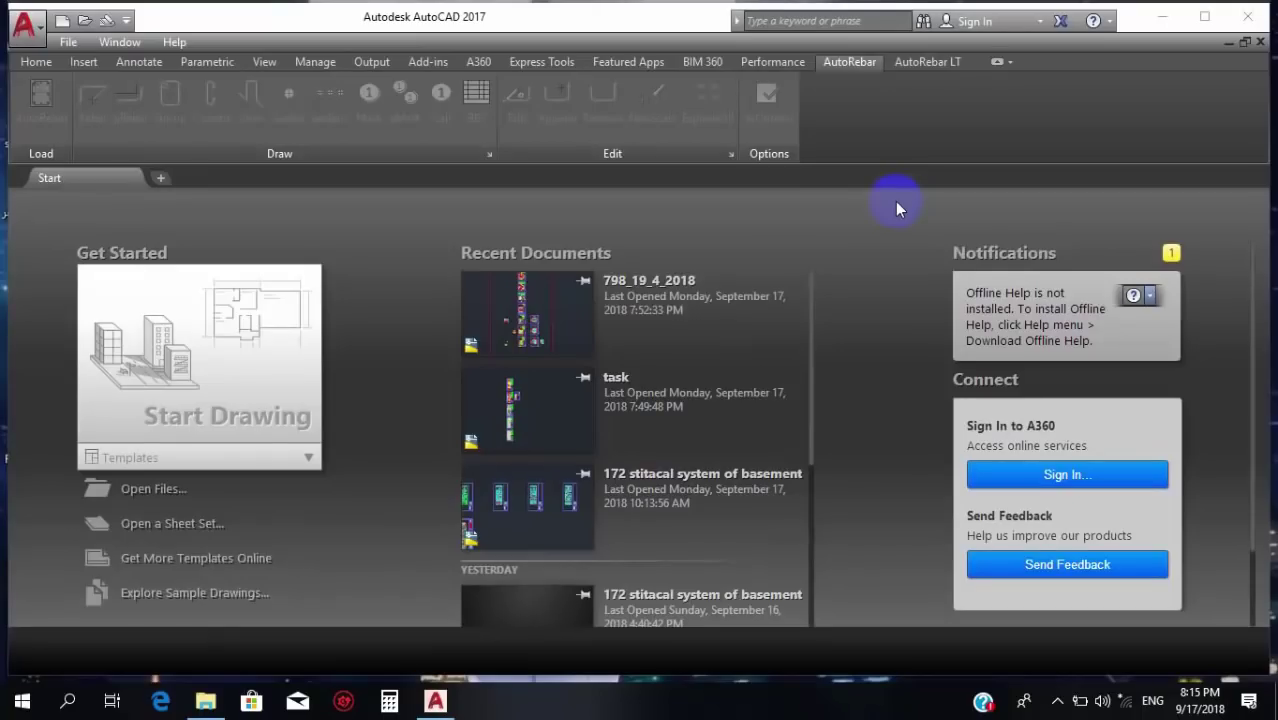
Start a new drawing, check the AutoRebar tools, and maximize the program window.
{"action": "left_click", "coordinate": [148, 308]}
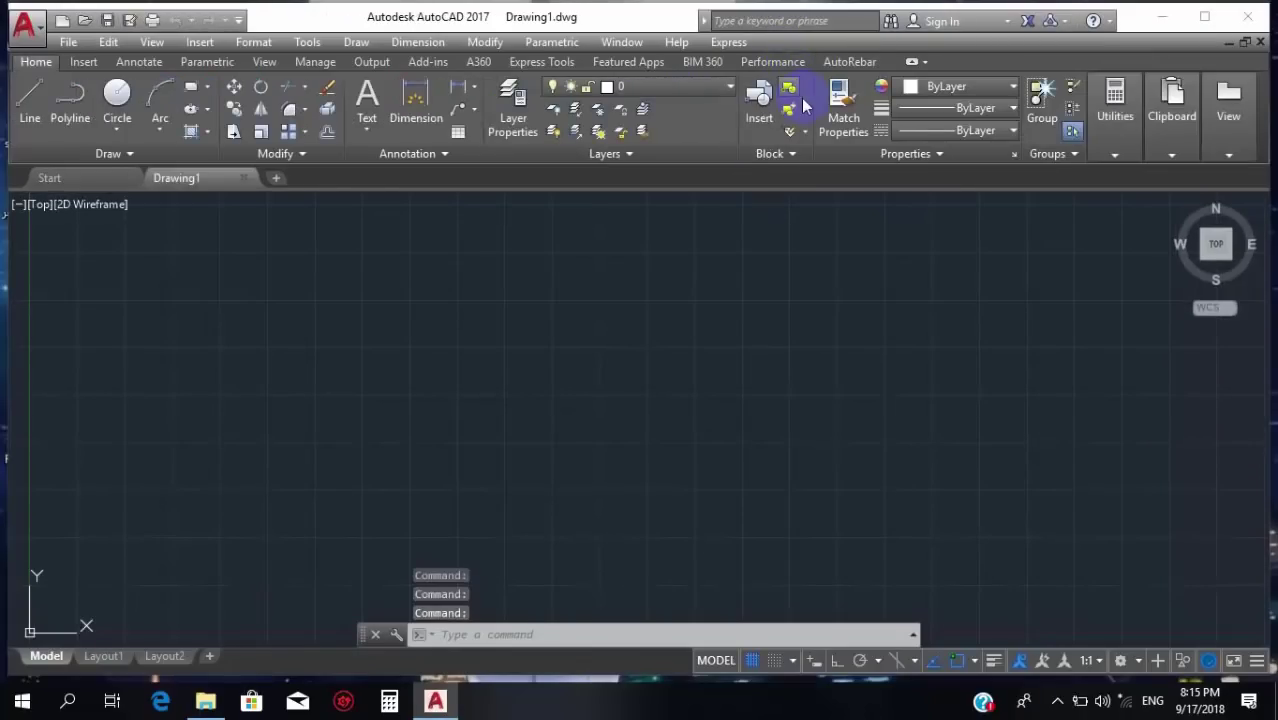
{"action": "left_click", "coordinate": [848, 62]}
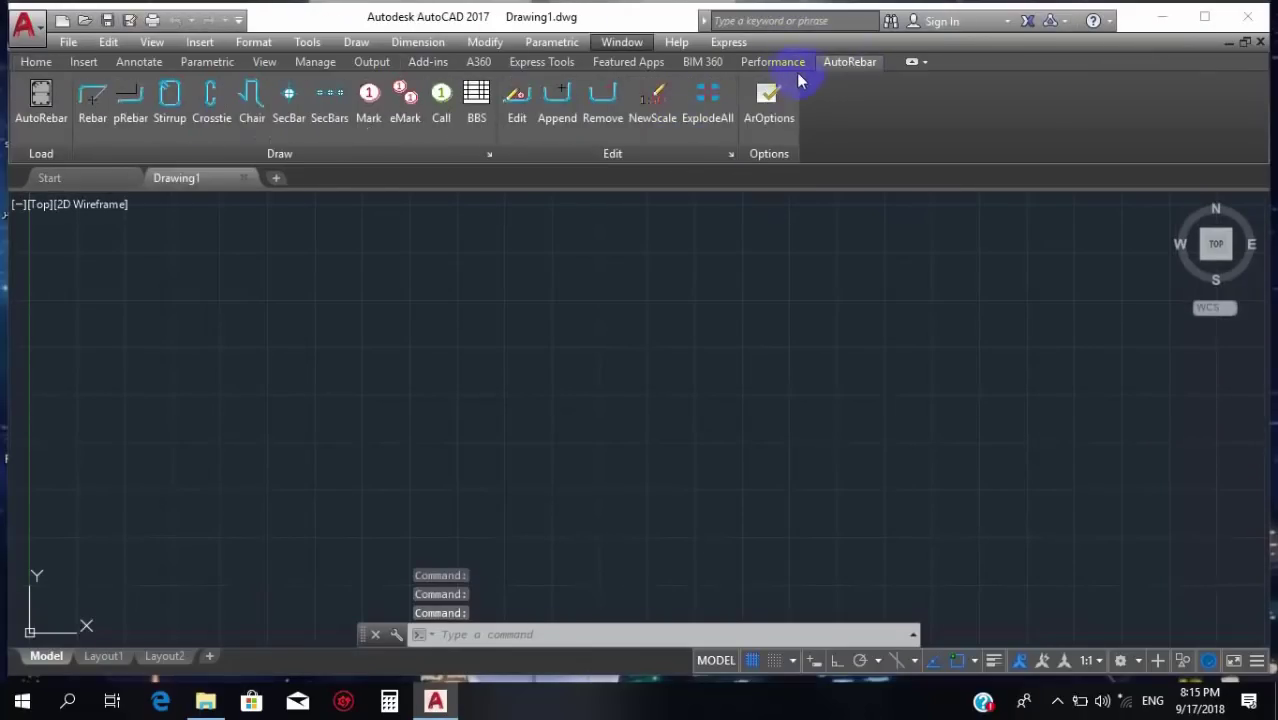
{"action": "left_click", "coordinate": [36, 61]}
{"action": "double_click", "coordinate": [503, 22]}
{"action": "scroll", "coordinate": [668, 228], "scroll_direction": "down", "scroll_amount": 3}
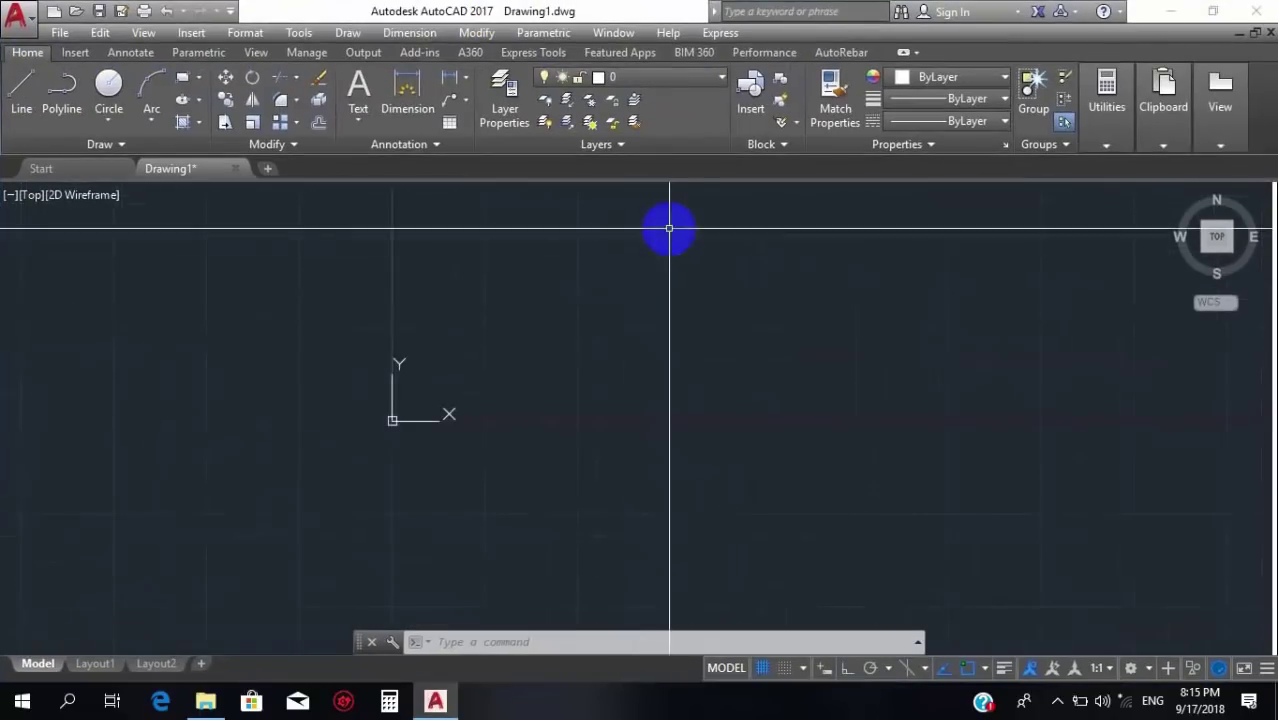
{"action": "scroll", "coordinate": [705, 315], "scroll_direction": "down", "scroll_amount": 2}
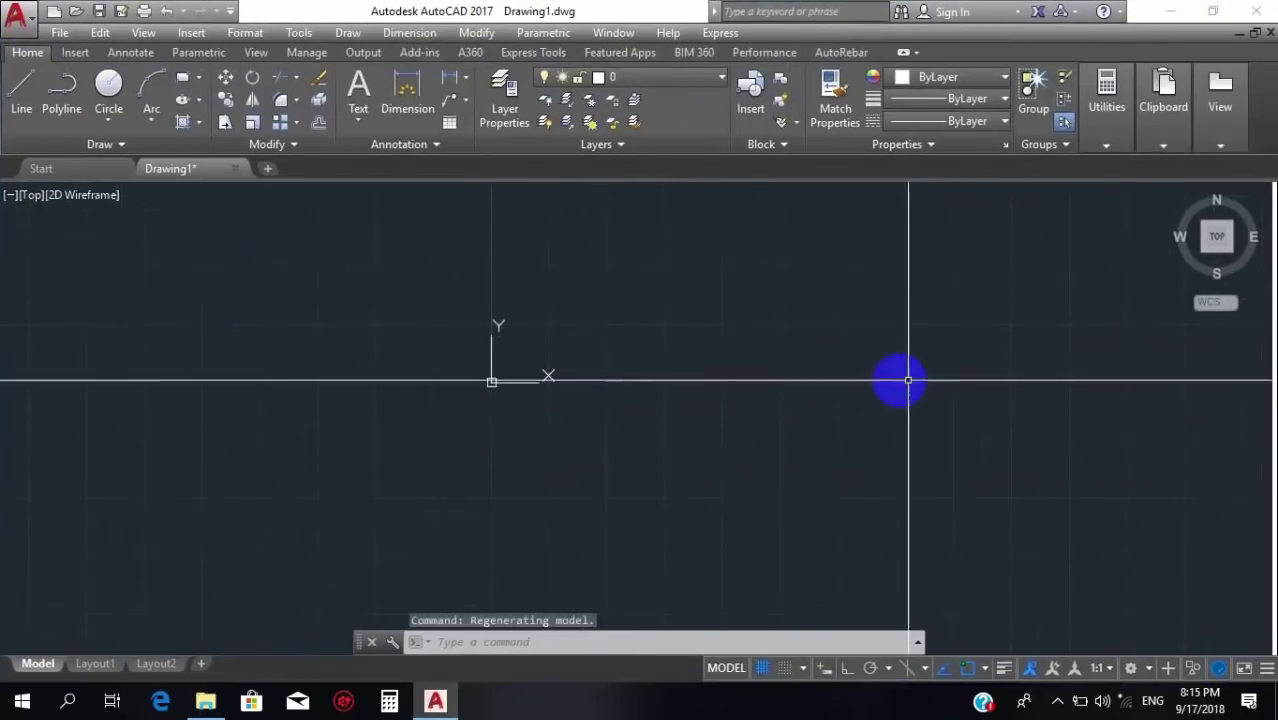
{"action": "scroll", "coordinate": [901, 365], "scroll_direction": "down", "scroll_amount": 2}
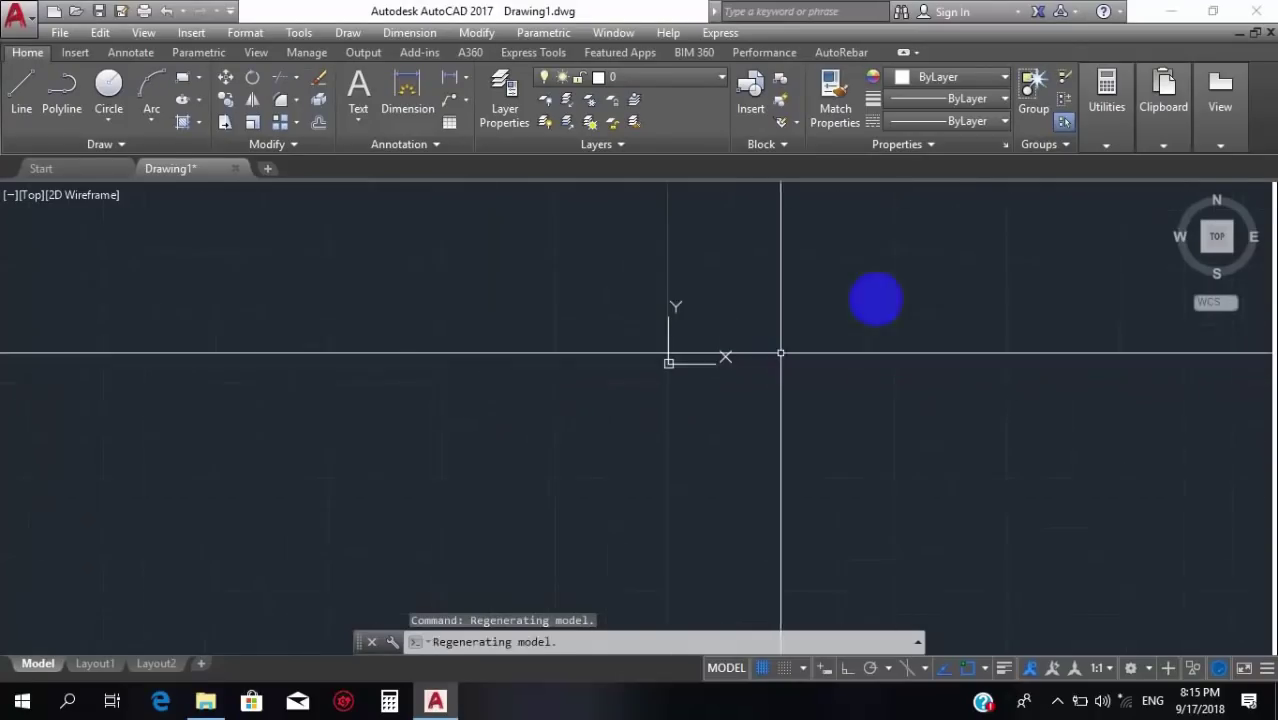
{"action": "type", "text": "me"}
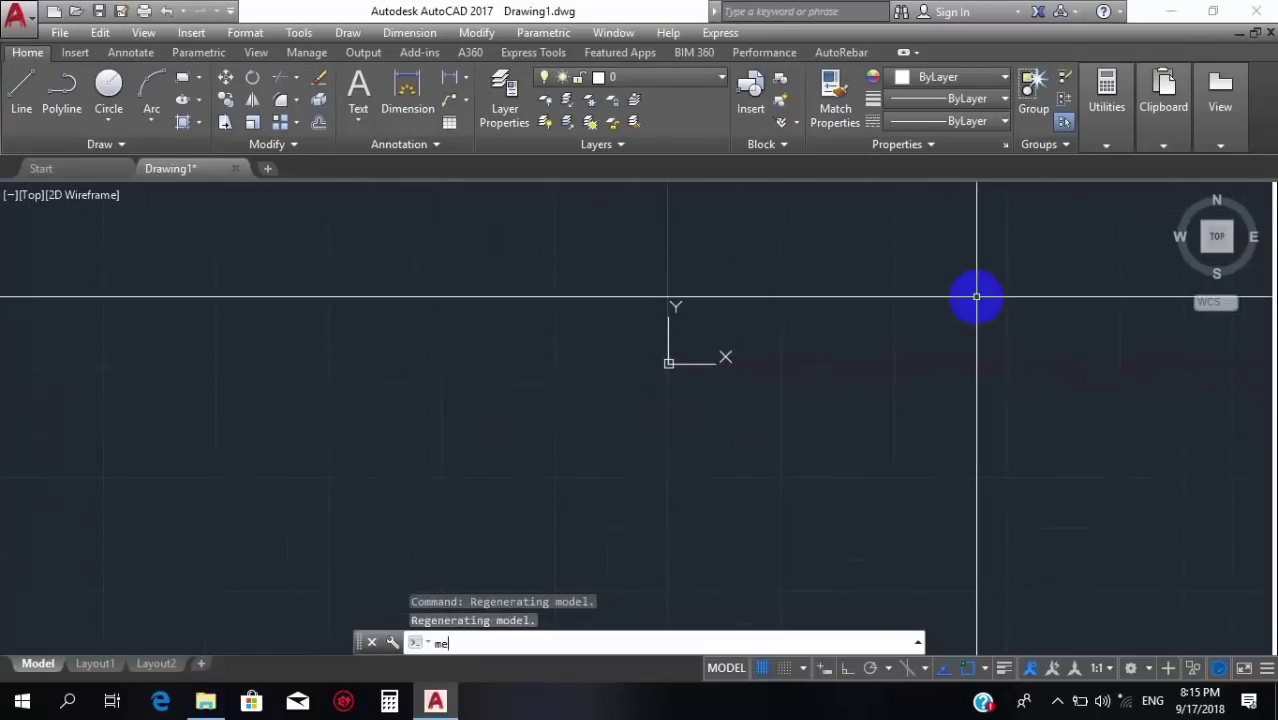
{"action": "key", "text": "Escape"}
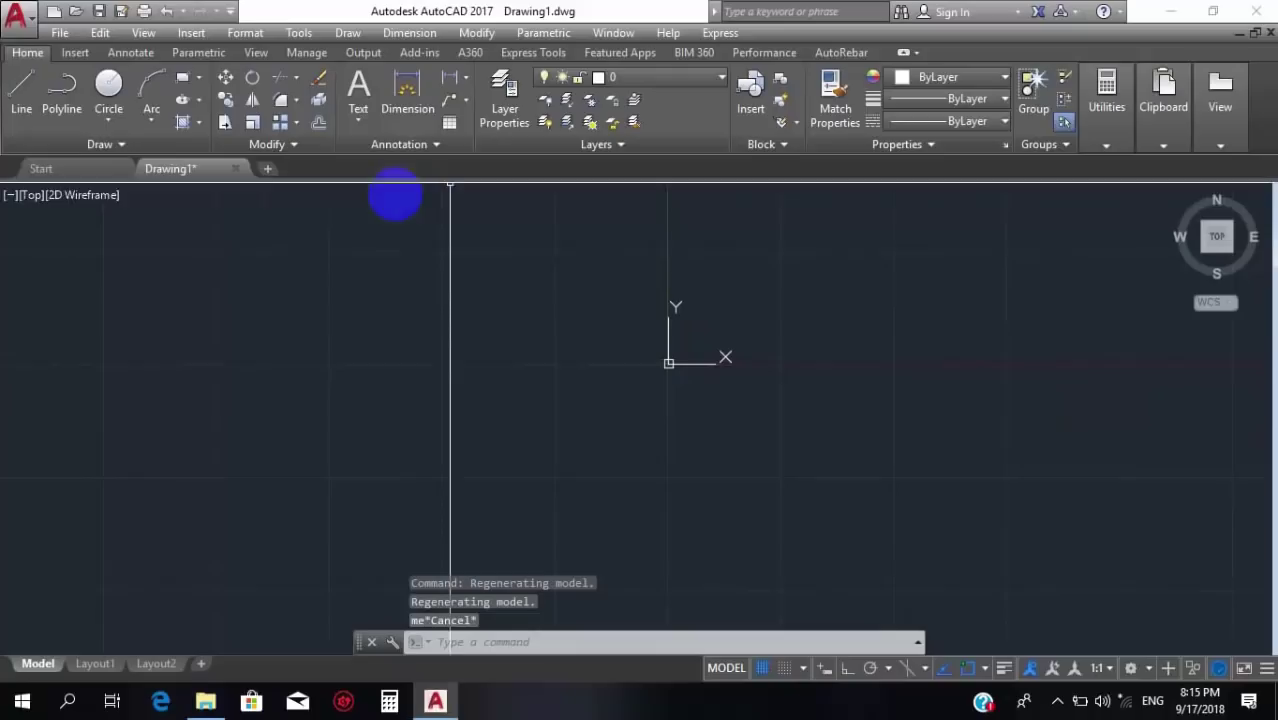
Open the program options and examine the folders listed under Support File Search Path.
{"action": "right_click", "coordinate": [410, 221]}
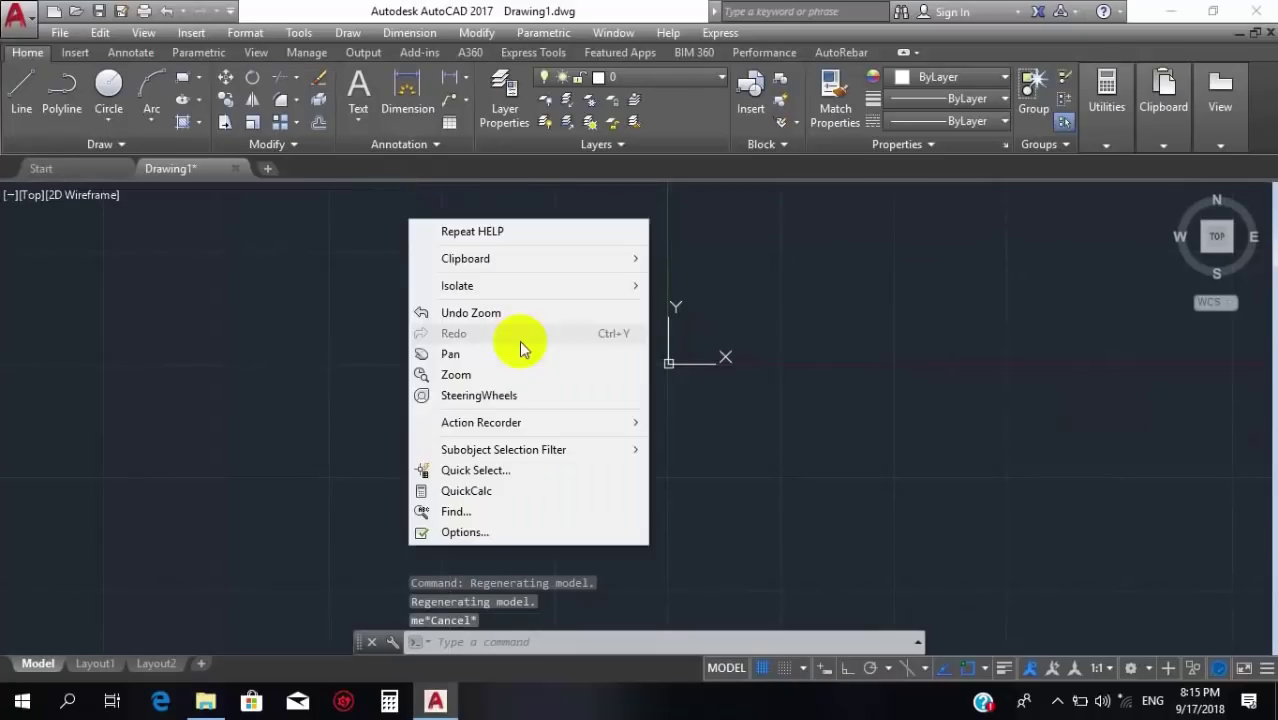
{"action": "left_click", "coordinate": [512, 532]}
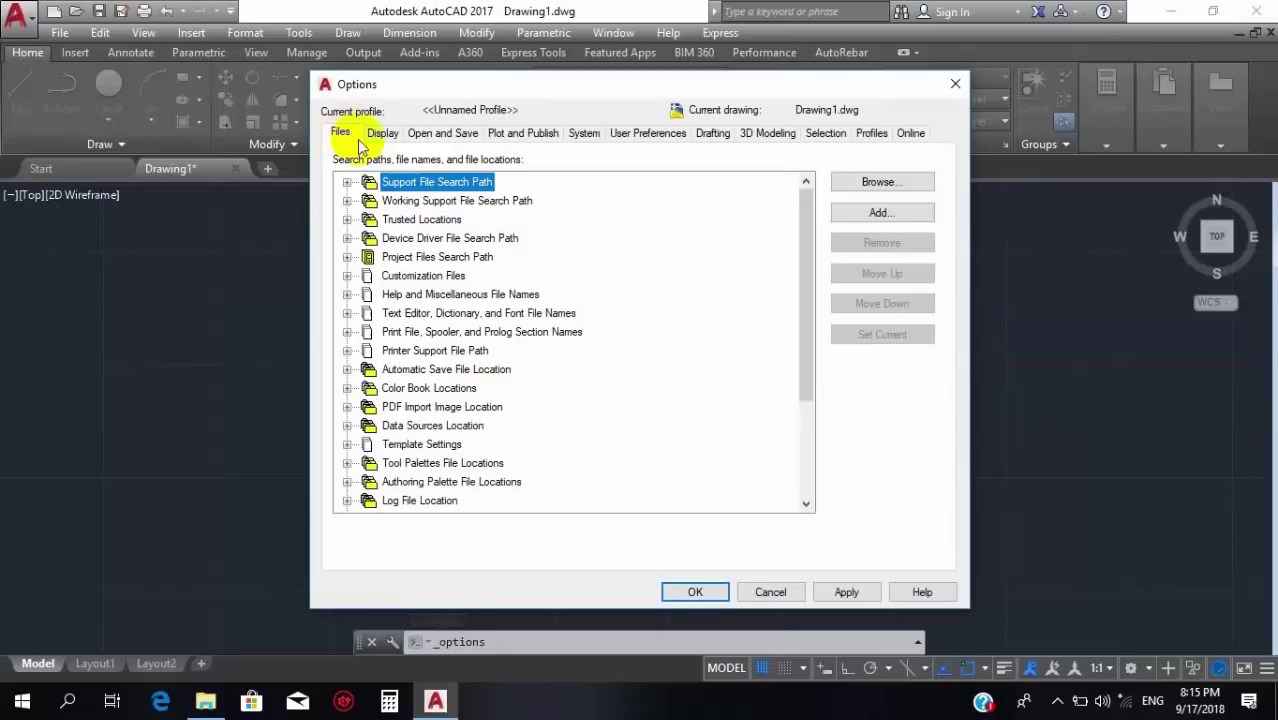
{"action": "mouse_move", "coordinate": [430, 192]}
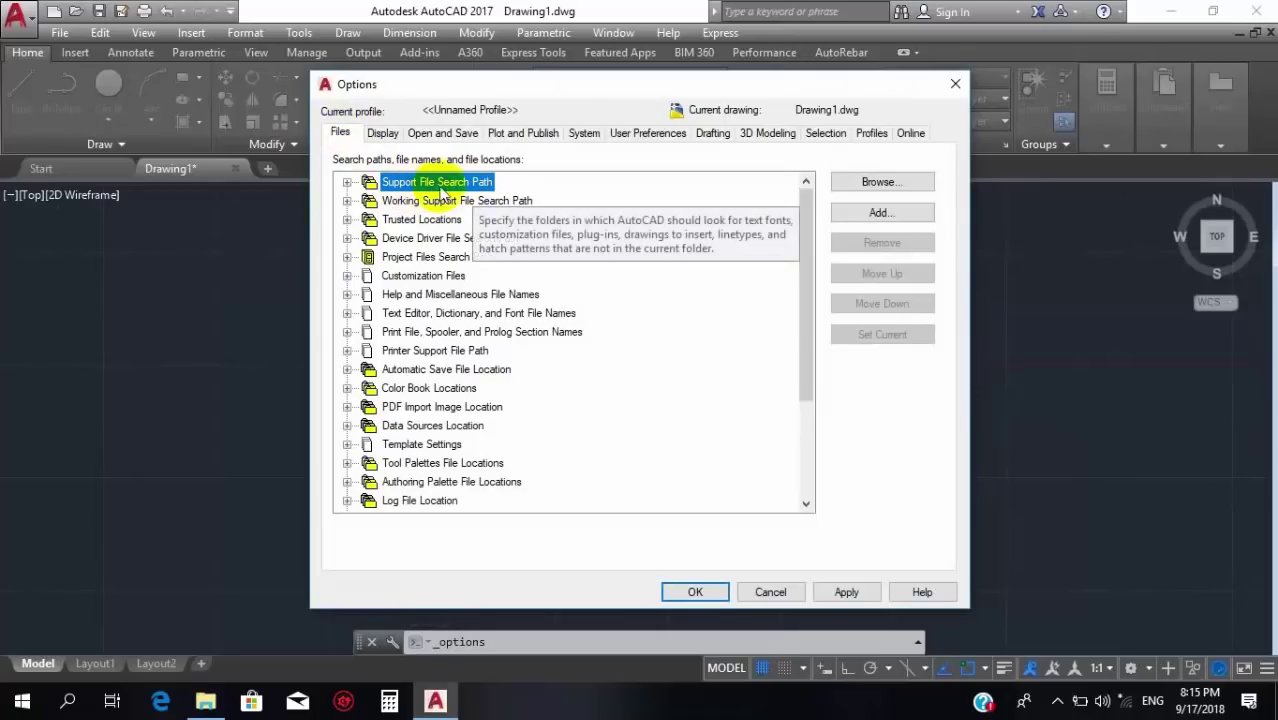
{"action": "left_click", "coordinate": [346, 182]}
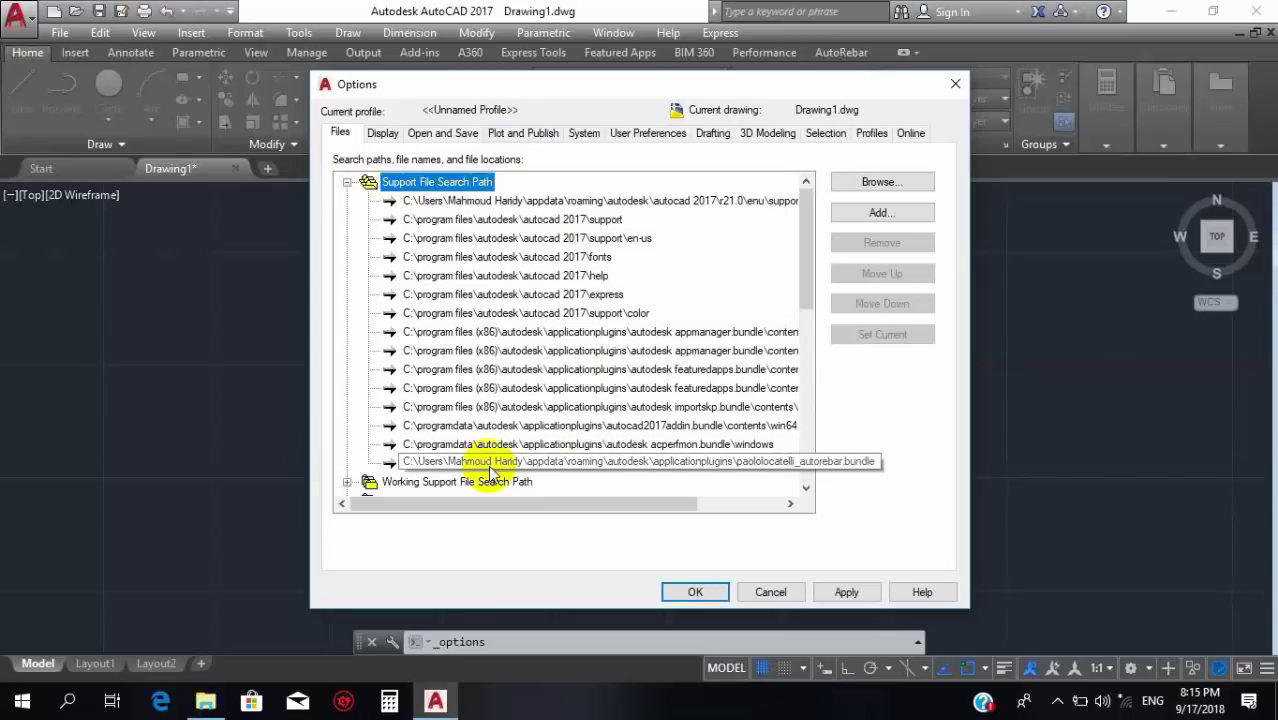
{"action": "left_click", "coordinate": [450, 463]}
Add a support file search path entry and browse to AppData\Roaming in the user profile folder.
{"action": "left_click", "coordinate": [882, 214]}
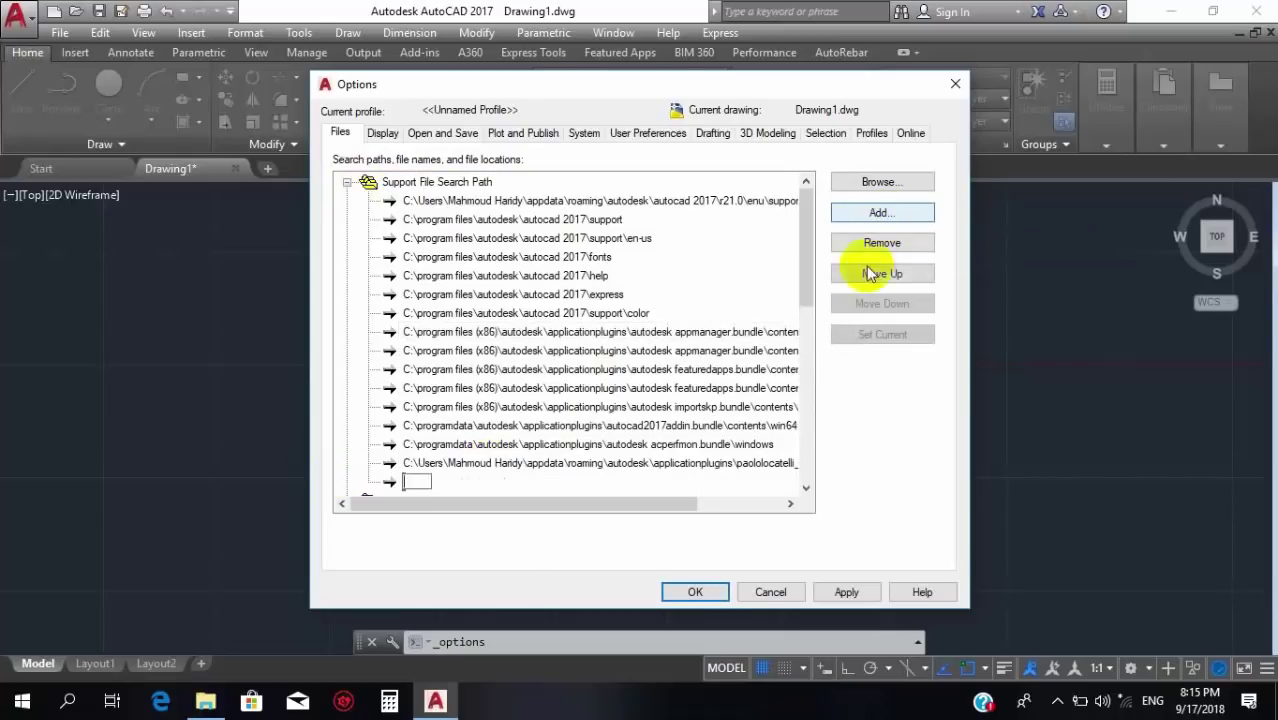
{"action": "left_click", "coordinate": [880, 181]}
{"action": "scroll", "coordinate": [565, 400], "scroll_direction": "down", "scroll_amount": 1}
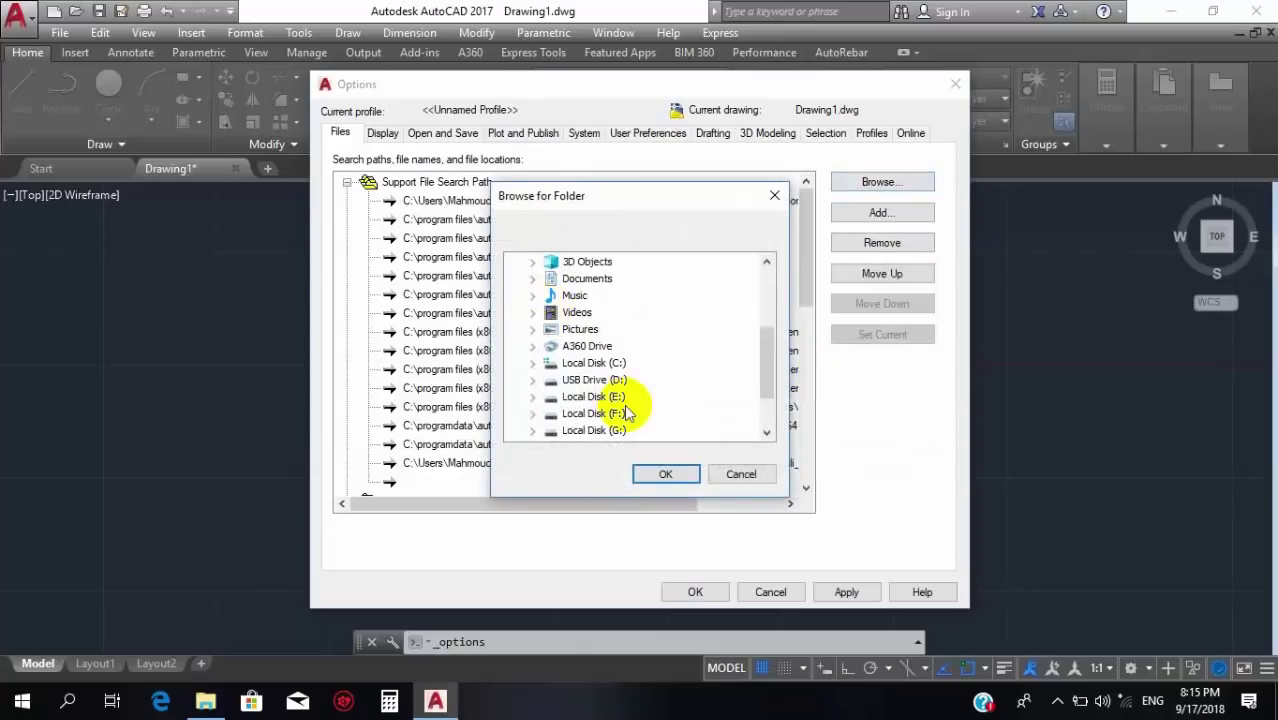
{"action": "scroll", "coordinate": [568, 345], "scroll_direction": "up", "scroll_amount": 3}
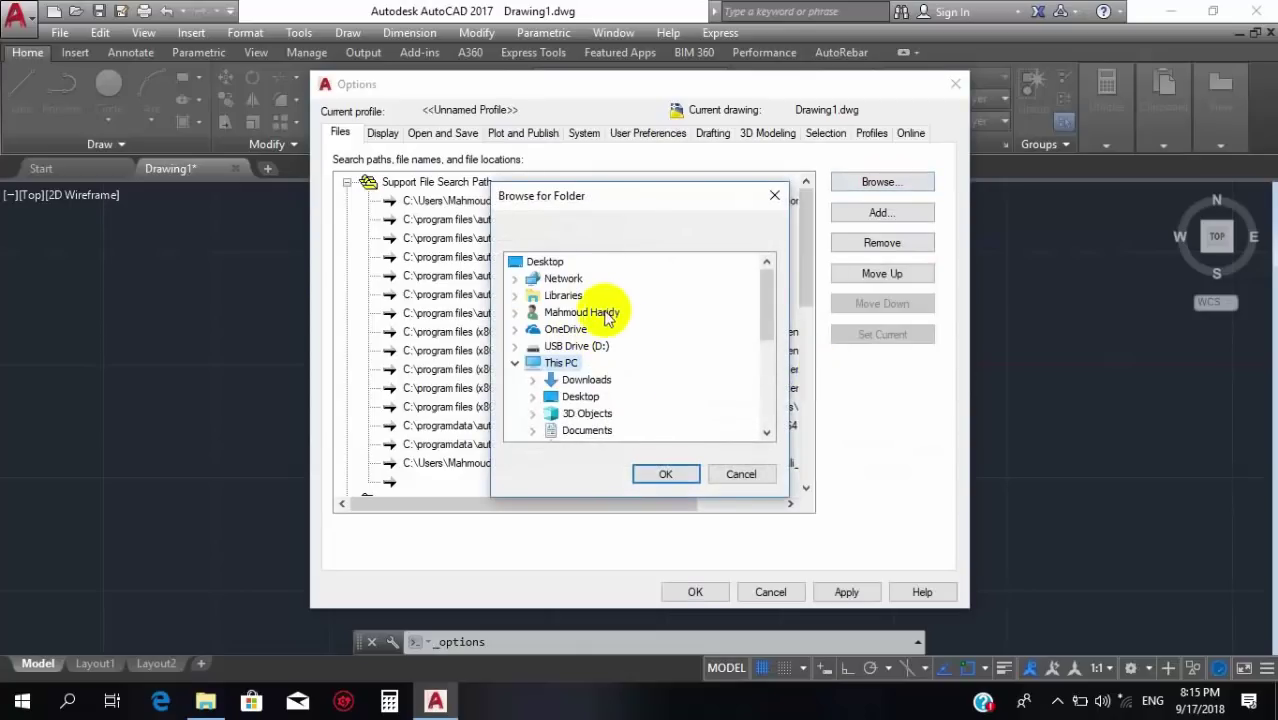
{"action": "left_click", "coordinate": [600, 313]}
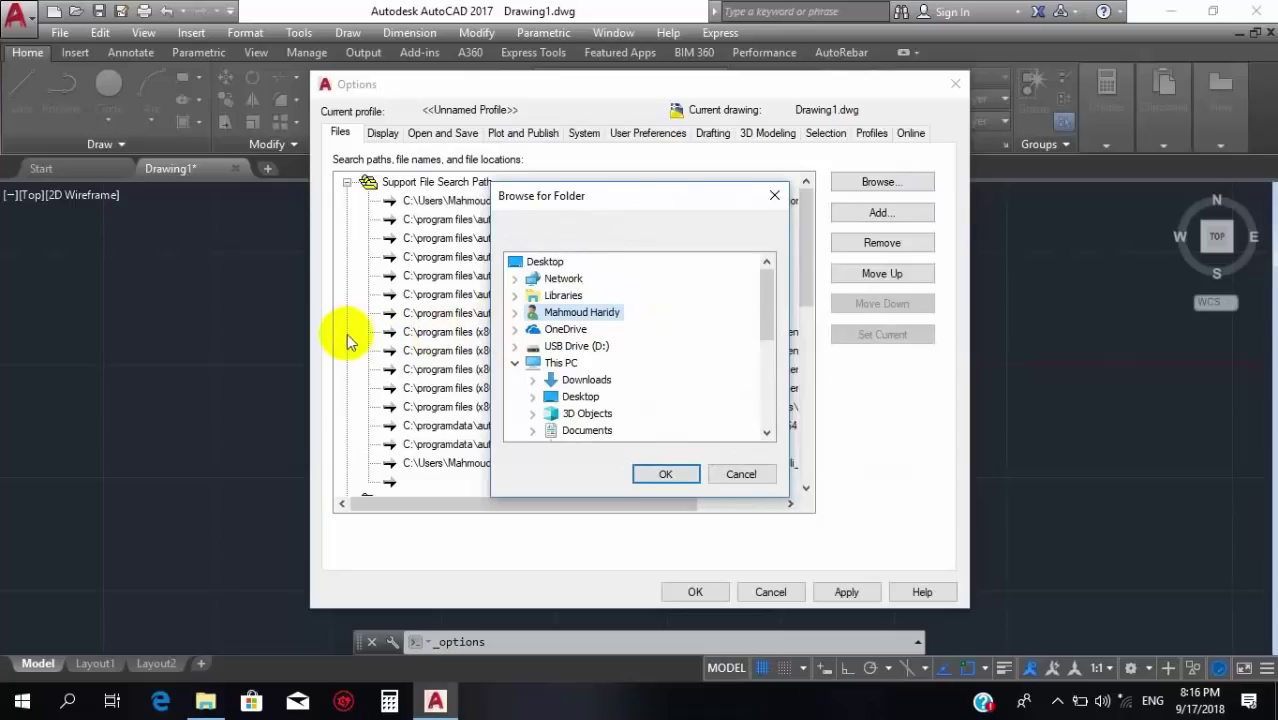
{"action": "left_click", "coordinate": [517, 313]}
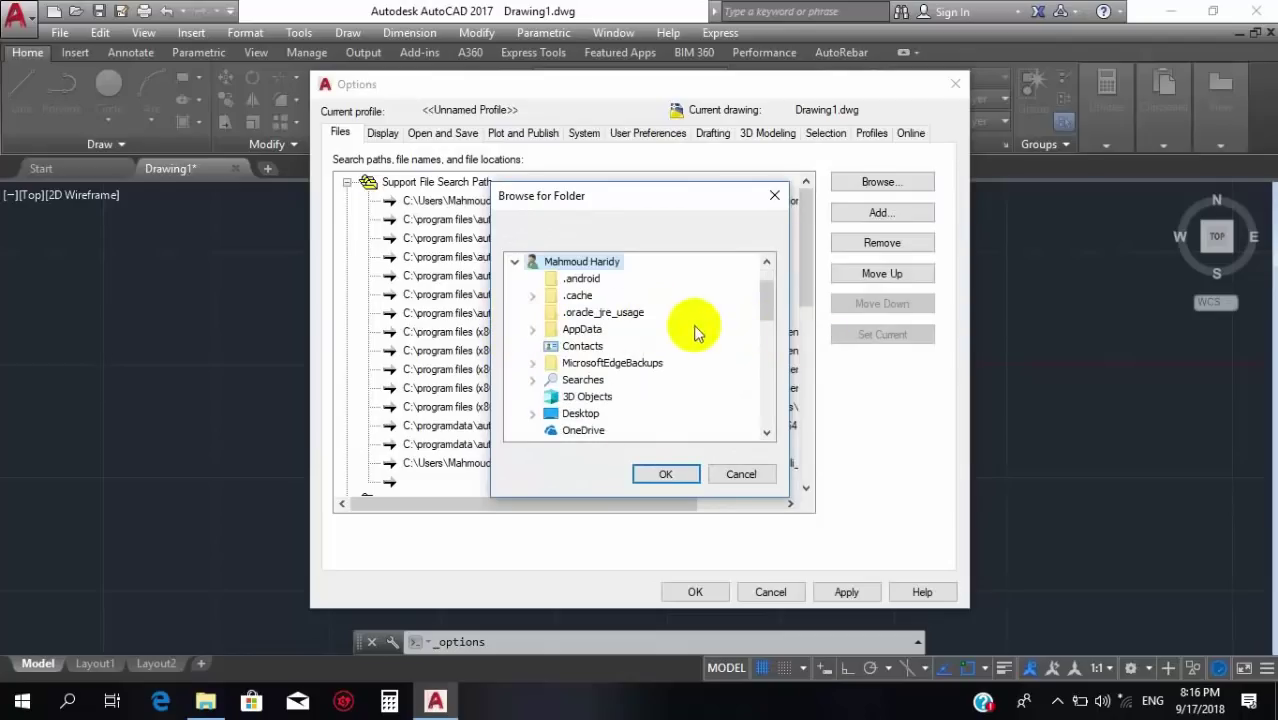
{"action": "left_click", "coordinate": [532, 330]}
{"action": "left_click", "coordinate": [549, 380]}
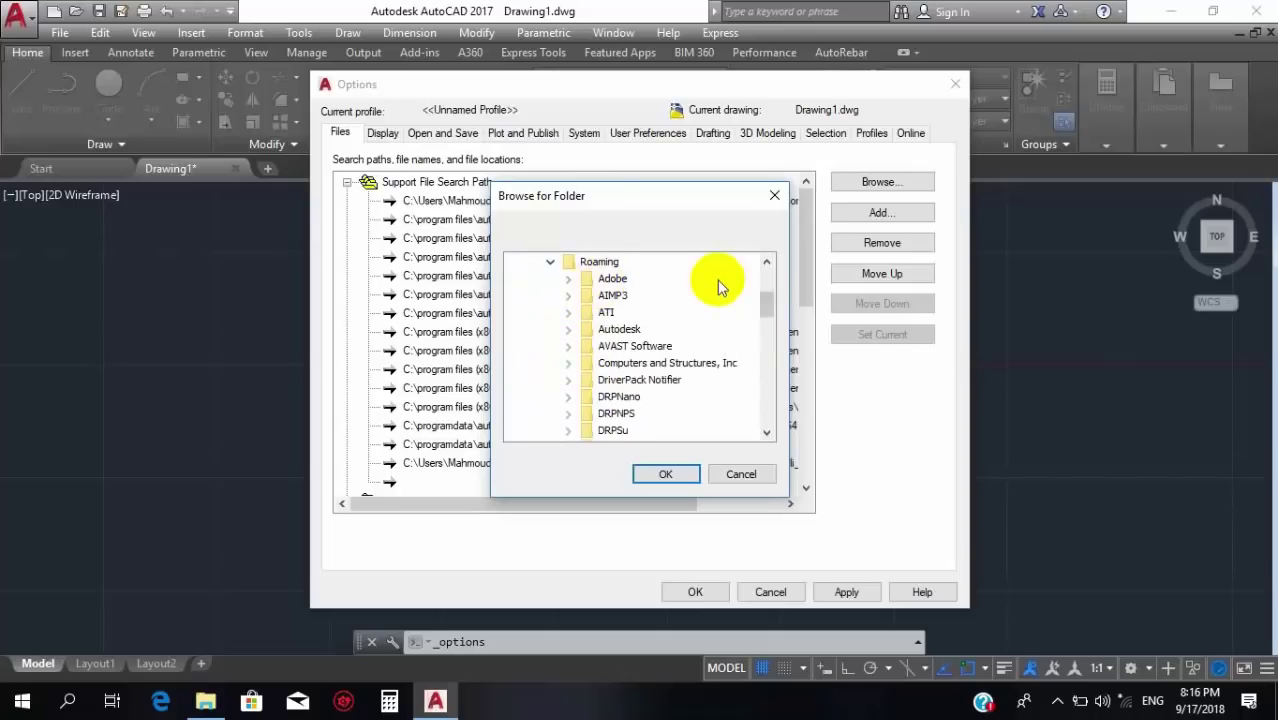
Pick the AutoRebar bundle folder in Autodesk\ApplicationPlugins as the search path, and leave the options without saving.
{"action": "scroll", "coordinate": [690, 290], "scroll_direction": "down", "scroll_amount": 1}
{"action": "left_click", "coordinate": [569, 280]}
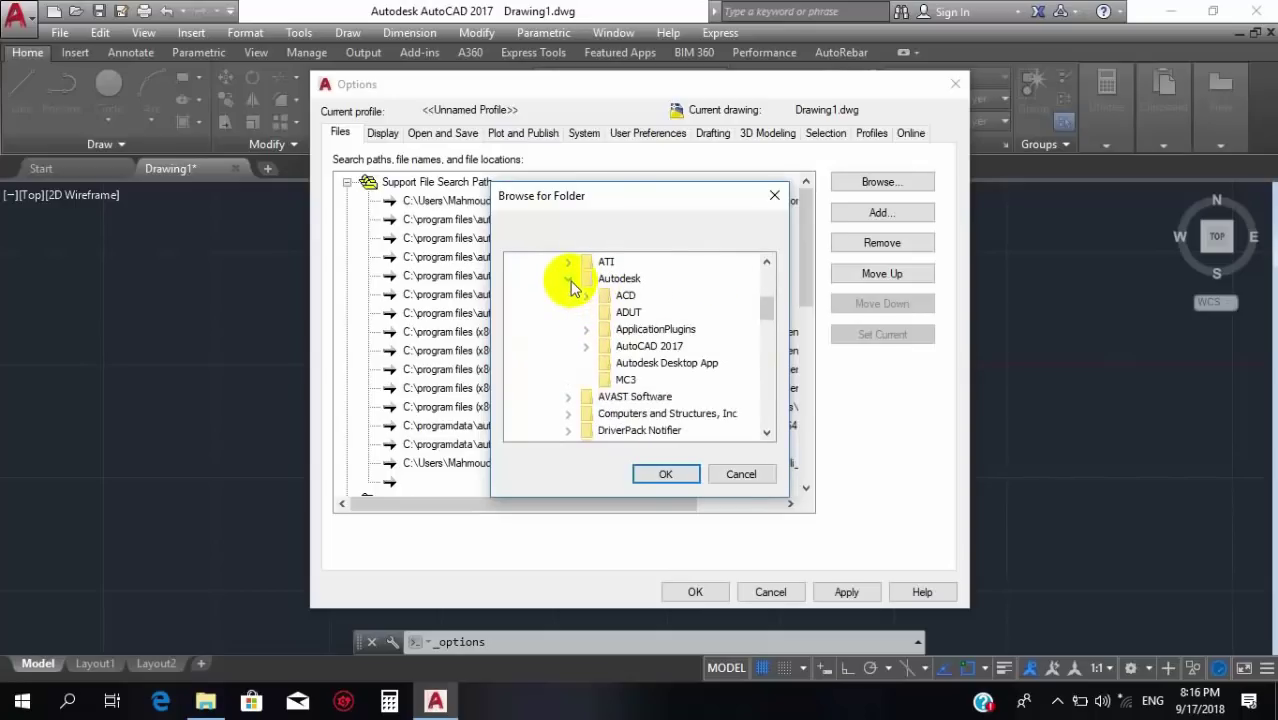
{"action": "left_click", "coordinate": [587, 330]}
{"action": "left_click", "coordinate": [700, 345]}
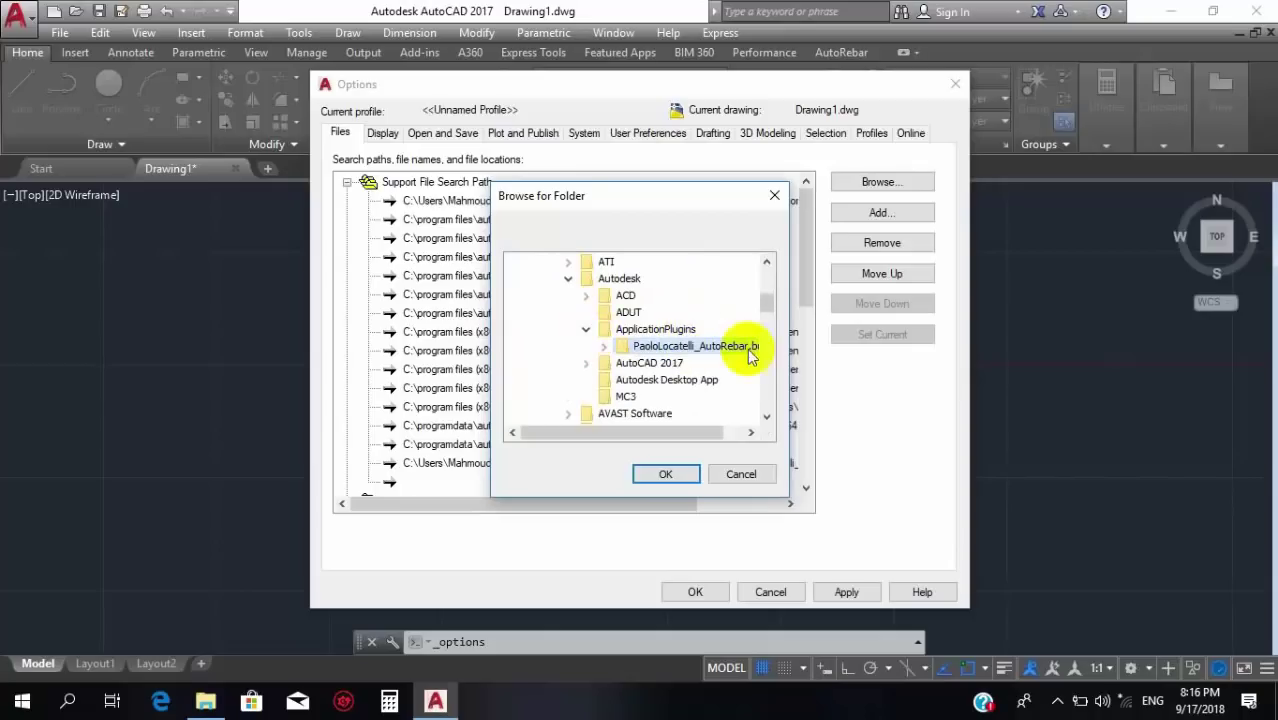
{"action": "left_click", "coordinate": [668, 476]}
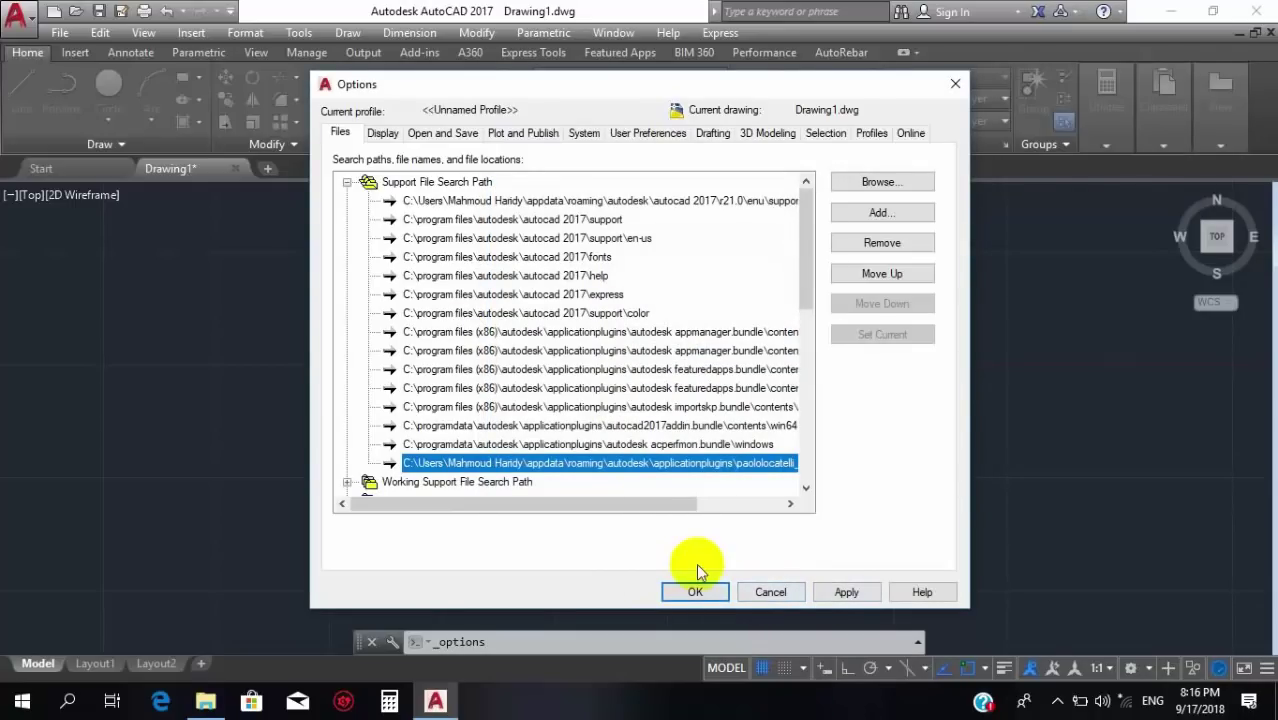
{"action": "left_click", "coordinate": [770, 592]}
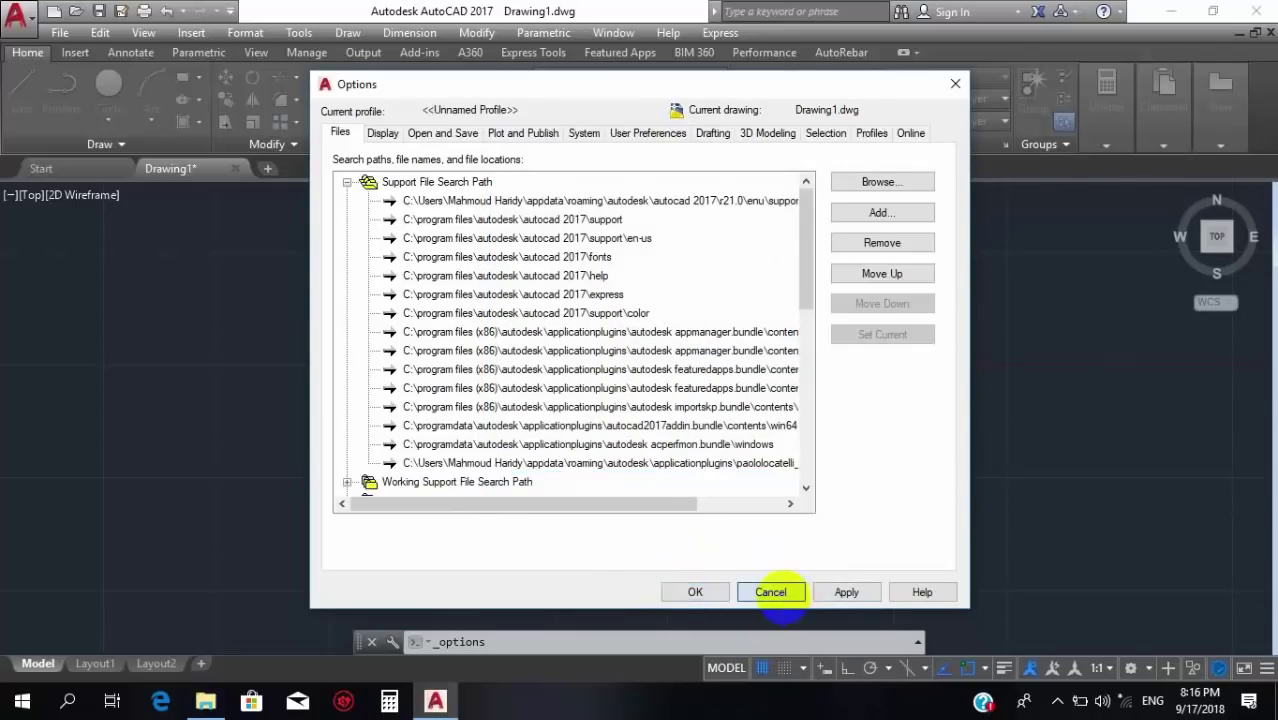
{"action": "left_click", "coordinate": [998, 308]}
{"action": "left_click", "coordinate": [847, 379]}
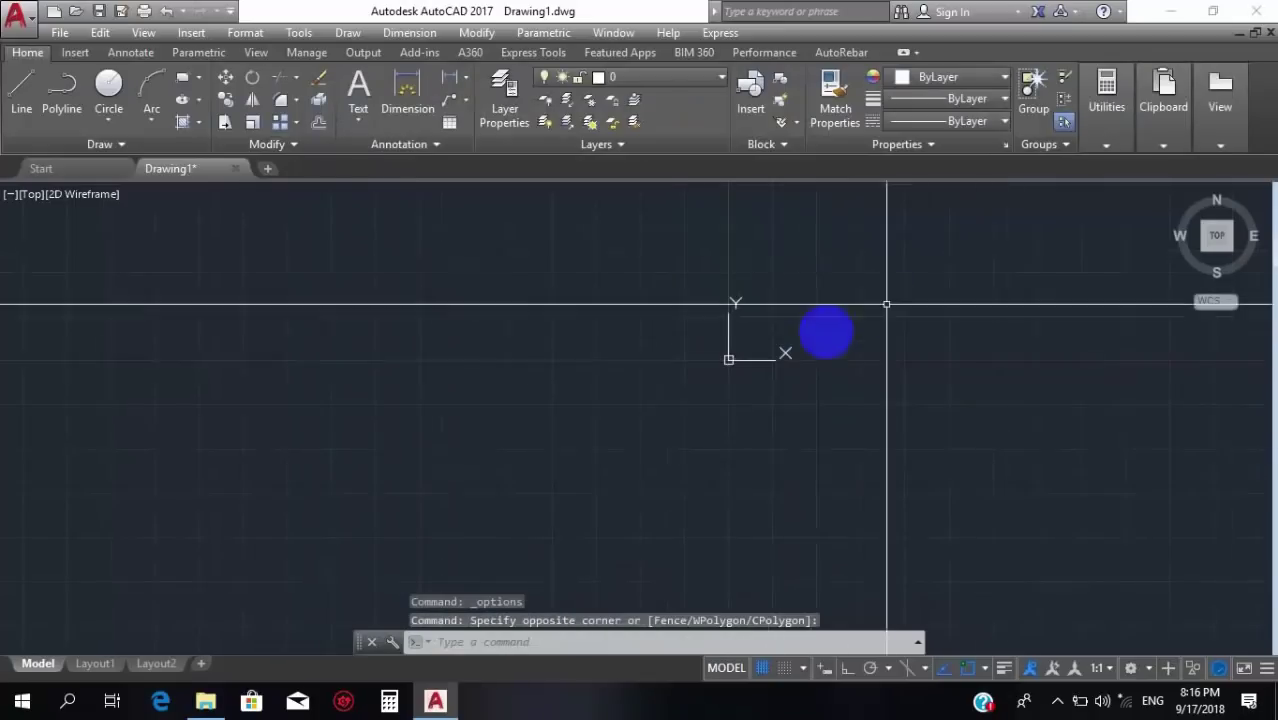
{"action": "scroll", "coordinate": [767, 396], "scroll_direction": "down", "scroll_amount": 2}
Show the AutoRebar tools, run MENULOAD, and browse for a customization file.
{"action": "left_click", "coordinate": [838, 58]}
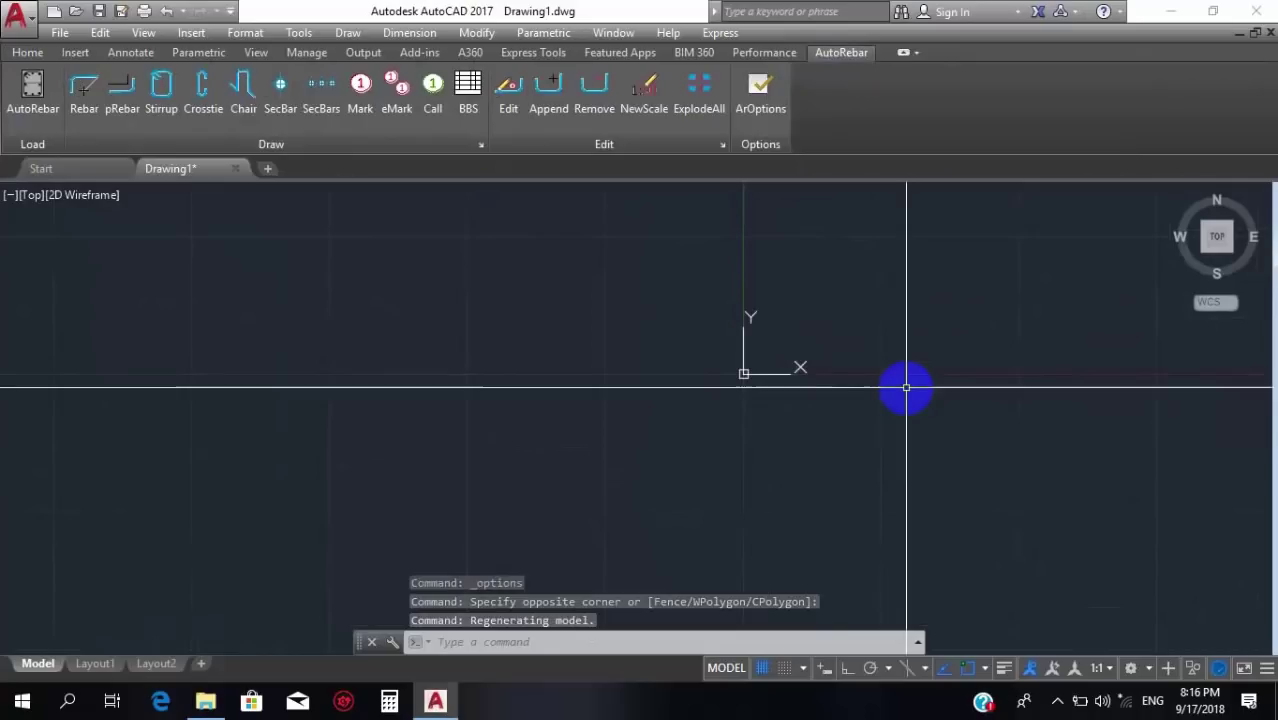
{"action": "type", "text": "men"}
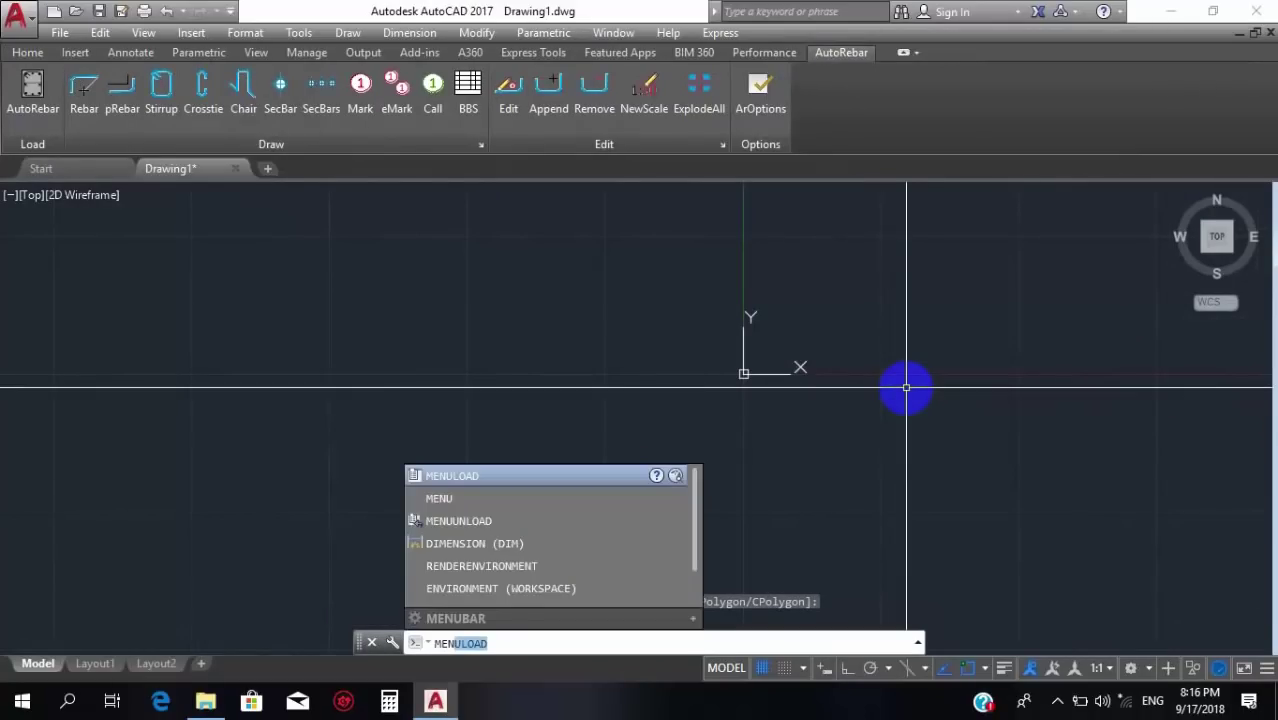
{"action": "type", "text": "ulo"}
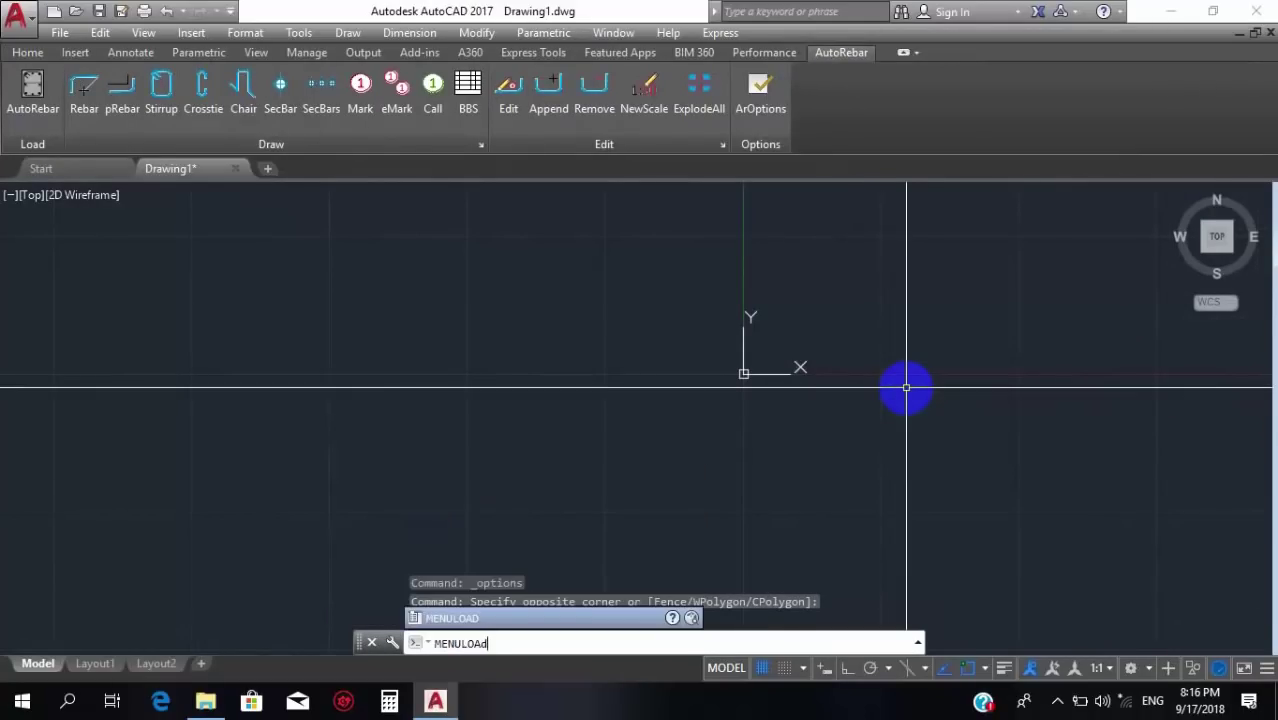
{"action": "key", "text": "Return"}
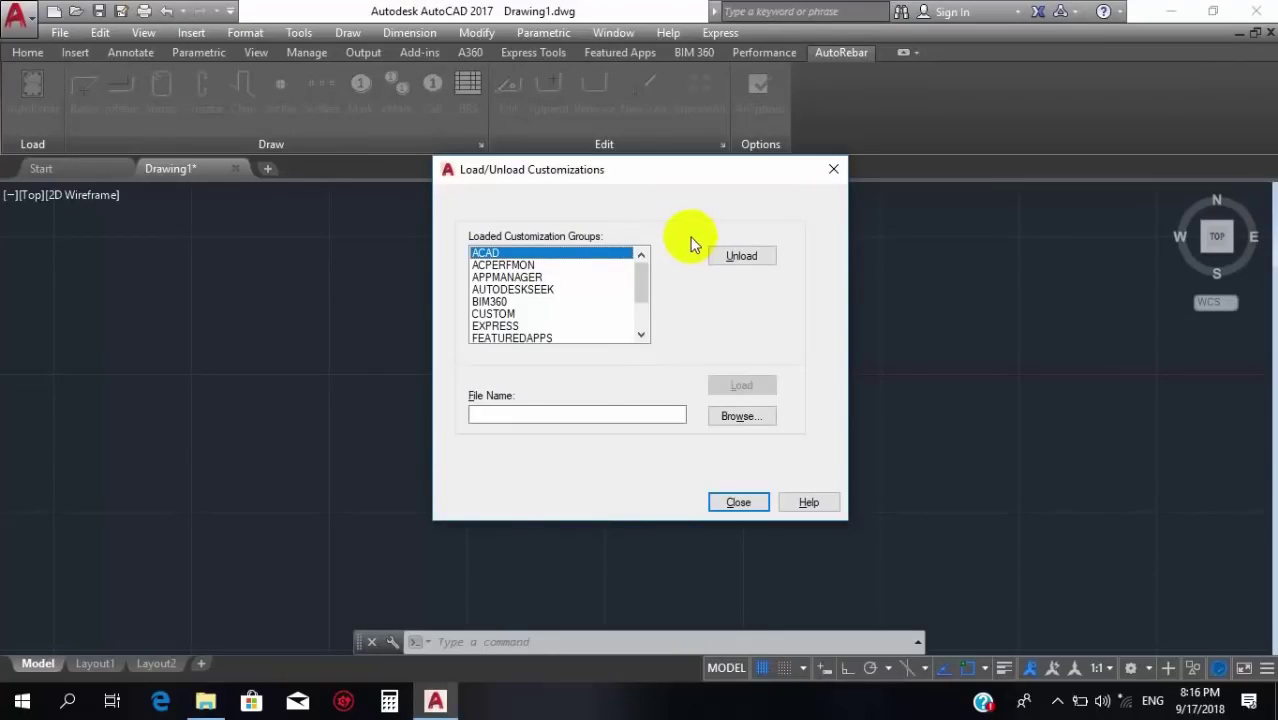
{"action": "left_click", "coordinate": [757, 422]}
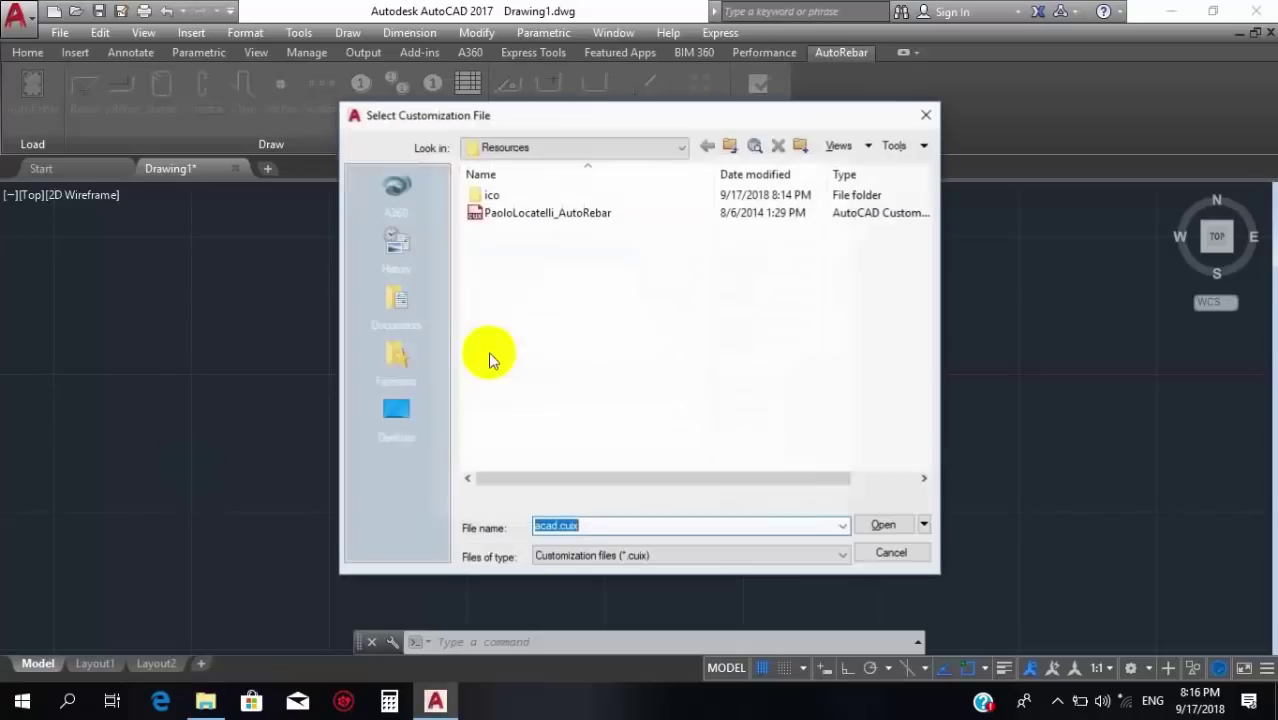
Browse from the user profile folder to AppData\Roaming\Autodesk\ApplicationPlugins in the customization file selection.
{"action": "left_click", "coordinate": [583, 147]}
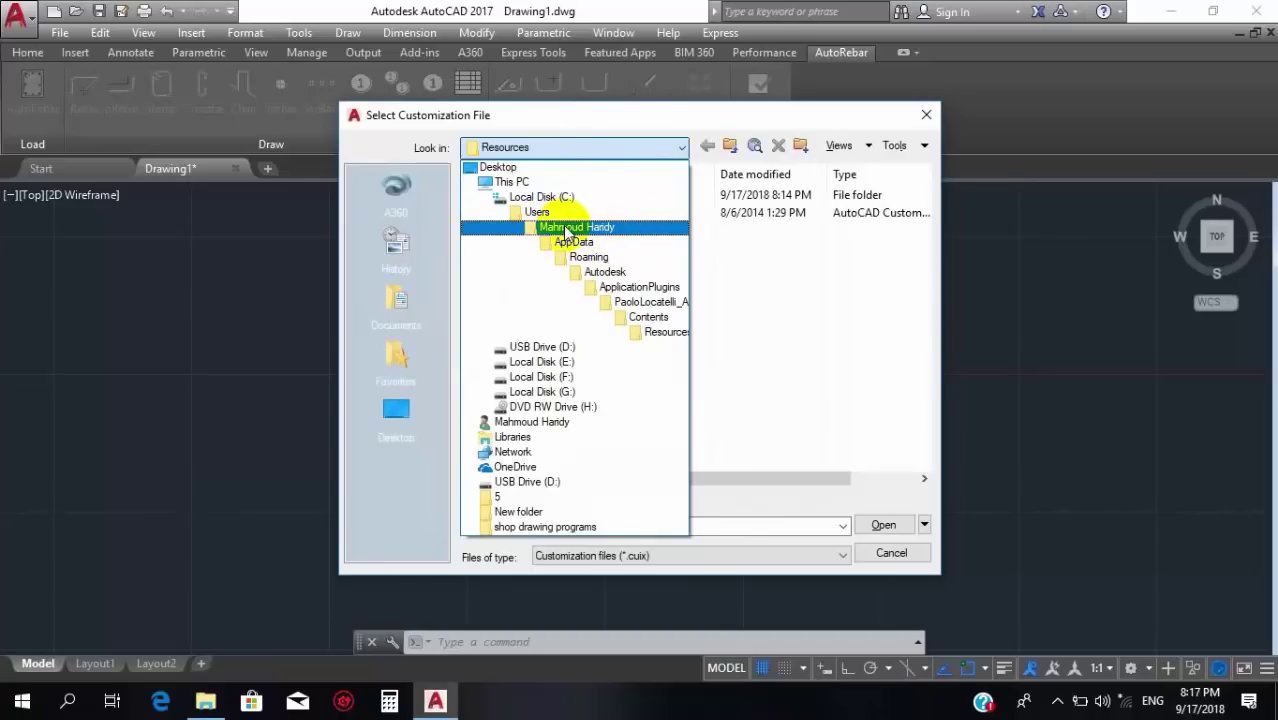
{"action": "left_click", "coordinate": [590, 228]}
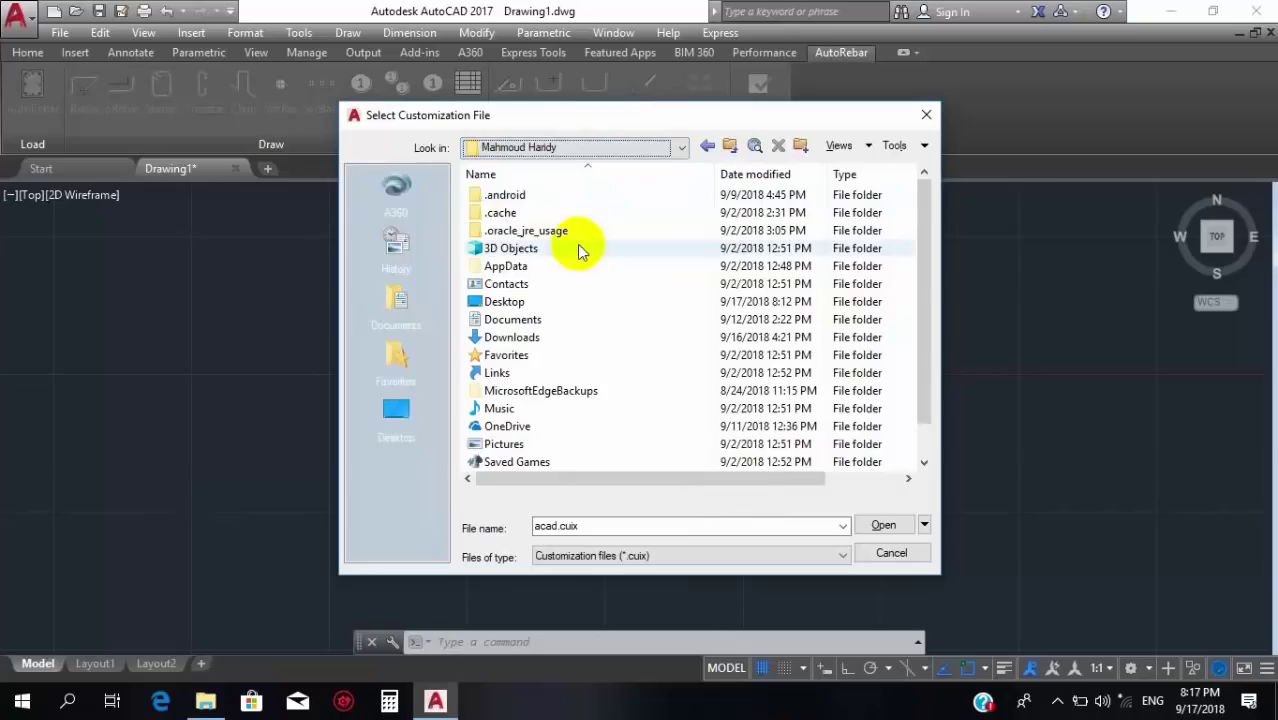
{"action": "double_click", "coordinate": [530, 268]}
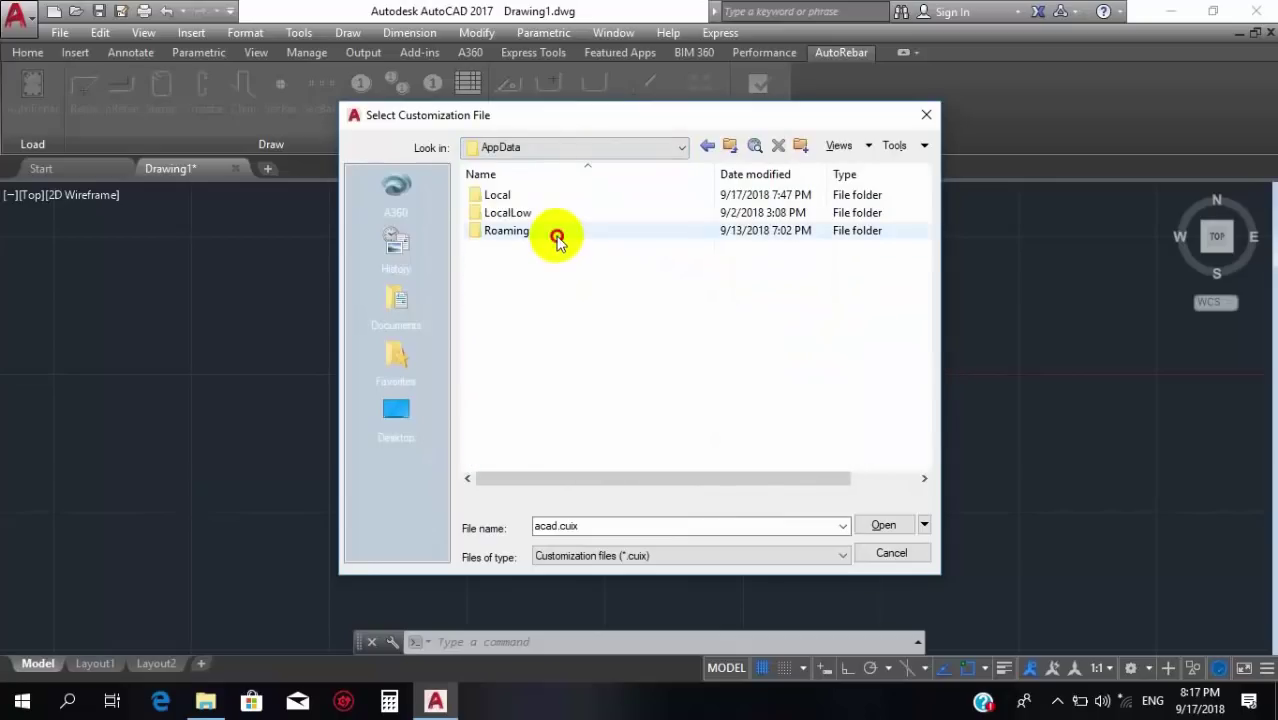
{"action": "double_click", "coordinate": [557, 232]}
{"action": "double_click", "coordinate": [565, 250]}
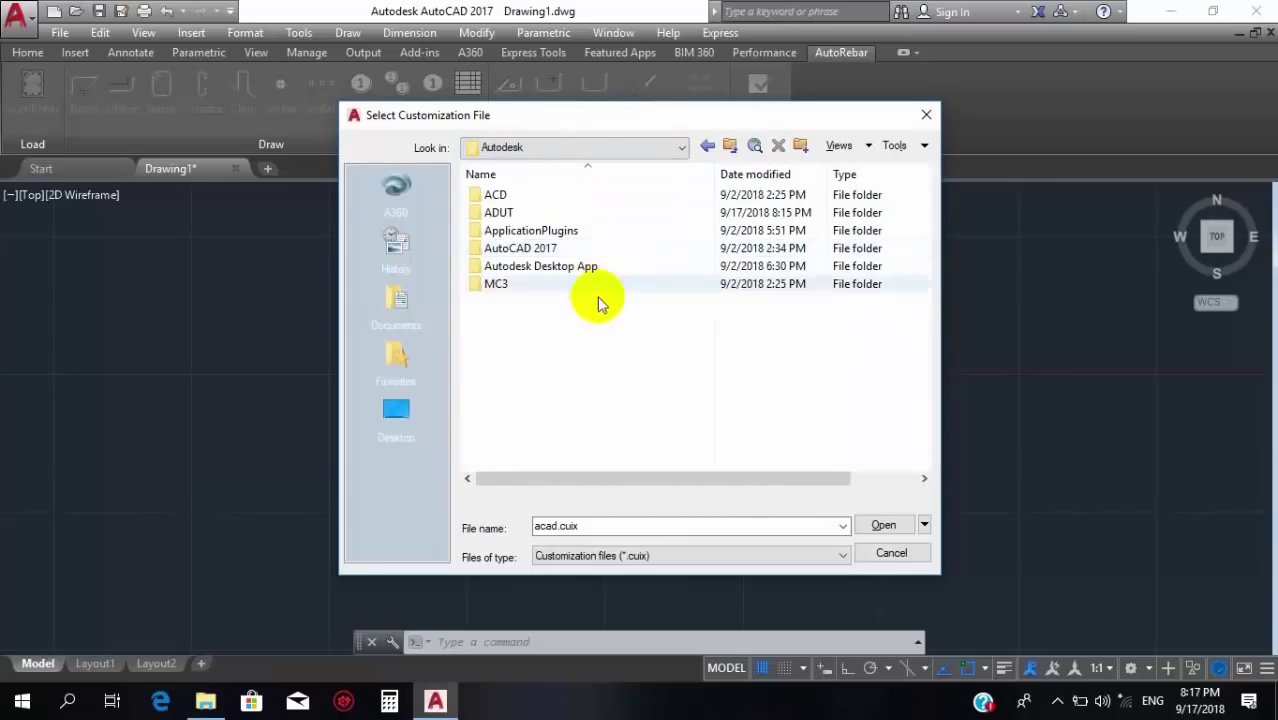
{"action": "double_click", "coordinate": [565, 228]}
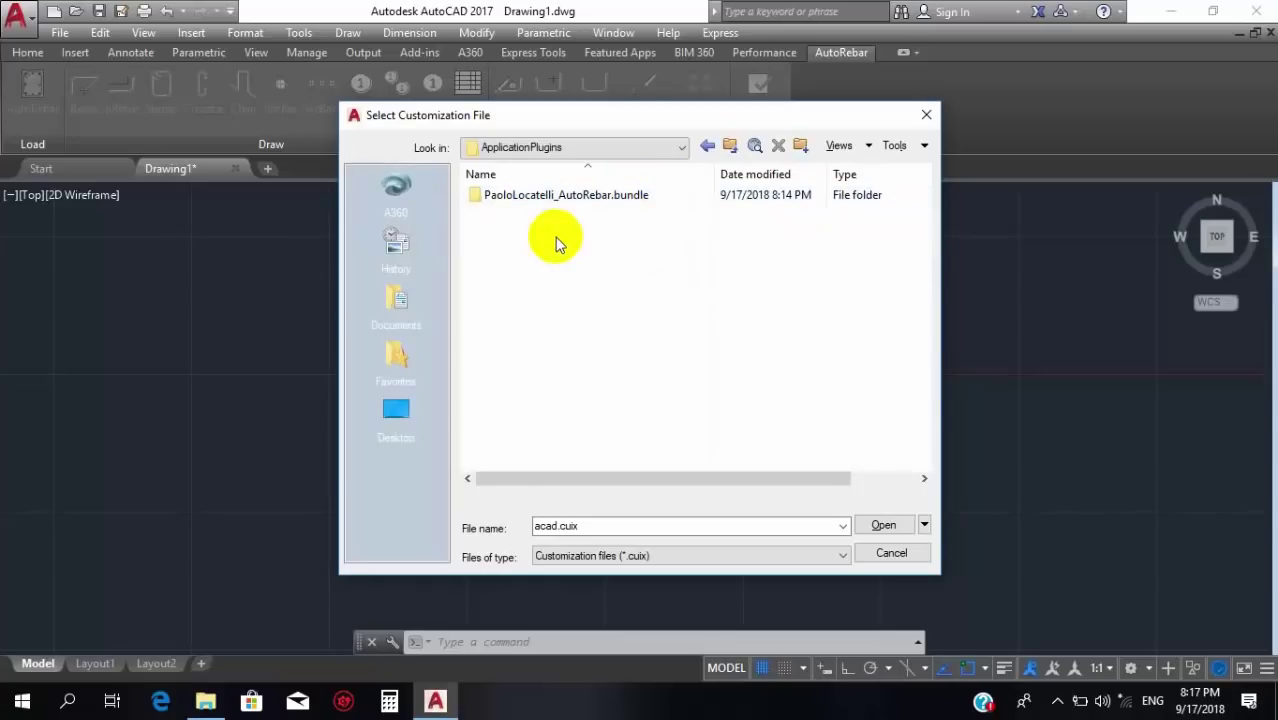
Open the Contents\Resources folder inside the AutoRebar bundle folder.
{"action": "double_click", "coordinate": [653, 201]}
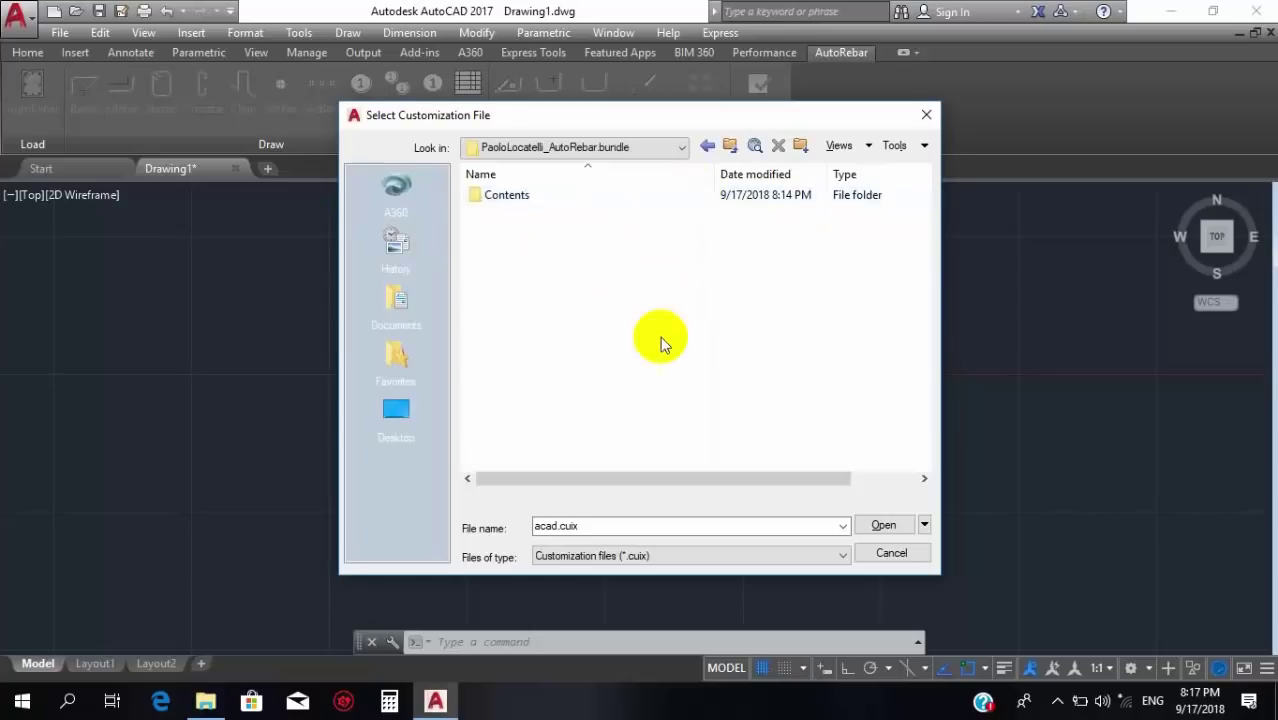
{"action": "left_click", "coordinate": [531, 194]}
{"action": "double_click", "coordinate": [531, 194]}
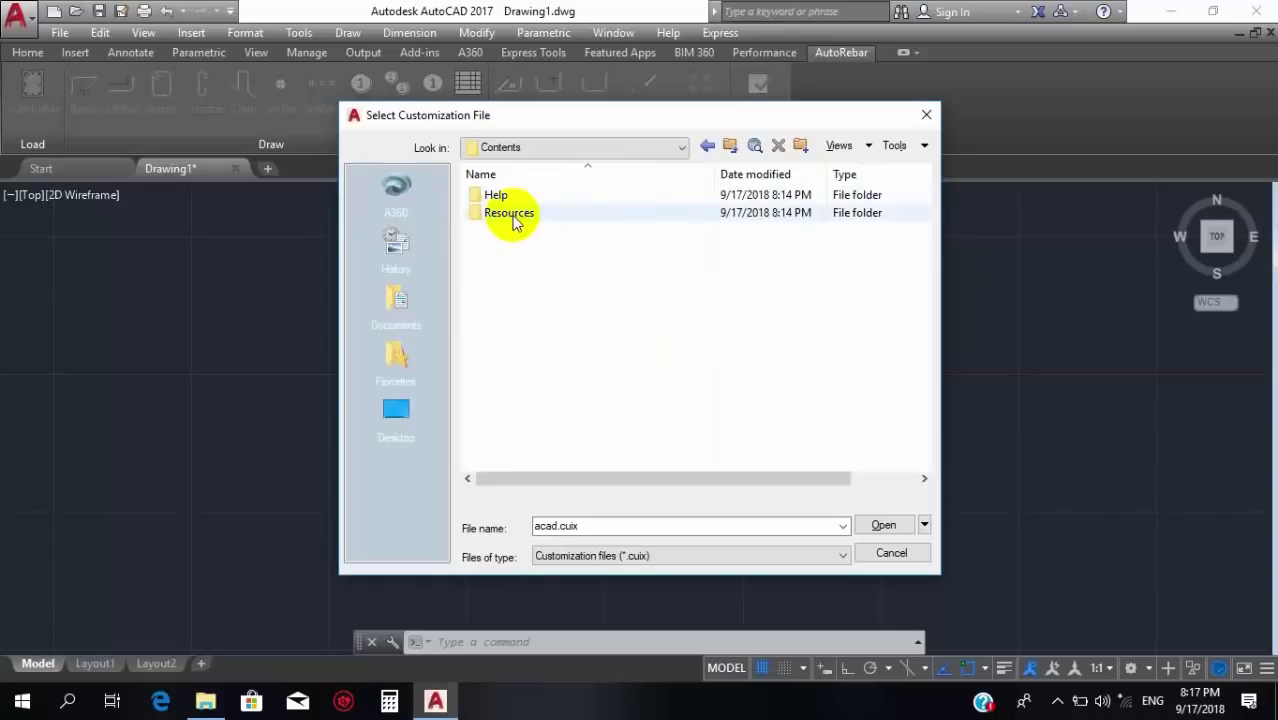
{"action": "left_click", "coordinate": [638, 214]}
{"action": "double_click", "coordinate": [638, 214]}
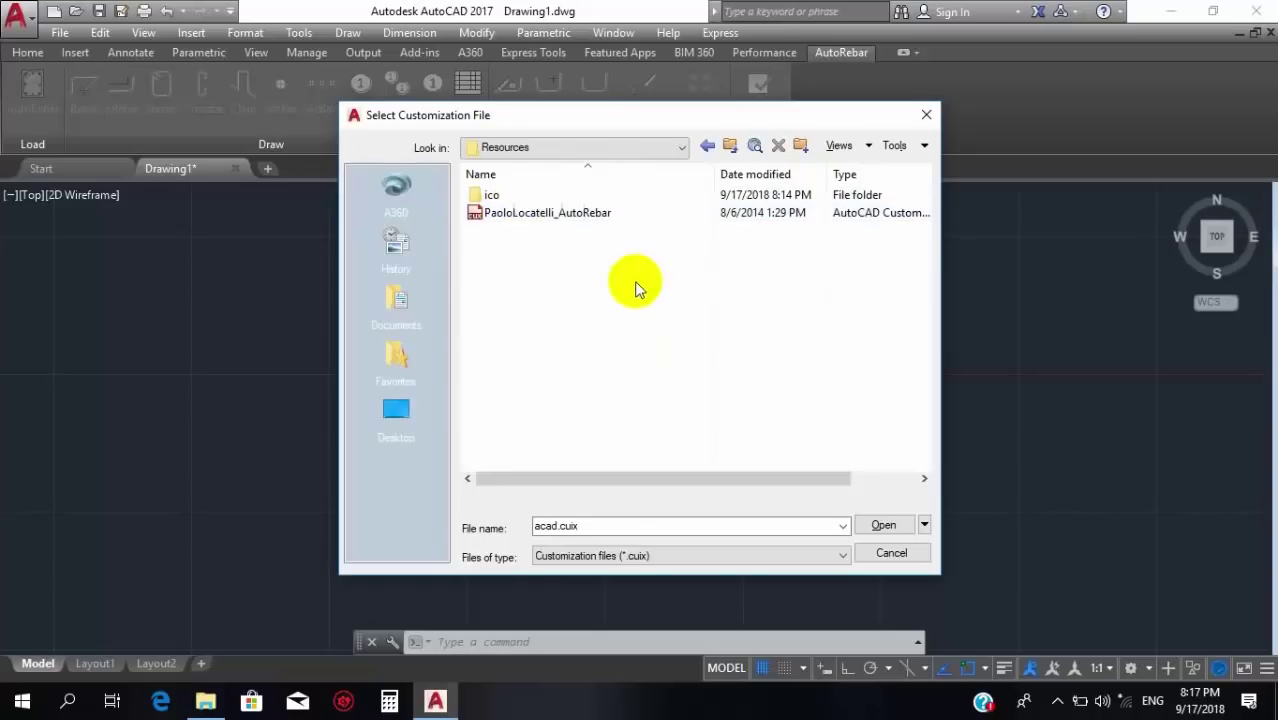
Select the AutoRebar customization file in the Resources folder, and close the customization dialogs without loading it.
{"action": "left_click", "coordinate": [528, 214]}
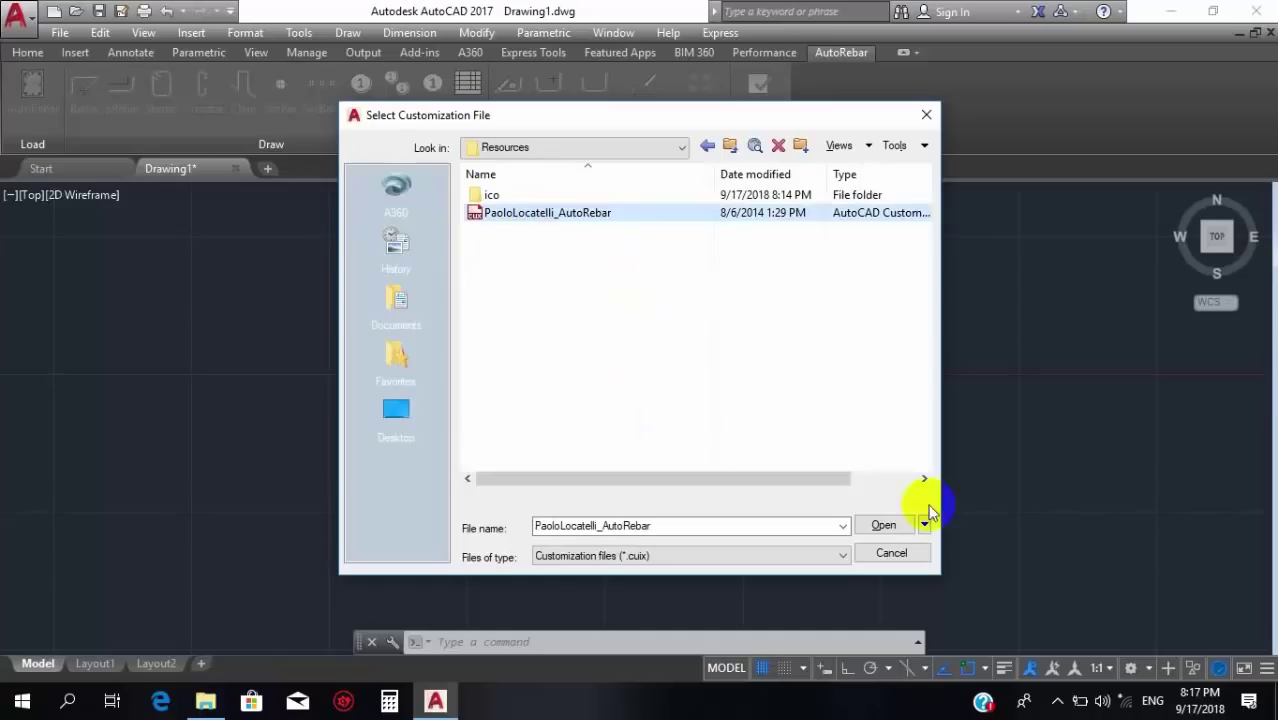
{"action": "left_click", "coordinate": [892, 553]}
{"action": "left_click", "coordinate": [740, 502]}
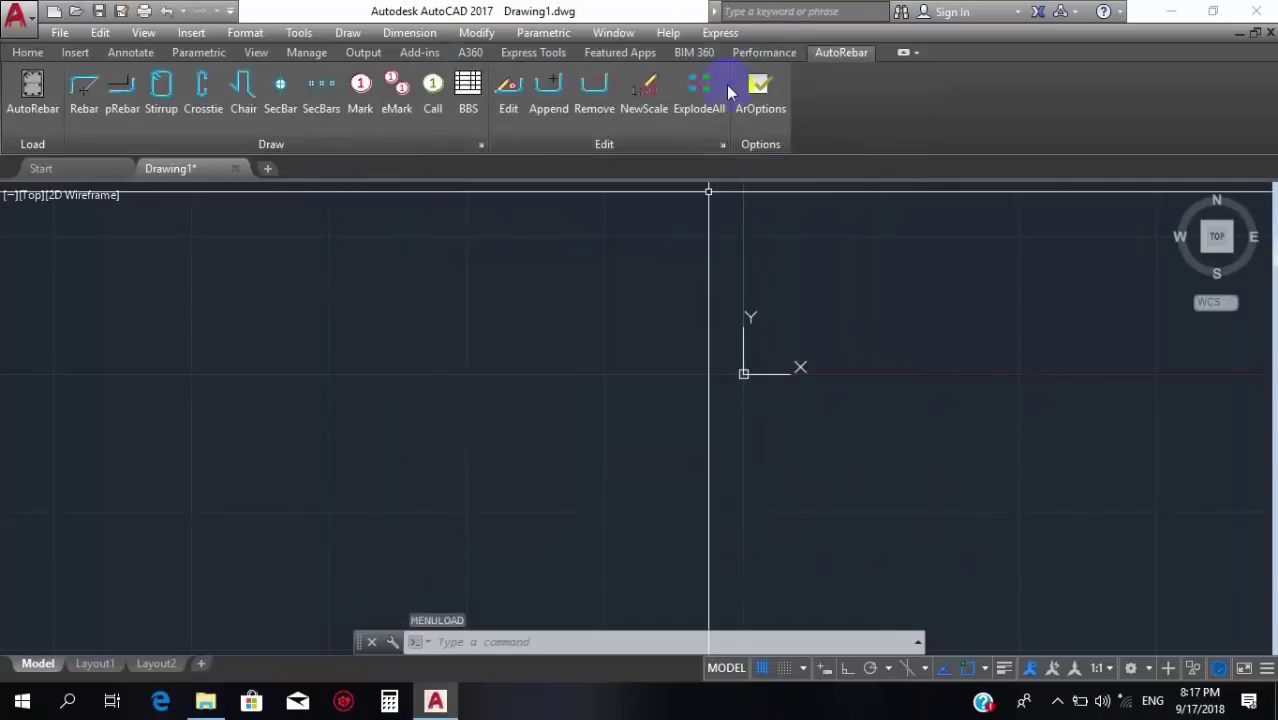
Try to run the plugin's Rebar and AutoRebar commands.
{"action": "left_click", "coordinate": [72, 96]}
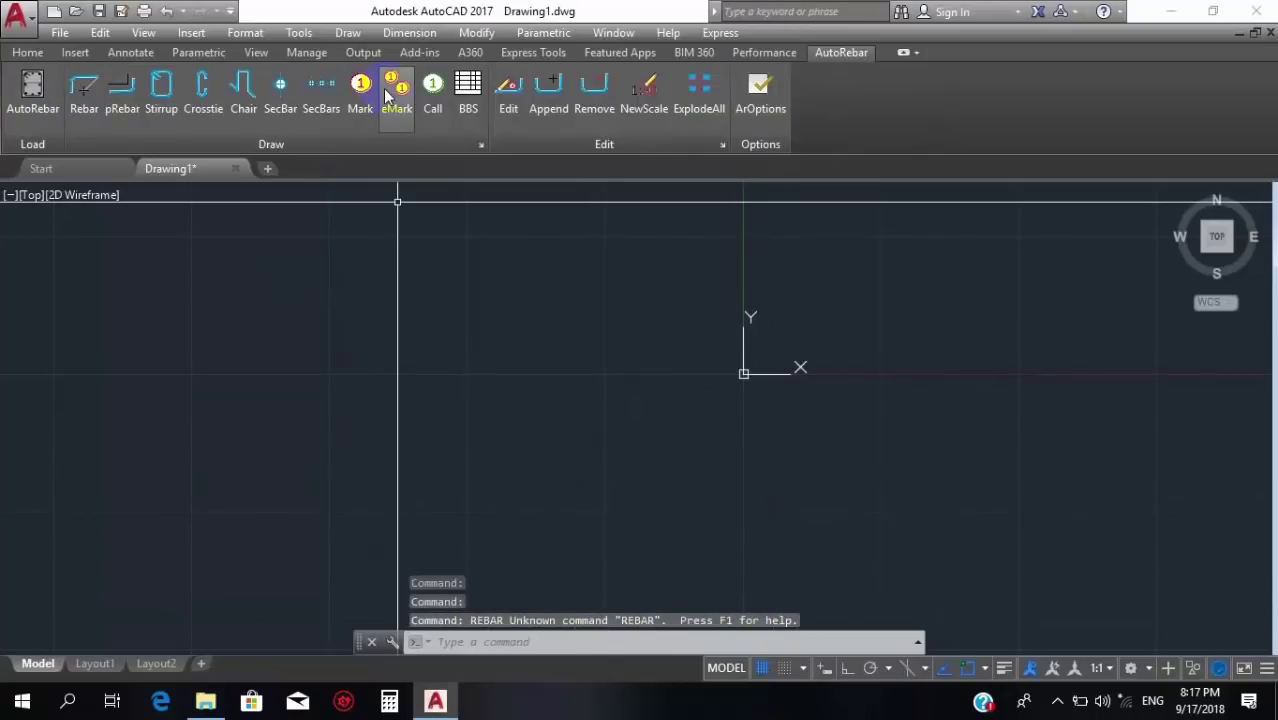
{"action": "left_click", "coordinate": [33, 95]}
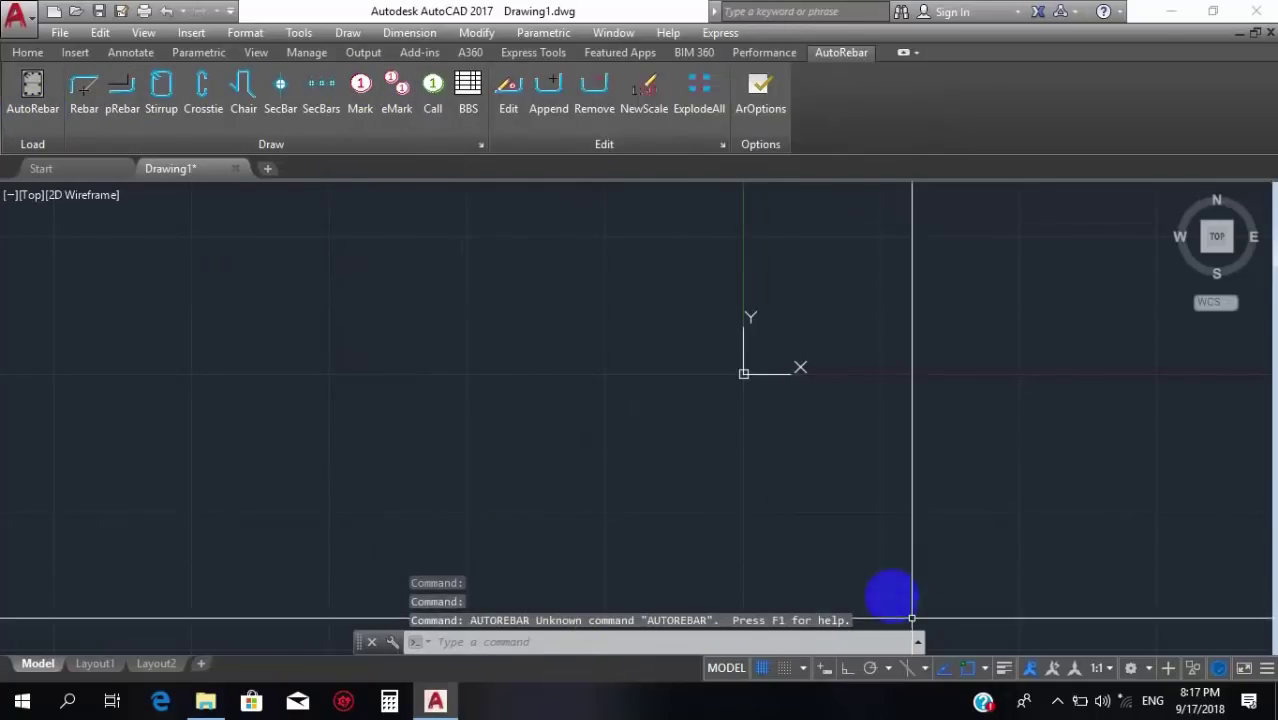
Run NETLOAD to choose a .NET assembly.
{"action": "scroll", "coordinate": [850, 400], "scroll_direction": "down", "scroll_amount": 2}
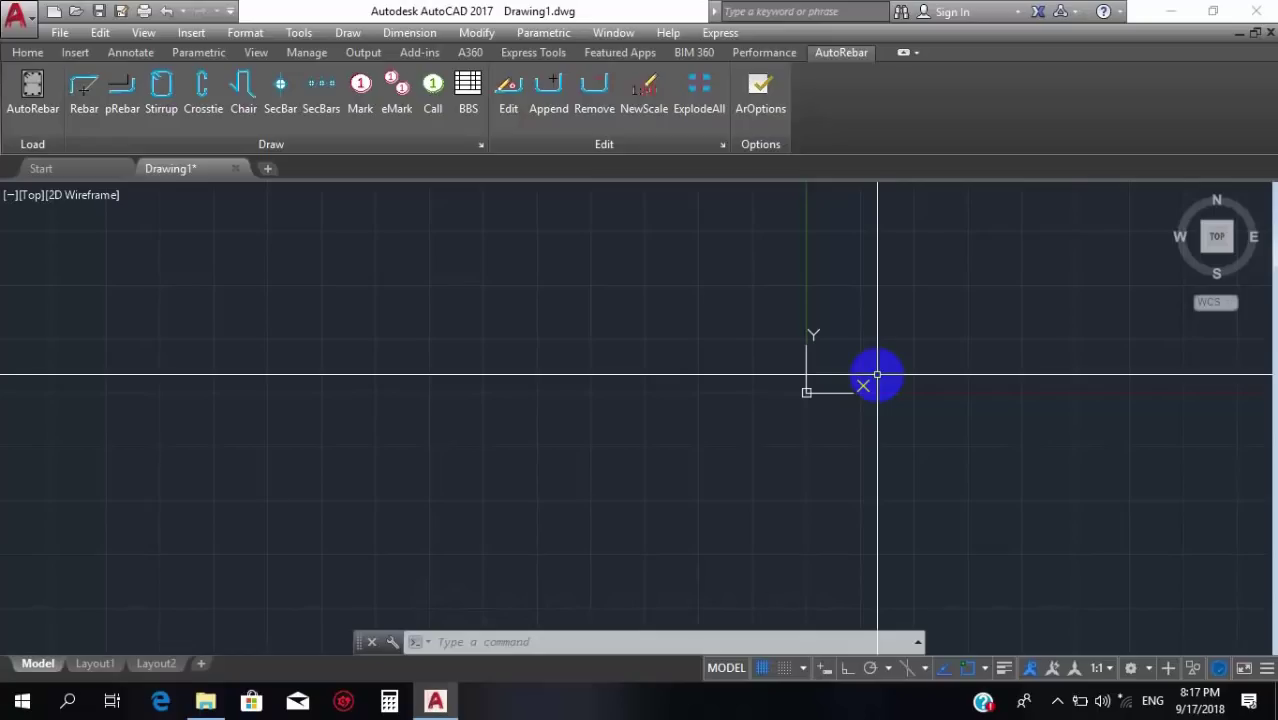
{"action": "type", "text": "n"}
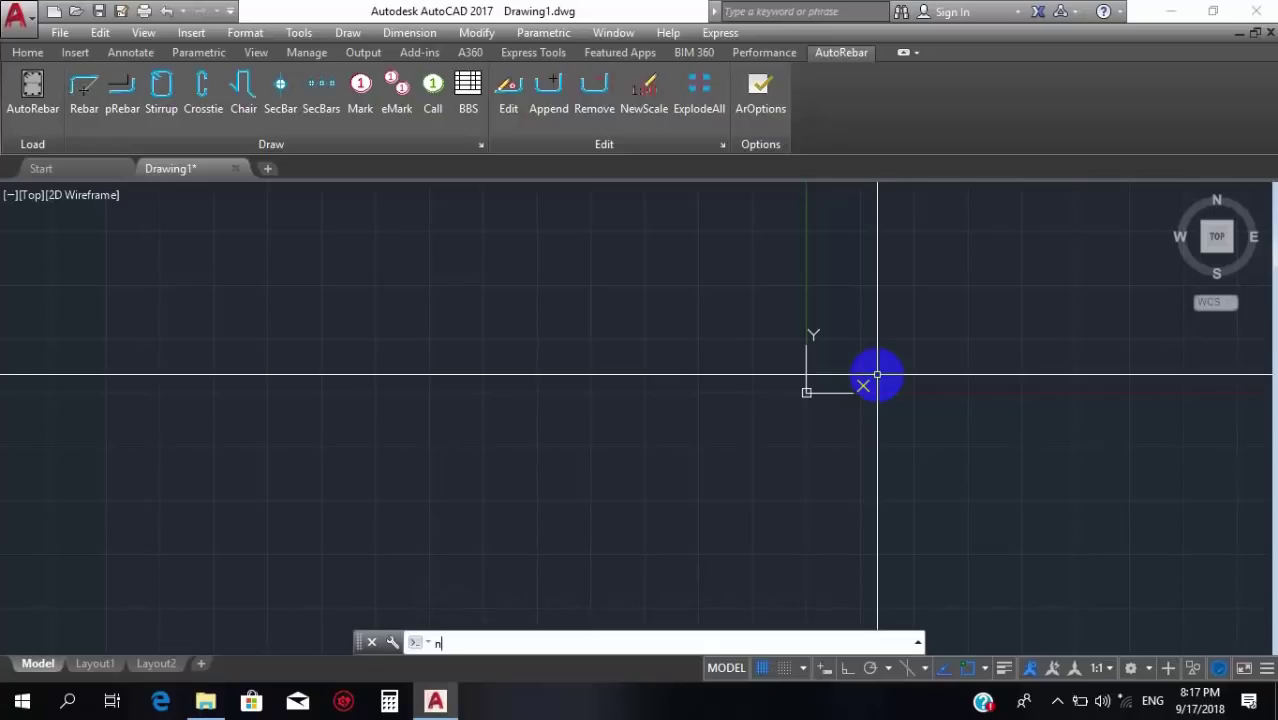
{"action": "type", "text": "etloa"}
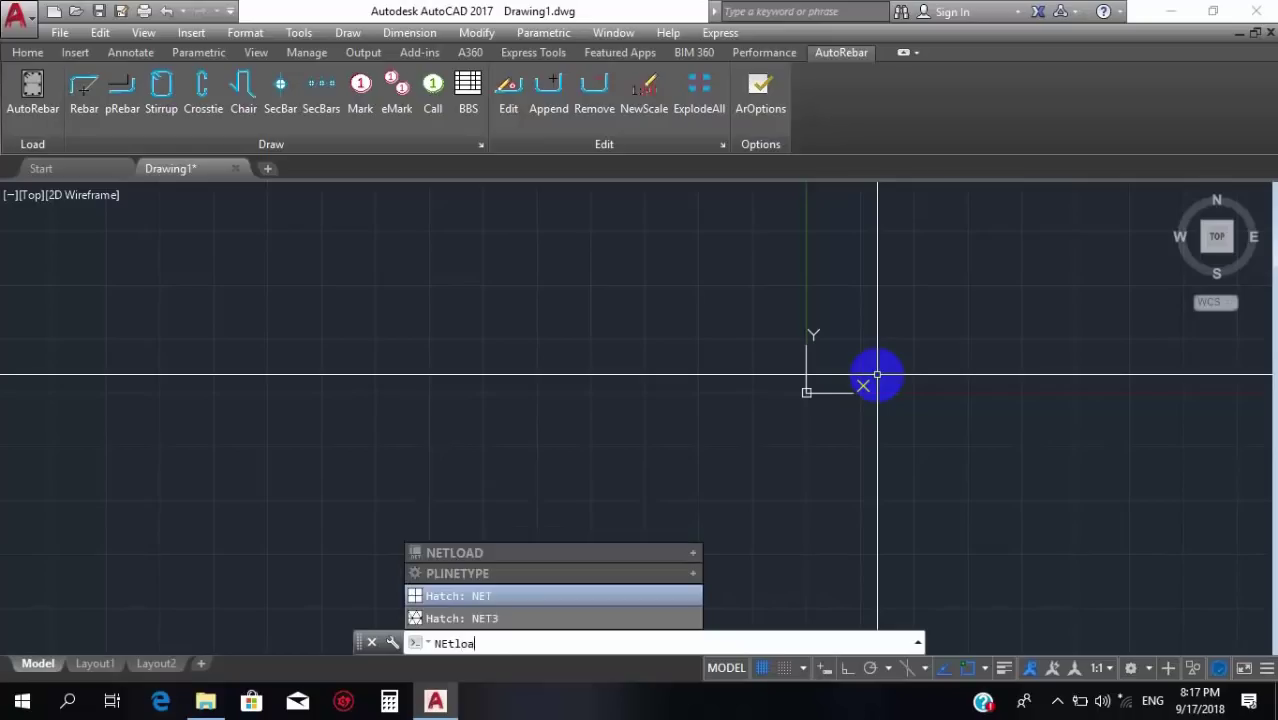
{"action": "type", "text": "d"}
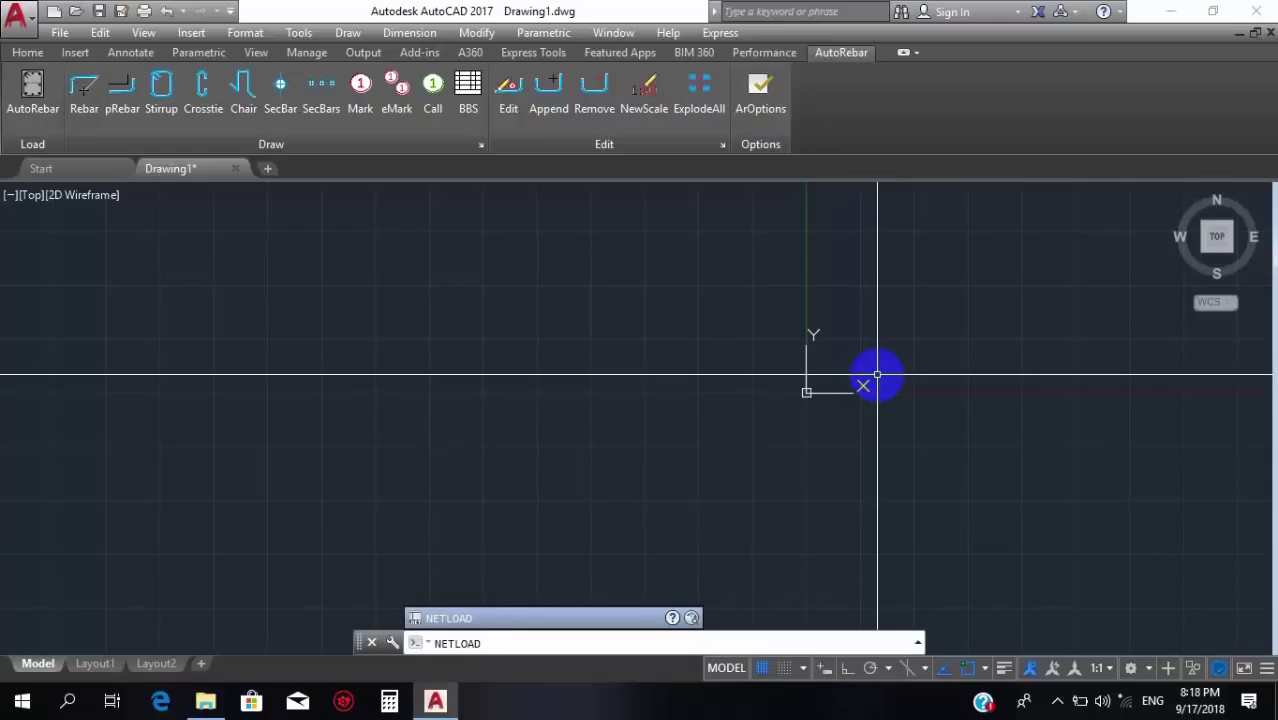
{"action": "key", "text": "Return"}
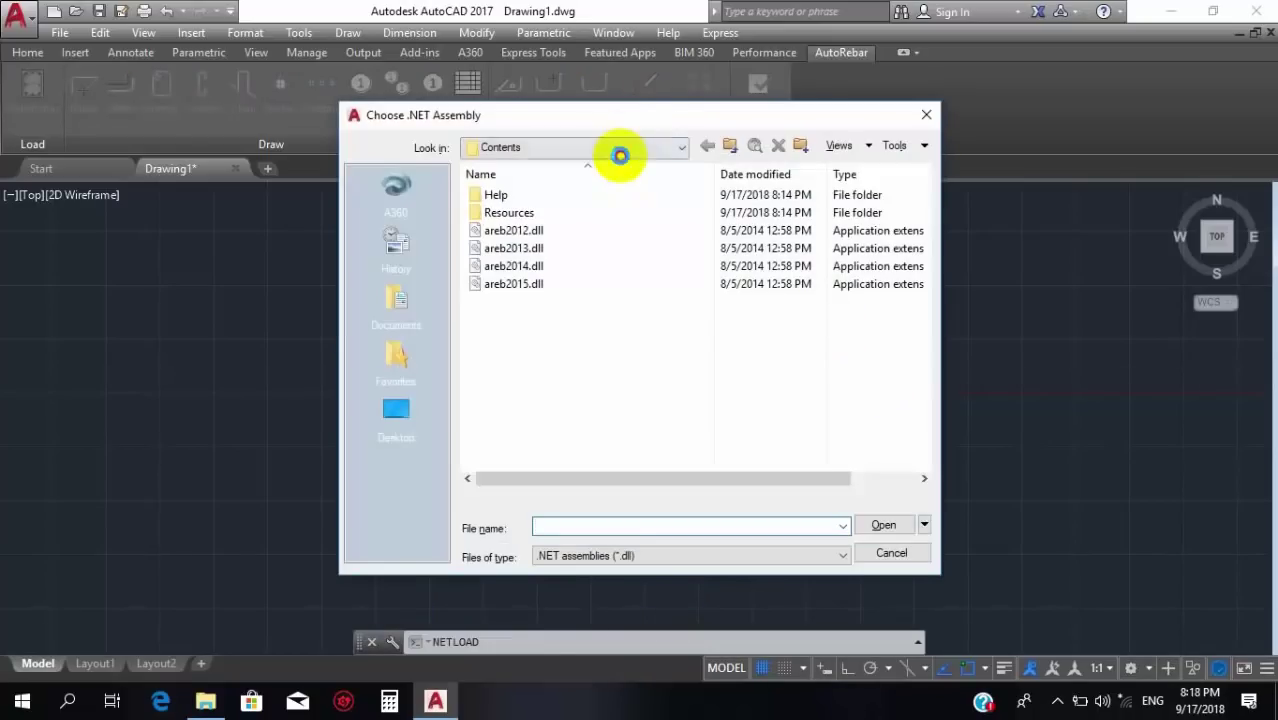
Browse from the user profile folder to AppData\Roaming in the .NET assembly selection.
{"action": "left_click", "coordinate": [620, 155]}
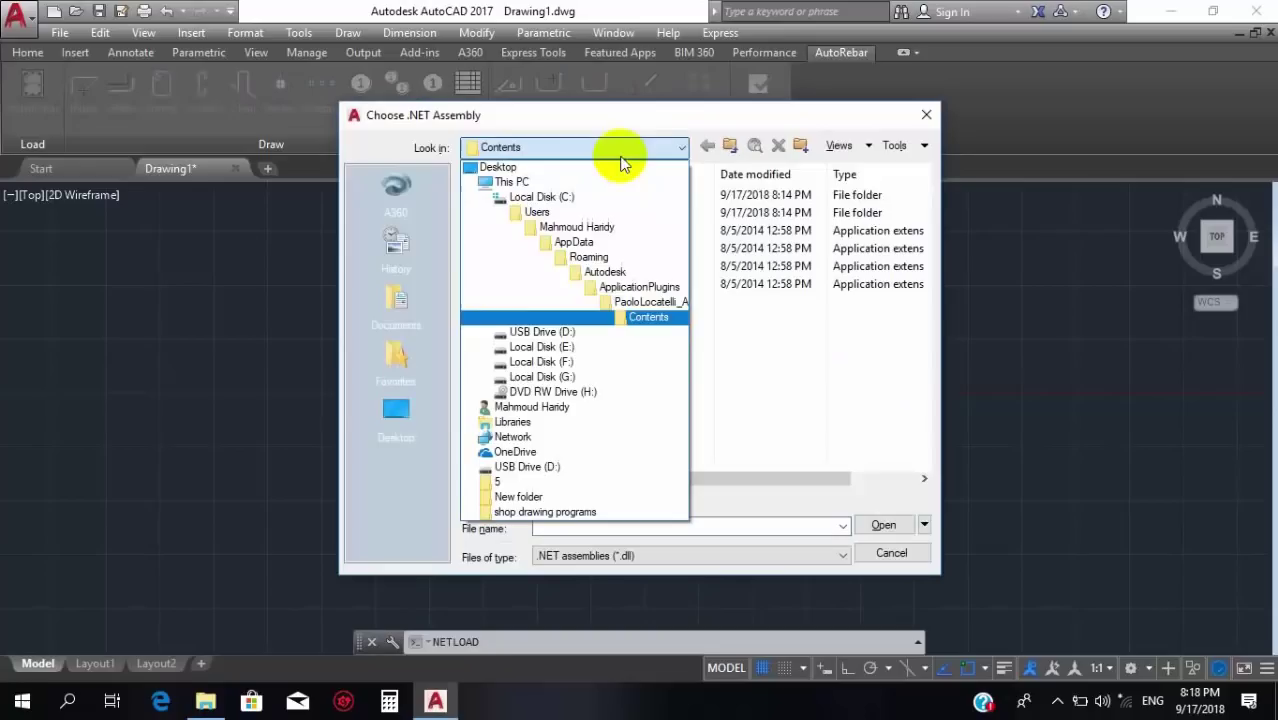
{"action": "left_click", "coordinate": [622, 229]}
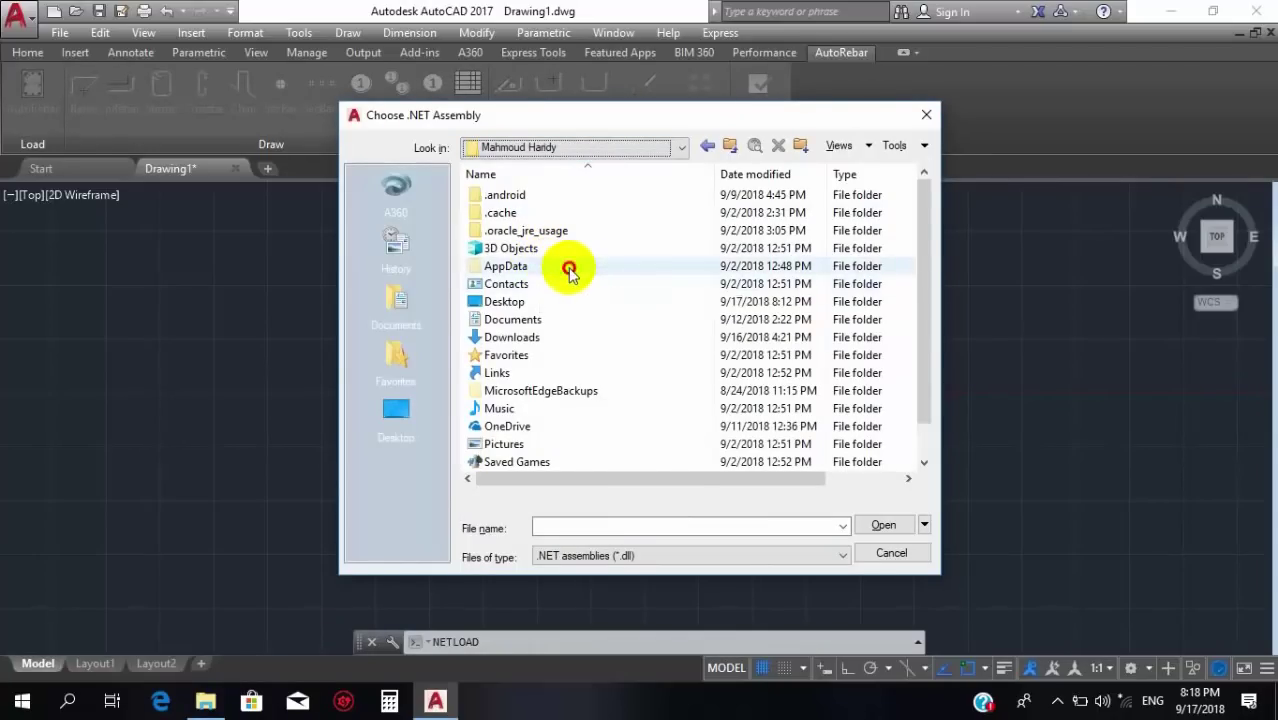
{"action": "double_click", "coordinate": [570, 266]}
{"action": "double_click", "coordinate": [543, 229]}
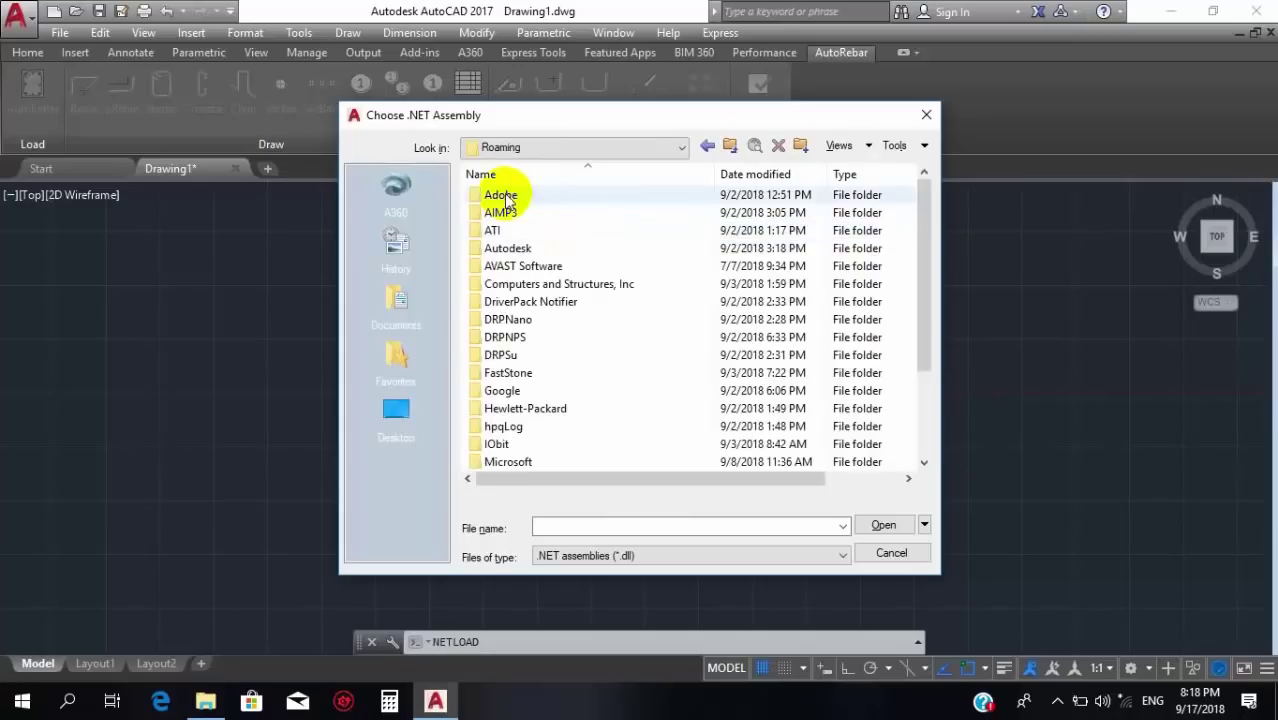
{"action": "left_click", "coordinate": [728, 150]}
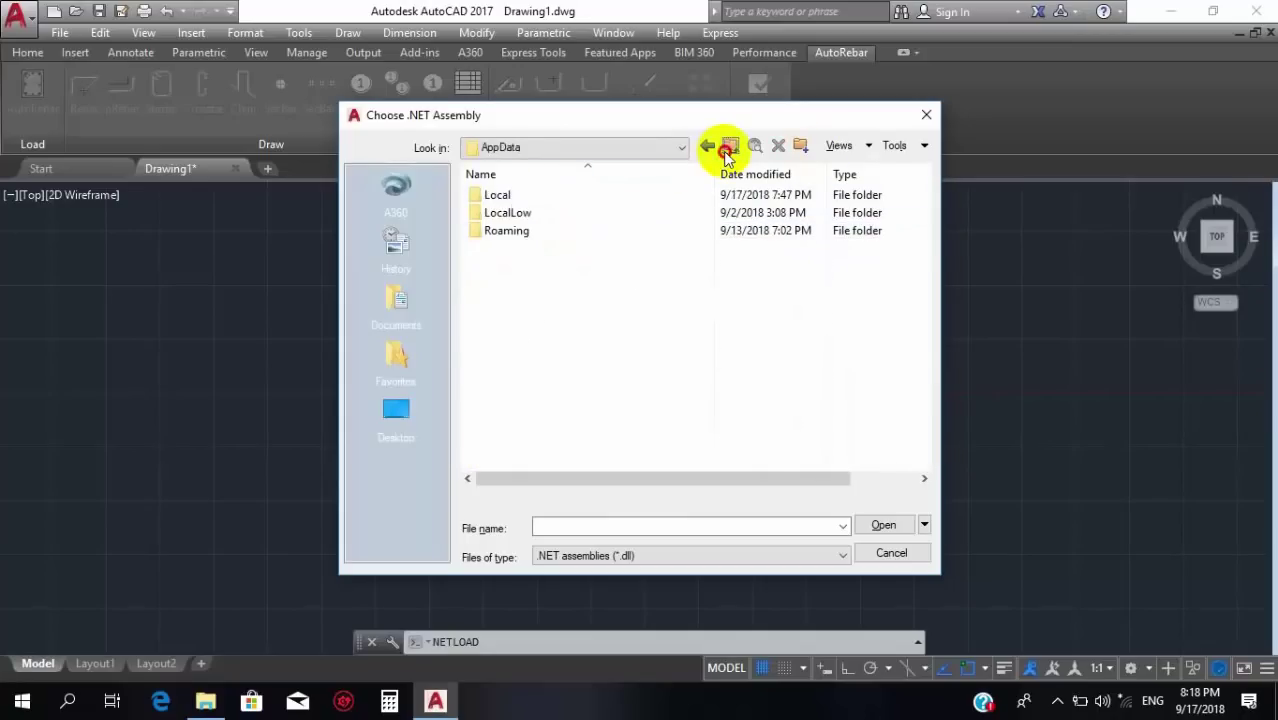
{"action": "left_click", "coordinate": [728, 150]}
{"action": "double_click", "coordinate": [528, 265]}
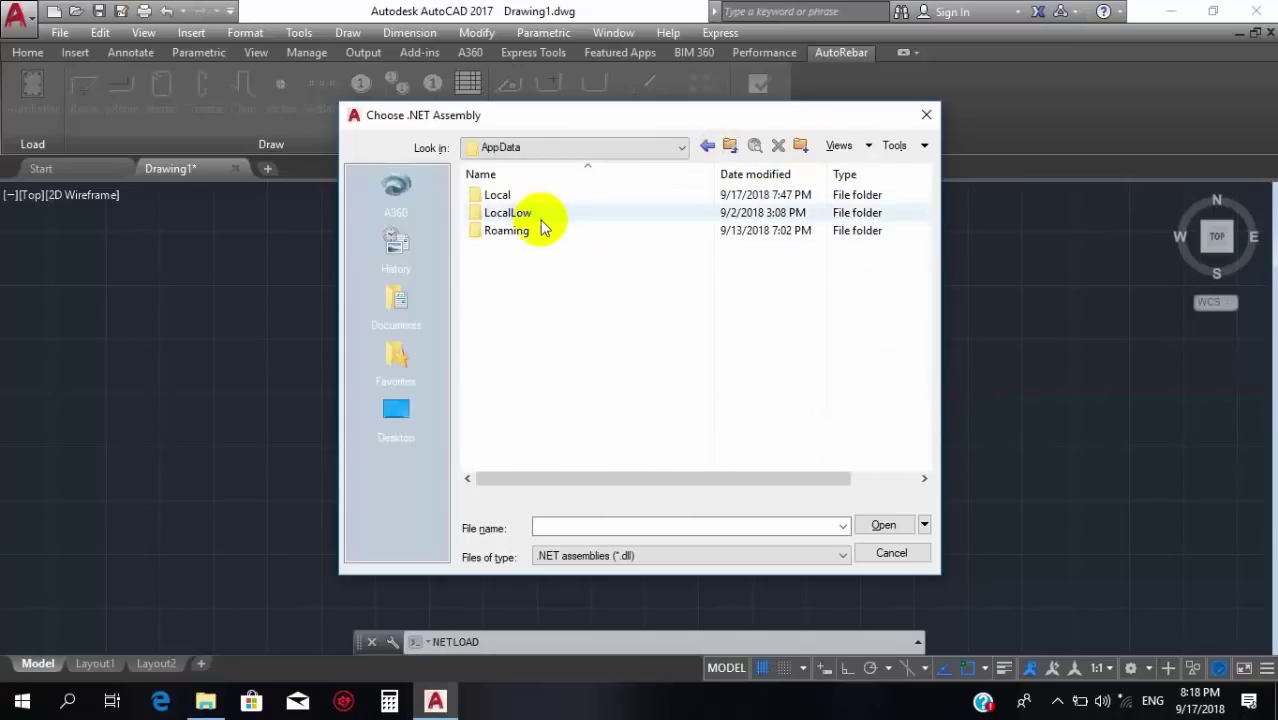
{"action": "double_click", "coordinate": [560, 232]}
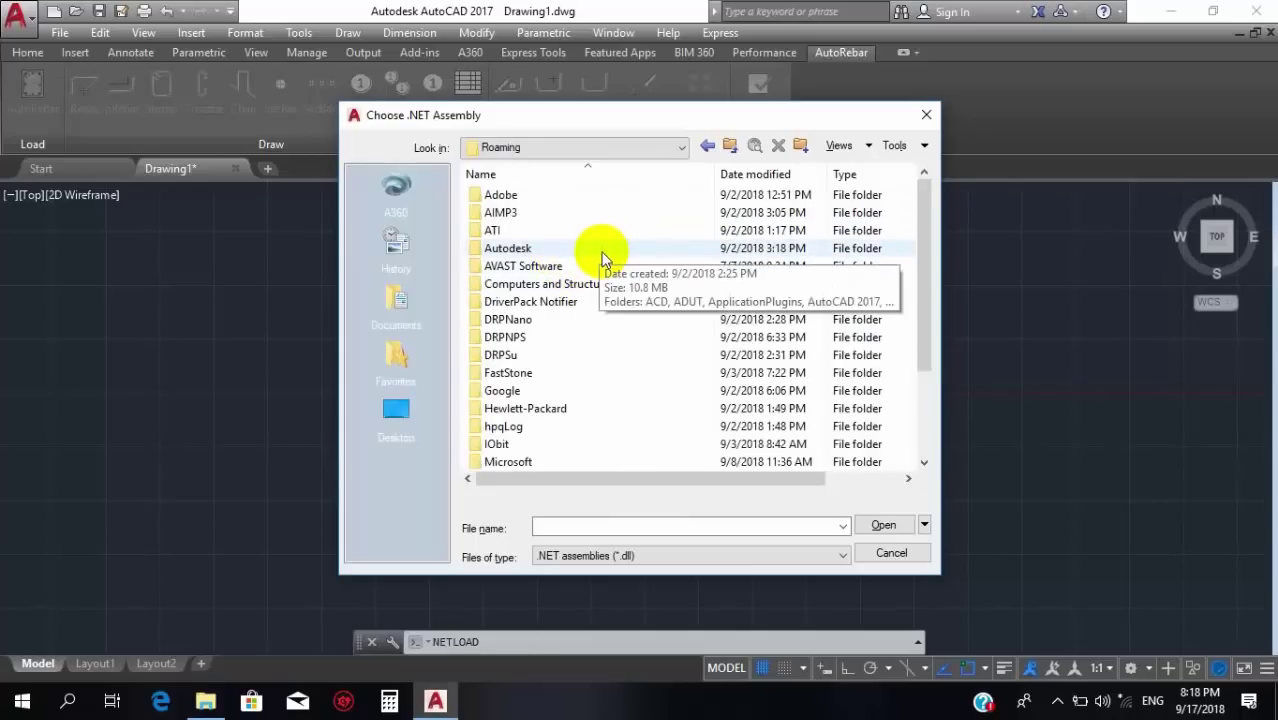
Open the Contents folder of the AutoRebar bundle in Autodesk\ApplicationPlugins.
{"action": "double_click", "coordinate": [603, 250]}
{"action": "double_click", "coordinate": [570, 229]}
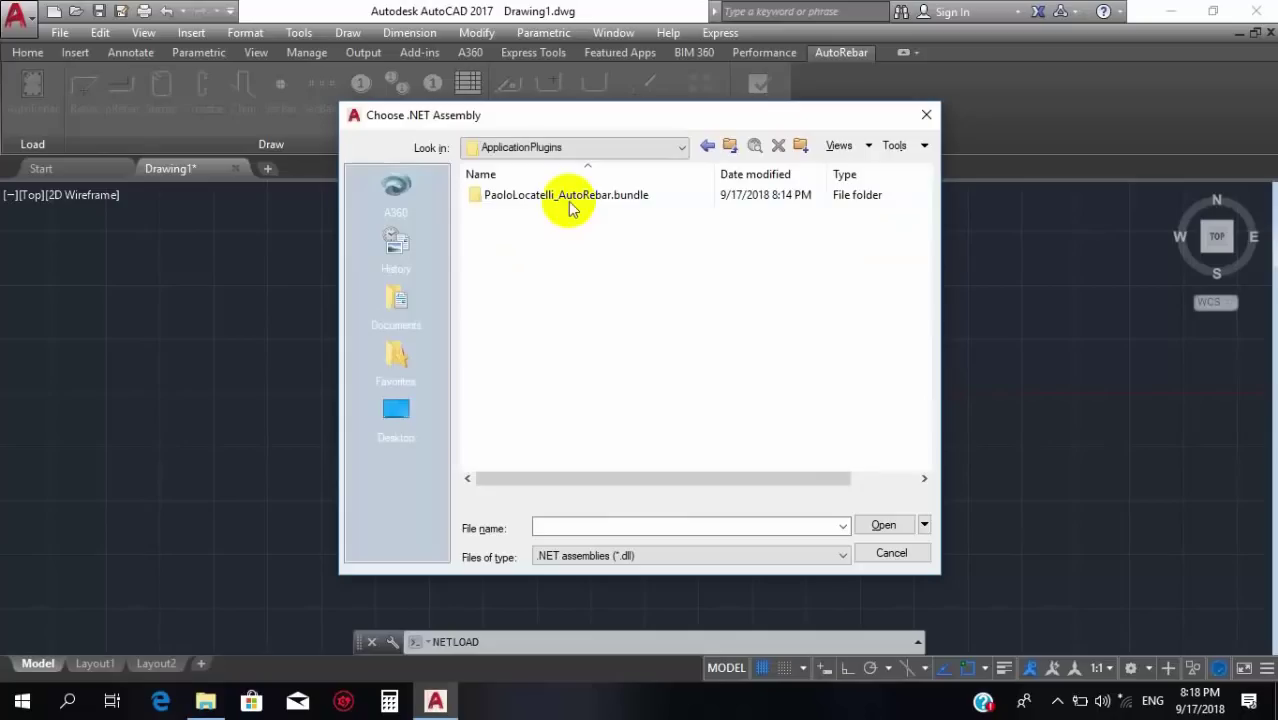
{"action": "double_click", "coordinate": [570, 205]}
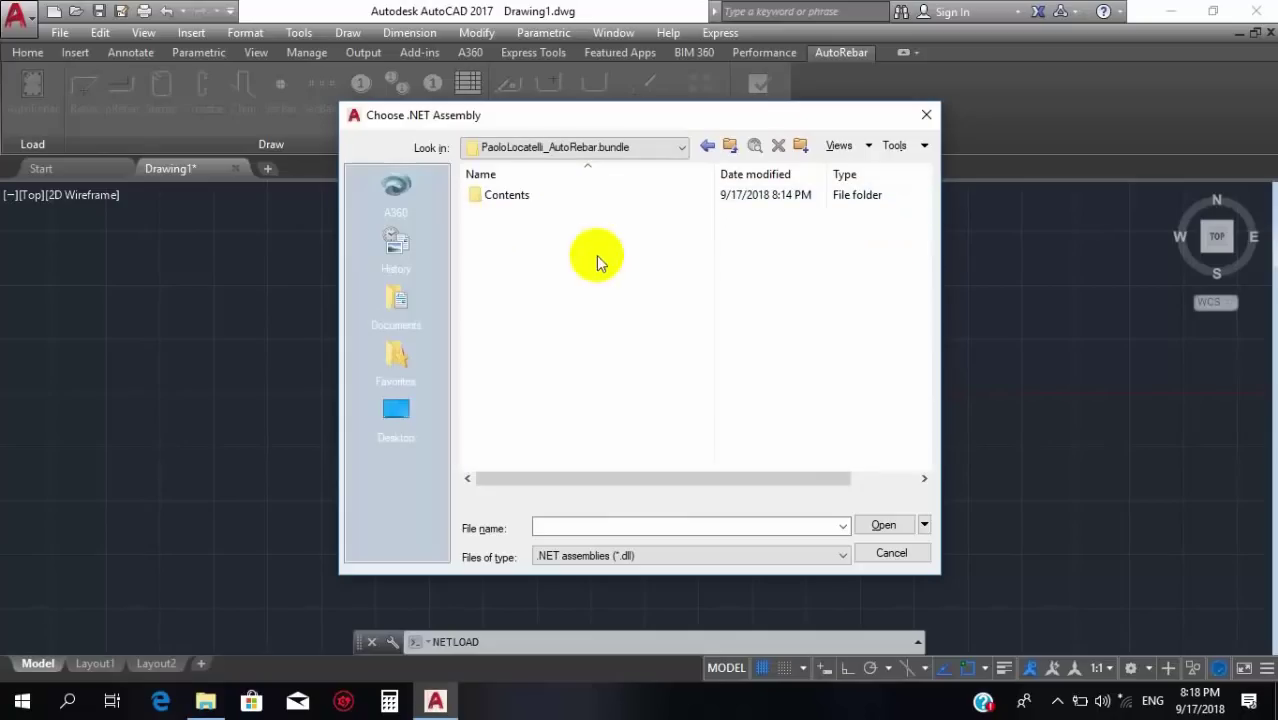
{"action": "double_click", "coordinate": [528, 196]}
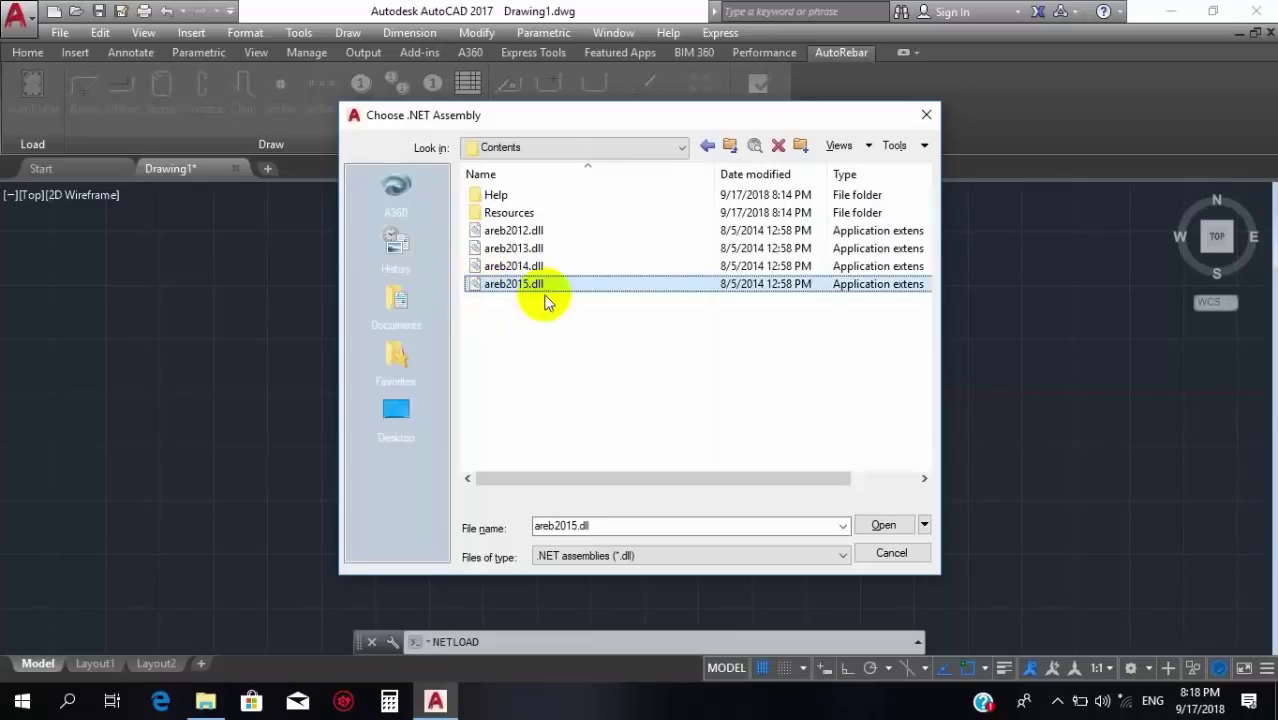
Check the Resources subfolder, return to Contents, and load the areb2015.dll assembly.
{"action": "double_click", "coordinate": [504, 216]}
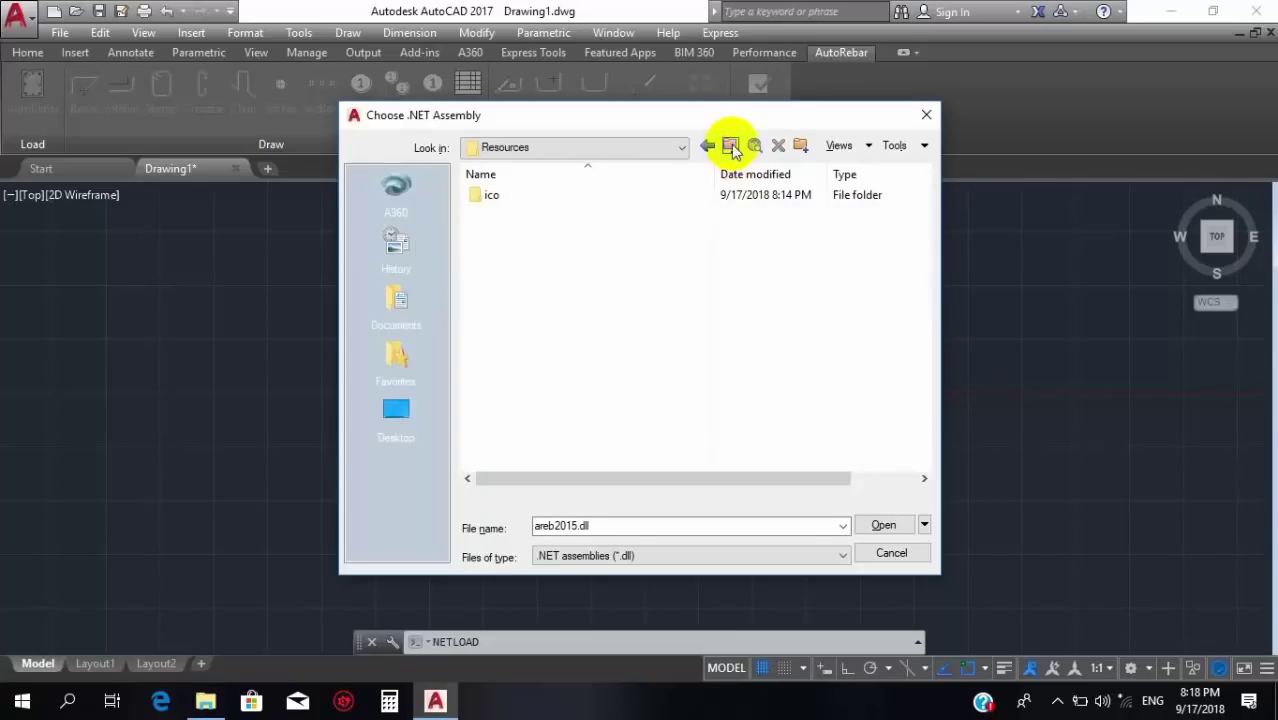
{"action": "left_click", "coordinate": [731, 147]}
{"action": "left_click", "coordinate": [602, 284]}
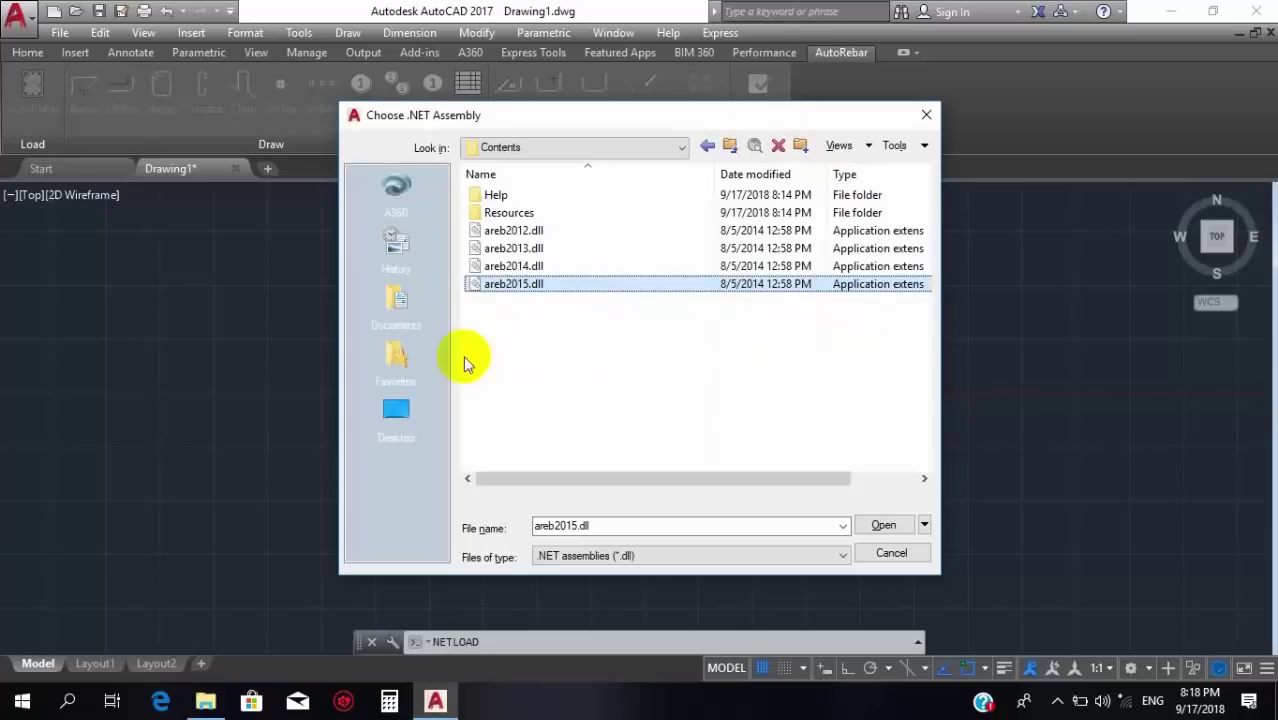
{"action": "left_click", "coordinate": [883, 525]}
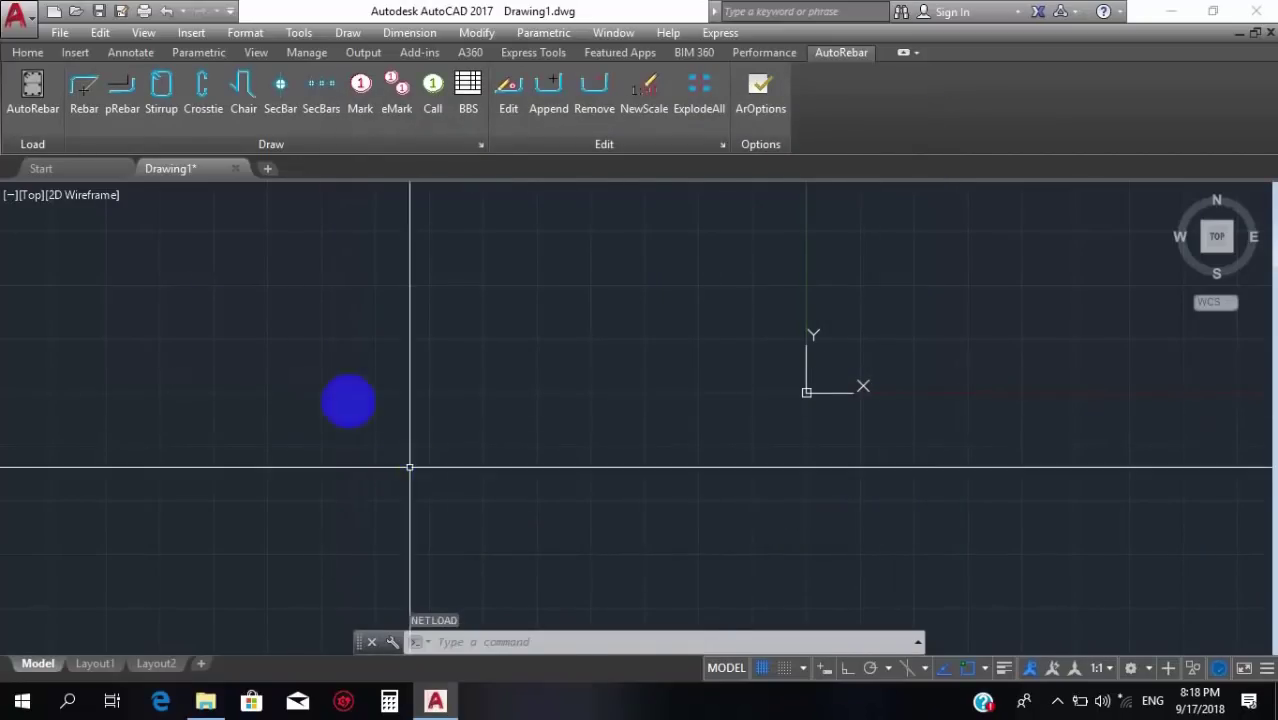
Run the AutoRebar command, and test the Rebar command, cancelling it at the diameter prompt.
{"action": "left_click", "coordinate": [33, 95]}
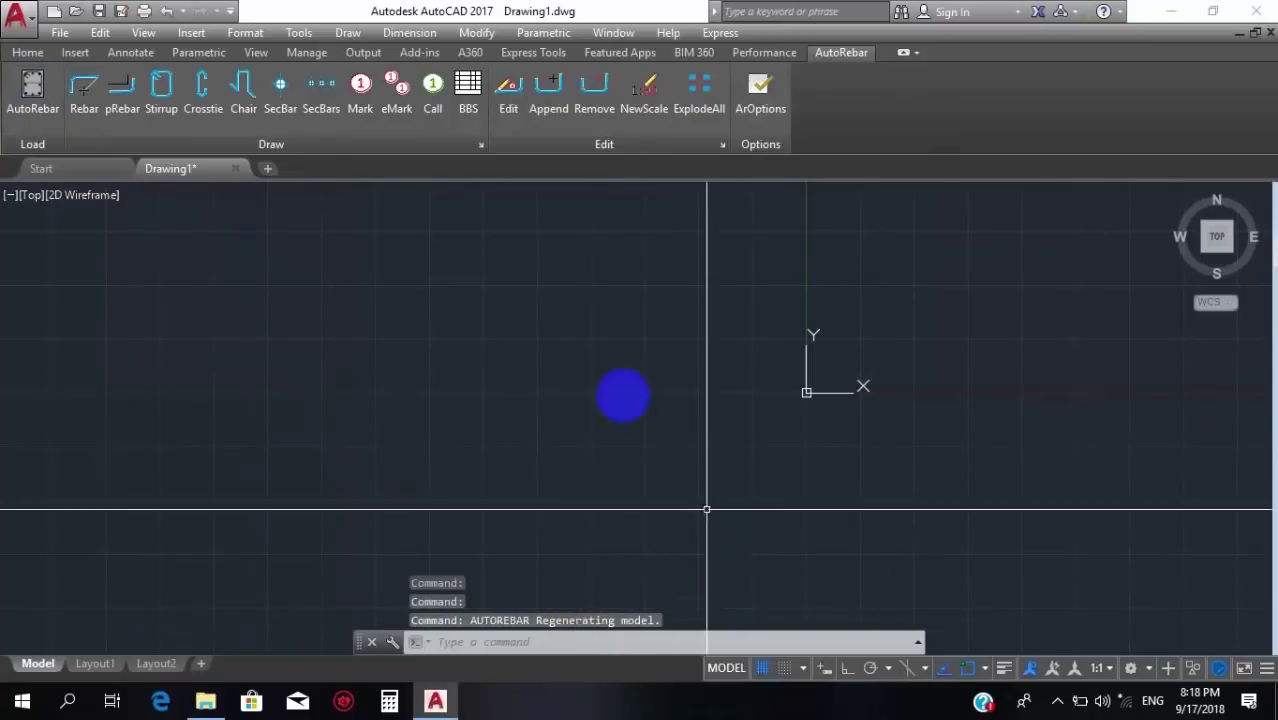
{"action": "left_click", "coordinate": [84, 90]}
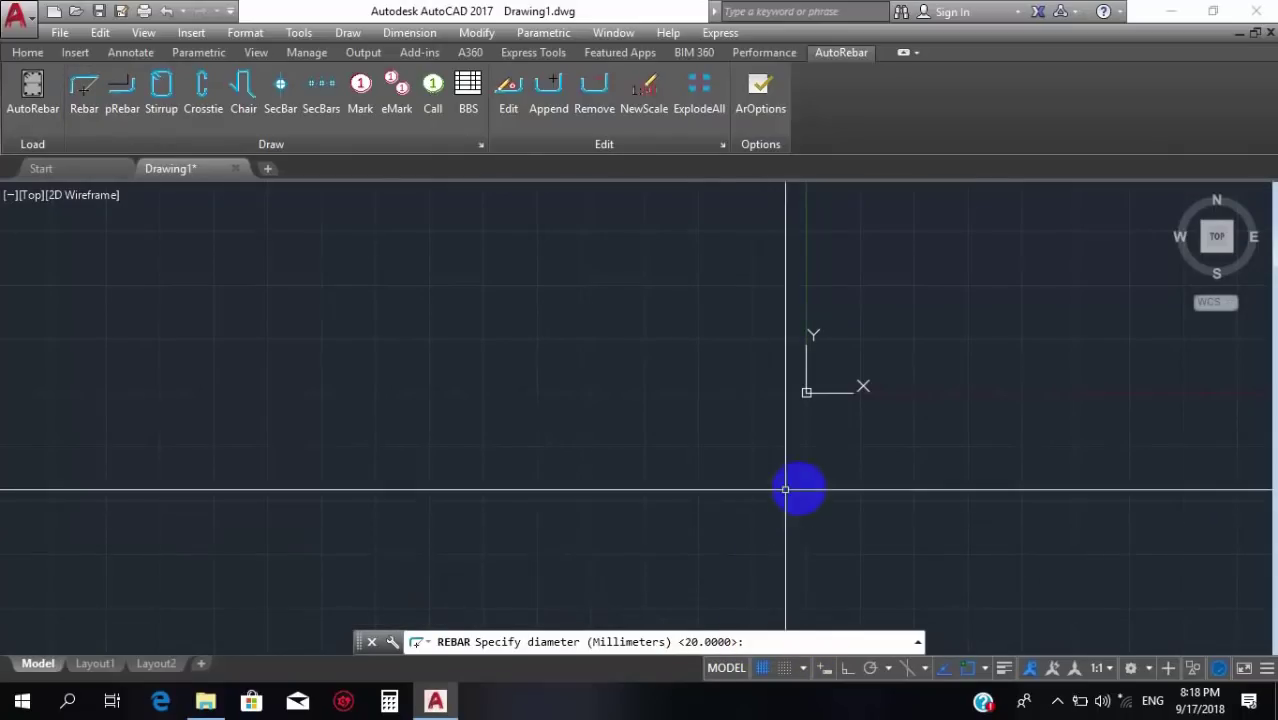
{"action": "key", "text": "Escape"}
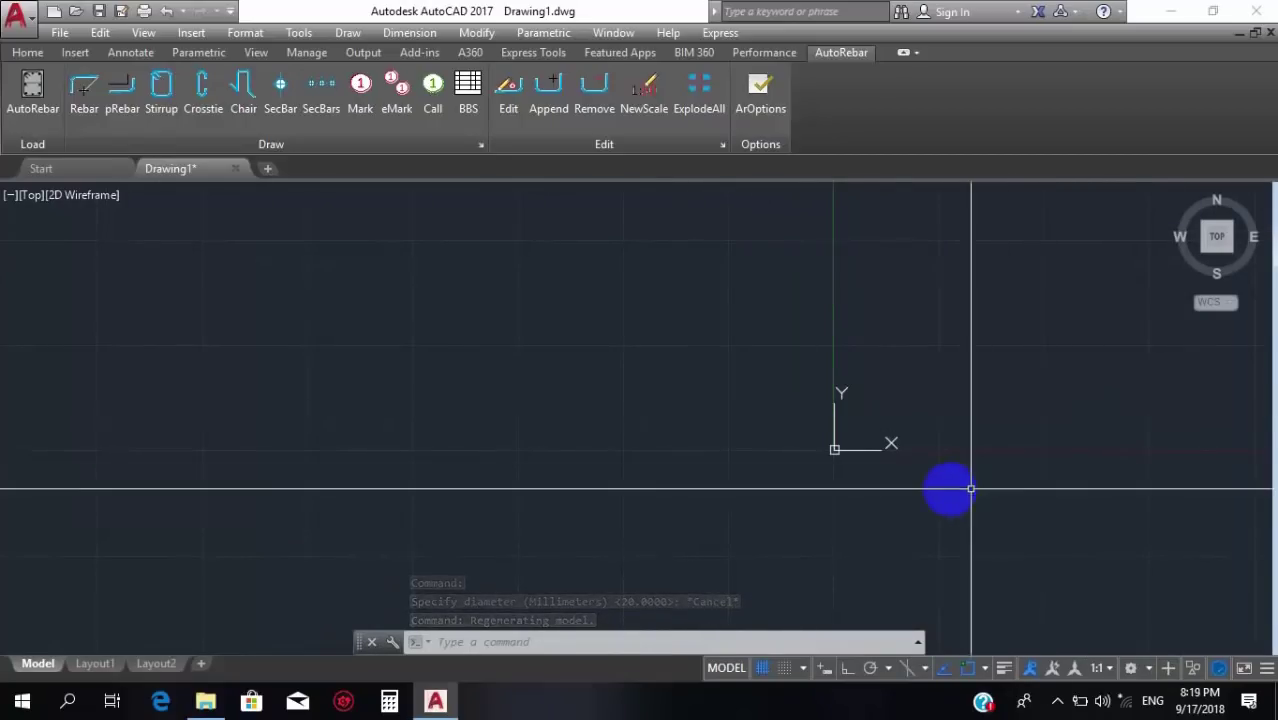
Run NETLOAD again, select areb2015.dll, and leave the selection without loading it.
{"action": "scroll", "coordinate": [960, 489], "scroll_direction": "down", "scroll_amount": 1}
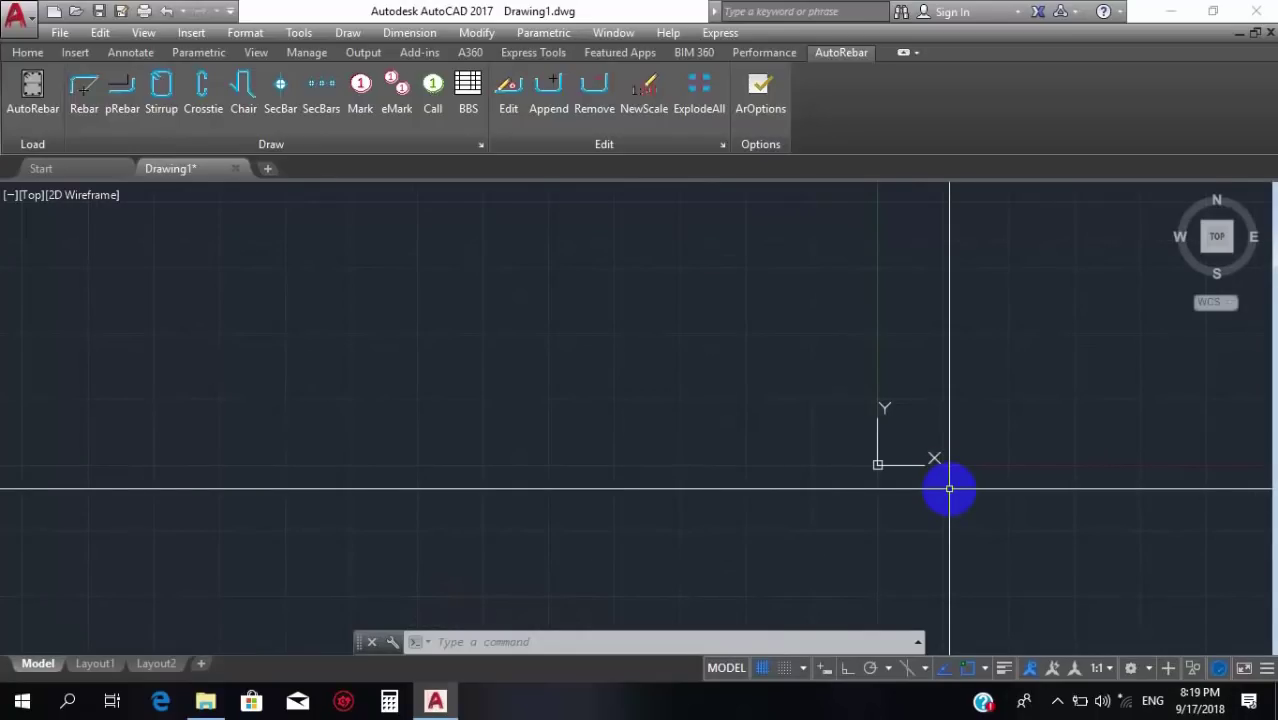
{"action": "type", "text": "netload"}
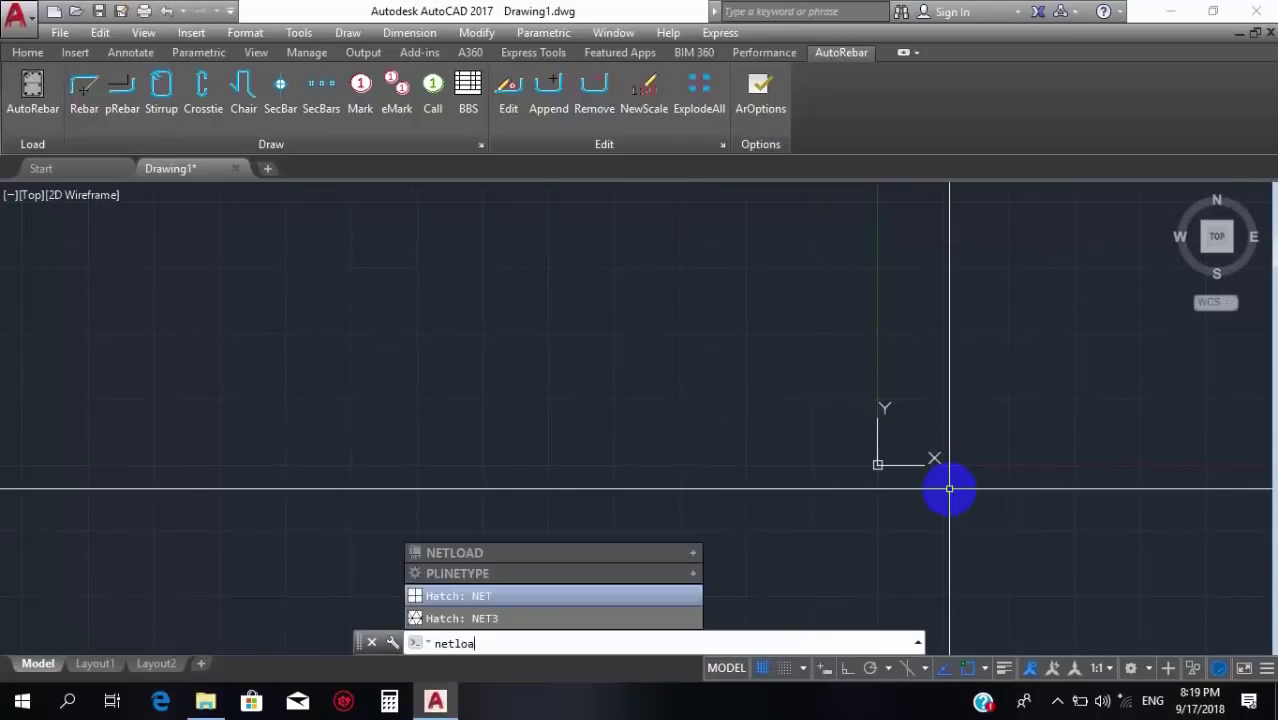
{"action": "key", "text": "Return"}
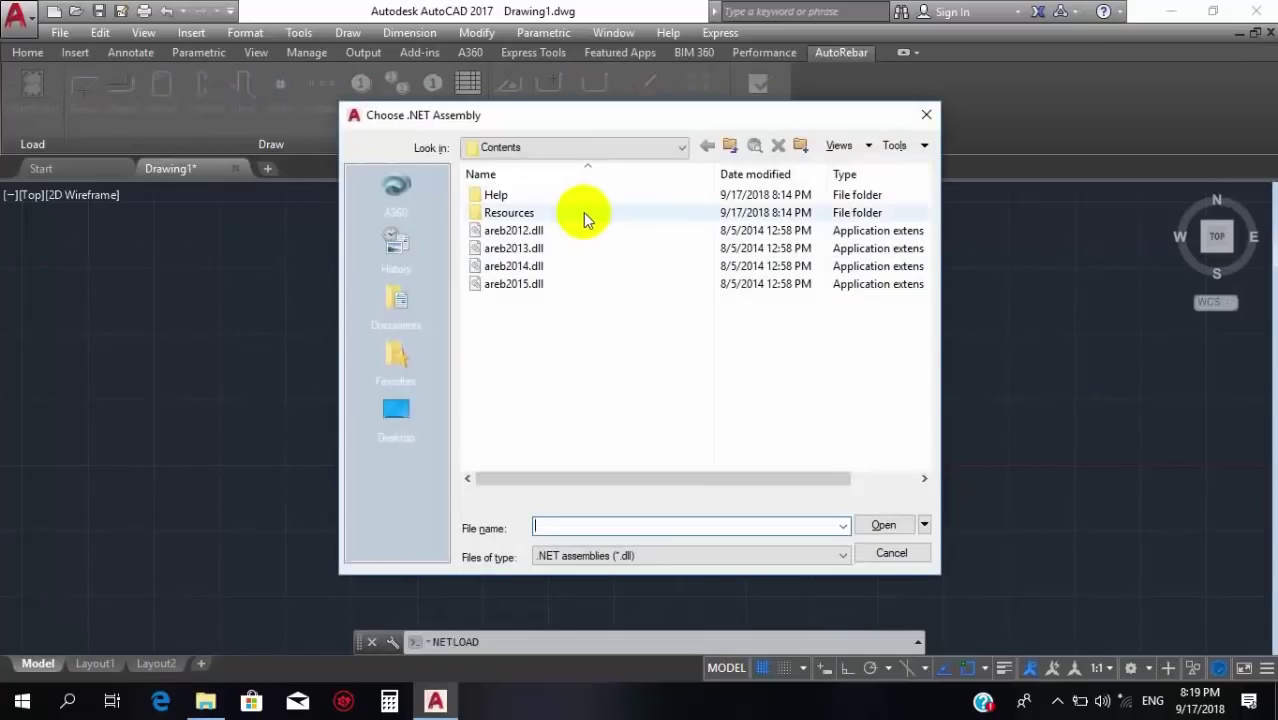
{"action": "left_click", "coordinate": [560, 284]}
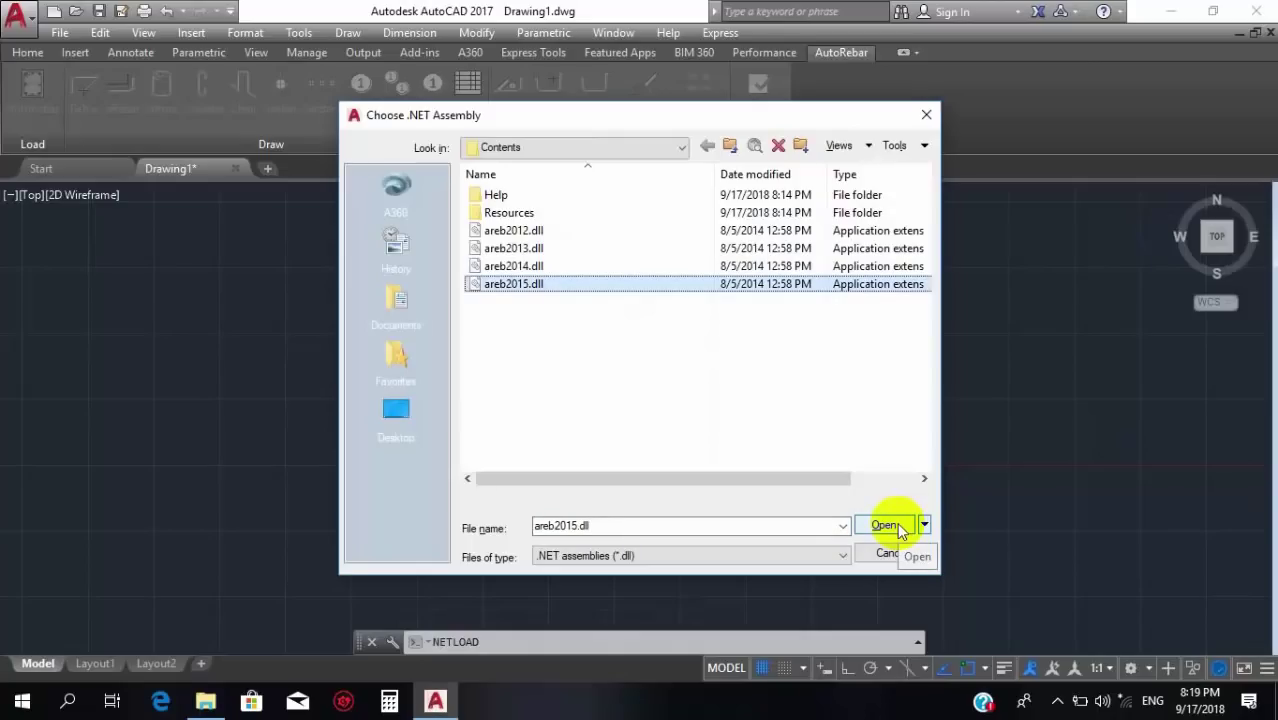
{"action": "left_click", "coordinate": [891, 555]}
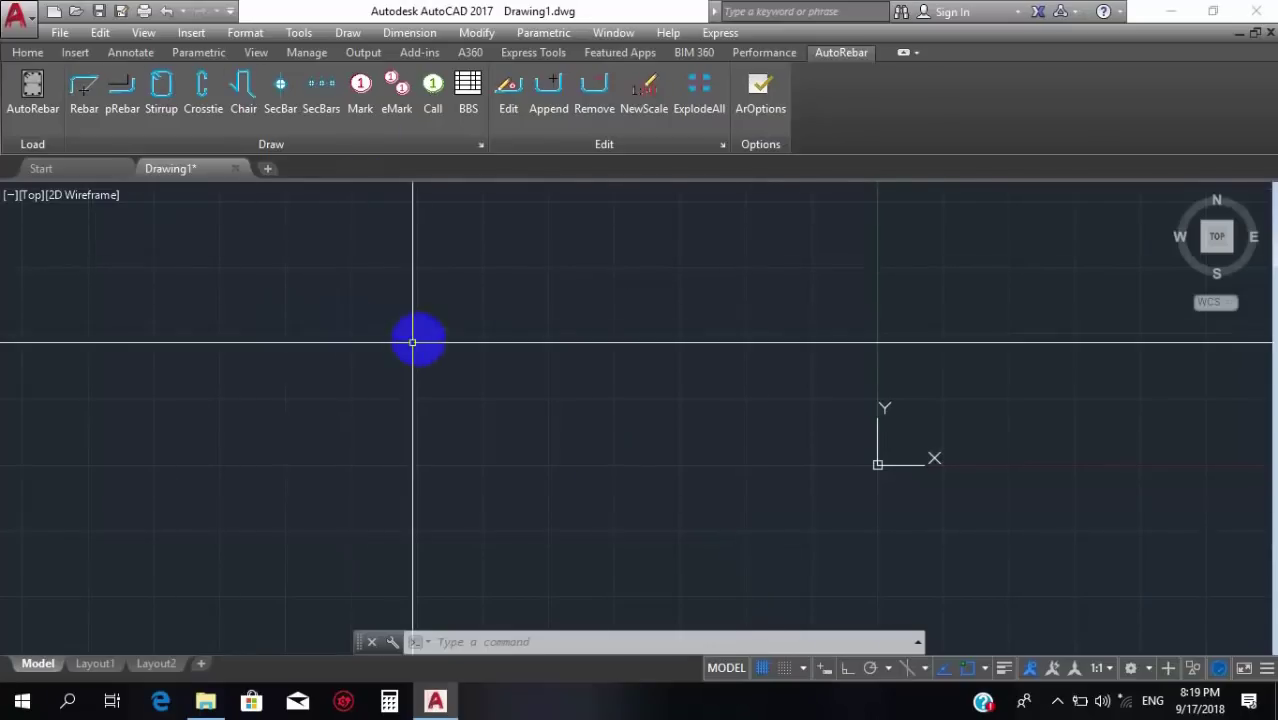
Open the AutoRebar options and review the Units and Digits settings.
{"action": "scroll", "coordinate": [538, 325], "scroll_direction": "down", "scroll_amount": 2}
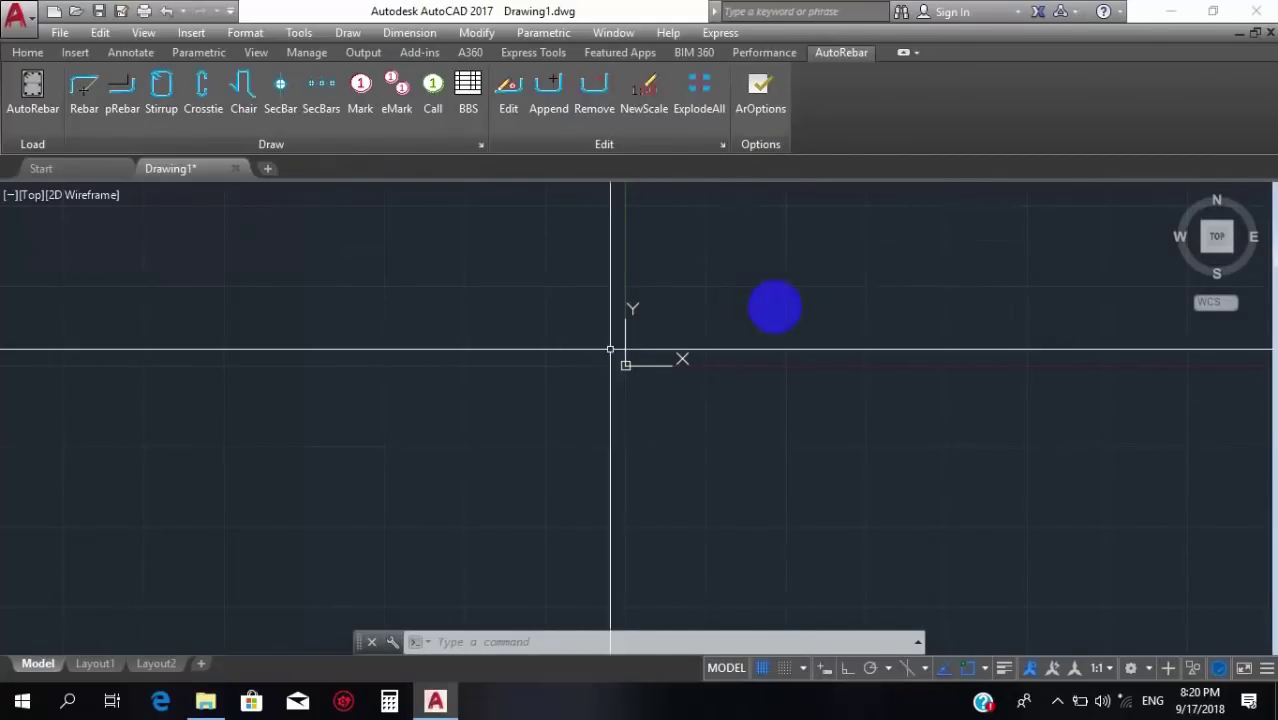
{"action": "mouse_move", "coordinate": [613, 357]}
{"action": "middle_mouse_down"}
{"action": "mouse_move", "coordinate": [976, 271]}
{"action": "mouse_move", "coordinate": [845, 367]}
{"action": "mouse_move", "coordinate": [726, 414]}
{"action": "middle_mouse_up"}
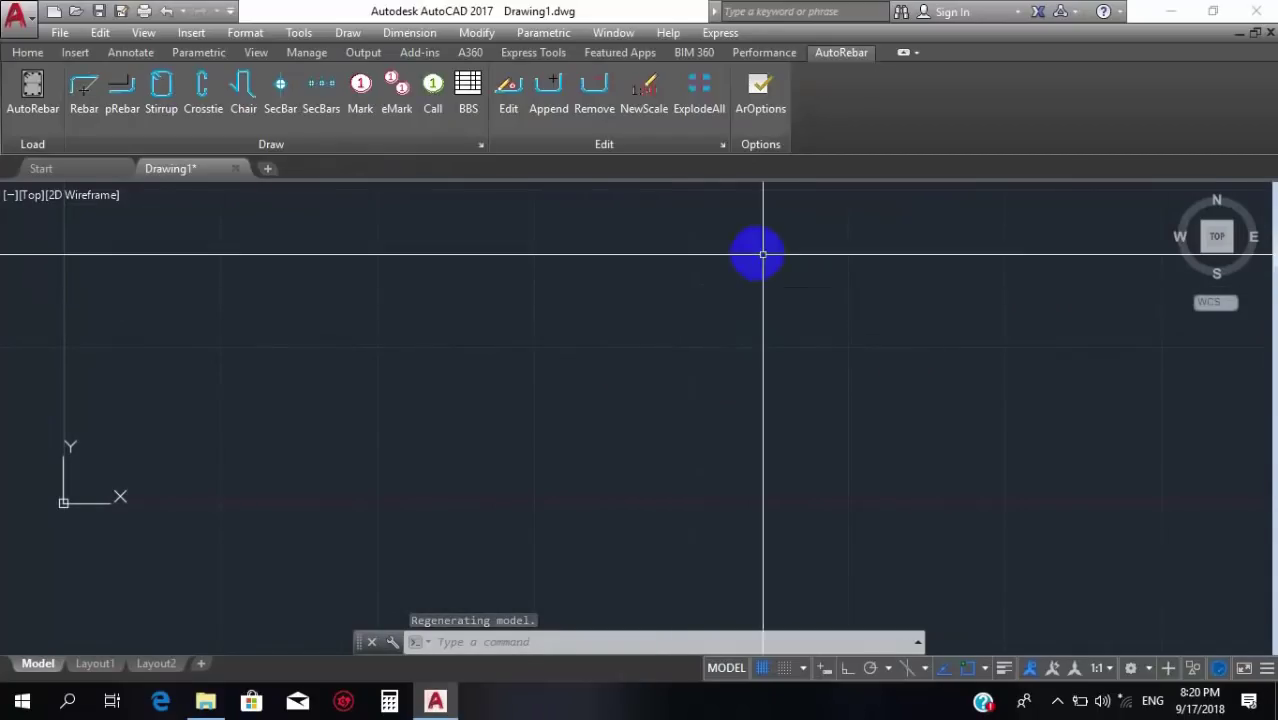
{"action": "left_click", "coordinate": [758, 107]}
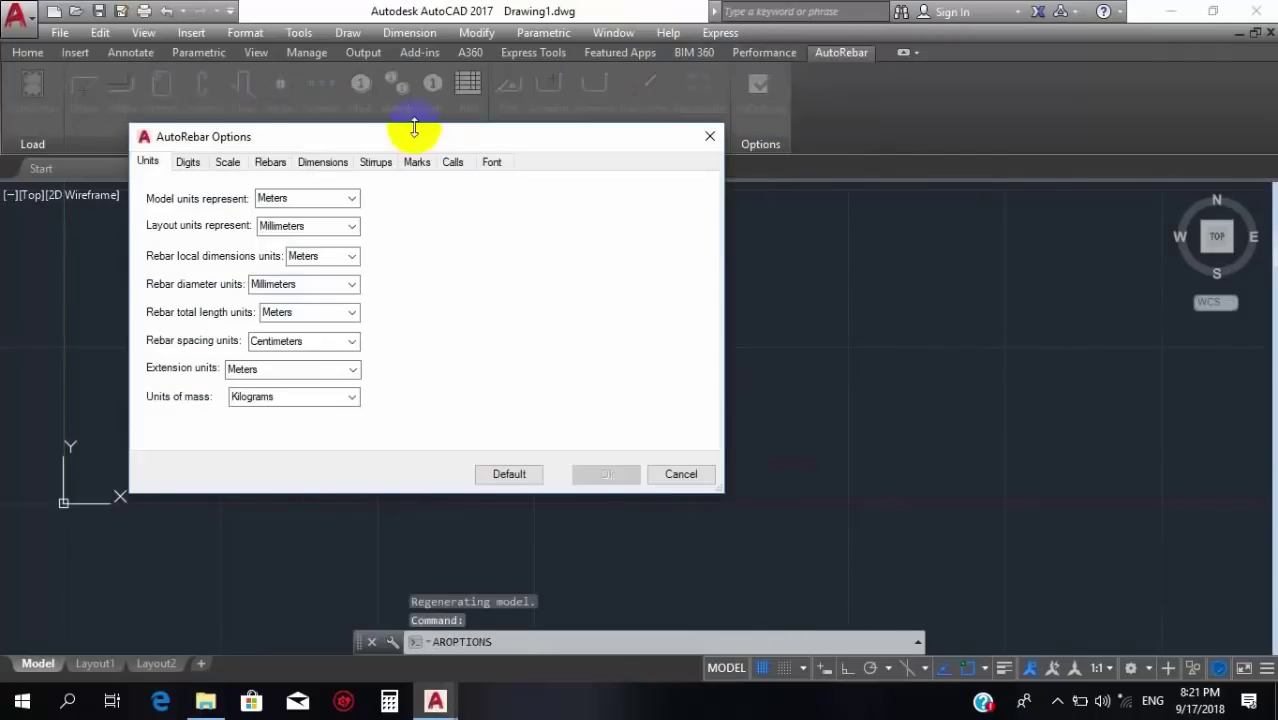
{"action": "left_click_drag", "start_coordinate": [408, 126], "coordinate": [655, 88]}
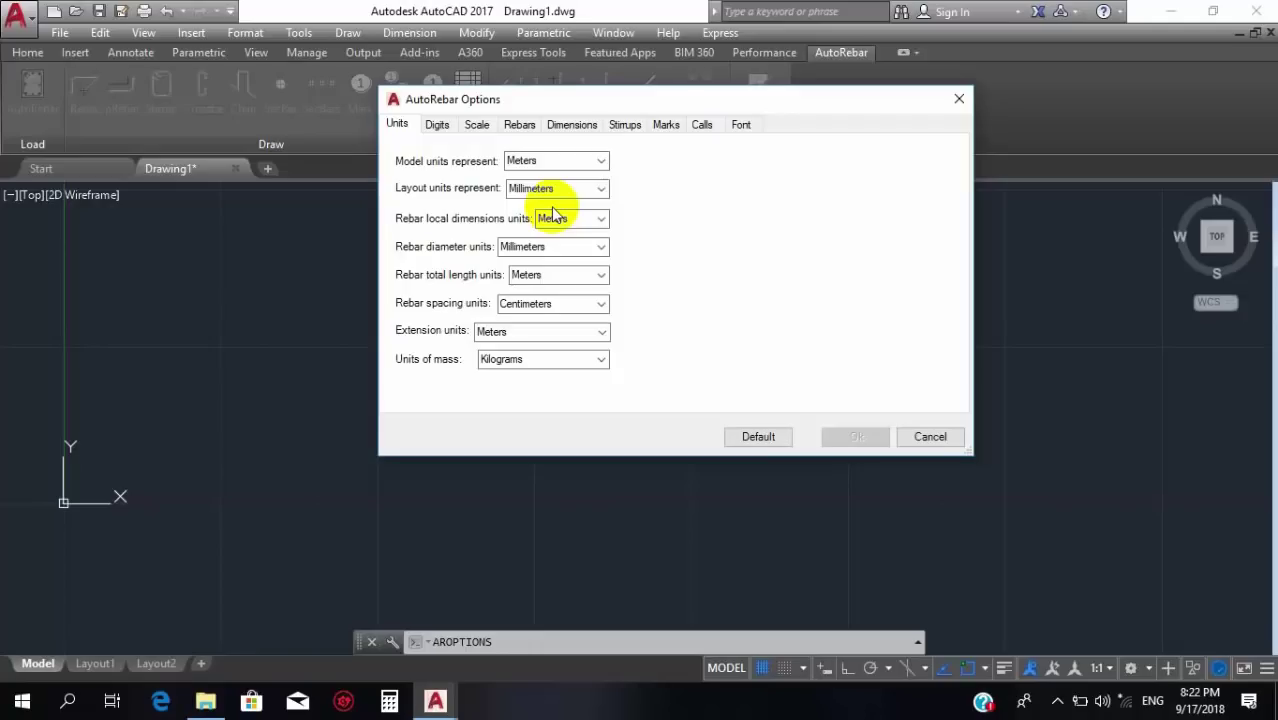
{"action": "left_click", "coordinate": [253, 160]}
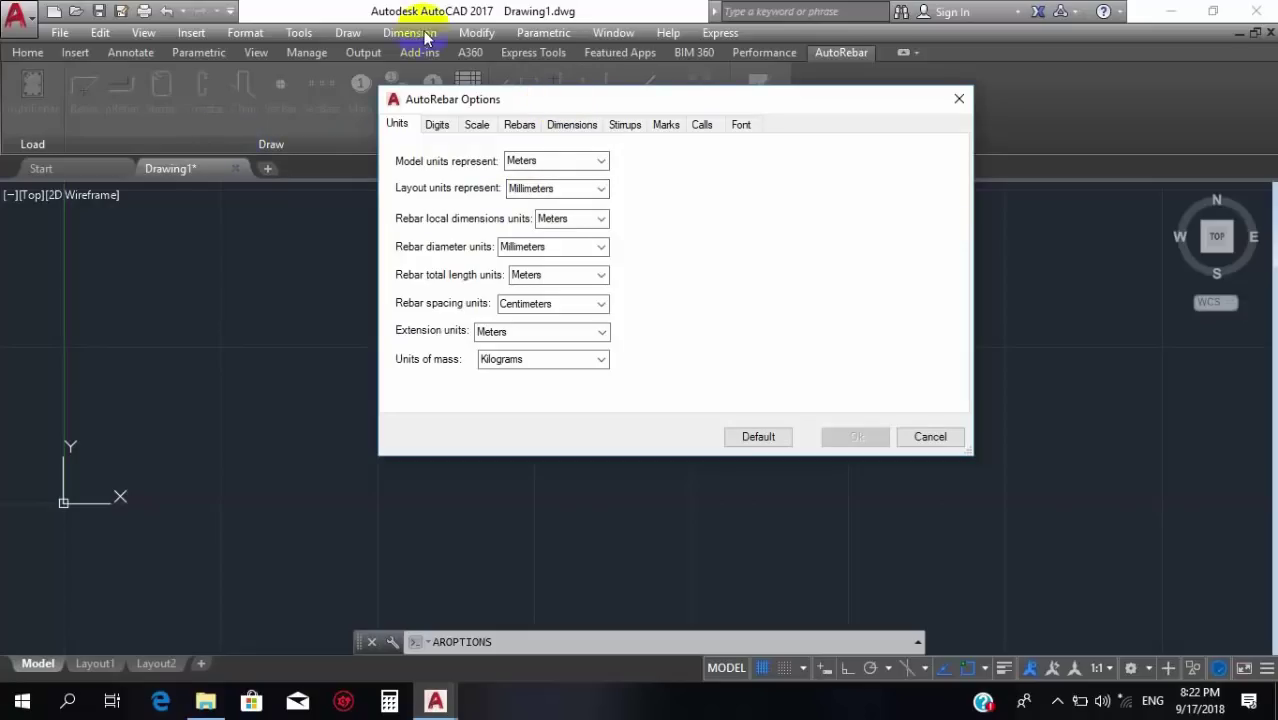
{"action": "left_click", "coordinate": [438, 125]}
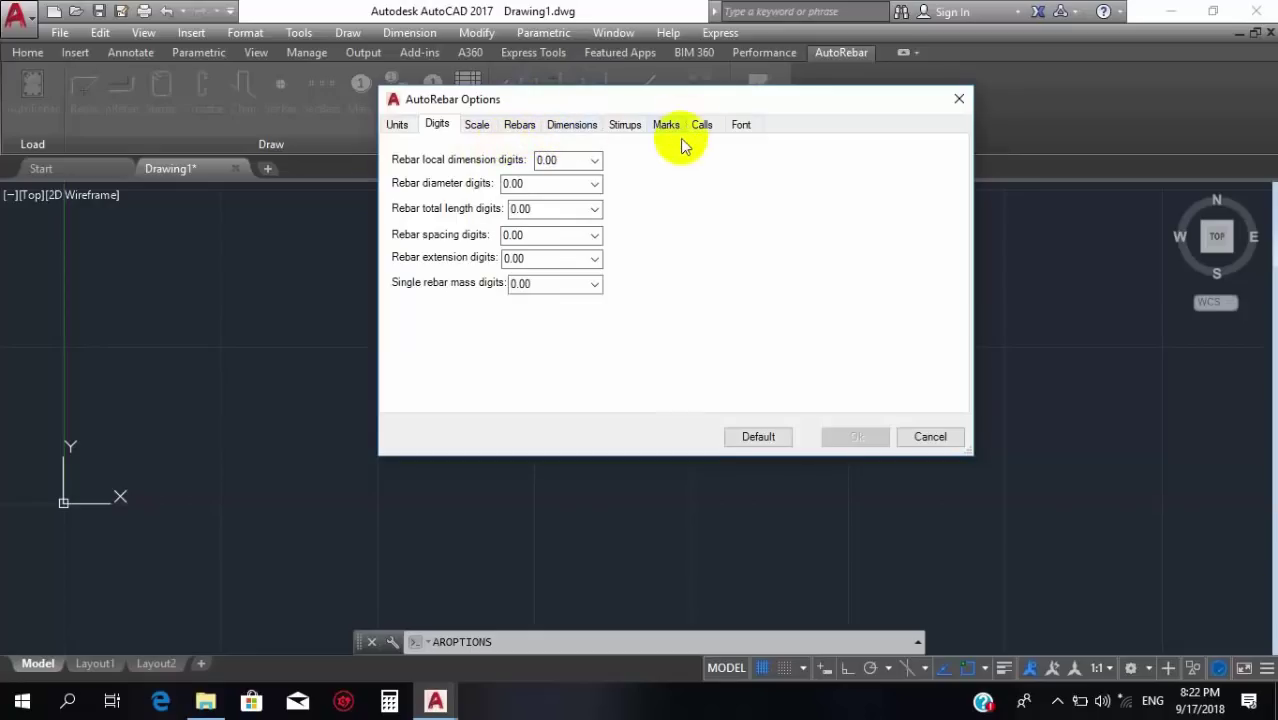
Browse the available fonts and review the Marks settings in AutoRebar Options, closing both dialogs without saving.
{"action": "left_click", "coordinate": [745, 130]}
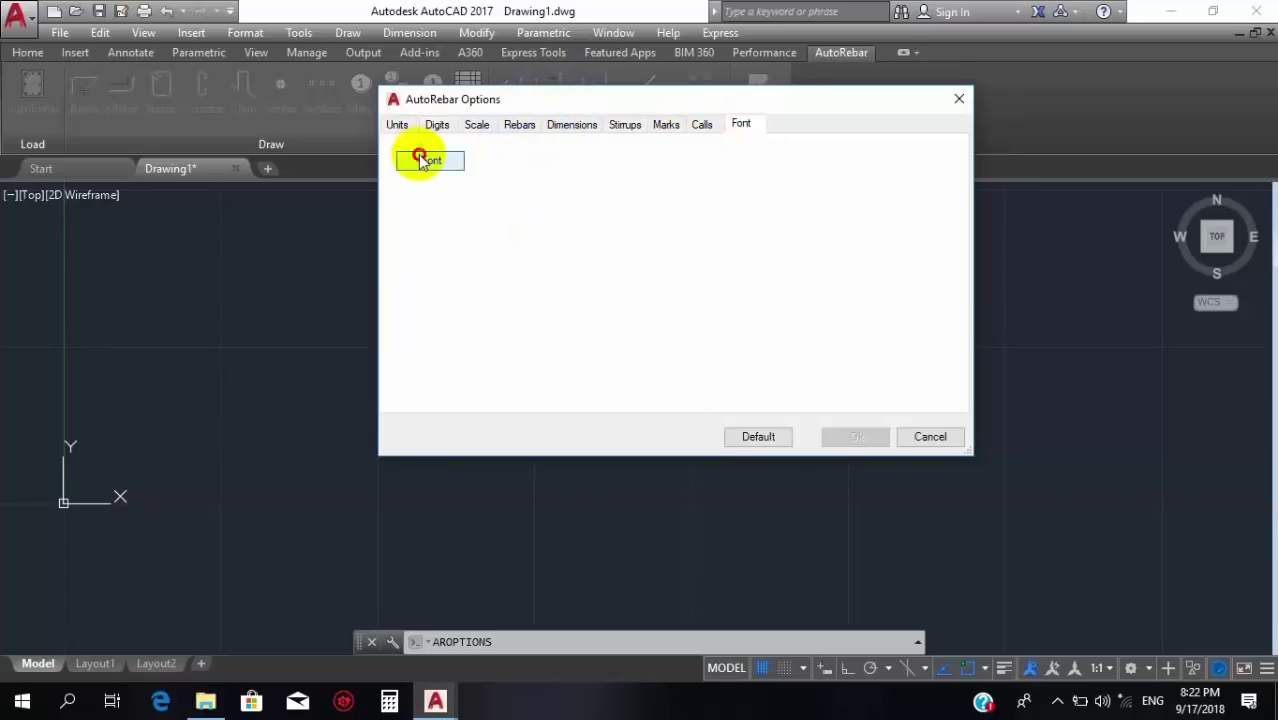
{"action": "left_click", "coordinate": [424, 160]}
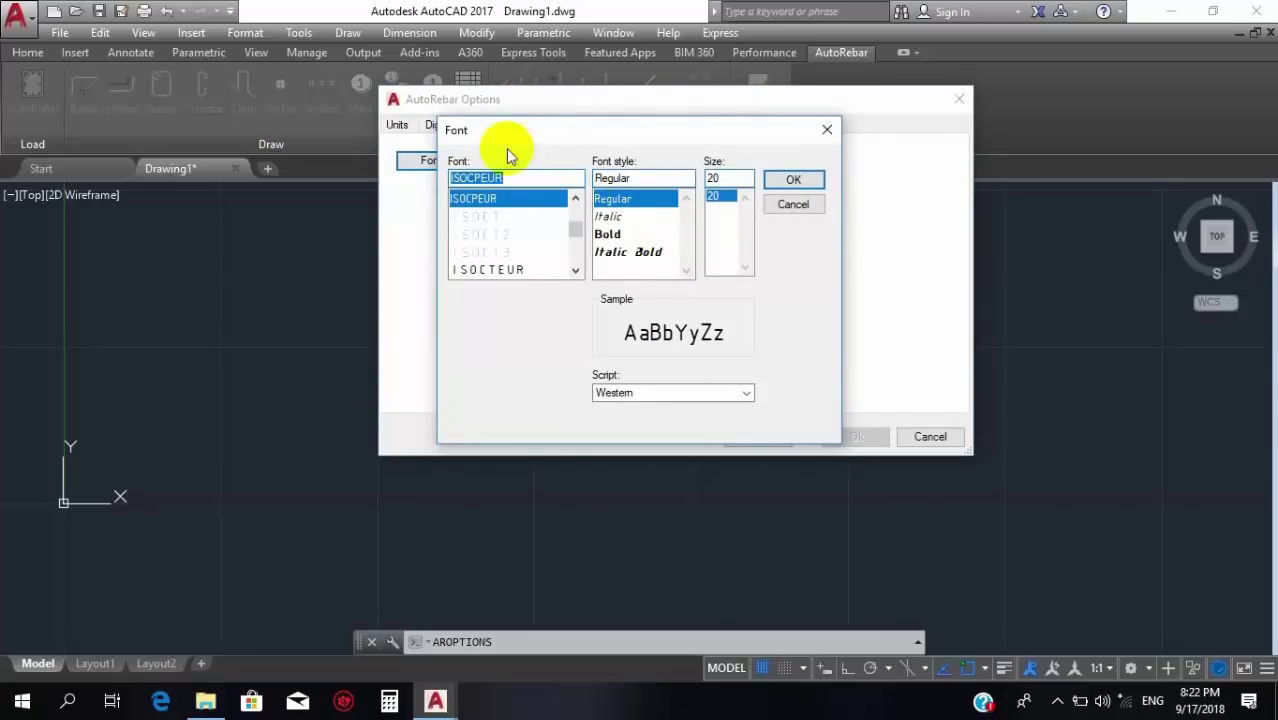
{"action": "left_click", "coordinate": [520, 252]}
{"action": "scroll", "coordinate": [548, 240], "scroll_direction": "down", "scroll_amount": 5}
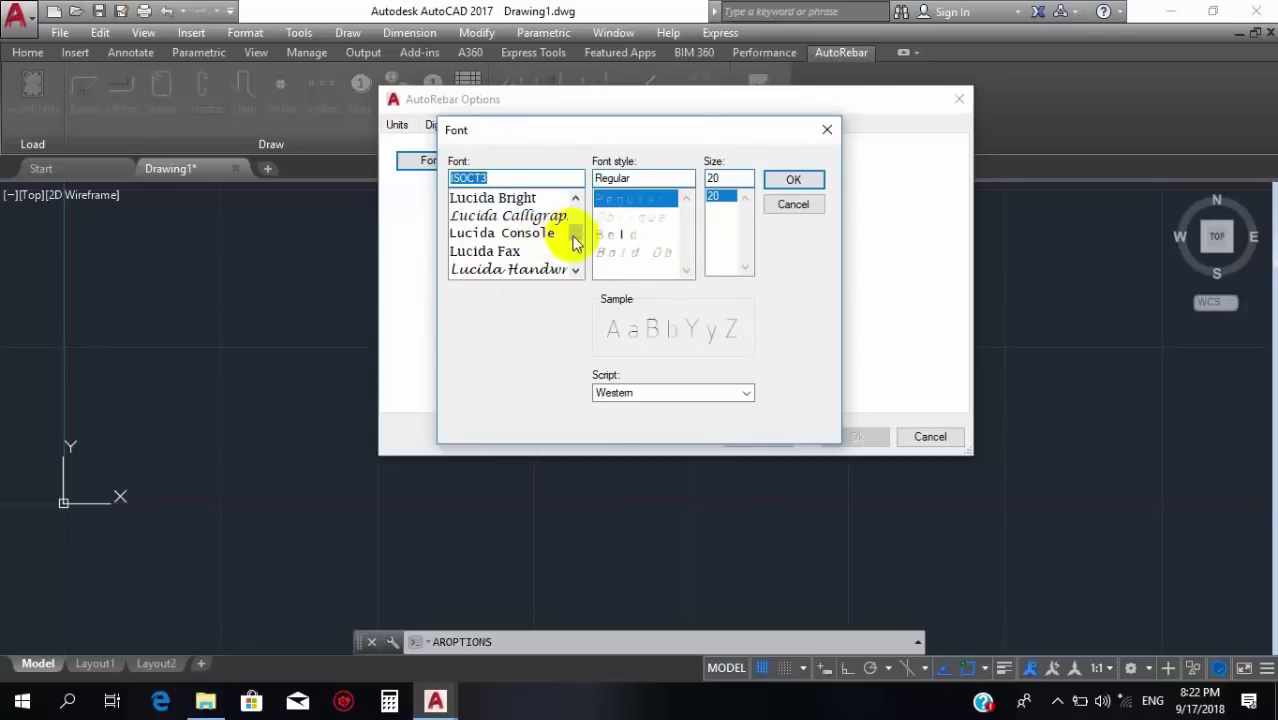
{"action": "left_click_drag", "start_coordinate": [571, 234], "coordinate": [562, 166]}
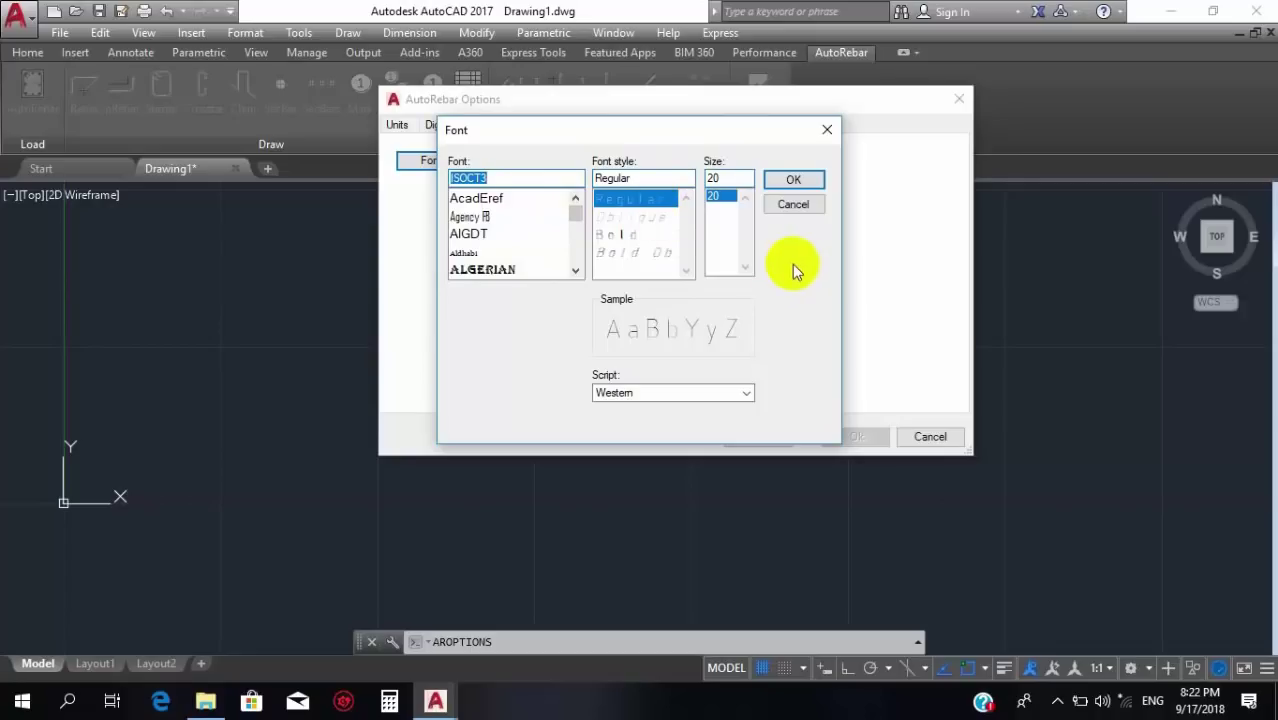
{"action": "left_click", "coordinate": [793, 205]}
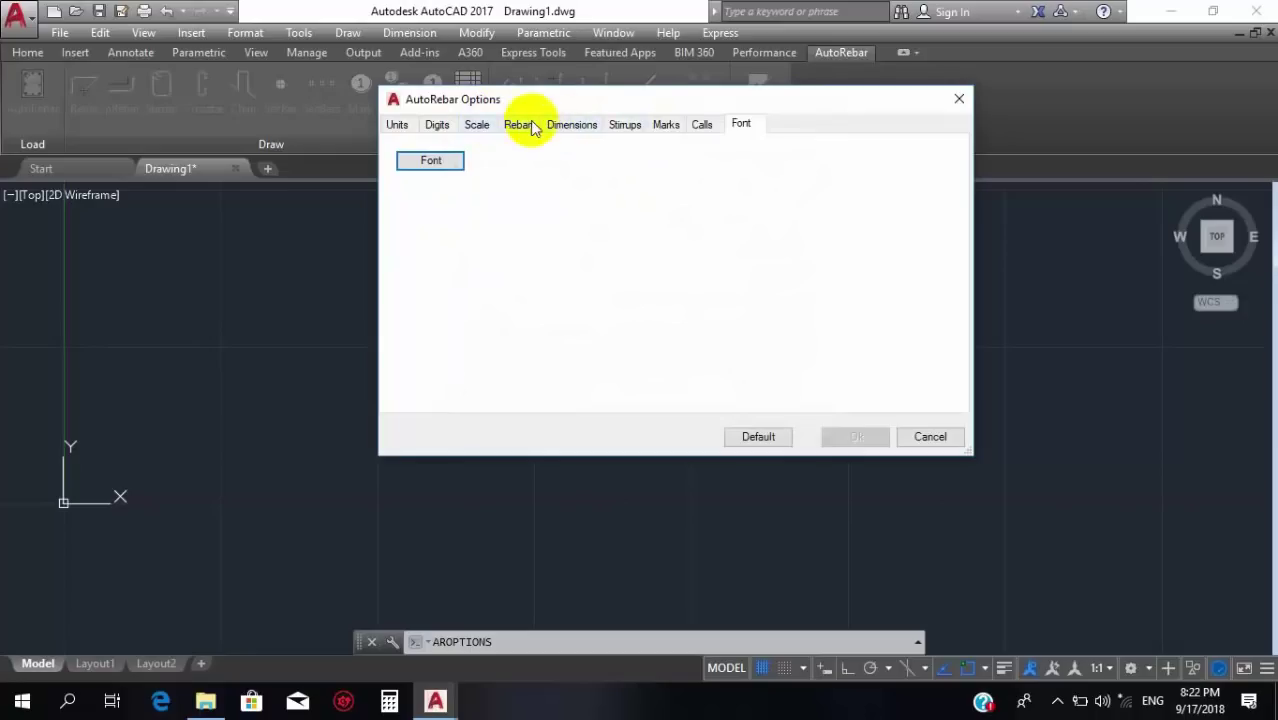
{"action": "left_click", "coordinate": [666, 128]}
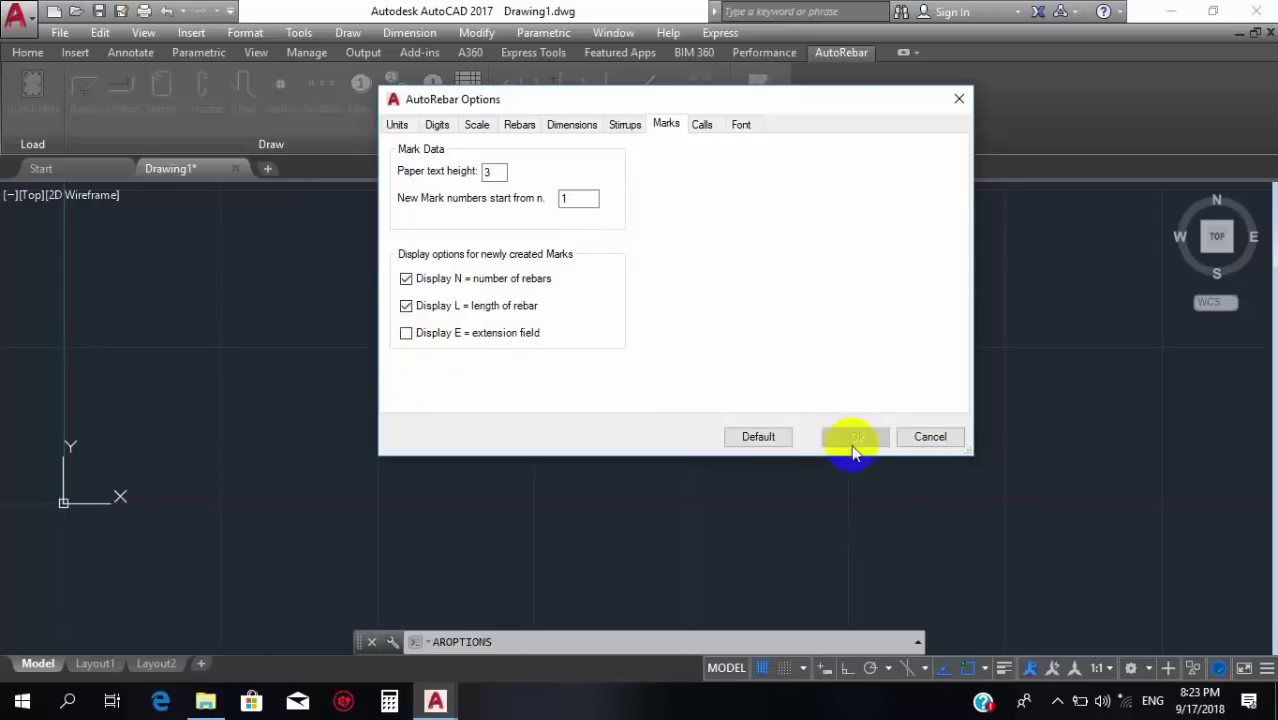
{"action": "left_click", "coordinate": [929, 437]}
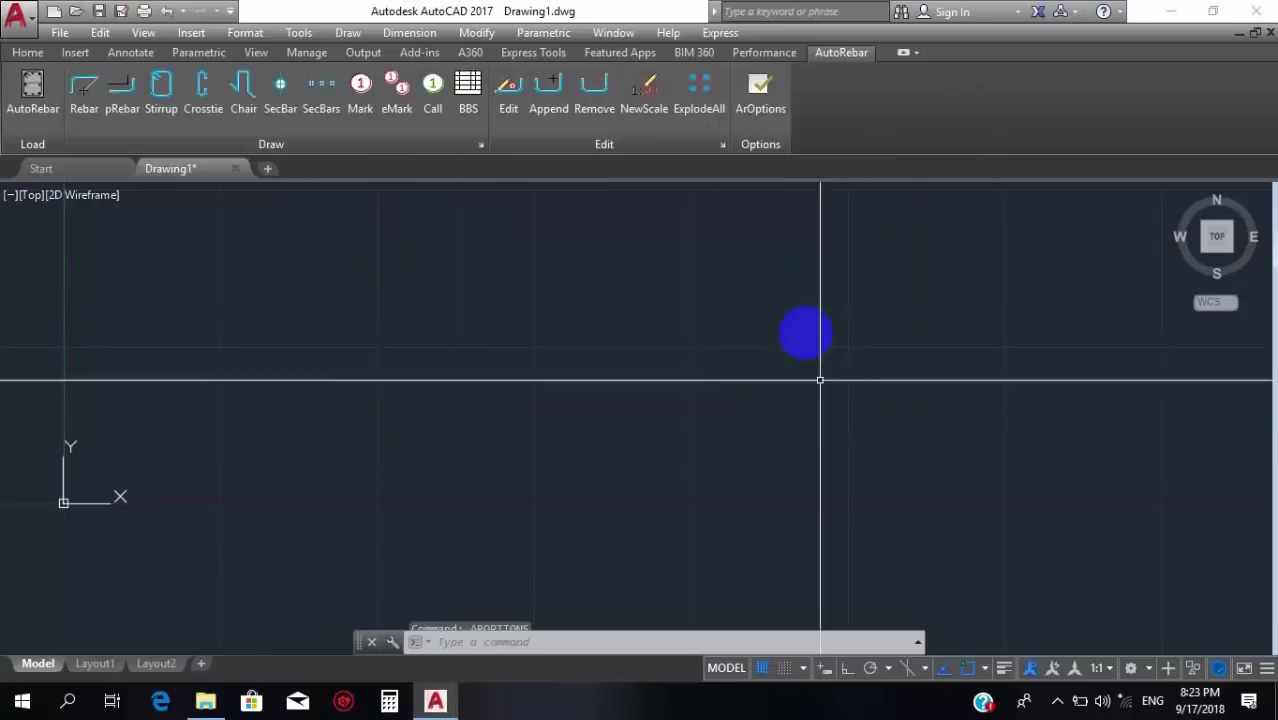
{"action": "left_click", "coordinate": [713, 277]}
{"action": "left_click", "coordinate": [640, 385]}
{"action": "scroll", "coordinate": [602, 322], "scroll_direction": "down", "scroll_amount": 2}
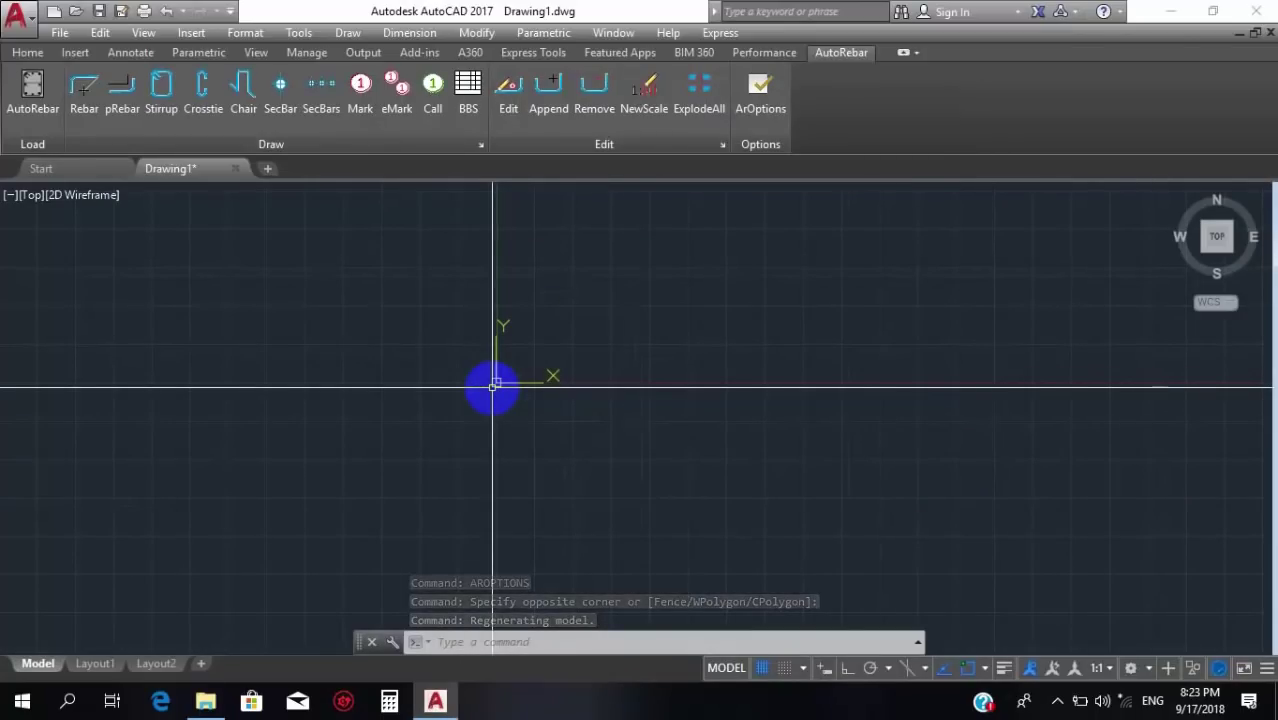
Enable Draw local dimensions in the Dimensions settings of AutoRebar Options and save the change.
{"action": "left_click", "coordinate": [752, 118]}
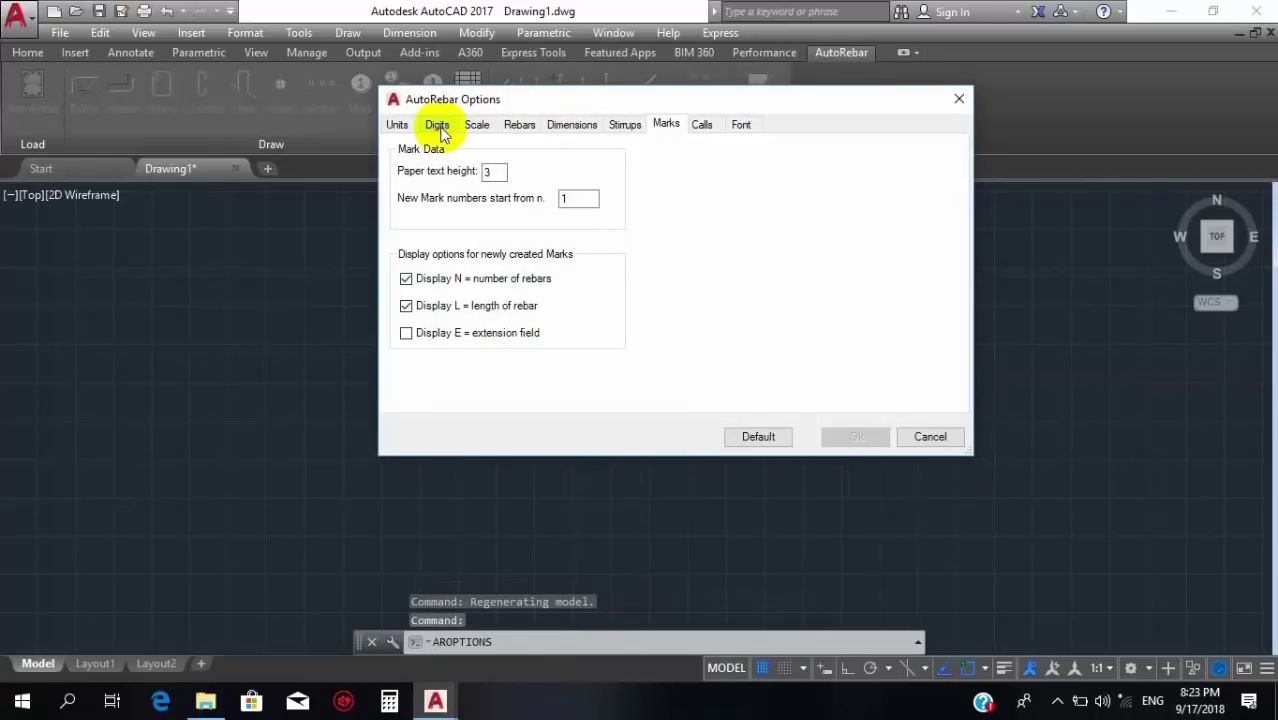
{"action": "left_click", "coordinate": [583, 128]}
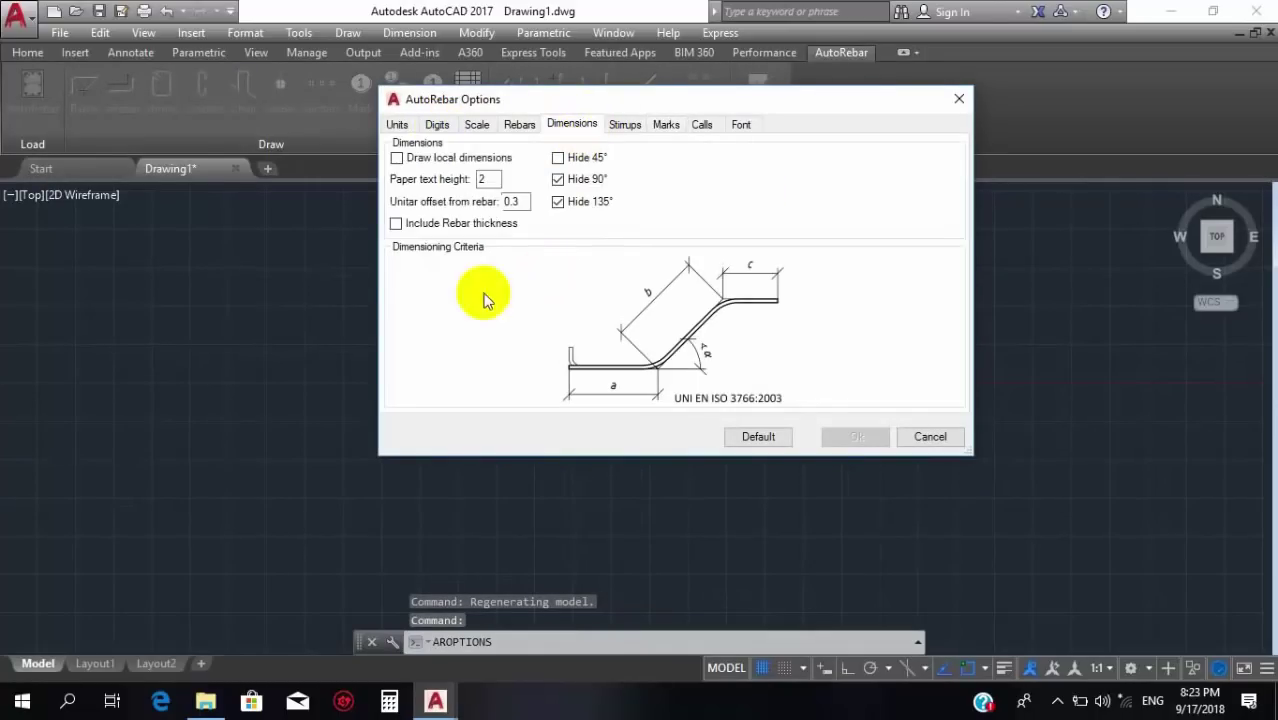
{"action": "left_click", "coordinate": [441, 160]}
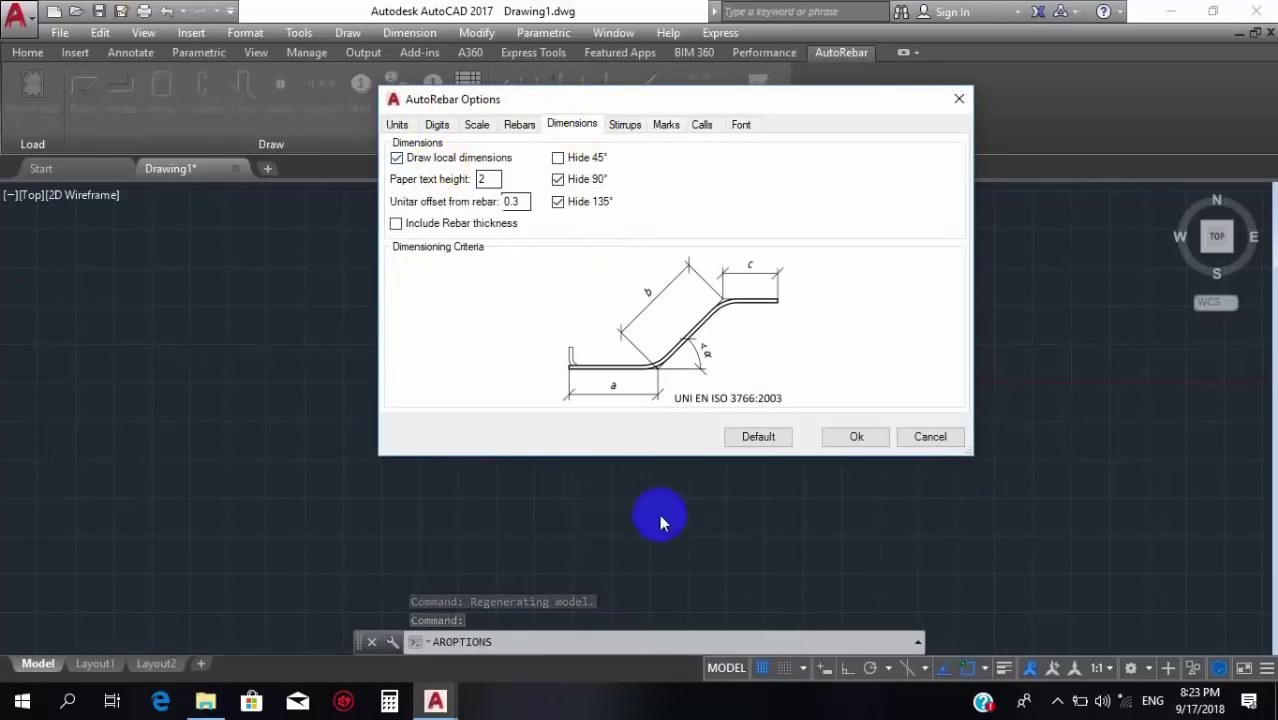
{"action": "left_click", "coordinate": [858, 440]}
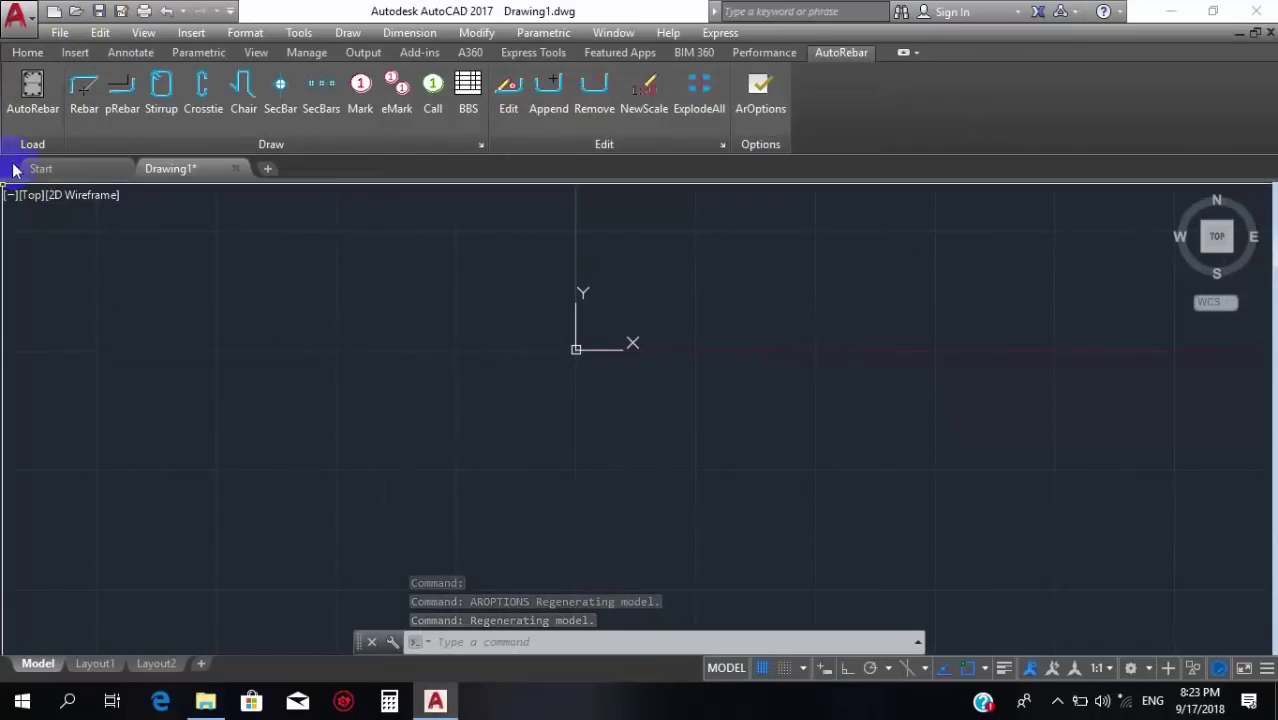
Run AutoRebar again and, with Ortho on, draw a horizontal rebar of 10 mm diameter and length 12.
{"action": "left_click", "coordinate": [30, 100]}
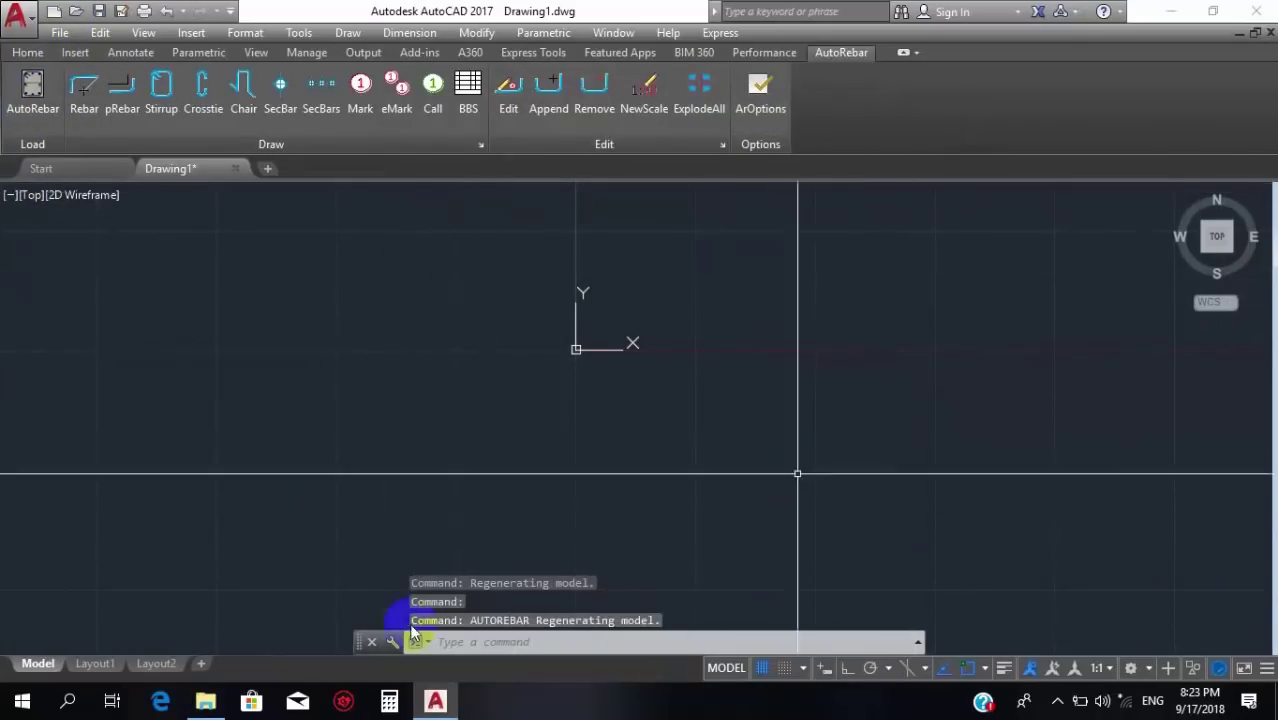
{"action": "middle_click_drag", "start_coordinate": [739, 345], "coordinate": [642, 459]}
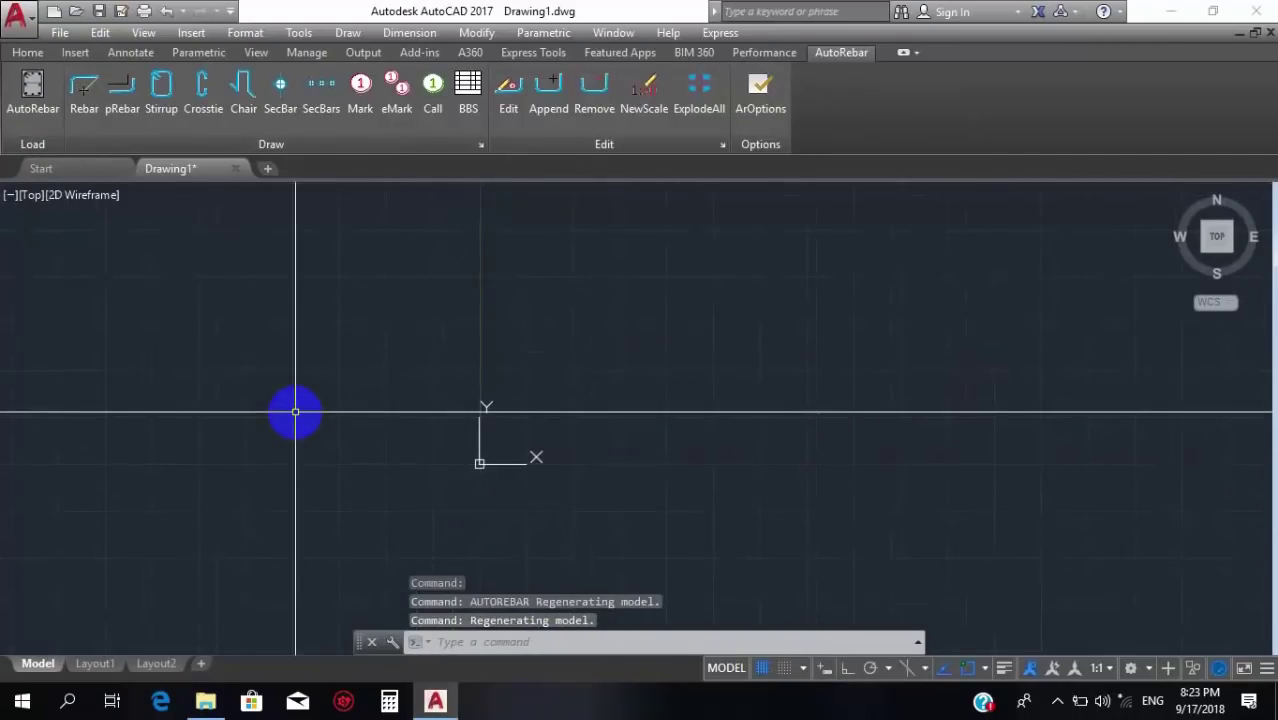
{"action": "left_click", "coordinate": [83, 90]}
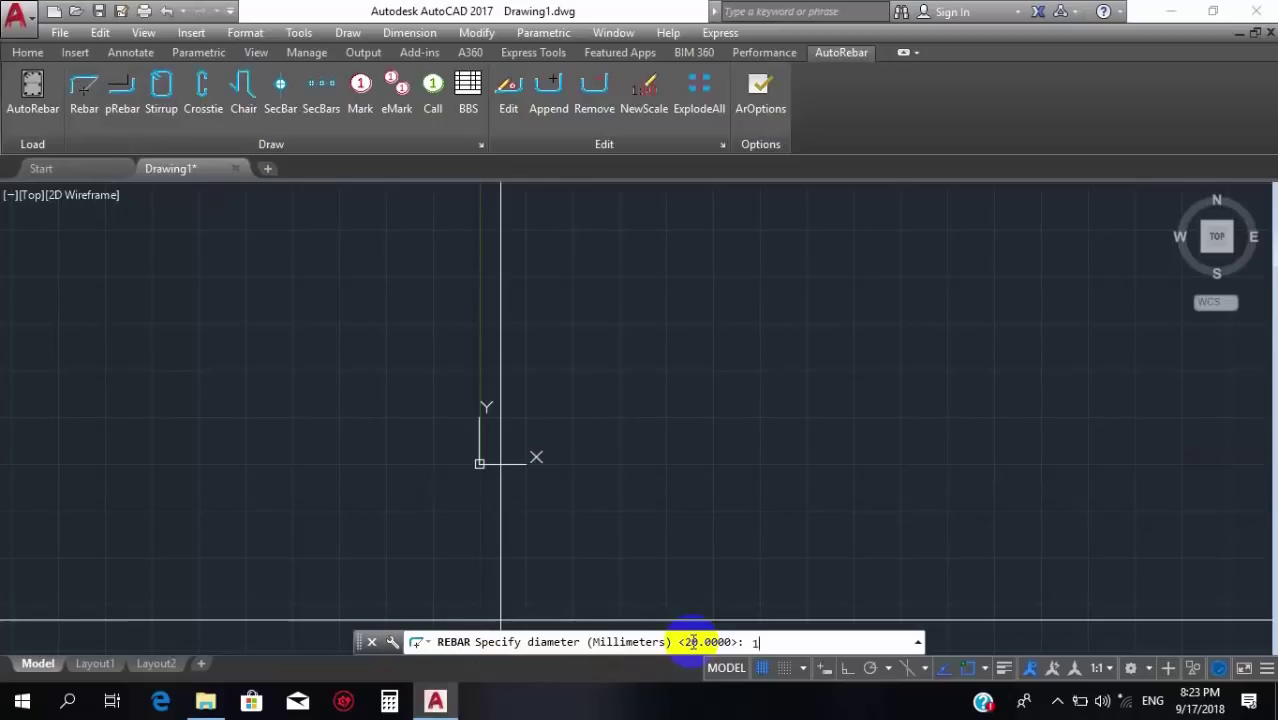
{"action": "type", "text": "10"}
{"action": "key", "text": "Return"}
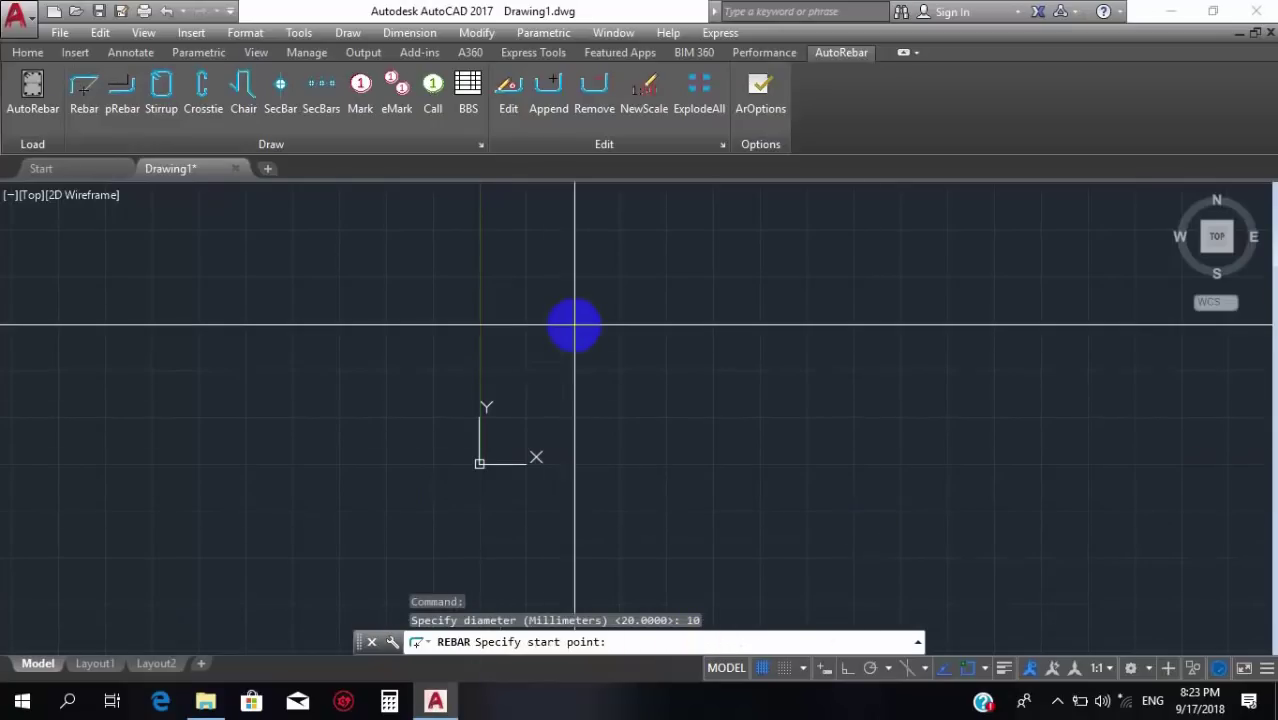
{"action": "left_click", "coordinate": [575, 325]}
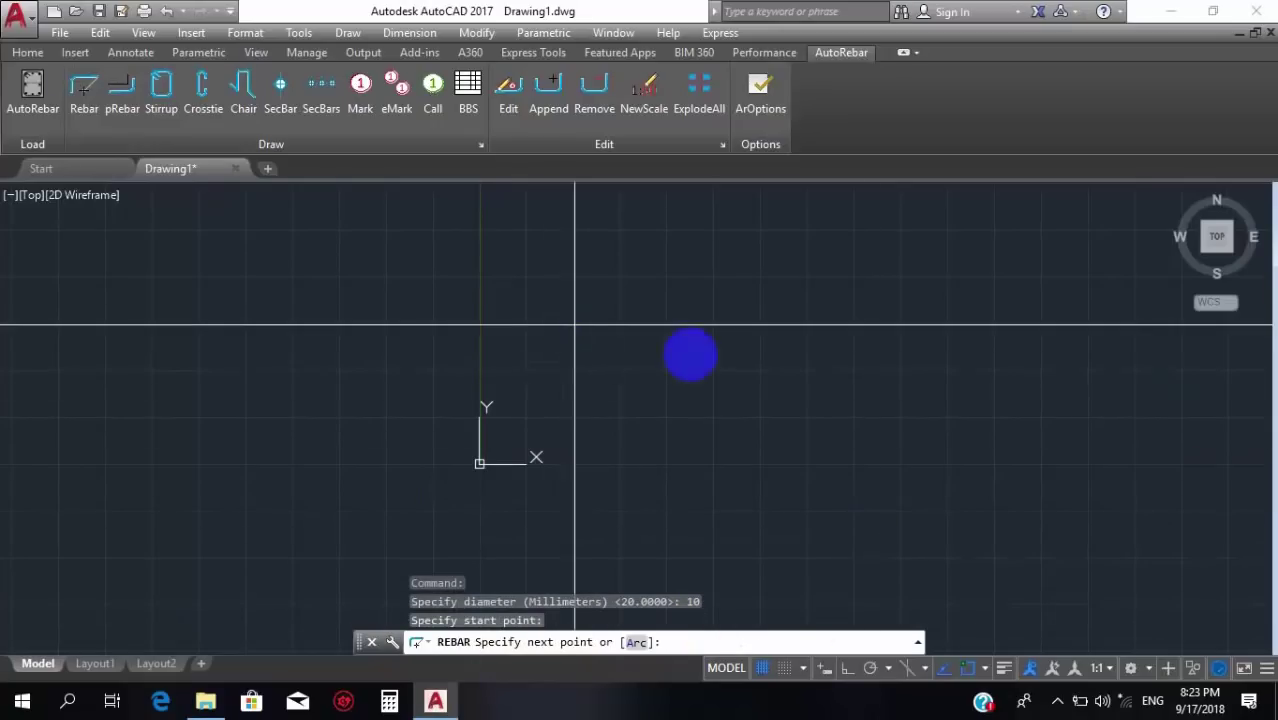
{"action": "left_click", "coordinate": [846, 670]}
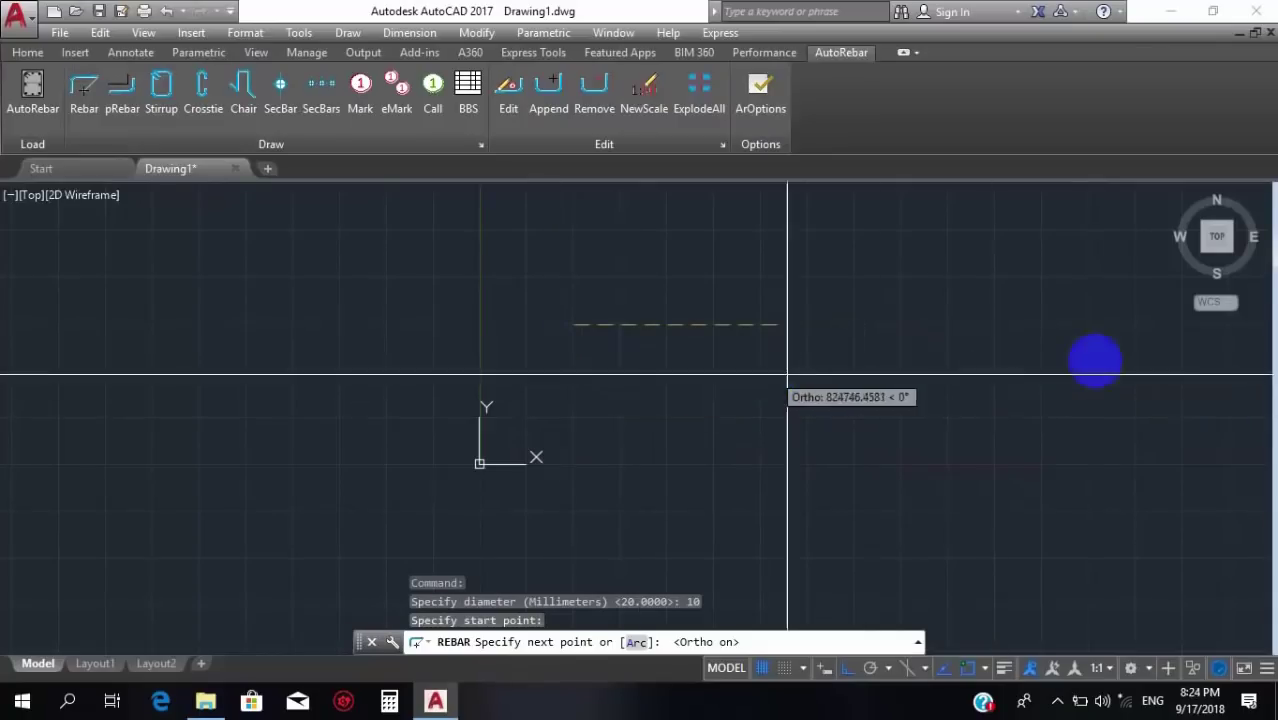
{"action": "type", "text": "1"}
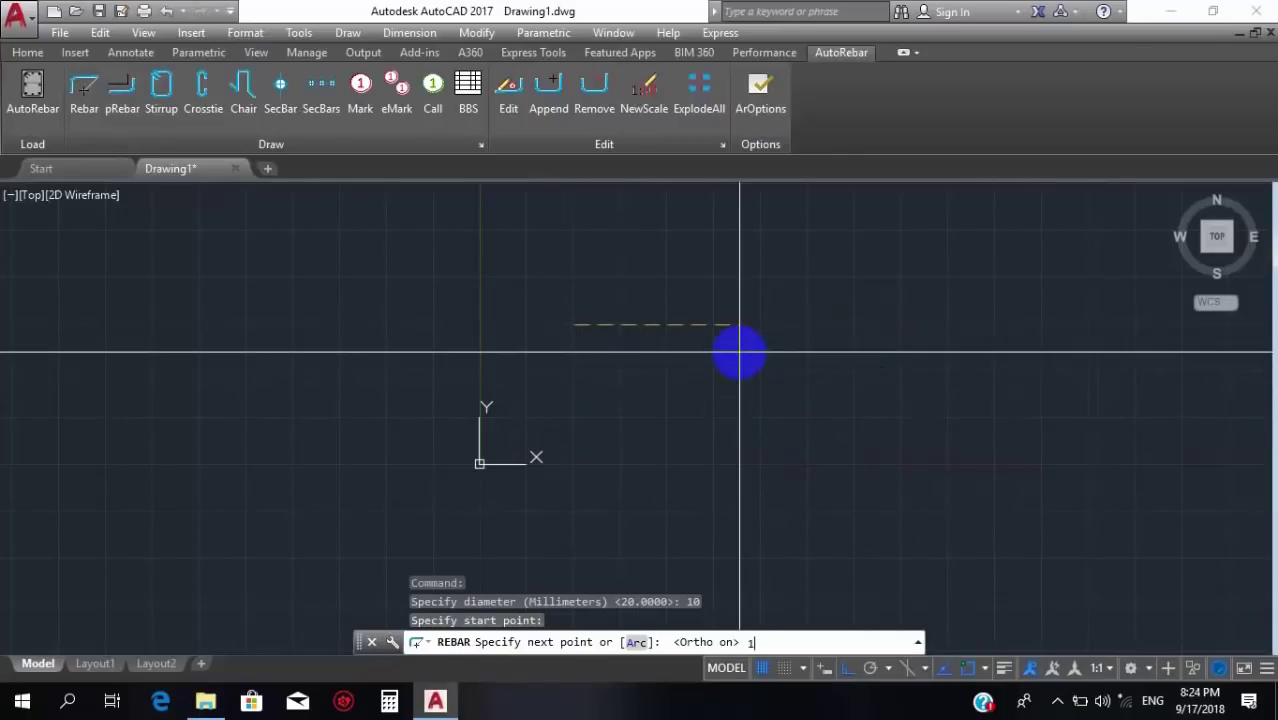
{"action": "type", "text": "2"}
{"action": "key", "text": "Return"}
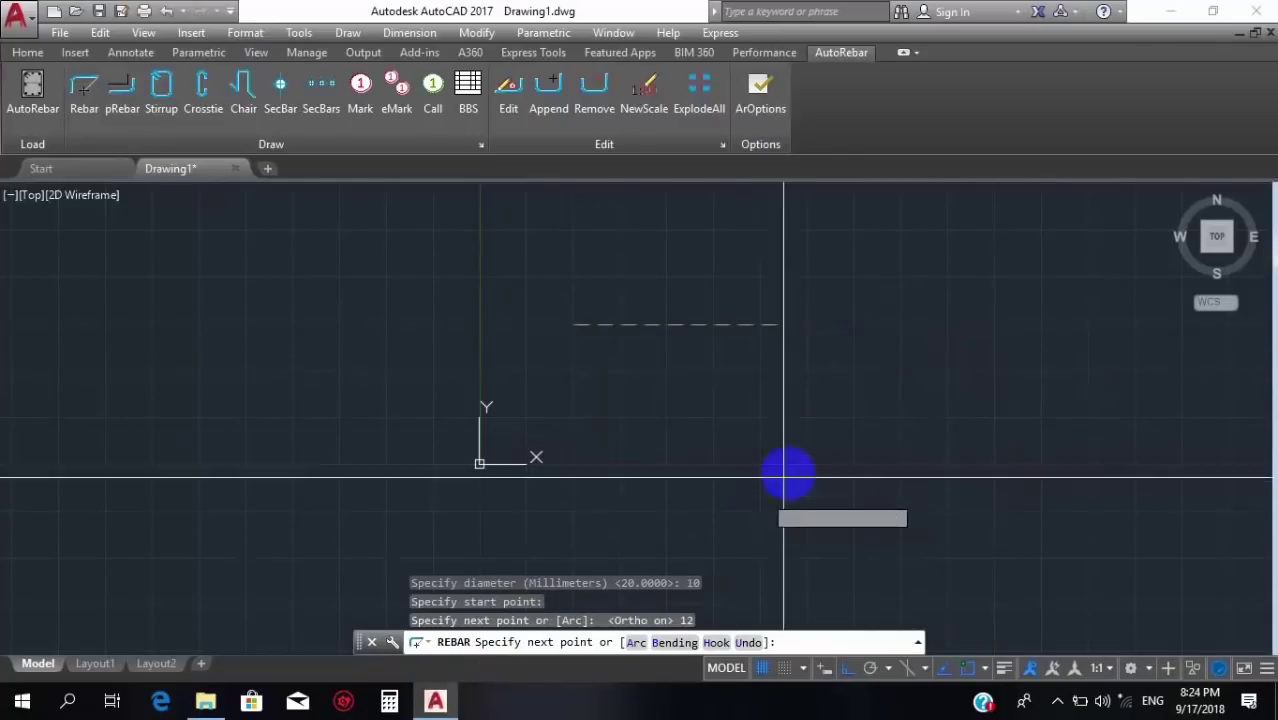
{"action": "key", "text": "Escape"}
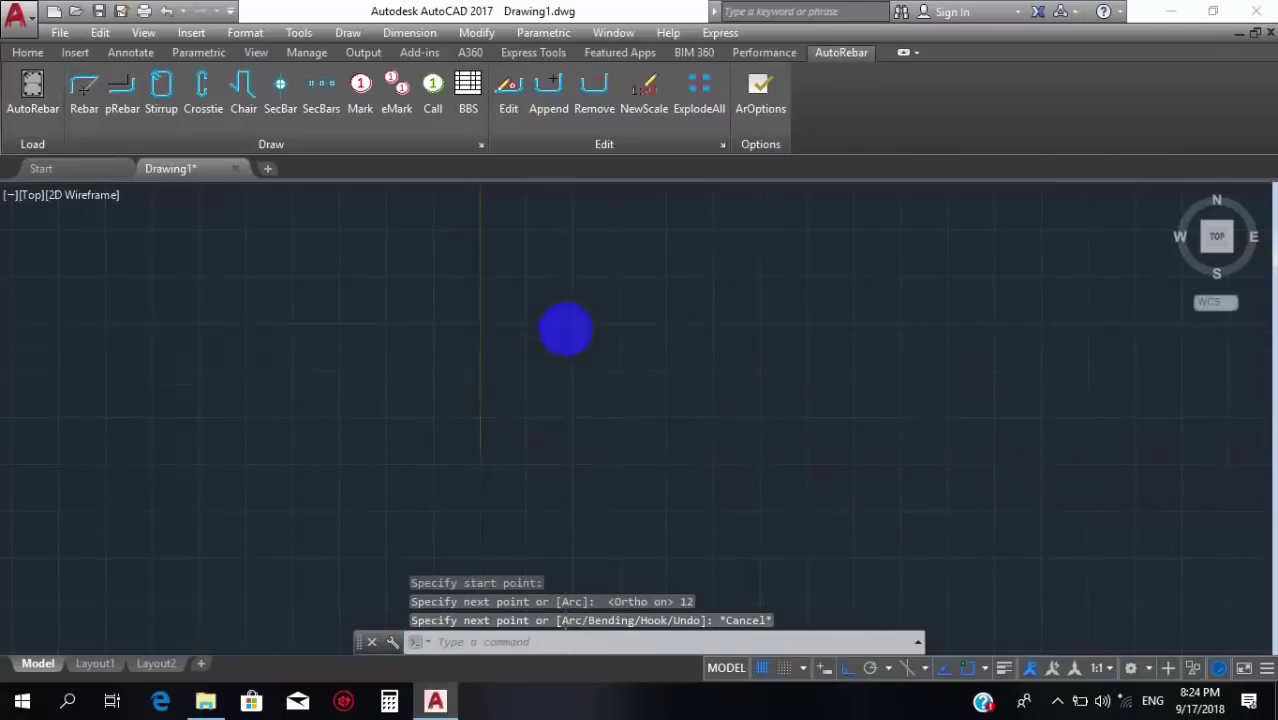
Turn off the grid and zoom to the drawing extents to inspect the rebar and its dimension label.
{"action": "left_click", "coordinate": [762, 667]}
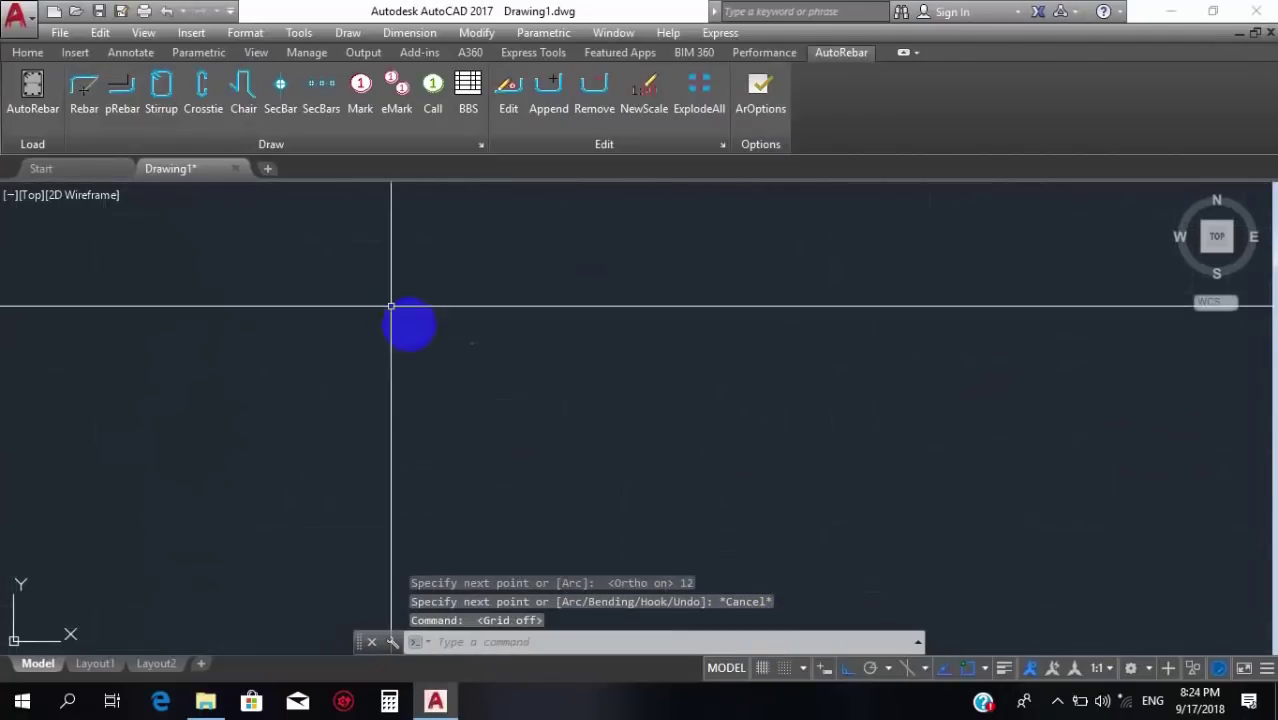
{"action": "type", "text": "z"}
{"action": "key", "text": "Return"}
{"action": "type", "text": "e"}
{"action": "key", "text": "Return"}
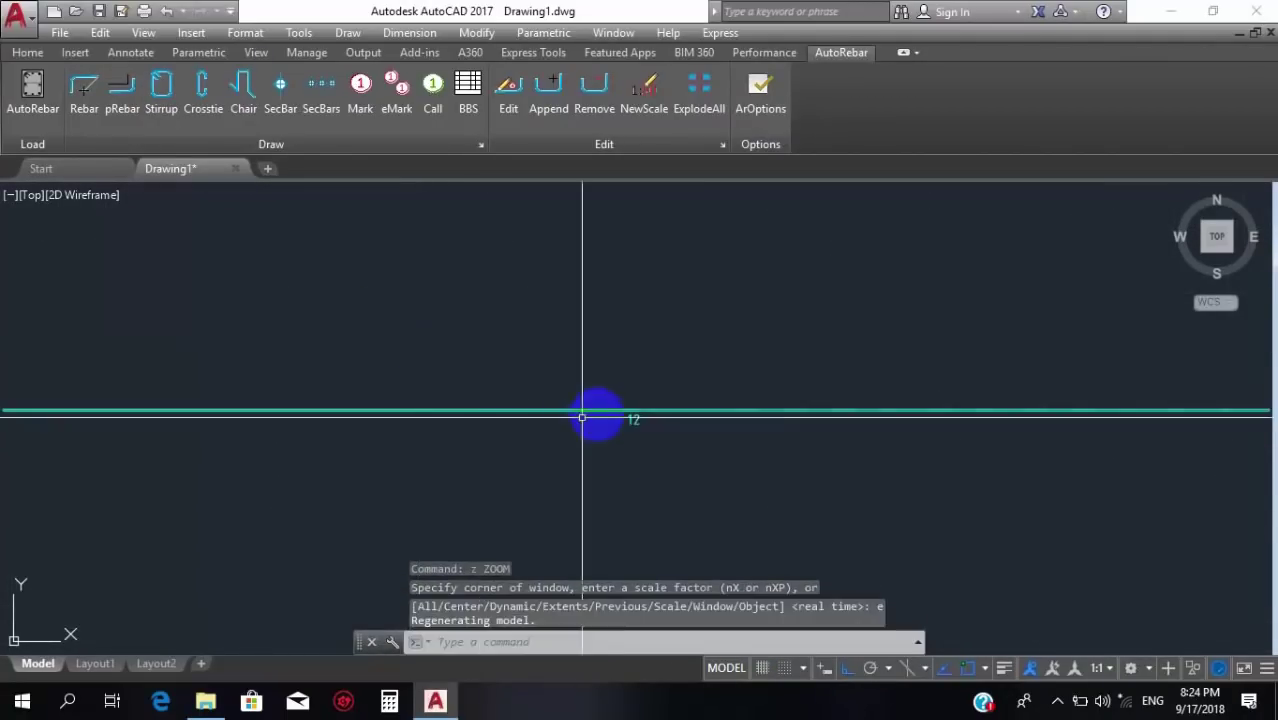
{"action": "scroll", "coordinate": [628, 376], "scroll_direction": "up", "scroll_amount": 3}
{"action": "scroll", "coordinate": [562, 320], "scroll_direction": "up", "scroll_amount": 2}
{"action": "scroll", "coordinate": [457, 297], "scroll_direction": "down", "scroll_amount": 2}
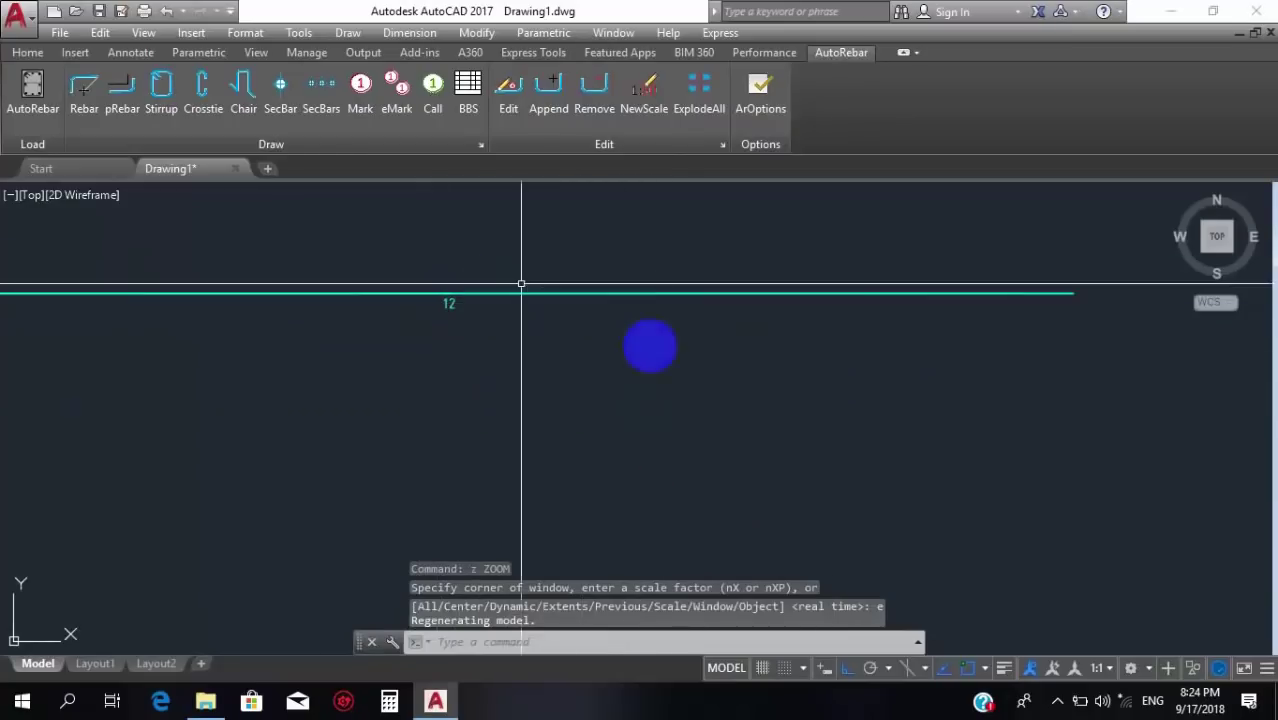
{"action": "scroll", "coordinate": [656, 360], "scroll_direction": "down", "scroll_amount": 5}
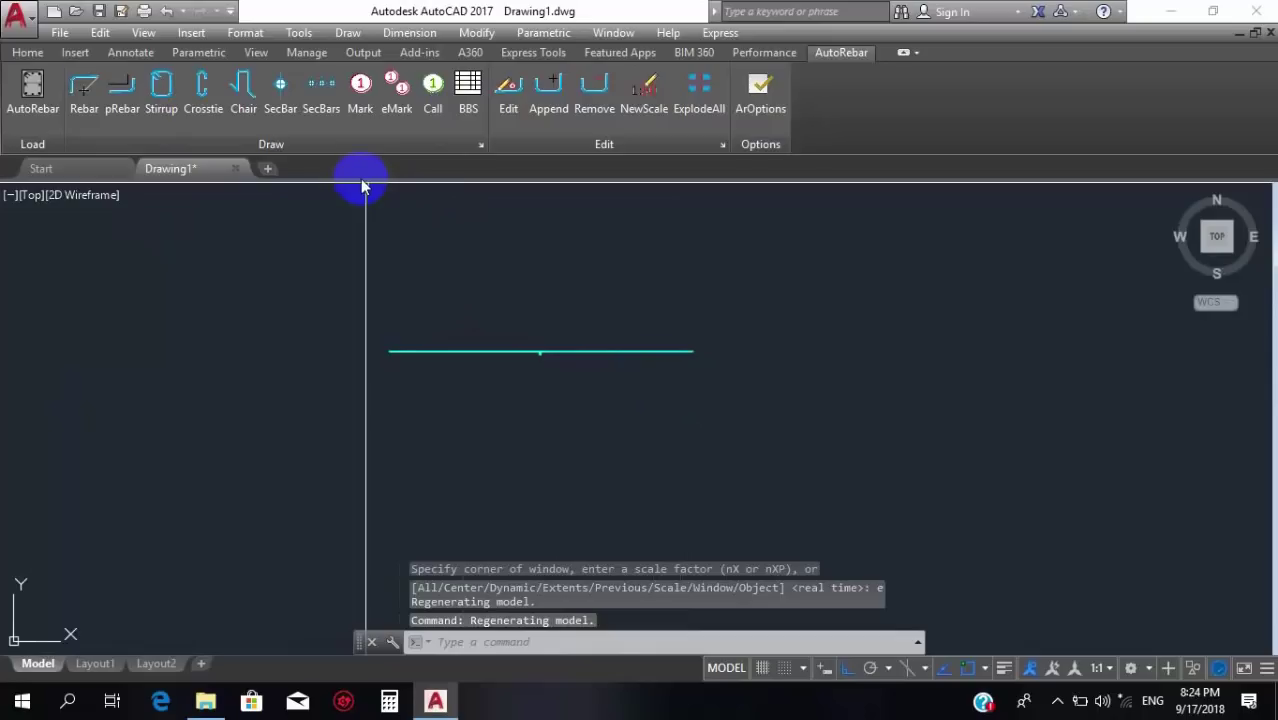
{"action": "left_click", "coordinate": [27, 52]}
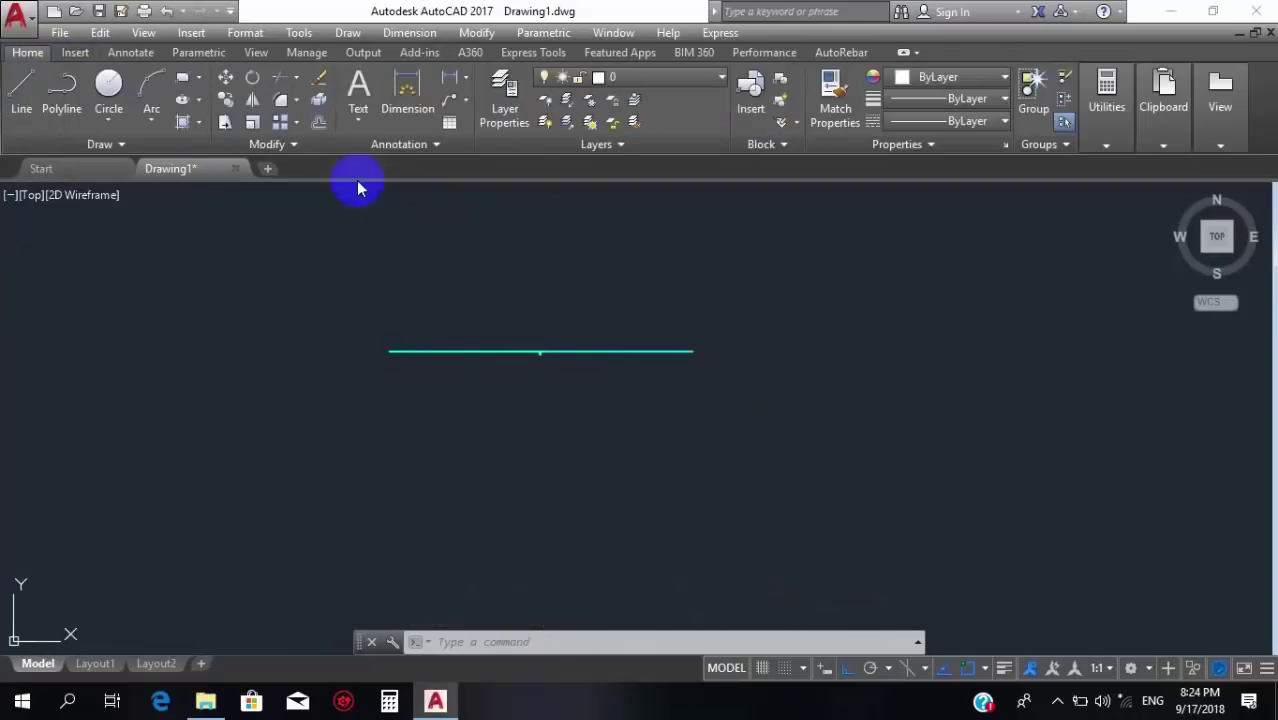
{"action": "left_click", "coordinate": [61, 90]}
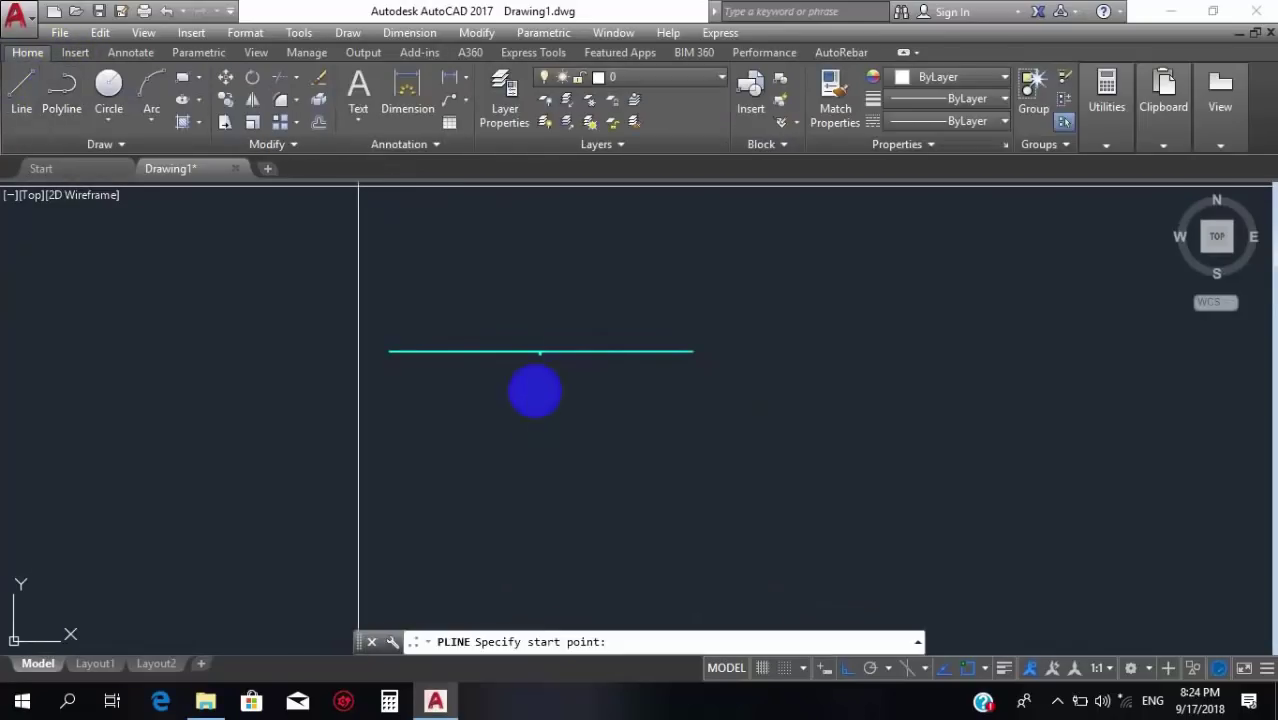
{"action": "left_click", "coordinate": [541, 455]}
{"action": "scroll", "coordinate": [660, 455], "scroll_direction": "up", "scroll_amount": 4}
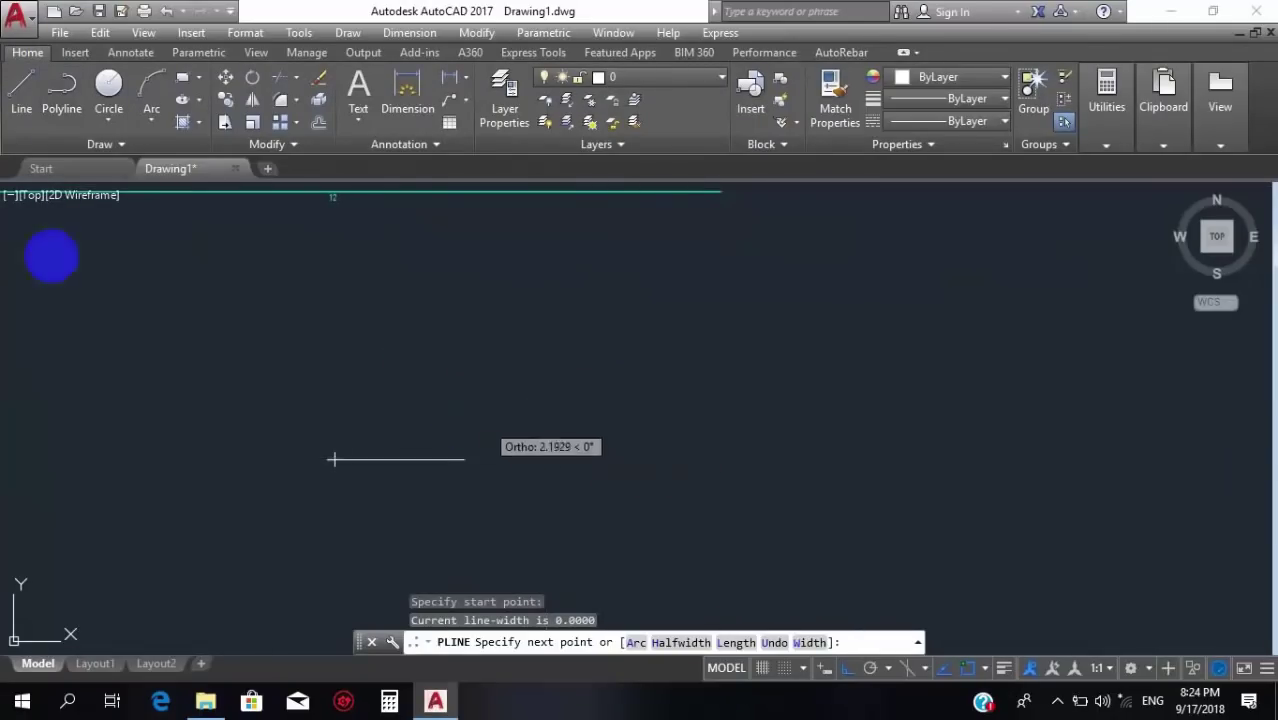
Draw a horizontal line about 4.37 long below the rebar and add a diagonal bend rising 0.13 over 0.13 at its right end.
{"action": "left_click", "coordinate": [22, 108]}
{"action": "left_click", "coordinate": [263, 401]}
{"action": "left_click", "coordinate": [544, 401]}
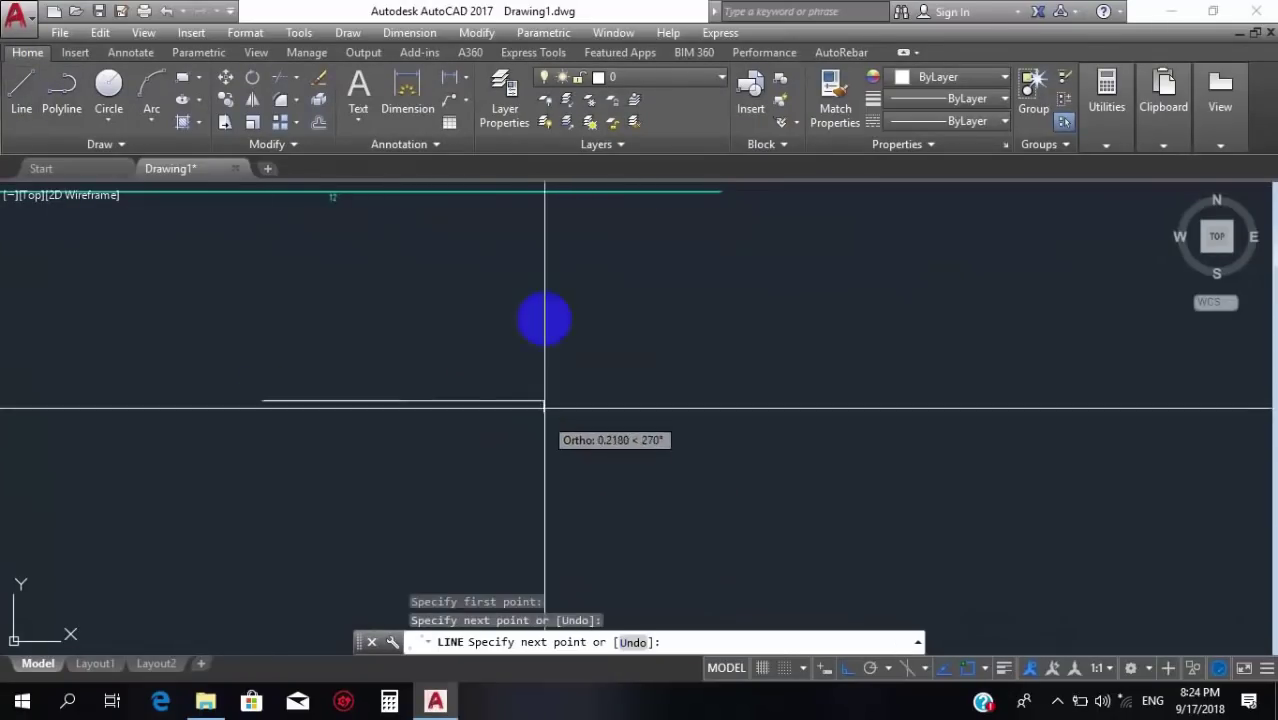
{"action": "type", "text": ".13"}
{"action": "key", "text": "Return"}
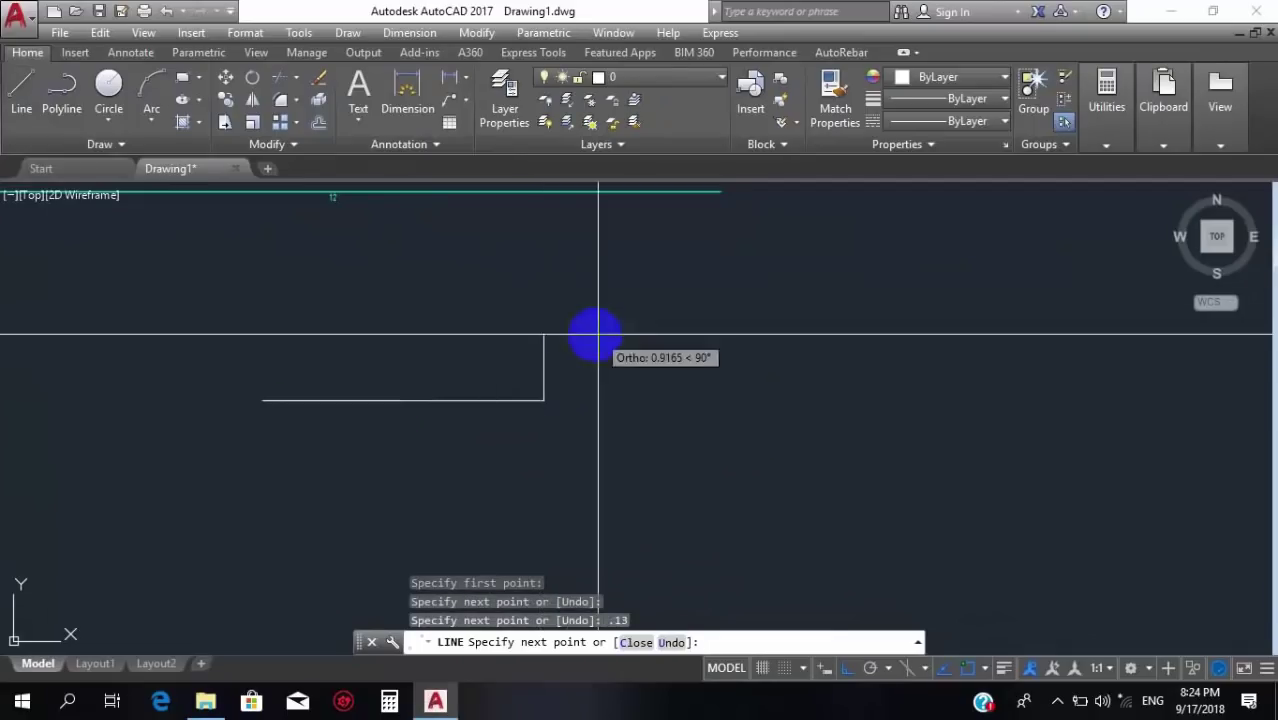
{"action": "type", "text": ".13"}
{"action": "key", "text": "Return"}
{"action": "scroll", "coordinate": [342, 360], "scroll_direction": "up", "scroll_amount": 5}
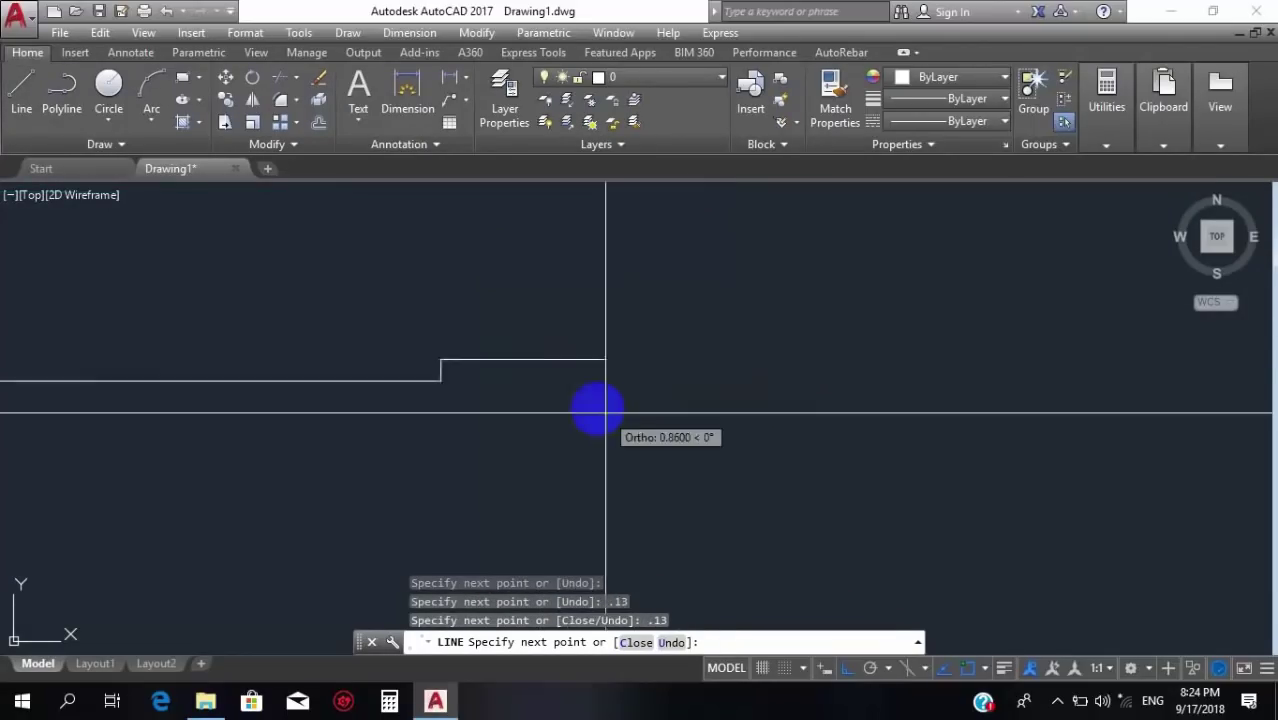
{"action": "key", "text": "Escape"}
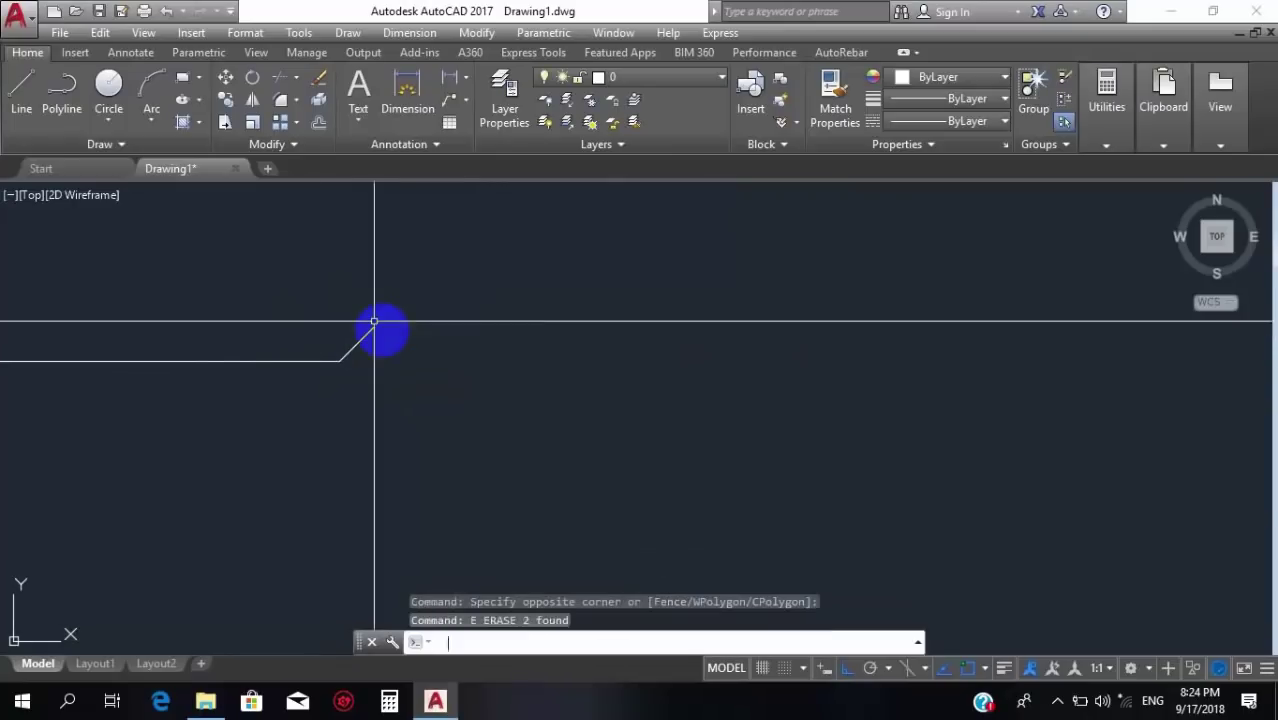
Draw a horizontal line 2 units long to the right from the upper end of the diagonal bend.
{"action": "type", "text": "l"}
{"action": "key", "text": "Return"}
{"action": "left_click", "coordinate": [420, 343]}
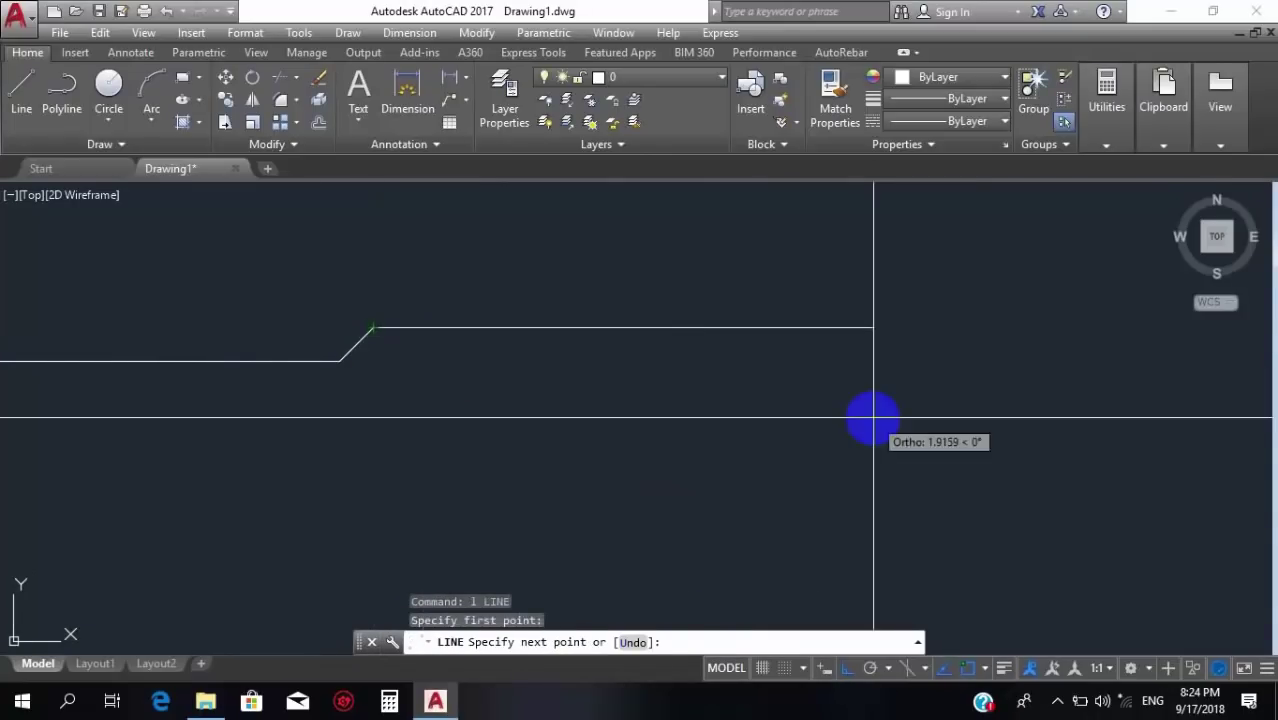
{"action": "type", "text": "2"}
{"action": "key", "text": "Return"}
{"action": "key", "text": "Escape"}
Mirror the diagonal and the 2-unit line about a vertical axis through the lower line's midpoint, keeping the originals.
{"action": "left_click", "coordinate": [870, 291]}
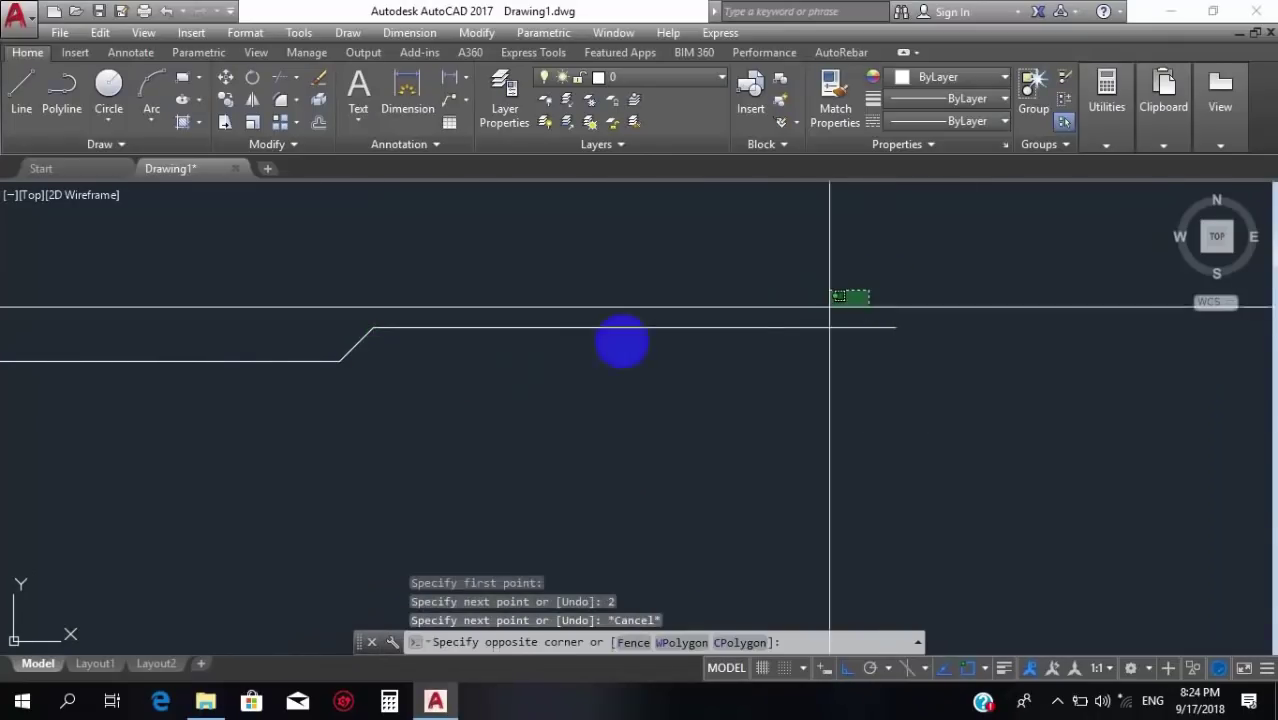
{"action": "left_click", "coordinate": [334, 342]}
{"action": "type", "text": "mi"}
{"action": "key", "text": "Return"}
{"action": "scroll", "coordinate": [562, 451], "scroll_direction": "down", "scroll_amount": 5}
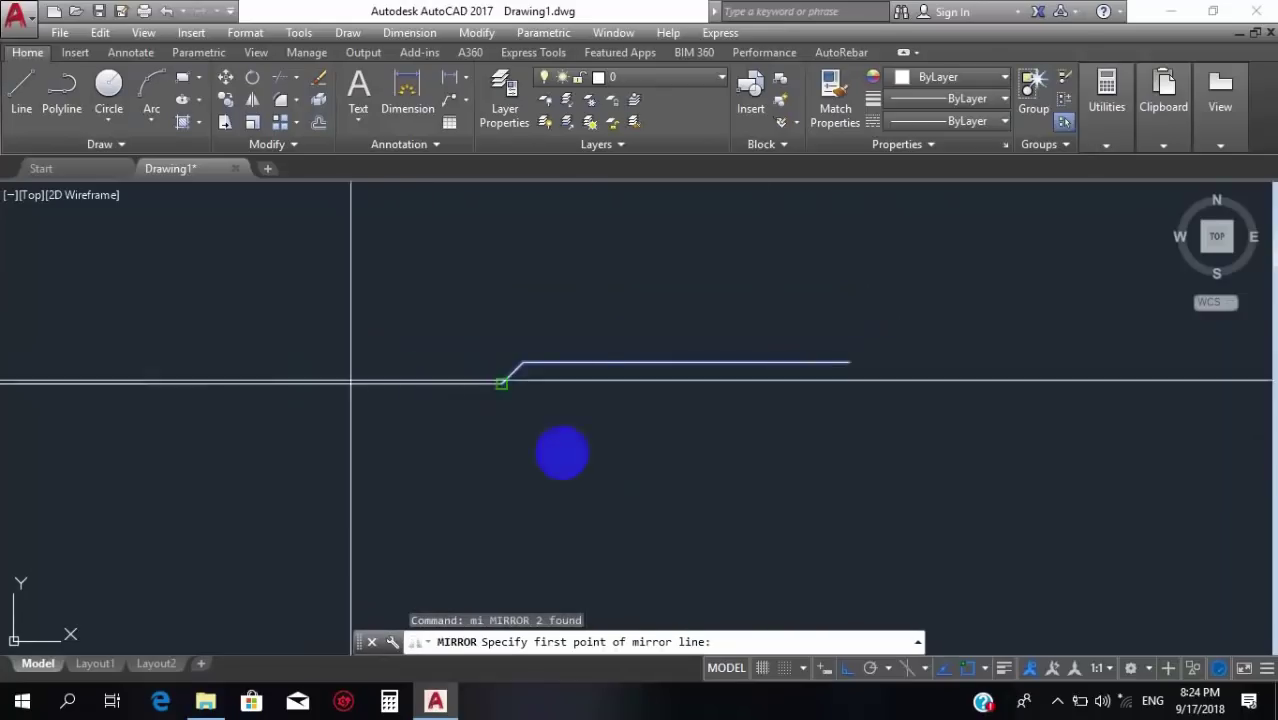
{"action": "left_click", "coordinate": [445, 456]}
{"action": "left_click", "coordinate": [434, 351]}
{"action": "key", "text": "Return"}
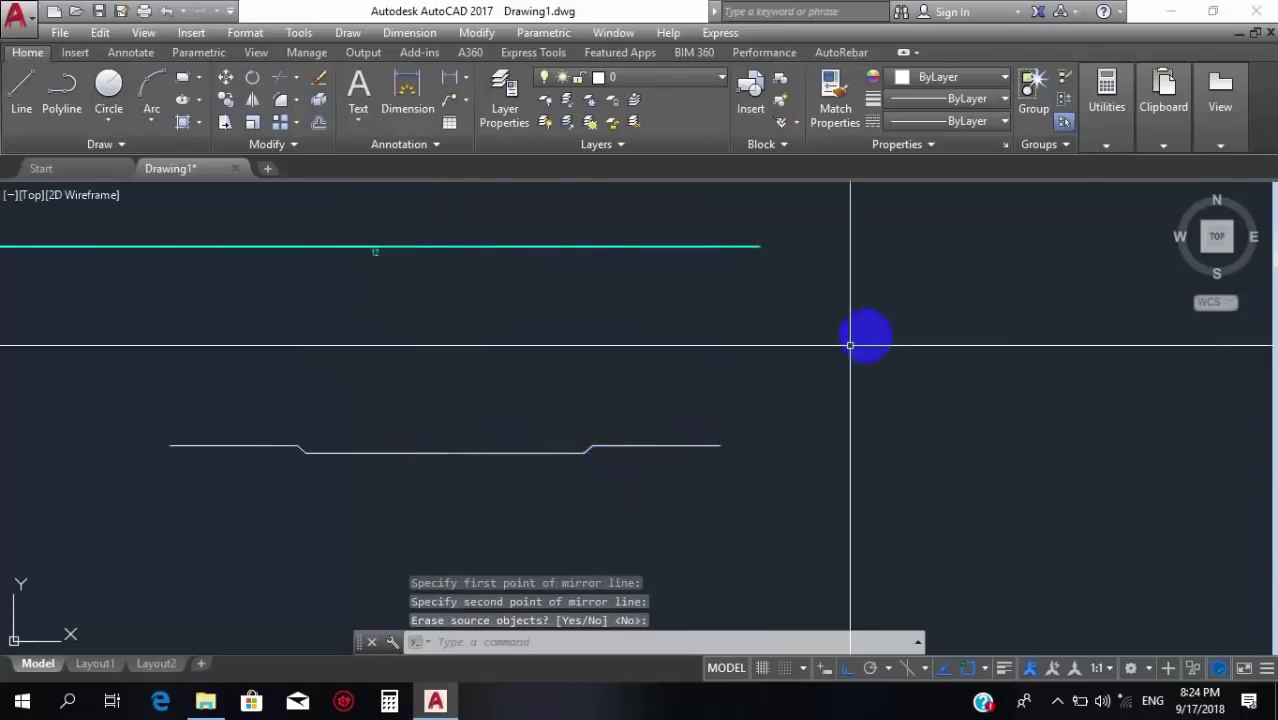
Join the five line segments into a single polyline and check it by selecting it.
{"action": "left_click", "coordinate": [850, 328]}
{"action": "left_click", "coordinate": [133, 540]}
{"action": "type", "text": "j"}
{"action": "key", "text": "Return"}
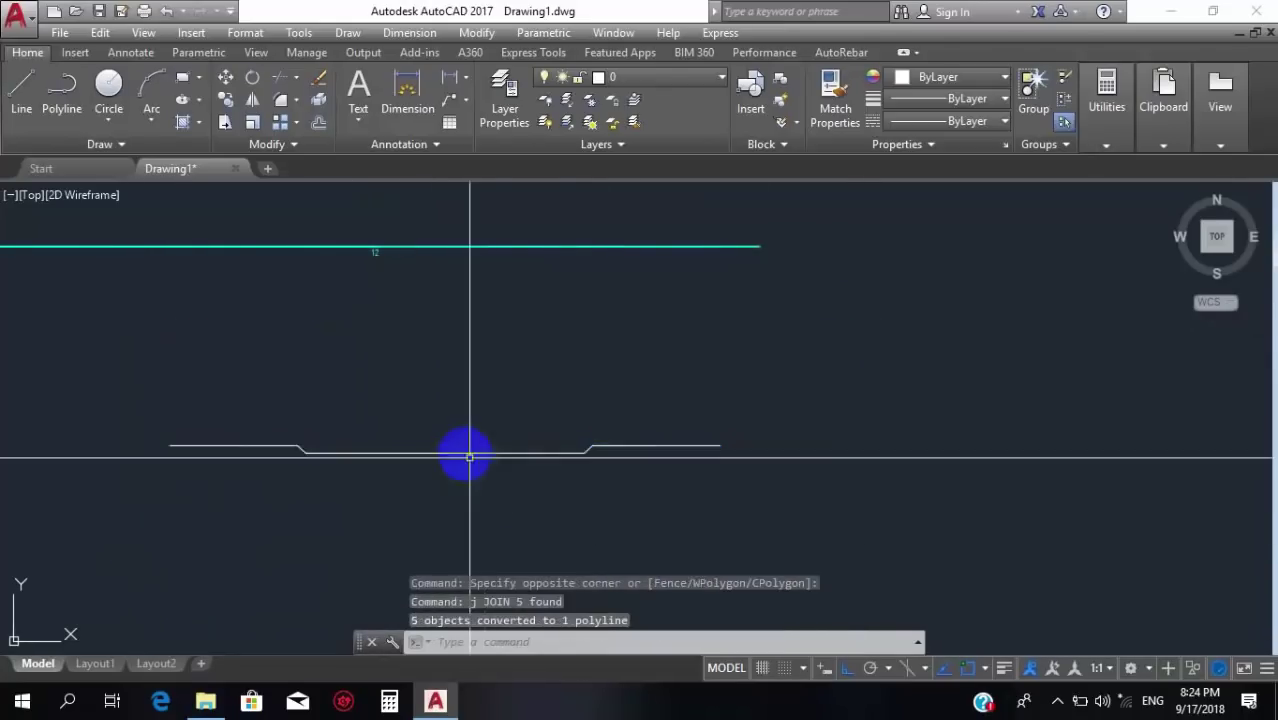
{"action": "left_click", "coordinate": [445, 453]}
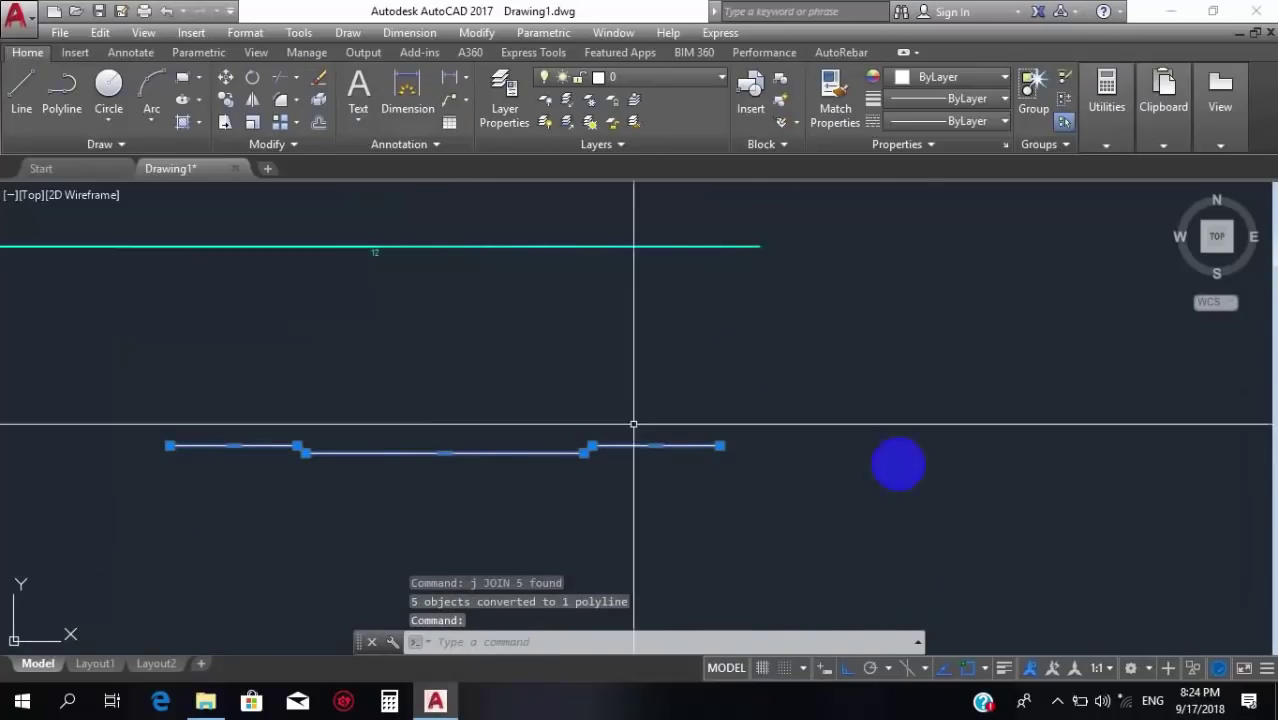
{"action": "scroll", "coordinate": [1013, 548], "scroll_direction": "down", "scroll_amount": 2}
{"action": "key", "text": "Escape"}
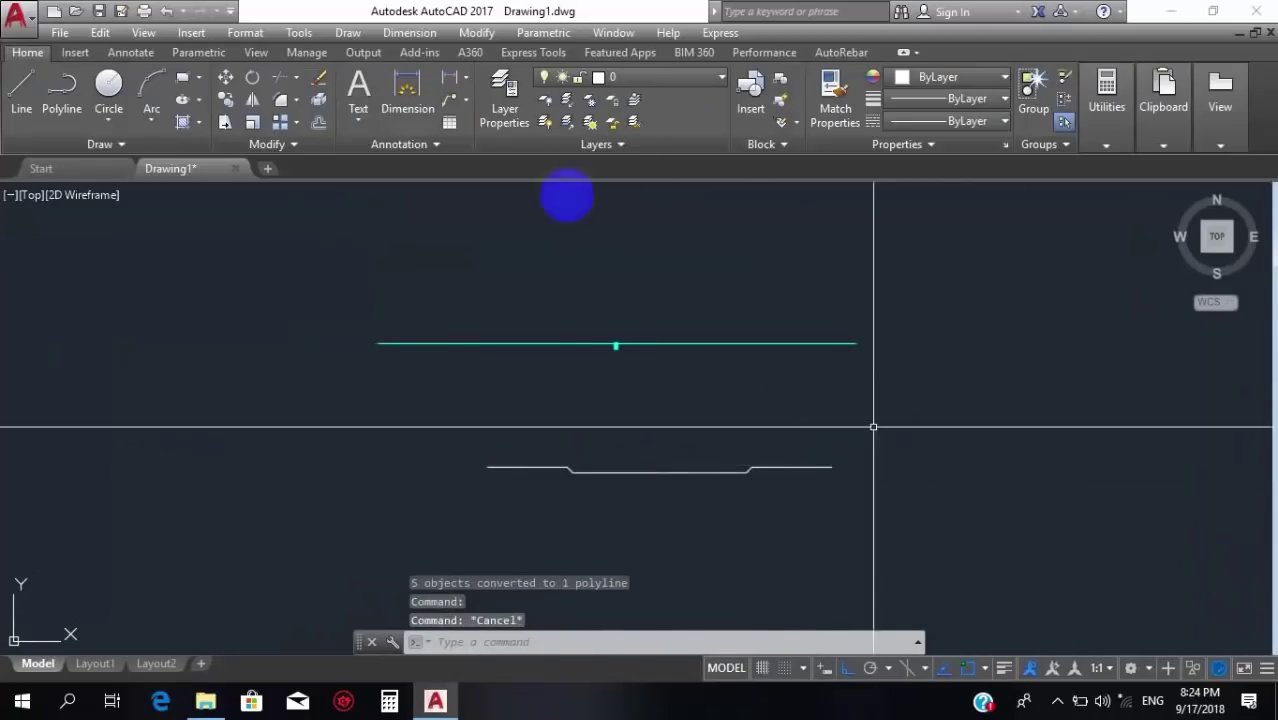
Convert the bent polyline into a 10 mm diameter rebar with pRebar and inspect its dimension and angle labels.
{"action": "left_click", "coordinate": [841, 53]}
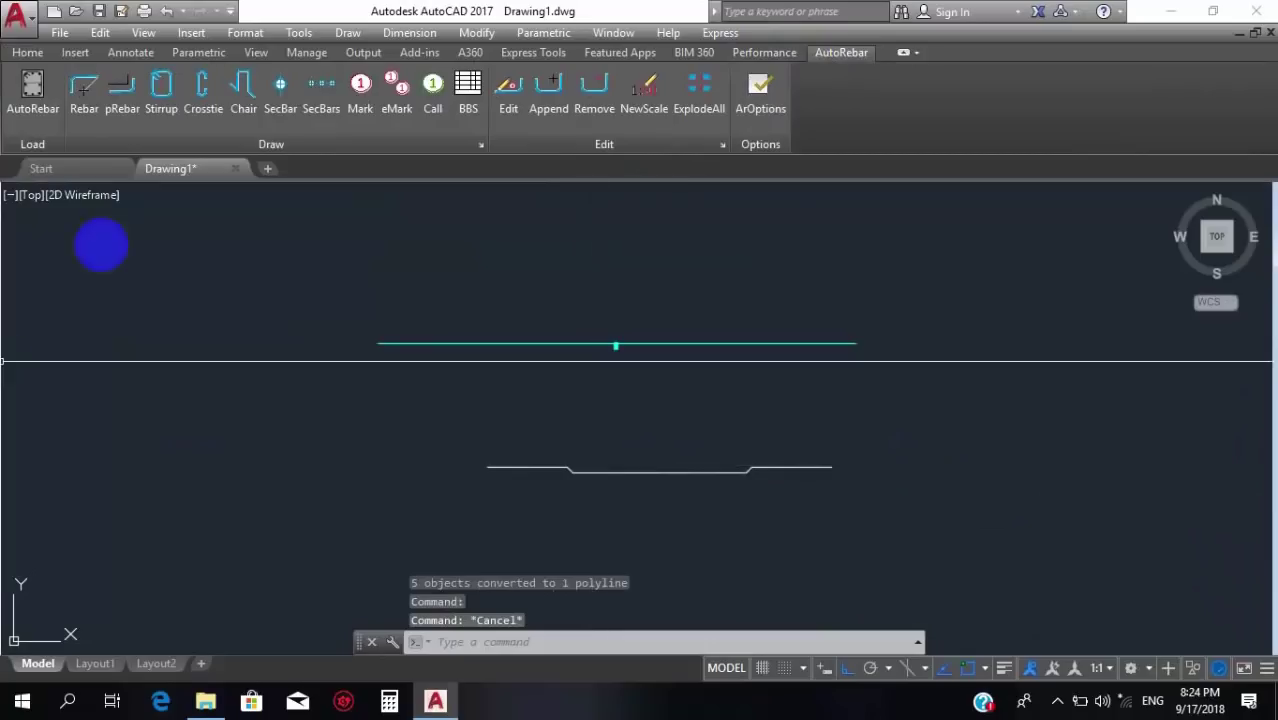
{"action": "left_click", "coordinate": [118, 121]}
{"action": "scroll", "coordinate": [693, 536], "scroll_direction": "up", "scroll_amount": 3}
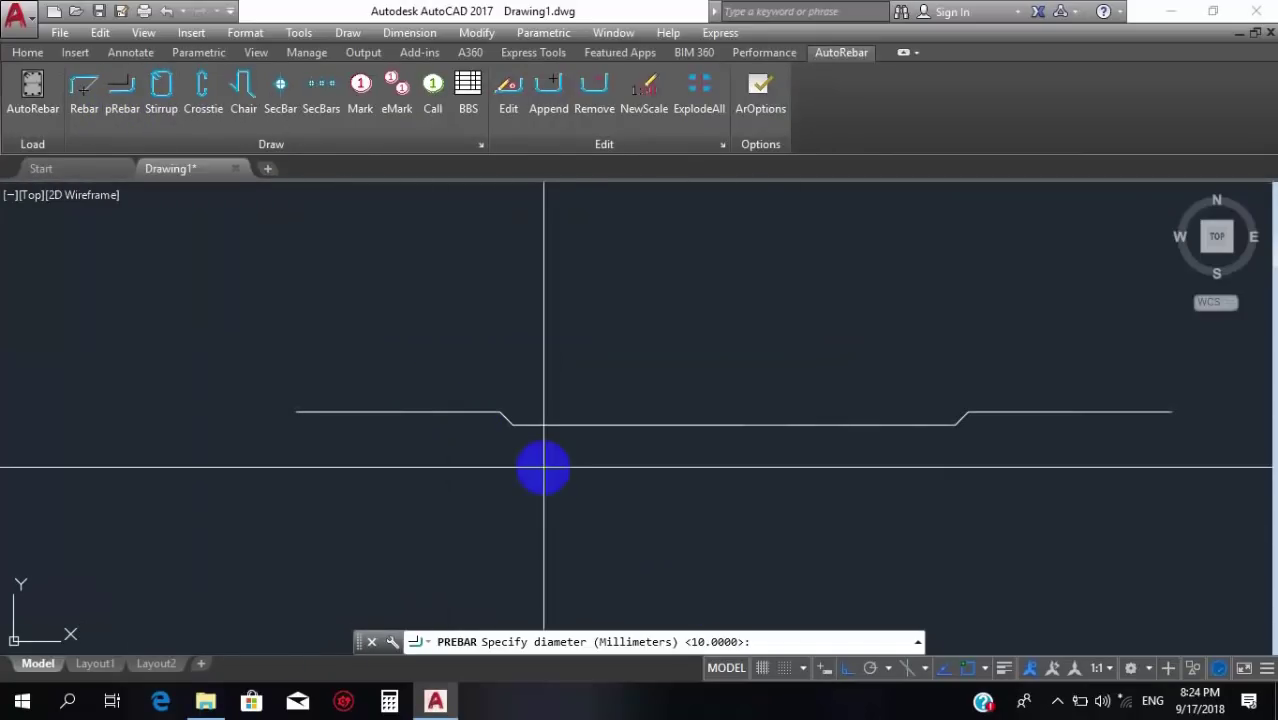
{"action": "type", "text": "10"}
{"action": "key", "text": "Return"}
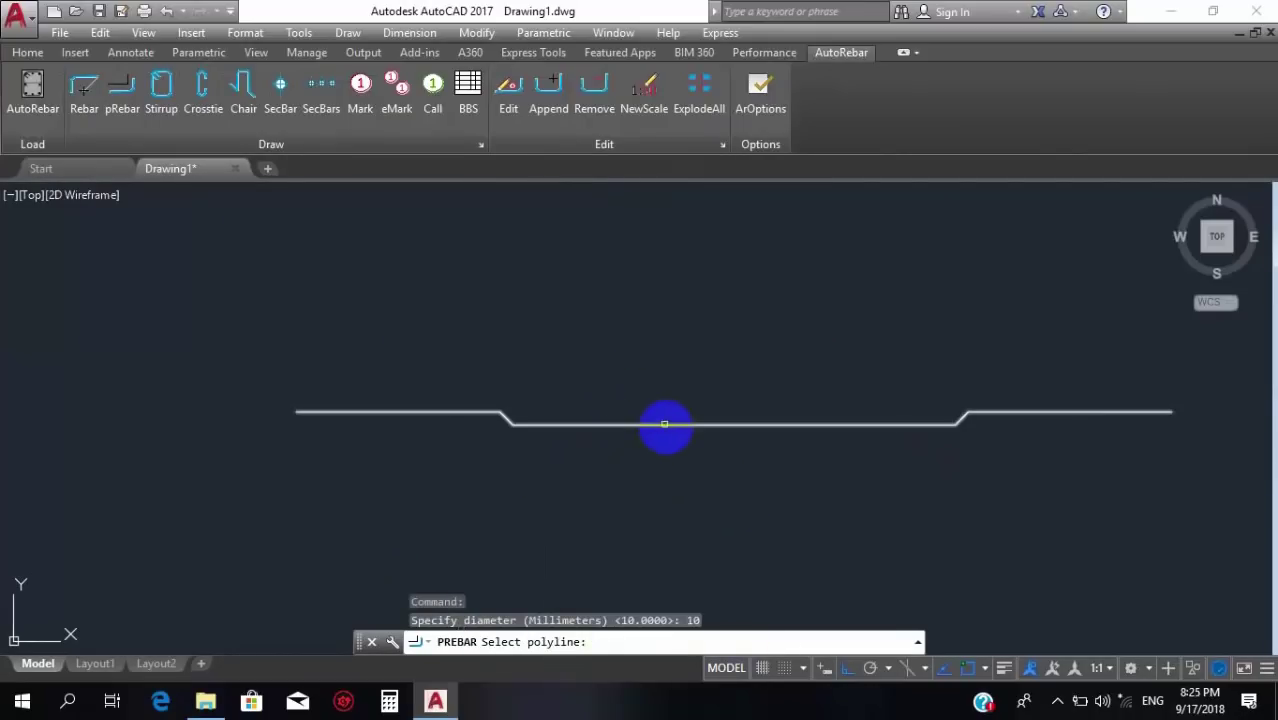
{"action": "left_click", "coordinate": [632, 423]}
{"action": "scroll", "coordinate": [736, 405], "scroll_direction": "down", "scroll_amount": 2}
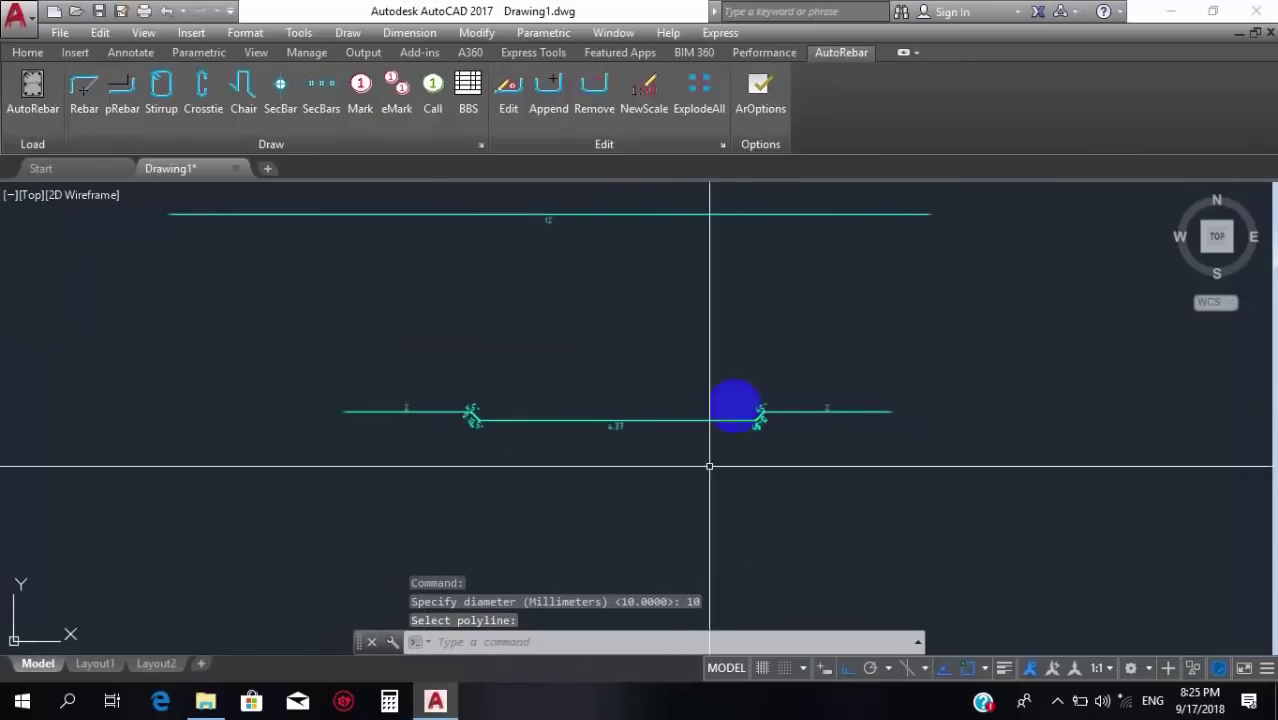
{"action": "scroll", "coordinate": [668, 451], "scroll_direction": "down", "scroll_amount": 2}
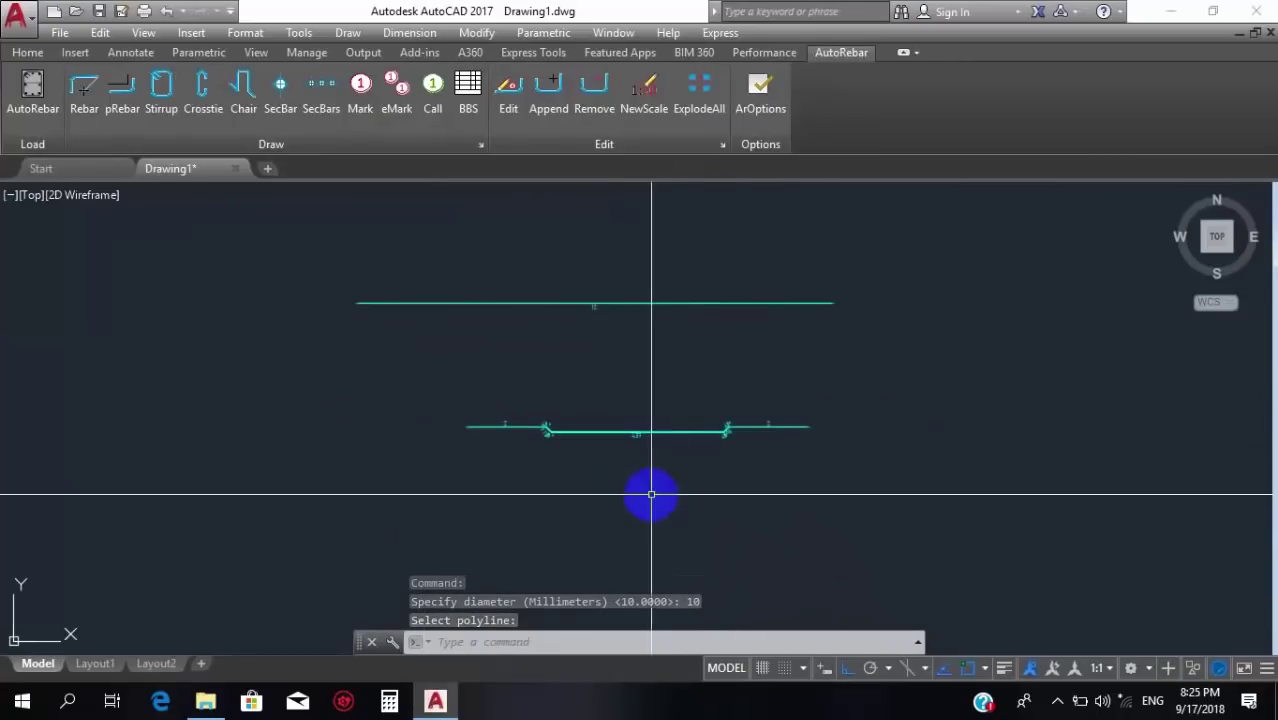
{"action": "scroll", "coordinate": [608, 430], "scroll_direction": "up", "scroll_amount": 5}
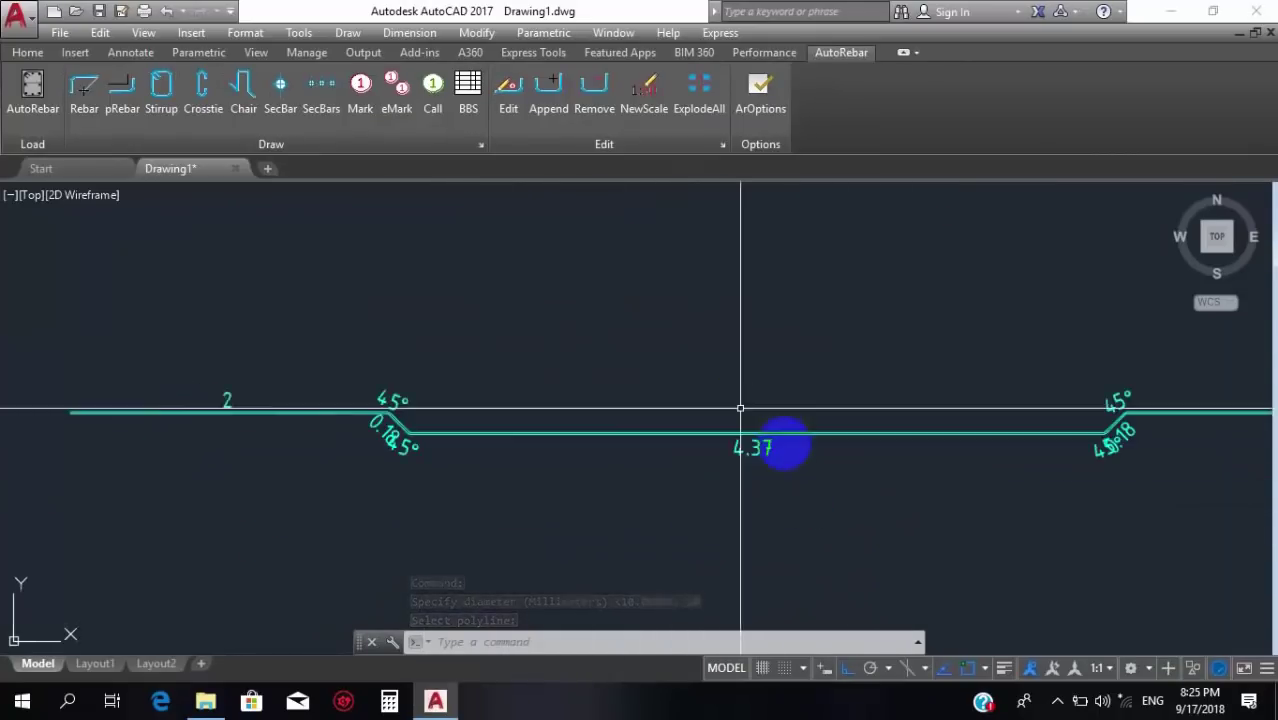
{"action": "scroll", "coordinate": [742, 410], "scroll_direction": "up", "scroll_amount": 3}
{"action": "scroll", "coordinate": [100, 390], "scroll_direction": "up", "scroll_amount": 5}
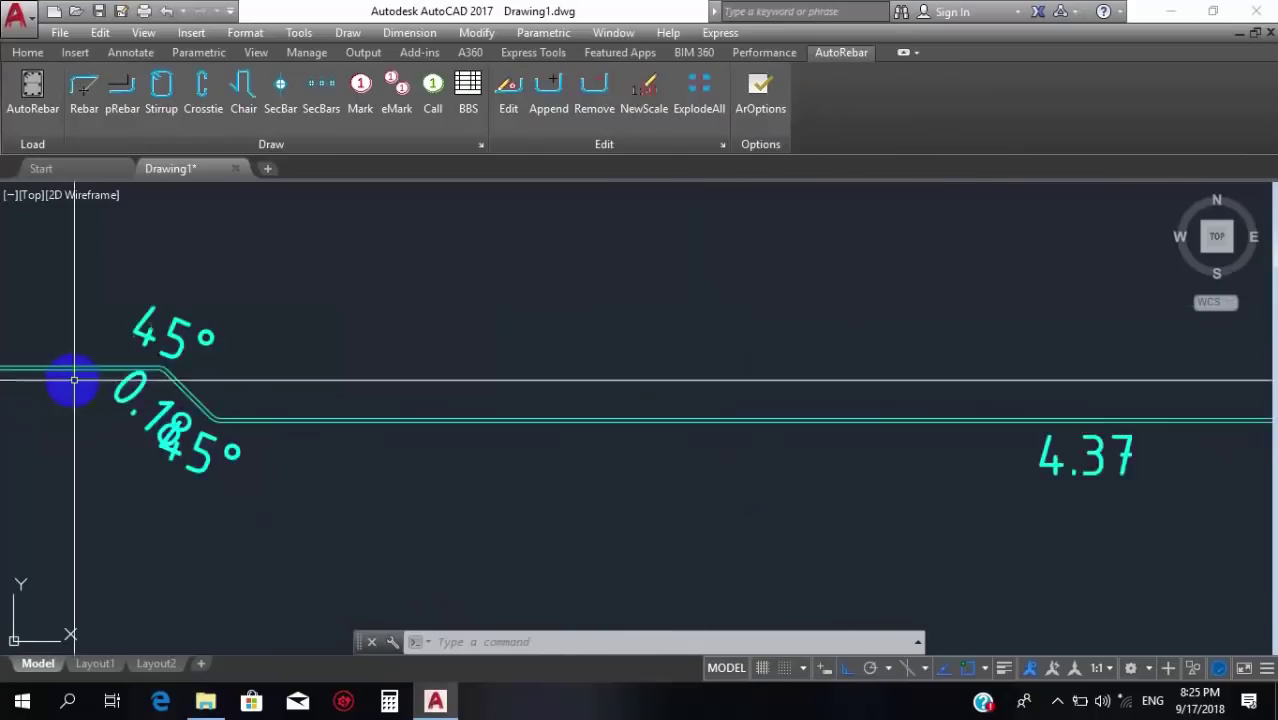
{"action": "scroll", "coordinate": [250, 495], "scroll_direction": "down", "scroll_amount": 5}
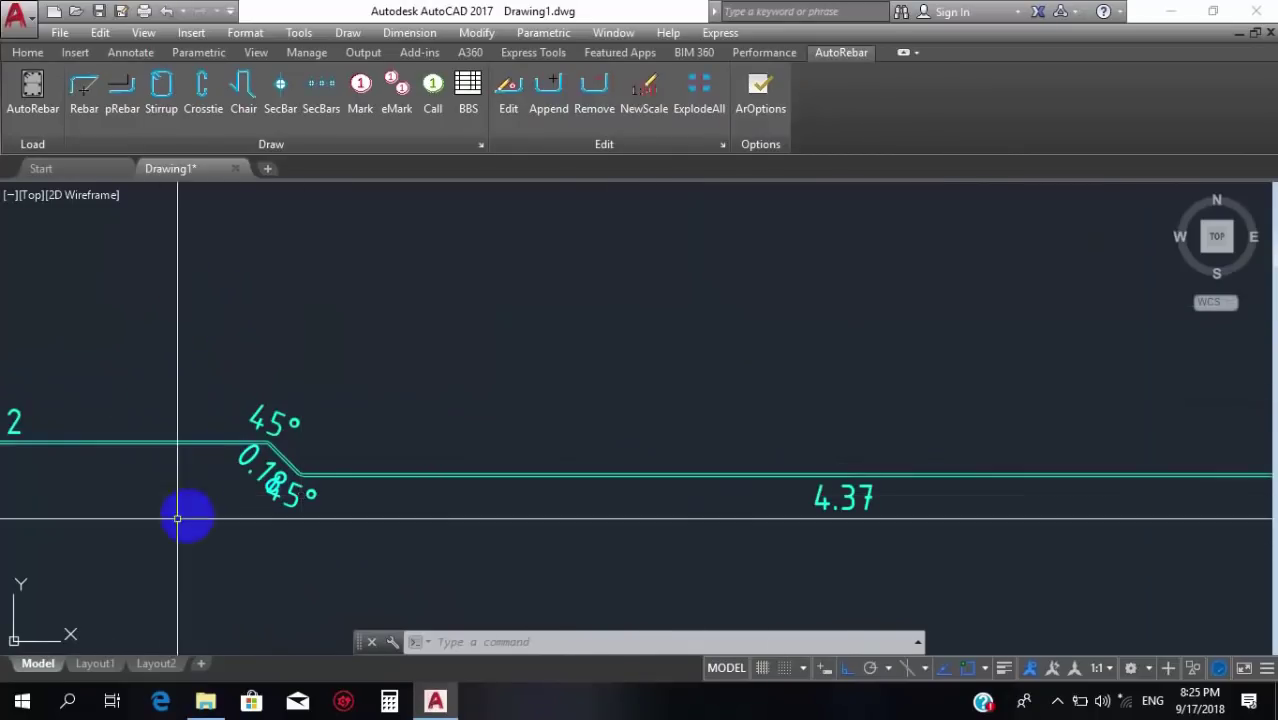
Enable Hide 45° in the Dimensions settings of AutoRebar Options, save the change and reload AutoRebar.
{"action": "left_click", "coordinate": [758, 88]}
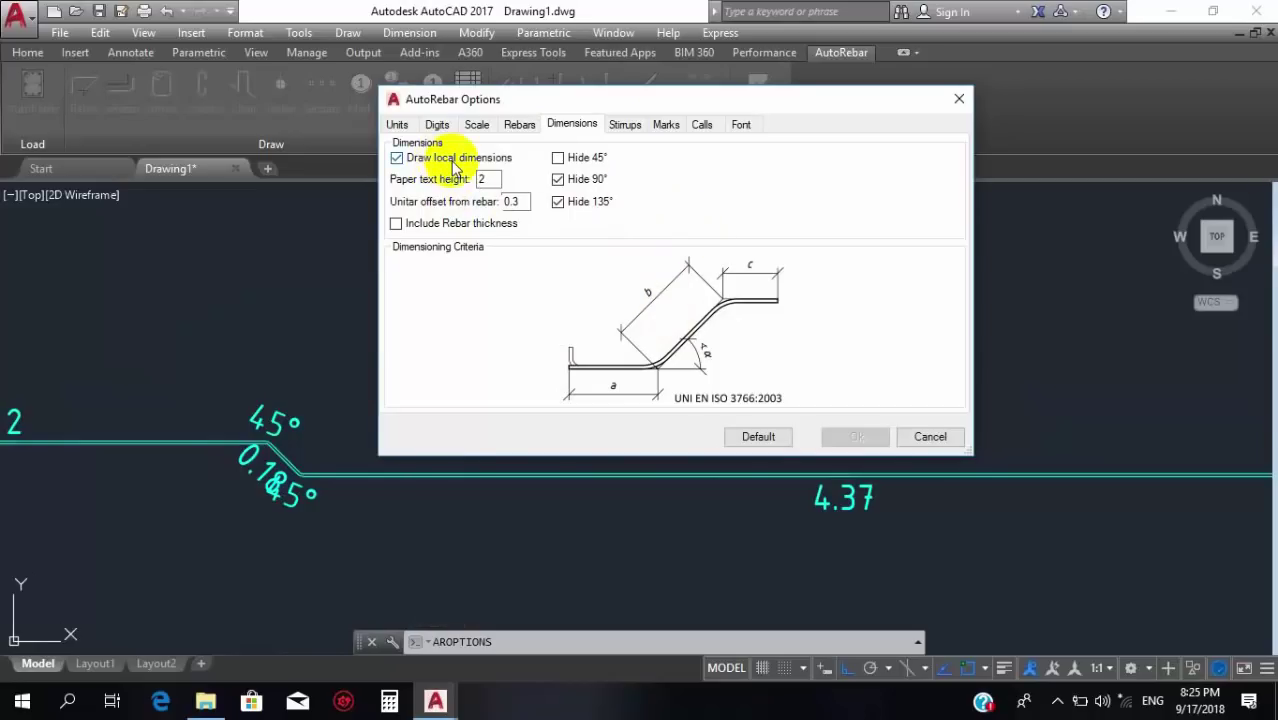
{"action": "left_click", "coordinate": [558, 158]}
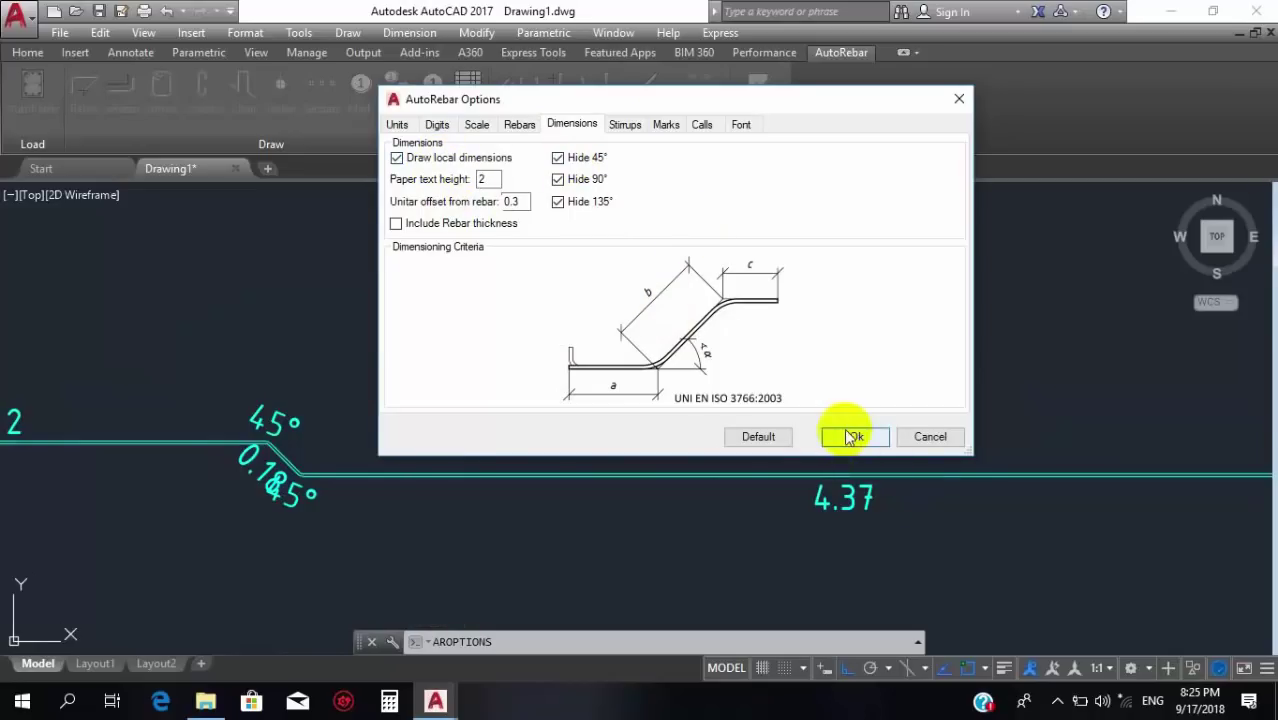
{"action": "left_click", "coordinate": [849, 437]}
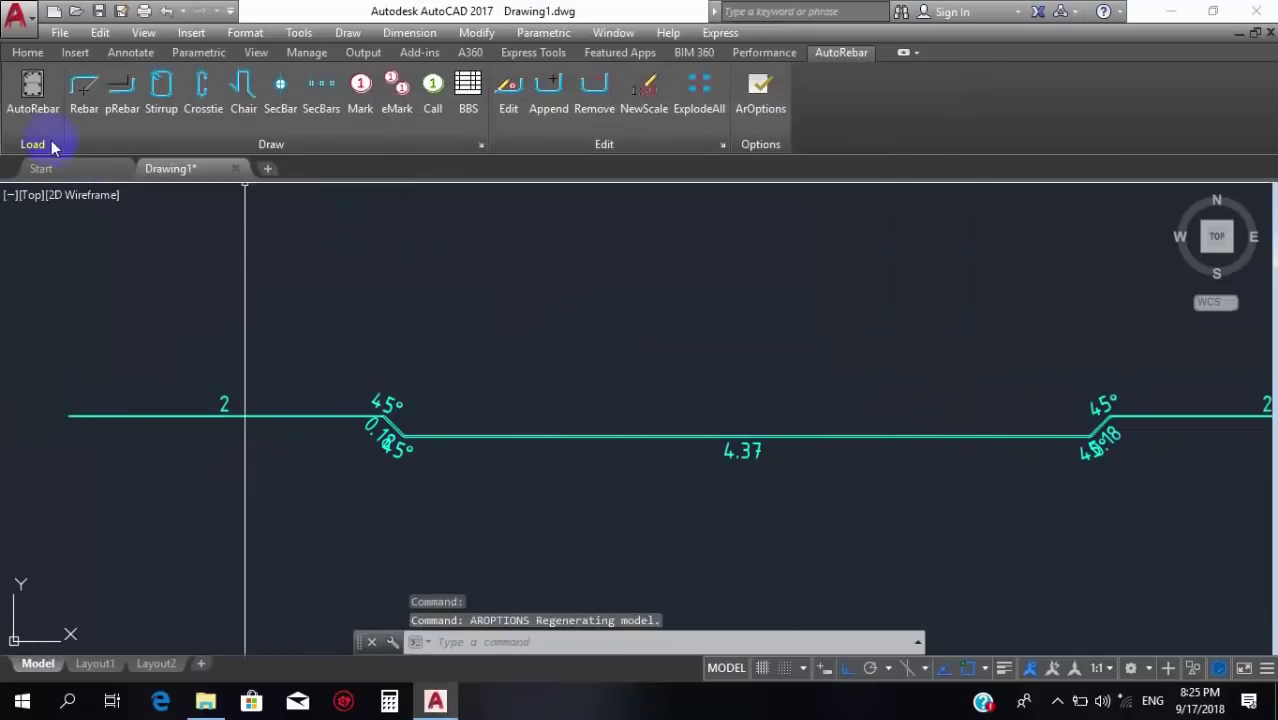
{"action": "left_click", "coordinate": [32, 90]}
{"action": "scroll", "coordinate": [385, 445], "scroll_direction": "up", "scroll_amount": 10}
{"action": "scroll", "coordinate": [408, 403], "scroll_direction": "down", "scroll_amount": 15}
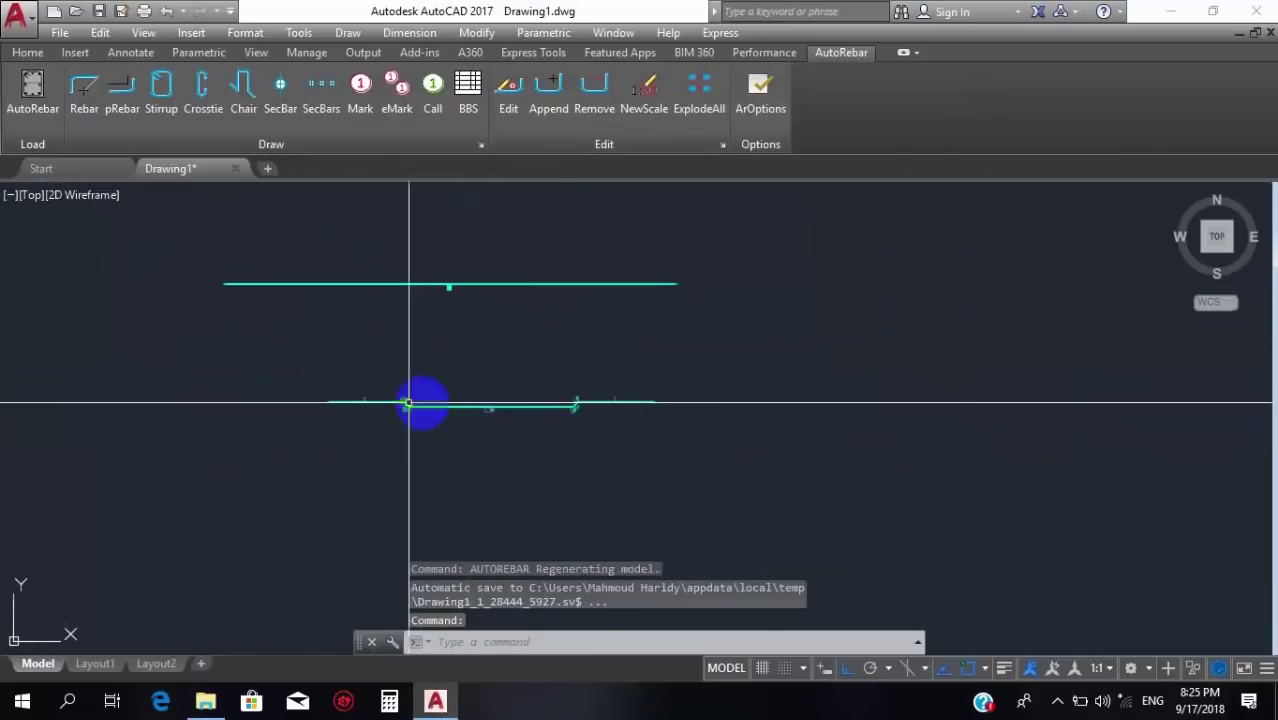
{"action": "scroll", "coordinate": [462, 400], "scroll_direction": "up", "scroll_amount": 5}
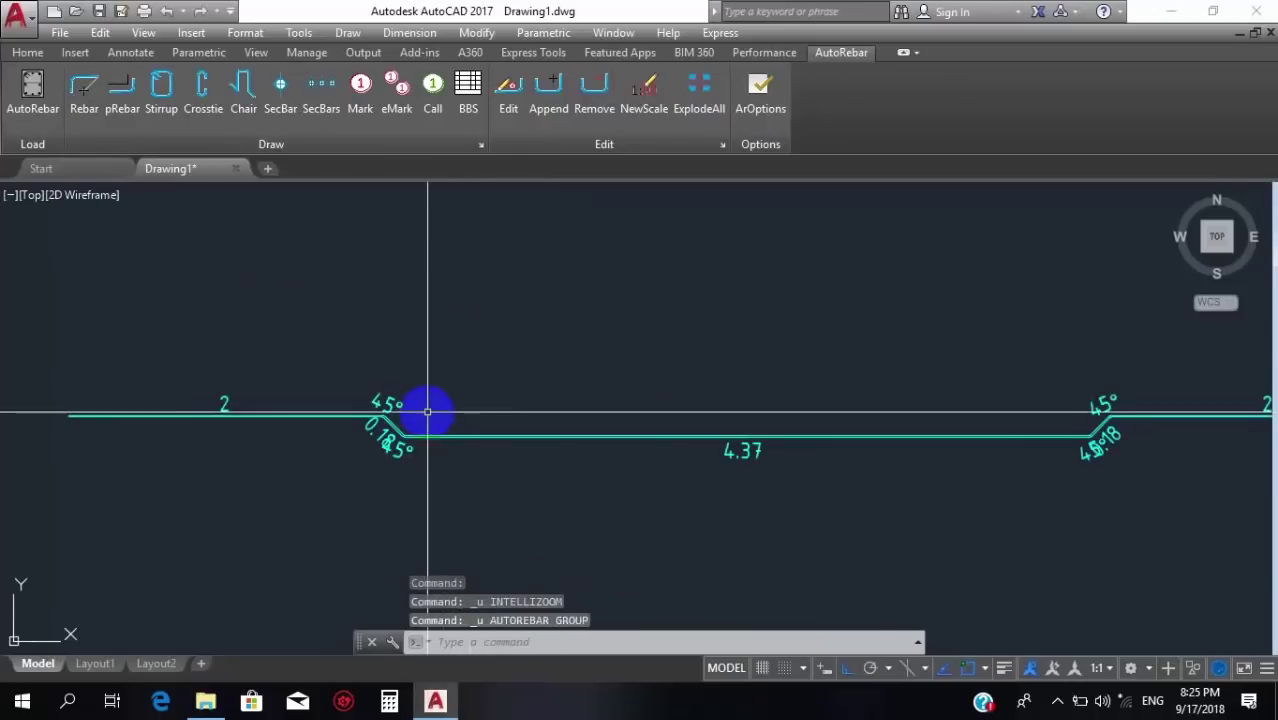
Undo back to before the pRebar conversion and check the Dimensions settings in AutoRebar Options without changing them.
{"action": "key", "text": "ctrl+z"}
{"action": "key", "text": "ctrl+z"}
{"action": "key", "text": "ctrl+z"}
{"action": "key", "text": "ctrl+z"}
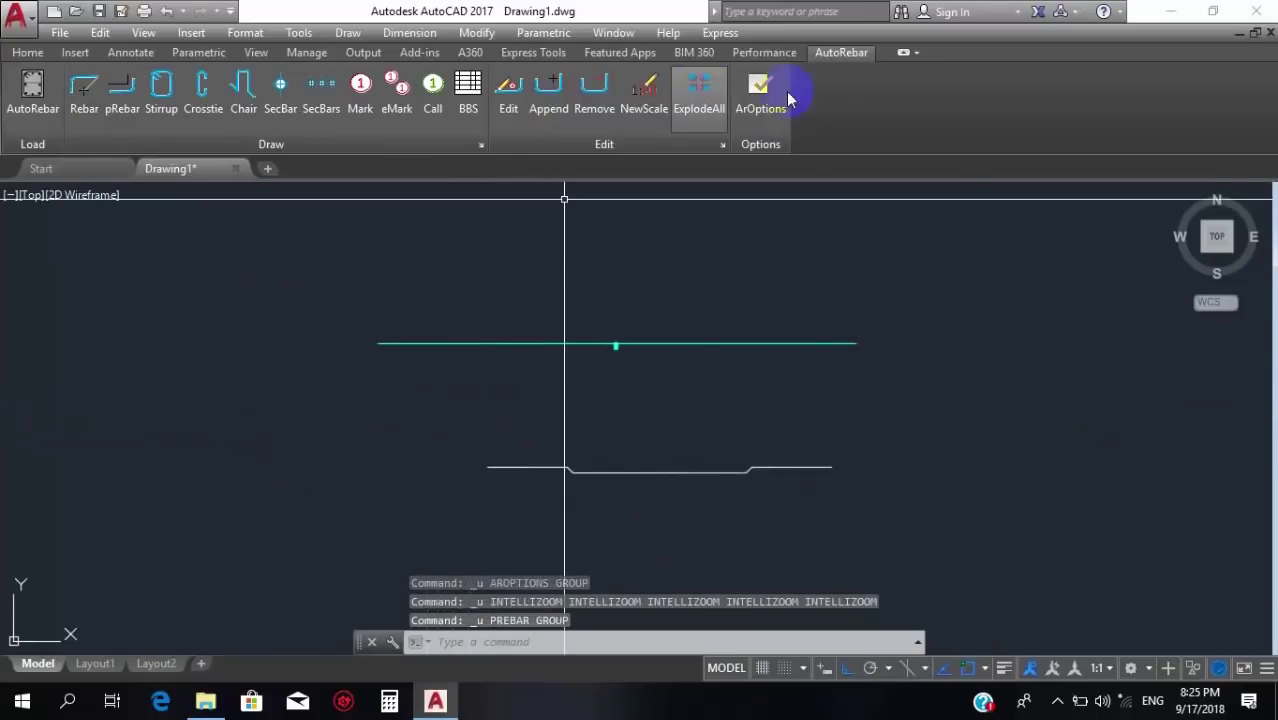
{"action": "left_click", "coordinate": [765, 95]}
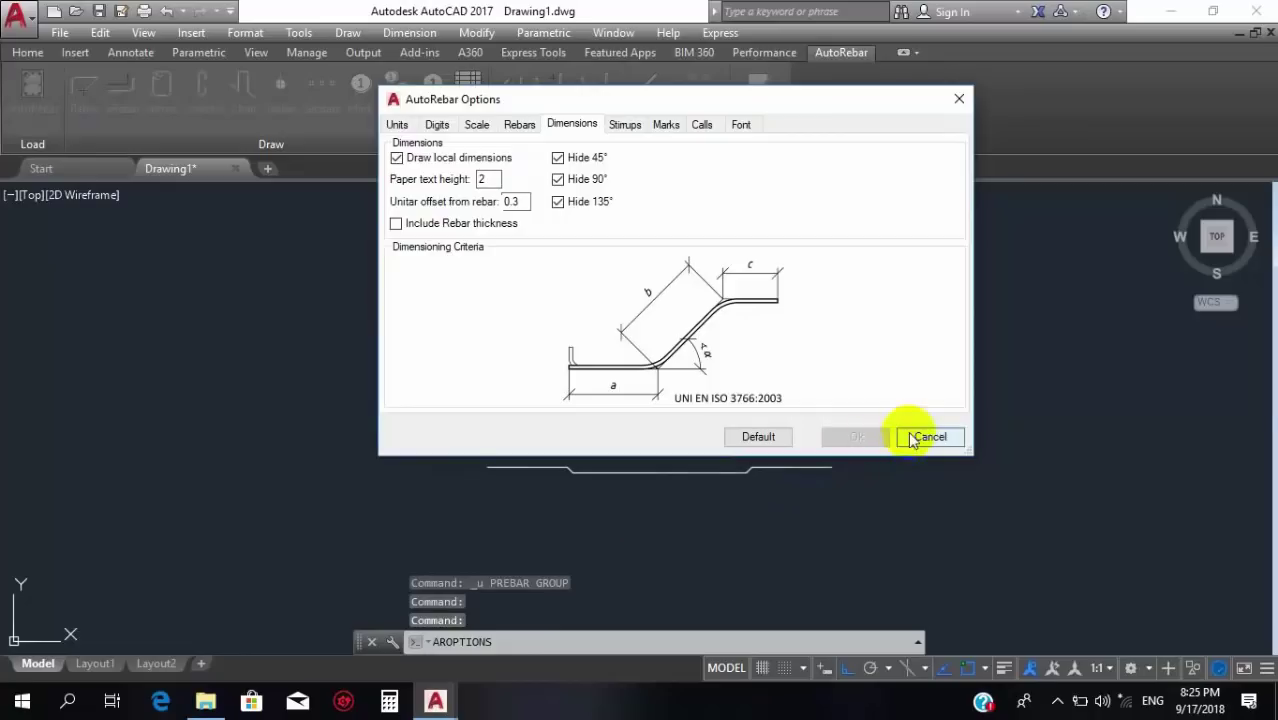
{"action": "left_click", "coordinate": [928, 437]}
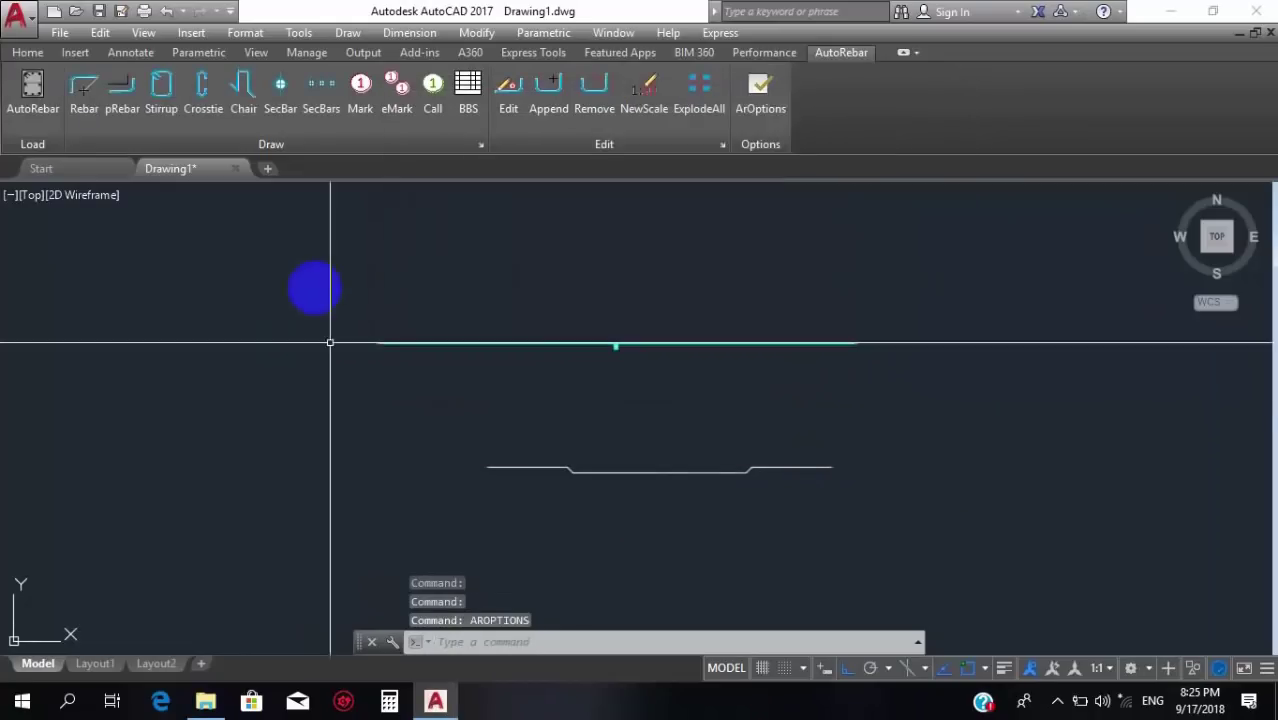
Convert the bent polyline into a rebar with pRebar, accepting the default 10 mm diameter.
{"action": "left_click", "coordinate": [125, 131]}
{"action": "key", "text": "Return"}
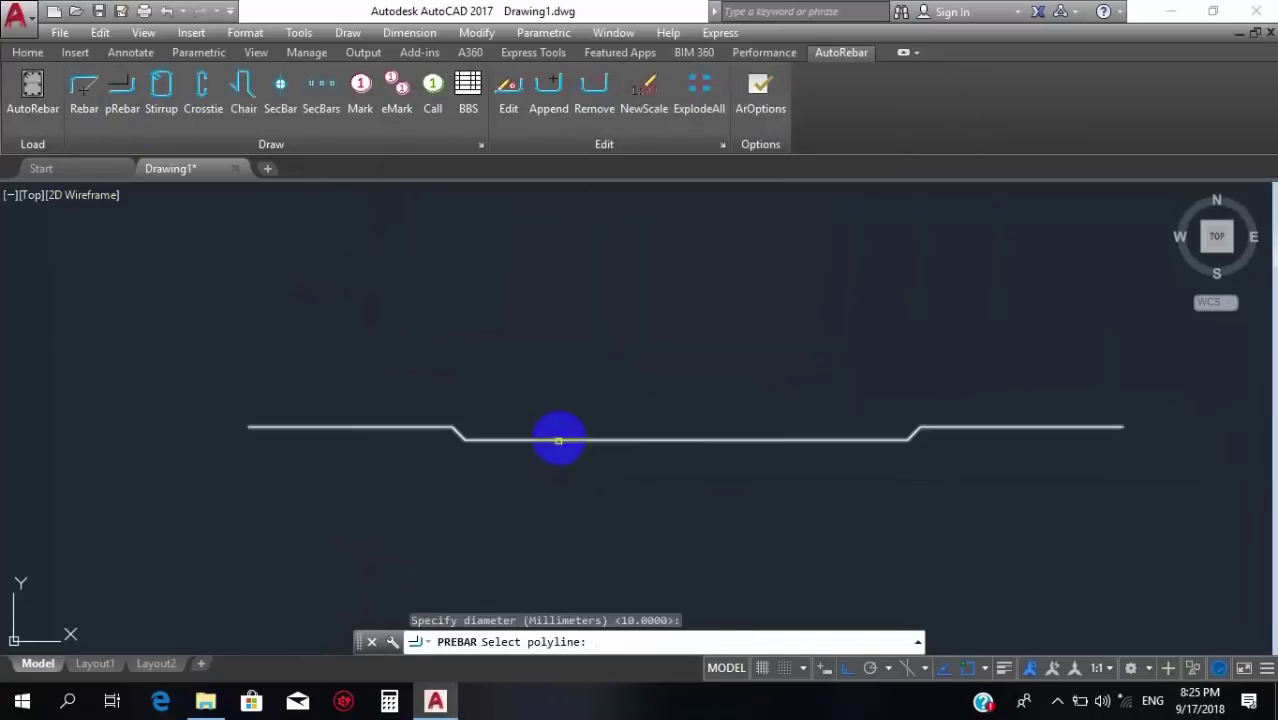
{"action": "left_click", "coordinate": [558, 440]}
Examine the segment dimensions and both bends of the new rebar, and compare it with the straight rebar above.
{"action": "scroll", "coordinate": [491, 422], "scroll_direction": "up", "scroll_amount": 5}
{"action": "scroll", "coordinate": [584, 473], "scroll_direction": "down", "scroll_amount": 3}
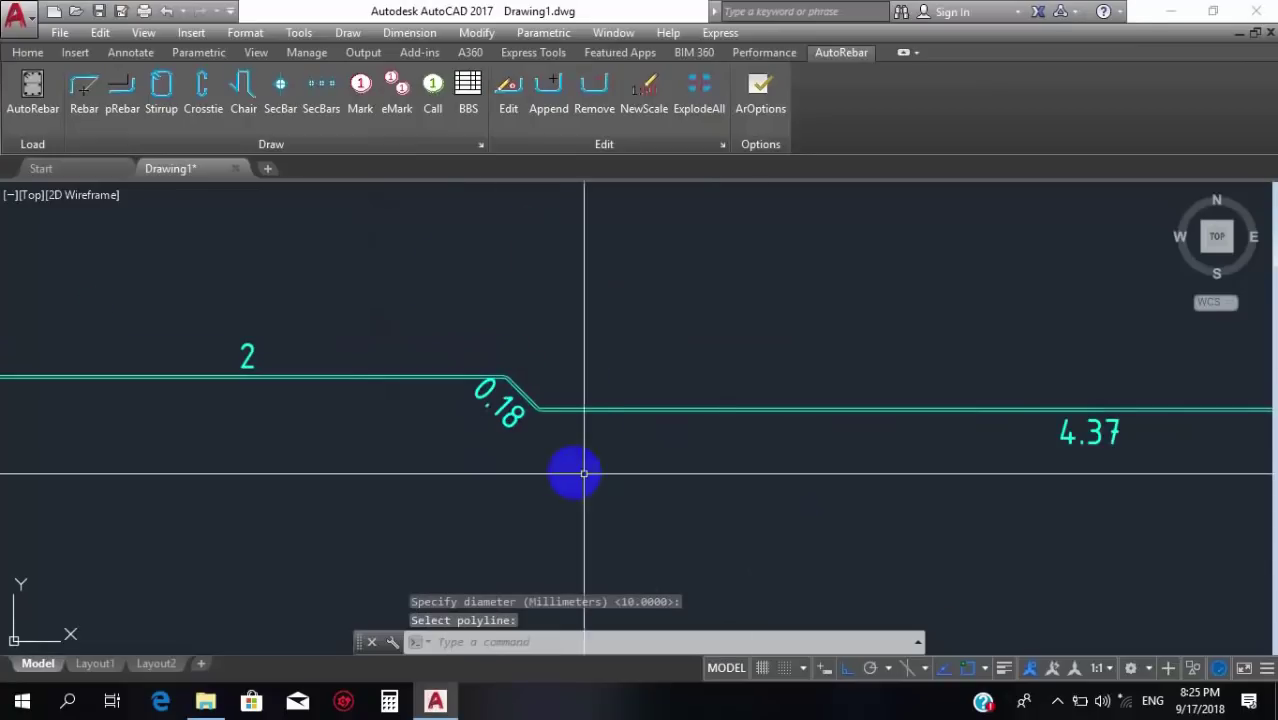
{"action": "scroll", "coordinate": [630, 468], "scroll_direction": "down", "scroll_amount": 4}
{"action": "middle_click_drag", "start_coordinate": [676, 462], "coordinate": [545, 462]}
{"action": "scroll", "coordinate": [379, 391], "scroll_direction": "up", "scroll_amount": 5}
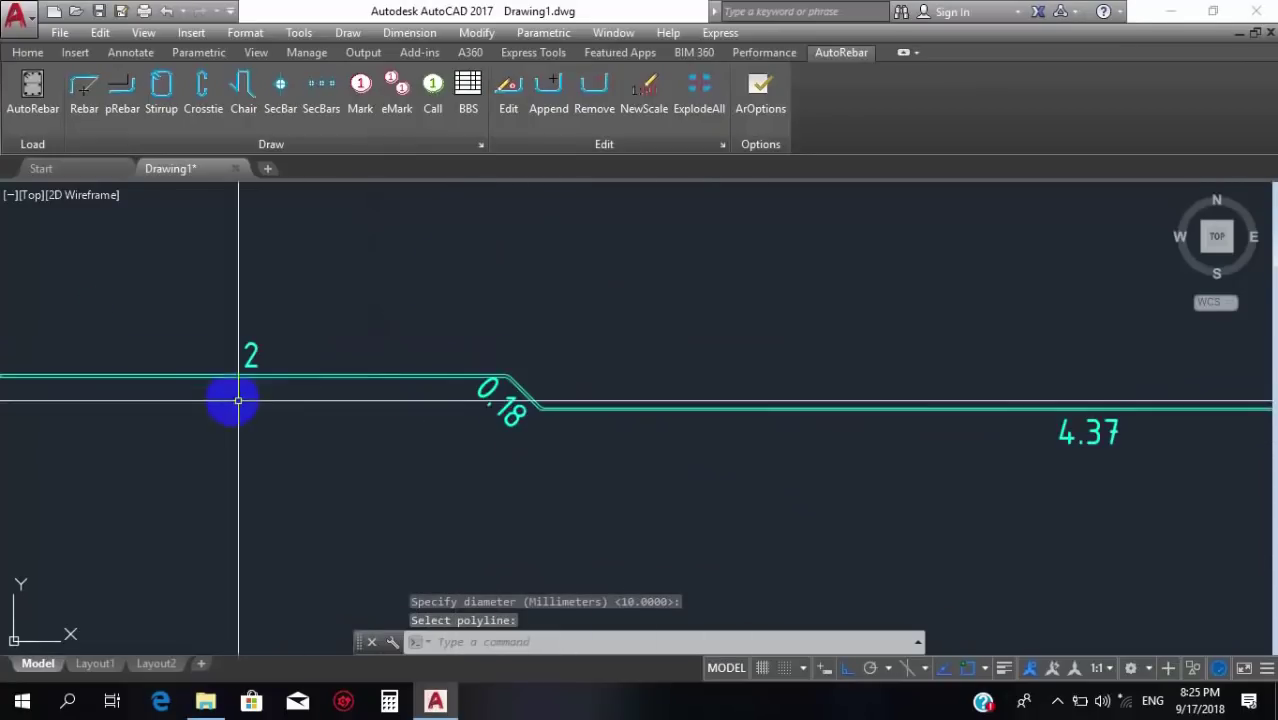
{"action": "scroll", "coordinate": [238, 401], "scroll_direction": "down", "scroll_amount": 2}
{"action": "scroll", "coordinate": [485, 402], "scroll_direction": "down", "scroll_amount": 2}
{"action": "middle_click_drag", "start_coordinate": [640, 400], "coordinate": [705, 400]}
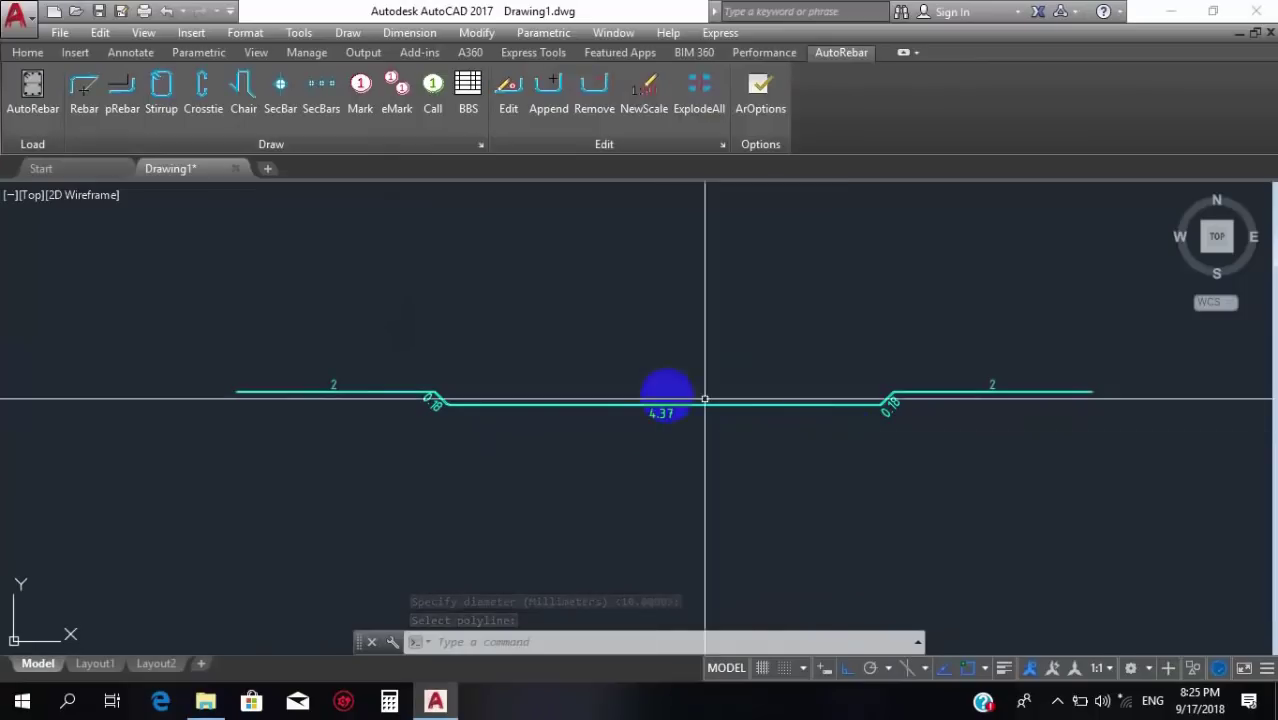
{"action": "key", "text": "ctrl+z"}
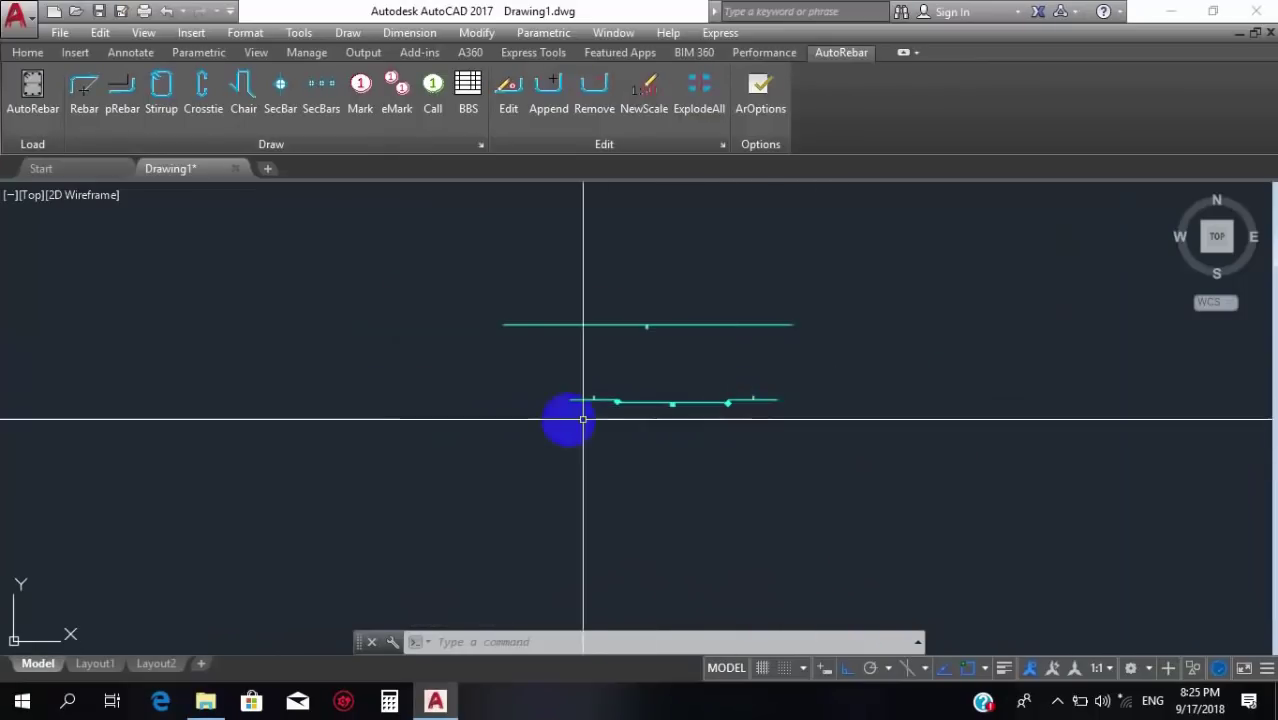
{"action": "scroll", "coordinate": [585, 405], "scroll_direction": "up", "scroll_amount": 5}
{"action": "scroll", "coordinate": [827, 462], "scroll_direction": "down", "scroll_amount": 5}
{"action": "scroll", "coordinate": [601, 331], "scroll_direction": "up", "scroll_amount": 4}
{"action": "scroll", "coordinate": [845, 473], "scroll_direction": "down", "scroll_amount": 4}
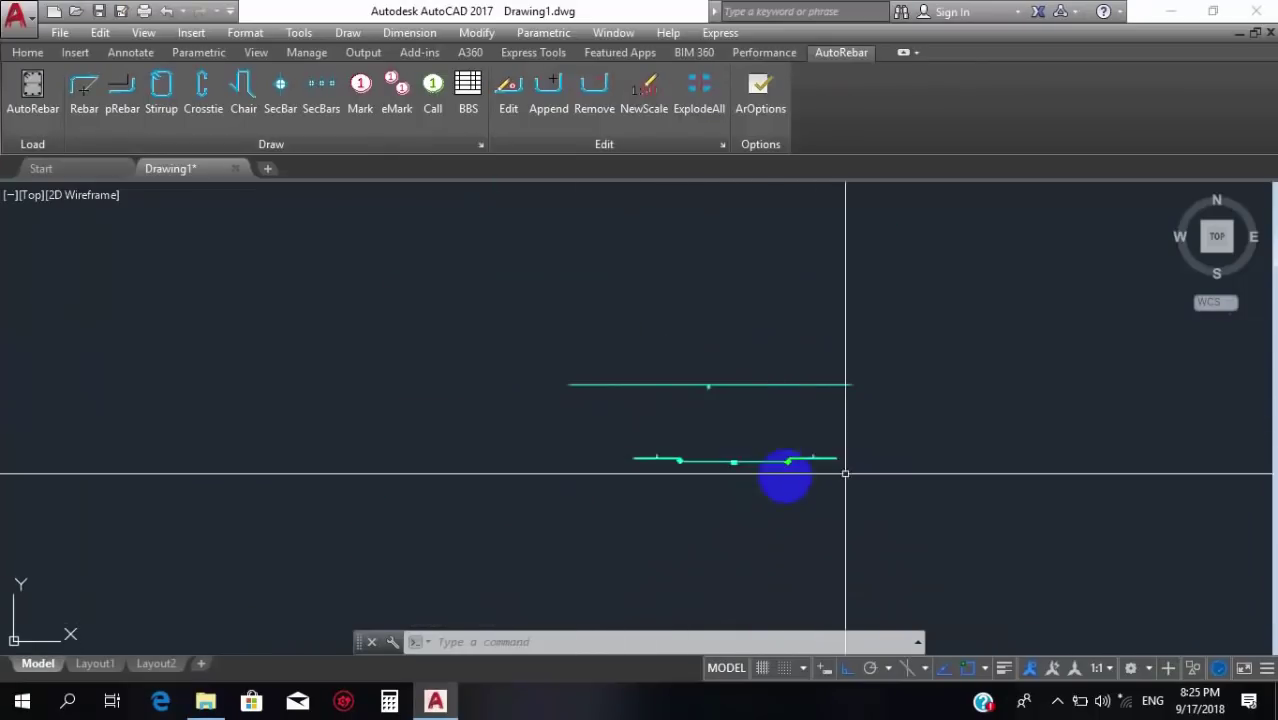
{"action": "middle_click_drag", "start_coordinate": [845, 473], "coordinate": [814, 460]}
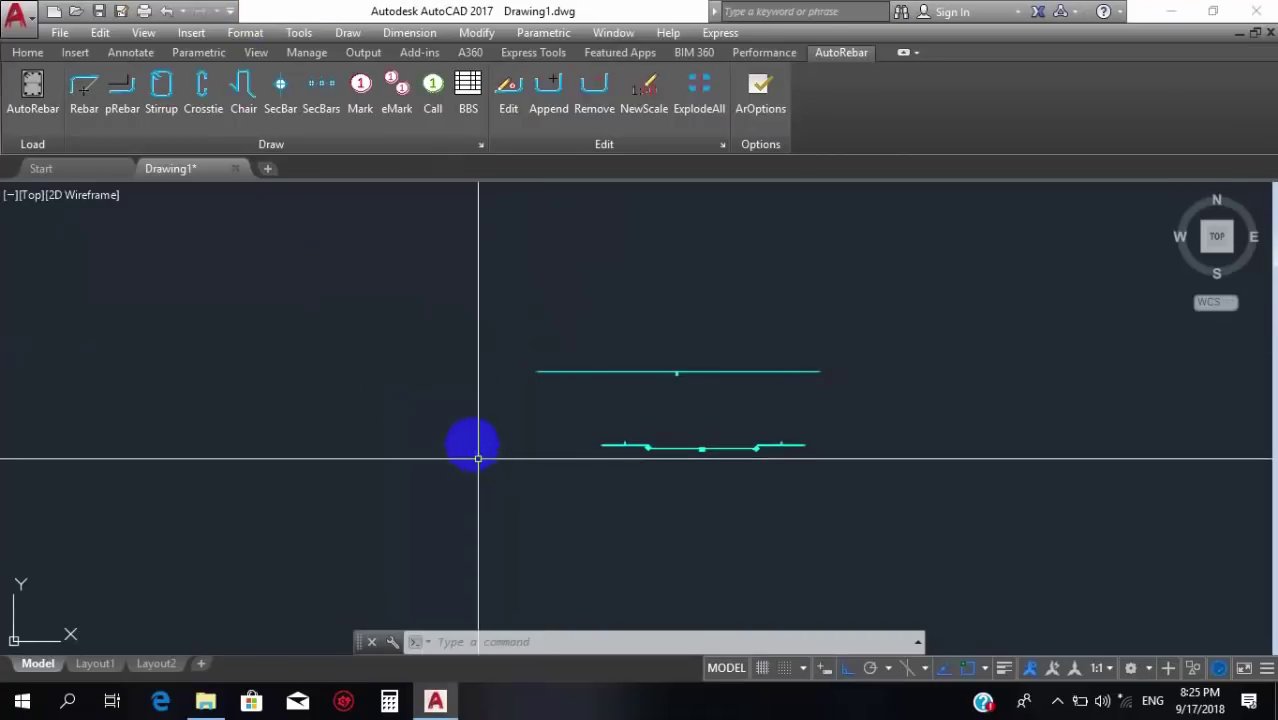
{"action": "left_click", "coordinate": [372, 108]}
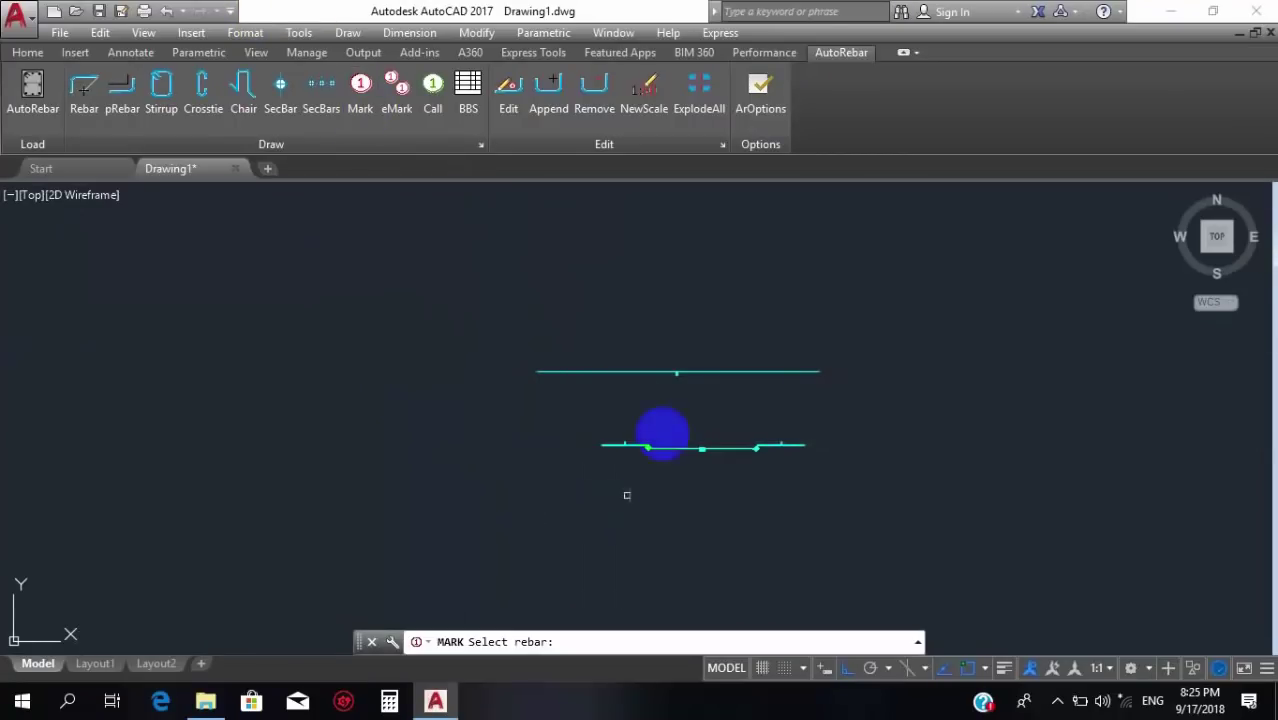
{"action": "scroll", "coordinate": [630, 402], "scroll_direction": "up", "scroll_amount": 4}
{"action": "key", "text": "Escape"}
{"action": "left_click", "coordinate": [360, 95]}
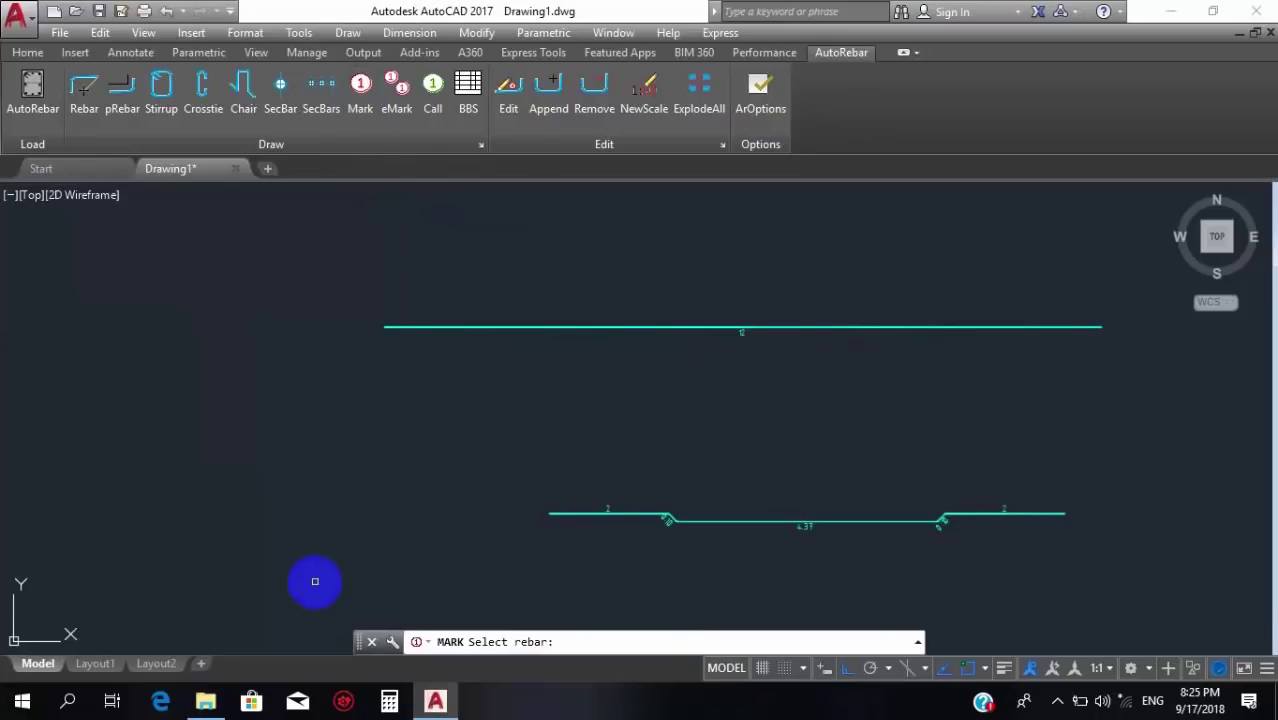
{"action": "left_click", "coordinate": [662, 518]}
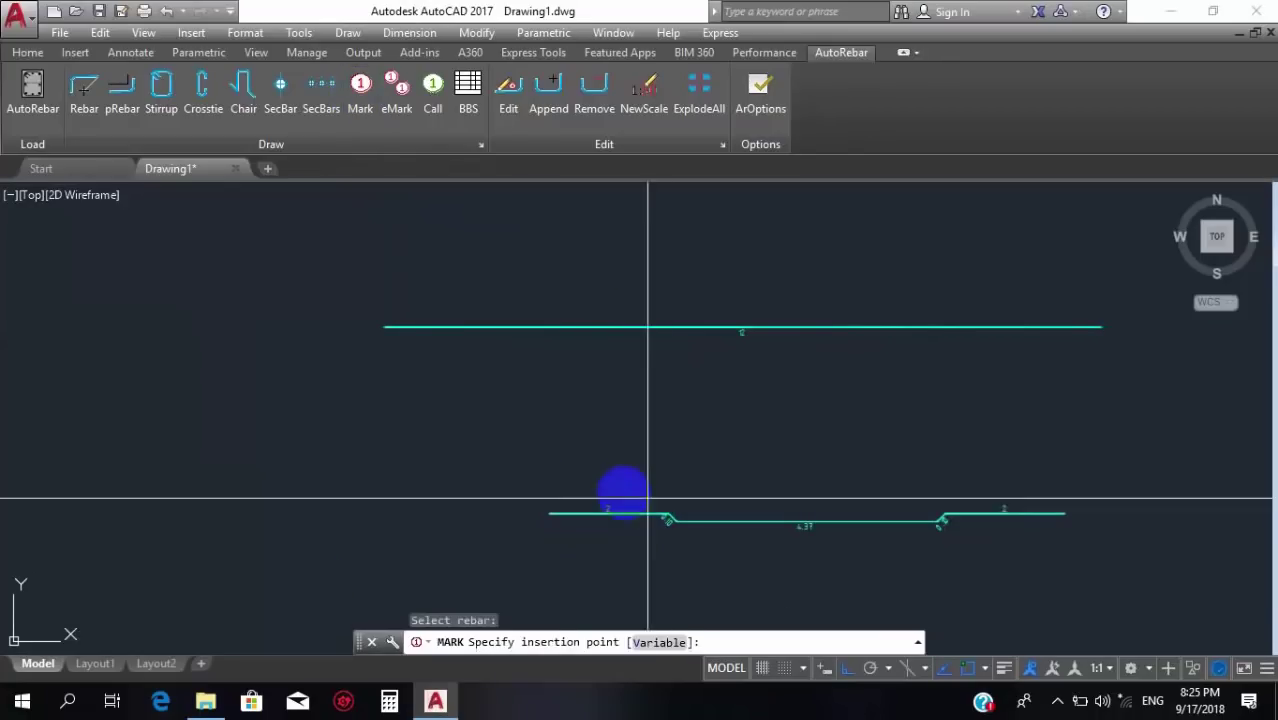
{"action": "right_click", "coordinate": [579, 490]}
Add a horizontal Mark label to the bent rebar, placed above its middle segment.
{"action": "left_click", "coordinate": [360, 92]}
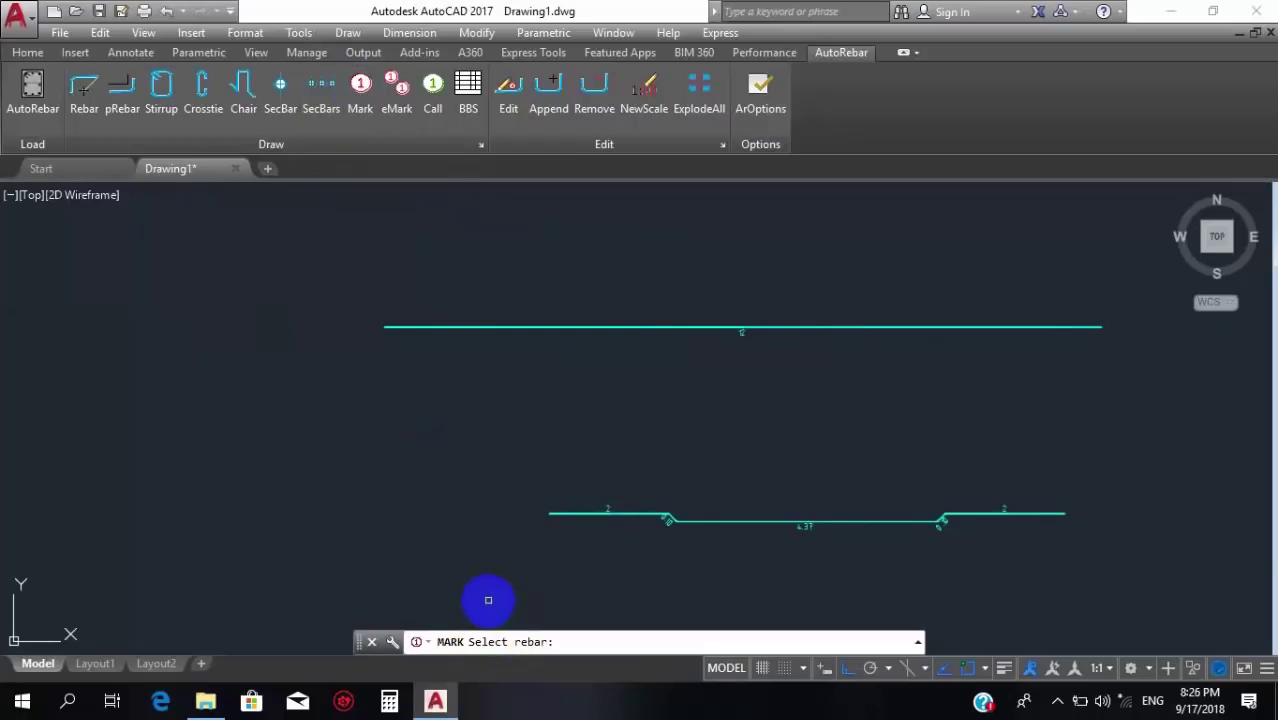
{"action": "left_click", "coordinate": [760, 521]}
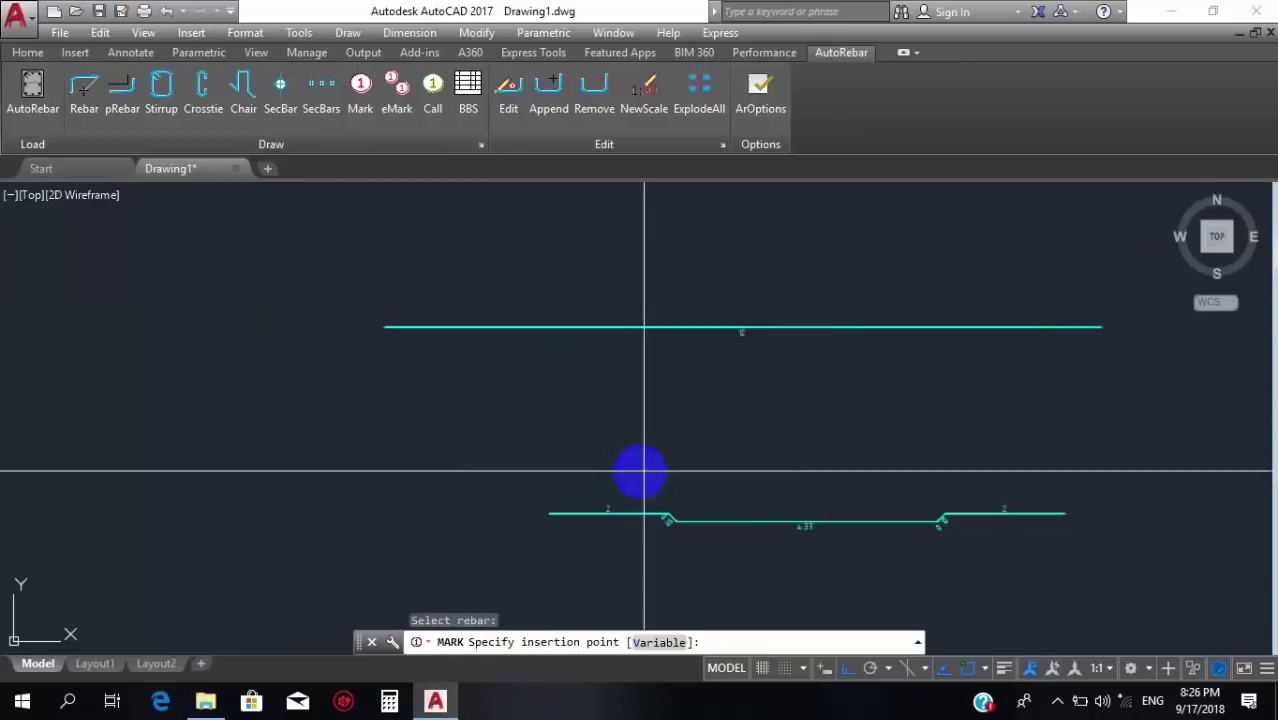
{"action": "left_click", "coordinate": [622, 474]}
{"action": "left_click", "coordinate": [1101, 428]}
{"action": "scroll", "coordinate": [765, 466], "scroll_direction": "up", "scroll_amount": 4}
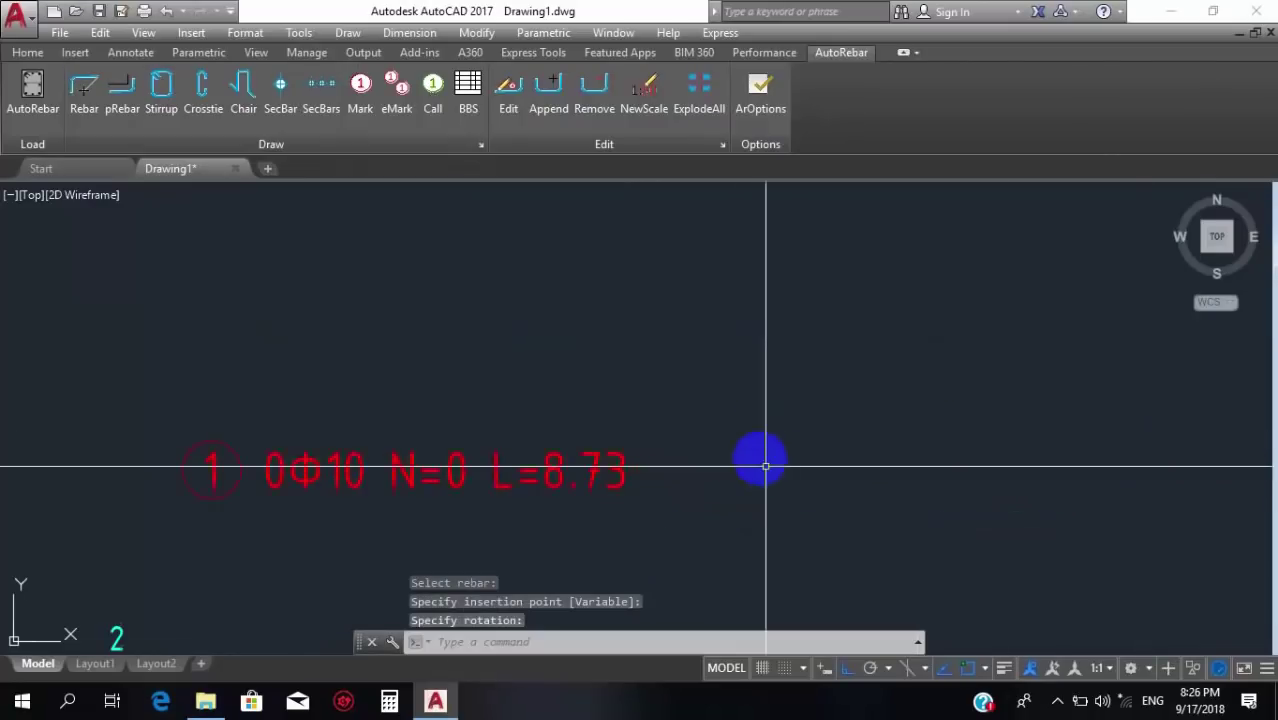
Move the rebar mark straight down by about 0.34 units, closer to the bent rebar.
{"action": "left_click", "coordinate": [765, 466]}
{"action": "left_click", "coordinate": [499, 491]}
{"action": "scroll", "coordinate": [519, 456], "scroll_direction": "down", "scroll_amount": 2}
{"action": "type", "text": "m"}
{"action": "key", "text": "Return"}
{"action": "left_click", "coordinate": [435, 396]}
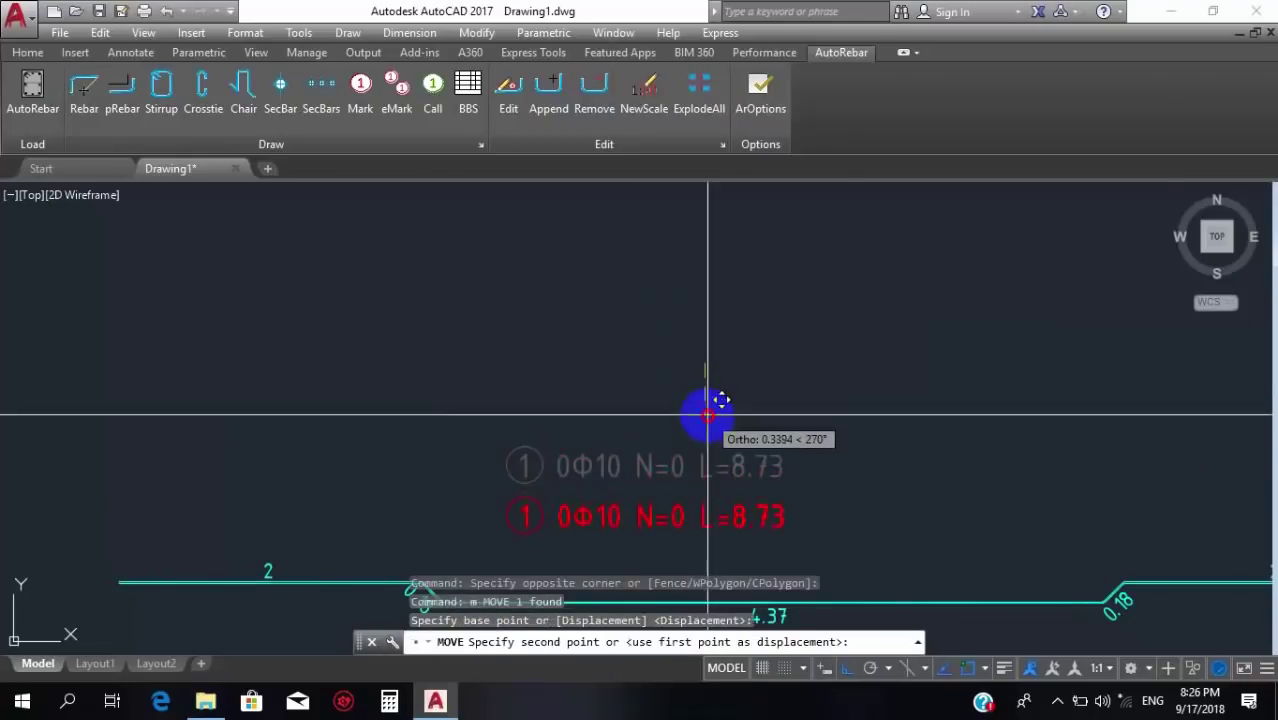
{"action": "left_click", "coordinate": [713, 414]}
{"action": "scroll", "coordinate": [777, 438], "scroll_direction": "down", "scroll_amount": 3}
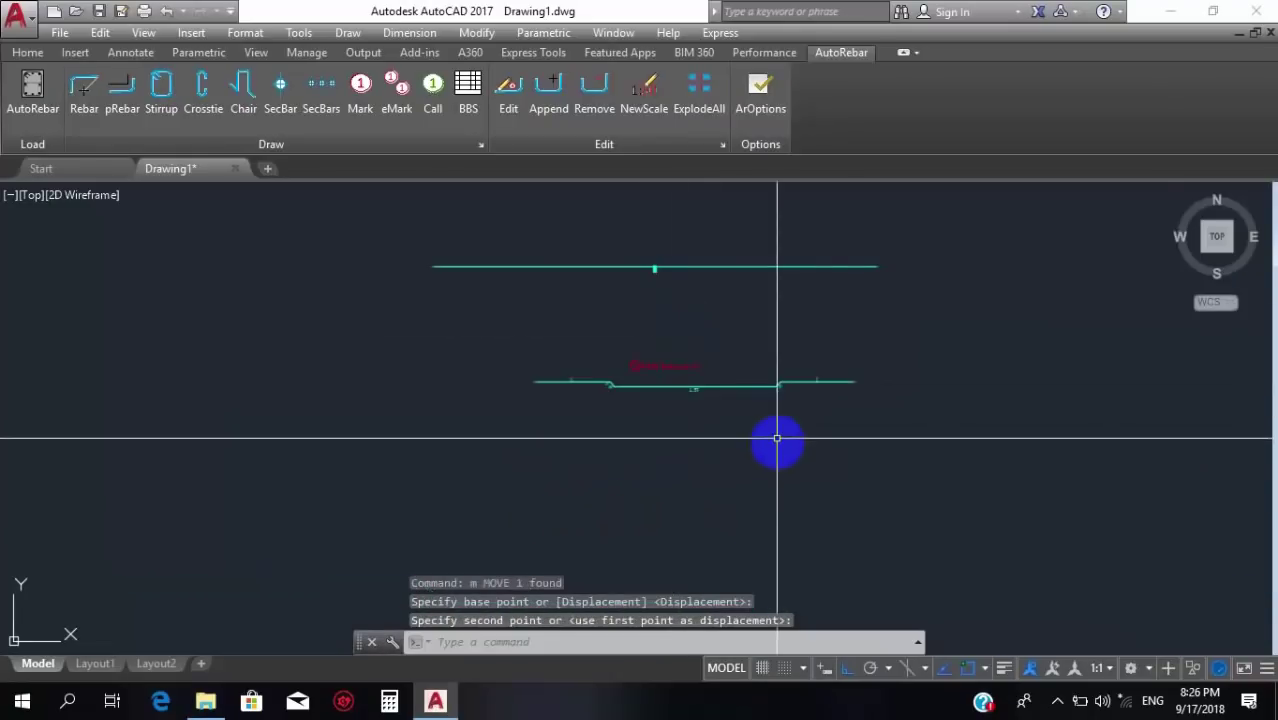
Stretch the right end of the bent rebar outward by 0.02.
{"action": "scroll", "coordinate": [777, 438], "scroll_direction": "up", "scroll_amount": 8}
{"action": "scroll", "coordinate": [408, 348], "scroll_direction": "down", "scroll_amount": 6}
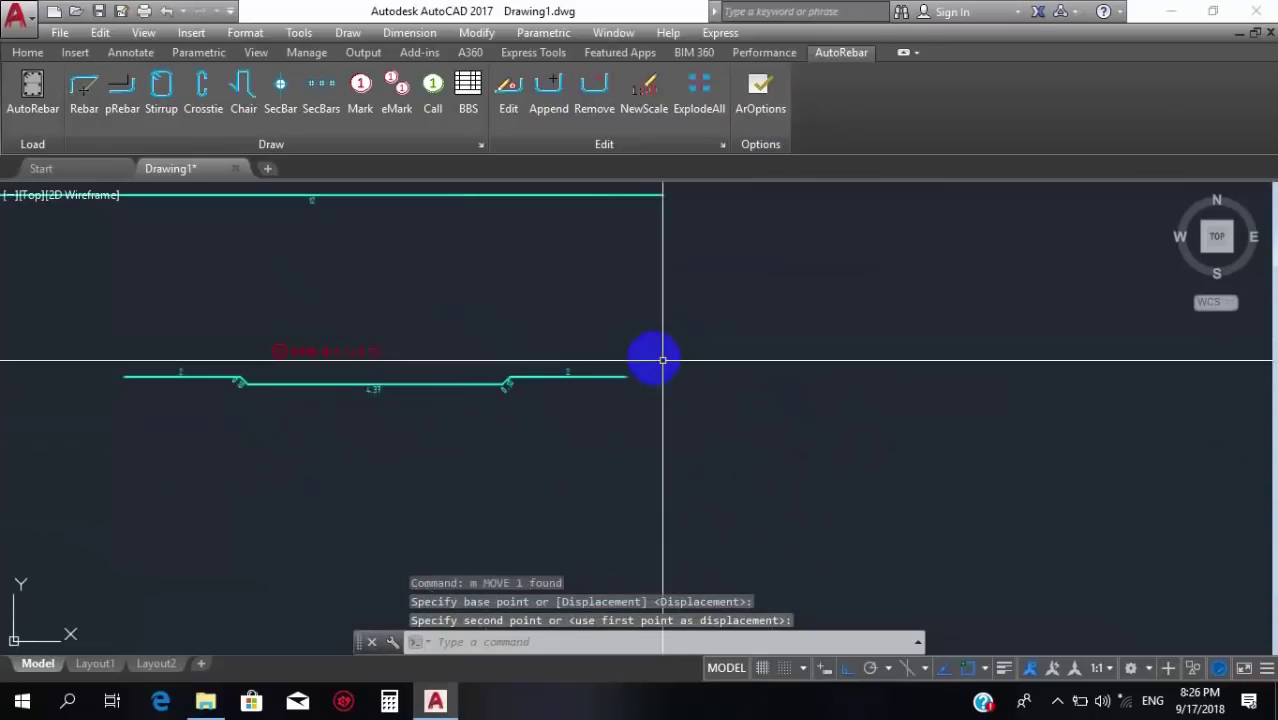
{"action": "left_click", "coordinate": [662, 360]}
{"action": "scroll", "coordinate": [662, 360], "scroll_direction": "up", "scroll_amount": 6}
{"action": "left_click", "coordinate": [613, 374]}
{"action": "left_click", "coordinate": [465, 479]}
{"action": "left_click", "coordinate": [523, 433]}
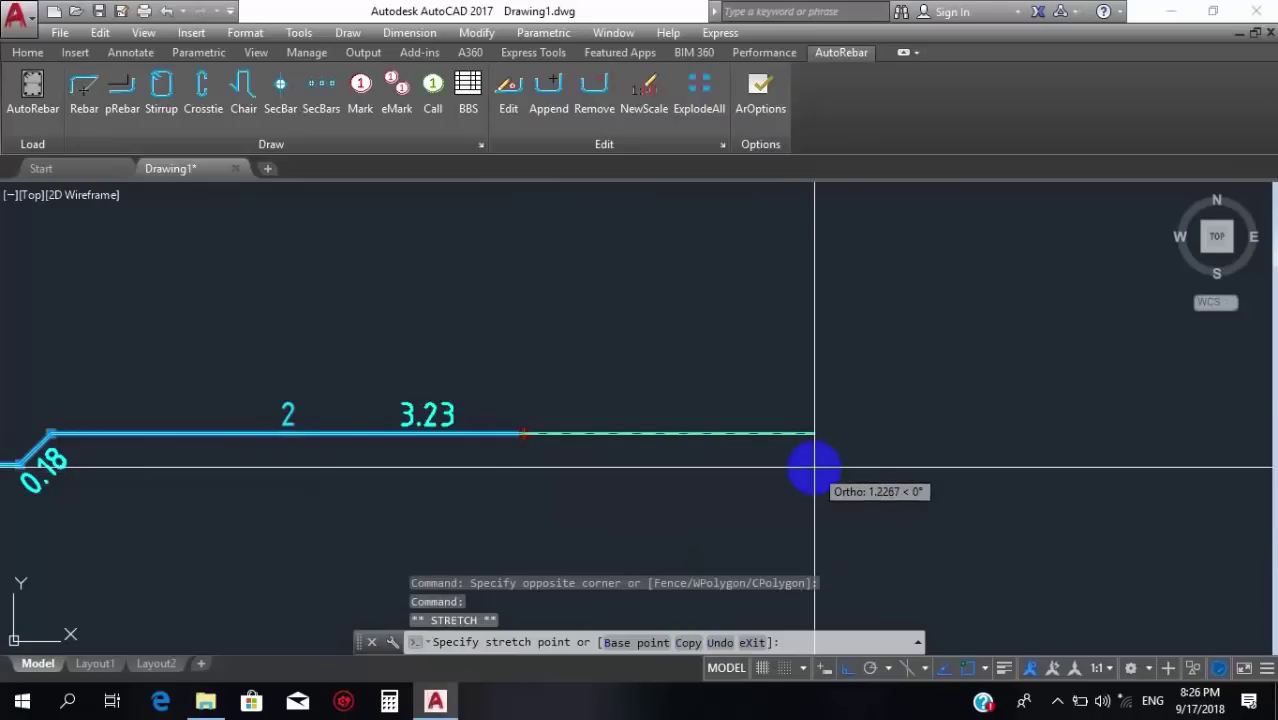
{"action": "type", "text": ".02"}
{"action": "key", "text": "Return"}
{"action": "key", "text": "Escape"}
Move the rebar mark slightly to the right, nearer the centre of the middle segment.
{"action": "scroll", "coordinate": [764, 442], "scroll_direction": "down", "scroll_amount": 4}
{"action": "scroll", "coordinate": [478, 400], "scroll_direction": "up", "scroll_amount": 2}
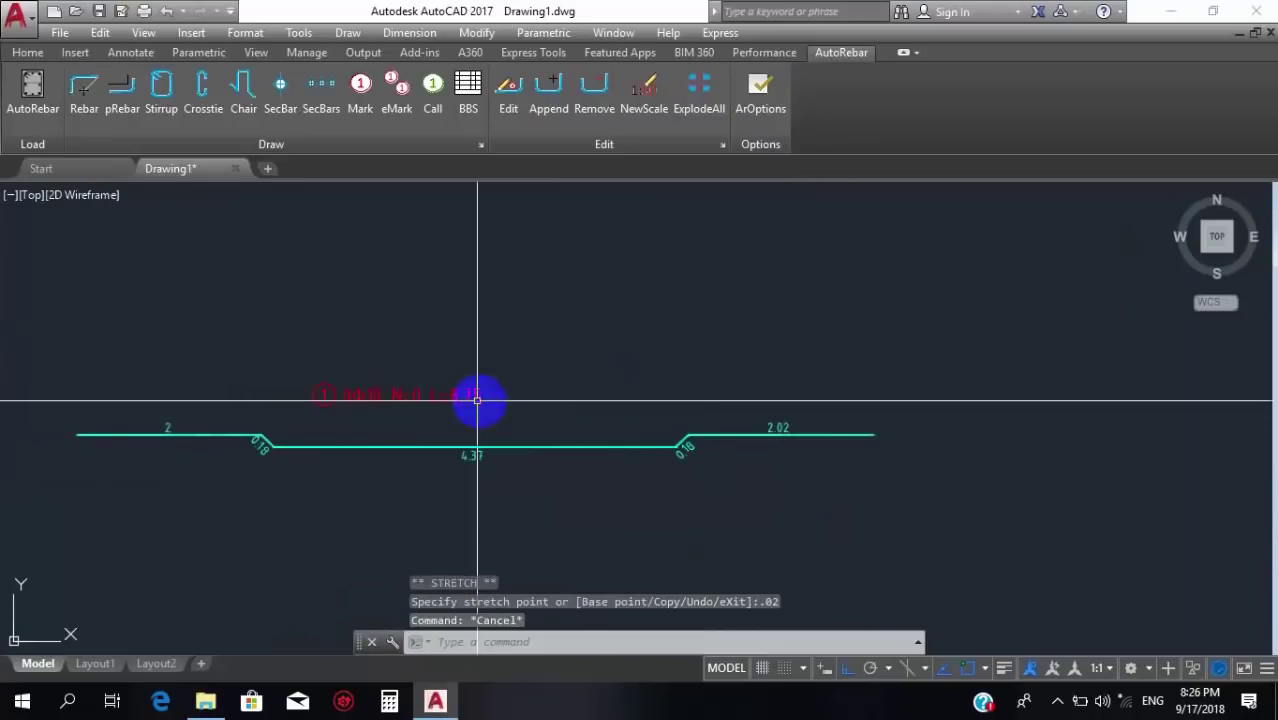
{"action": "left_click", "coordinate": [428, 399]}
{"action": "scroll", "coordinate": [414, 320], "scroll_direction": "up", "scroll_amount": 4}
{"action": "type", "text": "m"}
{"action": "key", "text": "Return"}
{"action": "left_click", "coordinate": [422, 322]}
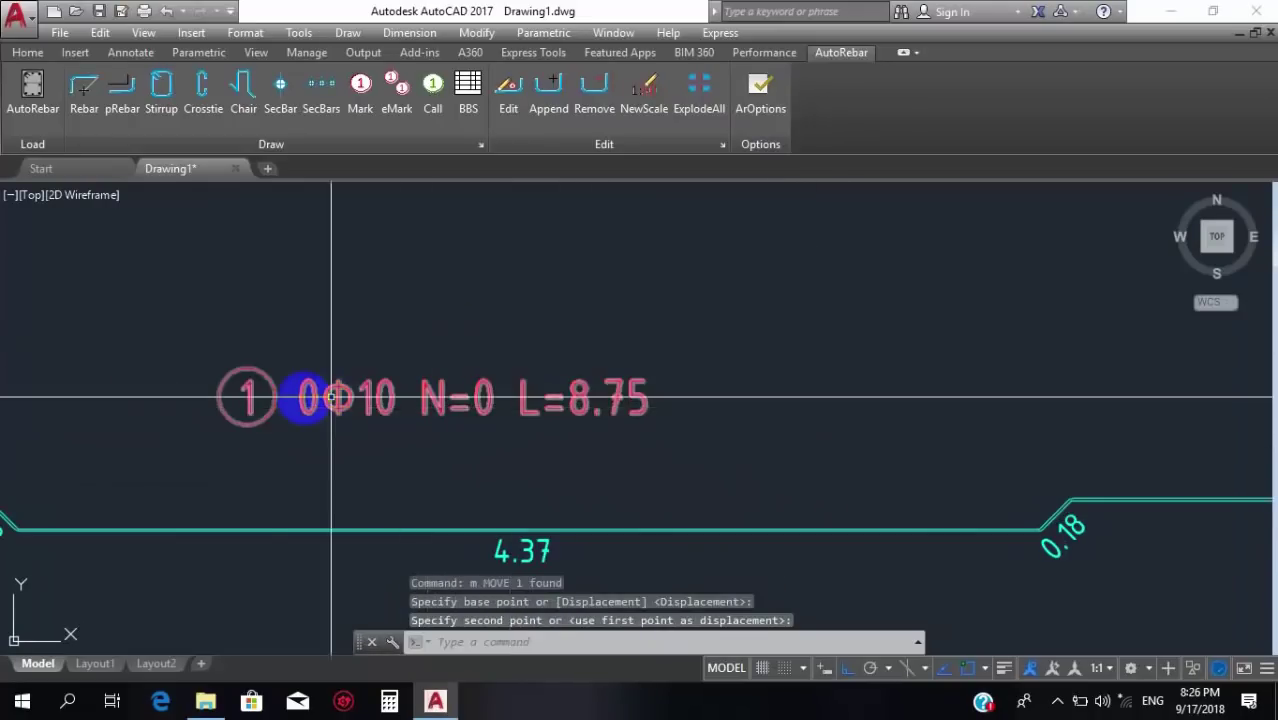
{"action": "left_click", "coordinate": [336, 399]}
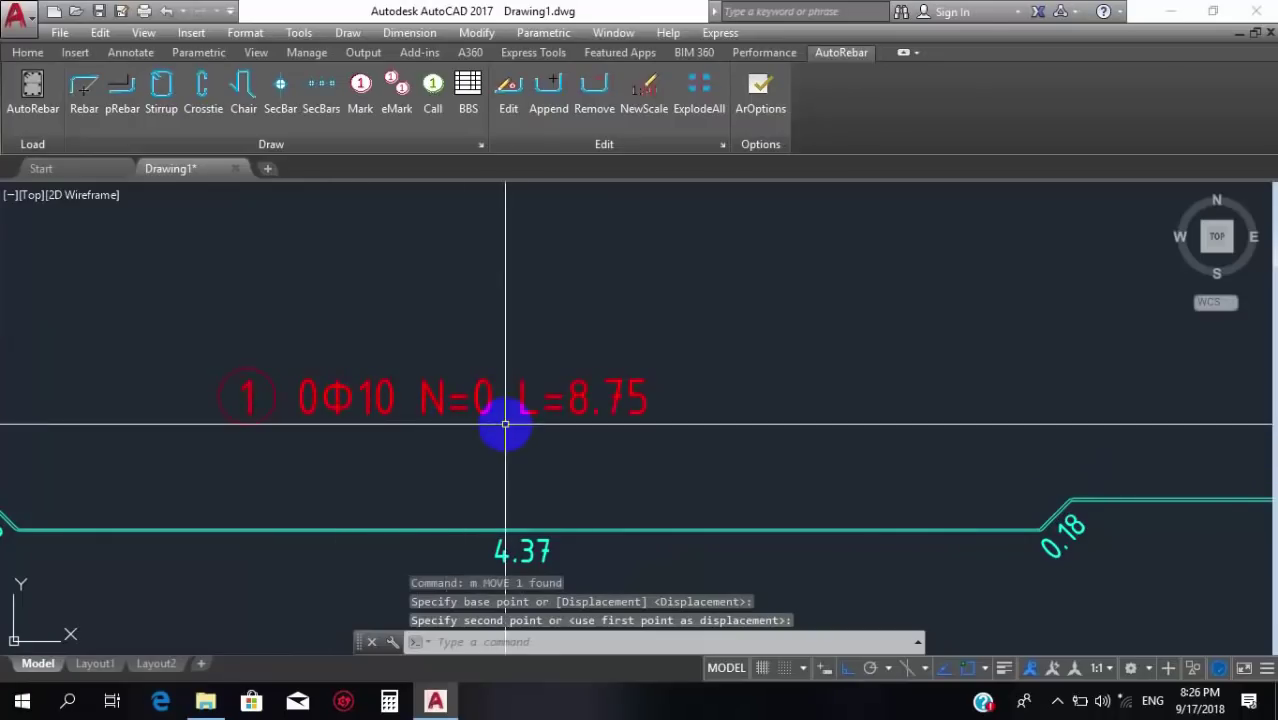
Draw a vertical linear dimension 5 units long crossing the right half of the rebar's middle segment.
{"action": "scroll", "coordinate": [679, 366], "scroll_direction": "down", "scroll_amount": 3}
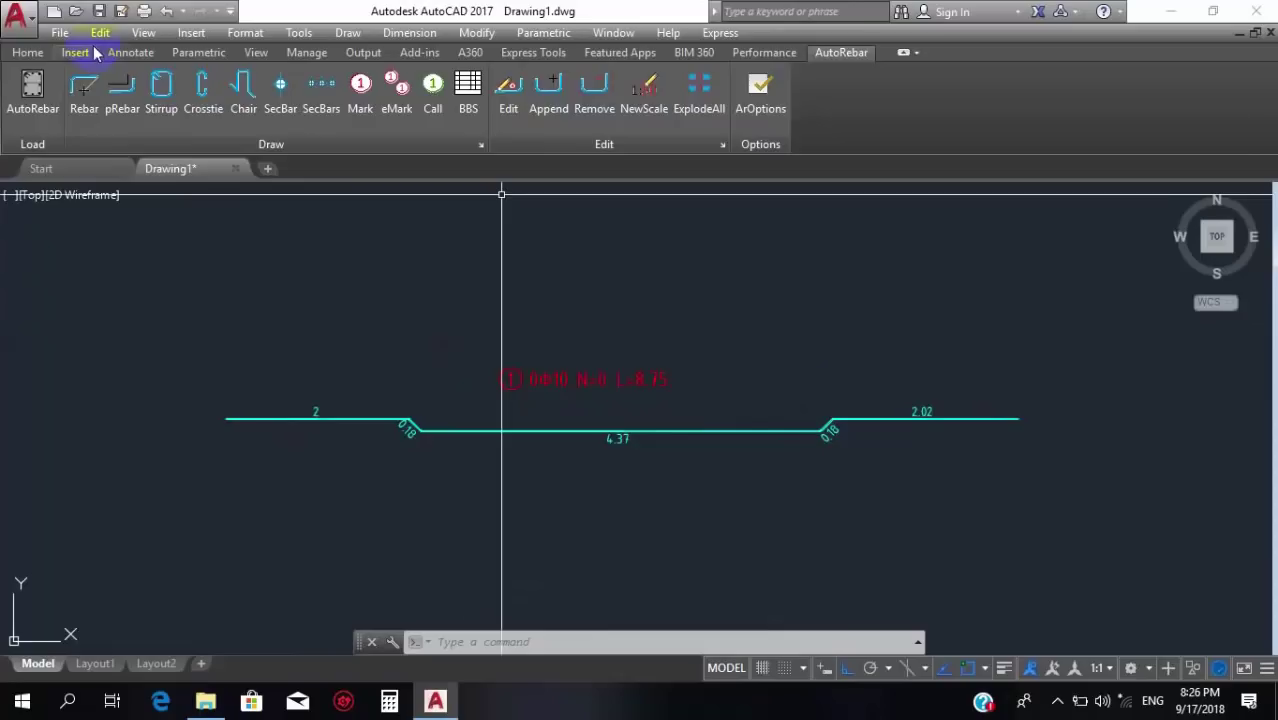
{"action": "left_click", "coordinate": [27, 52]}
{"action": "left_click", "coordinate": [452, 86]}
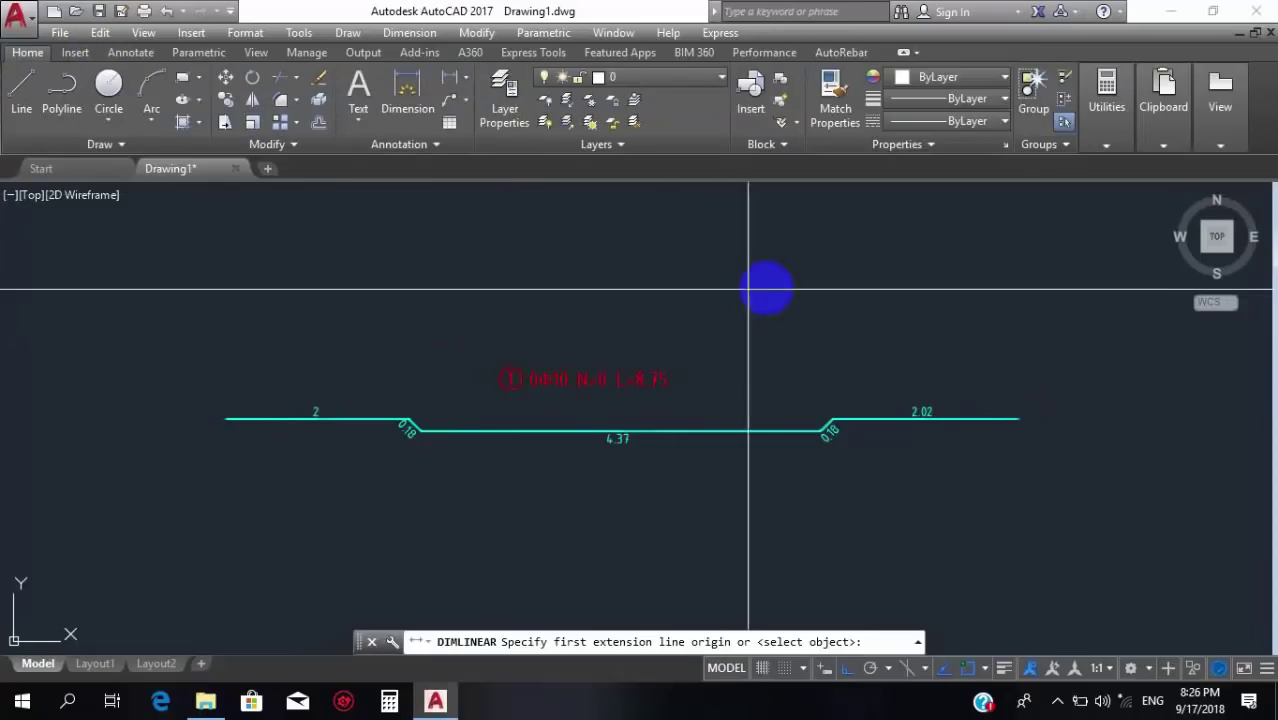
{"action": "left_click", "coordinate": [756, 280]}
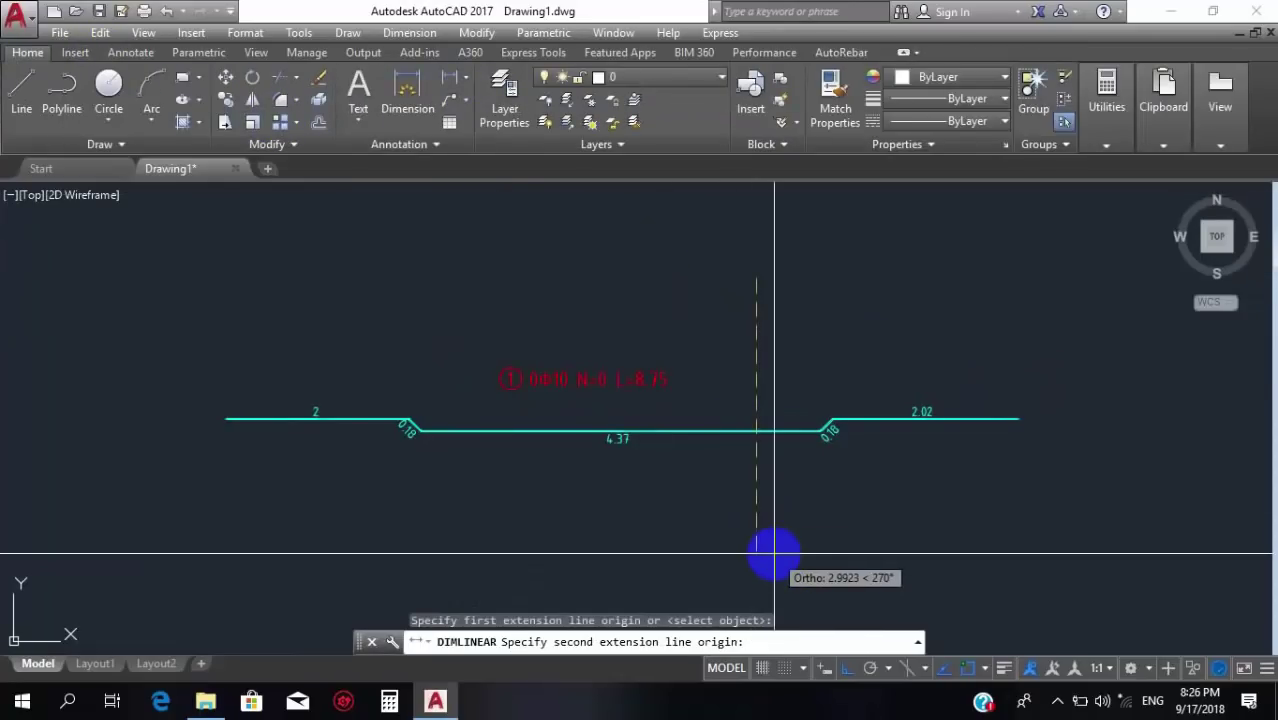
{"action": "type", "text": "5"}
{"action": "key", "text": "Return"}
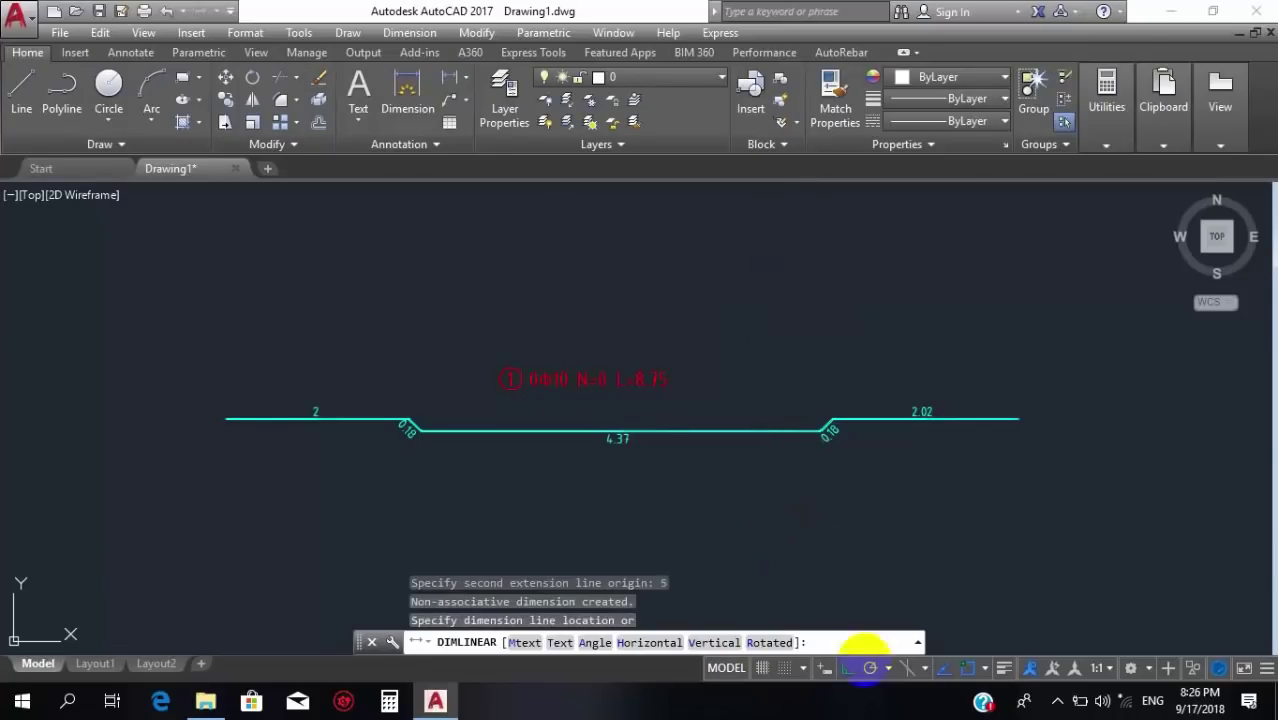
{"action": "left_click", "coordinate": [764, 470]}
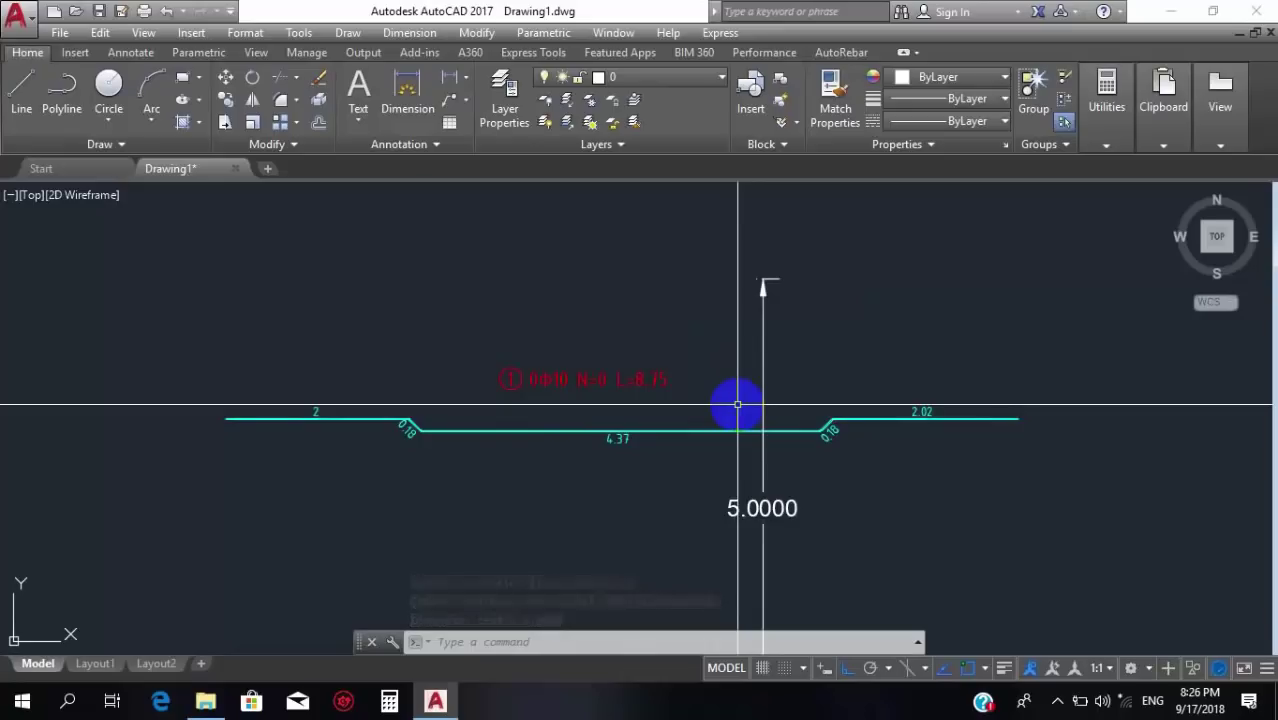
Move the rebar mark down until it sits just above the middle segment.
{"action": "left_click", "coordinate": [516, 364]}
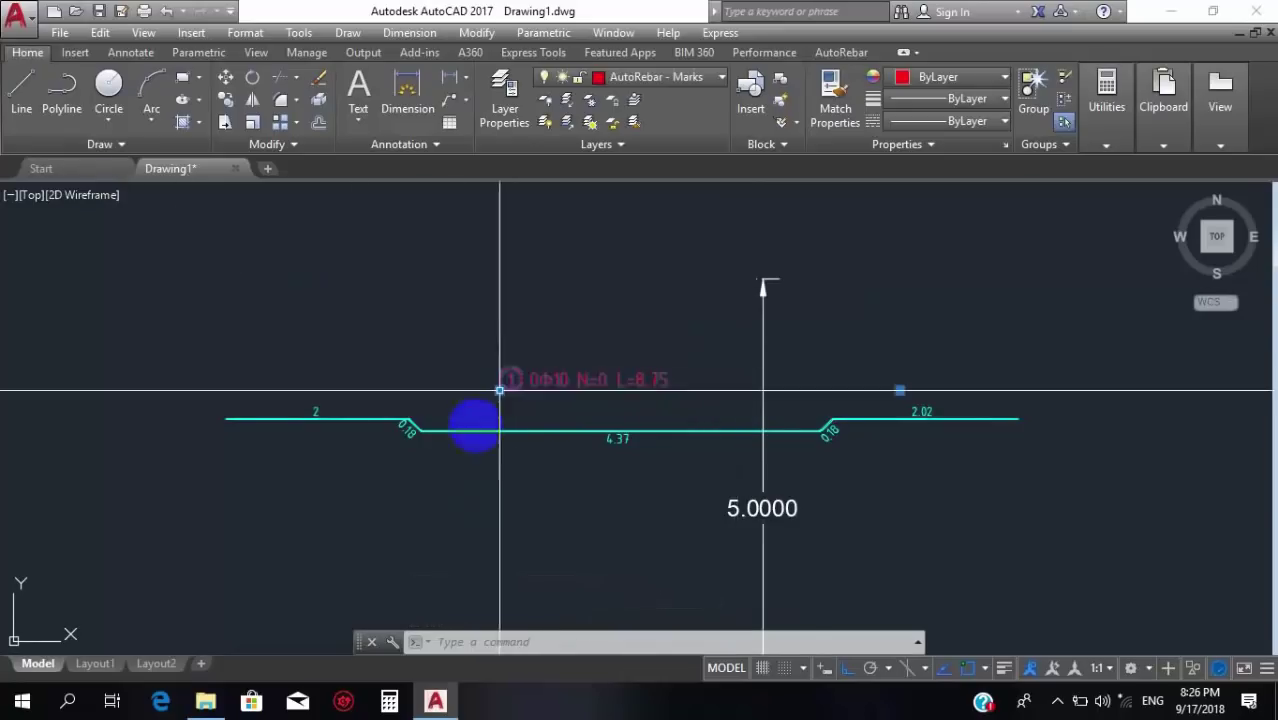
{"action": "left_click", "coordinate": [486, 508]}
{"action": "type", "text": "m"}
{"action": "key", "text": "Return"}
{"action": "left_click", "coordinate": [556, 476]}
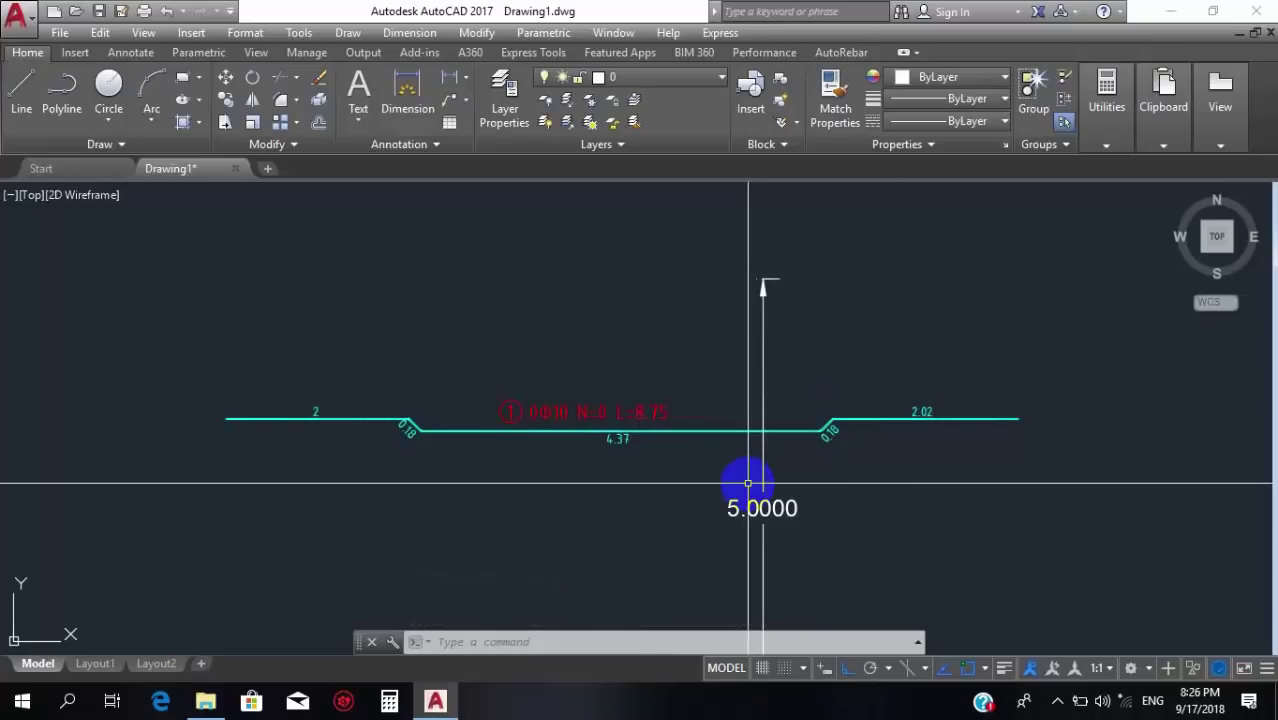
{"action": "left_click", "coordinate": [748, 484]}
Edit the rebar mark with the AutoRebar Edit command and set its quantity n to 1.
{"action": "left_click", "coordinate": [591, 412]}
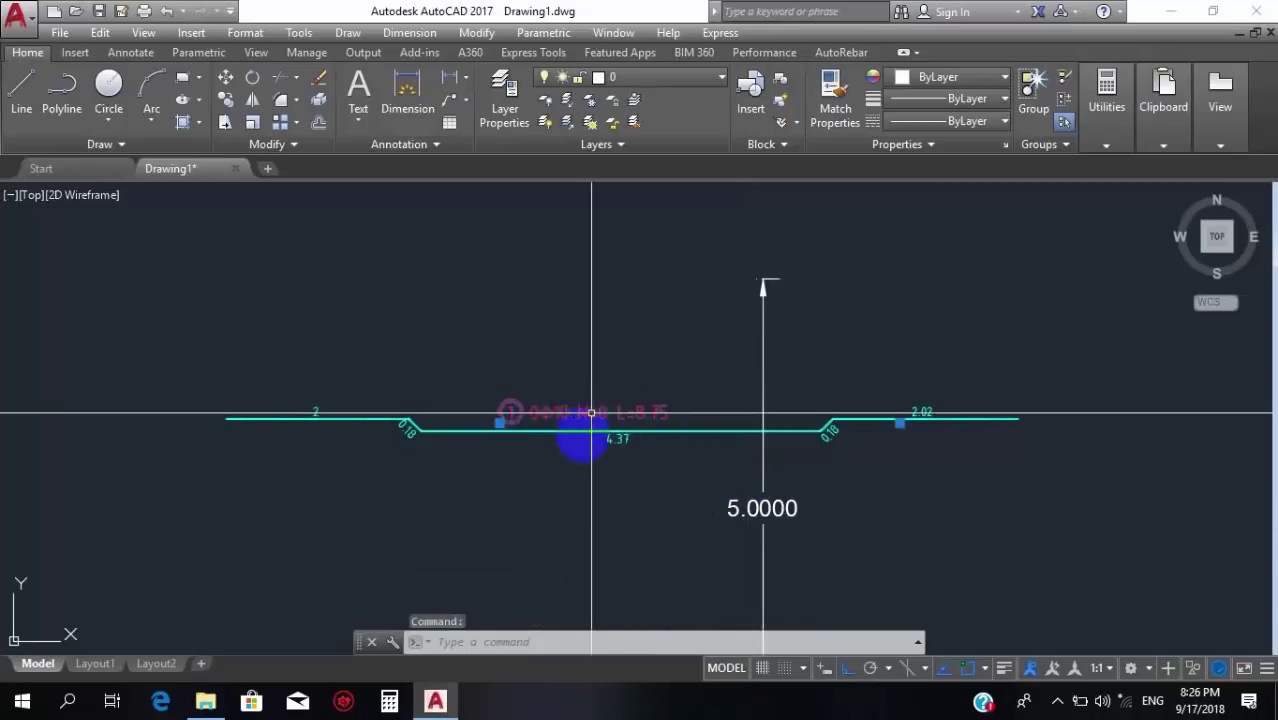
{"action": "left_click", "coordinate": [841, 52]}
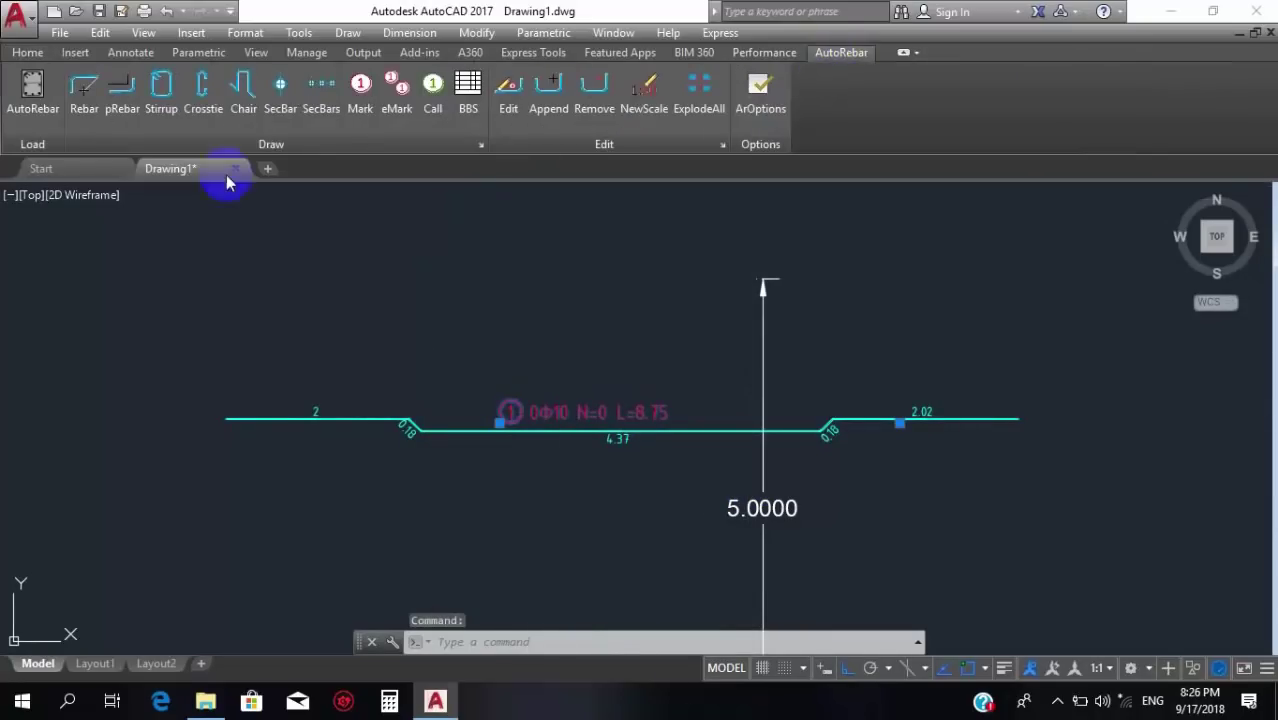
{"action": "left_click", "coordinate": [511, 108]}
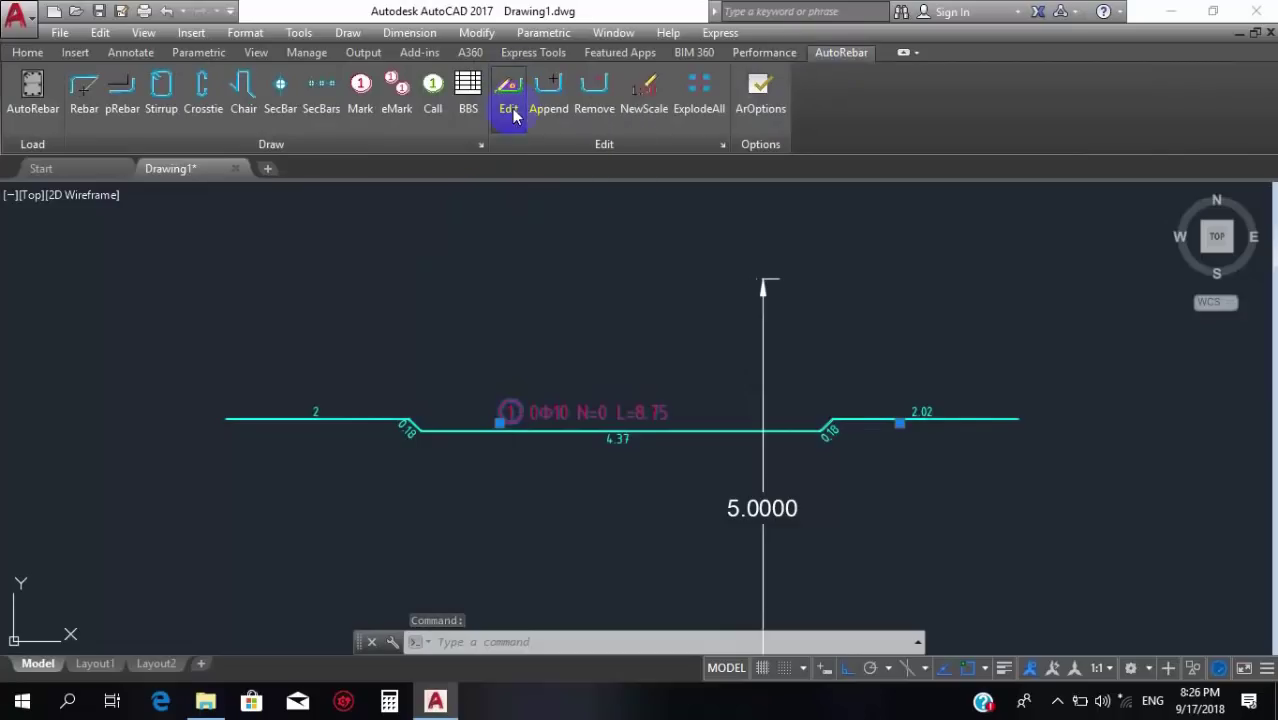
{"action": "left_click_drag", "start_coordinate": [175, 38], "coordinate": [490, 84]}
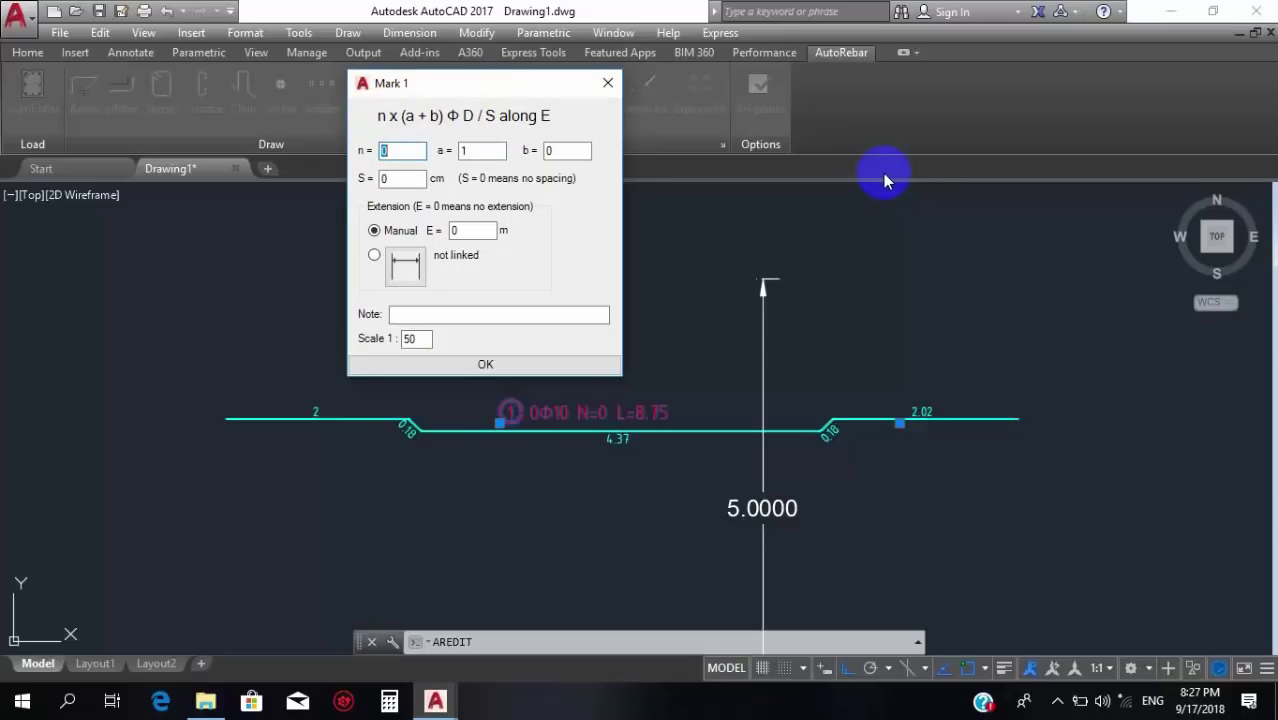
{"action": "key", "text": "Return"}
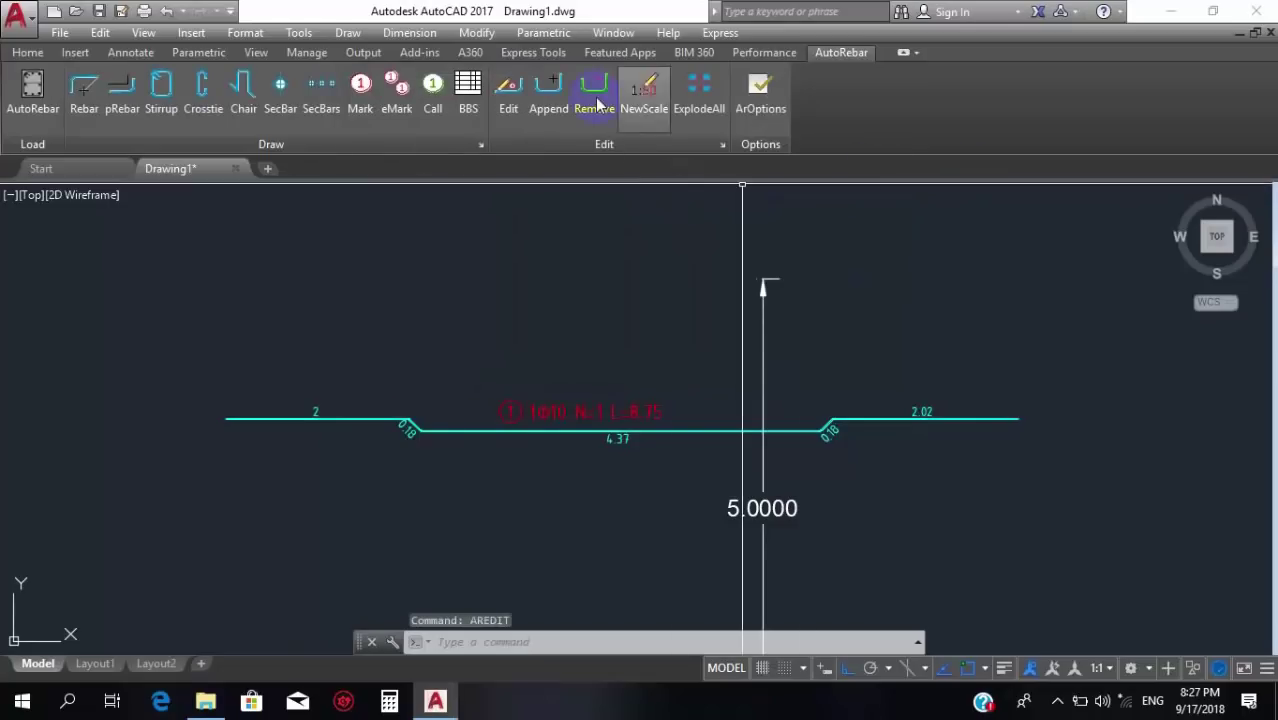
Edit the rebar mark again, setting spacing S to 40 cm and linking its extension to the vertical dimension, and check the updated label.
{"action": "left_click", "coordinate": [522, 92]}
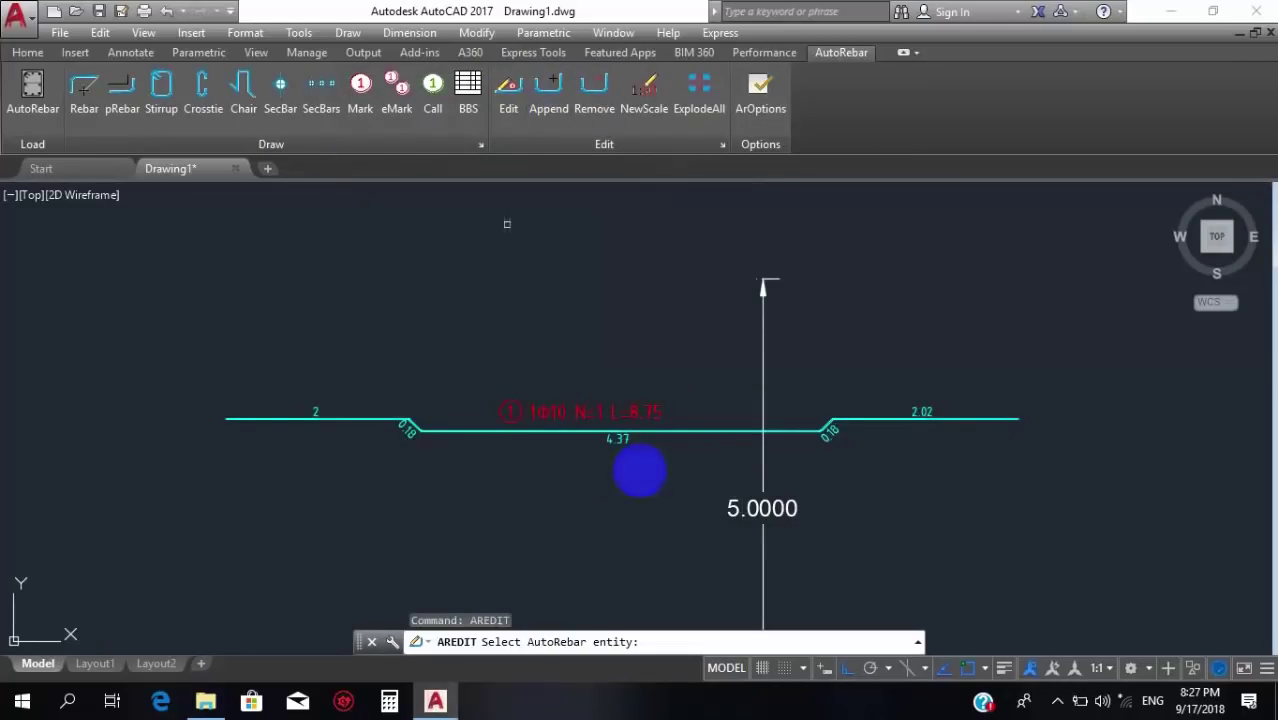
{"action": "left_click", "coordinate": [608, 412]}
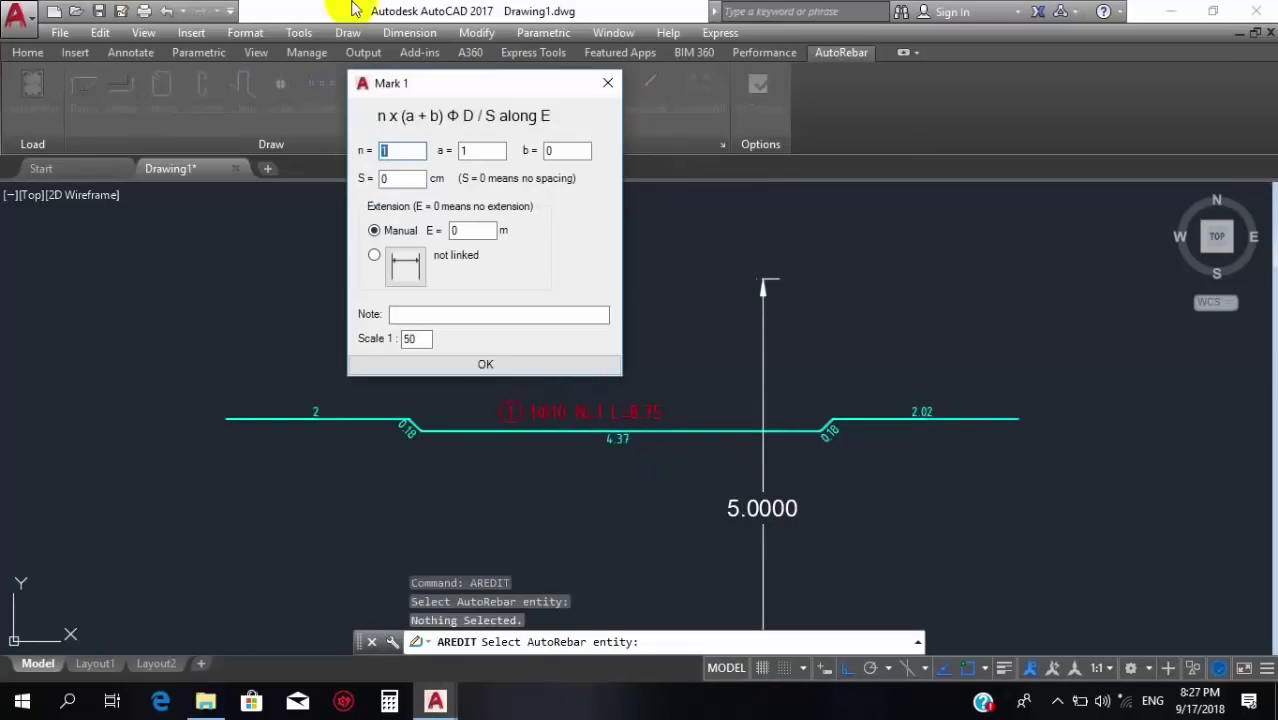
{"action": "double_click", "coordinate": [470, 150]}
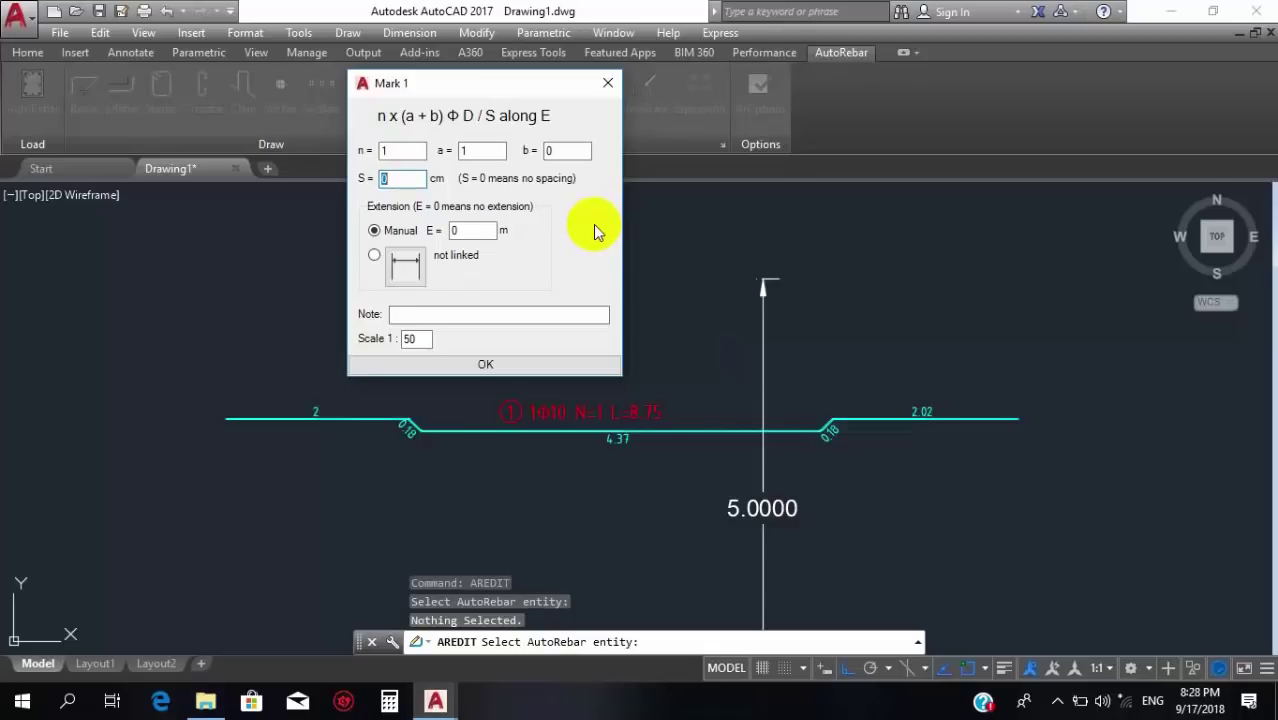
{"action": "left_click", "coordinate": [273, 497]}
{"action": "left_click", "coordinate": [790, 320]}
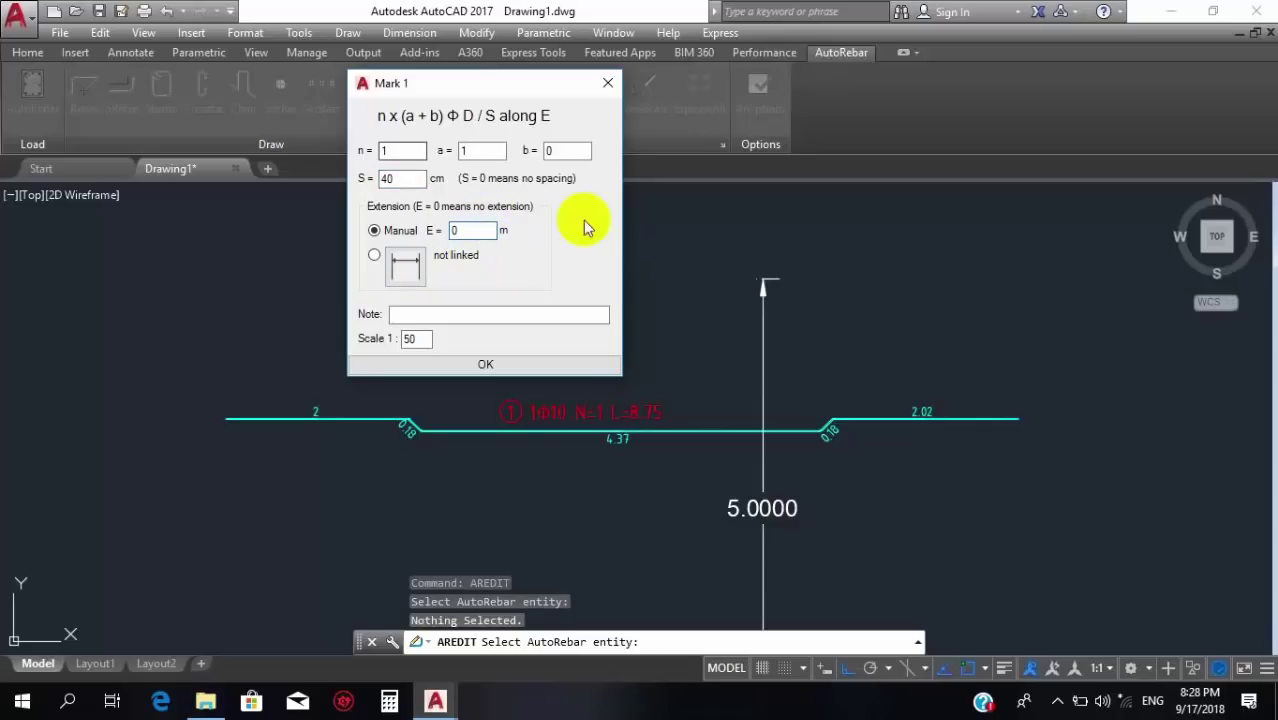
{"action": "left_click", "coordinate": [406, 272]}
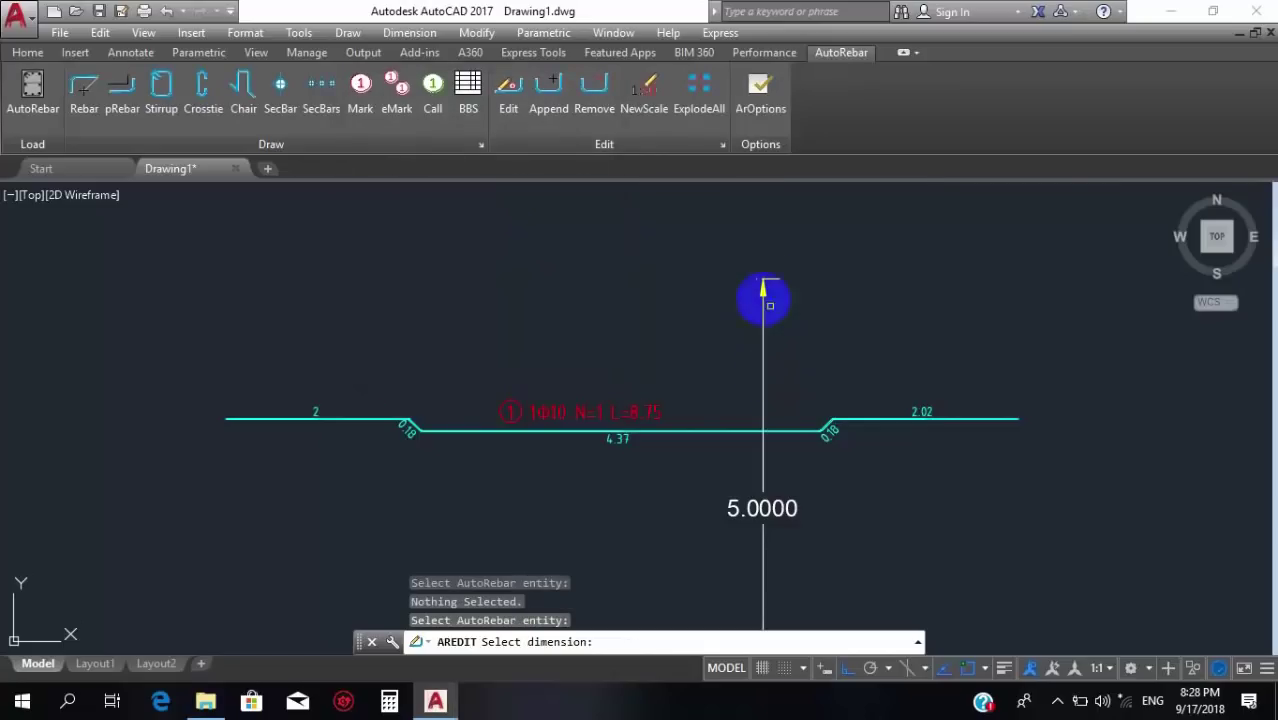
{"action": "left_click", "coordinate": [761, 295]}
{"action": "left_click", "coordinate": [410, 366]}
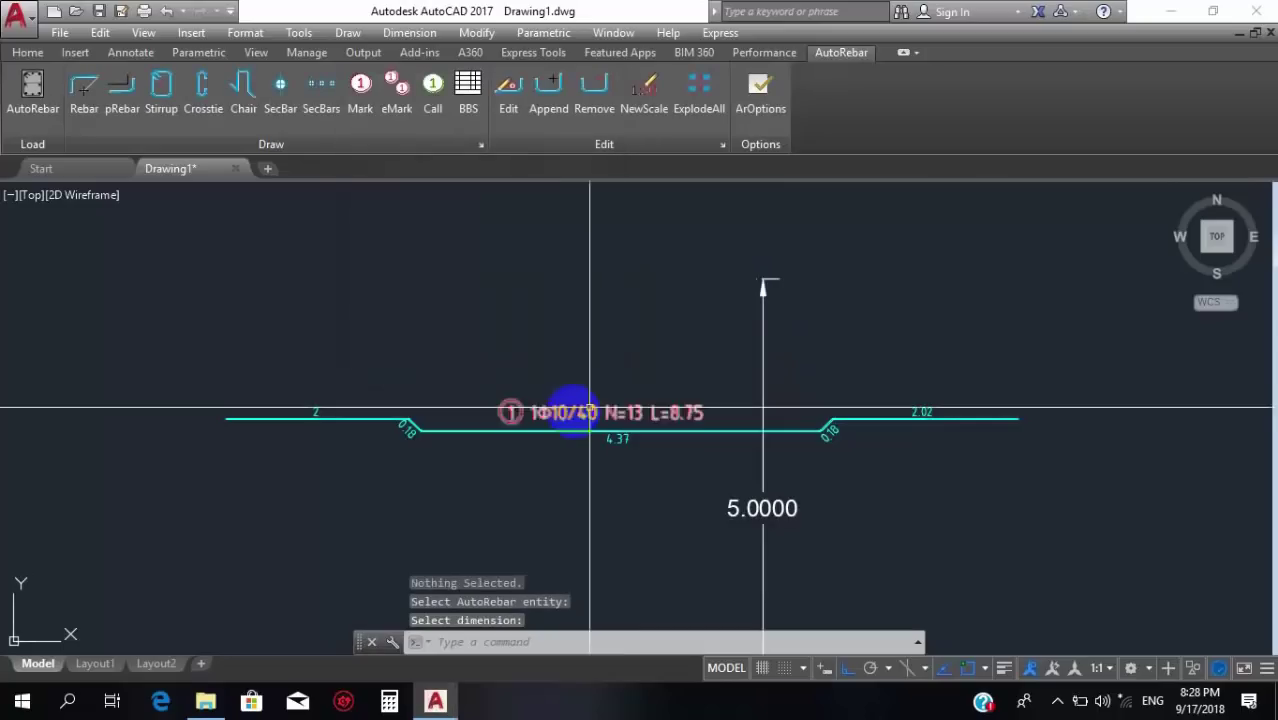
{"action": "scroll", "coordinate": [500, 337], "scroll_direction": "up", "scroll_amount": 5}
{"action": "scroll", "coordinate": [527, 399], "scroll_direction": "down", "scroll_amount": 5}
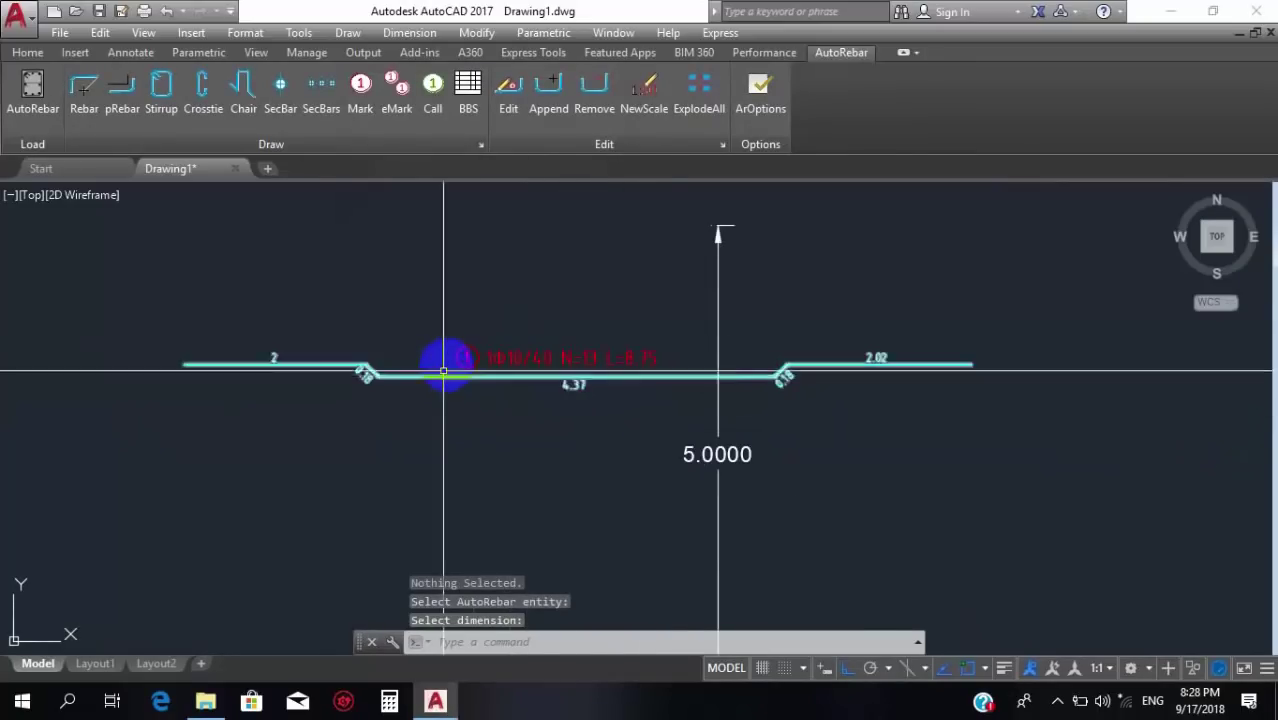
{"action": "scroll", "coordinate": [527, 363], "scroll_direction": "up", "scroll_amount": 2}
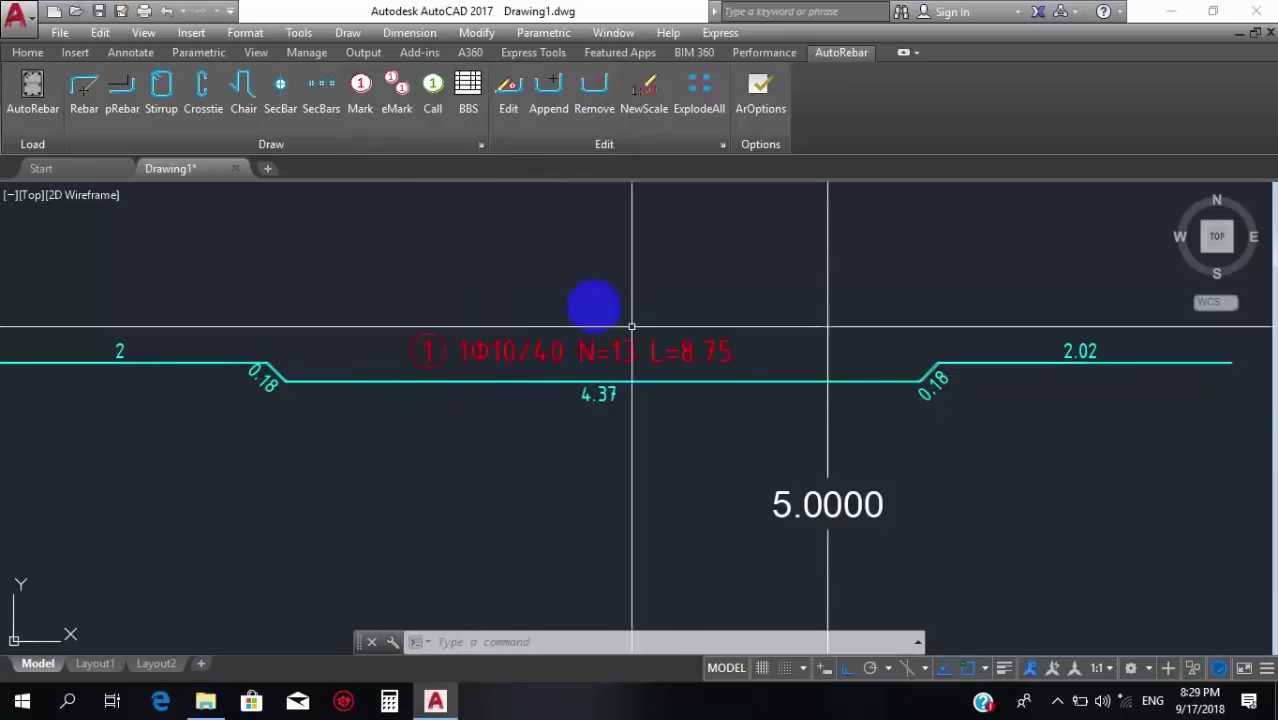
{"action": "scroll", "coordinate": [522, 300], "scroll_direction": "down", "scroll_amount": 3}
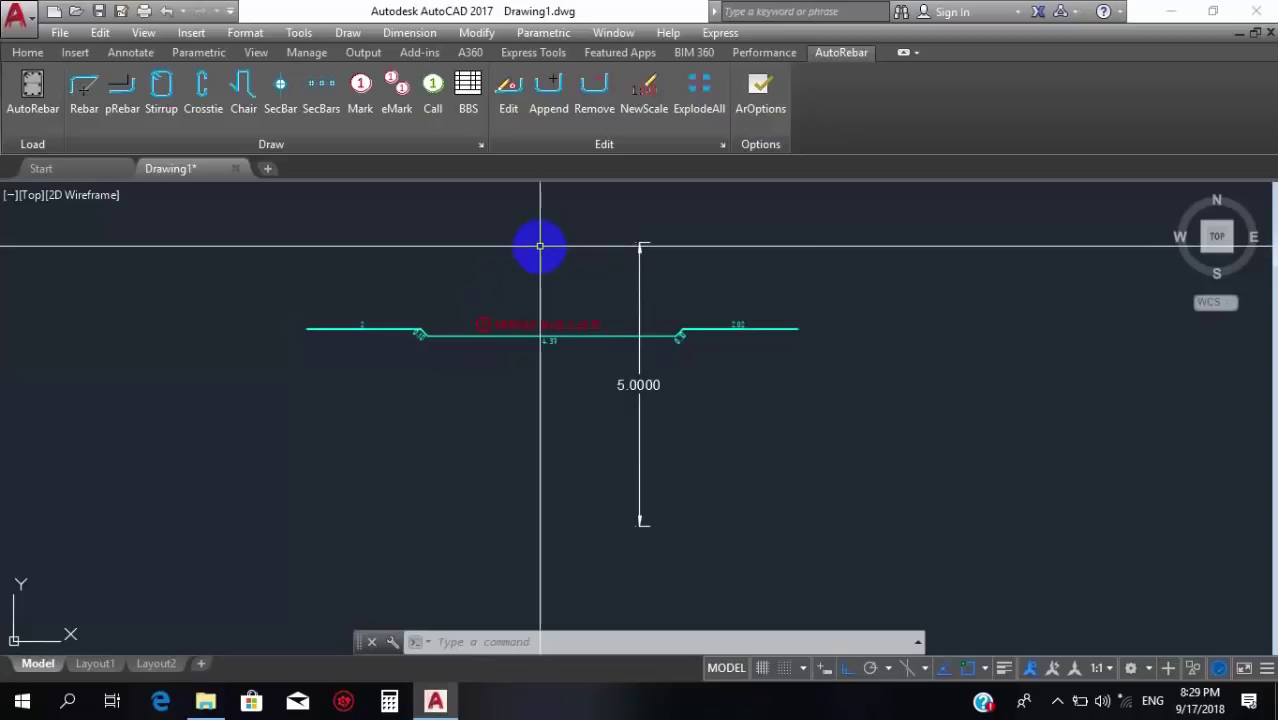
{"action": "scroll", "coordinate": [550, 322], "scroll_direction": "up", "scroll_amount": 3}
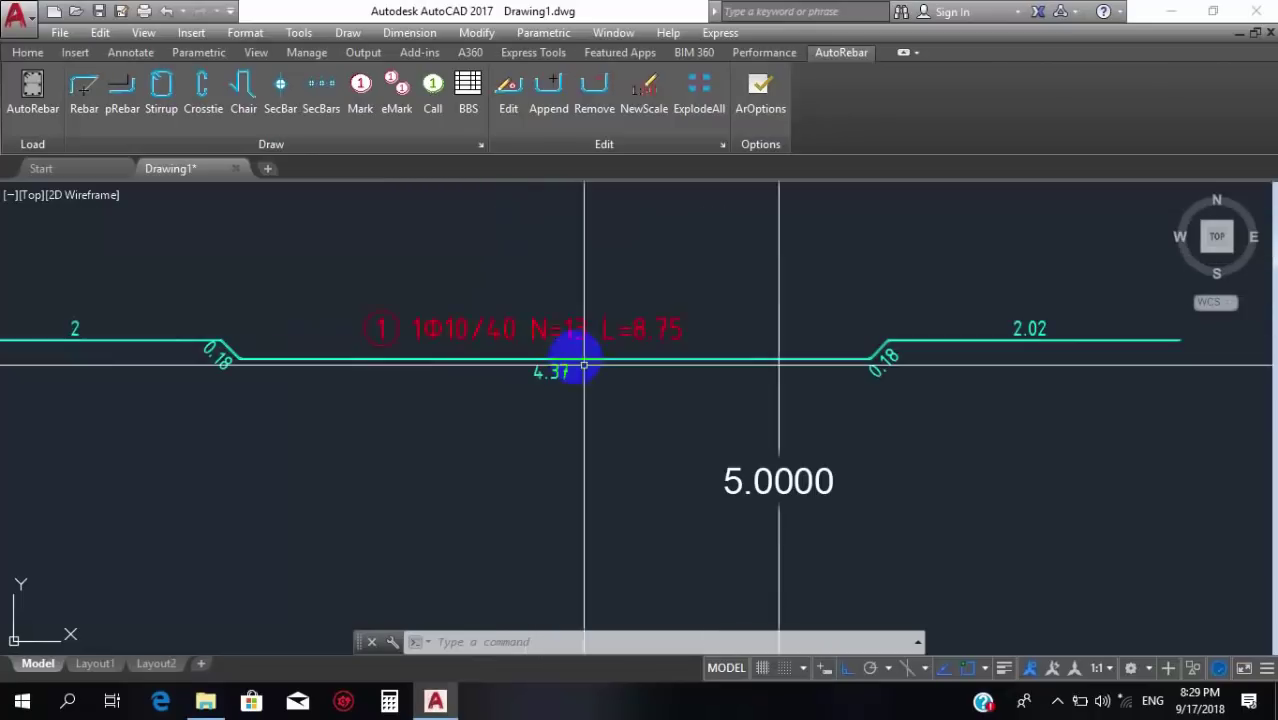
Examine the updated rebar mark above the bent rebar together with its linked vertical dimension.
{"action": "scroll", "coordinate": [576, 364], "scroll_direction": "down", "scroll_amount": 4}
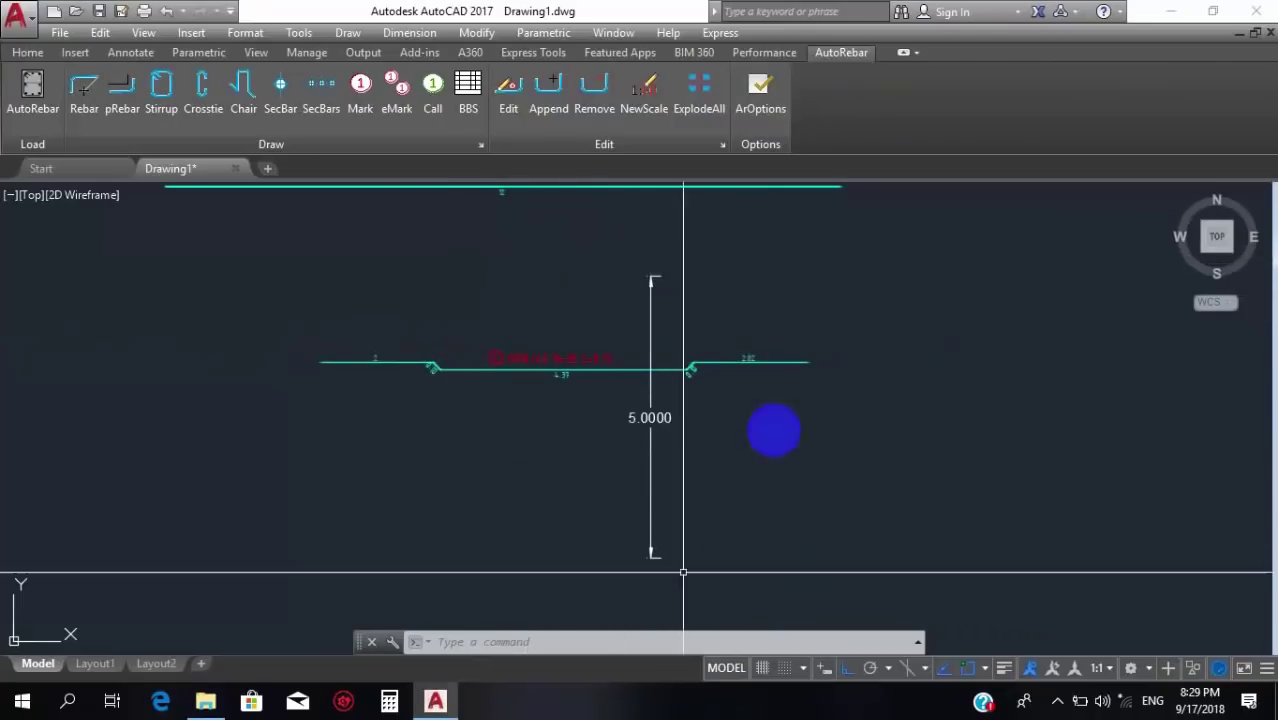
{"action": "scroll", "coordinate": [565, 391], "scroll_direction": "up", "scroll_amount": 6}
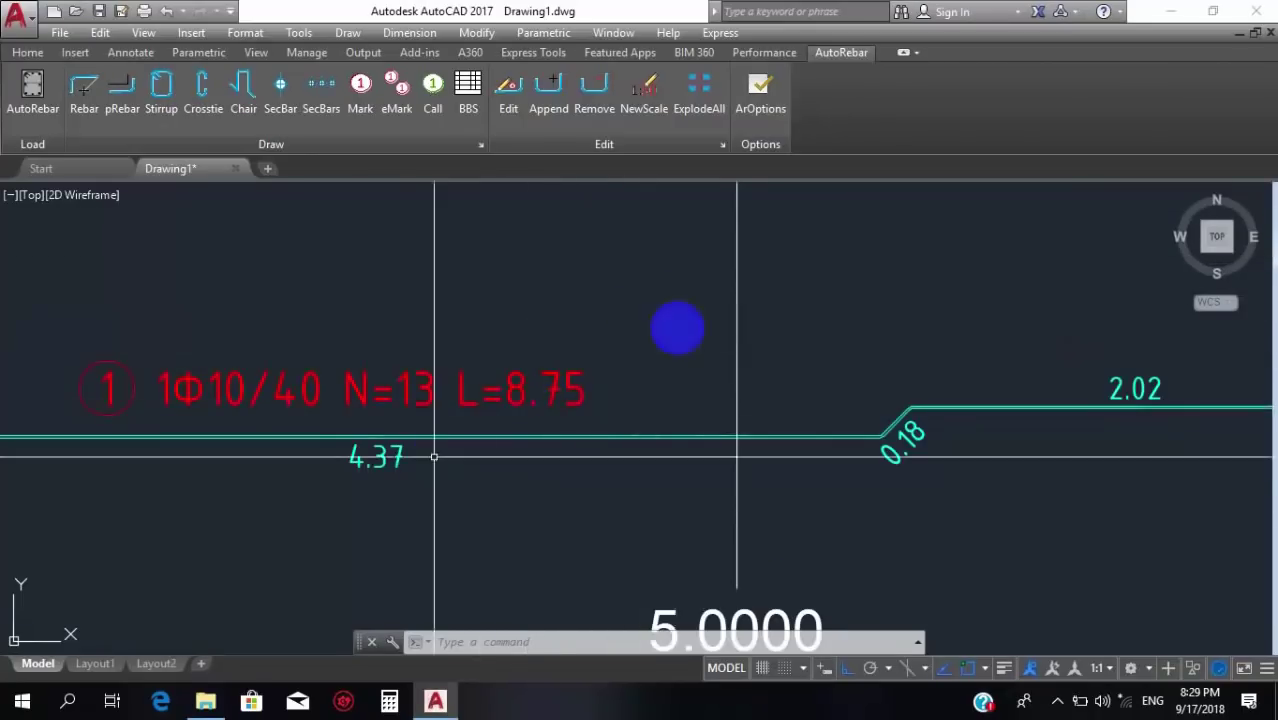
{"action": "scroll", "coordinate": [543, 410], "scroll_direction": "down", "scroll_amount": 4}
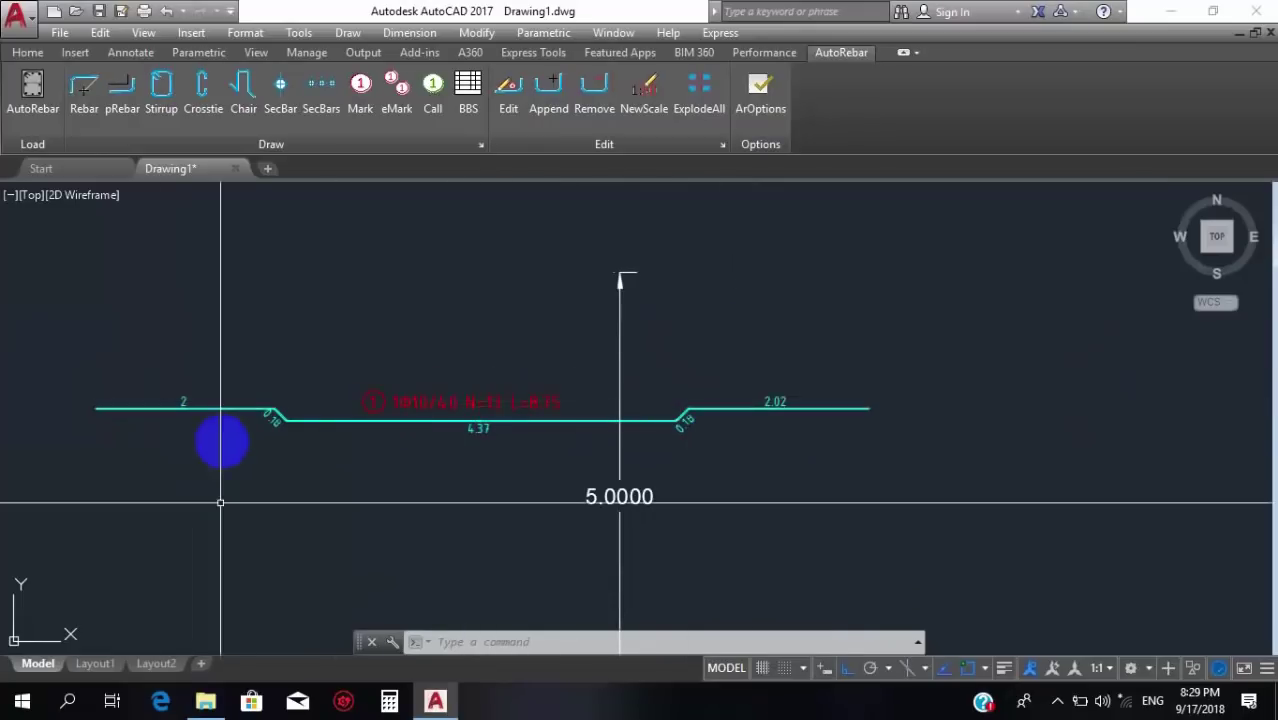
{"action": "scroll", "coordinate": [445, 405], "scroll_direction": "up", "scroll_amount": 2}
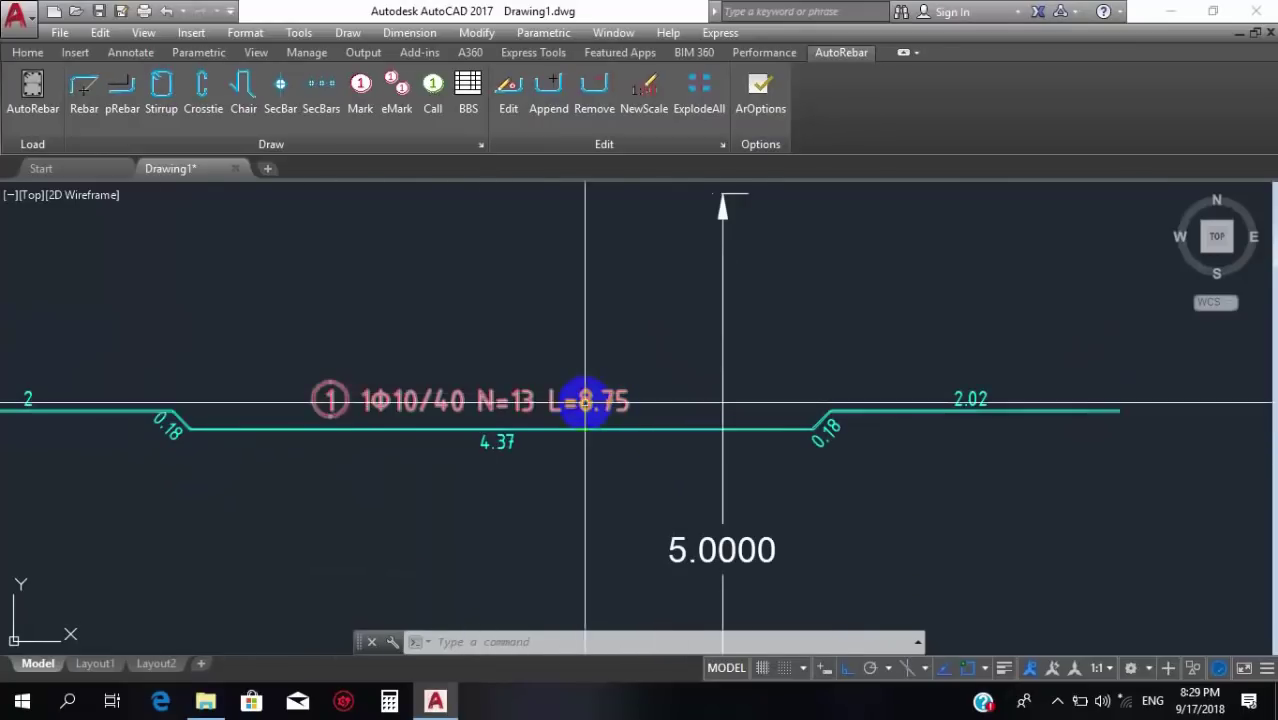
{"action": "scroll", "coordinate": [585, 402], "scroll_direction": "down", "scroll_amount": 2}
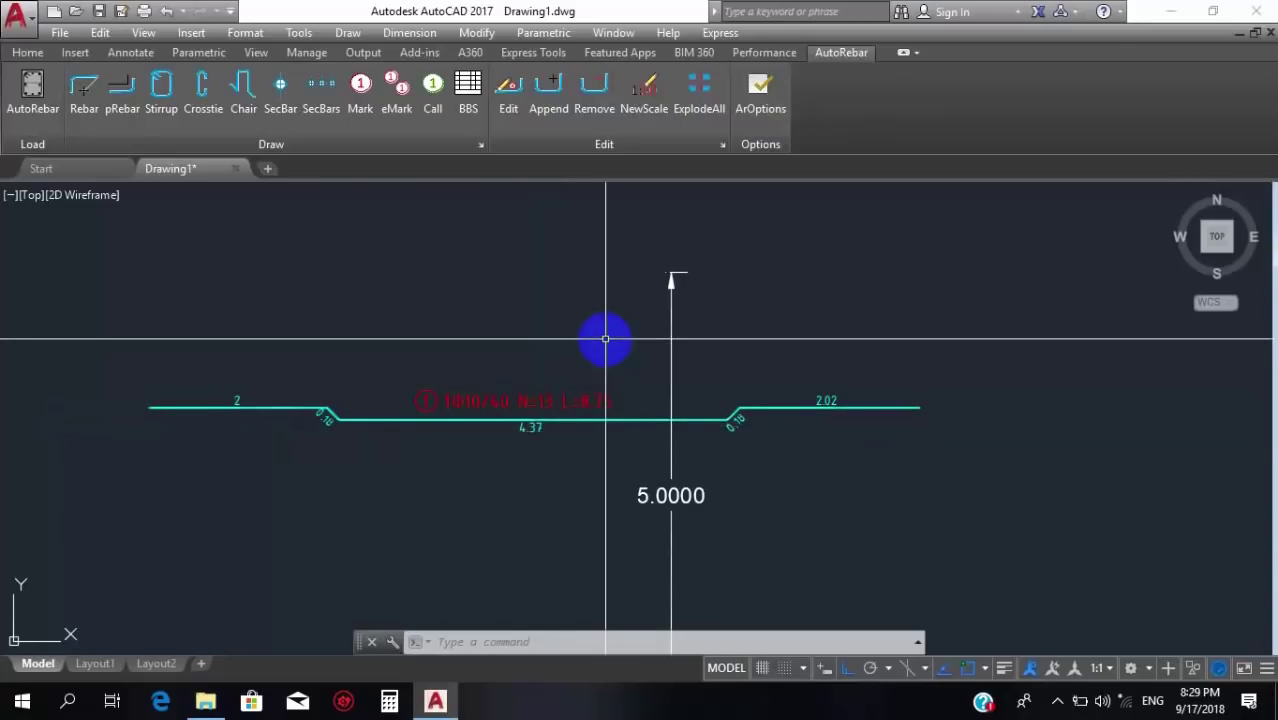
{"action": "scroll", "coordinate": [656, 388], "scroll_direction": "down", "scroll_amount": 3}
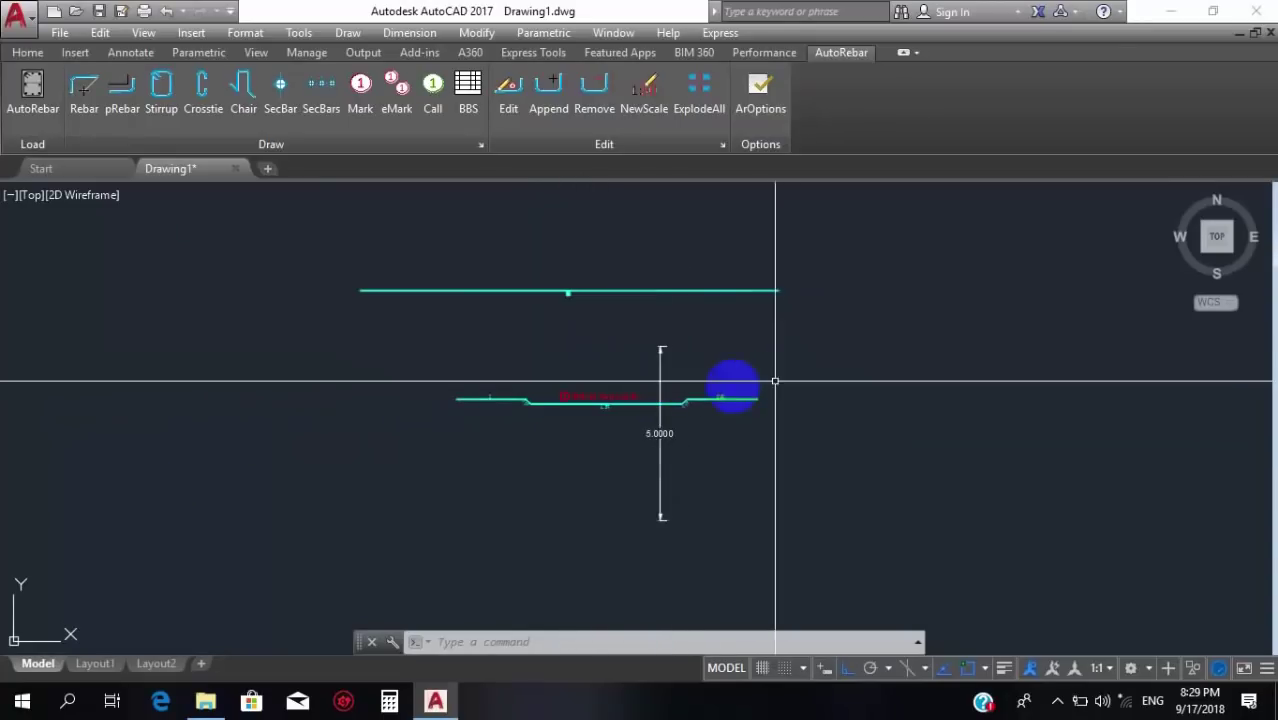
{"action": "scroll", "coordinate": [720, 400], "scroll_direction": "up", "scroll_amount": 5}
{"action": "scroll", "coordinate": [685, 428], "scroll_direction": "down", "scroll_amount": 4}
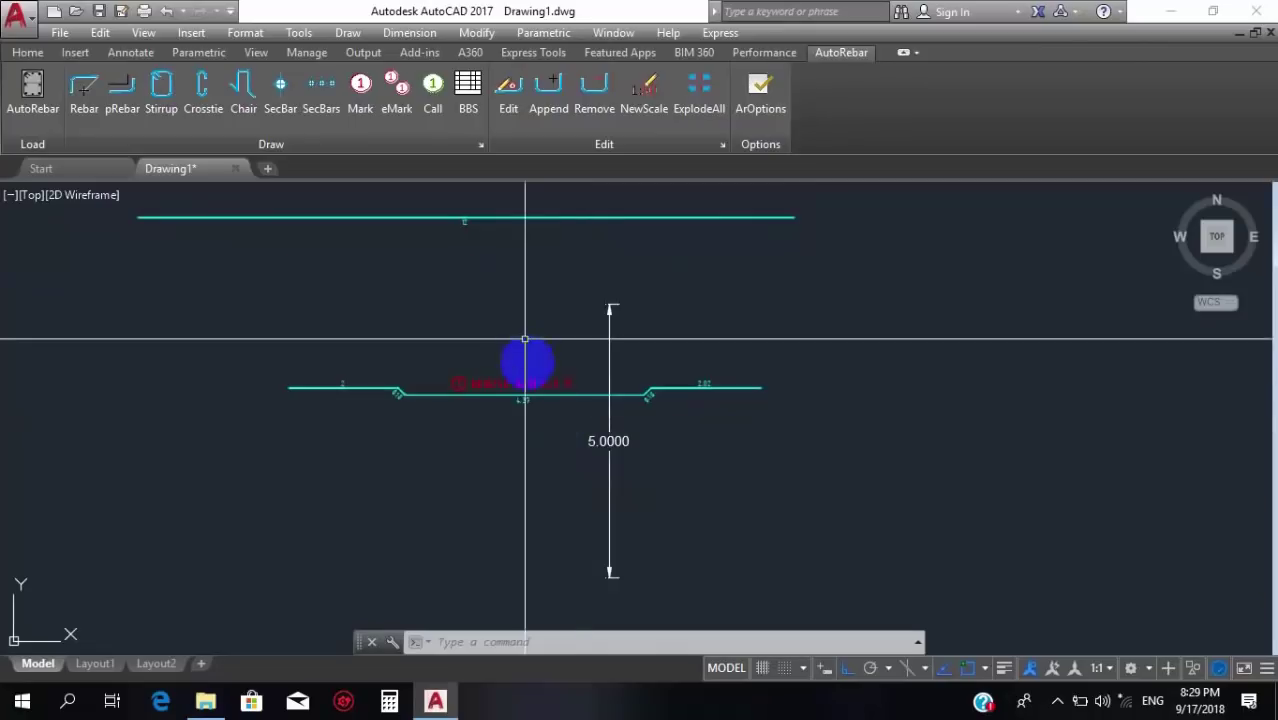
{"action": "scroll", "coordinate": [525, 340], "scroll_direction": "up", "scroll_amount": 4}
{"action": "scroll", "coordinate": [571, 297], "scroll_direction": "down", "scroll_amount": 8}
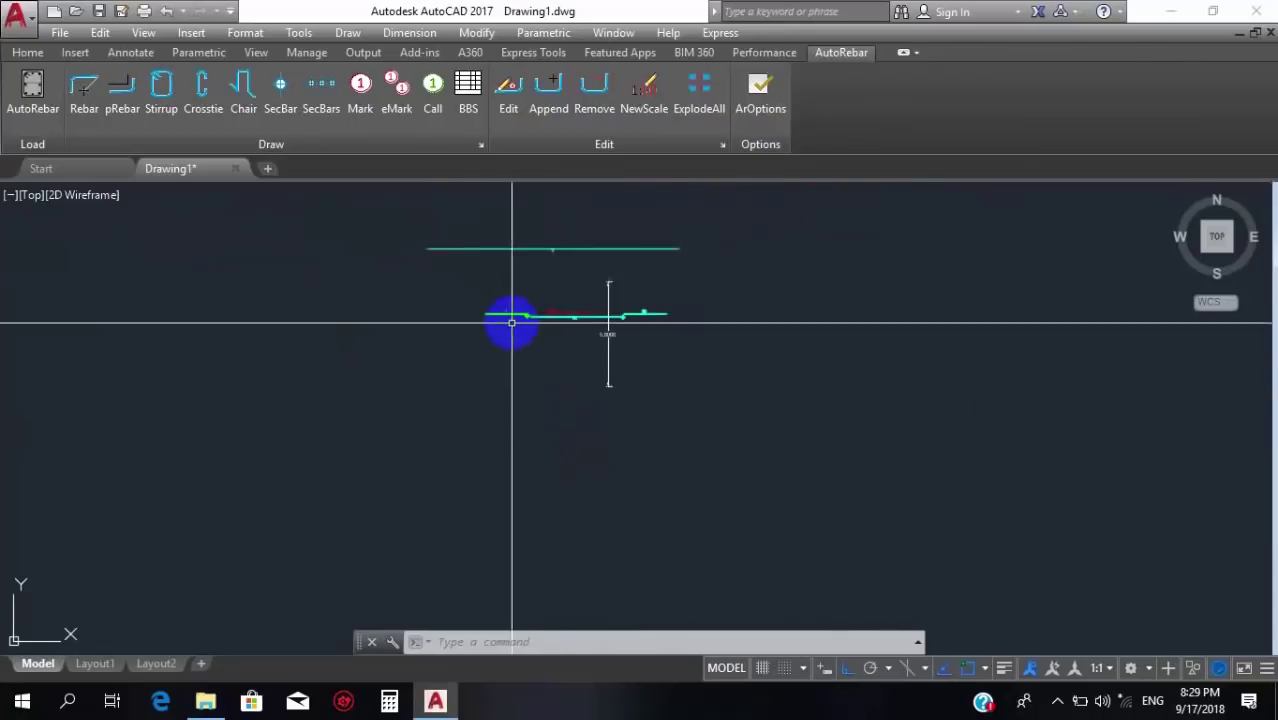
{"action": "scroll", "coordinate": [511, 323], "scroll_direction": "up", "scroll_amount": 4}
{"action": "left_click", "coordinate": [526, 295]}
{"action": "left_click", "coordinate": [388, 365]}
{"action": "key", "text": "Escape"}
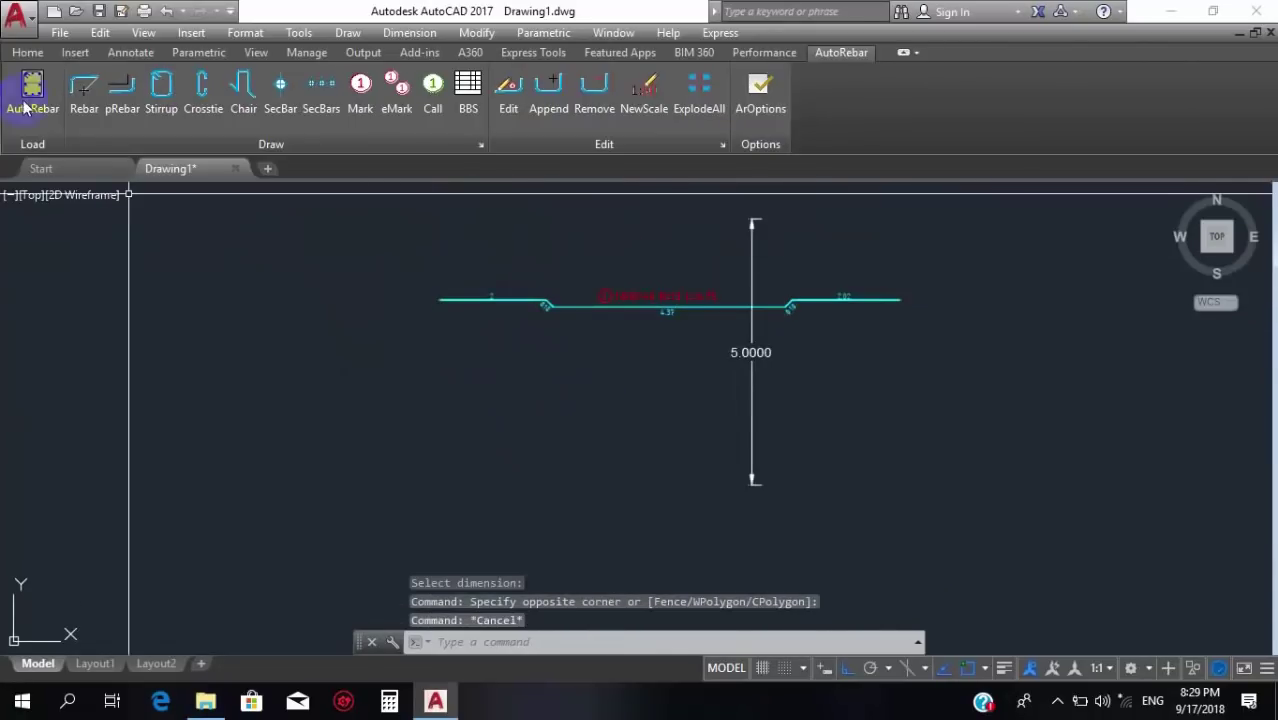
Draw a straight horizontal rebar of 10 mm diameter, about 12 m long, below the bent rebar and its dimension.
{"action": "left_click", "coordinate": [83, 110]}
{"action": "scroll", "coordinate": [500, 395], "scroll_direction": "down", "scroll_amount": 4}
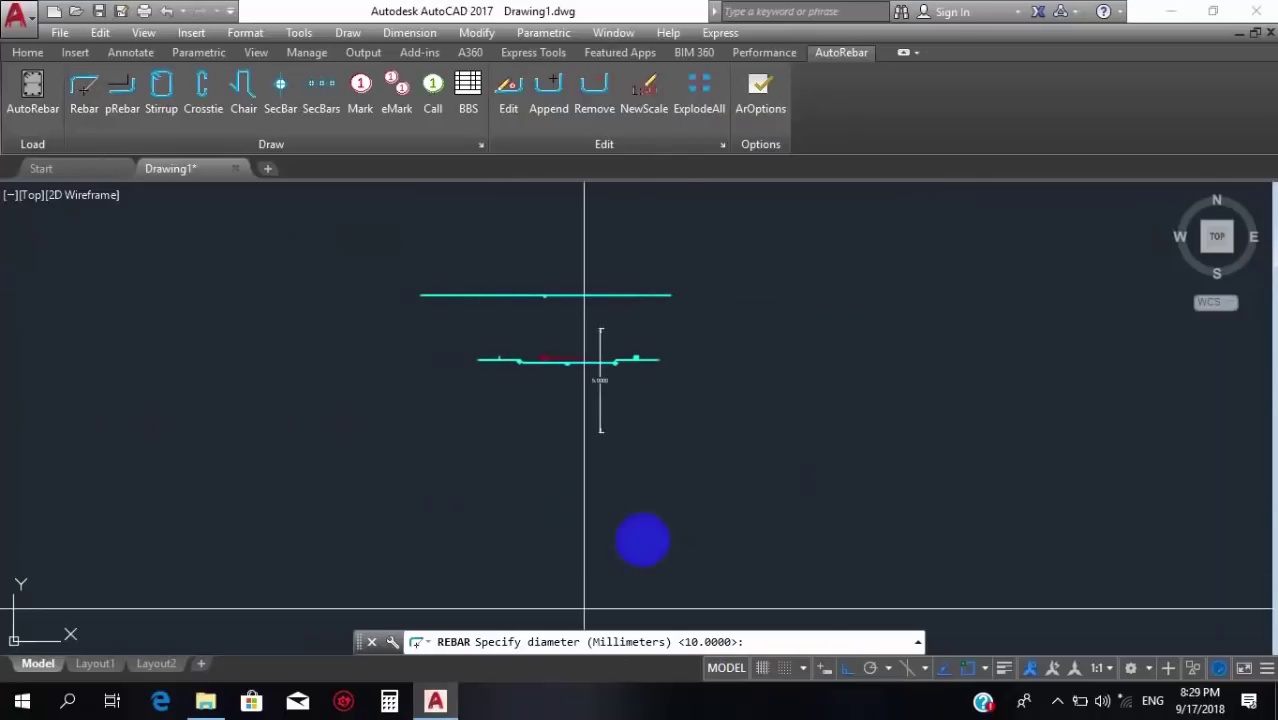
{"action": "key", "text": "Return"}
{"action": "left_click", "coordinate": [465, 504]}
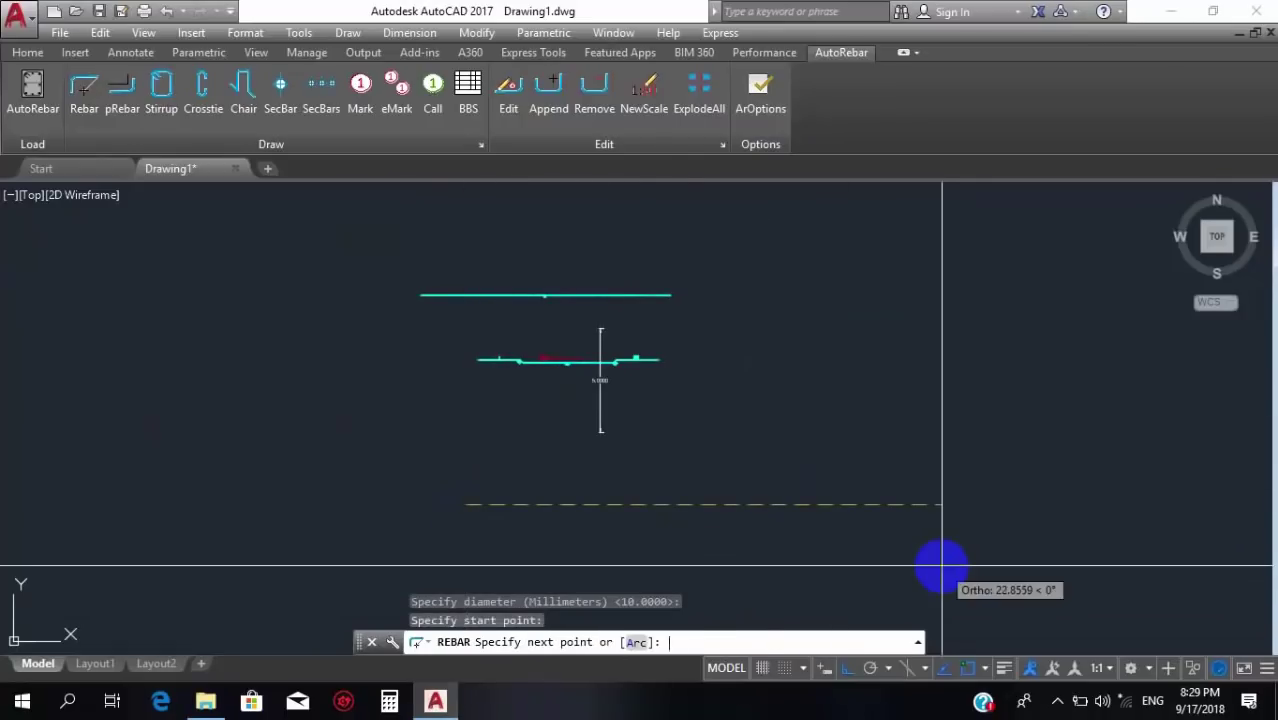
{"action": "left_click", "coordinate": [941, 566]}
{"action": "key", "text": "Escape"}
Add a horizontal rebar mark to the new straight rebar, placed above its left end.
{"action": "left_click", "coordinate": [365, 105]}
{"action": "scroll", "coordinate": [495, 513], "scroll_direction": "up", "scroll_amount": 2}
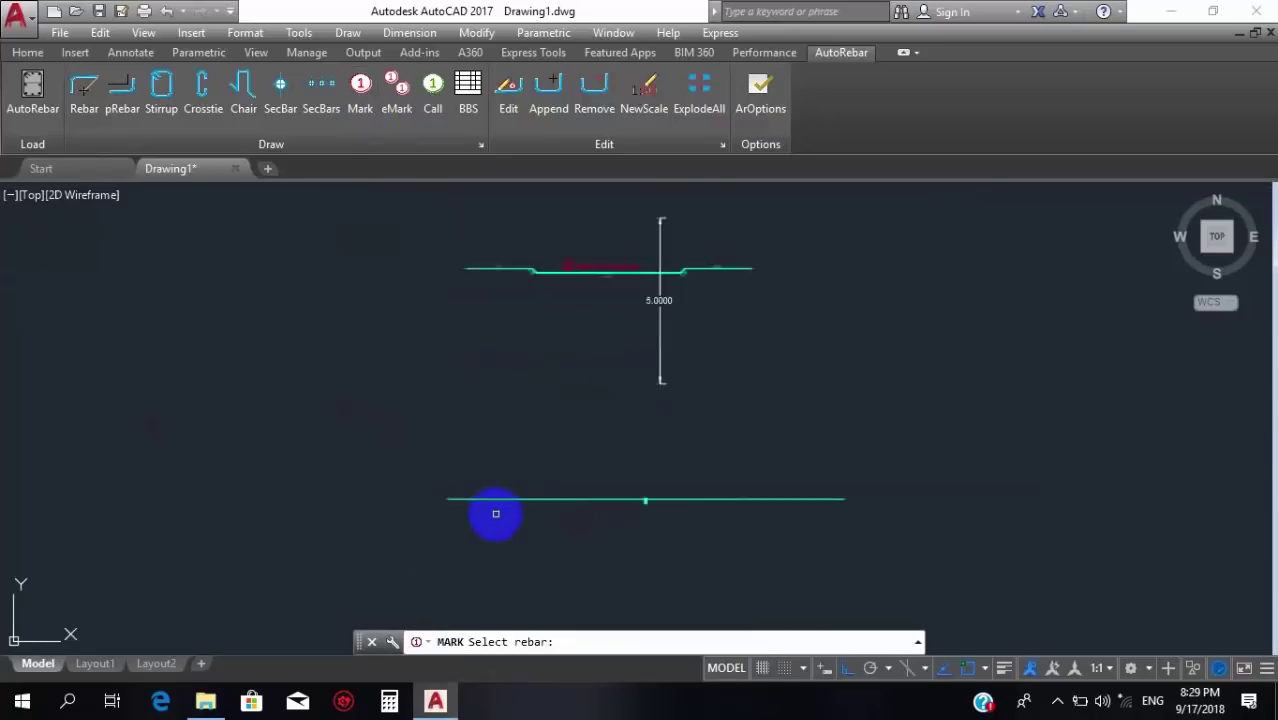
{"action": "left_click", "coordinate": [494, 491]}
{"action": "left_click", "coordinate": [447, 458]}
{"action": "left_click", "coordinate": [1075, 431]}
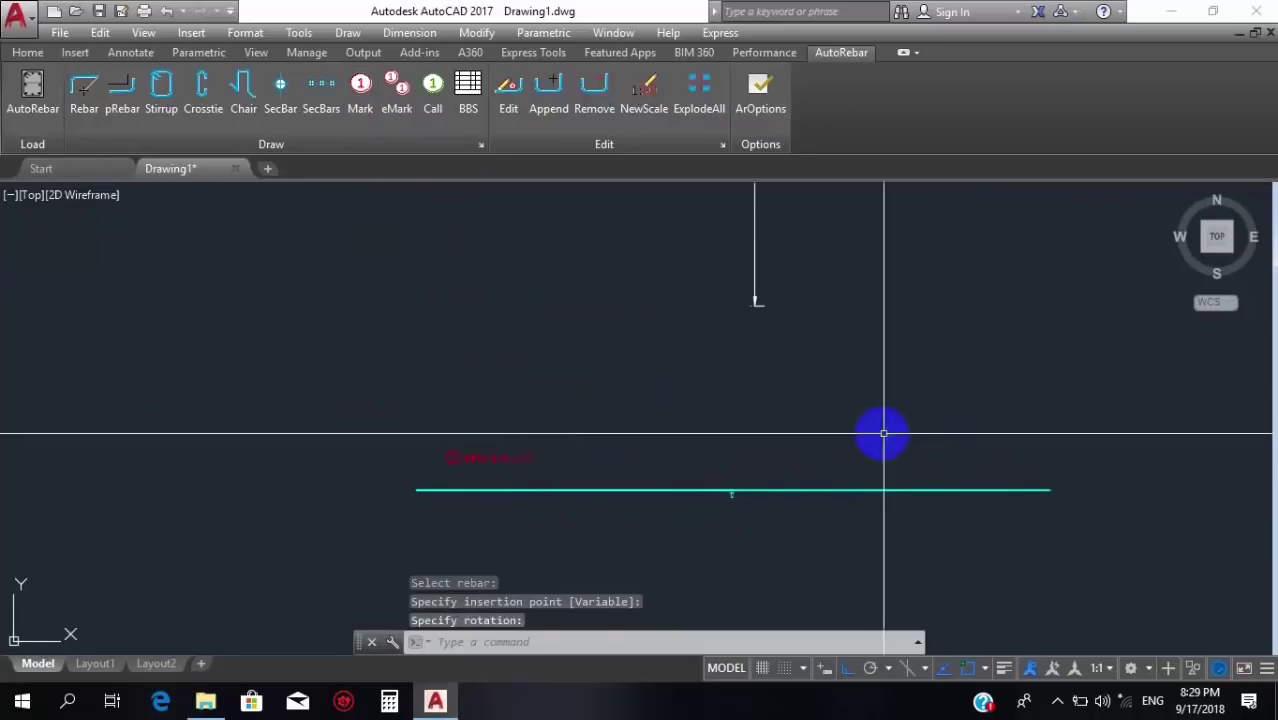
{"action": "scroll", "coordinate": [483, 424], "scroll_direction": "up", "scroll_amount": 3}
Draw a vertical linear dimension about 7.32 units long crossing the left end of the new straight rebar.
{"action": "left_click", "coordinate": [27, 53]}
{"action": "left_click", "coordinate": [450, 78]}
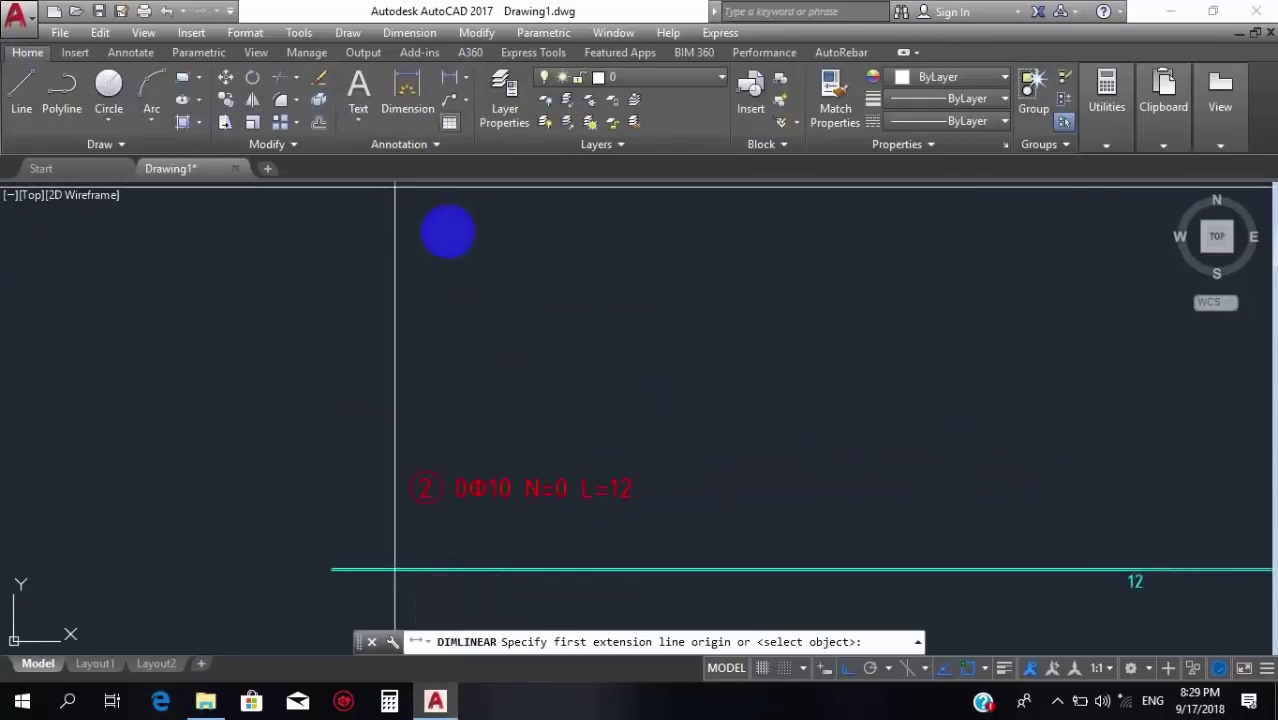
{"action": "scroll", "coordinate": [416, 222], "scroll_direction": "down", "scroll_amount": 3}
{"action": "left_click", "coordinate": [416, 222]}
{"action": "left_click", "coordinate": [456, 460]}
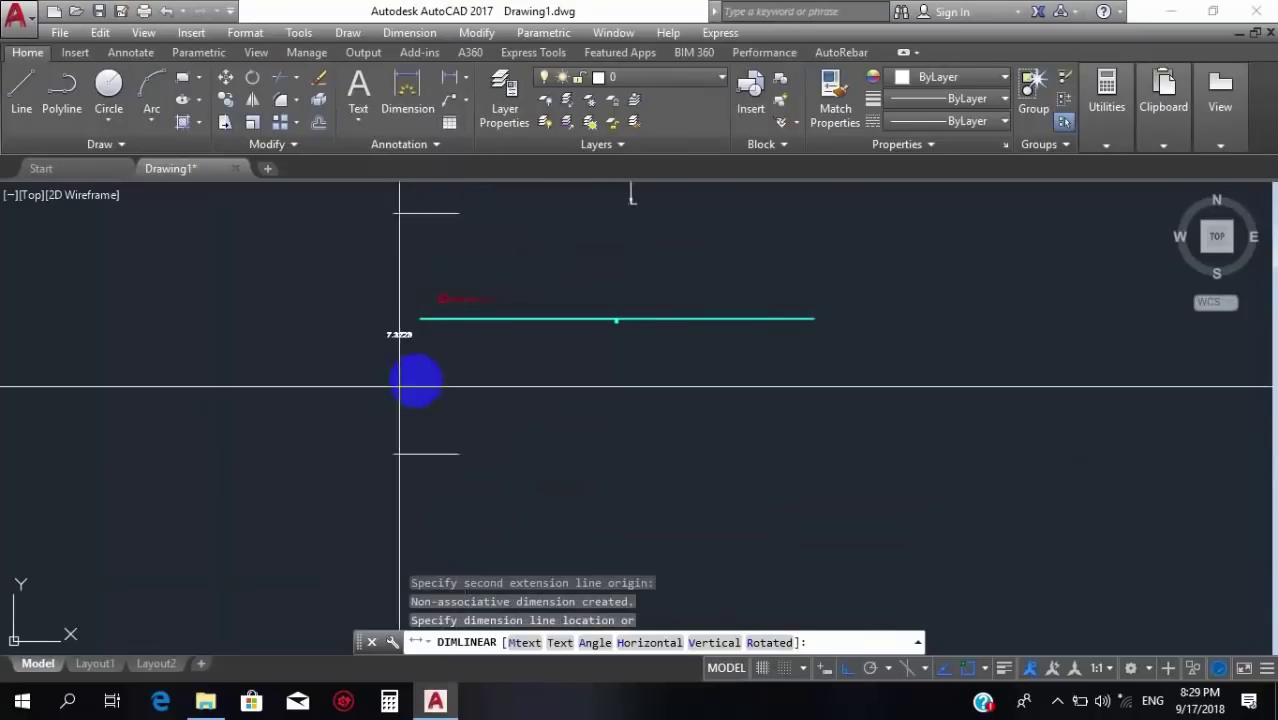
{"action": "left_click", "coordinate": [508, 402]}
Edit the straight rebar's mark, setting n to 1, spacing S to 20 cm and linking its extension to the vertical dimension beside it.
{"action": "scroll", "coordinate": [476, 308], "scroll_direction": "up", "scroll_amount": 2}
{"action": "left_click", "coordinate": [476, 308]}
{"action": "left_click", "coordinate": [556, 374]}
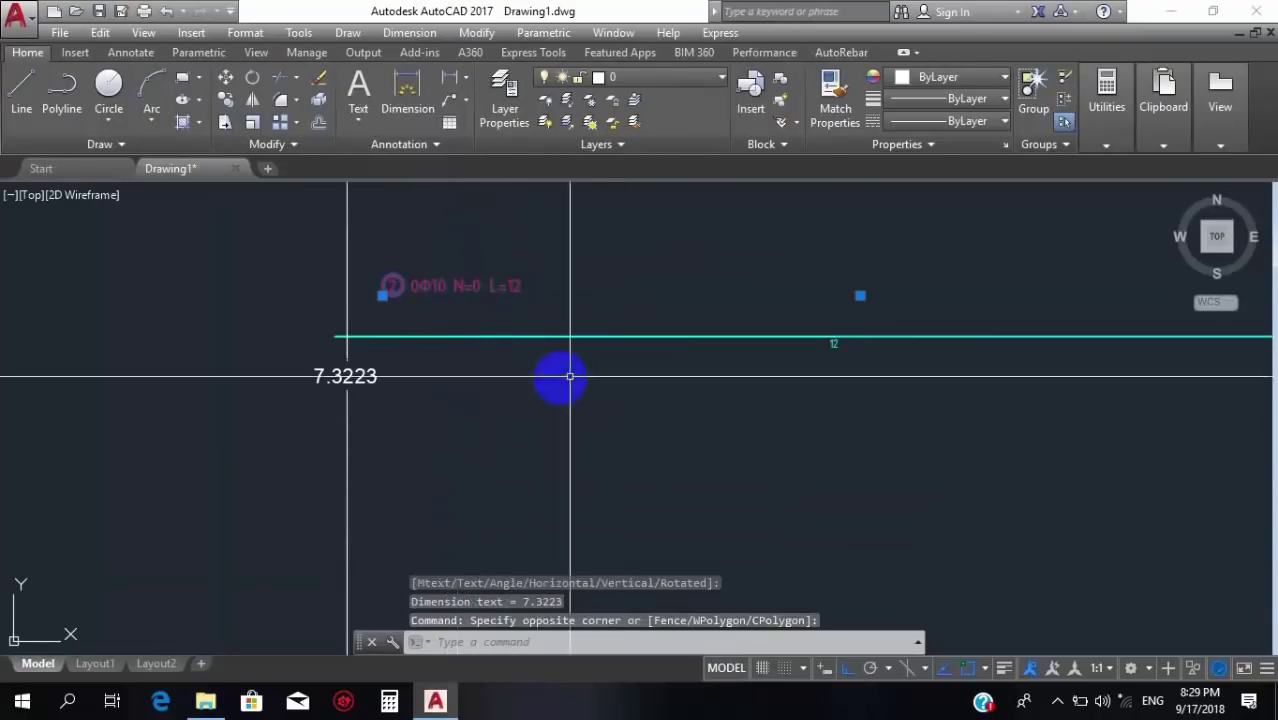
{"action": "left_click", "coordinate": [816, 56]}
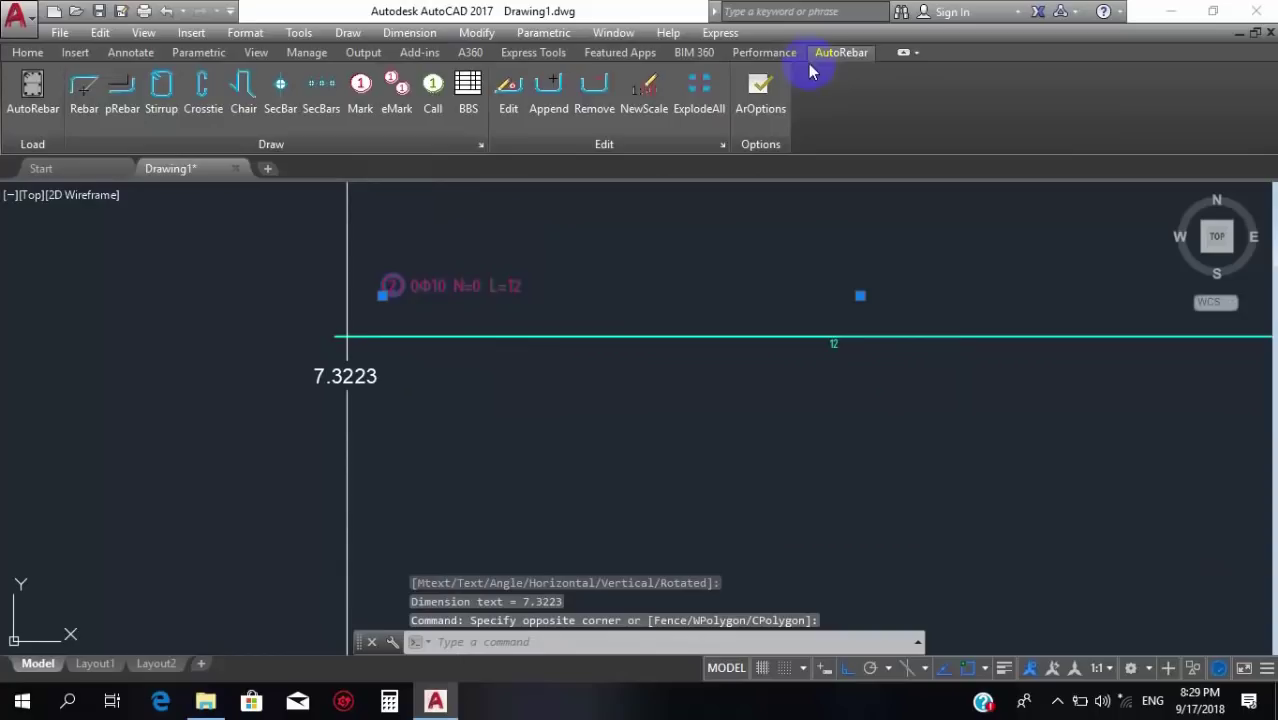
{"action": "left_click", "coordinate": [509, 88]}
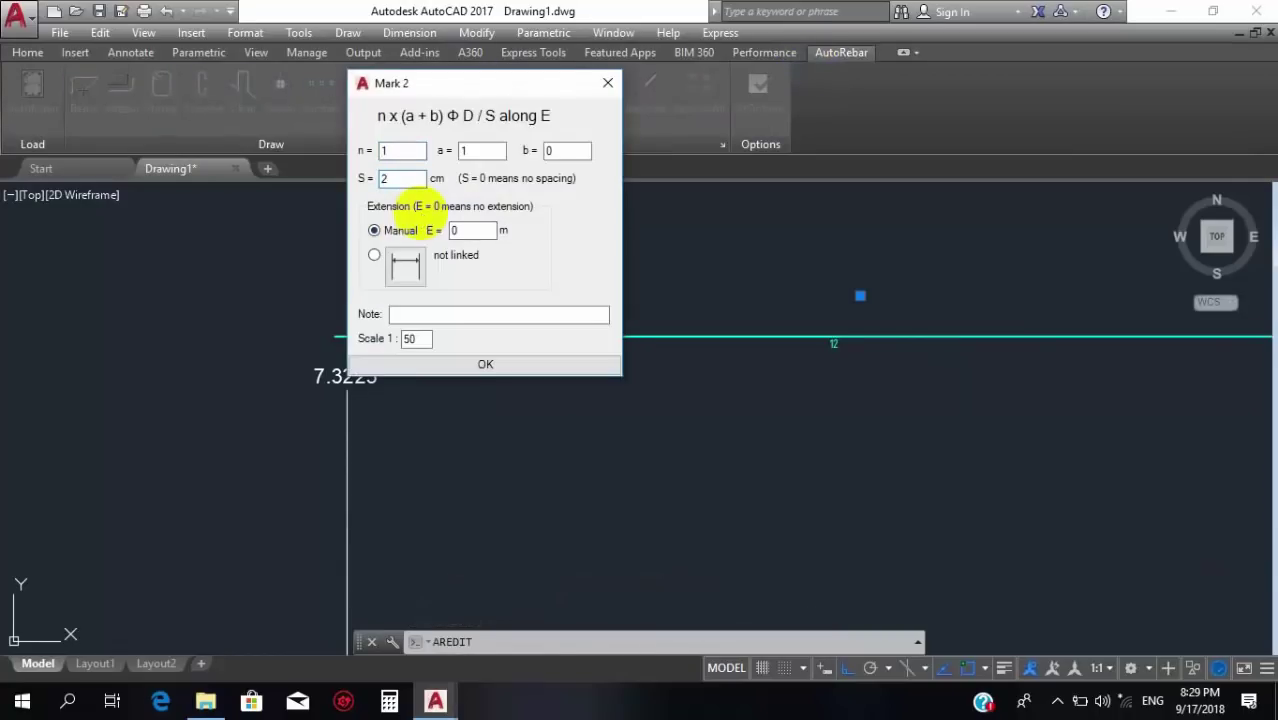
{"action": "left_click", "coordinate": [407, 268]}
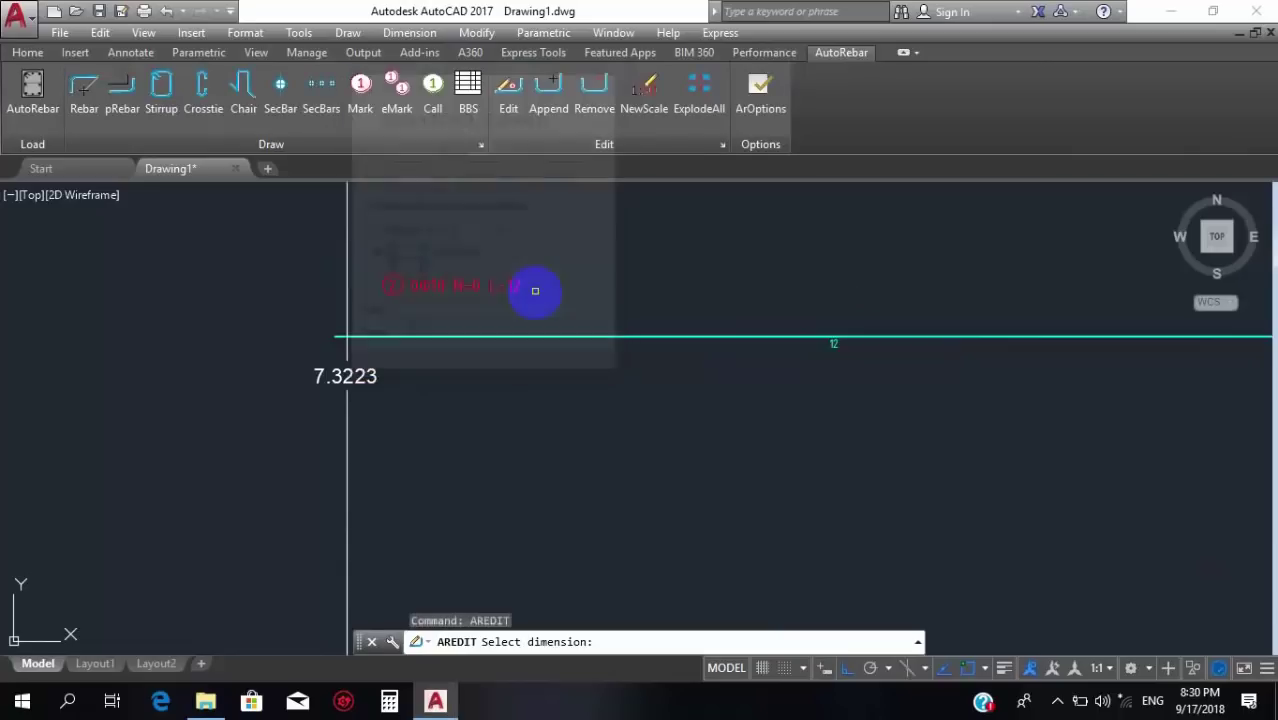
{"action": "scroll", "coordinate": [500, 320], "scroll_direction": "down", "scroll_amount": 1}
{"action": "left_click", "coordinate": [414, 331]}
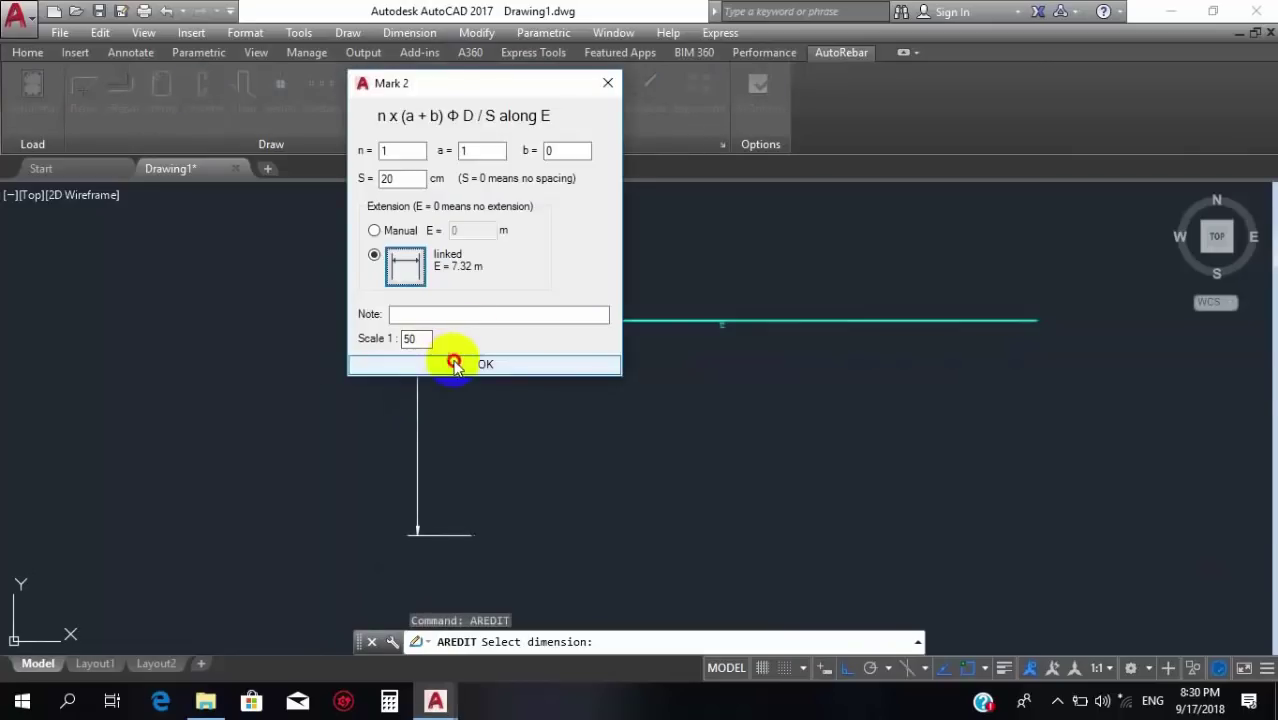
{"action": "left_click", "coordinate": [454, 364]}
Move the straight rebar's mark down so it sits just above the bar.
{"action": "scroll", "coordinate": [528, 271], "scroll_direction": "up", "scroll_amount": 2}
{"action": "left_click", "coordinate": [334, 337]}
{"action": "left_click", "coordinate": [562, 371]}
{"action": "scroll", "coordinate": [567, 440], "scroll_direction": "down", "scroll_amount": 3}
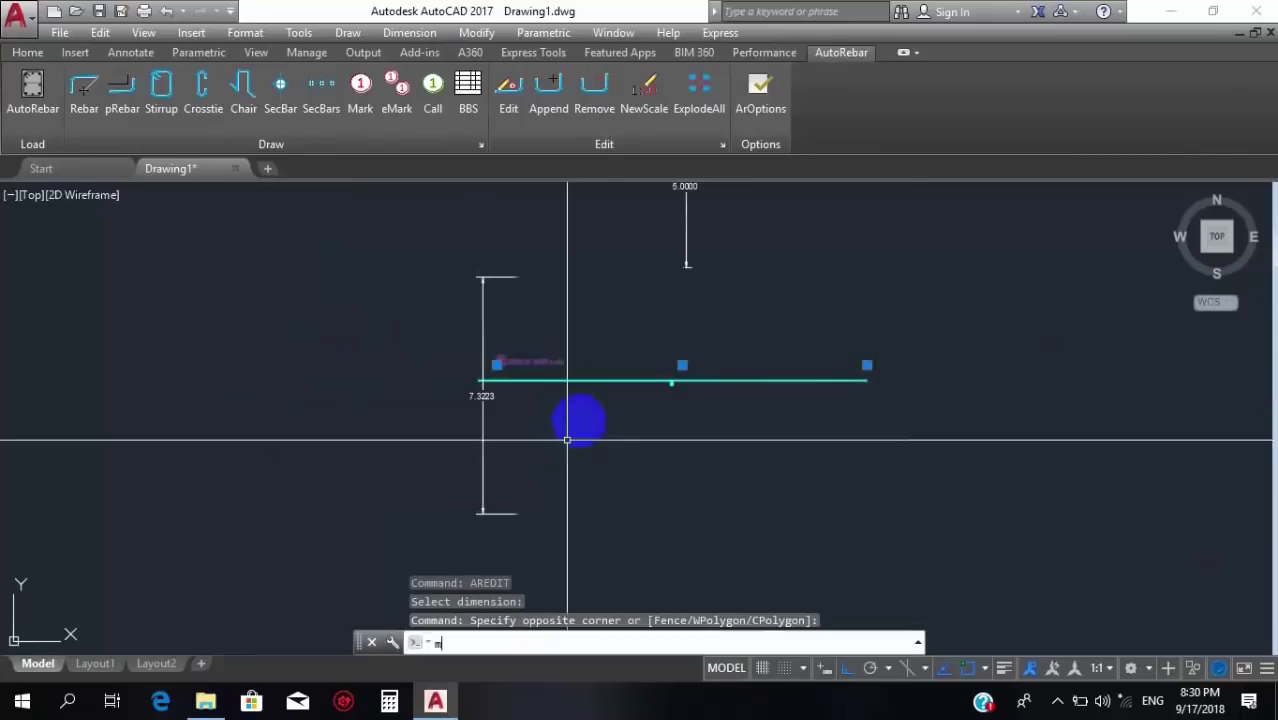
{"action": "key", "text": "Return"}
{"action": "left_click", "coordinate": [567, 440]}
{"action": "left_click", "coordinate": [585, 430]}
{"action": "scroll", "coordinate": [787, 354], "scroll_direction": "down", "scroll_amount": 3}
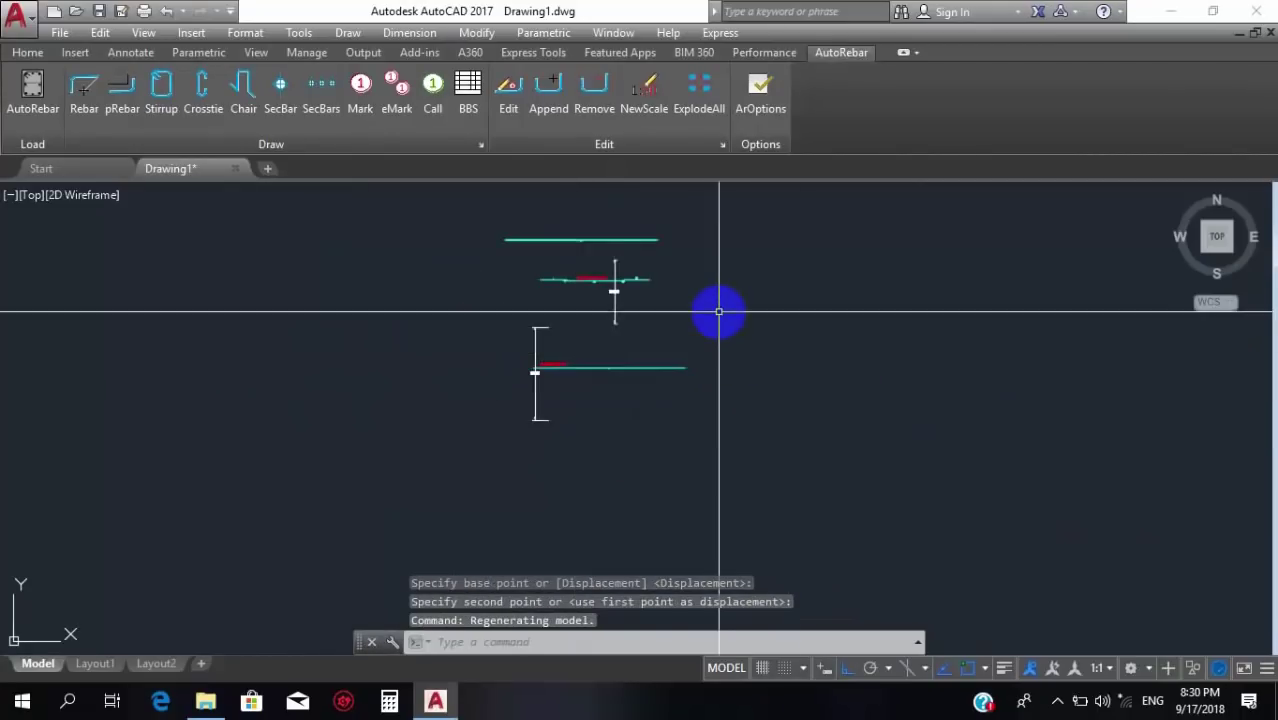
{"action": "scroll", "coordinate": [718, 313], "scroll_direction": "up", "scroll_amount": 2}
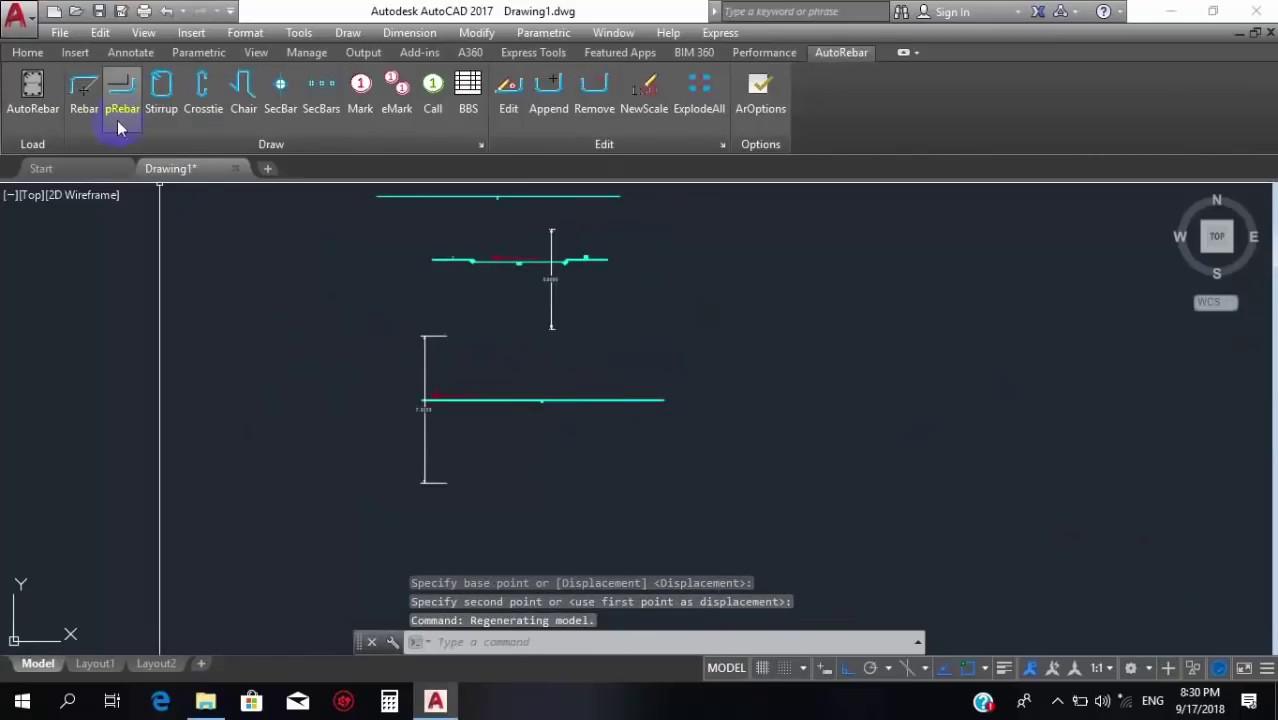
{"action": "scroll", "coordinate": [540, 295], "scroll_direction": "up", "scroll_amount": 2}
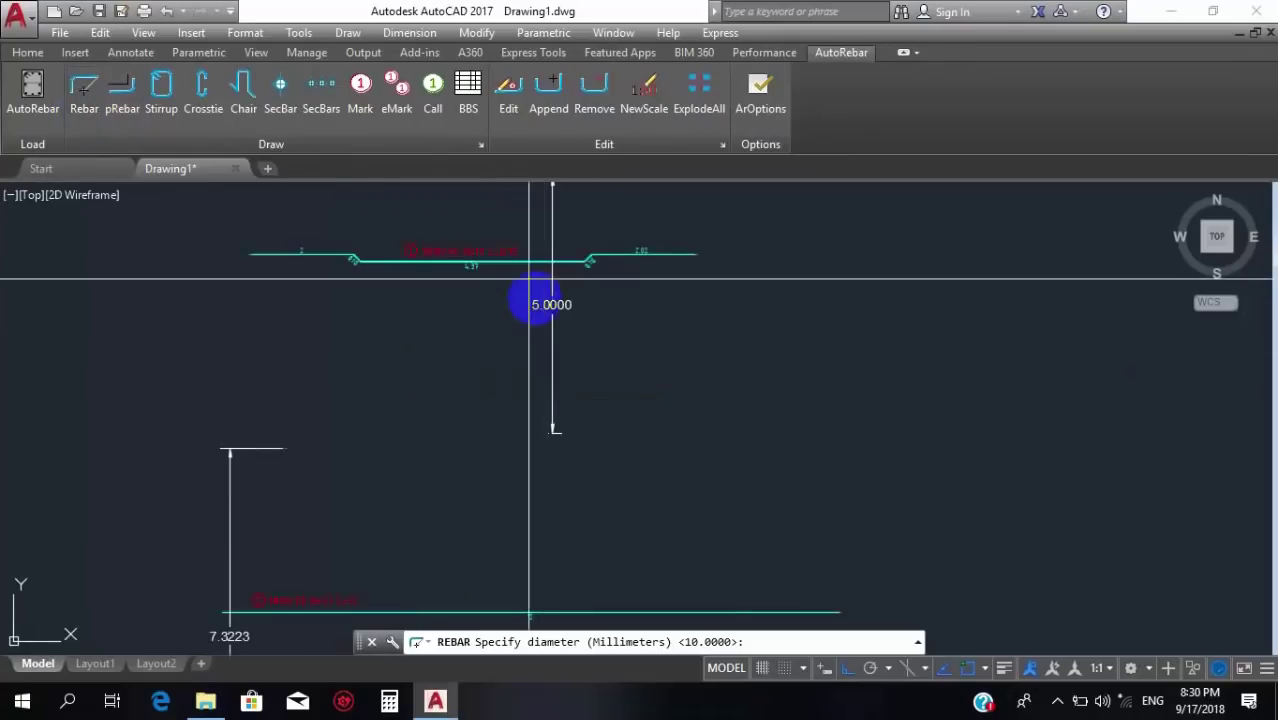
{"action": "key", "text": "Escape"}
Copy the bent rebar horizontally to the empty area on its right, without its mark and dimension.
{"action": "left_click", "coordinate": [357, 255]}
{"action": "left_click", "coordinate": [468, 341]}
{"action": "scroll", "coordinate": [468, 341], "scroll_direction": "down", "scroll_amount": 2}
{"action": "type", "text": "co"}
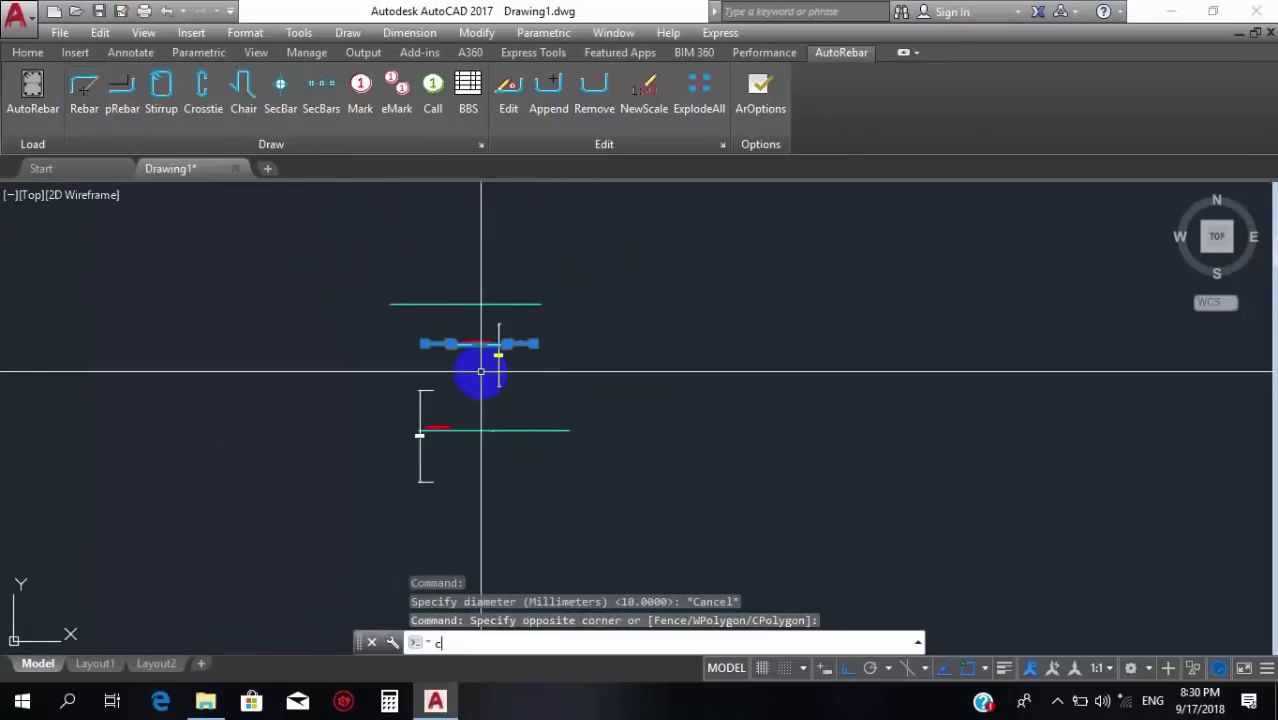
{"action": "key", "text": "Return"}
{"action": "left_click", "coordinate": [561, 383]}
{"action": "left_click", "coordinate": [750, 385]}
{"action": "scroll", "coordinate": [713, 342], "scroll_direction": "up", "scroll_amount": 2}
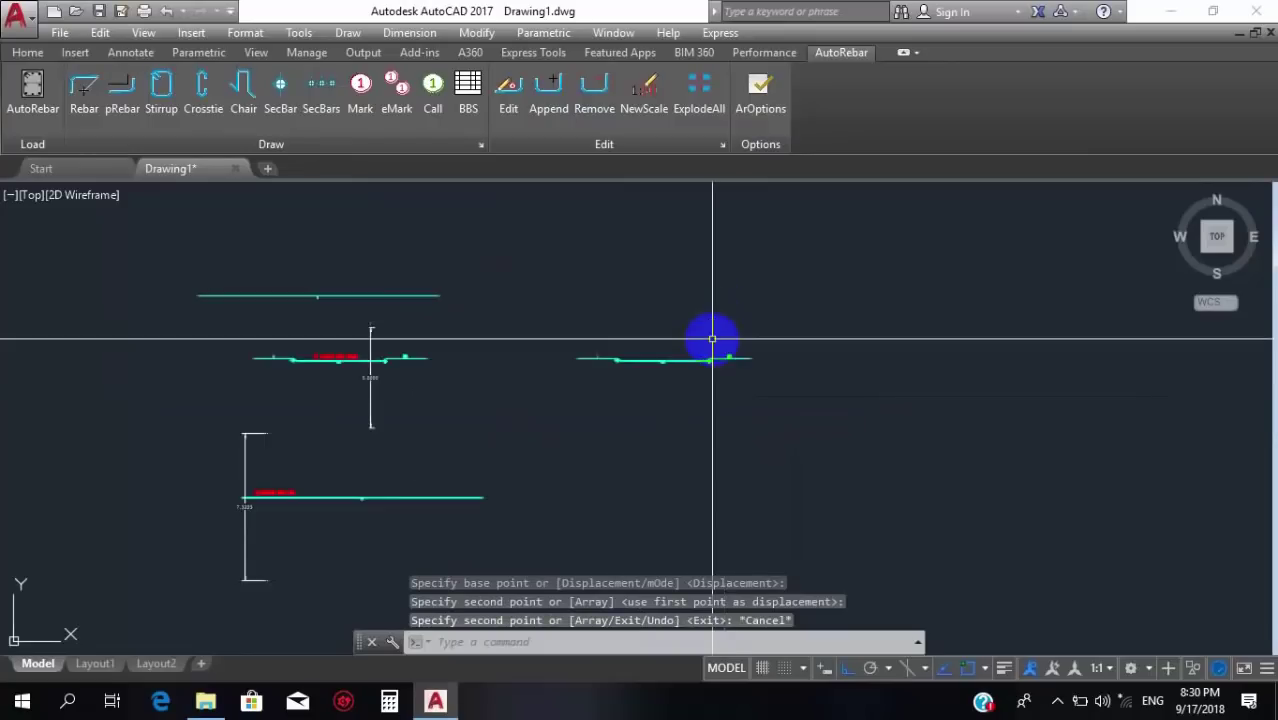
{"action": "key", "text": "Escape"}
Stretch the right end of the copied bent rebar horizontally outward by 3 units.
{"action": "scroll", "coordinate": [672, 342], "scroll_direction": "up", "scroll_amount": 6}
{"action": "left_click", "coordinate": [865, 306]}
{"action": "left_click", "coordinate": [827, 480]}
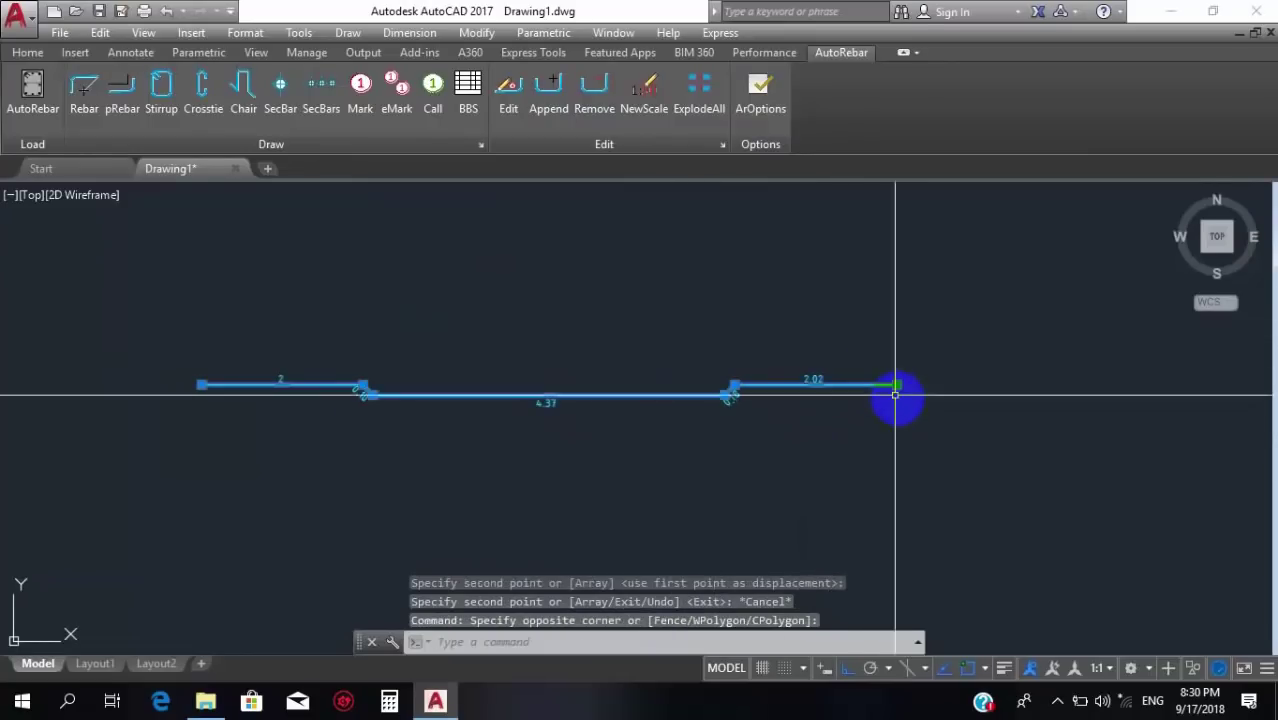
{"action": "left_click", "coordinate": [896, 384]}
{"action": "type", "text": "3"}
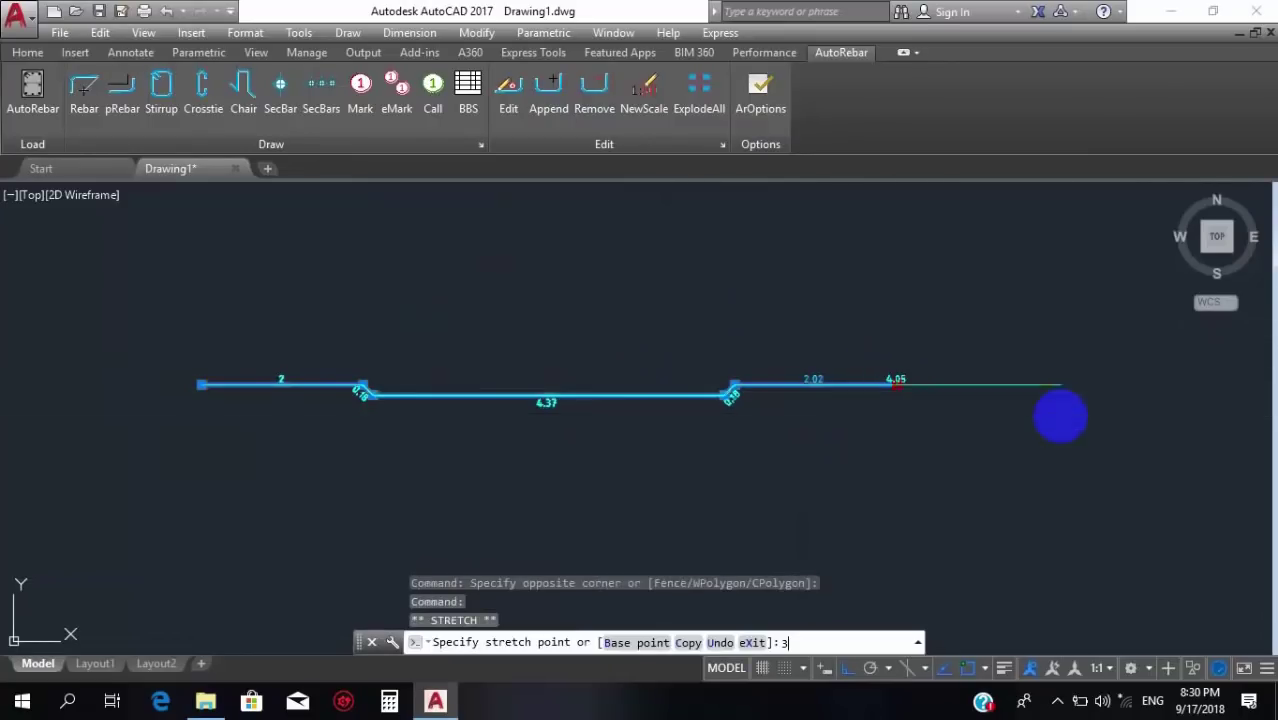
{"action": "key", "text": "Return"}
{"action": "key", "text": "Escape"}
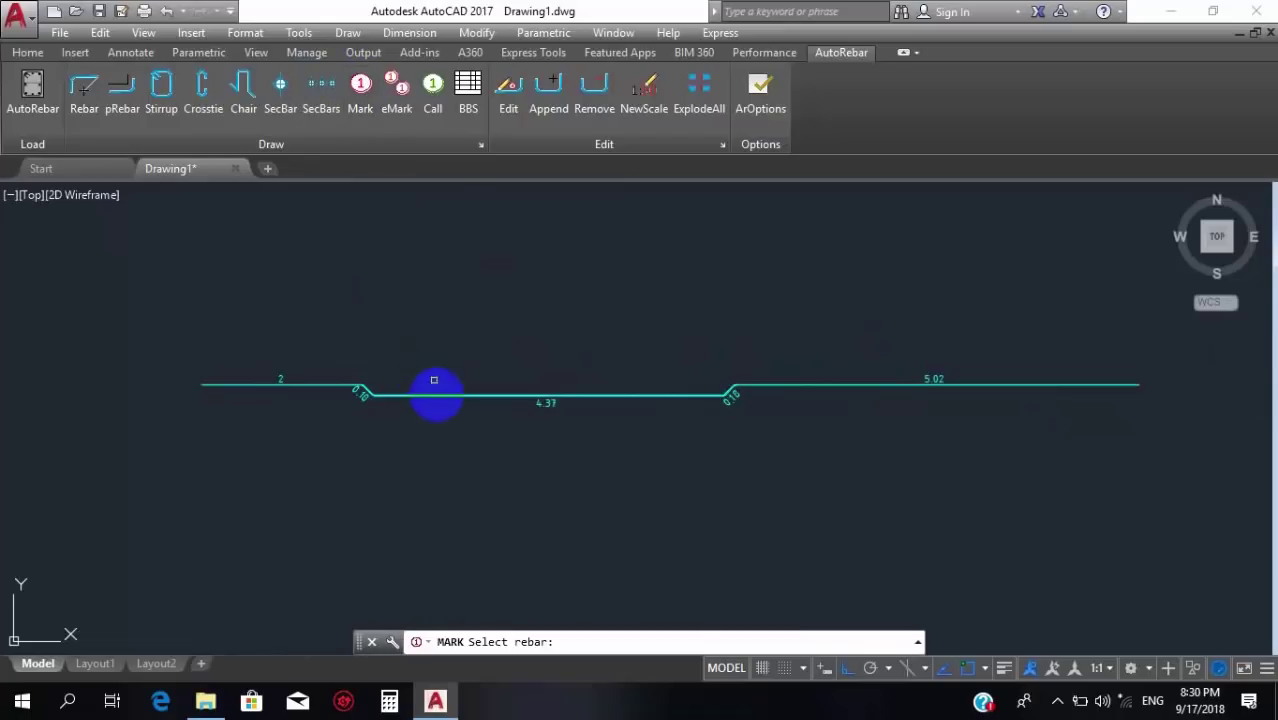
Add a horizontal rebar mark above the middle segment of the copied bent rebar.
{"action": "left_click", "coordinate": [434, 381]}
{"action": "left_click", "coordinate": [408, 337]}
{"action": "scroll", "coordinate": [541, 357], "scroll_direction": "up", "scroll_amount": 2}
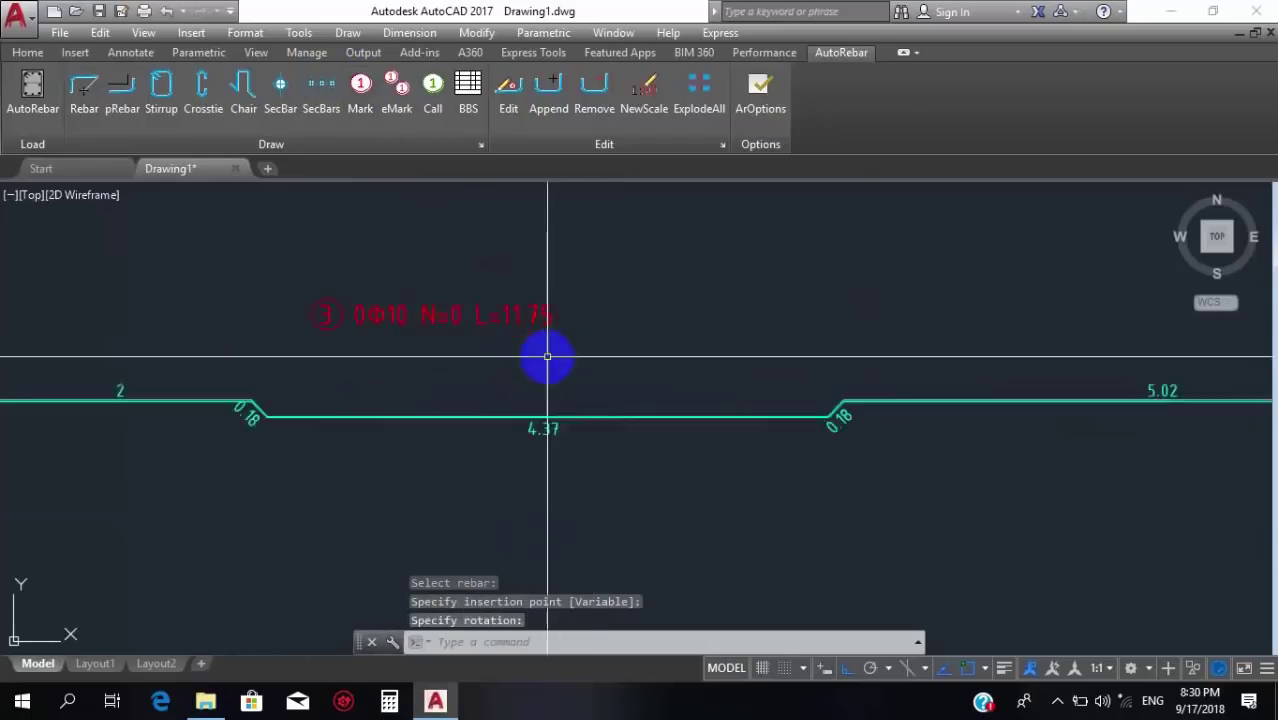
{"action": "key", "text": "Return"}
Move the copied rebar's mark down so it sits just above the middle segment.
{"action": "left_click", "coordinate": [593, 262]}
{"action": "left_click", "coordinate": [548, 342]}
{"action": "scroll", "coordinate": [565, 405], "scroll_direction": "down", "scroll_amount": 3}
{"action": "type", "text": "m"}
{"action": "key", "text": "Return"}
{"action": "left_click", "coordinate": [572, 415]}
{"action": "left_click", "coordinate": [572, 428]}
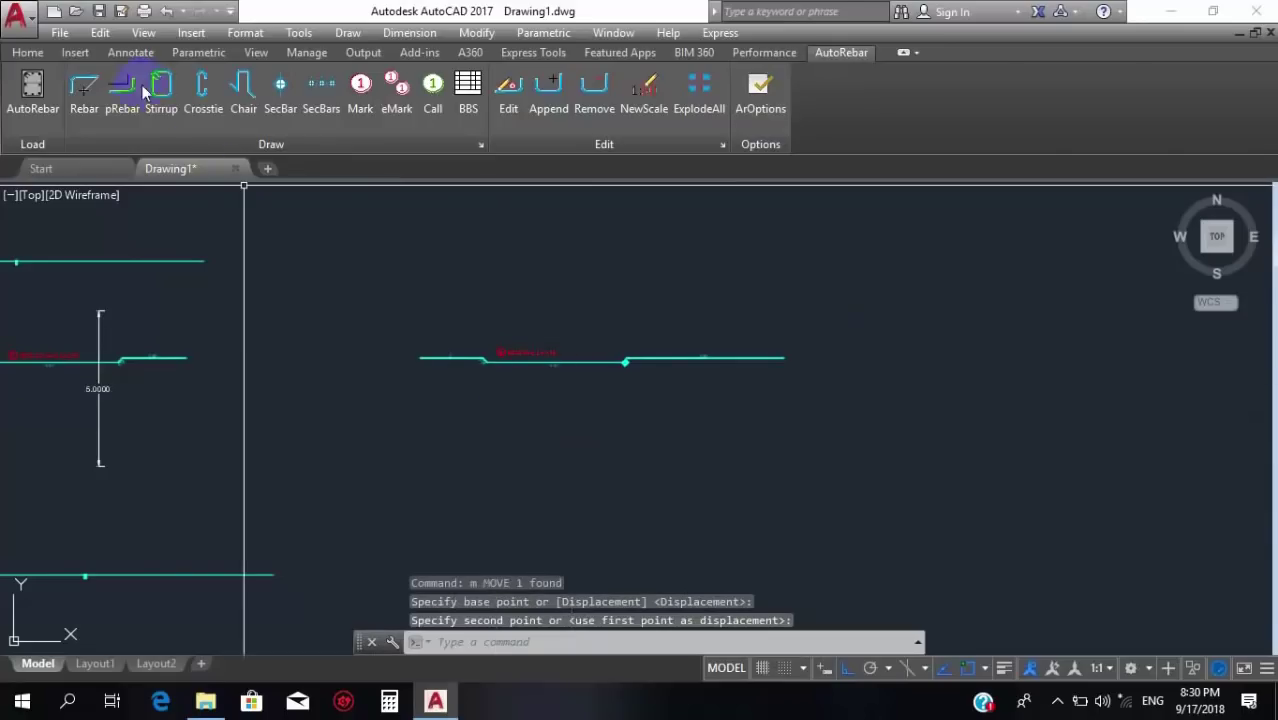
Draw a vertical linear dimension about 6.27 units long crossing the right segment of the copied bent rebar.
{"action": "left_click", "coordinate": [27, 52]}
{"action": "type", "text": "dli"}
{"action": "key", "text": "Return"}
{"action": "left_click", "coordinate": [749, 278]}
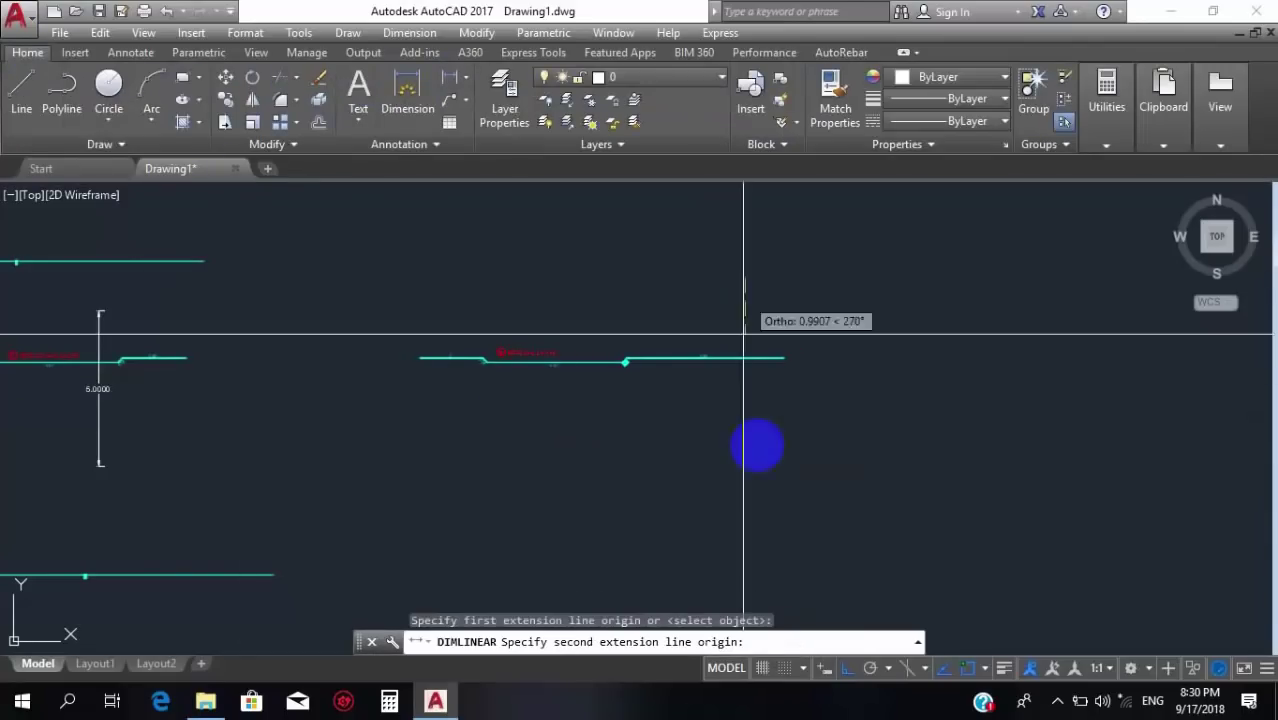
{"action": "left_click", "coordinate": [747, 471]}
{"action": "left_click", "coordinate": [750, 443]}
Set the copied rebar mark's spacing to 20 cm and link its extension to the vertical dimension crossing that rebar's right segment.
{"action": "scroll", "coordinate": [600, 367], "scroll_direction": "up", "scroll_amount": 3}
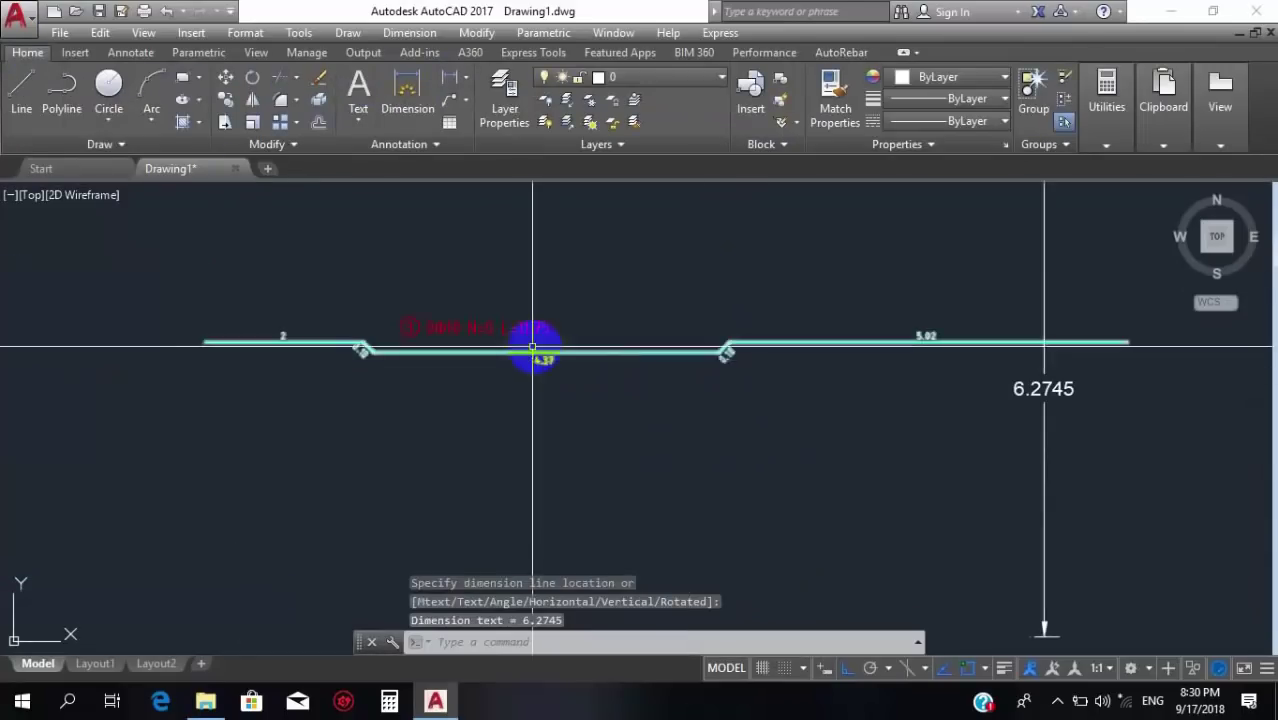
{"action": "left_click", "coordinate": [531, 348]}
{"action": "left_click", "coordinate": [841, 52]}
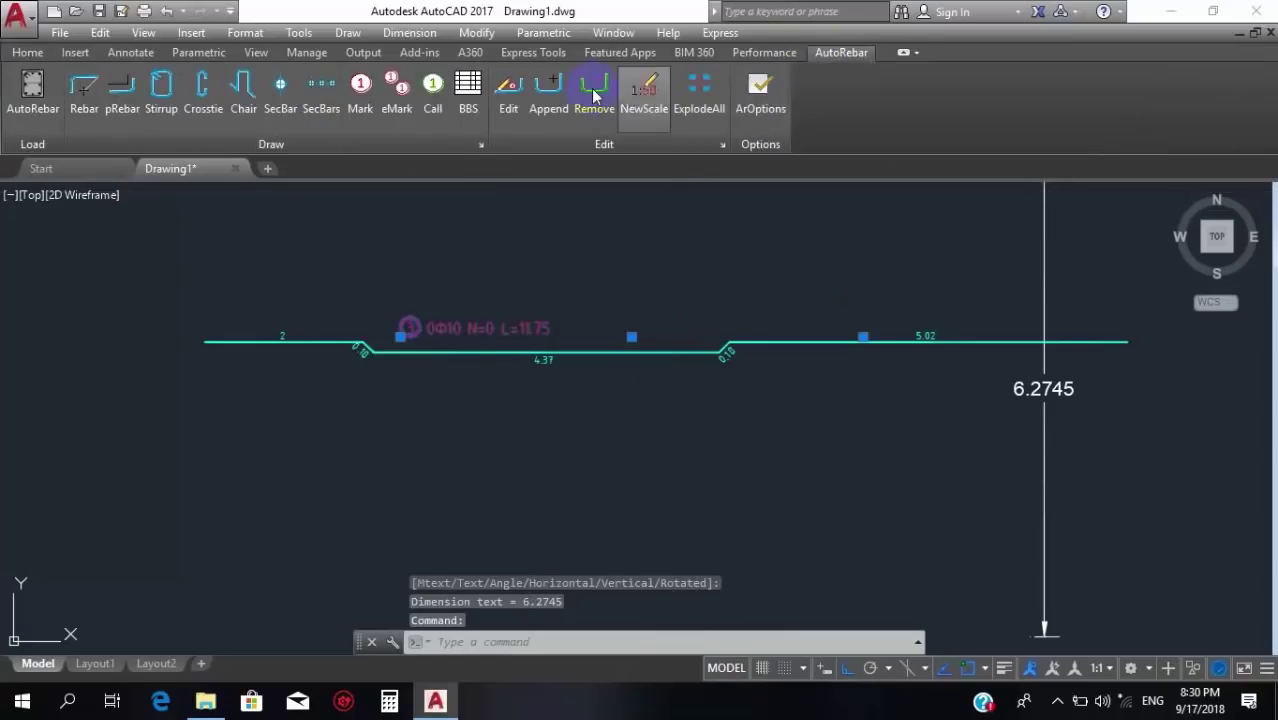
{"action": "left_click", "coordinate": [509, 98]}
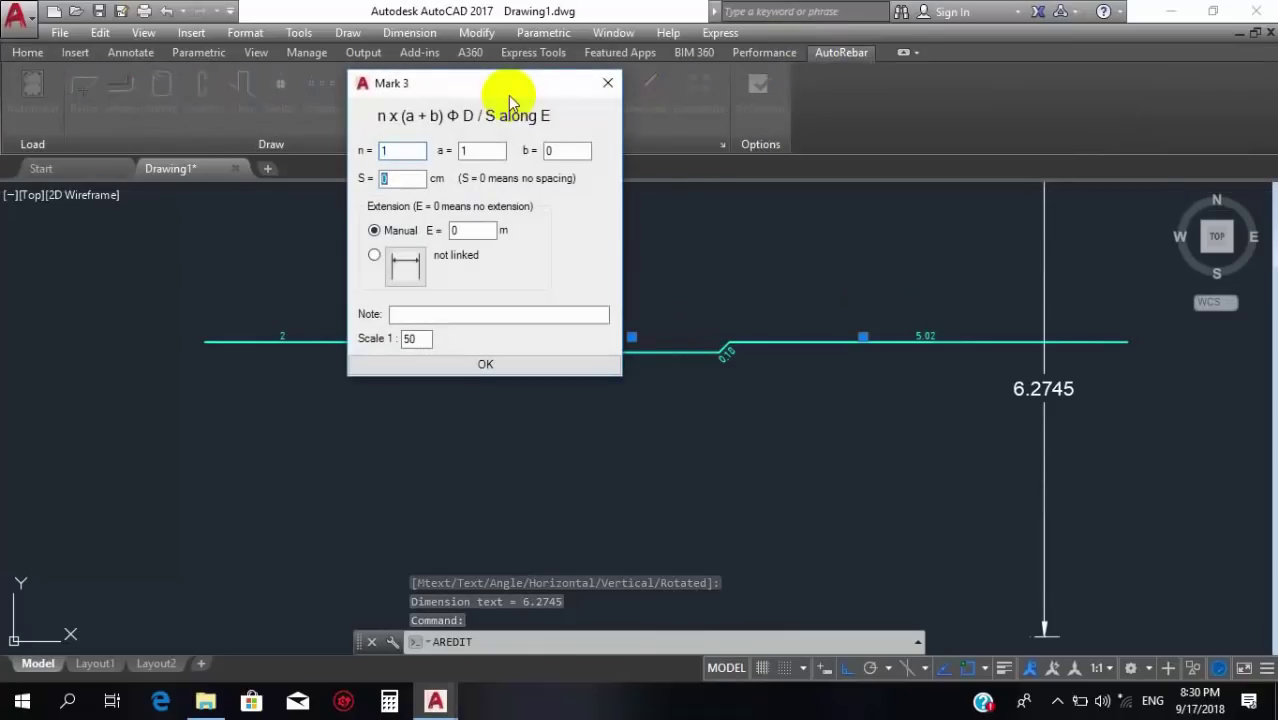
{"action": "left_click", "coordinate": [410, 265]}
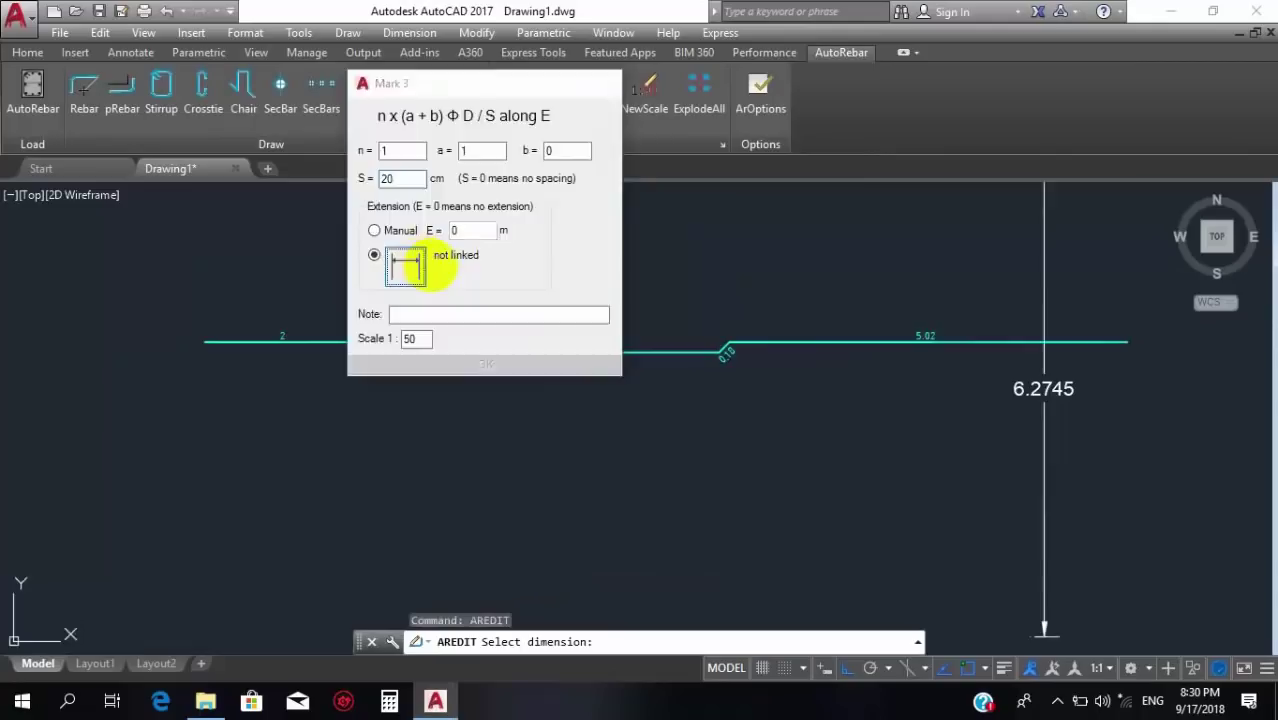
{"action": "scroll", "coordinate": [420, 265], "scroll_direction": "down", "scroll_amount": 4}
{"action": "left_click", "coordinate": [676, 248]}
{"action": "left_click", "coordinate": [477, 364]}
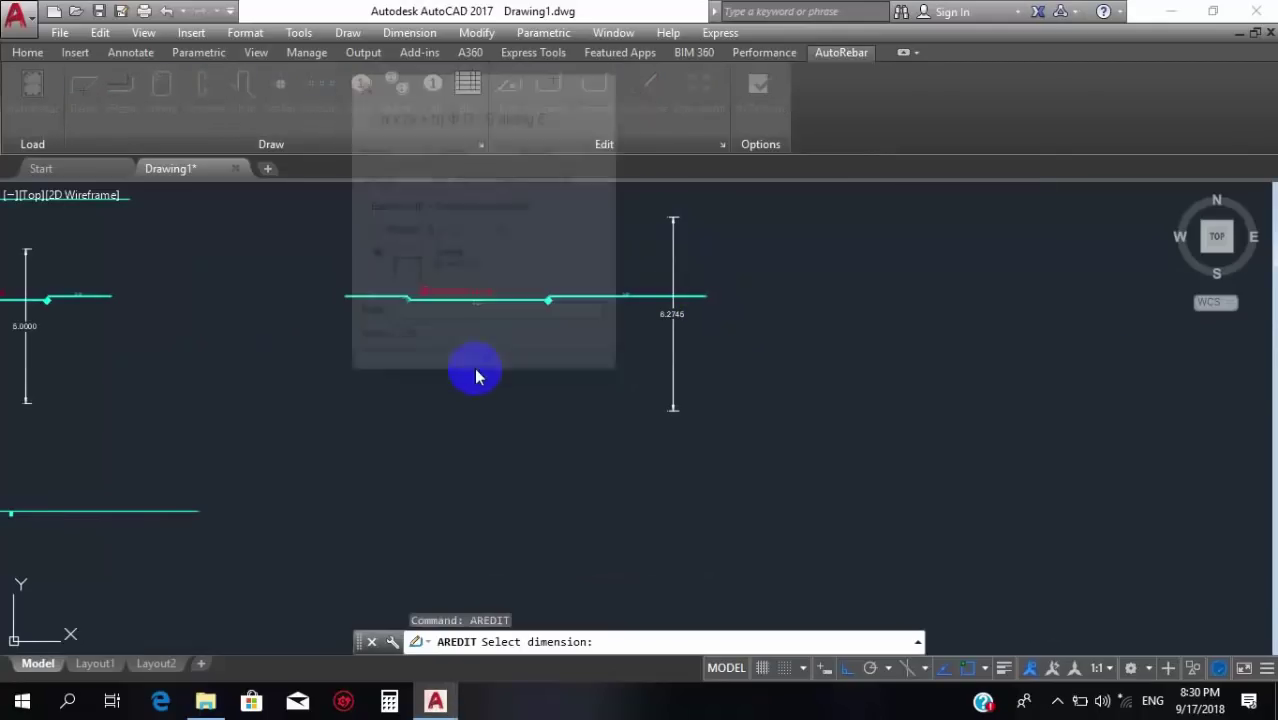
Insert the BBS bar bending schedule in the empty area to the right of the copied rebar.
{"action": "scroll", "coordinate": [536, 308], "scroll_direction": "up", "scroll_amount": 2}
{"action": "scroll", "coordinate": [480, 336], "scroll_direction": "down", "scroll_amount": 6}
{"action": "scroll", "coordinate": [511, 307], "scroll_direction": "up", "scroll_amount": 6}
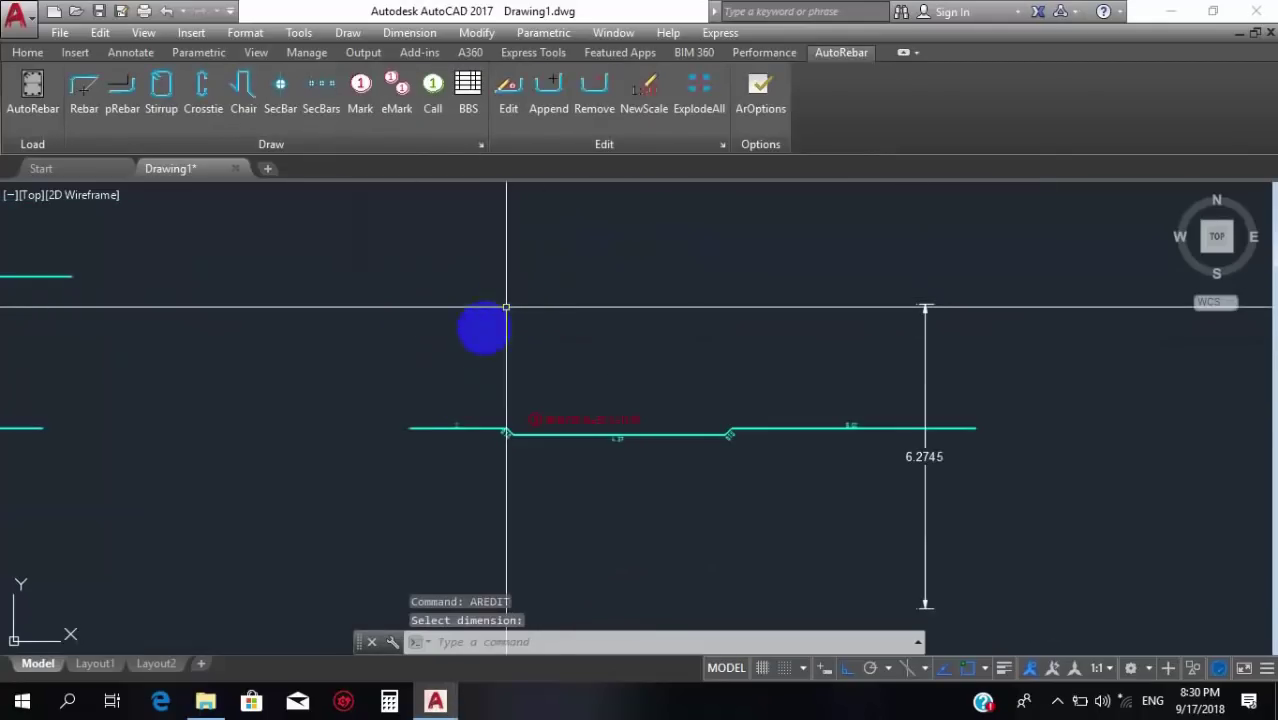
{"action": "scroll", "coordinate": [357, 362], "scroll_direction": "down", "scroll_amount": 6}
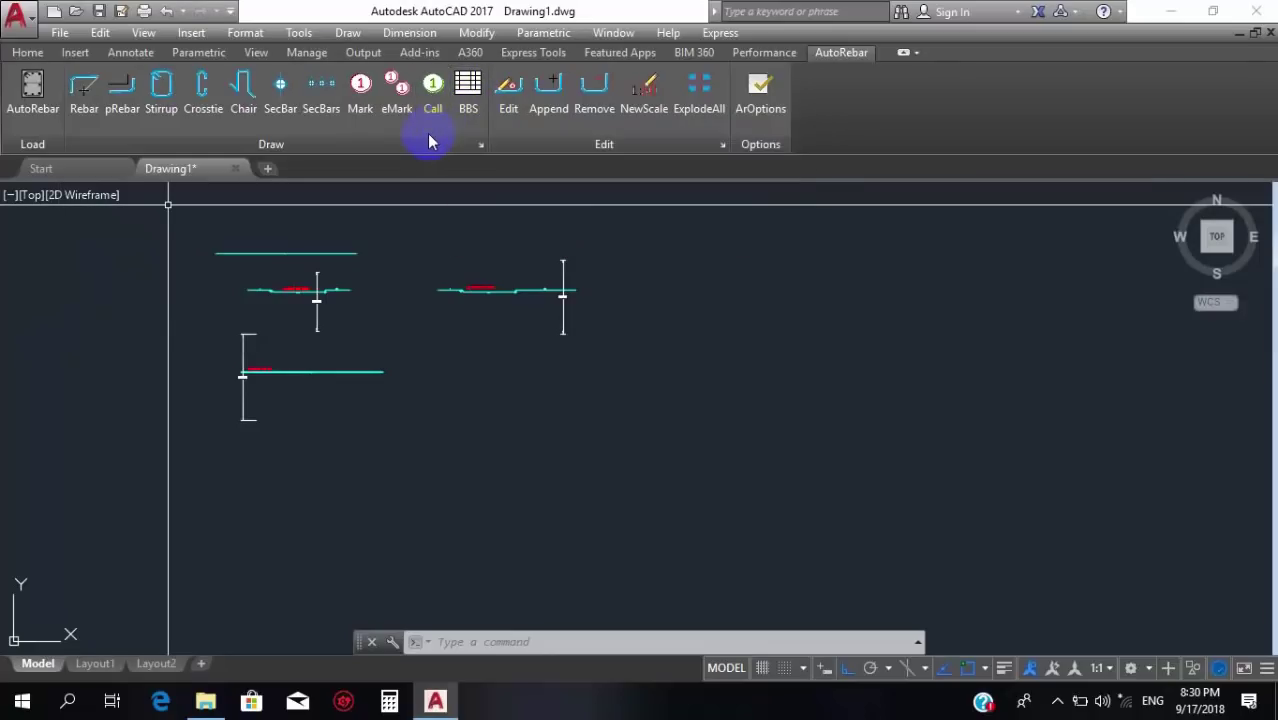
{"action": "left_click", "coordinate": [470, 84]}
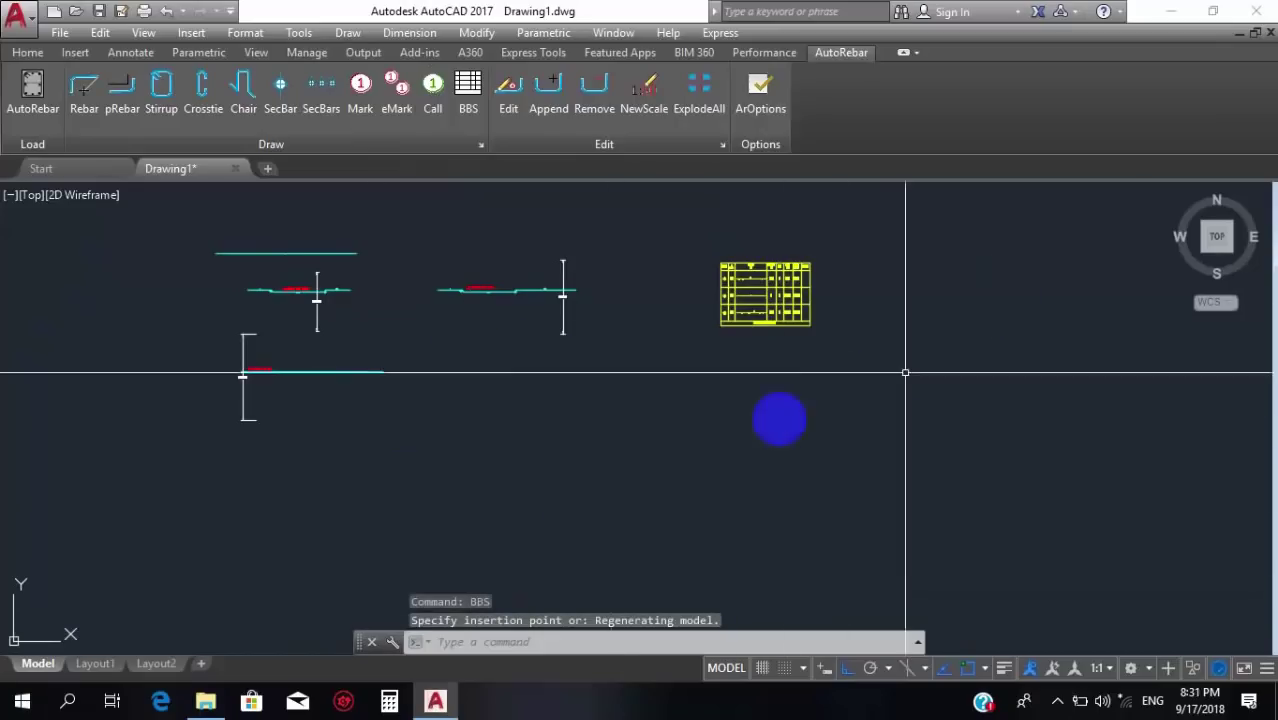
Examine the shapes, lengths, quantities and masses listed in the bar bending schedule.
{"action": "scroll", "coordinate": [759, 333], "scroll_direction": "up", "scroll_amount": 4}
{"action": "scroll", "coordinate": [775, 305], "scroll_direction": "down", "scroll_amount": 2}
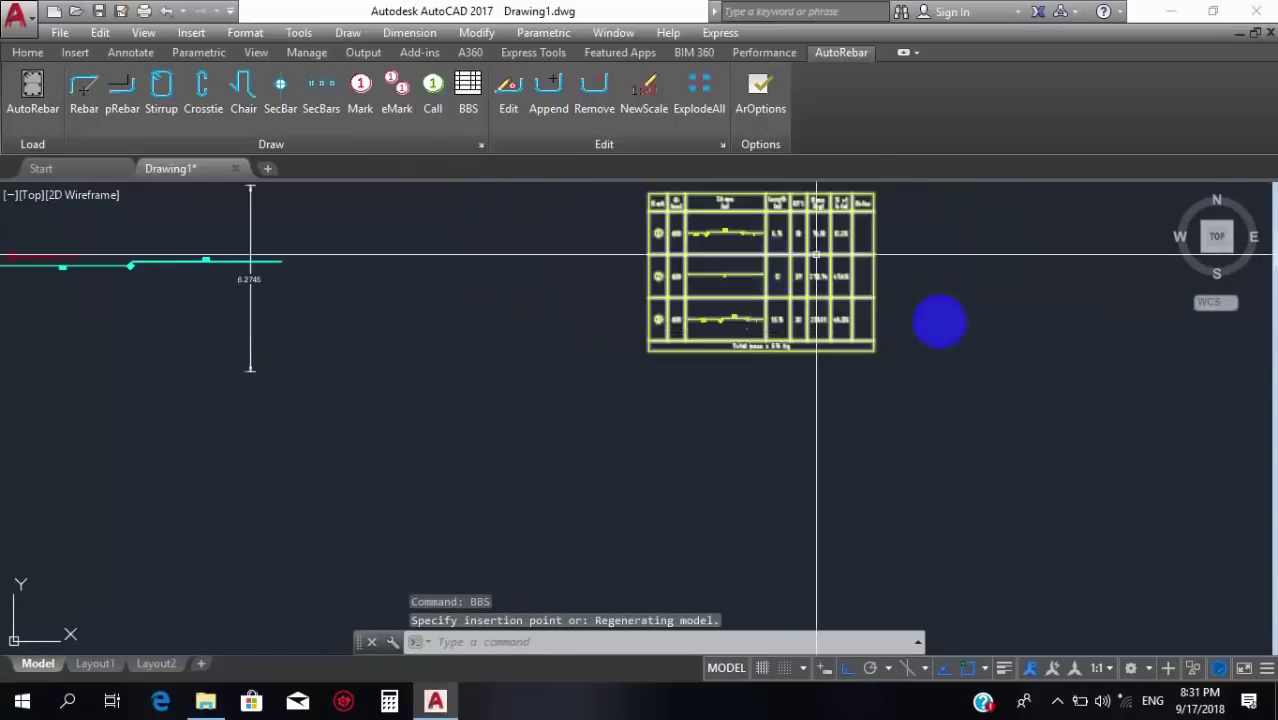
{"action": "scroll", "coordinate": [860, 319], "scroll_direction": "up", "scroll_amount": 6}
{"action": "scroll", "coordinate": [753, 340], "scroll_direction": "down", "scroll_amount": 8}
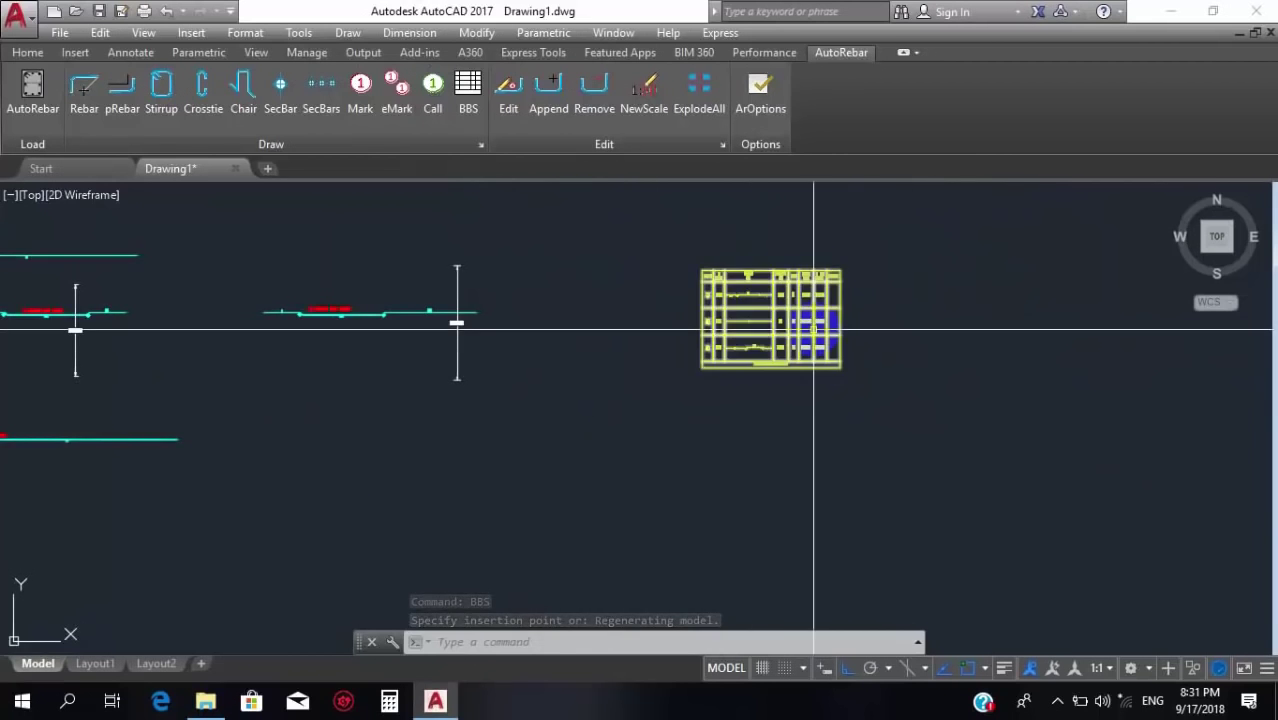
{"action": "scroll", "coordinate": [812, 326], "scroll_direction": "up", "scroll_amount": 7}
{"action": "scroll", "coordinate": [673, 385], "scroll_direction": "down", "scroll_amount": 4}
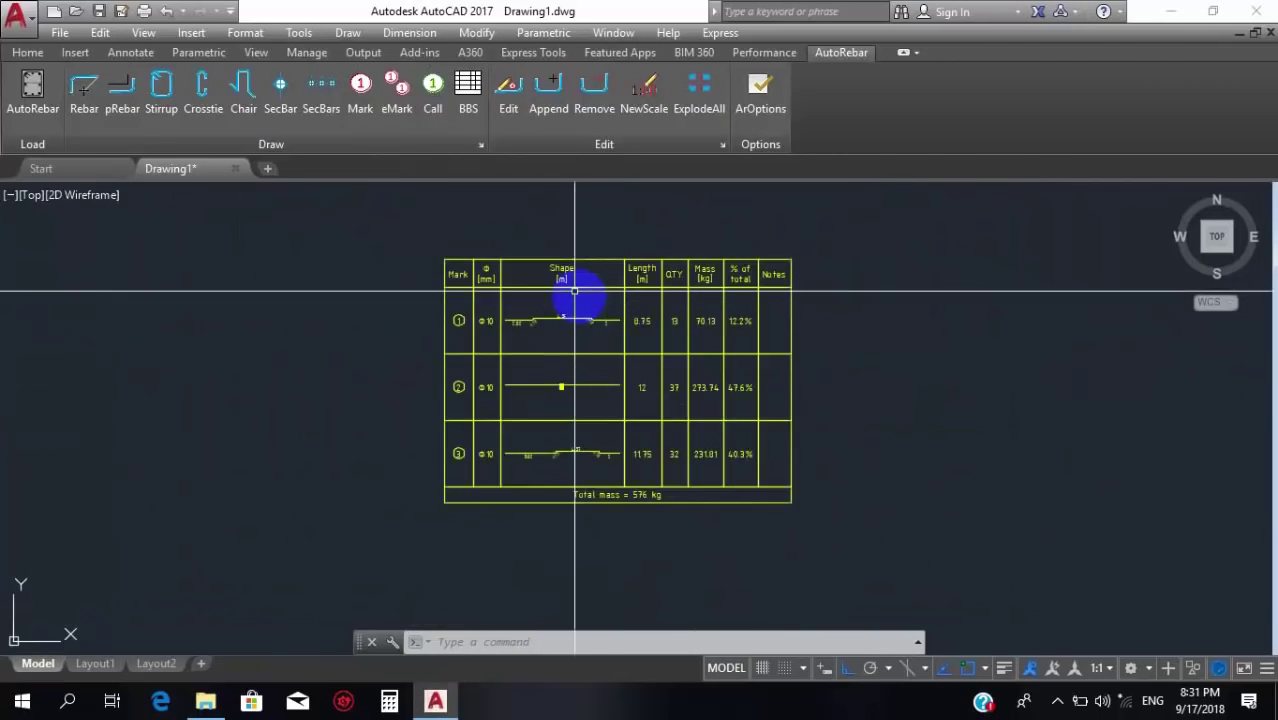
{"action": "scroll", "coordinate": [573, 277], "scroll_direction": "up", "scroll_amount": 4}
{"action": "scroll", "coordinate": [600, 340], "scroll_direction": "down", "scroll_amount": 1}
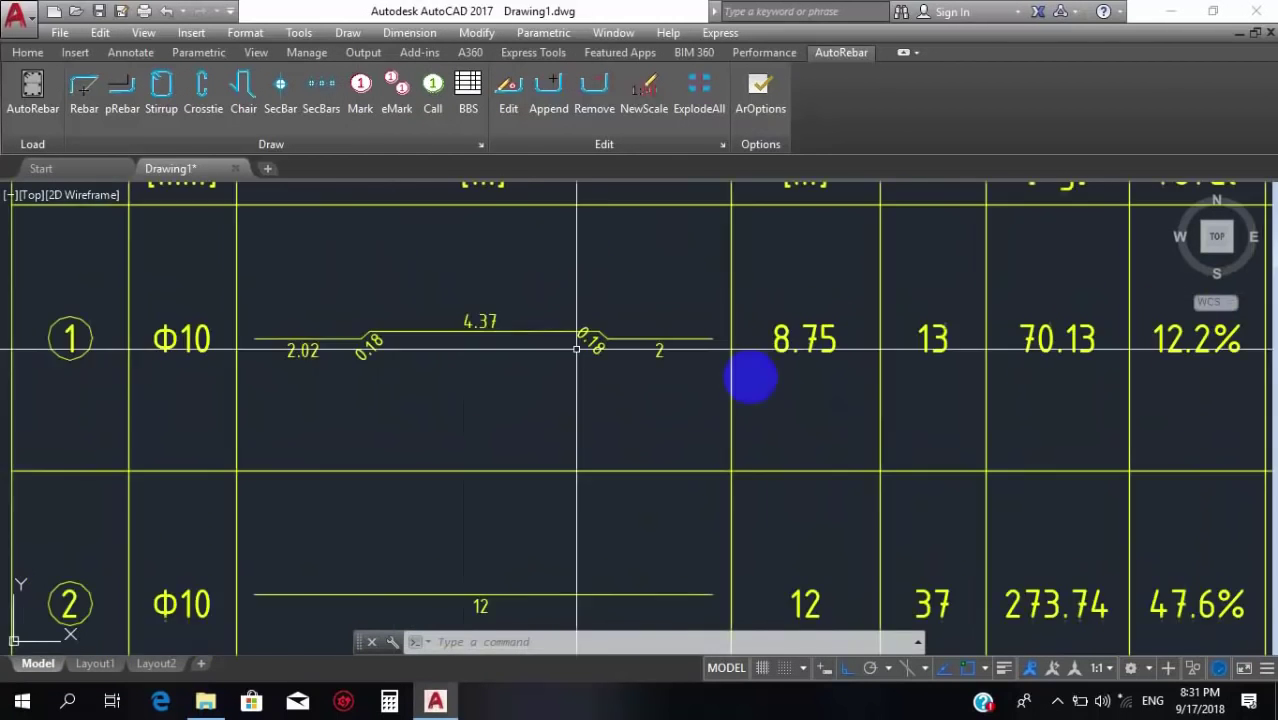
{"action": "scroll", "coordinate": [471, 400], "scroll_direction": "down", "scroll_amount": 4}
{"action": "scroll", "coordinate": [476, 377], "scroll_direction": "up", "scroll_amount": 6}
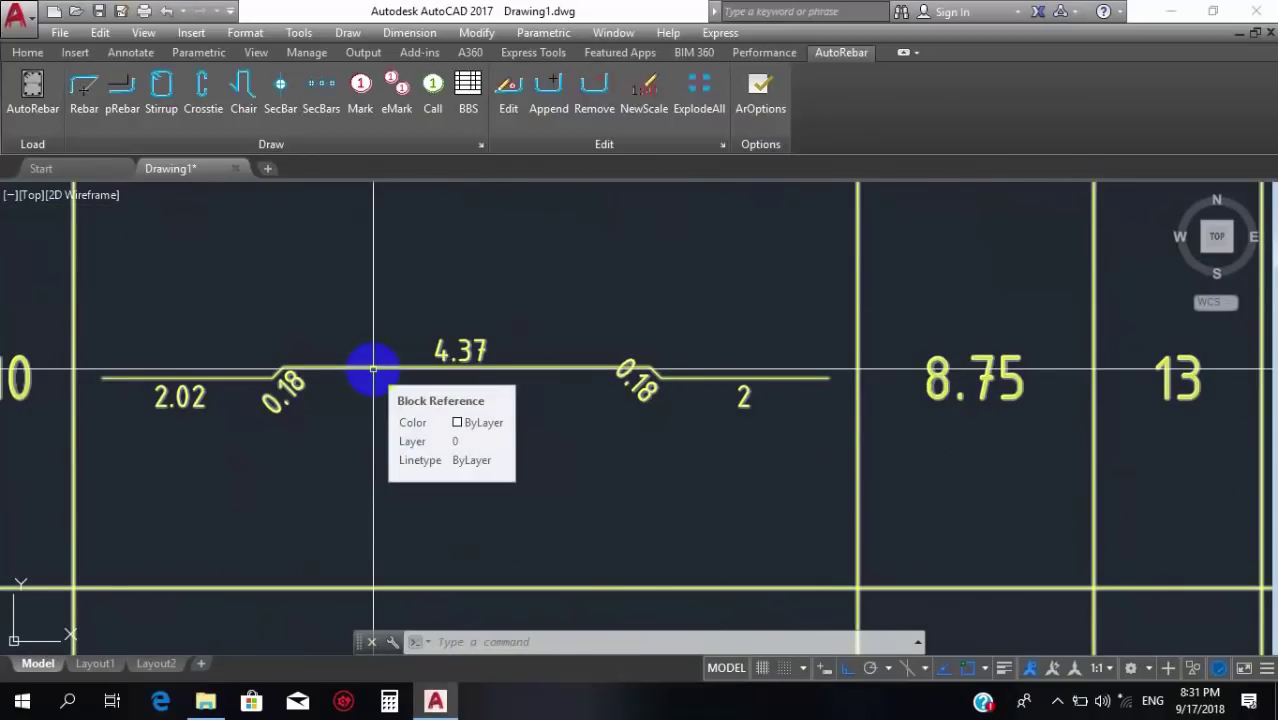
Open the schedule's AutoRebar_BBS block for editing in the Block Editor.
{"action": "left_click", "coordinate": [373, 370]}
{"action": "double_click", "coordinate": [377, 366]}
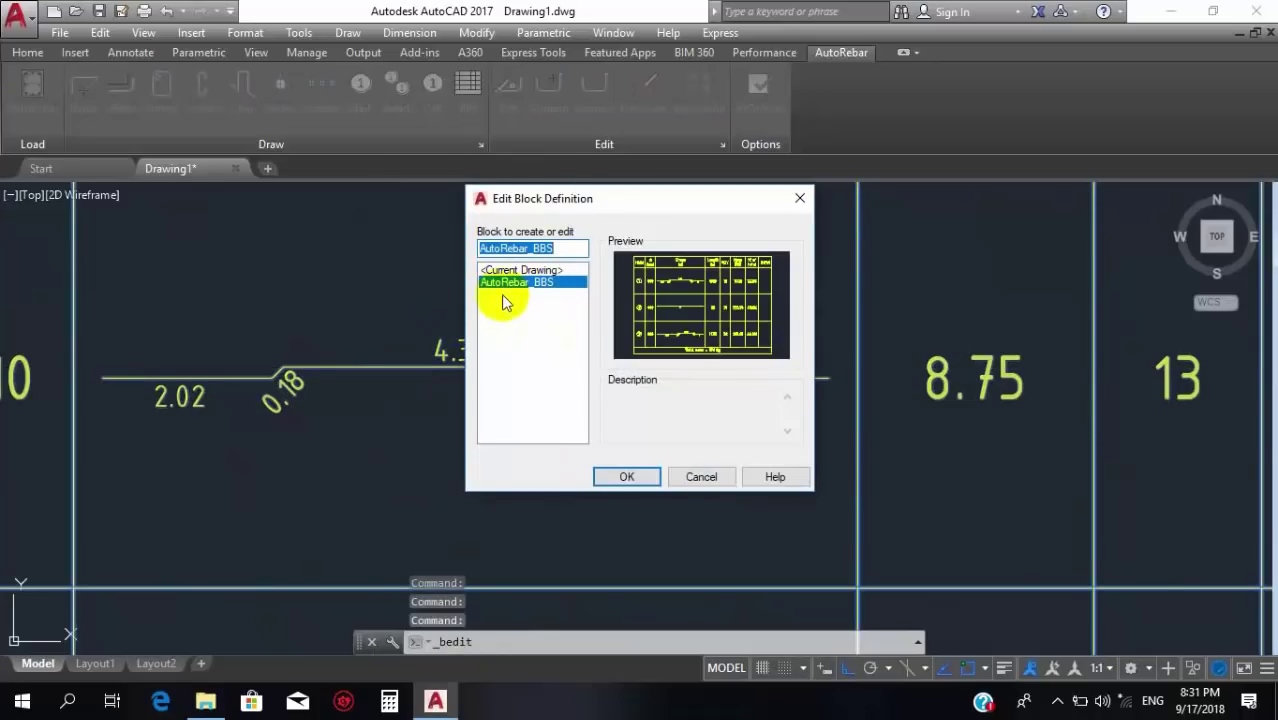
{"action": "left_click", "coordinate": [620, 477]}
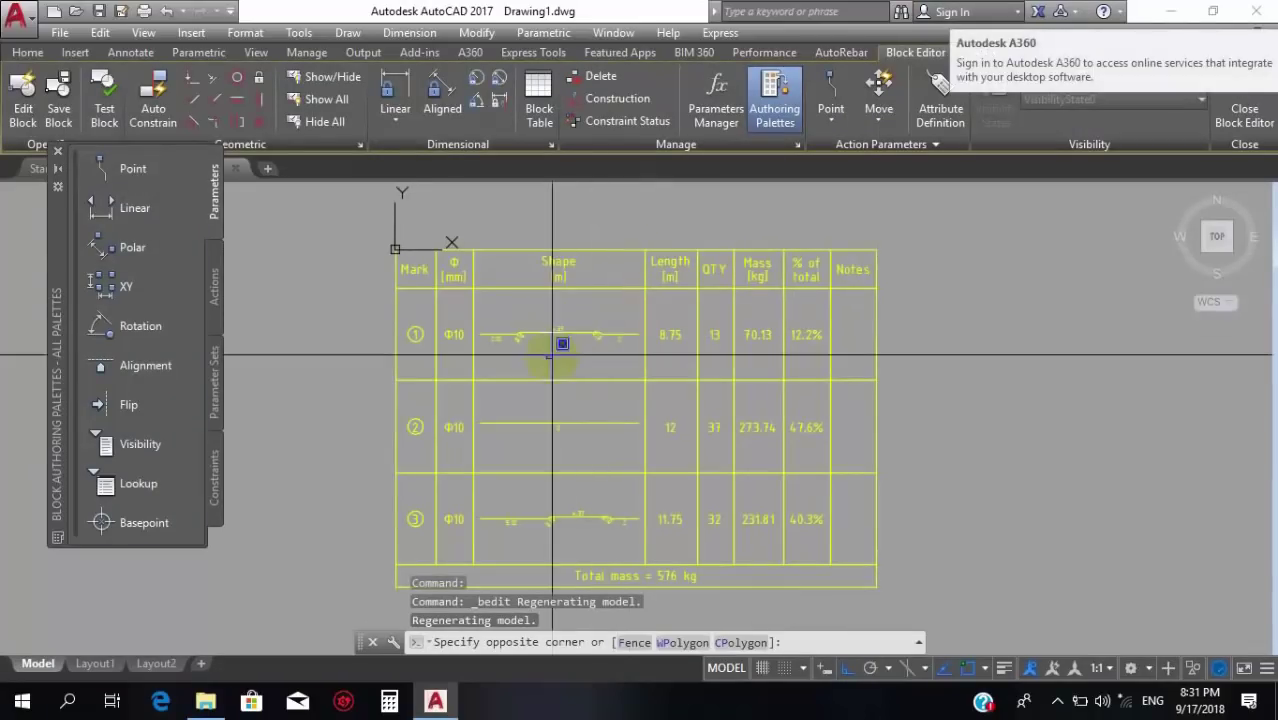
Mirror the mark 1 shape and its labels, except the 2 label, about the horizontal line through its ends, erasing the source objects.
{"action": "scroll", "coordinate": [556, 340], "scroll_direction": "up", "scroll_amount": 5}
{"action": "left_click", "coordinate": [465, 316]}
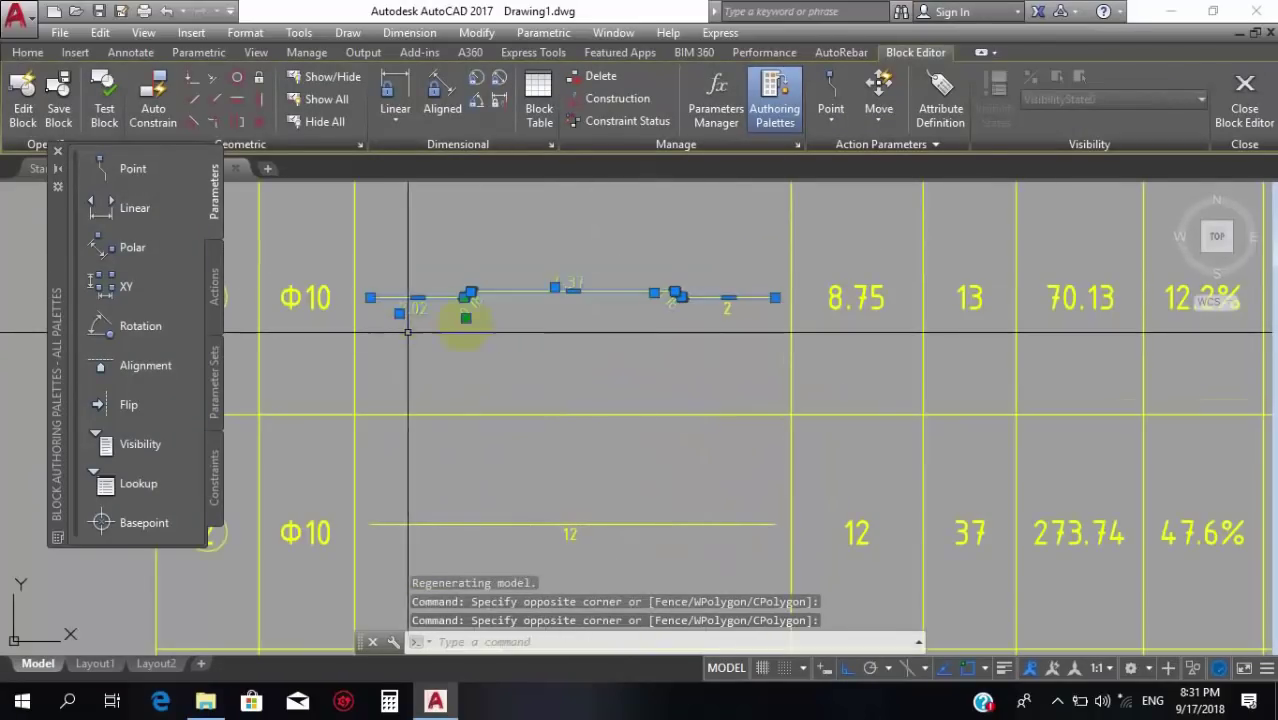
{"action": "type", "text": "mi"}
{"action": "key", "text": "Return"}
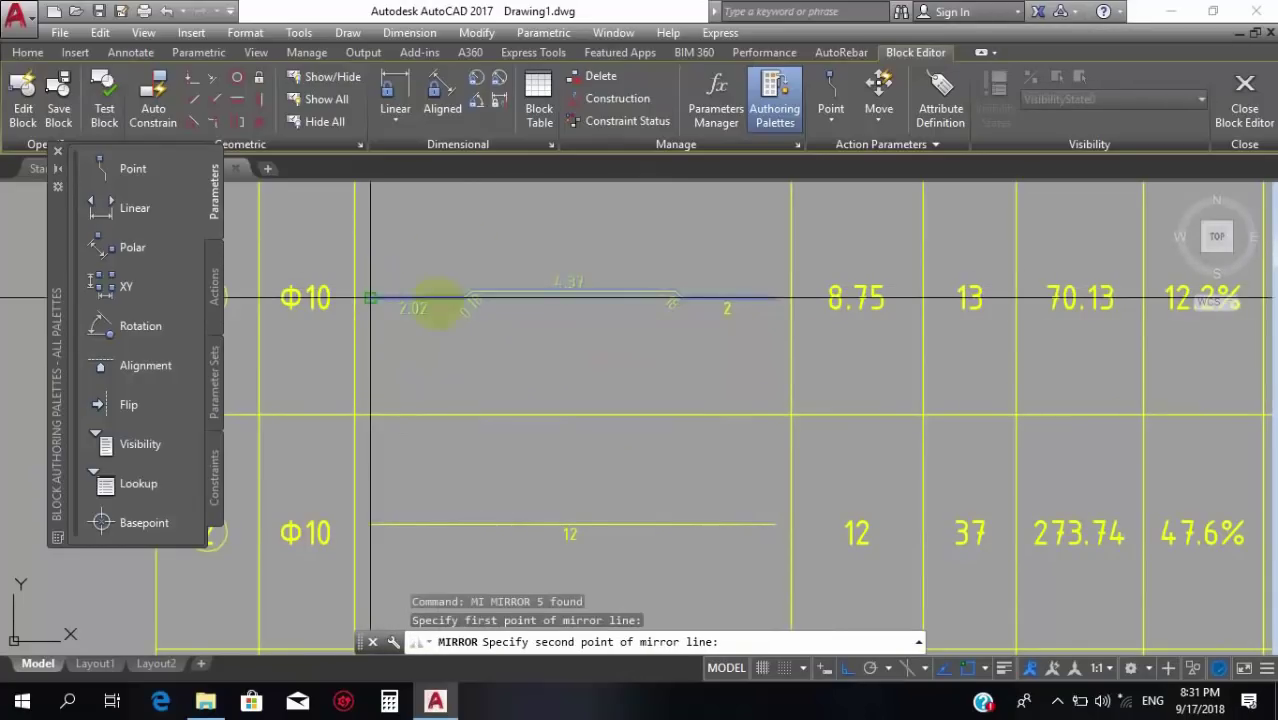
{"action": "left_click", "coordinate": [772, 297]}
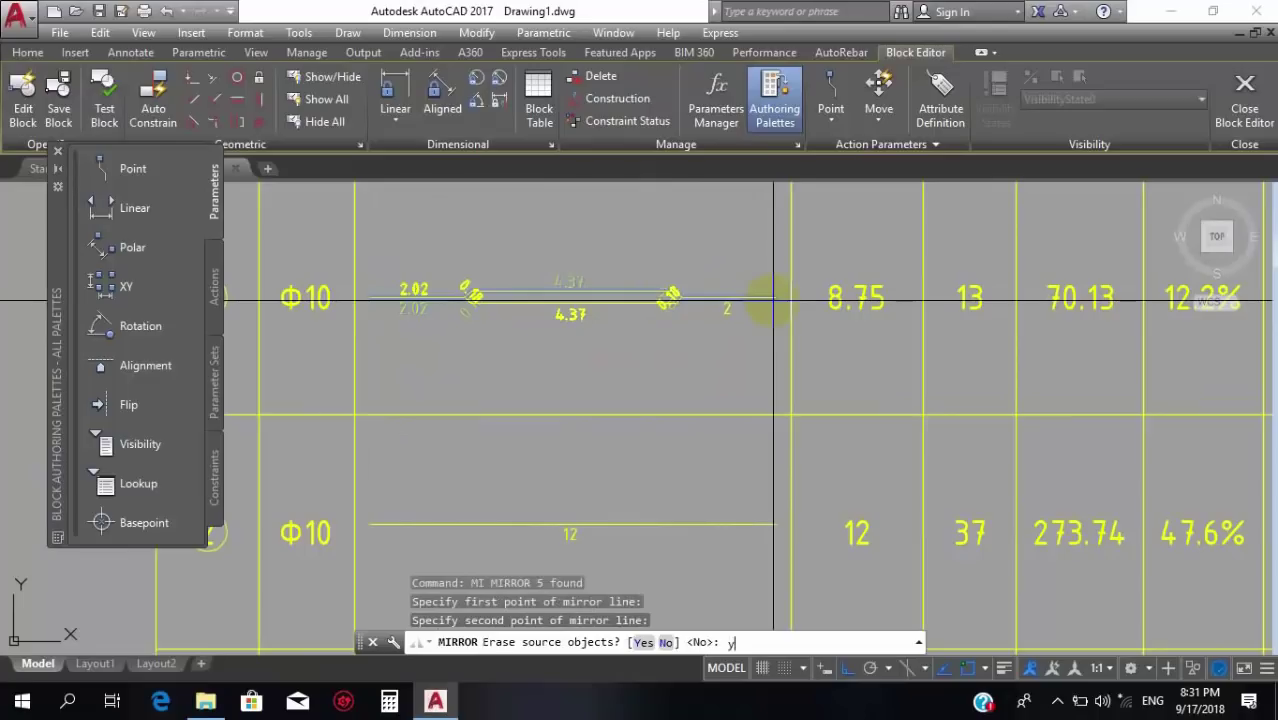
{"action": "type", "text": "y"}
{"action": "key", "text": "Return"}
{"action": "scroll", "coordinate": [552, 305], "scroll_direction": "up", "scroll_amount": 4}
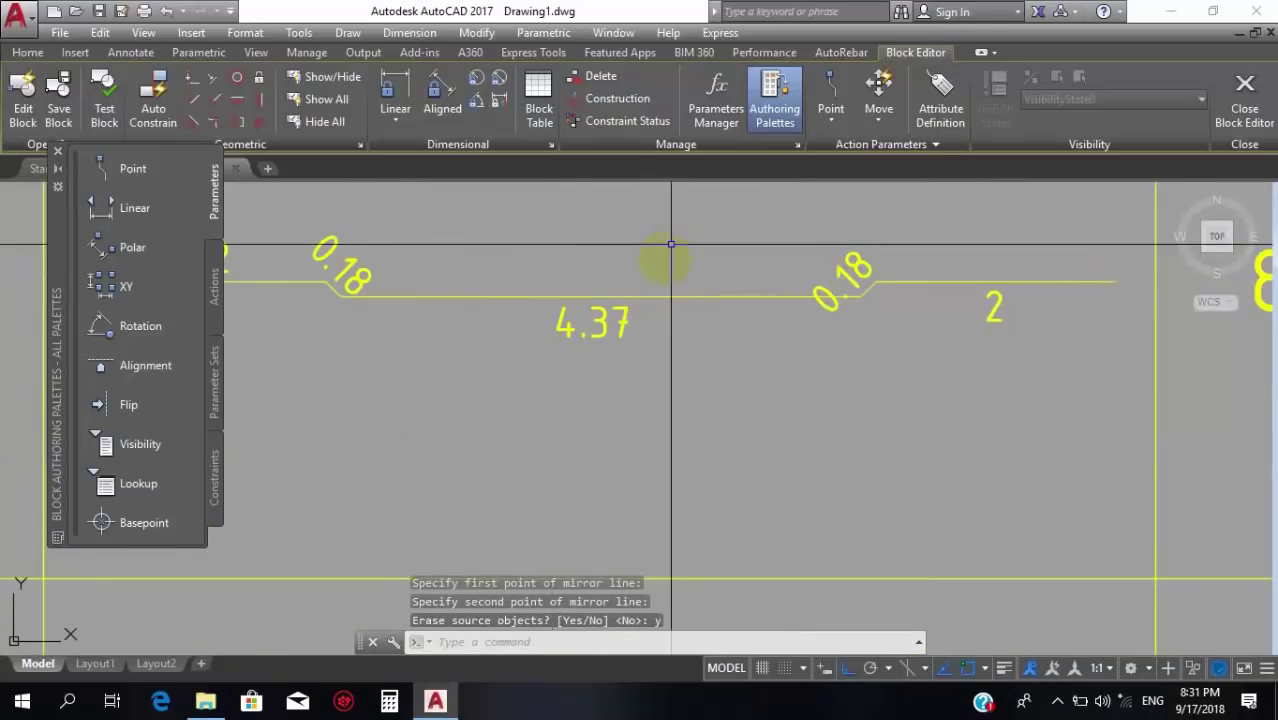
{"action": "scroll", "coordinate": [671, 244], "scroll_direction": "down", "scroll_amount": 2}
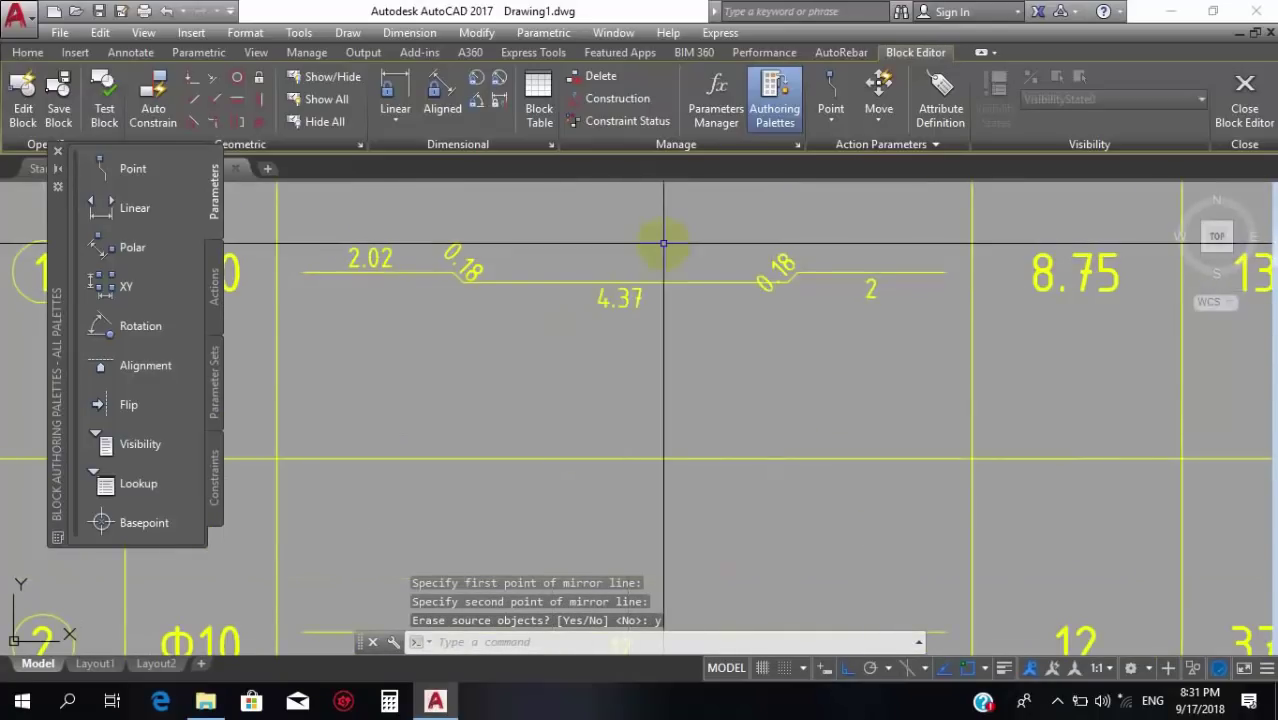
Mirror the mark 3 shape and all its length labels about a horizontal line along its outer segments, erasing the source objects.
{"action": "scroll", "coordinate": [664, 270], "scroll_direction": "down", "scroll_amount": 3}
{"action": "scroll", "coordinate": [650, 328], "scroll_direction": "up", "scroll_amount": 5}
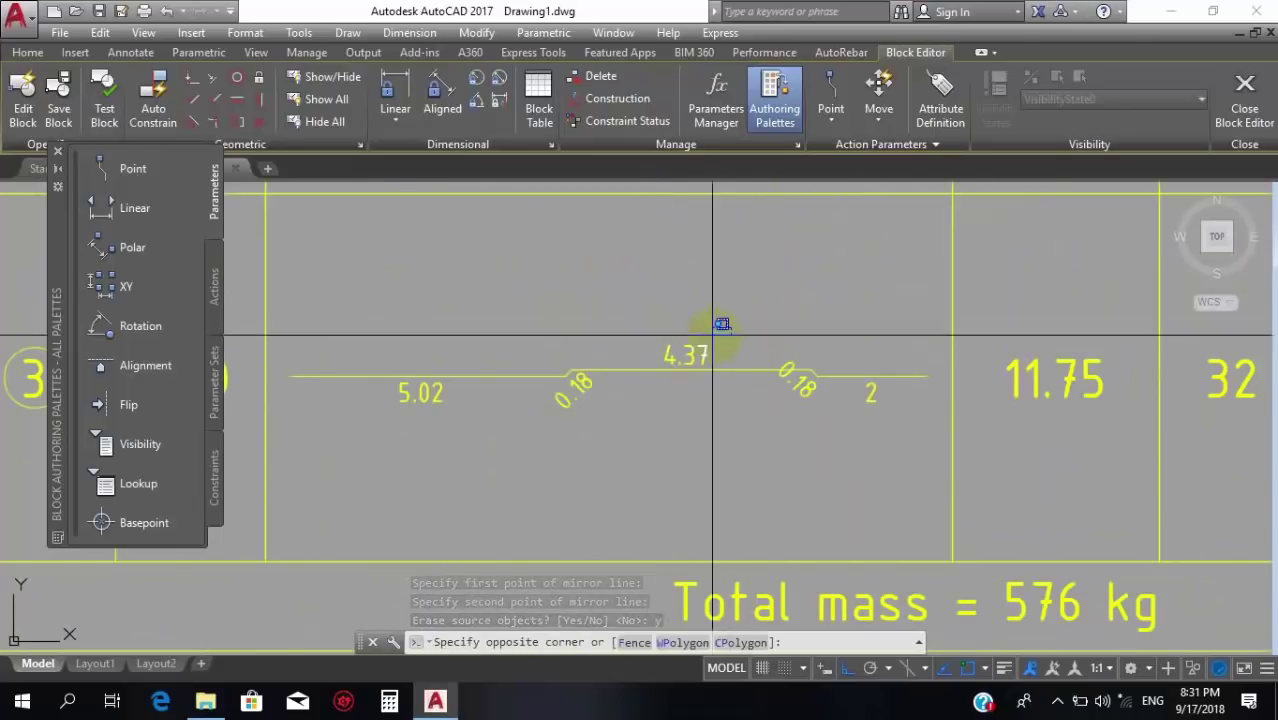
{"action": "left_click", "coordinate": [910, 322]}
{"action": "scroll", "coordinate": [815, 365], "scroll_direction": "down", "scroll_amount": 2}
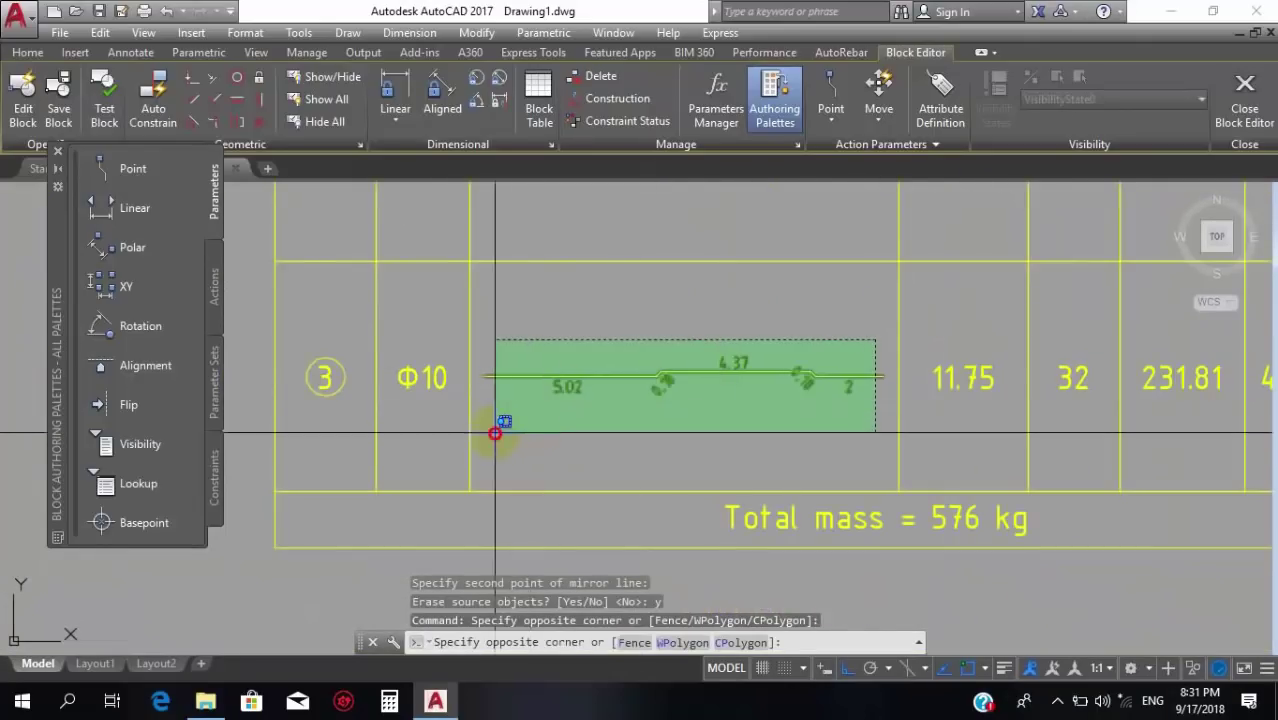
{"action": "left_click", "coordinate": [495, 432]}
{"action": "scroll", "coordinate": [615, 375], "scroll_direction": "up", "scroll_amount": 4}
{"action": "type", "text": "mi"}
{"action": "key", "text": "Return"}
{"action": "scroll", "coordinate": [615, 375], "scroll_direction": "up", "scroll_amount": 3}
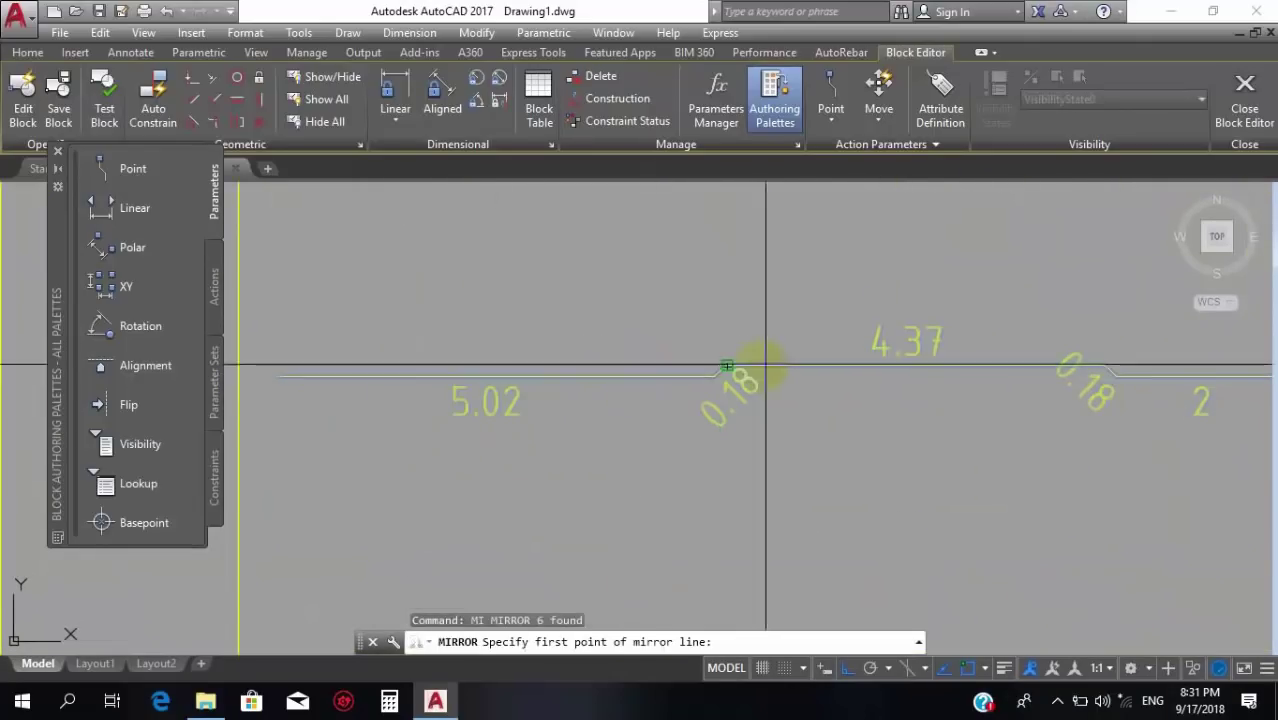
{"action": "left_click", "coordinate": [635, 385]}
{"action": "scroll", "coordinate": [907, 419], "scroll_direction": "down", "scroll_amount": 4}
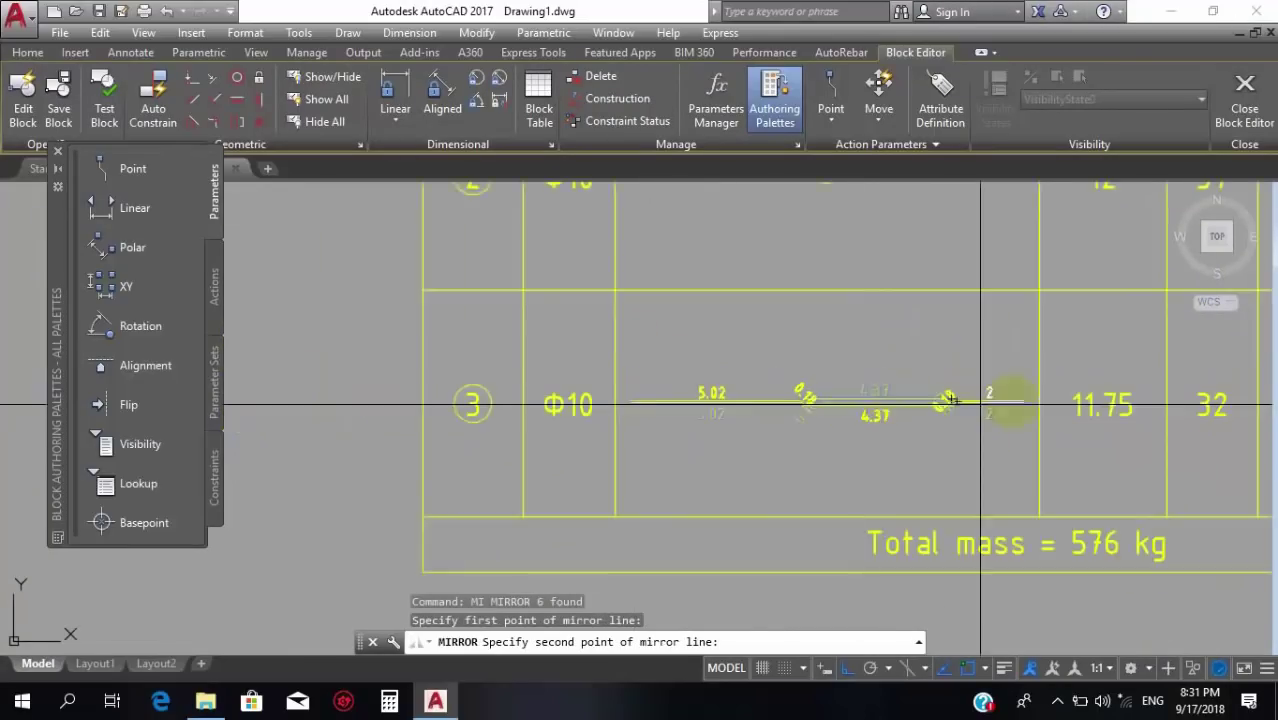
{"action": "scroll", "coordinate": [822, 428], "scroll_direction": "up", "scroll_amount": 5}
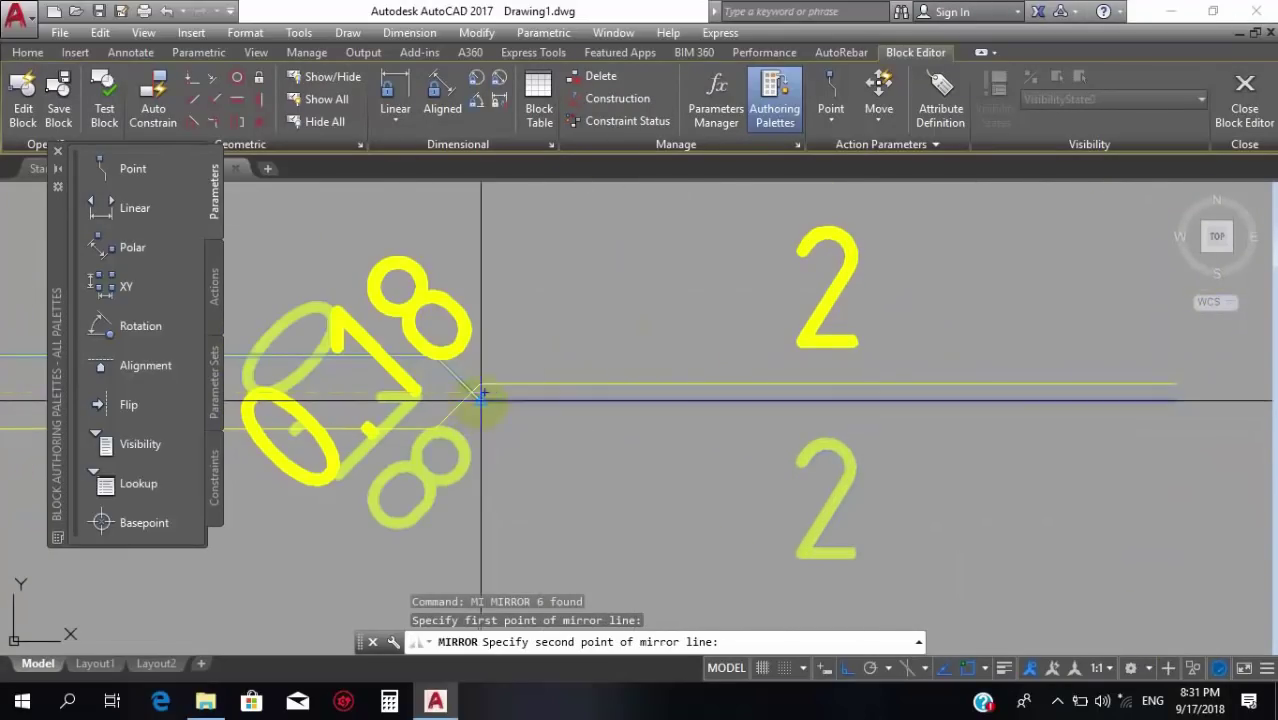
{"action": "scroll", "coordinate": [500, 398], "scroll_direction": "up", "scroll_amount": 4}
{"action": "left_click", "coordinate": [749, 367]}
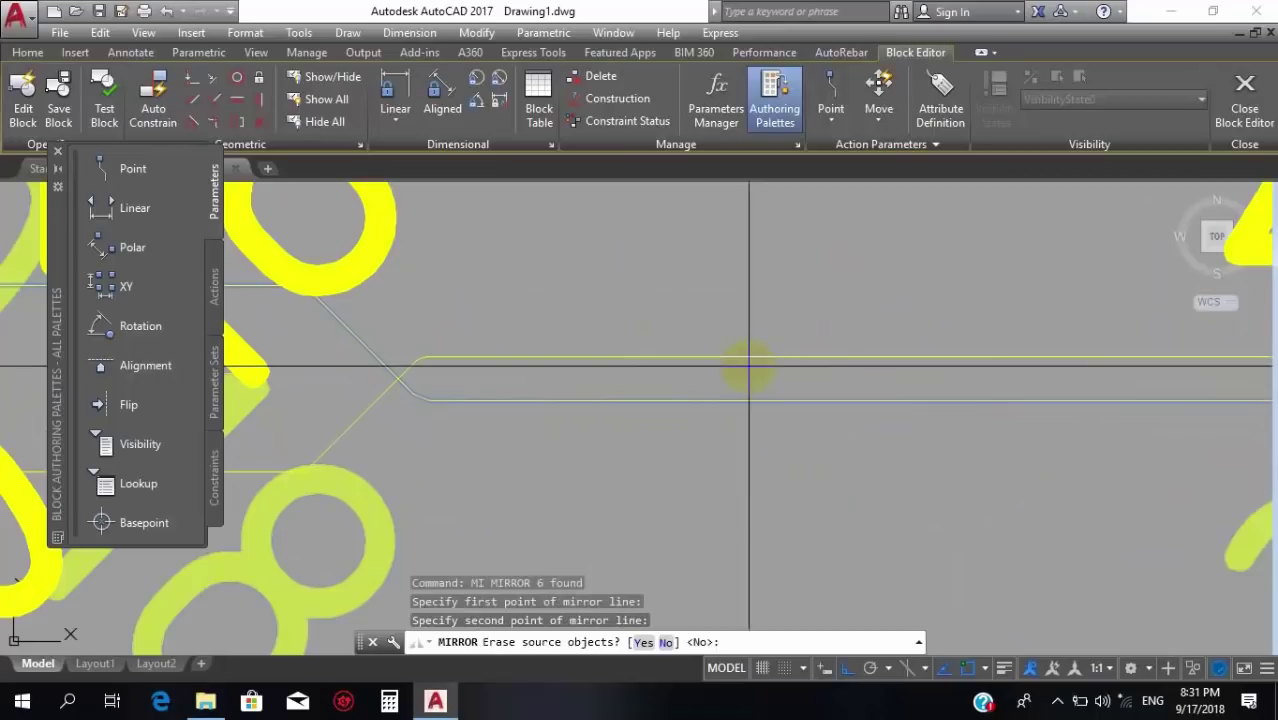
{"action": "key", "text": "Return"}
{"action": "scroll", "coordinate": [820, 340], "scroll_direction": "down", "scroll_amount": 5}
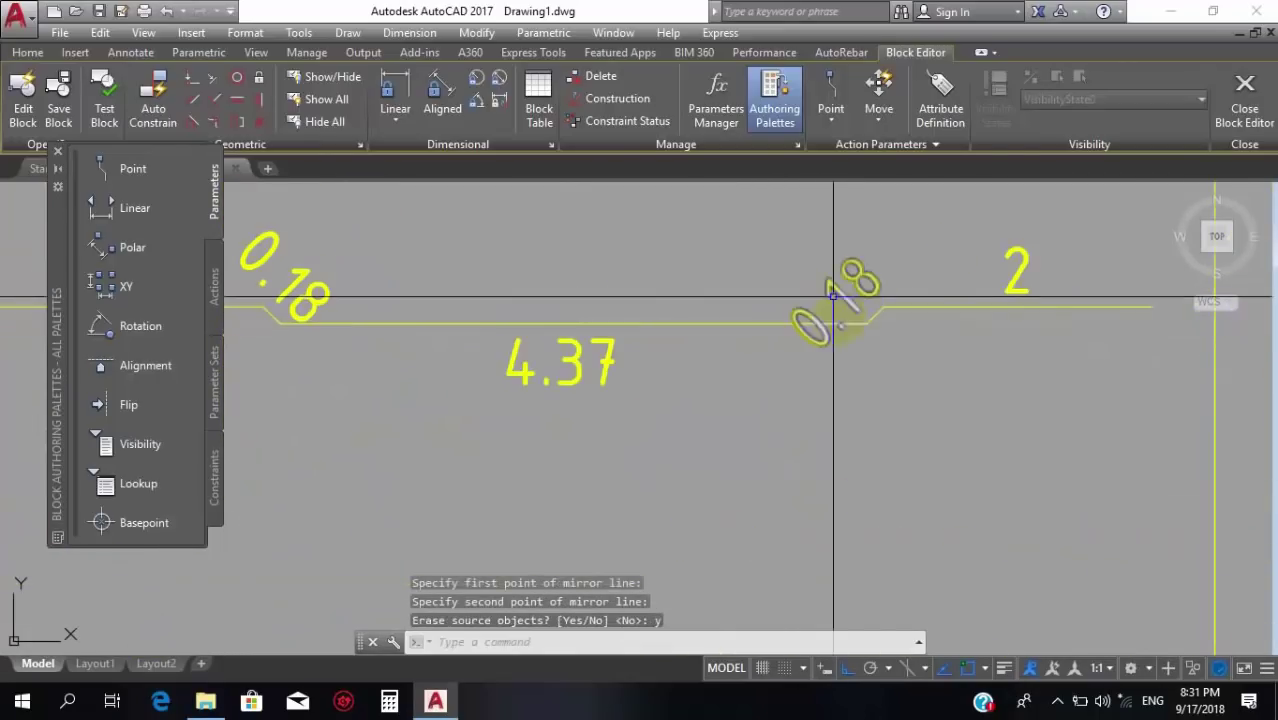
Close the Block Editor, saving the changes to AutoRebar_BBS.
{"action": "scroll", "coordinate": [713, 419], "scroll_direction": "down", "scroll_amount": 6}
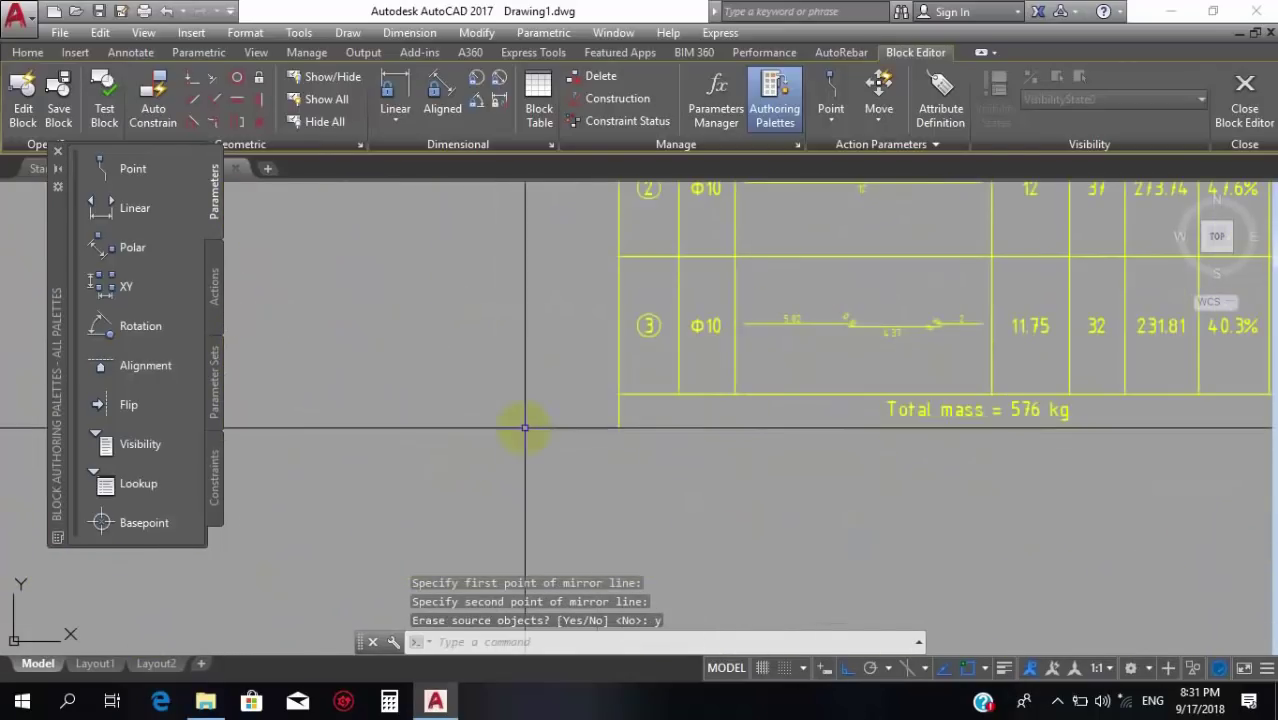
{"action": "left_click", "coordinate": [1244, 100]}
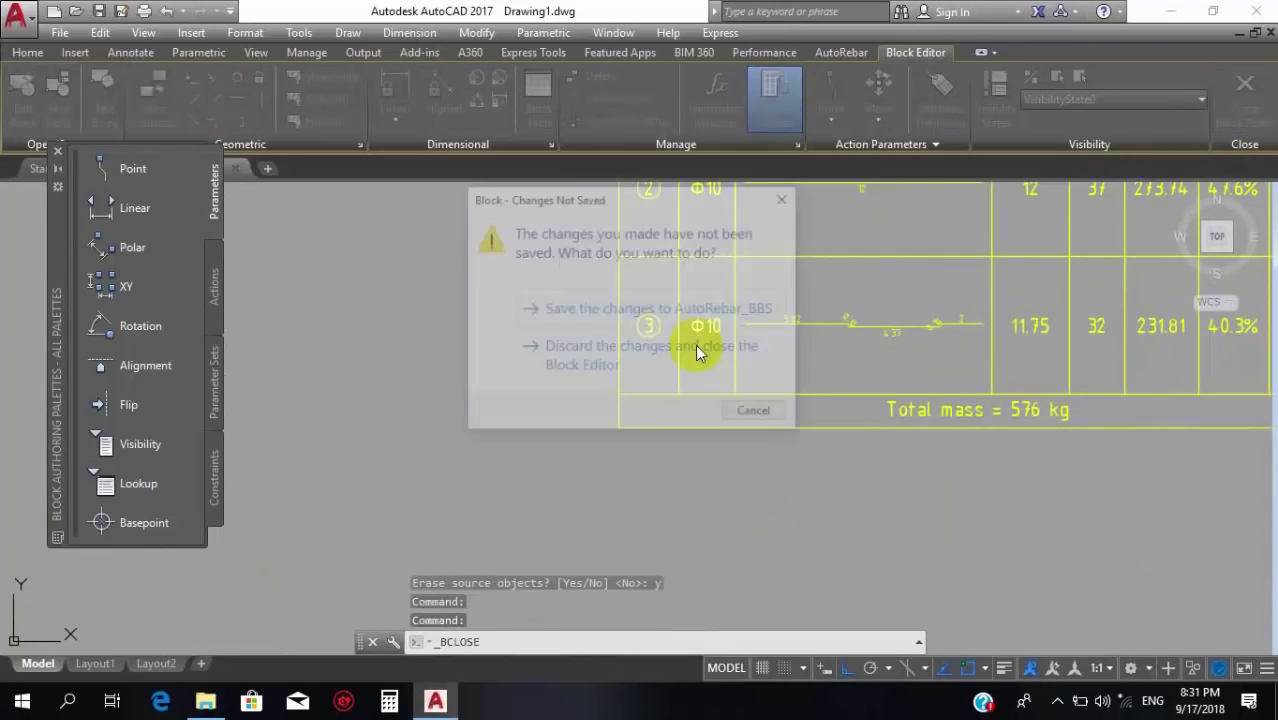
{"action": "left_click", "coordinate": [610, 360]}
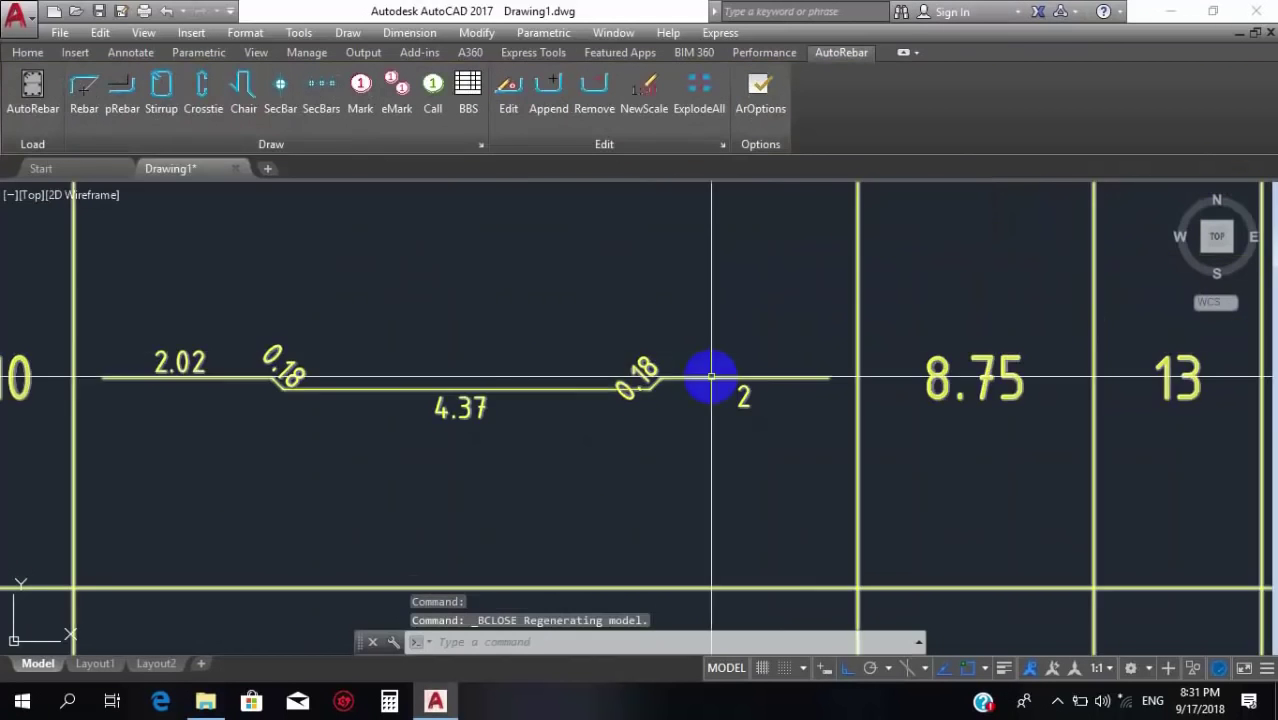
Check the flipped bar shapes in the schedule and review the whole drawing with its rebars and marks.
{"action": "scroll", "coordinate": [708, 377], "scroll_direction": "down", "scroll_amount": 6}
{"action": "scroll", "coordinate": [735, 395], "scroll_direction": "up", "scroll_amount": 5}
{"action": "scroll", "coordinate": [616, 434], "scroll_direction": "down", "scroll_amount": 3}
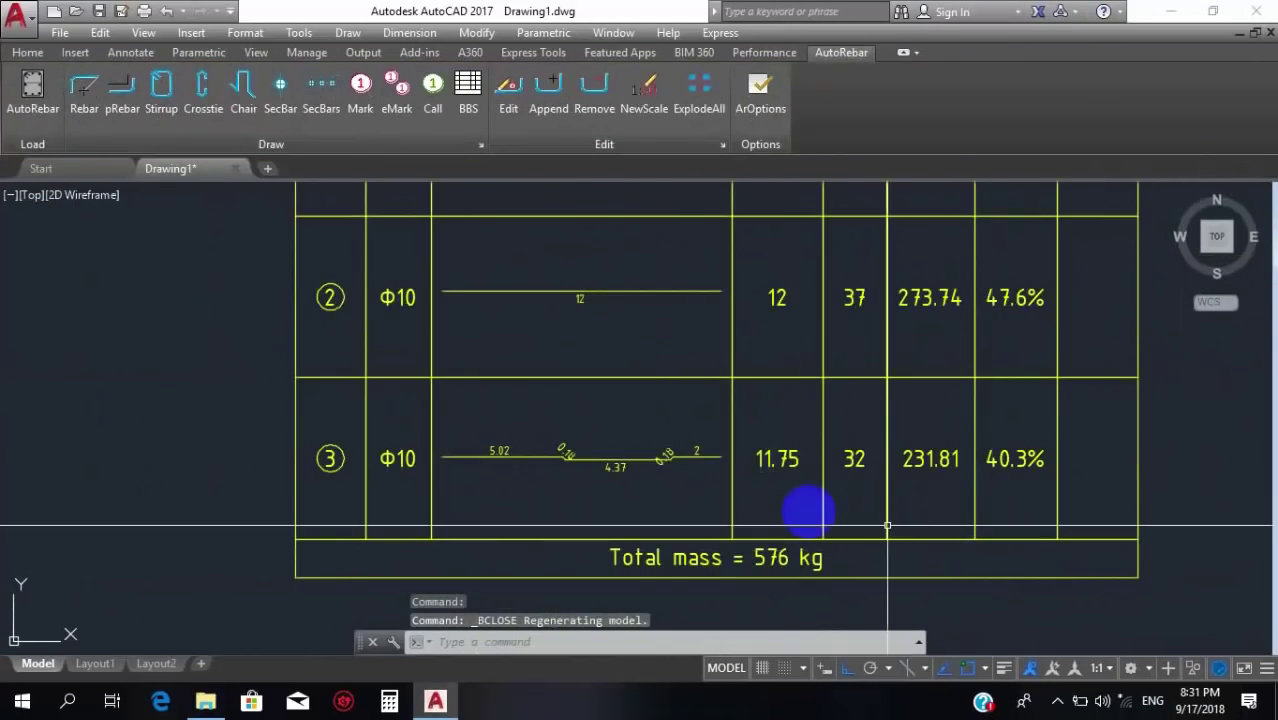
{"action": "scroll", "coordinate": [807, 508], "scroll_direction": "up", "scroll_amount": 4}
{"action": "scroll", "coordinate": [807, 502], "scroll_direction": "down", "scroll_amount": 1}
{"action": "scroll", "coordinate": [428, 400], "scroll_direction": "up", "scroll_amount": 2}
{"action": "scroll", "coordinate": [622, 465], "scroll_direction": "down", "scroll_amount": 5}
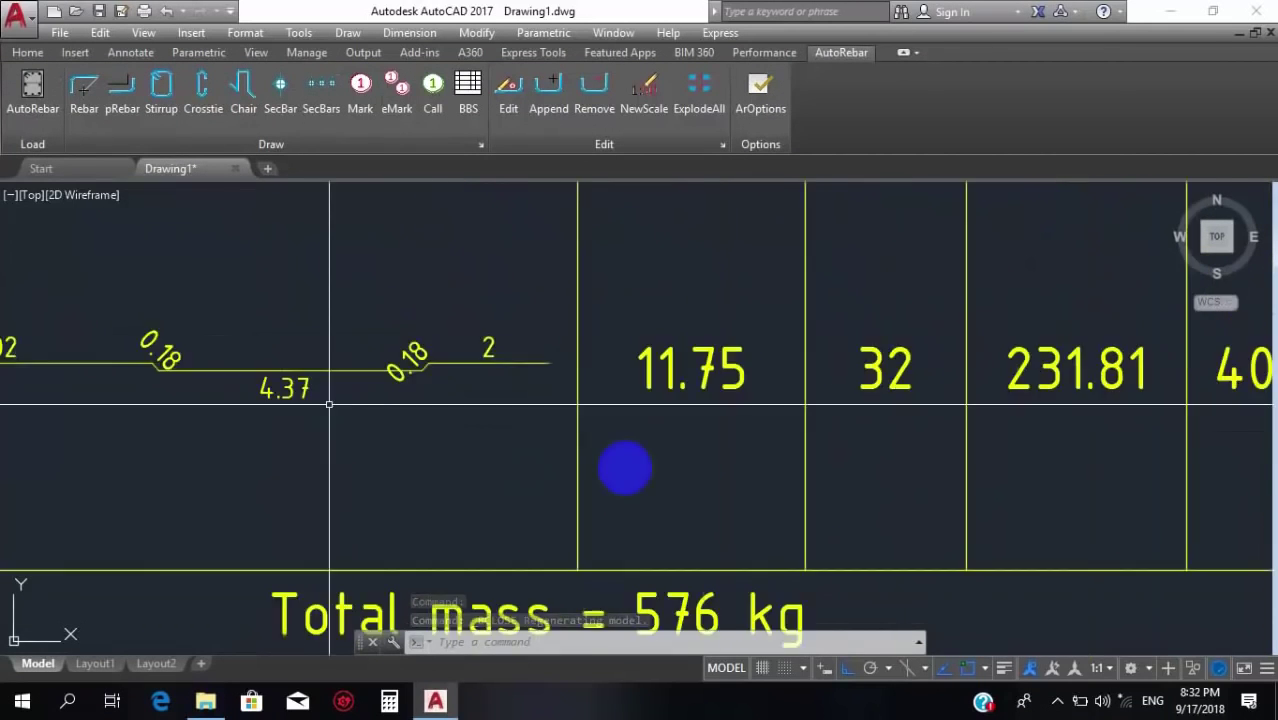
{"action": "scroll", "coordinate": [770, 425], "scroll_direction": "down", "scroll_amount": 5}
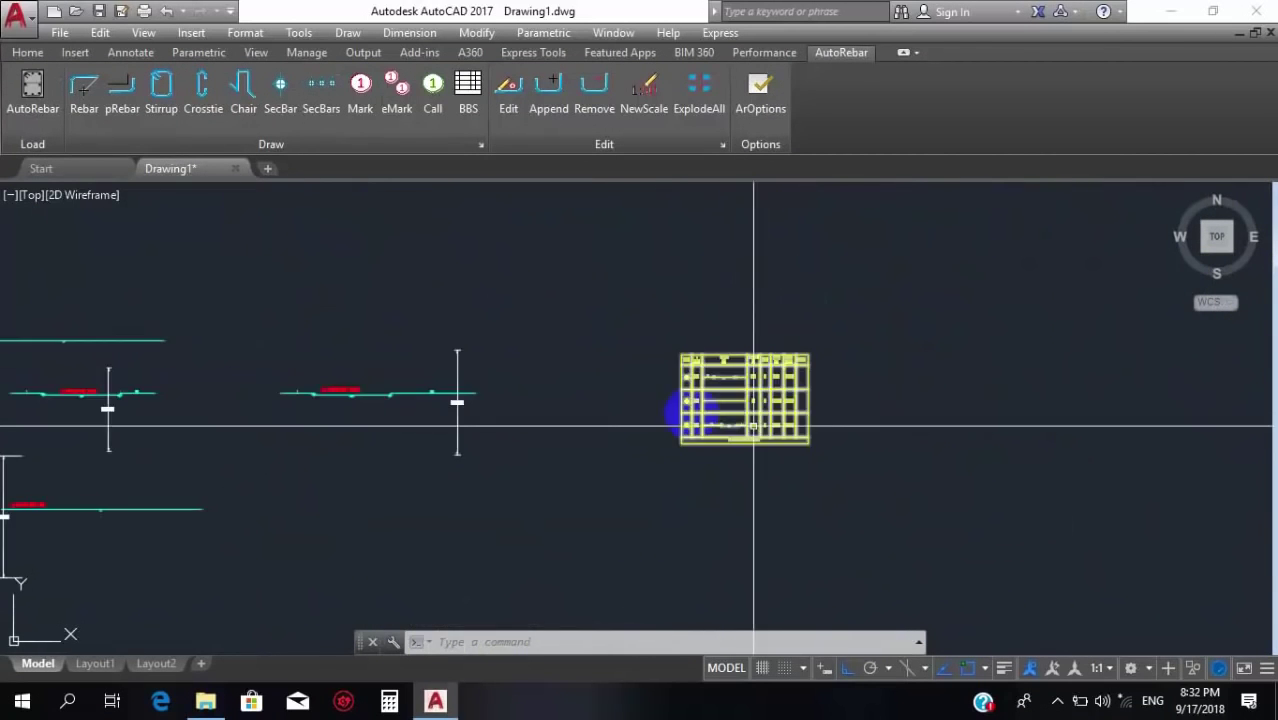
{"action": "scroll", "coordinate": [785, 405], "scroll_direction": "up", "scroll_amount": 6}
{"action": "scroll", "coordinate": [785, 418], "scroll_direction": "down", "scroll_amount": 6}
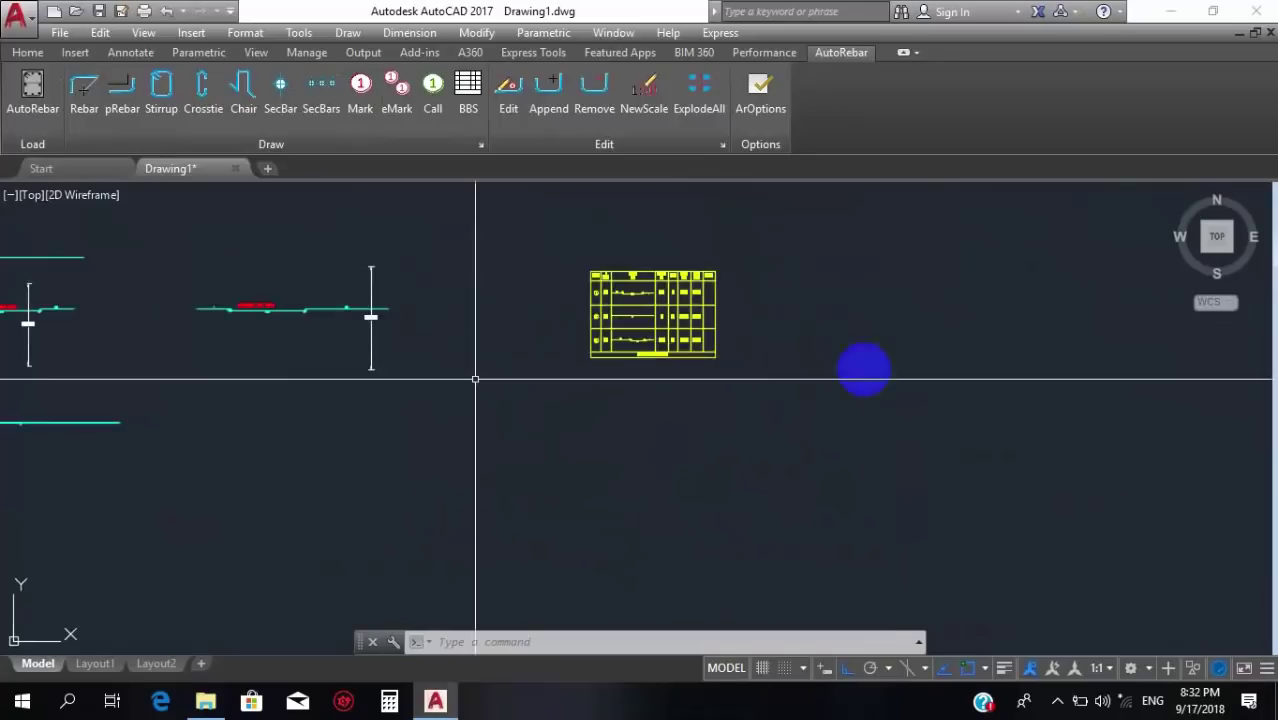
{"action": "scroll", "coordinate": [862, 365], "scroll_direction": "up", "scroll_amount": 3}
{"action": "scroll", "coordinate": [633, 331], "scroll_direction": "down", "scroll_amount": 3}
{"action": "scroll", "coordinate": [700, 320], "scroll_direction": "down", "scroll_amount": 3}
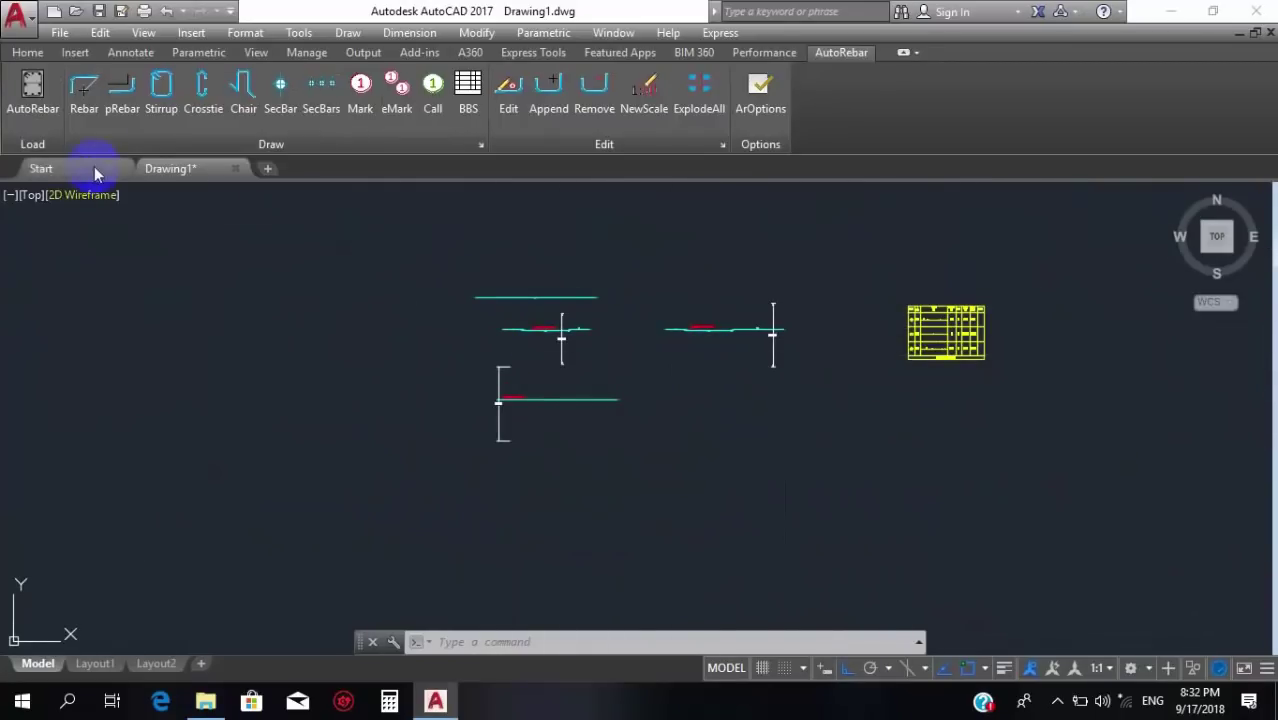
Draw a straight horizontal rebar of 10 mm diameter and 10 m length below the existing bars.
{"action": "left_click", "coordinate": [84, 100]}
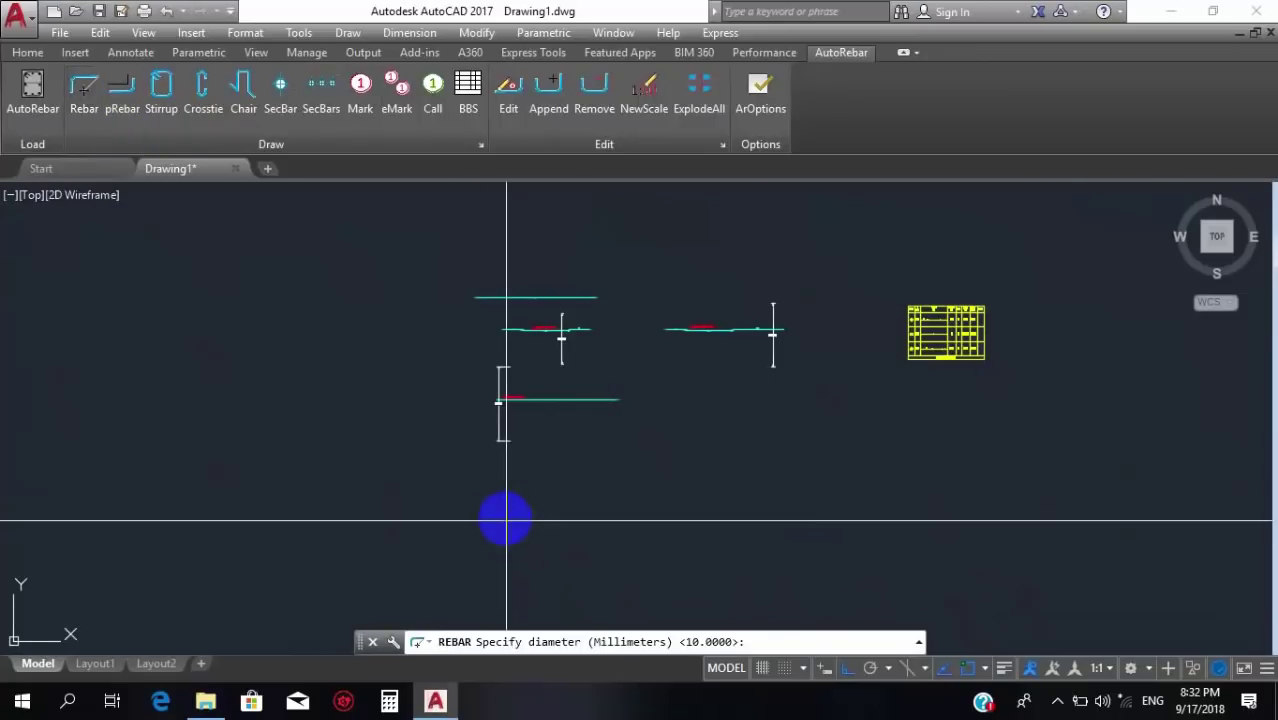
{"action": "key", "text": "Return"}
{"action": "left_click", "coordinate": [522, 488]}
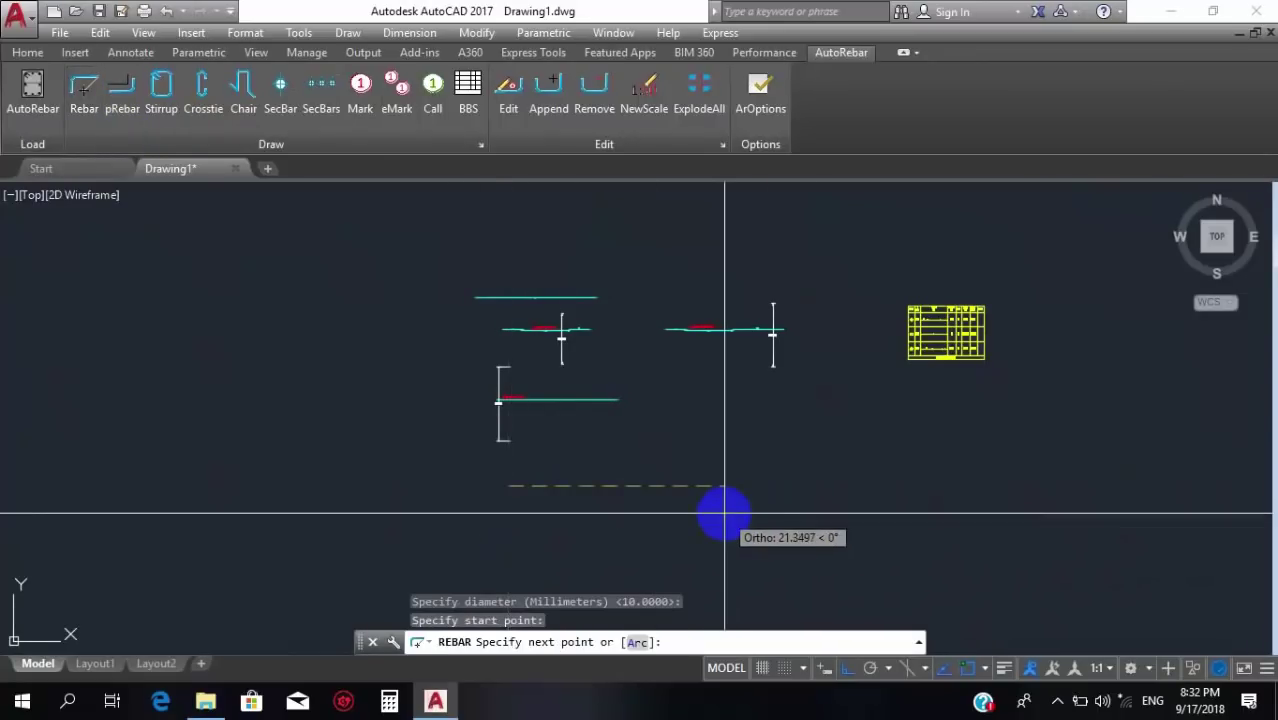
{"action": "type", "text": "10"}
{"action": "key", "text": "Return"}
{"action": "key", "text": "Escape"}
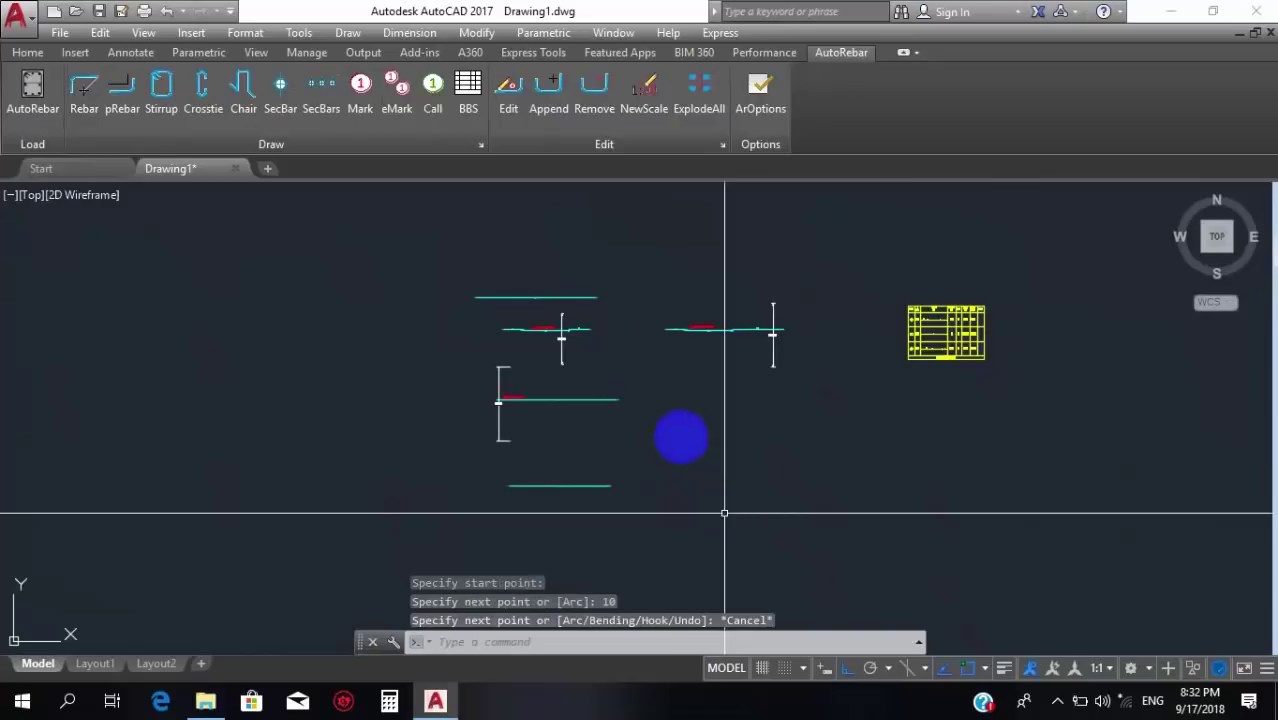
Examine the rebars and the mark 1 label in the drawing and compare them with the schedule.
{"action": "scroll", "coordinate": [613, 499], "scroll_direction": "up", "scroll_amount": 5}
{"action": "scroll", "coordinate": [305, 423], "scroll_direction": "down", "scroll_amount": 5}
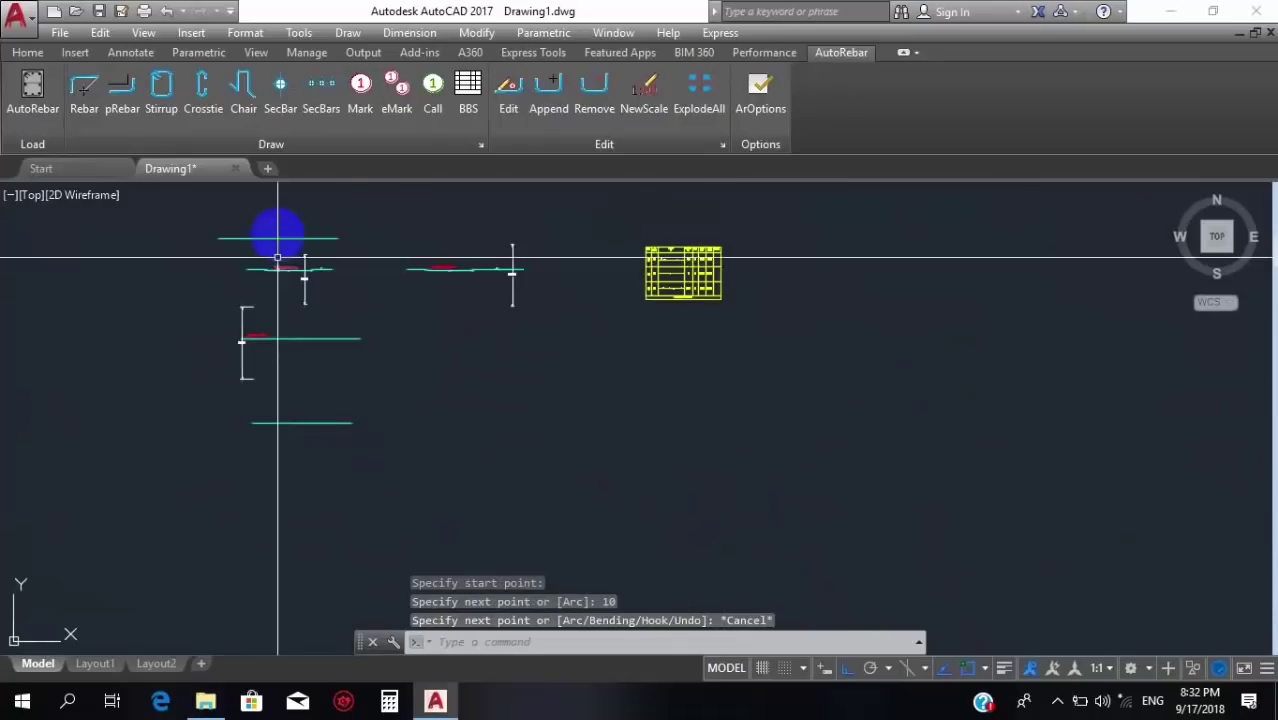
{"action": "scroll", "coordinate": [280, 300], "scroll_direction": "up", "scroll_amount": 6}
{"action": "scroll", "coordinate": [420, 470], "scroll_direction": "down", "scroll_amount": 6}
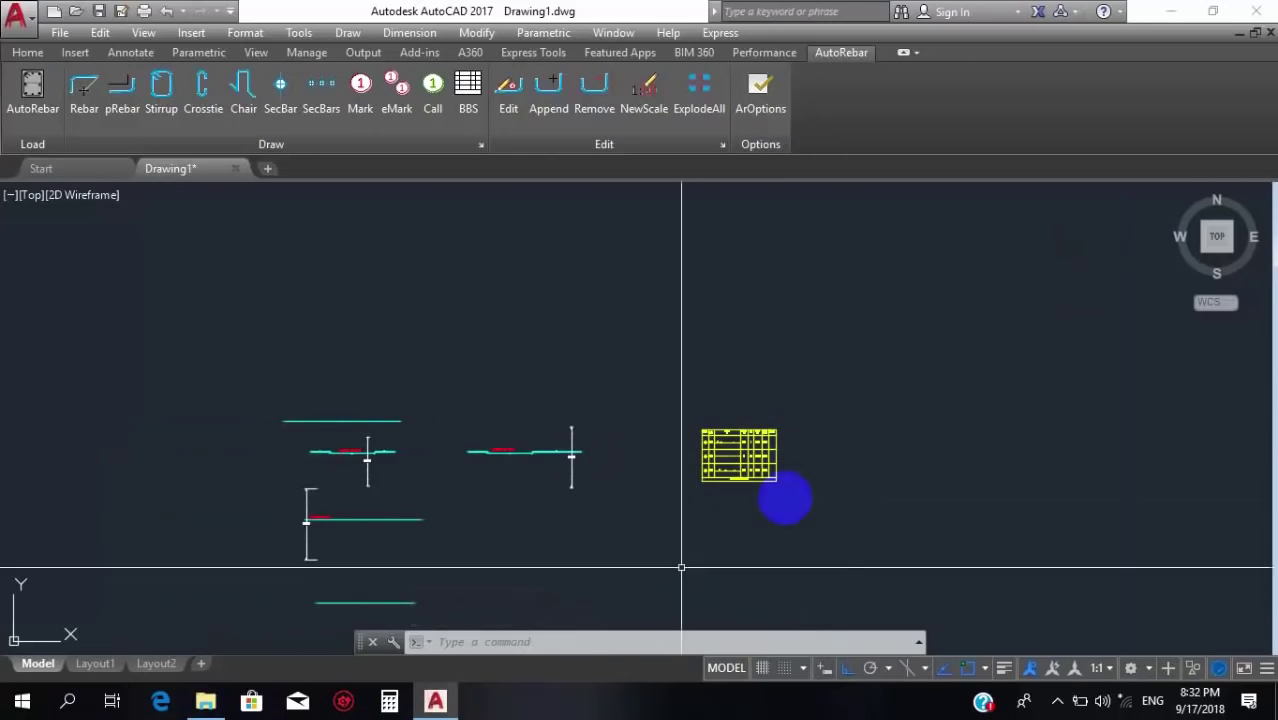
{"action": "scroll", "coordinate": [740, 500], "scroll_direction": "up", "scroll_amount": 6}
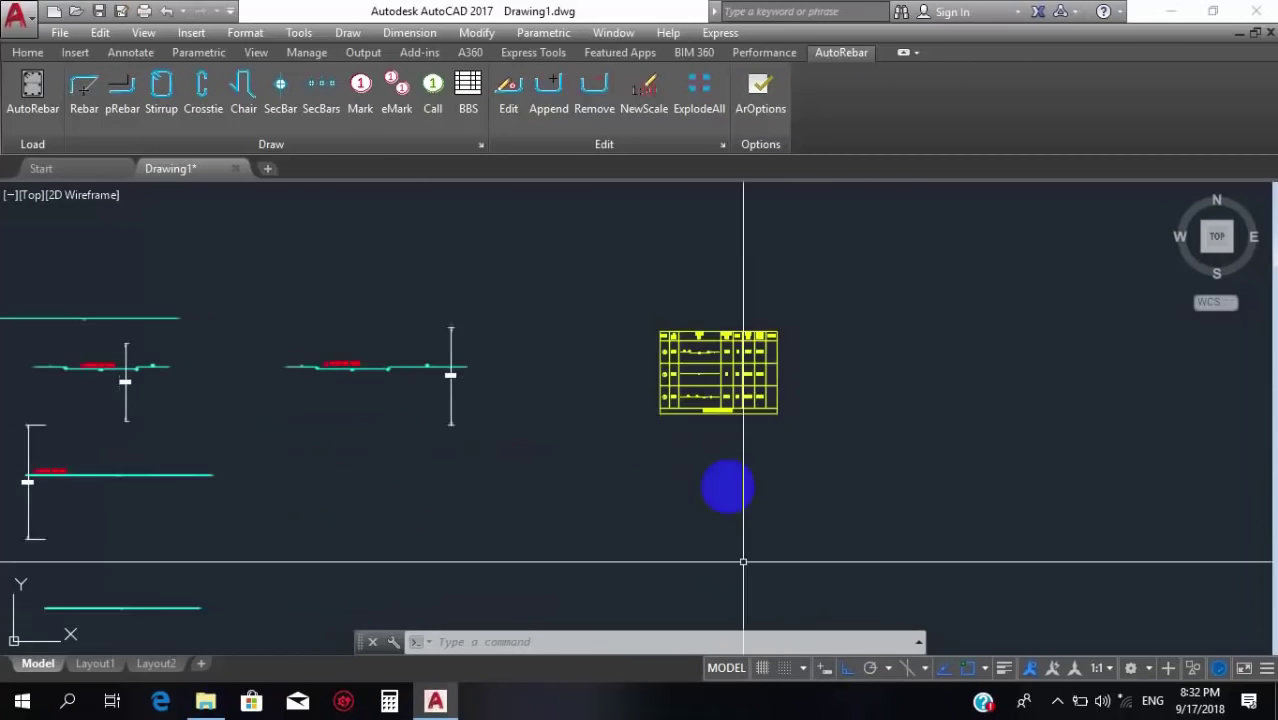
{"action": "scroll", "coordinate": [640, 330], "scroll_direction": "down", "scroll_amount": 3}
{"action": "scroll", "coordinate": [598, 305], "scroll_direction": "up", "scroll_amount": 8}
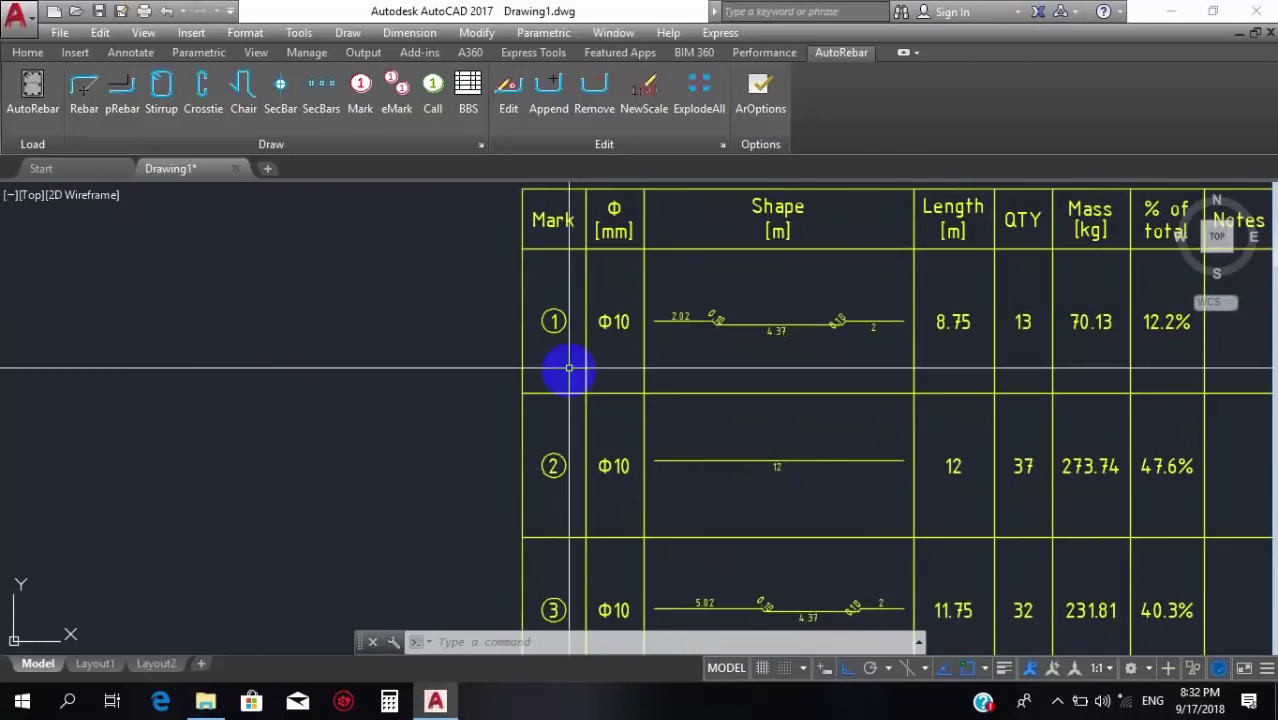
{"action": "scroll", "coordinate": [546, 343], "scroll_direction": "down", "scroll_amount": 8}
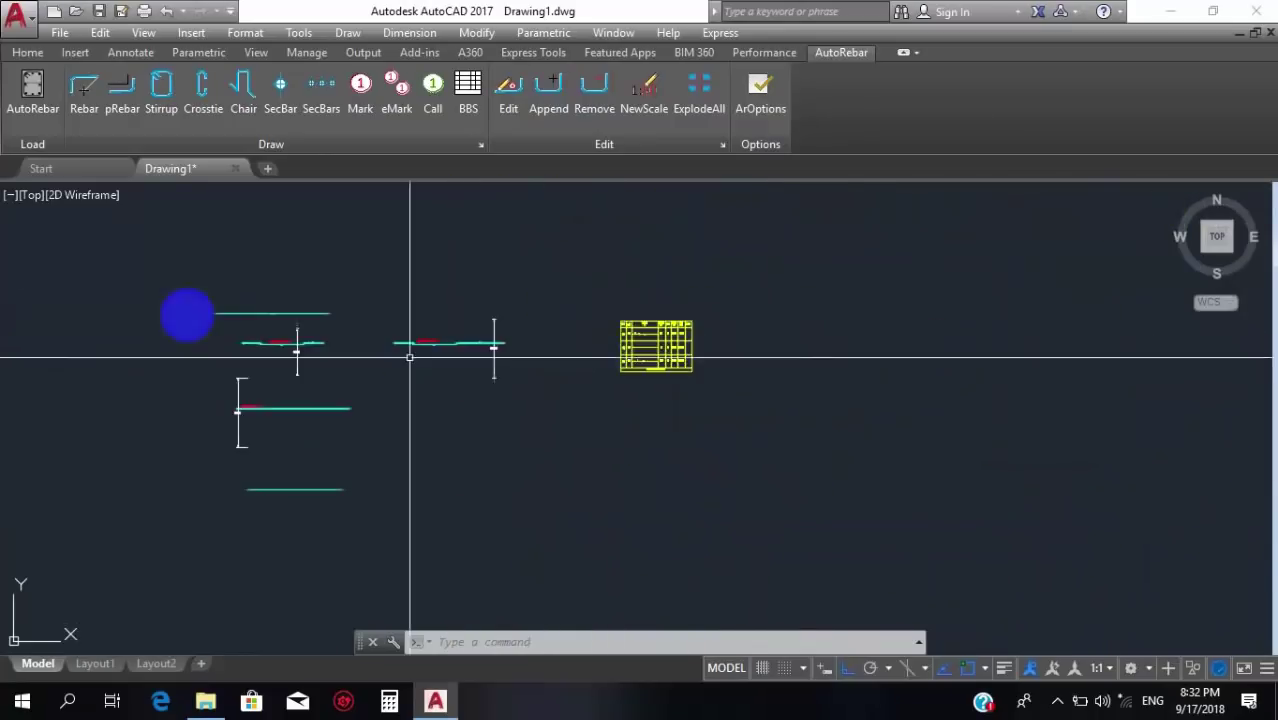
{"action": "scroll", "coordinate": [491, 422], "scroll_direction": "up", "scroll_amount": 6}
{"action": "scroll", "coordinate": [610, 448], "scroll_direction": "up", "scroll_amount": 1}
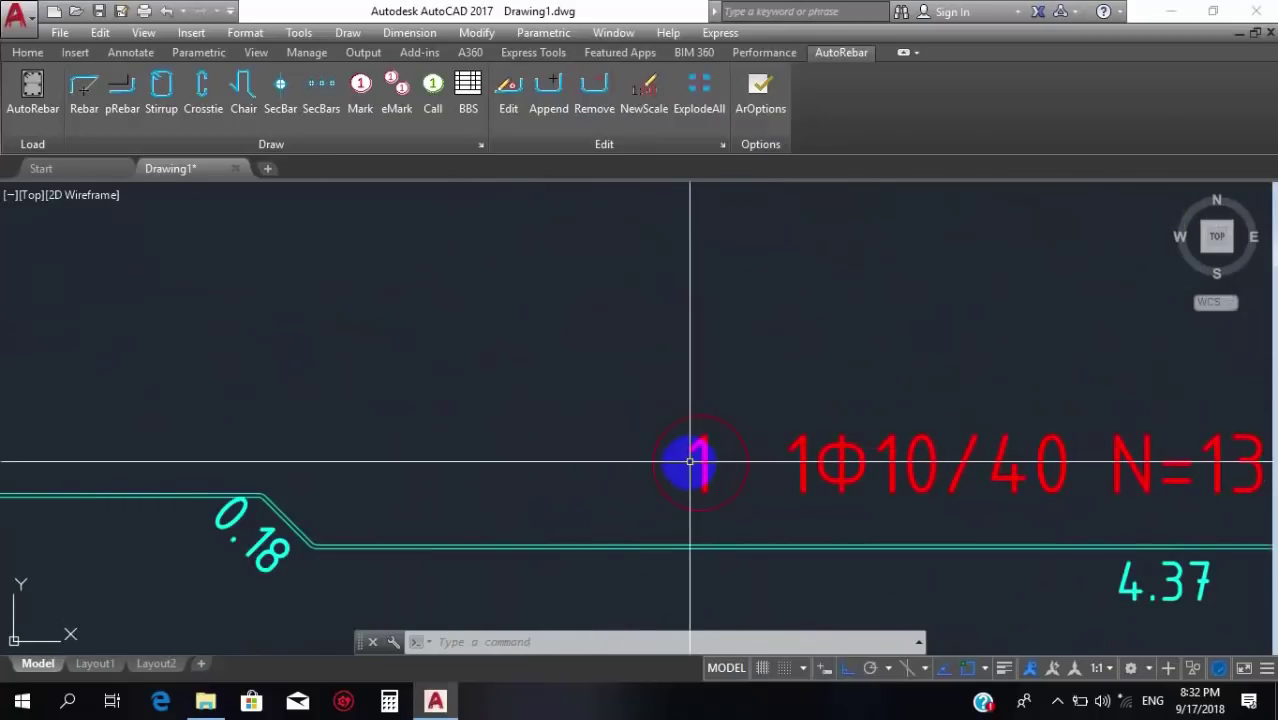
{"action": "scroll", "coordinate": [690, 459], "scroll_direction": "down", "scroll_amount": 2}
{"action": "scroll", "coordinate": [690, 459], "scroll_direction": "down", "scroll_amount": 2}
{"action": "middle_click_drag", "start_coordinate": [690, 459], "coordinate": [518, 467]}
{"action": "scroll", "coordinate": [748, 414], "scroll_direction": "up", "scroll_amount": 4}
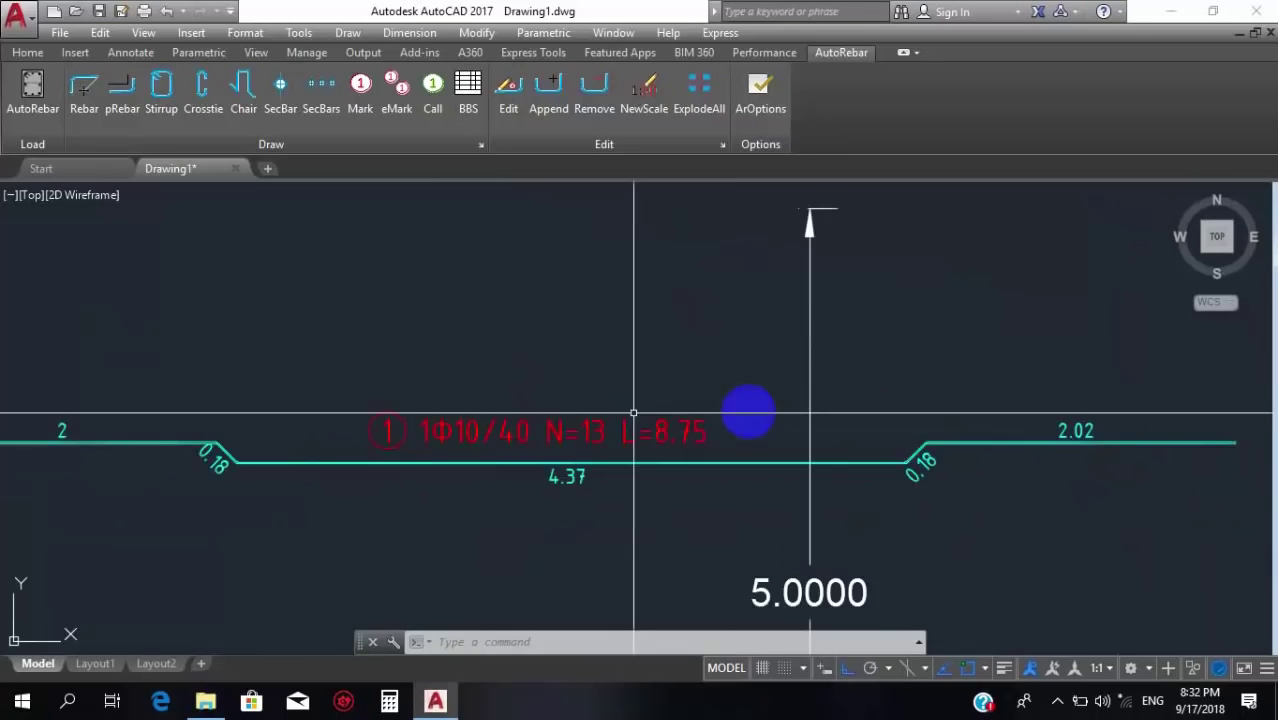
{"action": "scroll", "coordinate": [731, 478], "scroll_direction": "down", "scroll_amount": 6}
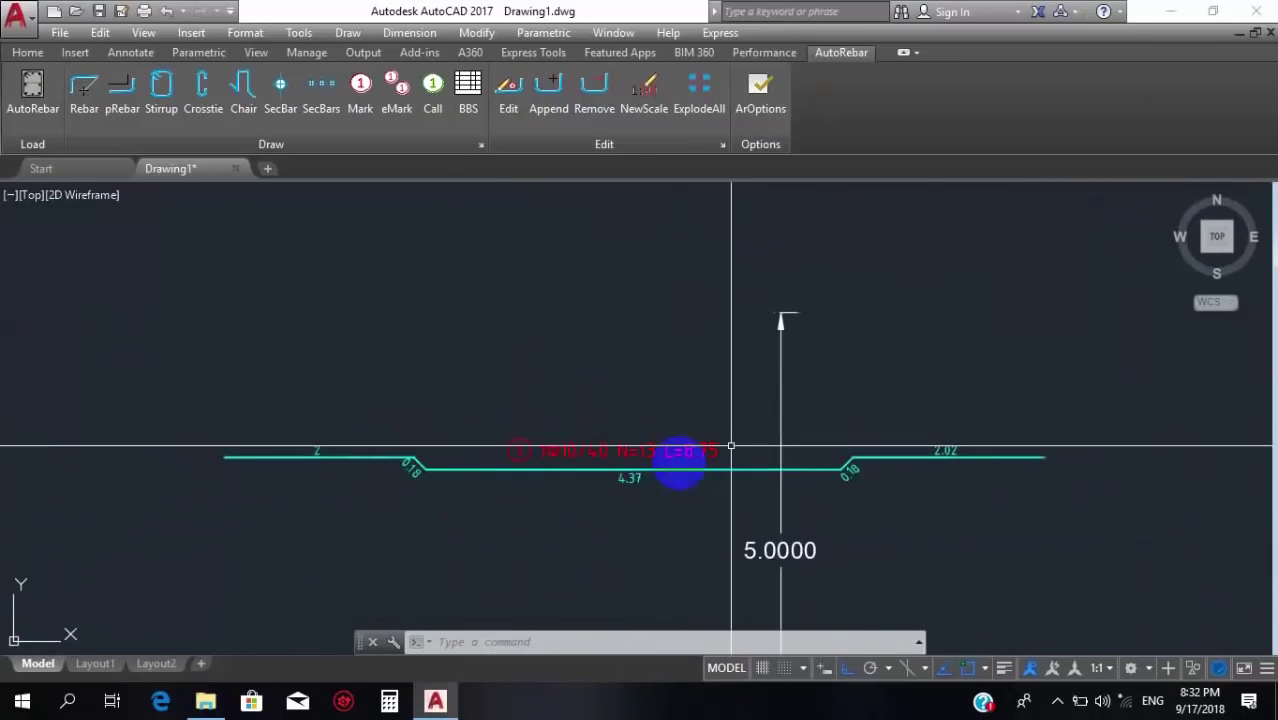
{"action": "scroll", "coordinate": [600, 420], "scroll_direction": "up", "scroll_amount": 5}
{"action": "scroll", "coordinate": [602, 416], "scroll_direction": "down", "scroll_amount": 6}
{"action": "scroll", "coordinate": [602, 416], "scroll_direction": "down", "scroll_amount": 5}
{"action": "scroll", "coordinate": [898, 434], "scroll_direction": "up", "scroll_amount": 3}
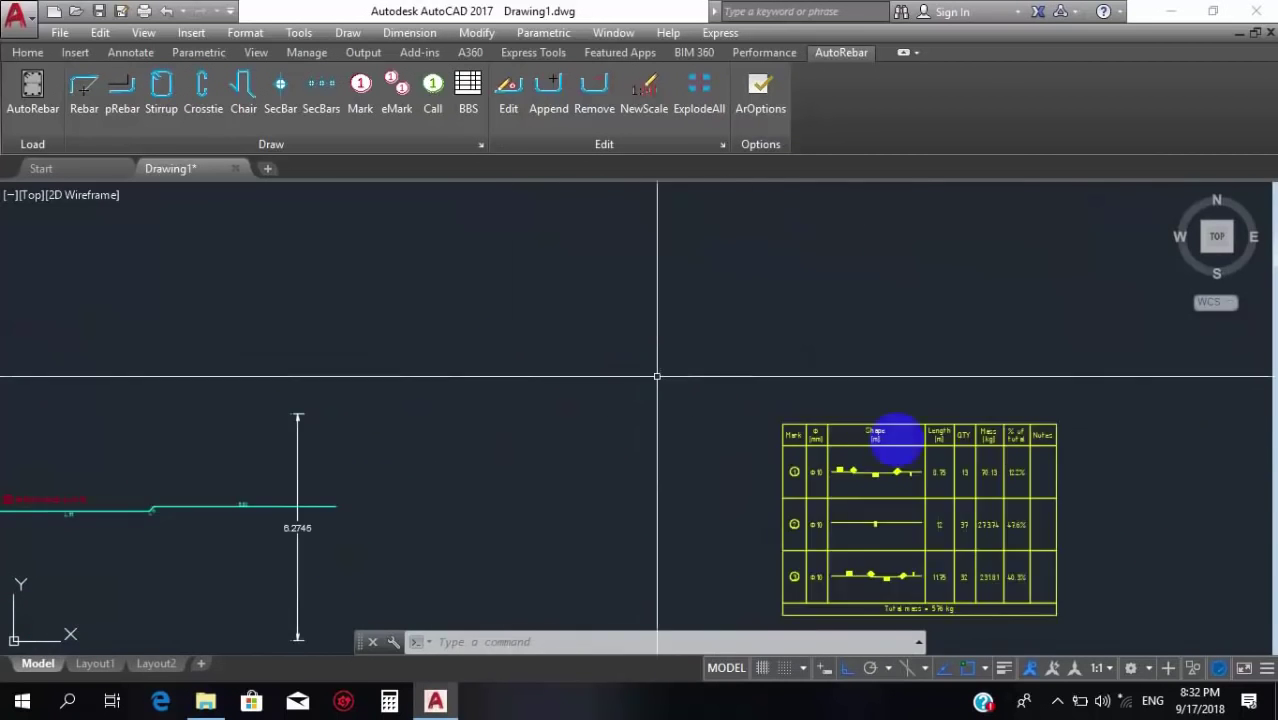
Read the mark 1 row of the schedule, covering diameter, shape, length, quantity, mass and percentage of total.
{"action": "scroll", "coordinate": [508, 335], "scroll_direction": "up", "scroll_amount": 6}
{"action": "scroll", "coordinate": [440, 320], "scroll_direction": "down", "scroll_amount": 2}
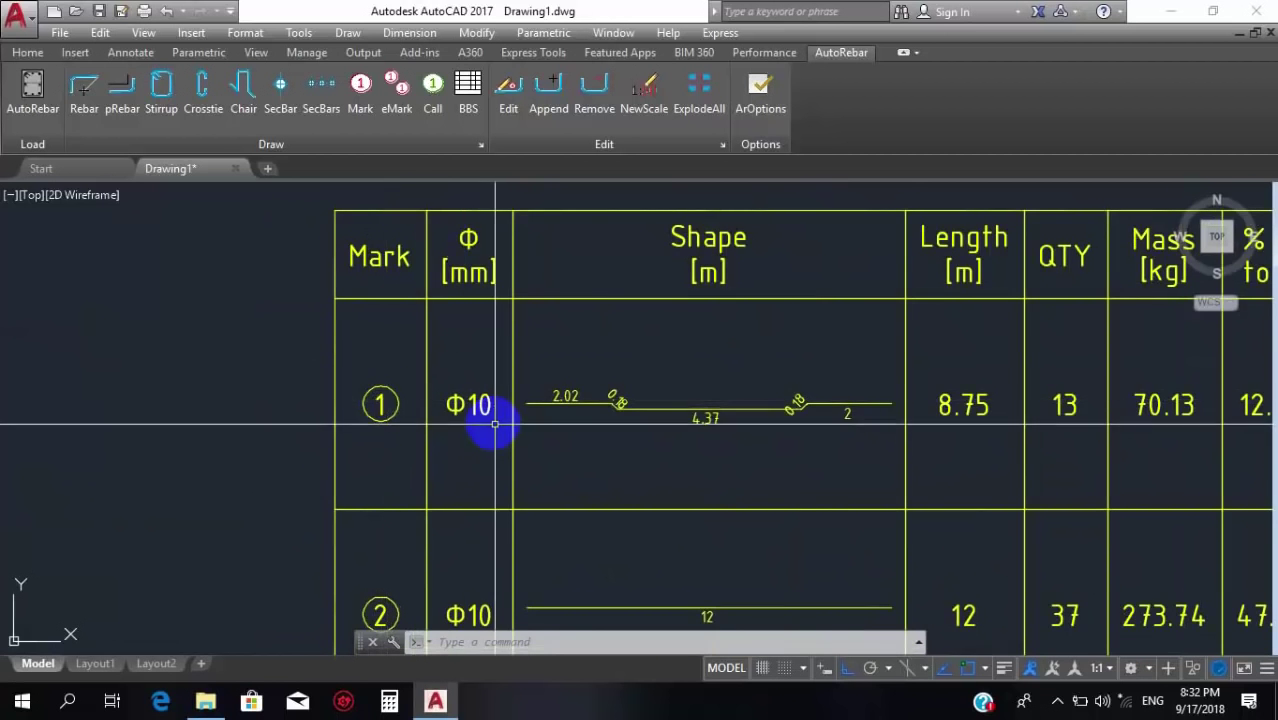
{"action": "scroll", "coordinate": [770, 422], "scroll_direction": "down", "scroll_amount": 2}
{"action": "scroll", "coordinate": [779, 314], "scroll_direction": "up", "scroll_amount": 5}
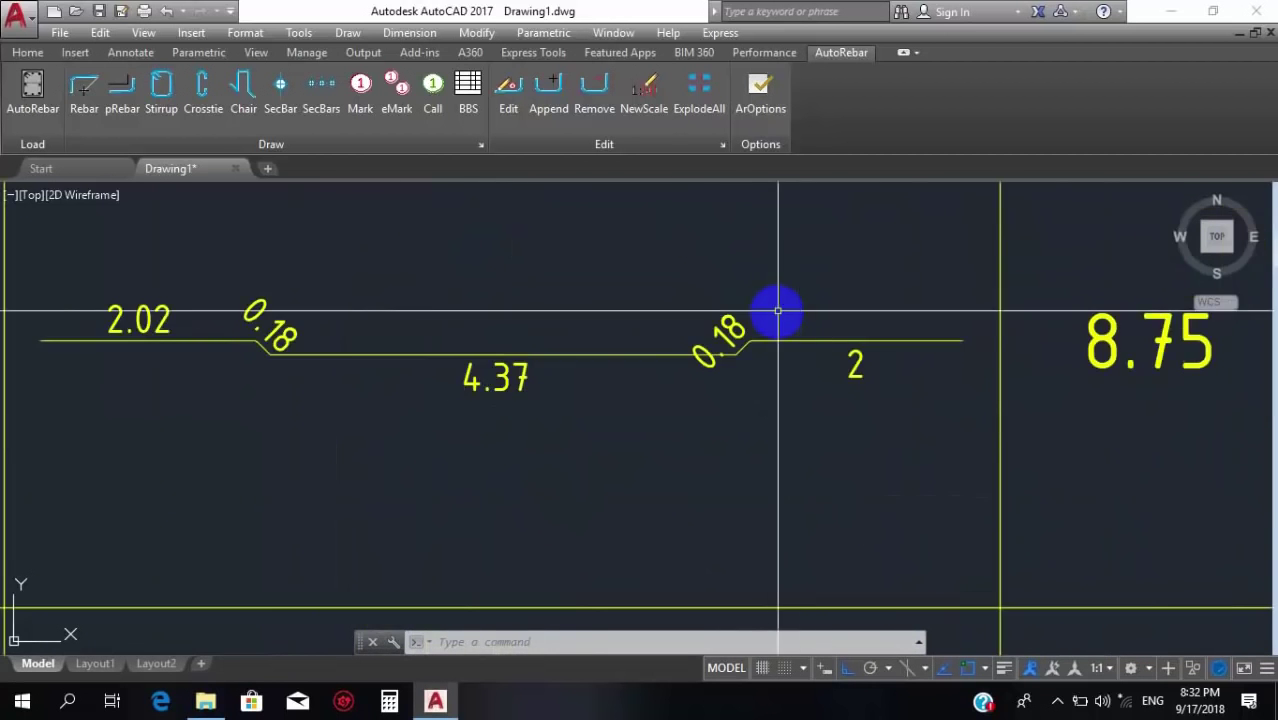
{"action": "scroll", "coordinate": [486, 298], "scroll_direction": "down", "scroll_amount": 1}
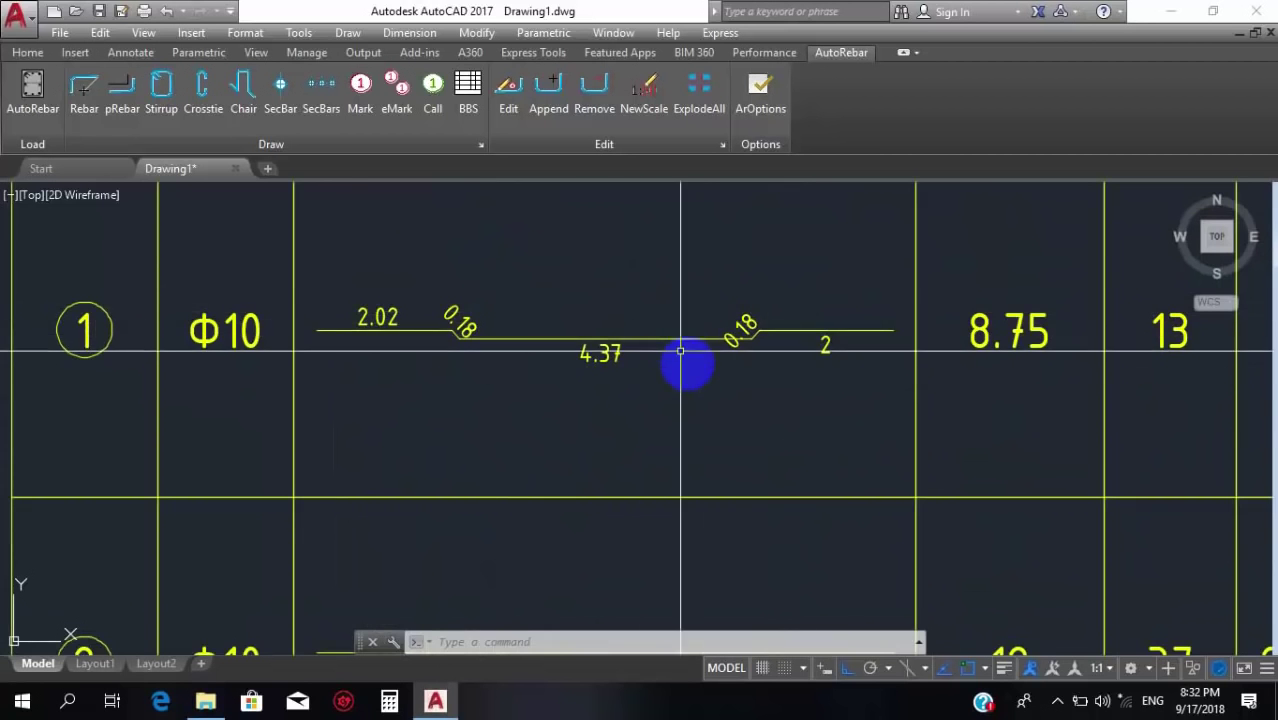
{"action": "scroll", "coordinate": [960, 354], "scroll_direction": "down", "scroll_amount": 3}
{"action": "scroll", "coordinate": [371, 337], "scroll_direction": "up", "scroll_amount": 3}
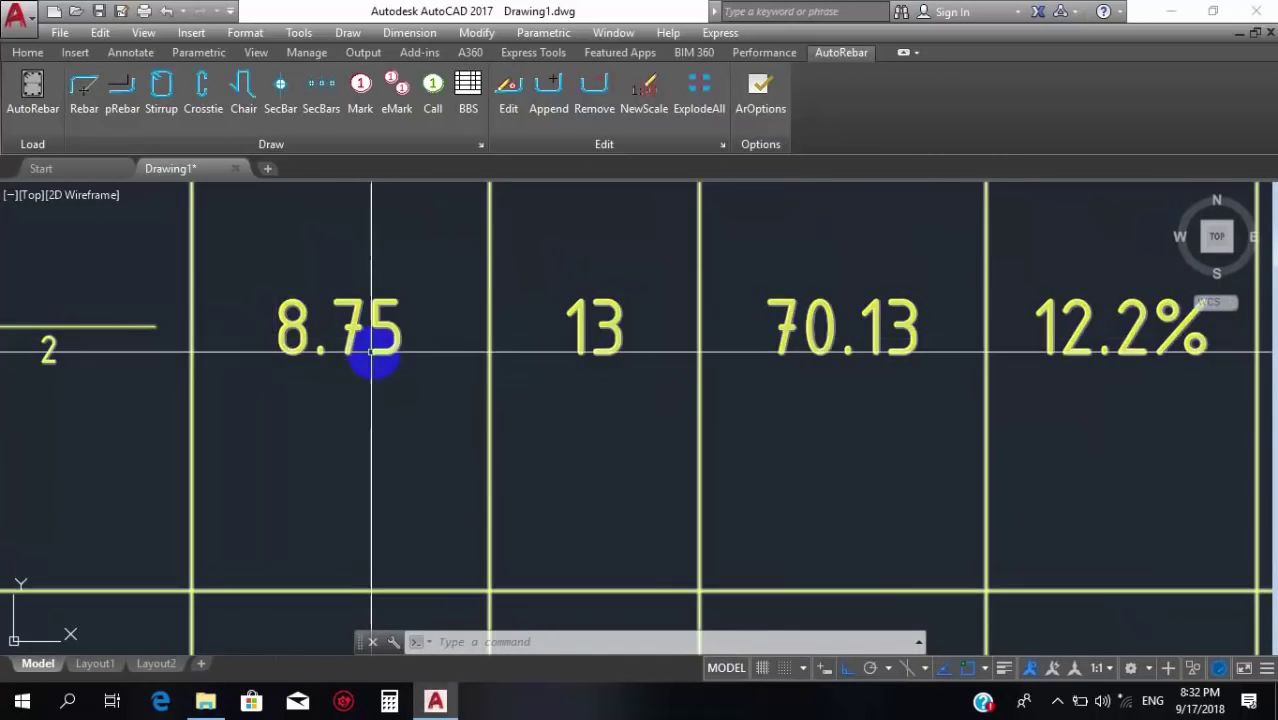
{"action": "scroll", "coordinate": [397, 322], "scroll_direction": "down", "scroll_amount": 2}
{"action": "scroll", "coordinate": [438, 365], "scroll_direction": "up", "scroll_amount": 3}
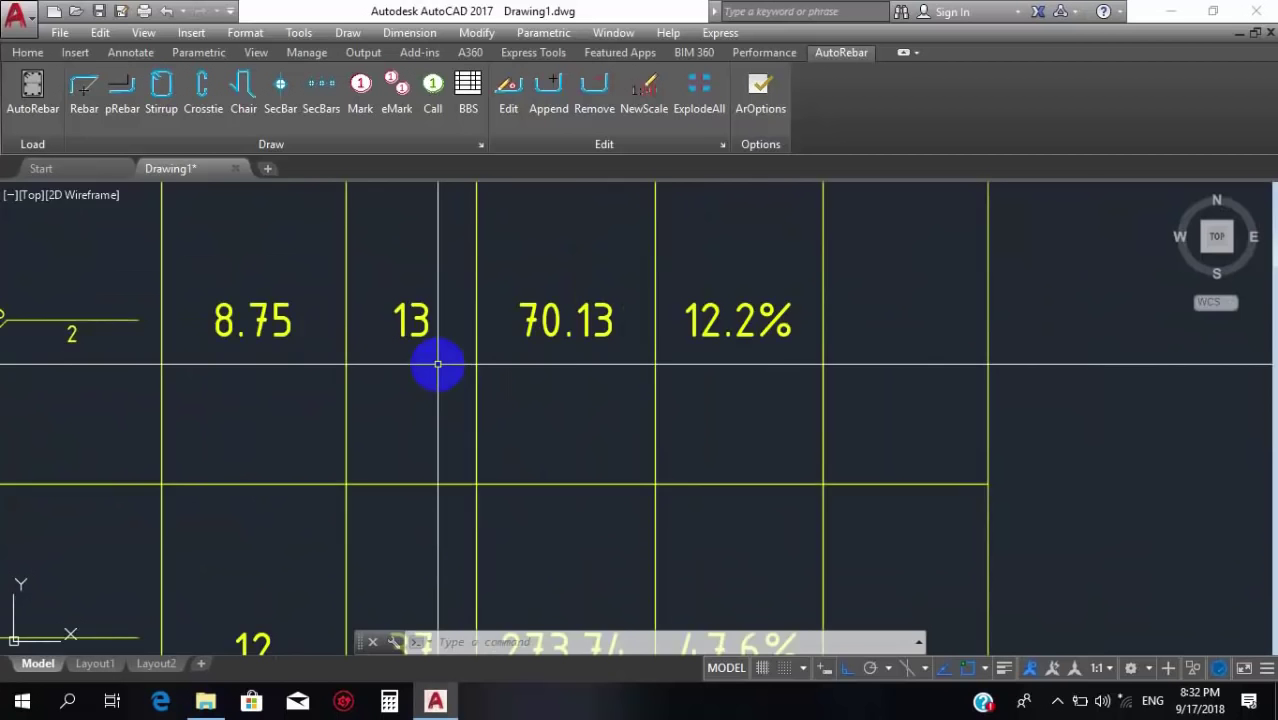
{"action": "scroll", "coordinate": [480, 340], "scroll_direction": "down", "scroll_amount": 2}
{"action": "scroll", "coordinate": [522, 314], "scroll_direction": "up", "scroll_amount": 3}
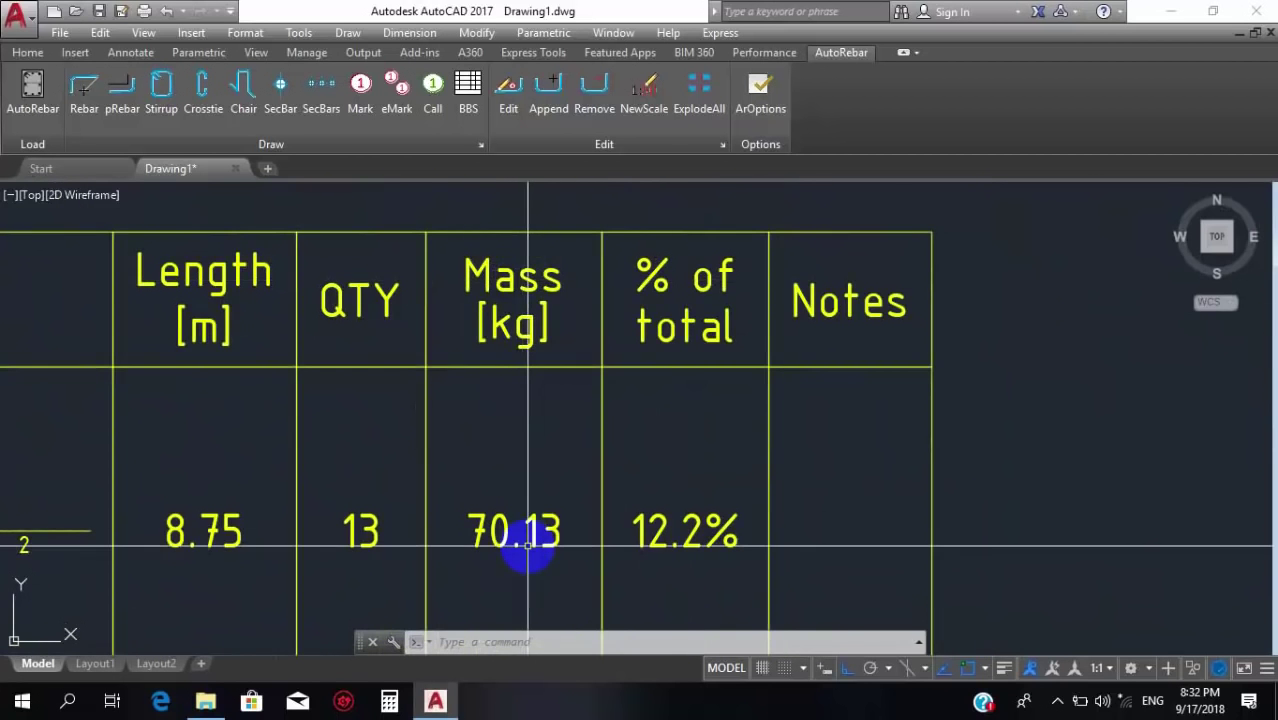
{"action": "scroll", "coordinate": [548, 508], "scroll_direction": "down", "scroll_amount": 2}
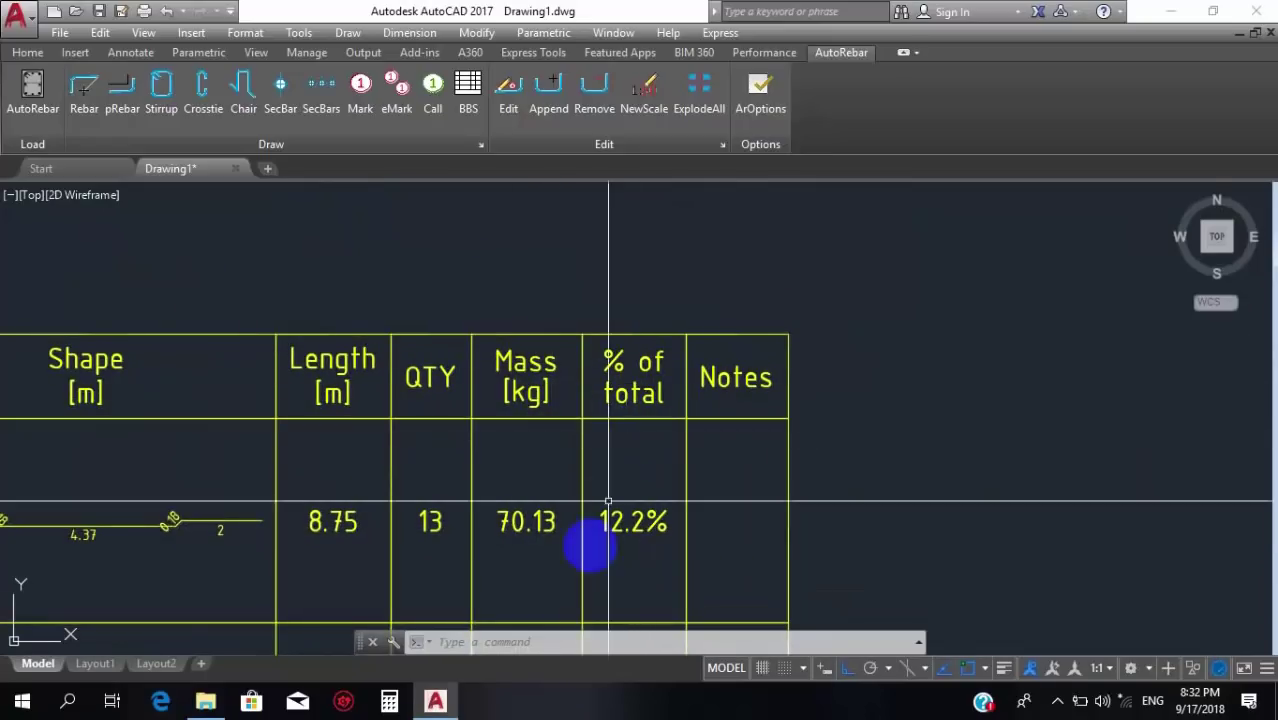
{"action": "scroll", "coordinate": [567, 410], "scroll_direction": "down", "scroll_amount": 6}
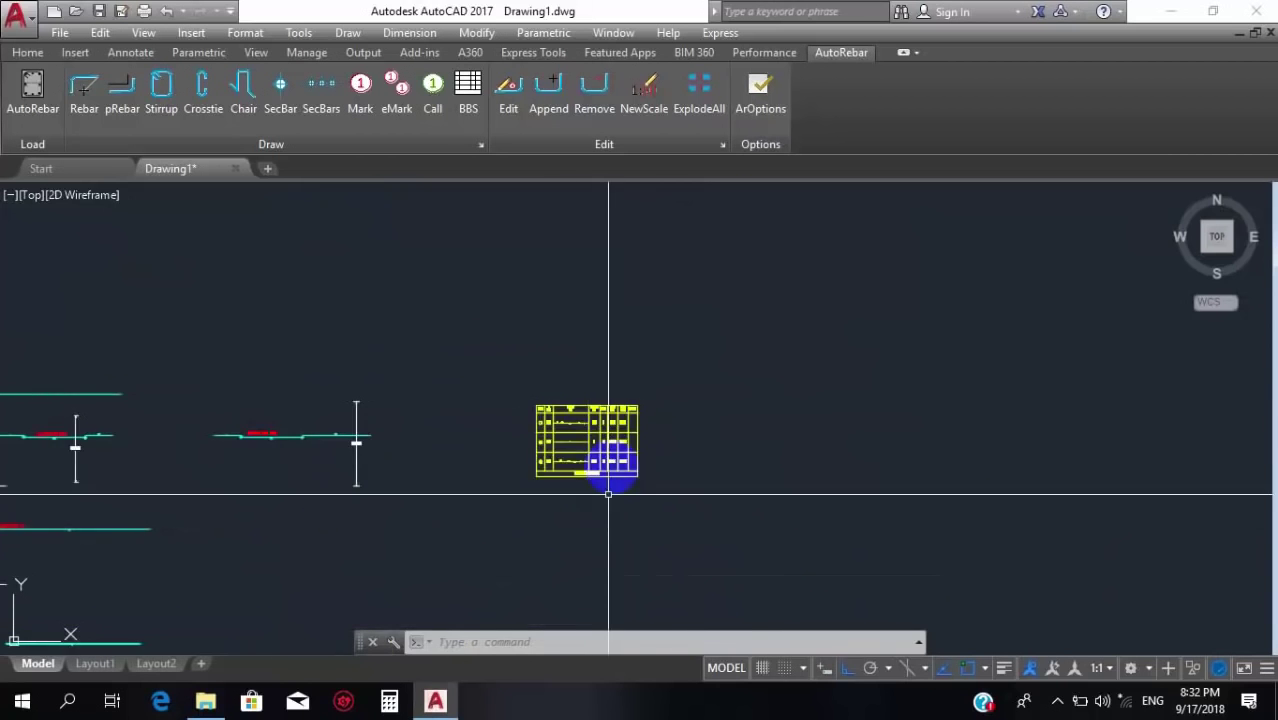
{"action": "scroll", "coordinate": [608, 457], "scroll_direction": "up", "scroll_amount": 8}
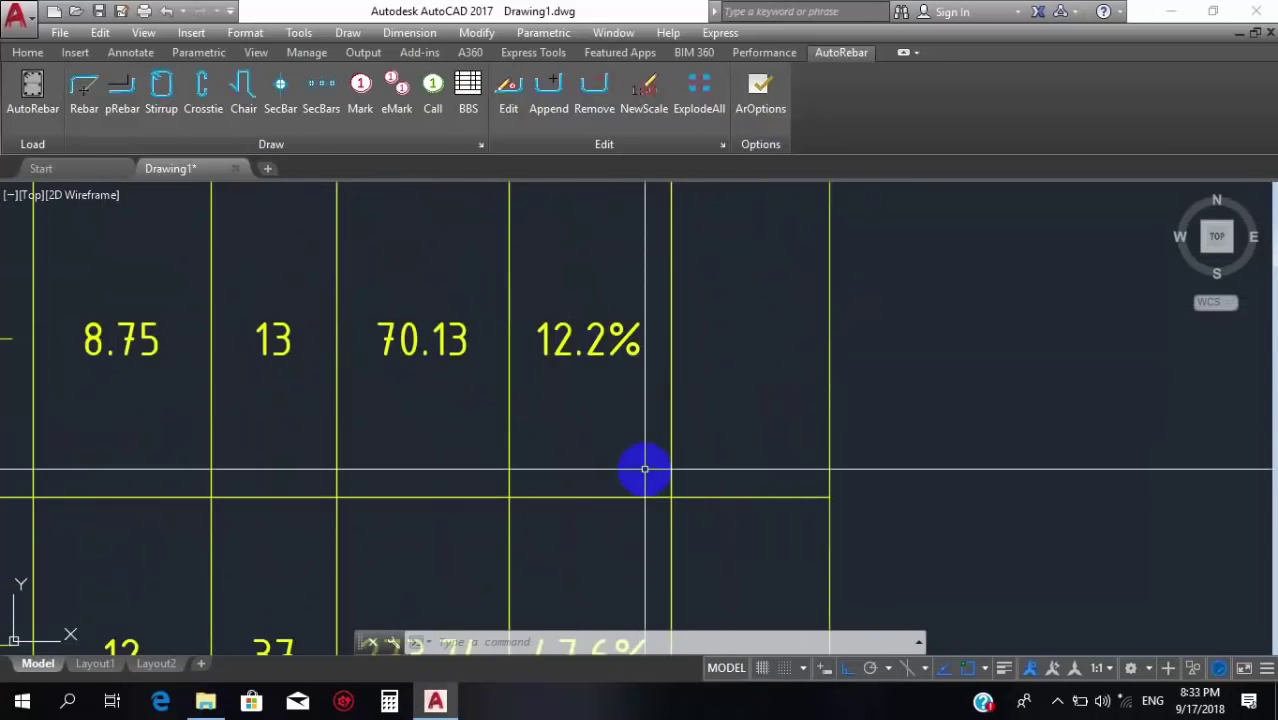
{"action": "scroll", "coordinate": [645, 470], "scroll_direction": "down", "scroll_amount": 3}
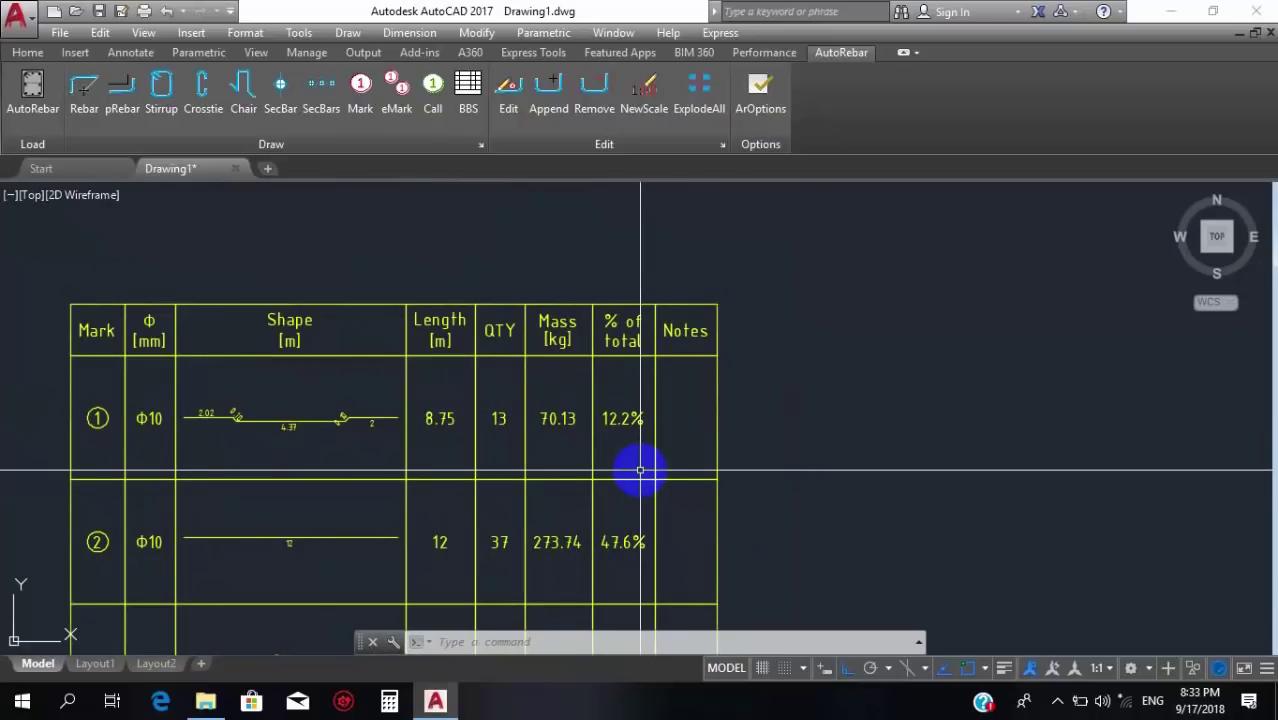
{"action": "scroll", "coordinate": [699, 449], "scroll_direction": "down", "scroll_amount": 6}
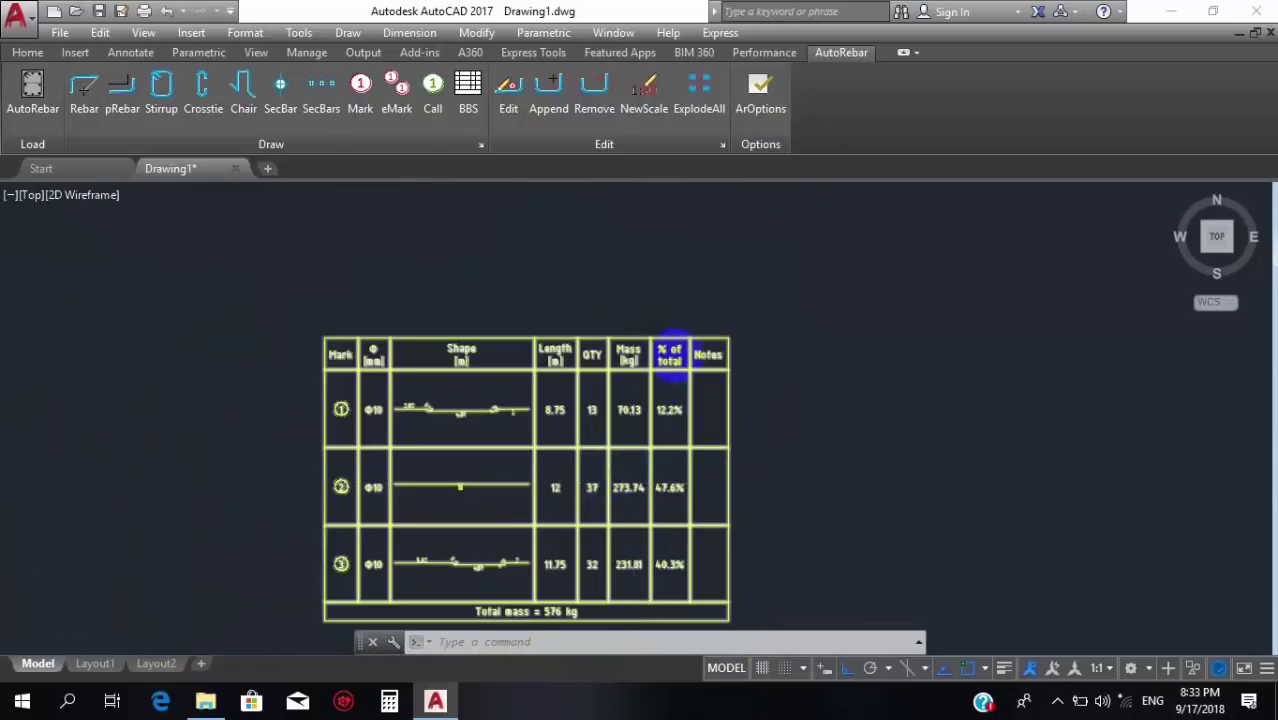
Place a horizontal mark just above the left end of the new 10 m rebar.
{"action": "scroll", "coordinate": [345, 372], "scroll_direction": "up", "scroll_amount": 8}
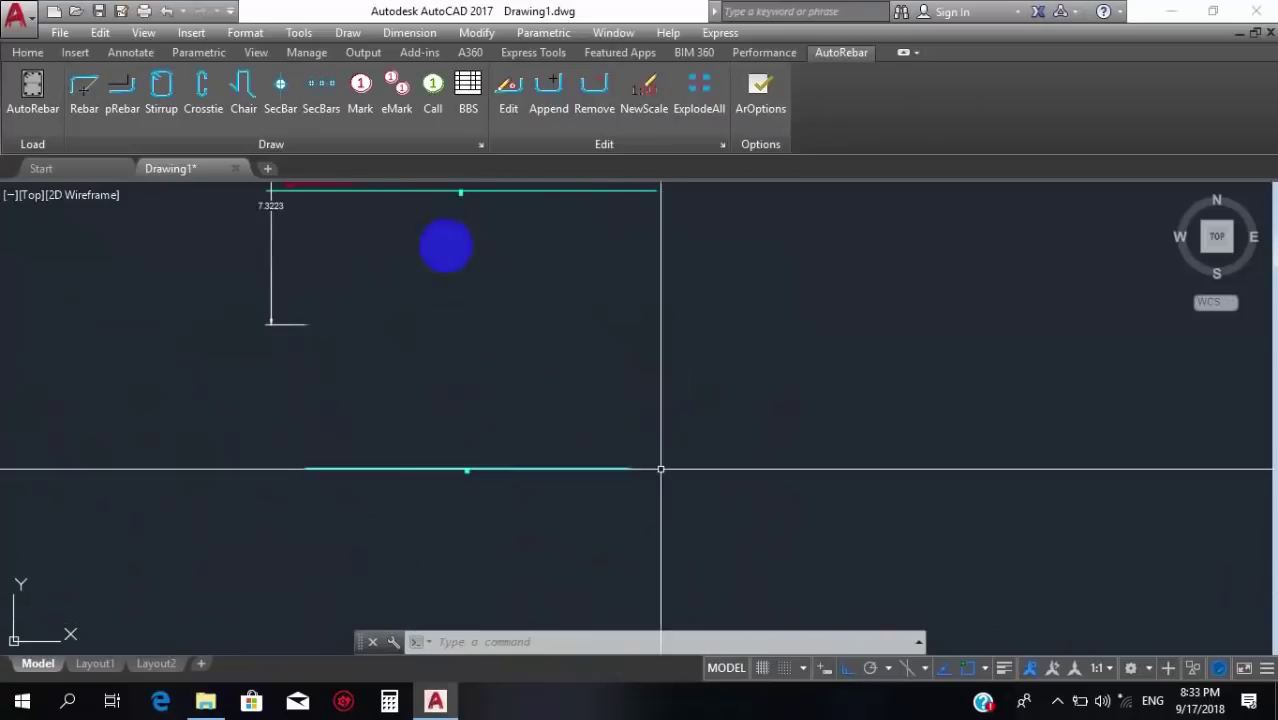
{"action": "left_click", "coordinate": [372, 95]}
{"action": "left_click", "coordinate": [356, 468]}
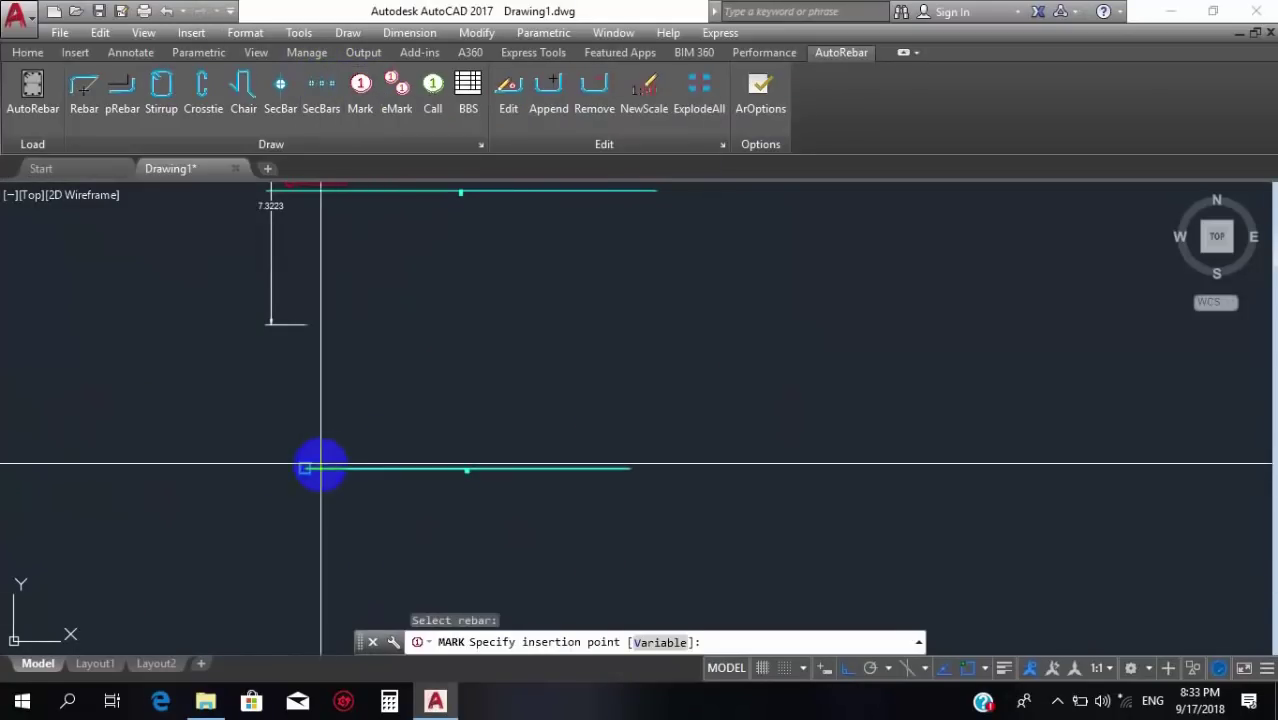
{"action": "left_click", "coordinate": [330, 452]}
{"action": "left_click", "coordinate": [719, 419]}
Set the number of bars n of the new rebar's mark to 10.
{"action": "left_click", "coordinate": [354, 463]}
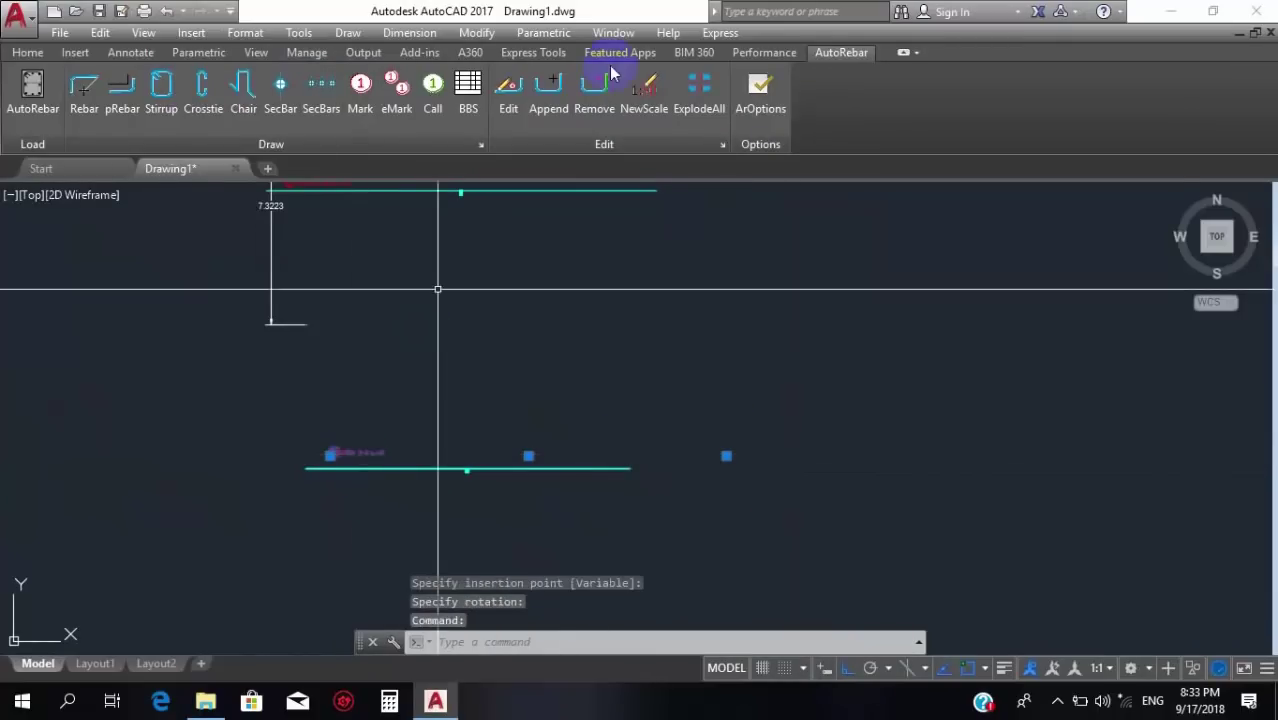
{"action": "left_click", "coordinate": [508, 88]}
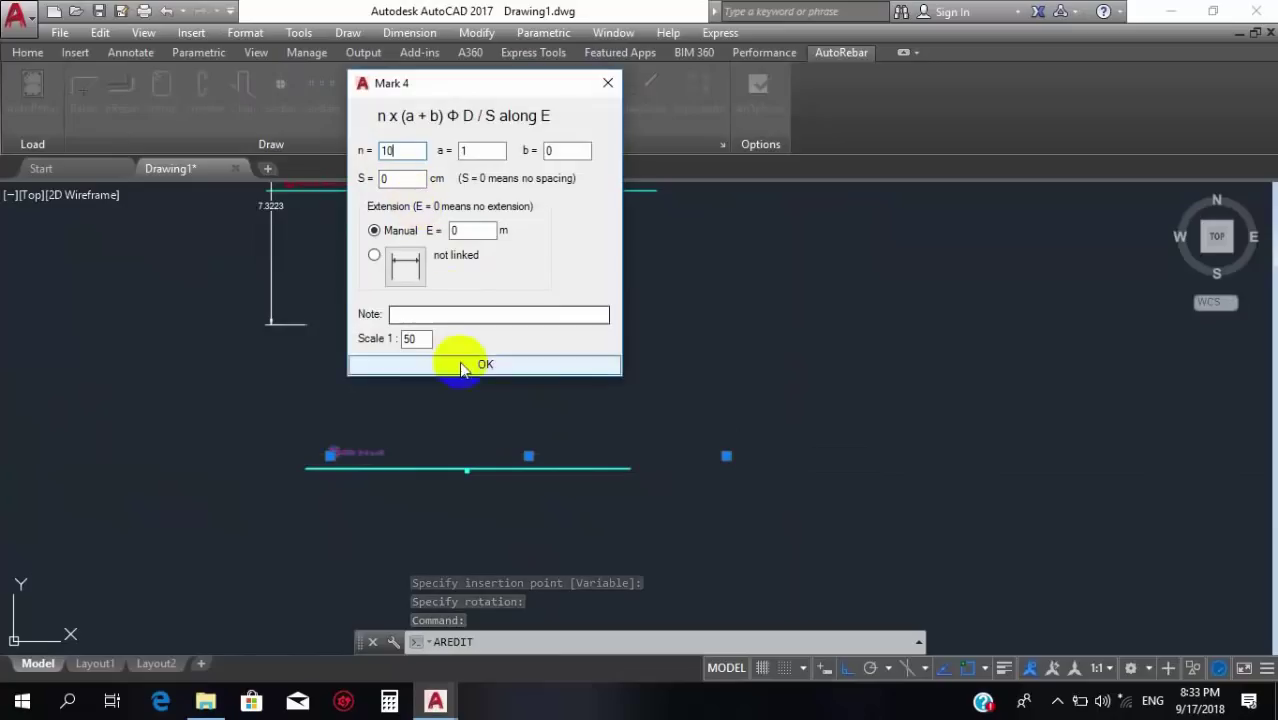
{"action": "key", "text": "Return"}
{"action": "scroll", "coordinate": [320, 445], "scroll_direction": "up", "scroll_amount": 5}
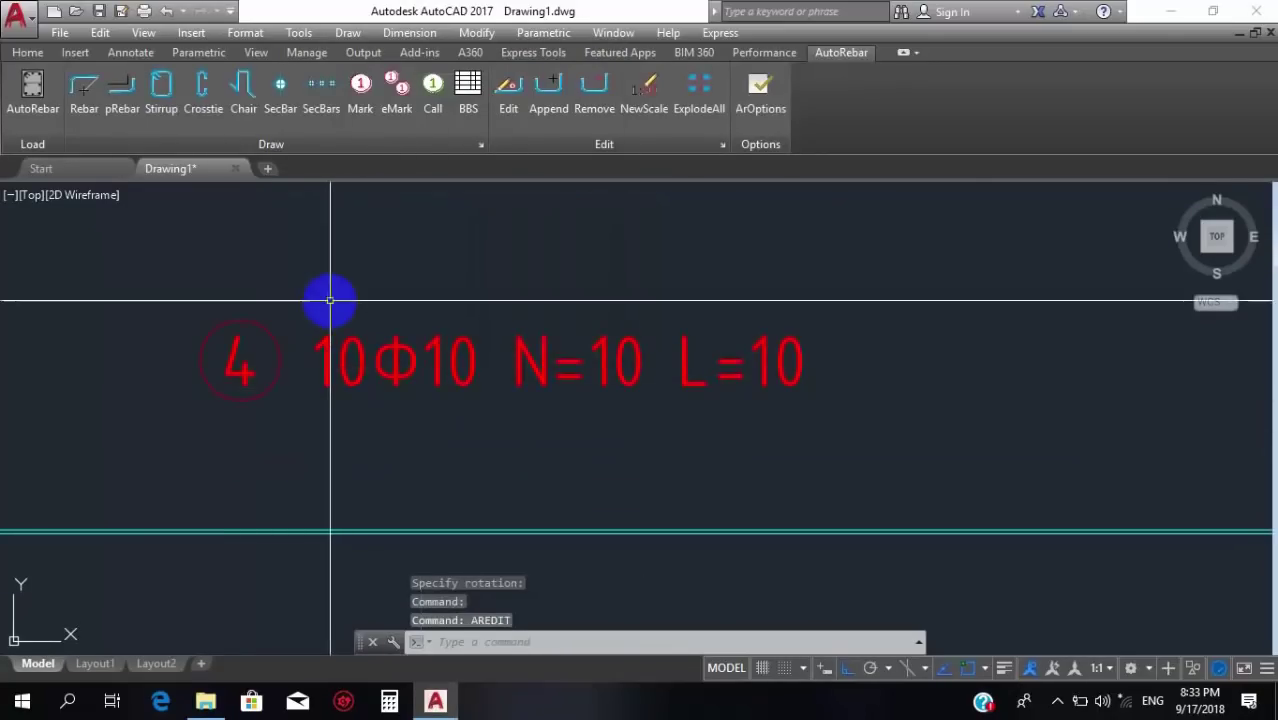
{"action": "scroll", "coordinate": [445, 385], "scroll_direction": "down", "scroll_amount": 2}
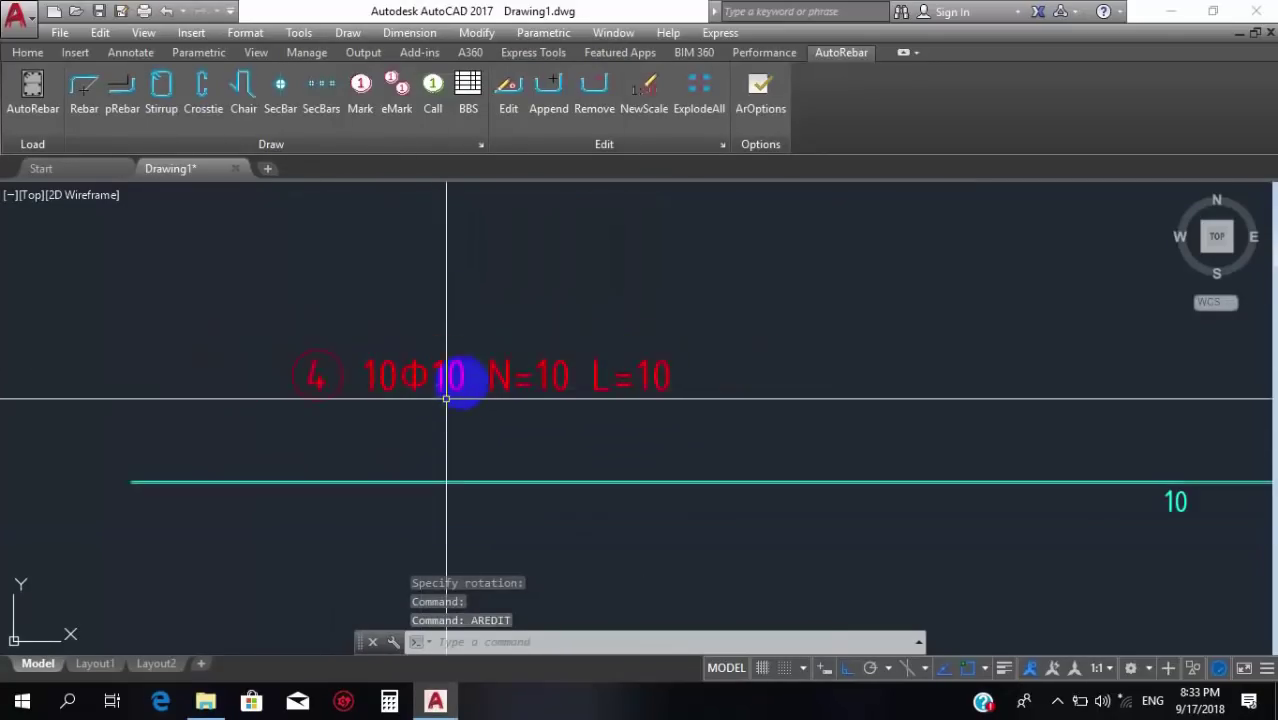
Move the new rebar's mark straight down, closer to the bar.
{"action": "left_click", "coordinate": [576, 398]}
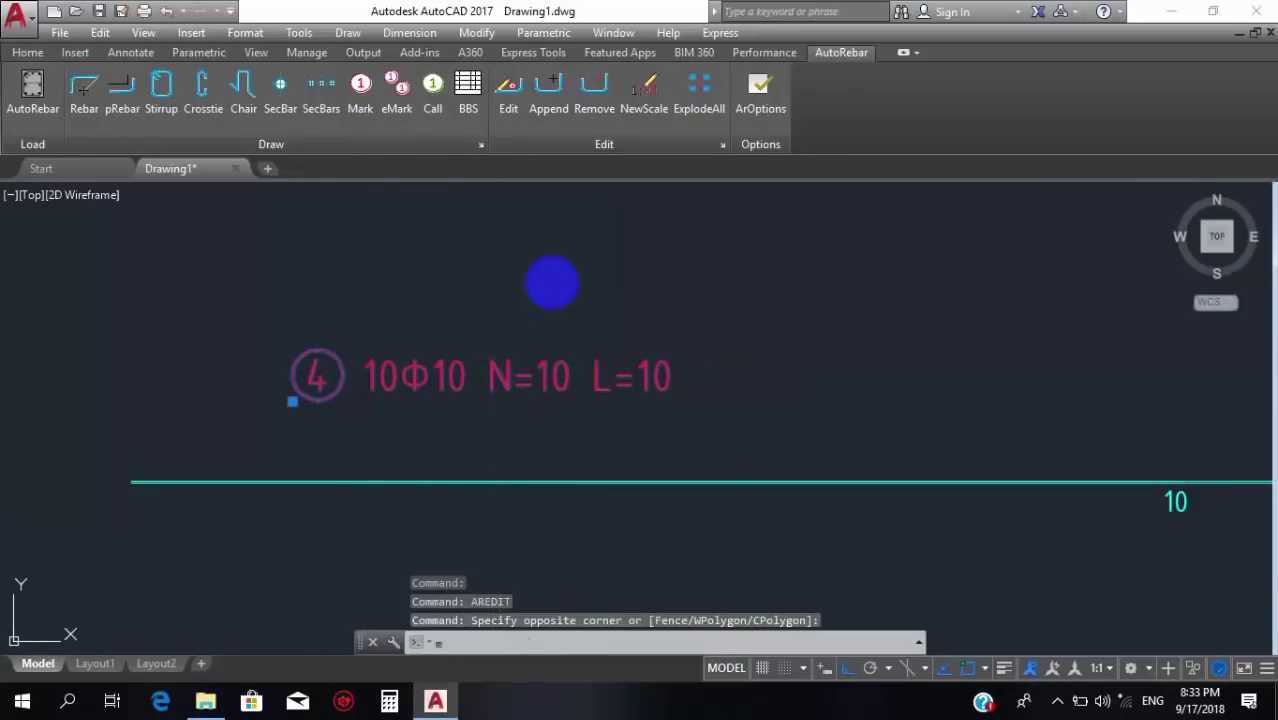
{"action": "left_click", "coordinate": [552, 283]}
{"action": "type", "text": "m"}
{"action": "key", "text": "Return"}
{"action": "left_click", "coordinate": [548, 228]}
{"action": "left_click", "coordinate": [556, 298]}
{"action": "scroll", "coordinate": [242, 419], "scroll_direction": "down", "scroll_amount": 3}
{"action": "scroll", "coordinate": [338, 422], "scroll_direction": "up", "scroll_amount": 4}
{"action": "key", "text": "Return"}
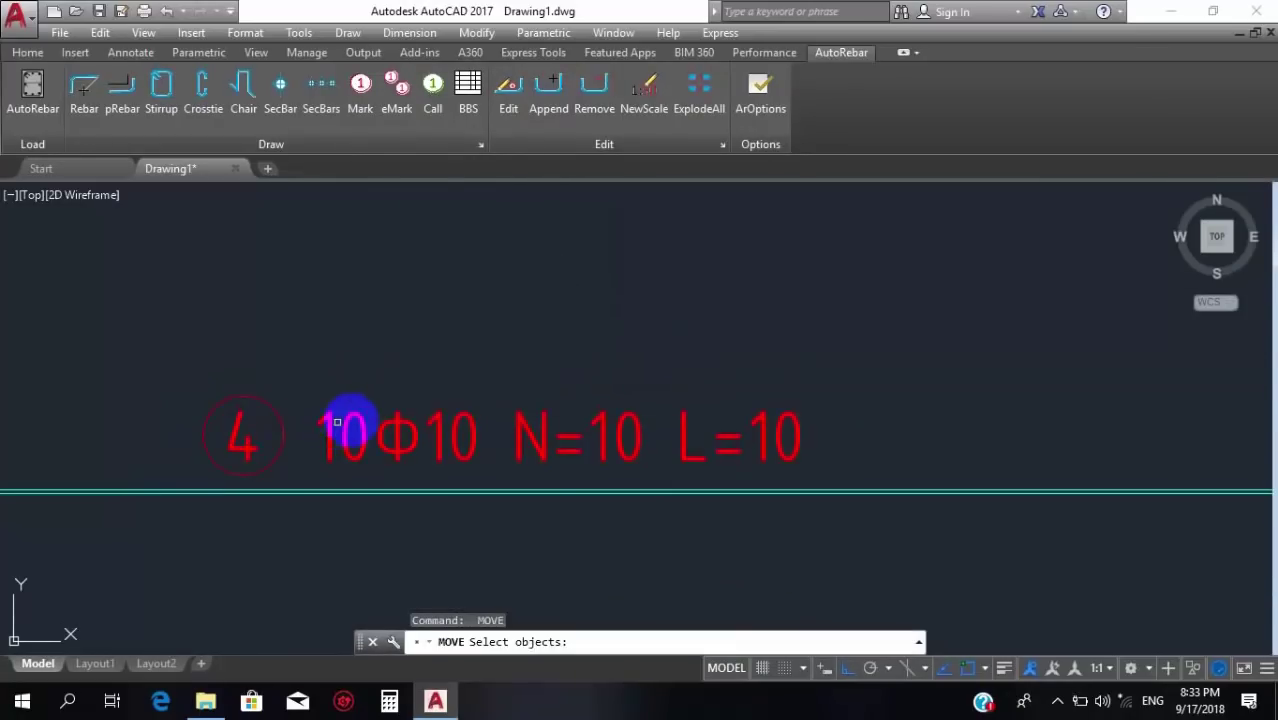
{"action": "left_click", "coordinate": [337, 422]}
{"action": "key", "text": "Escape"}
Set the number of bars n of mark 4 to 20.
{"action": "left_click", "coordinate": [354, 422]}
{"action": "left_click", "coordinate": [508, 90]}
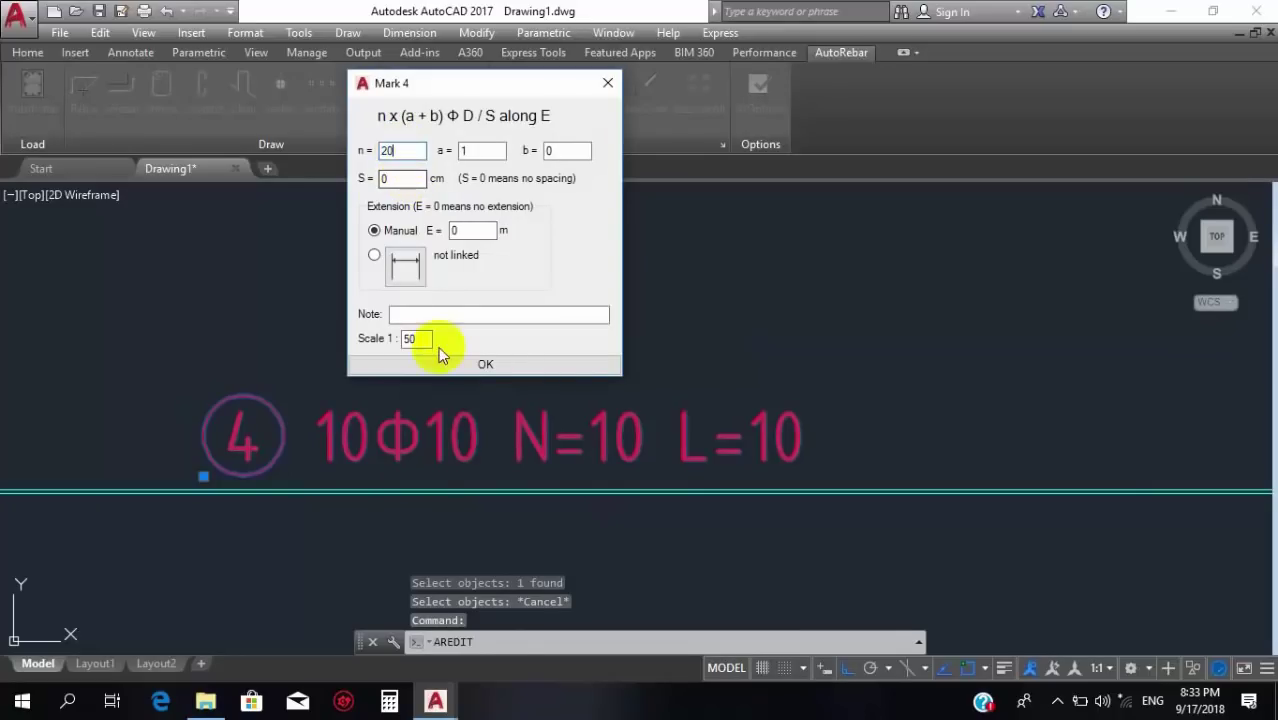
{"action": "left_click", "coordinate": [465, 364]}
{"action": "key", "text": "Escape"}
{"action": "scroll", "coordinate": [549, 396], "scroll_direction": "down", "scroll_amount": 5}
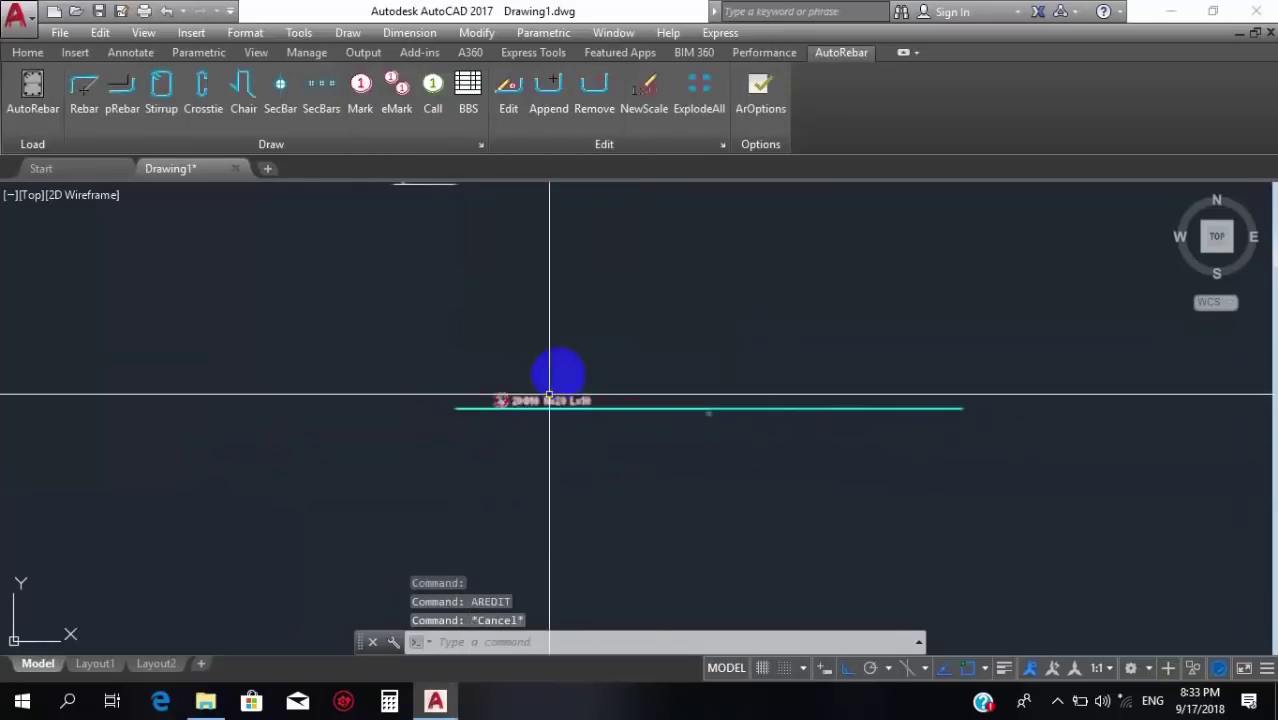
Regenerate the bar bending schedule with the newly marked rebar.
{"action": "left_click", "coordinate": [470, 100]}
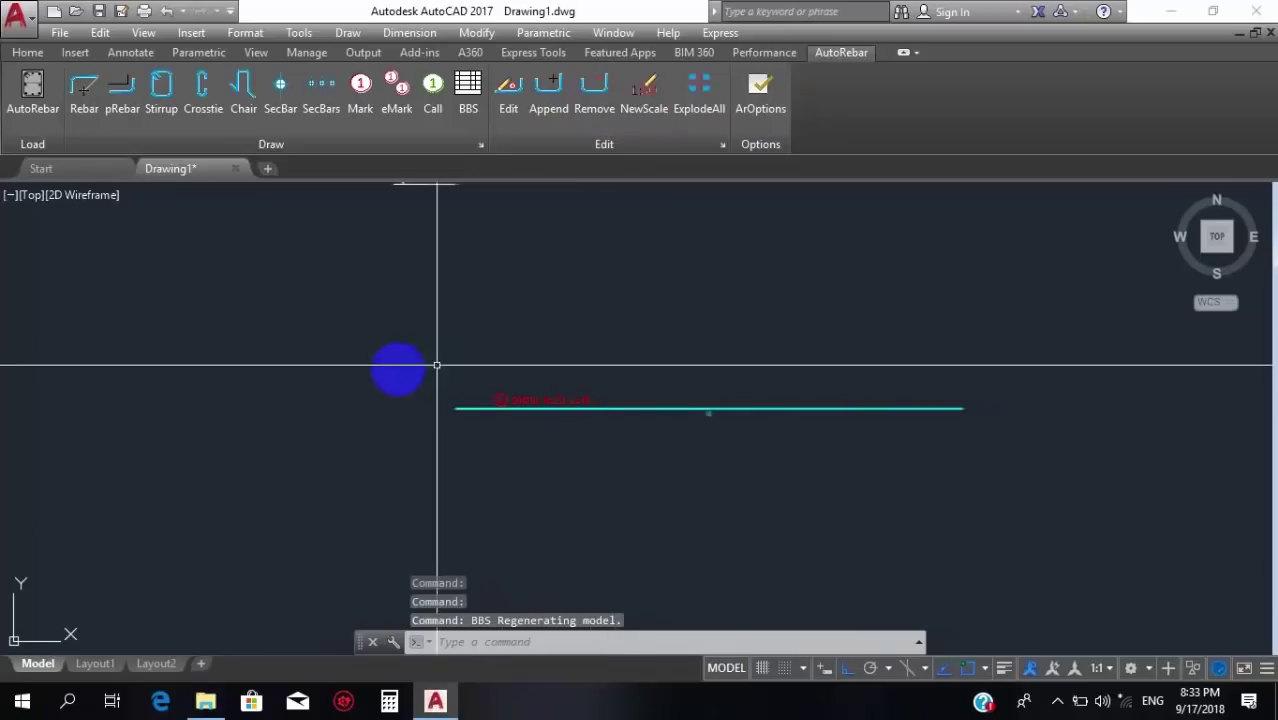
{"action": "scroll", "coordinate": [436, 273], "scroll_direction": "down", "scroll_amount": 4}
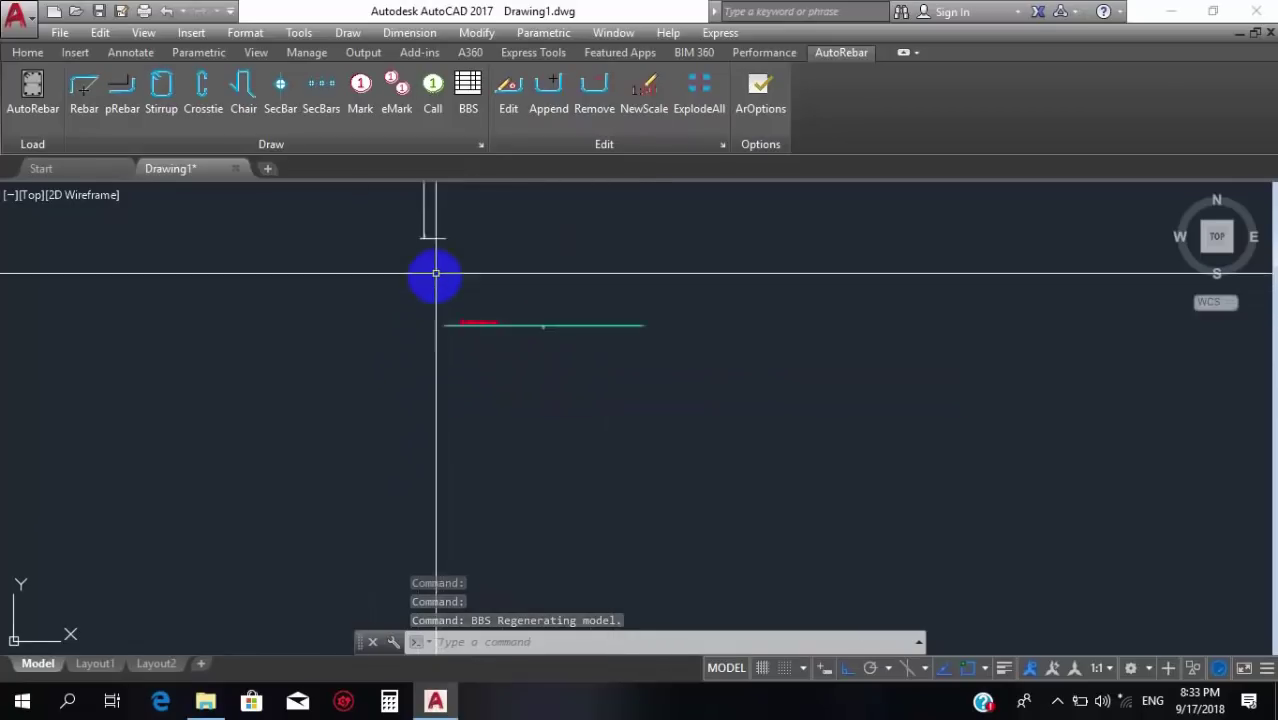
Examine the regenerated bar bending schedule, checking the row of mark 4, the total mass and the rows of marks 1 and 2.
{"action": "scroll", "coordinate": [436, 273], "scroll_direction": "down", "scroll_amount": 2}
{"action": "scroll", "coordinate": [571, 251], "scroll_direction": "up", "scroll_amount": 5}
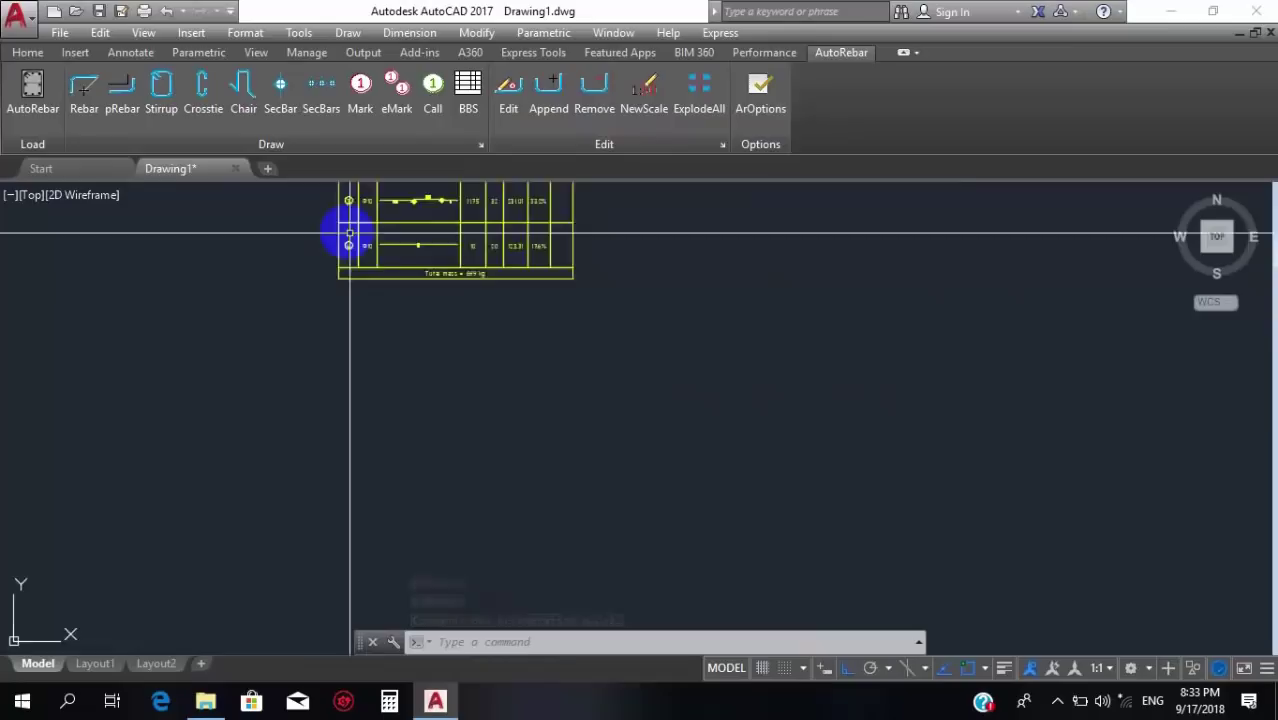
{"action": "scroll", "coordinate": [349, 233], "scroll_direction": "up", "scroll_amount": 5}
{"action": "scroll", "coordinate": [431, 334], "scroll_direction": "down", "scroll_amount": 1}
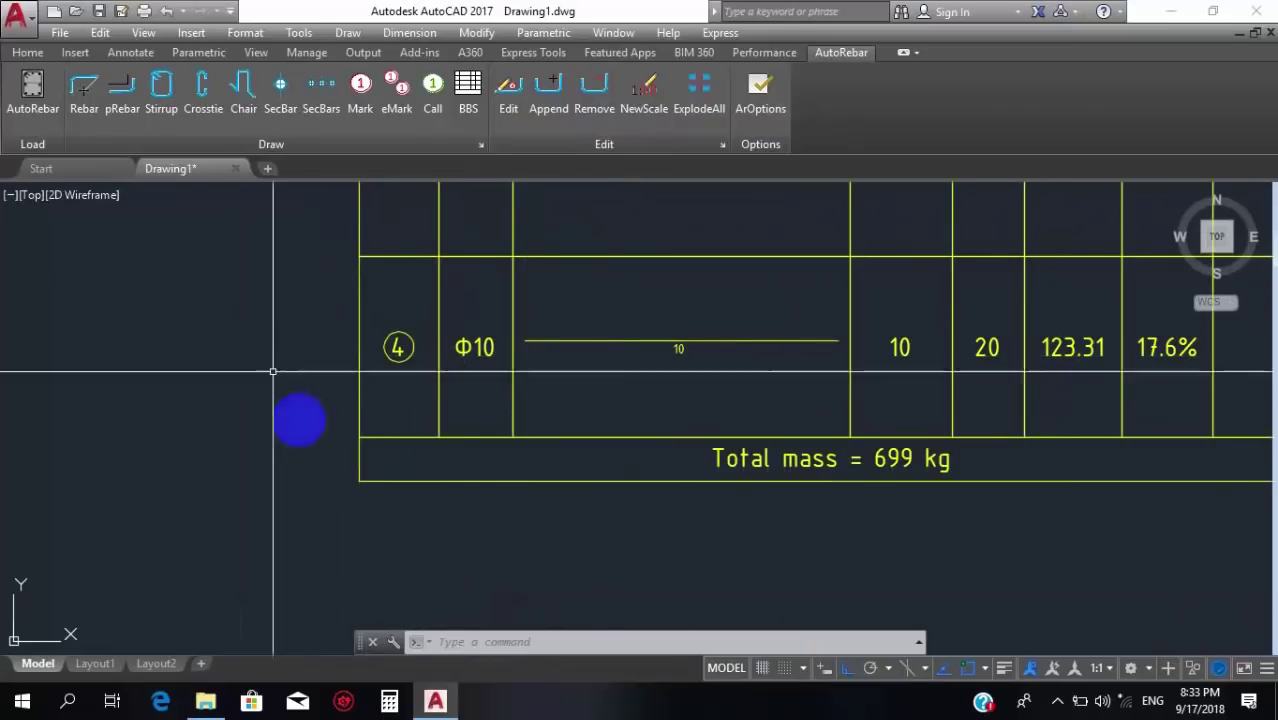
{"action": "scroll", "coordinate": [573, 456], "scroll_direction": "down", "scroll_amount": 12}
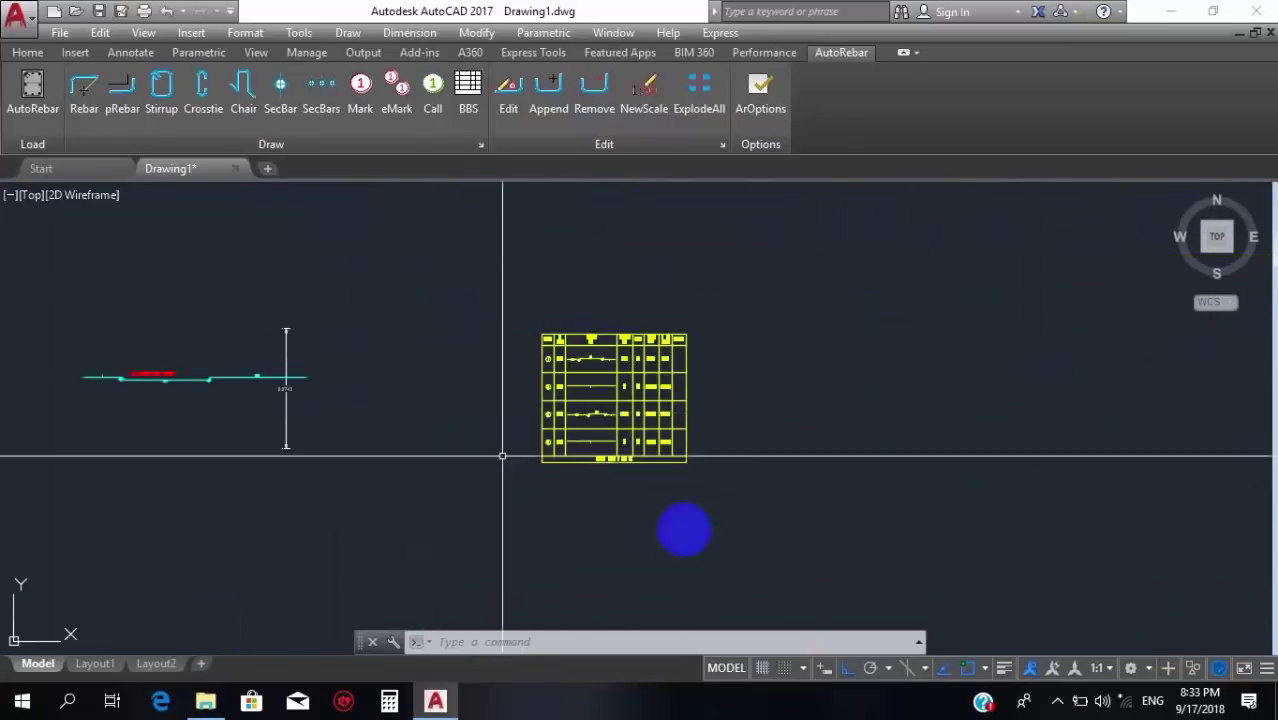
{"action": "scroll", "coordinate": [700, 500], "scroll_direction": "down", "scroll_amount": 5}
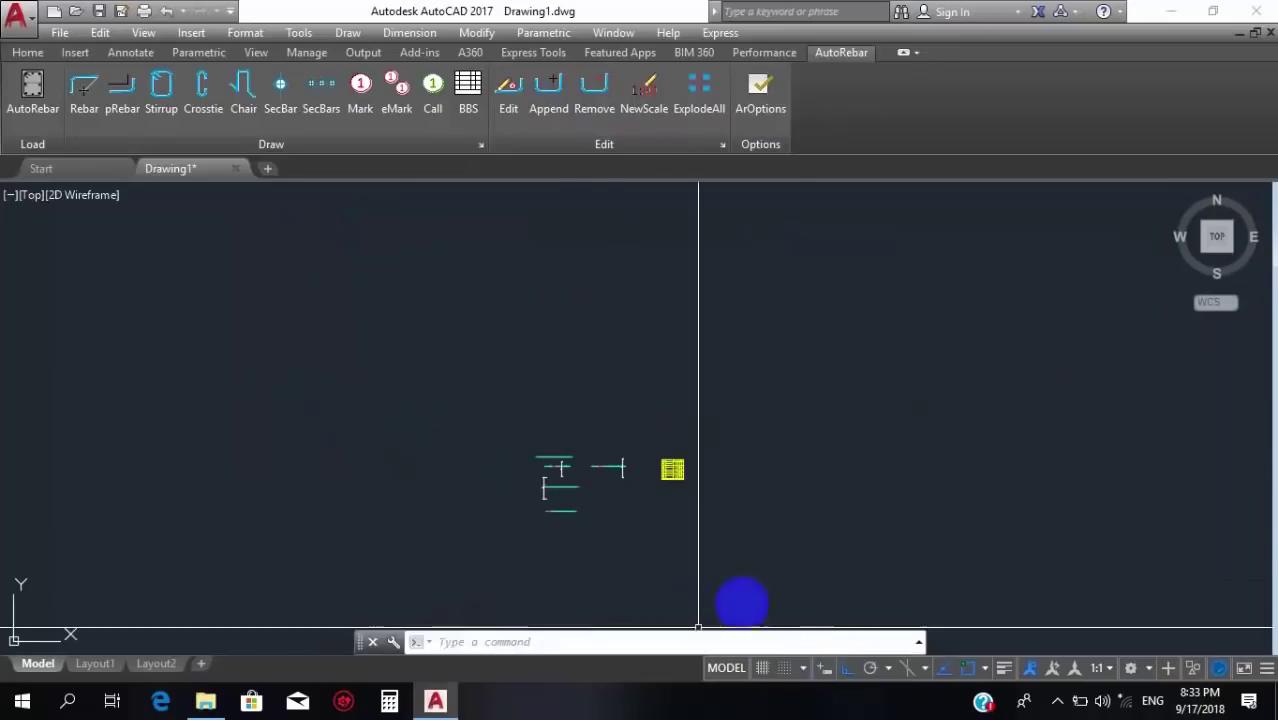
{"action": "scroll", "coordinate": [607, 530], "scroll_direction": "up", "scroll_amount": 2}
{"action": "scroll", "coordinate": [565, 495], "scroll_direction": "down", "scroll_amount": 4}
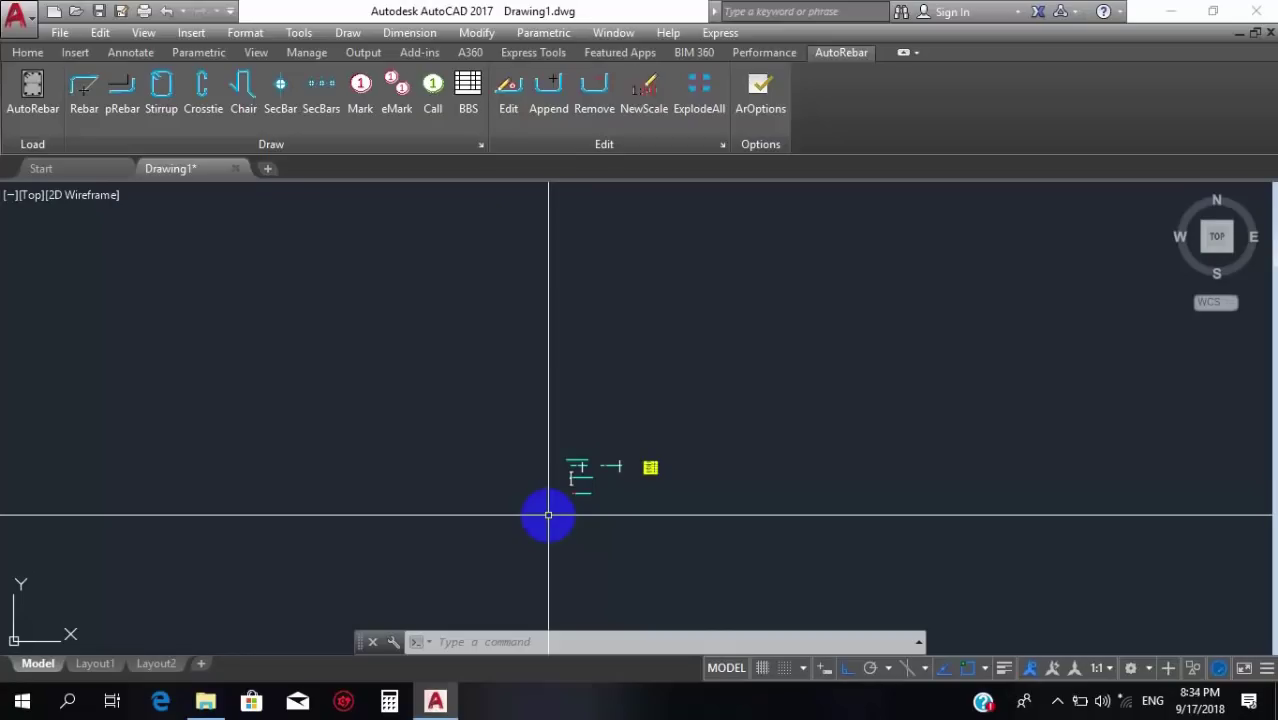
{"action": "scroll", "coordinate": [665, 466], "scroll_direction": "up", "scroll_amount": 6}
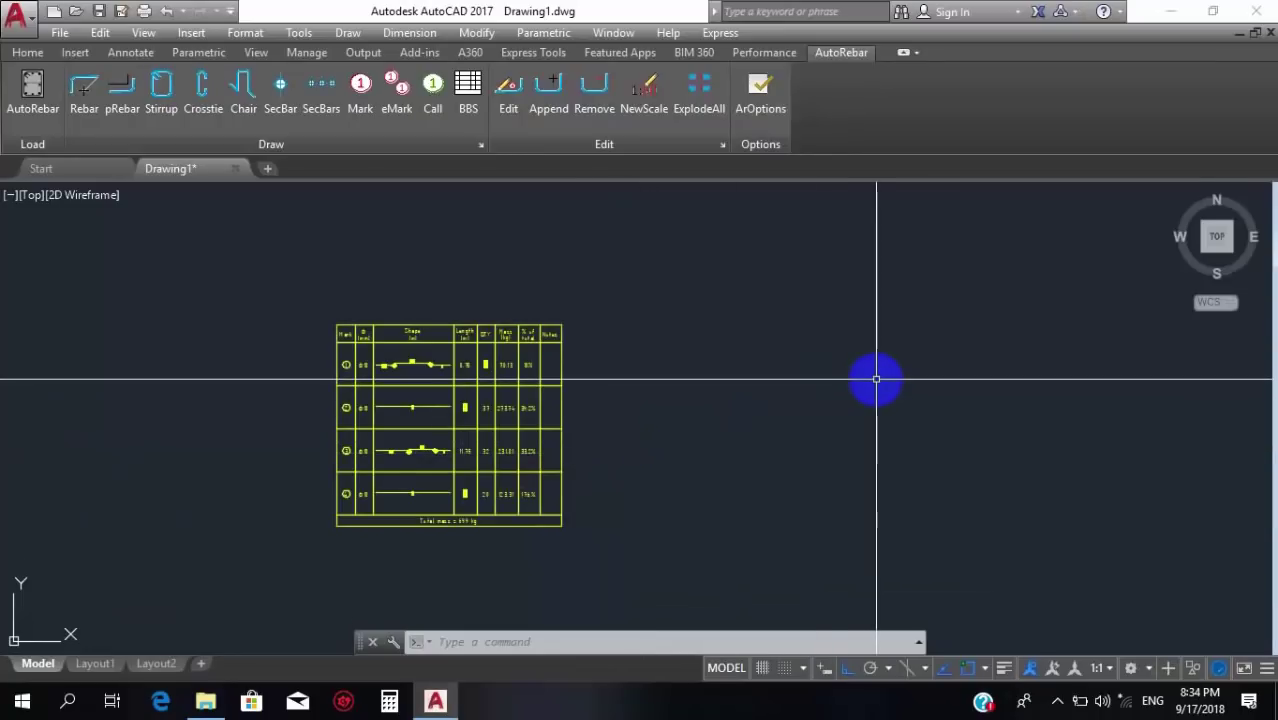
{"action": "scroll", "coordinate": [418, 375], "scroll_direction": "up", "scroll_amount": 6}
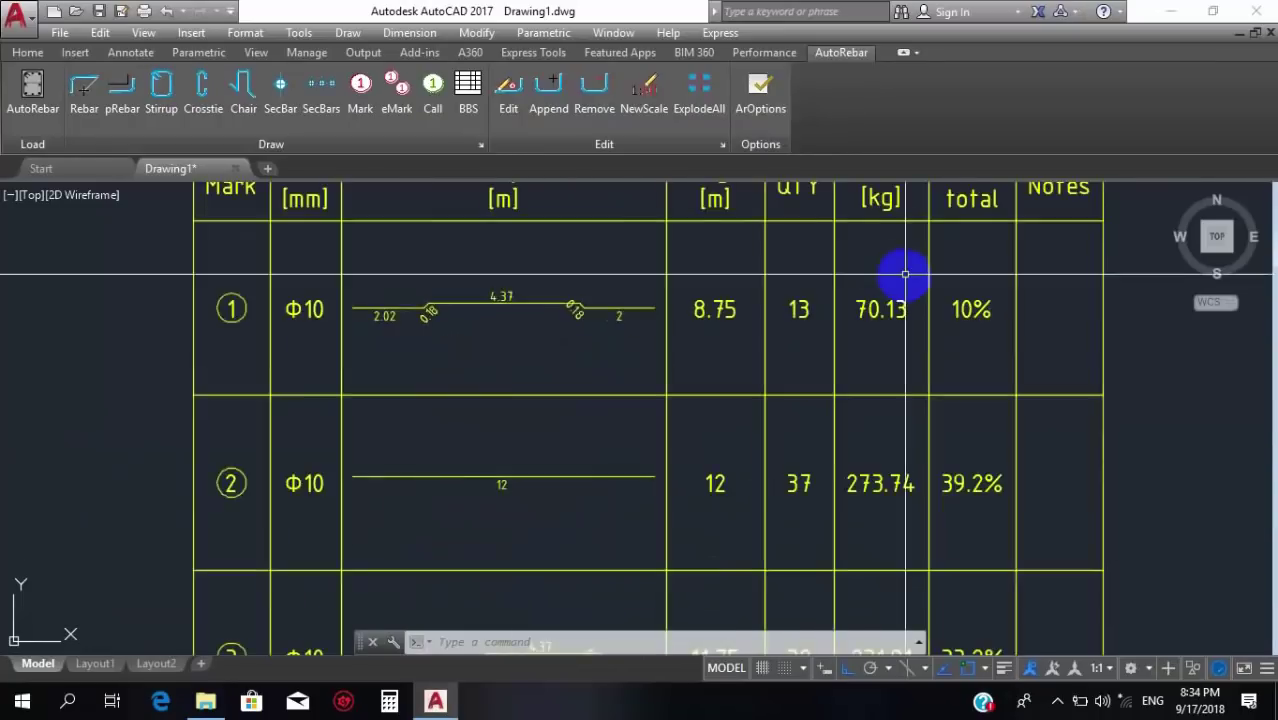
{"action": "scroll", "coordinate": [895, 275], "scroll_direction": "down", "scroll_amount": 8}
{"action": "scroll", "coordinate": [368, 331], "scroll_direction": "down", "scroll_amount": 3}
Link the extension of mark 3 to the vertical dimension crossing its bent rebar.
{"action": "scroll", "coordinate": [548, 331], "scroll_direction": "up", "scroll_amount": 7}
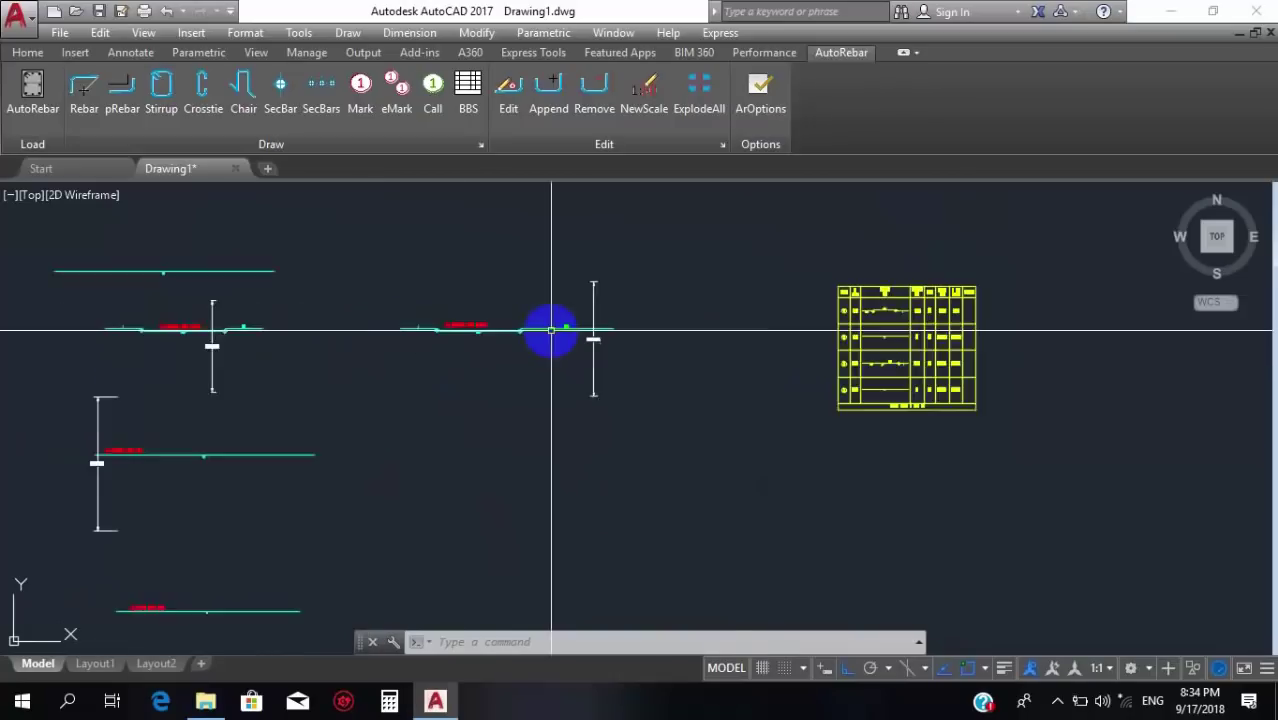
{"action": "scroll", "coordinate": [765, 297], "scroll_direction": "up", "scroll_amount": 4}
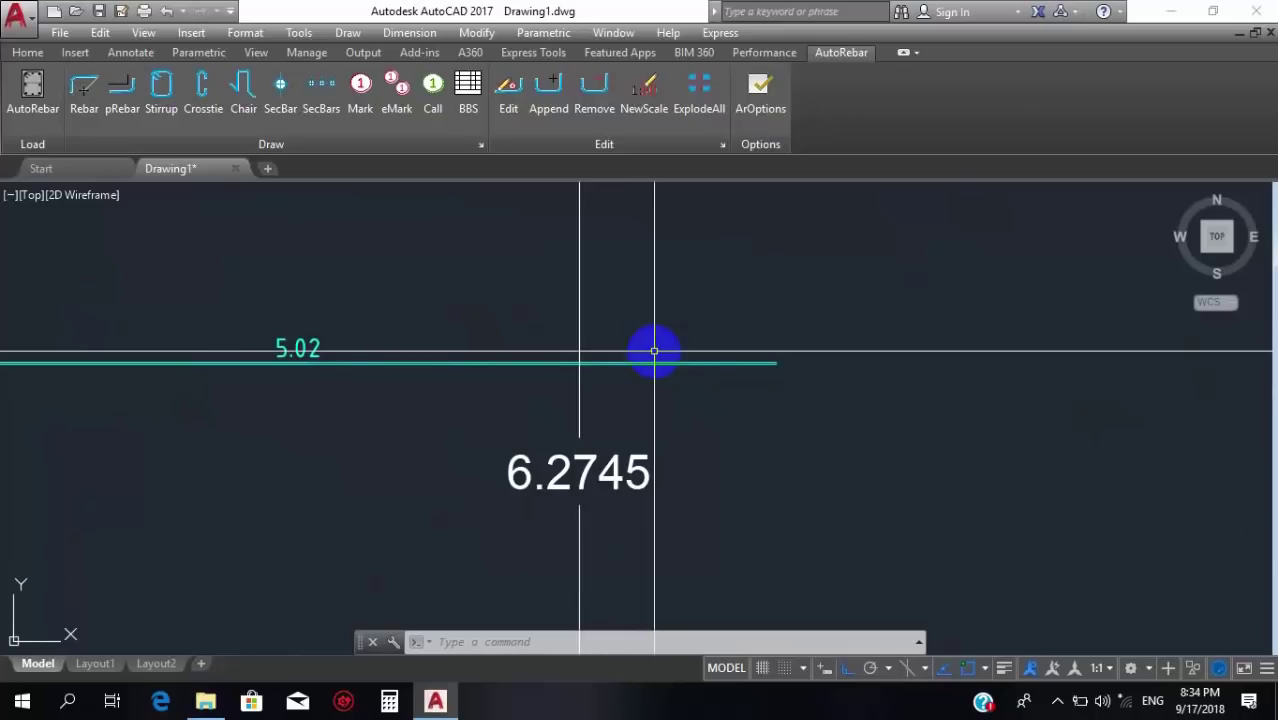
{"action": "scroll", "coordinate": [654, 351], "scroll_direction": "down", "scroll_amount": 6}
{"action": "scroll", "coordinate": [545, 362], "scroll_direction": "up", "scroll_amount": 4}
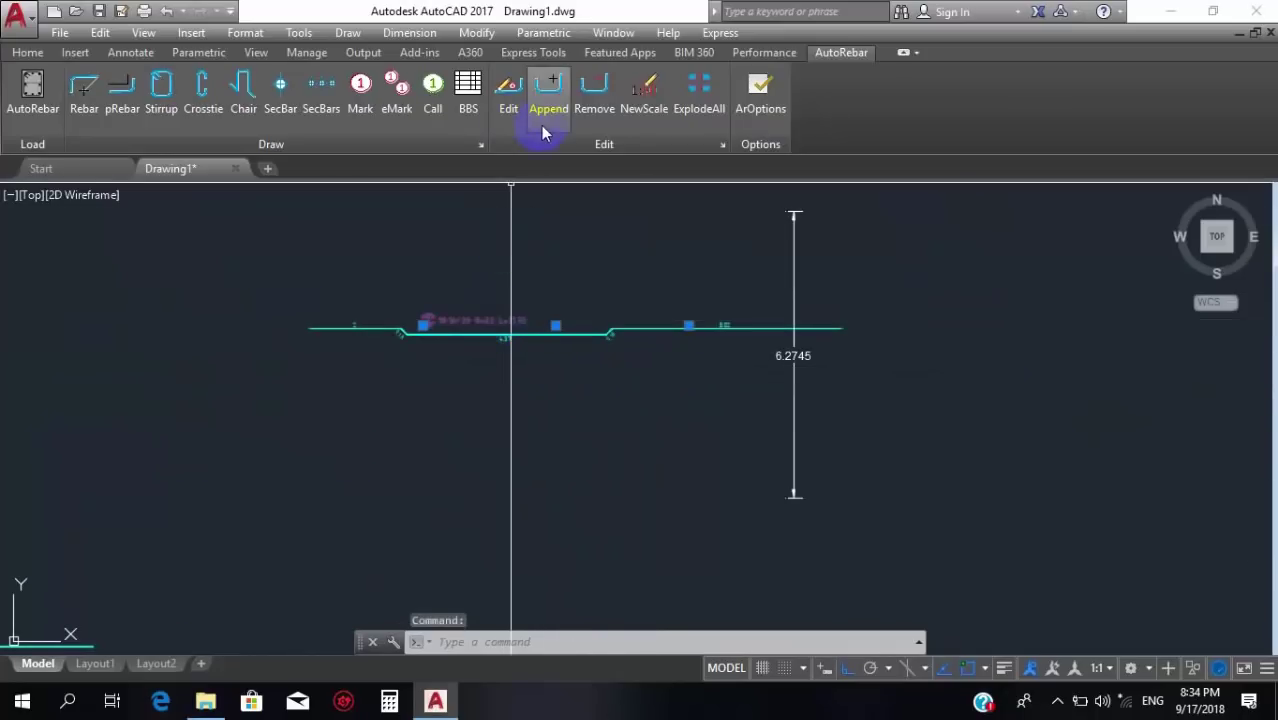
{"action": "double_click", "coordinate": [505, 319]}
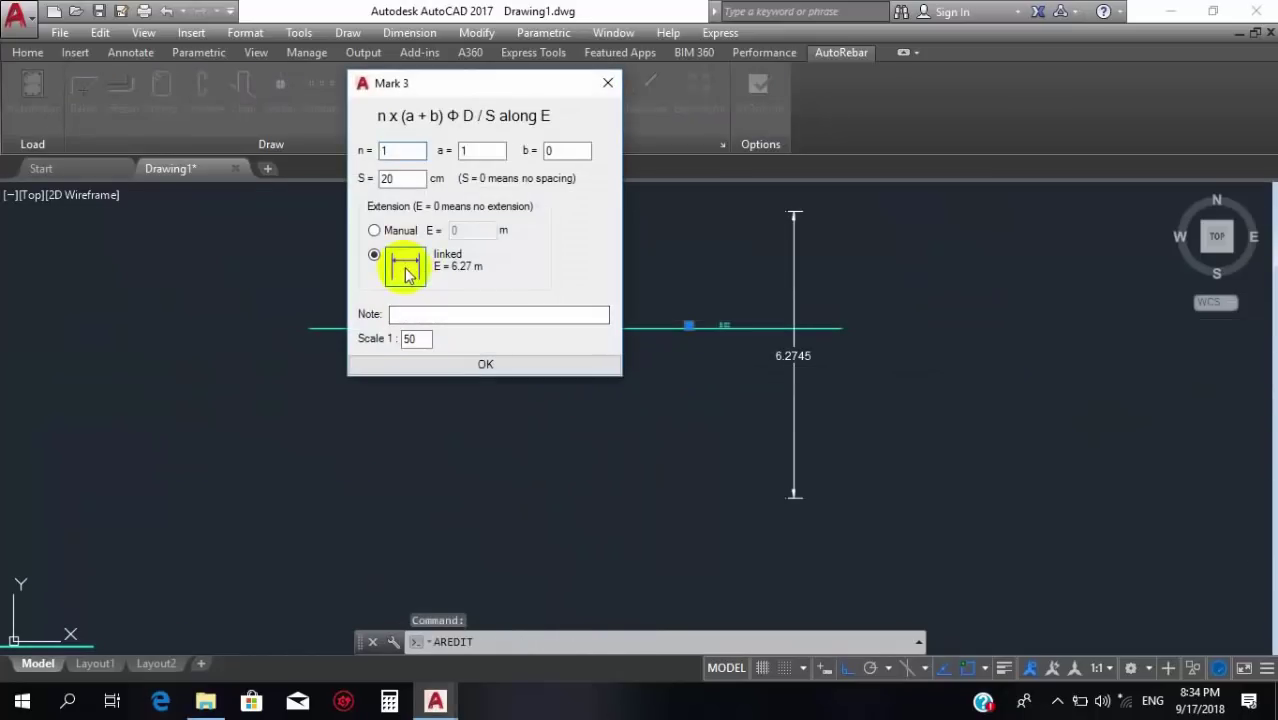
{"action": "left_click", "coordinate": [407, 266]}
{"action": "left_click", "coordinate": [793, 246]}
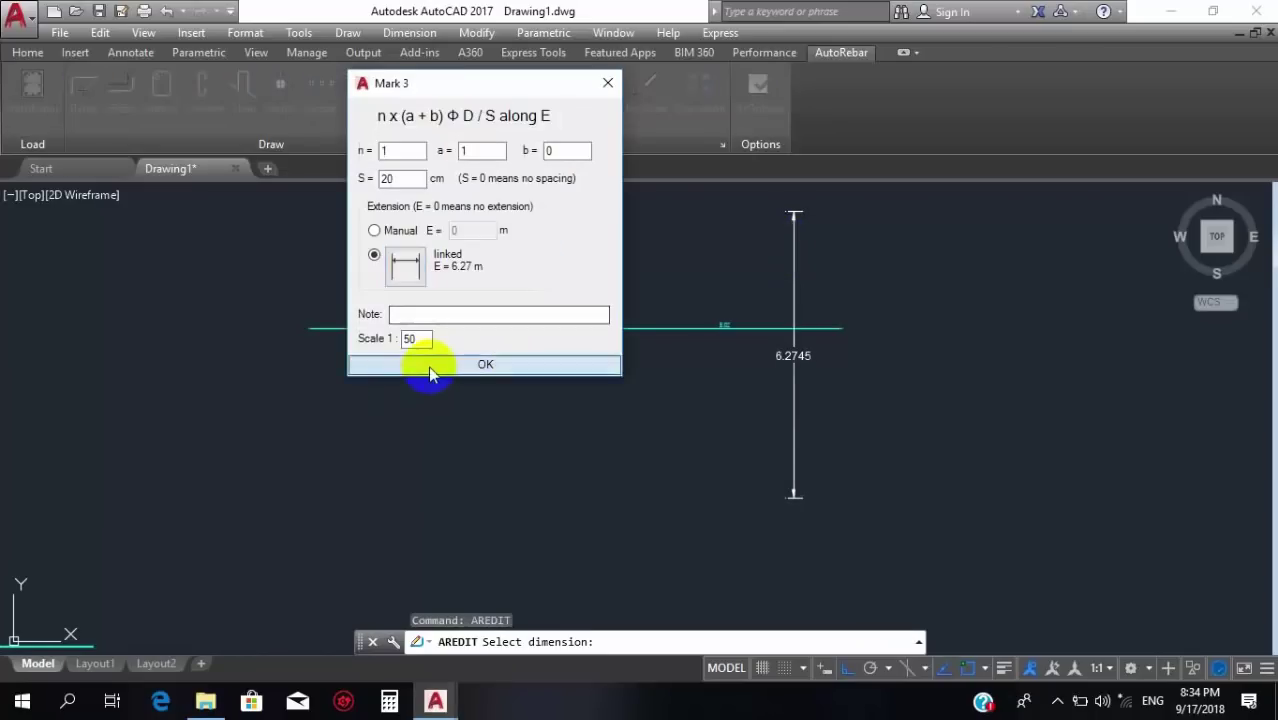
{"action": "left_click", "coordinate": [430, 369]}
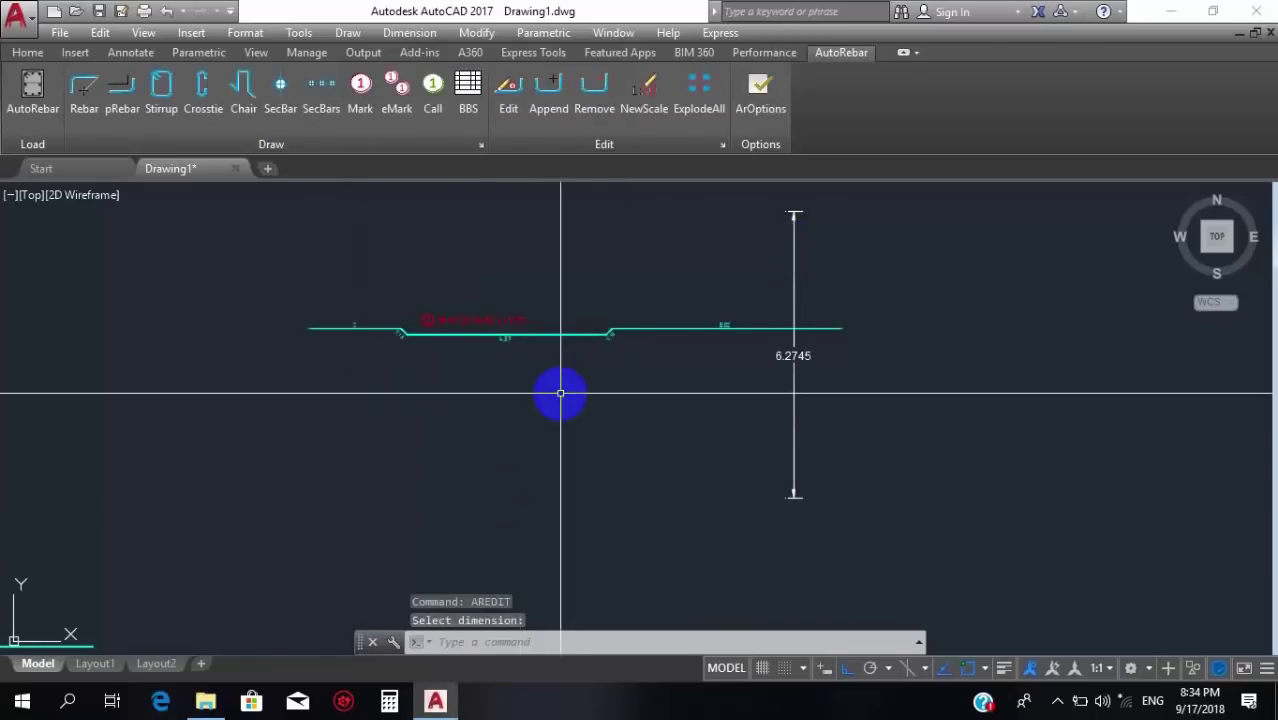
Edit mark 3 of the bent rebar and set its b value to 4.
{"action": "scroll", "coordinate": [560, 393], "scroll_direction": "up", "scroll_amount": 4}
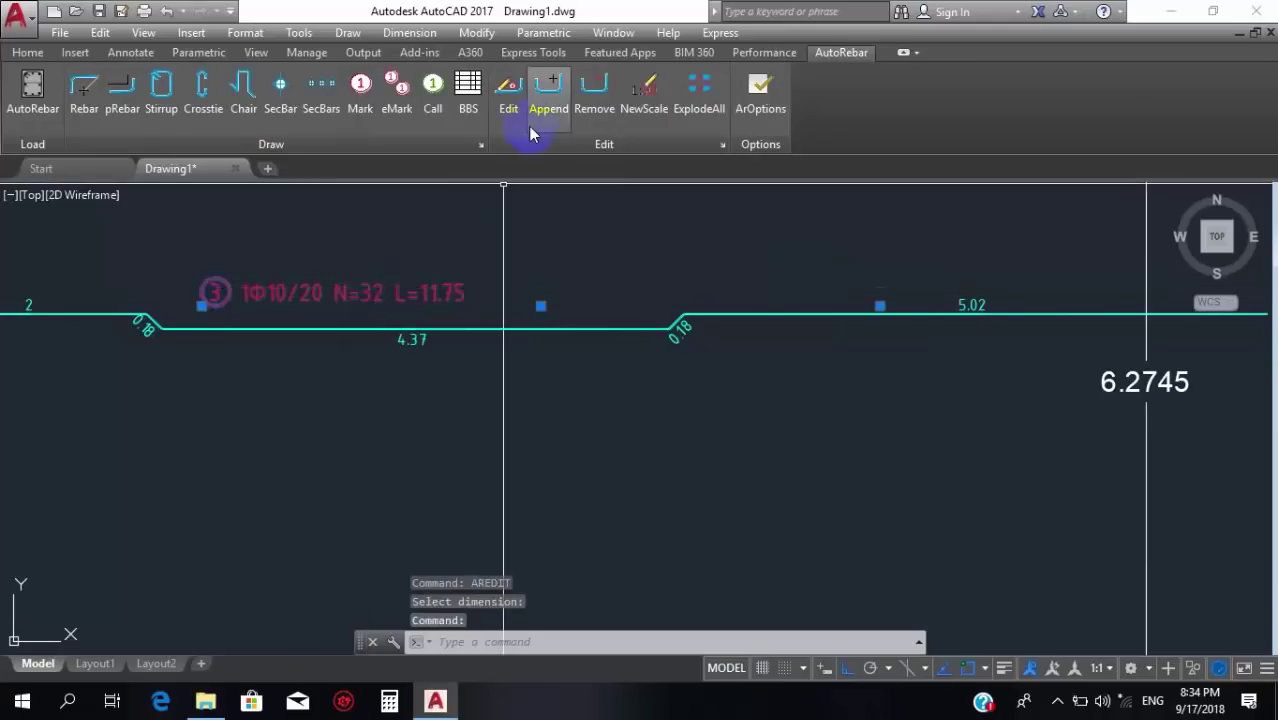
{"action": "left_click", "coordinate": [547, 92]}
{"action": "key", "text": "Escape"}
{"action": "left_click", "coordinate": [448, 288]}
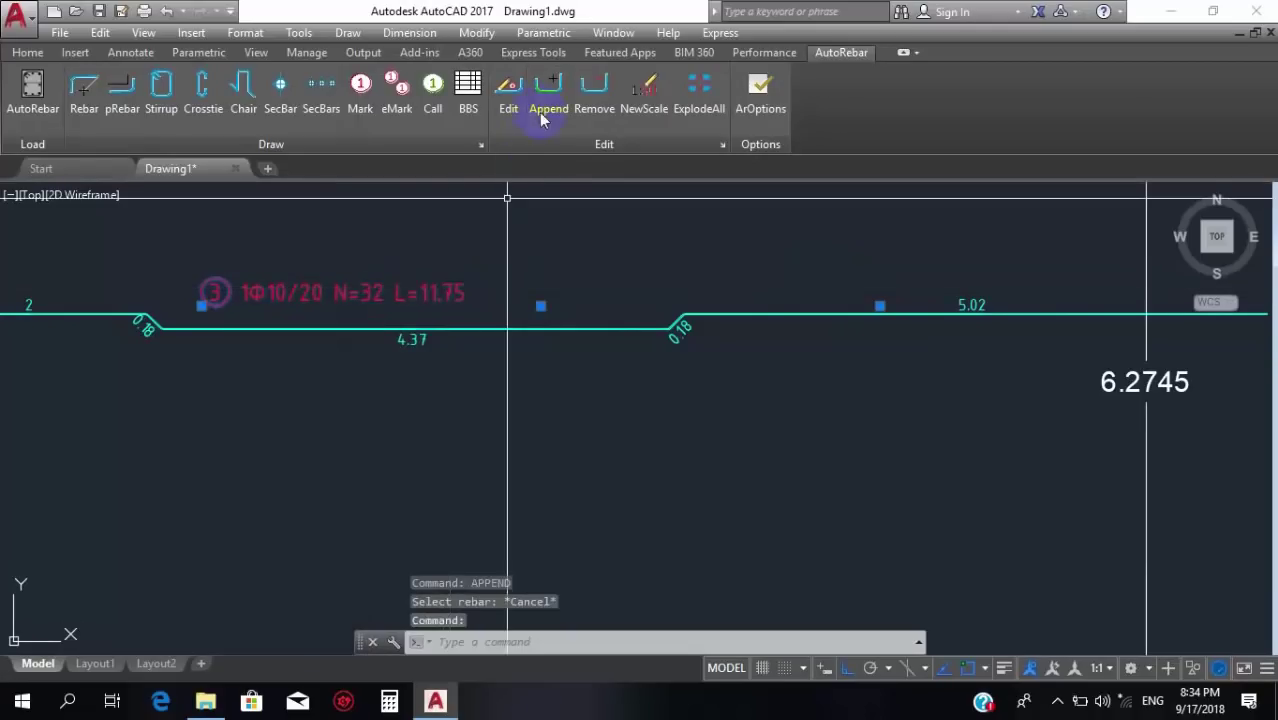
{"action": "left_click", "coordinate": [509, 97]}
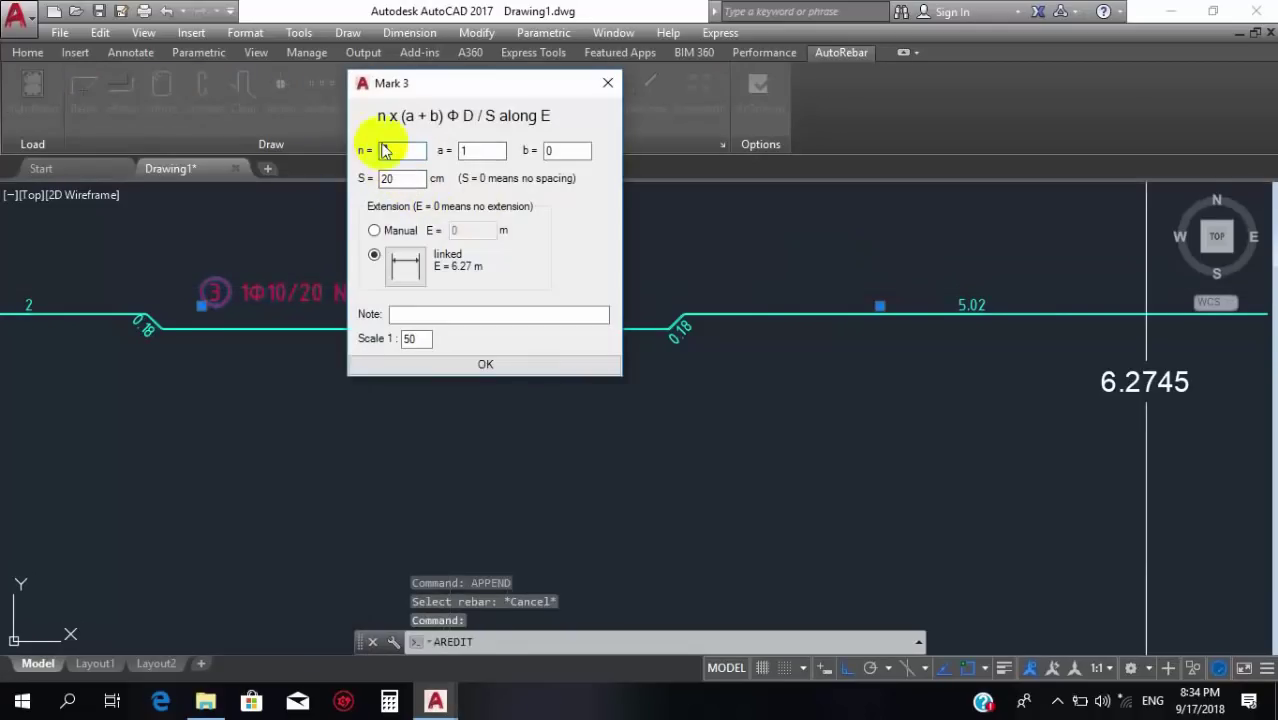
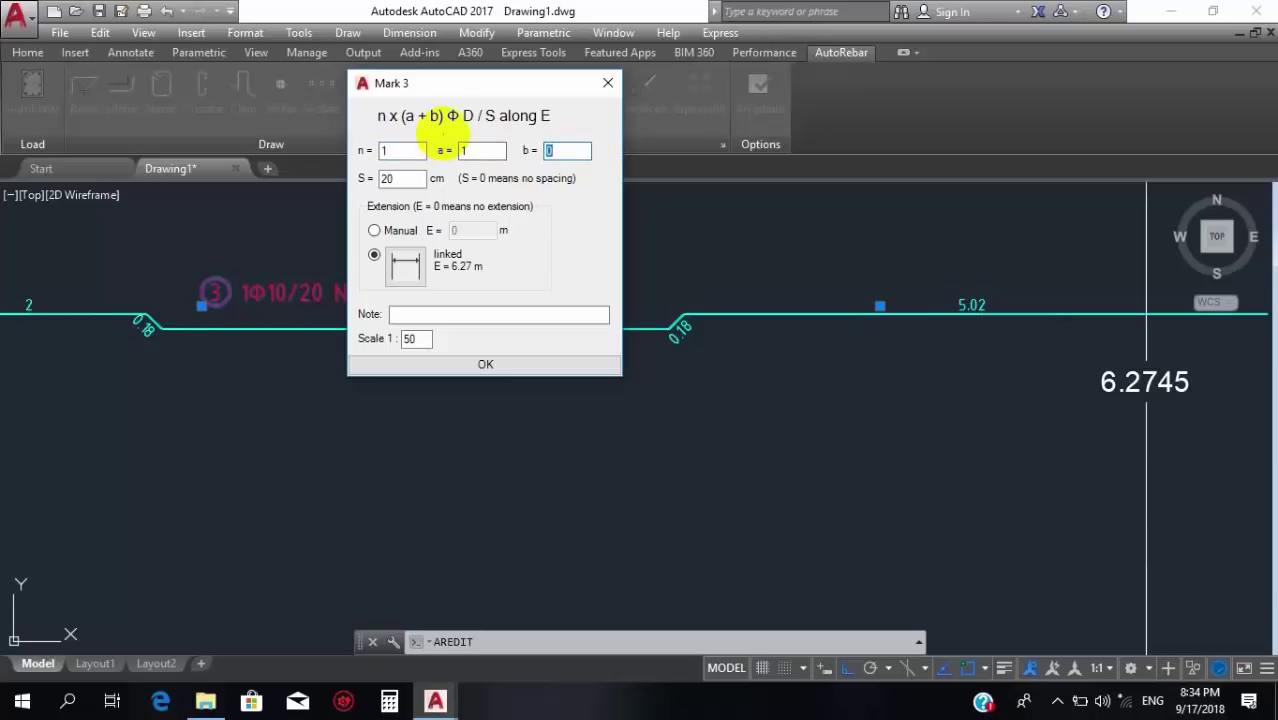
{"action": "left_click_drag", "start_coordinate": [439, 100], "coordinate": [646, 118]}
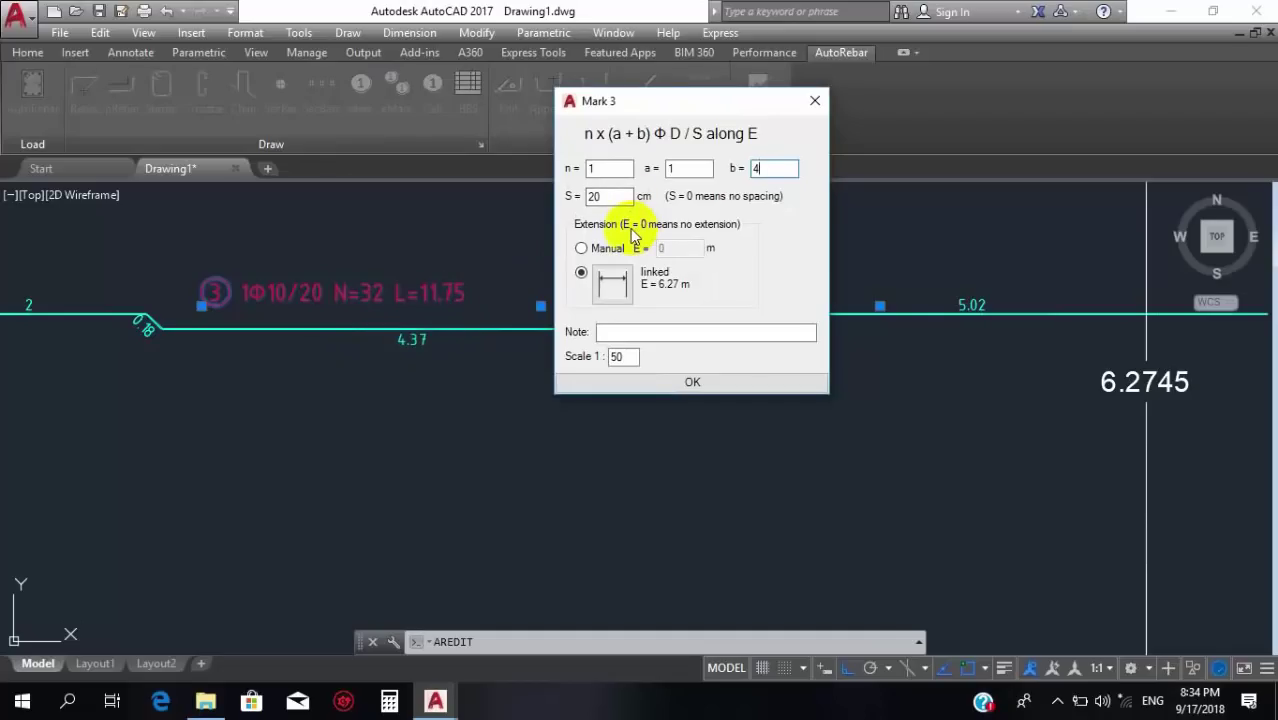
{"action": "left_click", "coordinate": [727, 379]}
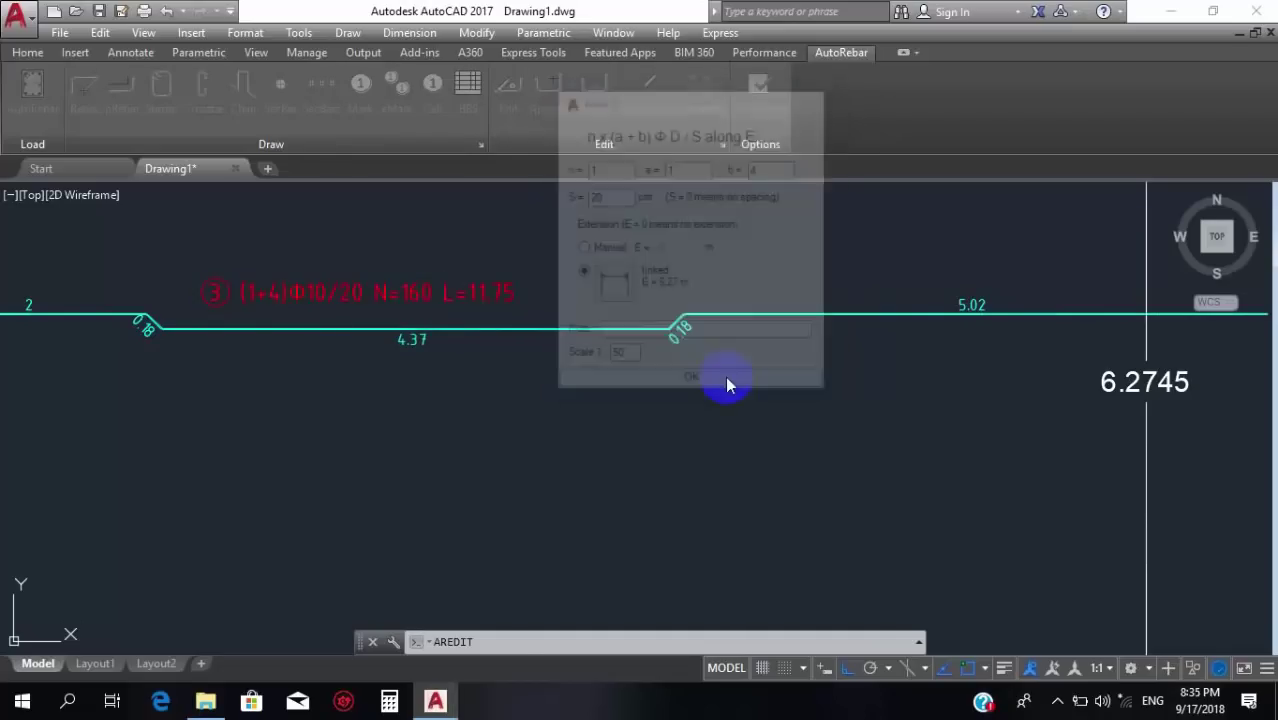
Inspect the mark 3 label and check its total bar count in Calculator, starting from 32 bars.
{"action": "scroll", "coordinate": [428, 294], "scroll_direction": "up", "scroll_amount": 3}
{"action": "scroll", "coordinate": [442, 328], "scroll_direction": "down", "scroll_amount": 4}
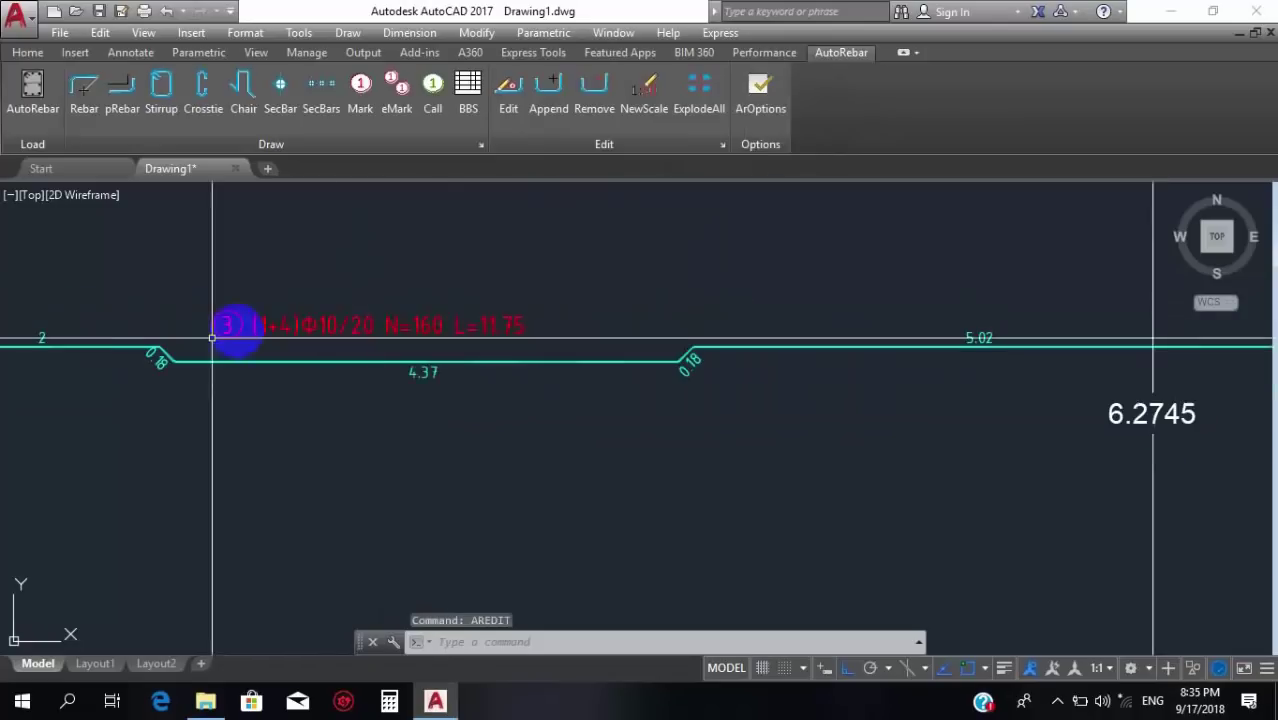
{"action": "scroll", "coordinate": [321, 267], "scroll_direction": "up", "scroll_amount": 5}
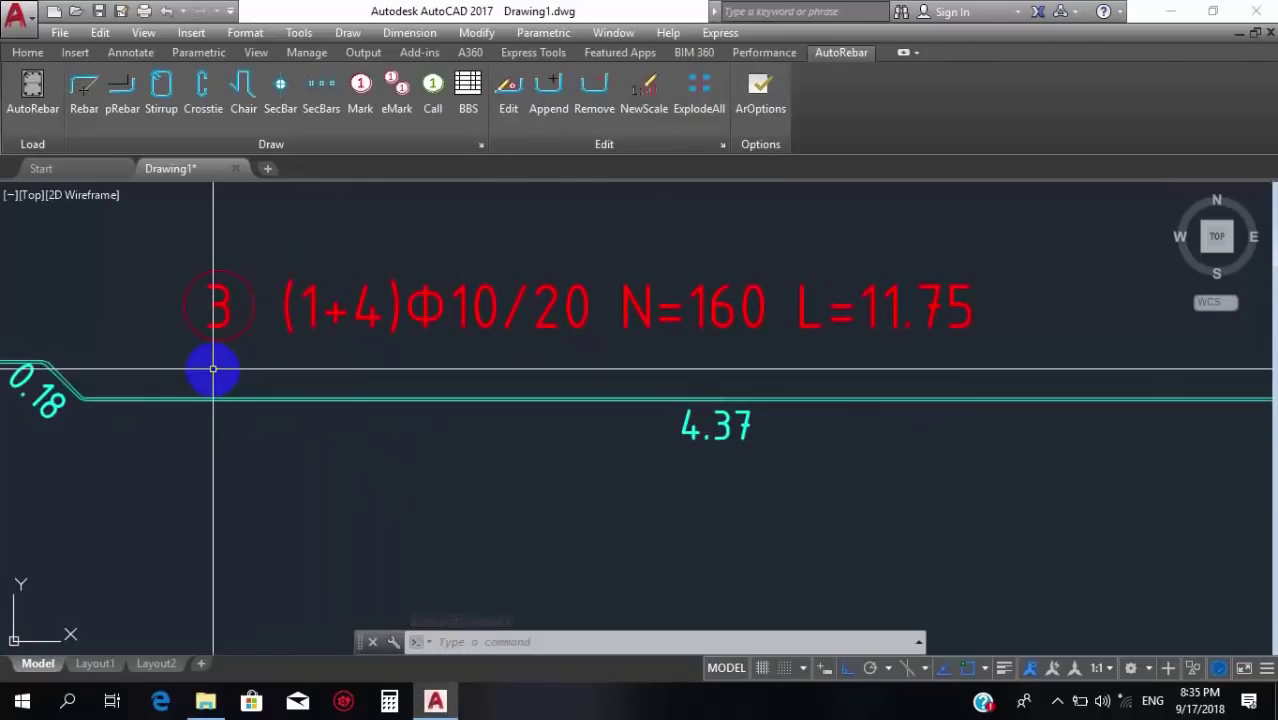
{"action": "scroll", "coordinate": [213, 370], "scroll_direction": "down", "scroll_amount": 3}
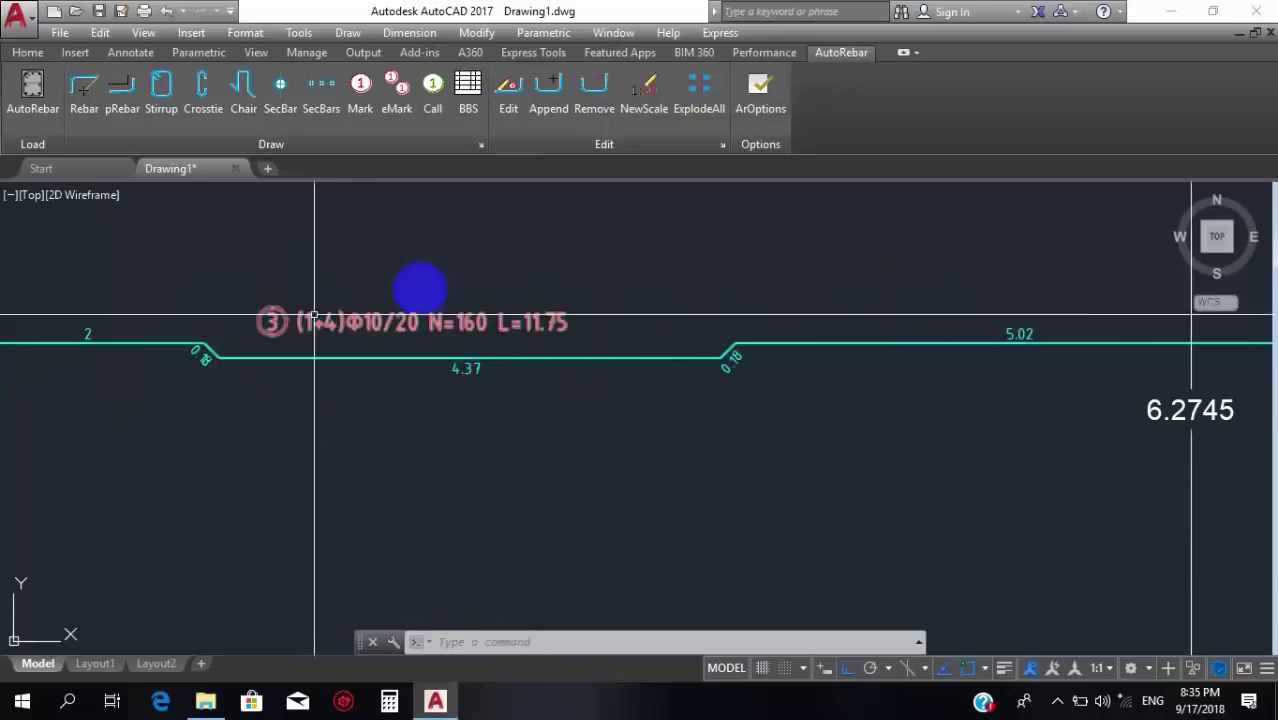
{"action": "scroll", "coordinate": [313, 340], "scroll_direction": "up", "scroll_amount": 4}
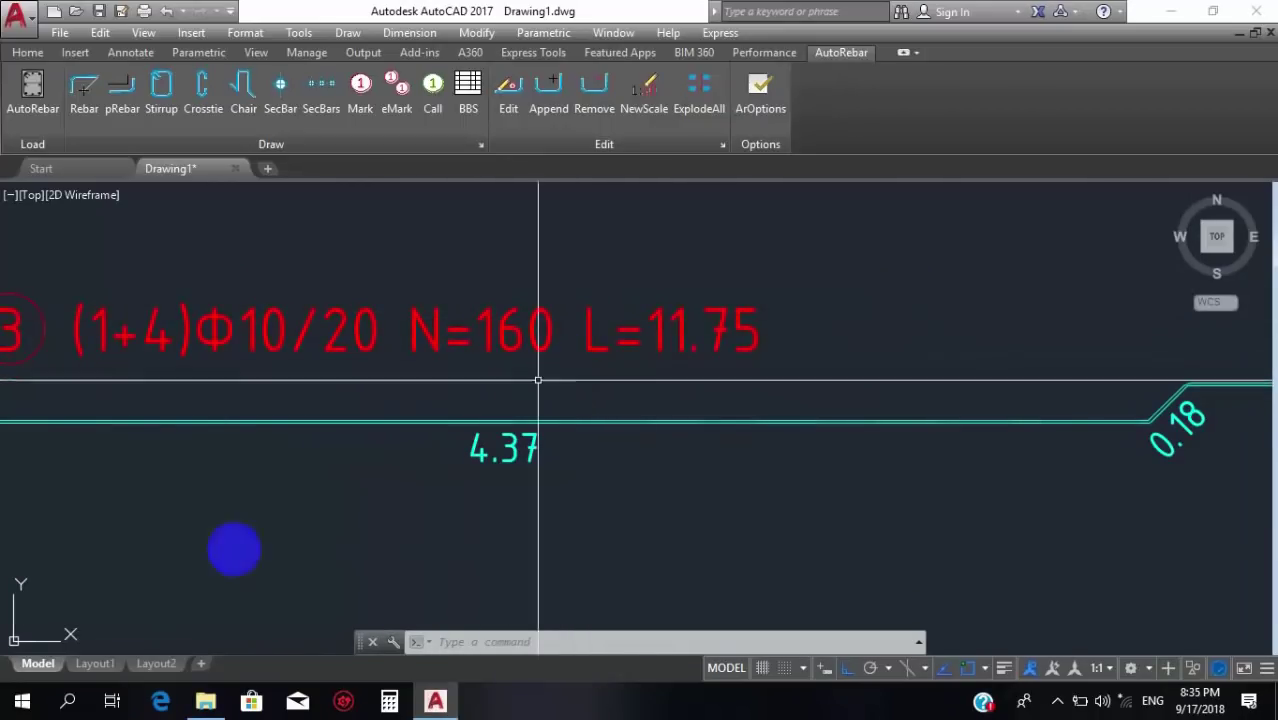
{"action": "left_click", "coordinate": [389, 701]}
{"action": "type", "text": "32"}
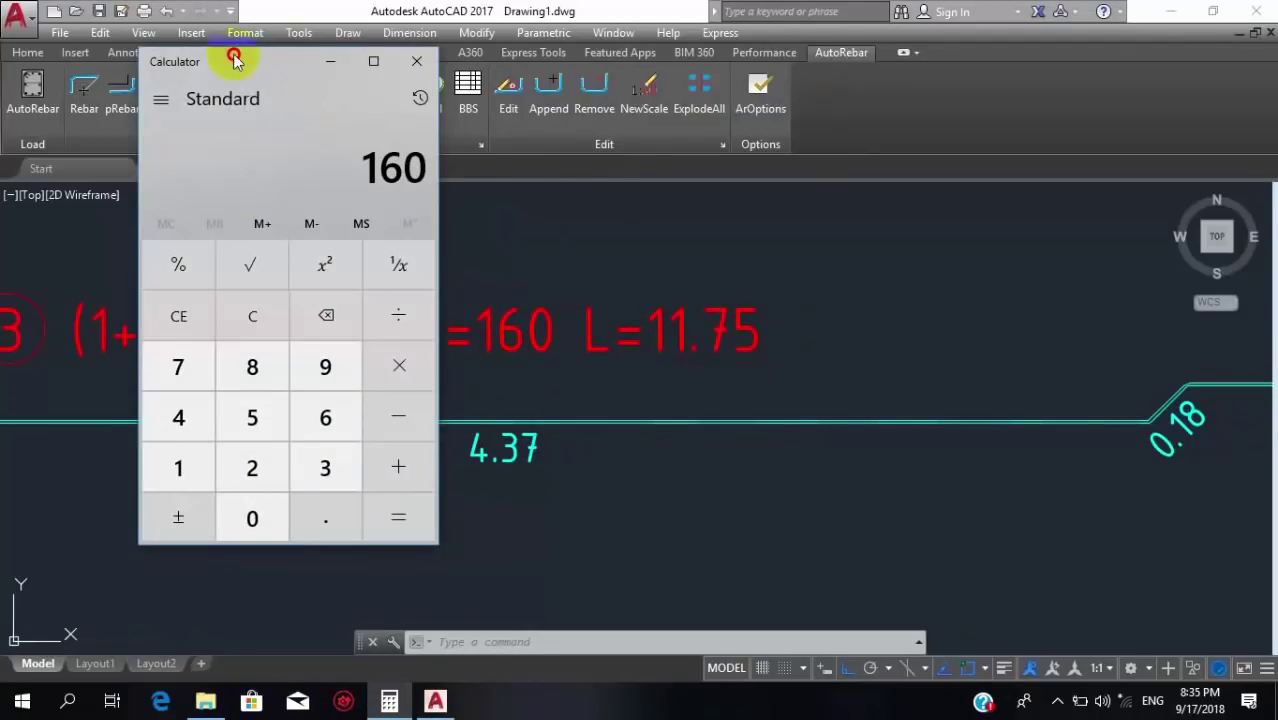
{"action": "left_click_drag", "start_coordinate": [234, 60], "coordinate": [154, 54]}
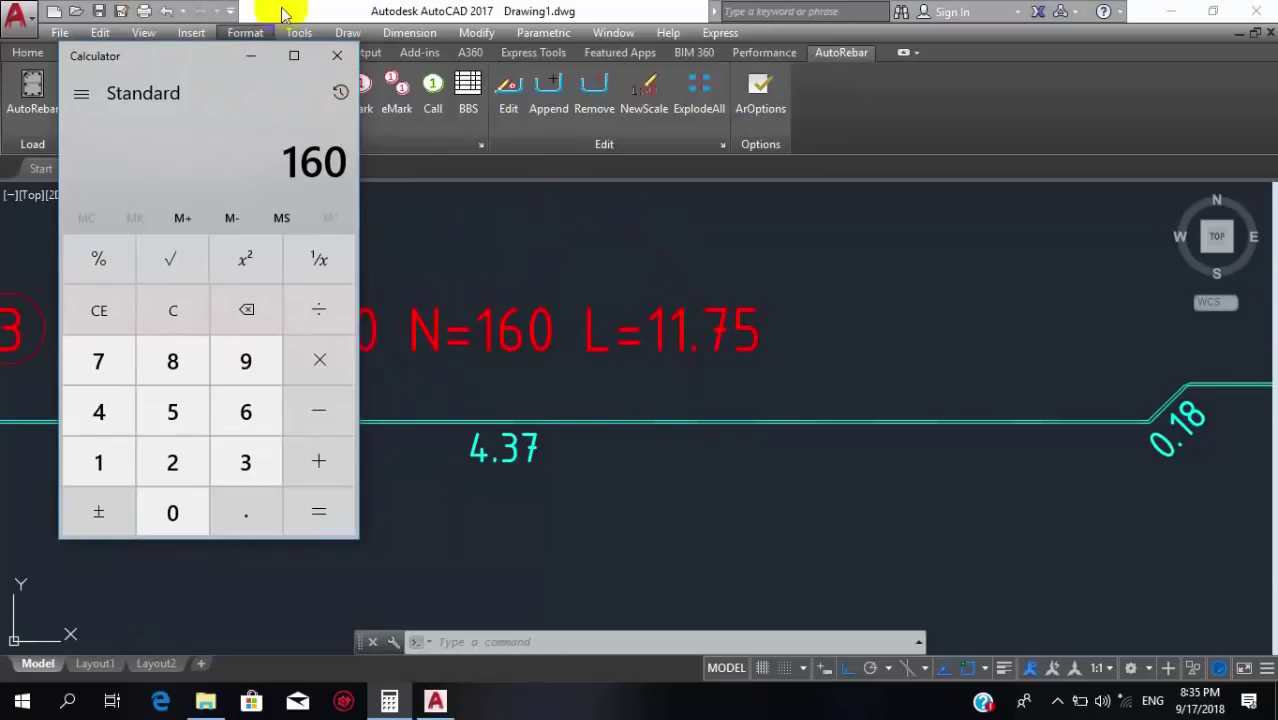
Edit the mark 3 label in the drawing and set its b value to 0.
{"action": "left_click", "coordinate": [507, 319]}
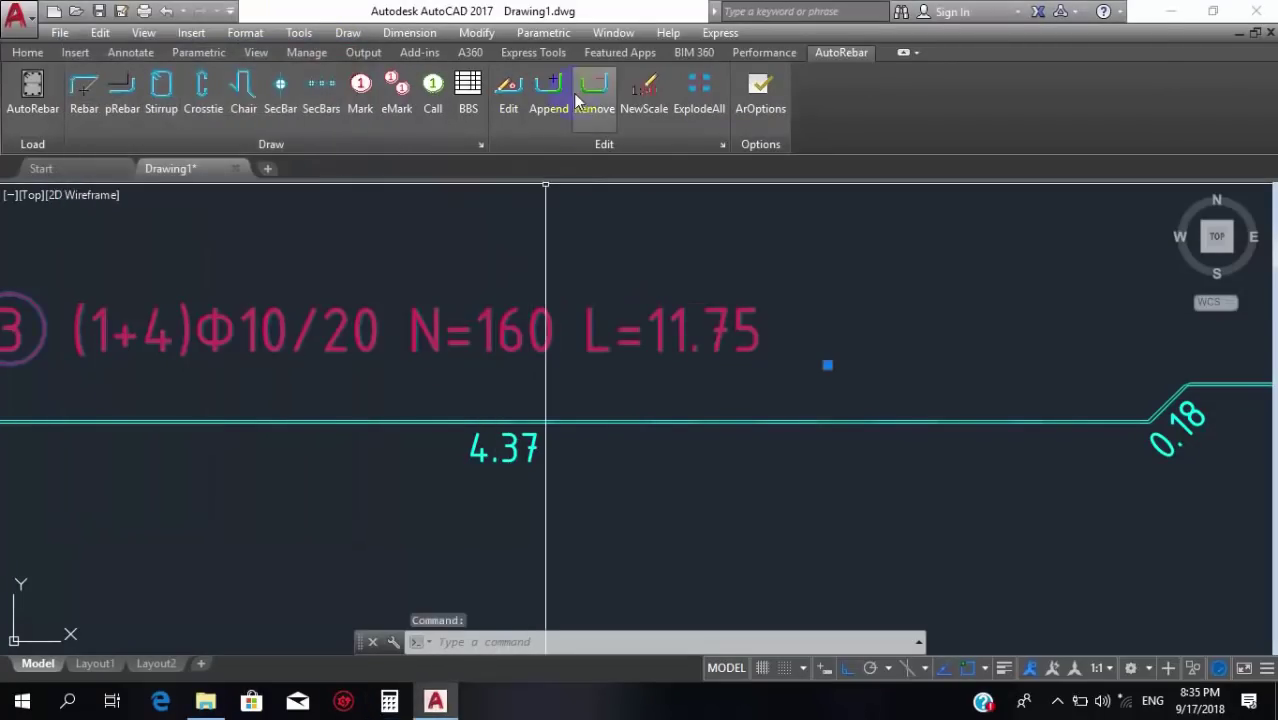
{"action": "left_click", "coordinate": [508, 92]}
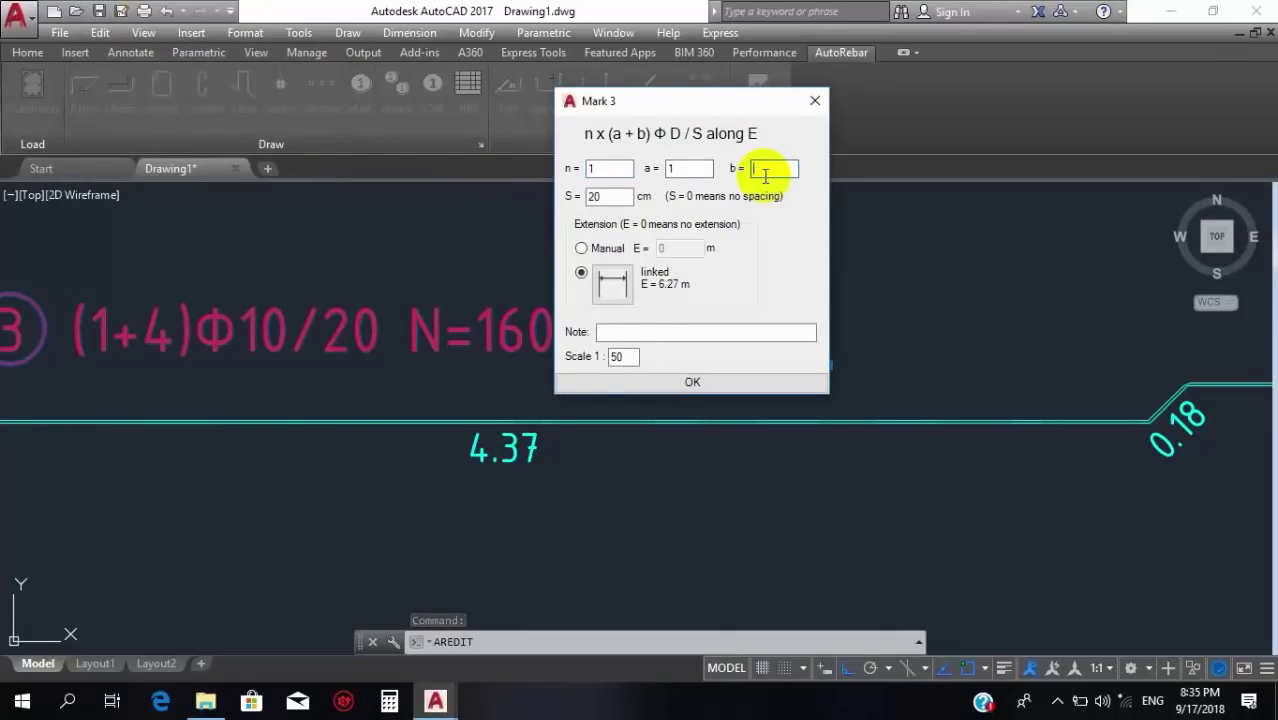
{"action": "left_click", "coordinate": [765, 175]}
{"action": "type", "text": "0"}
{"action": "left_click", "coordinate": [628, 382]}
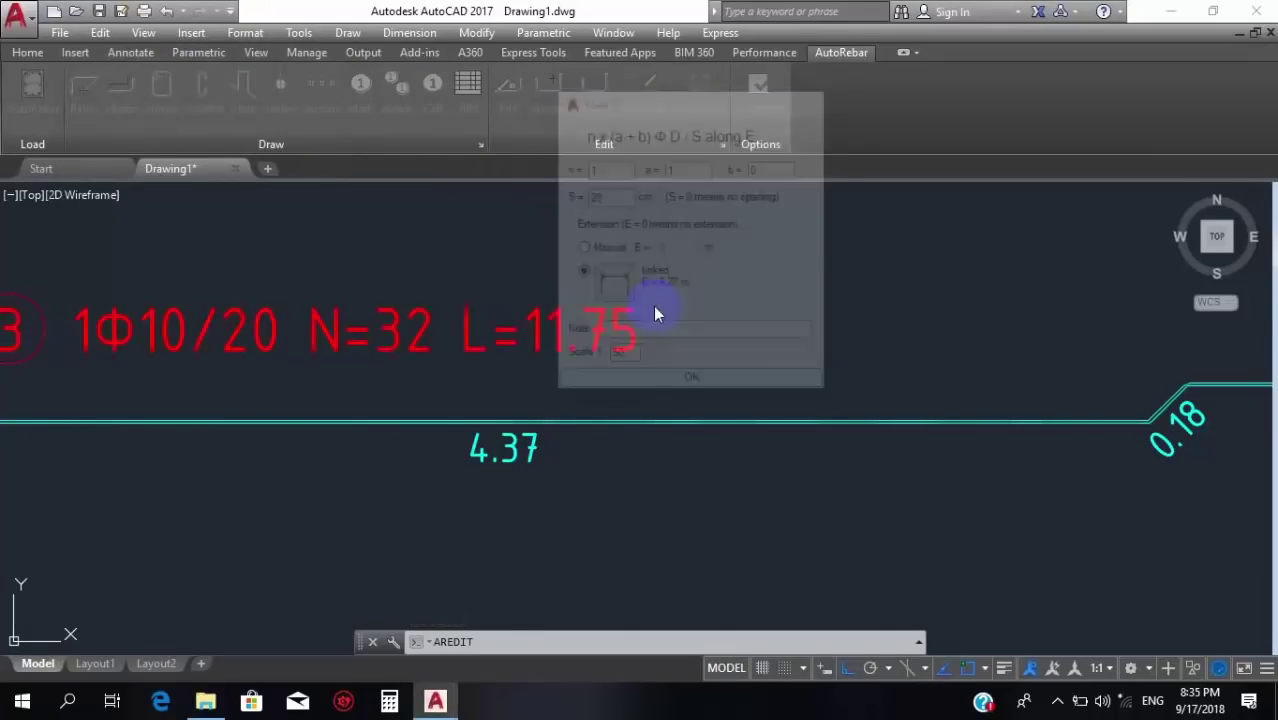
Add the note "Bottom RFT" to the mark 3 label.
{"action": "scroll", "coordinate": [562, 313], "scroll_direction": "down", "scroll_amount": 8}
{"action": "scroll", "coordinate": [640, 305], "scroll_direction": "up", "scroll_amount": 6}
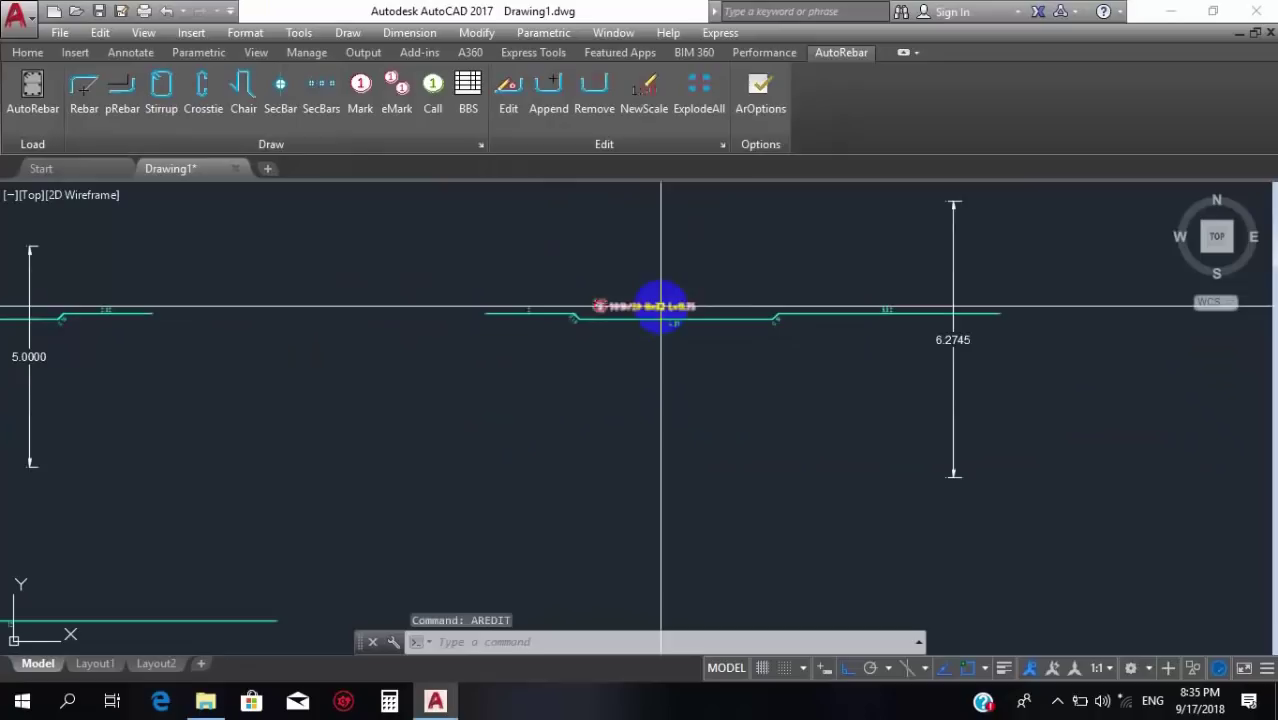
{"action": "left_click", "coordinate": [662, 302]}
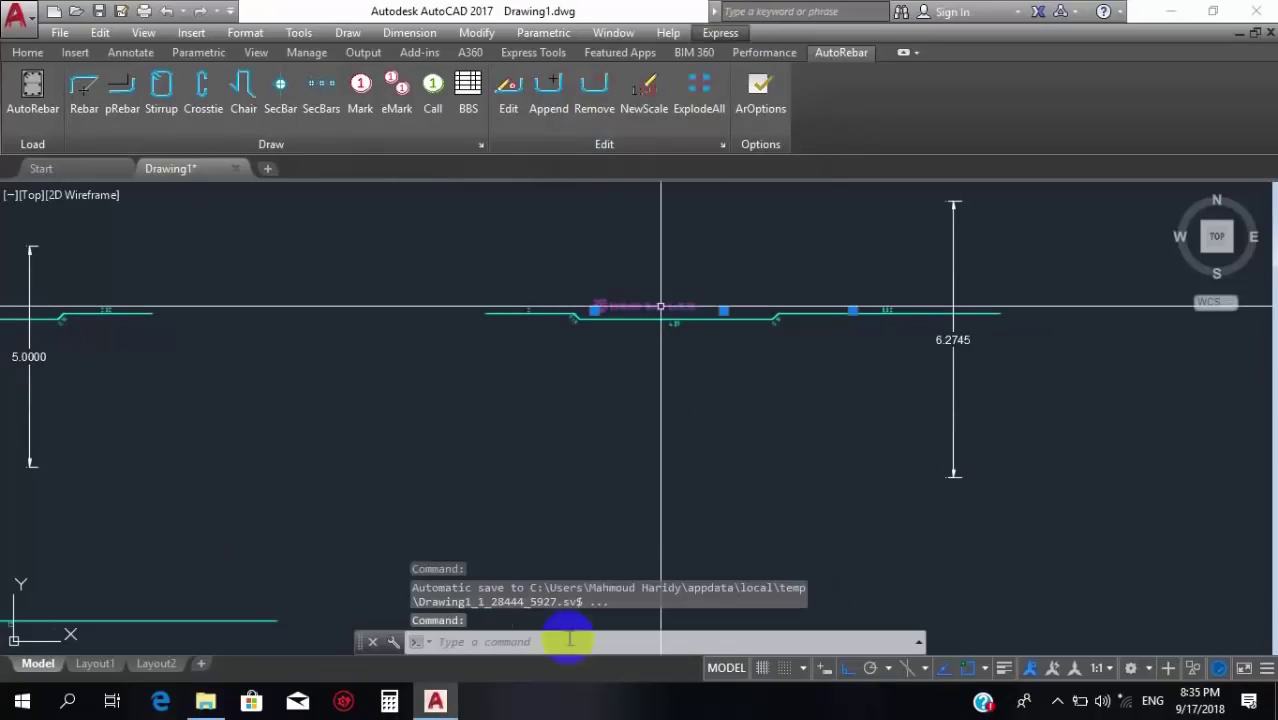
{"action": "left_click", "coordinate": [512, 100]}
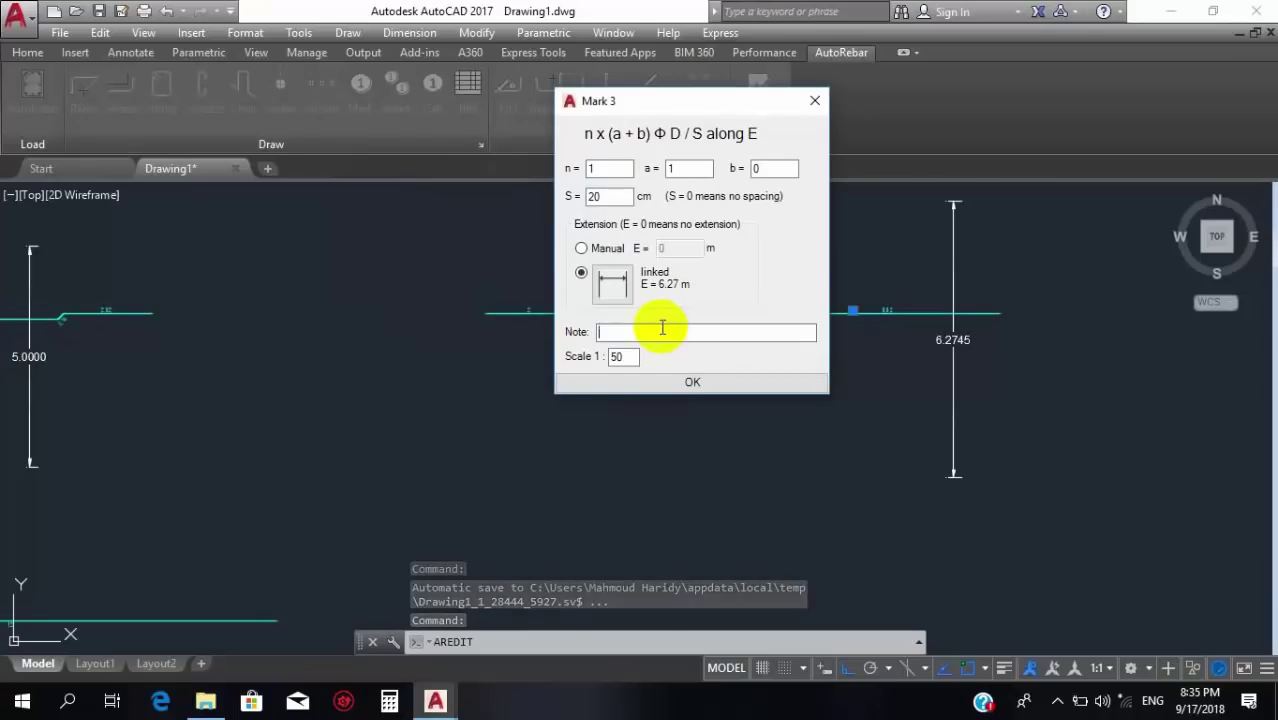
{"action": "left_click", "coordinate": [662, 328]}
{"action": "type", "text": "BOOTO"}
{"action": "key", "text": "BackSpace"}
{"action": "key", "text": "BackSpace"}
{"action": "key", "text": "BackSpace"}
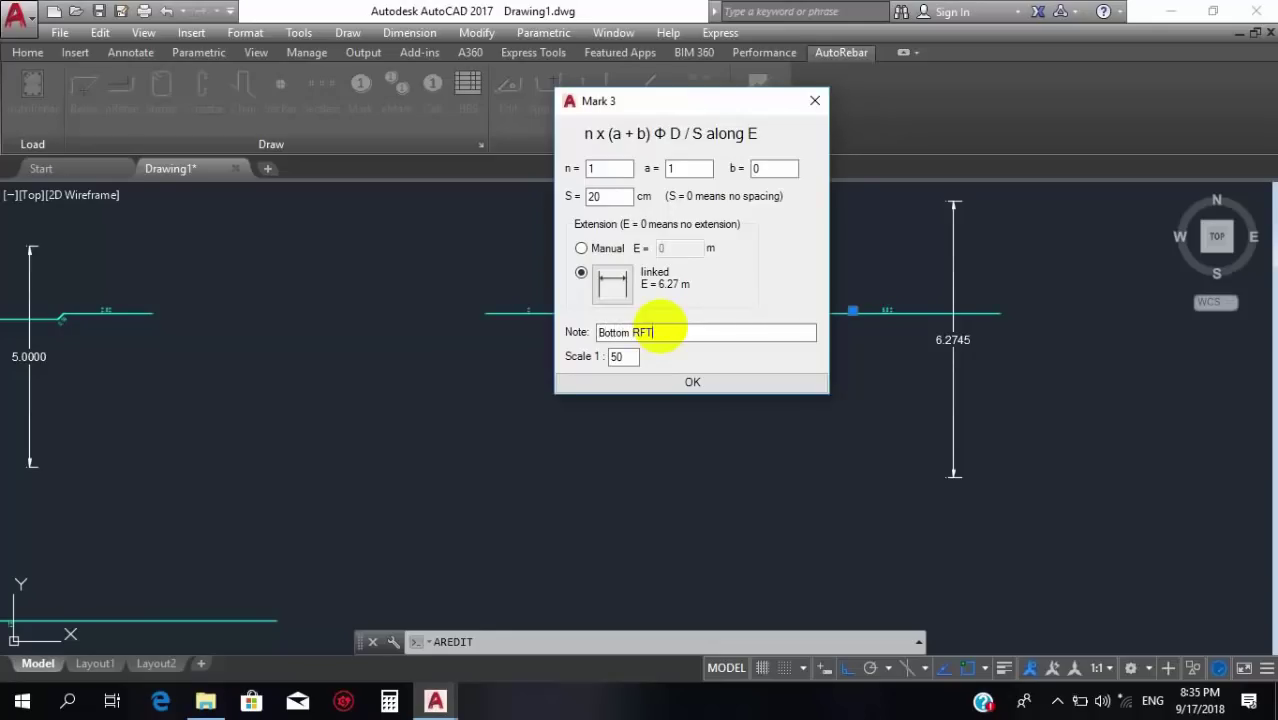
{"action": "left_click", "coordinate": [682, 386]}
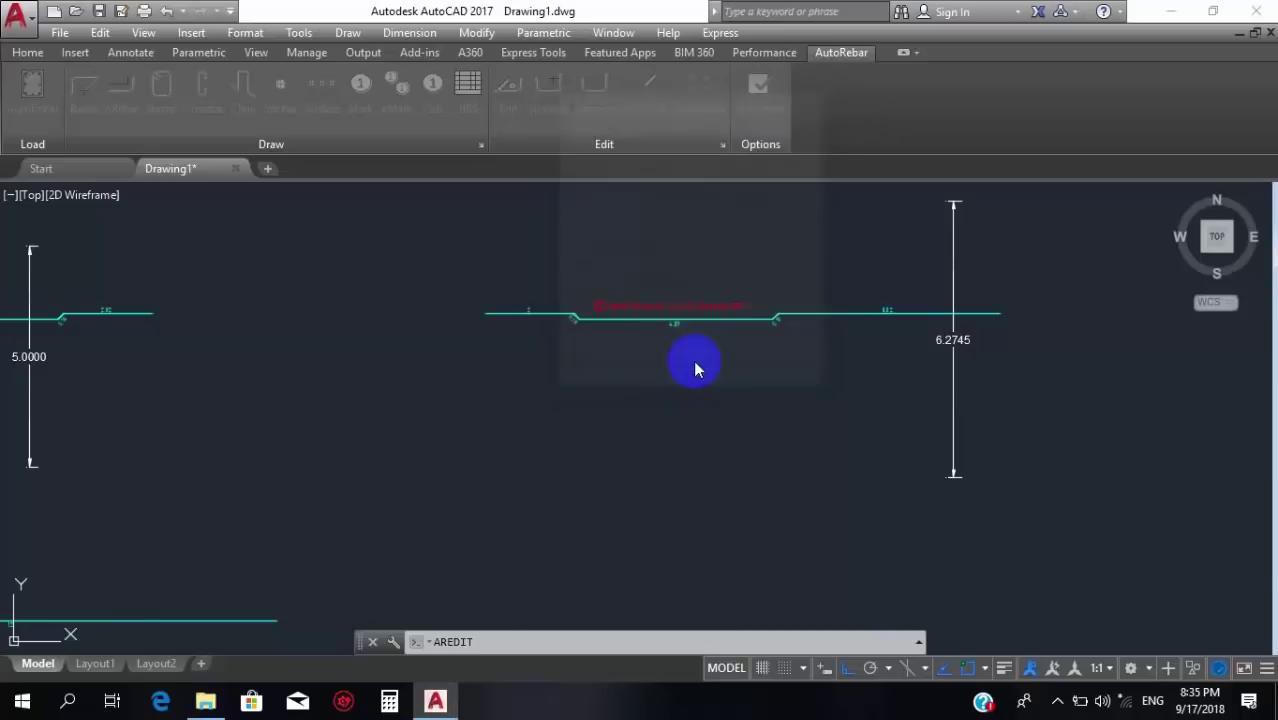
Update the bar bending schedule table and check the Notes entry in the mark 3 row.
{"action": "scroll", "coordinate": [725, 300], "scroll_direction": "up", "scroll_amount": 3}
{"action": "scroll", "coordinate": [605, 300], "scroll_direction": "down", "scroll_amount": 10}
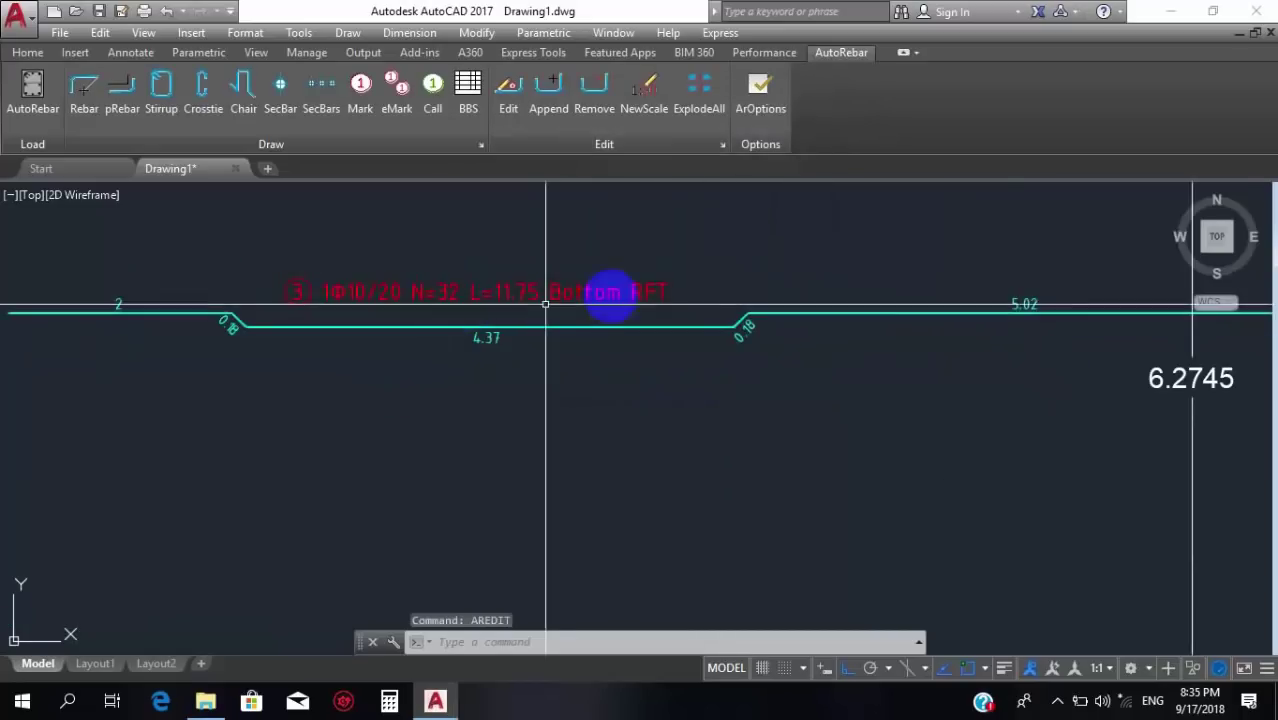
{"action": "scroll", "coordinate": [664, 285], "scroll_direction": "up", "scroll_amount": 10}
{"action": "scroll", "coordinate": [650, 250], "scroll_direction": "down", "scroll_amount": 8}
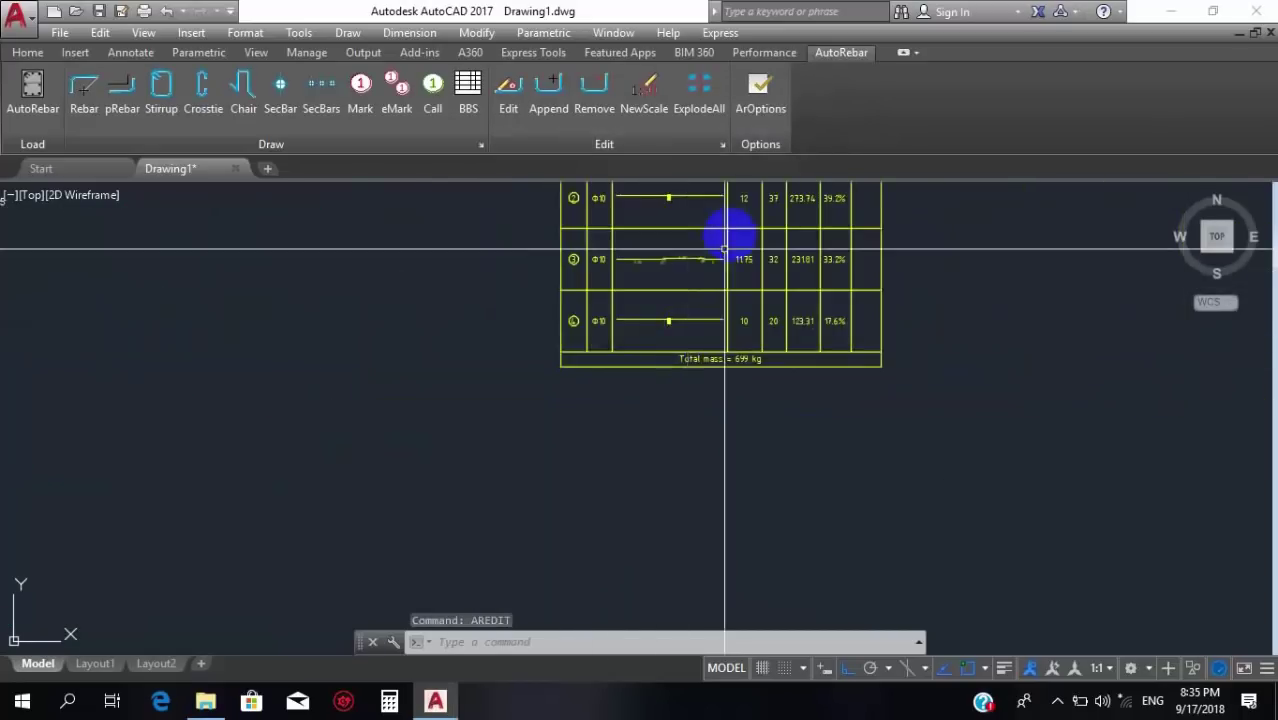
{"action": "scroll", "coordinate": [740, 280], "scroll_direction": "up", "scroll_amount": 5}
{"action": "scroll", "coordinate": [752, 320], "scroll_direction": "down", "scroll_amount": 5}
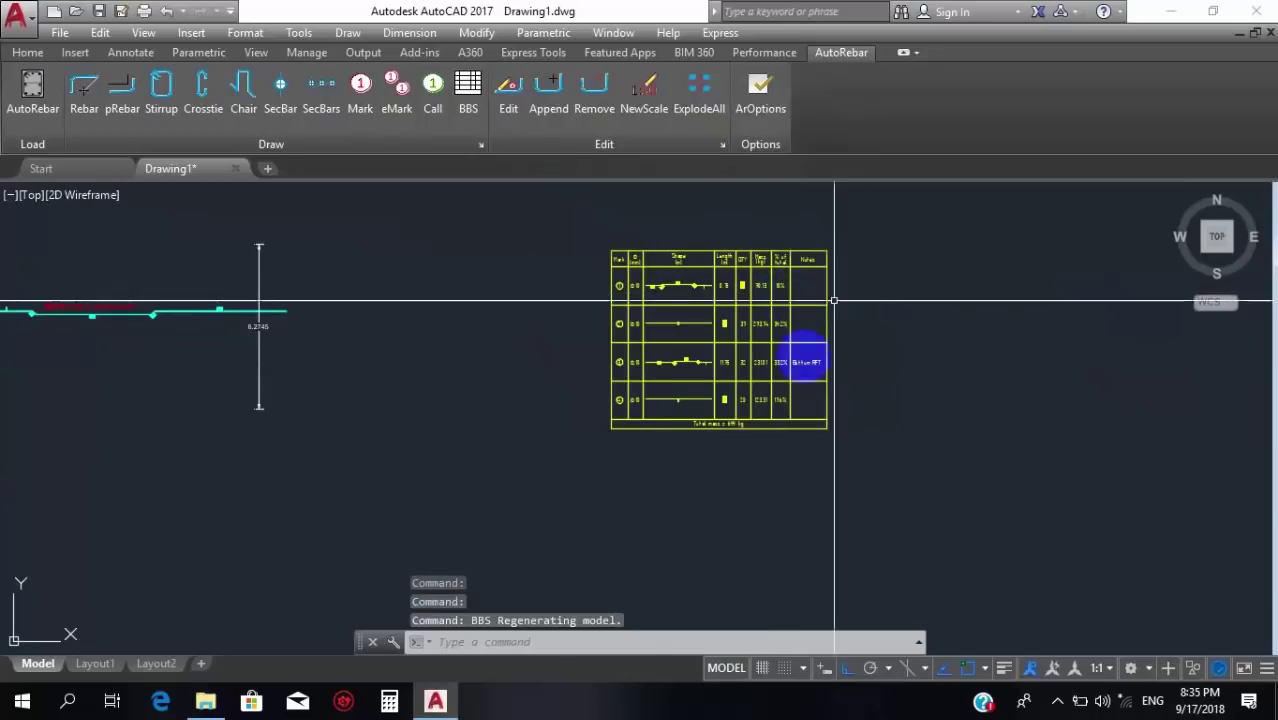
{"action": "scroll", "coordinate": [795, 355], "scroll_direction": "up", "scroll_amount": 8}
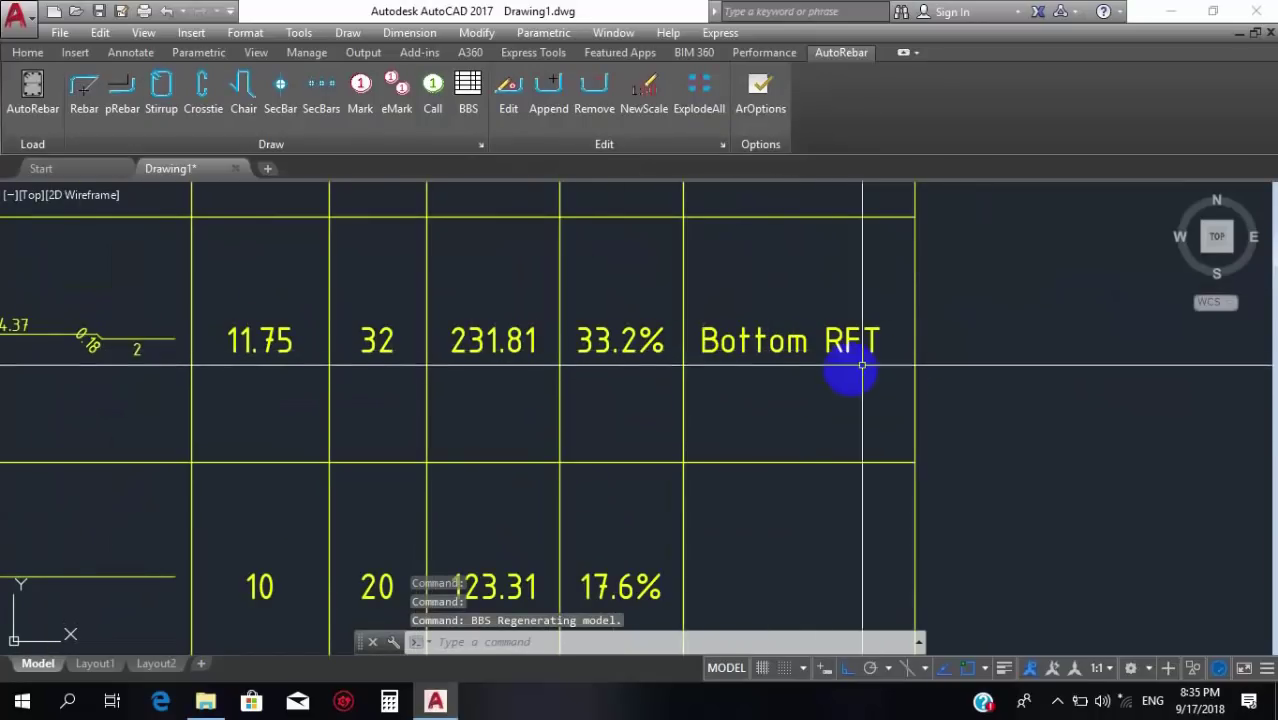
Edit the mark 3 label again and clear its note.
{"action": "scroll", "coordinate": [824, 335], "scroll_direction": "down", "scroll_amount": 8}
{"action": "scroll", "coordinate": [673, 328], "scroll_direction": "up", "scroll_amount": 6}
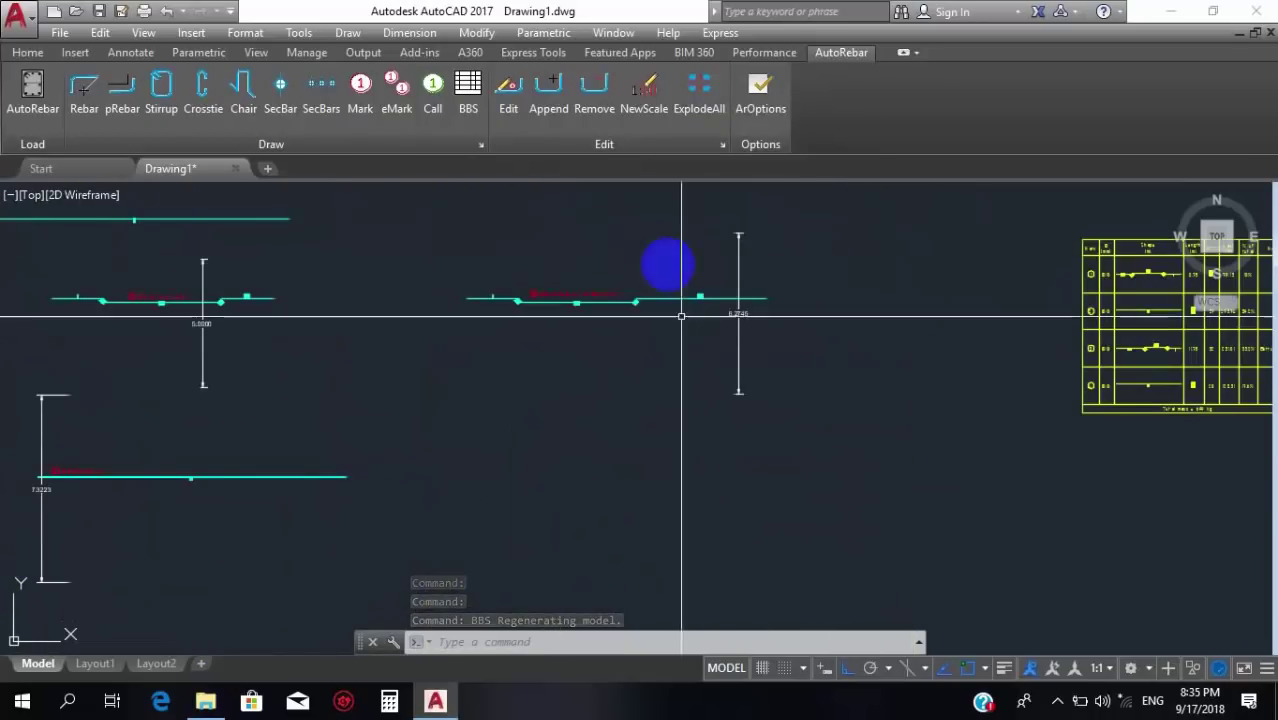
{"action": "scroll", "coordinate": [561, 275], "scroll_direction": "up", "scroll_amount": 6}
{"action": "scroll", "coordinate": [561, 275], "scroll_direction": "down", "scroll_amount": 6}
{"action": "scroll", "coordinate": [598, 375], "scroll_direction": "down", "scroll_amount": 2}
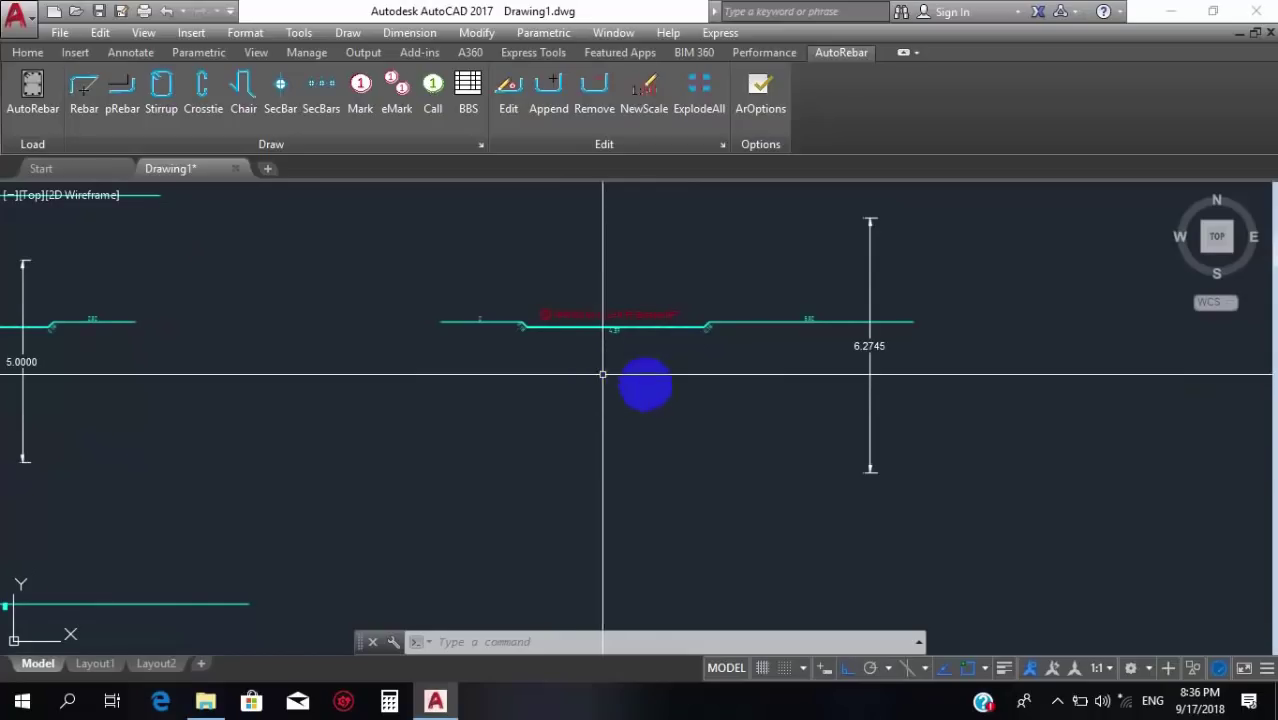
{"action": "left_click", "coordinate": [650, 310]}
{"action": "left_click", "coordinate": [511, 88]}
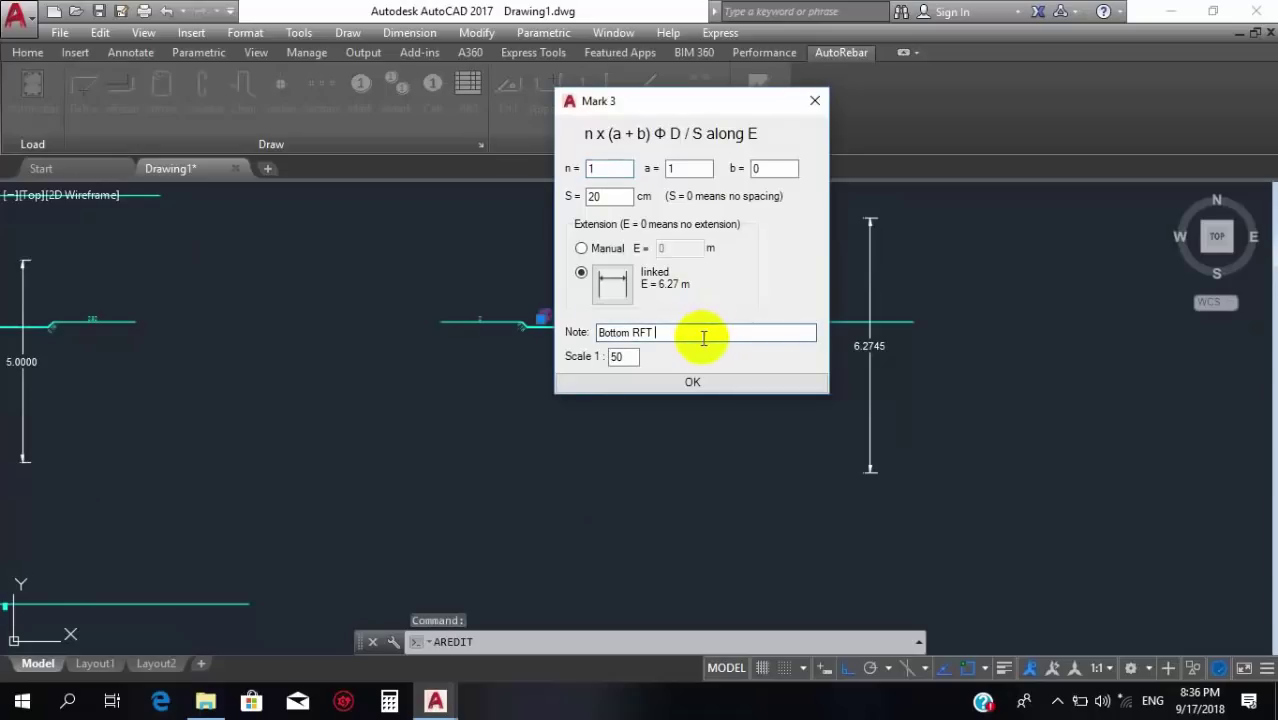
{"action": "left_click", "coordinate": [365, 378]}
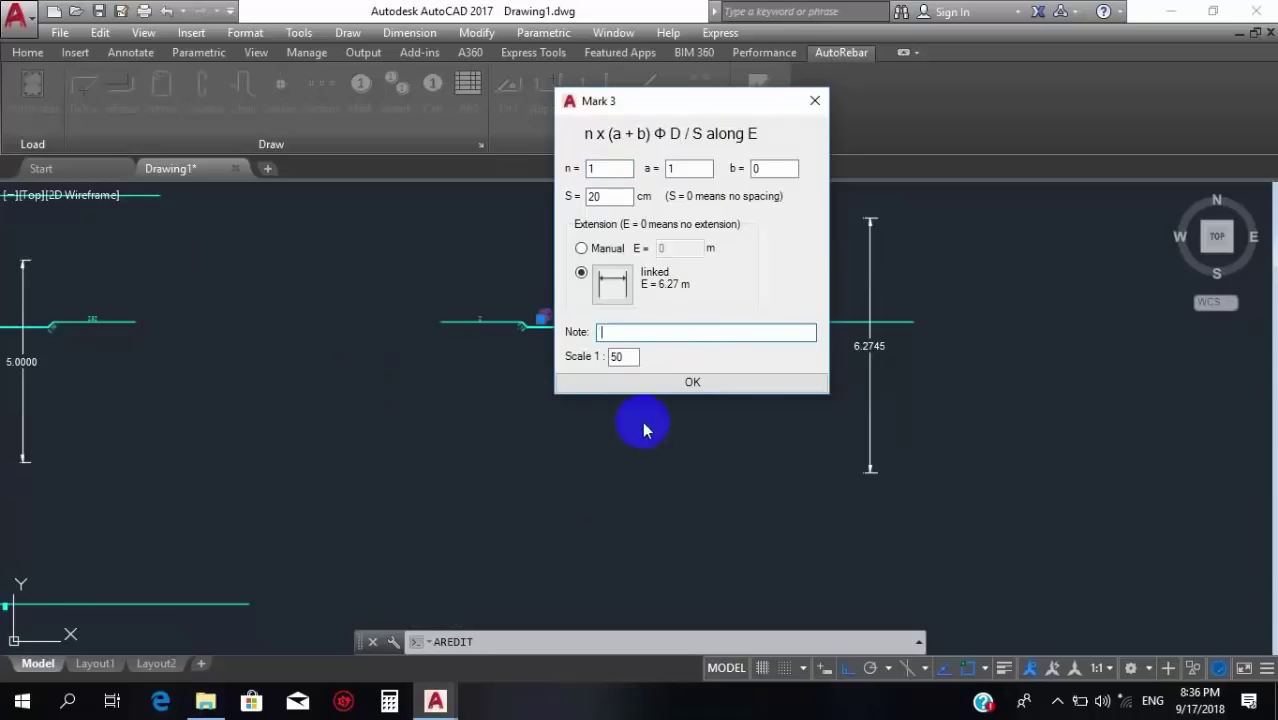
{"action": "left_click", "coordinate": [662, 381]}
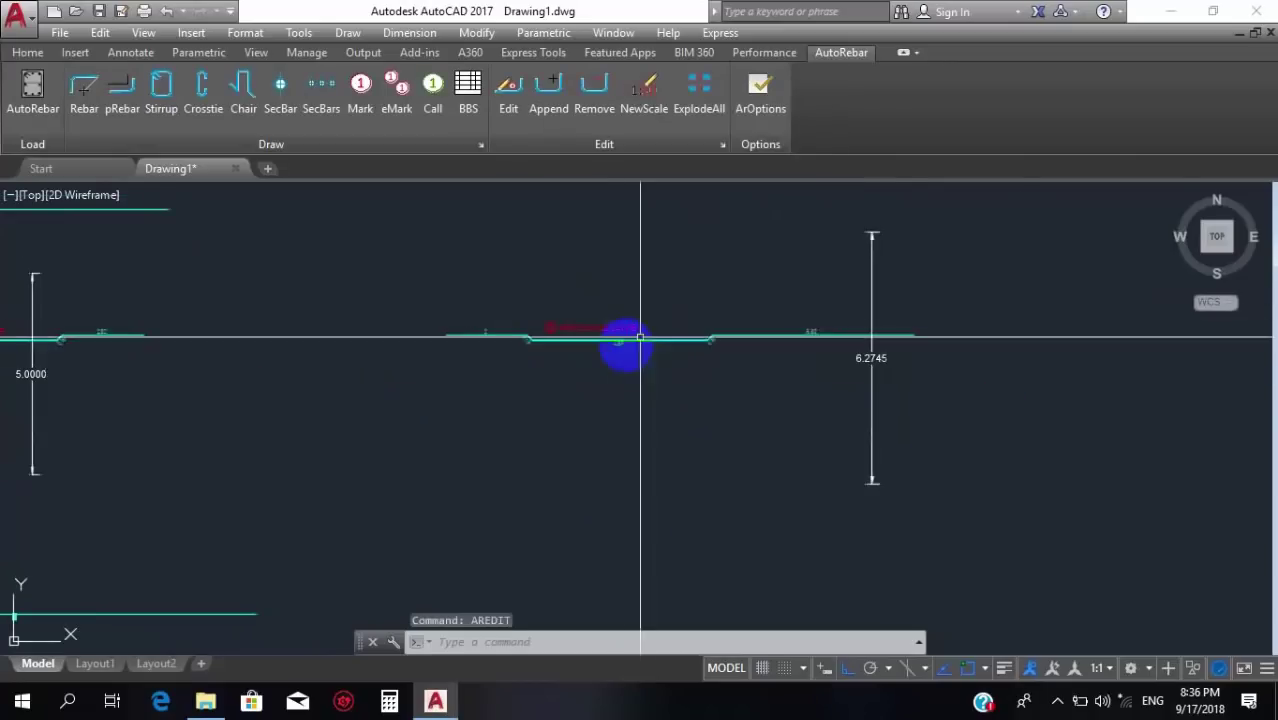
Move the mark 3 label a short distance to the right, centring it over the bar's 4.37 segment.
{"action": "scroll", "coordinate": [640, 338], "scroll_direction": "up", "scroll_amount": 3}
{"action": "scroll", "coordinate": [608, 322], "scroll_direction": "down", "scroll_amount": 1}
{"action": "left_click", "coordinate": [542, 334]}
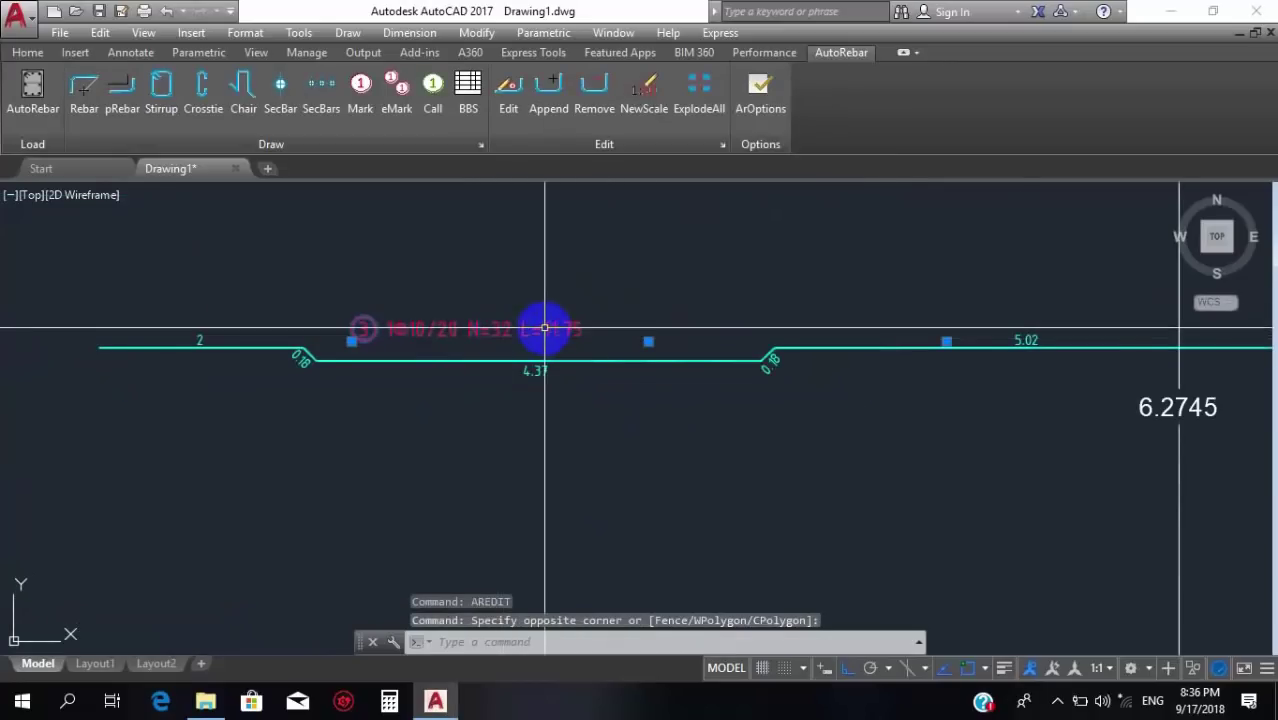
{"action": "left_click_drag", "start_coordinate": [544, 328], "coordinate": [548, 301]}
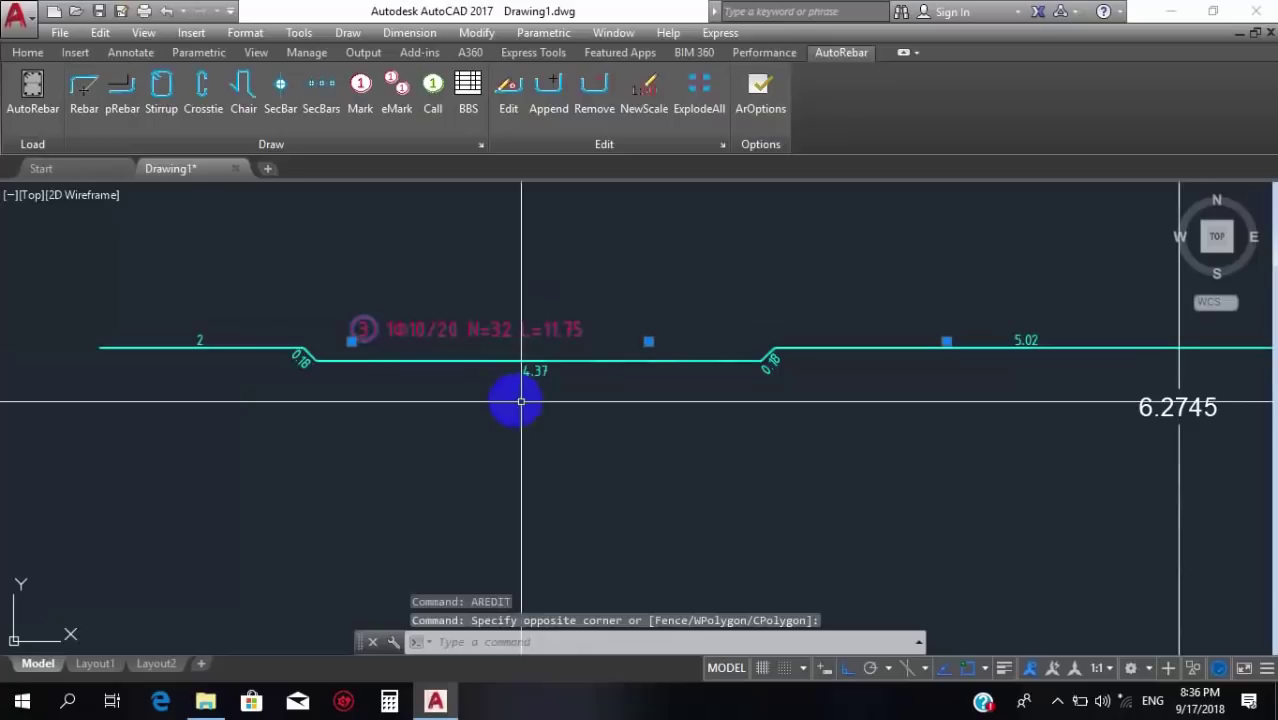
{"action": "type", "text": "m"}
{"action": "key", "text": "Return"}
{"action": "left_click", "coordinate": [434, 419]}
{"action": "left_click", "coordinate": [493, 422]}
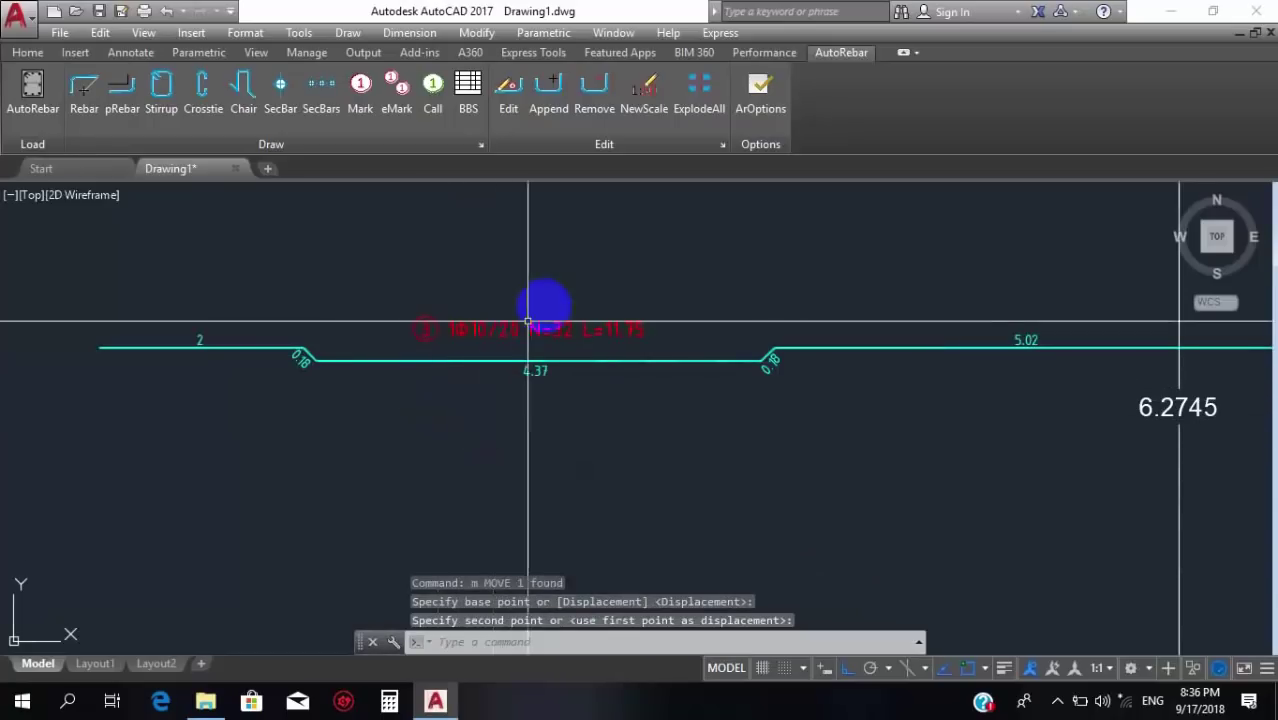
Move the mark 3 label down so it sits closer to the bar's 4.37 segment.
{"action": "left_click", "coordinate": [538, 340]}
{"action": "type", "text": "m"}
{"action": "key", "text": "Return"}
{"action": "left_click", "coordinate": [565, 430]}
{"action": "left_click", "coordinate": [531, 366]}
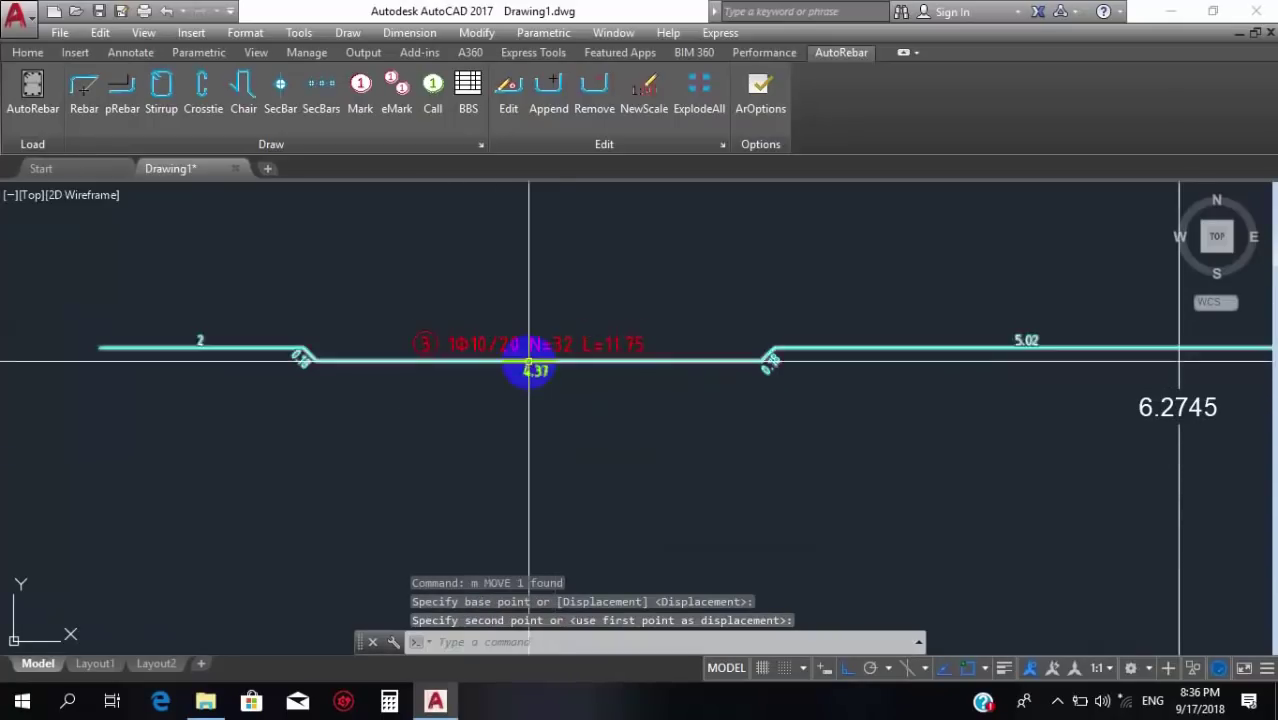
{"action": "scroll", "coordinate": [371, 406], "scroll_direction": "down", "scroll_amount": 5}
{"action": "scroll", "coordinate": [438, 296], "scroll_direction": "down", "scroll_amount": 3}
{"action": "scroll", "coordinate": [438, 296], "scroll_direction": "up", "scroll_amount": 6}
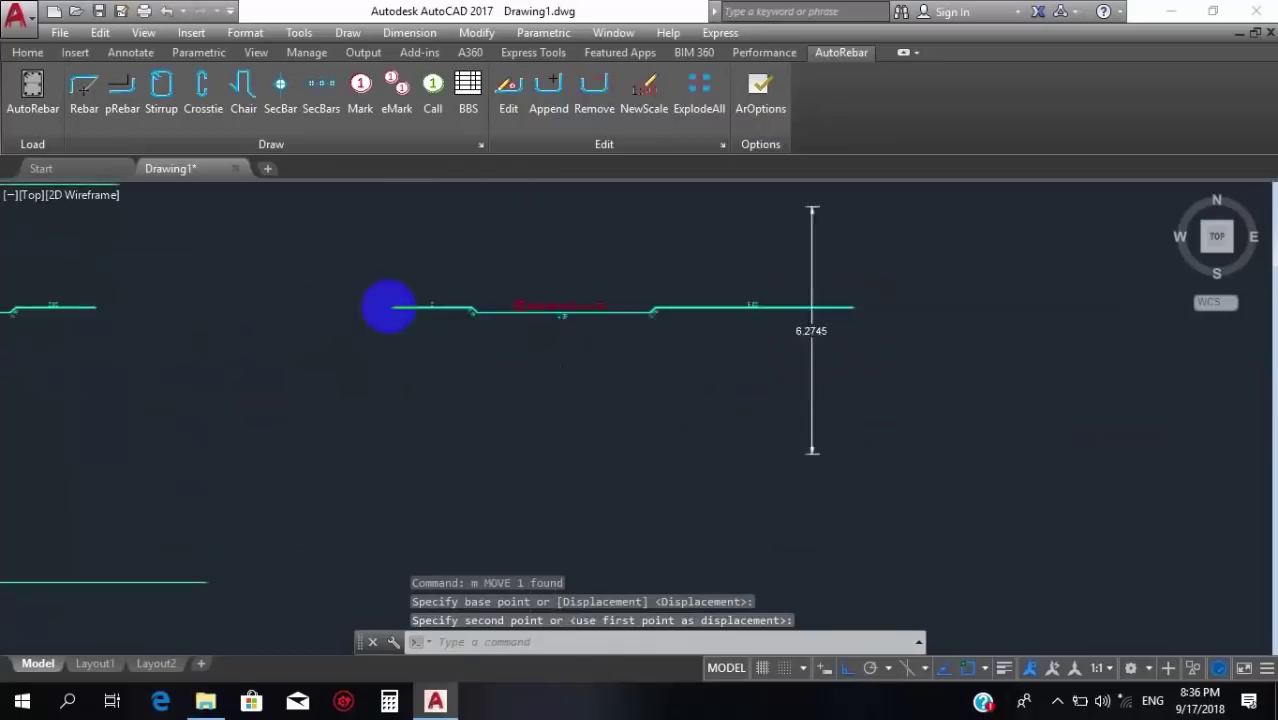
{"action": "key", "text": "ctrl+s"}
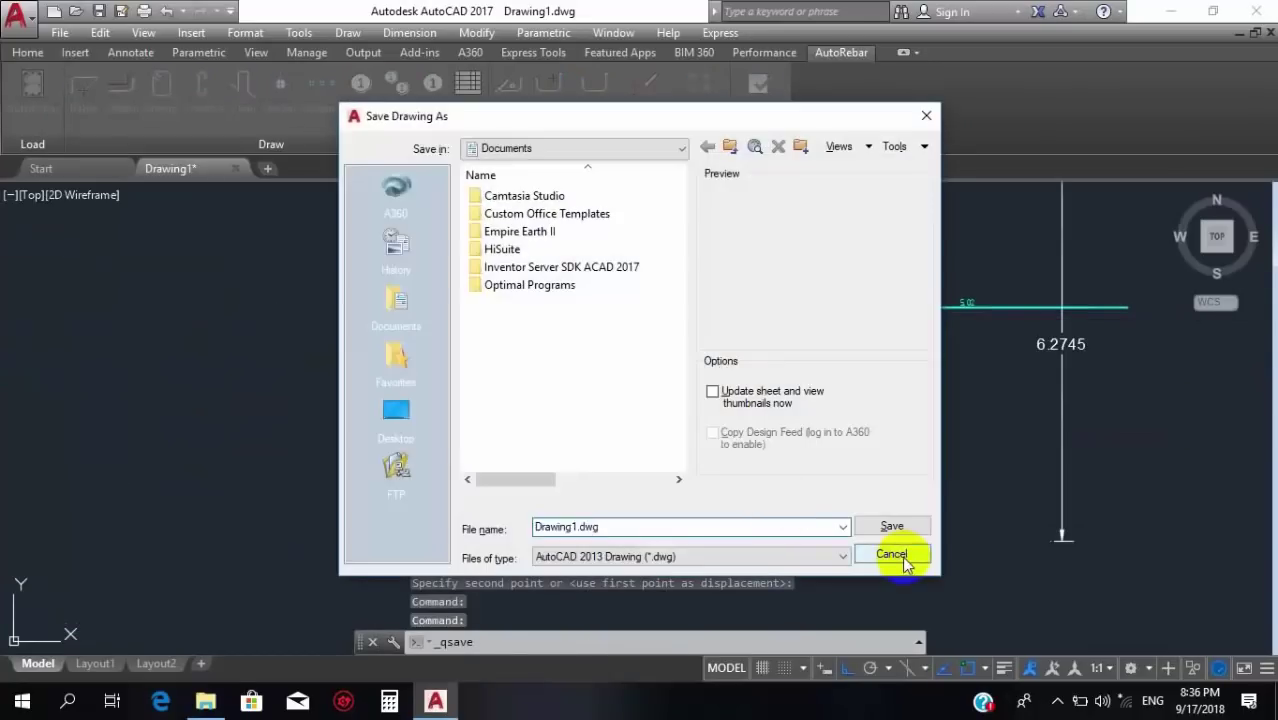
{"action": "left_click", "coordinate": [892, 554]}
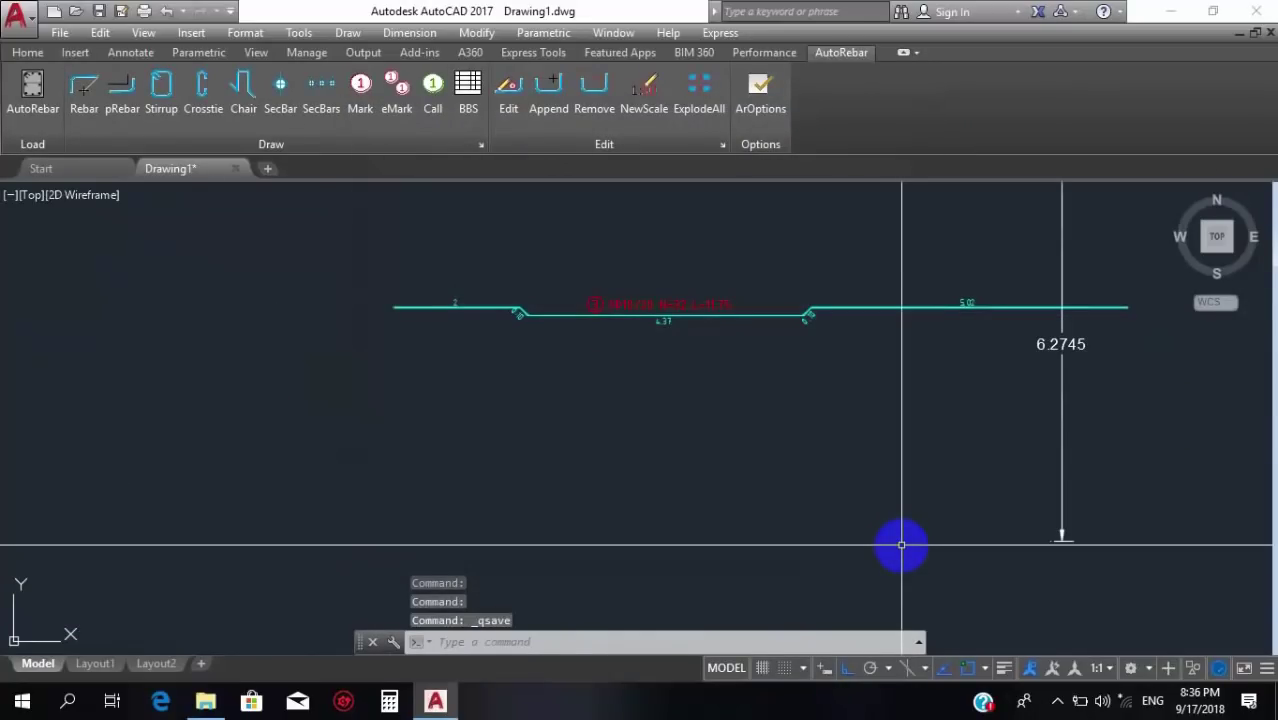
Examine the mark 3 bar's shape, segment lengths and label alongside the other bars in the drawing.
{"action": "scroll", "coordinate": [514, 451], "scroll_direction": "down", "scroll_amount": 5}
{"action": "scroll", "coordinate": [308, 265], "scroll_direction": "up", "scroll_amount": 2}
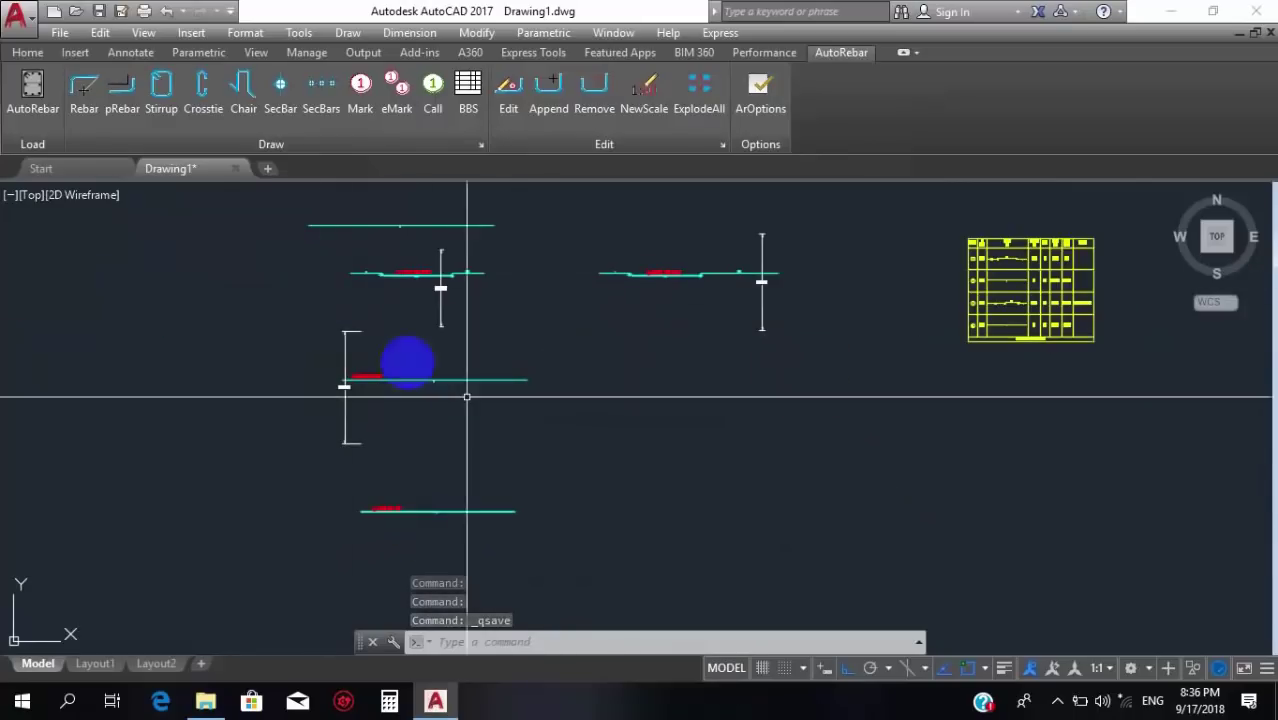
{"action": "scroll", "coordinate": [727, 343], "scroll_direction": "up", "scroll_amount": 6}
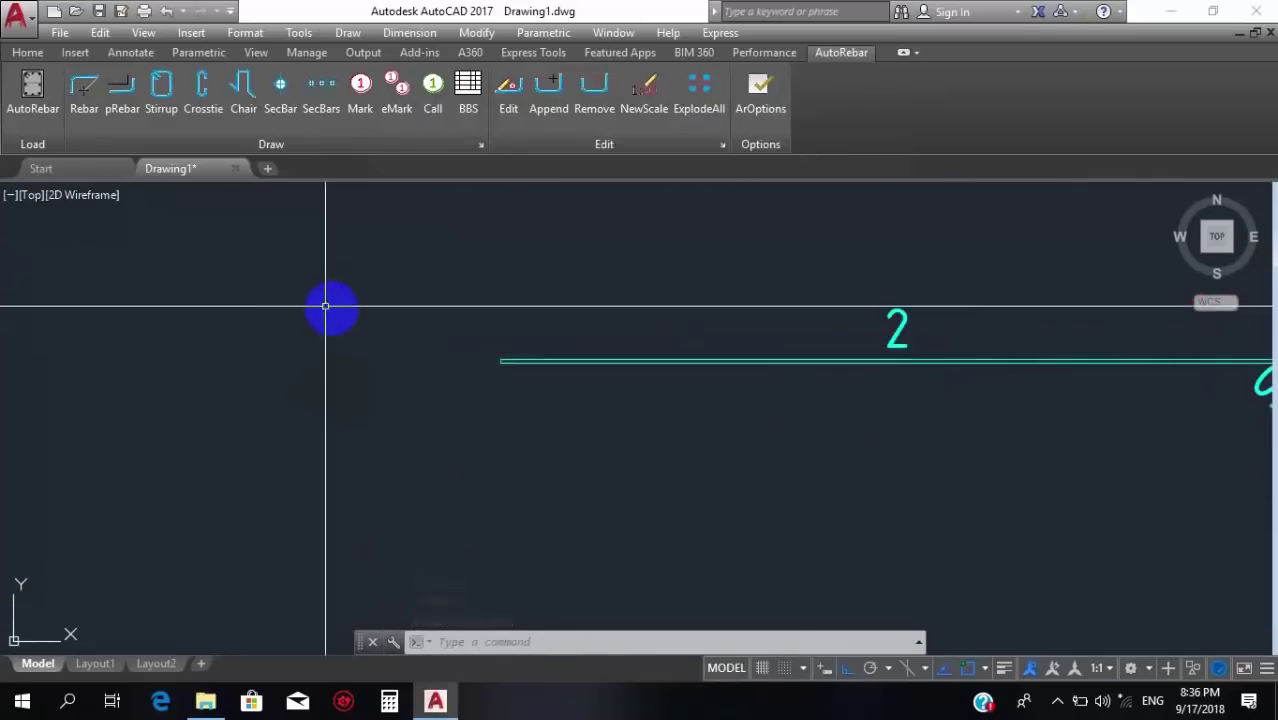
{"action": "scroll", "coordinate": [913, 294], "scroll_direction": "down", "scroll_amount": 4}
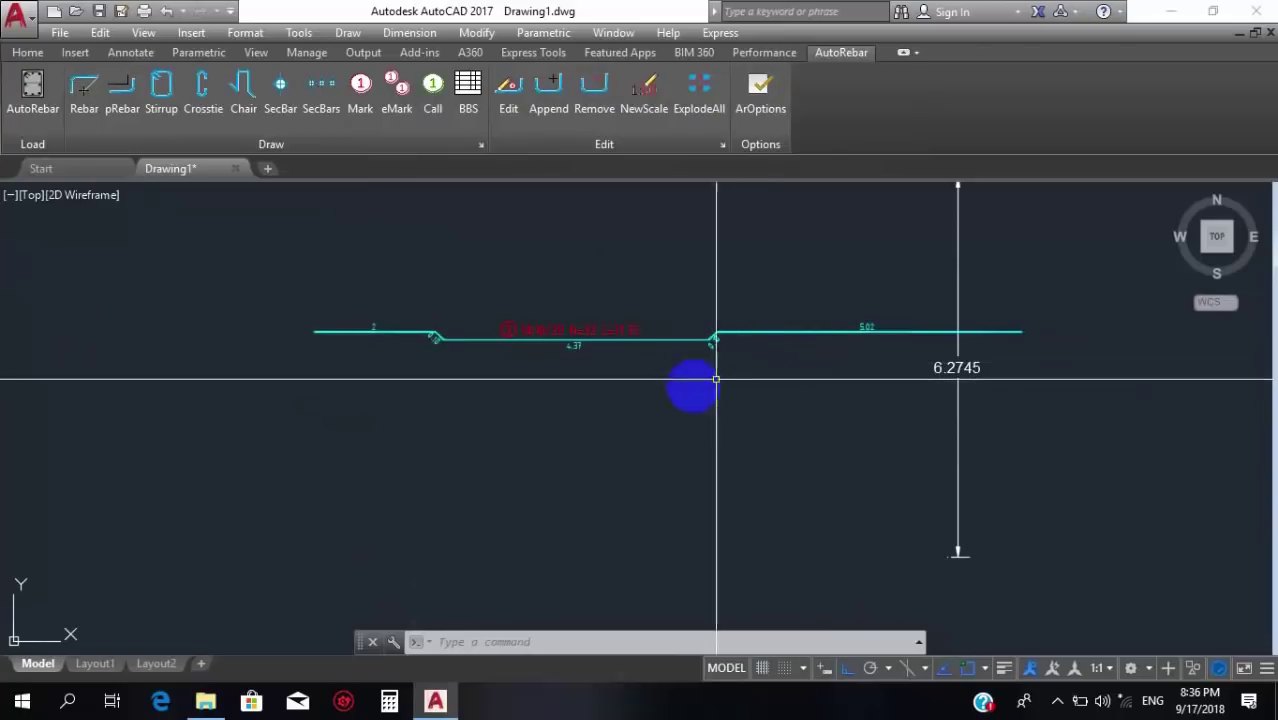
{"action": "scroll", "coordinate": [300, 242], "scroll_direction": "up", "scroll_amount": 5}
{"action": "scroll", "coordinate": [272, 323], "scroll_direction": "down", "scroll_amount": 7}
{"action": "scroll", "coordinate": [272, 323], "scroll_direction": "up", "scroll_amount": 6}
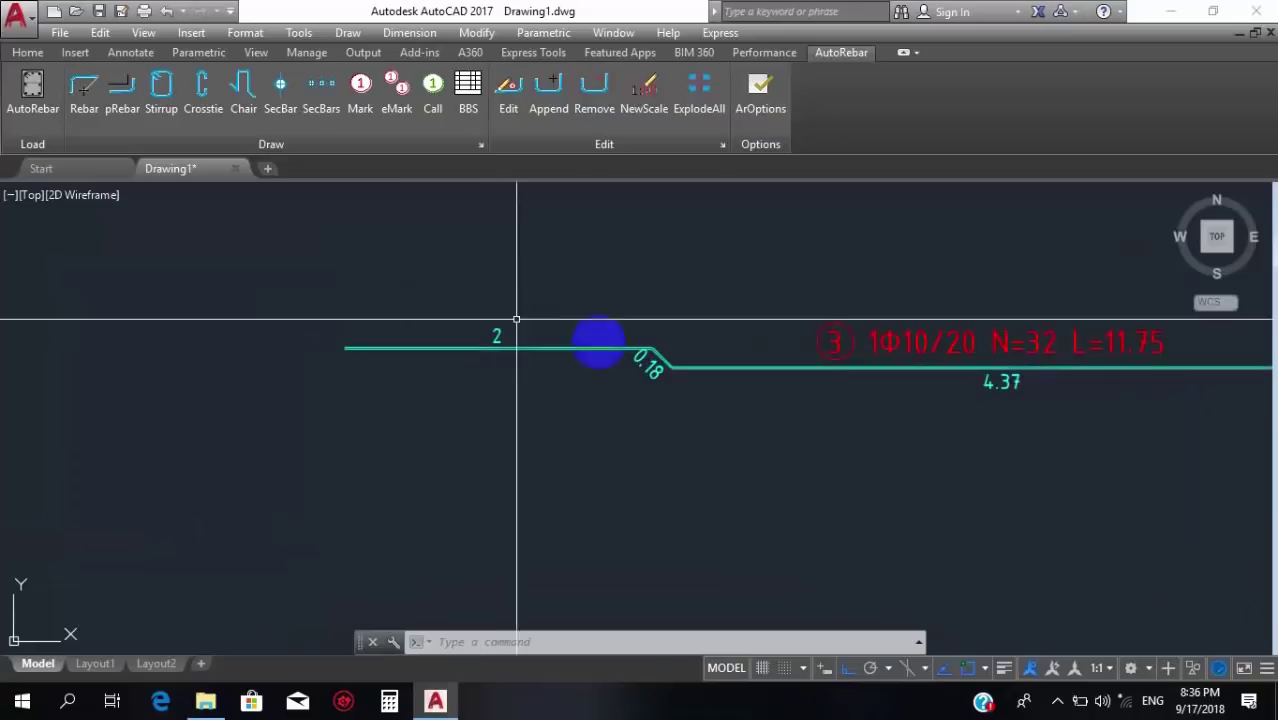
{"action": "scroll", "coordinate": [500, 285], "scroll_direction": "down", "scroll_amount": 5}
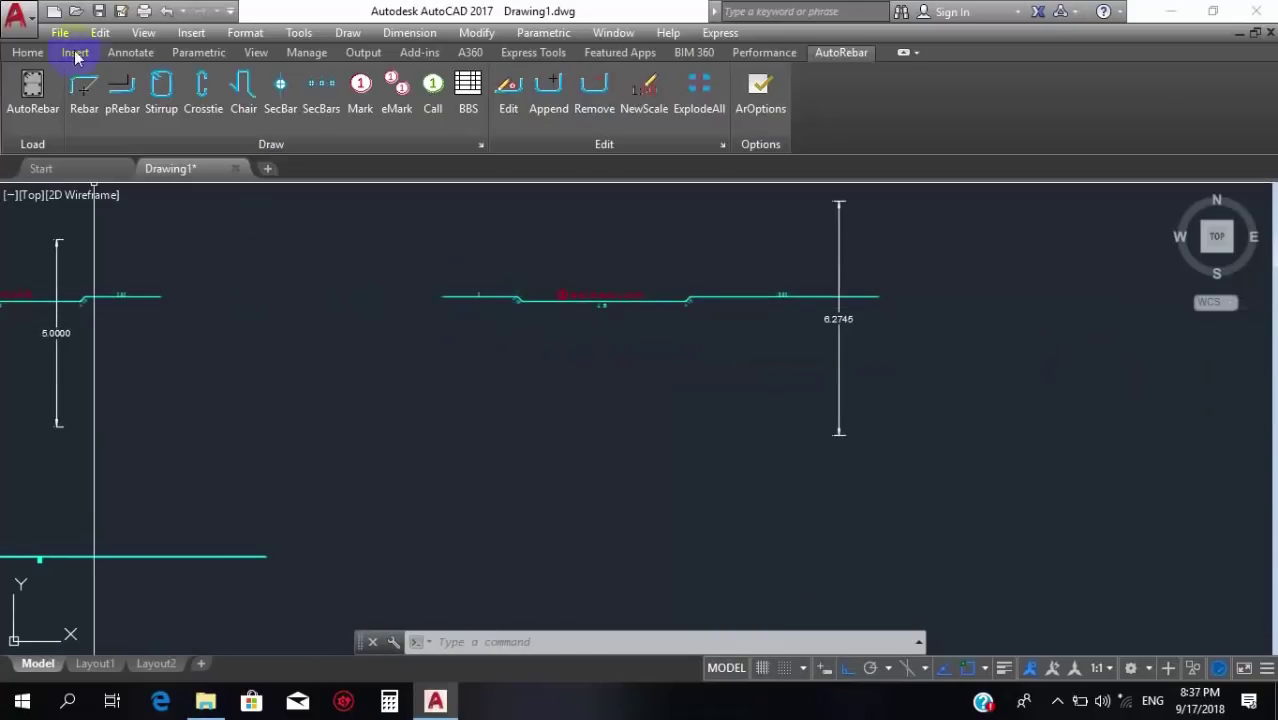
Append a 0.2 downward leg to the left end of the mark 3 bar.
{"action": "left_click", "coordinate": [32, 54]}
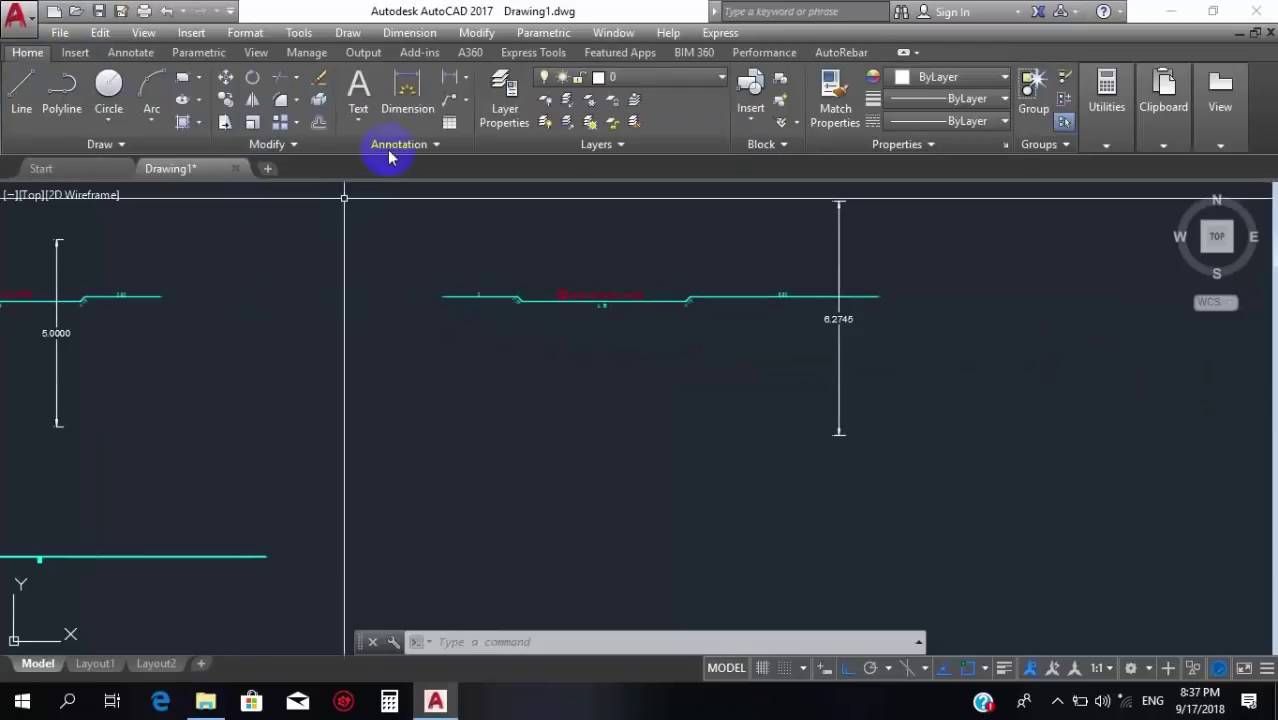
{"action": "left_click", "coordinate": [834, 52]}
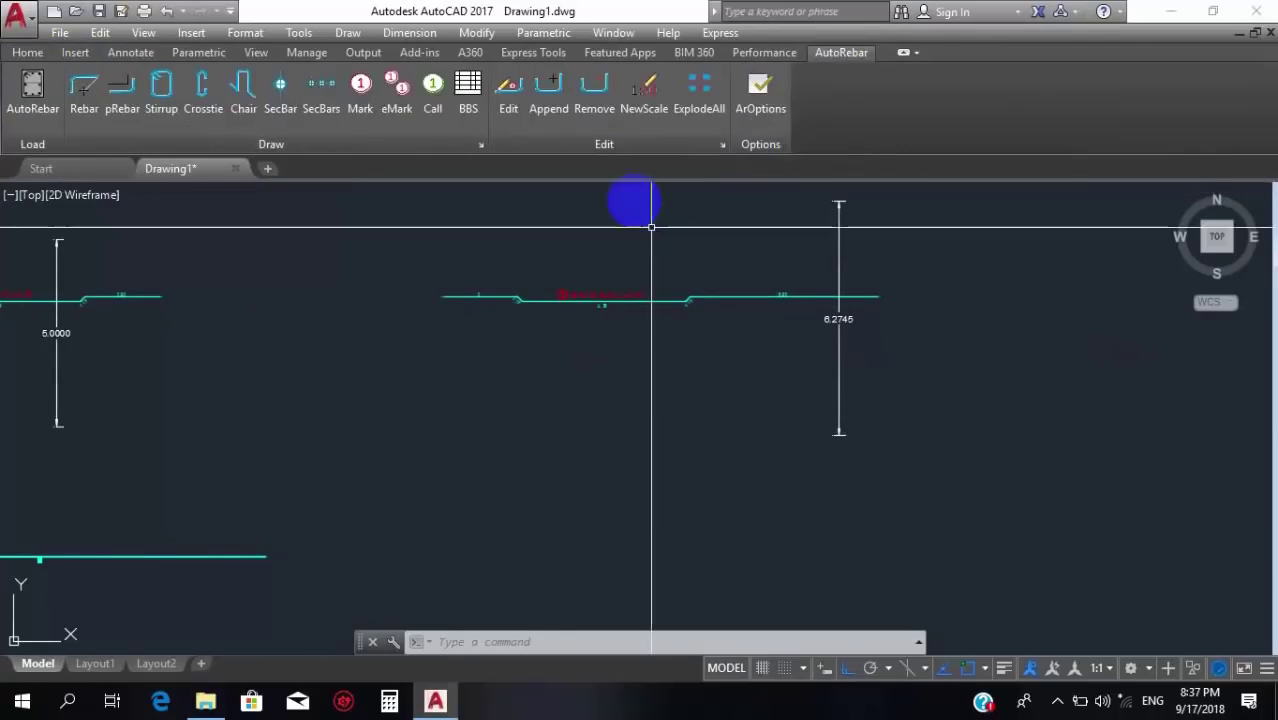
{"action": "left_click", "coordinate": [545, 88]}
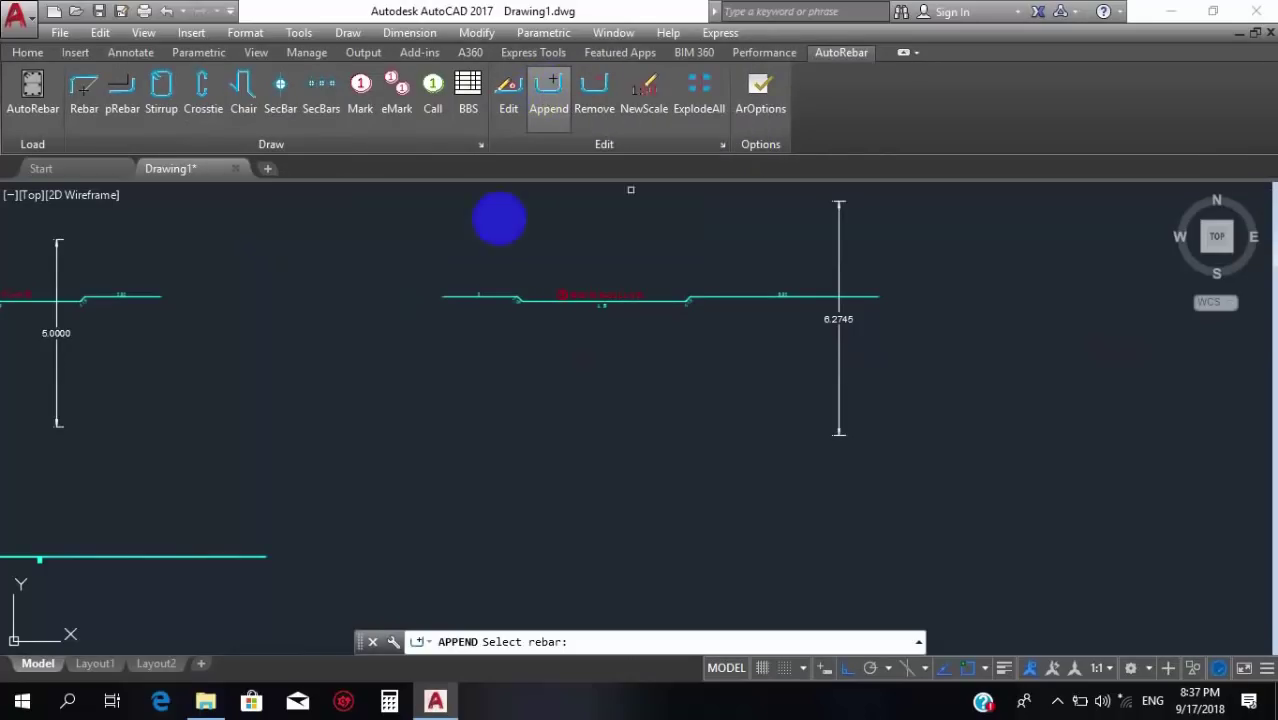
{"action": "scroll", "coordinate": [450, 288], "scroll_direction": "up", "scroll_amount": 5}
{"action": "left_click", "coordinate": [487, 278]}
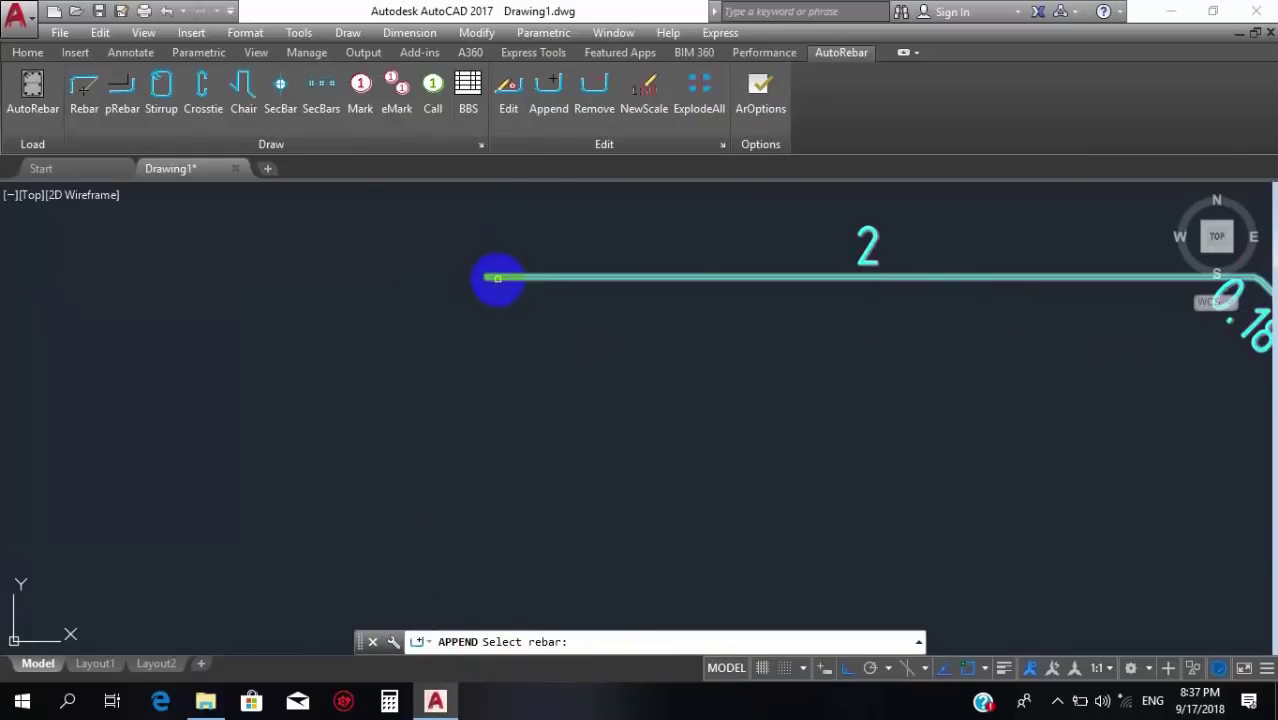
{"action": "left_click", "coordinate": [498, 280]}
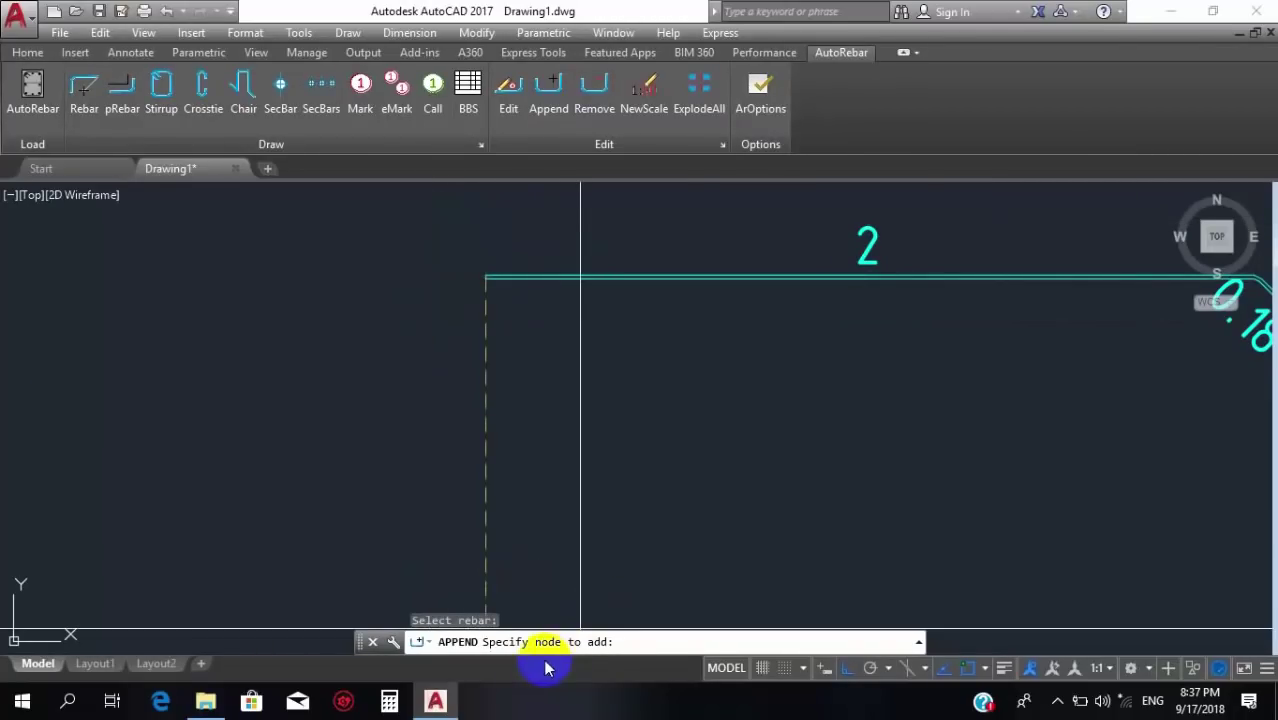
{"action": "scroll", "coordinate": [474, 243], "scroll_direction": "down", "scroll_amount": 3}
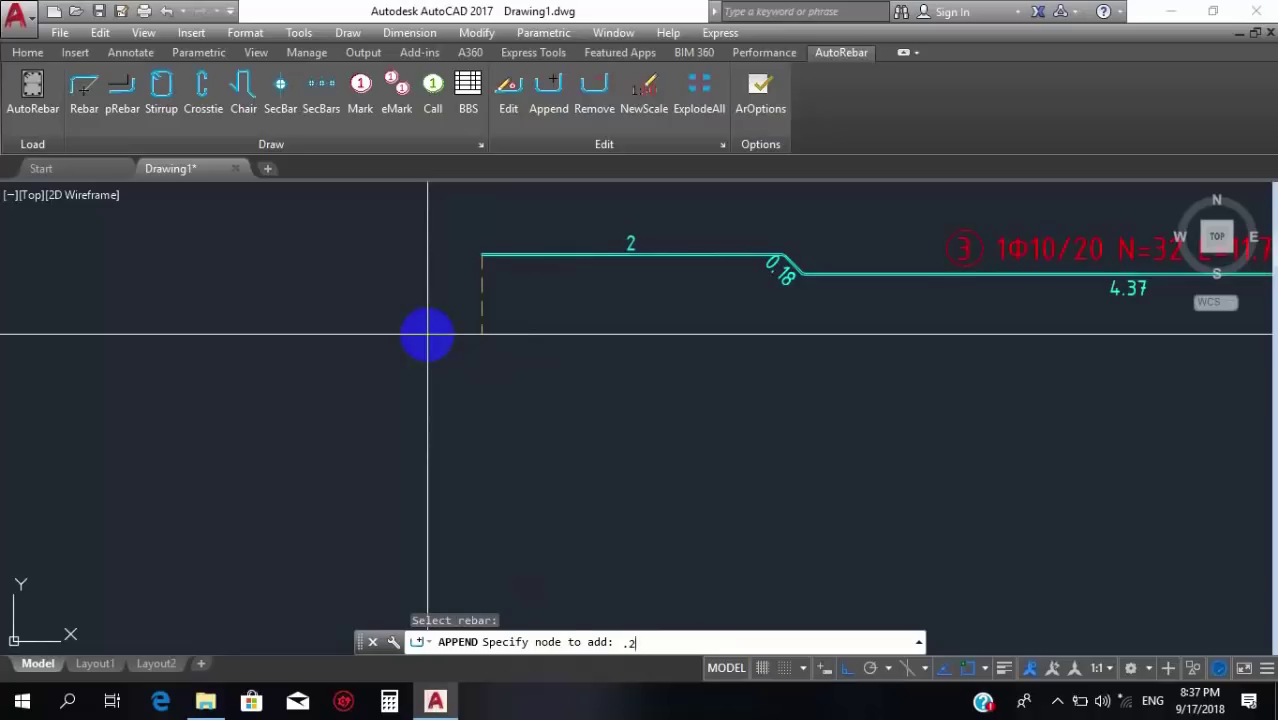
{"action": "type", "text": ".2"}
{"action": "key", "text": "Return"}
{"action": "scroll", "coordinate": [485, 271], "scroll_direction": "up", "scroll_amount": 5}
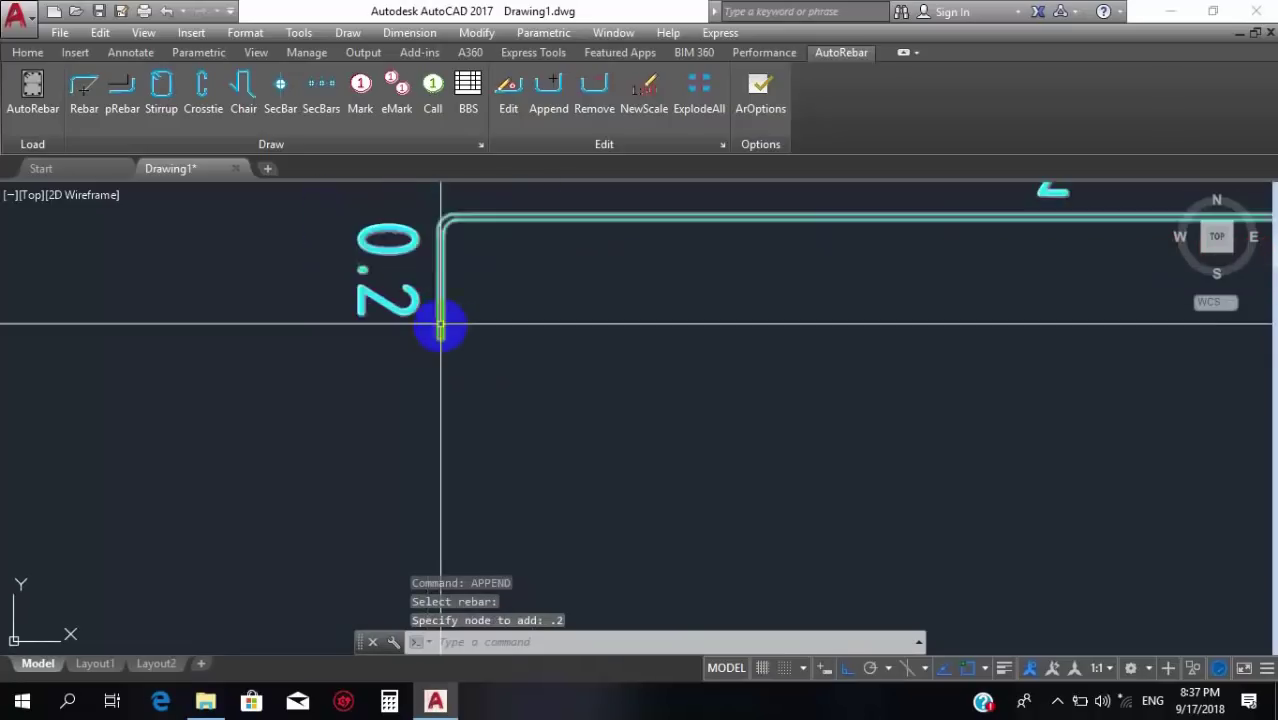
{"action": "scroll", "coordinate": [440, 325], "scroll_direction": "down", "scroll_amount": 5}
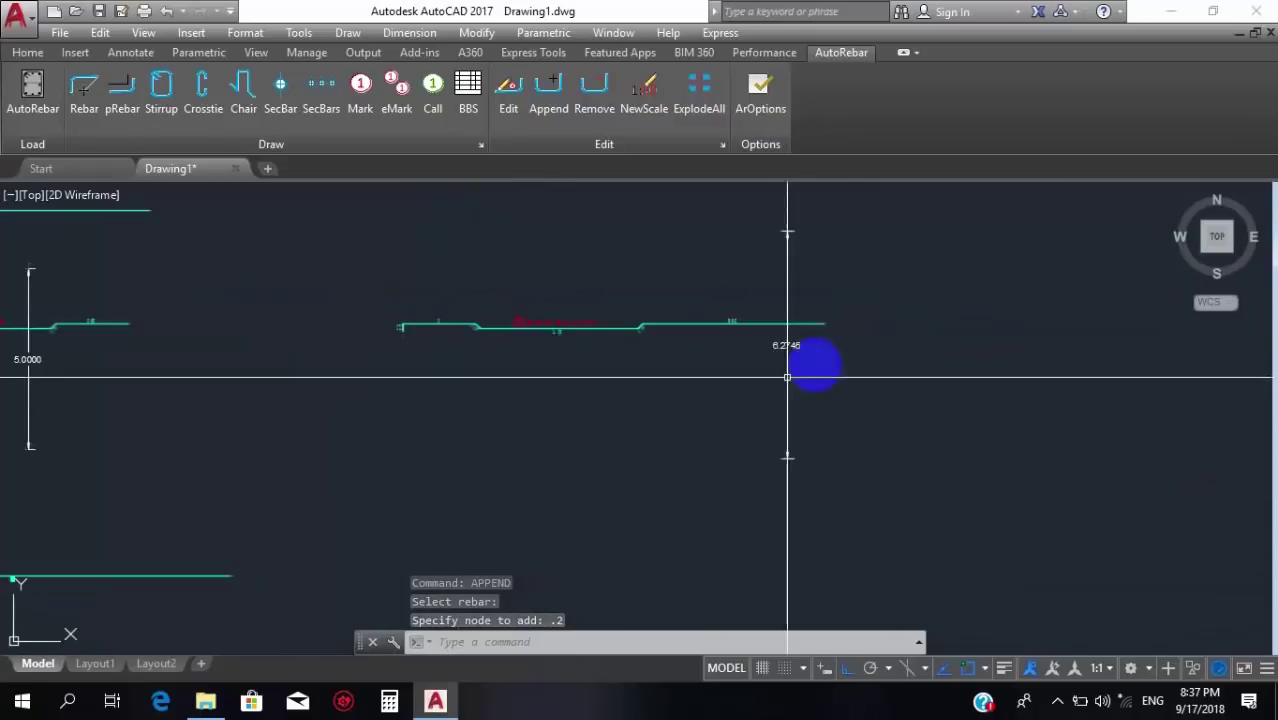
Draw guide lines from the mark 3 bar's right end: 0.13 down, 0.13 right, and a diagonal back to the bar end.
{"action": "scroll", "coordinate": [799, 328], "scroll_direction": "up", "scroll_amount": 3}
{"action": "scroll", "coordinate": [919, 351], "scroll_direction": "down", "scroll_amount": 3}
{"action": "scroll", "coordinate": [836, 391], "scroll_direction": "up", "scroll_amount": 3}
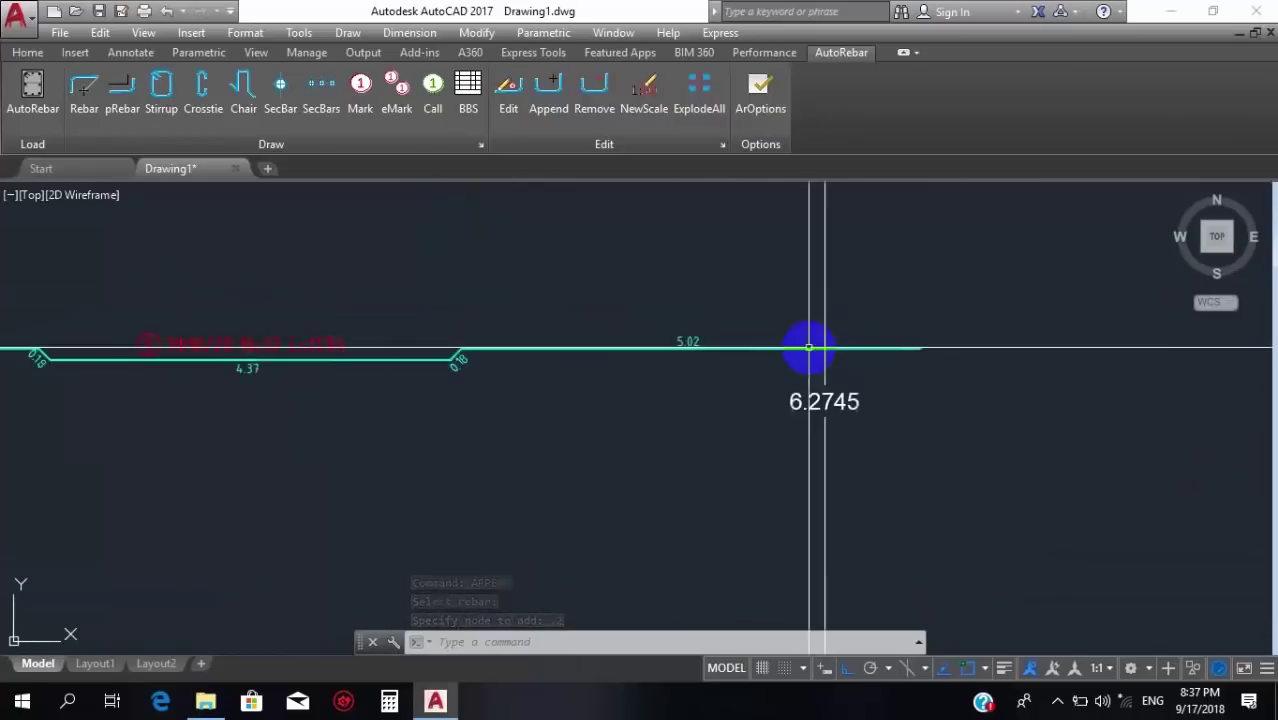
{"action": "scroll", "coordinate": [918, 342], "scroll_direction": "up", "scroll_amount": 2}
{"action": "scroll", "coordinate": [756, 322], "scroll_direction": "down", "scroll_amount": 5}
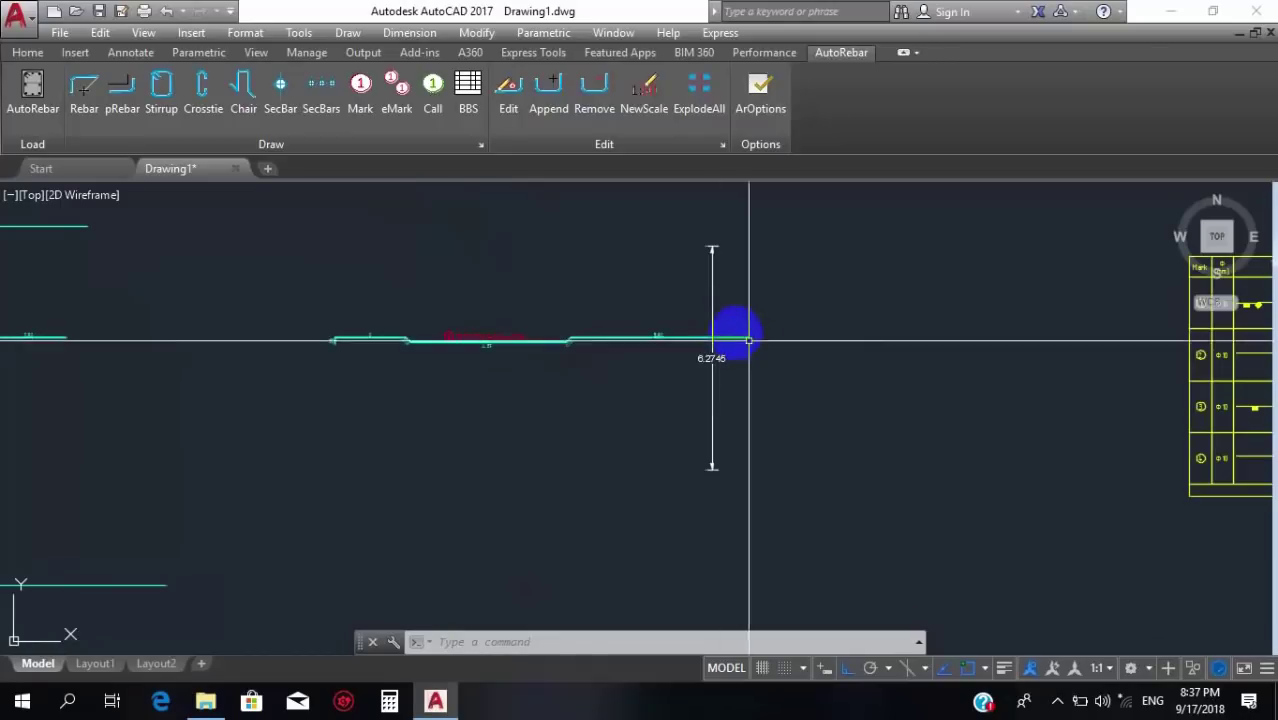
{"action": "scroll", "coordinate": [748, 341], "scroll_direction": "up", "scroll_amount": 3}
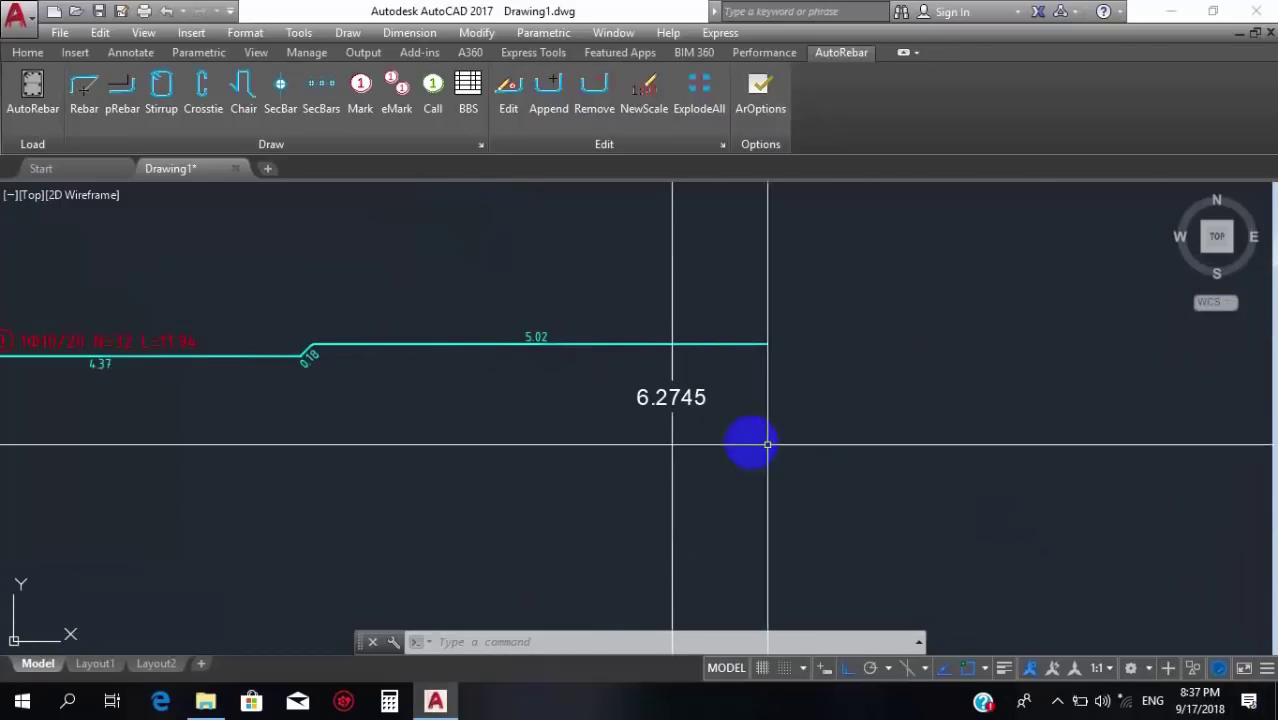
{"action": "left_click", "coordinate": [28, 56]}
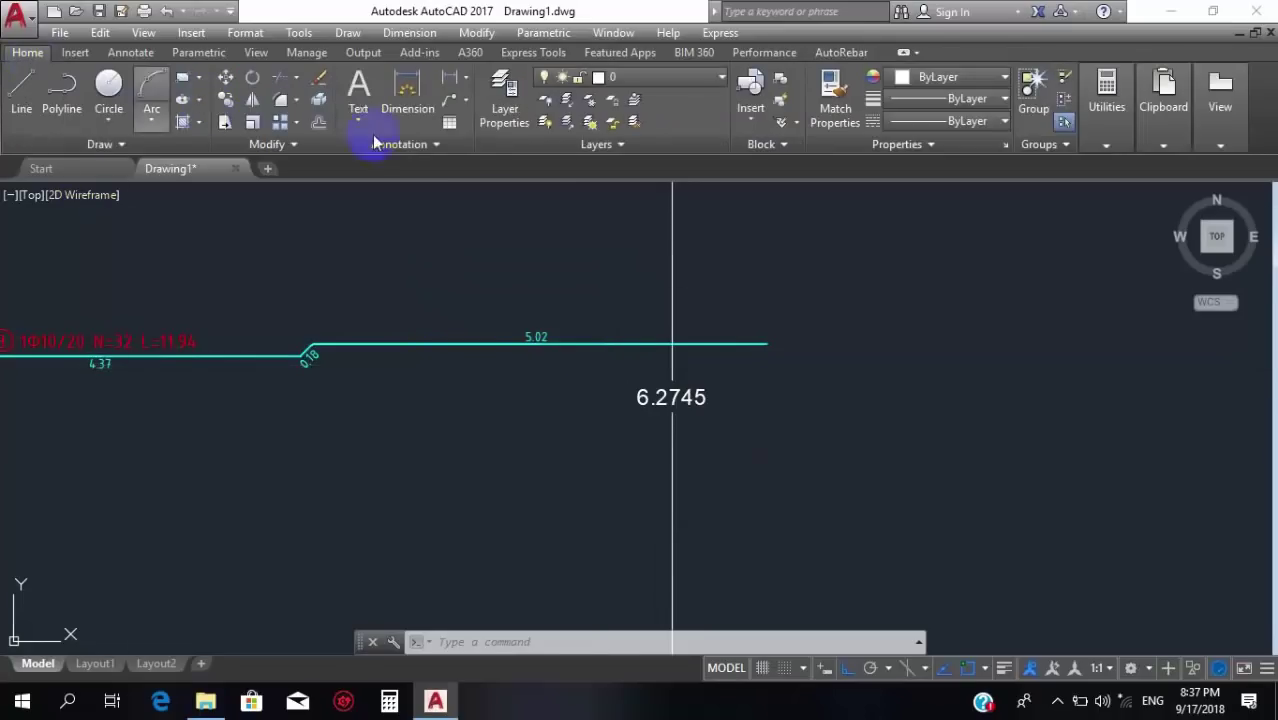
{"action": "left_click", "coordinate": [22, 90]}
{"action": "scroll", "coordinate": [720, 350], "scroll_direction": "up", "scroll_amount": 5}
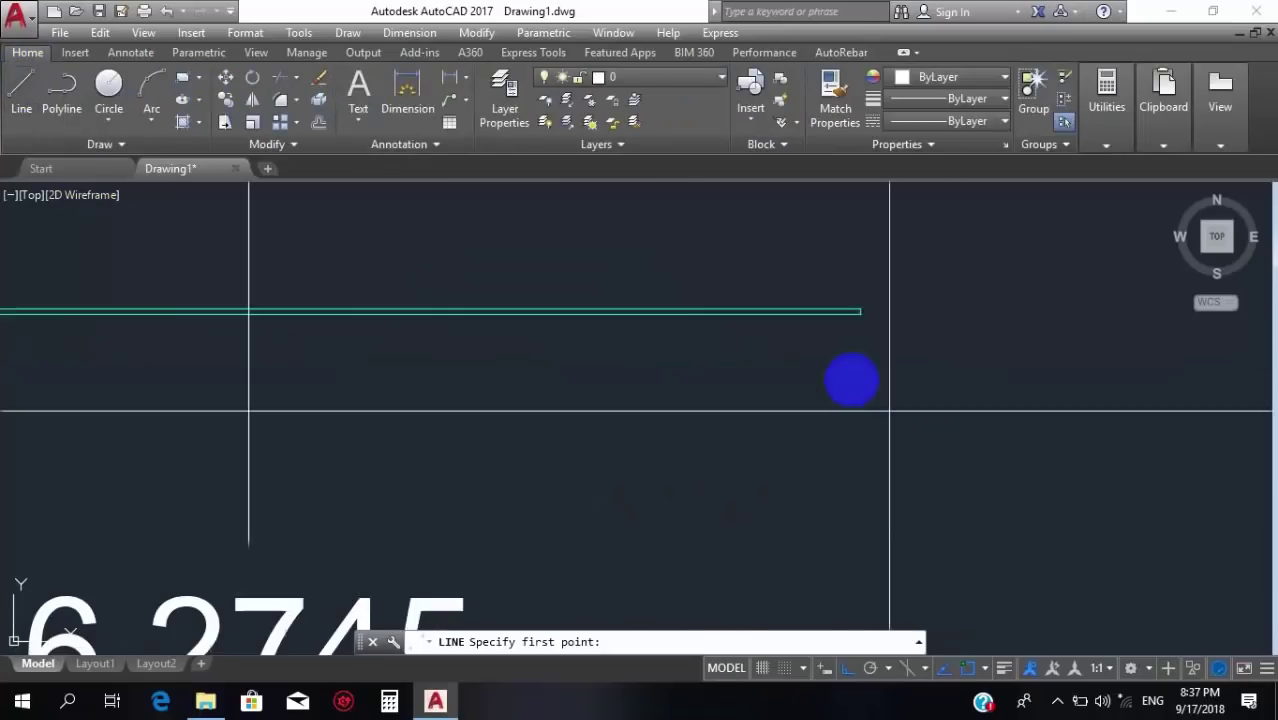
{"action": "left_click", "coordinate": [860, 312]}
{"action": "type", "text": ".1"}
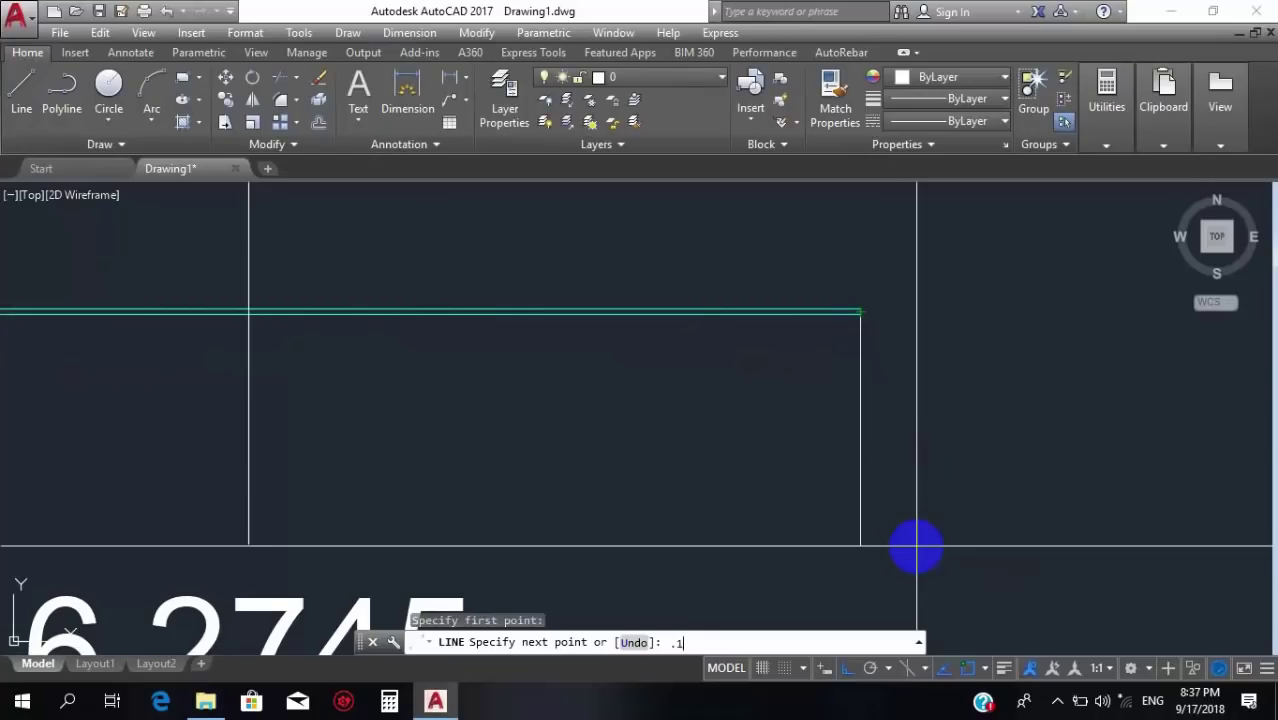
{"action": "type", "text": "3"}
{"action": "key", "text": "Return"}
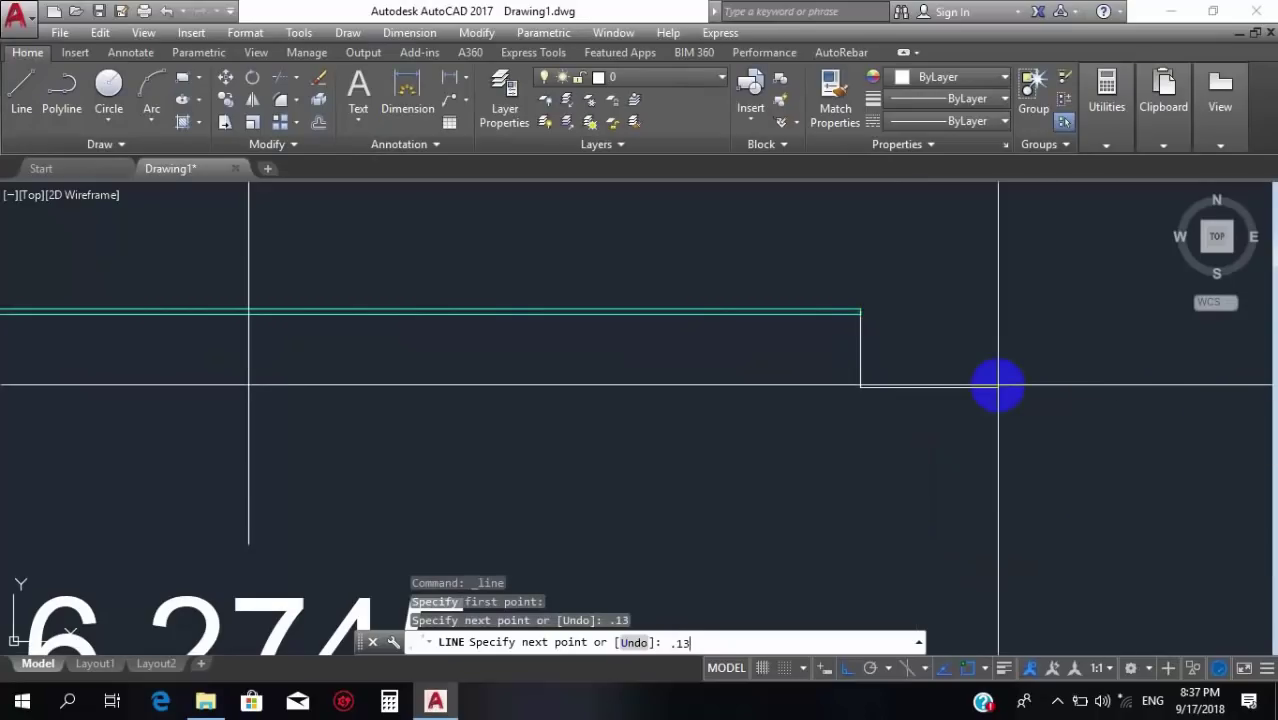
{"action": "scroll", "coordinate": [916, 337], "scroll_direction": "up", "scroll_amount": 4}
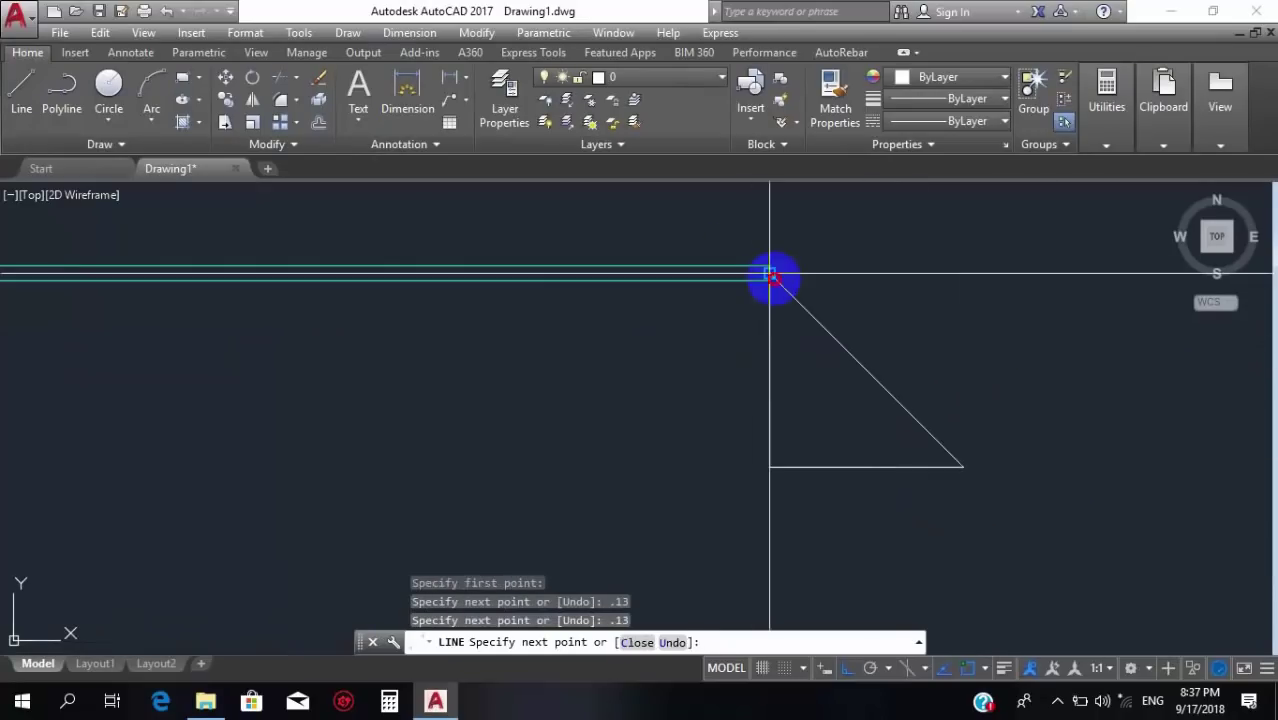
{"action": "left_click", "coordinate": [769, 272]}
{"action": "key", "text": "Escape"}
Delete the vertical and horizontal guide lines, keeping the diagonal one.
{"action": "left_click", "coordinate": [656, 538]}
{"action": "left_click", "coordinate": [710, 466]}
{"action": "key", "text": "Delete"}
Draw a 0.15 horizontal guide line to the right from the diagonal's lower end.
{"action": "key", "text": "l"}
{"action": "key", "text": "Return"}
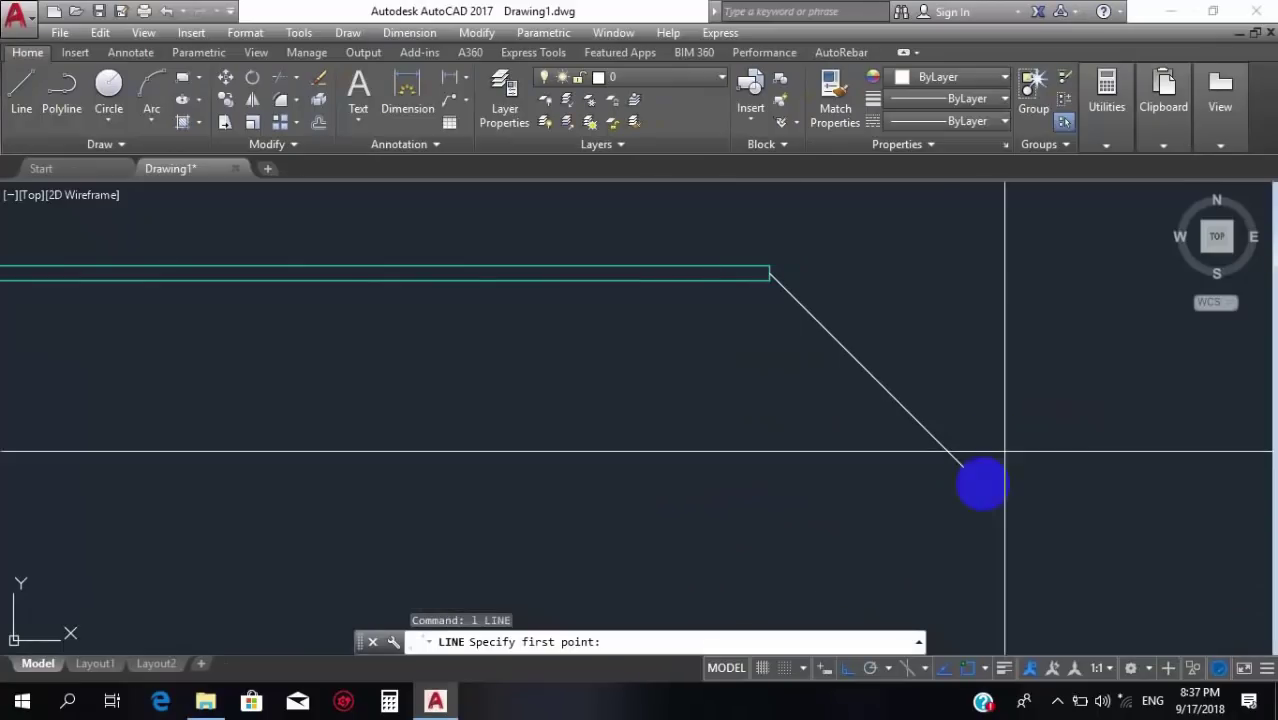
{"action": "left_click", "coordinate": [962, 466]}
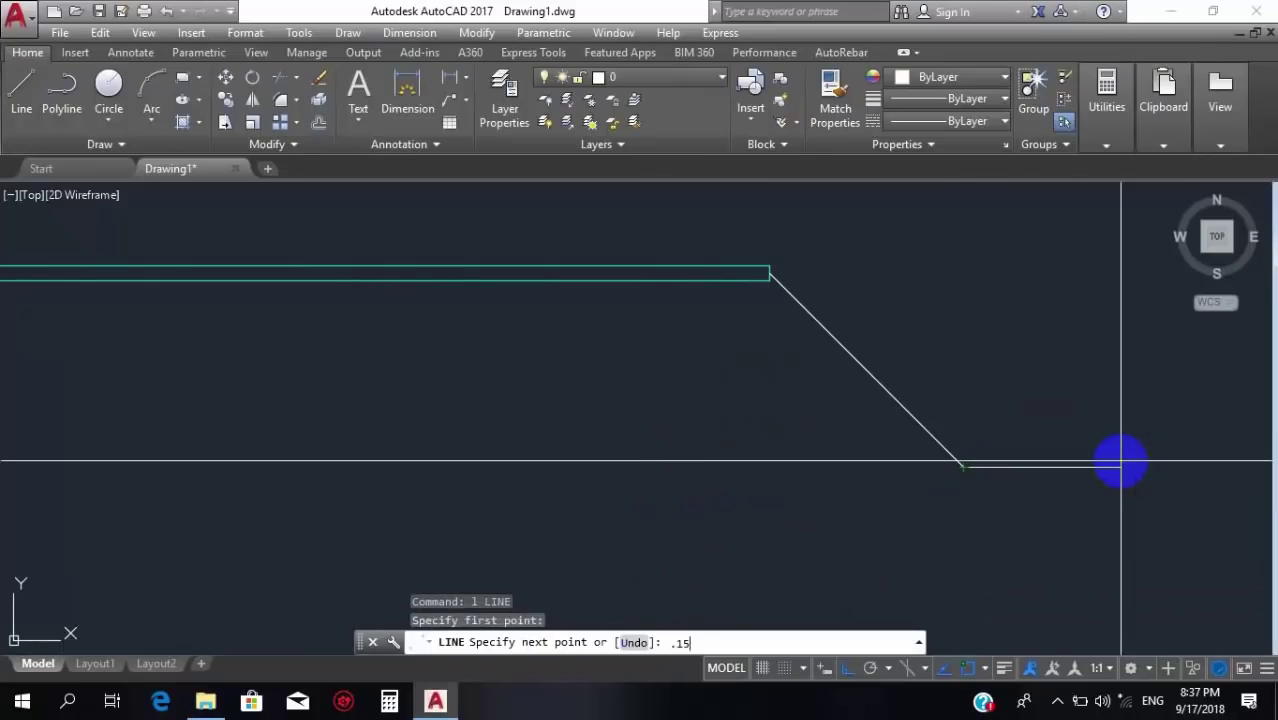
{"action": "type", "text": ".15"}
{"action": "key", "text": "Return"}
{"action": "key", "text": "Escape"}
{"action": "scroll", "coordinate": [790, 371], "scroll_direction": "down", "scroll_amount": 5}
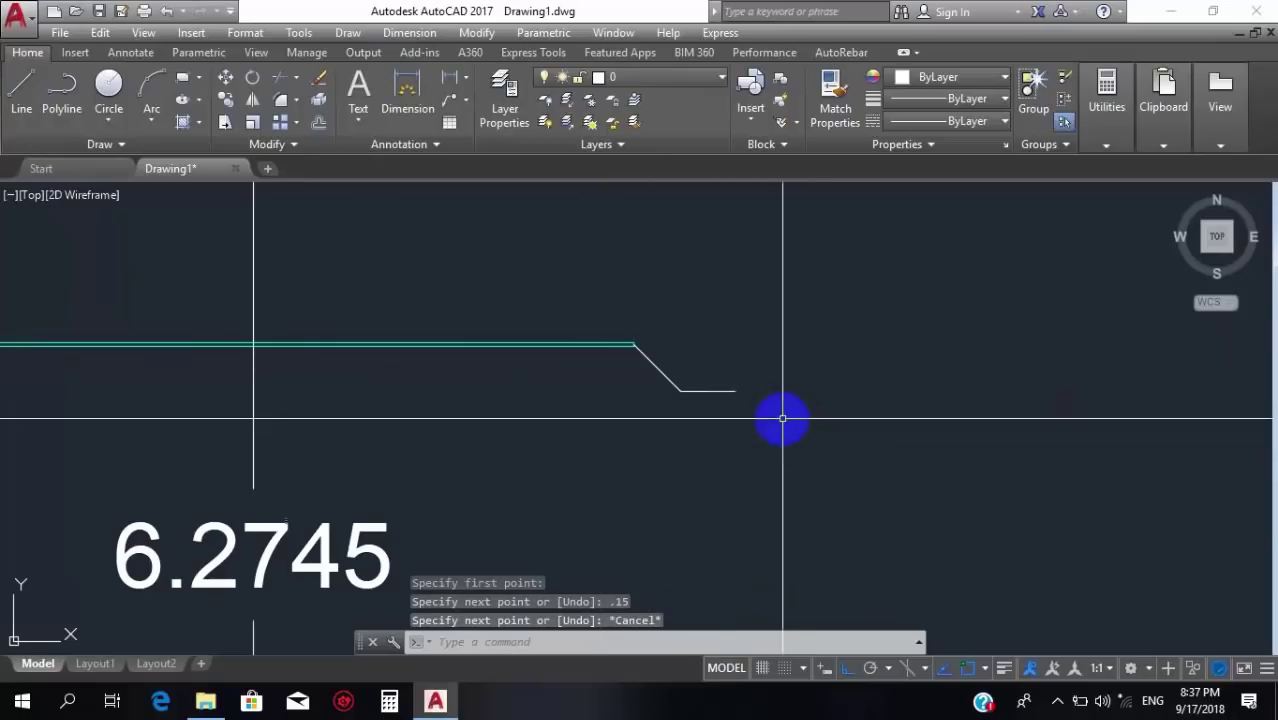
Append a sloped segment to the right end of the mark 3 bar along the diagonal guide line.
{"action": "left_click", "coordinate": [838, 53]}
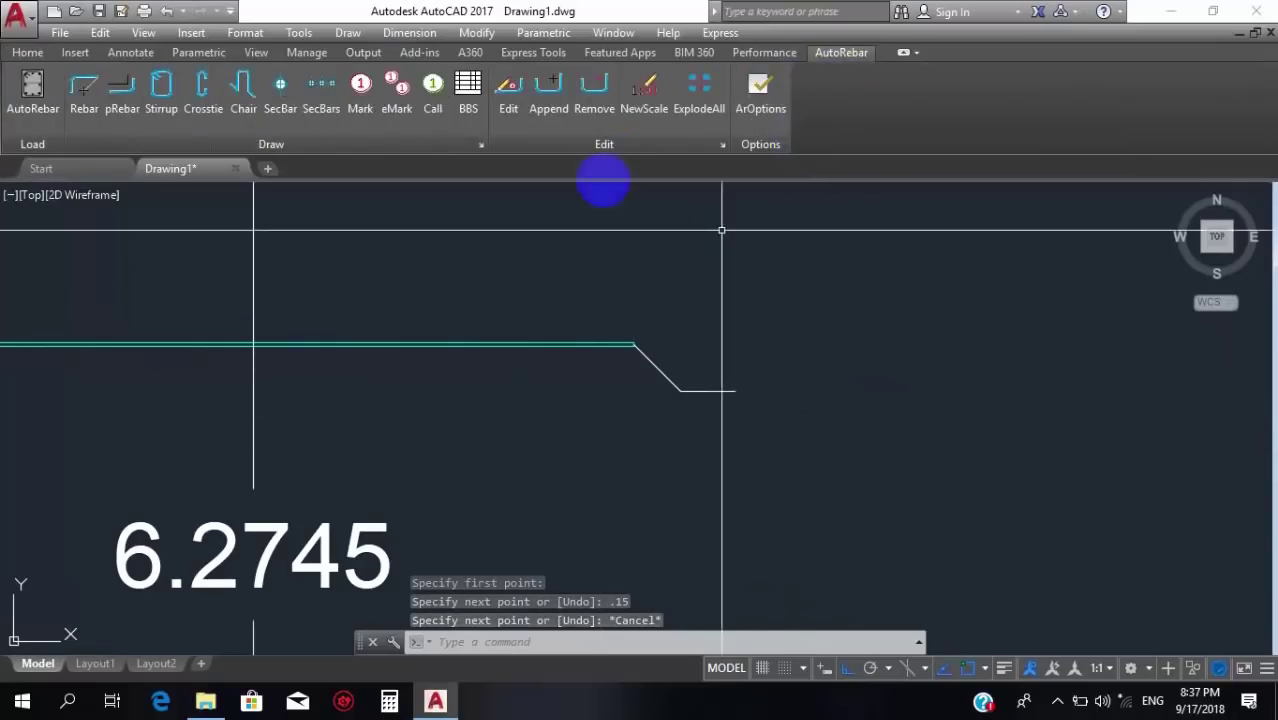
{"action": "left_click", "coordinate": [549, 90]}
{"action": "scroll", "coordinate": [588, 332], "scroll_direction": "up", "scroll_amount": 2}
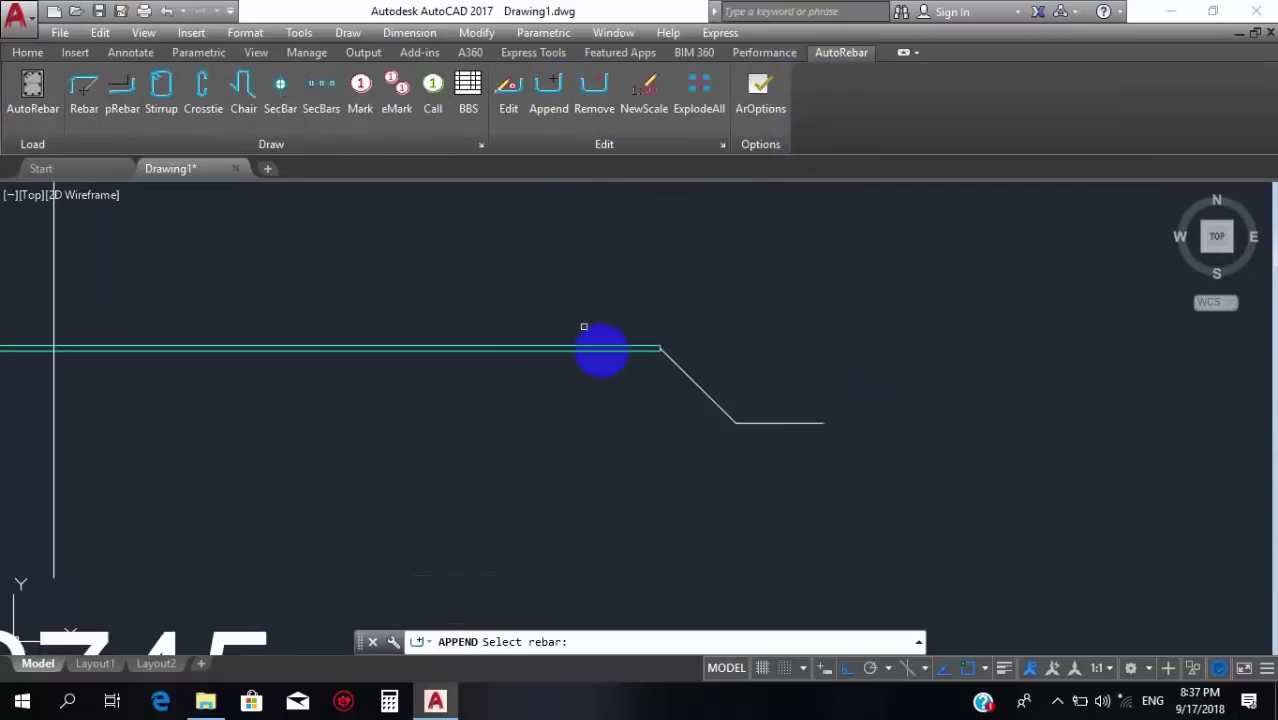
{"action": "left_click", "coordinate": [618, 356]}
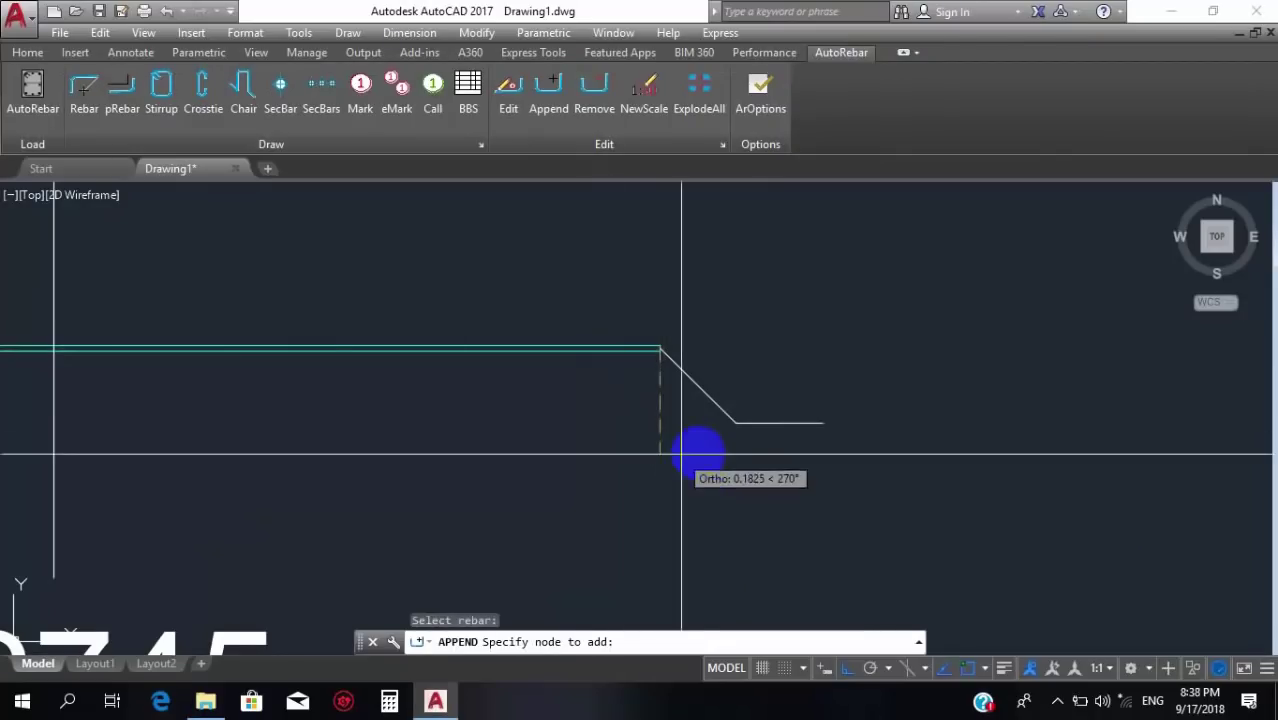
{"action": "left_click", "coordinate": [736, 424]}
Append a 0.15 horizontal segment to the mark 3 bar's sloped end, following the horizontal guide line.
{"action": "scroll", "coordinate": [750, 425], "scroll_direction": "up", "scroll_amount": 3}
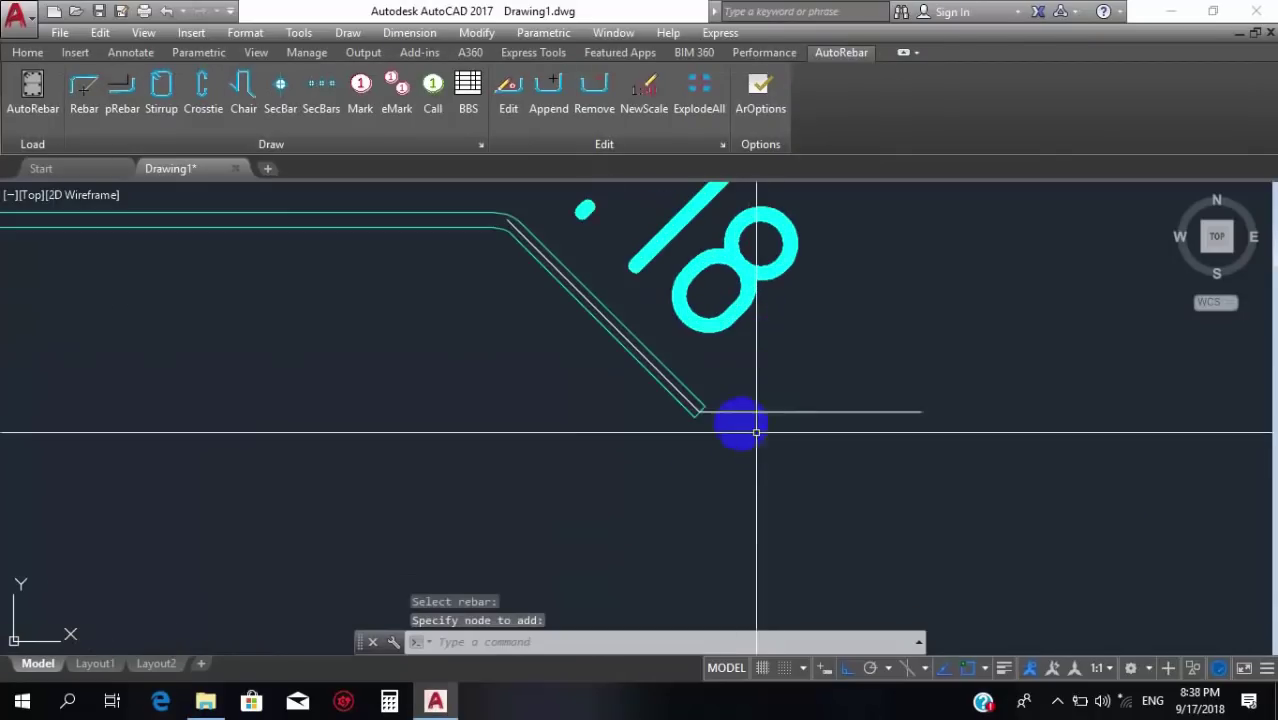
{"action": "key", "text": "Return"}
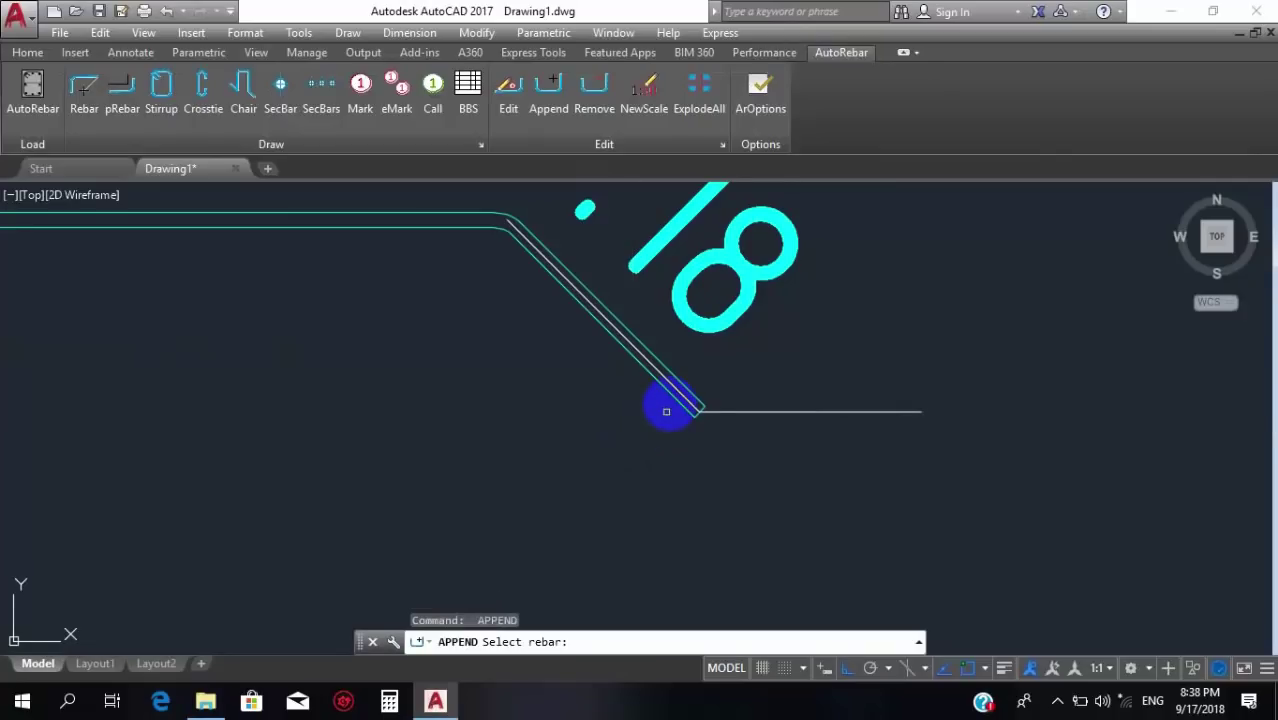
{"action": "left_click", "coordinate": [672, 398]}
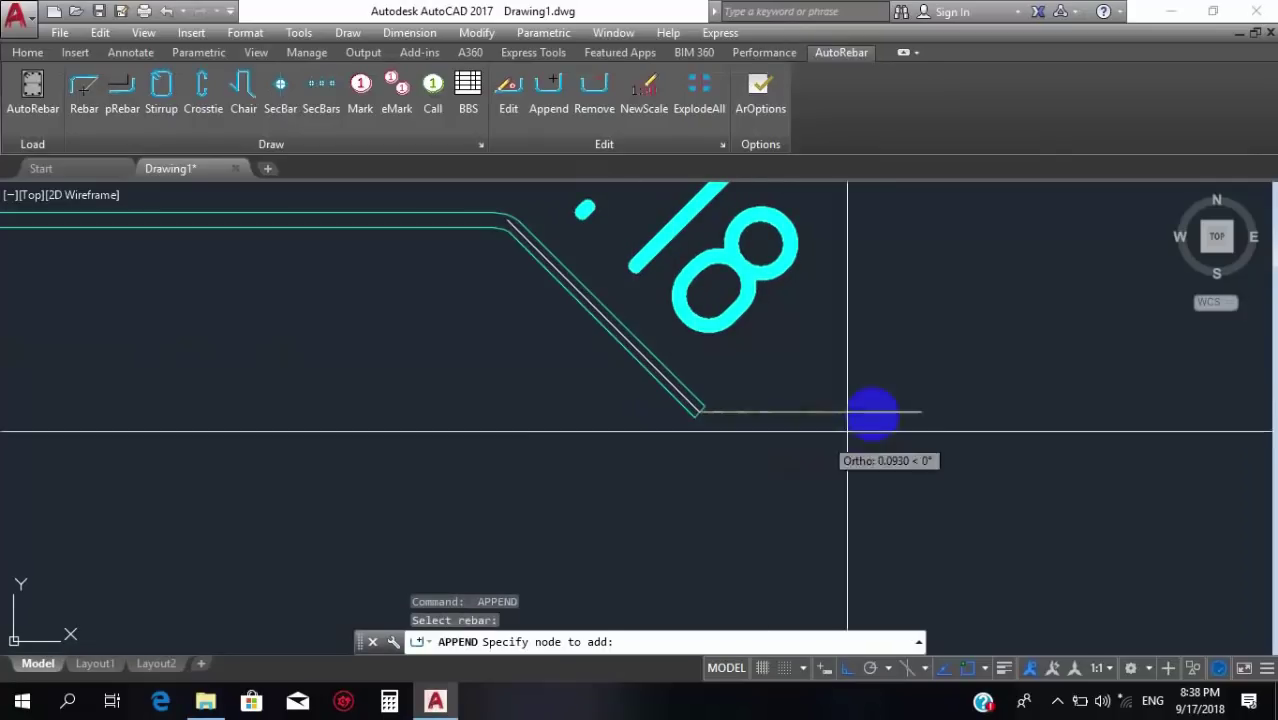
{"action": "left_click", "coordinate": [921, 411]}
{"action": "key", "text": "Escape"}
Erase the diagonal and horizontal guide lines lying inside the mark 3 bar's new end segments.
{"action": "scroll", "coordinate": [600, 450], "scroll_direction": "down", "scroll_amount": 5}
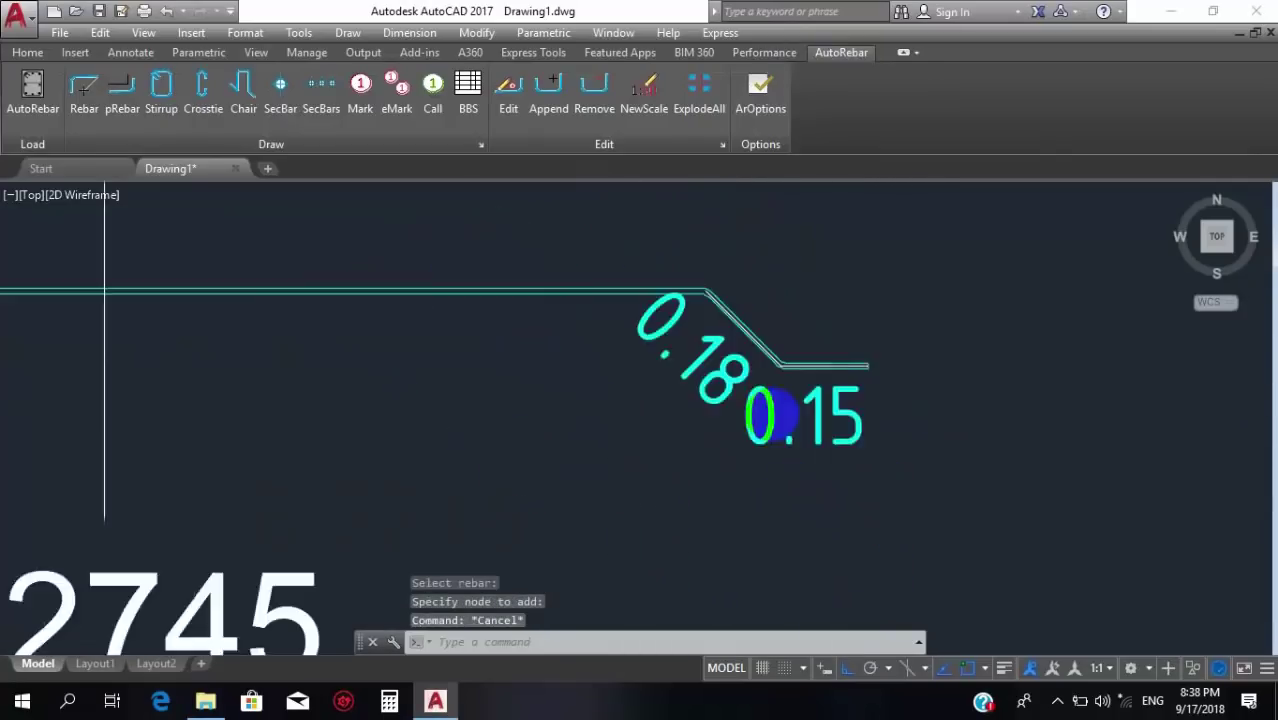
{"action": "scroll", "coordinate": [585, 394], "scroll_direction": "up", "scroll_amount": 5}
{"action": "scroll", "coordinate": [818, 342], "scroll_direction": "up", "scroll_amount": 5}
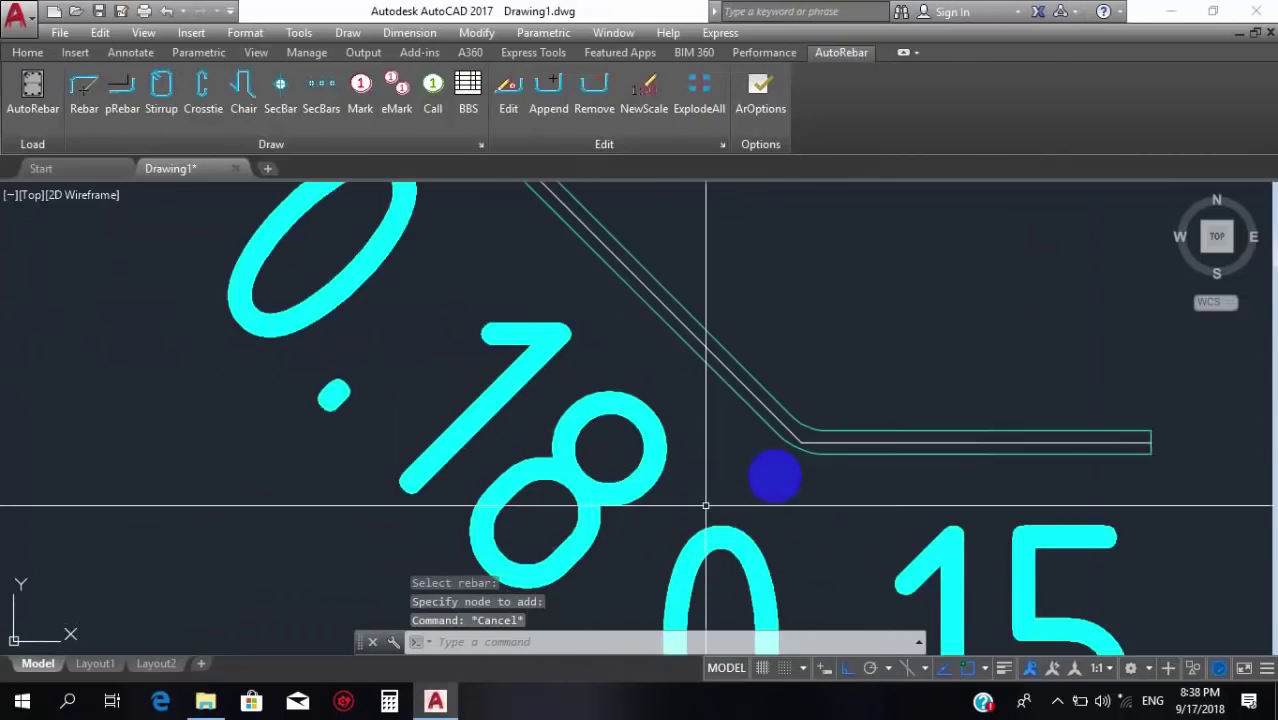
{"action": "left_click", "coordinate": [680, 460]}
{"action": "scroll", "coordinate": [800, 320], "scroll_direction": "down", "scroll_amount": 4}
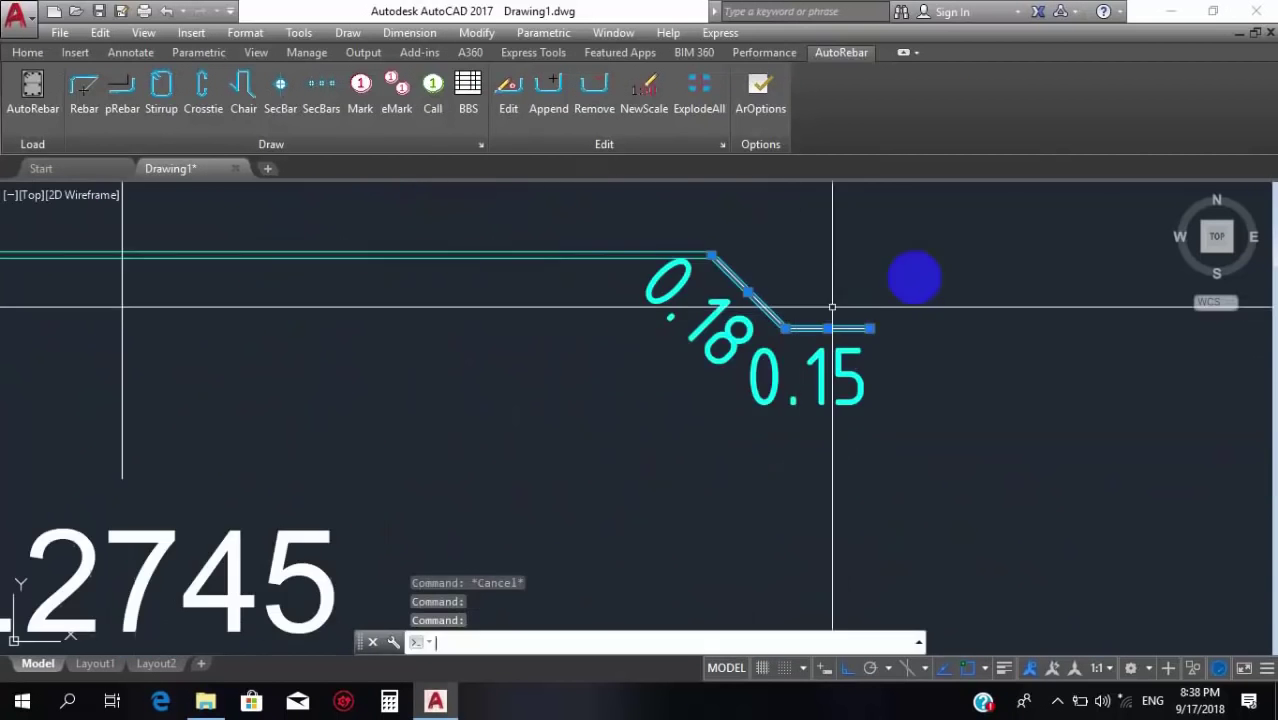
{"action": "type", "text": "e"}
{"action": "key", "text": "Return"}
Update the bar bending schedule and check the total length in the mark 3 label.
{"action": "scroll", "coordinate": [908, 335], "scroll_direction": "down", "scroll_amount": 6}
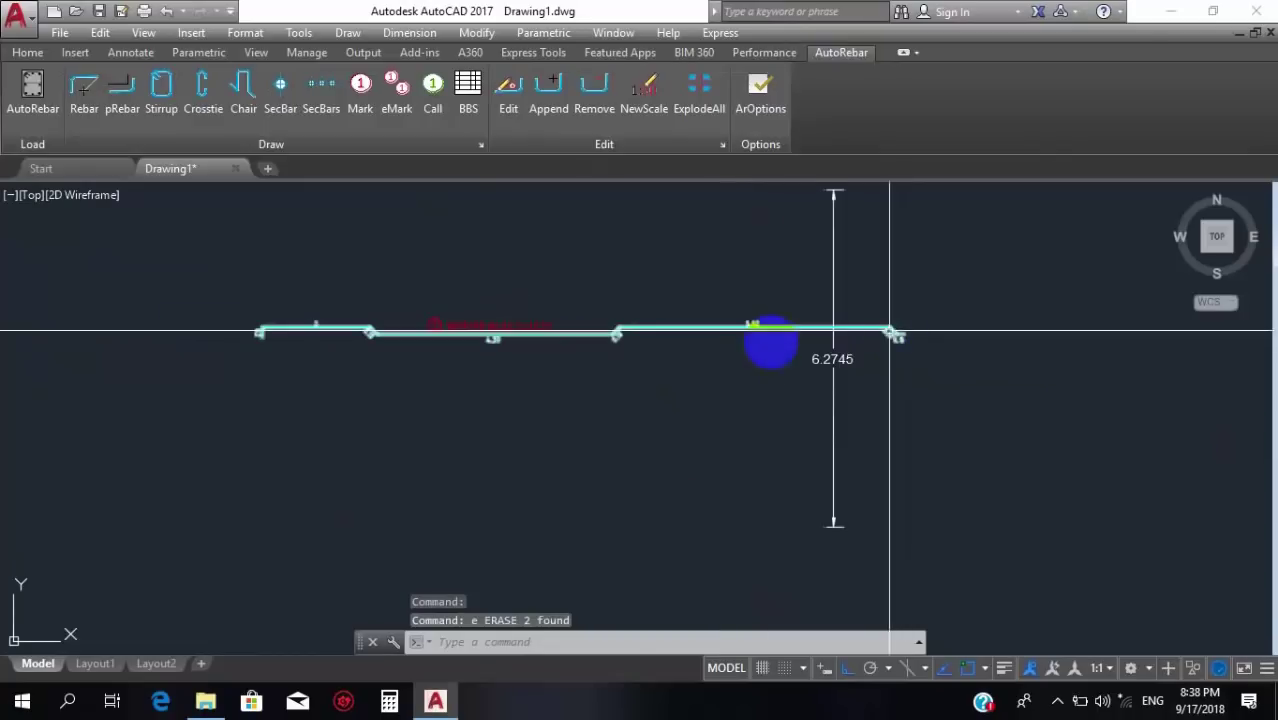
{"action": "left_click", "coordinate": [468, 95]}
{"action": "left_click", "coordinate": [455, 305]}
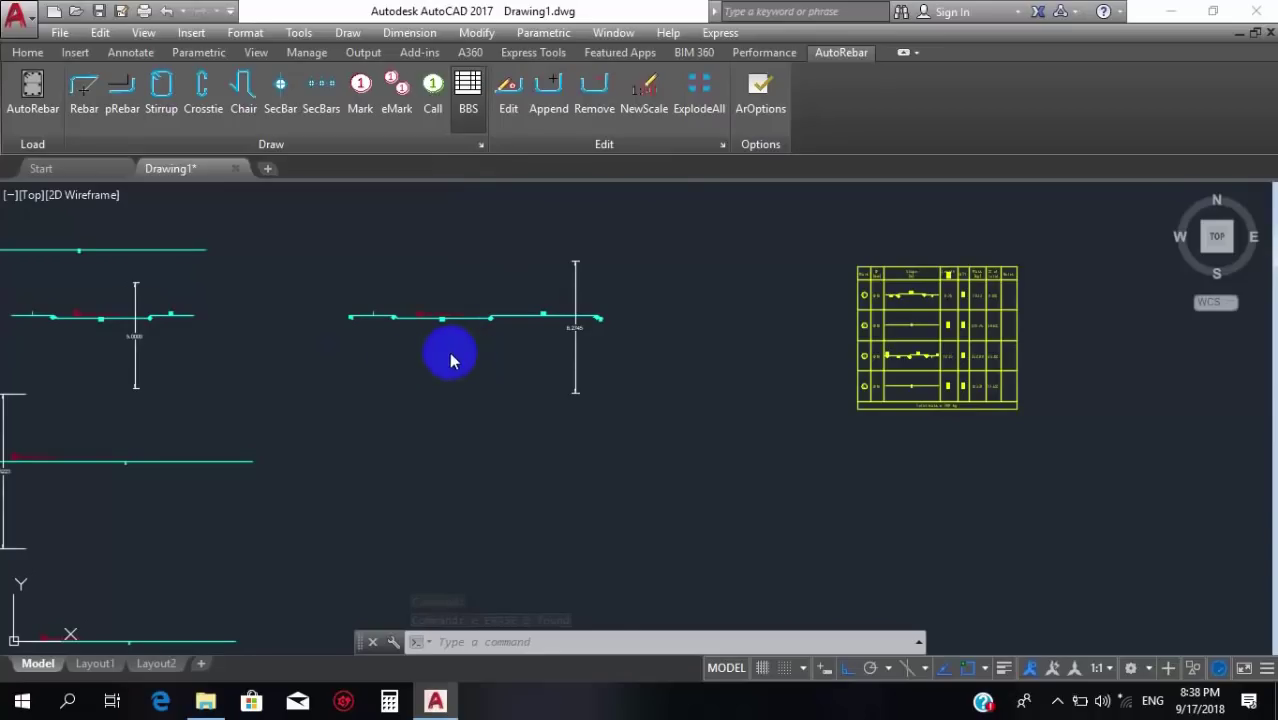
{"action": "scroll", "coordinate": [559, 285], "scroll_direction": "up", "scroll_amount": 10}
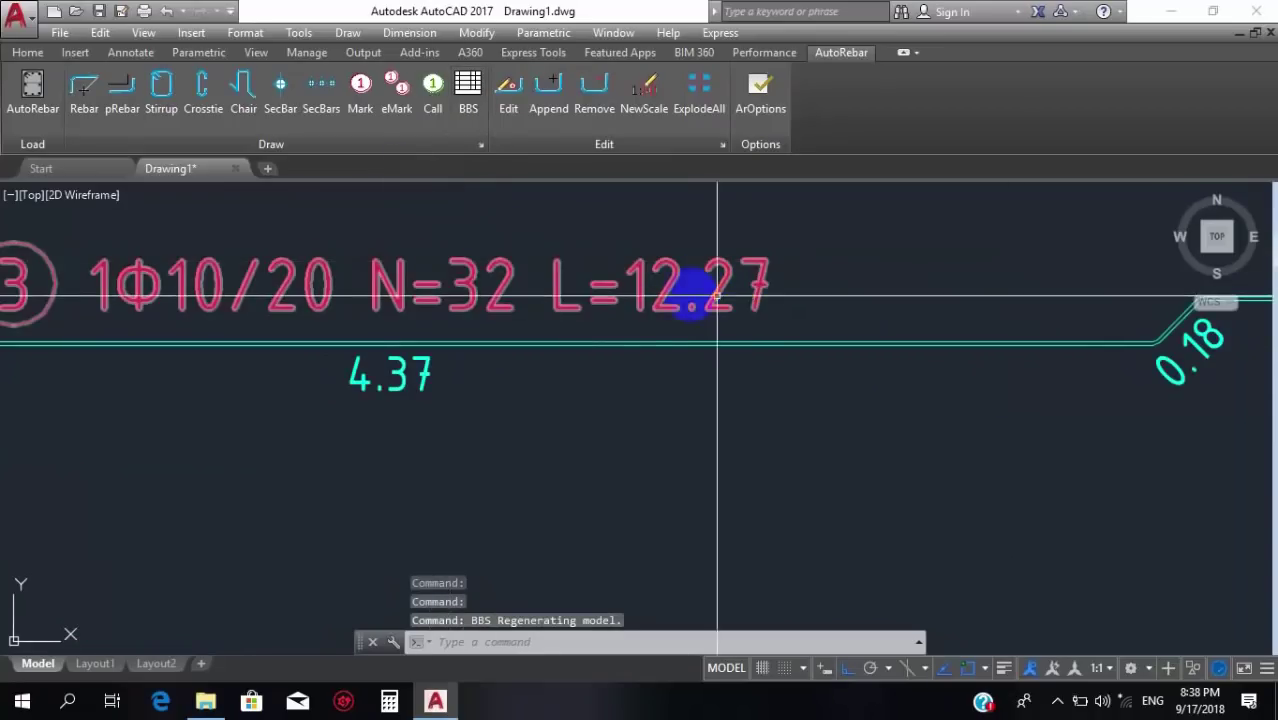
Stretch the mark 3 bar's right end inward, shortening the bar to a total length of 12.
{"action": "scroll", "coordinate": [716, 296], "scroll_direction": "down", "scroll_amount": 10}
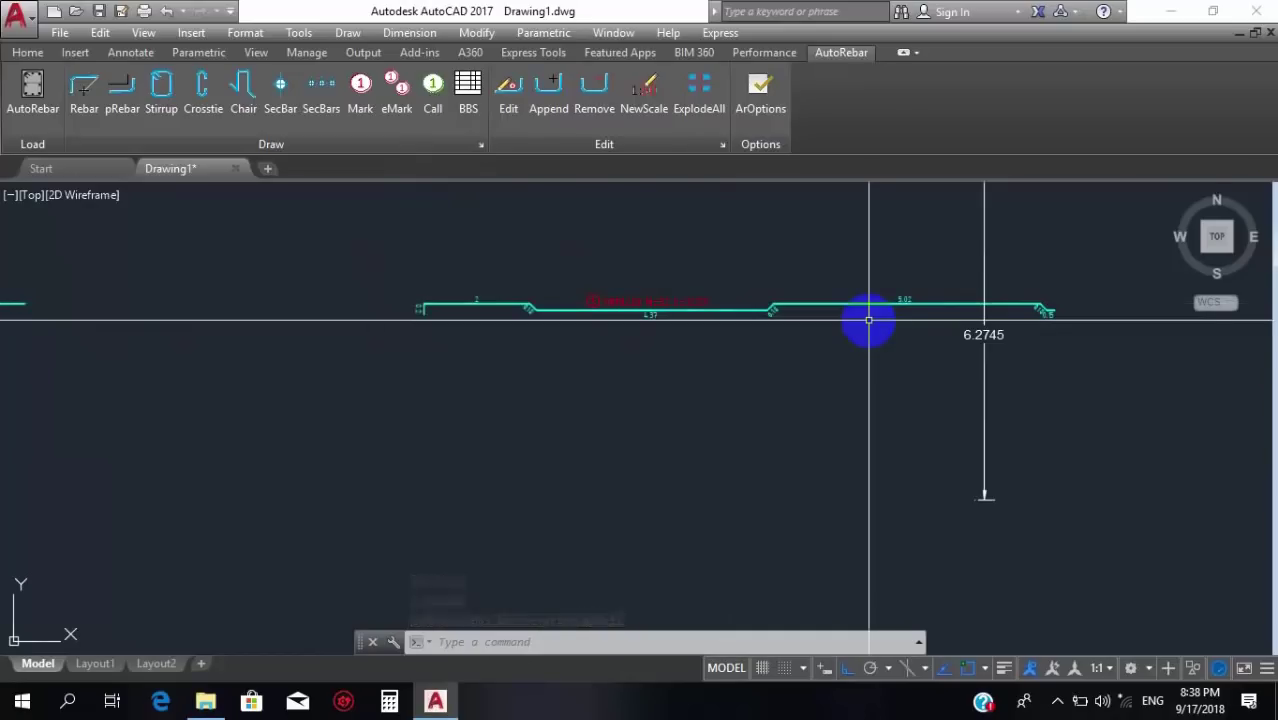
{"action": "type", "text": "s"}
{"action": "key", "text": "Return"}
{"action": "left_click", "coordinate": [1064, 346]}
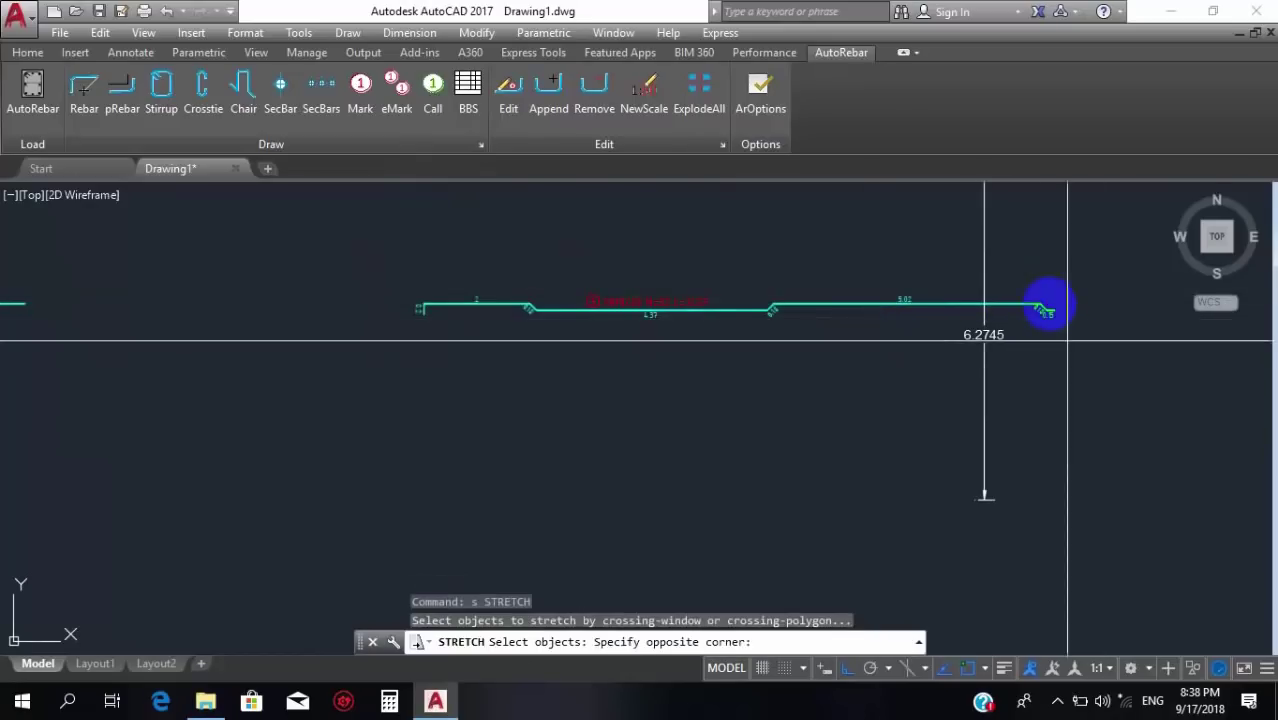
{"action": "left_click", "coordinate": [1018, 262]}
{"action": "key", "text": "Return"}
{"action": "left_click", "coordinate": [1076, 240]}
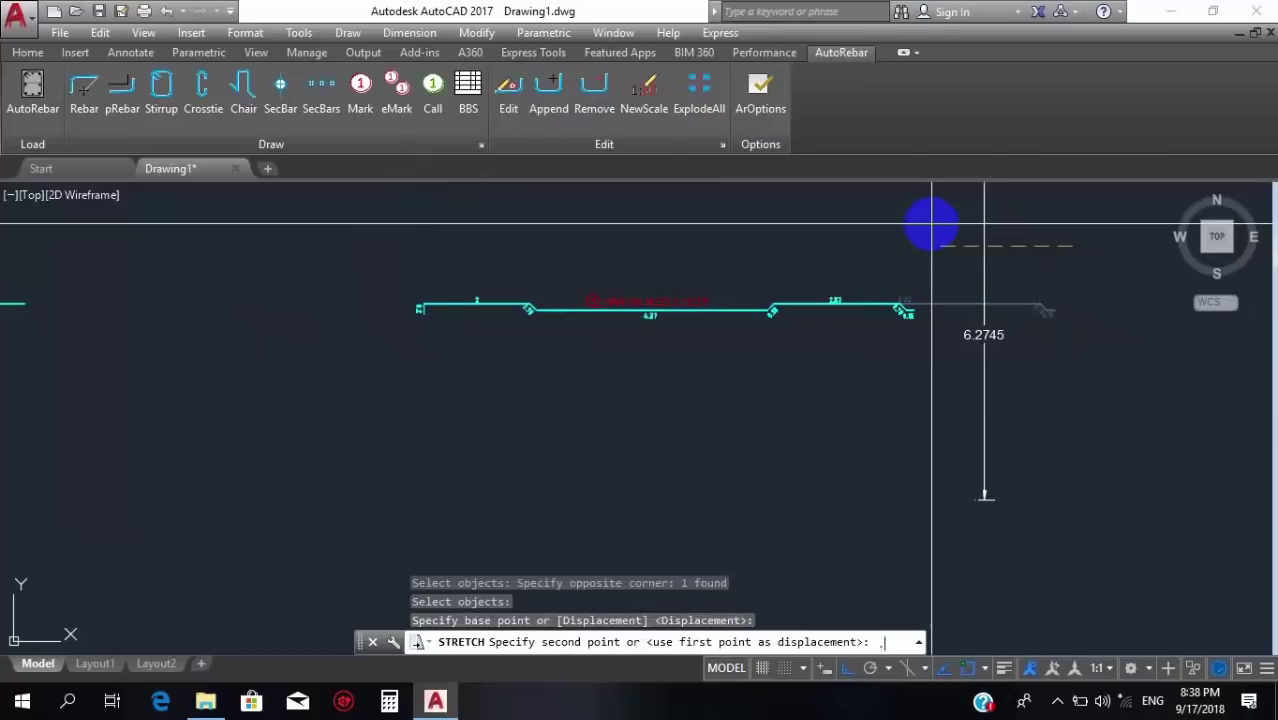
{"action": "key", "text": "Return"}
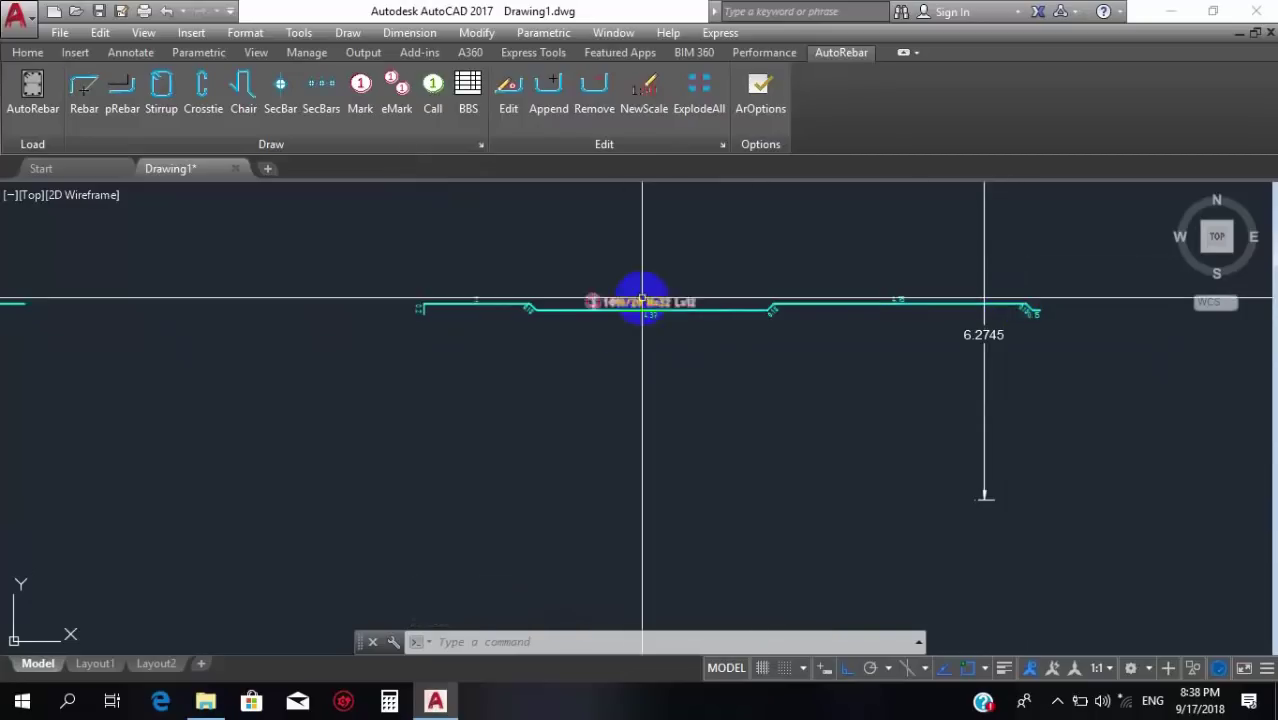
Update the bar bending schedule to reflect the shortened mark 3 bar.
{"action": "scroll", "coordinate": [752, 312], "scroll_direction": "up", "scroll_amount": 5}
{"action": "scroll", "coordinate": [752, 312], "scroll_direction": "down", "scroll_amount": 8}
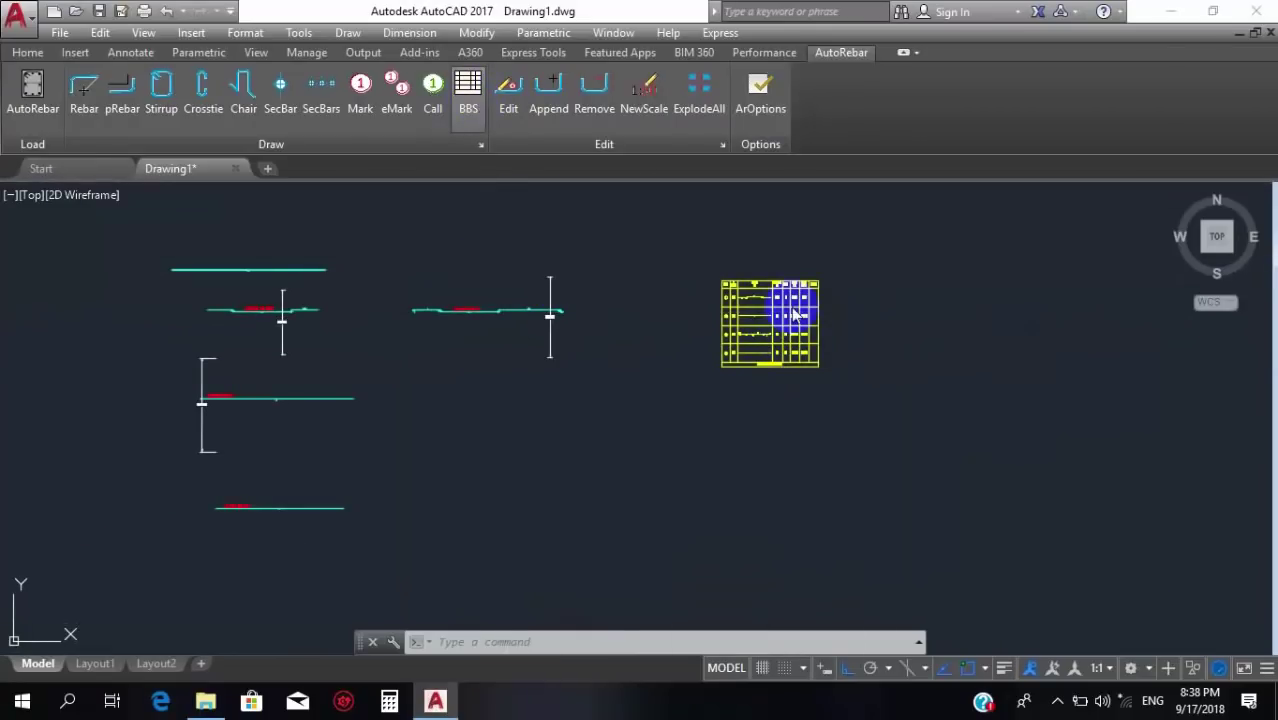
{"action": "scroll", "coordinate": [783, 337], "scroll_direction": "up", "scroll_amount": 6}
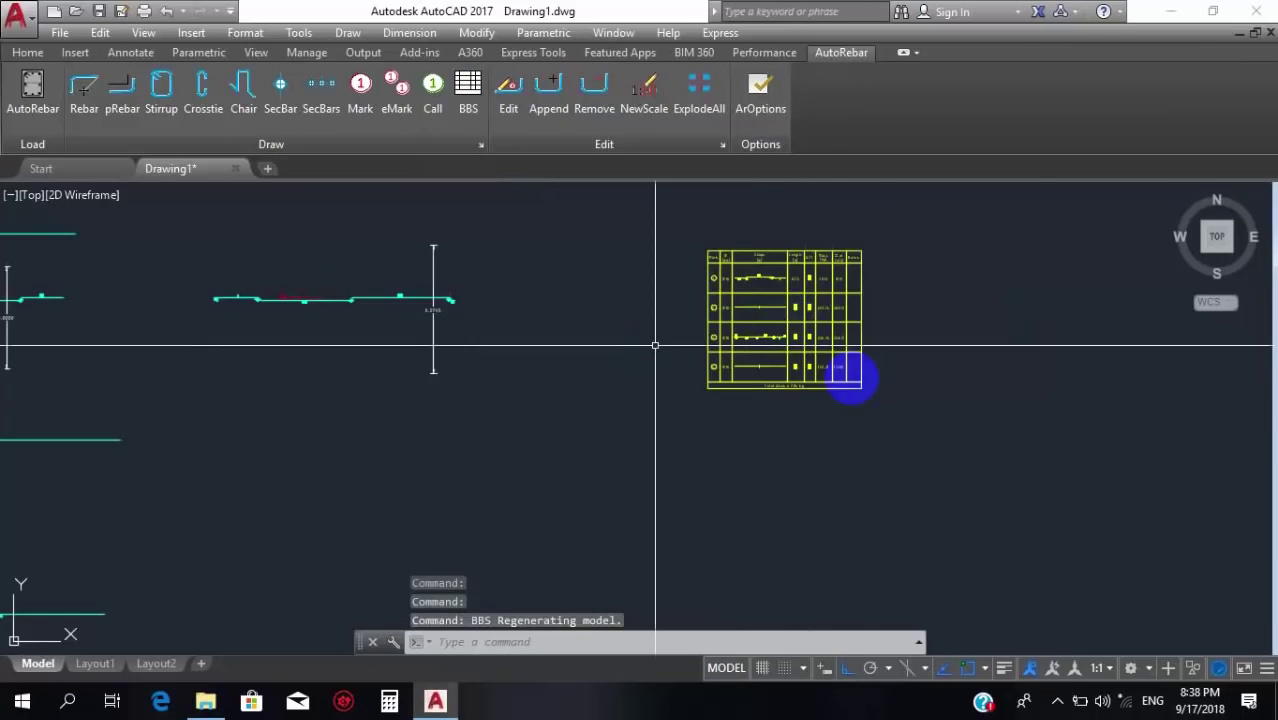
{"action": "scroll", "coordinate": [626, 385], "scroll_direction": "up", "scroll_amount": 4}
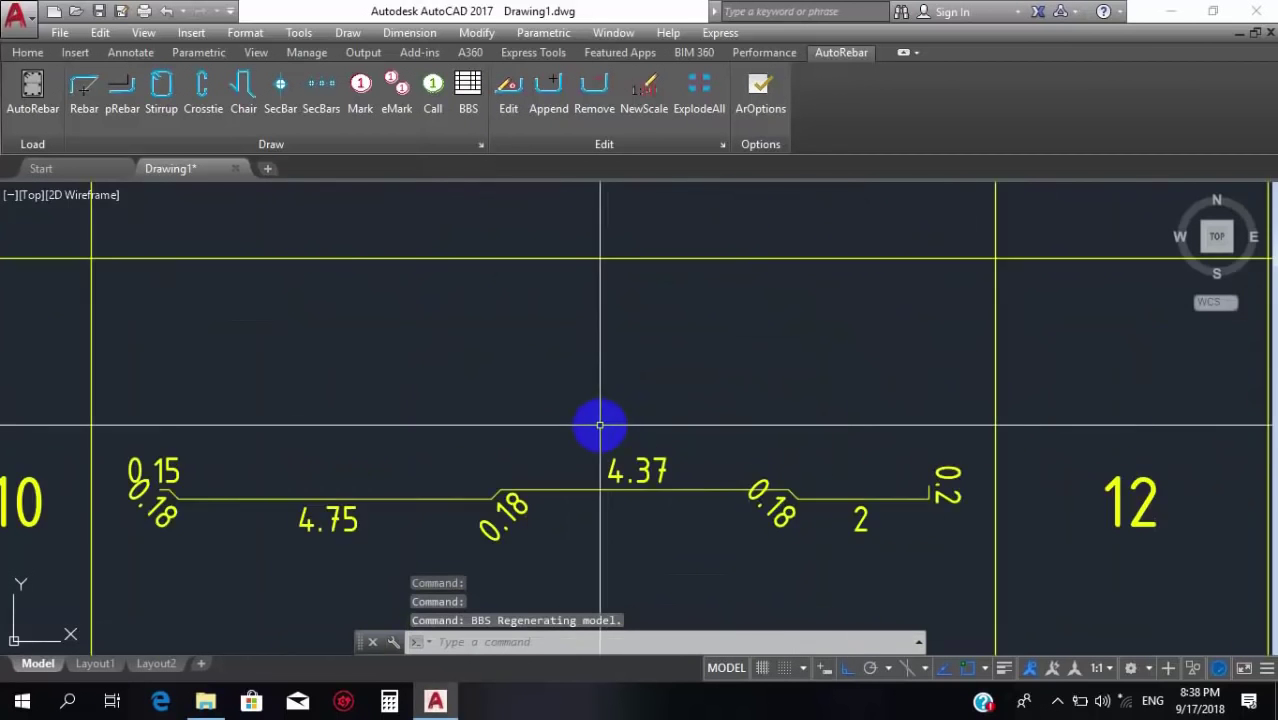
Examine the mark 3 row in the bar bending schedule, comparing its bar shape, segment lengths, total length, quantity and mass.
{"action": "scroll", "coordinate": [560, 450], "scroll_direction": "down", "scroll_amount": 2}
{"action": "scroll", "coordinate": [443, 465], "scroll_direction": "up", "scroll_amount": 2}
{"action": "scroll", "coordinate": [542, 437], "scroll_direction": "down", "scroll_amount": 2}
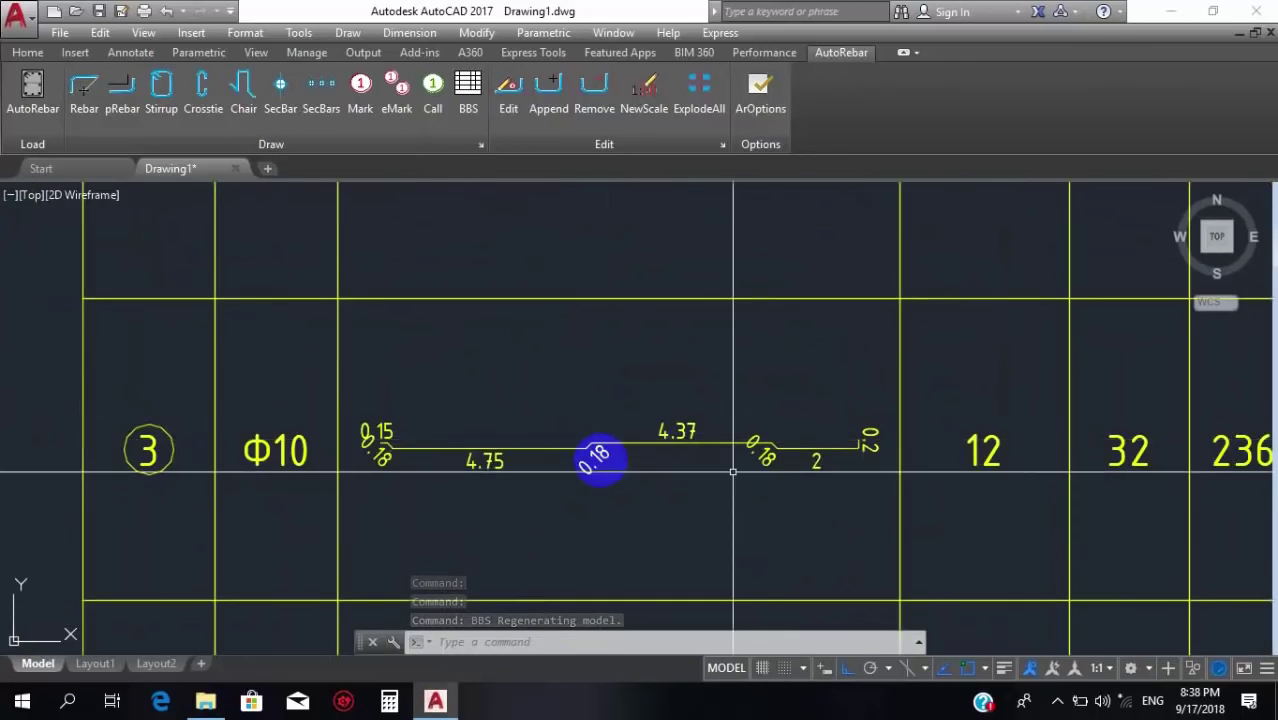
{"action": "scroll", "coordinate": [665, 448], "scroll_direction": "up", "scroll_amount": 1}
{"action": "scroll", "coordinate": [704, 453], "scroll_direction": "down", "scroll_amount": 3}
{"action": "scroll", "coordinate": [633, 451], "scroll_direction": "down", "scroll_amount": 3}
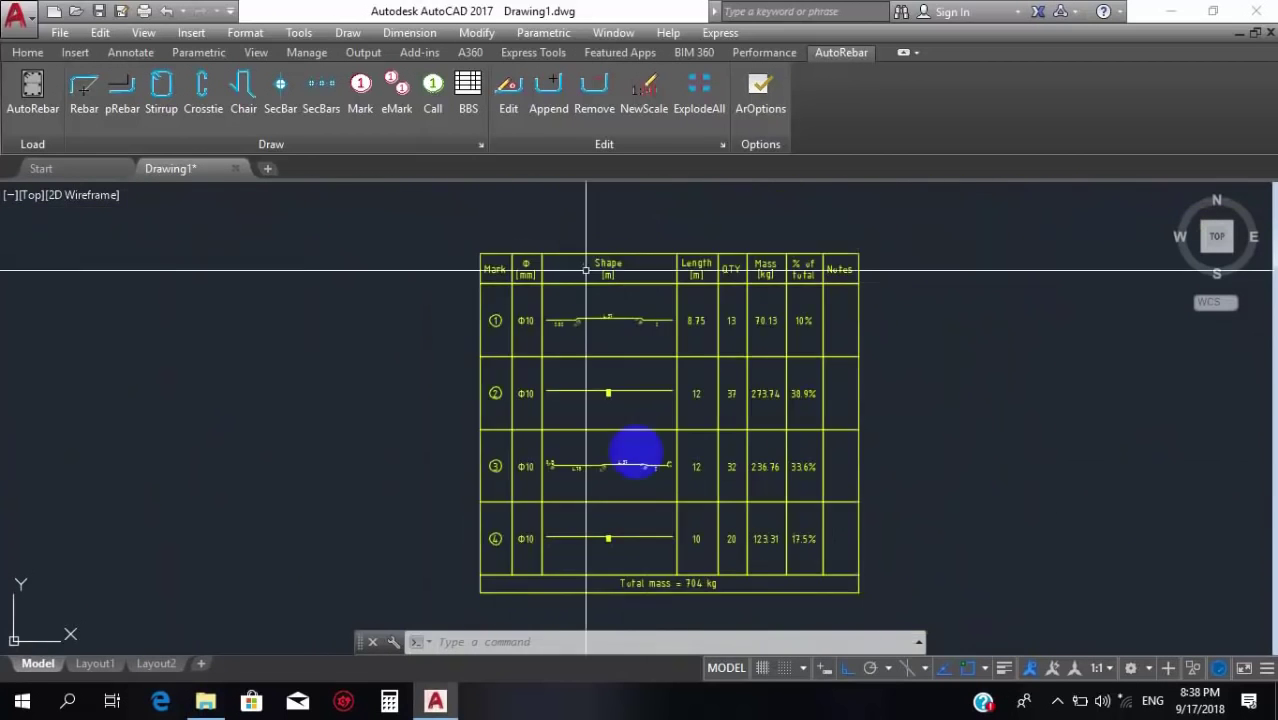
{"action": "scroll", "coordinate": [556, 414], "scroll_direction": "up", "scroll_amount": 5}
{"action": "scroll", "coordinate": [391, 416], "scroll_direction": "down", "scroll_amount": 2}
{"action": "scroll", "coordinate": [333, 413], "scroll_direction": "up", "scroll_amount": 4}
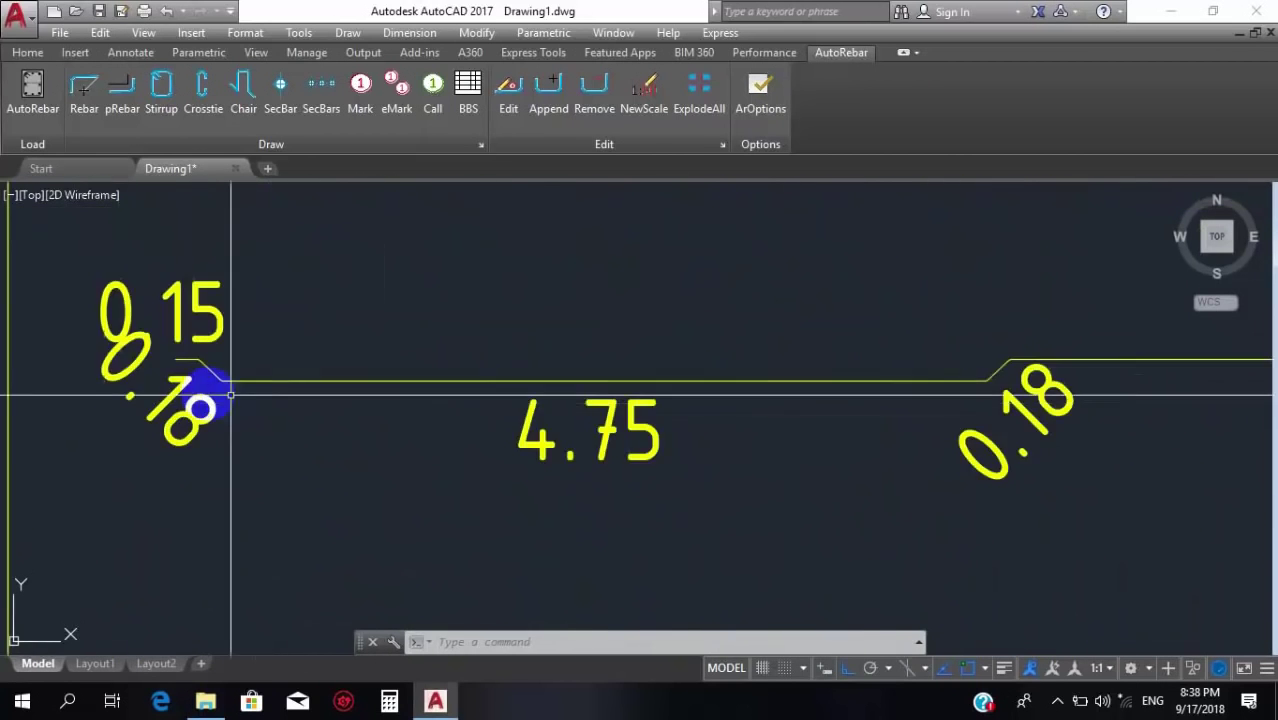
{"action": "scroll", "coordinate": [214, 385], "scroll_direction": "down", "scroll_amount": 3}
{"action": "scroll", "coordinate": [841, 399], "scroll_direction": "down", "scroll_amount": 1}
{"action": "scroll", "coordinate": [1097, 438], "scroll_direction": "up", "scroll_amount": 2}
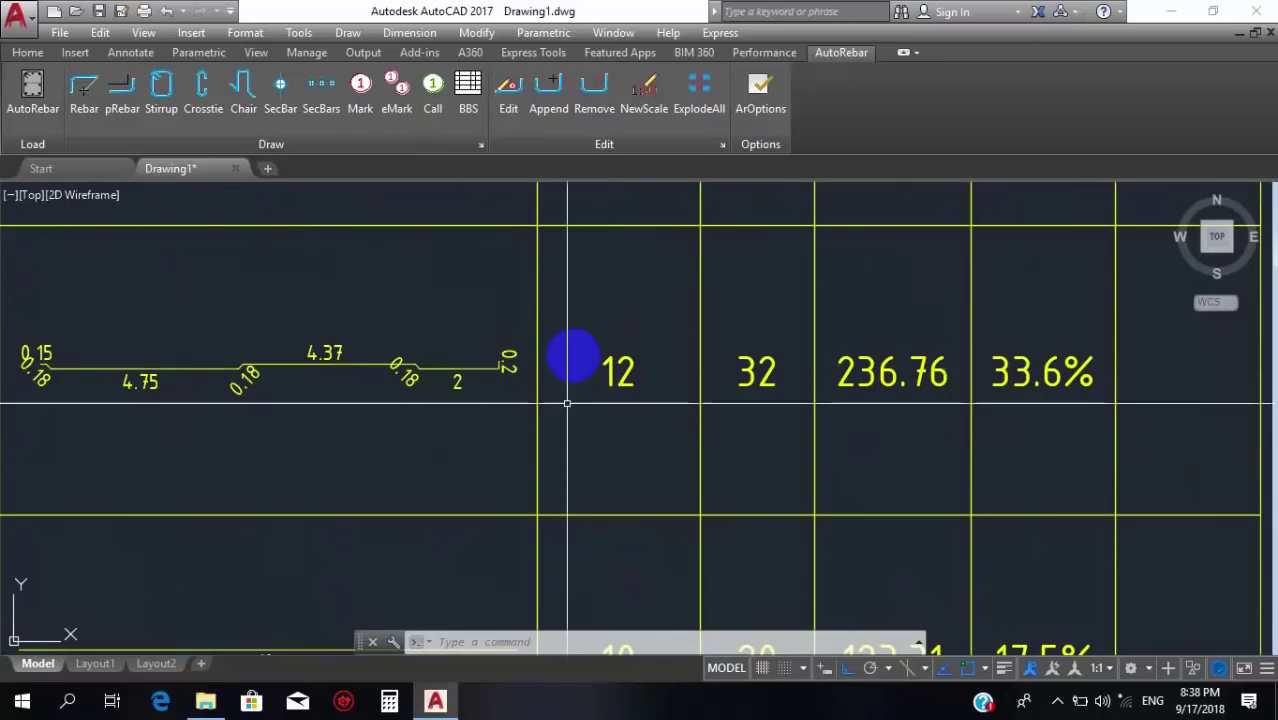
{"action": "scroll", "coordinate": [685, 391], "scroll_direction": "down", "scroll_amount": 1}
{"action": "scroll", "coordinate": [608, 380], "scroll_direction": "up", "scroll_amount": 1}
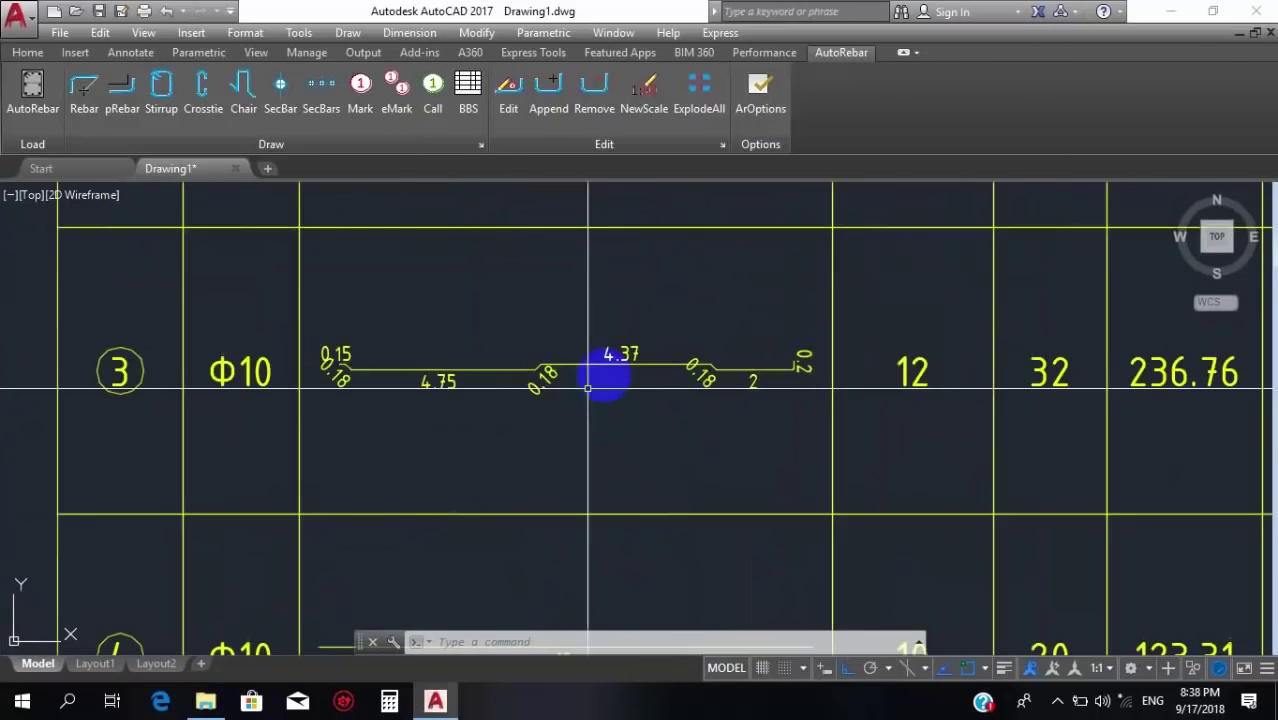
{"action": "scroll", "coordinate": [611, 408], "scroll_direction": "down", "scroll_amount": 3}
{"action": "scroll", "coordinate": [562, 400], "scroll_direction": "down", "scroll_amount": 1}
{"action": "scroll", "coordinate": [600, 410], "scroll_direction": "down", "scroll_amount": 1}
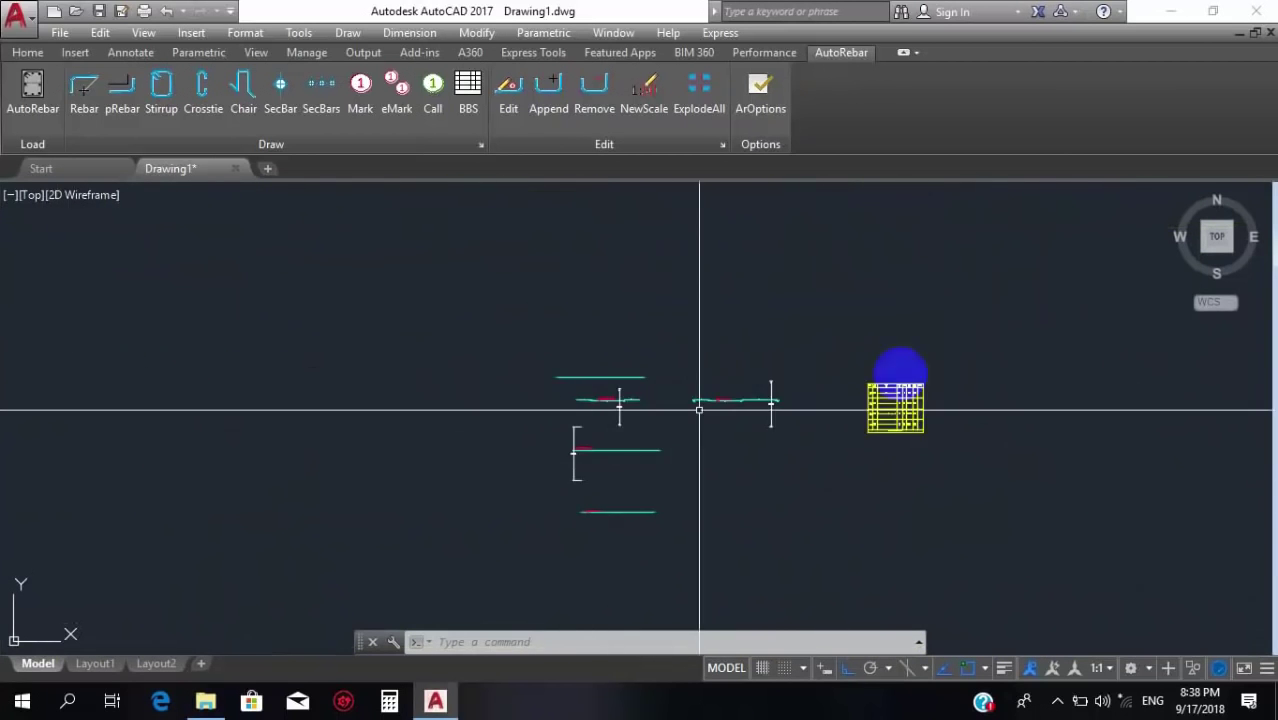
{"action": "scroll", "coordinate": [880, 422], "scroll_direction": "up", "scroll_amount": 6}
{"action": "scroll", "coordinate": [869, 422], "scroll_direction": "down", "scroll_amount": 6}
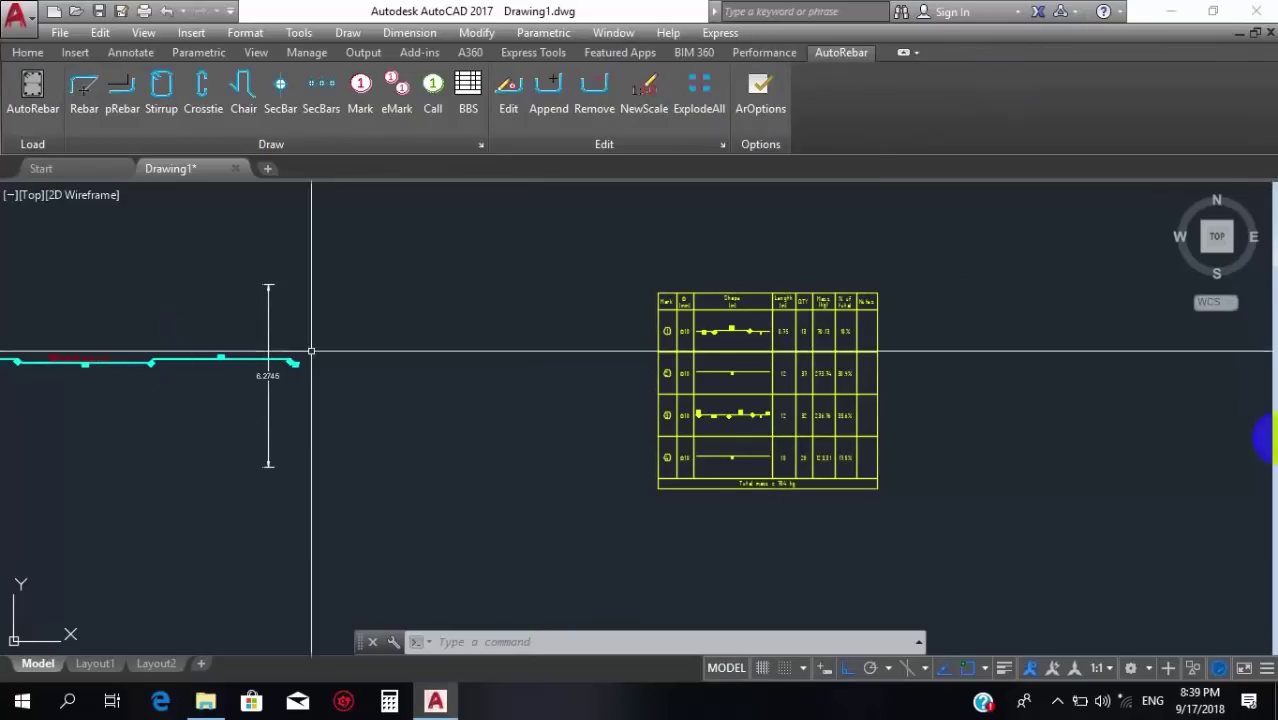
{"action": "left_click", "coordinate": [250, 90]}
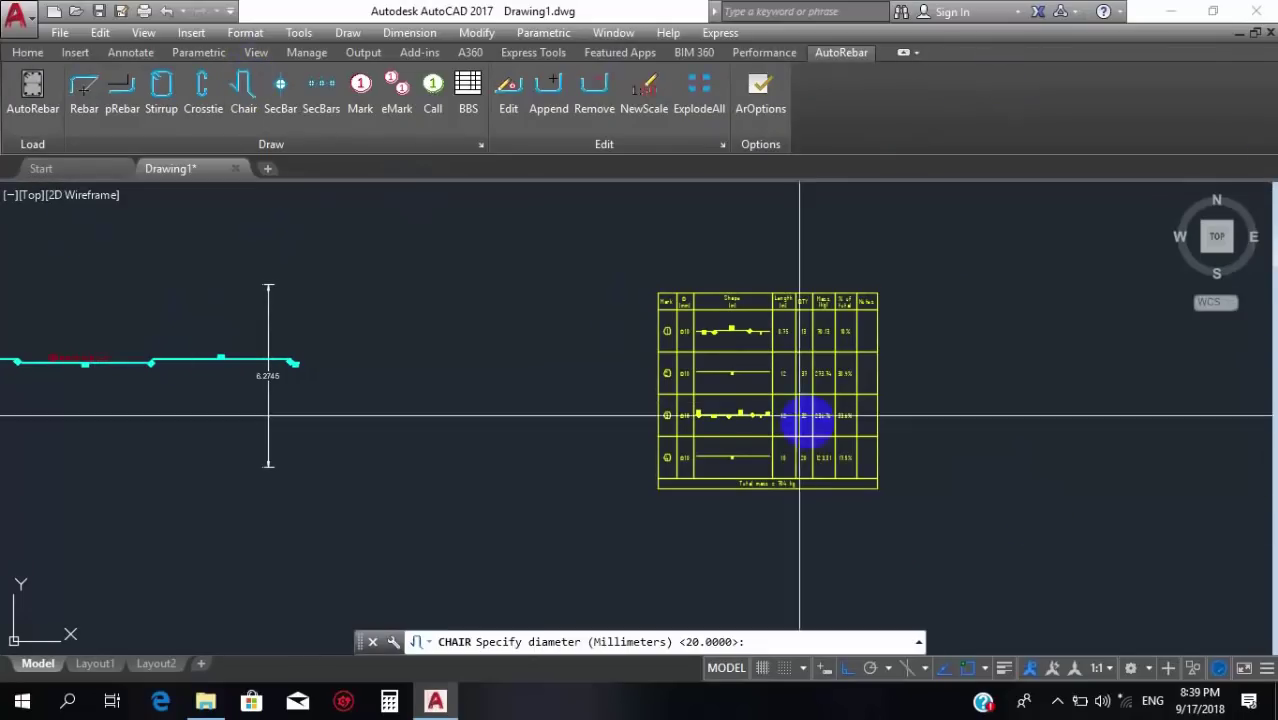
{"action": "scroll", "coordinate": [456, 362], "scroll_direction": "down", "scroll_amount": 2}
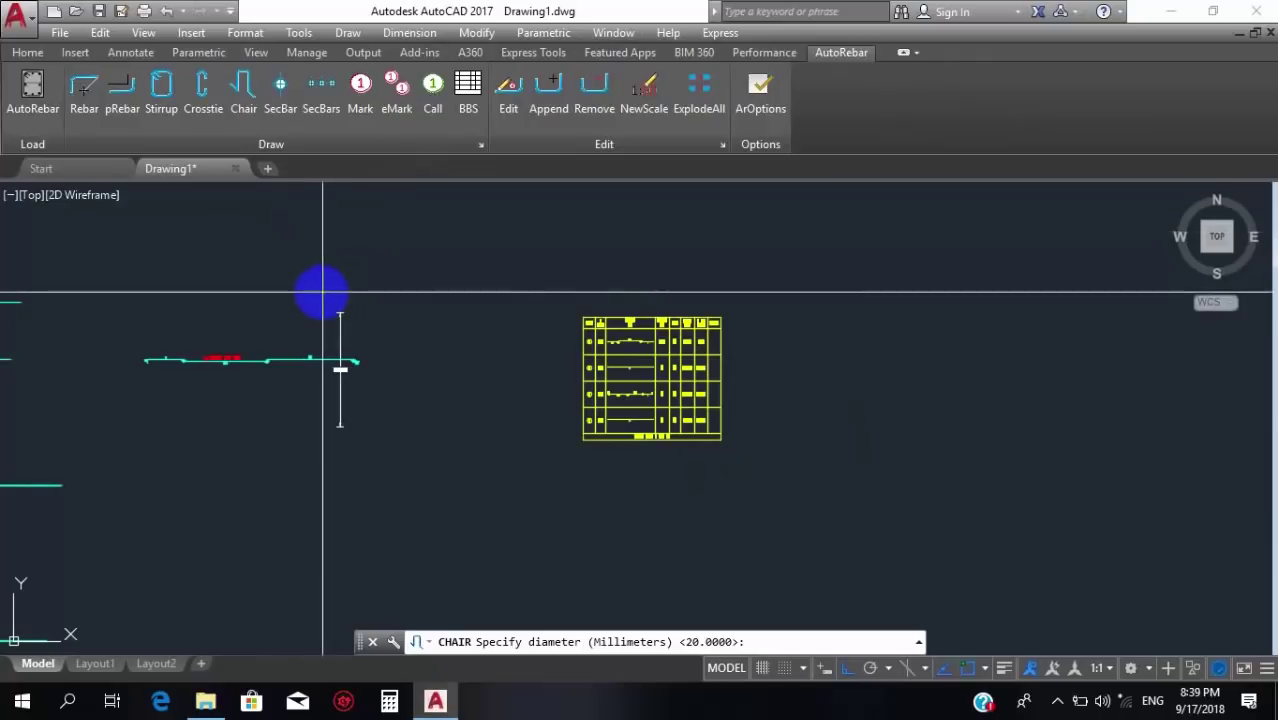
{"action": "key", "text": "Escape"}
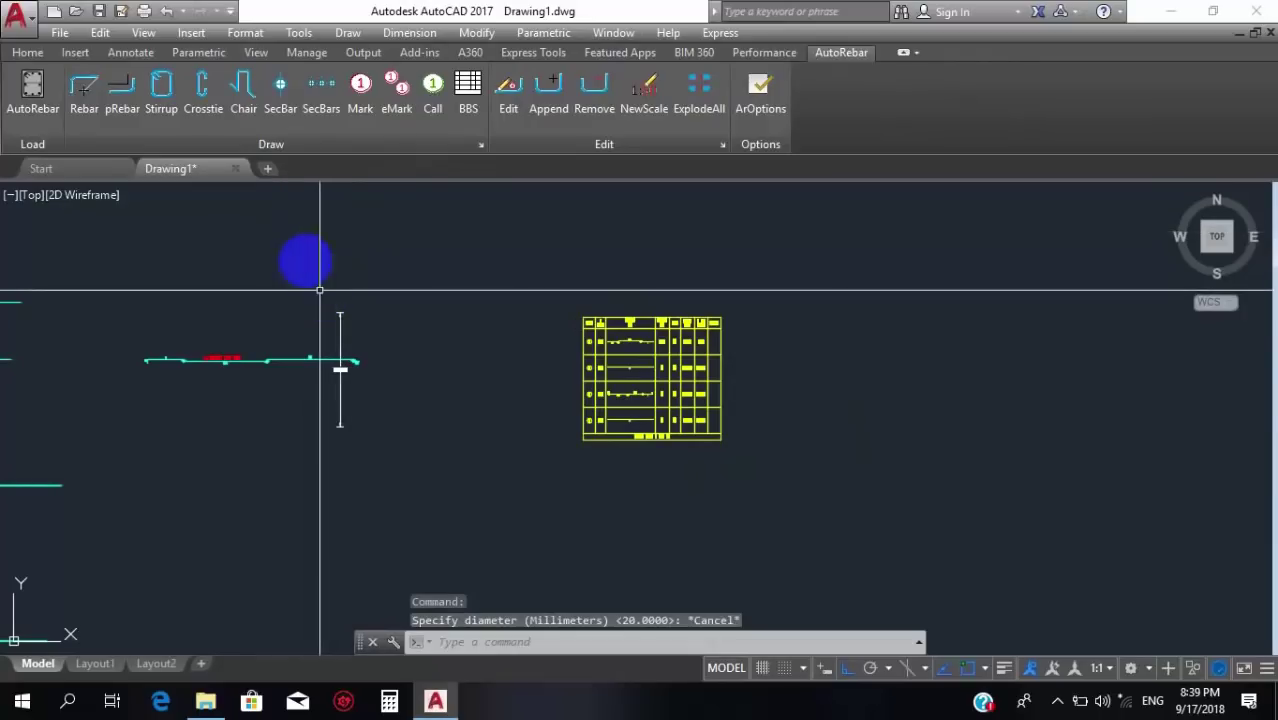
Start a chair bar with a 10 mm diameter, 0.2 m feet length and 0.16 m body height.
{"action": "left_click", "coordinate": [245, 88]}
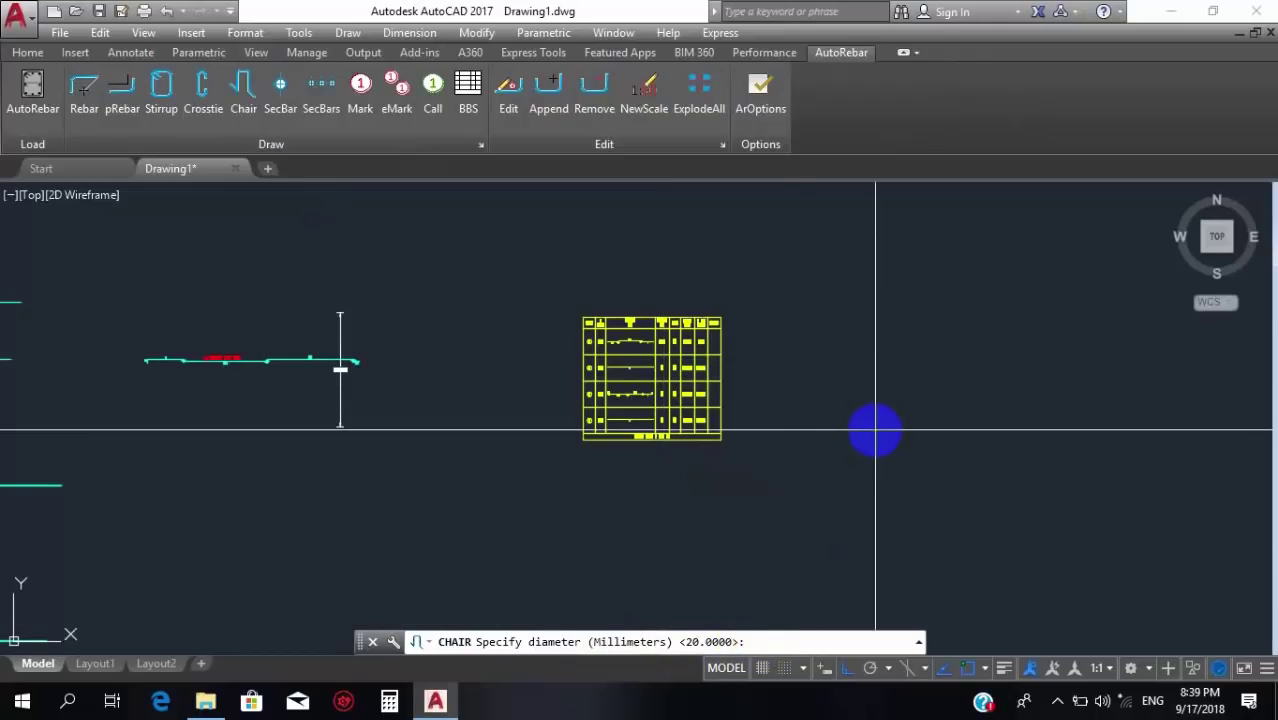
{"action": "type", "text": "10"}
{"action": "key", "text": "Return"}
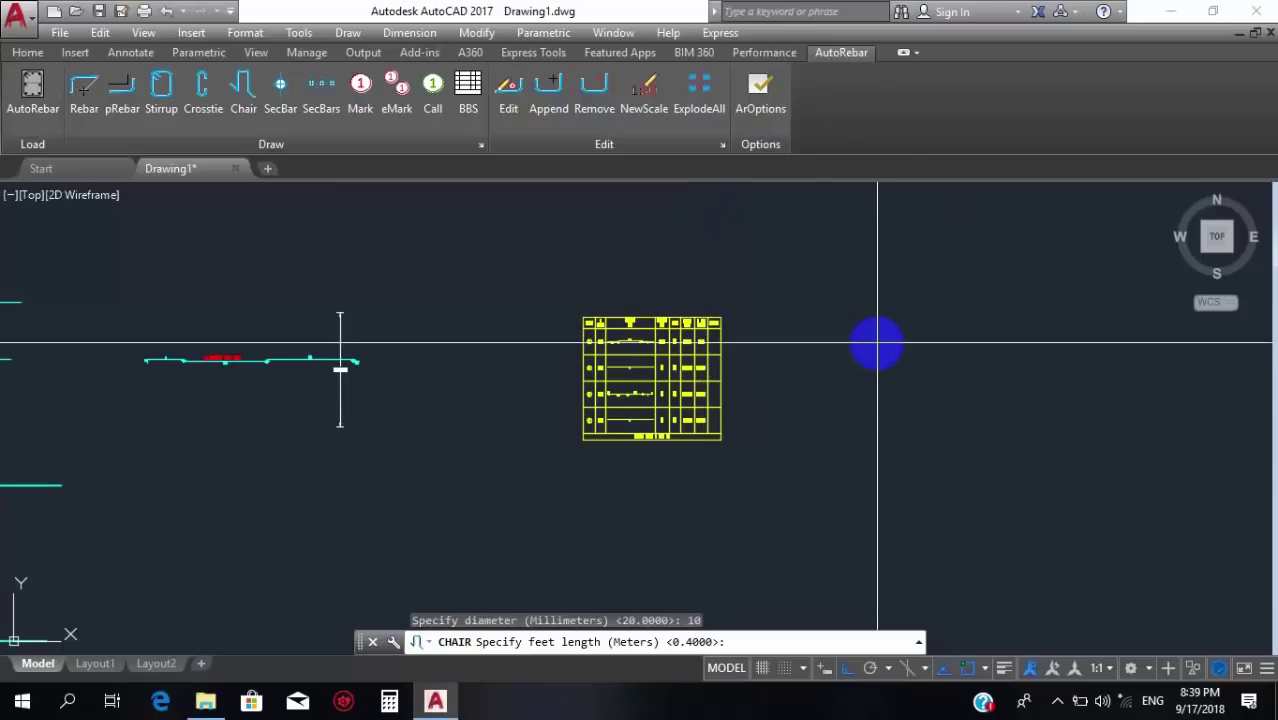
{"action": "type", "text": ".2"}
{"action": "key", "text": "Return"}
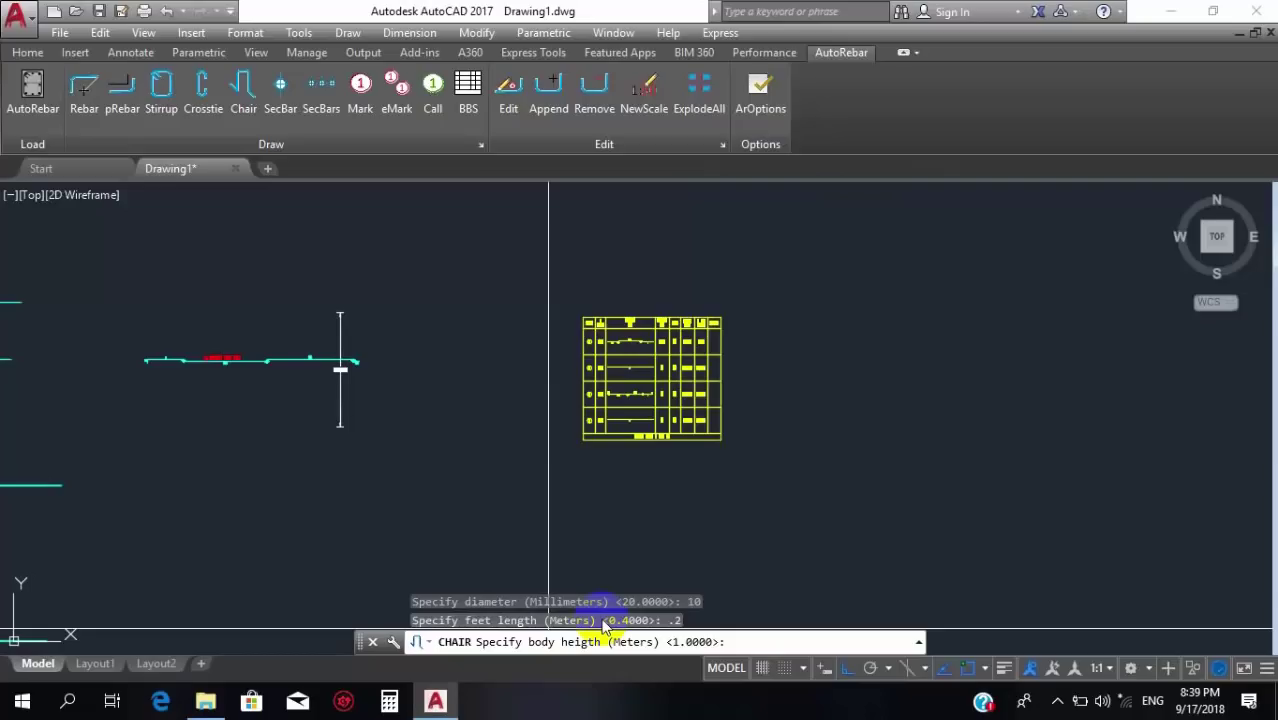
{"action": "type", "text": ".16"}
{"action": "key", "text": "Return"}
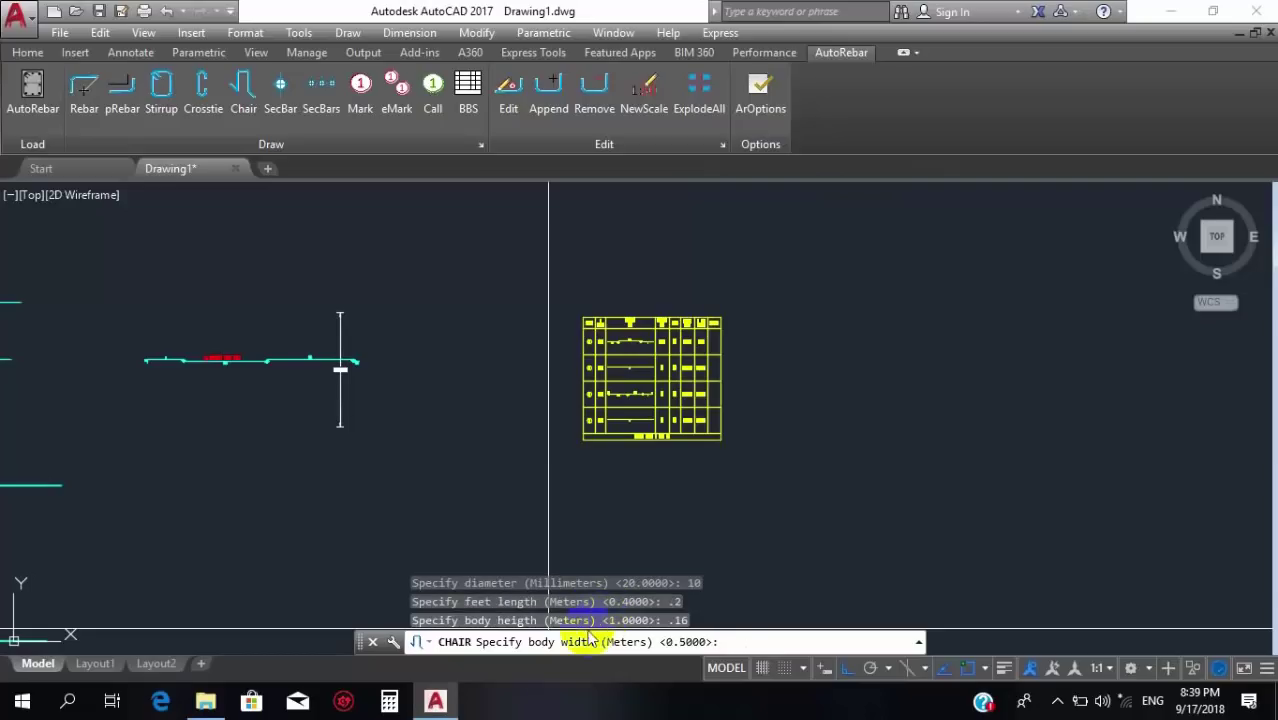
Set the chair's body width to 40 m and place the chair in the empty area below the mark 3 bar.
{"action": "left_click", "coordinate": [522, 652]}
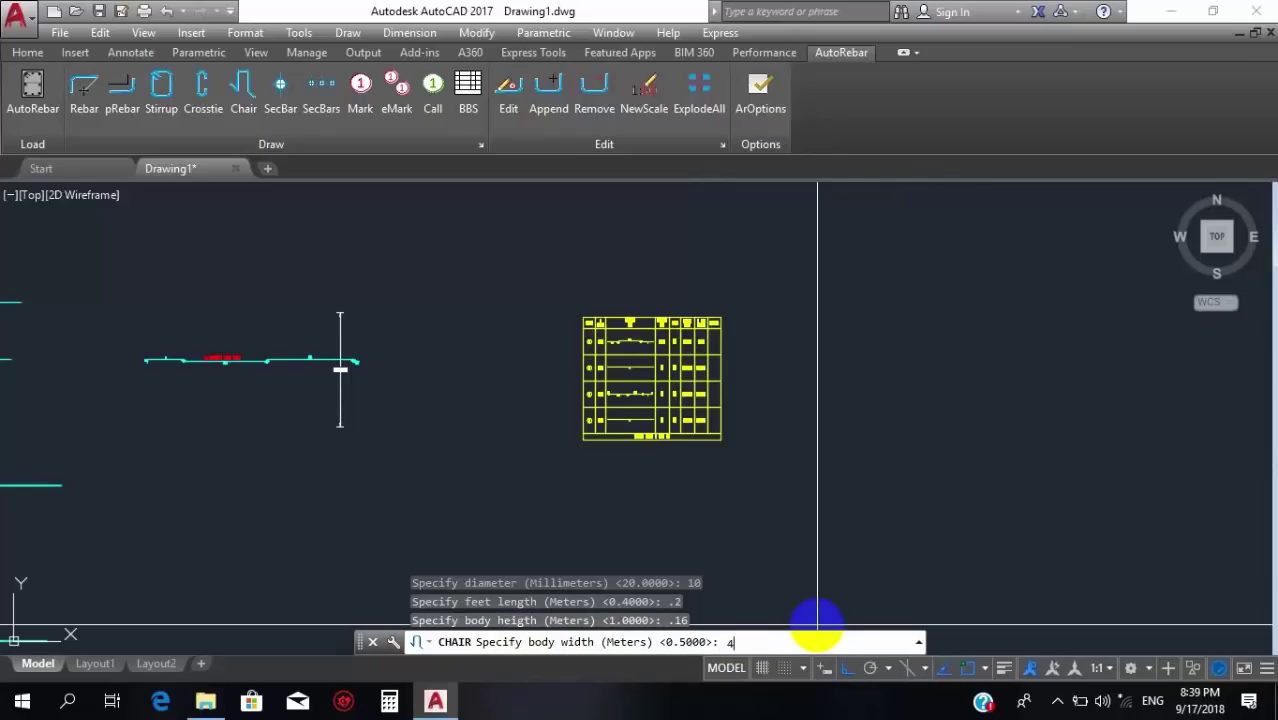
{"action": "key", "text": "Return"}
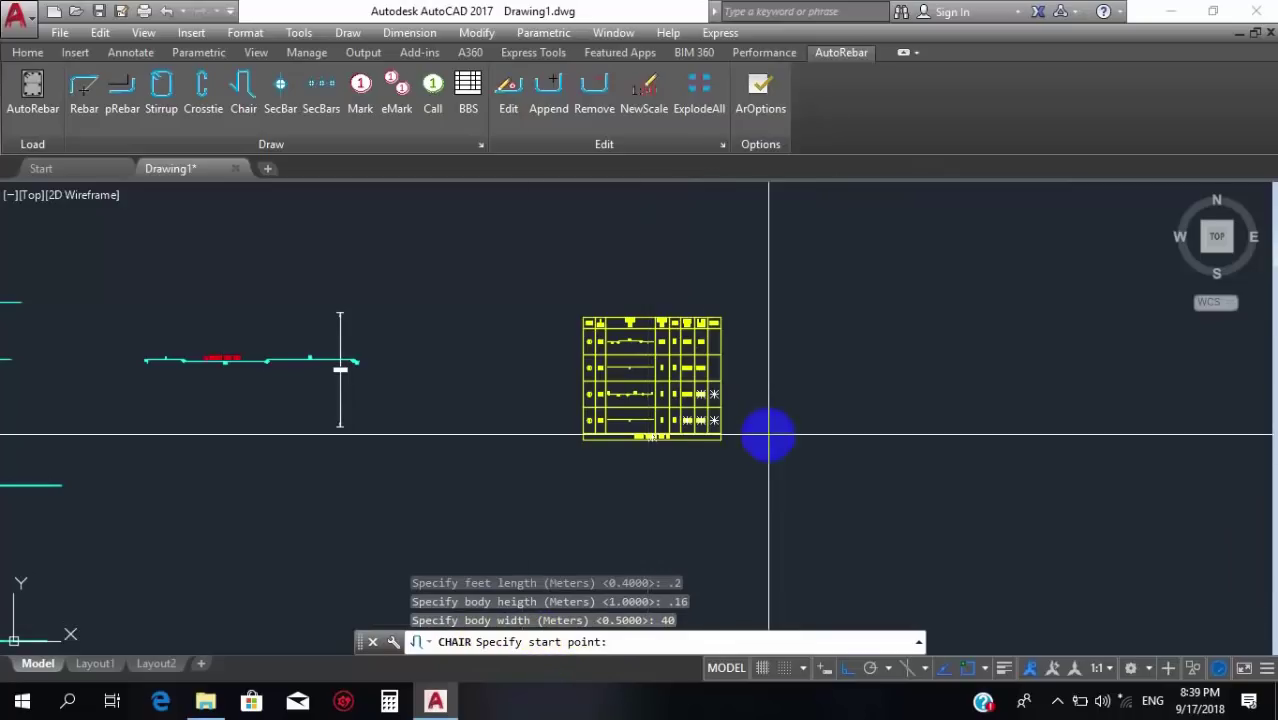
{"action": "scroll", "coordinate": [764, 434], "scroll_direction": "down", "scroll_amount": 3}
{"action": "scroll", "coordinate": [450, 508], "scroll_direction": "up", "scroll_amount": 4}
{"action": "left_click", "coordinate": [735, 427]}
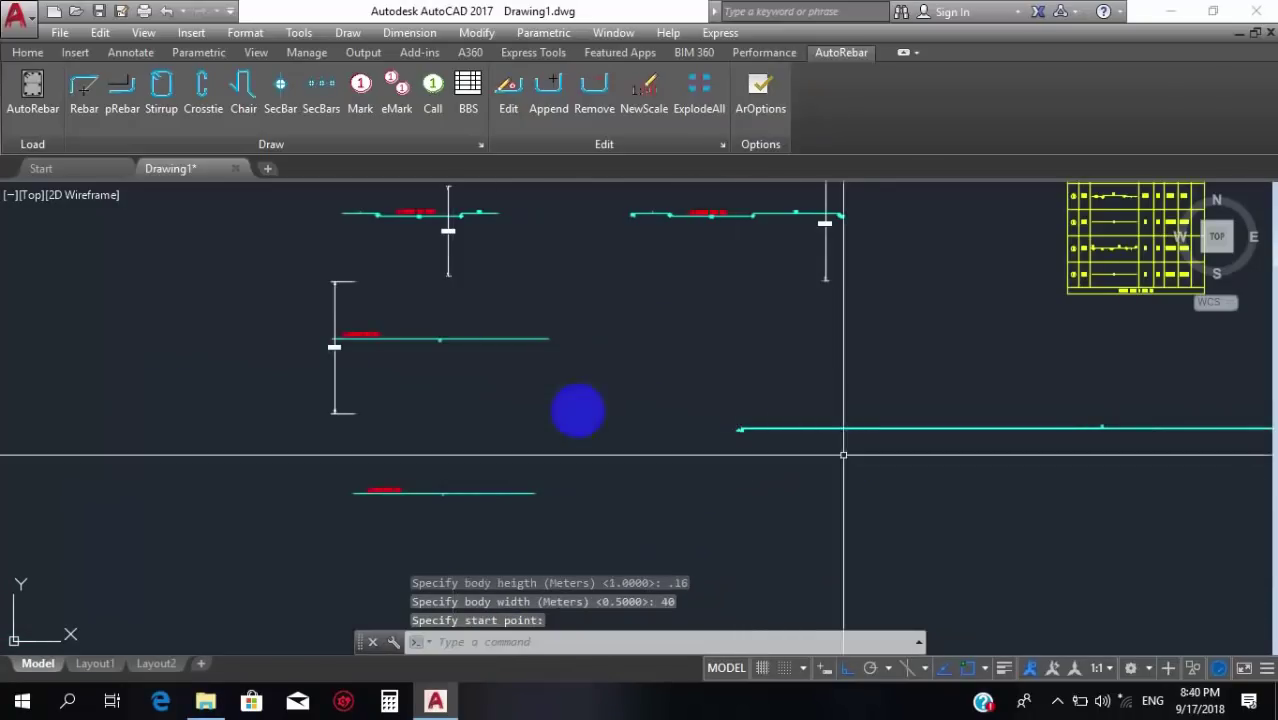
Stretch the chair's right end inward horizontally by 39.6 to shorten its body.
{"action": "scroll", "coordinate": [804, 400], "scroll_direction": "down", "scroll_amount": 3}
{"action": "scroll", "coordinate": [700, 460], "scroll_direction": "up", "scroll_amount": 6}
{"action": "scroll", "coordinate": [662, 484], "scroll_direction": "down", "scroll_amount": 8}
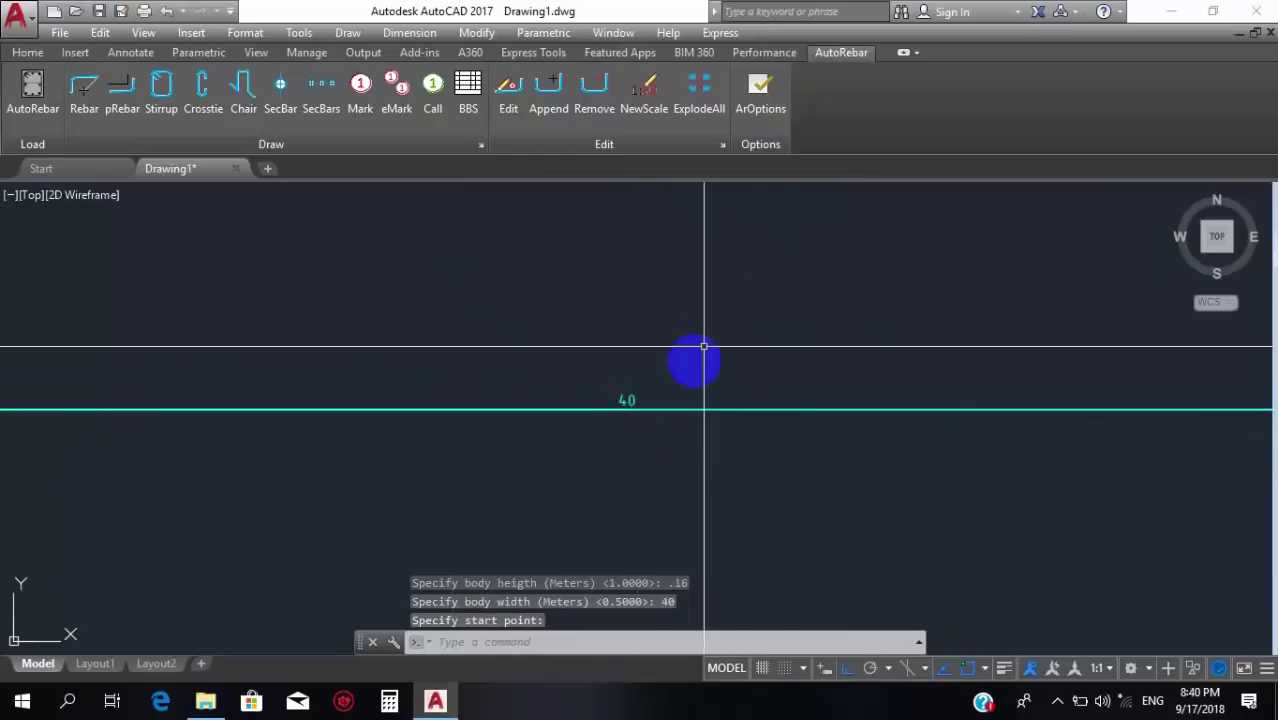
{"action": "type", "text": "s"}
{"action": "key", "text": "Return"}
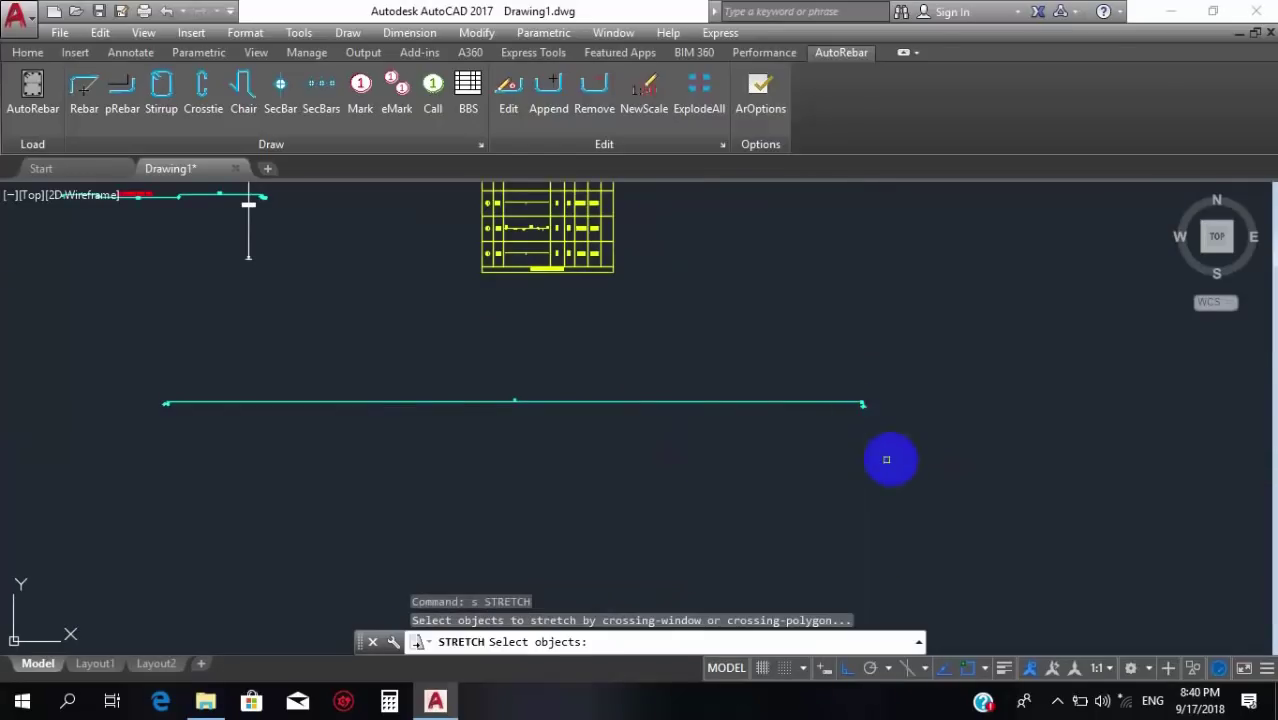
{"action": "left_click", "coordinate": [899, 465]}
{"action": "left_click", "coordinate": [838, 314]}
{"action": "key", "text": "Return"}
{"action": "left_click", "coordinate": [934, 311]}
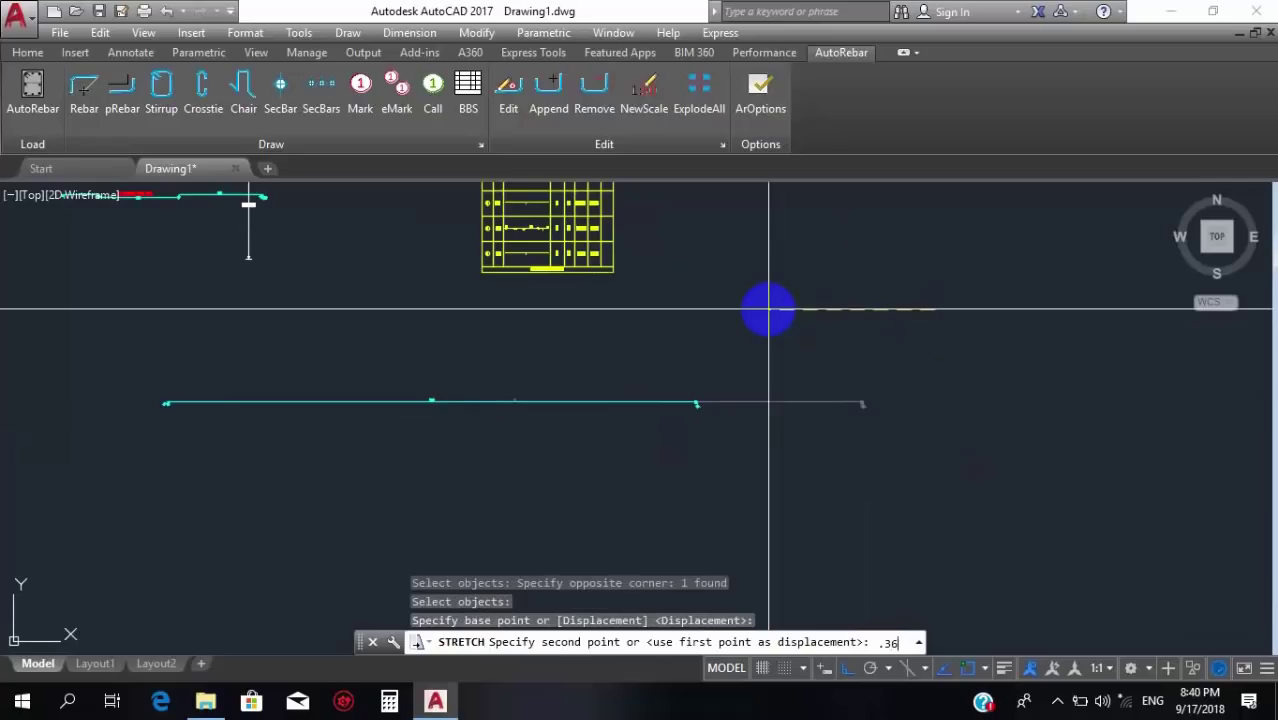
{"action": "type", "text": ".36.6"}
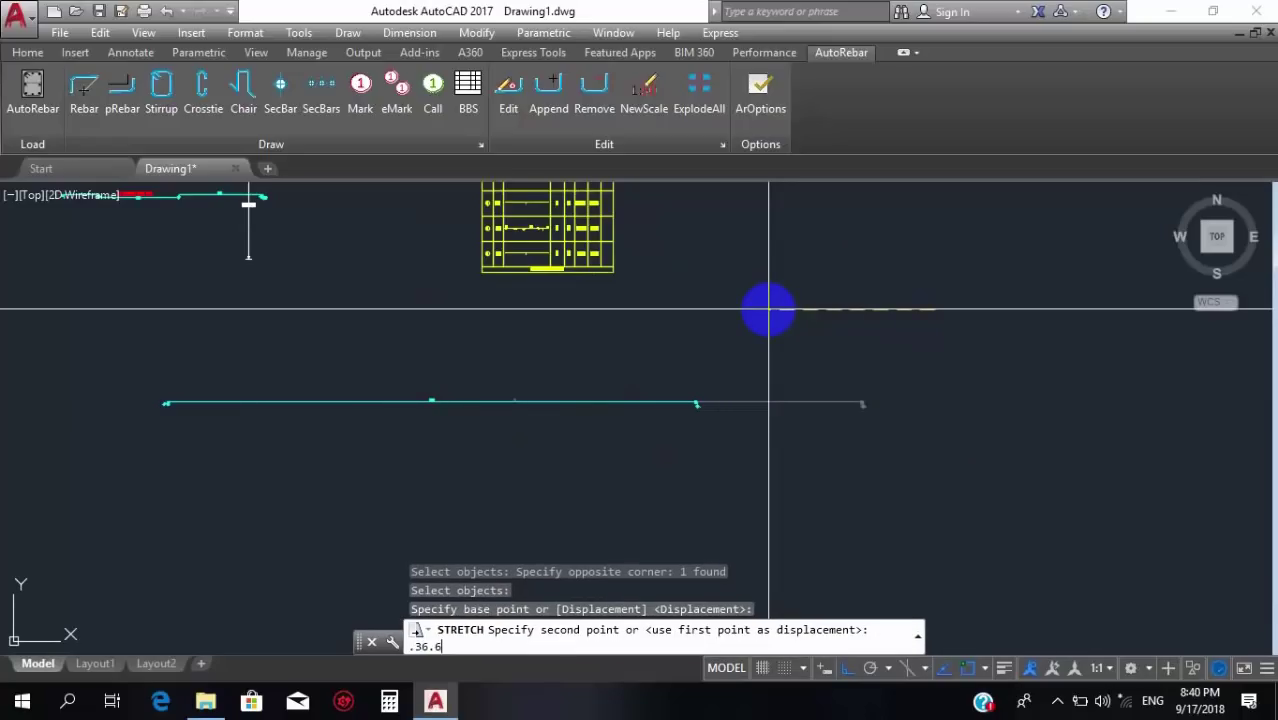
{"action": "key", "text": "BackSpace"}
{"action": "key", "text": "BackSpace"}
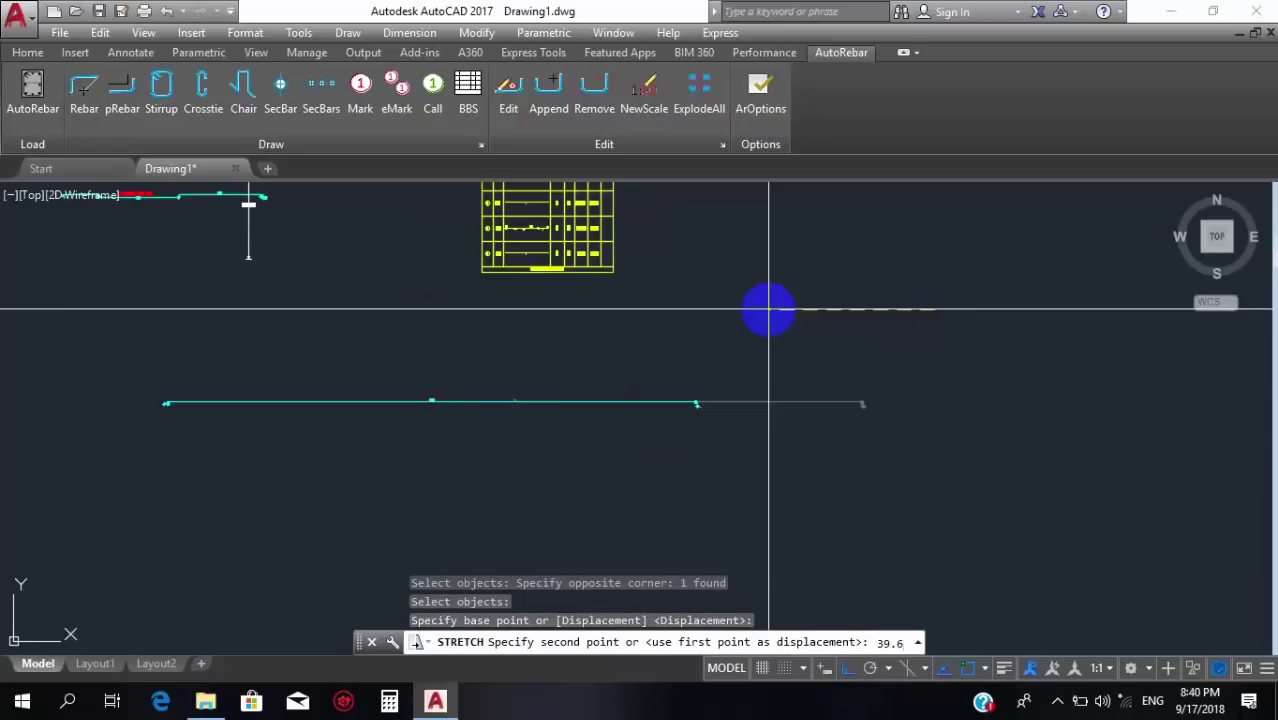
{"action": "key", "text": "Return"}
Examine the stretched chair's shape and its body and feet segment lengths.
{"action": "scroll", "coordinate": [191, 333], "scroll_direction": "up", "scroll_amount": 5}
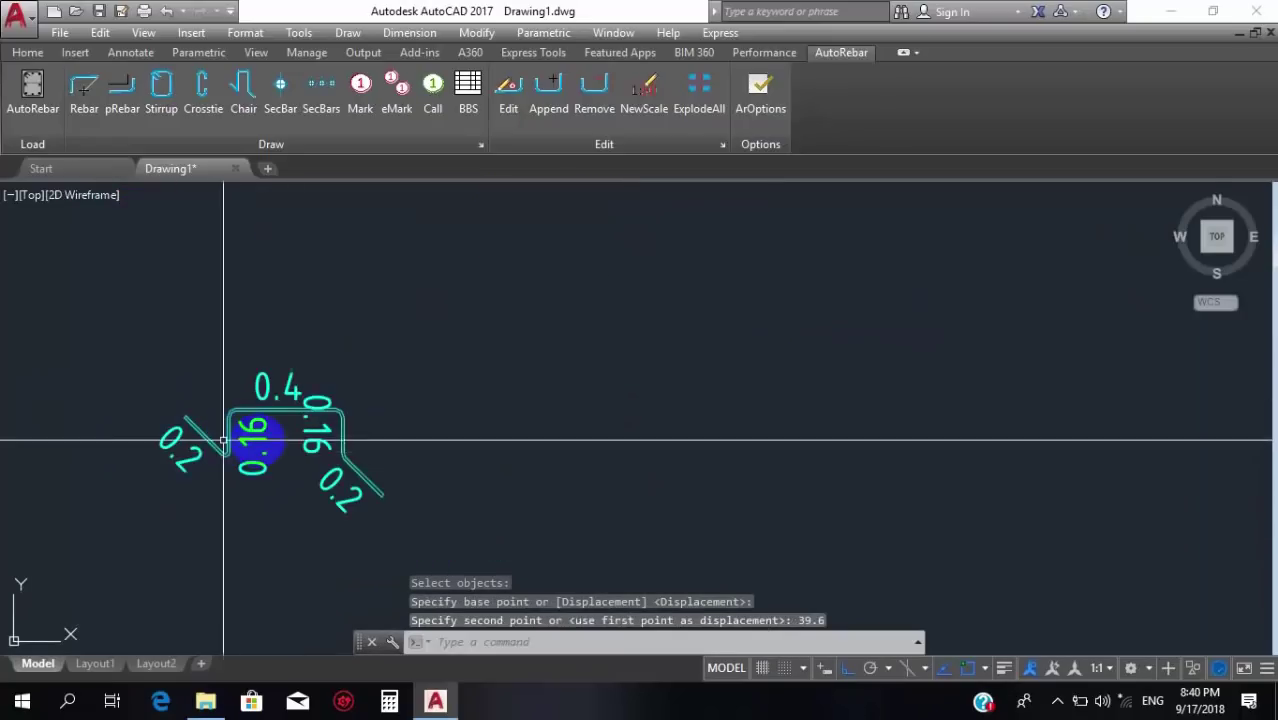
{"action": "scroll", "coordinate": [224, 440], "scroll_direction": "down", "scroll_amount": 3}
{"action": "scroll", "coordinate": [420, 425], "scroll_direction": "up", "scroll_amount": 6}
{"action": "scroll", "coordinate": [810, 401], "scroll_direction": "down", "scroll_amount": 3}
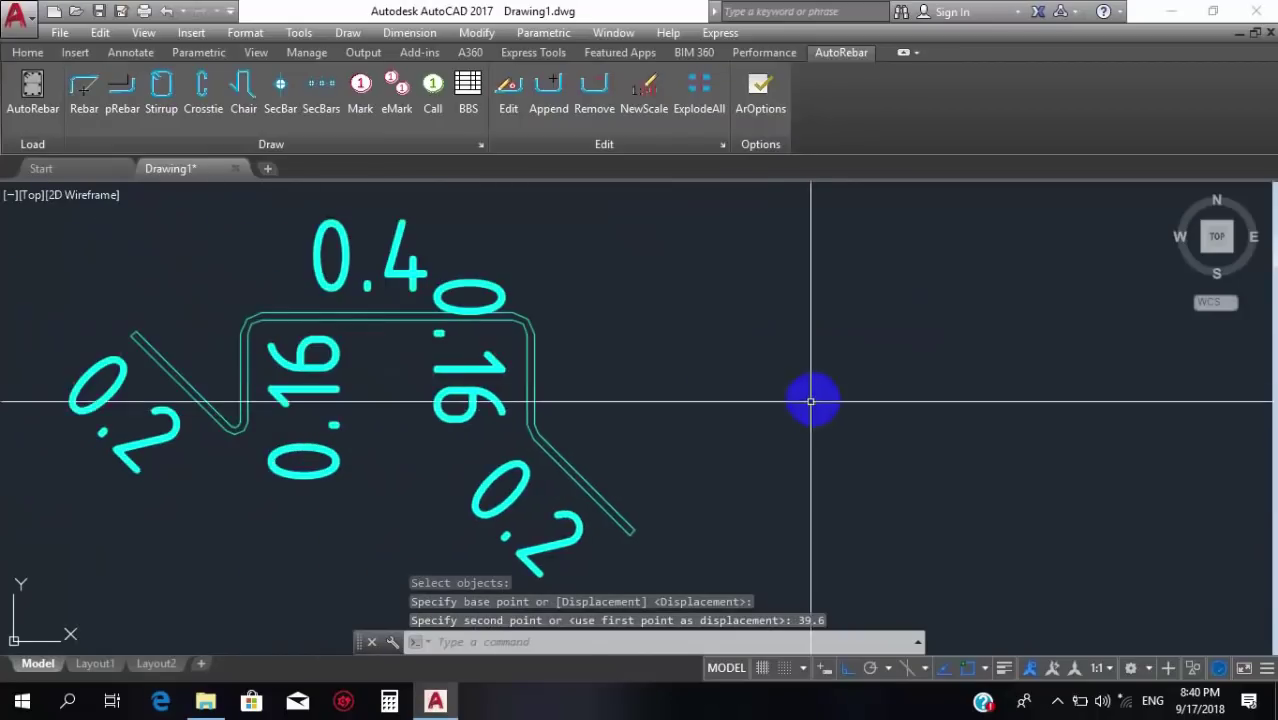
{"action": "scroll", "coordinate": [786, 390], "scroll_direction": "down", "scroll_amount": 5}
{"action": "scroll", "coordinate": [738, 430], "scroll_direction": "down", "scroll_amount": 2}
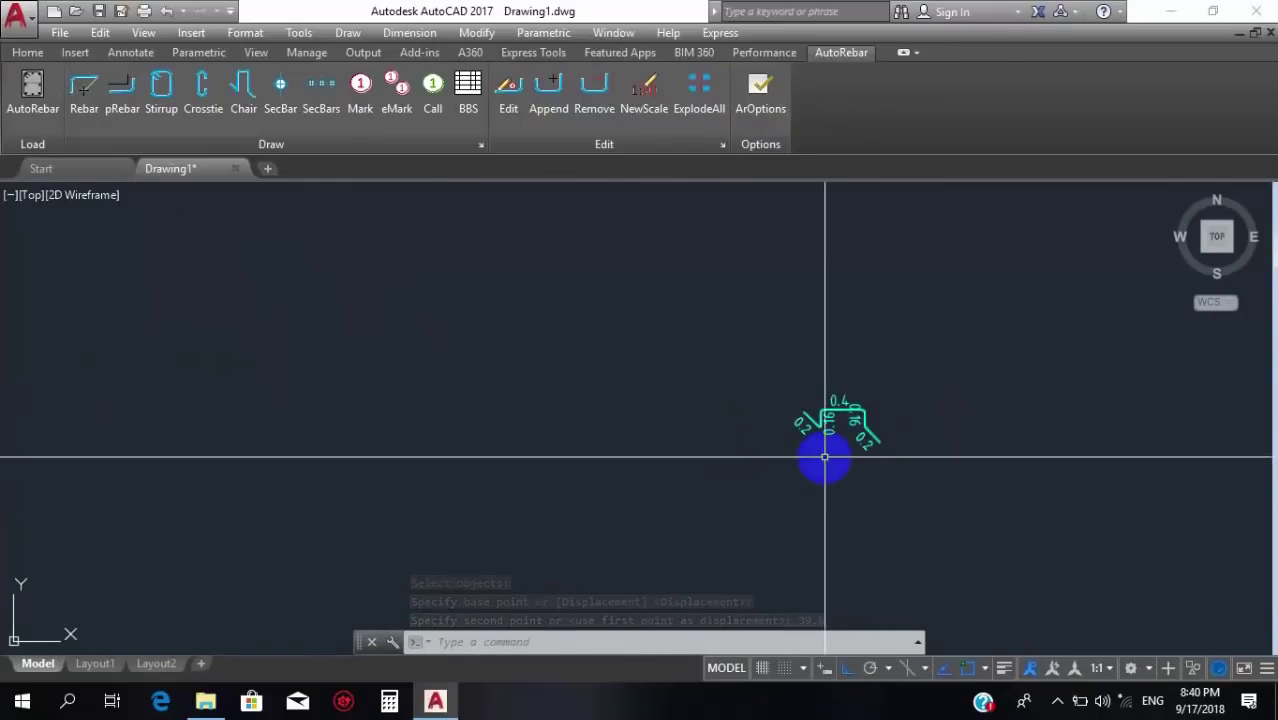
{"action": "scroll", "coordinate": [824, 457], "scroll_direction": "up", "scroll_amount": 5}
{"action": "scroll", "coordinate": [918, 353], "scroll_direction": "down", "scroll_amount": 5}
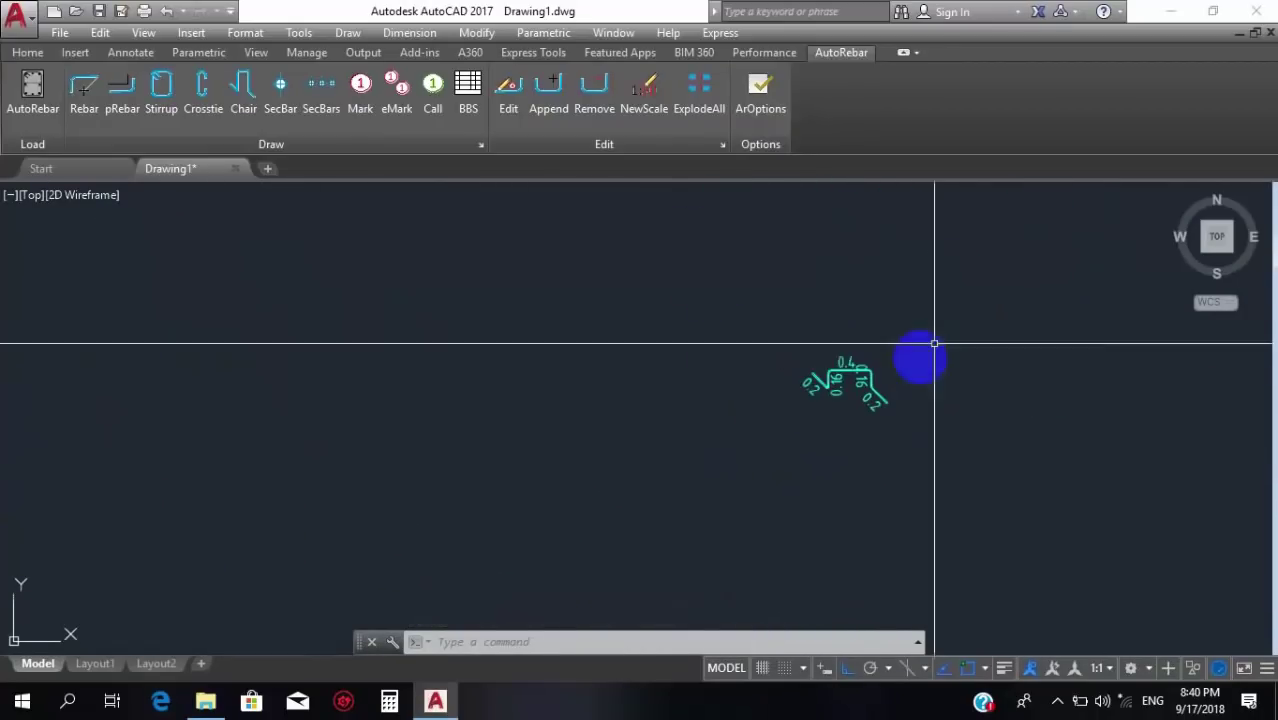
Add a horizontal linear dimension 10 units long, running across the chair bar.
{"action": "left_click", "coordinate": [28, 52]}
{"action": "left_click", "coordinate": [450, 78]}
{"action": "scroll", "coordinate": [970, 410], "scroll_direction": "up", "scroll_amount": 2}
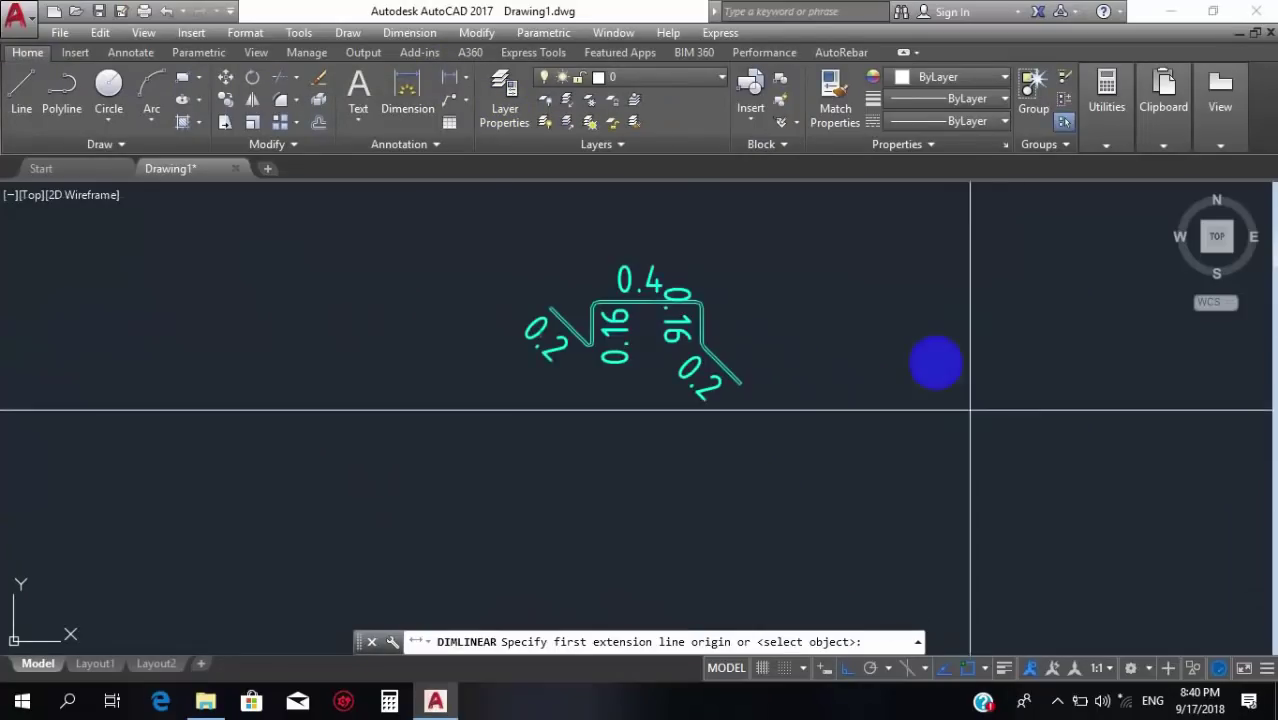
{"action": "left_click", "coordinate": [975, 318]}
{"action": "type", "text": "1"}
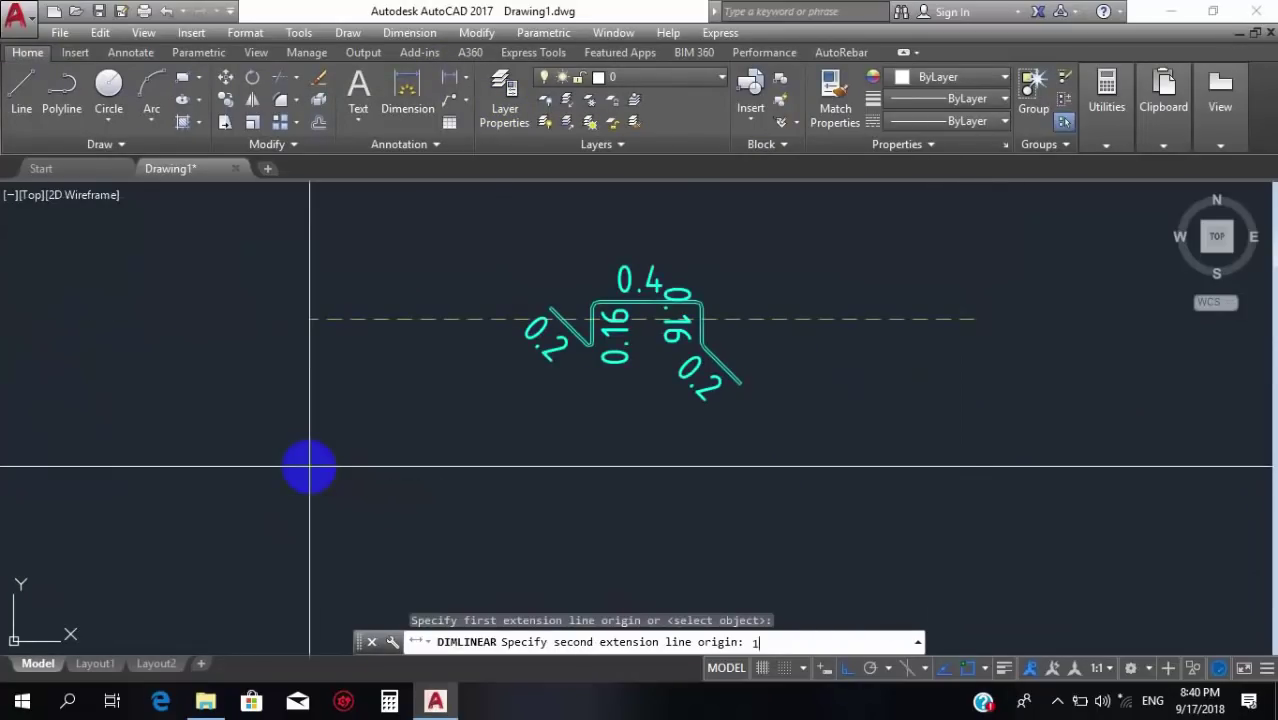
{"action": "type", "text": "0"}
{"action": "key", "text": "Return"}
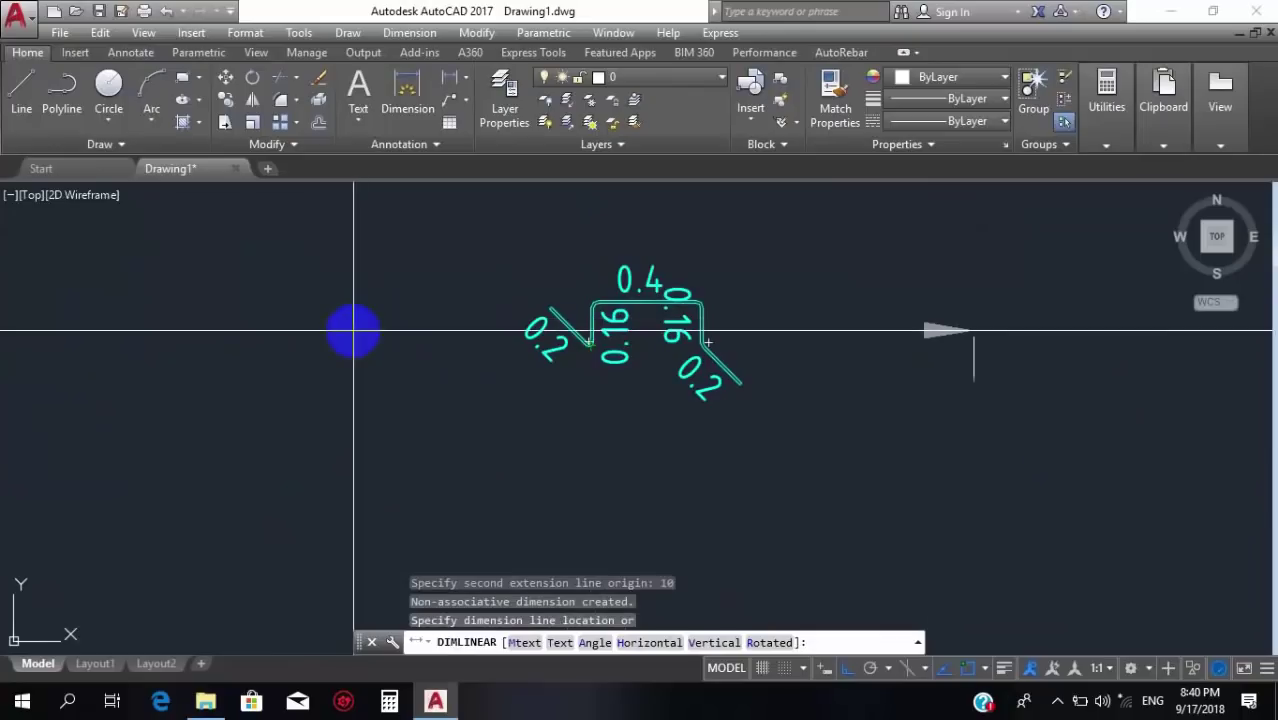
{"action": "left_click", "coordinate": [850, 331]}
{"action": "scroll", "coordinate": [747, 410], "scroll_direction": "down", "scroll_amount": 3}
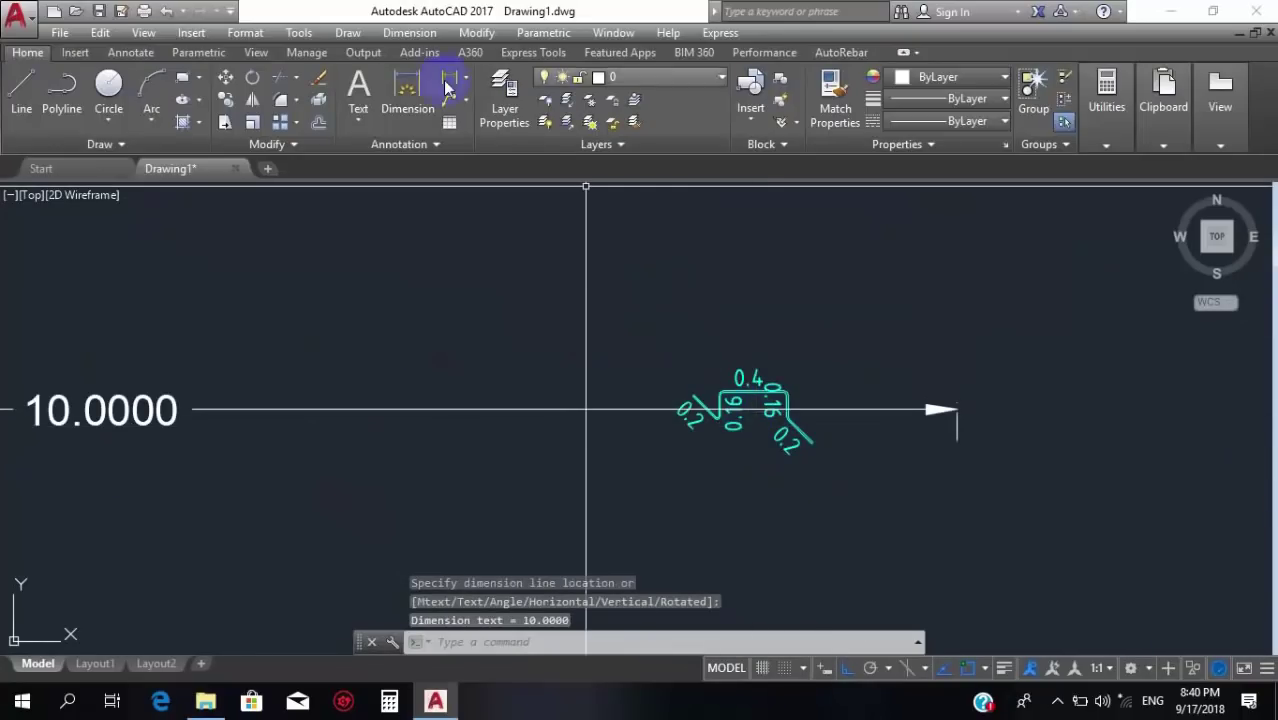
Place an AutoRebar mark horizontally just above the chair bar.
{"action": "left_click", "coordinate": [838, 53]}
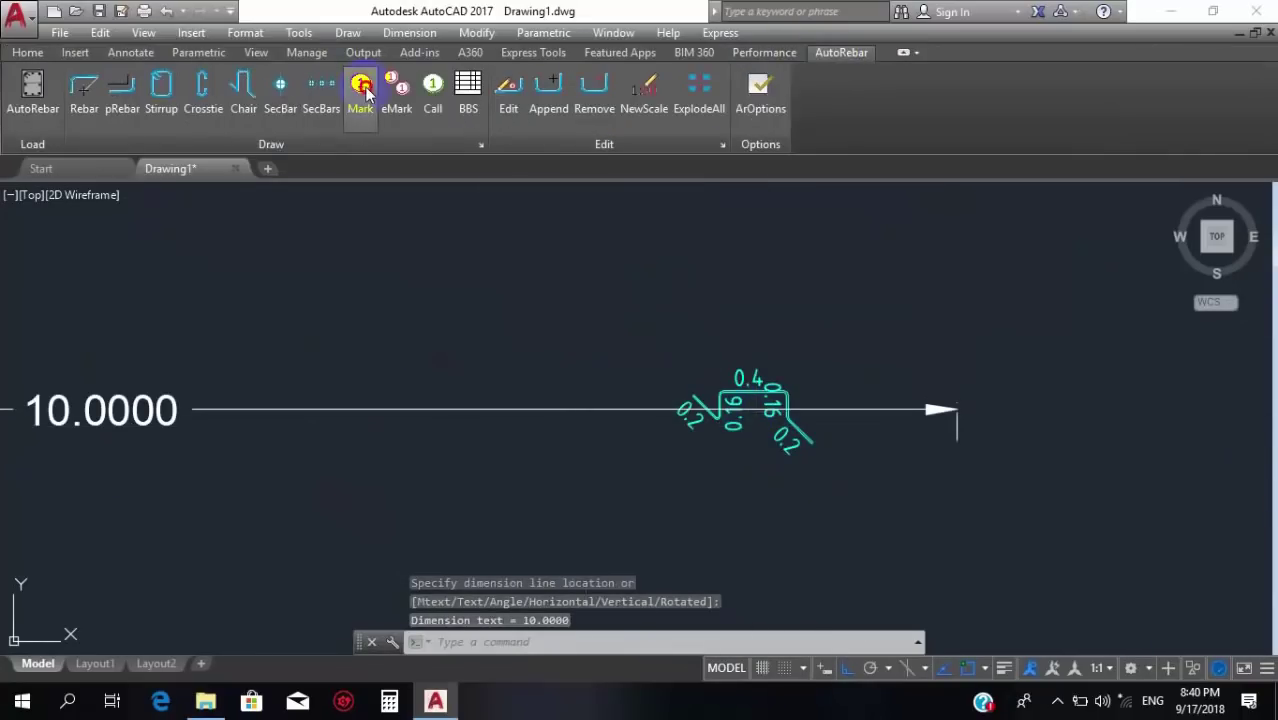
{"action": "left_click", "coordinate": [361, 88]}
{"action": "scroll", "coordinate": [748, 374], "scroll_direction": "up", "scroll_amount": 4}
{"action": "scroll", "coordinate": [734, 405], "scroll_direction": "down", "scroll_amount": 1}
{"action": "left_click", "coordinate": [736, 402]}
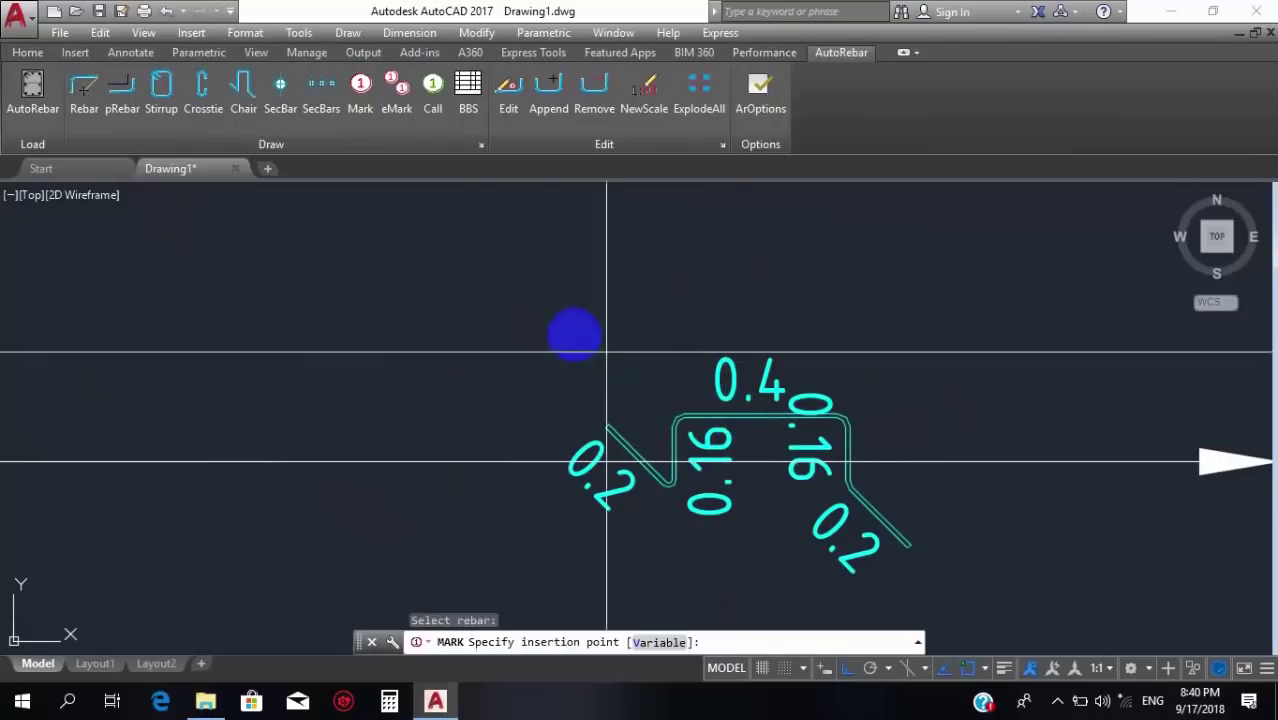
{"action": "left_click", "coordinate": [536, 333]}
{"action": "scroll", "coordinate": [536, 333], "scroll_direction": "down", "scroll_amount": 3}
{"action": "left_click", "coordinate": [1041, 263]}
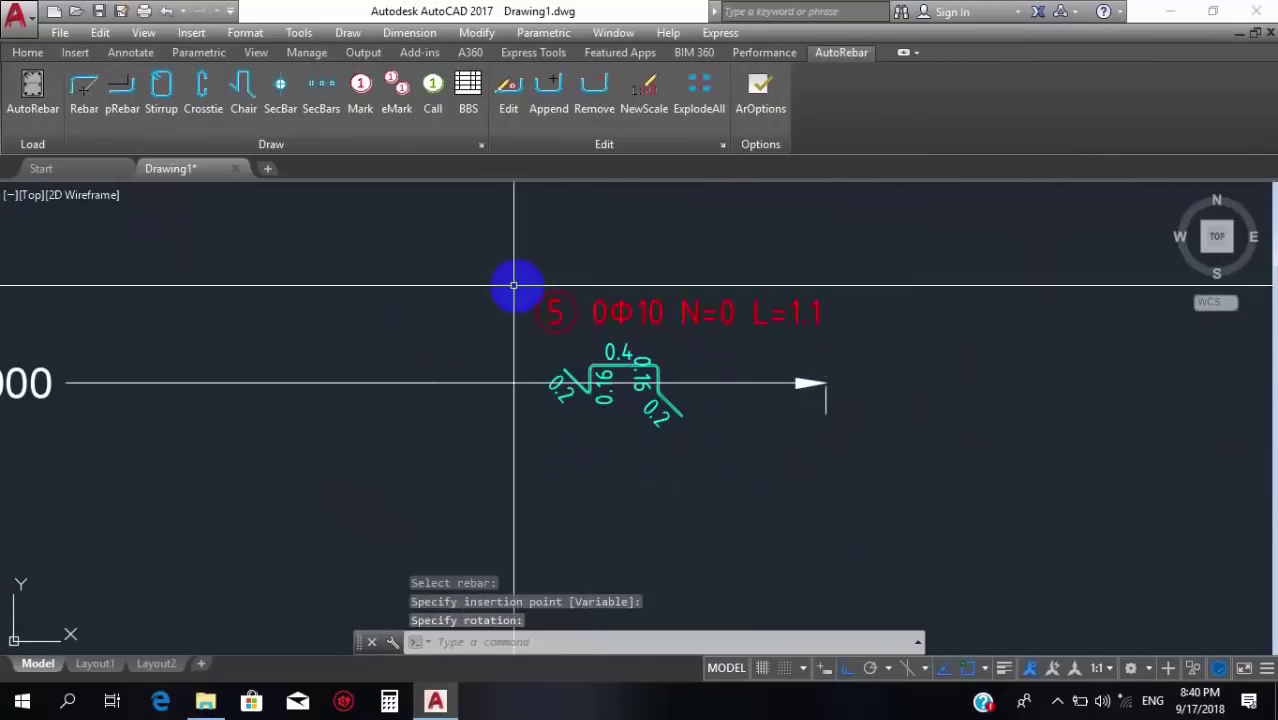
Set the chair mark's spacing to 100 cm and link its extension to the 10-unit horizontal dimension.
{"action": "scroll", "coordinate": [719, 320], "scroll_direction": "up", "scroll_amount": 3}
{"action": "scroll", "coordinate": [806, 340], "scroll_direction": "up", "scroll_amount": 2}
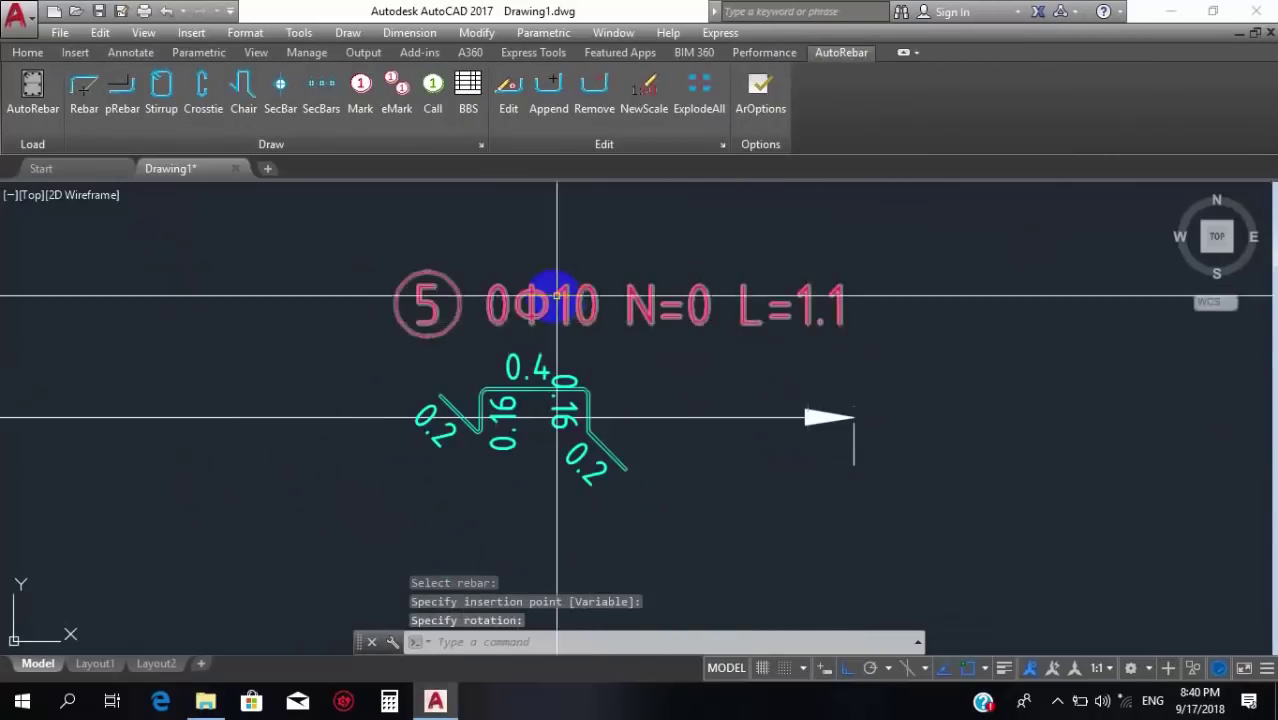
{"action": "scroll", "coordinate": [612, 315], "scroll_direction": "down", "scroll_amount": 3}
{"action": "scroll", "coordinate": [575, 305], "scroll_direction": "up", "scroll_amount": 3}
{"action": "left_click", "coordinate": [608, 334]}
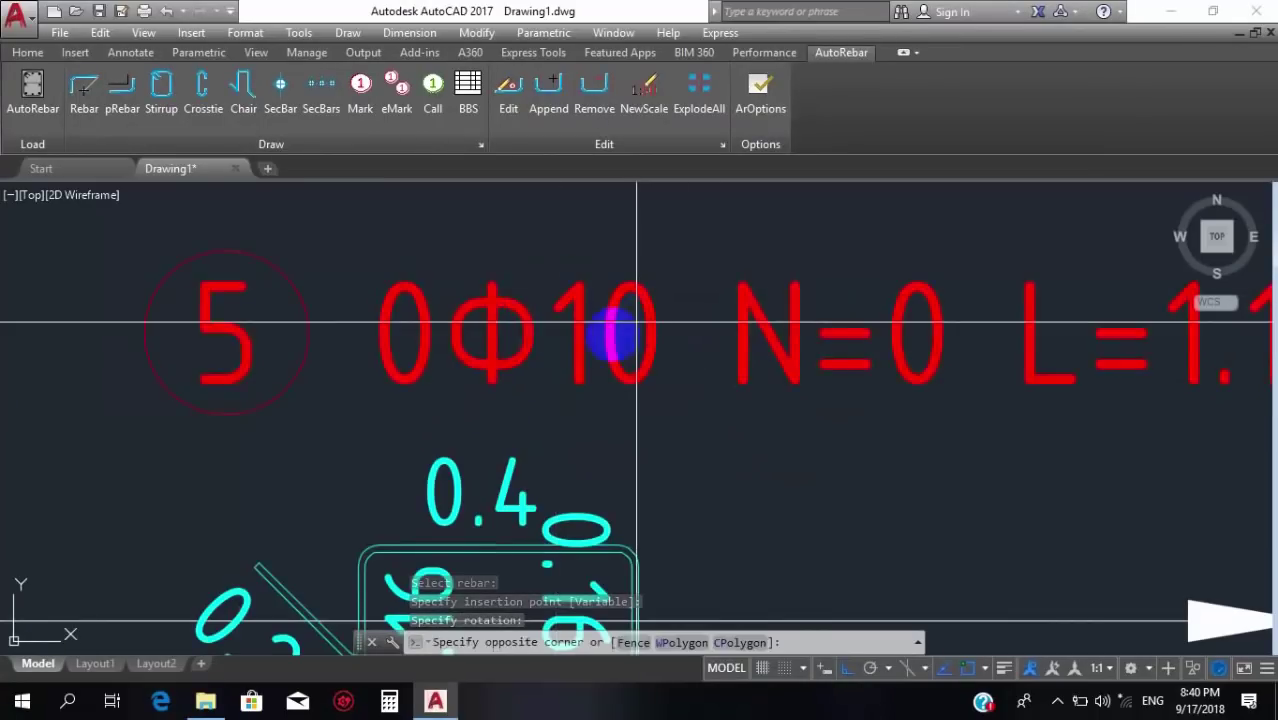
{"action": "left_click", "coordinate": [546, 205]}
{"action": "left_click", "coordinate": [512, 95]}
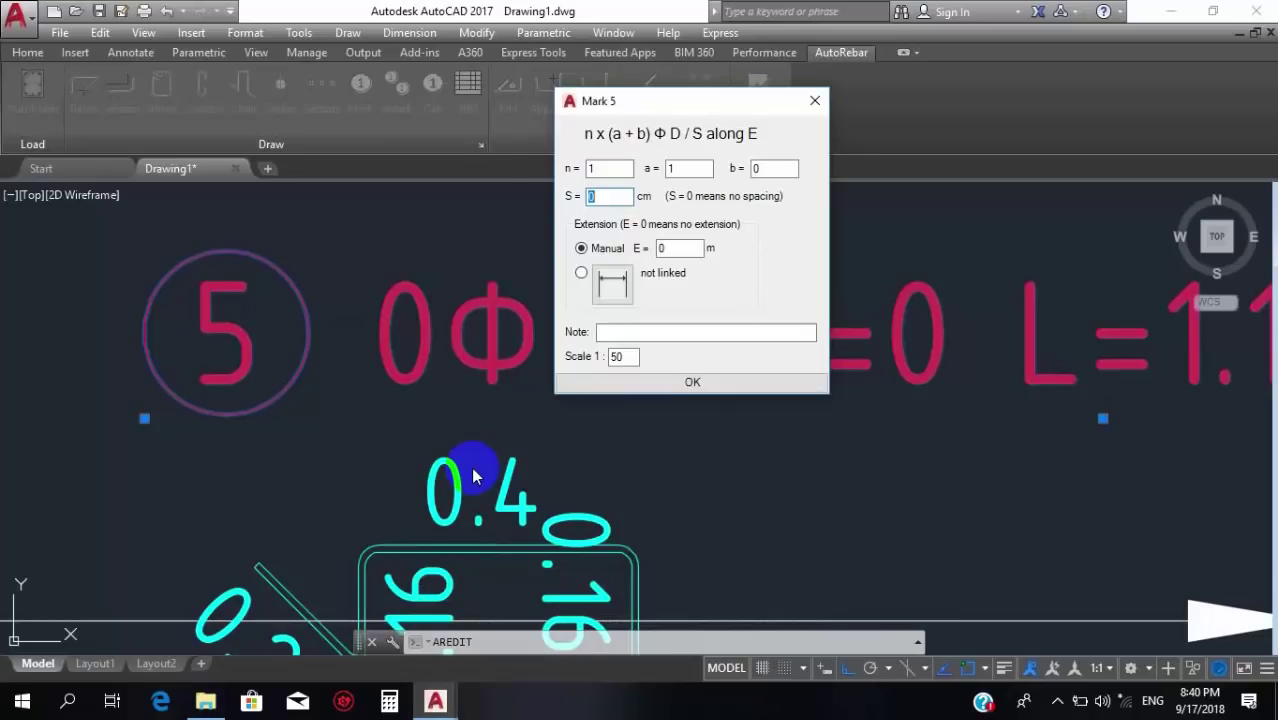
{"action": "type", "text": "1"}
{"action": "left_click", "coordinate": [690, 380]}
{"action": "left_click", "coordinate": [613, 290]}
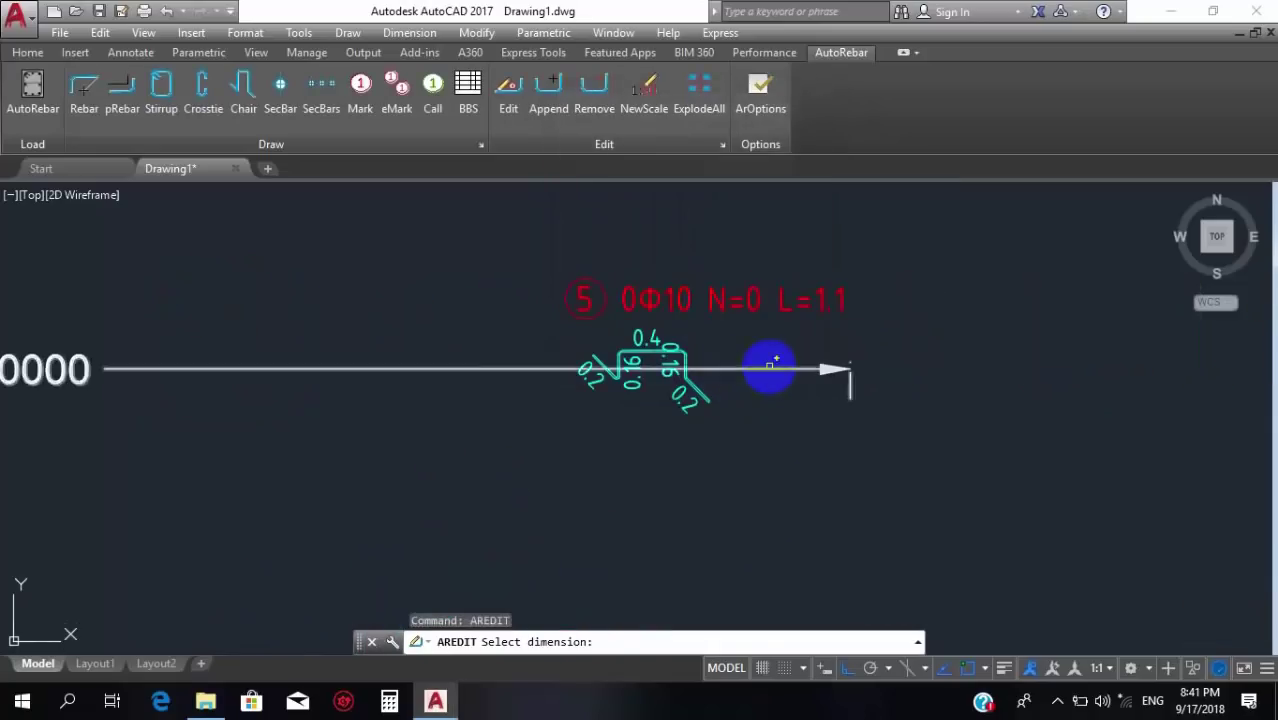
{"action": "left_click", "coordinate": [772, 370]}
{"action": "left_click", "coordinate": [690, 382]}
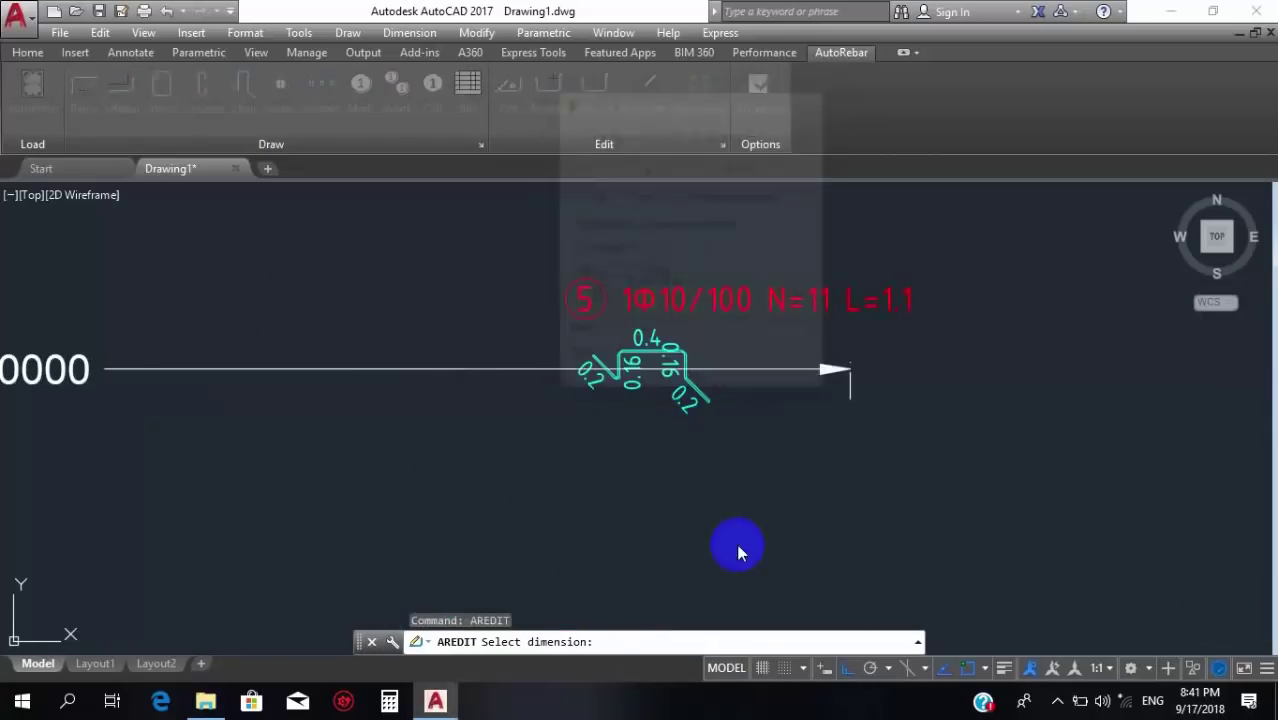
Update the bar bending schedule so that it includes the chair bar.
{"action": "scroll", "coordinate": [776, 267], "scroll_direction": "down", "scroll_amount": 2}
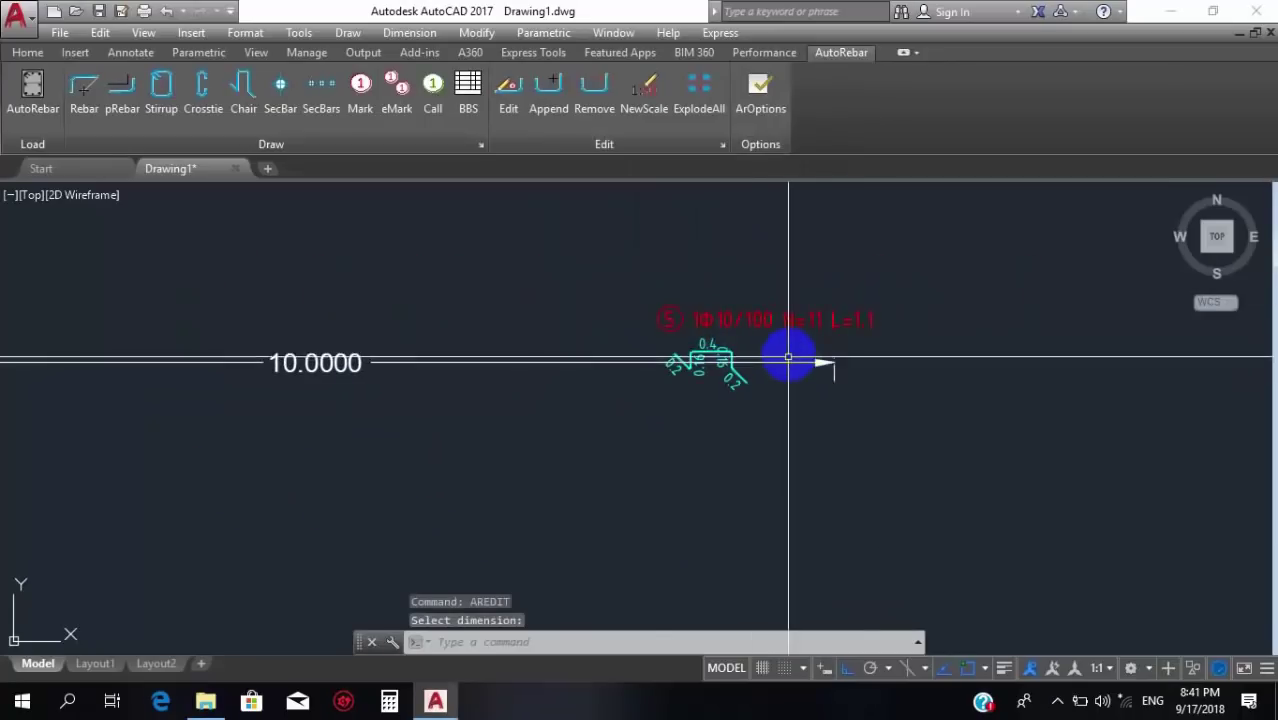
{"action": "scroll", "coordinate": [700, 345], "scroll_direction": "down", "scroll_amount": 3}
{"action": "scroll", "coordinate": [906, 277], "scroll_direction": "up", "scroll_amount": 5}
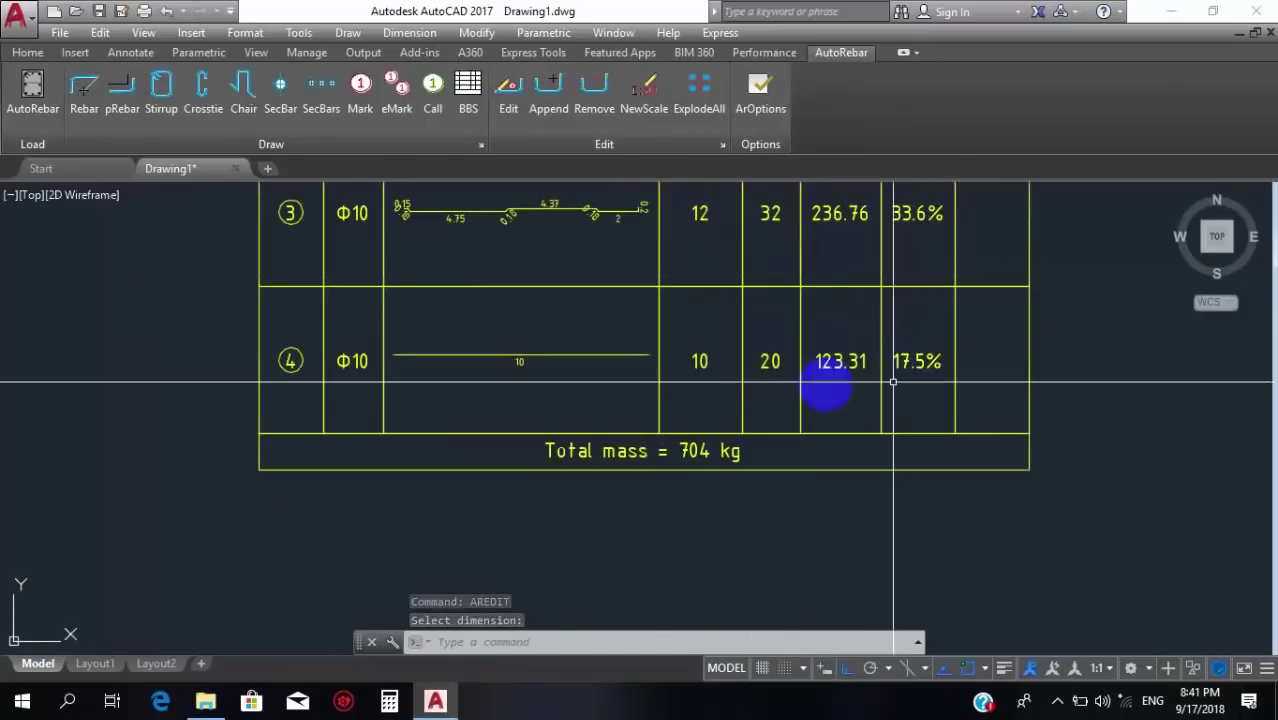
{"action": "scroll", "coordinate": [821, 391], "scroll_direction": "down", "scroll_amount": 1}
{"action": "left_click", "coordinate": [468, 95]}
{"action": "left_click", "coordinate": [634, 482]}
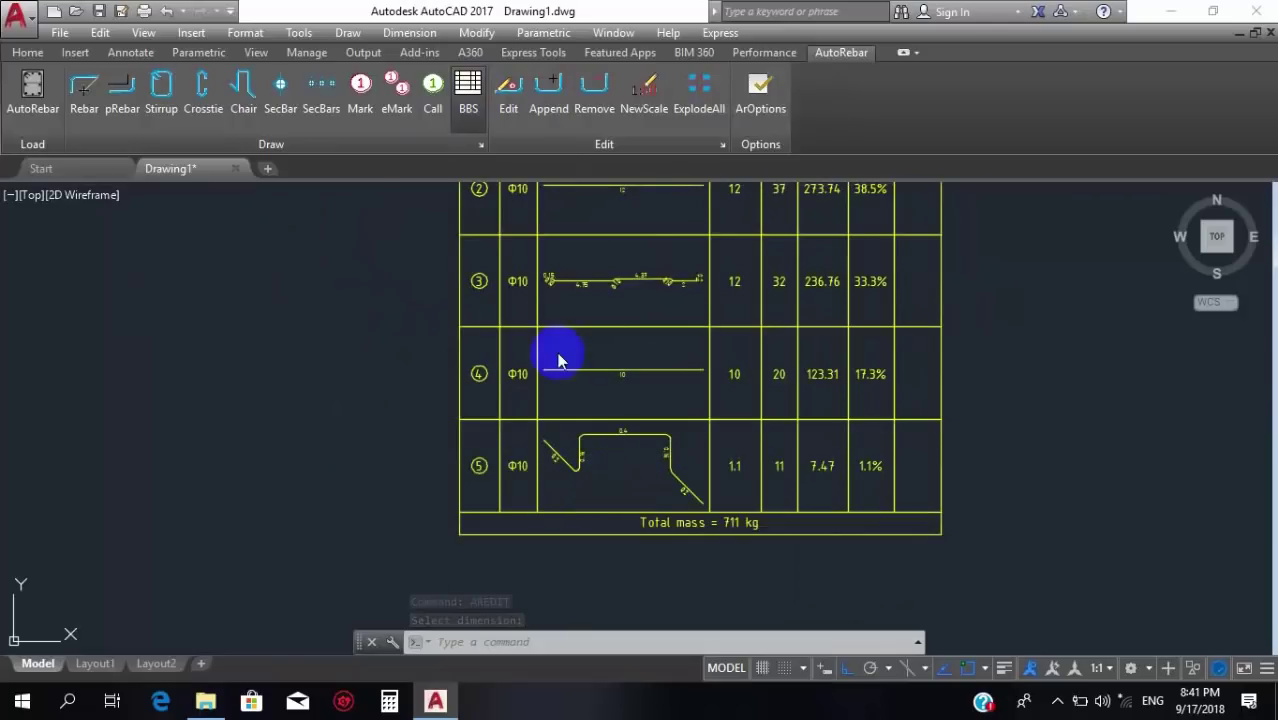
{"action": "scroll", "coordinate": [893, 405], "scroll_direction": "down", "scroll_amount": 8}
{"action": "left_click", "coordinate": [838, 426]}
{"action": "key", "text": "Escape"}
{"action": "scroll", "coordinate": [736, 455], "scroll_direction": "up", "scroll_amount": 8}
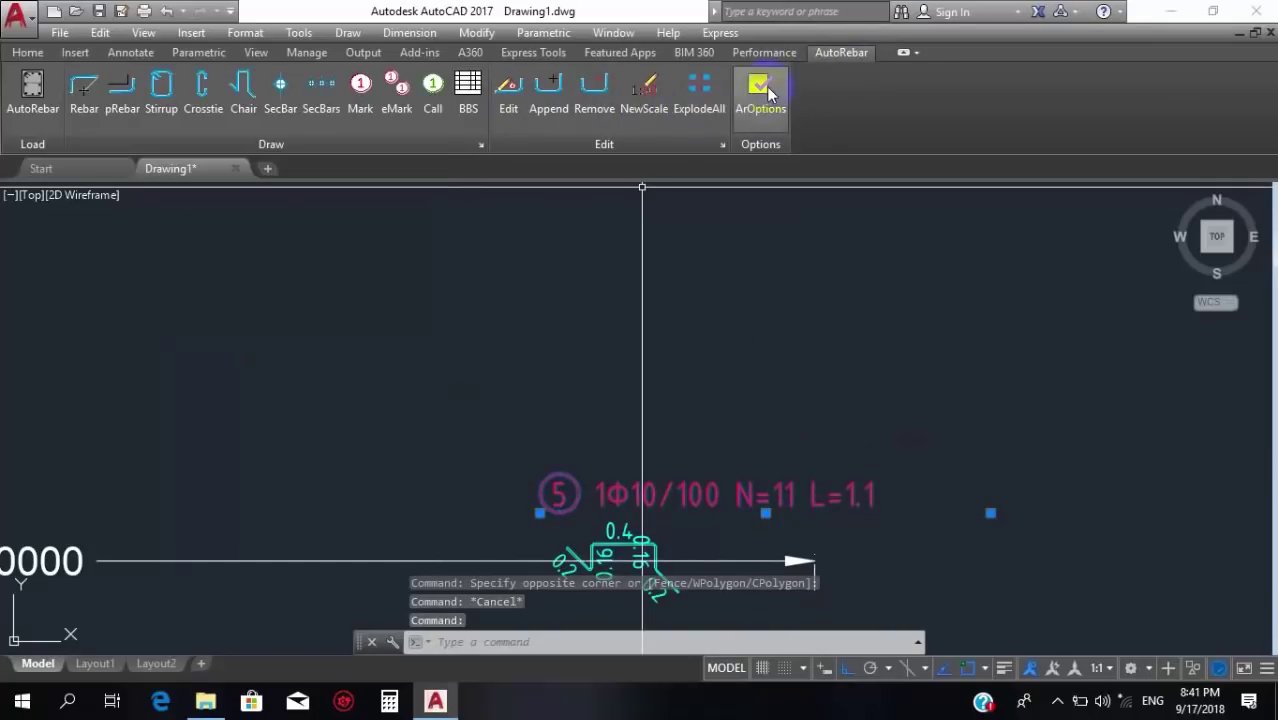
{"action": "left_click", "coordinate": [361, 86]}
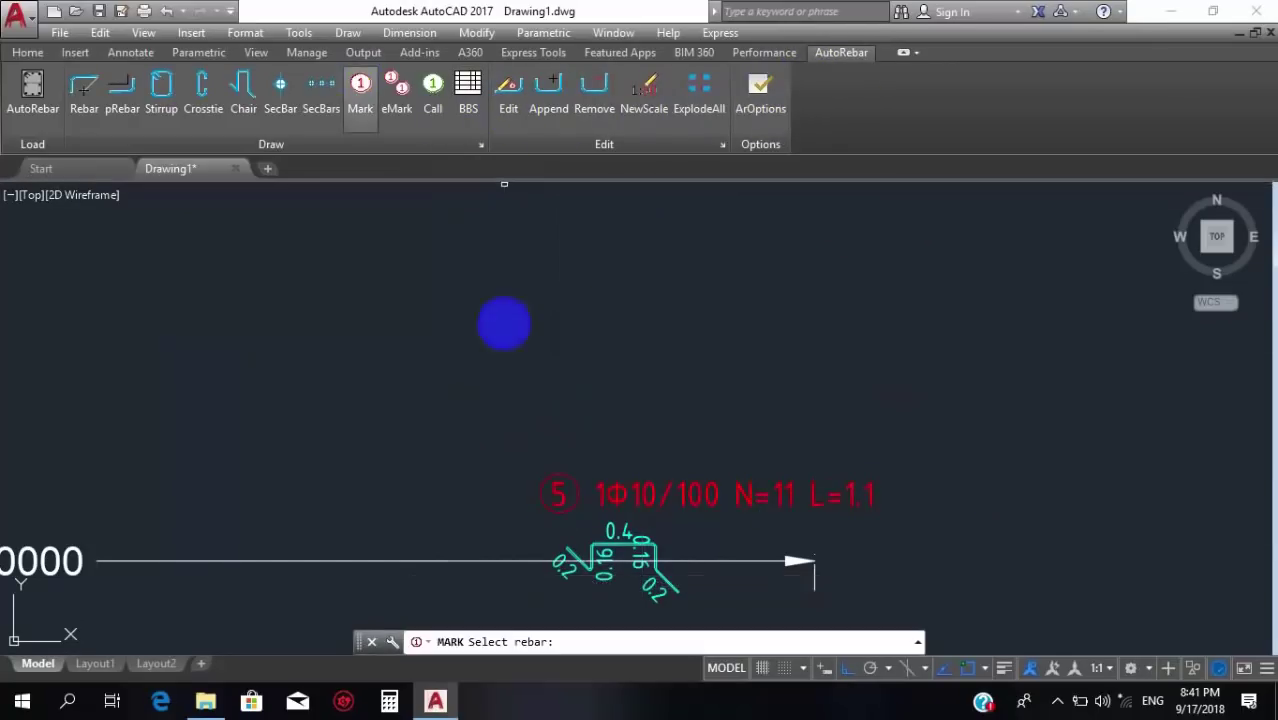
{"action": "left_click", "coordinate": [613, 490]}
{"action": "left_click", "coordinate": [558, 484]}
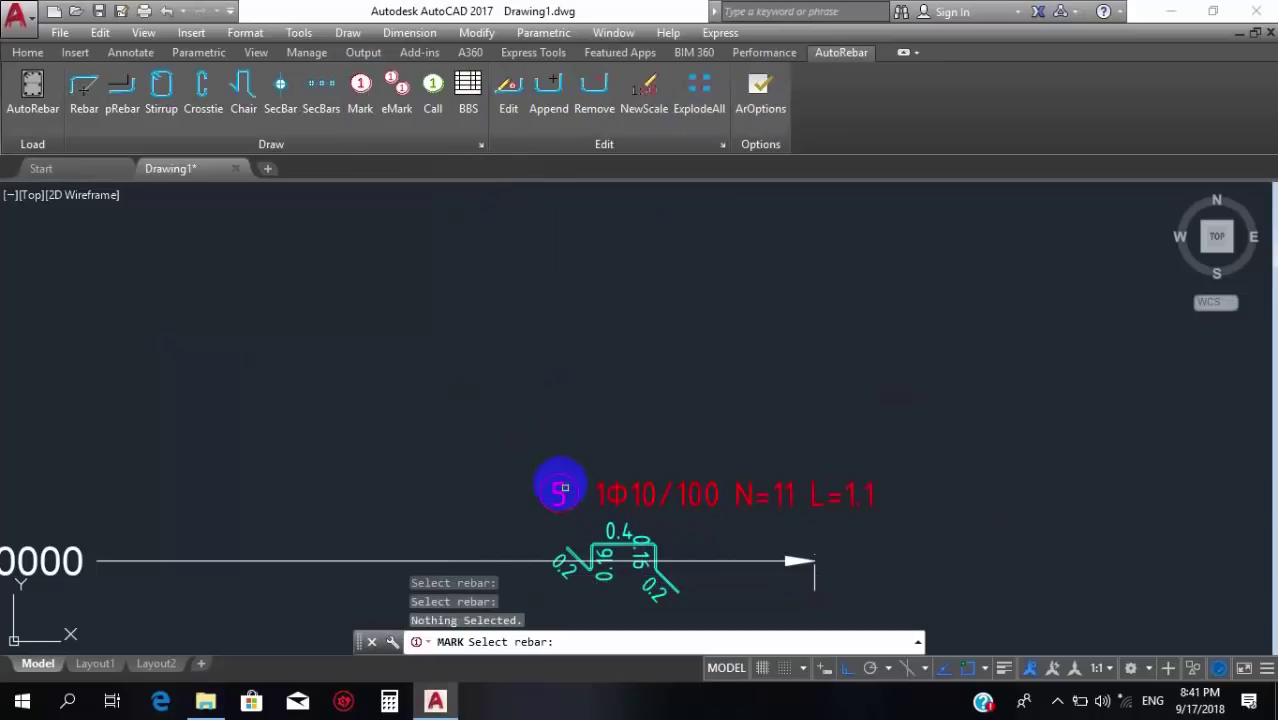
{"action": "key", "text": "Escape"}
Add the note "Chair" to the chair bar's mark.
{"action": "left_click", "coordinate": [593, 480]}
{"action": "left_click", "coordinate": [508, 92]}
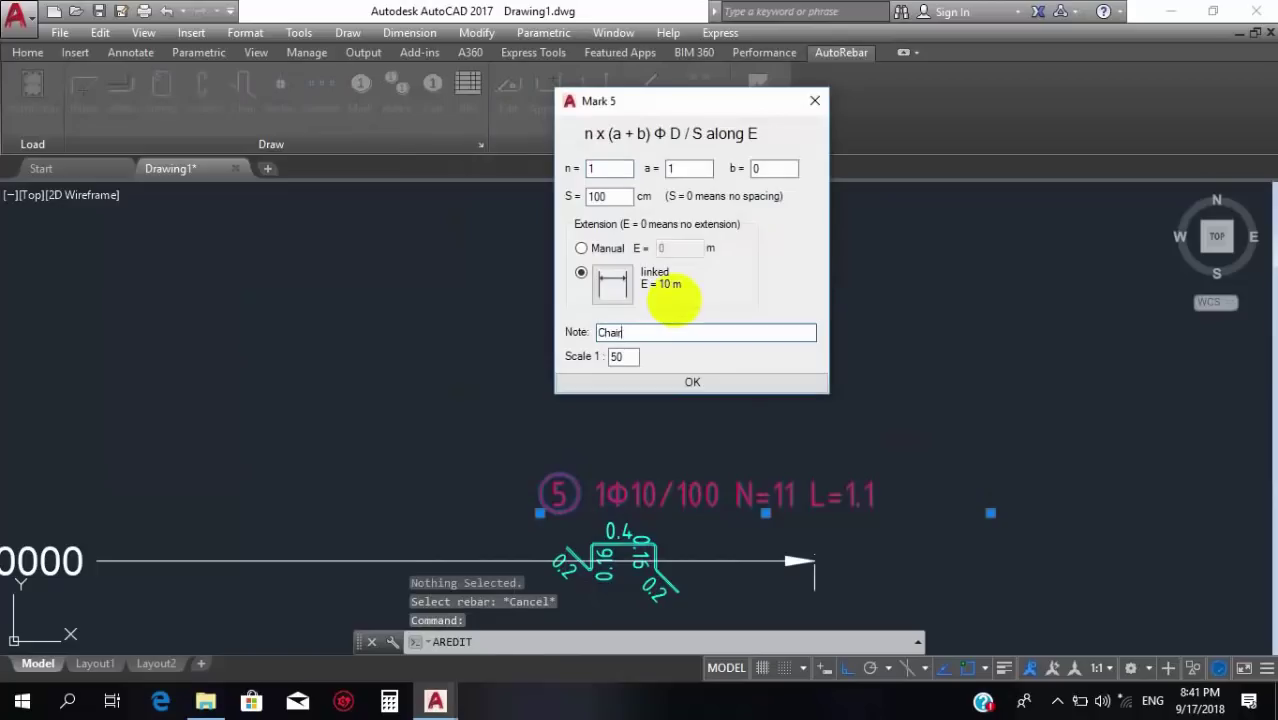
{"action": "left_click", "coordinate": [790, 378]}
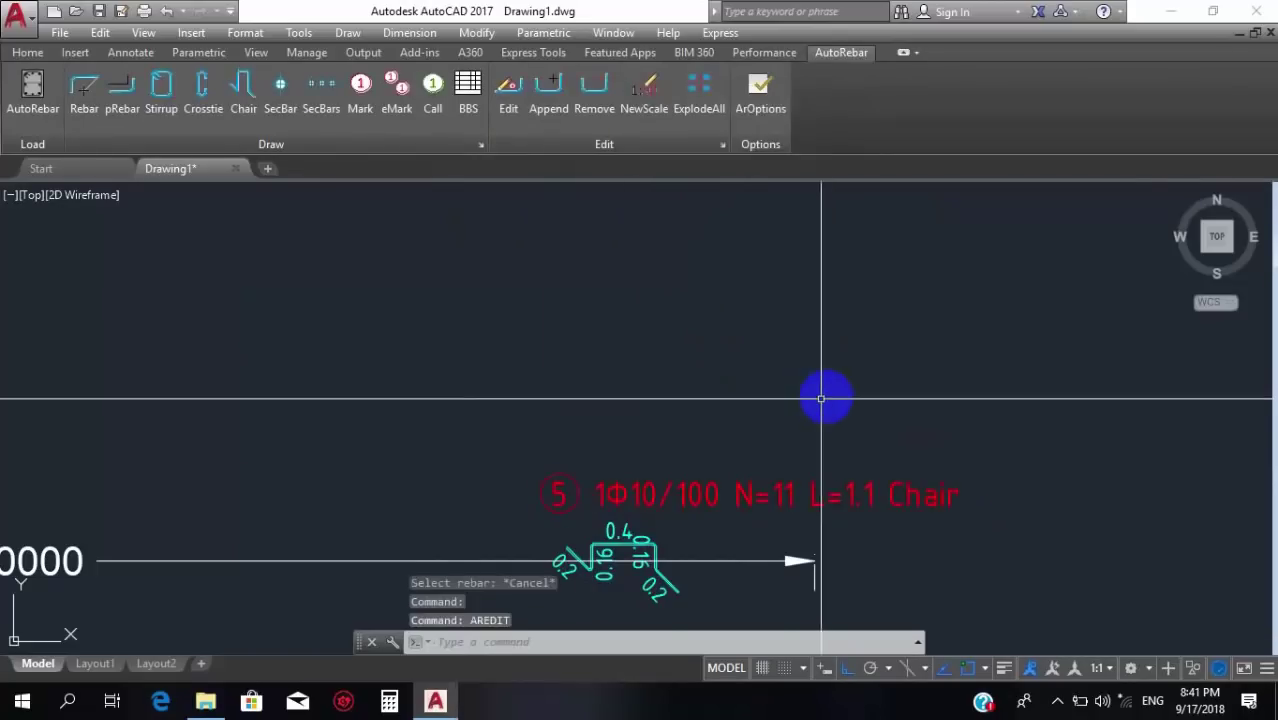
{"action": "scroll", "coordinate": [1016, 428], "scroll_direction": "down", "scroll_amount": 5}
{"action": "middle_click_drag", "start_coordinate": [921, 379], "coordinate": [705, 377]}
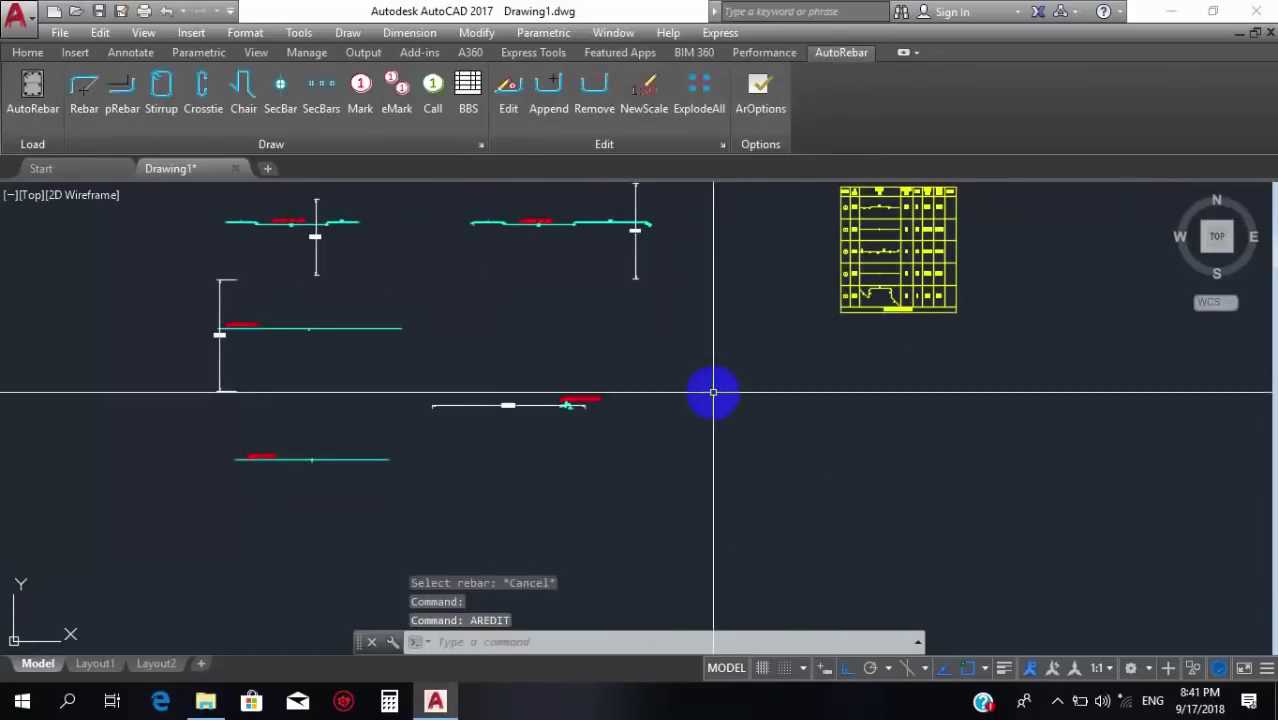
Regenerate the bar bending schedule with the edited chair mark.
{"action": "key", "text": "ctrl+s"}
{"action": "left_click", "coordinate": [887, 551]}
{"action": "scroll", "coordinate": [915, 250], "scroll_direction": "down", "scroll_amount": 3}
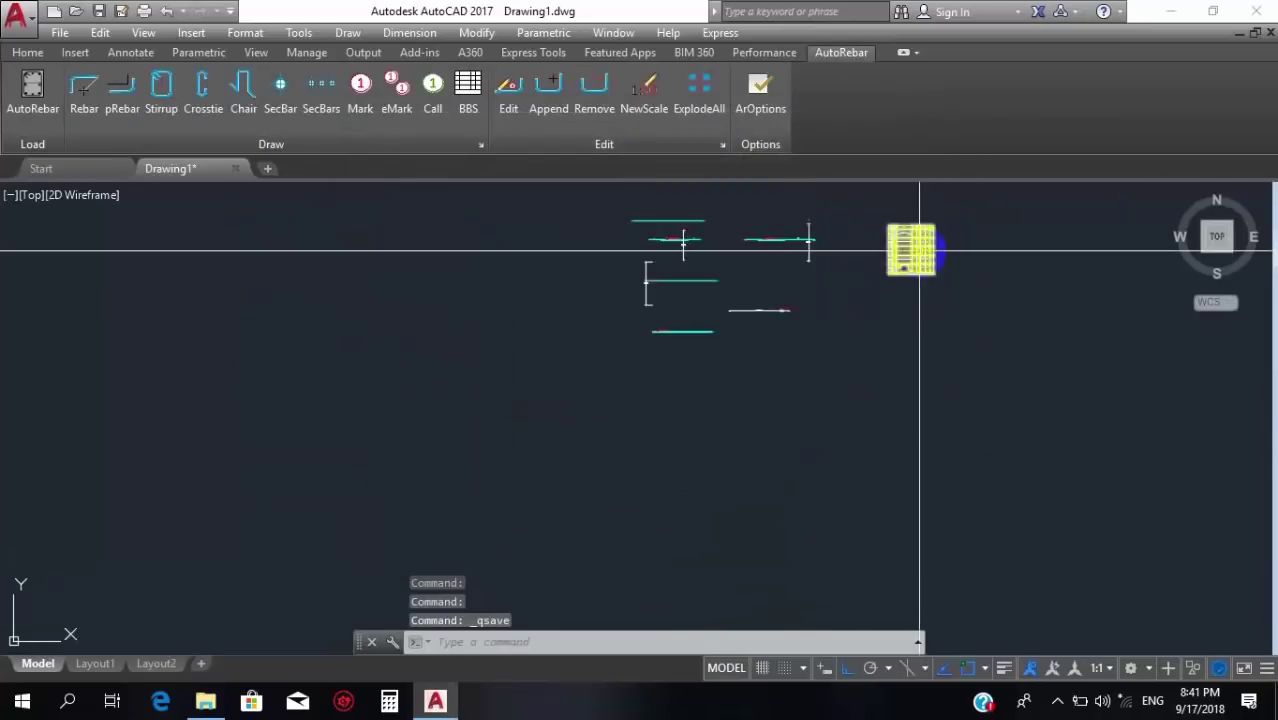
{"action": "scroll", "coordinate": [919, 250], "scroll_direction": "up", "scroll_amount": 2}
{"action": "middle_click_drag", "start_coordinate": [919, 250], "coordinate": [887, 350]}
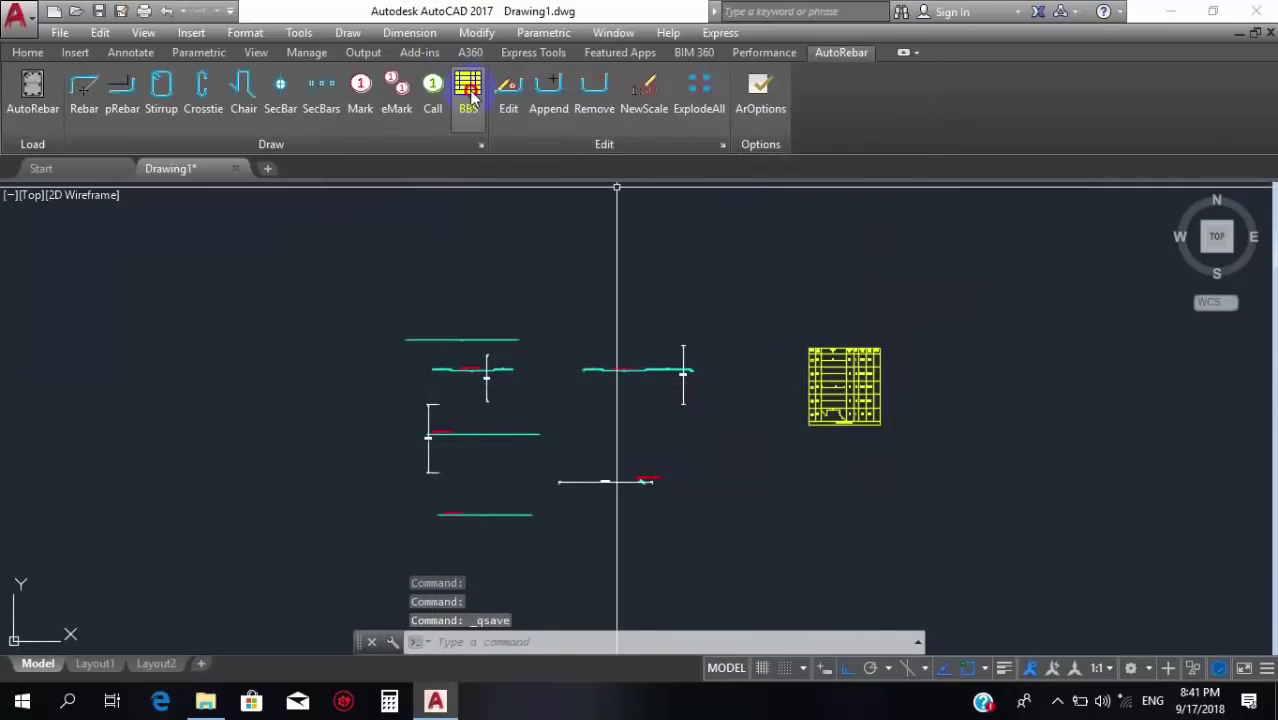
{"action": "left_click", "coordinate": [840, 410]}
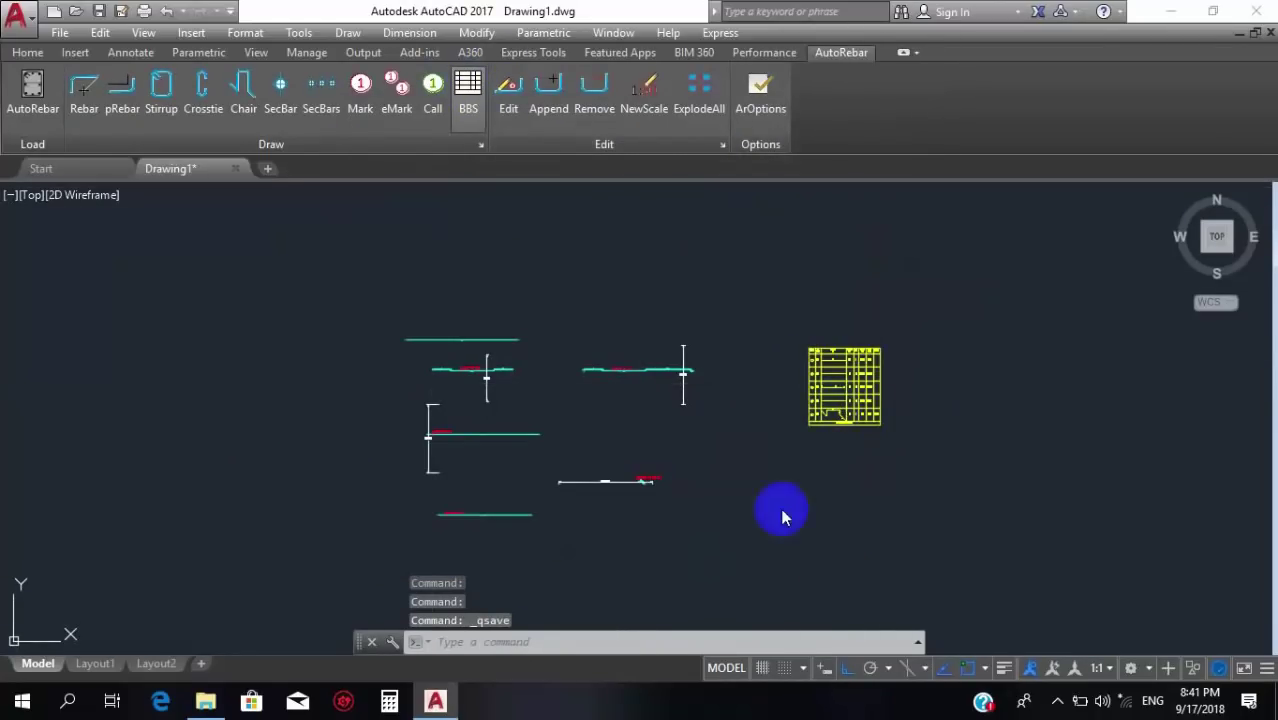
Switch to File Explorer and extract the AutoRebar LT archive into the shop drawing programs folder.
{"action": "left_click", "coordinate": [205, 700]}
{"action": "left_click", "coordinate": [281, 238]}
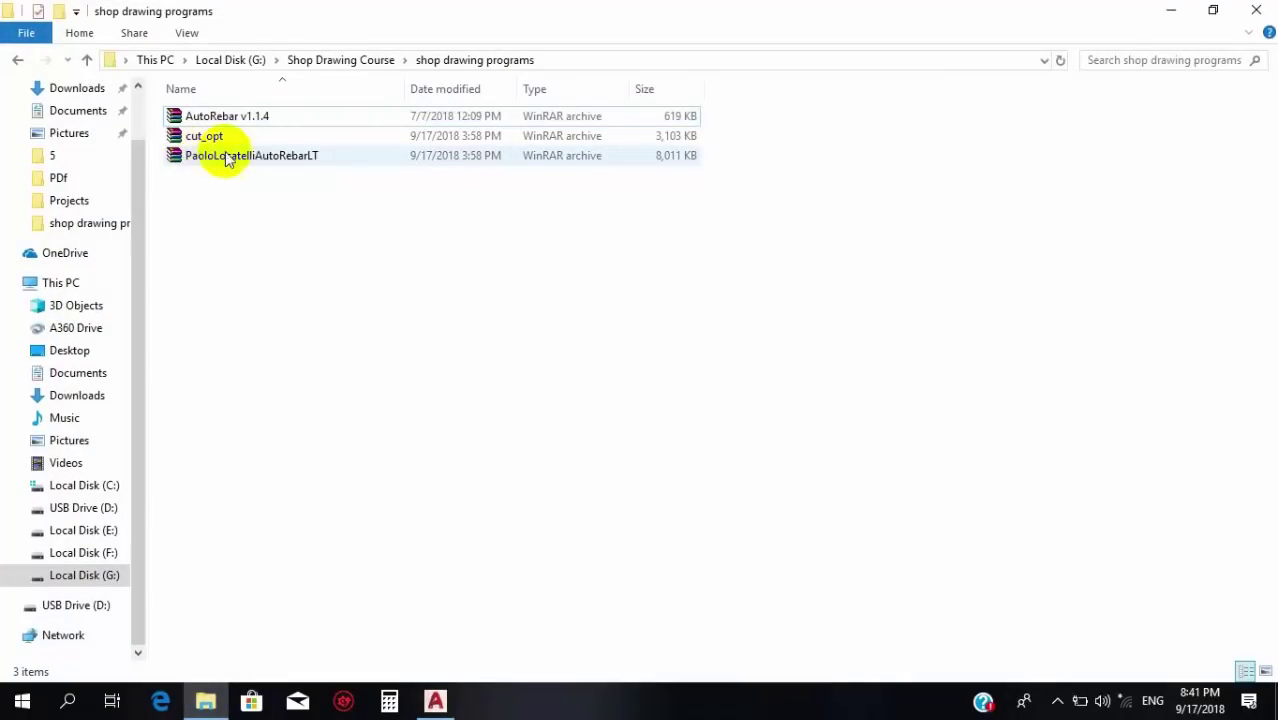
{"action": "left_click", "coordinate": [310, 160]}
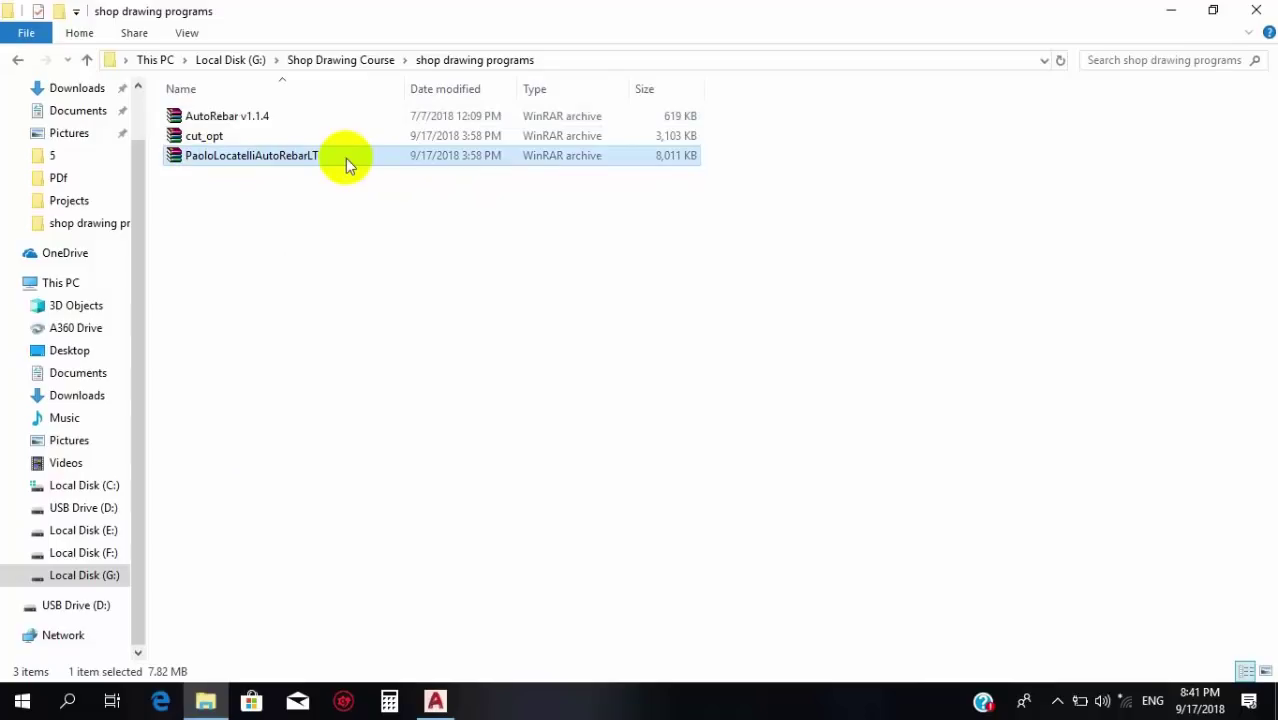
{"action": "right_click_drag", "start_coordinate": [360, 160], "coordinate": [361, 159]}
{"action": "left_click", "coordinate": [421, 189]}
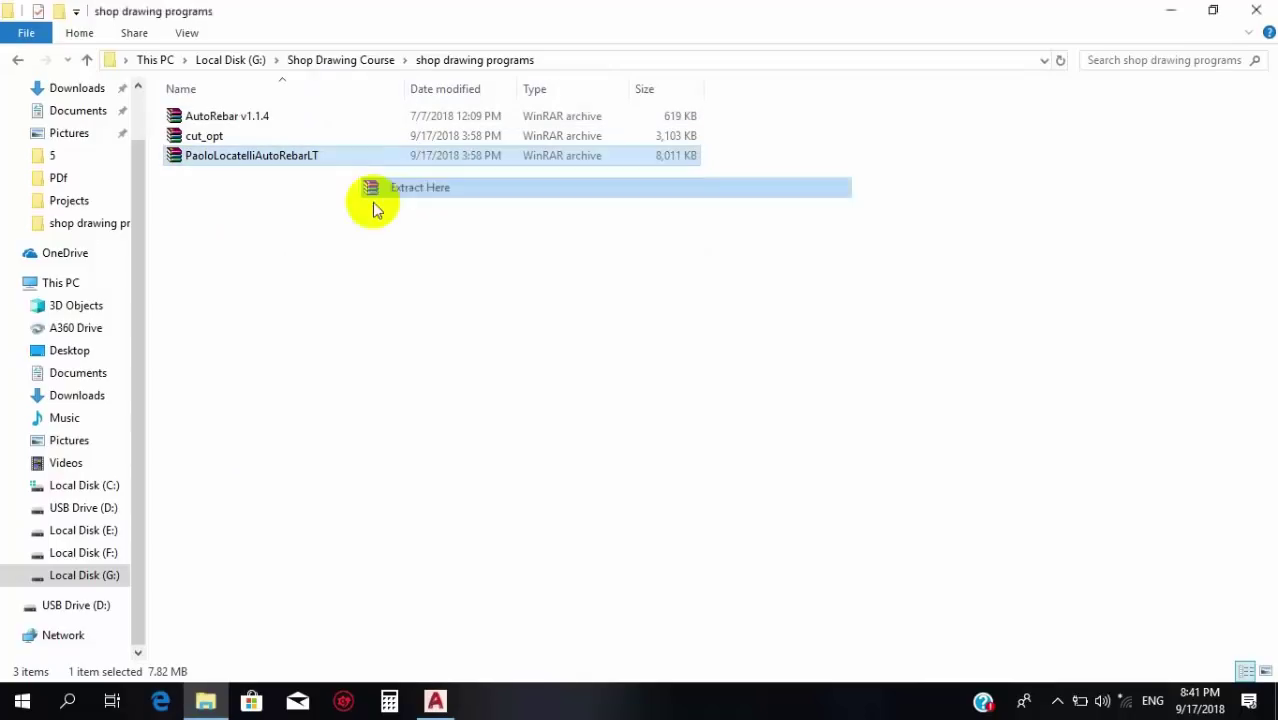
Run the extracted AutoRebar LT installer, install the plug-in and close the installer.
{"action": "left_click", "coordinate": [262, 173]}
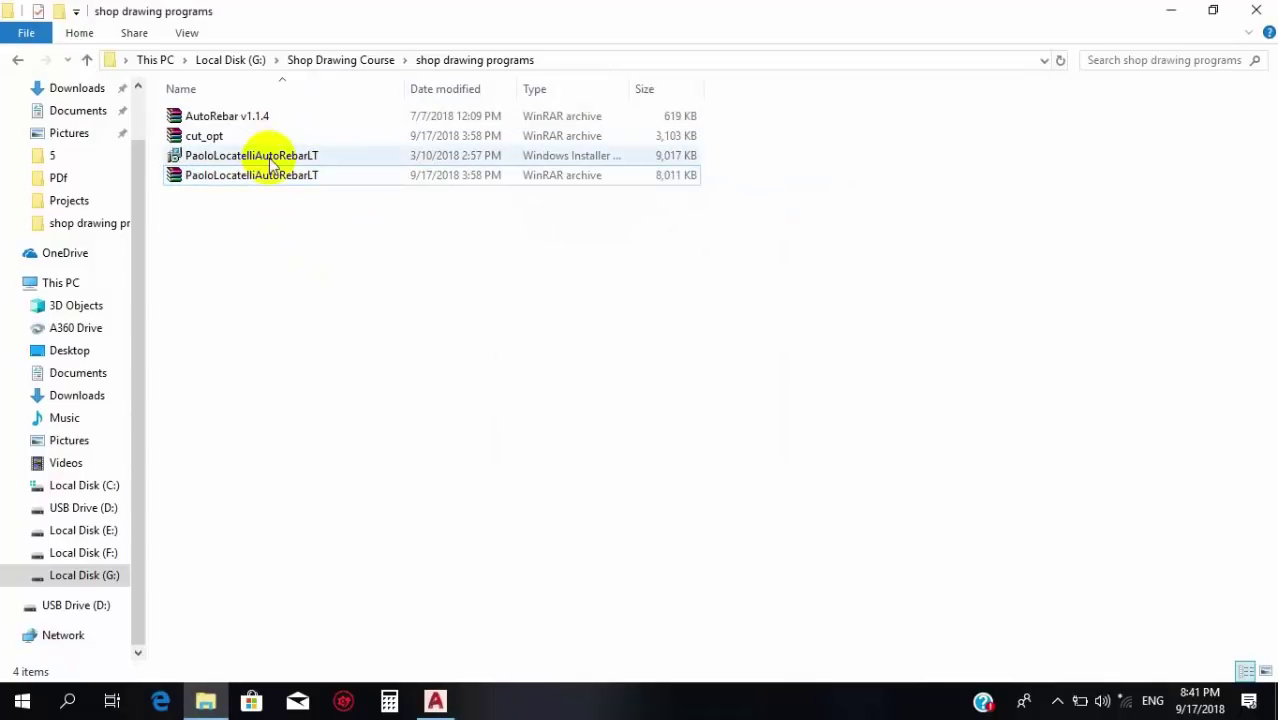
{"action": "double_click", "coordinate": [264, 156]}
{"action": "left_click", "coordinate": [643, 341]}
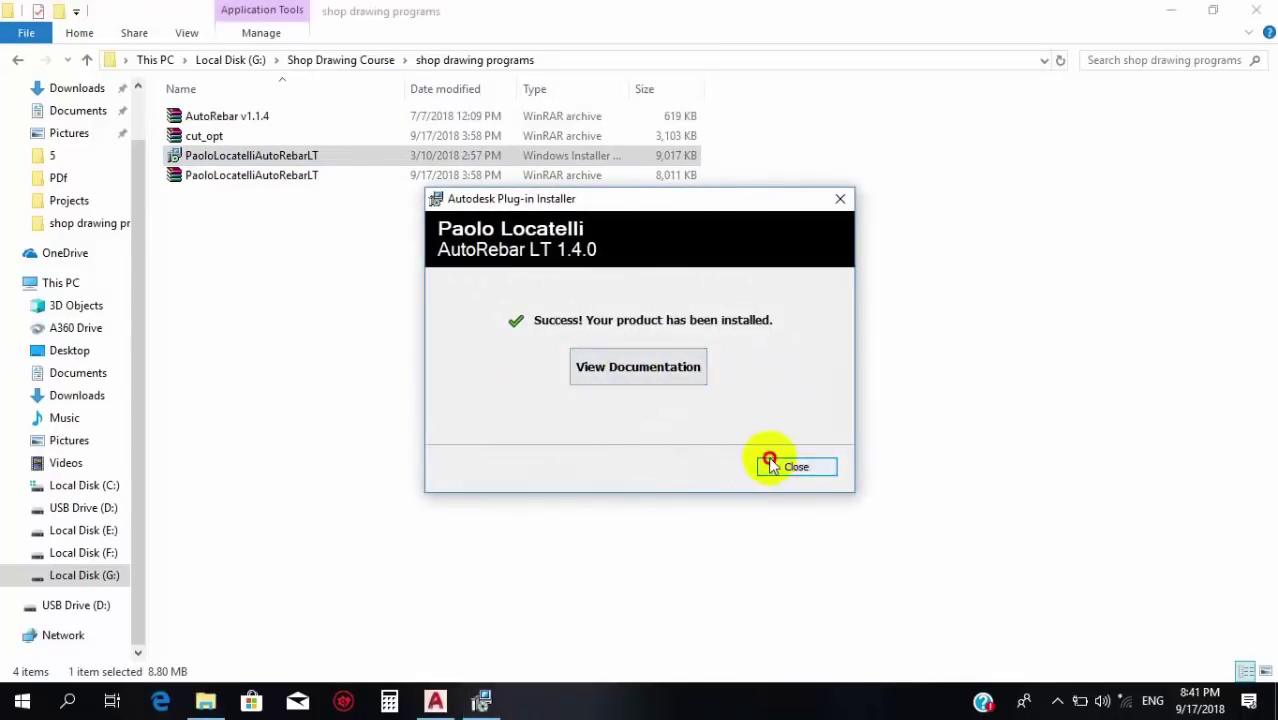
{"action": "left_click", "coordinate": [770, 464]}
Switch back to AutoCAD, allow the unsigned AutoRebar LT plug-in file to load and display its commands.
{"action": "left_click", "coordinate": [437, 700]}
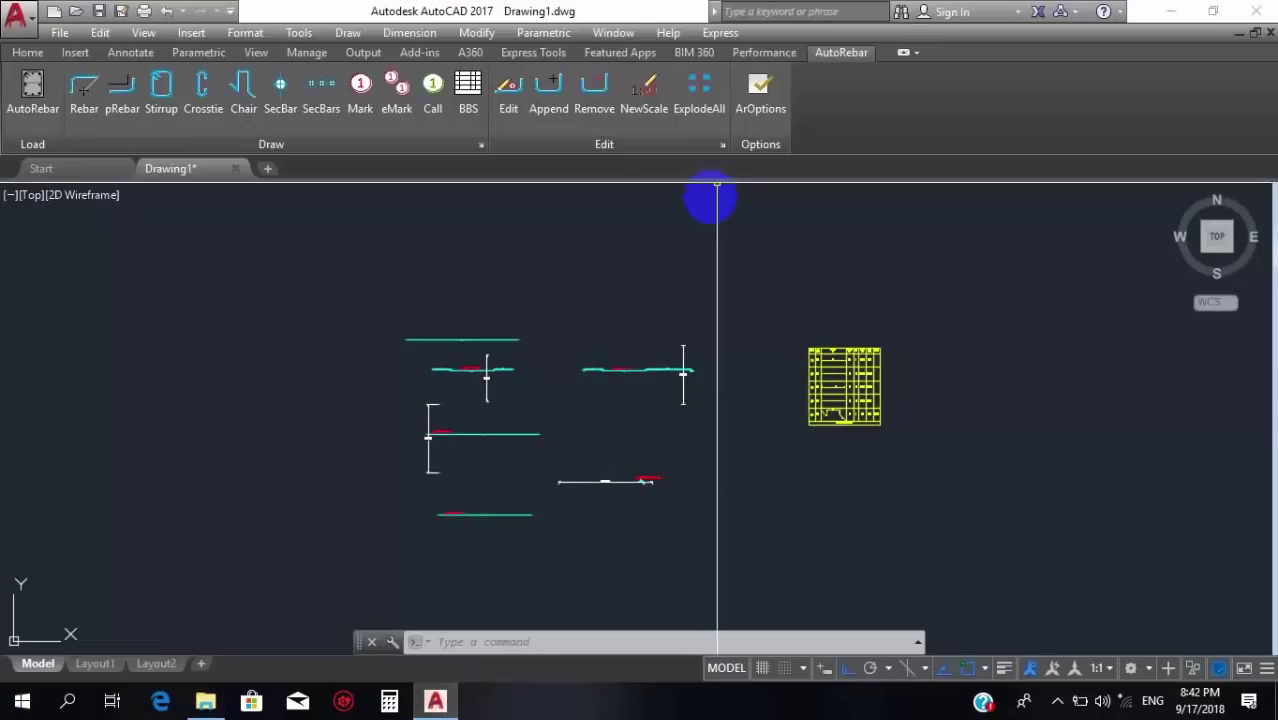
{"action": "left_click", "coordinate": [542, 325]}
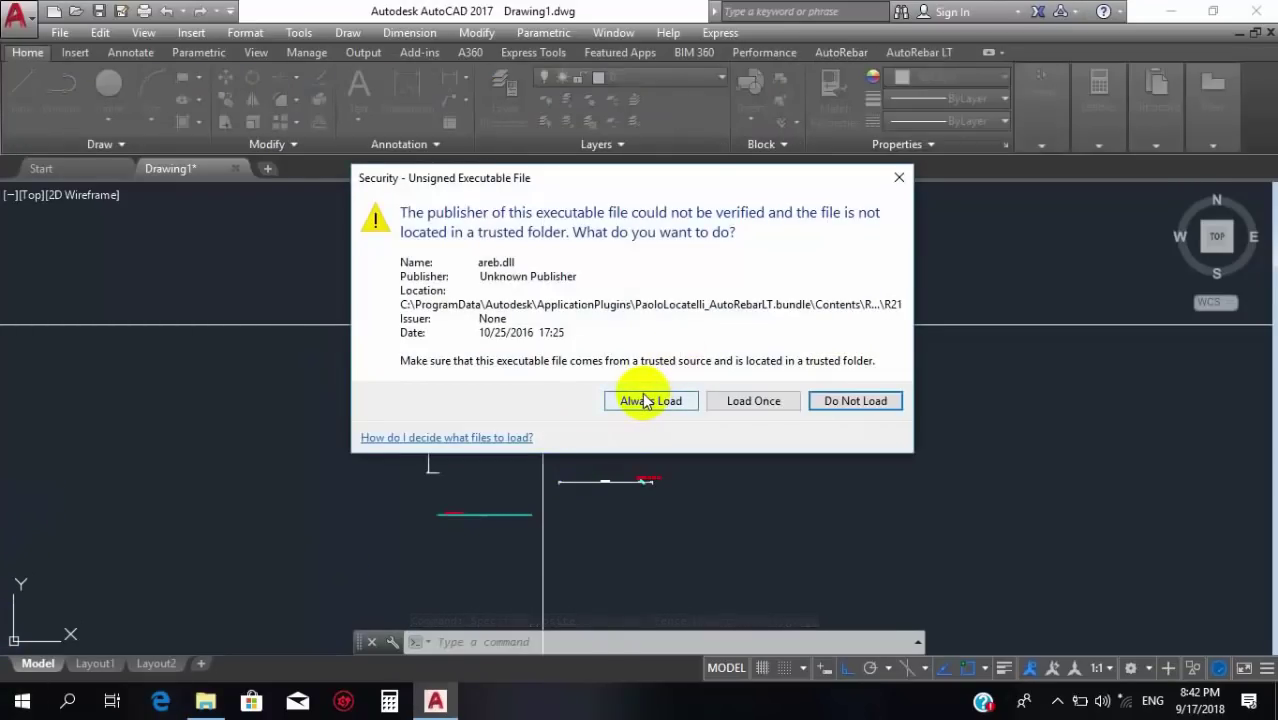
{"action": "left_click", "coordinate": [752, 412]}
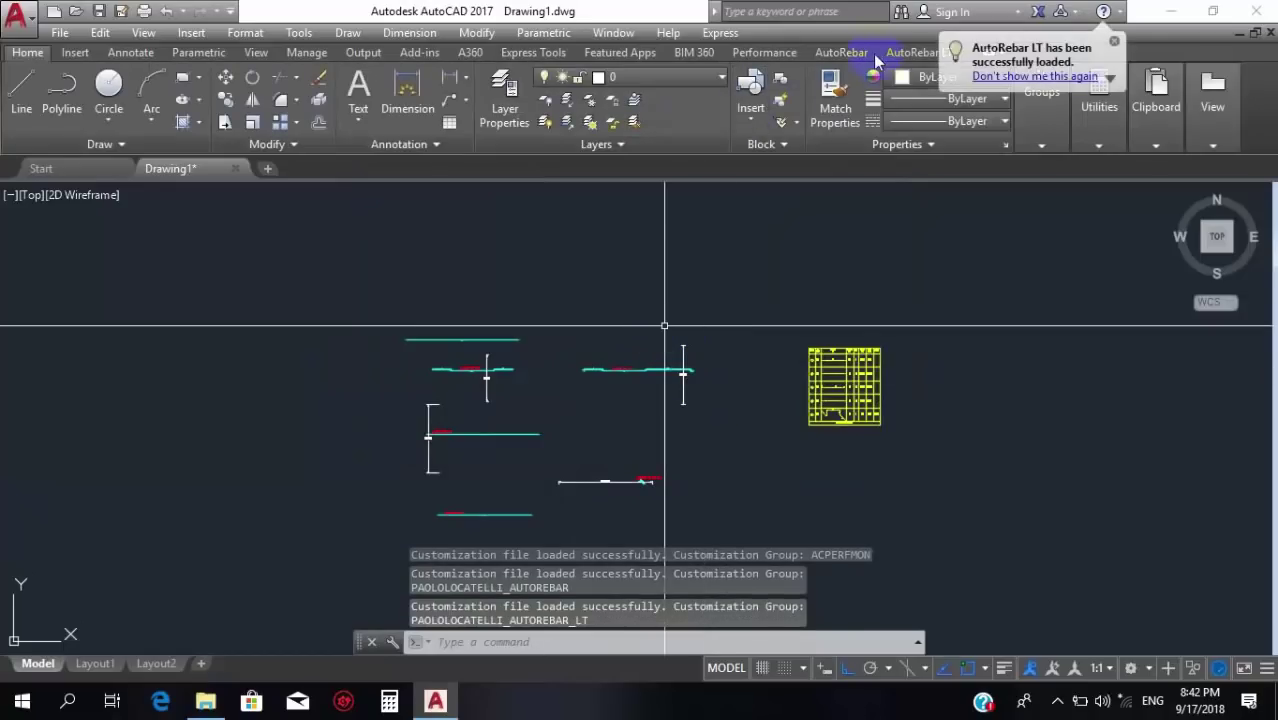
{"action": "left_click", "coordinate": [1112, 42]}
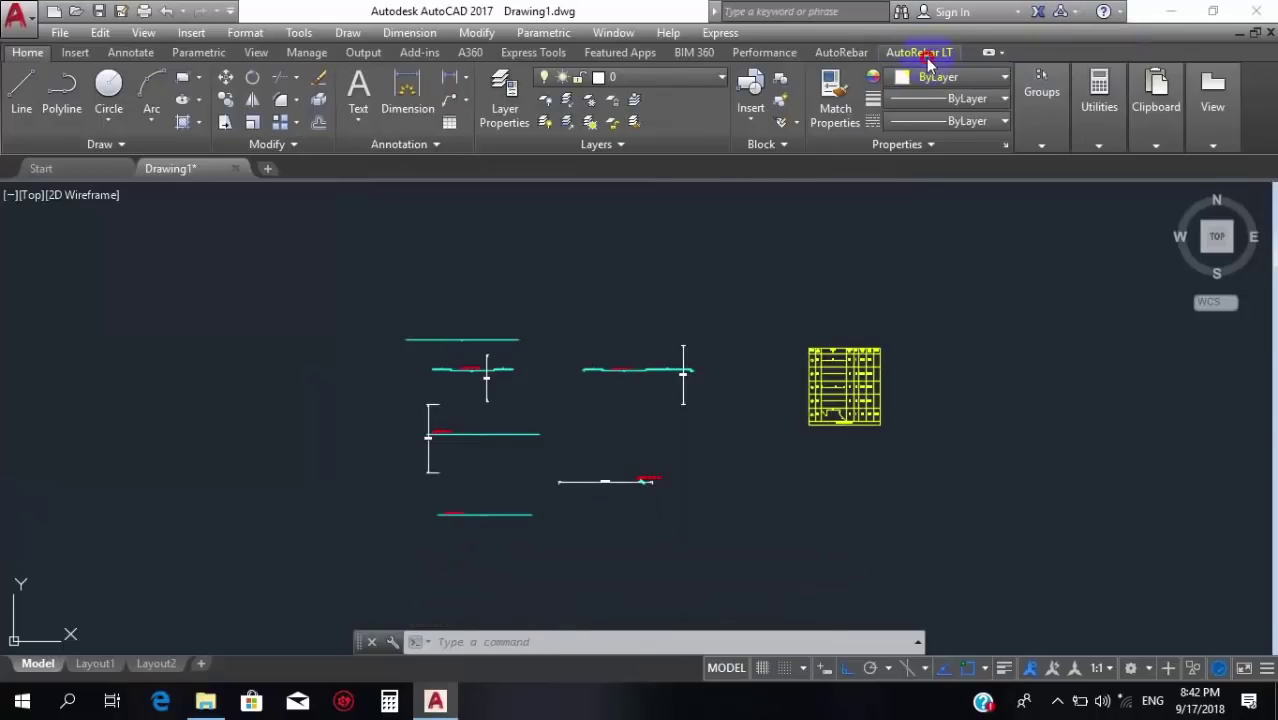
{"action": "left_click", "coordinate": [926, 56]}
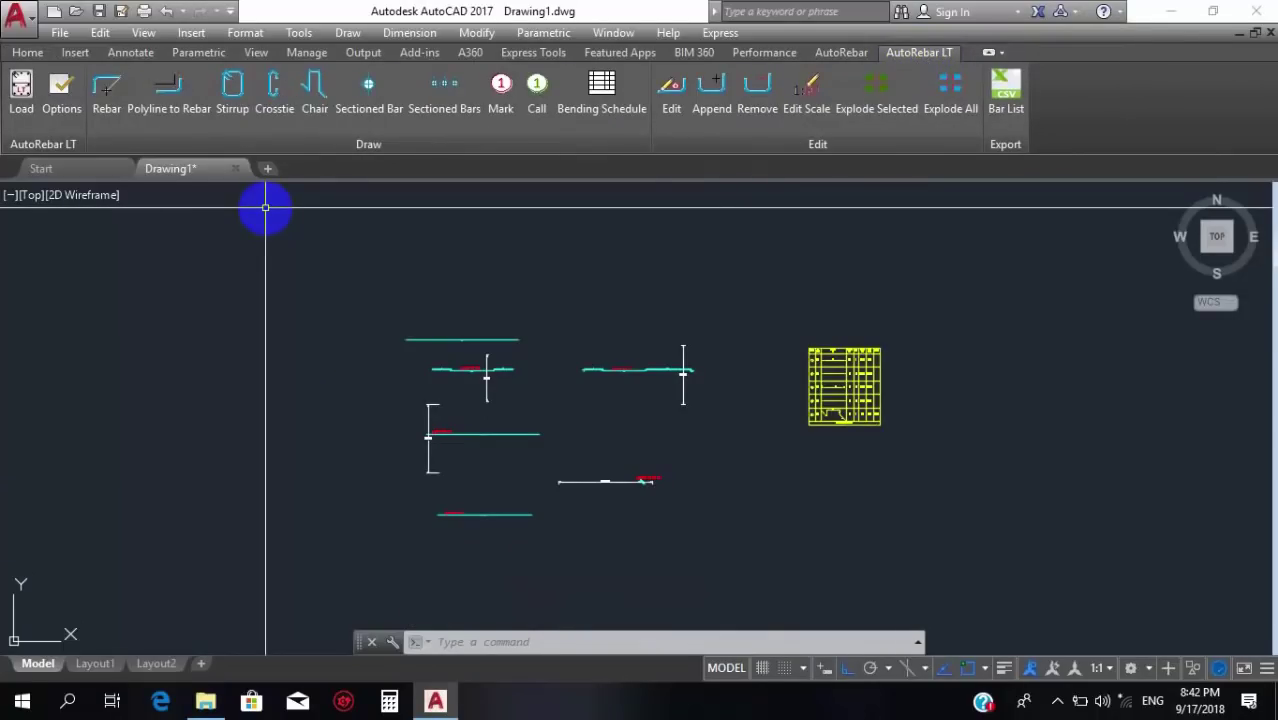
In the AutoRebar options, set model, rebar local dimension and total length units to Meters, layout units to Millimeters, and rebar spacing units to Centimeters.
{"action": "left_click", "coordinate": [60, 95]}
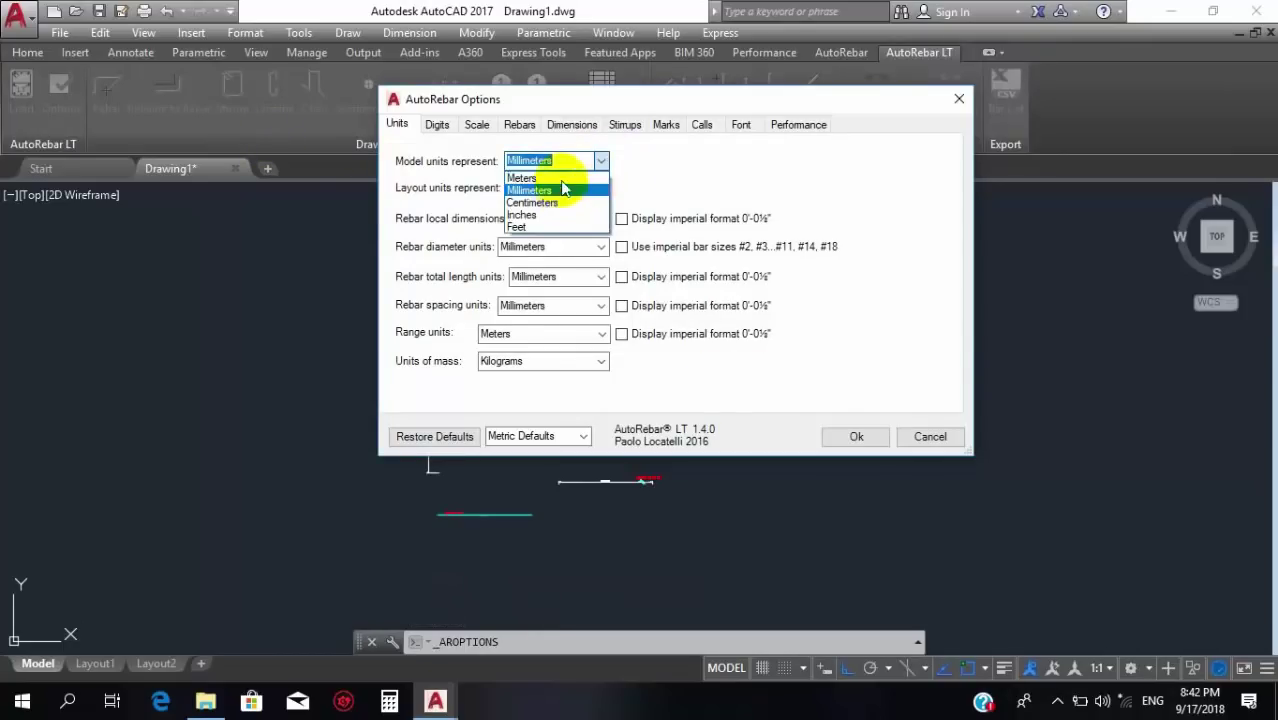
{"action": "left_click", "coordinate": [566, 192]}
{"action": "left_click", "coordinate": [602, 190]}
{"action": "left_click", "coordinate": [577, 200]}
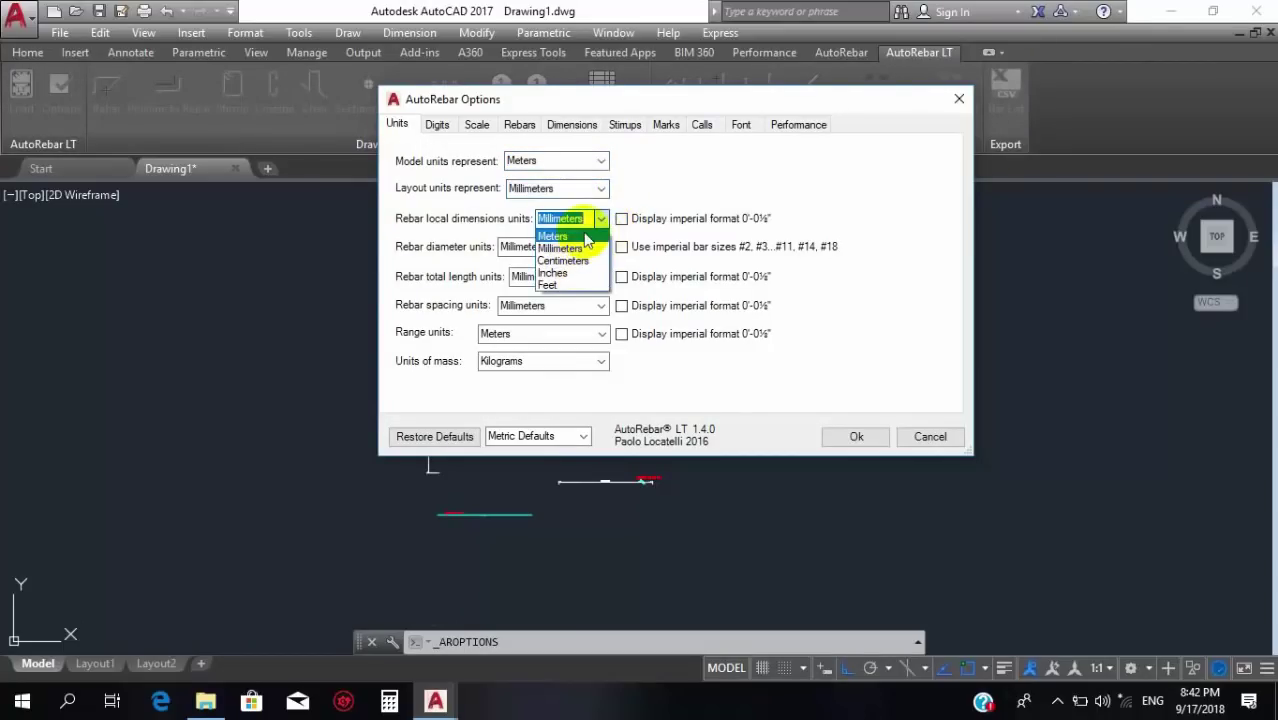
{"action": "left_click", "coordinate": [555, 258]}
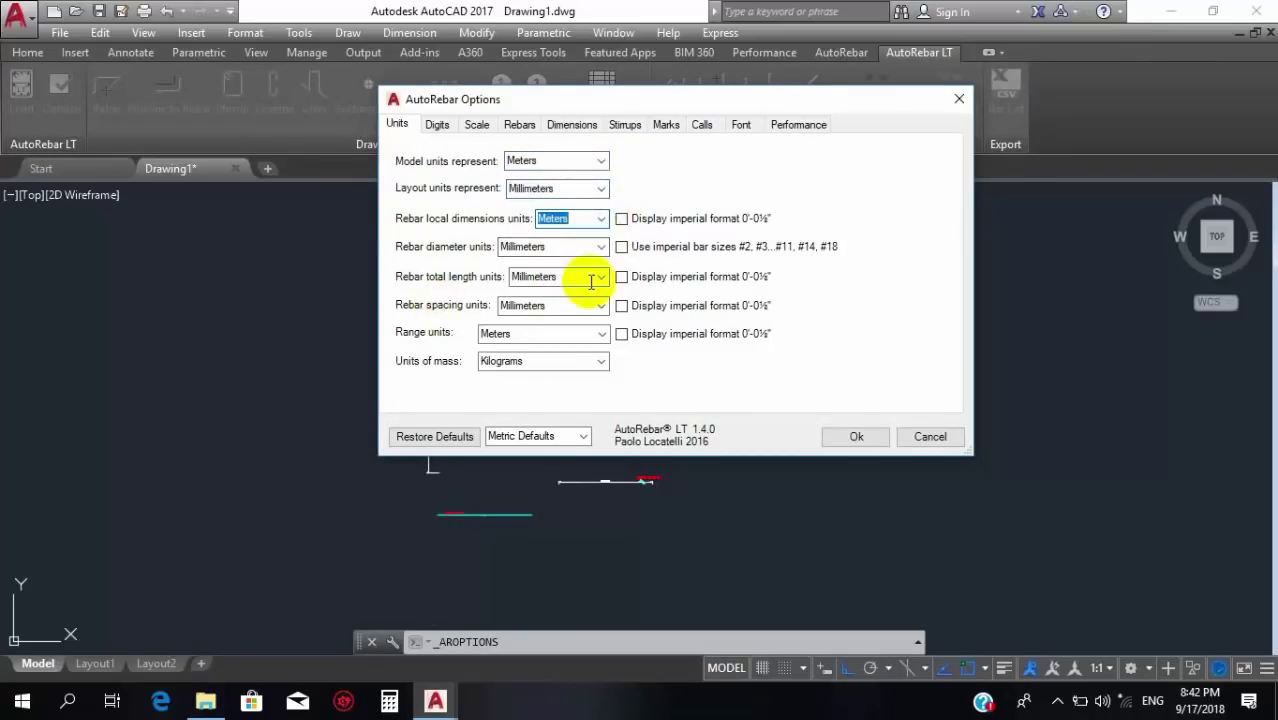
{"action": "left_click", "coordinate": [558, 296]}
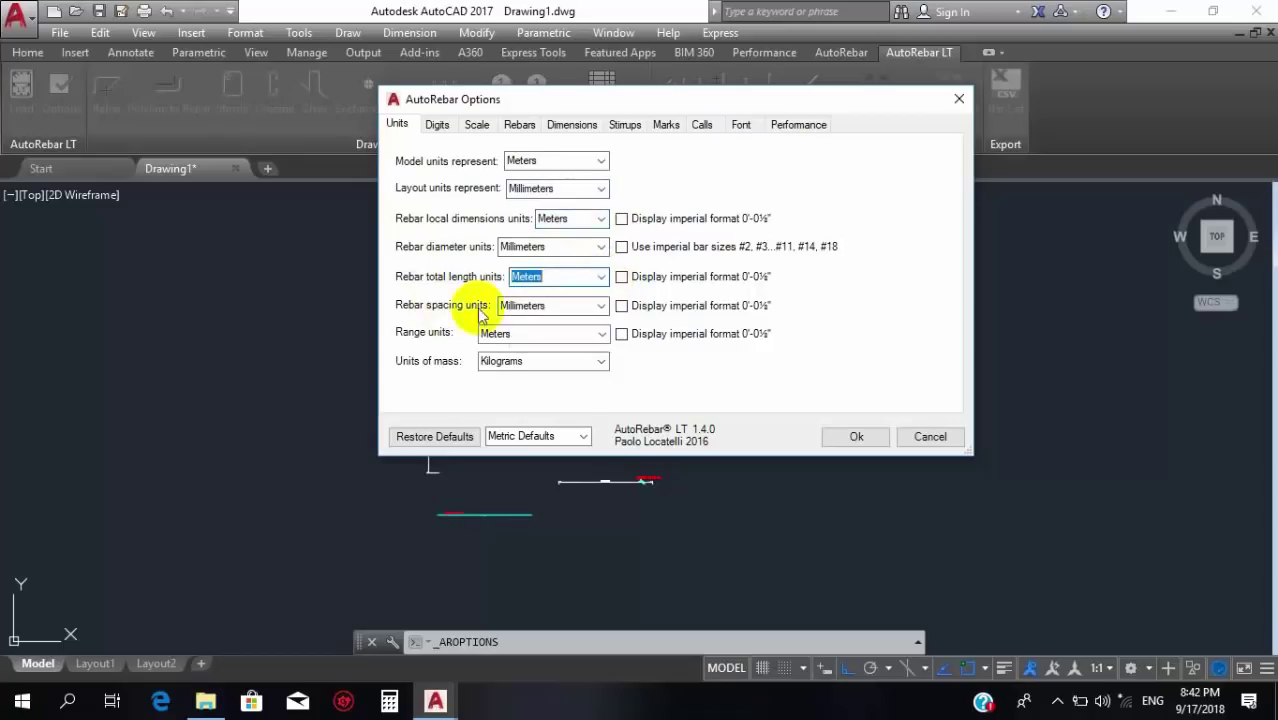
{"action": "left_click", "coordinate": [596, 308]}
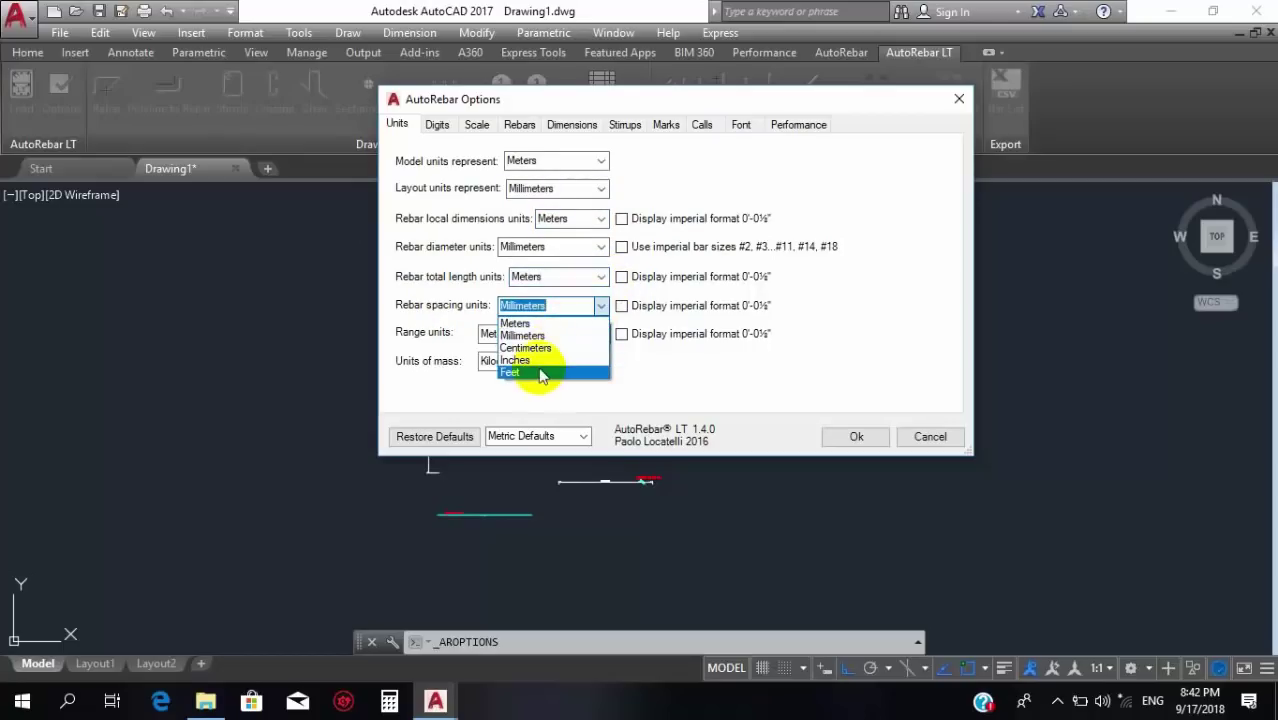
{"action": "left_click", "coordinate": [545, 347]}
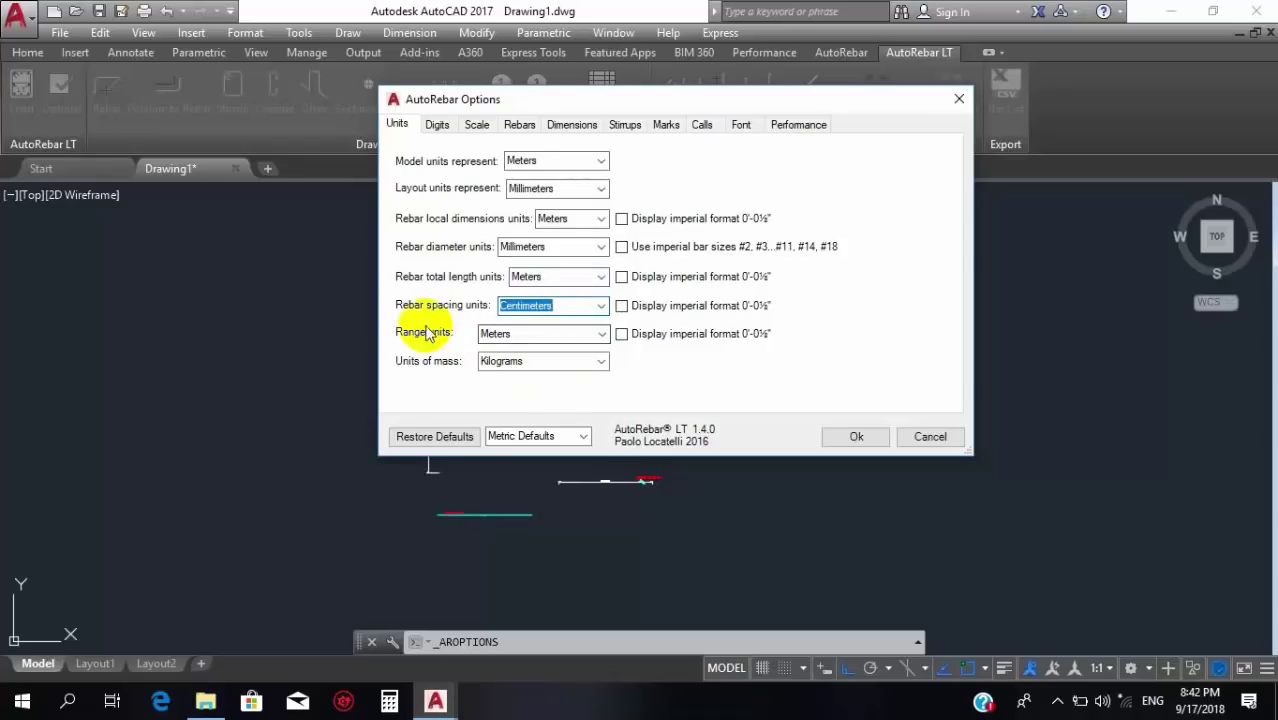
Set the digits for rebar local dimension, diameter, total length and spacing to 0.00.
{"action": "left_click", "coordinate": [440, 125]}
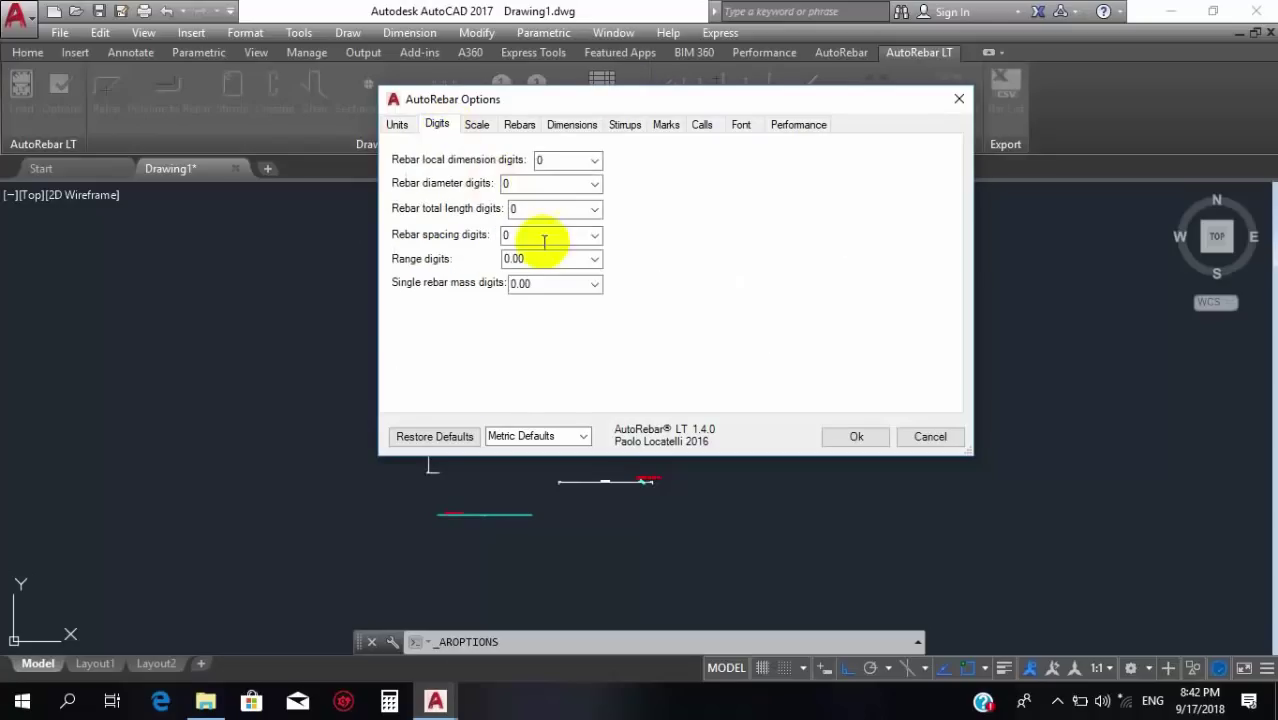
{"action": "left_click", "coordinate": [594, 161]}
{"action": "left_click", "coordinate": [576, 204]}
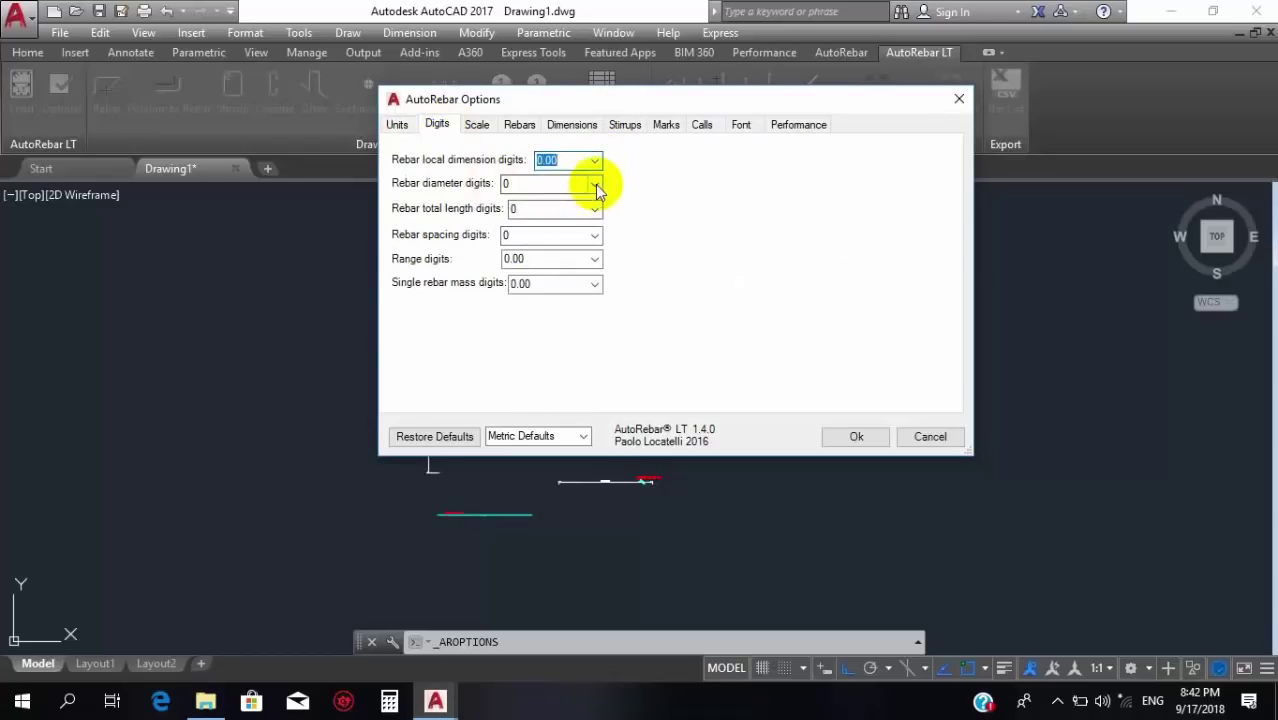
{"action": "left_click", "coordinate": [594, 183]}
{"action": "left_click", "coordinate": [594, 220]}
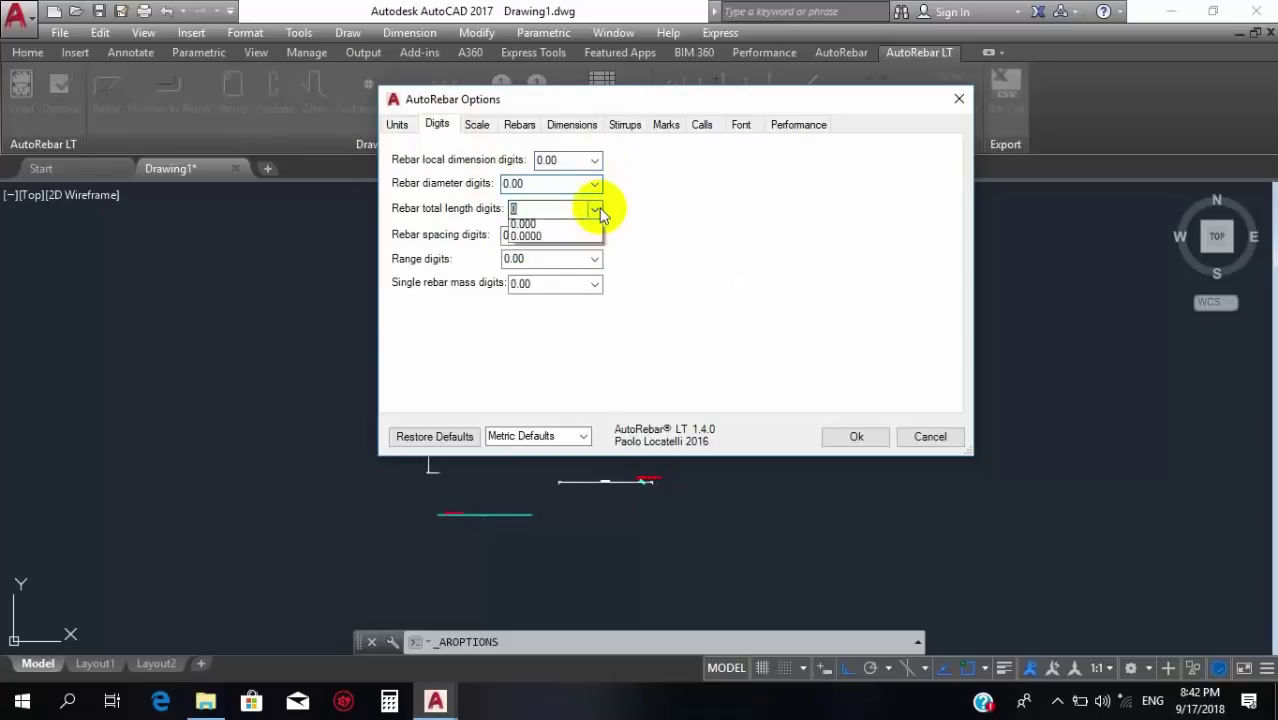
{"action": "left_click", "coordinate": [563, 251]}
{"action": "left_click", "coordinate": [594, 235]}
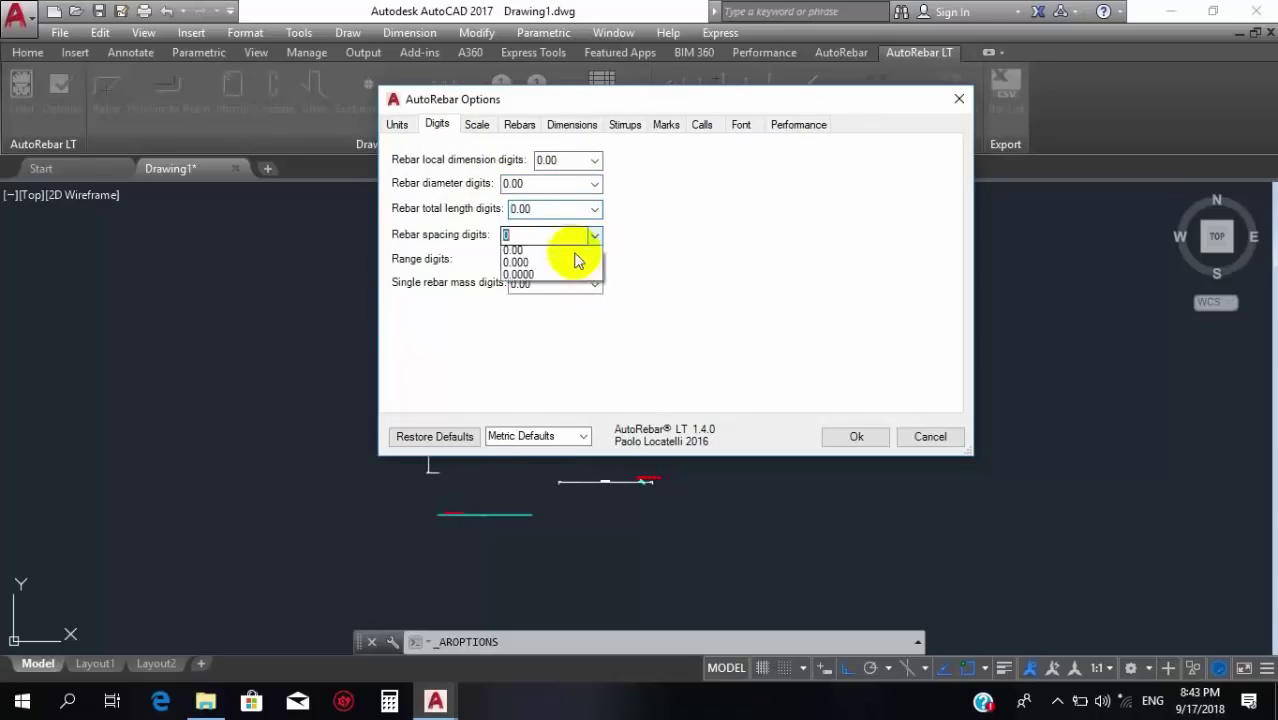
{"action": "left_click", "coordinate": [557, 278]}
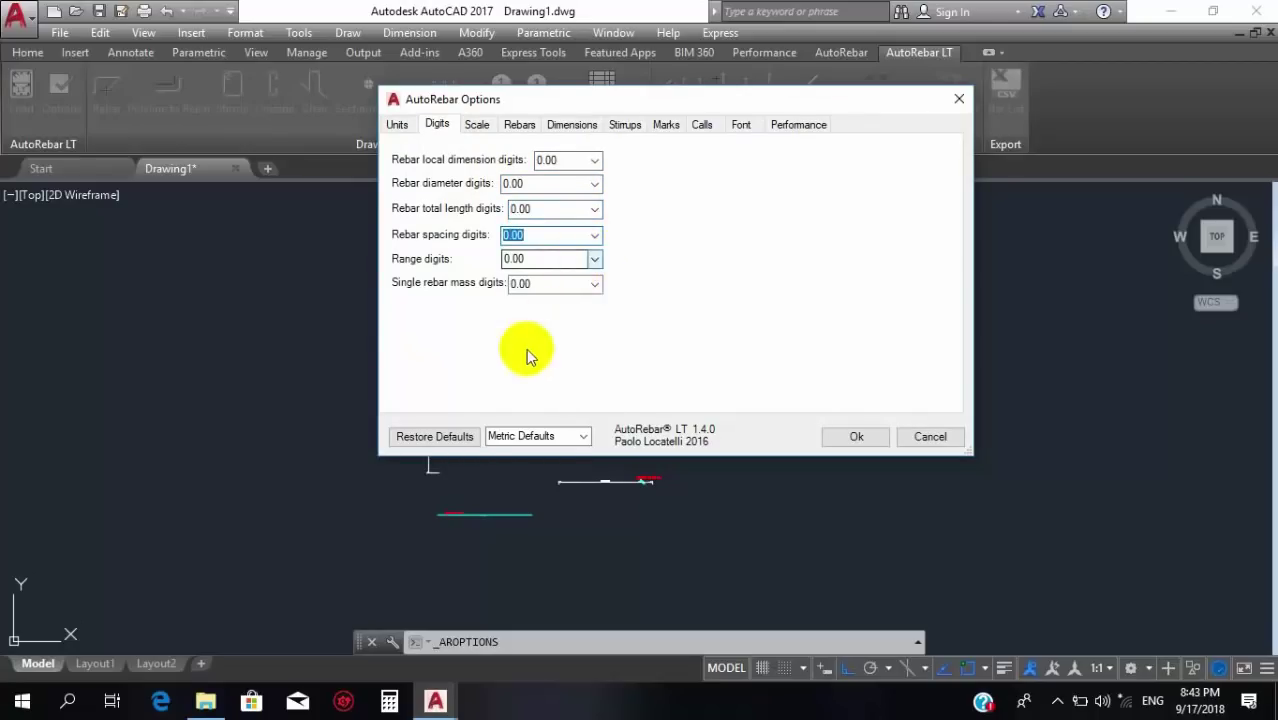
Review the scale, rebar, dimension, mark, call, font and performance options, and accept the AutoRebar settings.
{"action": "left_click", "coordinate": [478, 124]}
{"action": "left_click", "coordinate": [524, 127]}
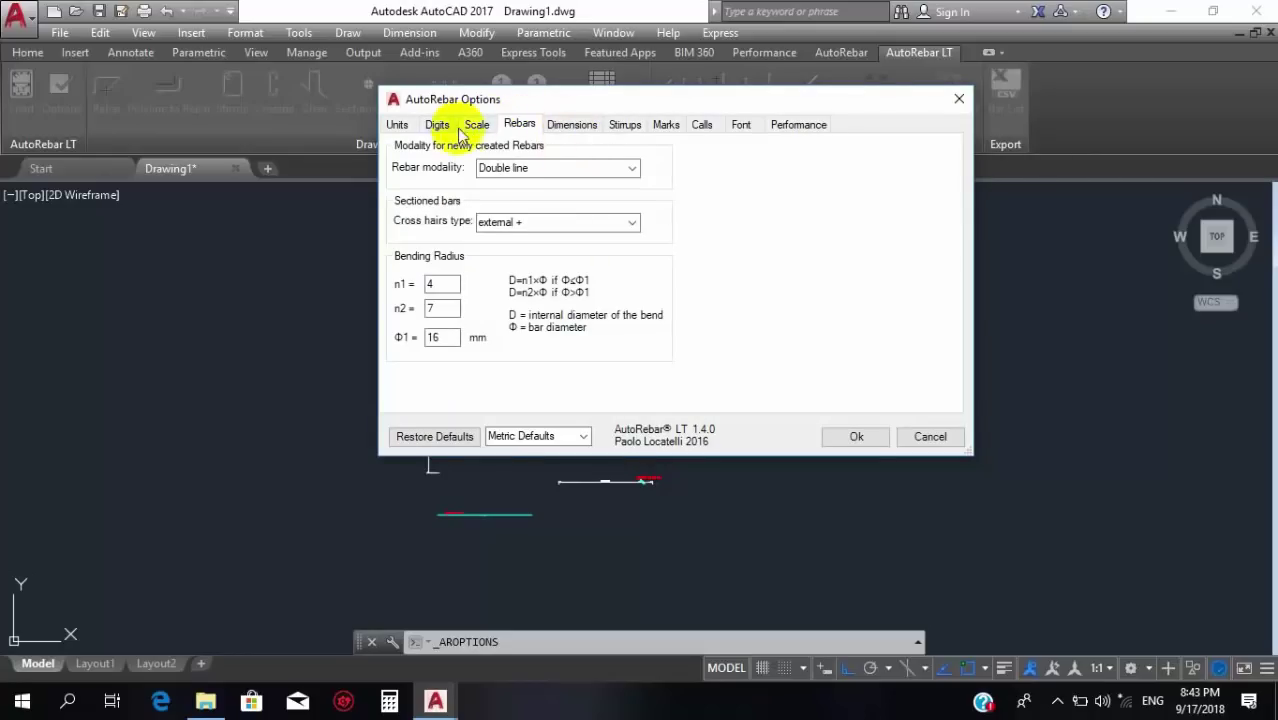
{"action": "left_click", "coordinate": [572, 124]}
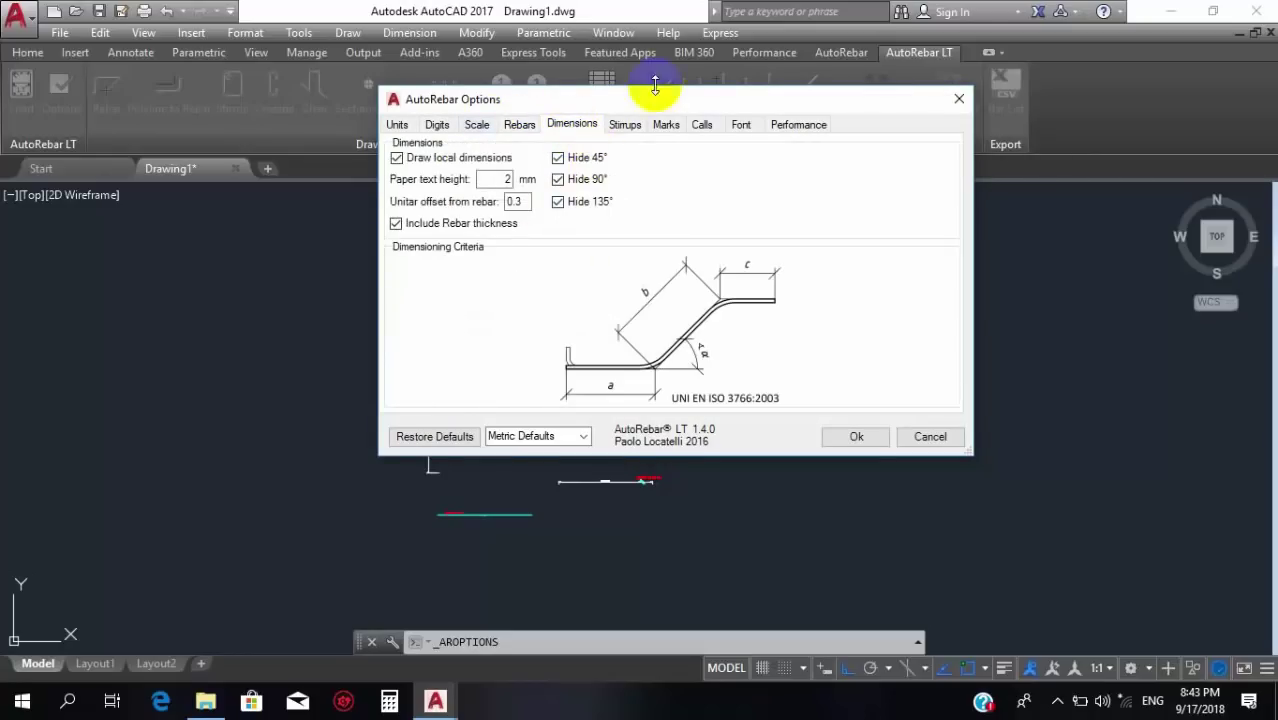
{"action": "left_click", "coordinate": [666, 125]}
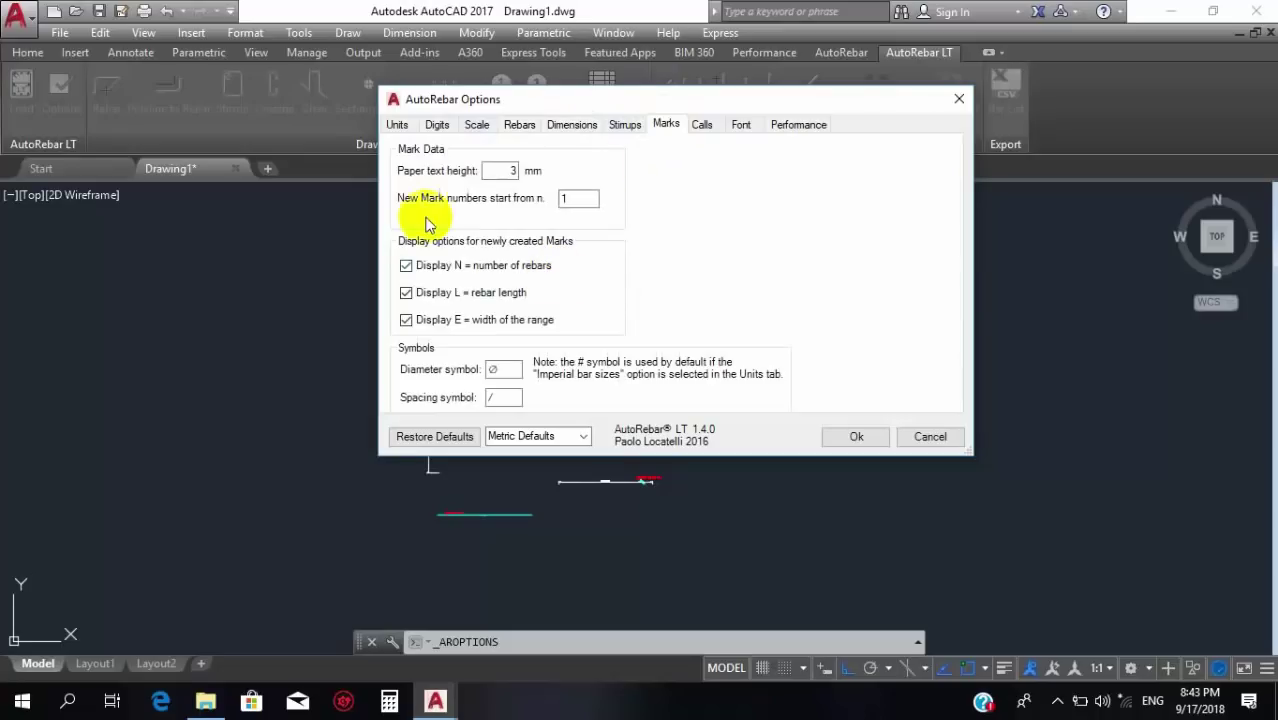
{"action": "left_click", "coordinate": [702, 125]}
{"action": "left_click", "coordinate": [746, 131]}
{"action": "left_click", "coordinate": [806, 126]}
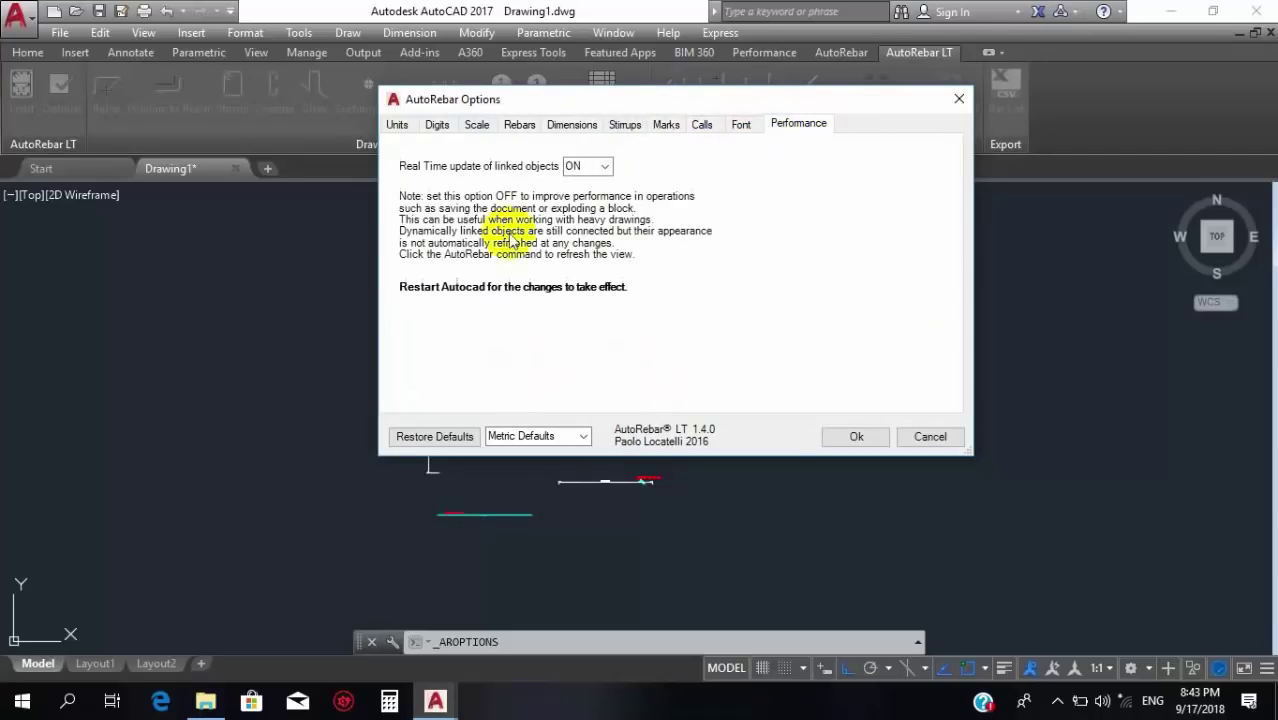
{"action": "left_click", "coordinate": [857, 437]}
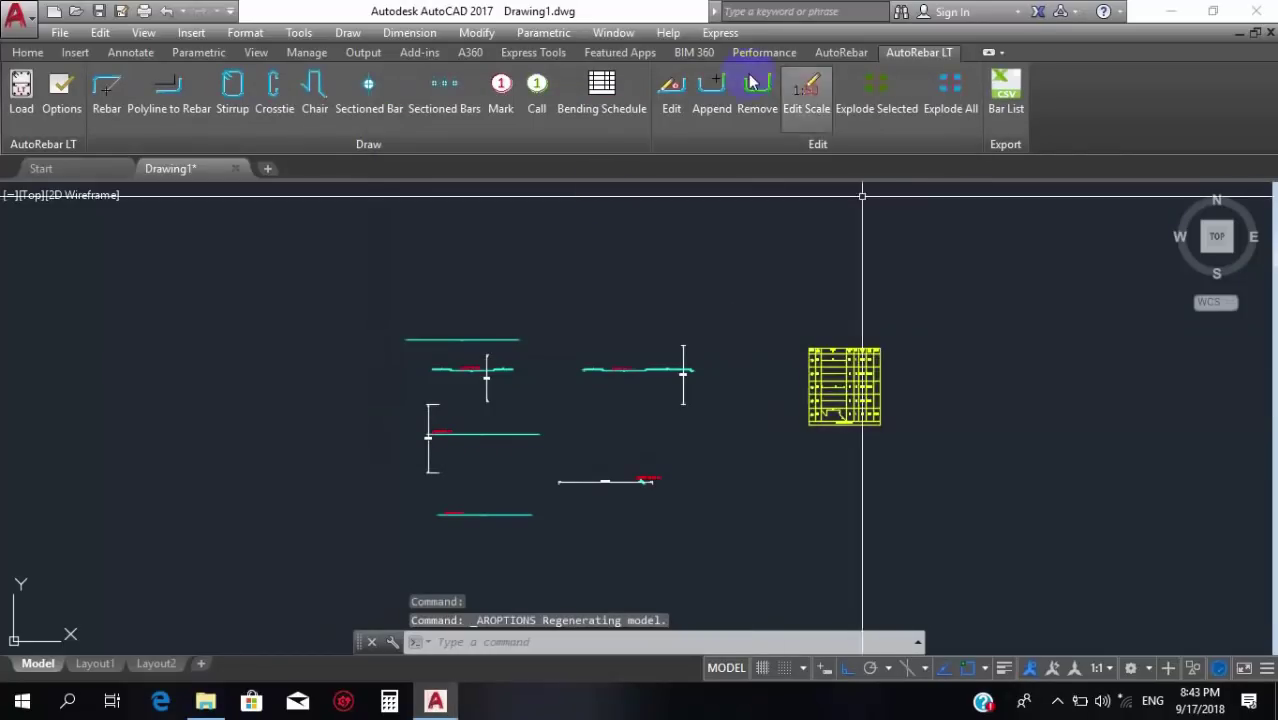
Reload AutoRebar LT to refresh the rebar objects in the drawing.
{"action": "scroll", "coordinate": [774, 358], "scroll_direction": "up", "scroll_amount": 5}
{"action": "scroll", "coordinate": [774, 358], "scroll_direction": "down", "scroll_amount": 5}
{"action": "scroll", "coordinate": [803, 318], "scroll_direction": "up", "scroll_amount": 1}
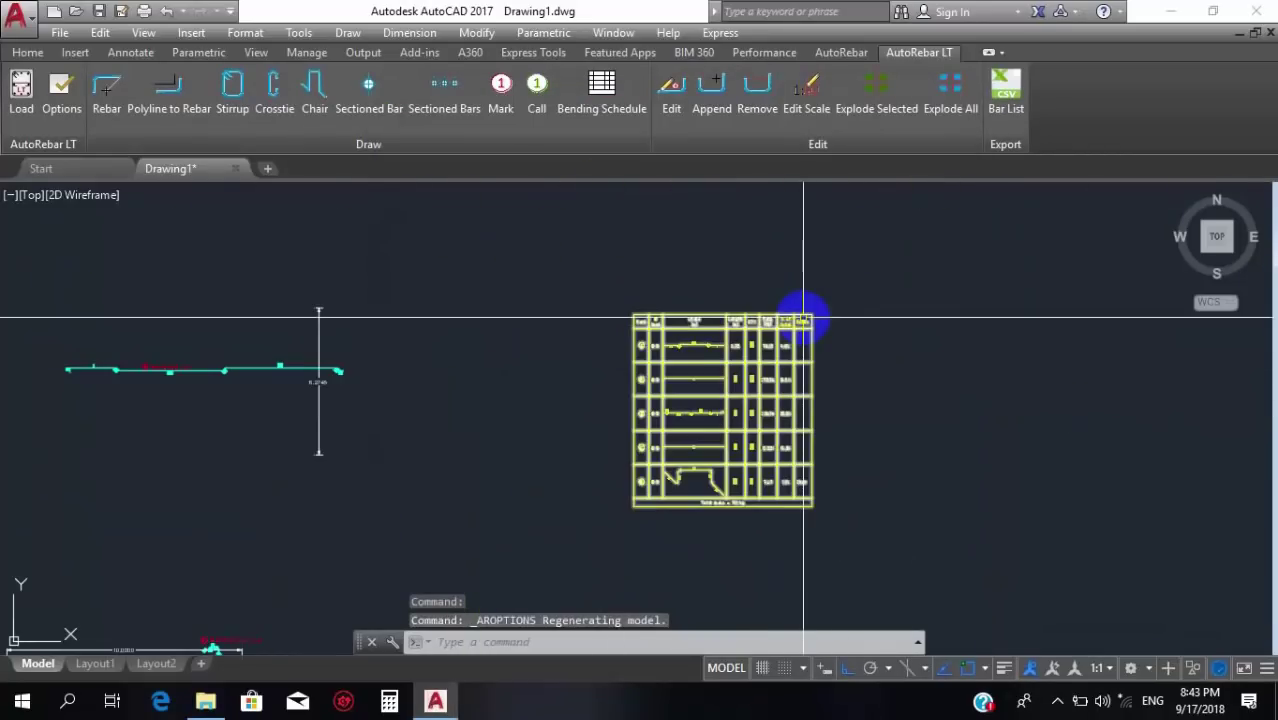
{"action": "left_click", "coordinate": [21, 95]}
{"action": "scroll", "coordinate": [513, 305], "scroll_direction": "down", "scroll_amount": 3}
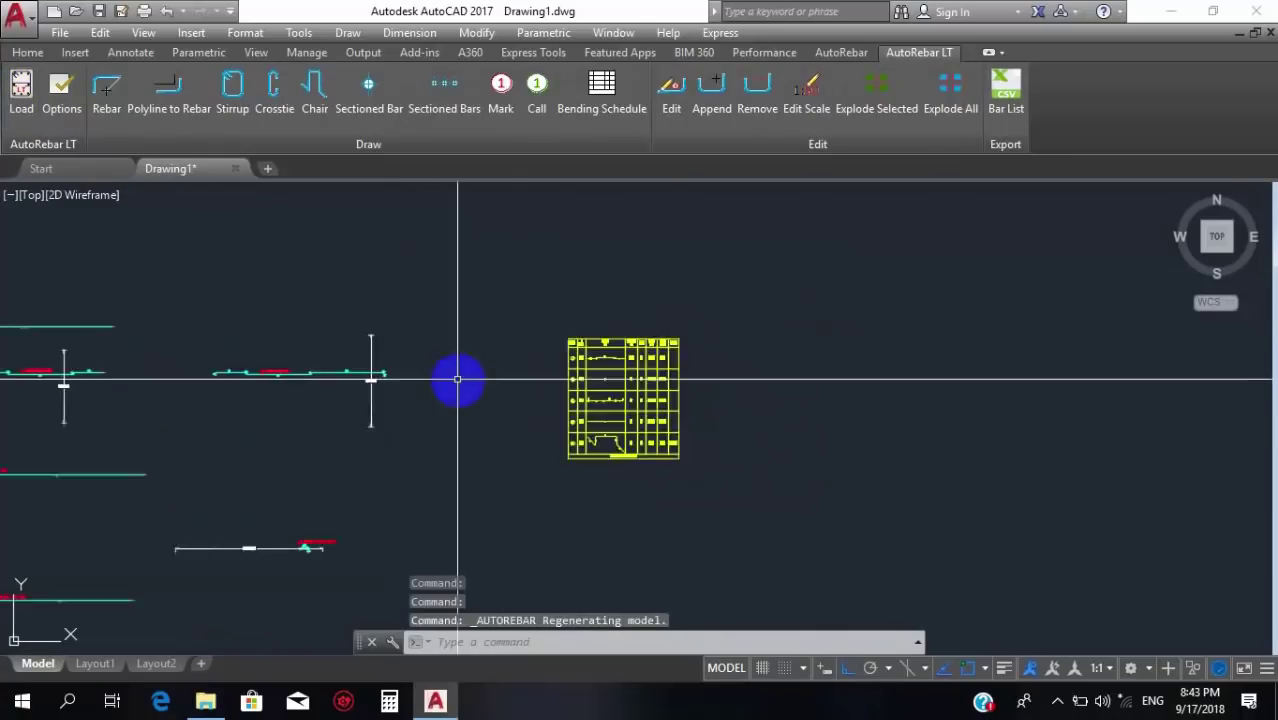
{"action": "scroll", "coordinate": [456, 371], "scroll_direction": "down", "scroll_amount": 2}
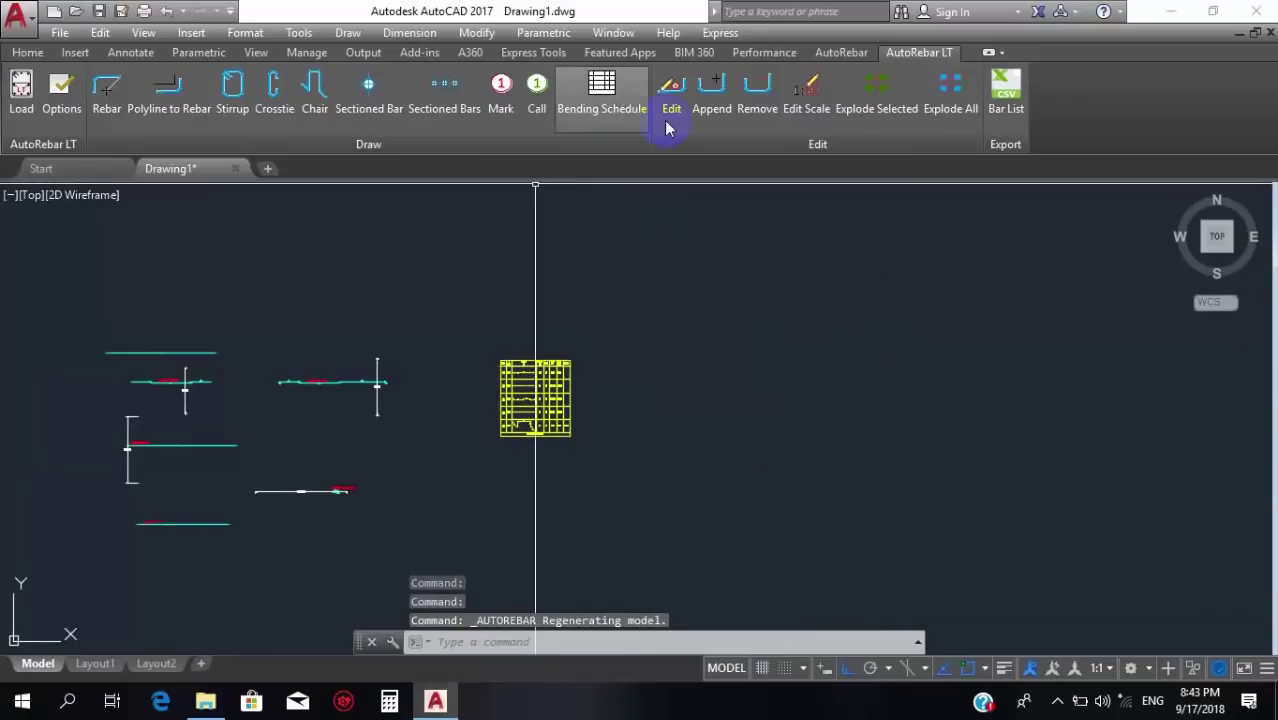
Regenerate the bending schedule with the new unit and digit settings, and check its rows.
{"action": "left_click", "coordinate": [633, 383]}
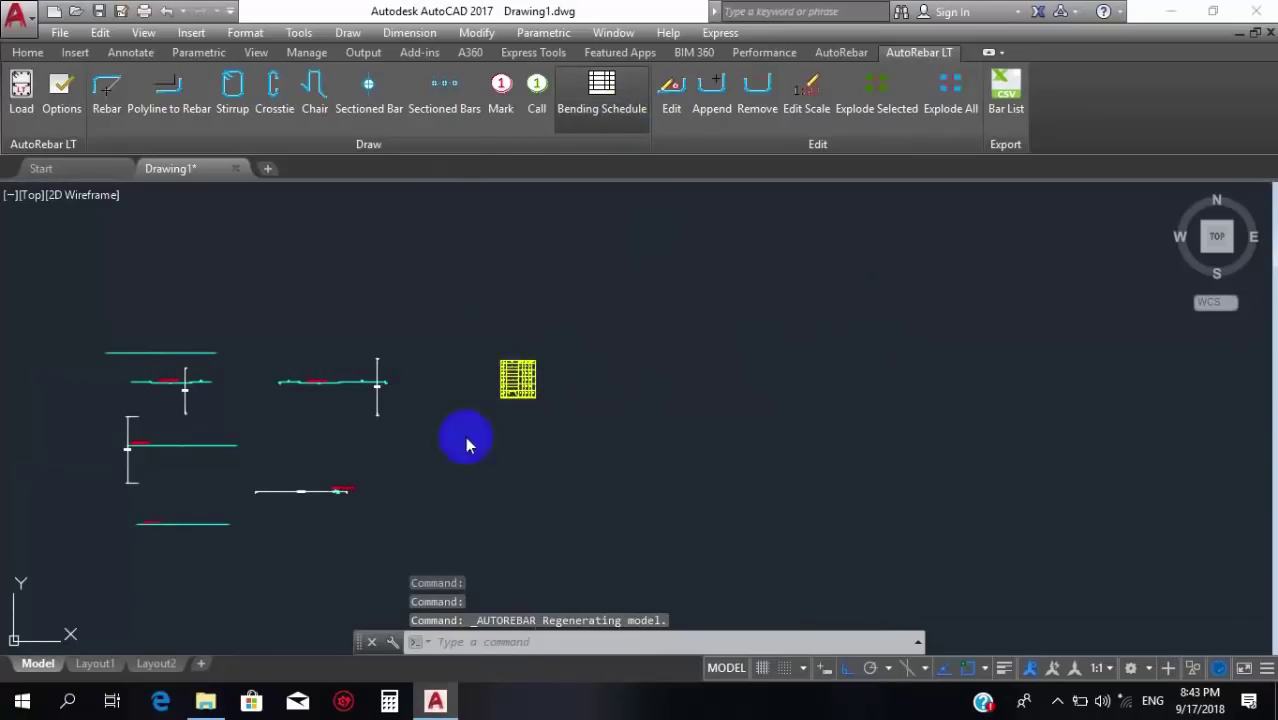
{"action": "scroll", "coordinate": [516, 374], "scroll_direction": "up", "scroll_amount": 8}
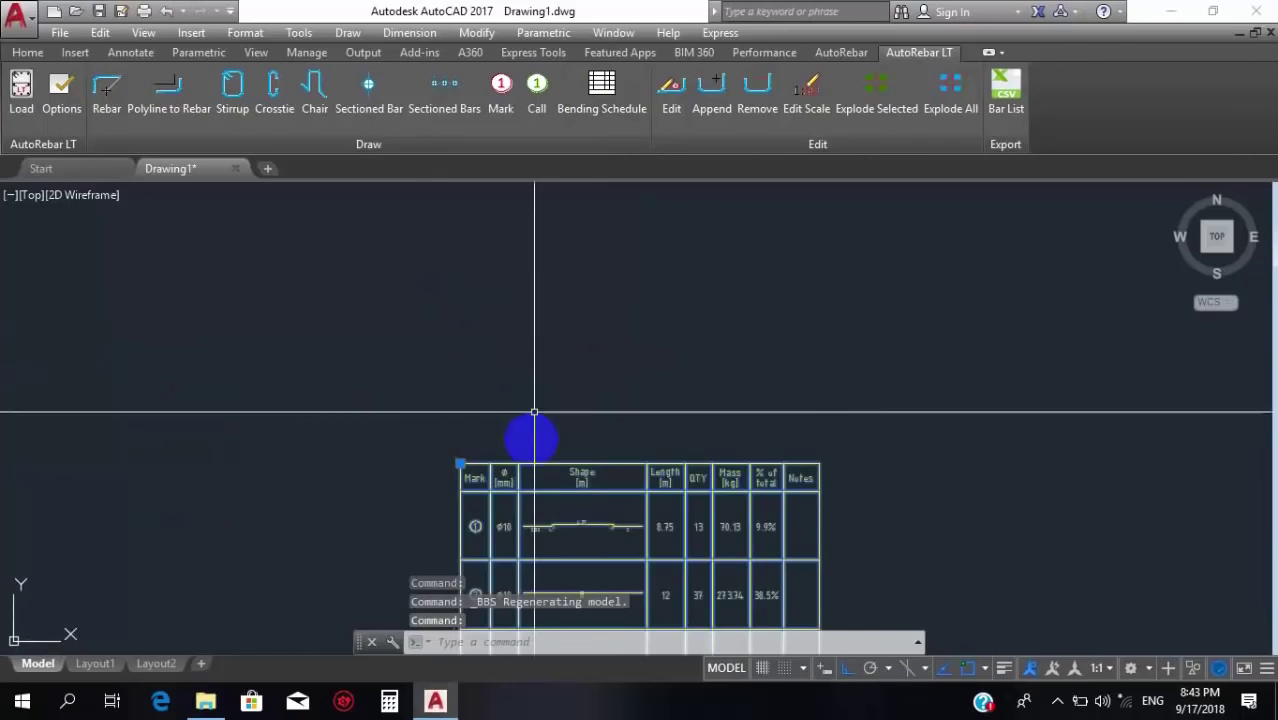
{"action": "scroll", "coordinate": [534, 411], "scroll_direction": "up", "scroll_amount": 4}
{"action": "key", "text": "Escape"}
{"action": "scroll", "coordinate": [240, 400], "scroll_direction": "down", "scroll_amount": 3}
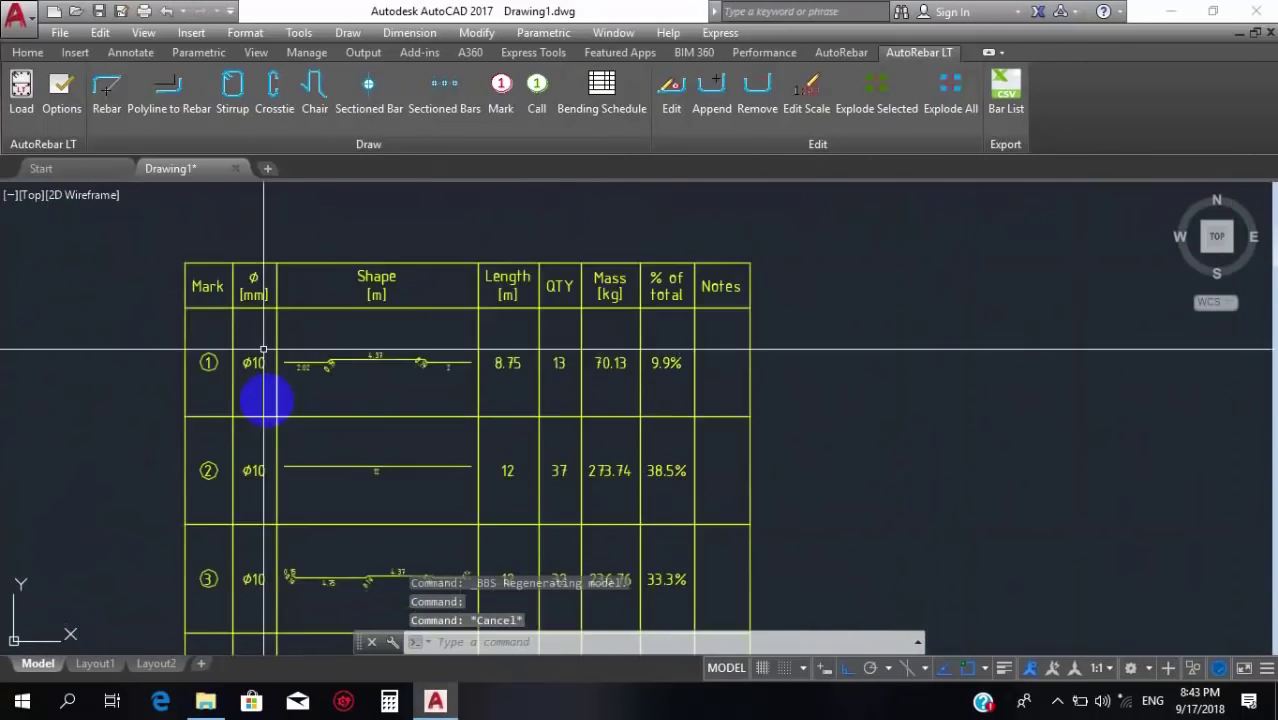
{"action": "scroll", "coordinate": [274, 357], "scroll_direction": "down", "scroll_amount": 3}
{"action": "scroll", "coordinate": [465, 385], "scroll_direction": "up", "scroll_amount": 3}
{"action": "scroll", "coordinate": [277, 471], "scroll_direction": "down", "scroll_amount": 6}
{"action": "scroll", "coordinate": [845, 260], "scroll_direction": "up", "scroll_amount": 5}
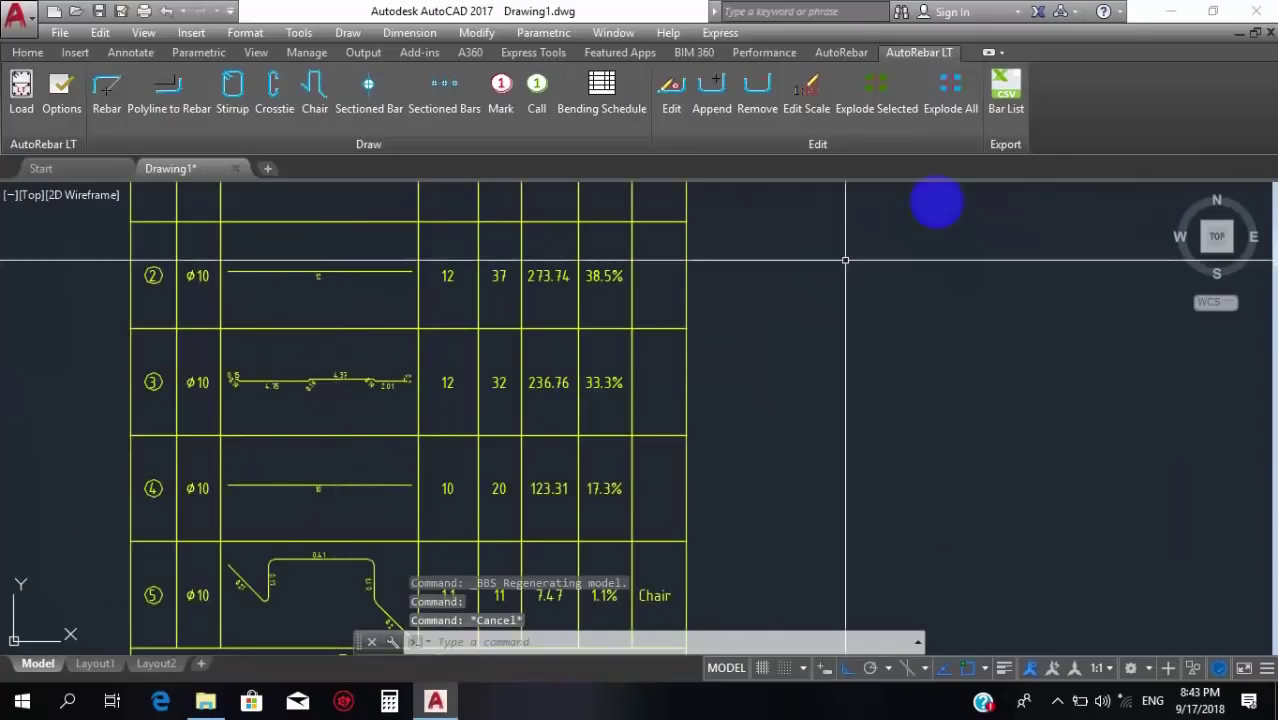
Export the bar list to the Desktop as the CSV file Drawing1.csv.
{"action": "left_click", "coordinate": [1020, 108]}
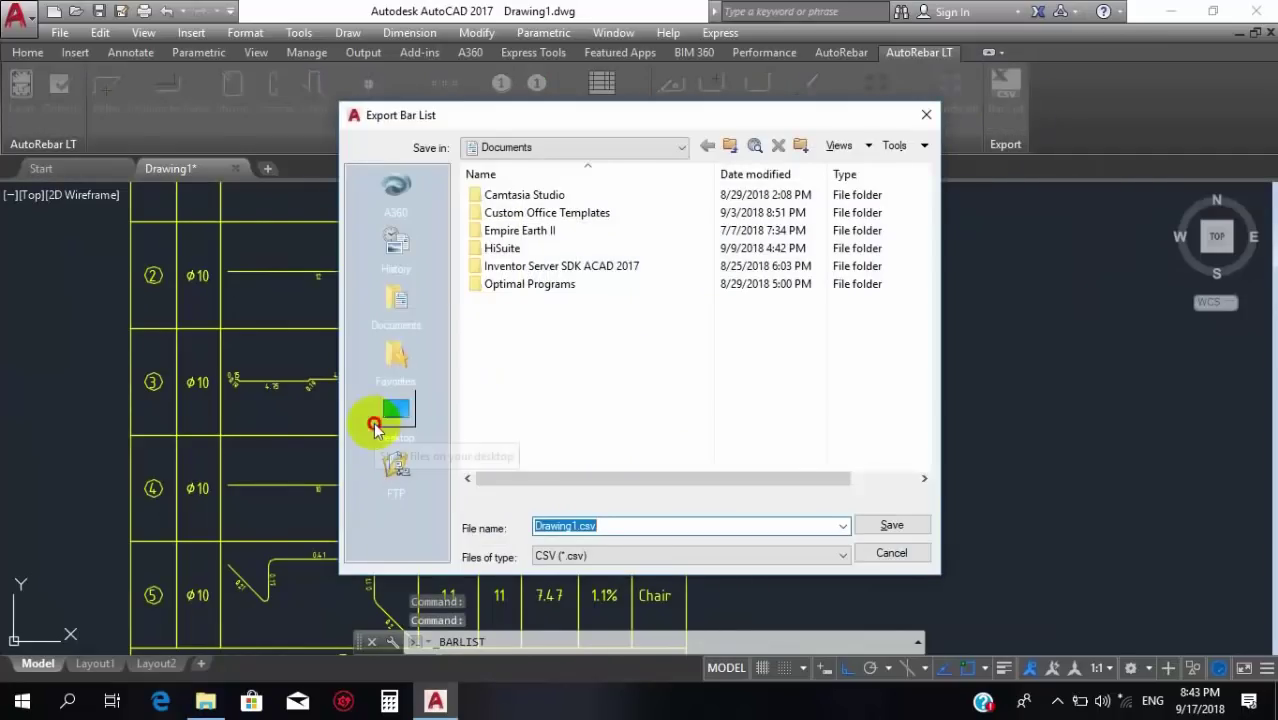
{"action": "left_click", "coordinate": [375, 428]}
{"action": "double_click", "coordinate": [655, 525]}
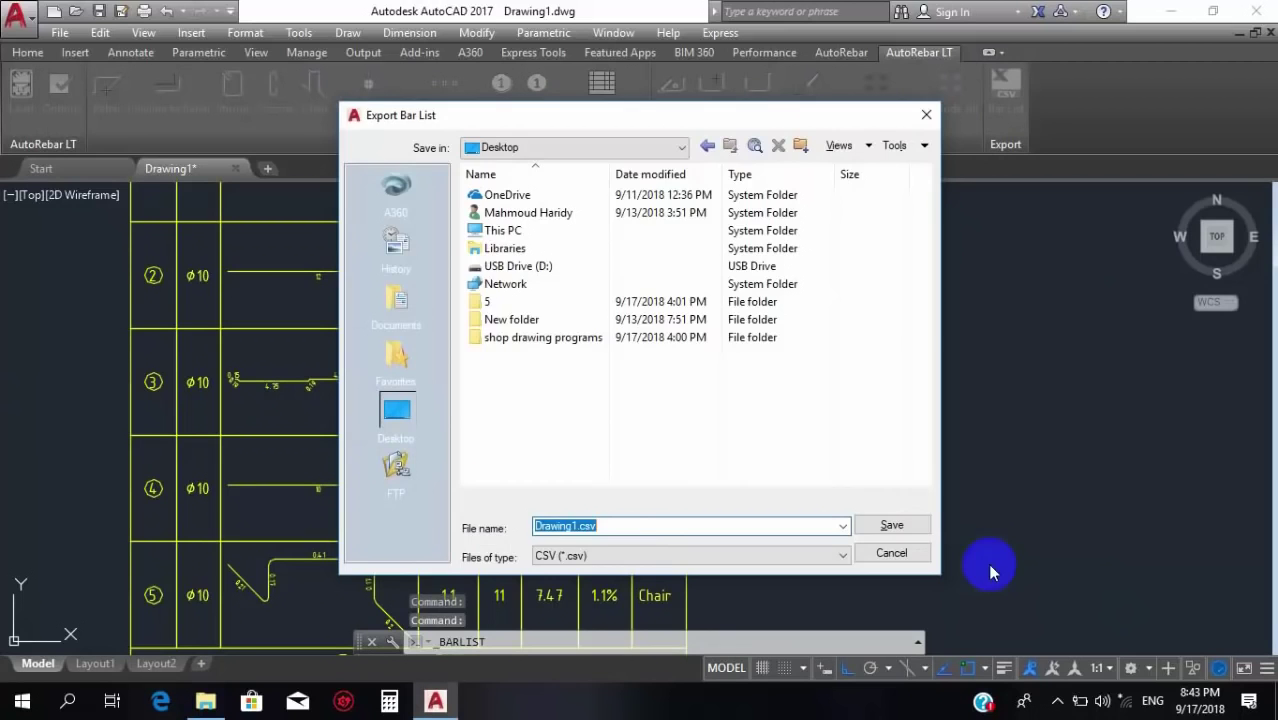
{"action": "left_click", "coordinate": [893, 527]}
{"action": "scroll", "coordinate": [810, 277], "scroll_direction": "down", "scroll_amount": 5}
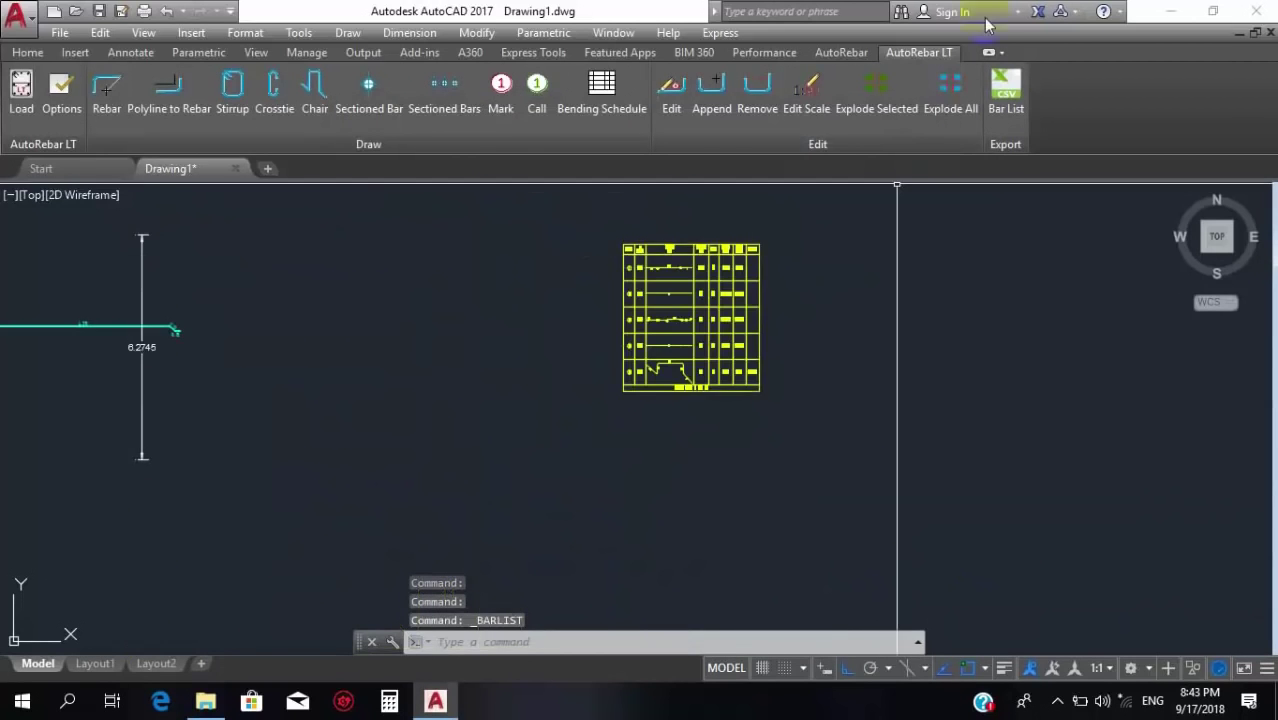
Switch to the Windows desktop, refresh it and open the exported Drawing1 file in a maximized Excel window.
{"action": "left_click", "coordinate": [1163, 11]}
{"action": "left_click", "coordinate": [1164, 12]}
{"action": "right_click", "coordinate": [436, 260]}
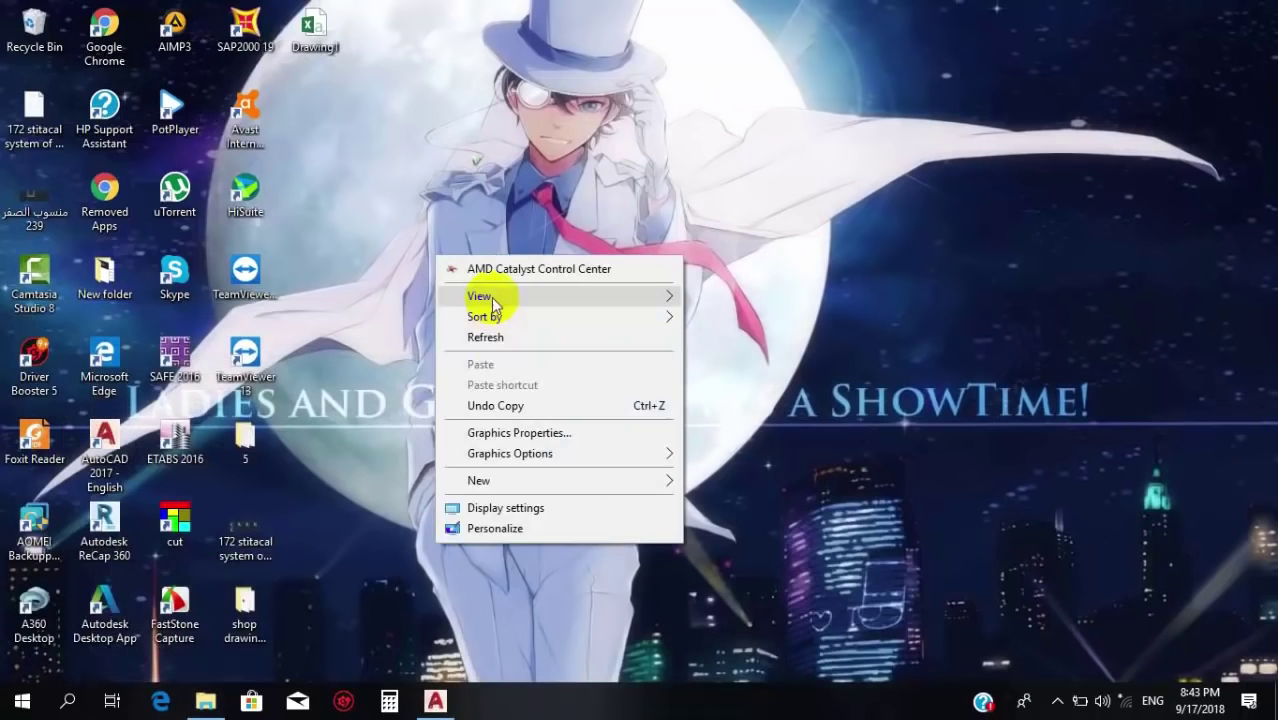
{"action": "left_click", "coordinate": [506, 337]}
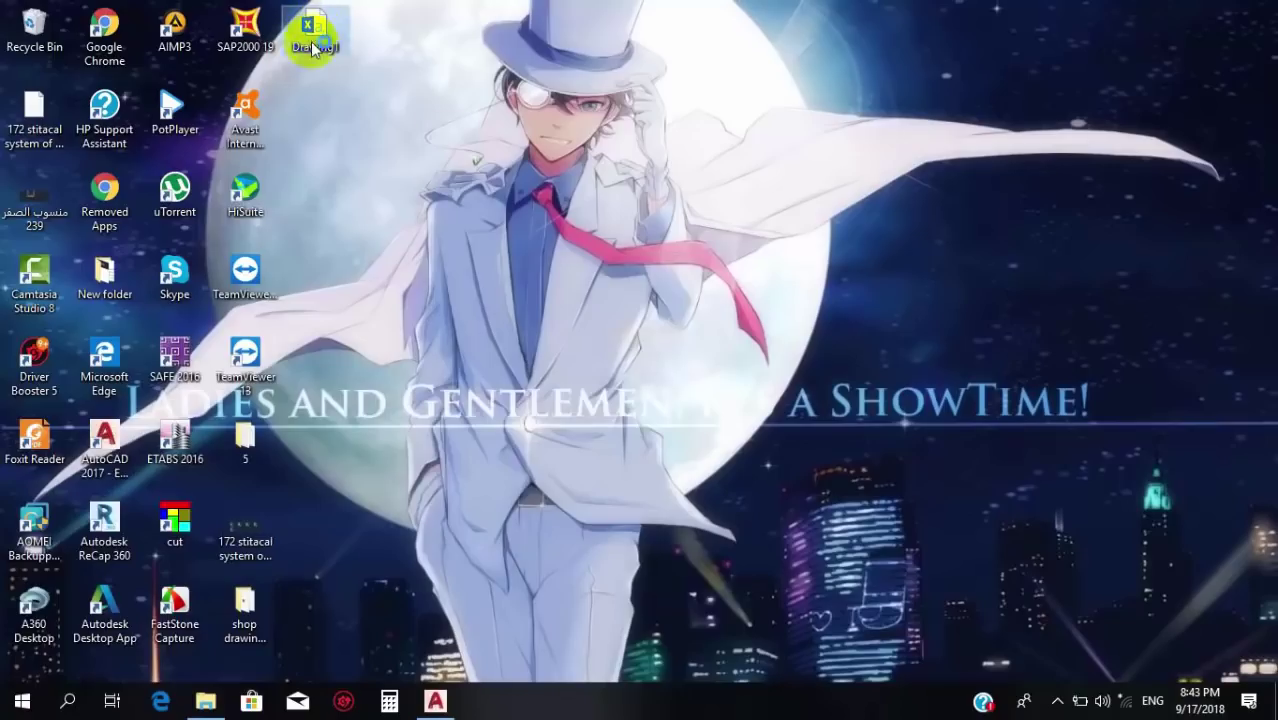
{"action": "key", "text": "Return"}
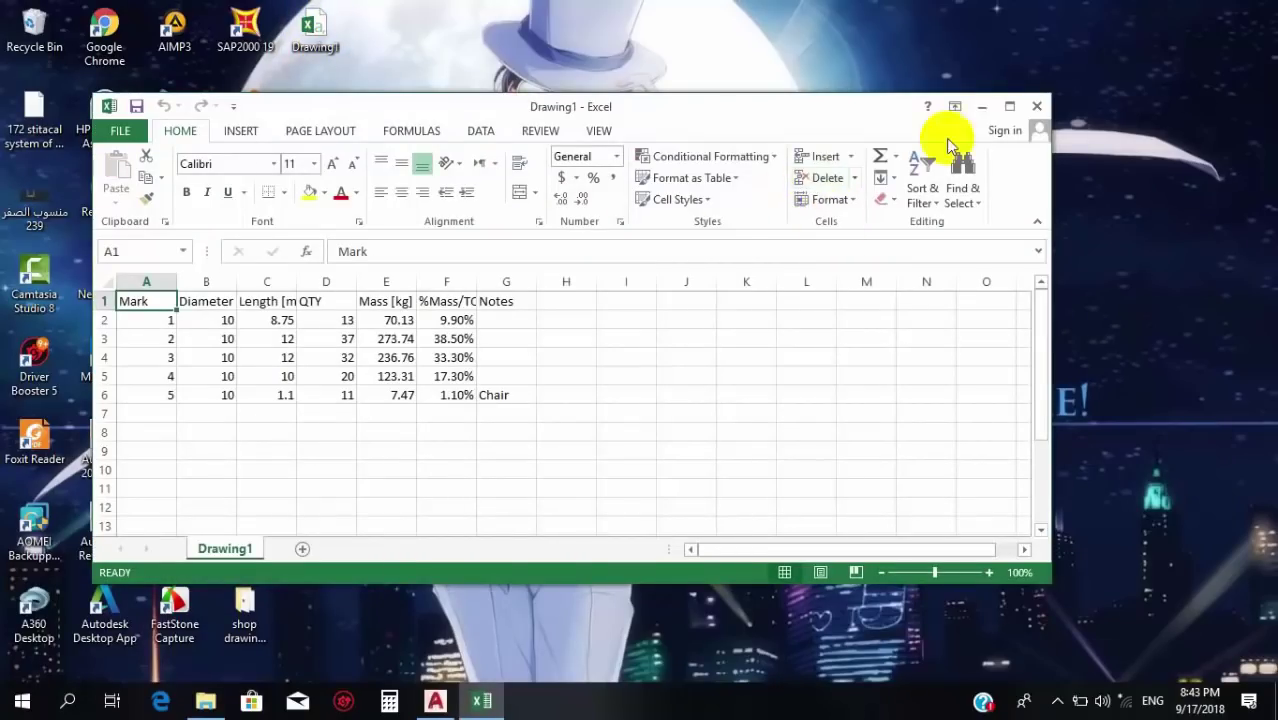
{"action": "left_click", "coordinate": [1010, 106]}
Widen column F so that its %Mass/TOT heading fits.
{"action": "left_click", "coordinate": [345, 338]}
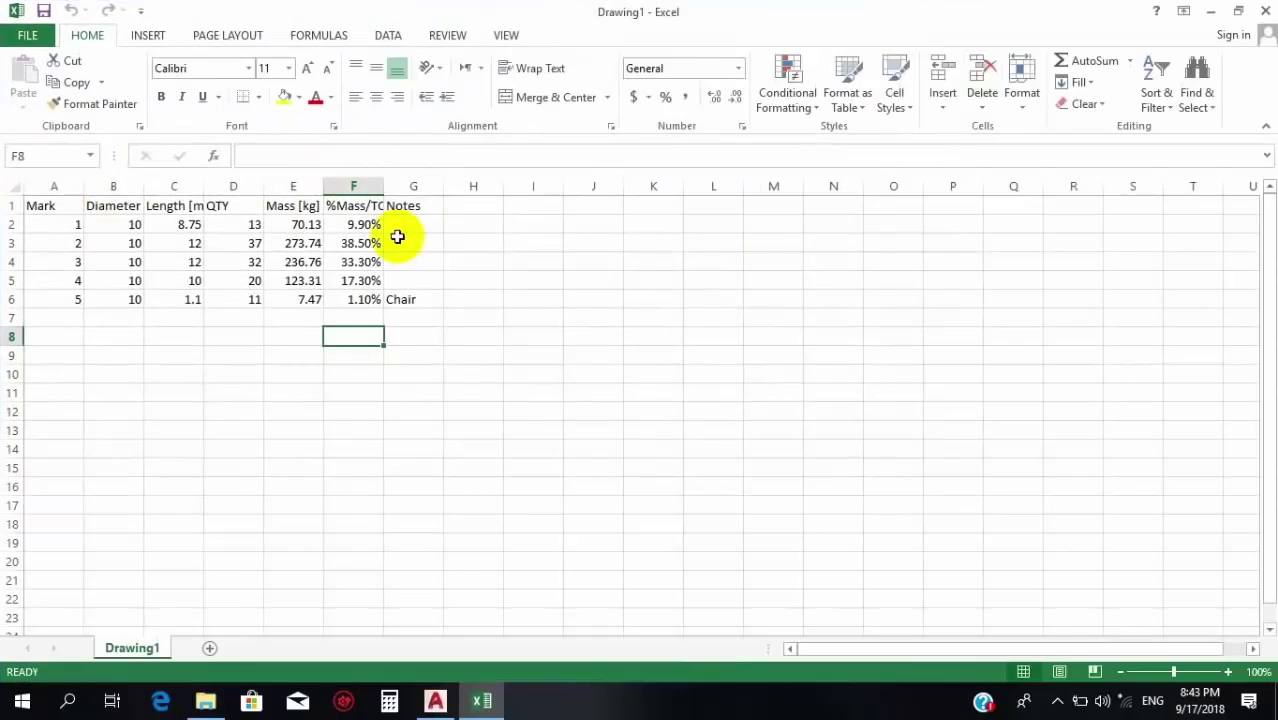
{"action": "left_click_drag", "start_coordinate": [383, 186], "coordinate": [419, 188]}
{"action": "left_click", "coordinate": [515, 336]}
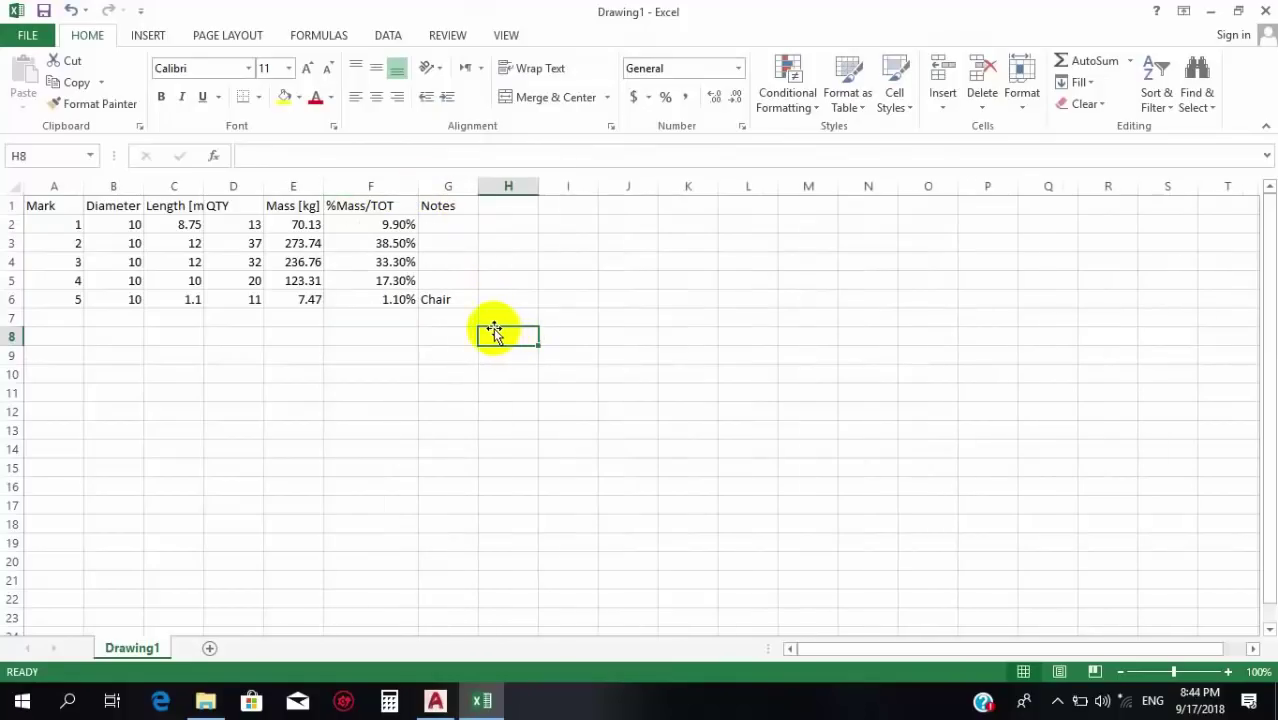
Examine the exported chair row, the diameter, length and quantity values, and the mass to notes columns.
{"action": "left_click", "coordinate": [445, 303]}
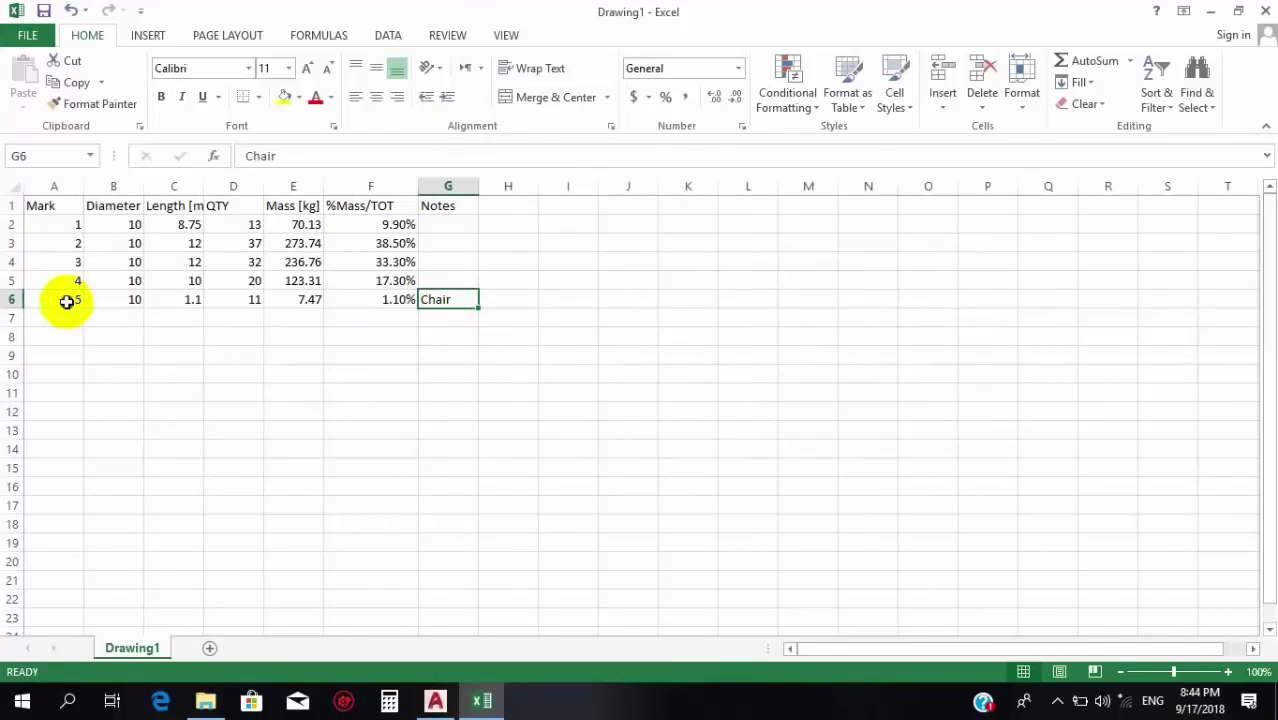
{"action": "left_click_drag", "start_coordinate": [66, 301], "coordinate": [352, 301]}
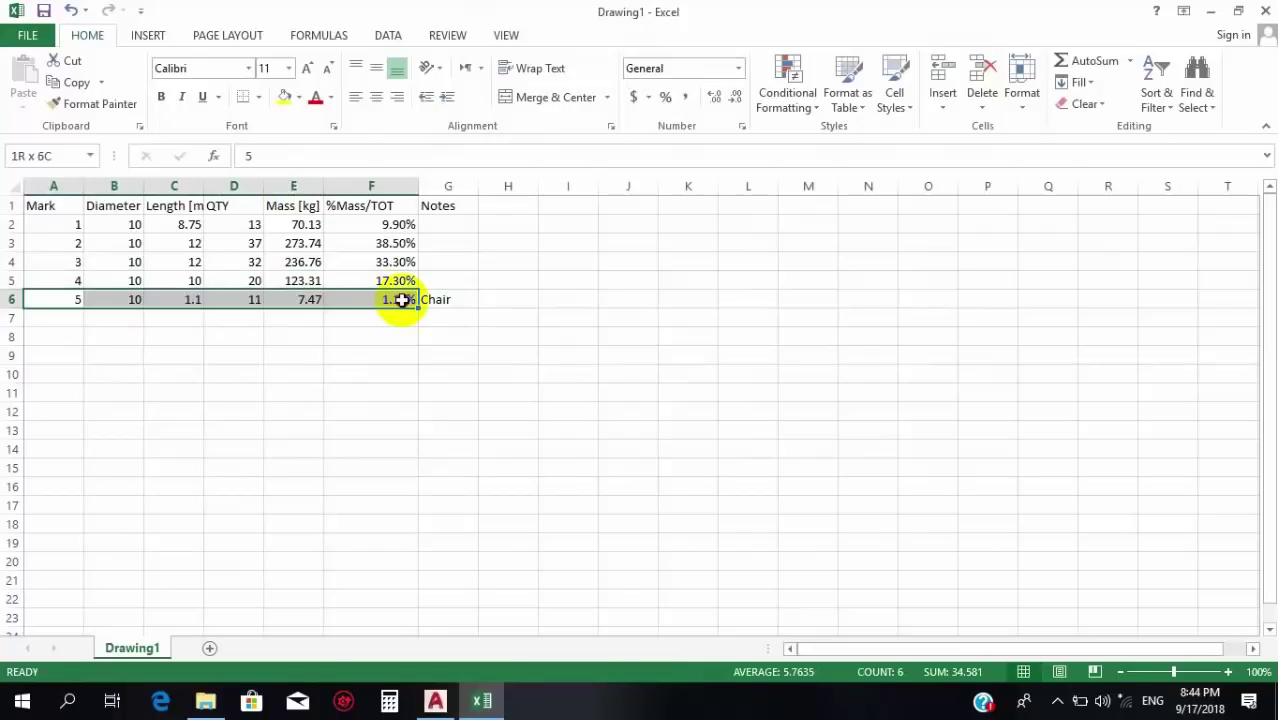
{"action": "left_click", "coordinate": [266, 360]}
{"action": "left_click_drag", "start_coordinate": [128, 228], "coordinate": [251, 314]}
{"action": "left_click_drag", "start_coordinate": [448, 487], "coordinate": [448, 449]}
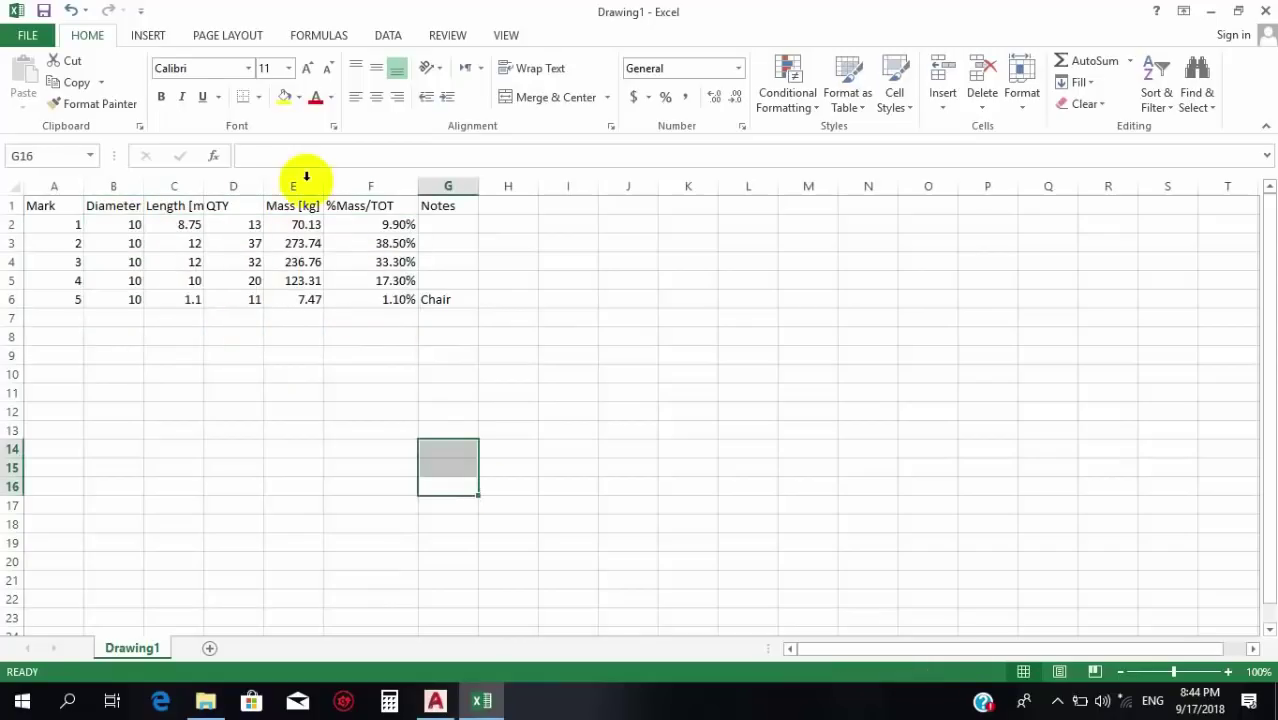
{"action": "left_click_drag", "start_coordinate": [293, 186], "coordinate": [461, 184]}
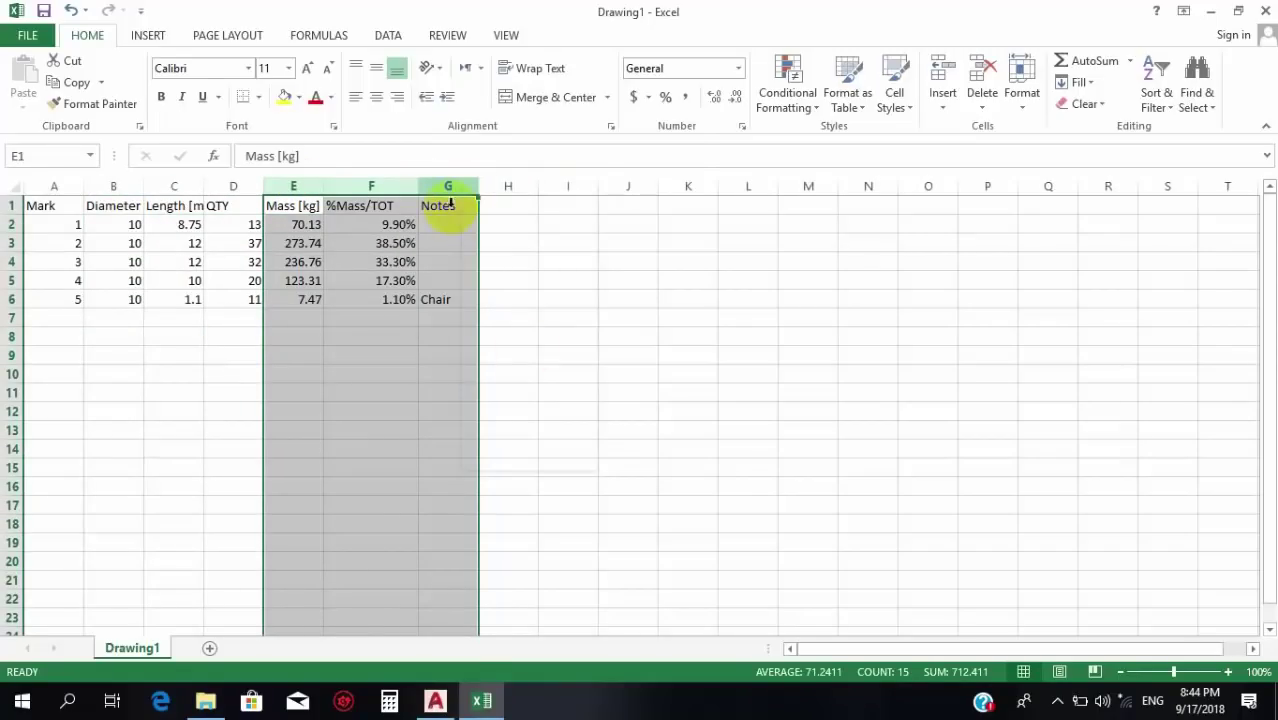
Delete columns E to G, holding the mass, mass percentage and notes, from the bar list sheet.
{"action": "right_click", "coordinate": [452, 202]}
{"action": "left_click", "coordinate": [547, 340]}
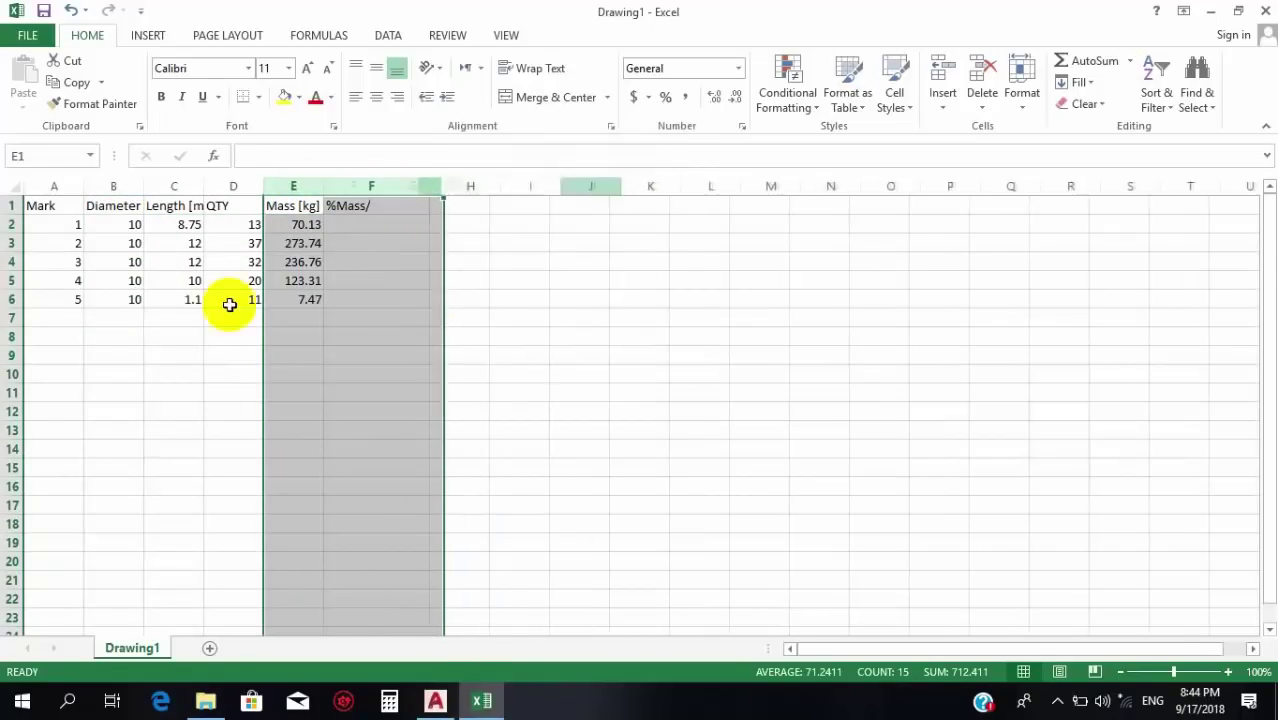
{"action": "left_click", "coordinate": [222, 400]}
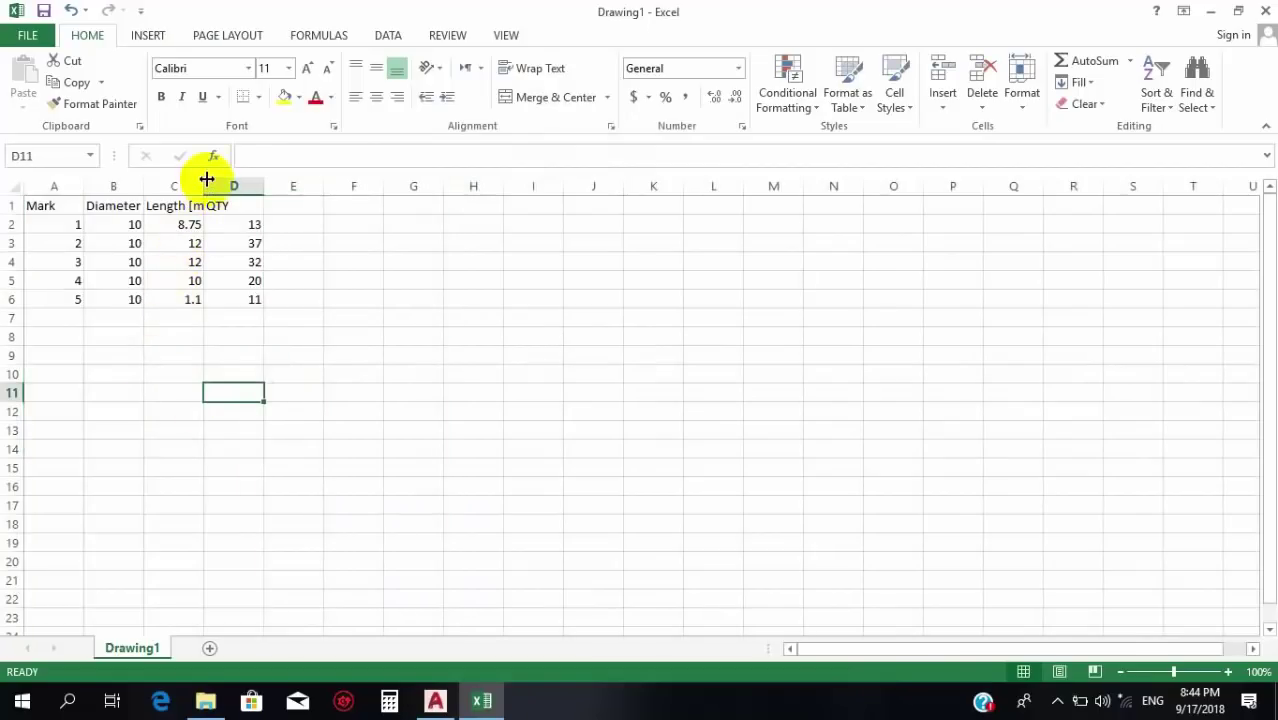
Widen the Length [m], QTY and Diameter [mm] columns so that their headings fit.
{"action": "left_click_drag", "start_coordinate": [205, 185], "coordinate": [232, 184]}
{"action": "left_click_drag", "start_coordinate": [160, 279], "coordinate": [185, 262]}
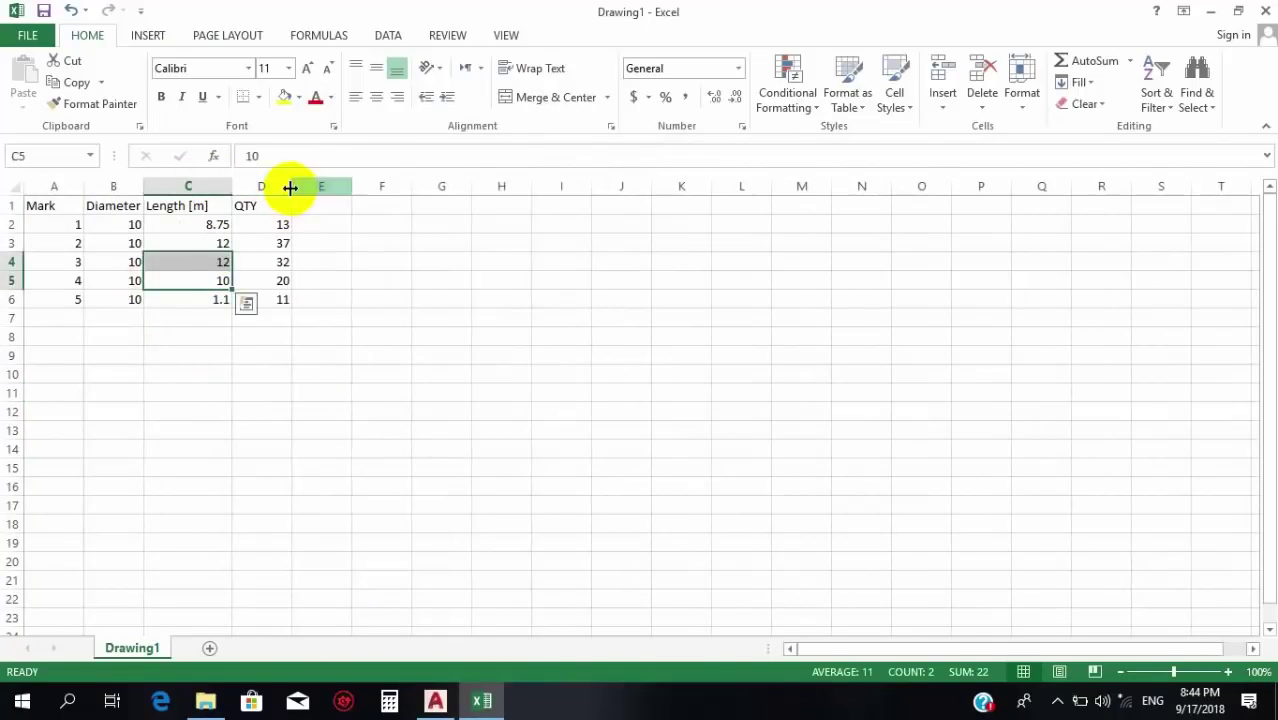
{"action": "left_click_drag", "start_coordinate": [290, 188], "coordinate": [333, 188]}
{"action": "left_click", "coordinate": [170, 319]}
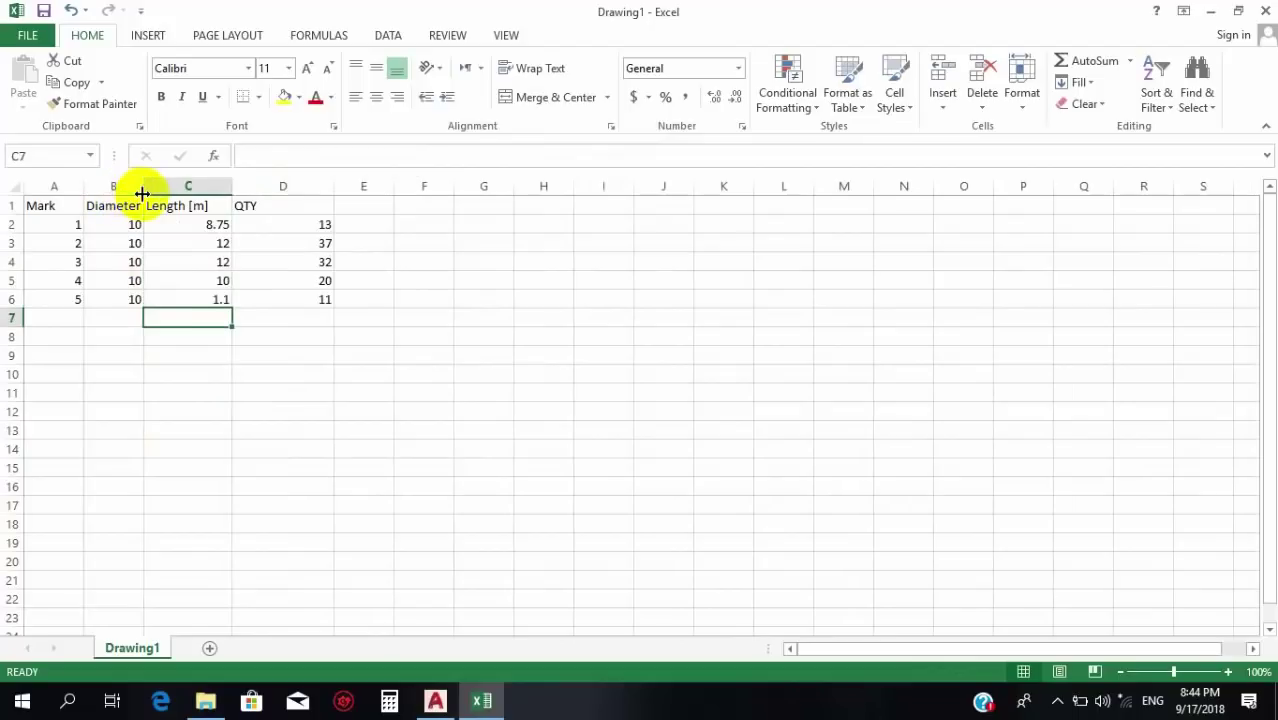
{"action": "left_click_drag", "start_coordinate": [142, 193], "coordinate": [195, 190]}
{"action": "left_click", "coordinate": [131, 356]}
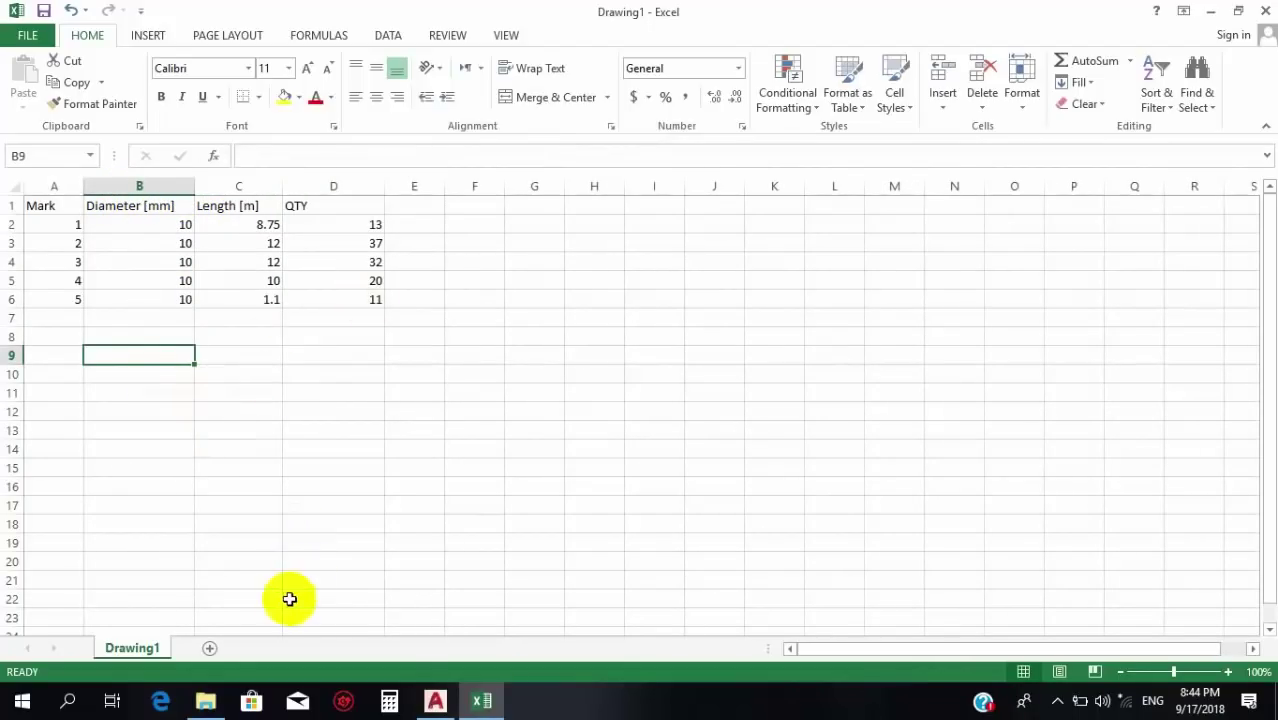
Switch to File Explorer and open the Ground Floor folder inside 5 > 4 on Local Disk (G:).
{"action": "left_click", "coordinate": [205, 702]}
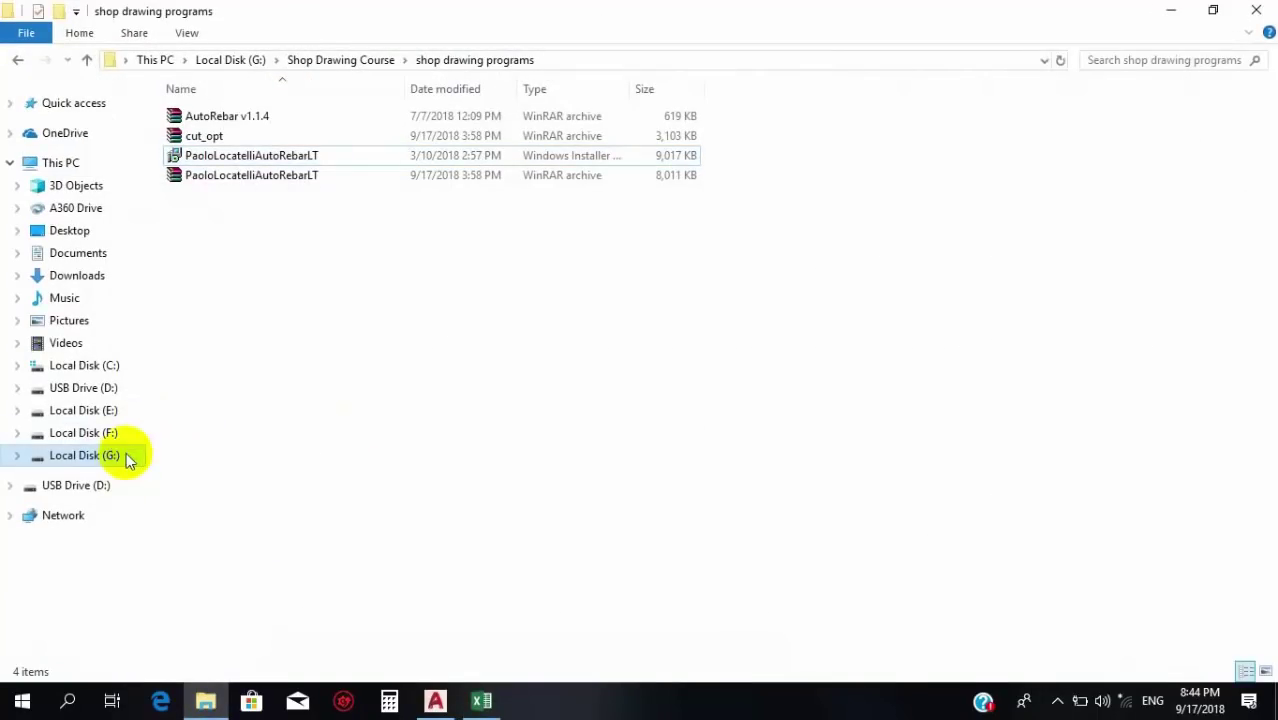
{"action": "left_click", "coordinate": [84, 455]}
{"action": "scroll", "coordinate": [370, 412], "scroll_direction": "up", "scroll_amount": 15}
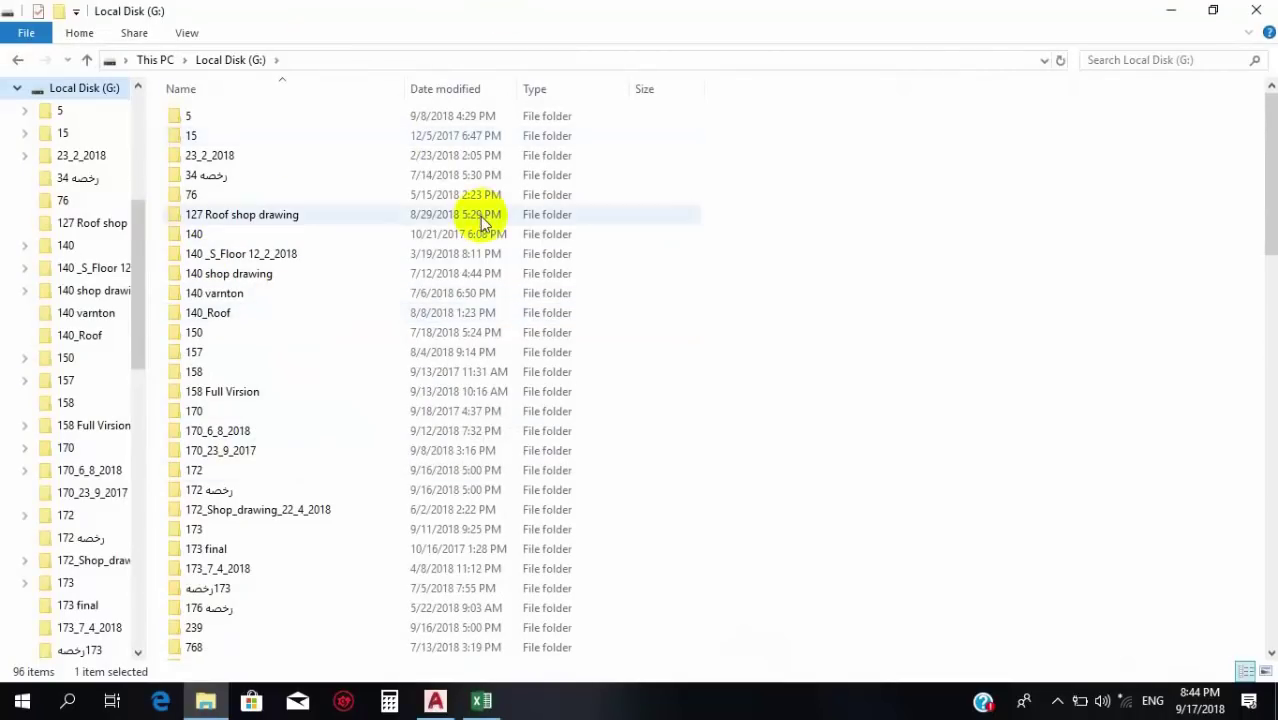
{"action": "double_click", "coordinate": [268, 118]}
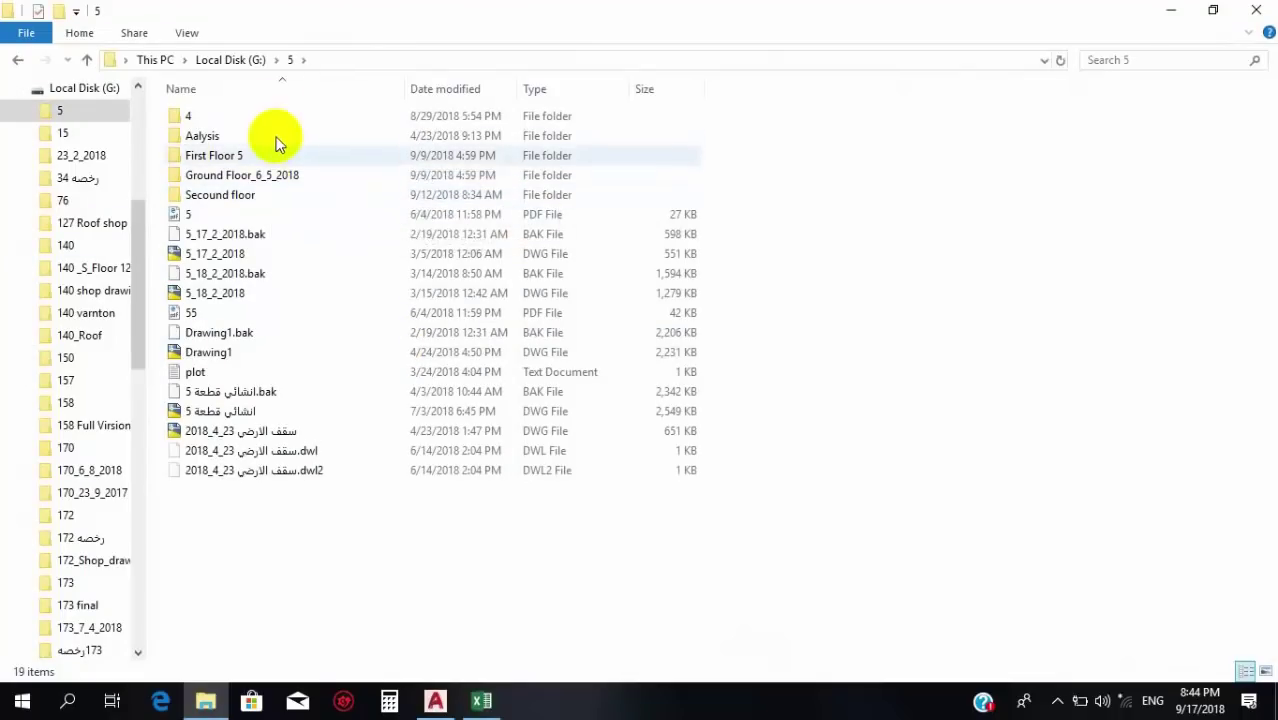
{"action": "double_click", "coordinate": [280, 116]}
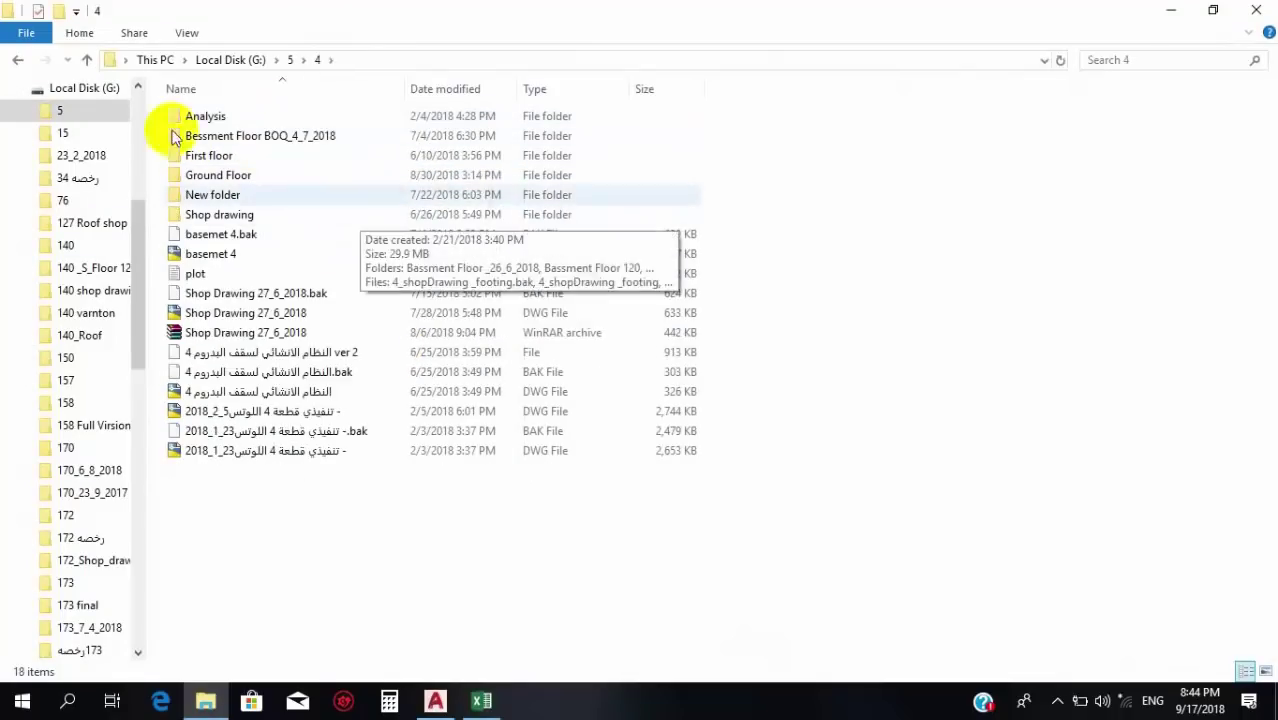
{"action": "mouse_move", "coordinate": [268, 186]}
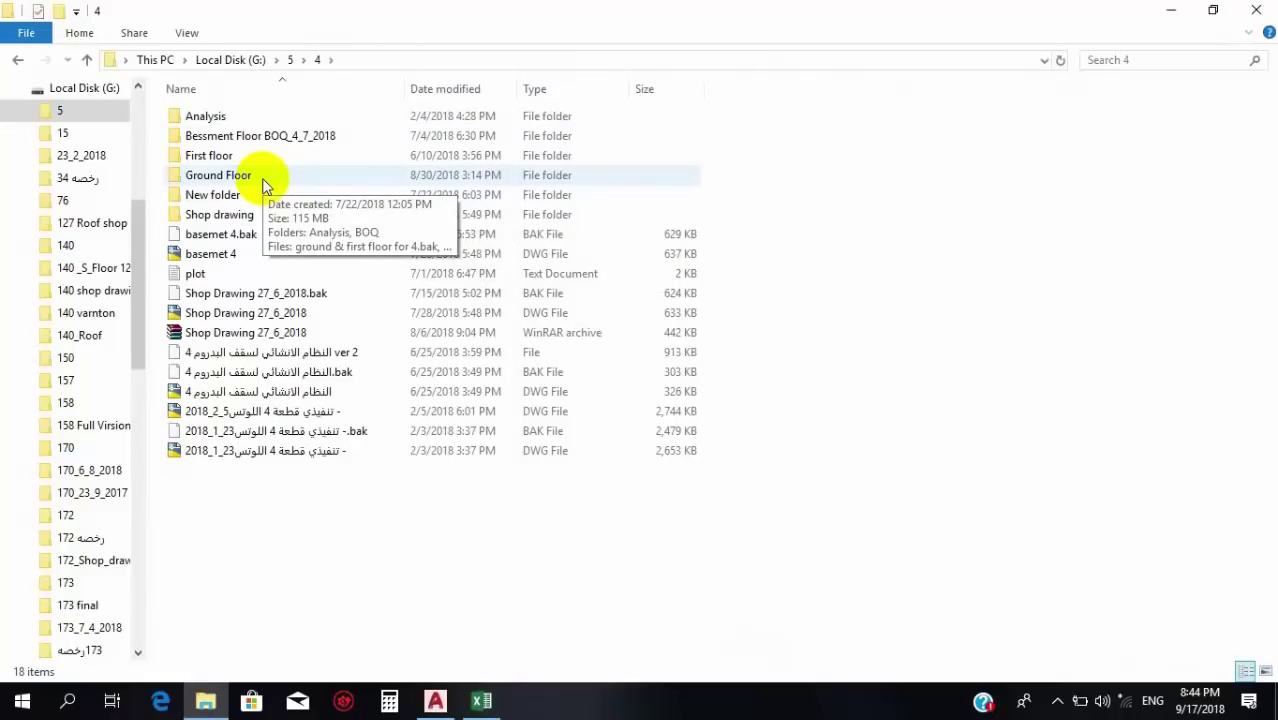
{"action": "double_click", "coordinate": [262, 181]}
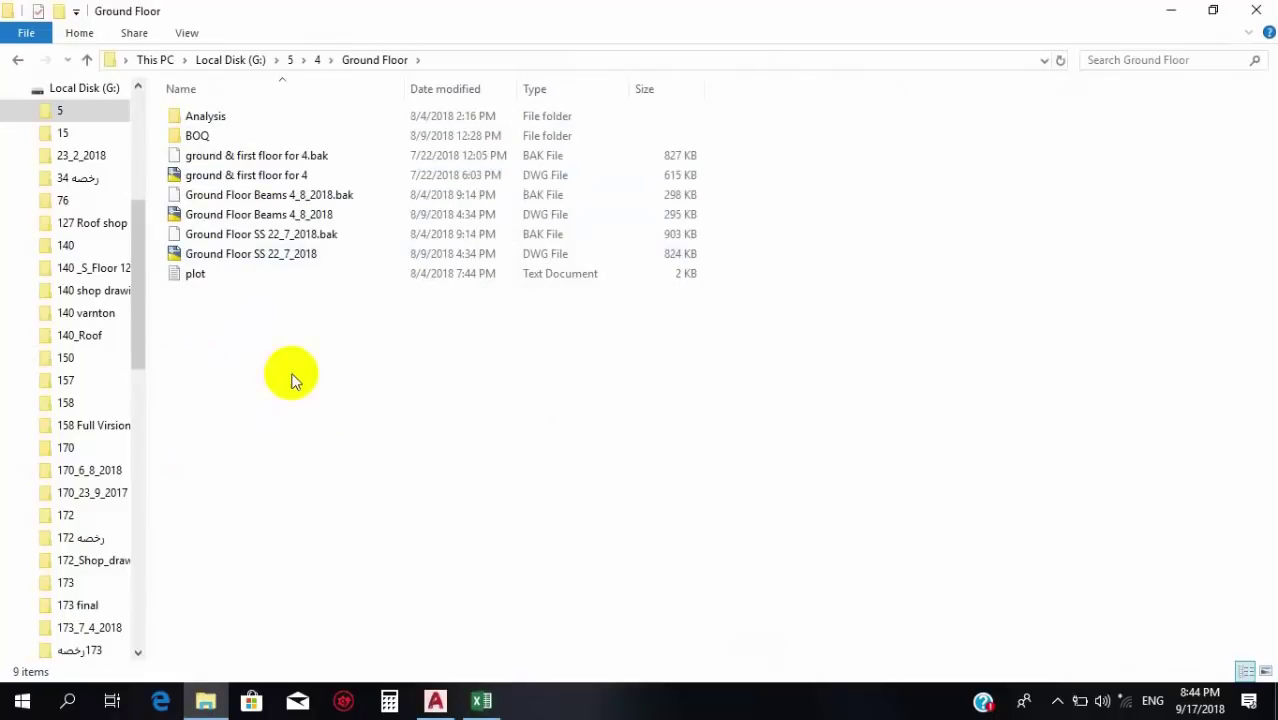
Refresh the folder and open the Ground Floor Beams 4_8_2018 drawing in AutoCAD.
{"action": "right_click", "coordinate": [291, 371]}
{"action": "left_click", "coordinate": [374, 478]}
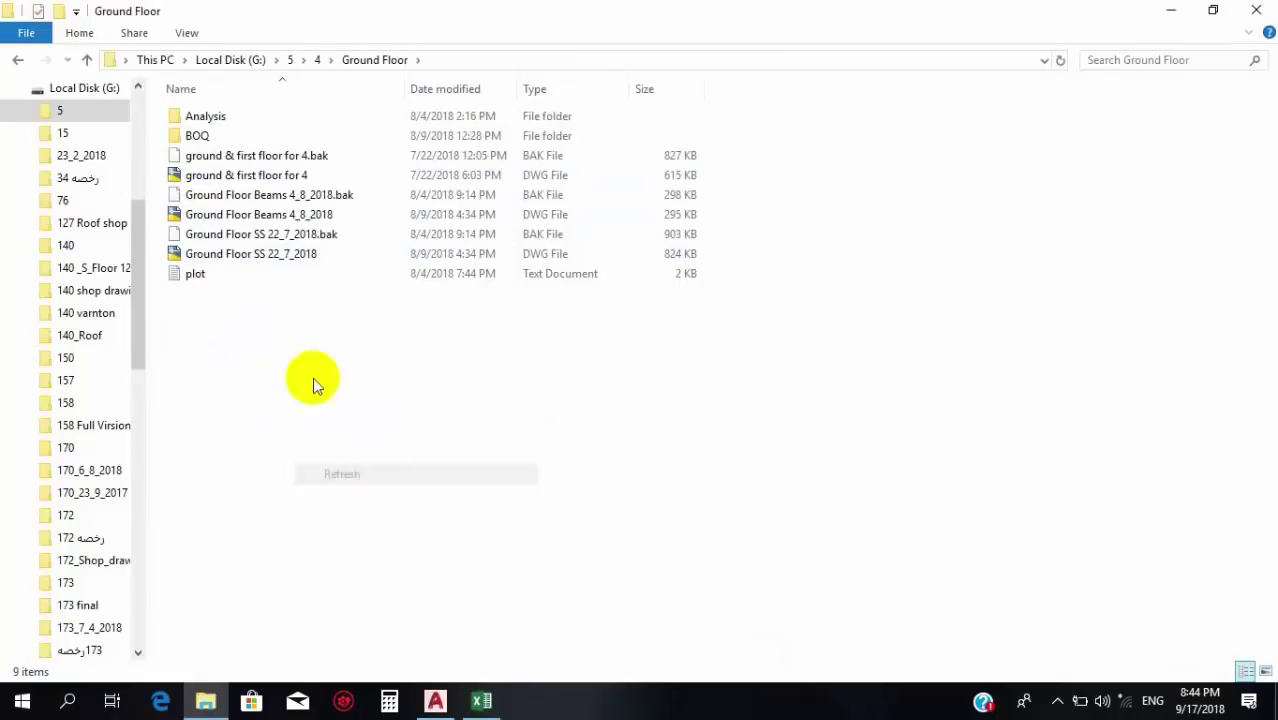
{"action": "left_click", "coordinate": [272, 255]}
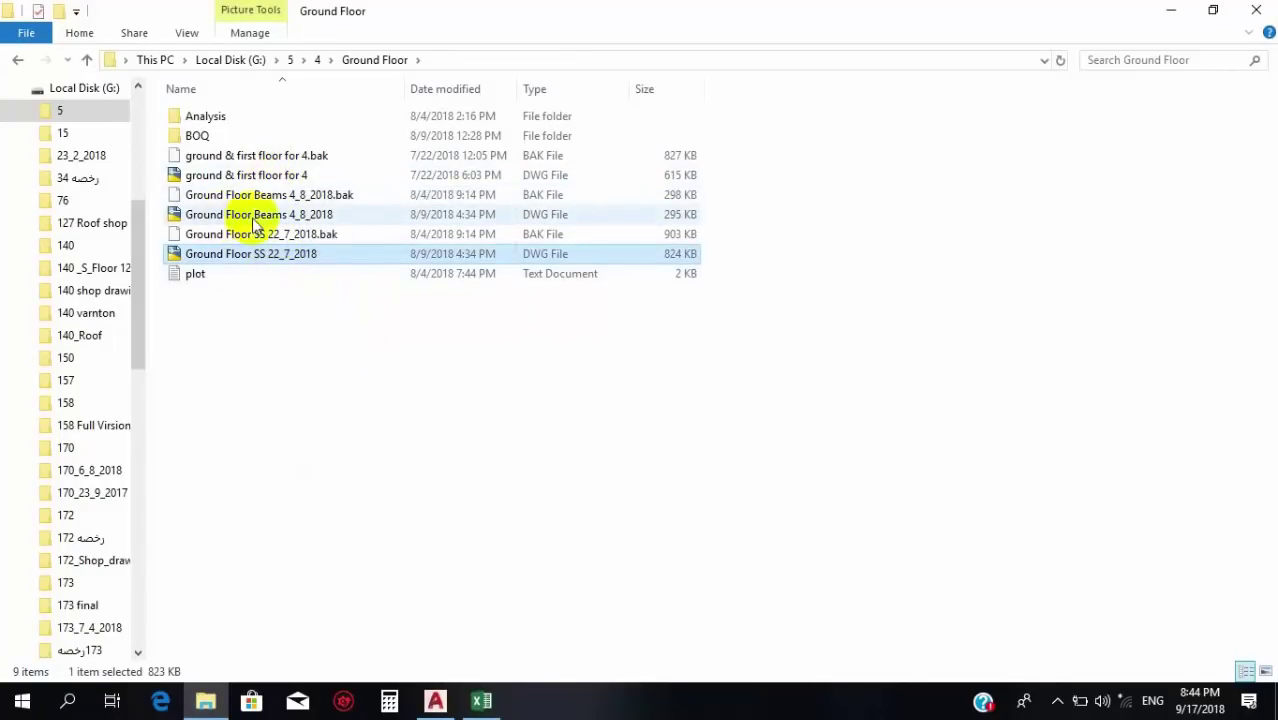
{"action": "left_click", "coordinate": [330, 216]}
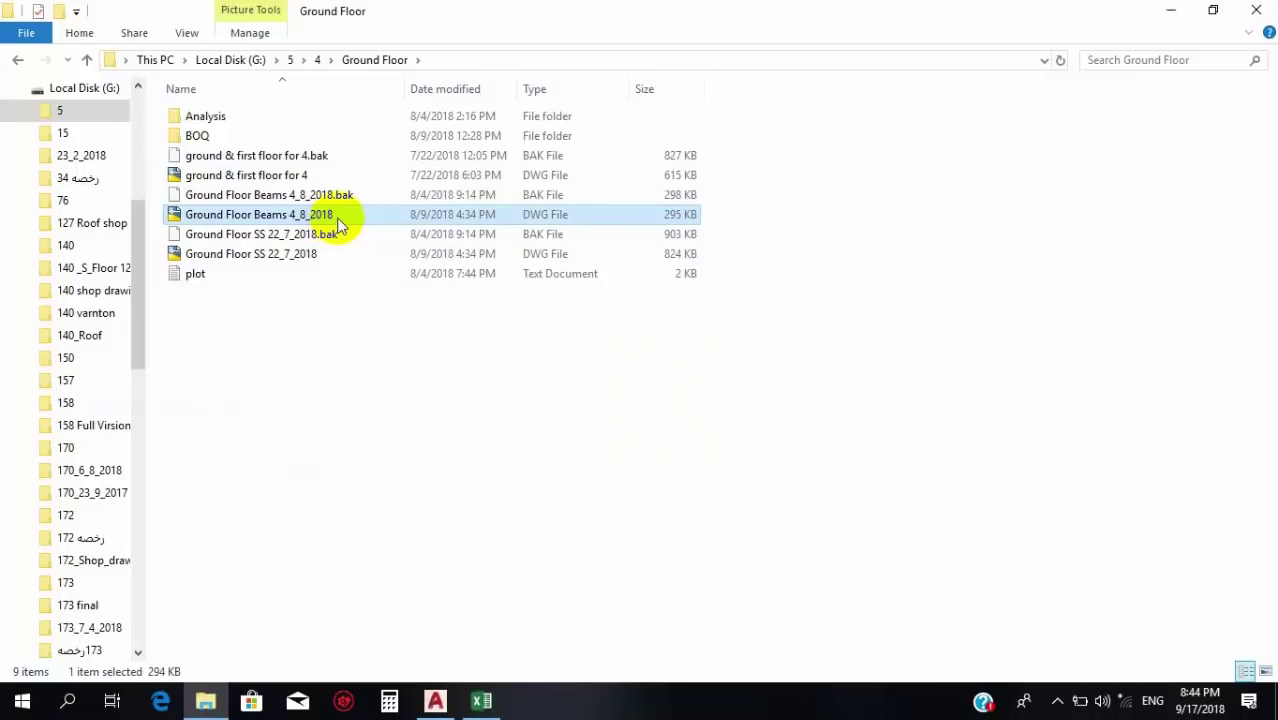
{"action": "double_click", "coordinate": [338, 224]}
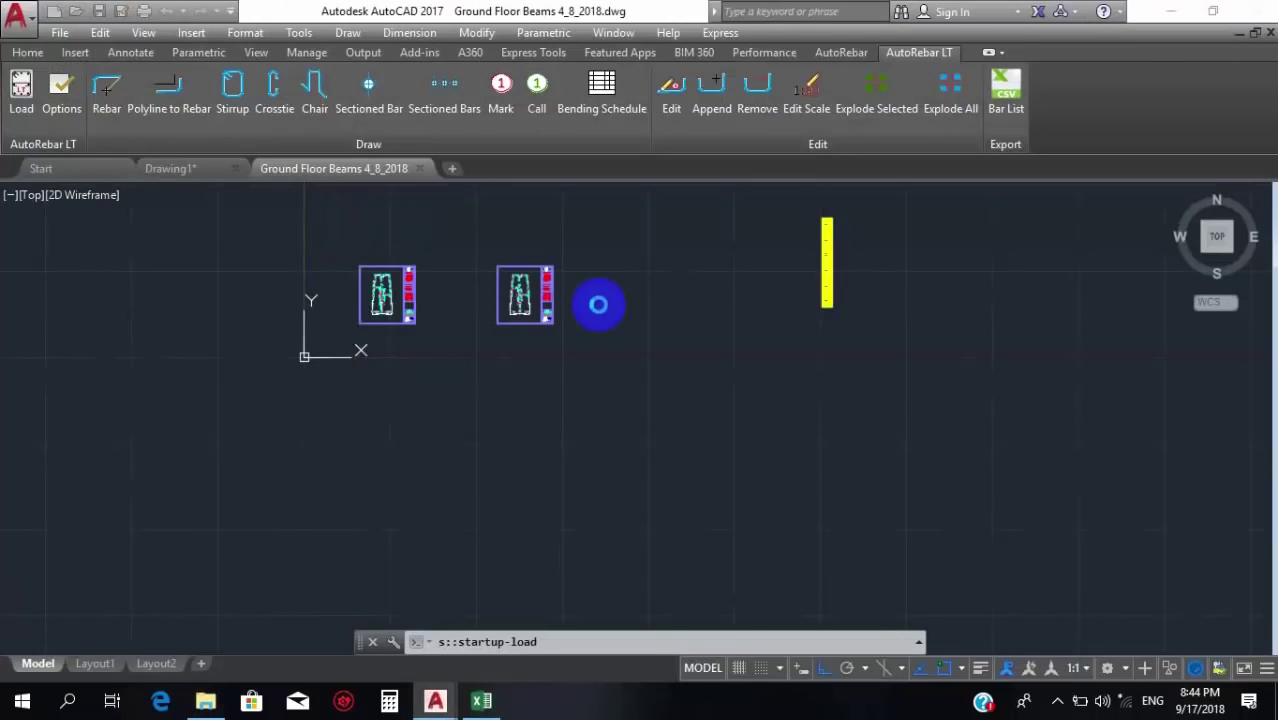
Examine the ground floor beam sheets, their solid beam bars and callouts, and the red text tables beside the plans.
{"action": "scroll", "coordinate": [371, 348], "scroll_direction": "up", "scroll_amount": 8}
{"action": "scroll", "coordinate": [381, 365], "scroll_direction": "down", "scroll_amount": 4}
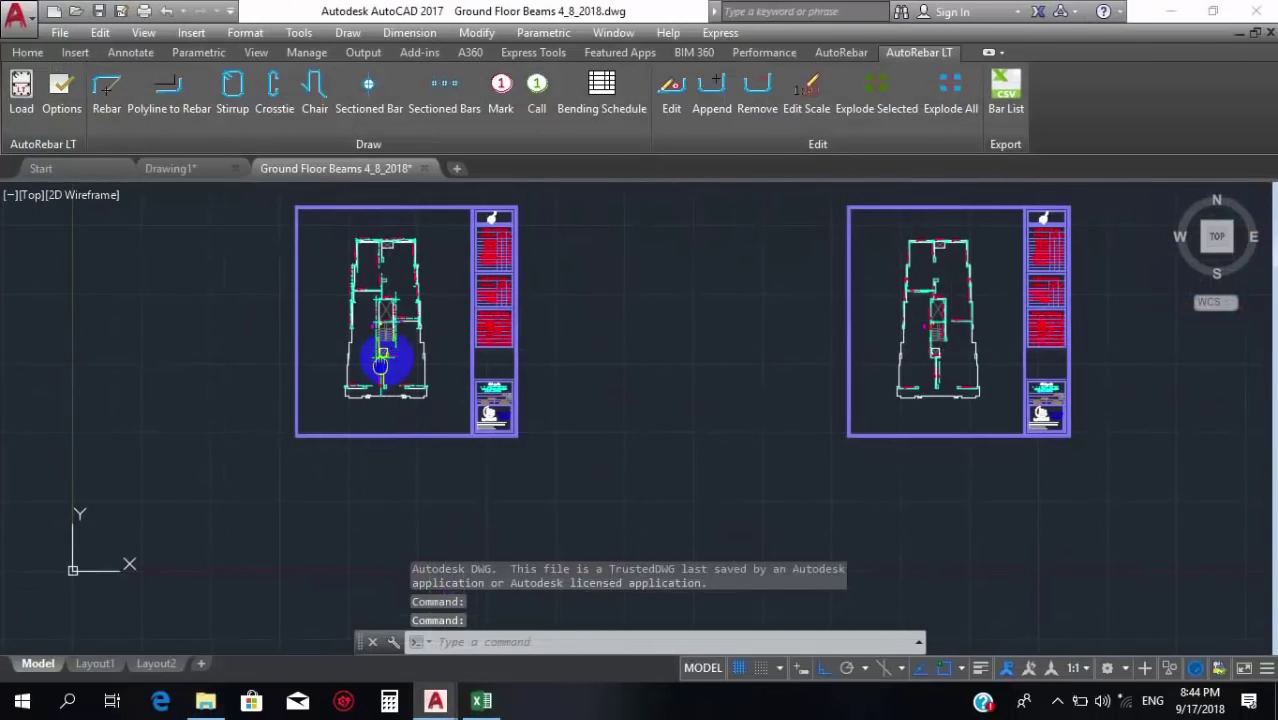
{"action": "scroll", "coordinate": [410, 350], "scroll_direction": "up", "scroll_amount": 4}
{"action": "scroll", "coordinate": [465, 322], "scroll_direction": "down", "scroll_amount": 6}
{"action": "scroll", "coordinate": [1000, 325], "scroll_direction": "up", "scroll_amount": 6}
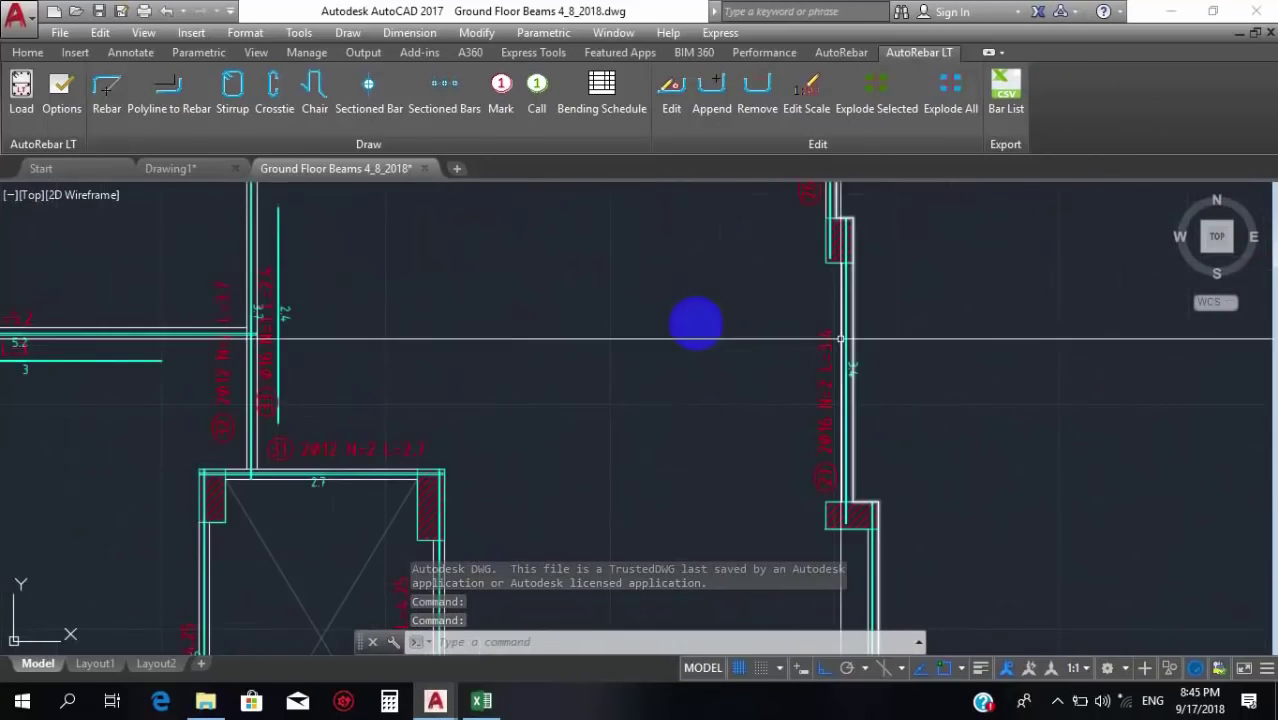
{"action": "scroll", "coordinate": [696, 323], "scroll_direction": "down", "scroll_amount": 3}
{"action": "scroll", "coordinate": [1073, 348], "scroll_direction": "up", "scroll_amount": 3}
{"action": "scroll", "coordinate": [746, 414], "scroll_direction": "up", "scroll_amount": 2}
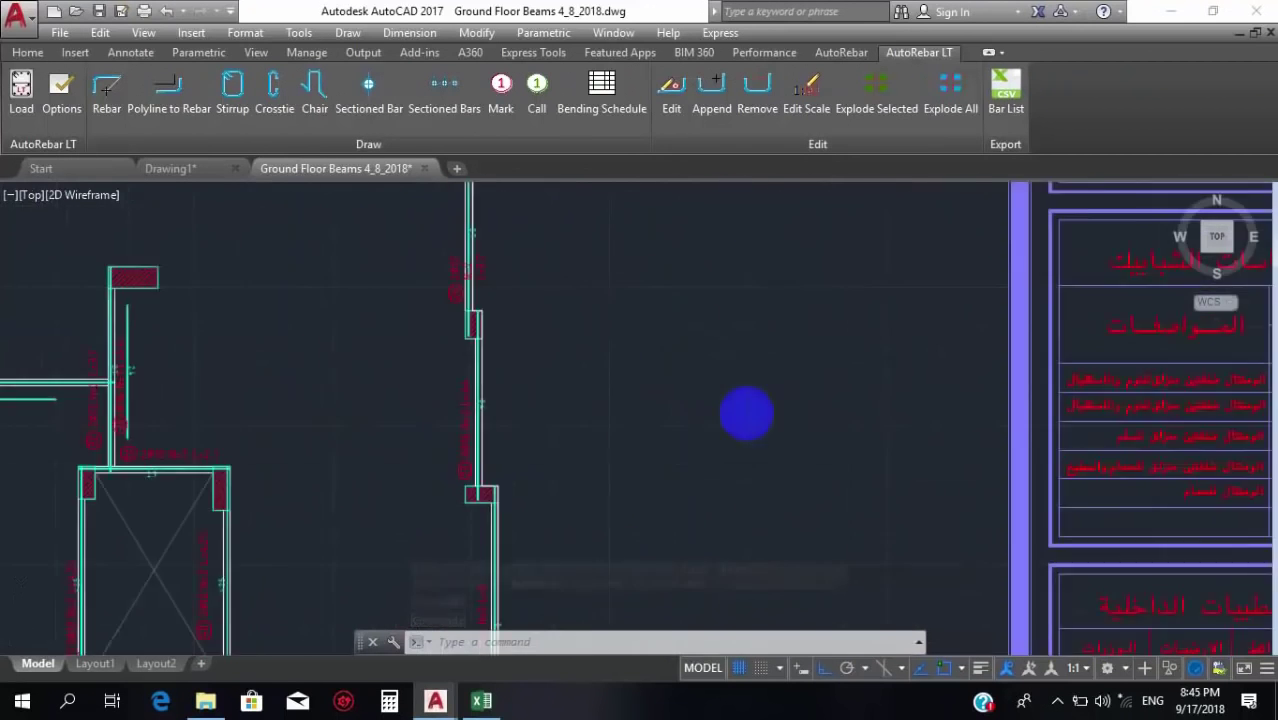
{"action": "scroll", "coordinate": [696, 491], "scroll_direction": "down", "scroll_amount": 6}
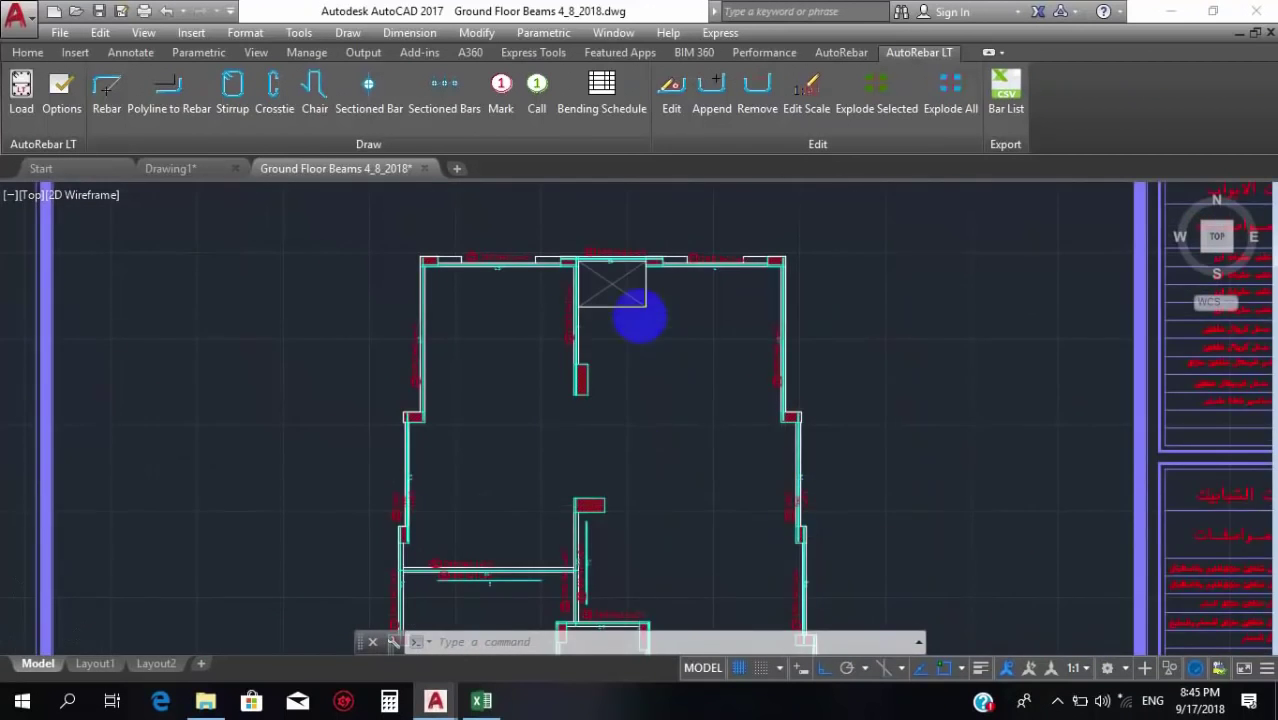
{"action": "scroll", "coordinate": [610, 315], "scroll_direction": "up", "scroll_amount": 3}
{"action": "scroll", "coordinate": [679, 343], "scroll_direction": "down", "scroll_amount": 7}
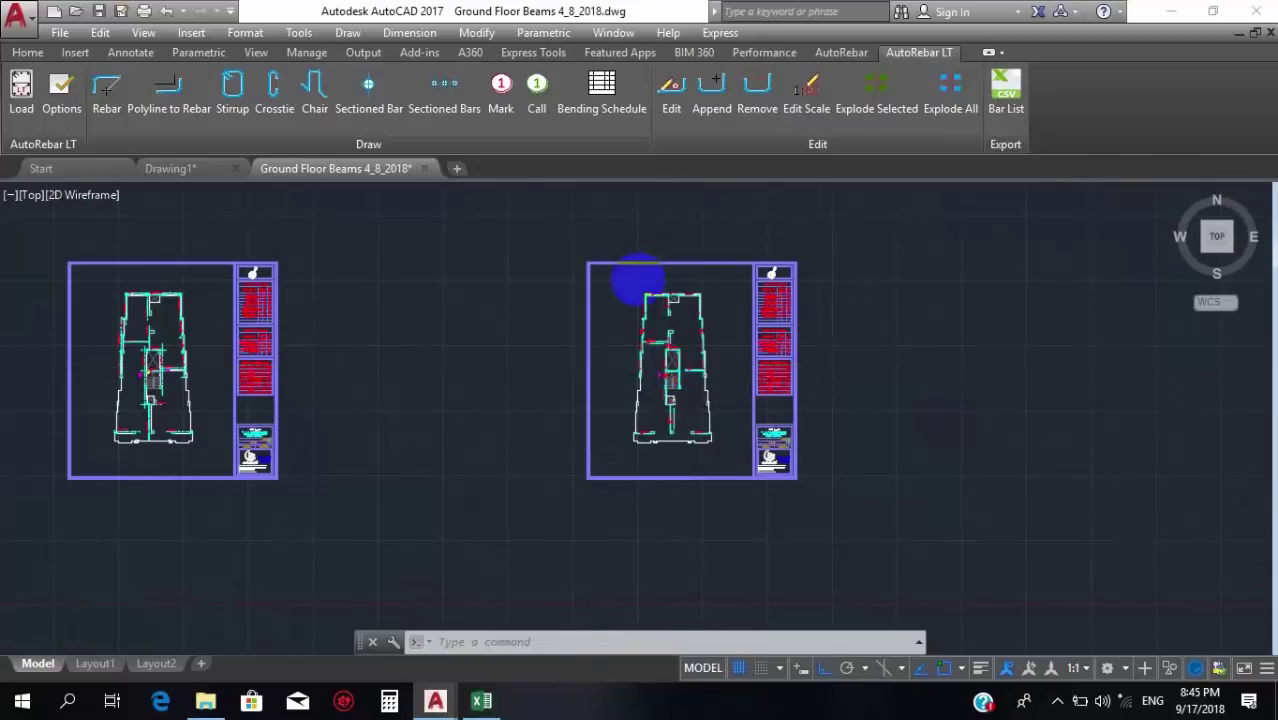
{"action": "scroll", "coordinate": [610, 350], "scroll_direction": "up", "scroll_amount": 7}
{"action": "scroll", "coordinate": [815, 495], "scroll_direction": "down", "scroll_amount": 4}
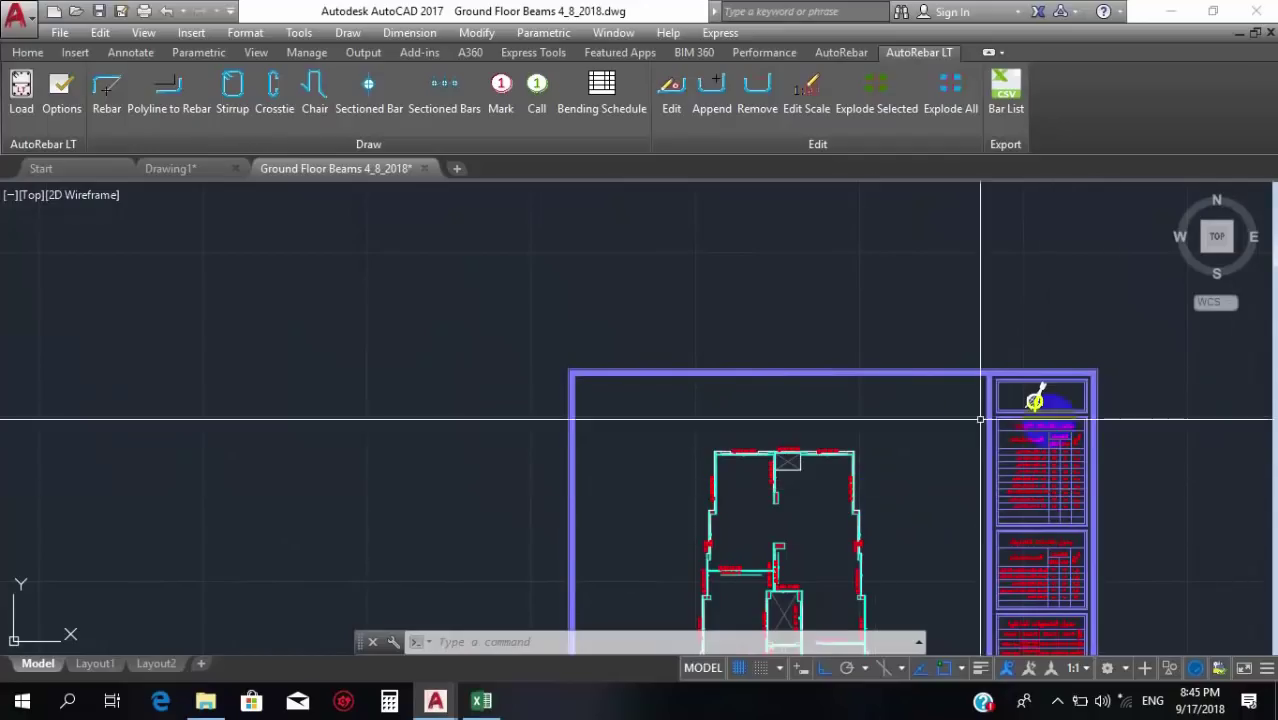
{"action": "mouse_move", "coordinate": [1062, 449]}
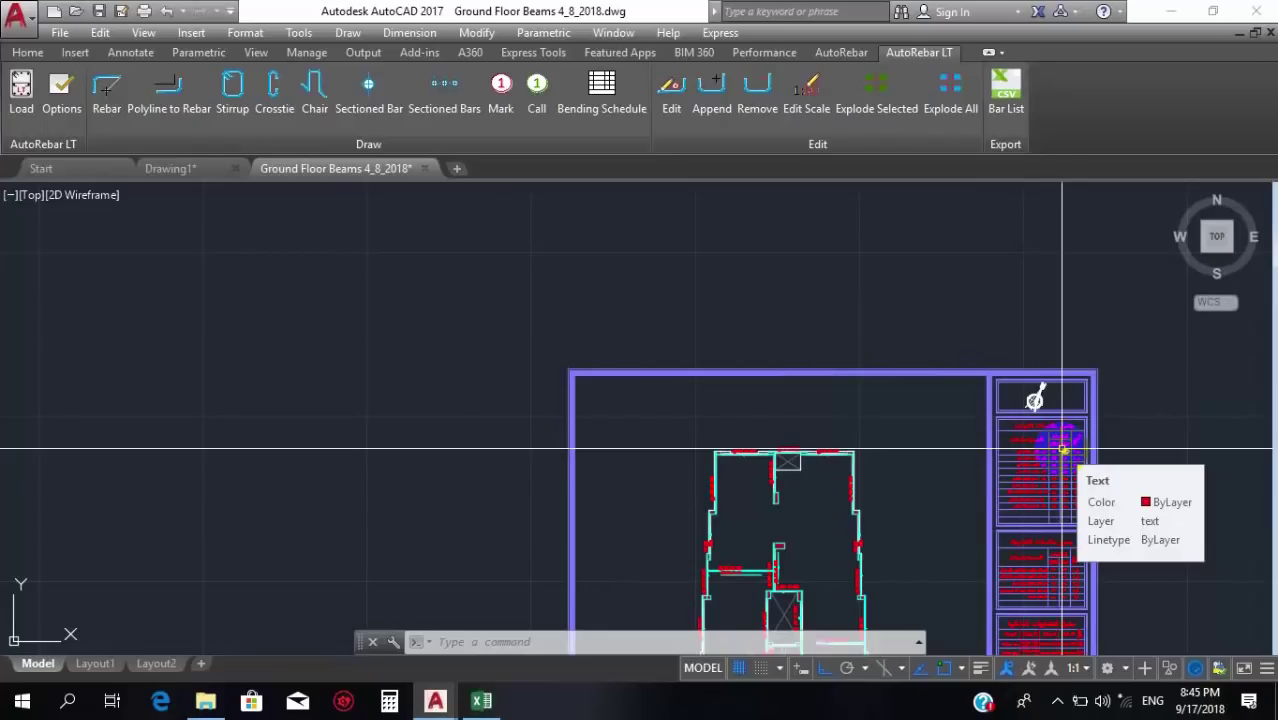
{"action": "scroll", "coordinate": [781, 447], "scroll_direction": "up", "scroll_amount": 3}
{"action": "scroll", "coordinate": [800, 450], "scroll_direction": "down", "scroll_amount": 3}
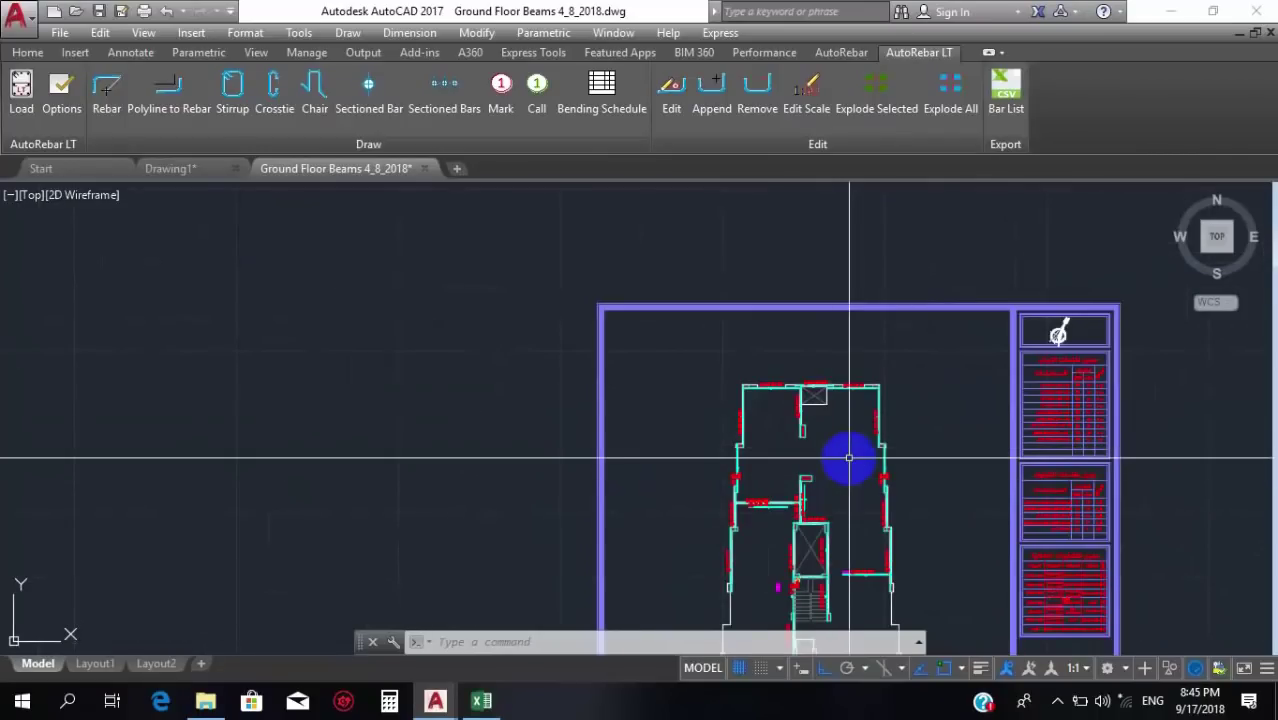
{"action": "scroll", "coordinate": [813, 403], "scroll_direction": "down", "scroll_amount": 5}
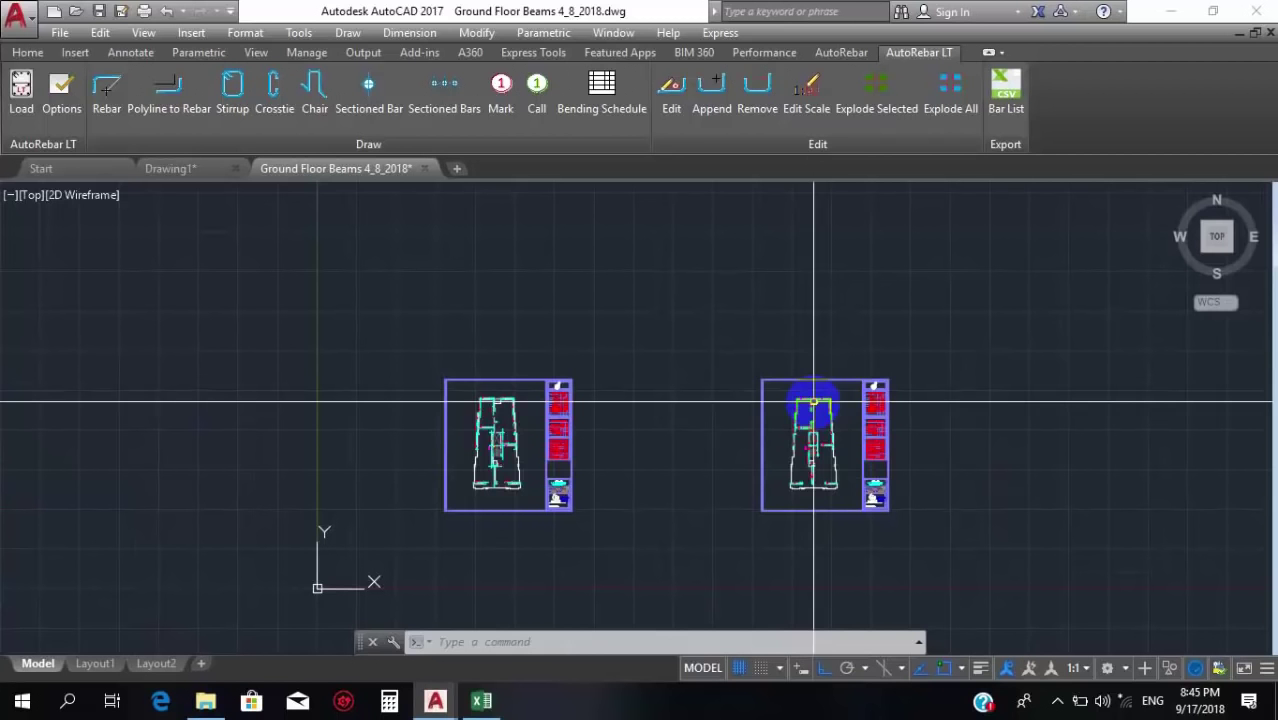
Examine the dashed hooked bars and their callouts along the beams, from the plan's upper edge to its lower edge.
{"action": "scroll", "coordinate": [476, 388], "scroll_direction": "up", "scroll_amount": 10}
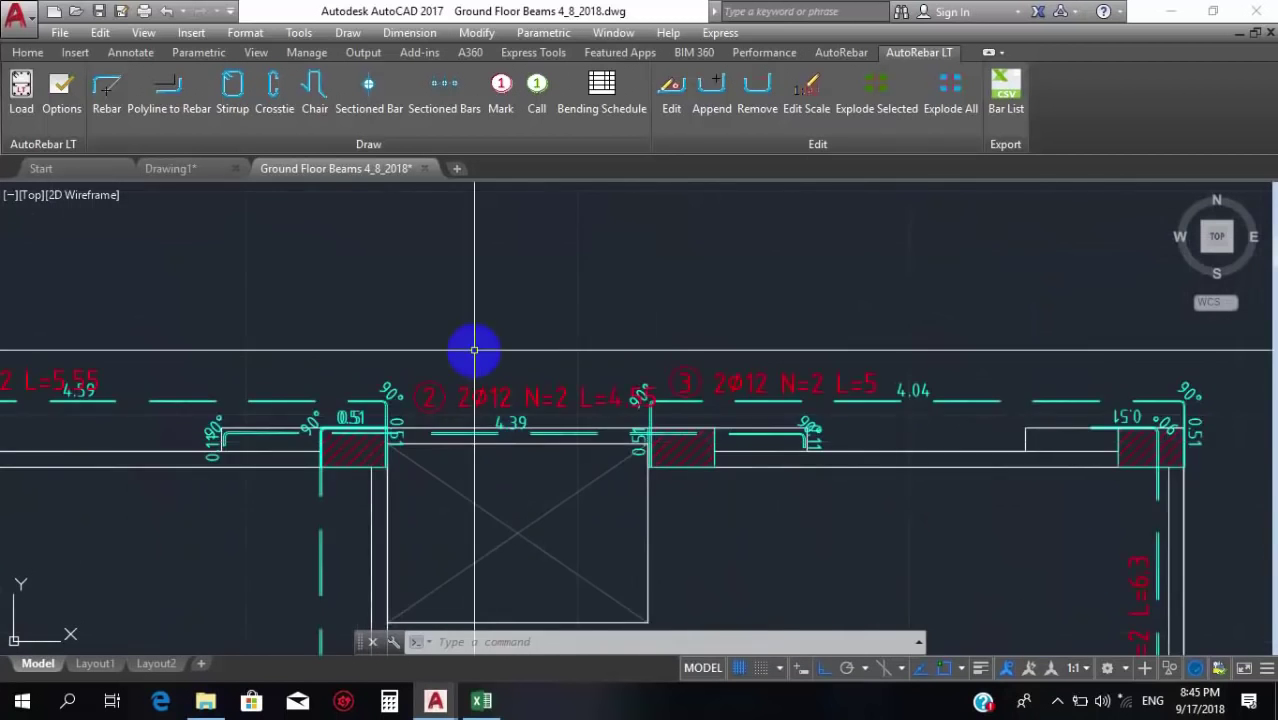
{"action": "scroll", "coordinate": [140, 350], "scroll_direction": "down", "scroll_amount": 2}
{"action": "scroll", "coordinate": [200, 320], "scroll_direction": "up", "scroll_amount": 7}
{"action": "scroll", "coordinate": [430, 360], "scroll_direction": "down", "scroll_amount": 6}
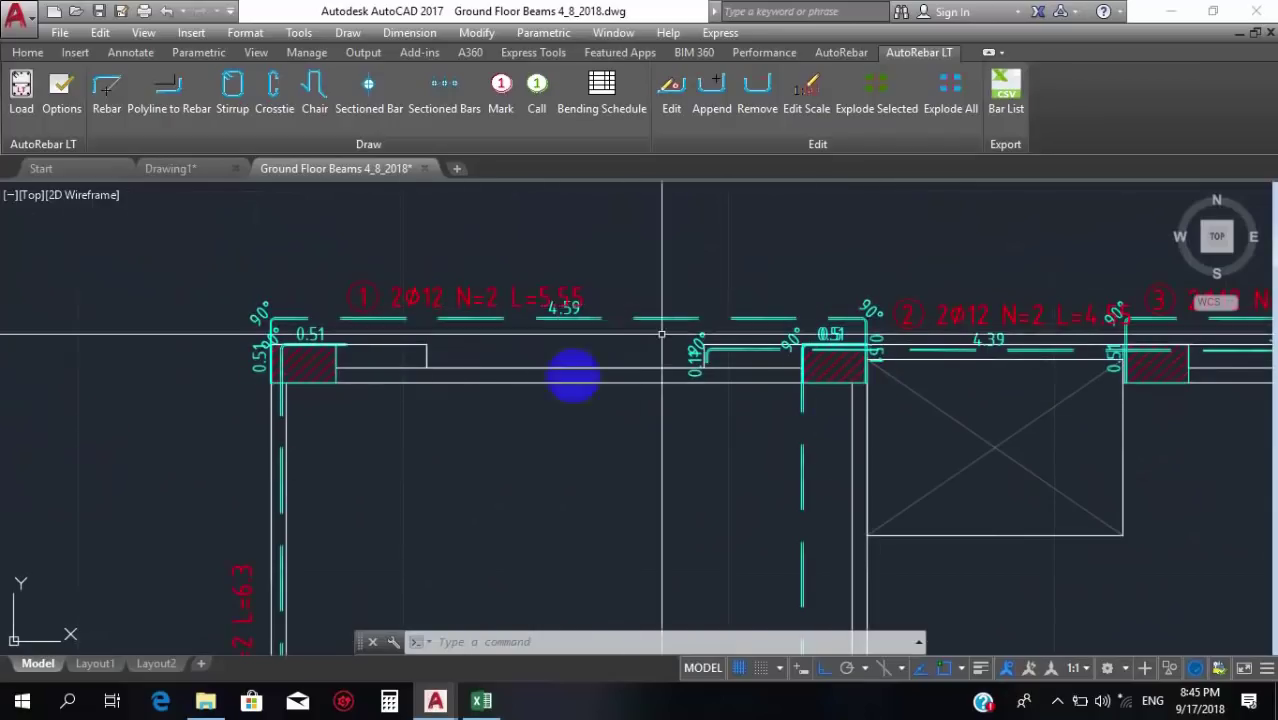
{"action": "scroll", "coordinate": [527, 305], "scroll_direction": "down", "scroll_amount": 4}
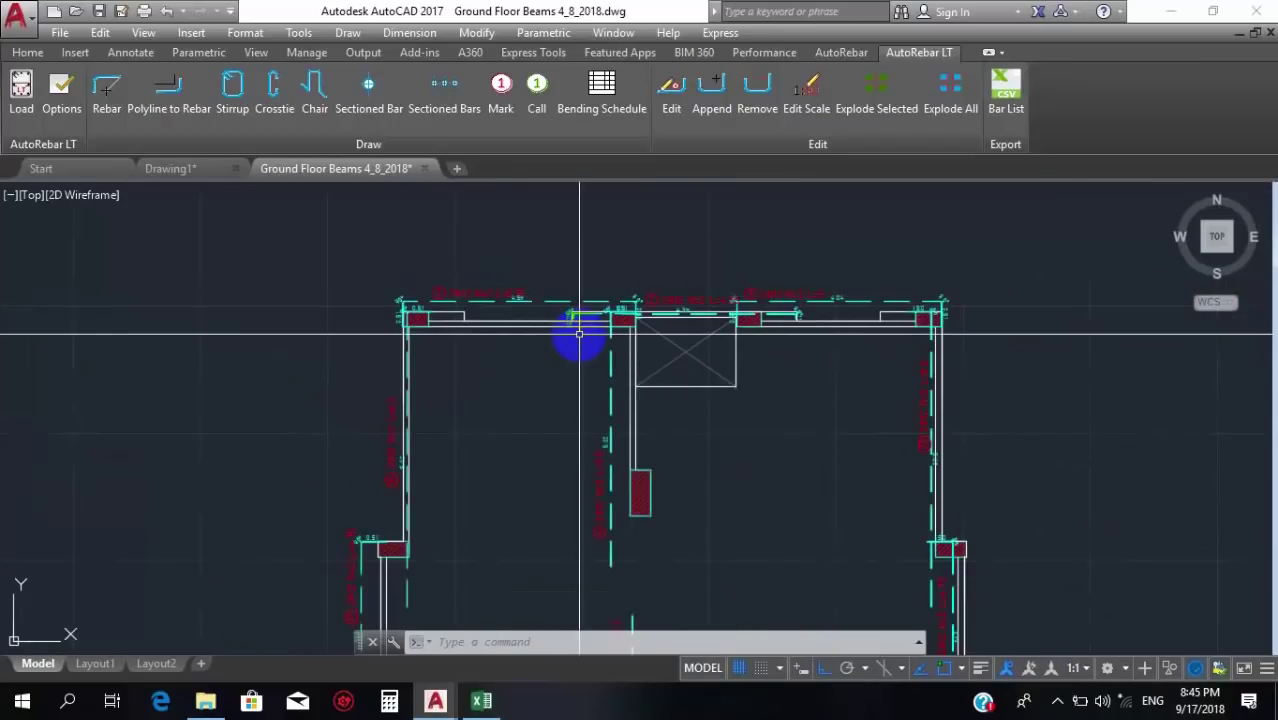
{"action": "scroll", "coordinate": [770, 499], "scroll_direction": "down", "scroll_amount": 5}
{"action": "scroll", "coordinate": [727, 371], "scroll_direction": "up", "scroll_amount": 6}
{"action": "scroll", "coordinate": [656, 399], "scroll_direction": "down", "scroll_amount": 2}
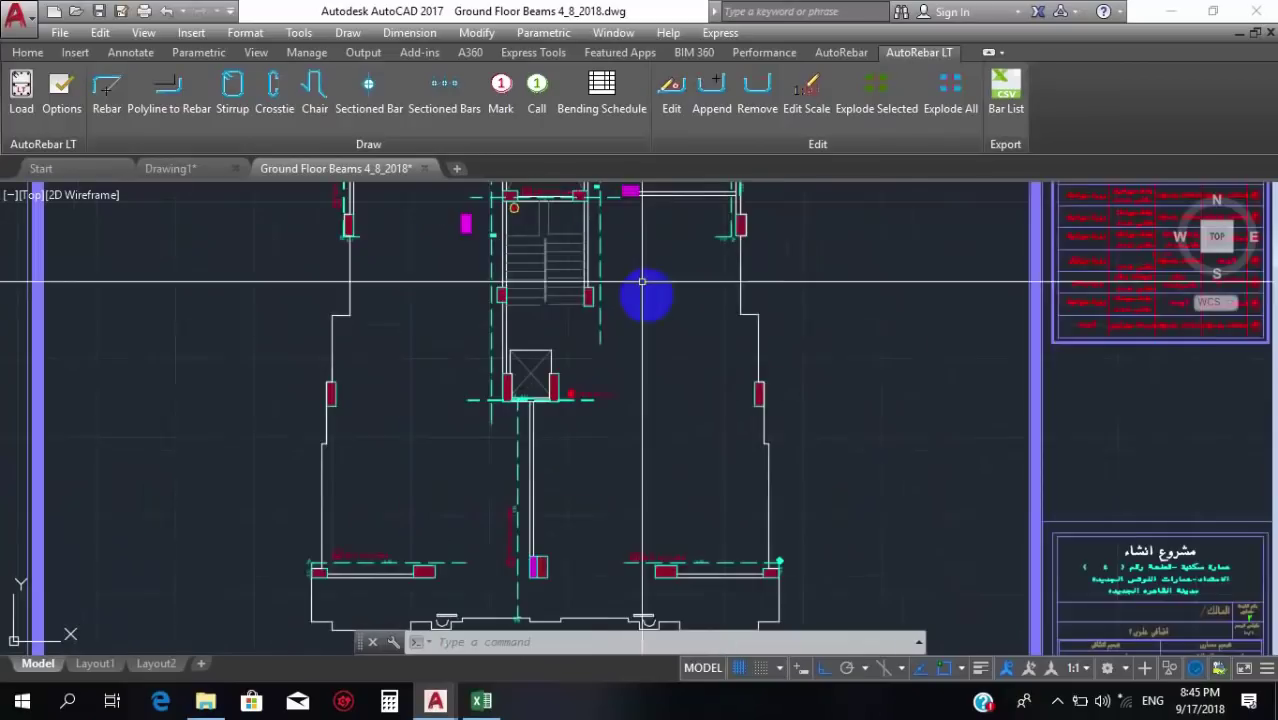
{"action": "scroll", "coordinate": [642, 282], "scroll_direction": "down", "scroll_amount": 4}
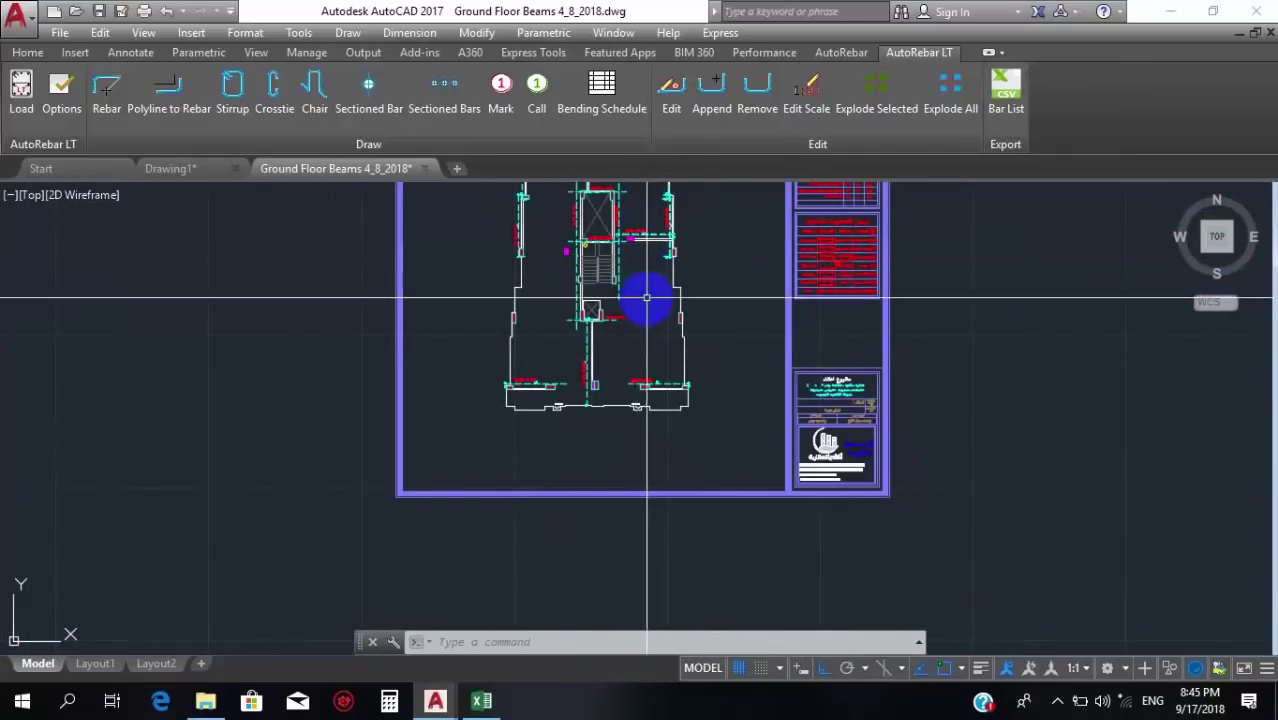
{"action": "scroll", "coordinate": [585, 400], "scroll_direction": "down", "scroll_amount": 5}
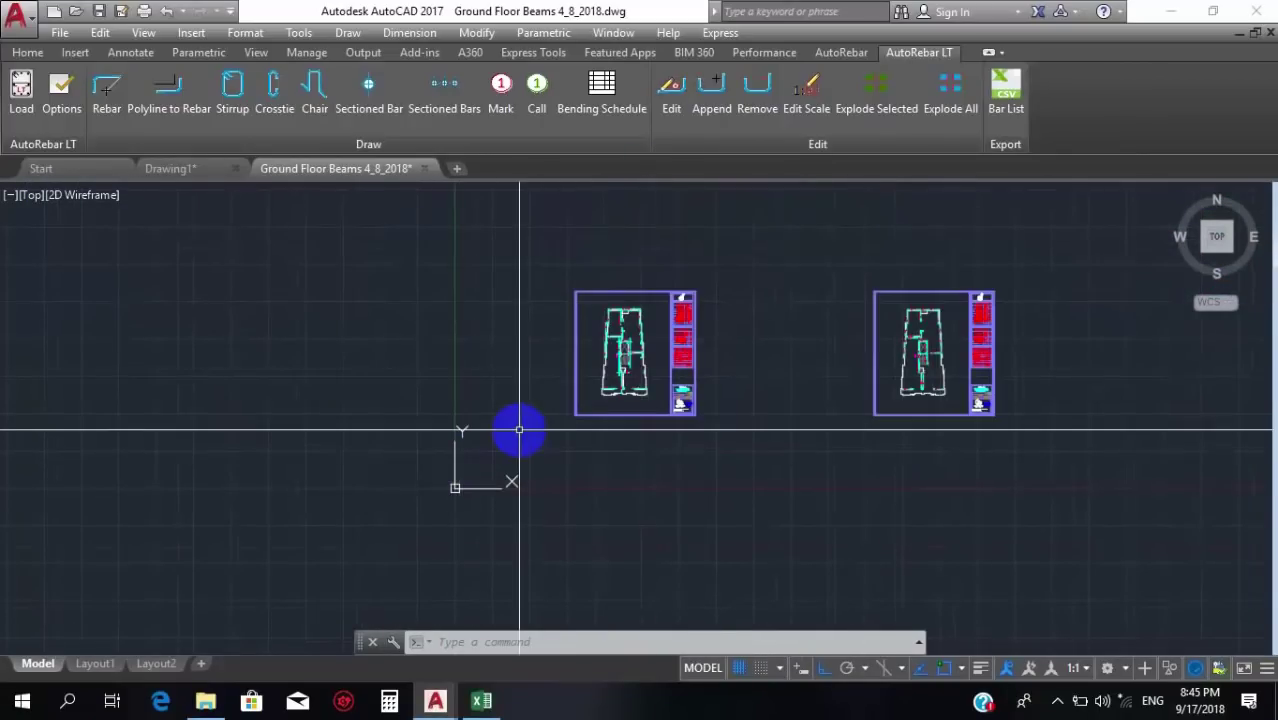
Check the end of the bending schedule and export the bar list to the Desktop as Ground Floor Beams 4_8_2018.csv.
{"action": "scroll", "coordinate": [893, 371], "scroll_direction": "up", "scroll_amount": 3}
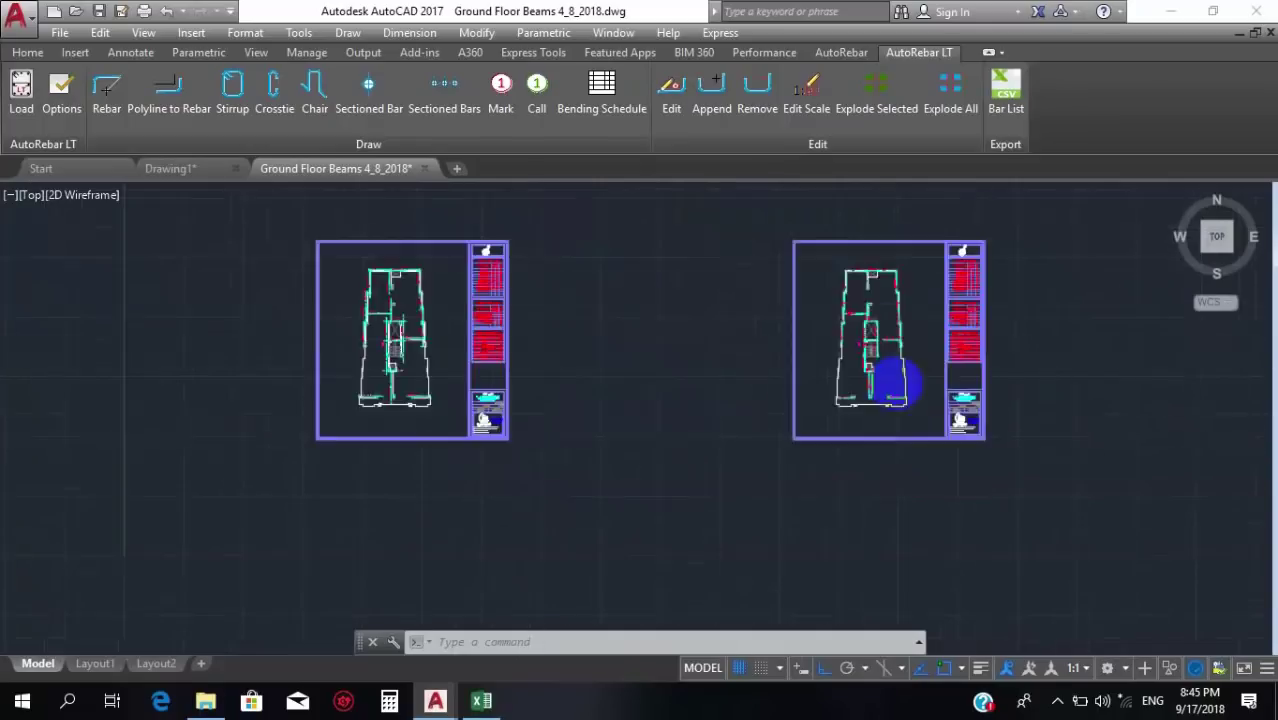
{"action": "scroll", "coordinate": [822, 414], "scroll_direction": "down", "scroll_amount": 9}
{"action": "scroll", "coordinate": [781, 376], "scroll_direction": "up", "scroll_amount": 8}
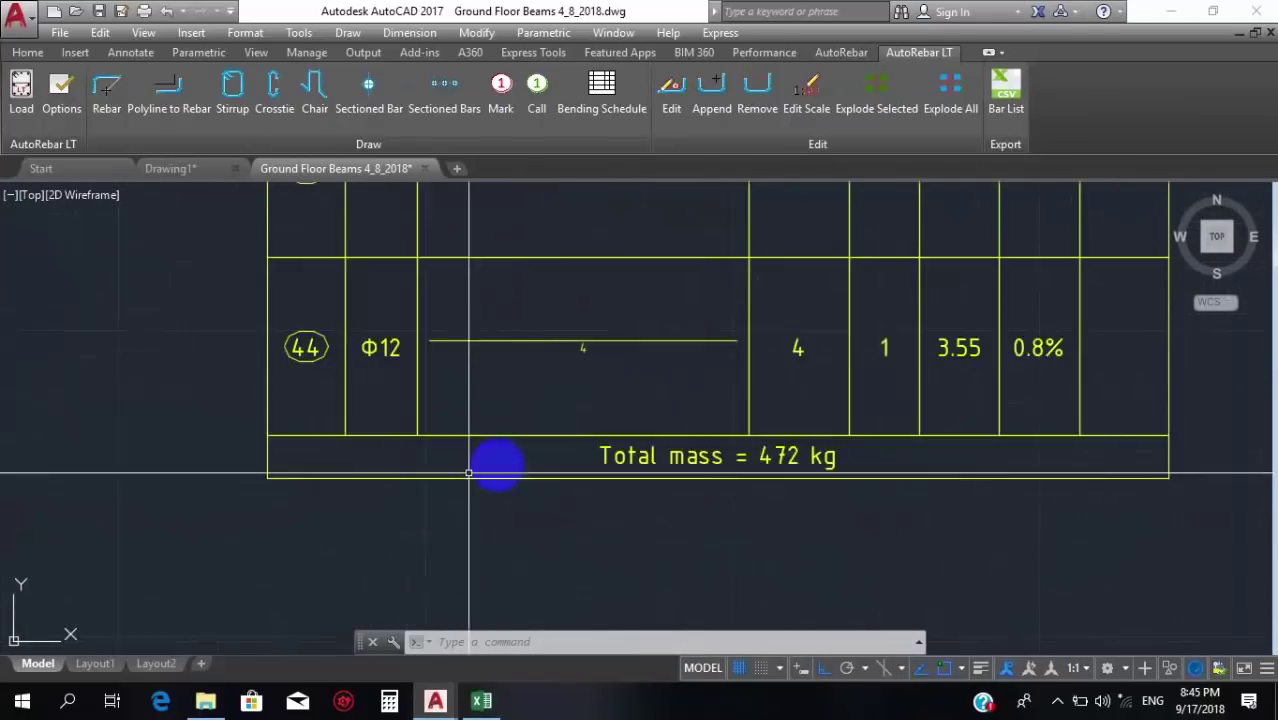
{"action": "scroll", "coordinate": [536, 419], "scroll_direction": "down", "scroll_amount": 6}
{"action": "scroll", "coordinate": [537, 347], "scroll_direction": "up", "scroll_amount": 2}
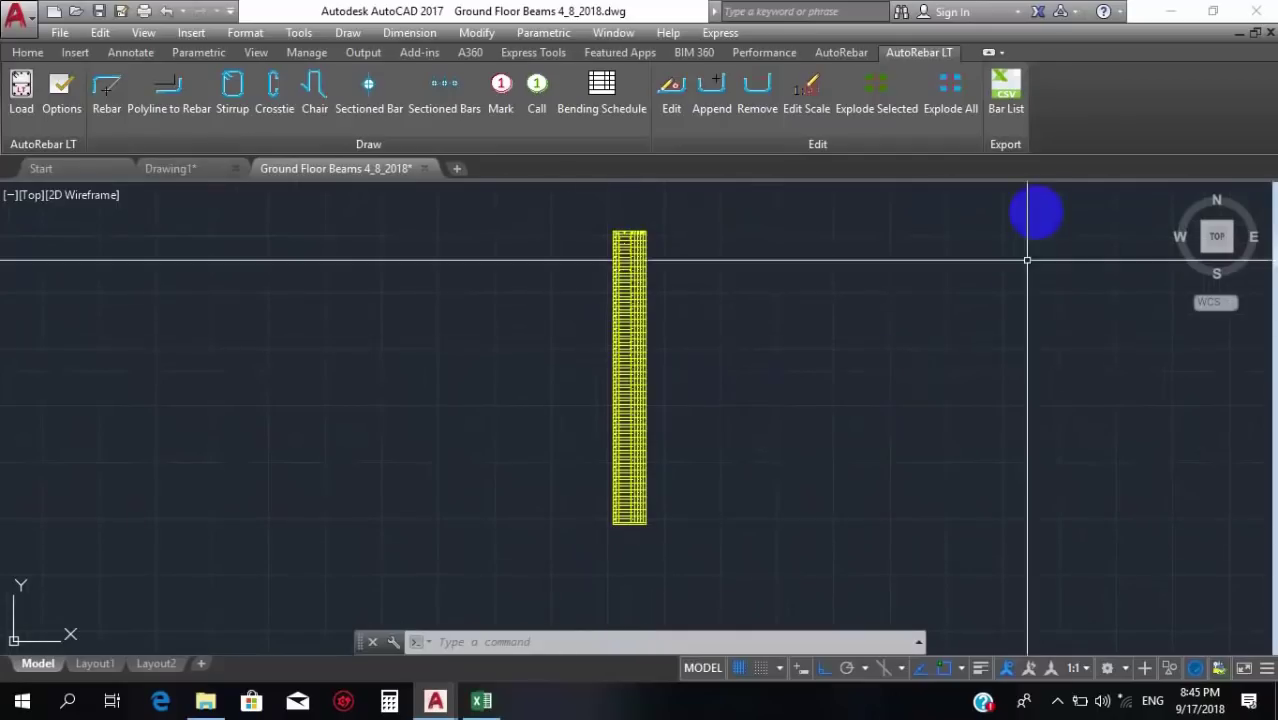
{"action": "left_click", "coordinate": [1005, 88]}
{"action": "left_click", "coordinate": [406, 425]}
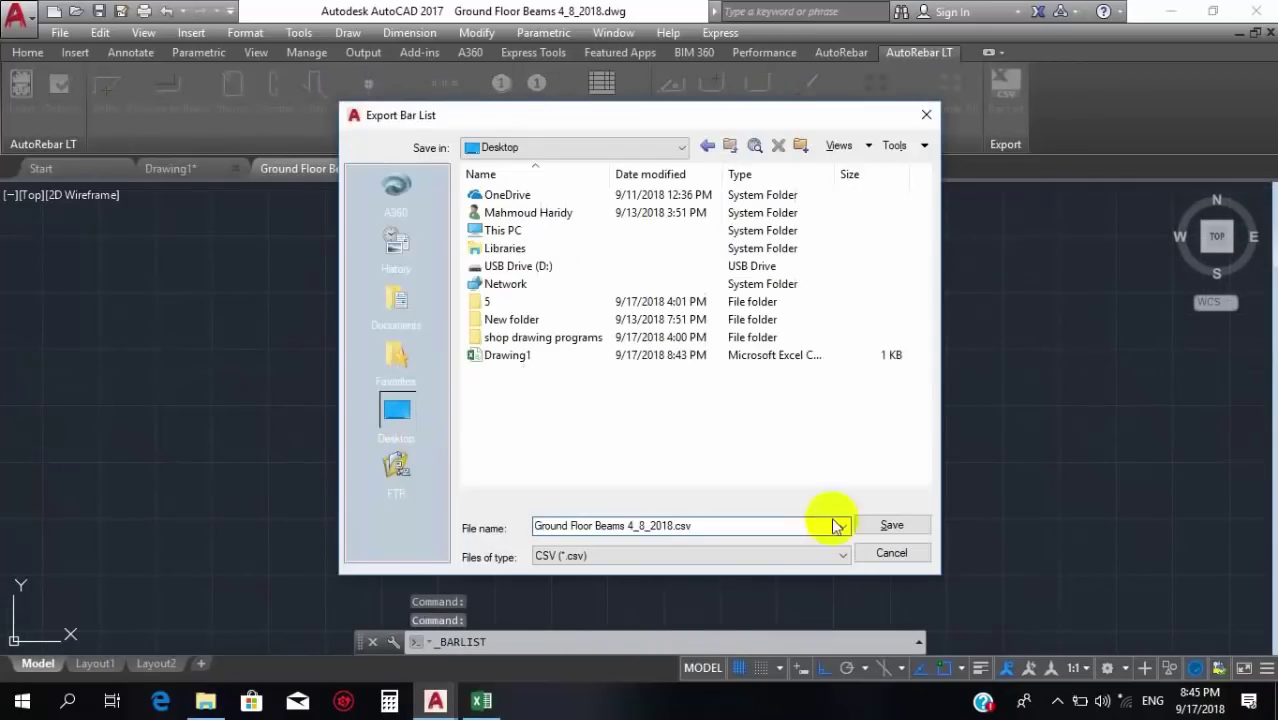
{"action": "left_click", "coordinate": [890, 527]}
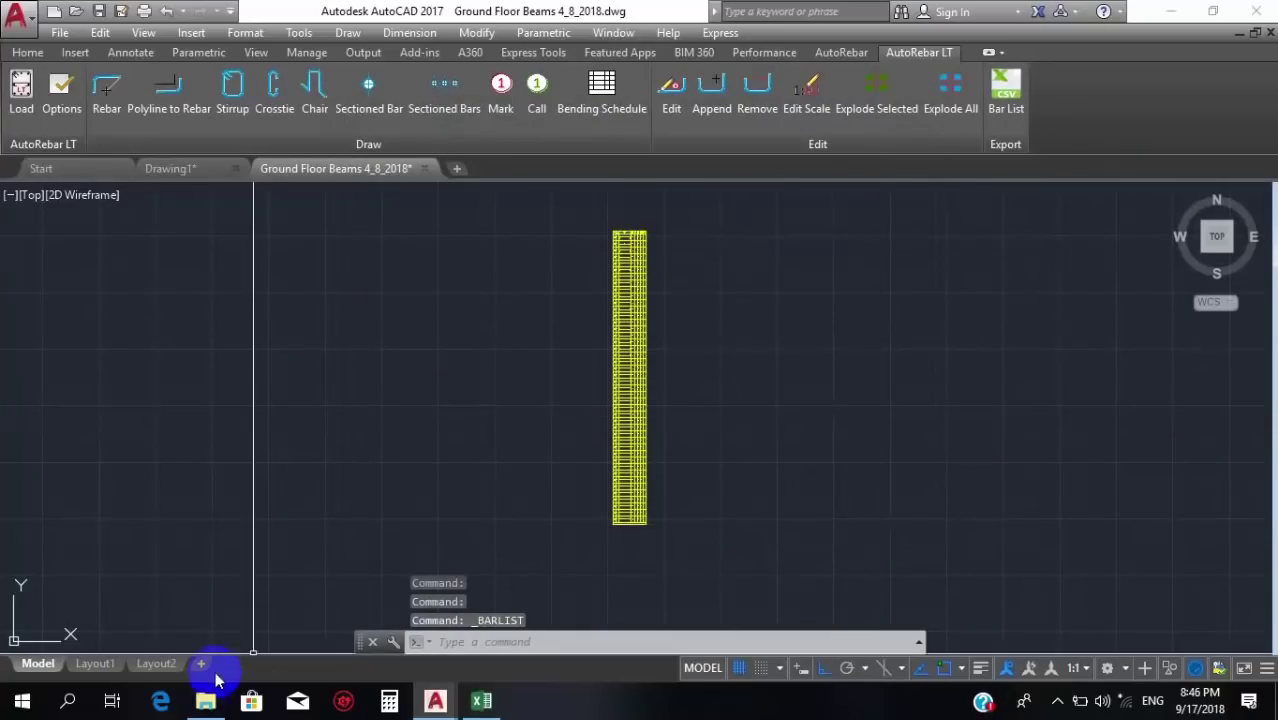
Open the ground & first floor for 4 drawing from the Ground Floor folder in AutoCAD.
{"action": "left_click", "coordinate": [208, 698]}
{"action": "key", "text": "alt+Tab"}
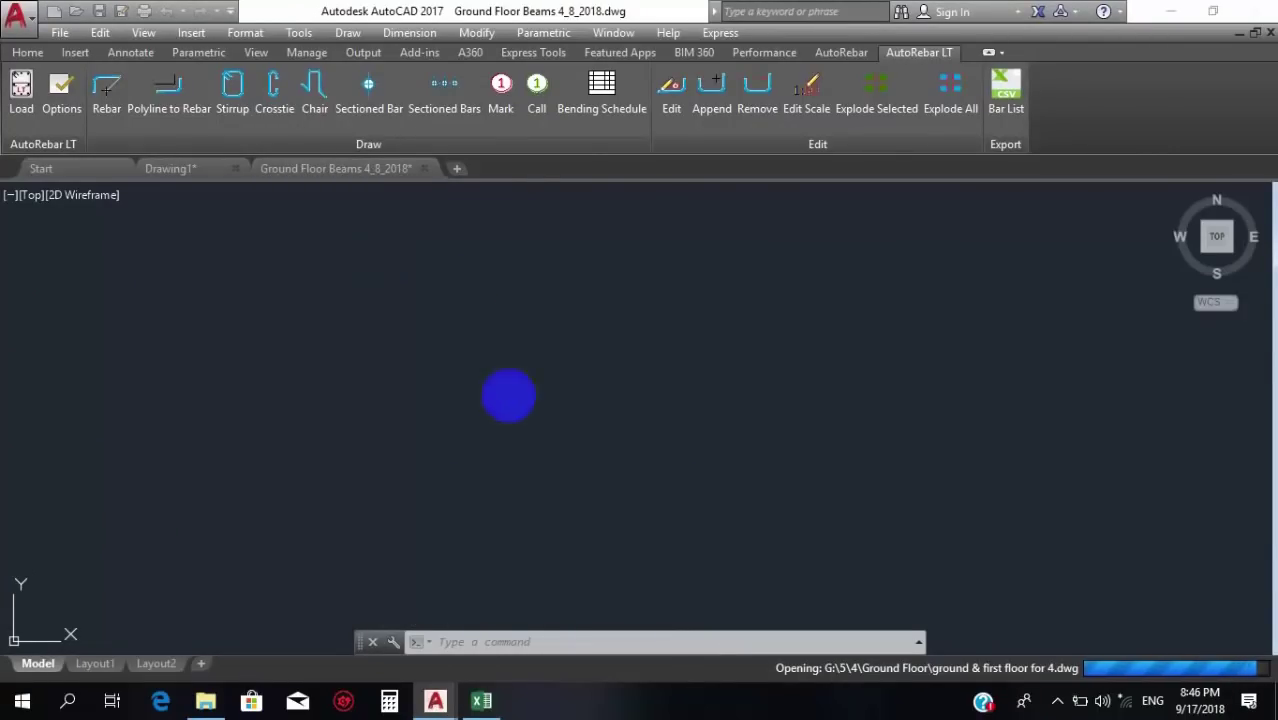
{"action": "scroll", "coordinate": [585, 378], "scroll_direction": "down", "scroll_amount": 4}
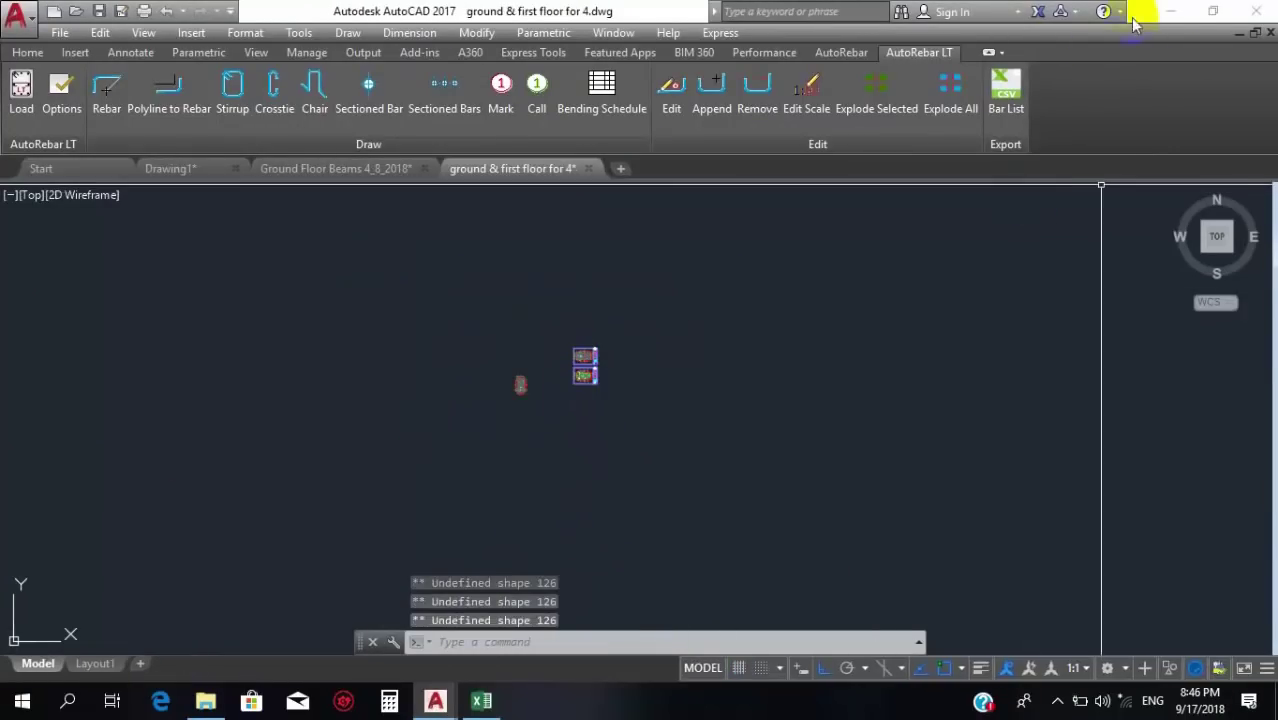
Return to the Ground Floor folder and open the Ground Floor SS 22_7_2018 drawing.
{"action": "left_click", "coordinate": [1171, 11]}
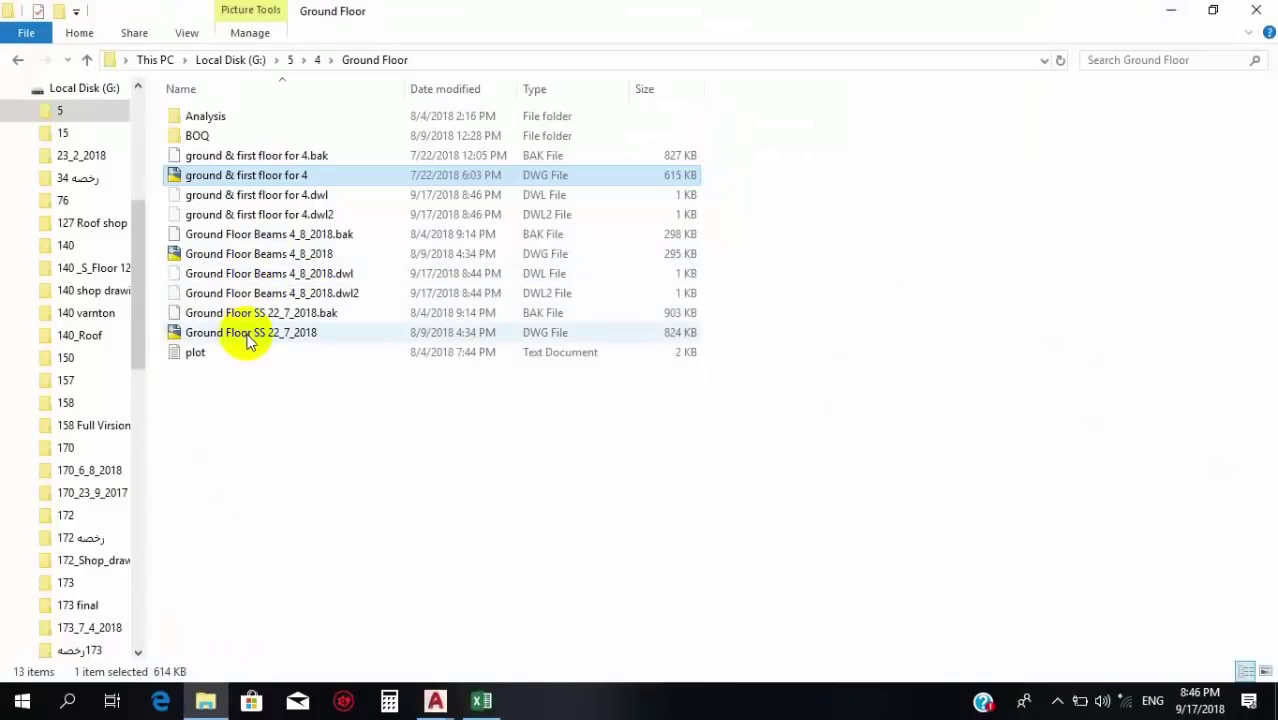
{"action": "double_click", "coordinate": [247, 337]}
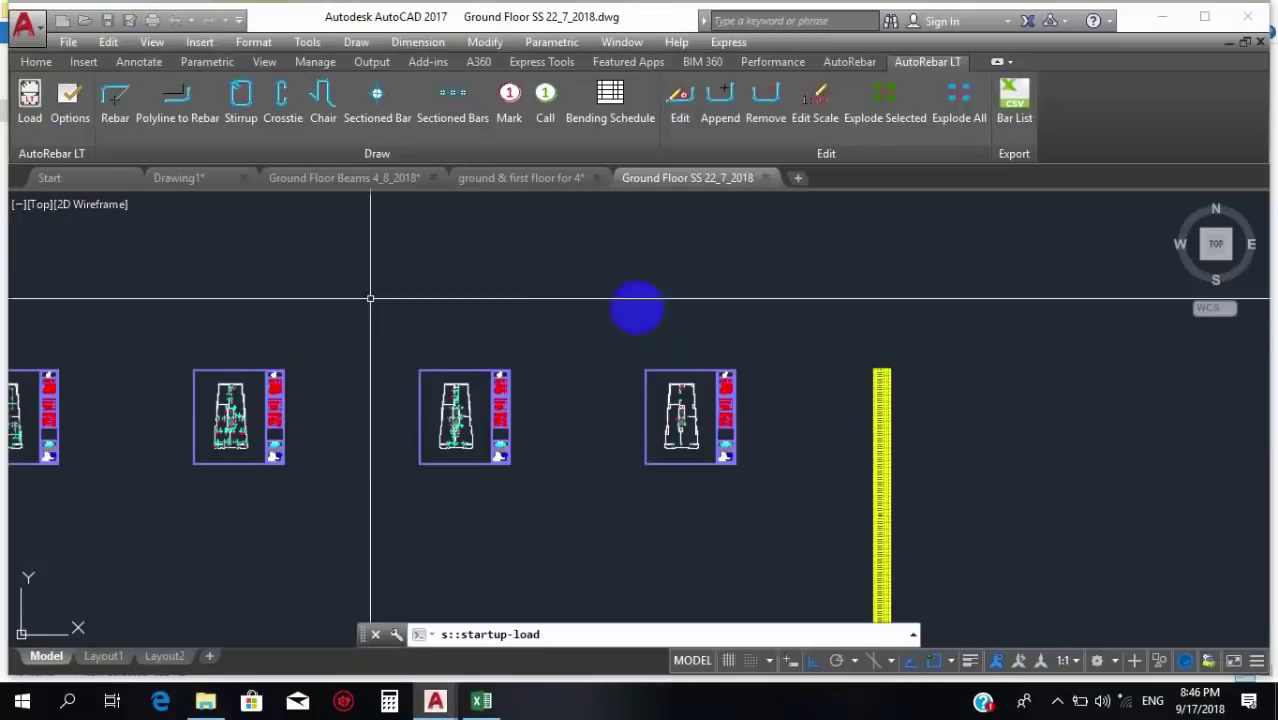
{"action": "scroll", "coordinate": [148, 371], "scroll_direction": "down", "scroll_amount": 3}
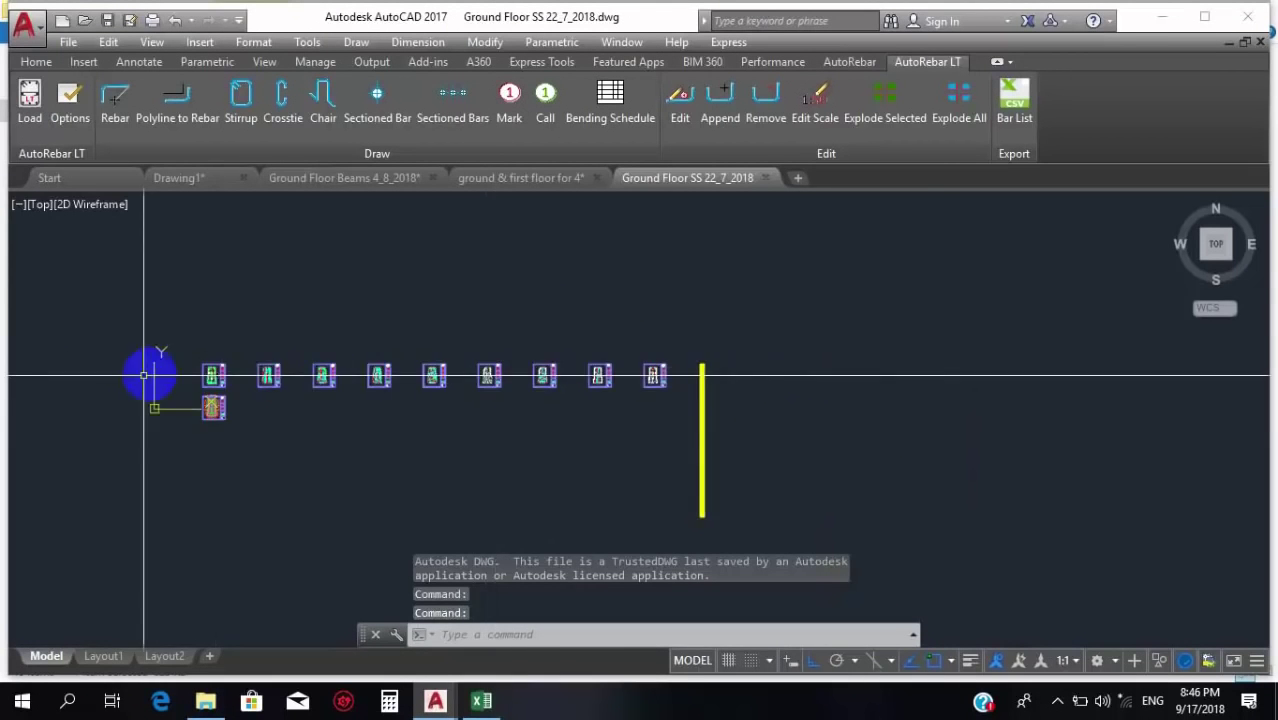
Examine the first slab sheets, including the horizontal solid bars, their callouts and their distribution ranges on the ground floor plan.
{"action": "scroll", "coordinate": [271, 374], "scroll_direction": "up", "scroll_amount": 7}
{"action": "scroll", "coordinate": [379, 393], "scroll_direction": "up", "scroll_amount": 3}
{"action": "scroll", "coordinate": [114, 371], "scroll_direction": "down", "scroll_amount": 3}
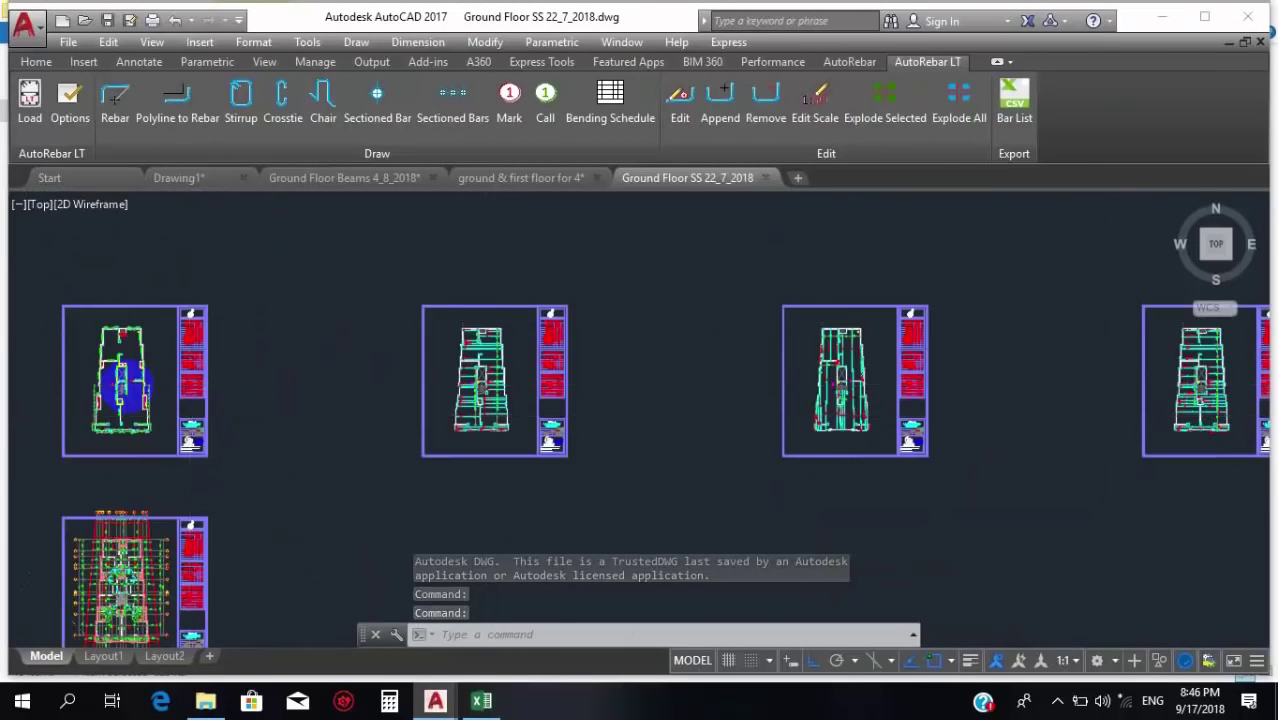
{"action": "scroll", "coordinate": [419, 442], "scroll_direction": "up", "scroll_amount": 6}
{"action": "scroll", "coordinate": [430, 500], "scroll_direction": "down", "scroll_amount": 3}
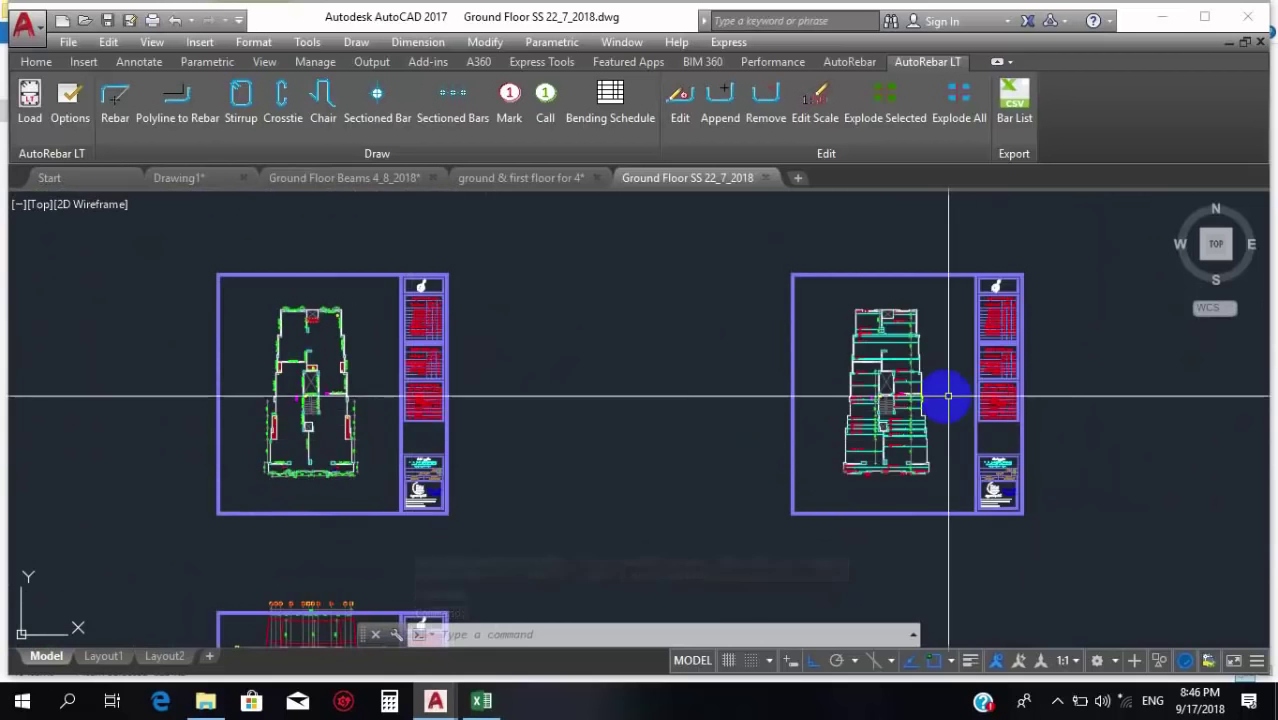
{"action": "scroll", "coordinate": [935, 392], "scroll_direction": "up", "scroll_amount": 8}
{"action": "scroll", "coordinate": [880, 379], "scroll_direction": "down", "scroll_amount": 8}
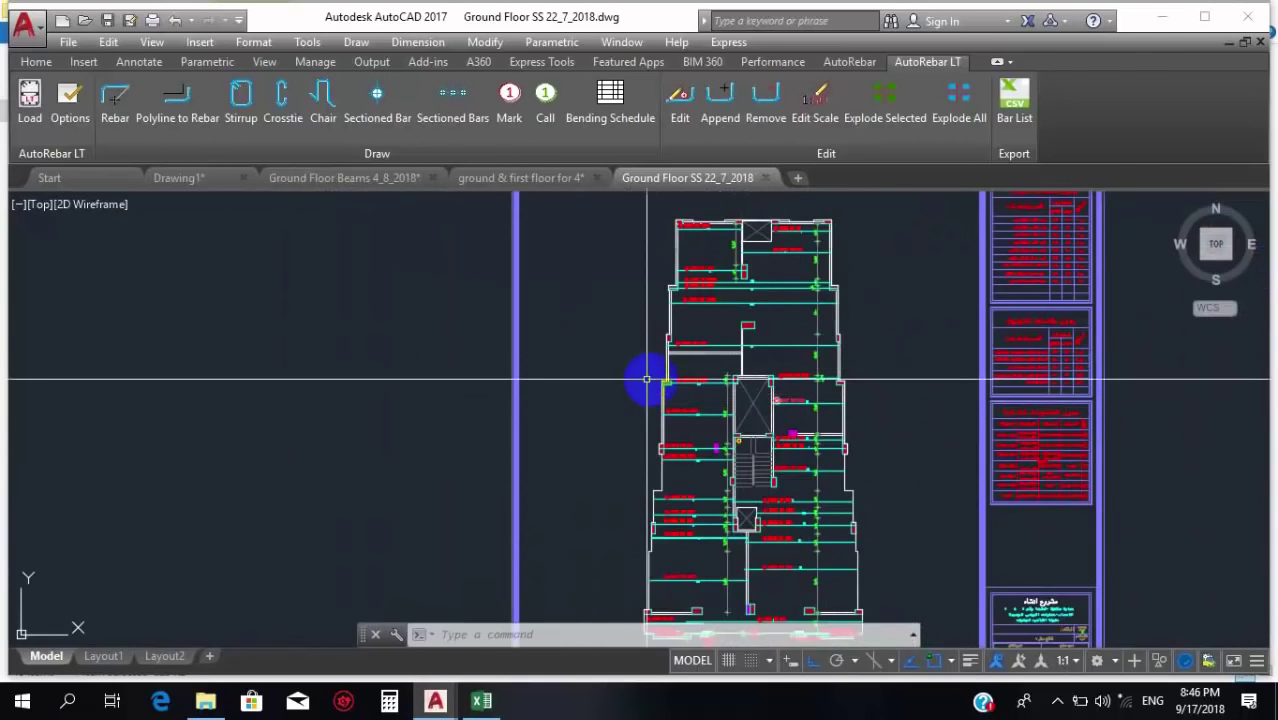
{"action": "scroll", "coordinate": [680, 380], "scroll_direction": "down", "scroll_amount": 2}
{"action": "scroll", "coordinate": [792, 368], "scroll_direction": "up", "scroll_amount": 8}
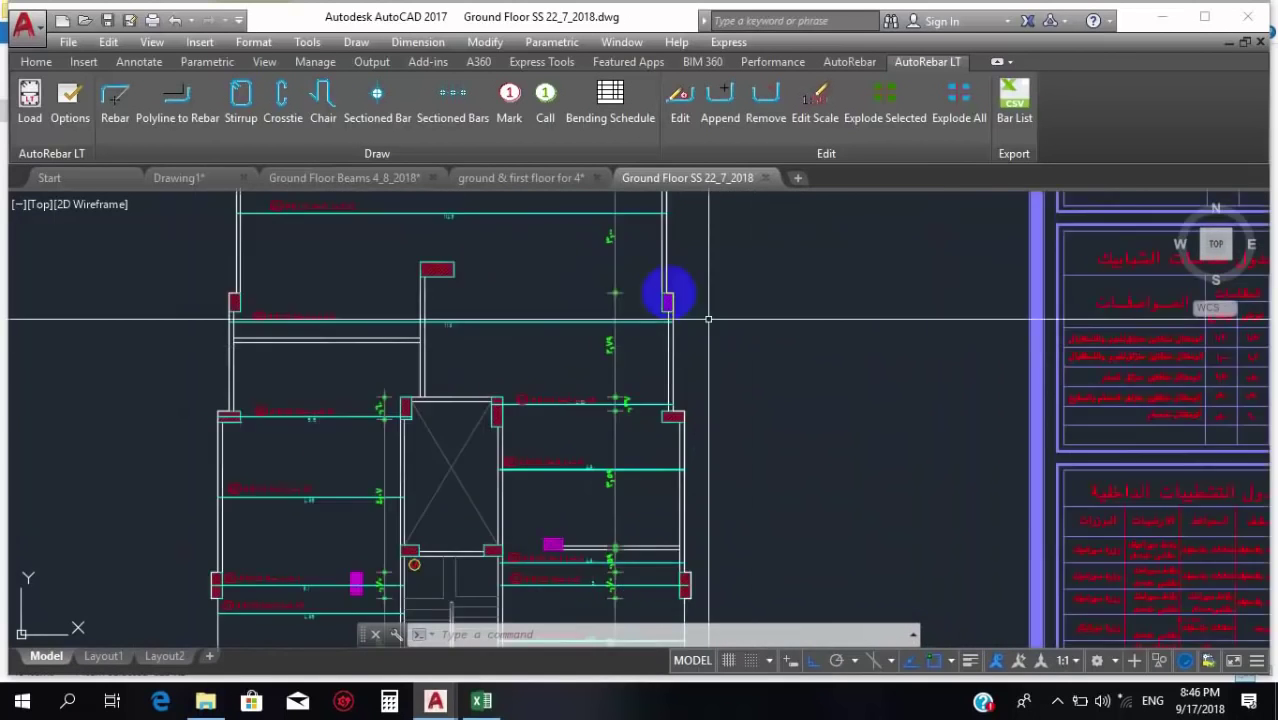
{"action": "scroll", "coordinate": [350, 360], "scroll_direction": "down", "scroll_amount": 5}
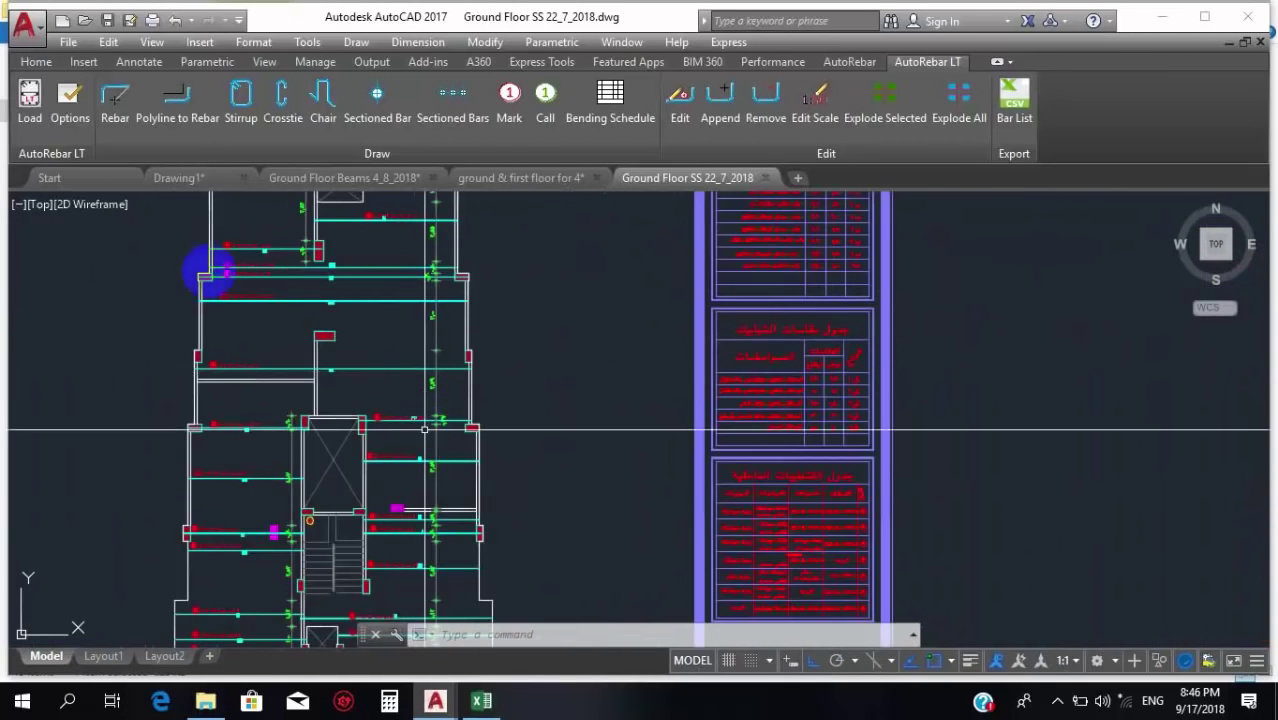
{"action": "scroll", "coordinate": [210, 282], "scroll_direction": "up", "scroll_amount": 5}
{"action": "scroll", "coordinate": [650, 348], "scroll_direction": "up", "scroll_amount": 3}
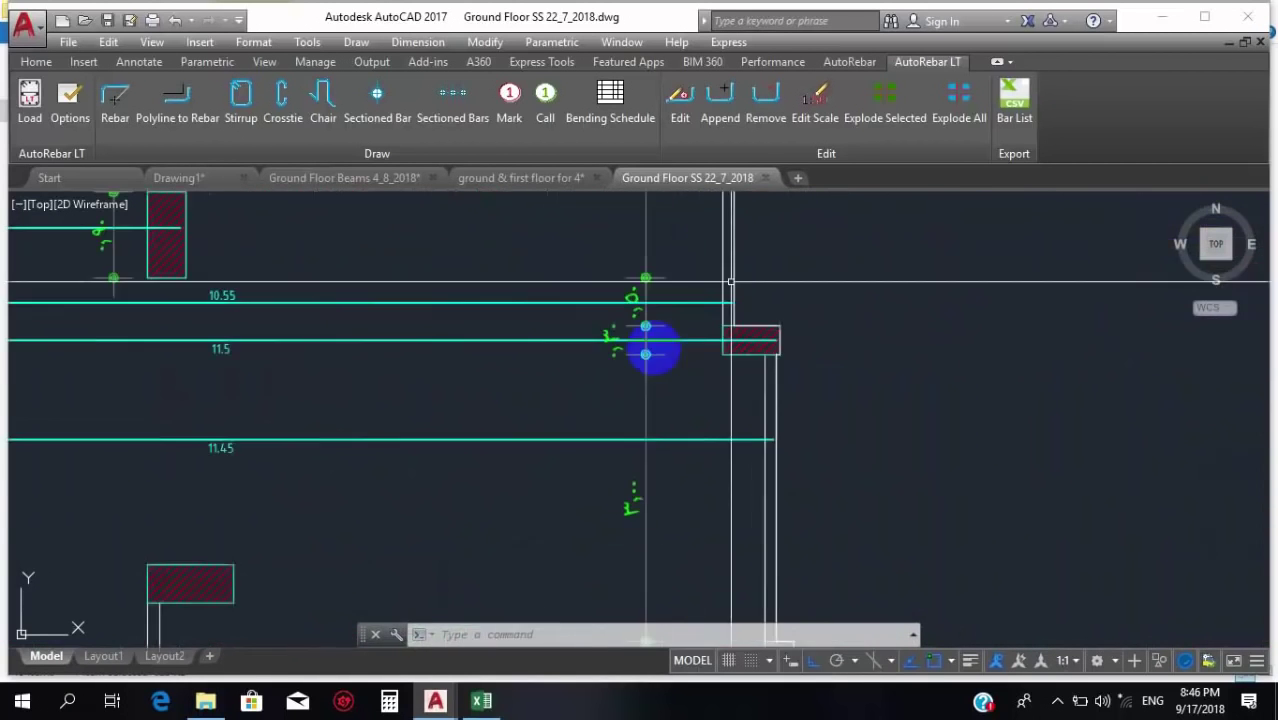
{"action": "scroll", "coordinate": [588, 402], "scroll_direction": "down", "scroll_amount": 5}
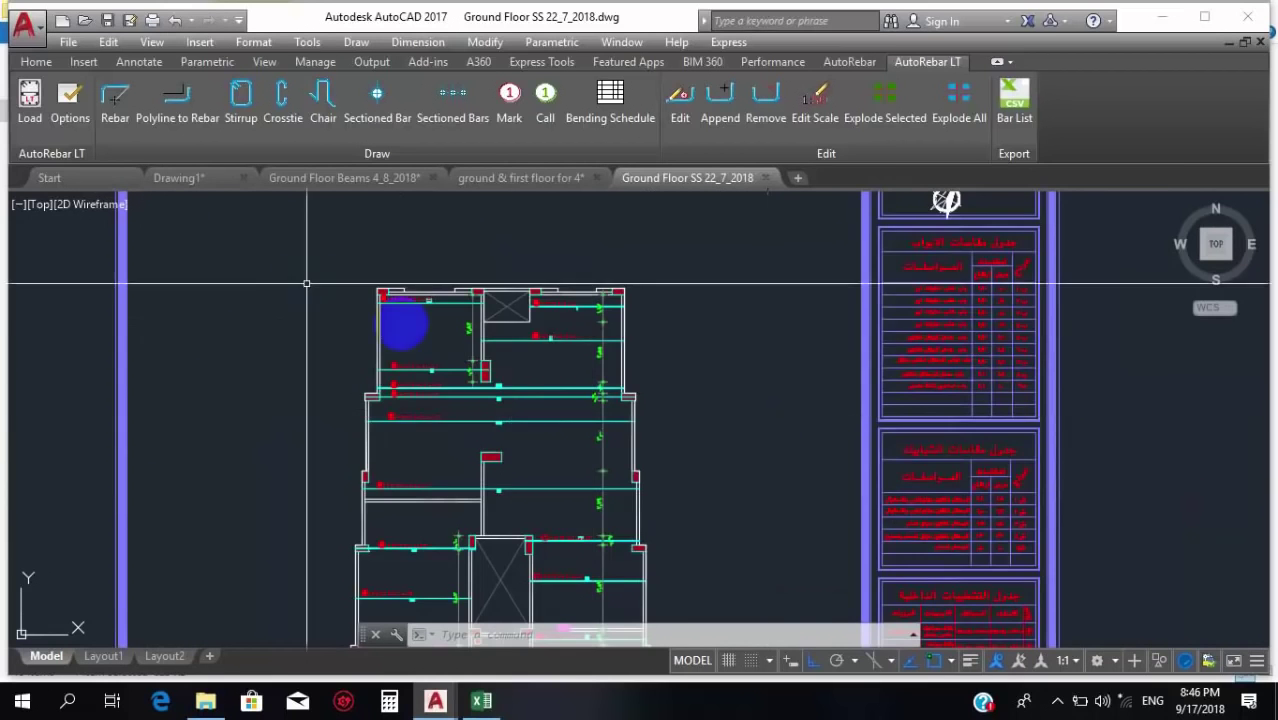
{"action": "scroll", "coordinate": [490, 335], "scroll_direction": "up", "scroll_amount": 4}
{"action": "scroll", "coordinate": [470, 340], "scroll_direction": "down", "scroll_amount": 2}
{"action": "scroll", "coordinate": [447, 357], "scroll_direction": "down", "scroll_amount": 5}
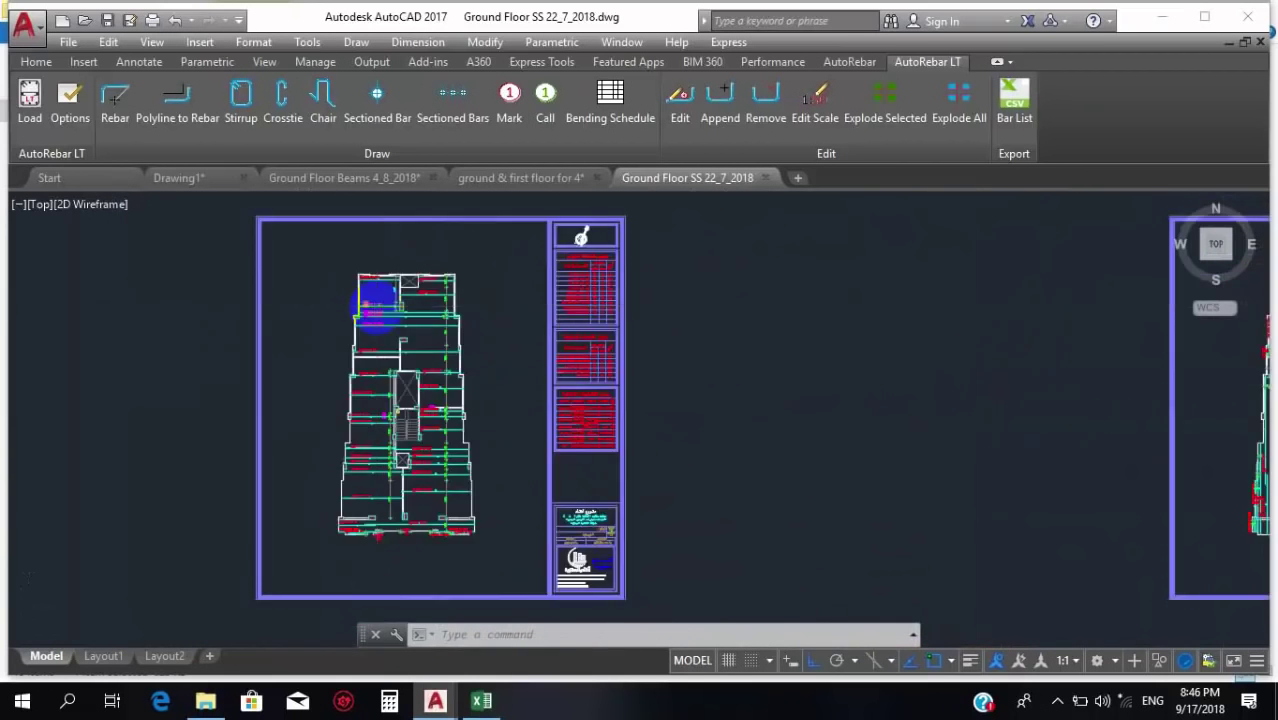
Examine the vertical solid slab bars and their callouts on the adjacent sheet, including those around the stair and elevator core.
{"action": "scroll", "coordinate": [915, 310], "scroll_direction": "up", "scroll_amount": 4}
{"action": "scroll", "coordinate": [883, 317], "scroll_direction": "down", "scroll_amount": 2}
{"action": "scroll", "coordinate": [883, 317], "scroll_direction": "up", "scroll_amount": 2}
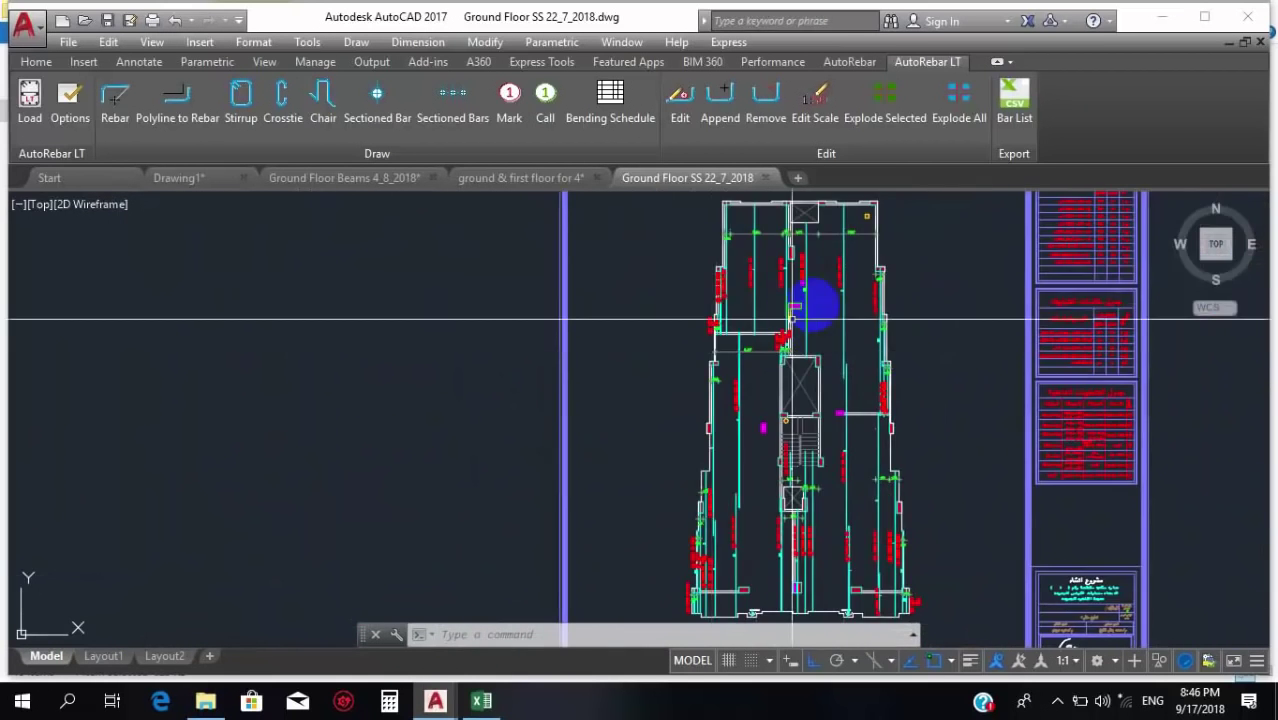
{"action": "scroll", "coordinate": [434, 423], "scroll_direction": "down", "scroll_amount": 4}
{"action": "scroll", "coordinate": [111, 425], "scroll_direction": "down", "scroll_amount": 2}
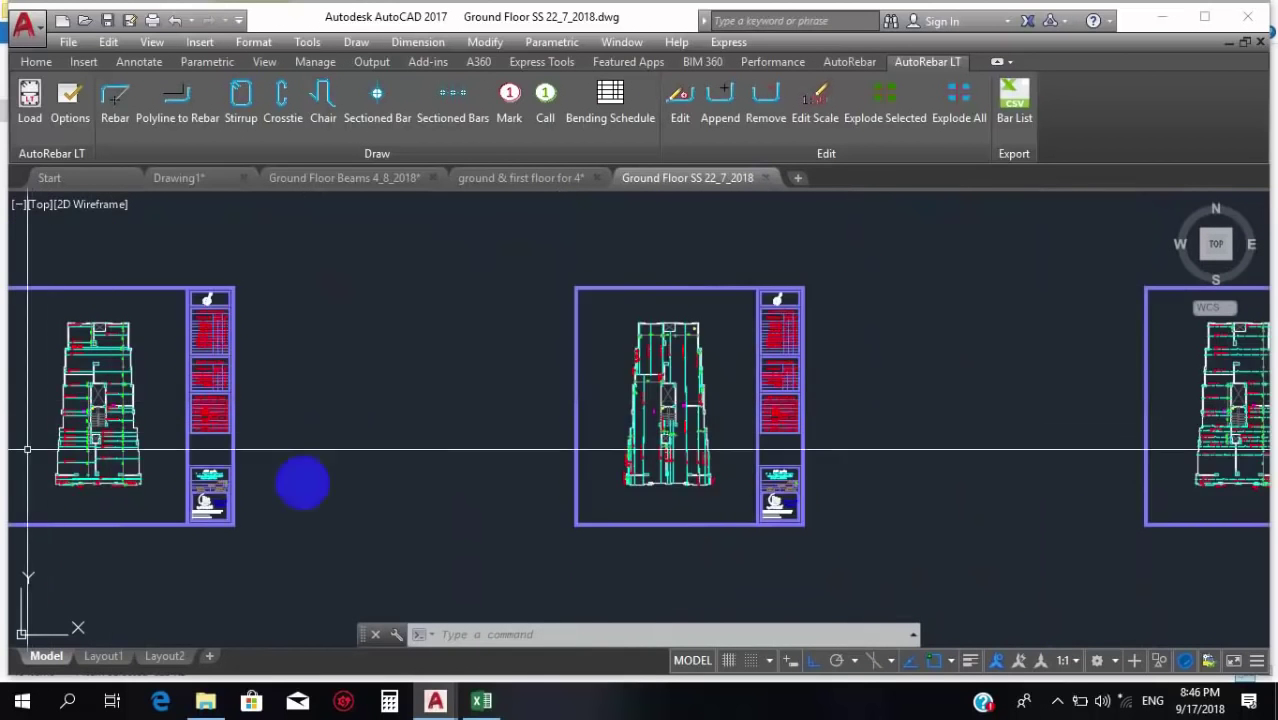
{"action": "scroll", "coordinate": [750, 429], "scroll_direction": "up", "scroll_amount": 4}
{"action": "scroll", "coordinate": [575, 400], "scroll_direction": "up", "scroll_amount": 4}
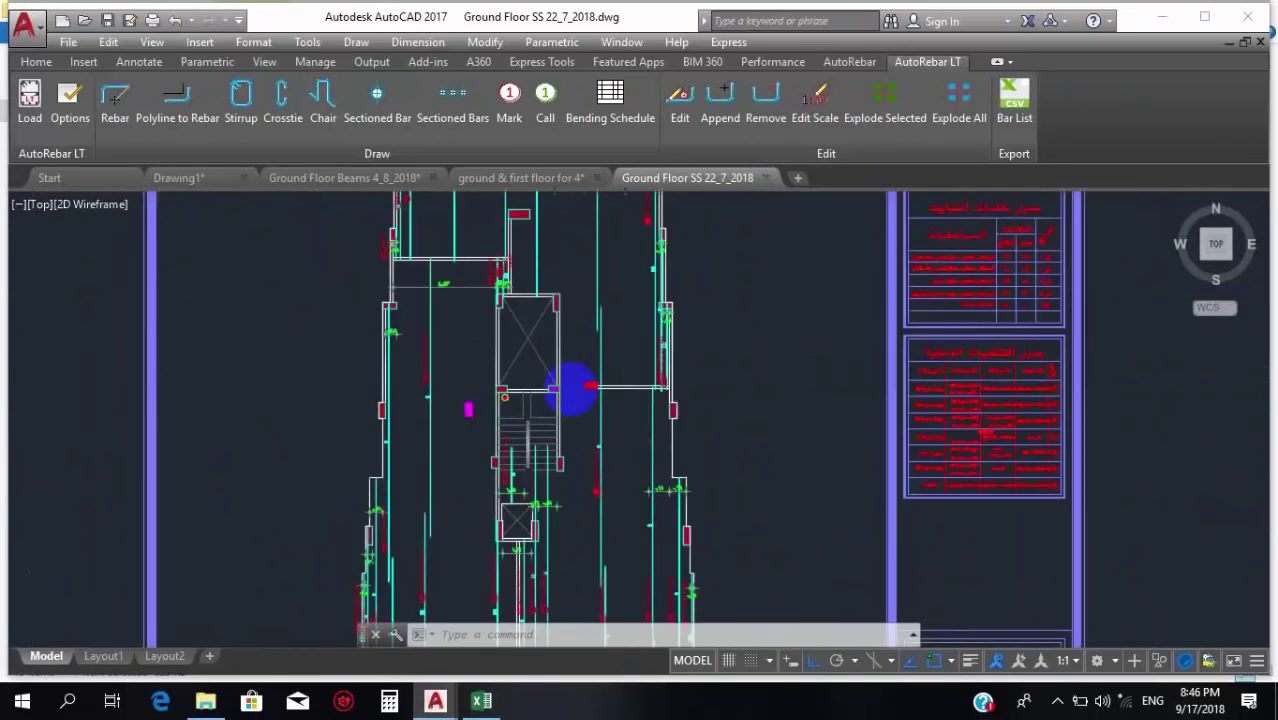
{"action": "scroll", "coordinate": [625, 378], "scroll_direction": "down", "scroll_amount": 4}
{"action": "scroll", "coordinate": [575, 361], "scroll_direction": "up", "scroll_amount": 4}
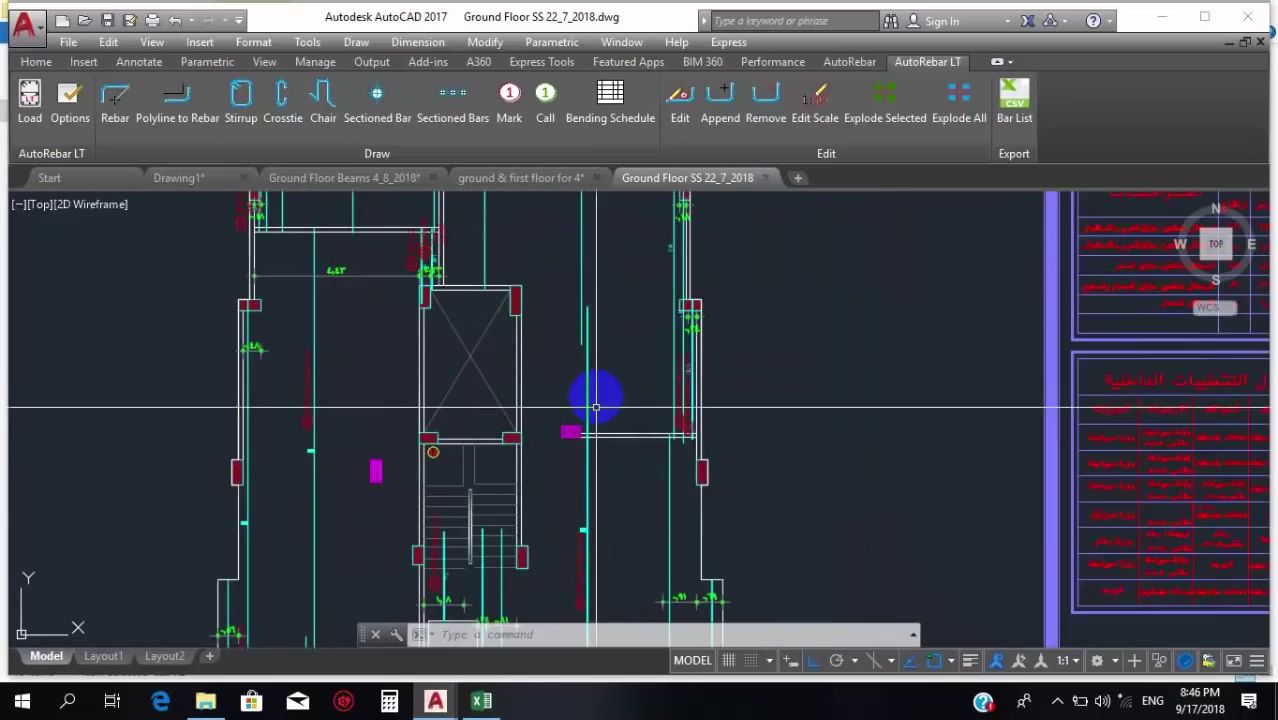
{"action": "scroll", "coordinate": [628, 351], "scroll_direction": "down", "scroll_amount": 2}
{"action": "scroll", "coordinate": [628, 351], "scroll_direction": "down", "scroll_amount": 6}
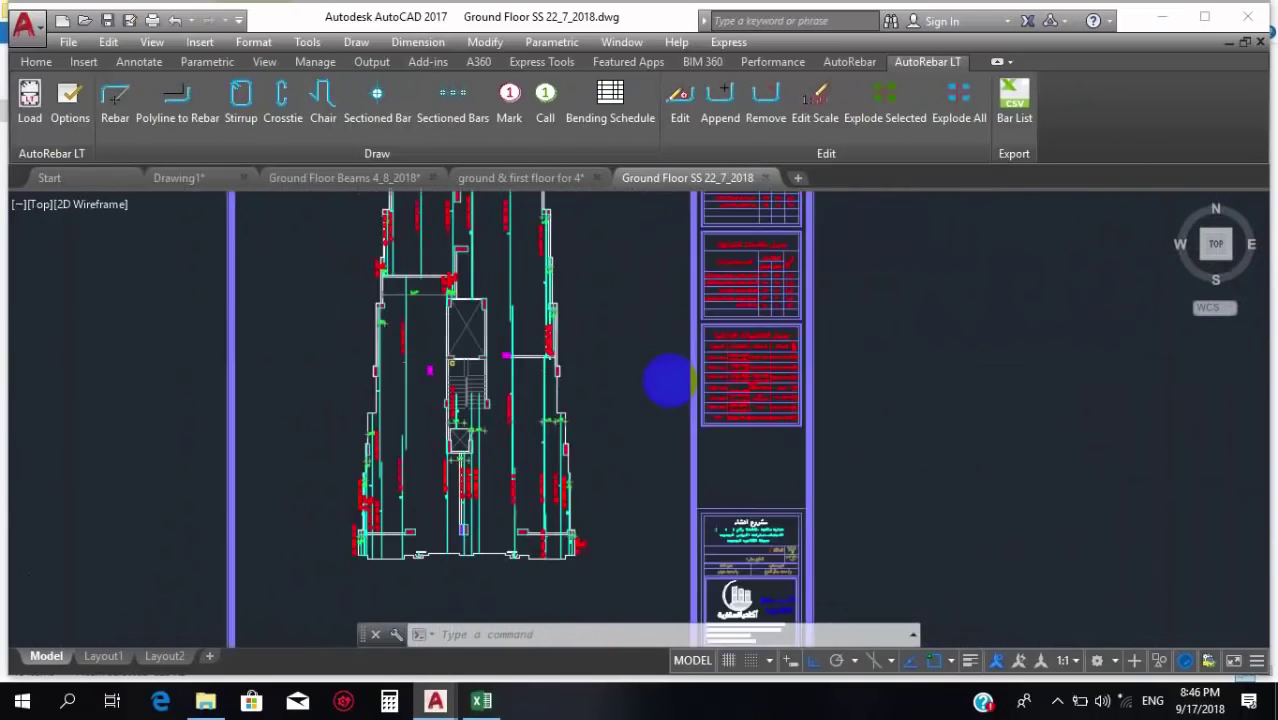
Examine the horizontal dashed slab bars, their callouts and distribution ranges from the stair core to the plan's upper and lower edges.
{"action": "scroll", "coordinate": [870, 371], "scroll_direction": "up", "scroll_amount": 5}
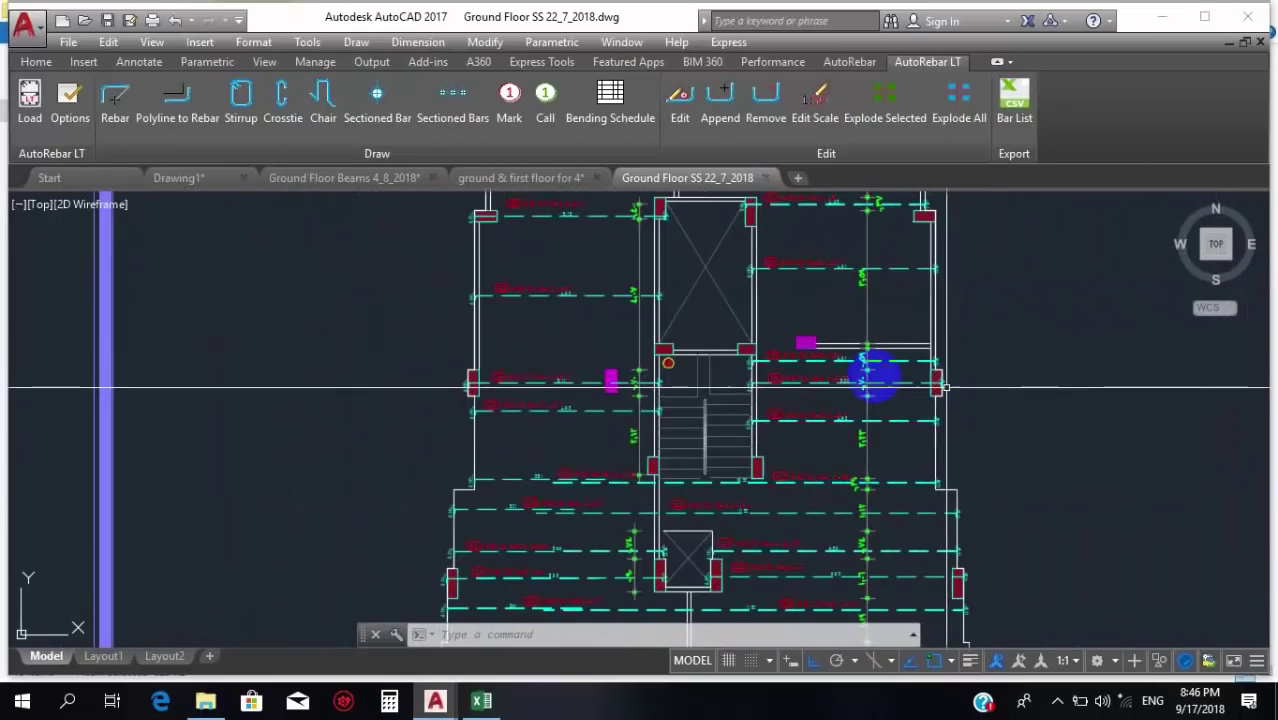
{"action": "scroll", "coordinate": [633, 354], "scroll_direction": "down", "scroll_amount": 4}
{"action": "scroll", "coordinate": [792, 390], "scroll_direction": "up", "scroll_amount": 2}
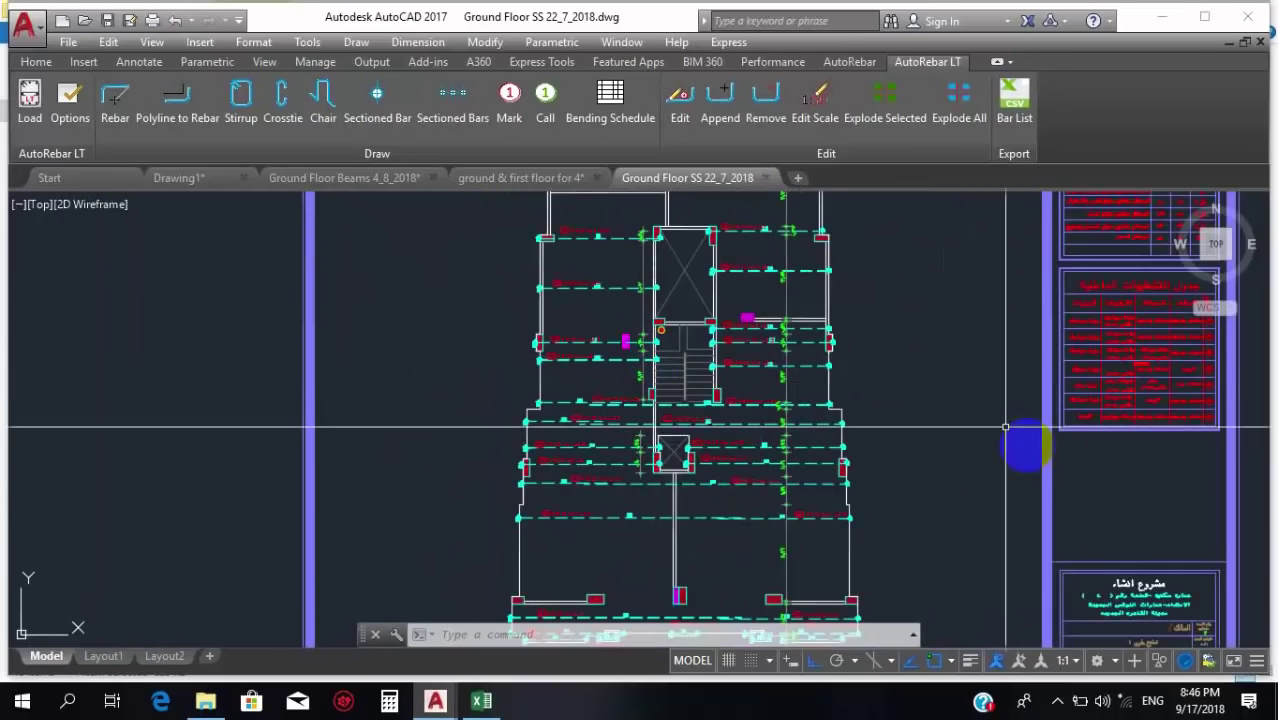
{"action": "scroll", "coordinate": [700, 360], "scroll_direction": "down", "scroll_amount": 5}
{"action": "scroll", "coordinate": [677, 262], "scroll_direction": "up", "scroll_amount": 4}
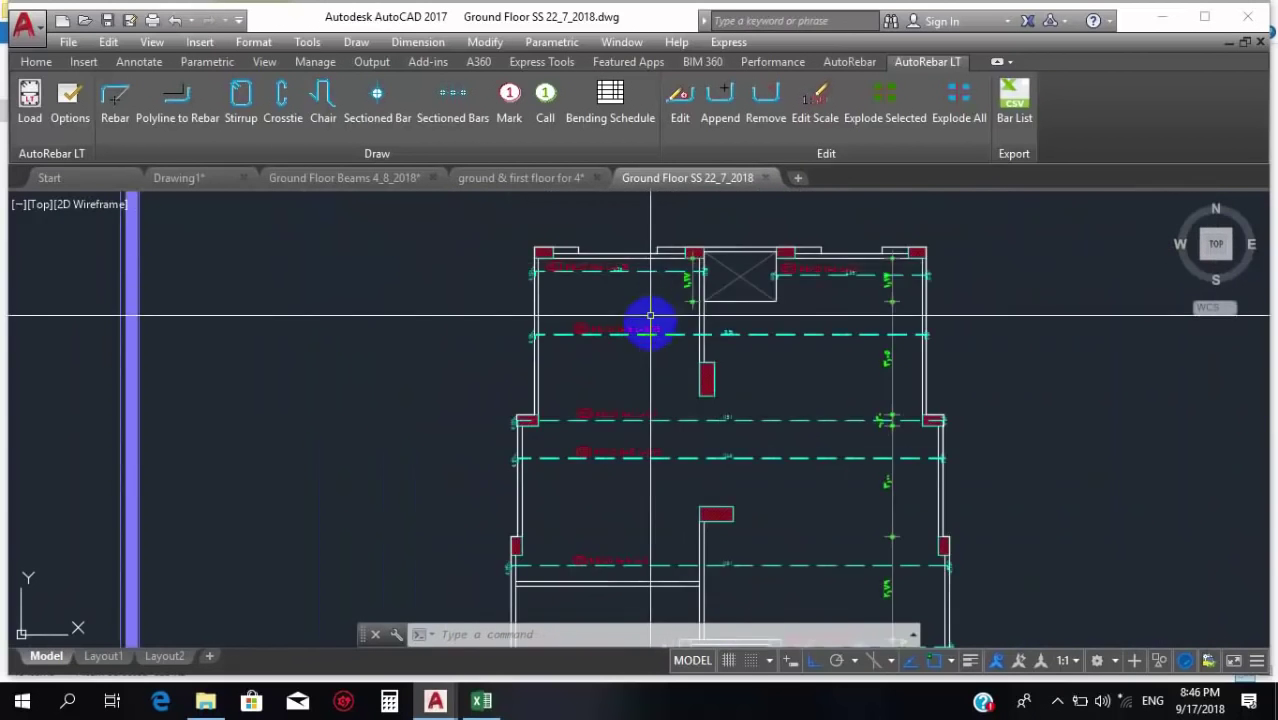
{"action": "scroll", "coordinate": [650, 294], "scroll_direction": "down", "scroll_amount": 6}
{"action": "scroll", "coordinate": [684, 445], "scroll_direction": "up", "scroll_amount": 5}
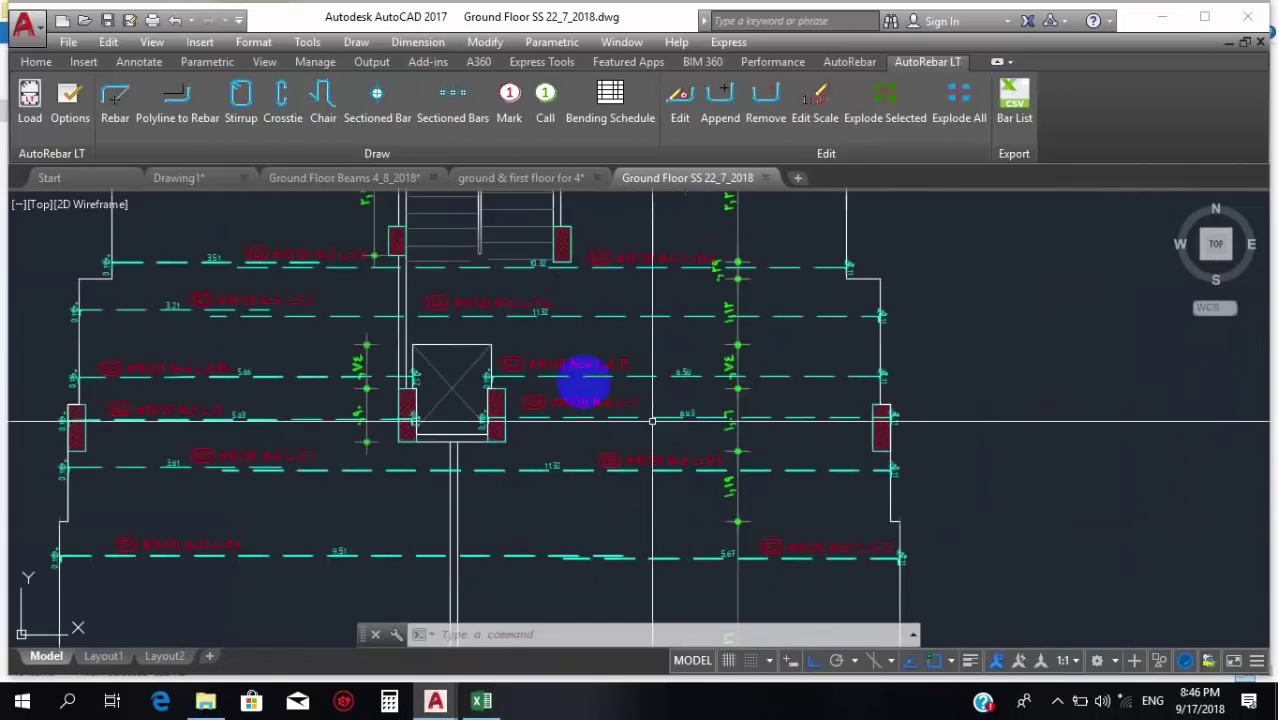
{"action": "scroll", "coordinate": [585, 380], "scroll_direction": "down", "scroll_amount": 3}
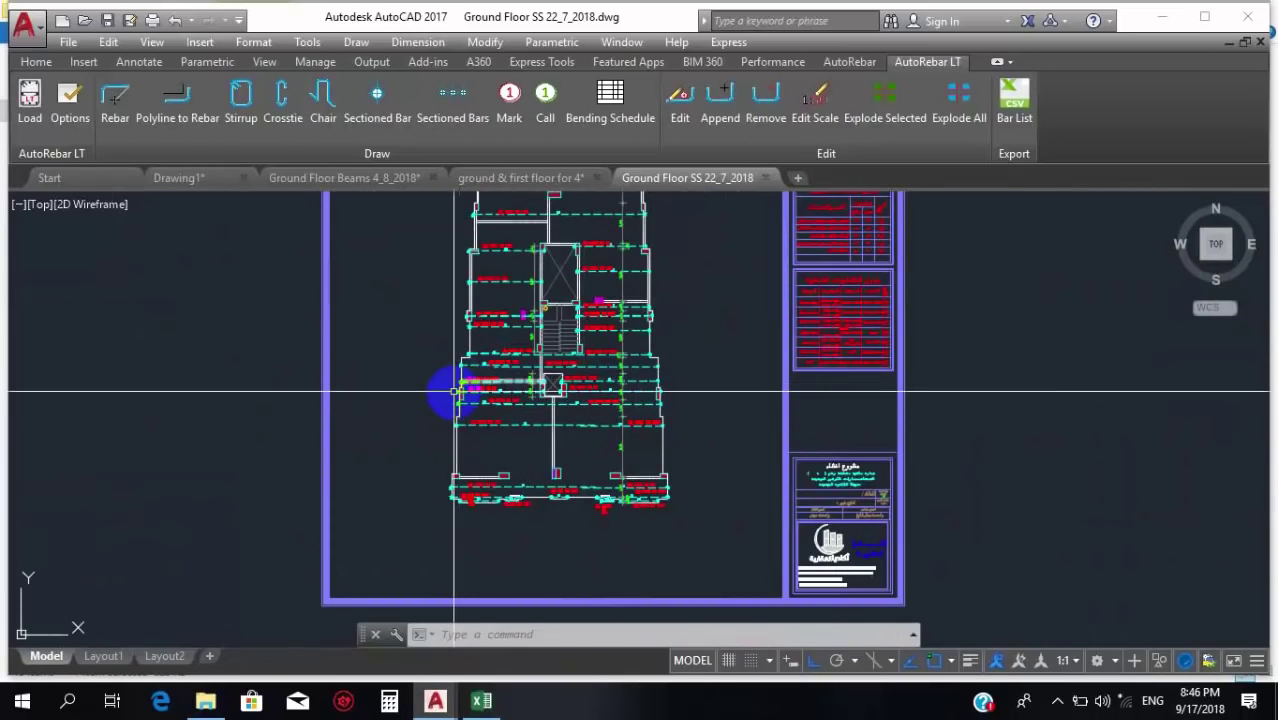
{"action": "scroll", "coordinate": [700, 418], "scroll_direction": "down", "scroll_amount": 4}
Examine the vertical dashed slab bars, followed by the short additional solid bars in both directions on the next sheet.
{"action": "scroll", "coordinate": [700, 425], "scroll_direction": "up", "scroll_amount": 6}
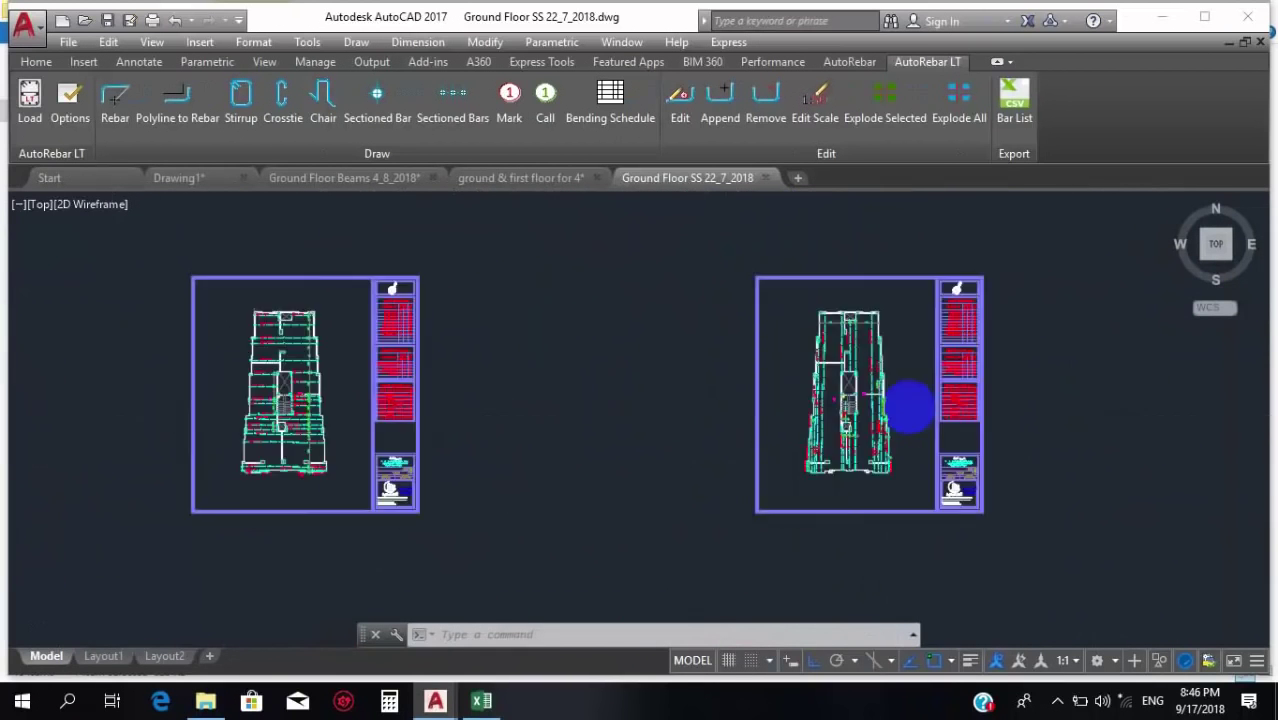
{"action": "scroll", "coordinate": [703, 432], "scroll_direction": "down", "scroll_amount": 2}
{"action": "scroll", "coordinate": [703, 436], "scroll_direction": "down", "scroll_amount": 2}
{"action": "scroll", "coordinate": [688, 505], "scroll_direction": "up", "scroll_amount": 4}
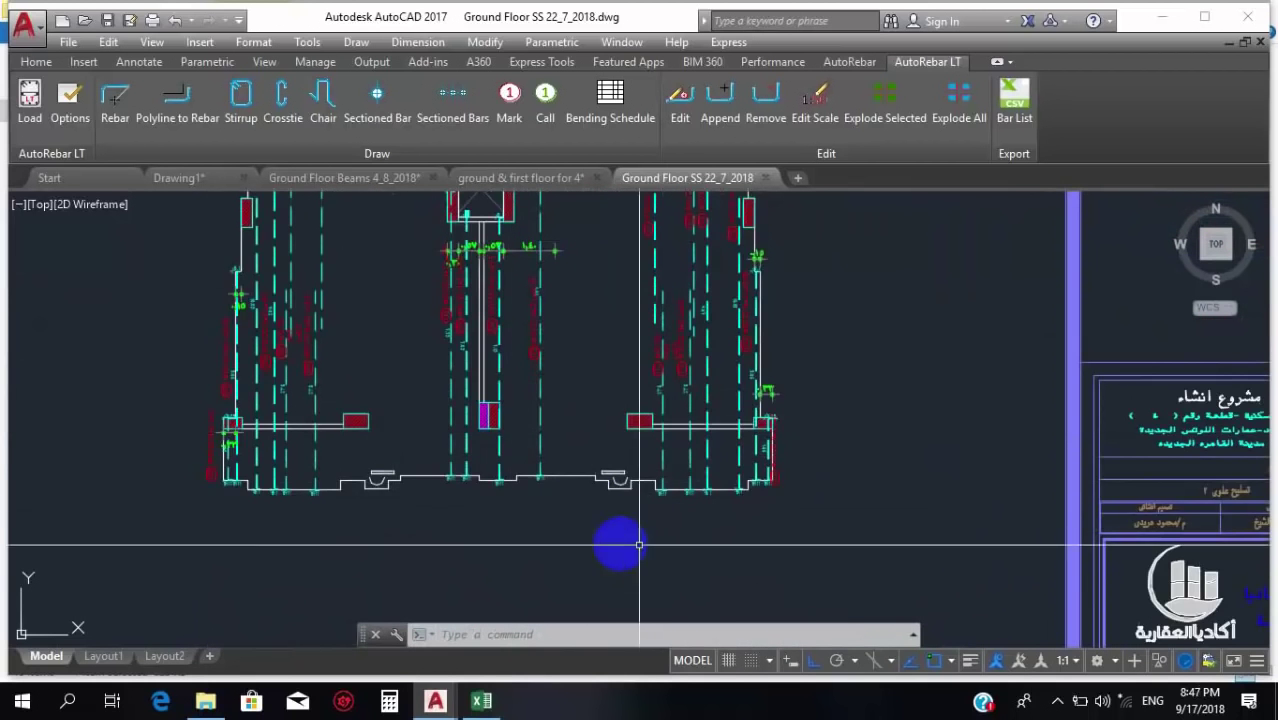
{"action": "scroll", "coordinate": [620, 530], "scroll_direction": "down", "scroll_amount": 5}
{"action": "scroll", "coordinate": [873, 483], "scroll_direction": "up", "scroll_amount": 8}
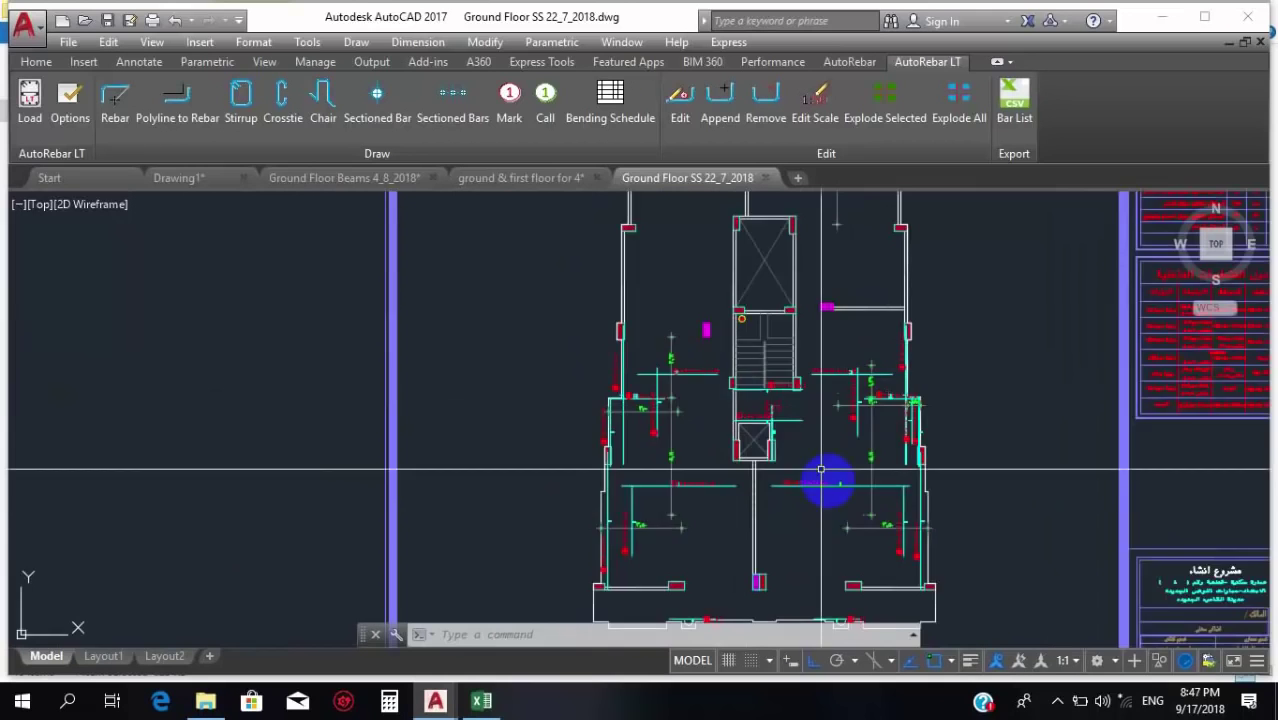
{"action": "scroll", "coordinate": [654, 462], "scroll_direction": "down", "scroll_amount": 1}
{"action": "scroll", "coordinate": [690, 500], "scroll_direction": "up", "scroll_amount": 1}
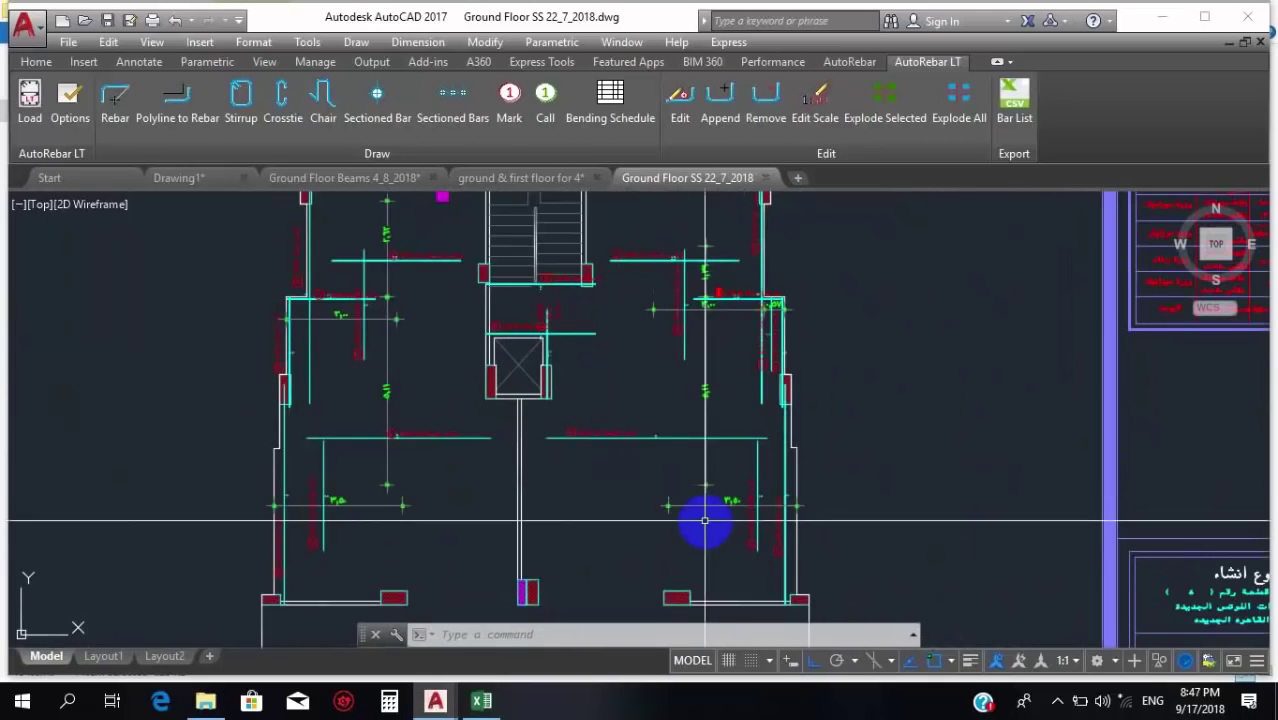
{"action": "scroll", "coordinate": [400, 420], "scroll_direction": "down", "scroll_amount": 4}
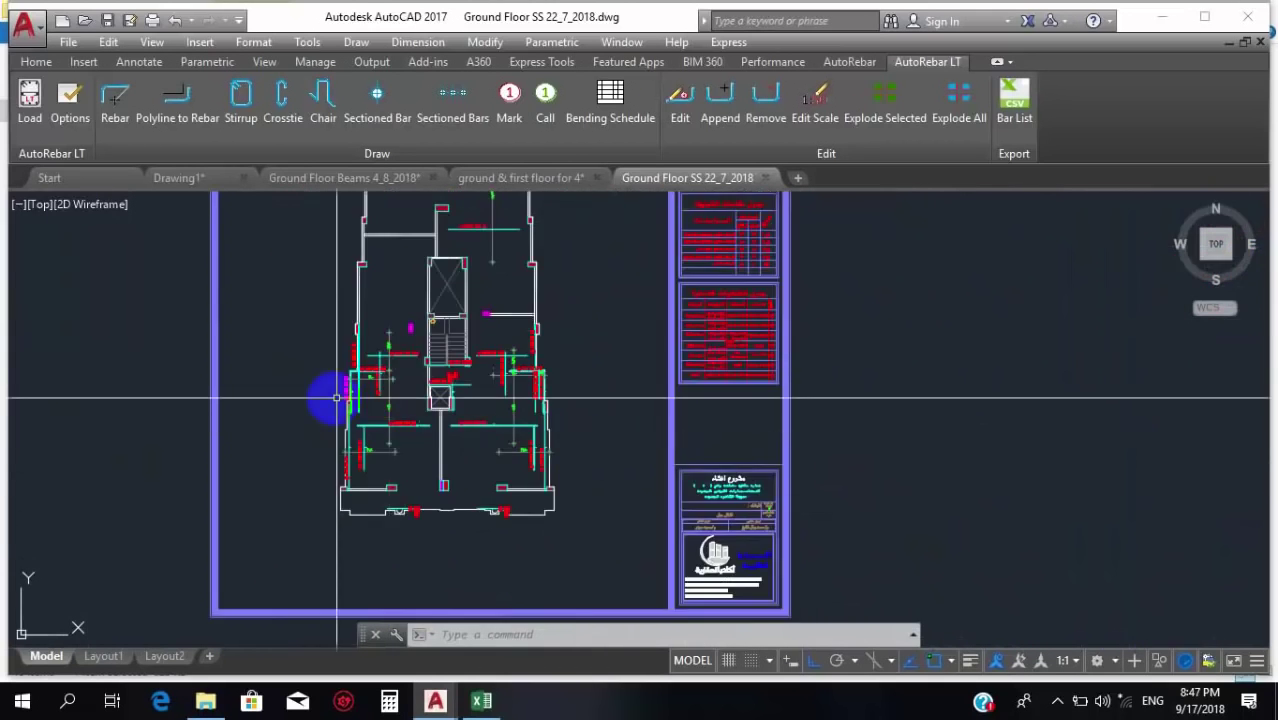
Examine the short vertical dashed bars at the columns and read the callout of bar mark 42 above the elevator shaft.
{"action": "scroll", "coordinate": [1000, 425], "scroll_direction": "up", "scroll_amount": 2}
{"action": "scroll", "coordinate": [884, 451], "scroll_direction": "up", "scroll_amount": 4}
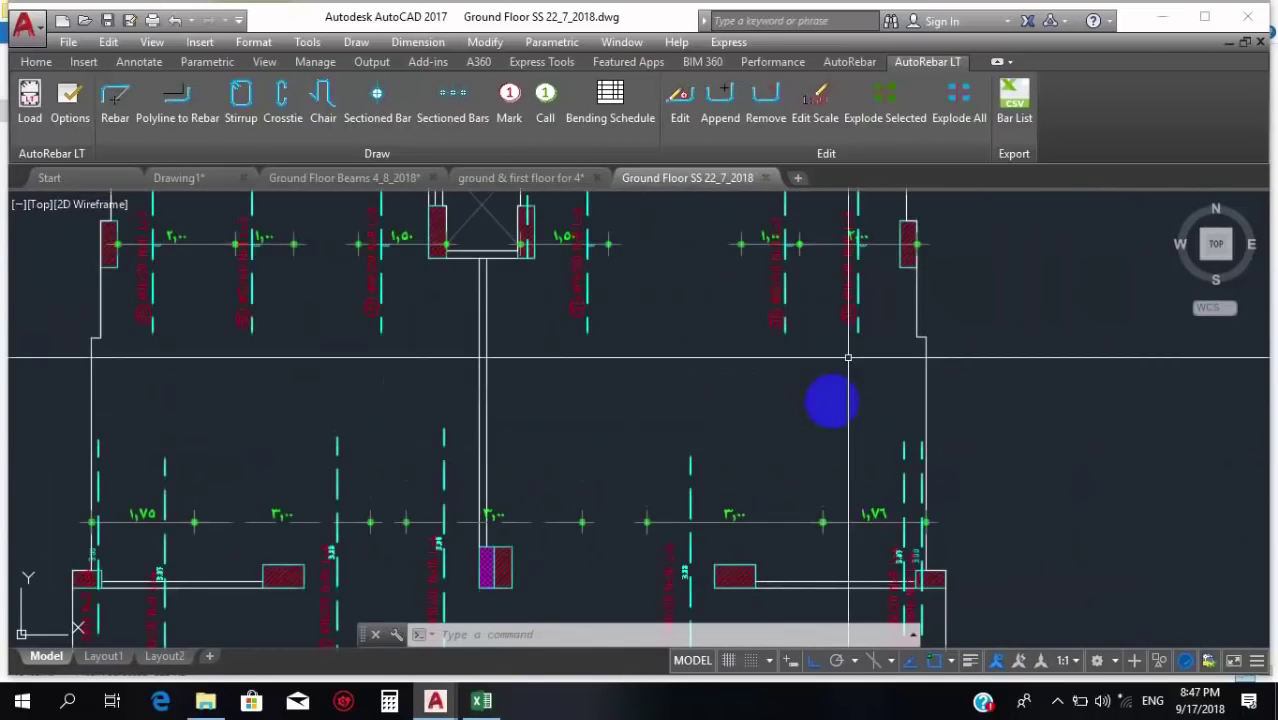
{"action": "scroll", "coordinate": [821, 434], "scroll_direction": "down", "scroll_amount": 3}
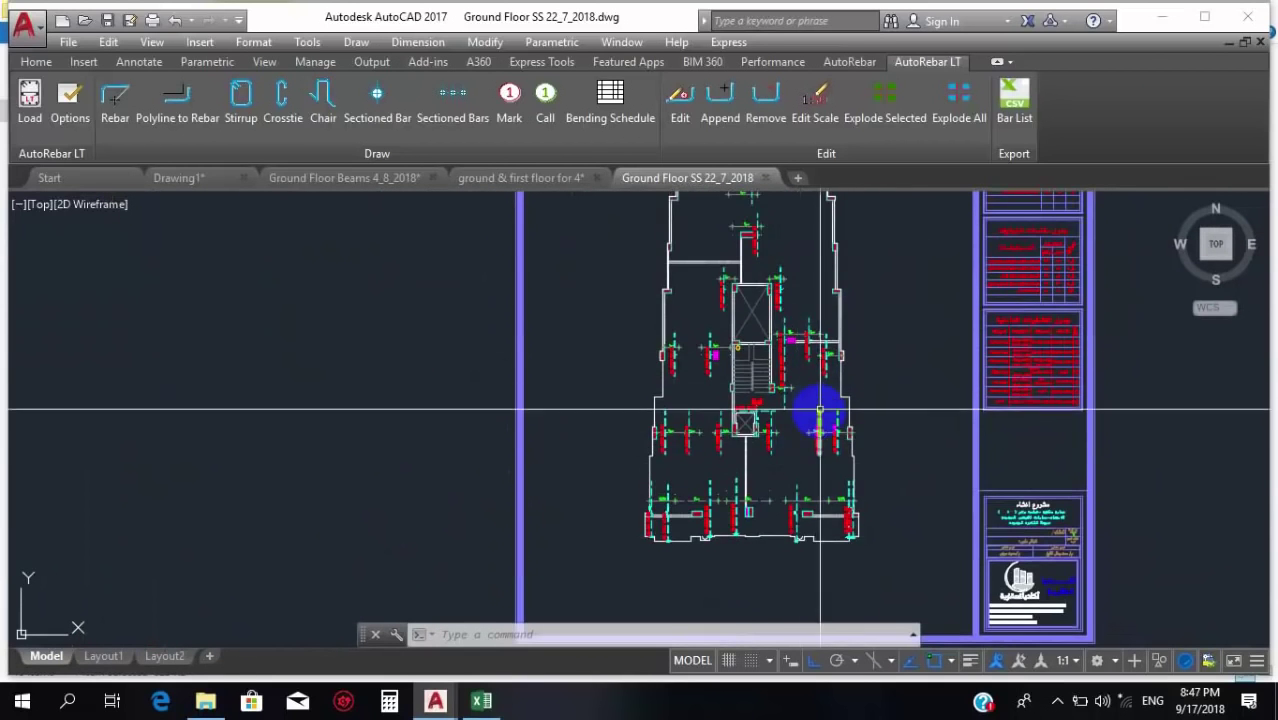
{"action": "scroll", "coordinate": [780, 330], "scroll_direction": "up", "scroll_amount": 5}
{"action": "scroll", "coordinate": [662, 277], "scroll_direction": "down", "scroll_amount": 2}
{"action": "scroll", "coordinate": [735, 215], "scroll_direction": "up", "scroll_amount": 2}
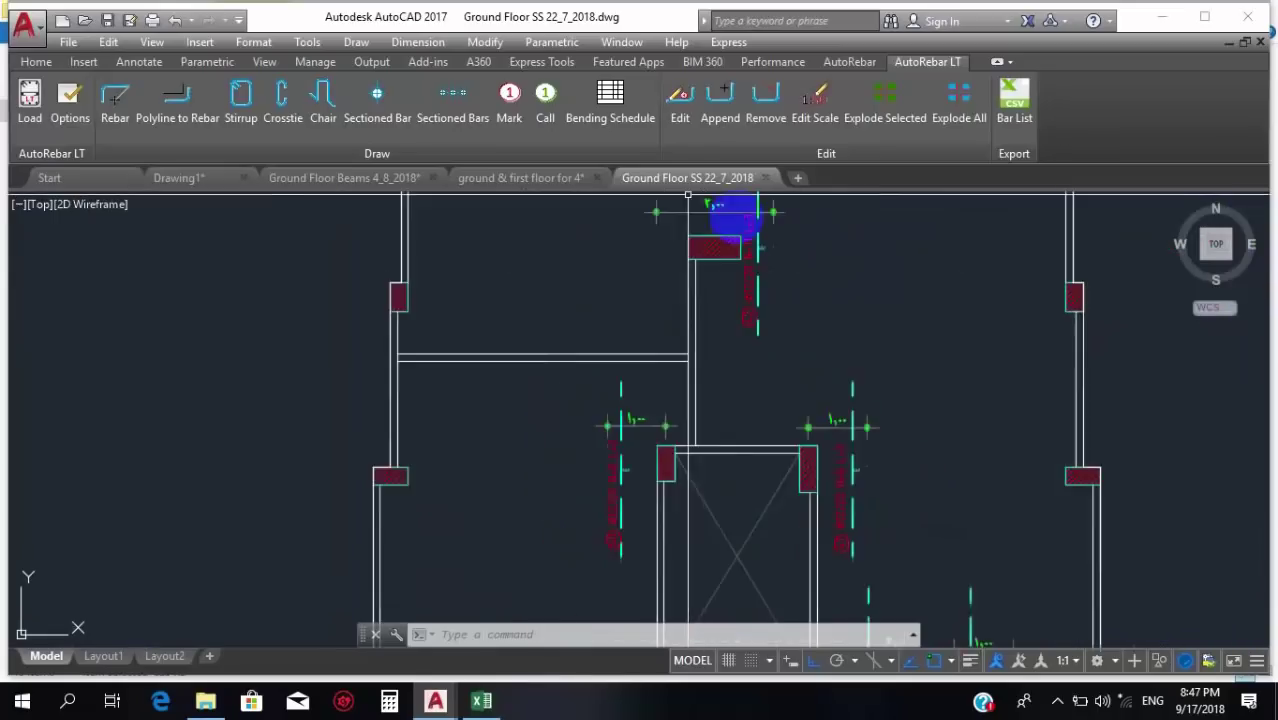
{"action": "scroll", "coordinate": [738, 218], "scroll_direction": "up", "scroll_amount": 4}
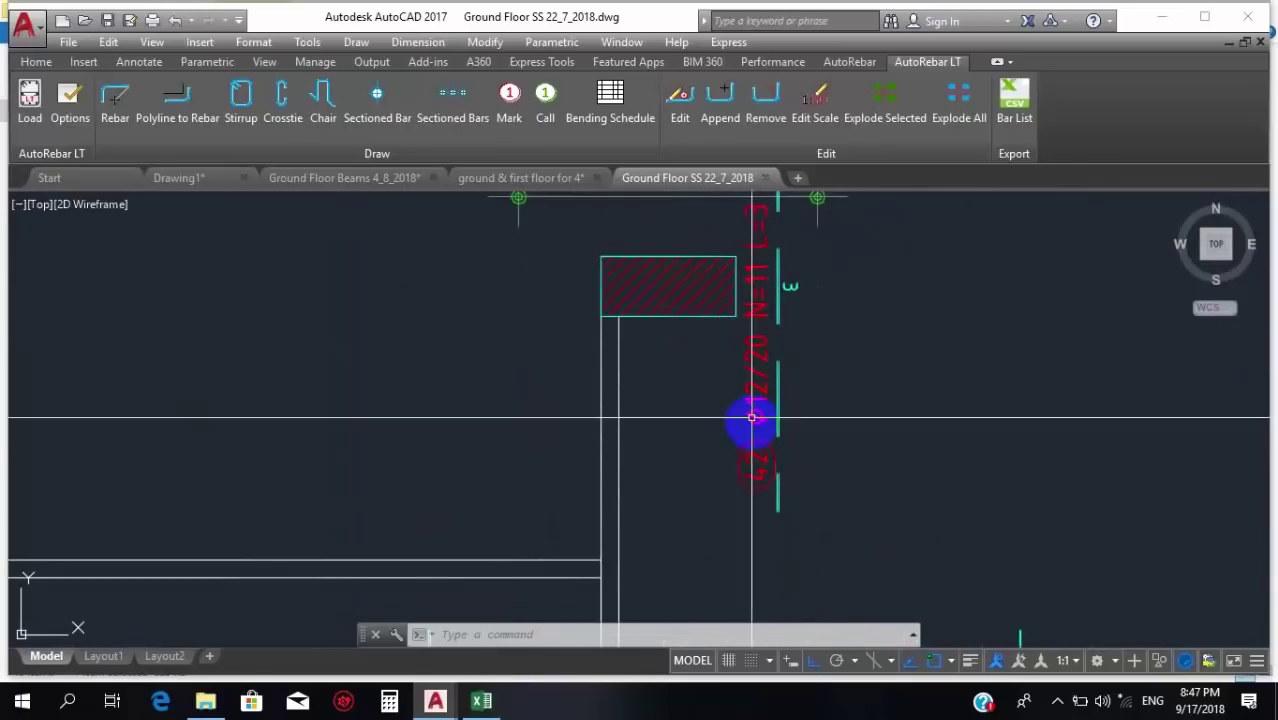
{"action": "scroll", "coordinate": [751, 418], "scroll_direction": "down", "scroll_amount": 2}
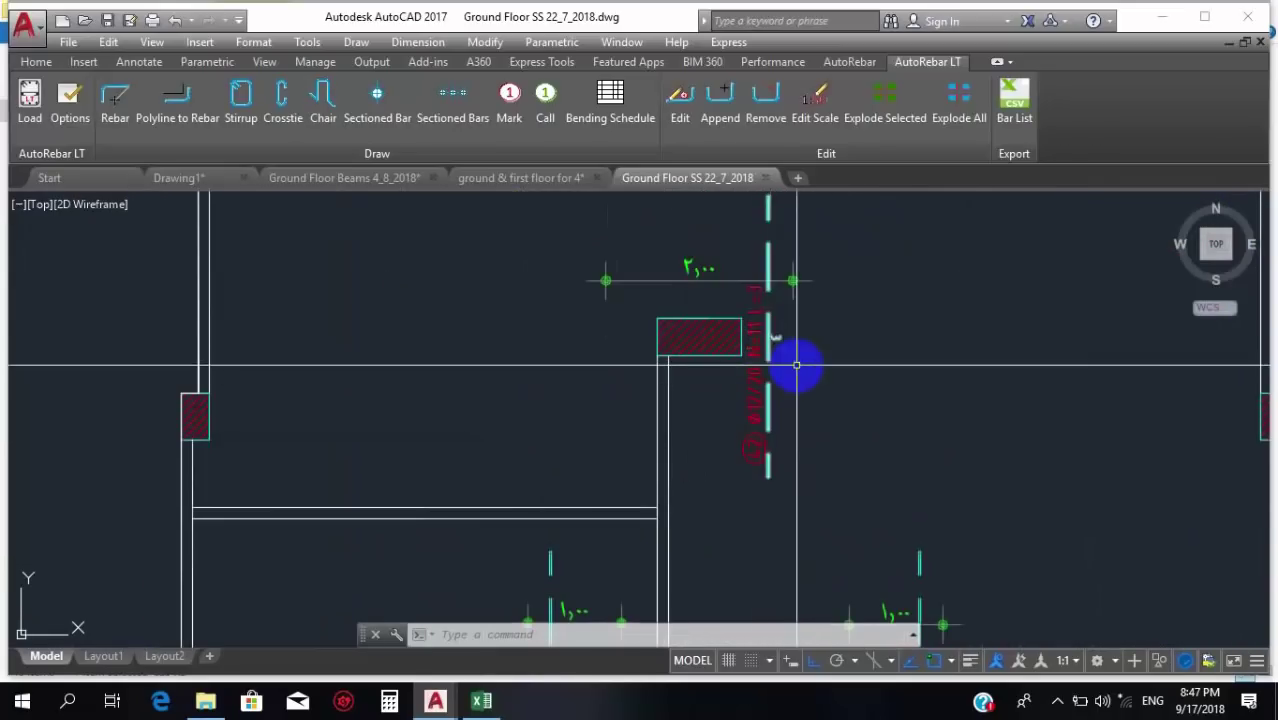
{"action": "scroll", "coordinate": [752, 284], "scroll_direction": "up", "scroll_amount": 2}
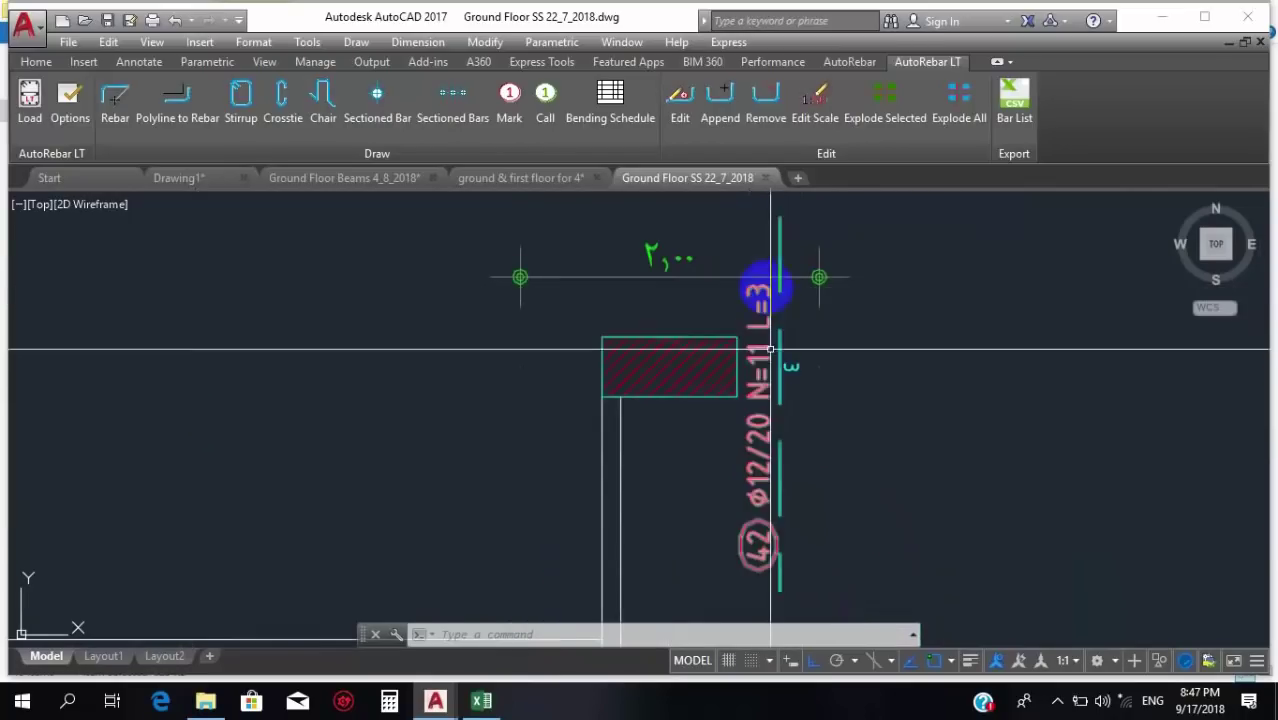
{"action": "scroll", "coordinate": [767, 332], "scroll_direction": "down", "scroll_amount": 2}
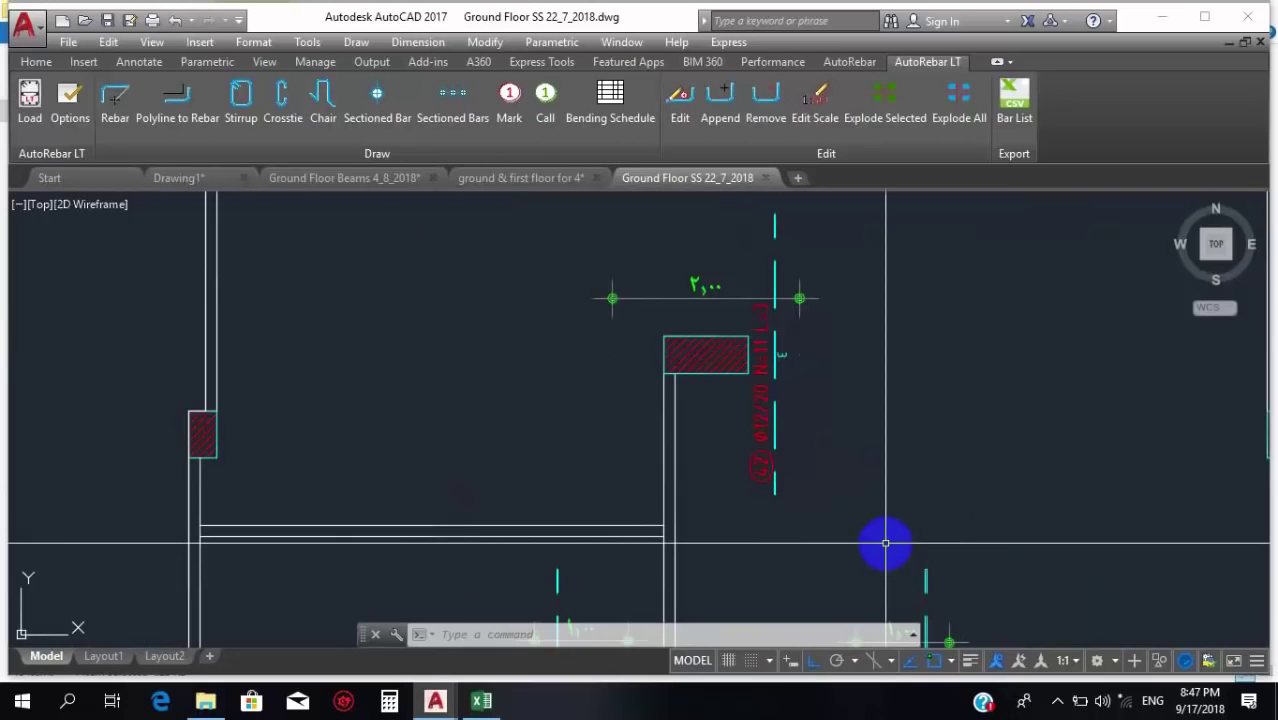
Examine the additional bars around the elevator shaft and stair core, and look over the neighbouring slab sheets.
{"action": "scroll", "coordinate": [762, 530], "scroll_direction": "down", "scroll_amount": 5}
{"action": "scroll", "coordinate": [559, 405], "scroll_direction": "up", "scroll_amount": 3}
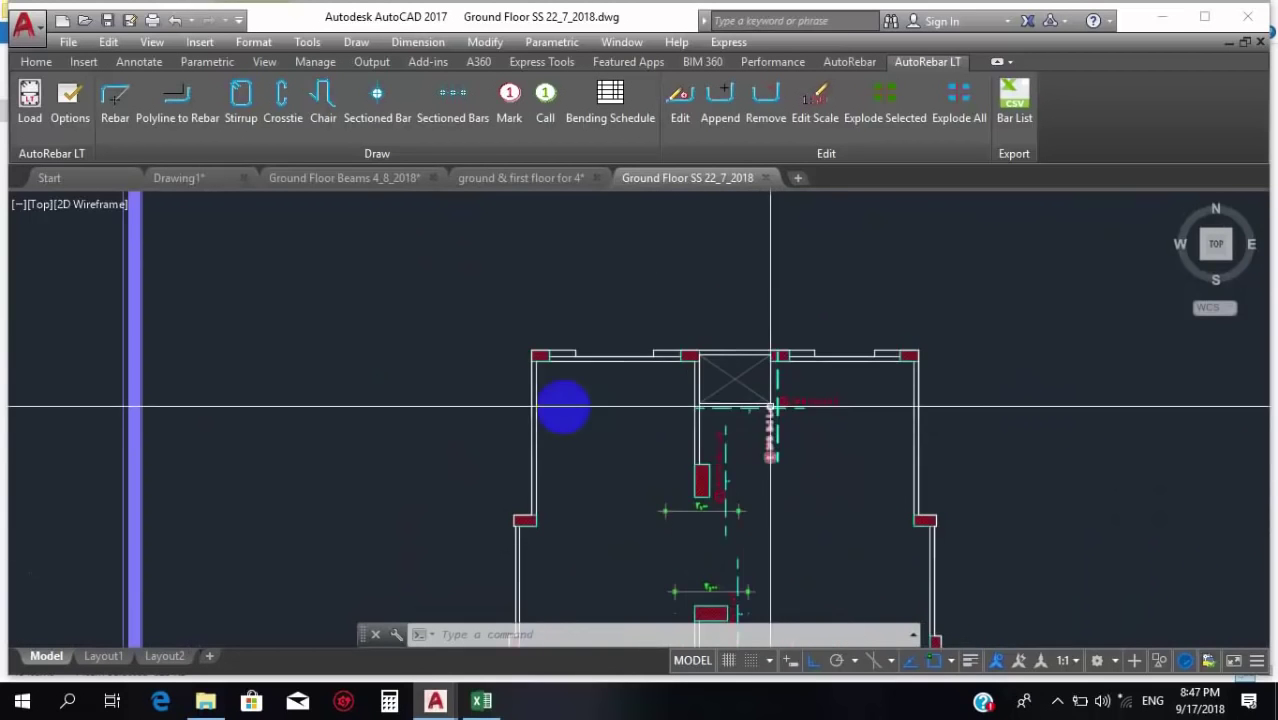
{"action": "scroll", "coordinate": [736, 385], "scroll_direction": "up", "scroll_amount": 3}
{"action": "scroll", "coordinate": [710, 365], "scroll_direction": "up", "scroll_amount": 3}
{"action": "scroll", "coordinate": [720, 372], "scroll_direction": "down", "scroll_amount": 5}
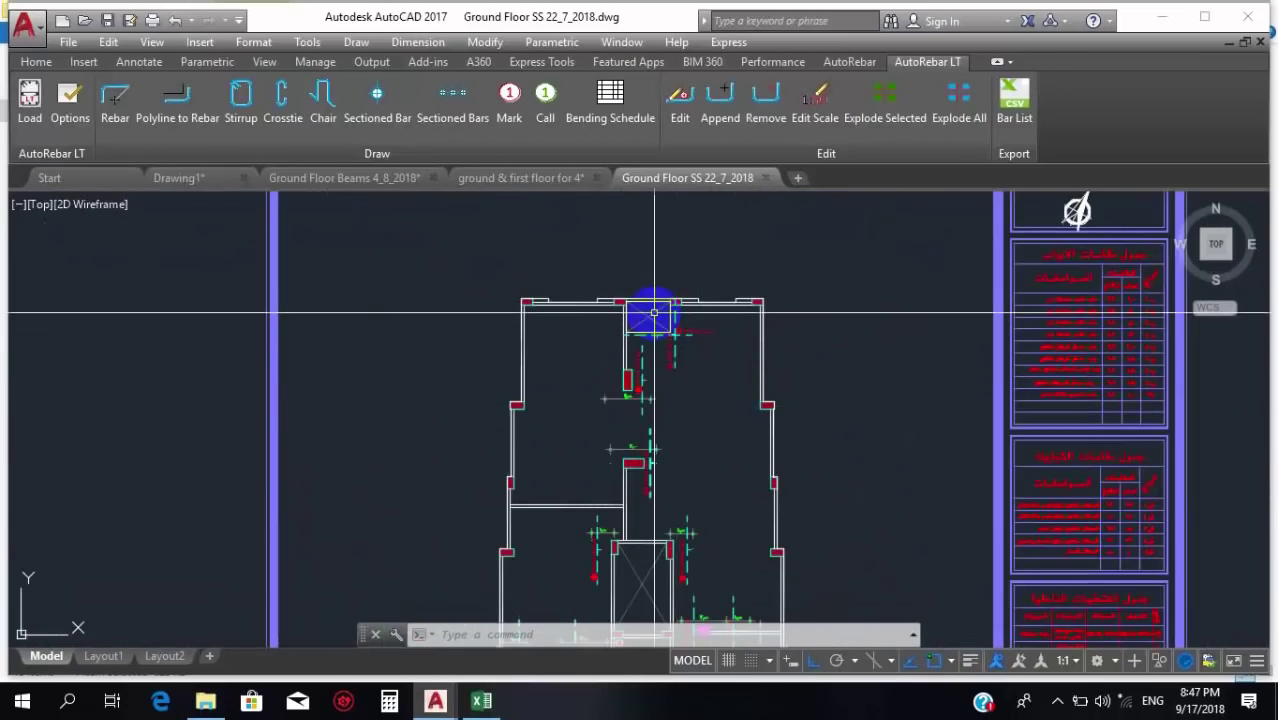
{"action": "scroll", "coordinate": [665, 366], "scroll_direction": "down", "scroll_amount": 4}
{"action": "scroll", "coordinate": [908, 400], "scroll_direction": "up", "scroll_amount": 6}
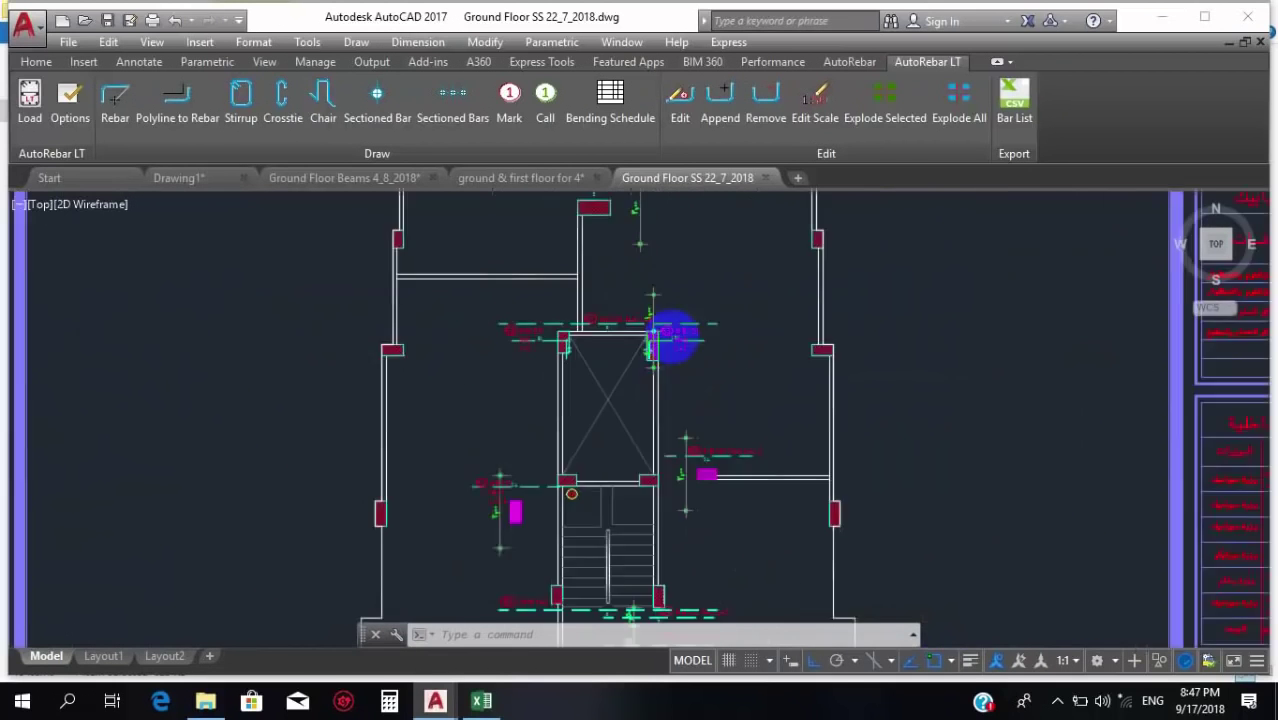
{"action": "scroll", "coordinate": [670, 337], "scroll_direction": "down", "scroll_amount": 4}
{"action": "scroll", "coordinate": [1107, 371], "scroll_direction": "up", "scroll_amount": 6}
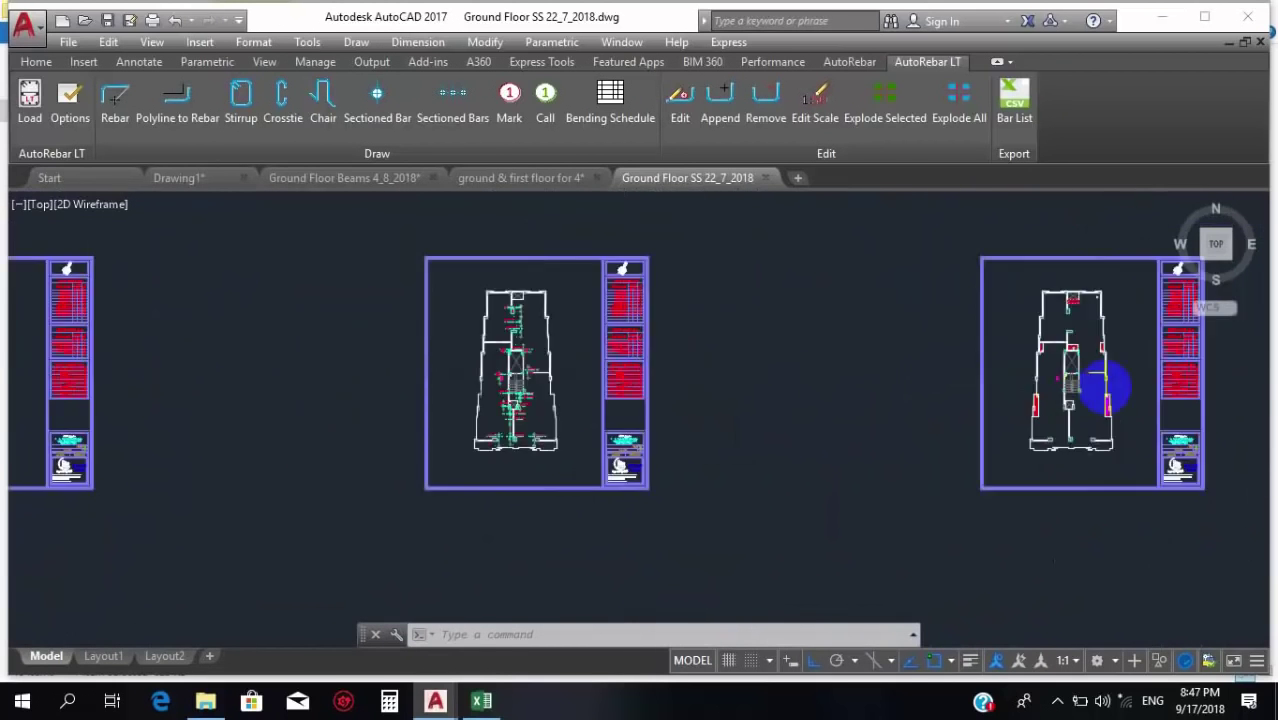
{"action": "scroll", "coordinate": [950, 395], "scroll_direction": "down", "scroll_amount": 7}
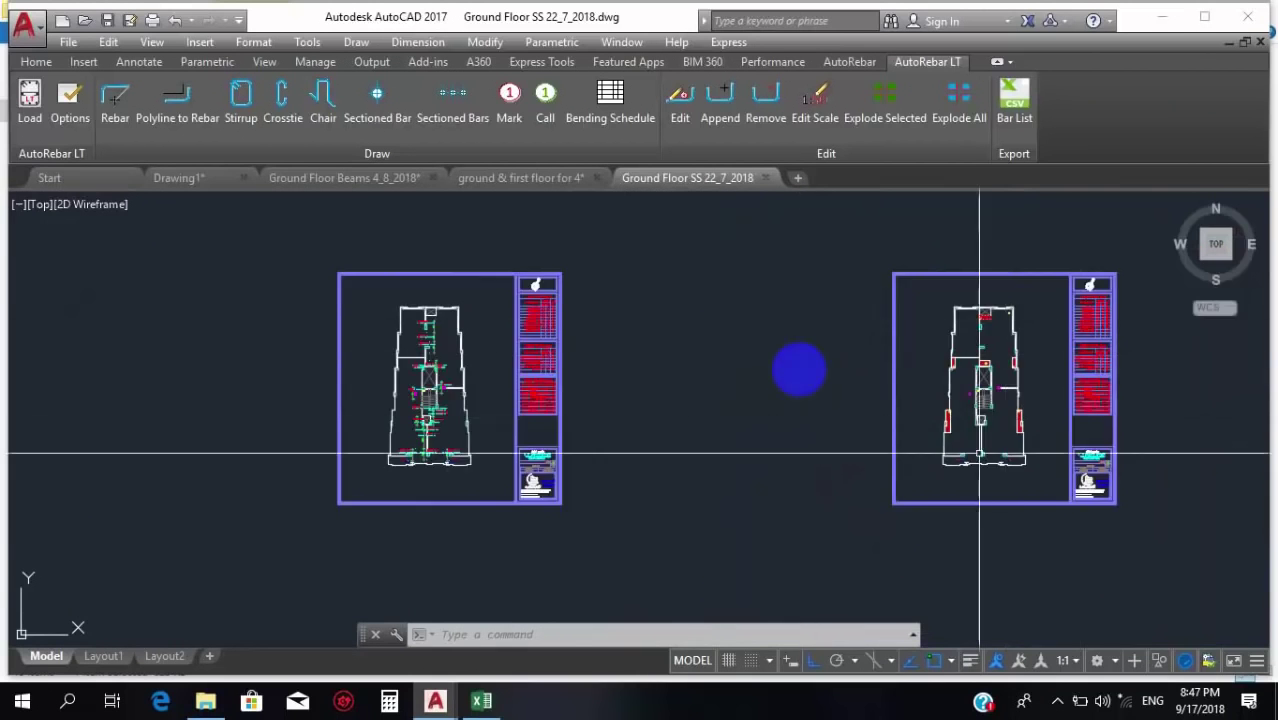
{"action": "scroll", "coordinate": [535, 355], "scroll_direction": "down", "scroll_amount": 4}
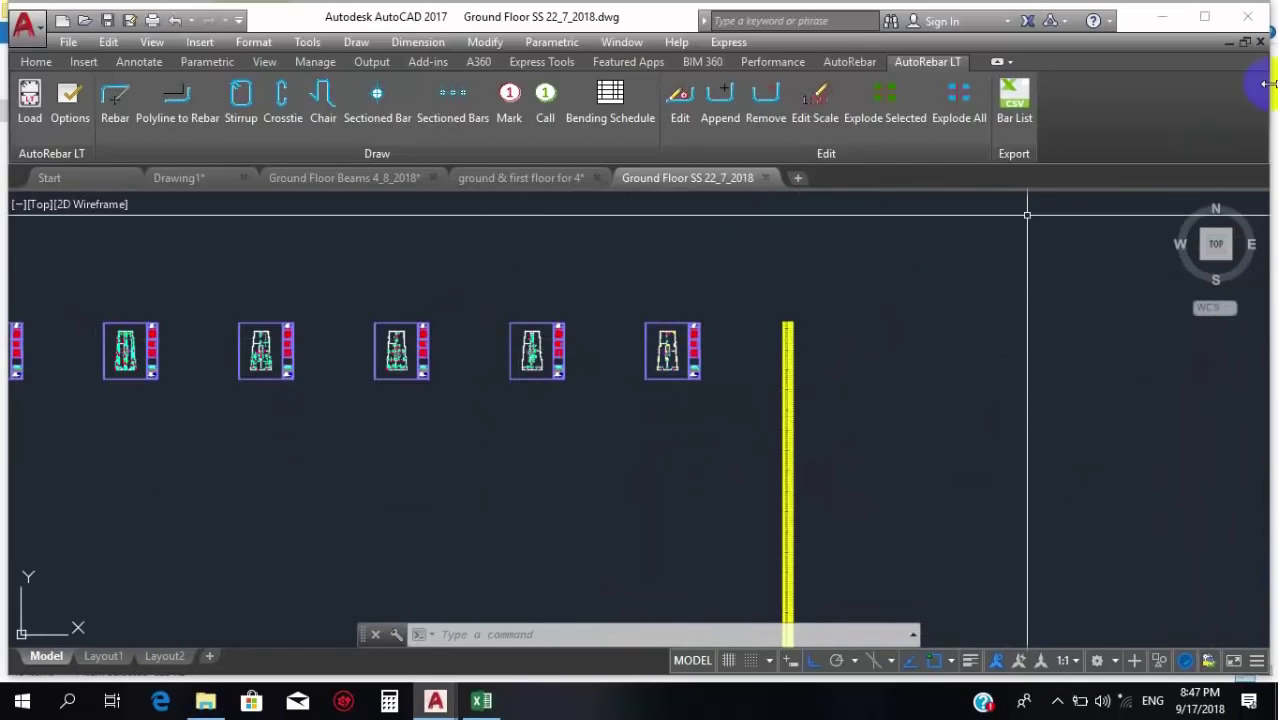
Switch to the desktop, open the exported Ground Floor Beams 4_8_2018 bar list in Excel and look through its rows.
{"action": "left_click", "coordinate": [1164, 18]}
{"action": "left_click", "coordinate": [1166, 18]}
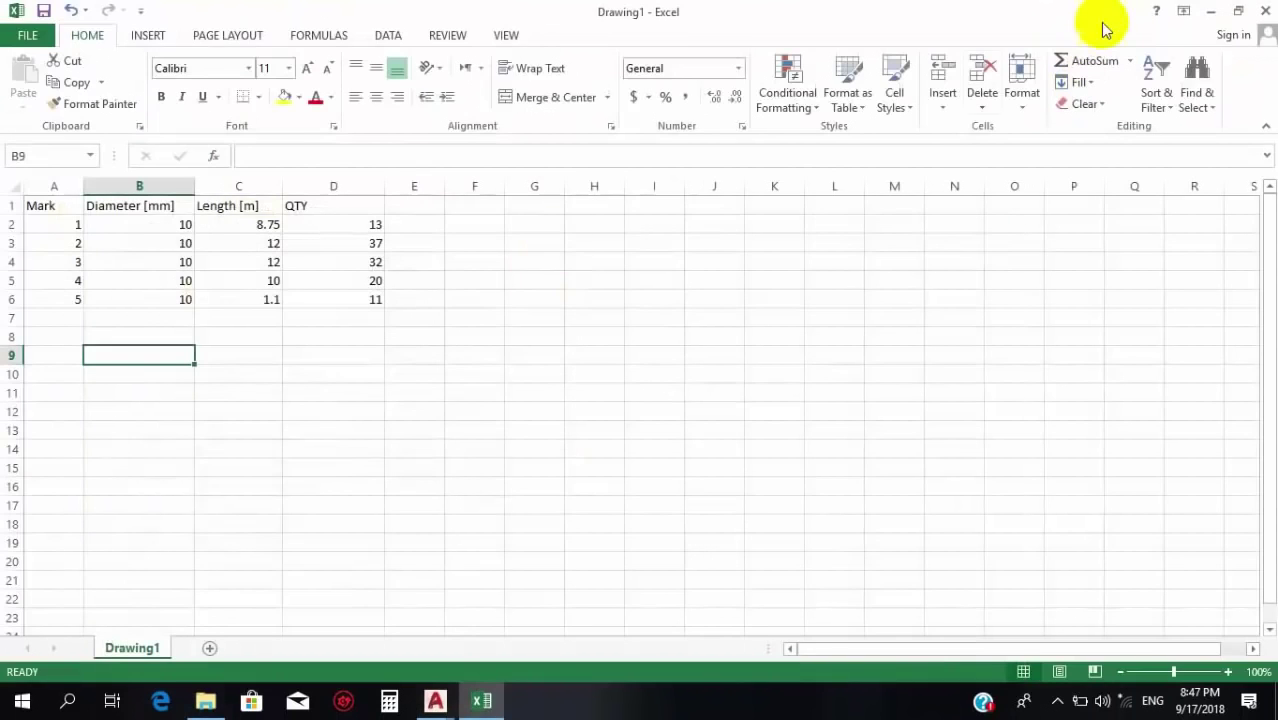
{"action": "left_click", "coordinate": [1212, 11]}
{"action": "right_click", "coordinate": [483, 170]}
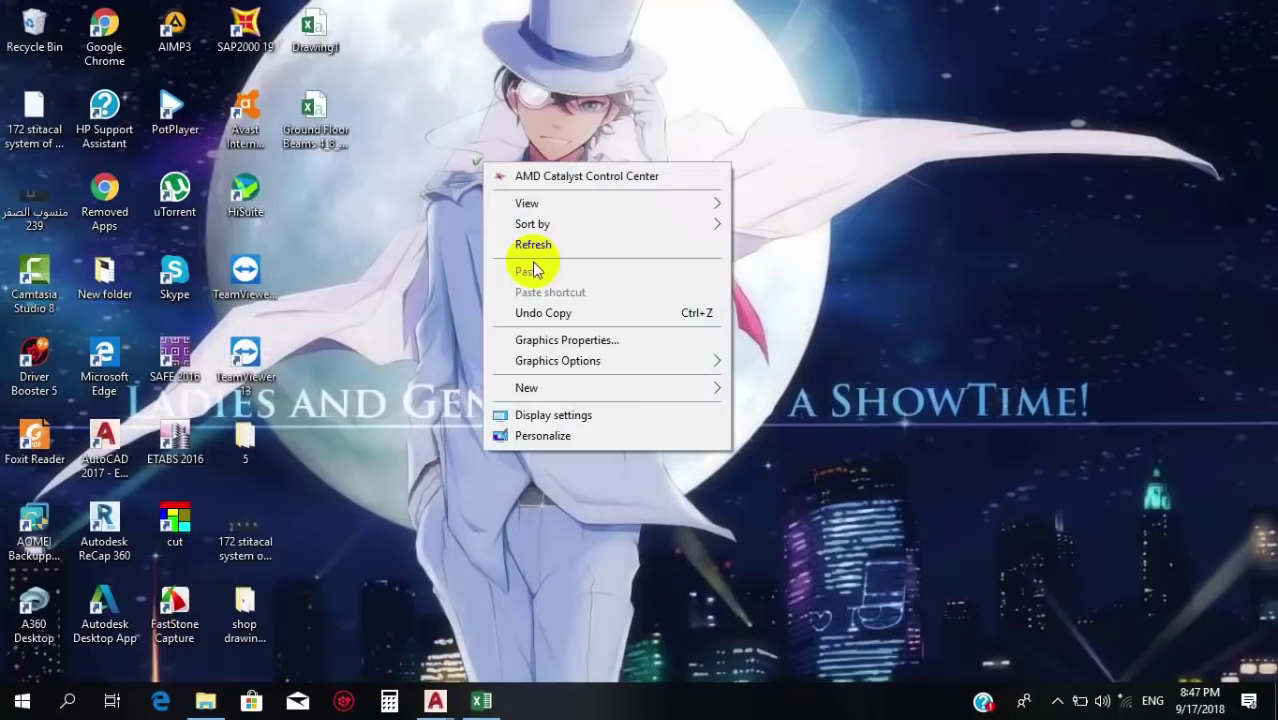
{"action": "left_click", "coordinate": [525, 244]}
{"action": "double_click", "coordinate": [315, 120]}
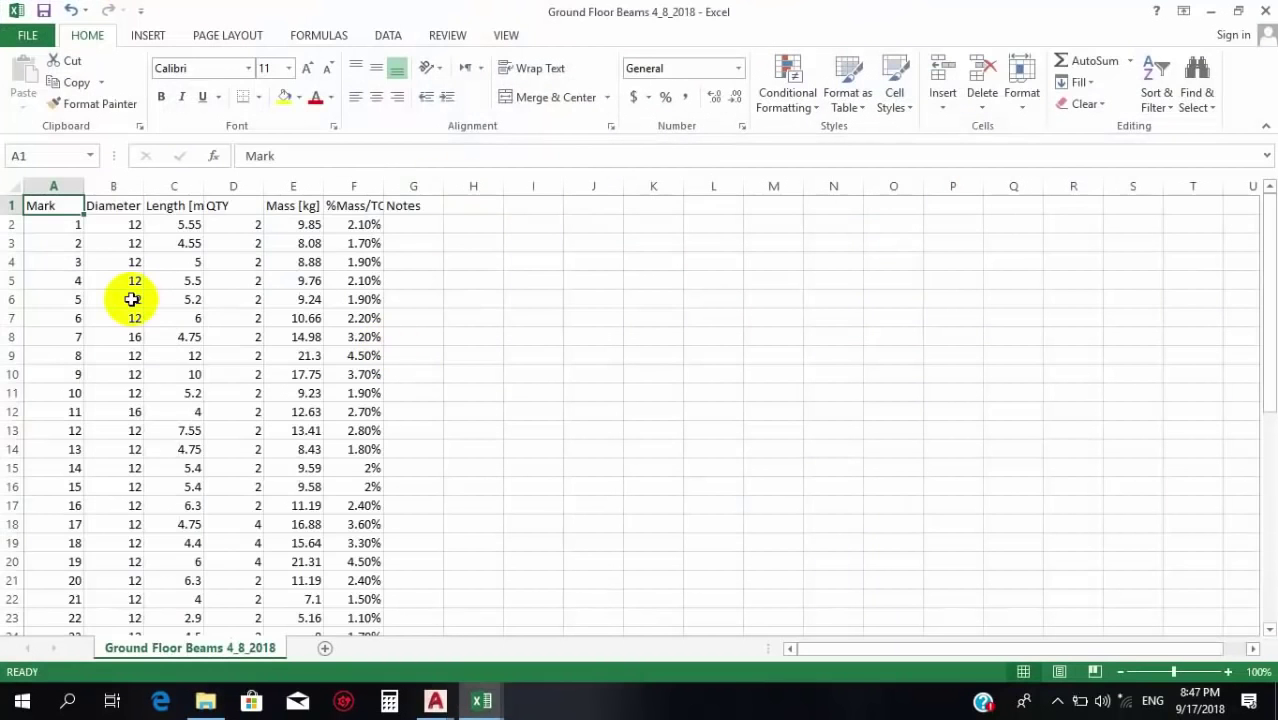
{"action": "scroll", "coordinate": [150, 340], "scroll_direction": "down", "scroll_amount": 10}
{"action": "scroll", "coordinate": [190, 385], "scroll_direction": "up", "scroll_amount": 9}
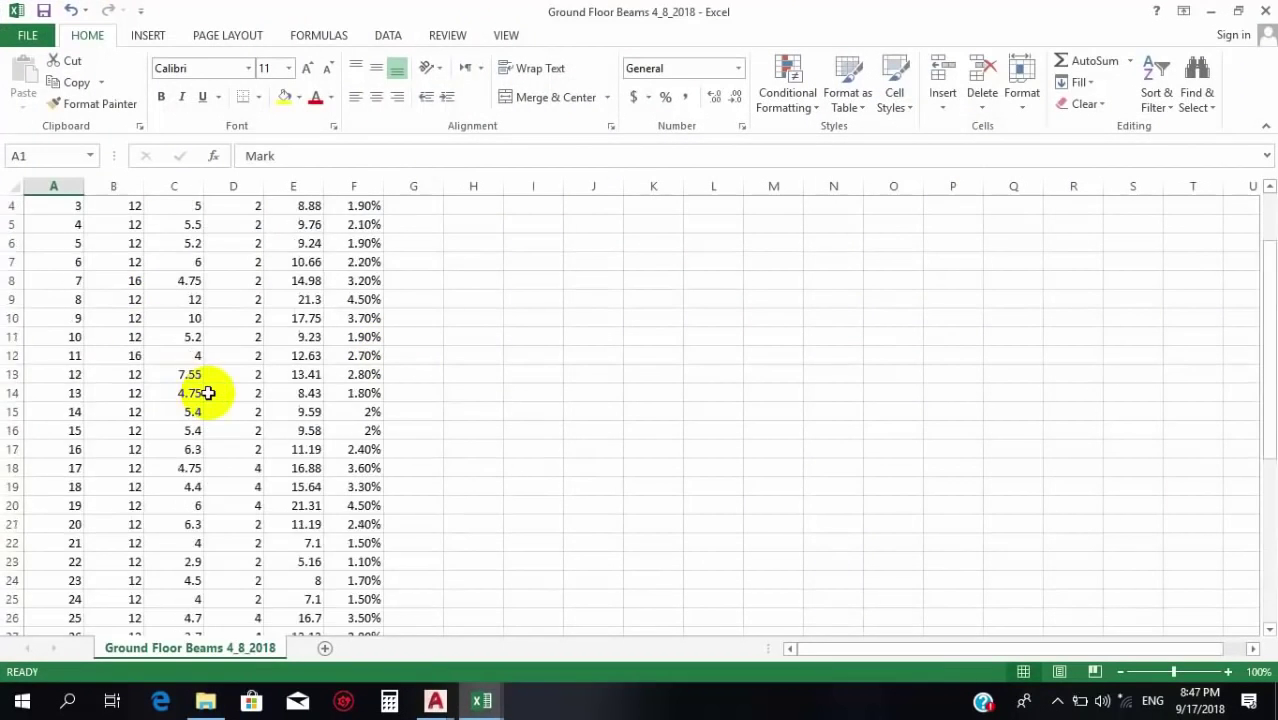
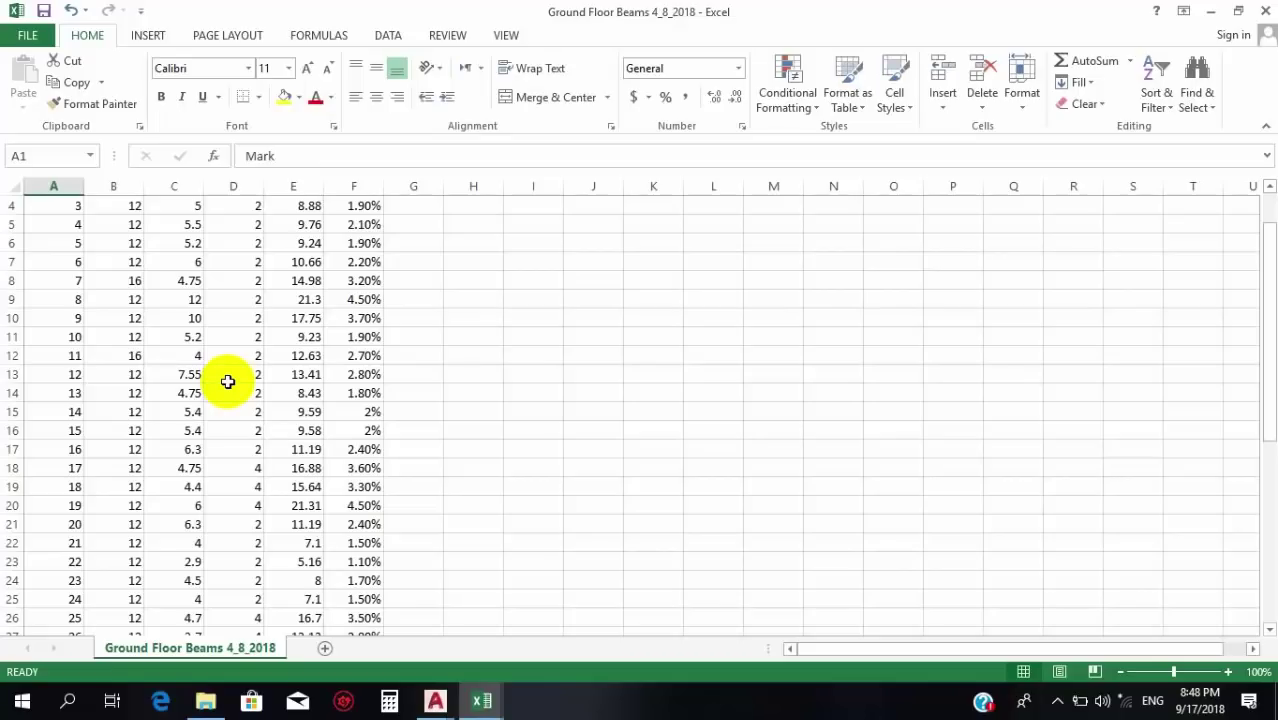
Delete the mass, mass percentage and Notes columns from the beam bar list.
{"action": "scroll", "coordinate": [365, 278], "scroll_direction": "up", "scroll_amount": 1}
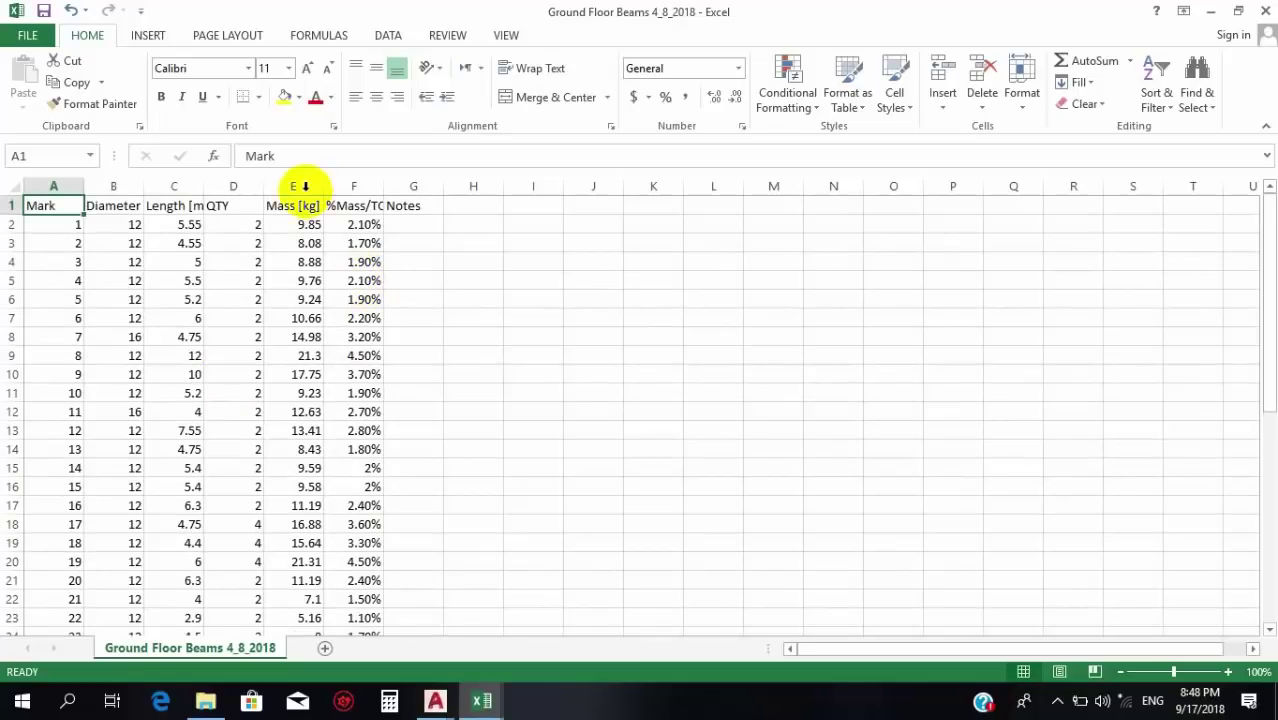
{"action": "left_click_drag", "start_coordinate": [294, 185], "coordinate": [408, 186]}
{"action": "right_click", "coordinate": [410, 188]}
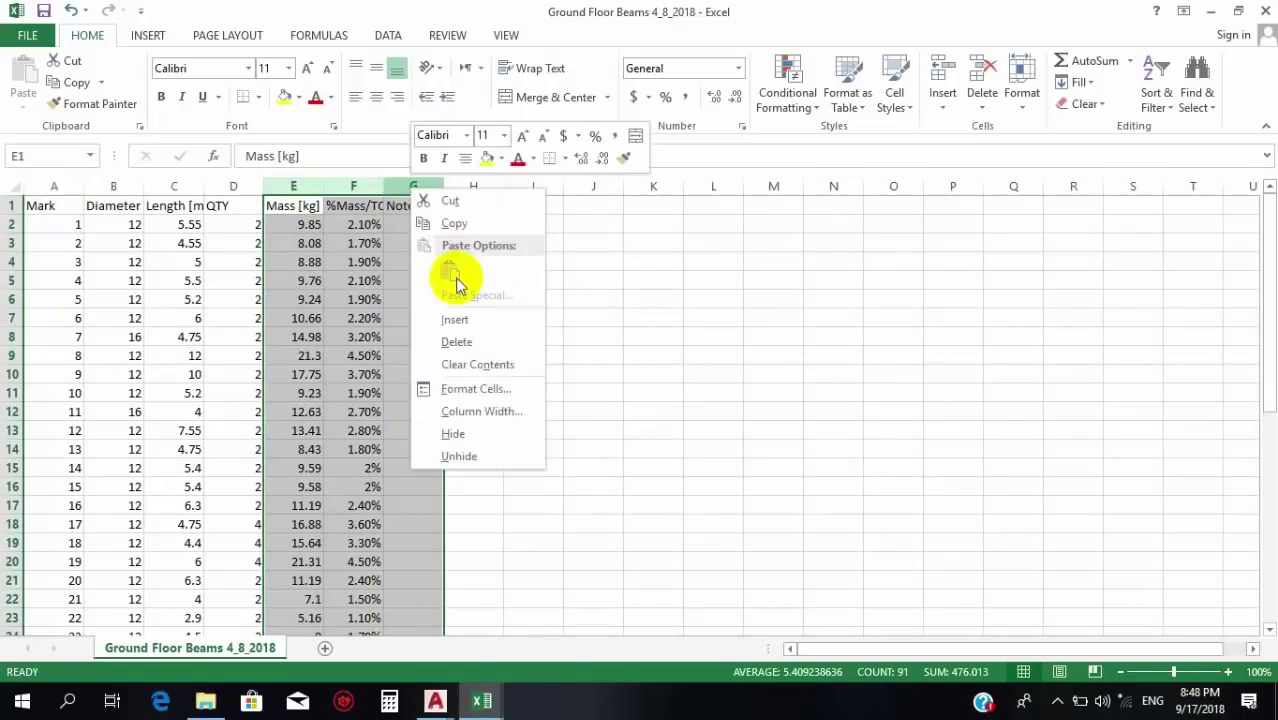
{"action": "left_click", "coordinate": [465, 343]}
Delete the Mark column from the beam bar list.
{"action": "left_click", "coordinate": [74, 186]}
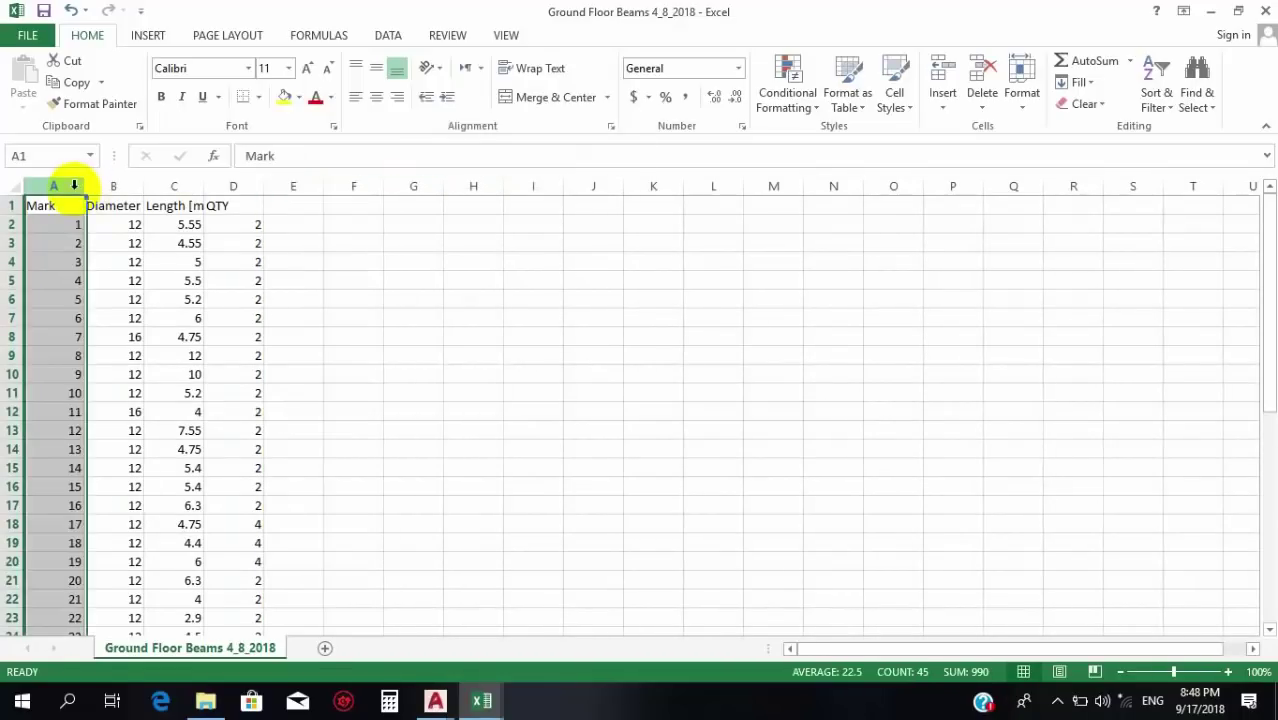
{"action": "right_click", "coordinate": [80, 190]}
{"action": "left_click", "coordinate": [160, 343]}
{"action": "left_click", "coordinate": [298, 298]}
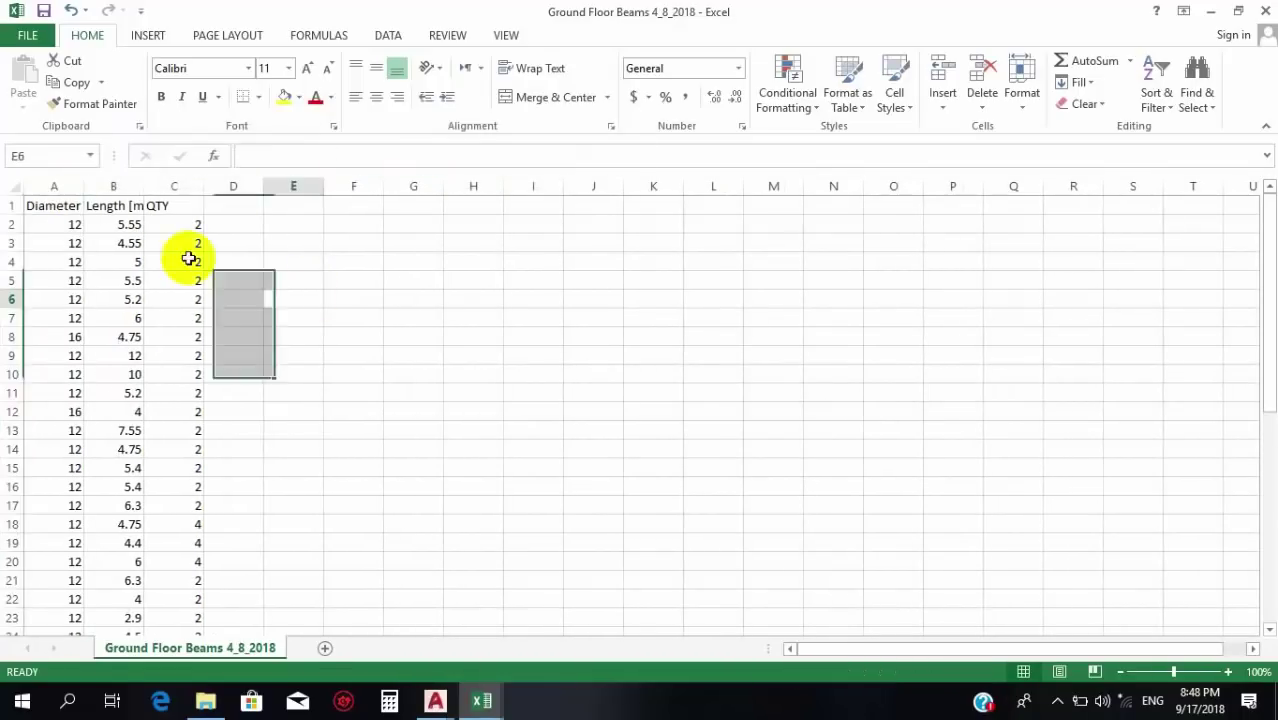
Review the diameter, length and quantity values of the beam bar list from the first row to the last.
{"action": "scroll", "coordinate": [165, 244], "scroll_direction": "down", "scroll_amount": 1}
{"action": "scroll", "coordinate": [157, 257], "scroll_direction": "up", "scroll_amount": 1}
{"action": "left_click", "coordinate": [71, 356]}
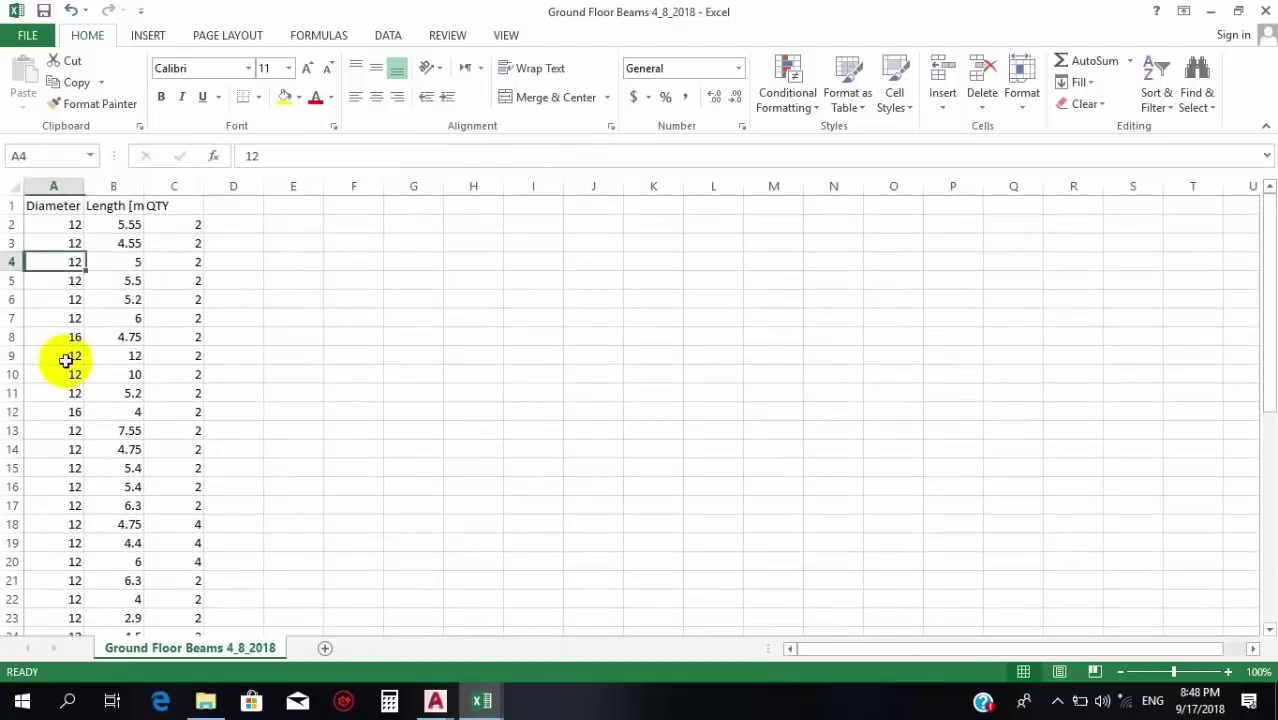
{"action": "left_click", "coordinate": [75, 490]}
{"action": "scroll", "coordinate": [134, 328], "scroll_direction": "down", "scroll_amount": 12}
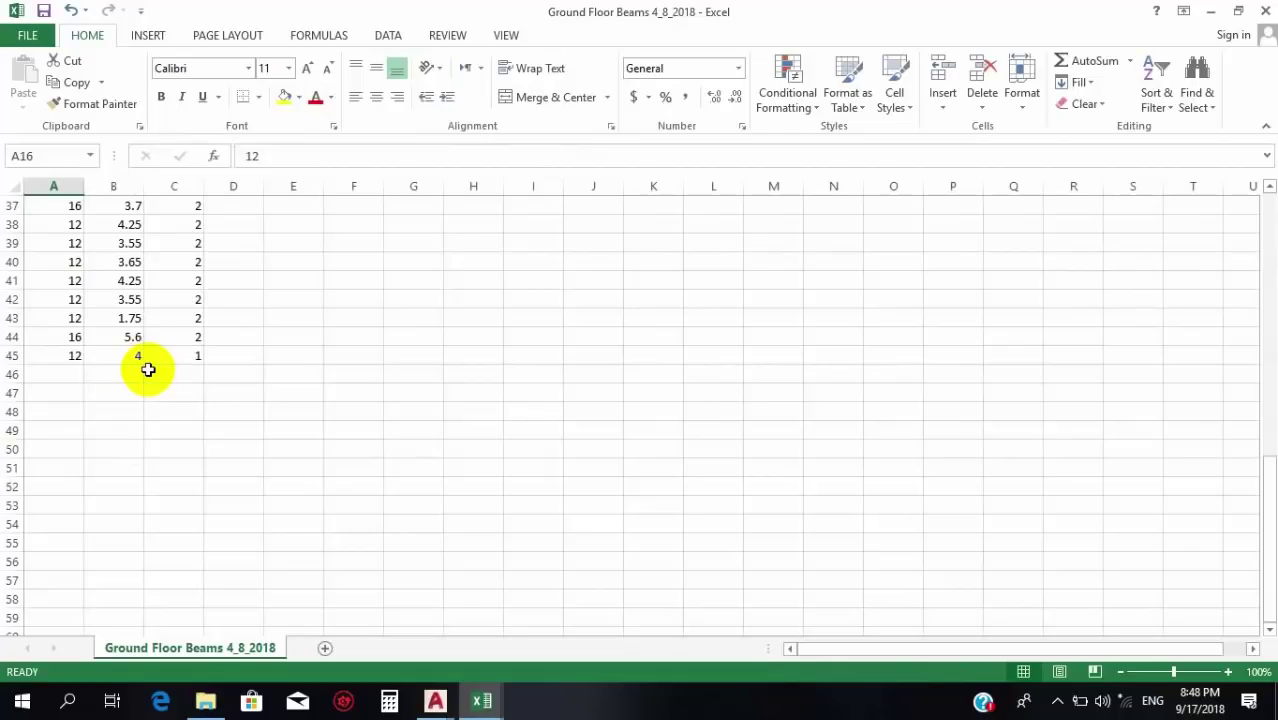
{"action": "scroll", "coordinate": [190, 402], "scroll_direction": "up", "scroll_amount": 6}
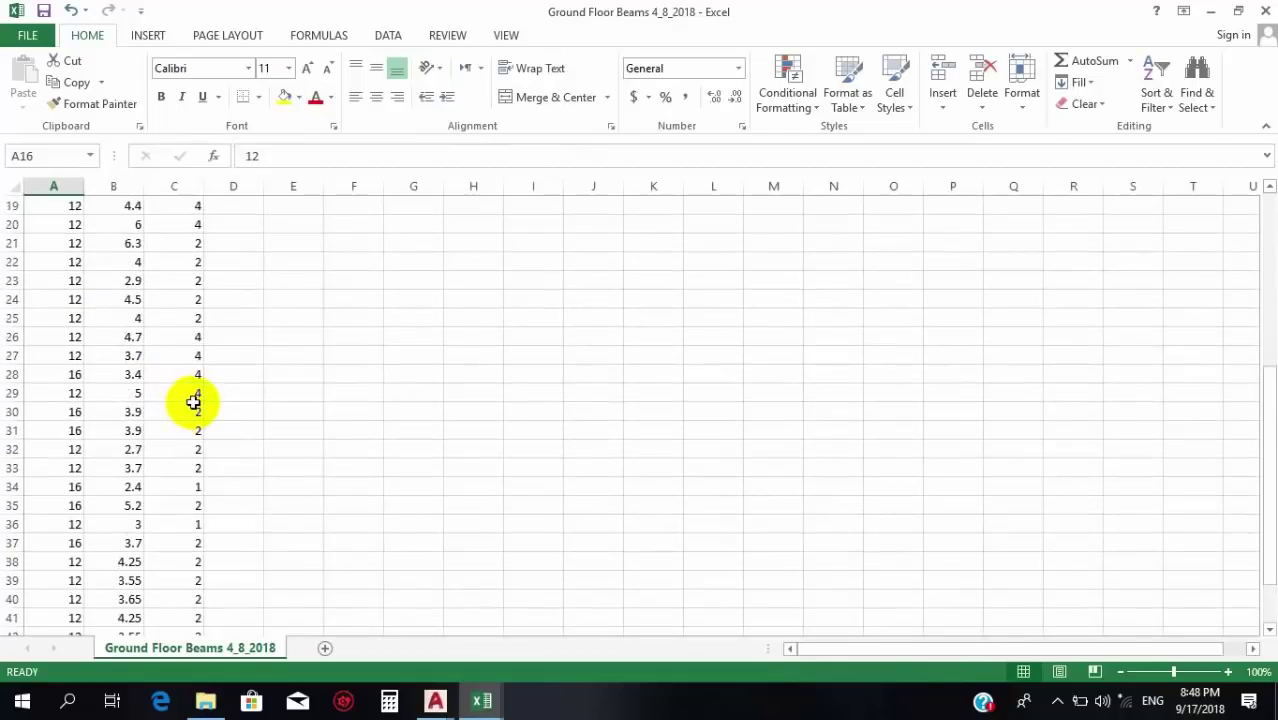
{"action": "scroll", "coordinate": [191, 400], "scroll_direction": "up", "scroll_amount": 4}
{"action": "scroll", "coordinate": [191, 400], "scroll_direction": "down", "scroll_amount": 6}
{"action": "scroll", "coordinate": [45, 540], "scroll_direction": "down", "scroll_amount": 2}
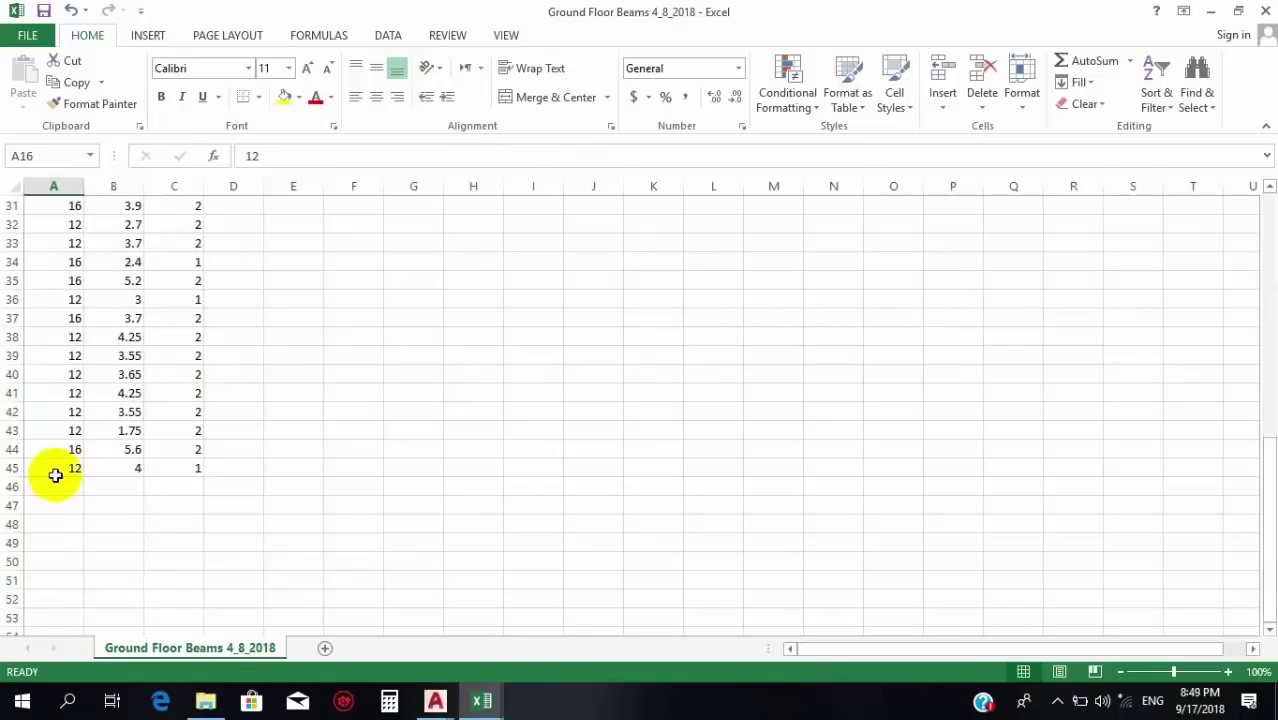
{"action": "left_click", "coordinate": [57, 480]}
{"action": "left_click_drag", "start_coordinate": [64, 465], "coordinate": [130, 428]}
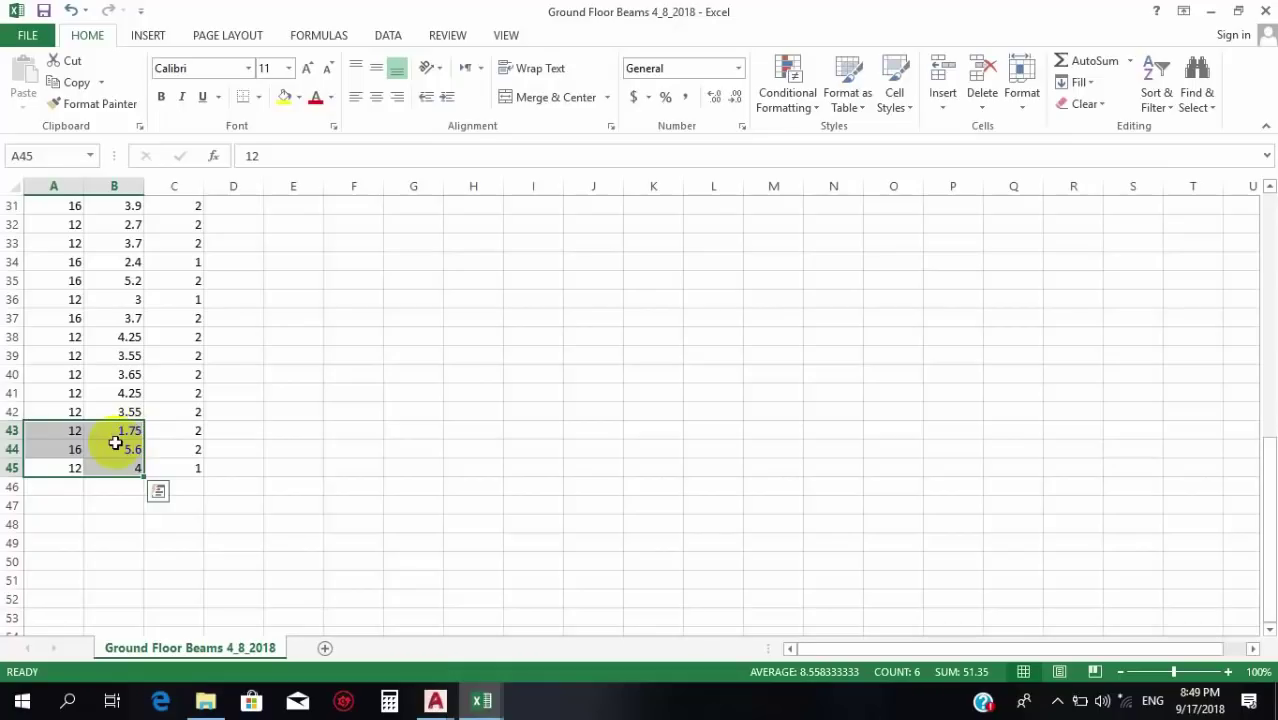
{"action": "scroll", "coordinate": [112, 443], "scroll_direction": "up", "scroll_amount": 1}
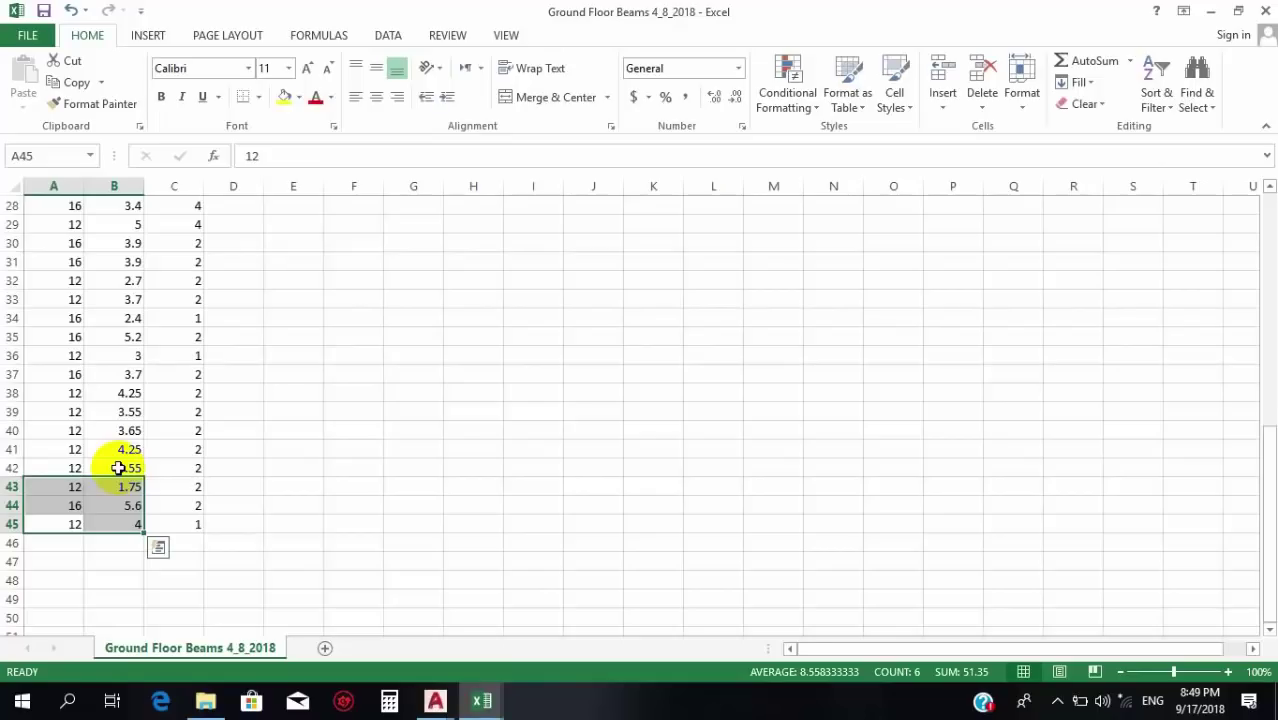
{"action": "scroll", "coordinate": [118, 468], "scroll_direction": "up", "scroll_amount": 1}
Sort all bar rows below the headers, A2 to C45, by diameter from smallest to largest.
{"action": "left_click", "coordinate": [63, 597]}
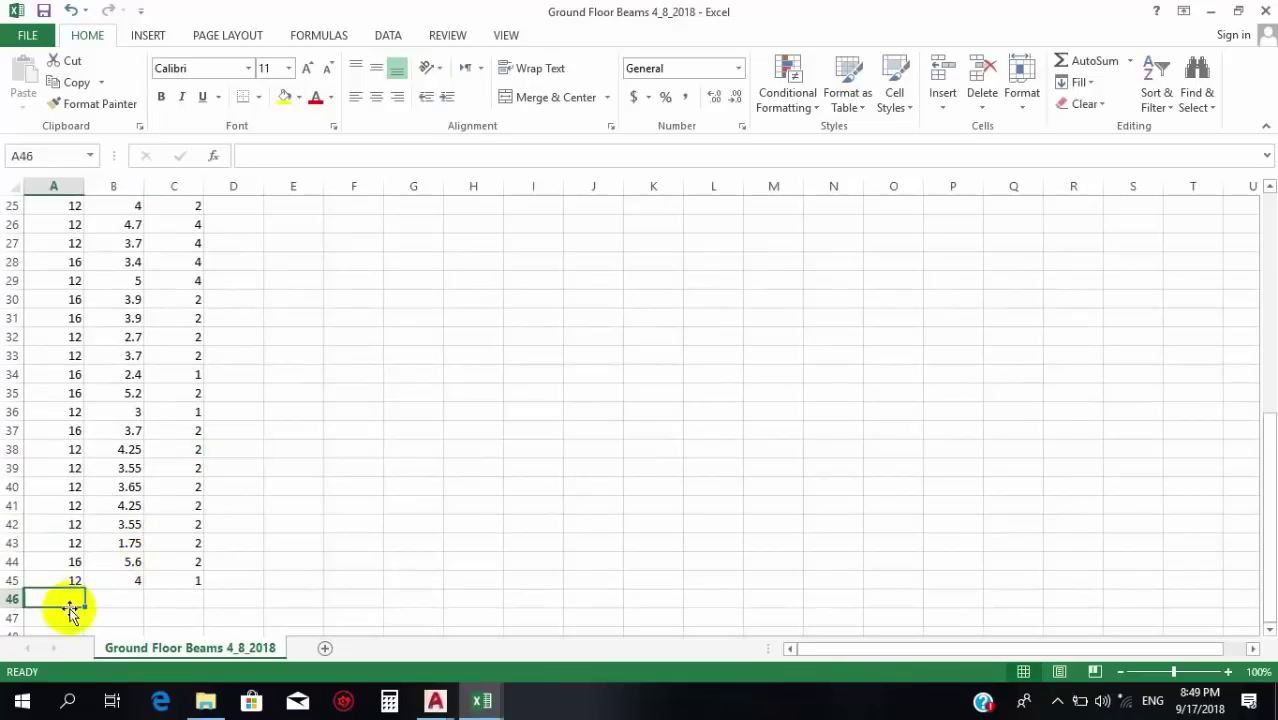
{"action": "left_click_drag", "start_coordinate": [66, 582], "coordinate": [172, 224]}
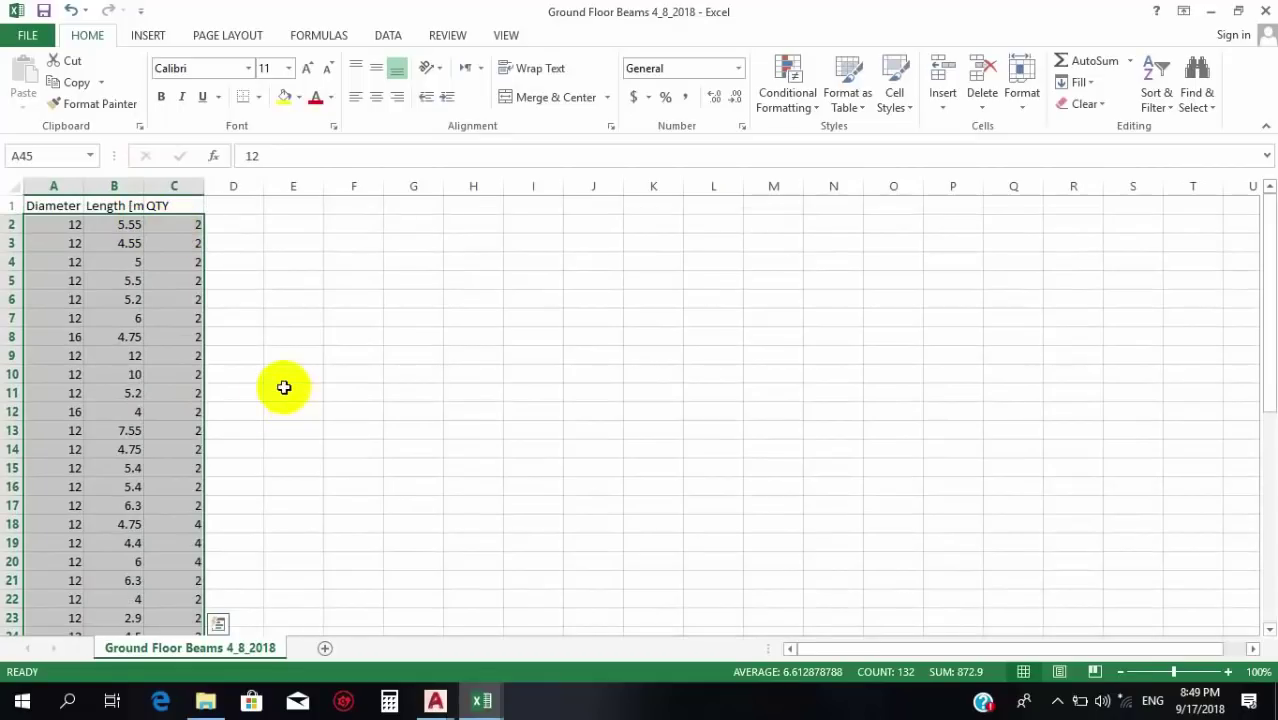
{"action": "left_click", "coordinate": [1166, 108]}
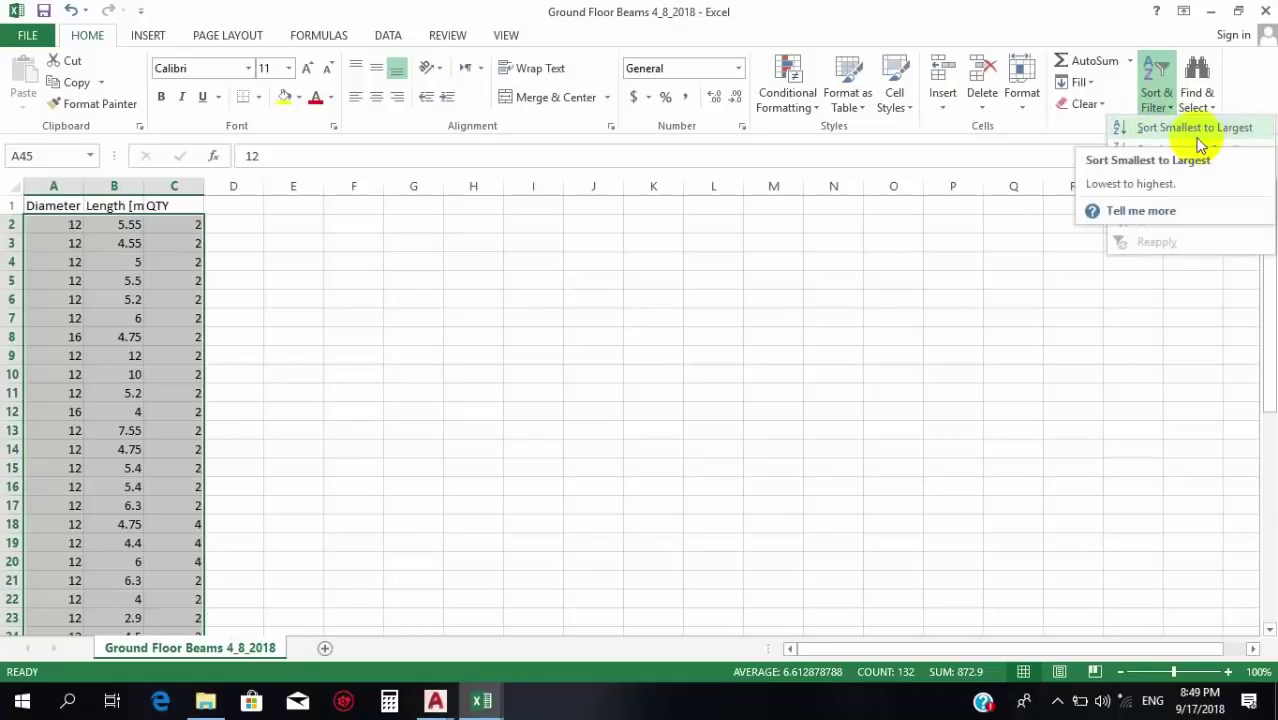
{"action": "left_click", "coordinate": [1196, 134]}
Check the sorted list, looking over the 12 mm group and the 16 mm group of bars.
{"action": "scroll", "coordinate": [265, 459], "scroll_direction": "down", "scroll_amount": 11}
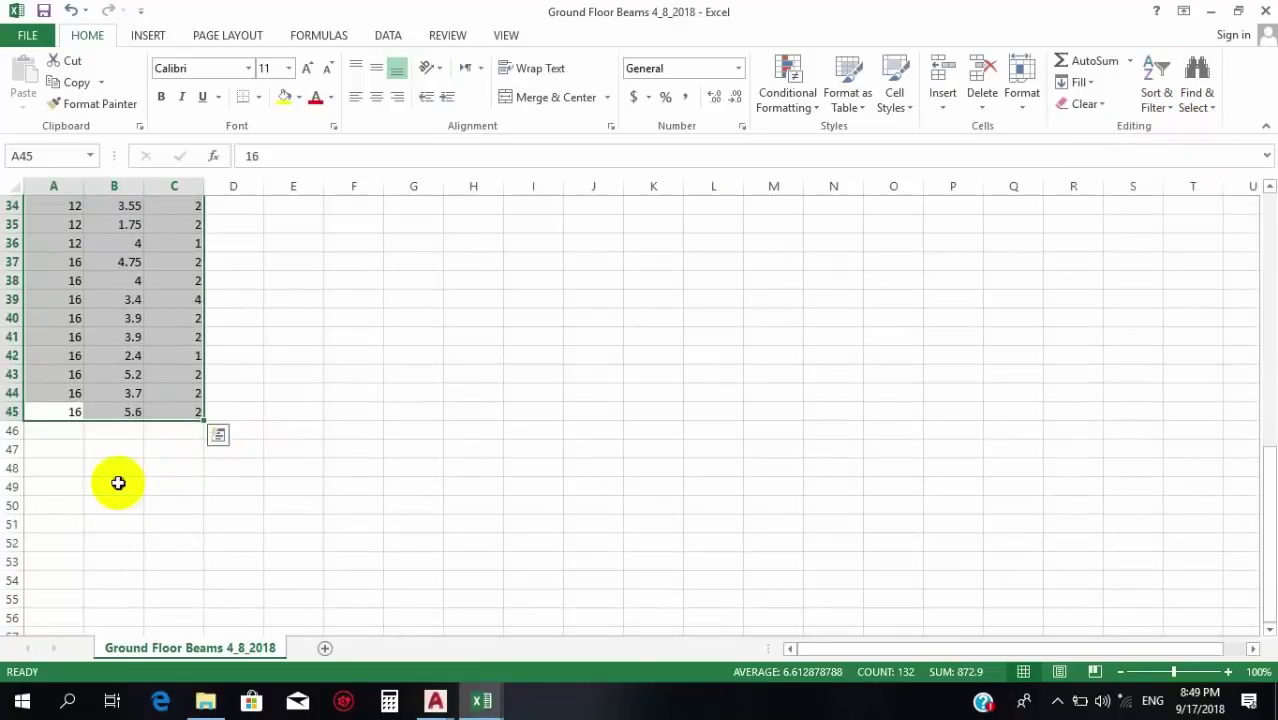
{"action": "left_click", "coordinate": [117, 482]}
{"action": "scroll", "coordinate": [82, 454], "scroll_direction": "up", "scroll_amount": 5}
{"action": "scroll", "coordinate": [82, 454], "scroll_direction": "up", "scroll_amount": 6}
{"action": "left_click_drag", "start_coordinate": [60, 226], "coordinate": [63, 423]}
{"action": "left_click", "coordinate": [68, 410]}
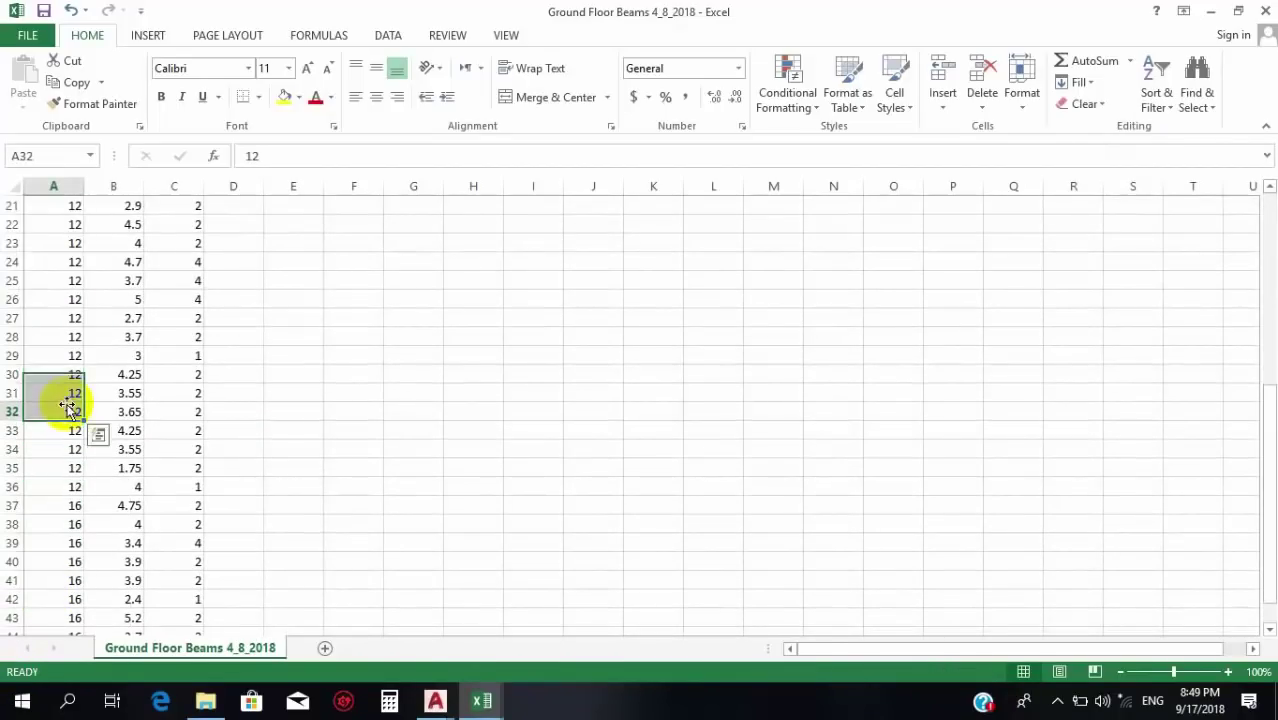
{"action": "scroll", "coordinate": [73, 477], "scroll_direction": "down", "scroll_amount": 3}
{"action": "left_click_drag", "start_coordinate": [52, 378], "coordinate": [9, 585]}
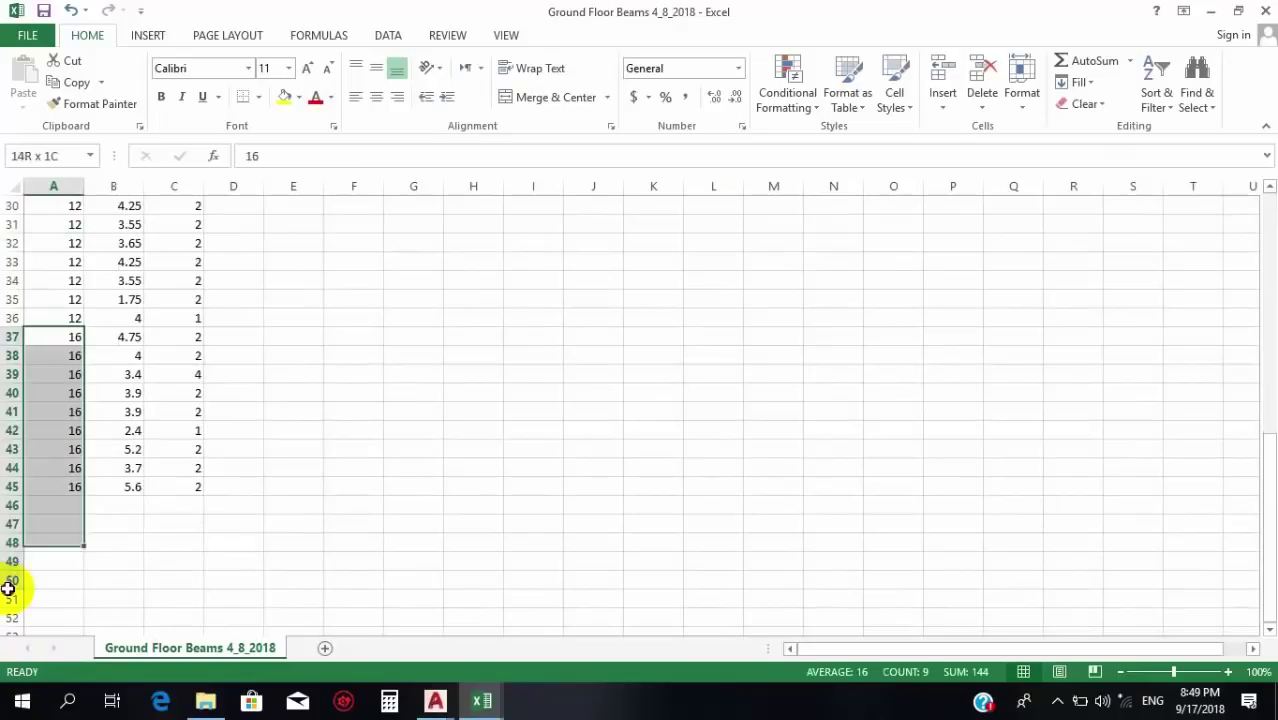
{"action": "left_click", "coordinate": [152, 487]}
{"action": "scroll", "coordinate": [151, 487], "scroll_direction": "up", "scroll_amount": 10}
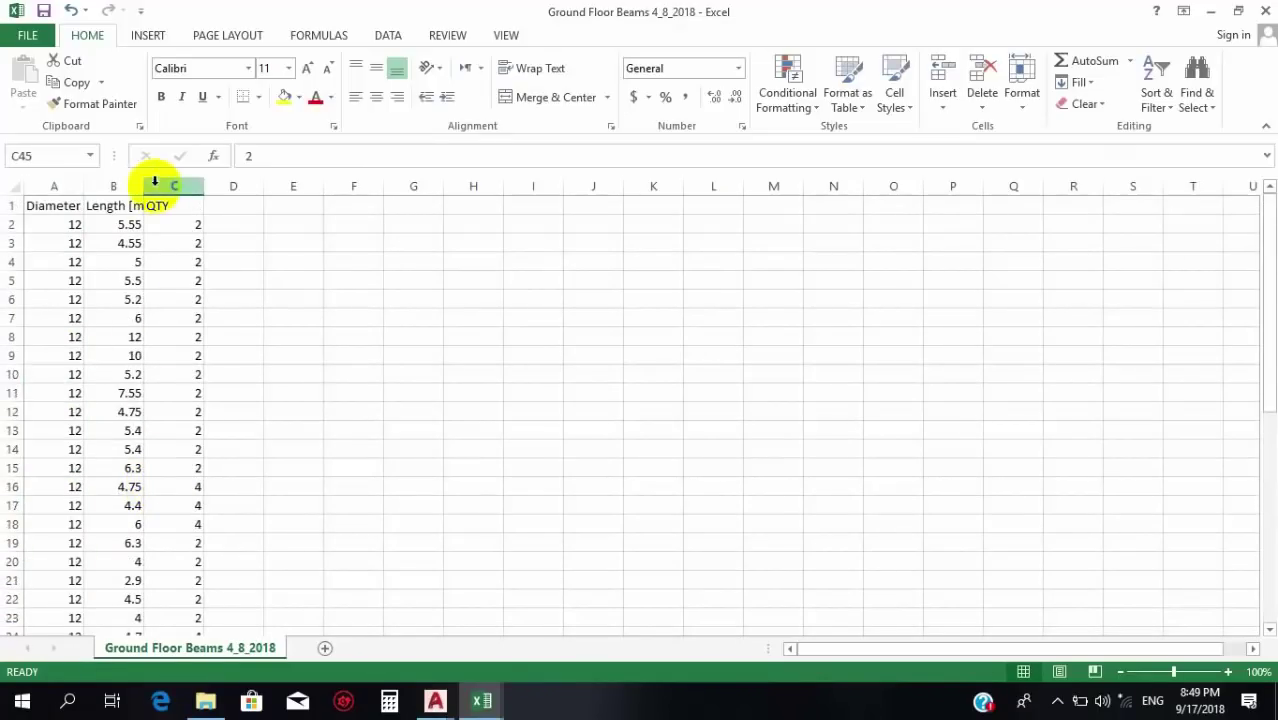
Adjust the widths of the Diameter, Length and QTY columns so that their headers fit in full.
{"action": "double_click", "coordinate": [144, 187]}
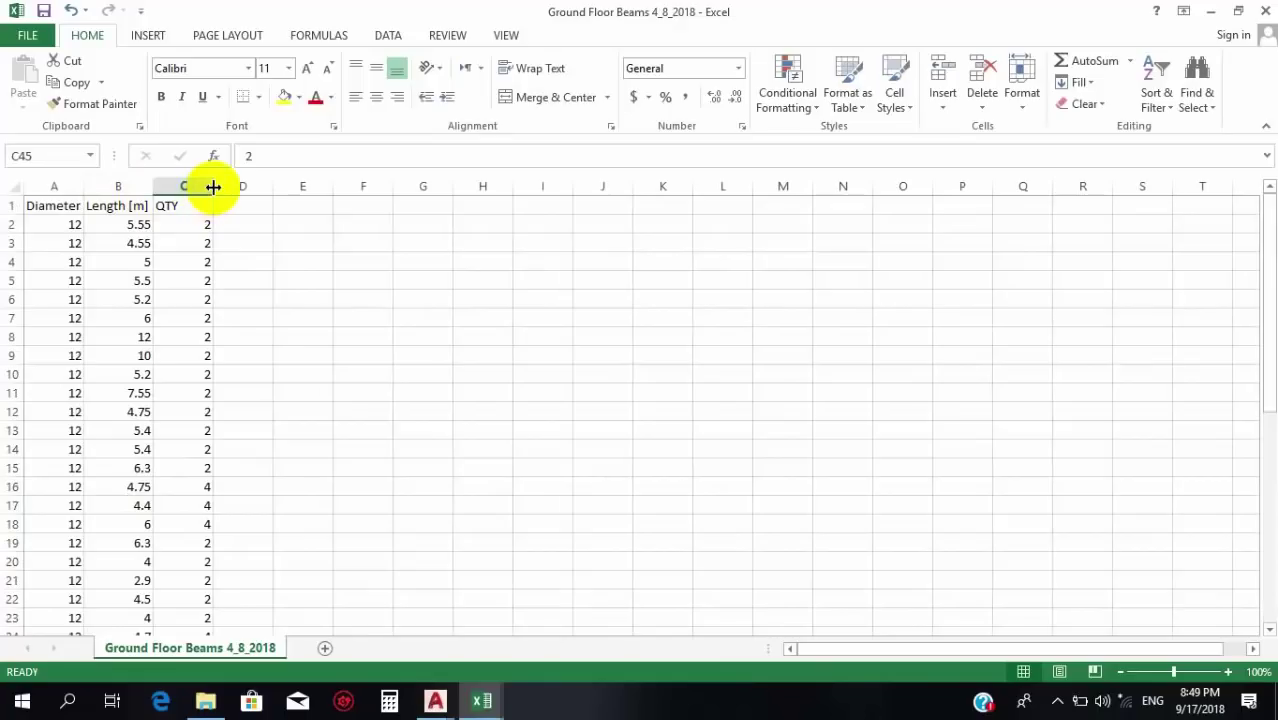
{"action": "double_click", "coordinate": [212, 186]}
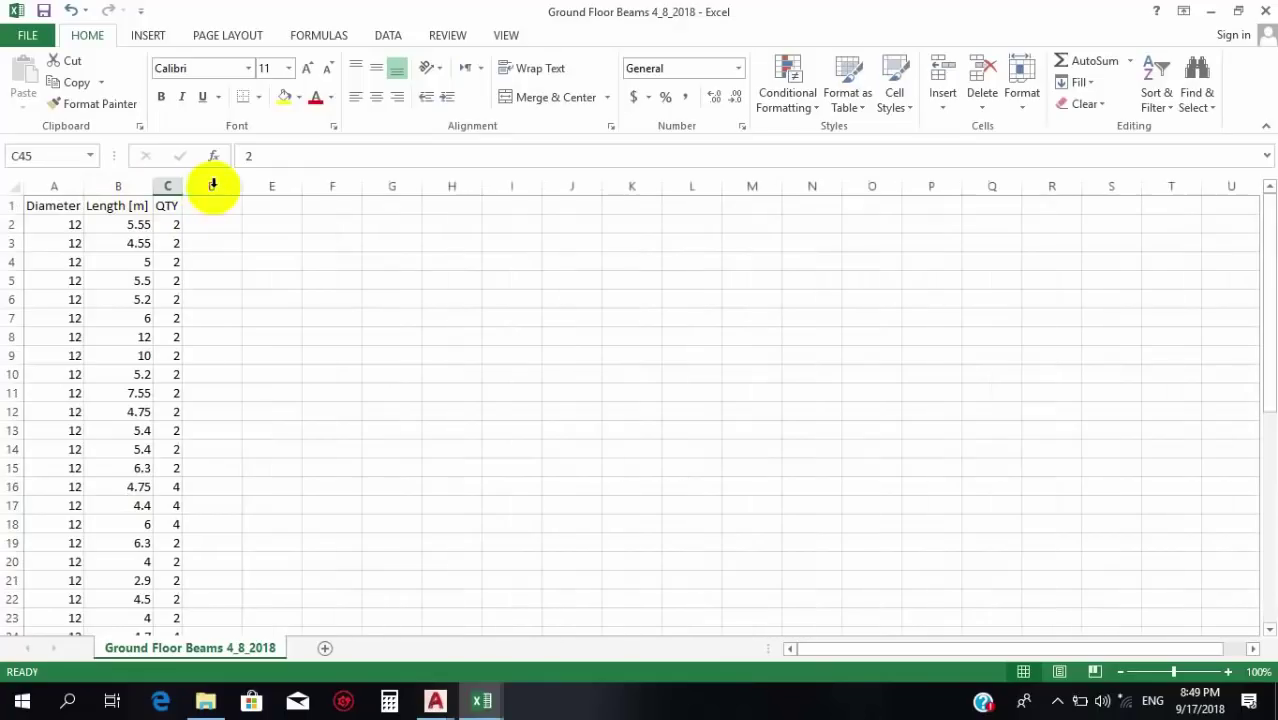
{"action": "double_click", "coordinate": [85, 187]}
{"action": "mouse_move", "coordinate": [220, 188]}
{"action": "left_mouse_down"}
{"action": "mouse_move", "coordinate": [258, 188]}
{"action": "mouse_move", "coordinate": [183, 188]}
{"action": "mouse_move", "coordinate": [218, 188]}
{"action": "left_mouse_up"}
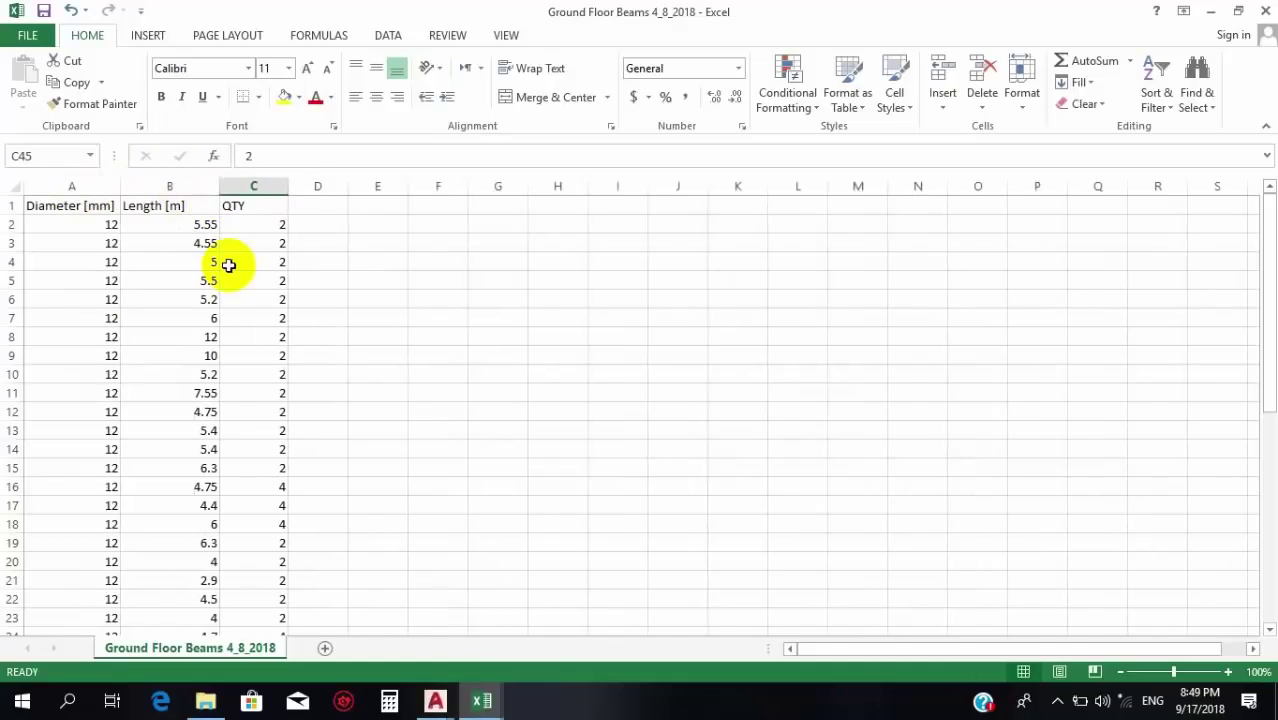
Copy the lengths of all 12 mm bars, cells B2 to B36, and minimize the beam workbook.
{"action": "left_click", "coordinate": [229, 262]}
{"action": "scroll", "coordinate": [155, 230], "scroll_direction": "down", "scroll_amount": 2}
{"action": "scroll", "coordinate": [155, 230], "scroll_direction": "up", "scroll_amount": 2}
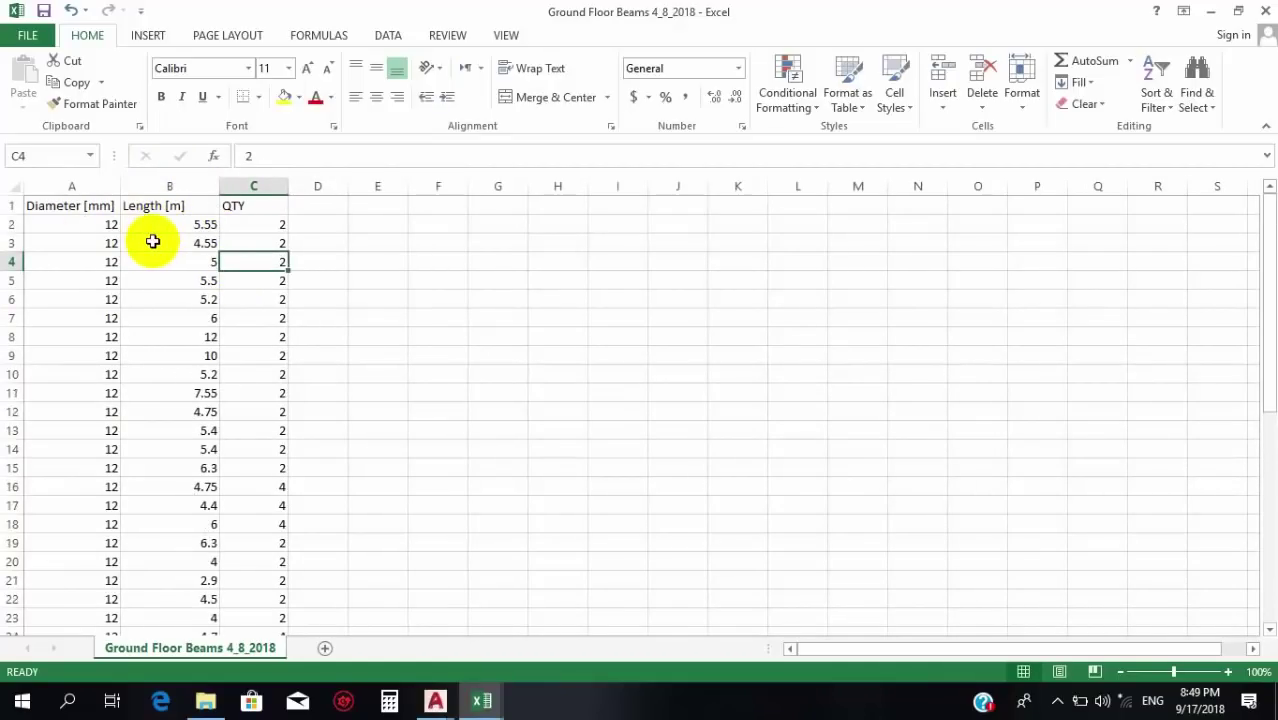
{"action": "left_click_drag", "start_coordinate": [183, 222], "coordinate": [181, 508]}
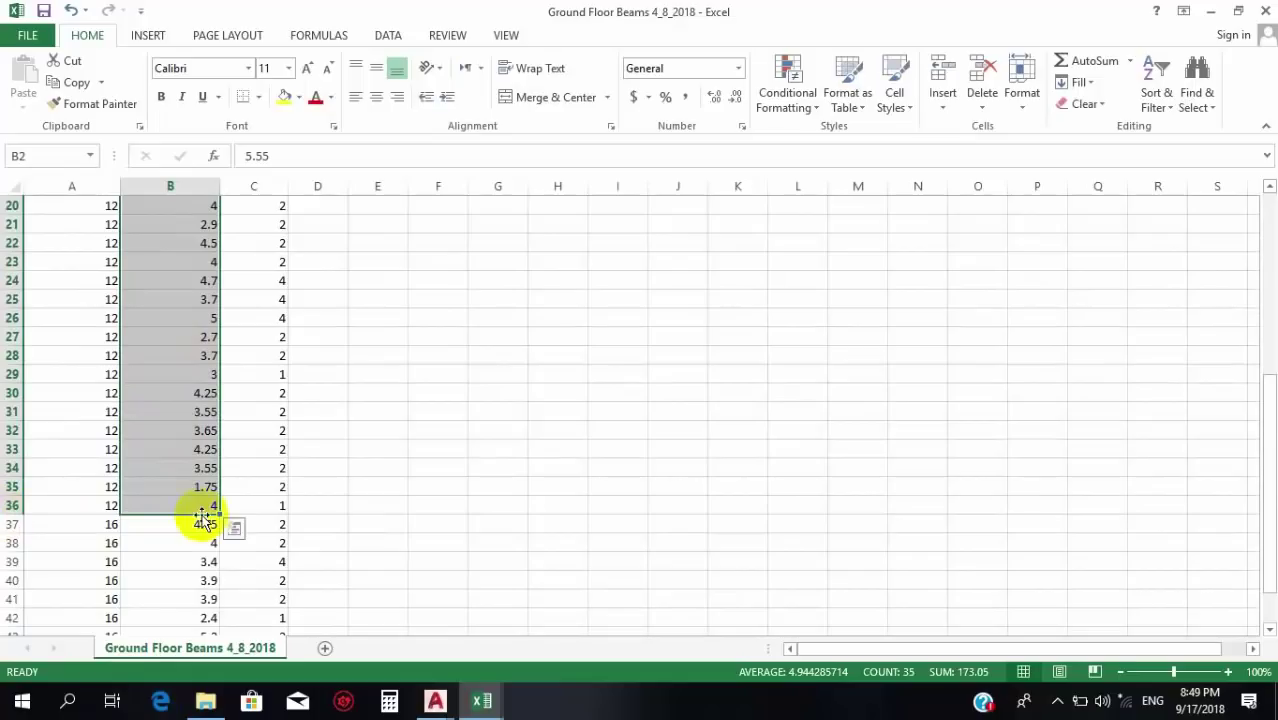
{"action": "scroll", "coordinate": [141, 490], "scroll_direction": "up", "scroll_amount": 6}
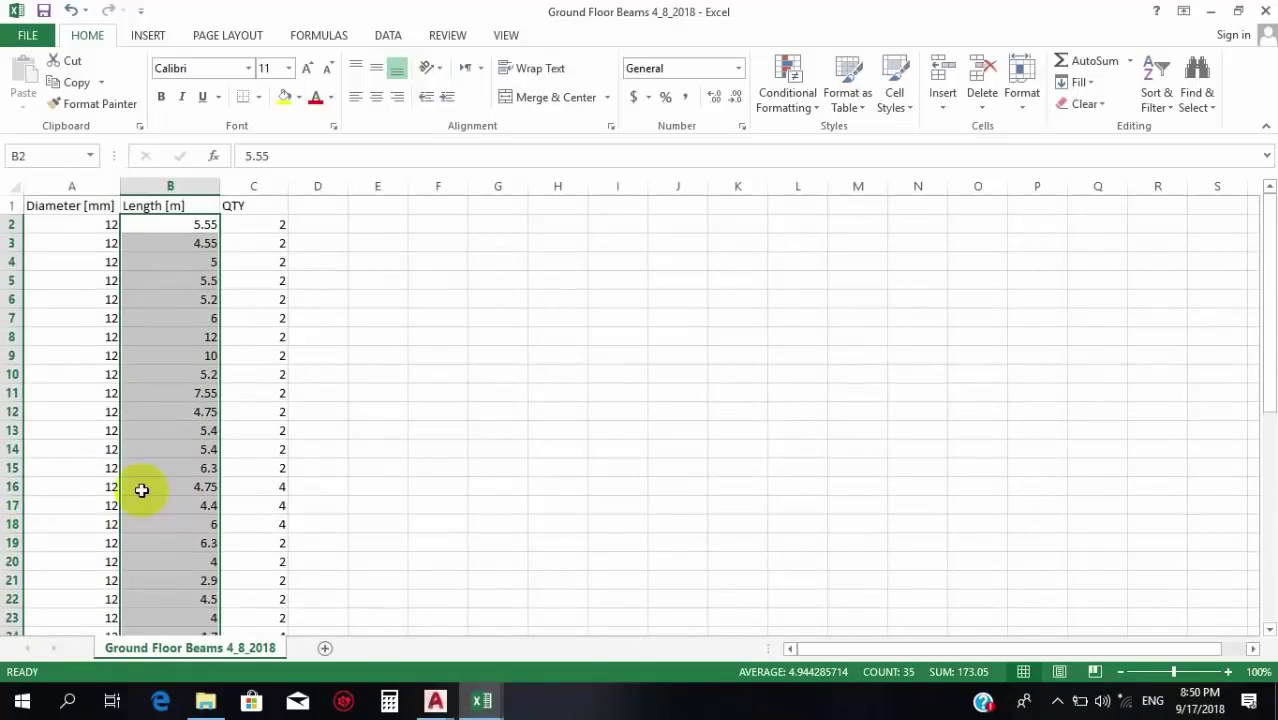
{"action": "key", "text": "ctrl+c"}
{"action": "left_click", "coordinate": [1210, 11]}
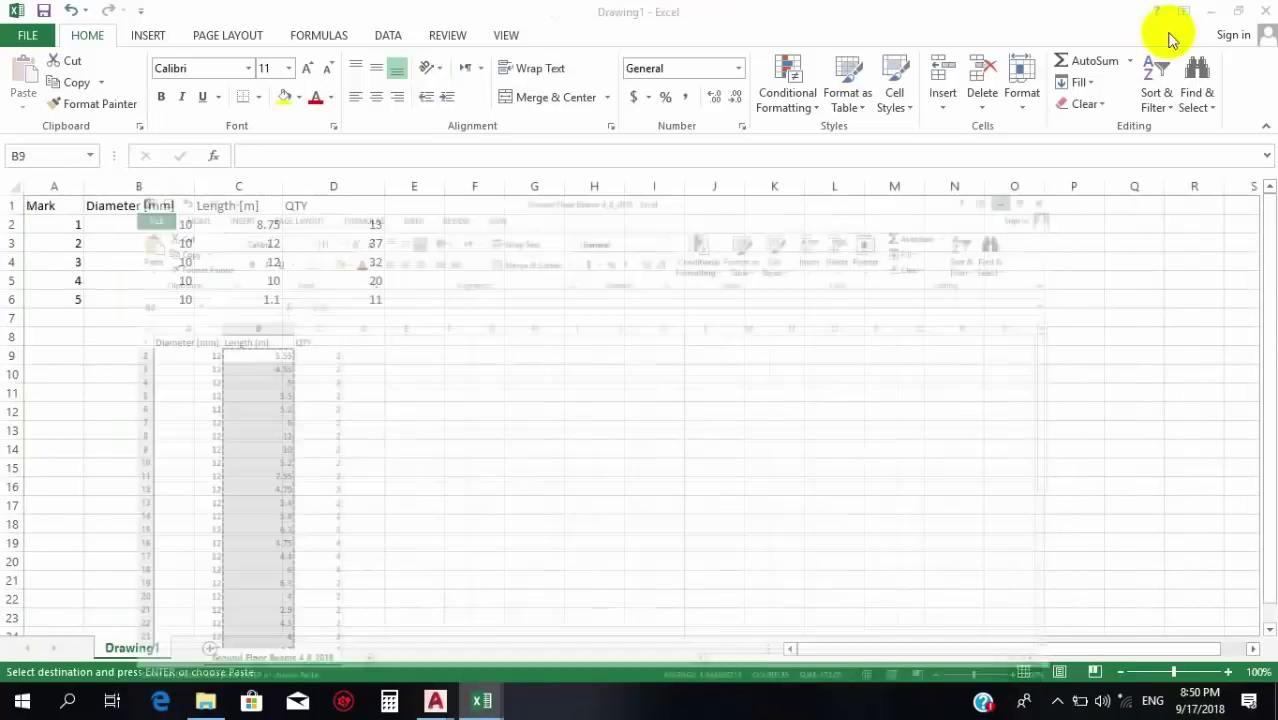
Minimize the Drawing1 workbook, switch to Cutting Optimization pro and add eight blank rows to the demand table.
{"action": "left_click", "coordinate": [1209, 13]}
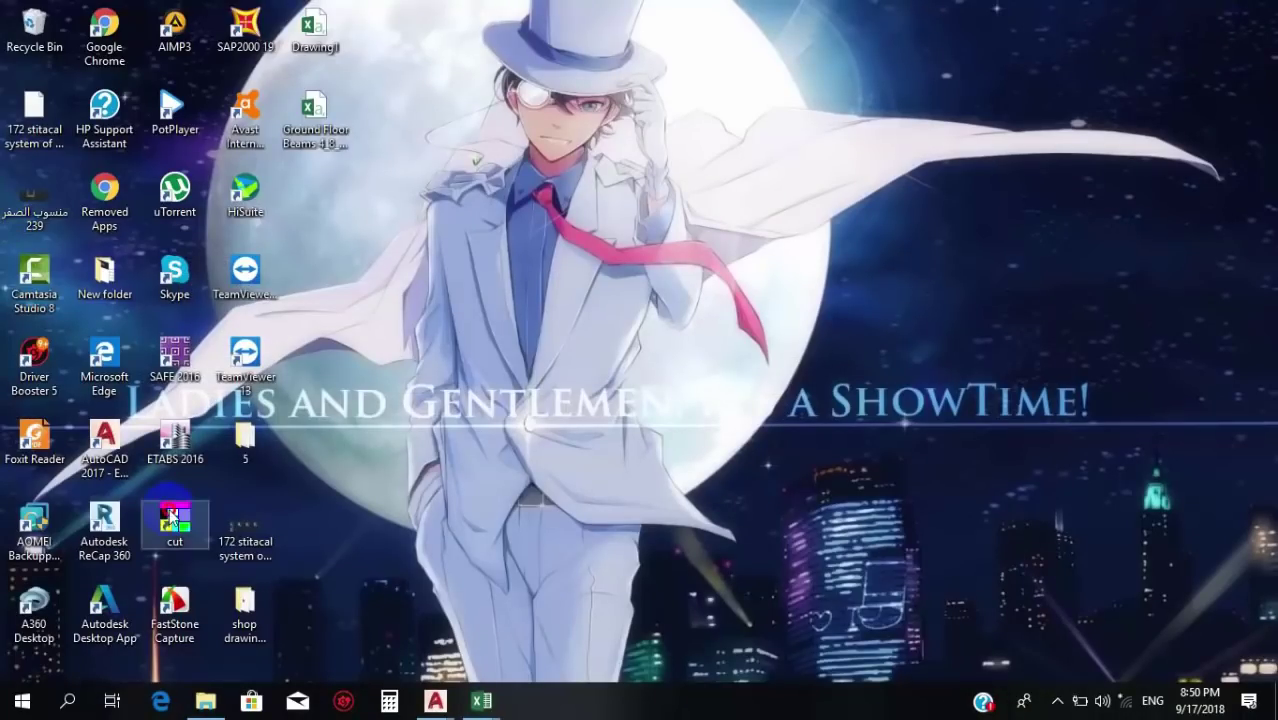
{"action": "double_click", "coordinate": [173, 518]}
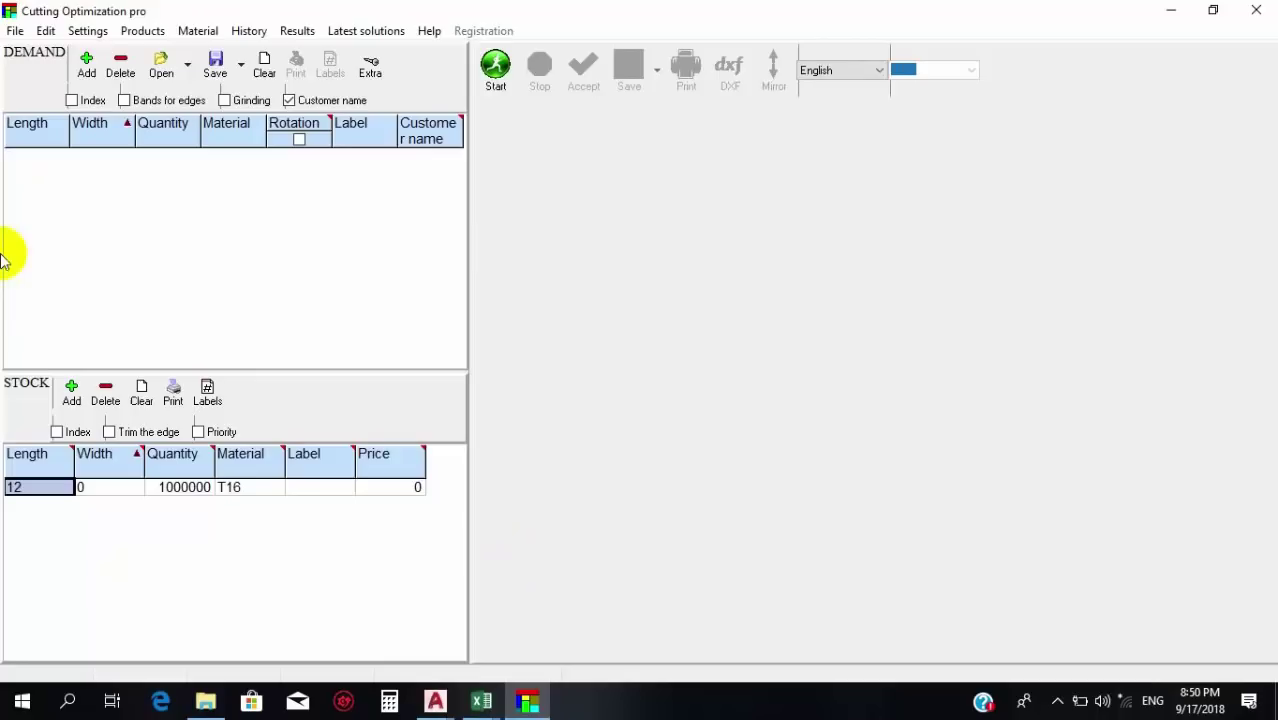
{"action": "left_click", "coordinate": [86, 66]}
{"action": "triple_click", "coordinate": [86, 66]}
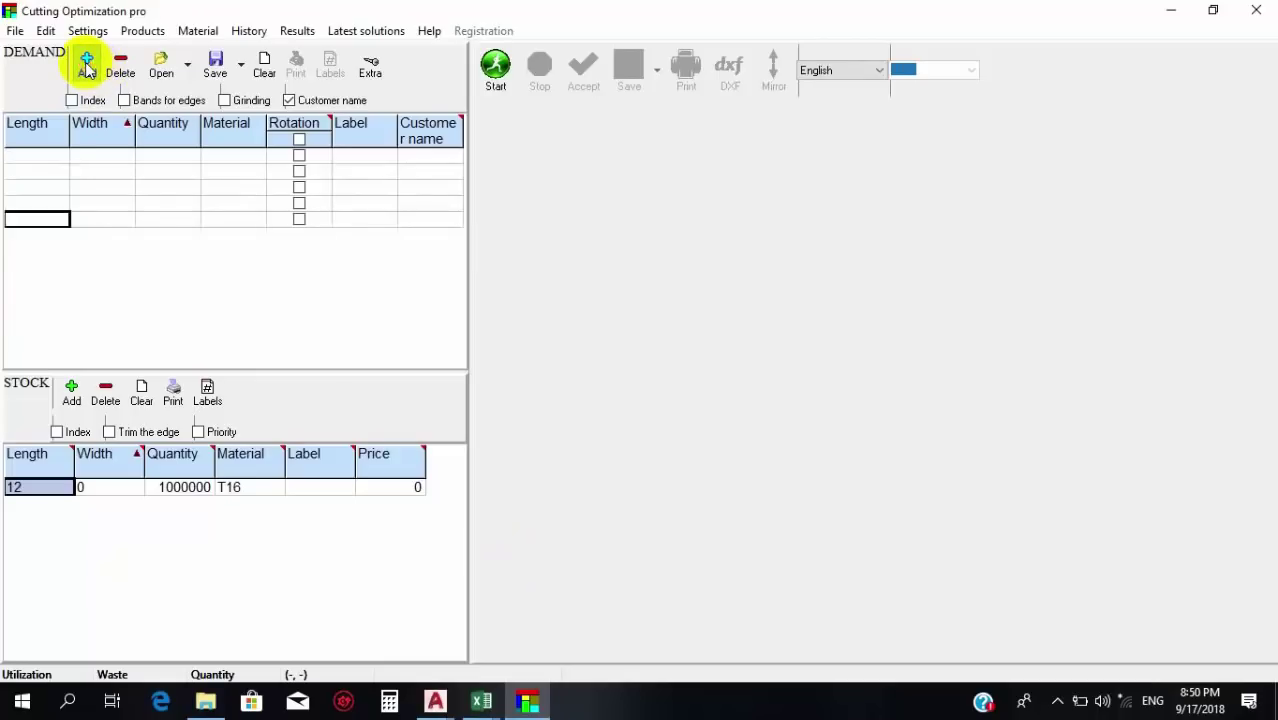
{"action": "triple_click", "coordinate": [86, 66]}
{"action": "double_click", "coordinate": [86, 66]}
{"action": "left_click", "coordinate": [16, 152]}
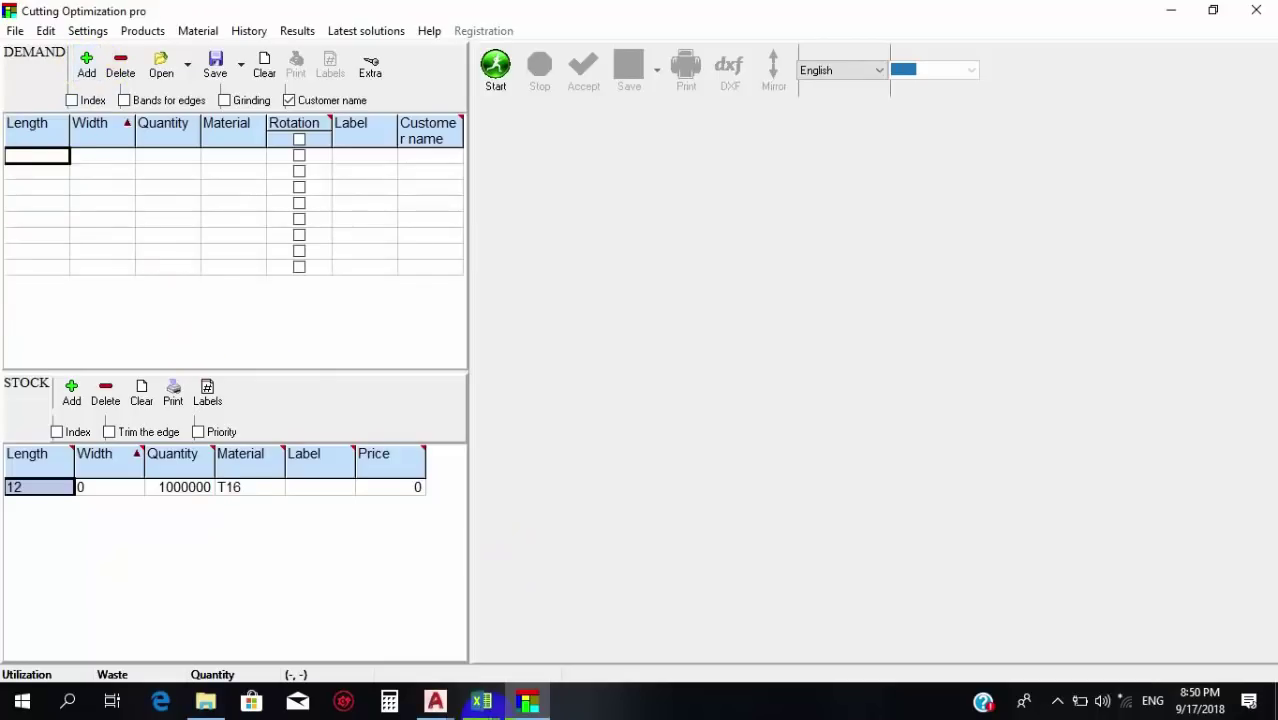
Paste the copied 12 mm bar lengths from the beam workbook into the demand table's Length column, starting at the first row.
{"action": "mouse_move", "coordinate": [483, 705]}
{"action": "left_click", "coordinate": [533, 616]}
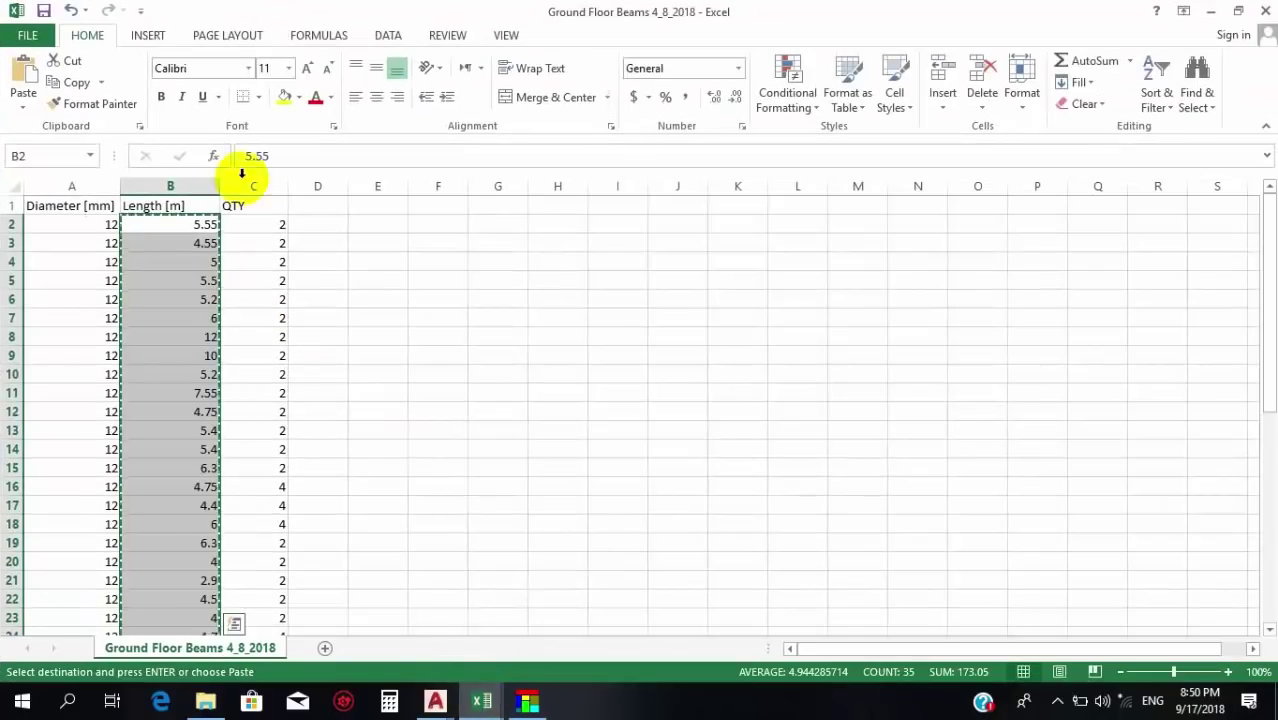
{"action": "left_click", "coordinate": [527, 700]}
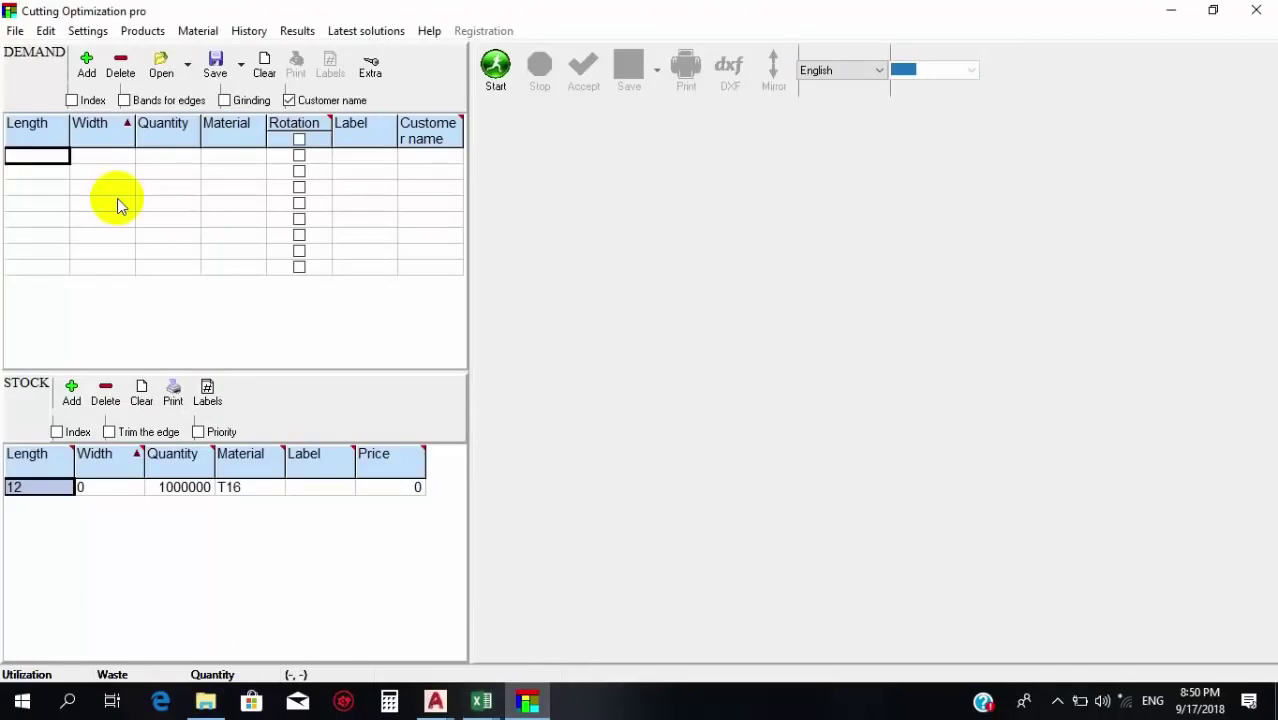
{"action": "key", "text": "ctrl+v"}
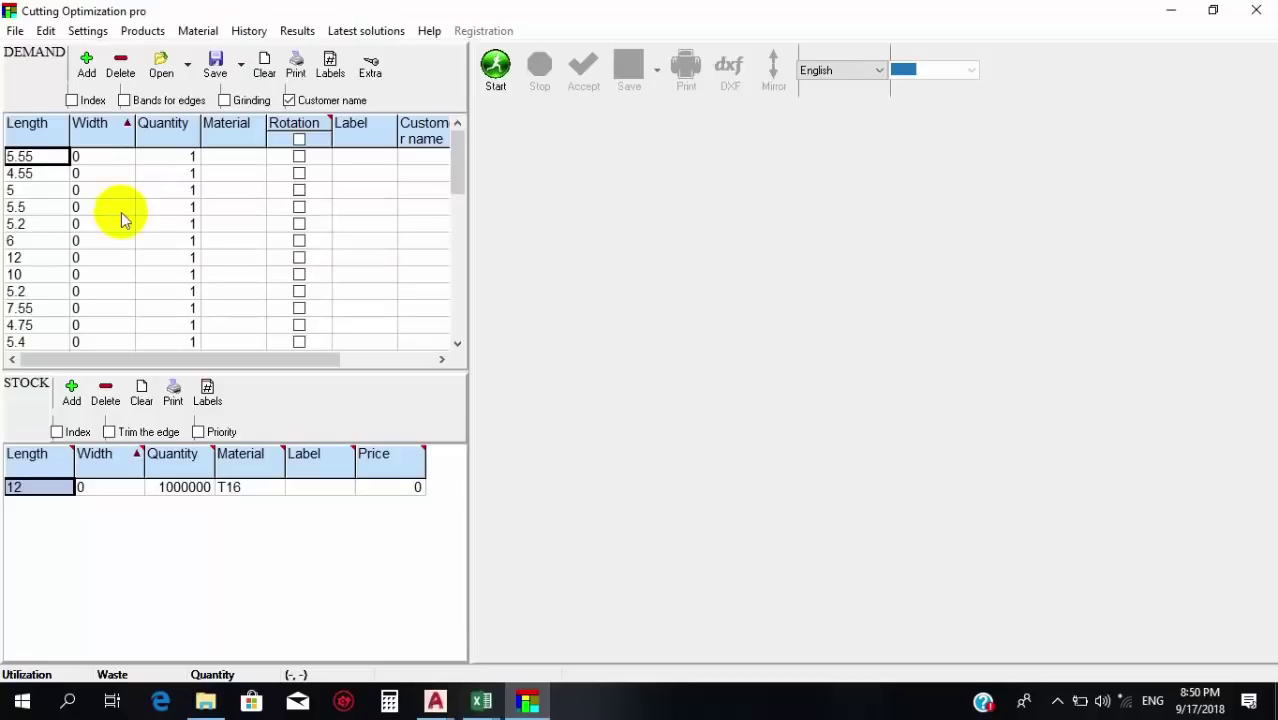
{"action": "left_click", "coordinate": [44, 191]}
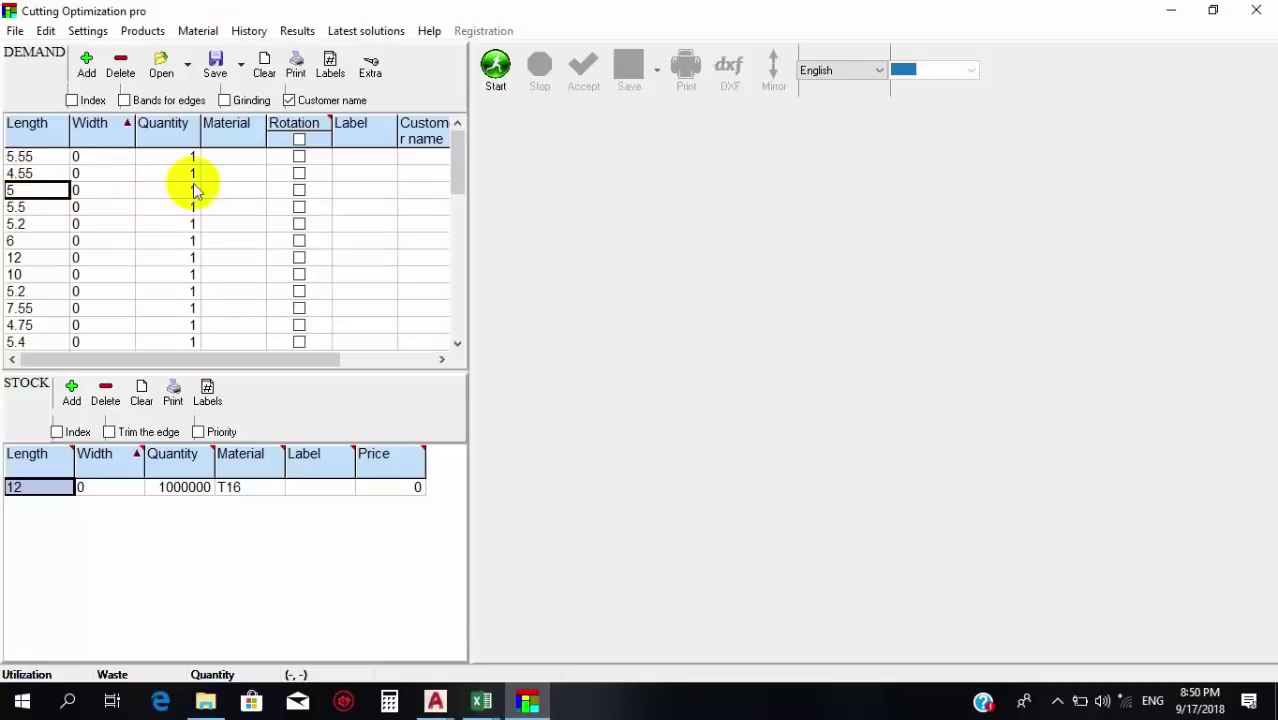
Copy the 12 mm bar quantities, cells C2 to C36 of the beam workbook, into the demand table's Quantity column from the first row.
{"action": "left_click", "coordinate": [147, 157]}
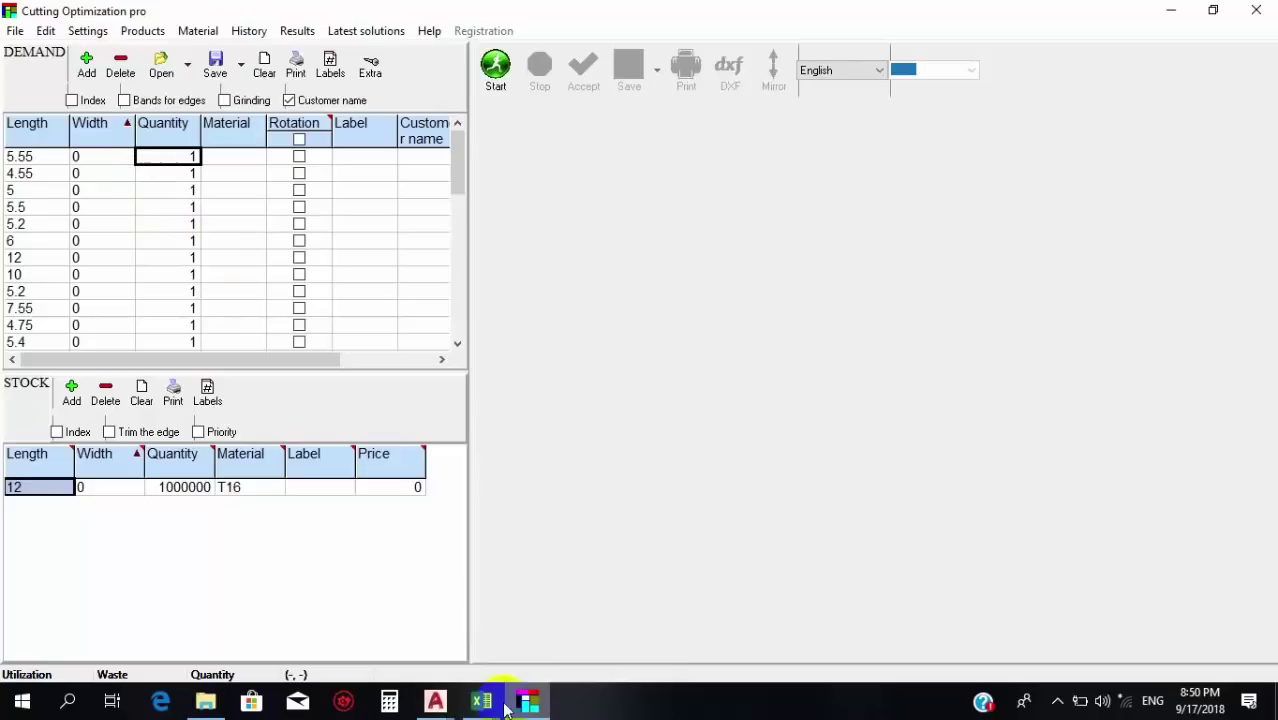
{"action": "mouse_move", "coordinate": [495, 705]}
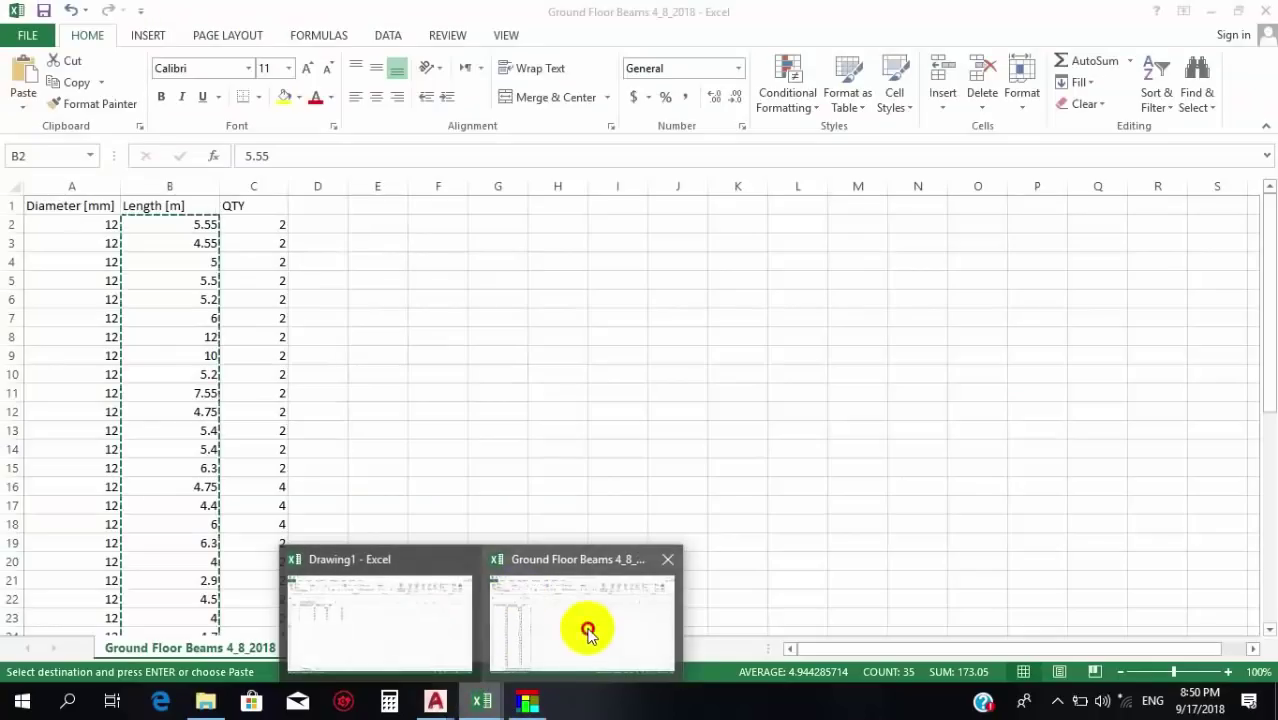
{"action": "left_click", "coordinate": [585, 628]}
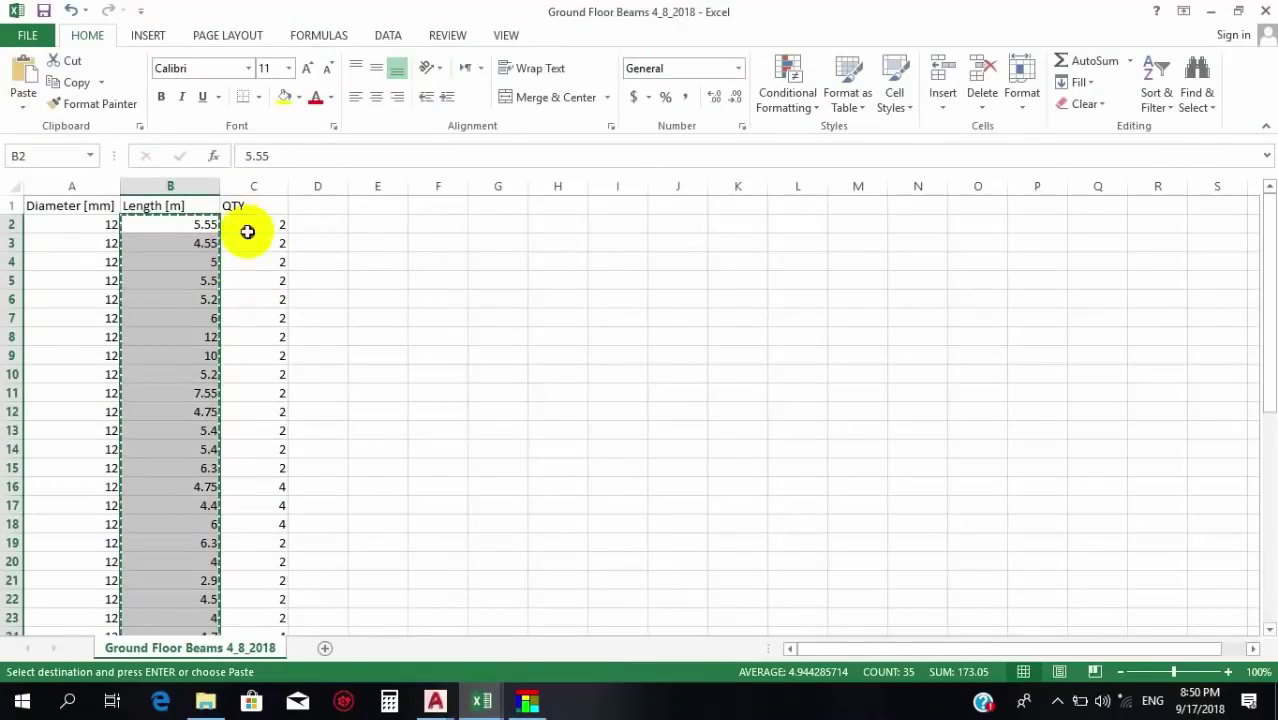
{"action": "left_click_drag", "start_coordinate": [247, 231], "coordinate": [265, 543]}
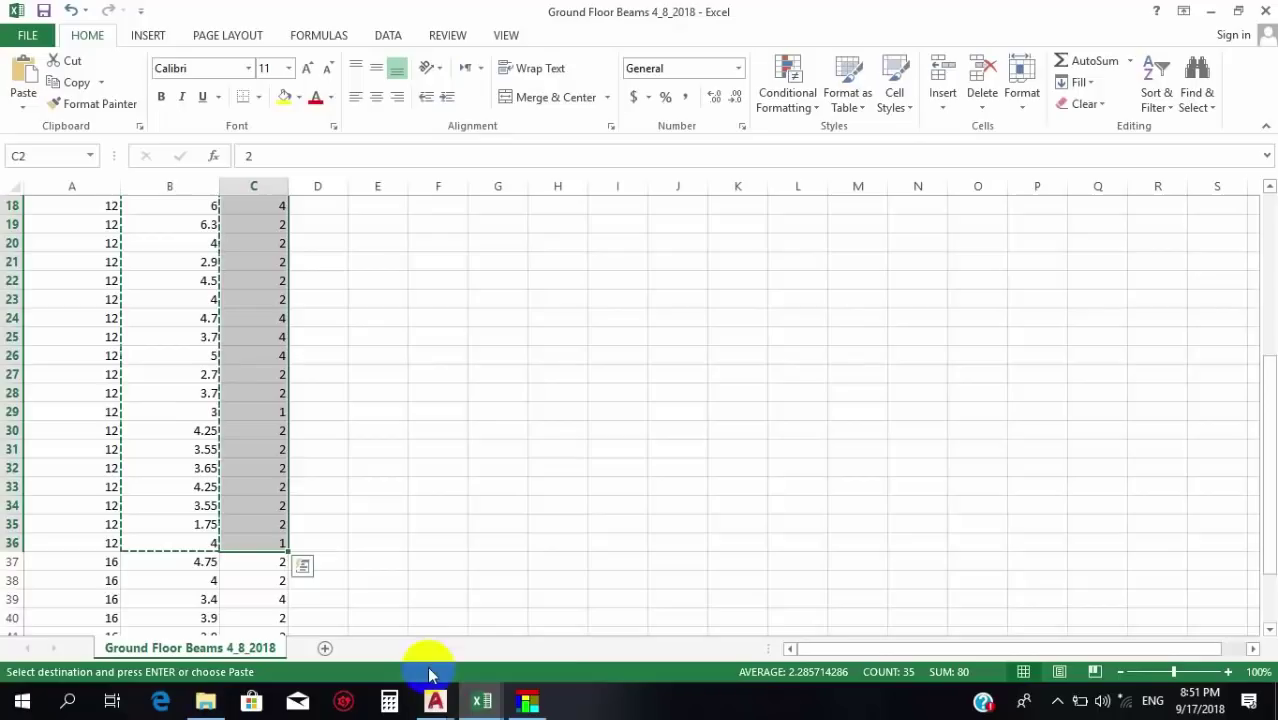
{"action": "scroll", "coordinate": [154, 420], "scroll_direction": "up", "scroll_amount": 6}
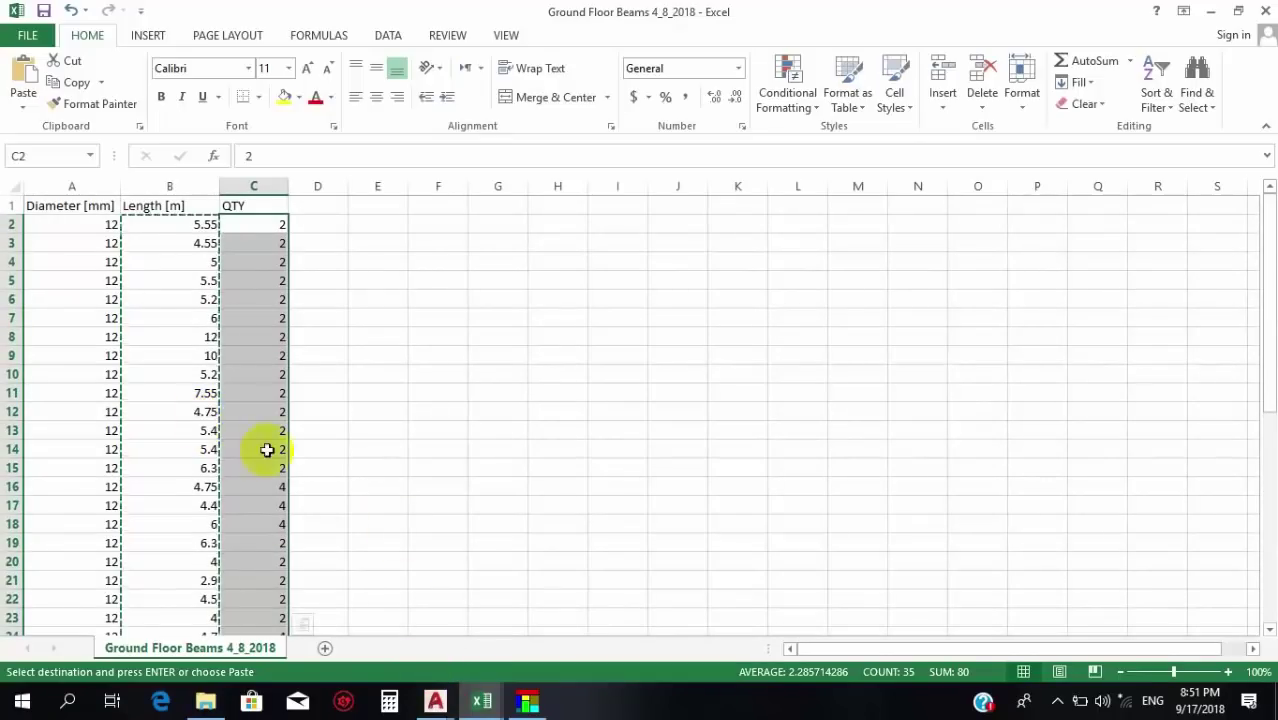
{"action": "left_click", "coordinate": [528, 700]}
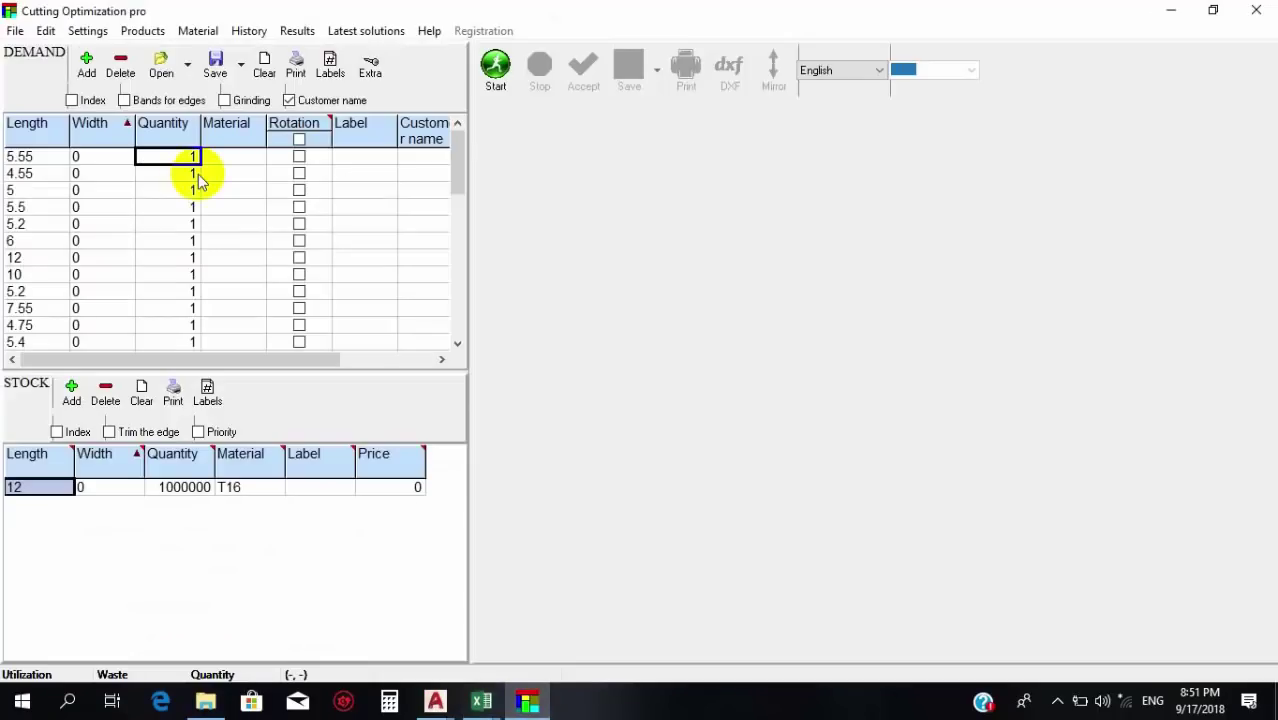
{"action": "key", "text": "ctrl+v"}
{"action": "left_click", "coordinate": [234, 160]}
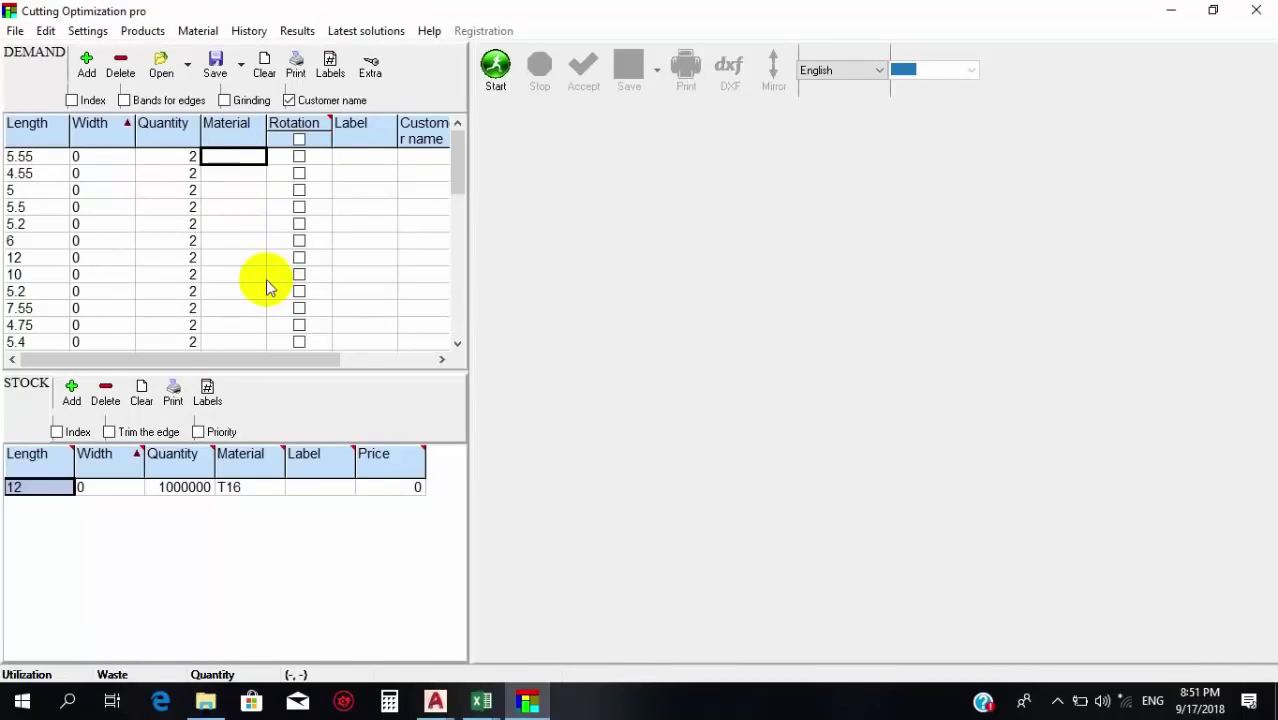
Enter Y12 as the material of the first demand row and copy it down to all remaining demand rows.
{"action": "type", "text": "Y12"}
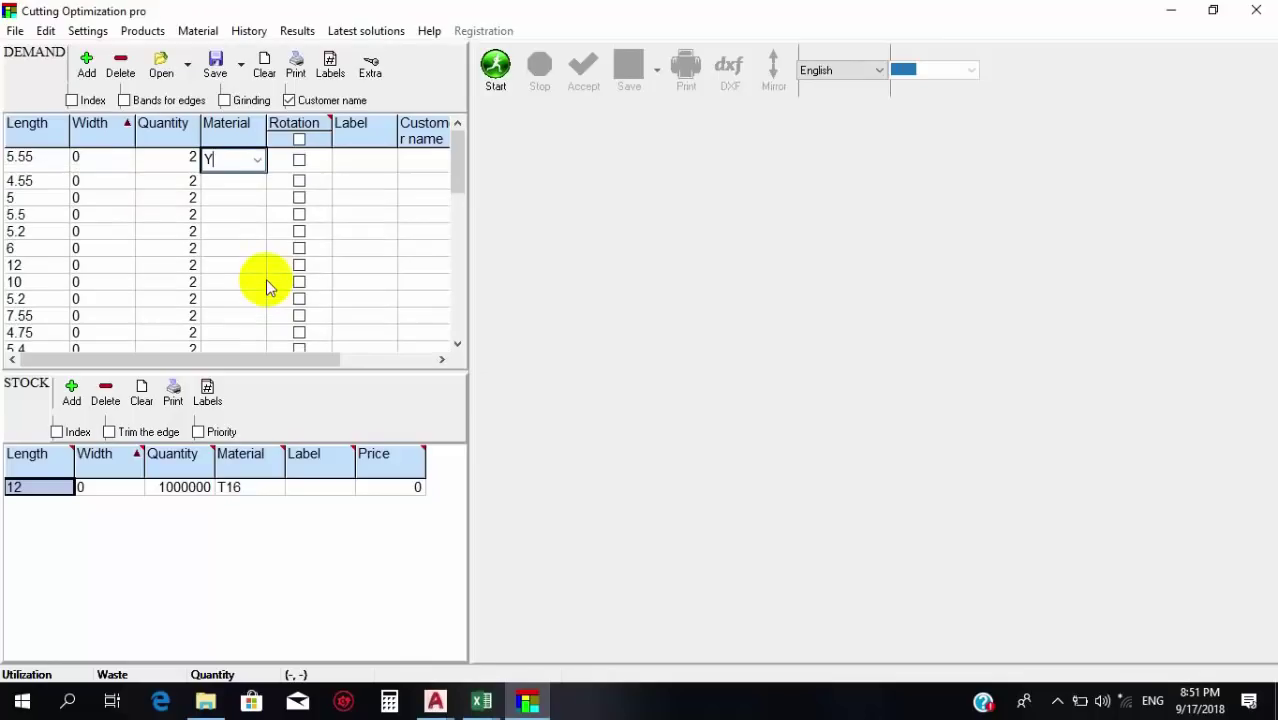
{"action": "key", "text": "Return"}
{"action": "left_click", "coordinate": [228, 158]}
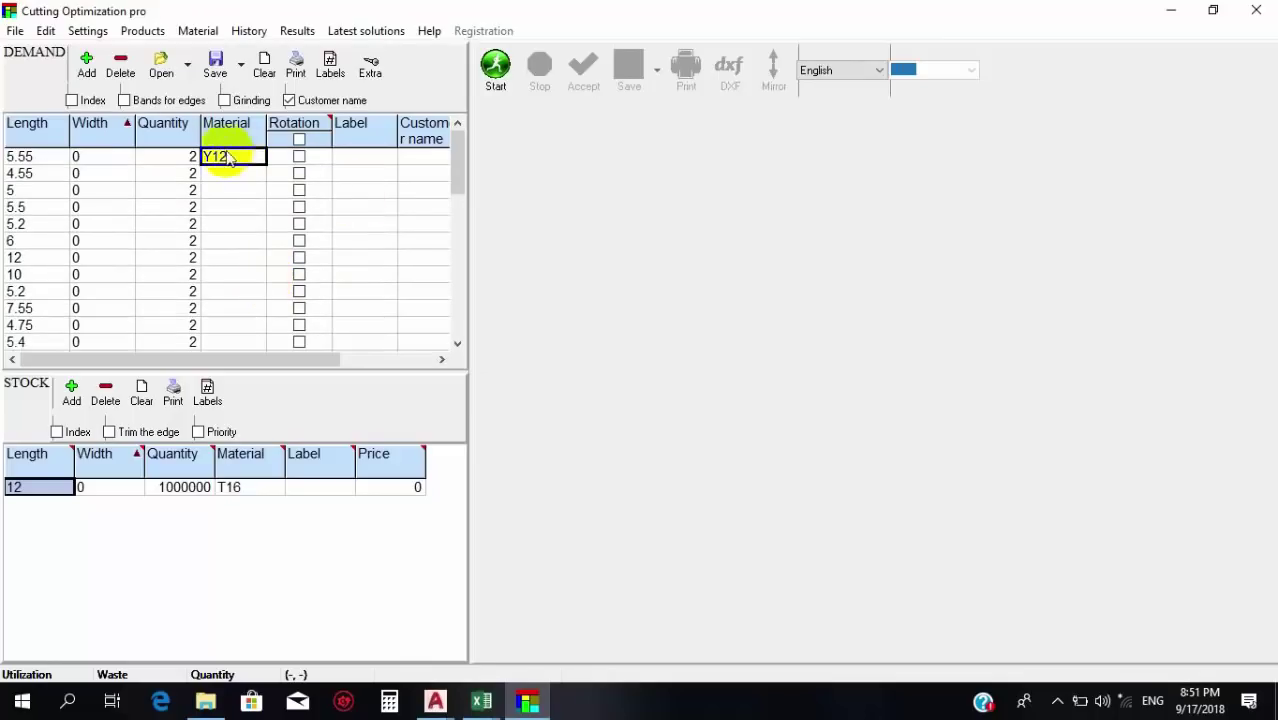
{"action": "left_click", "coordinate": [228, 158]}
{"action": "key", "text": "Down"}
{"action": "key", "text": "Down"}
{"action": "left_click_drag", "start_coordinate": [240, 175], "coordinate": [294, 456]}
{"action": "key", "text": "ctrl+v"}
{"action": "left_click", "coordinate": [370, 245]}
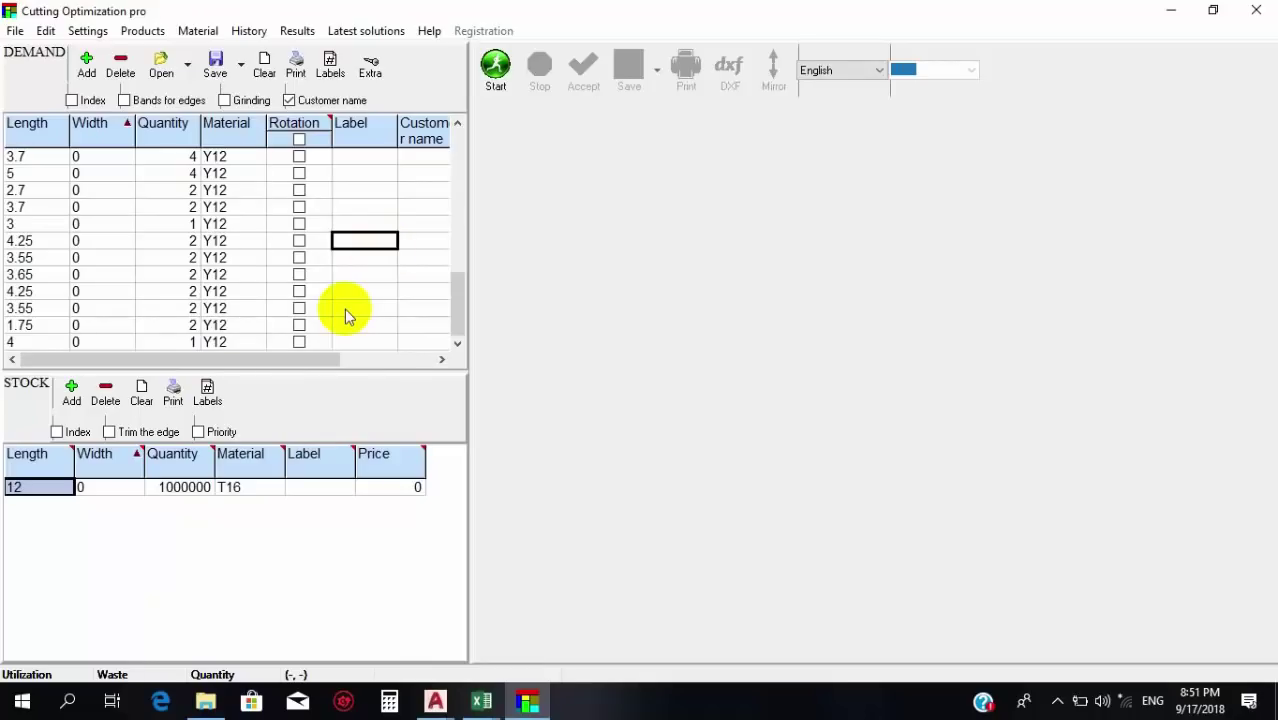
{"action": "scroll", "coordinate": [344, 309], "scroll_direction": "up", "scroll_amount": 20}
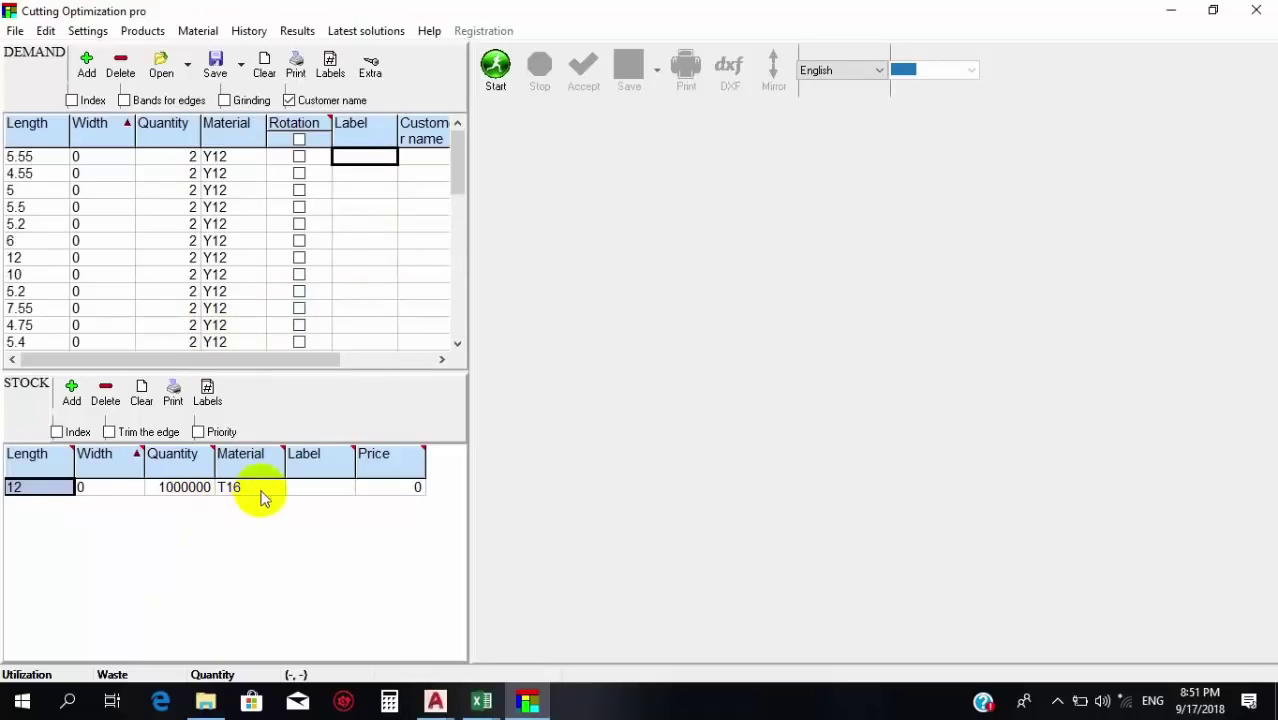
Set the 12 m stock bar's material to Y12 and run the cutting optimization.
{"action": "left_click", "coordinate": [250, 490]}
{"action": "left_click", "coordinate": [250, 489]}
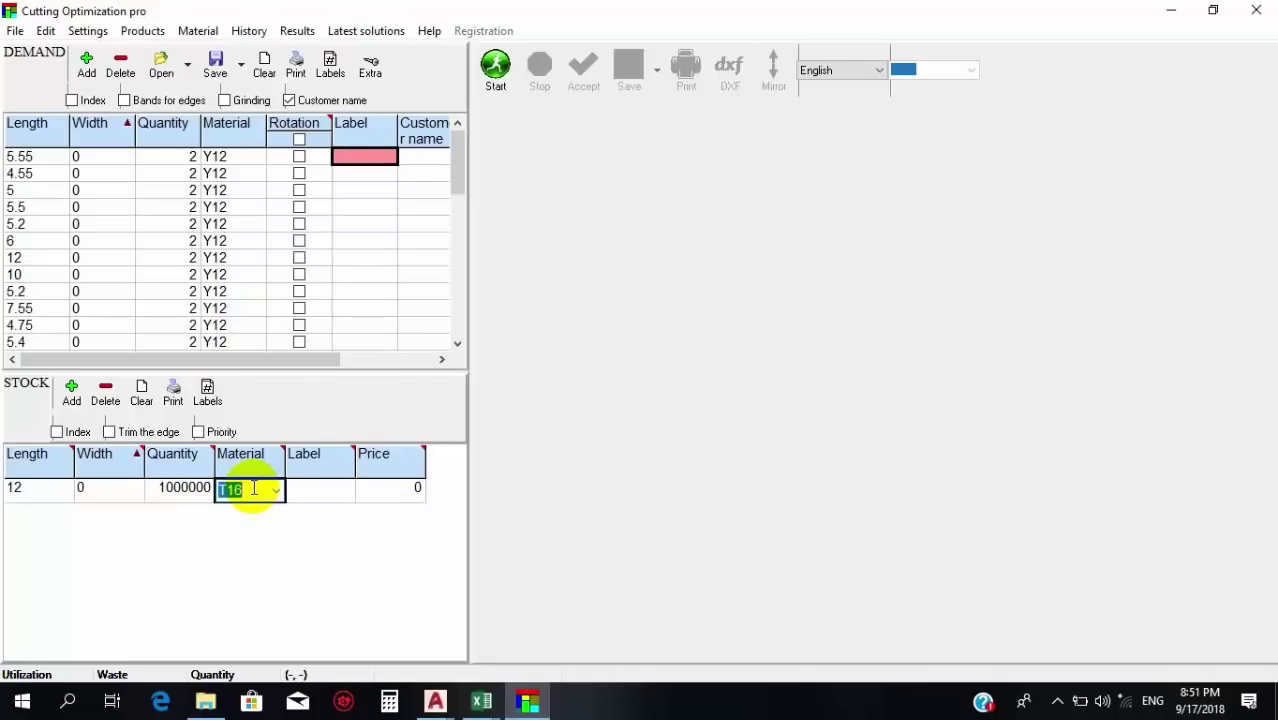
{"action": "type", "text": "Y12"}
{"action": "key", "text": "Return"}
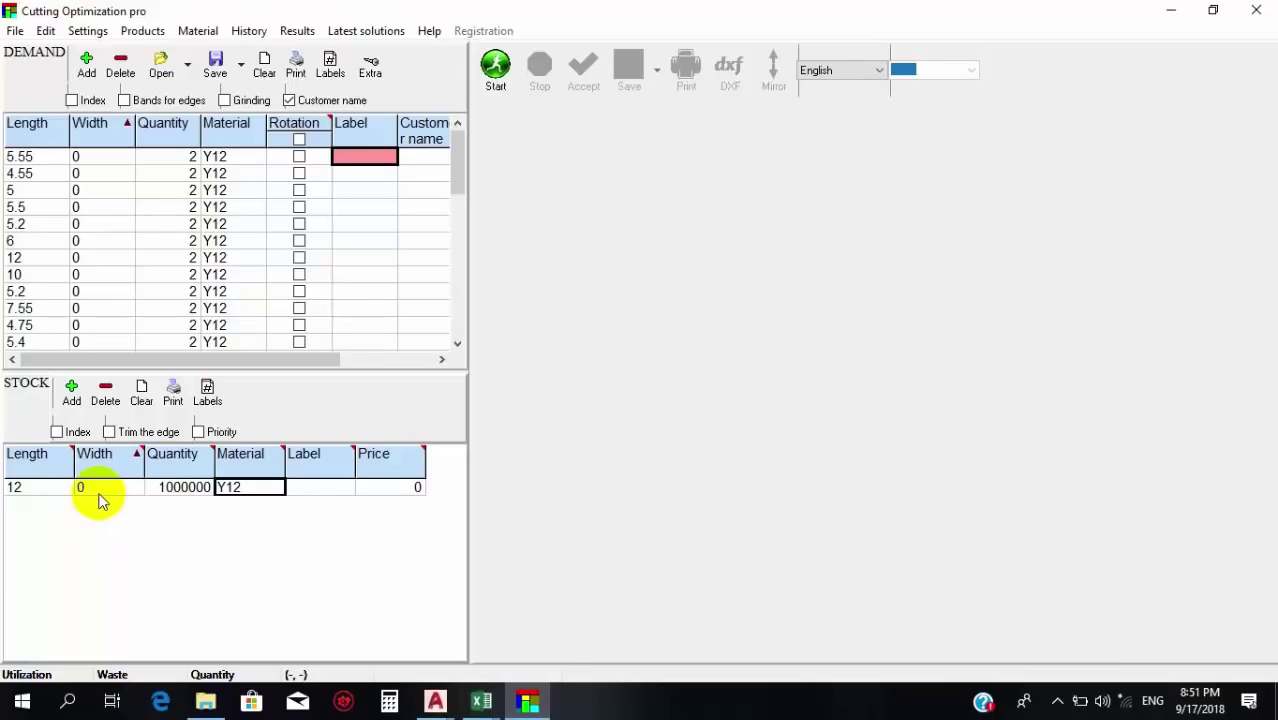
{"action": "left_click", "coordinate": [175, 487]}
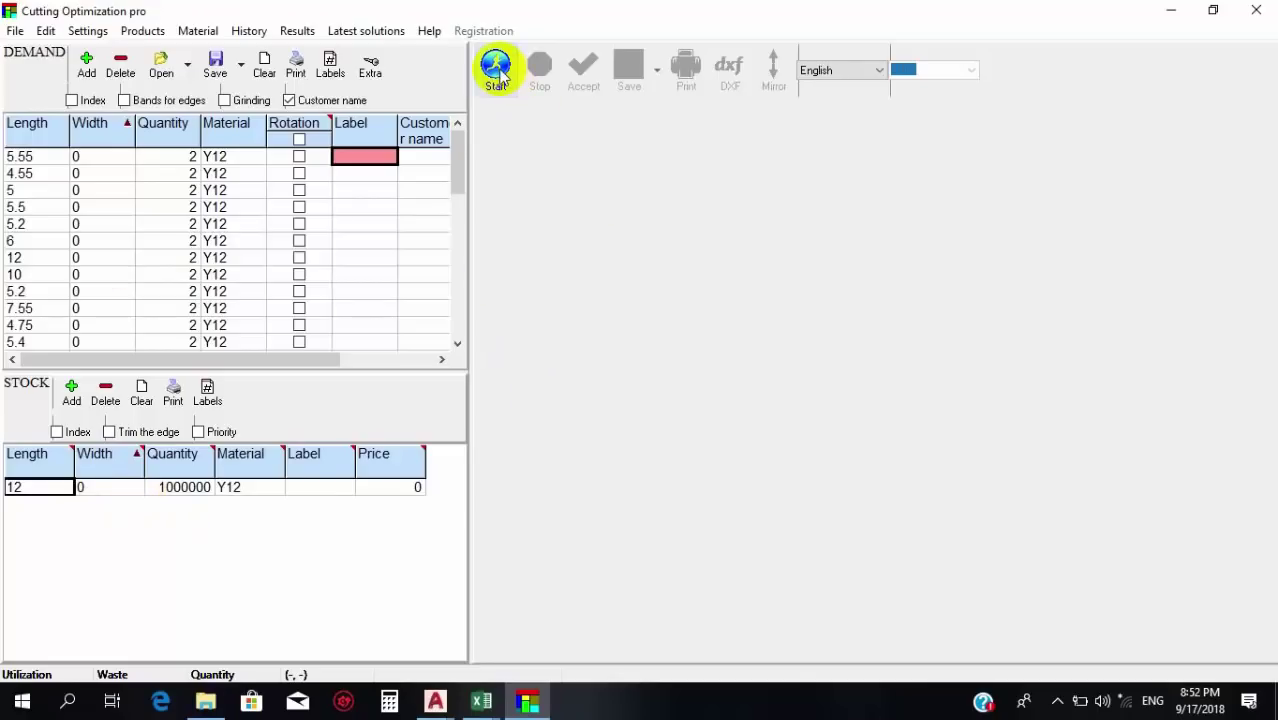
{"action": "left_click", "coordinate": [497, 68]}
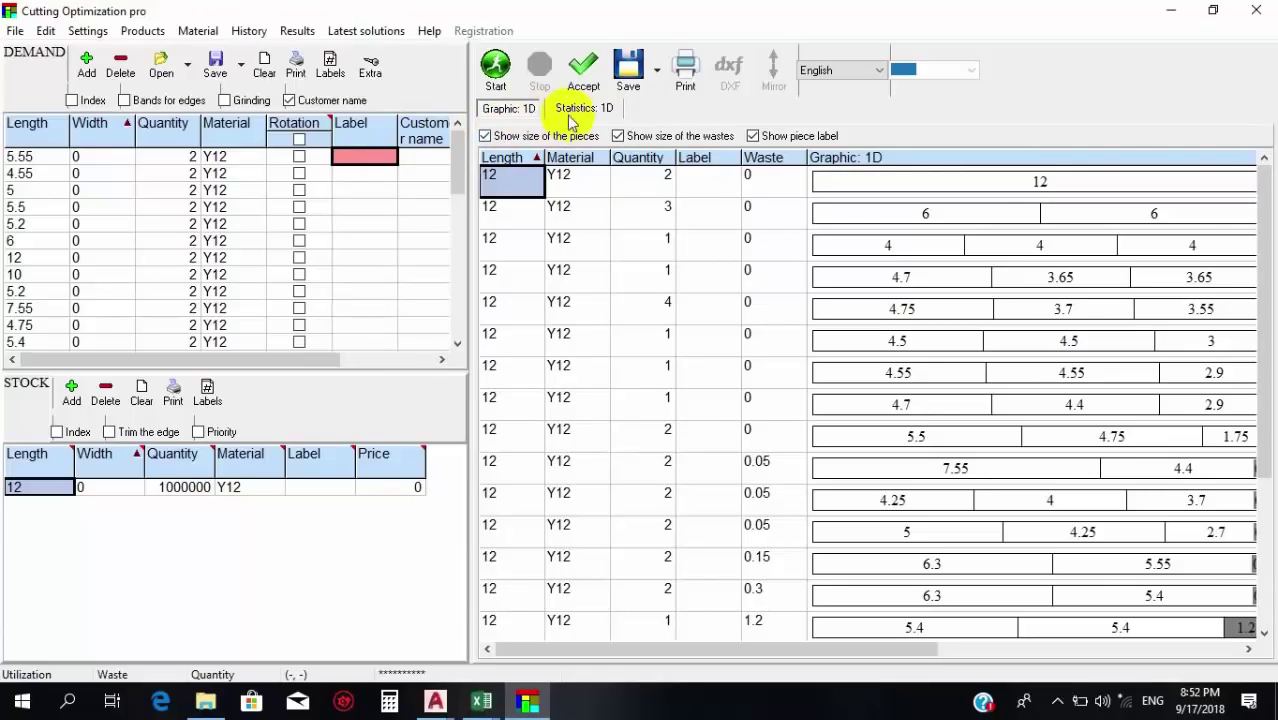
Examine the 1D statistics of the utilized parts, reading the quantity listed for each bar length.
{"action": "left_click", "coordinate": [600, 110]}
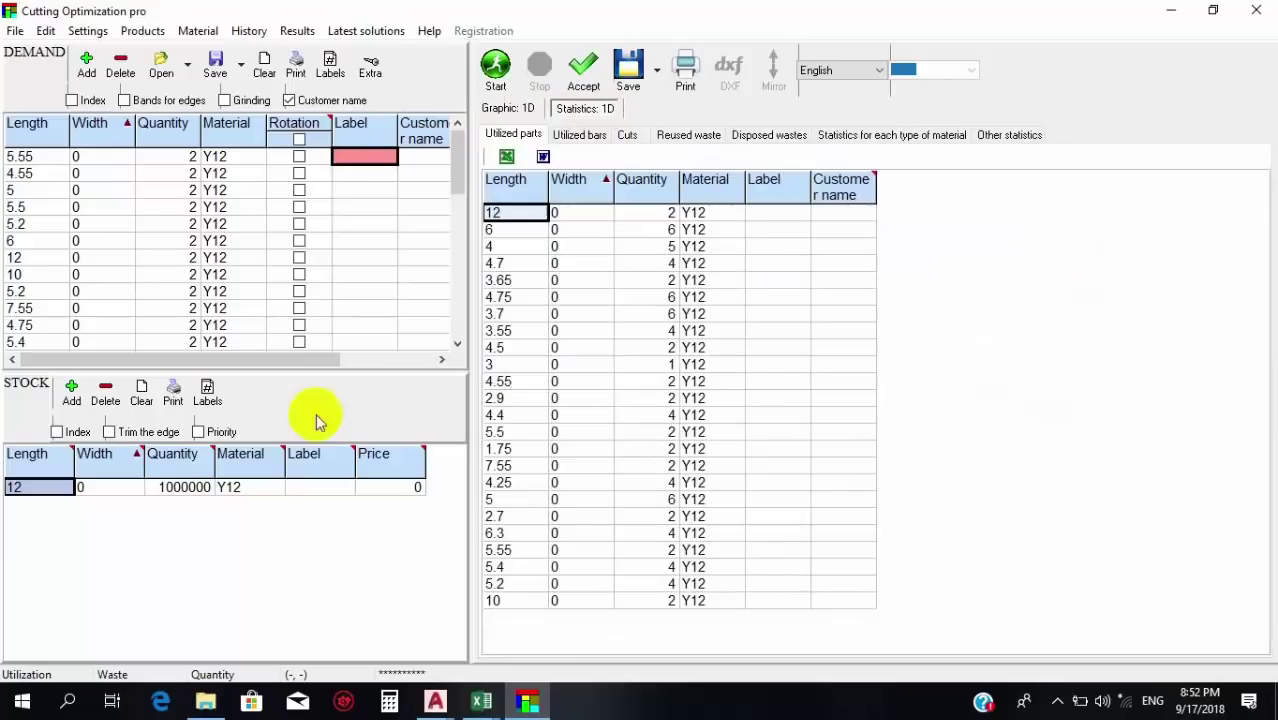
{"action": "left_click", "coordinate": [525, 247]}
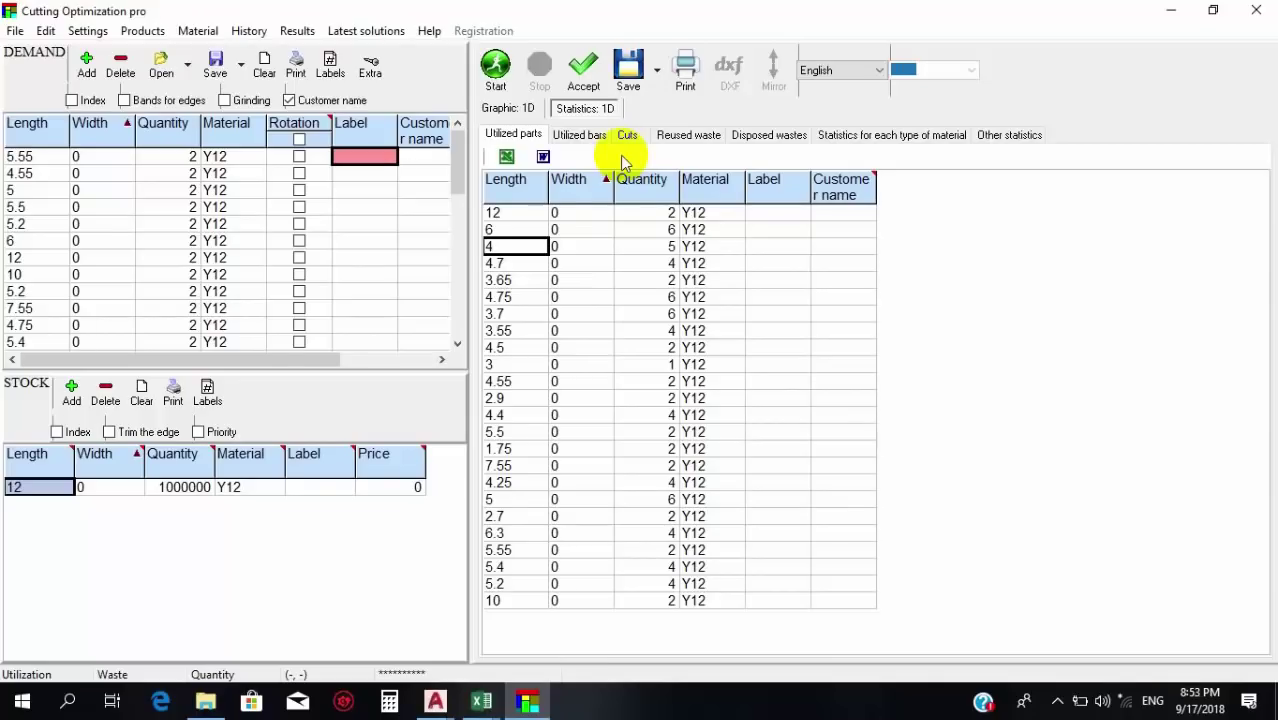
{"action": "left_click", "coordinate": [521, 213]}
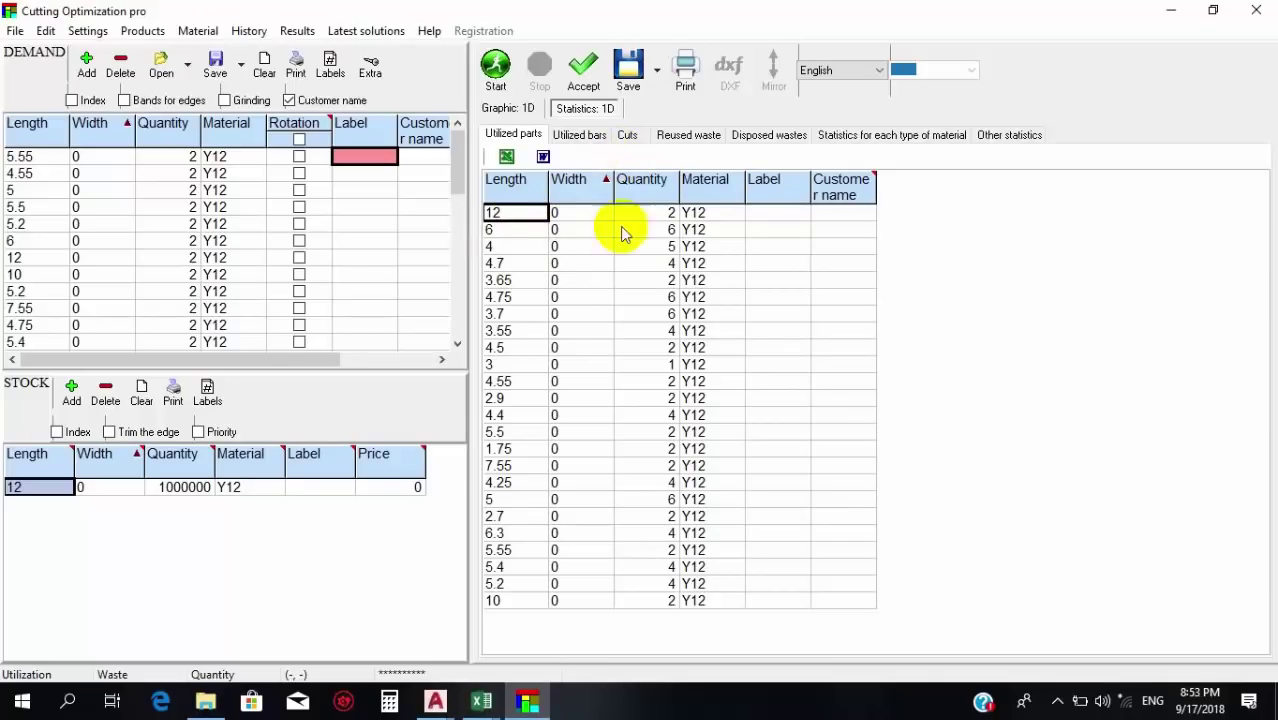
{"action": "left_click", "coordinate": [655, 213]}
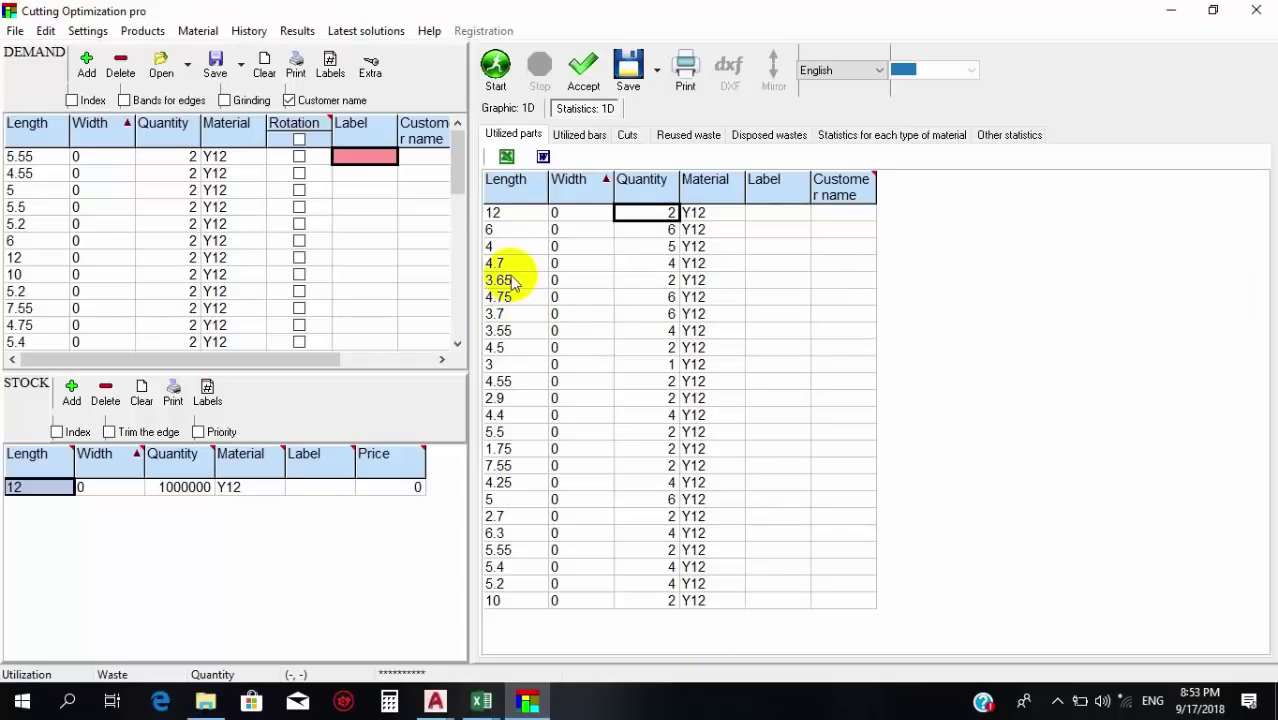
{"action": "left_click", "coordinate": [525, 229]}
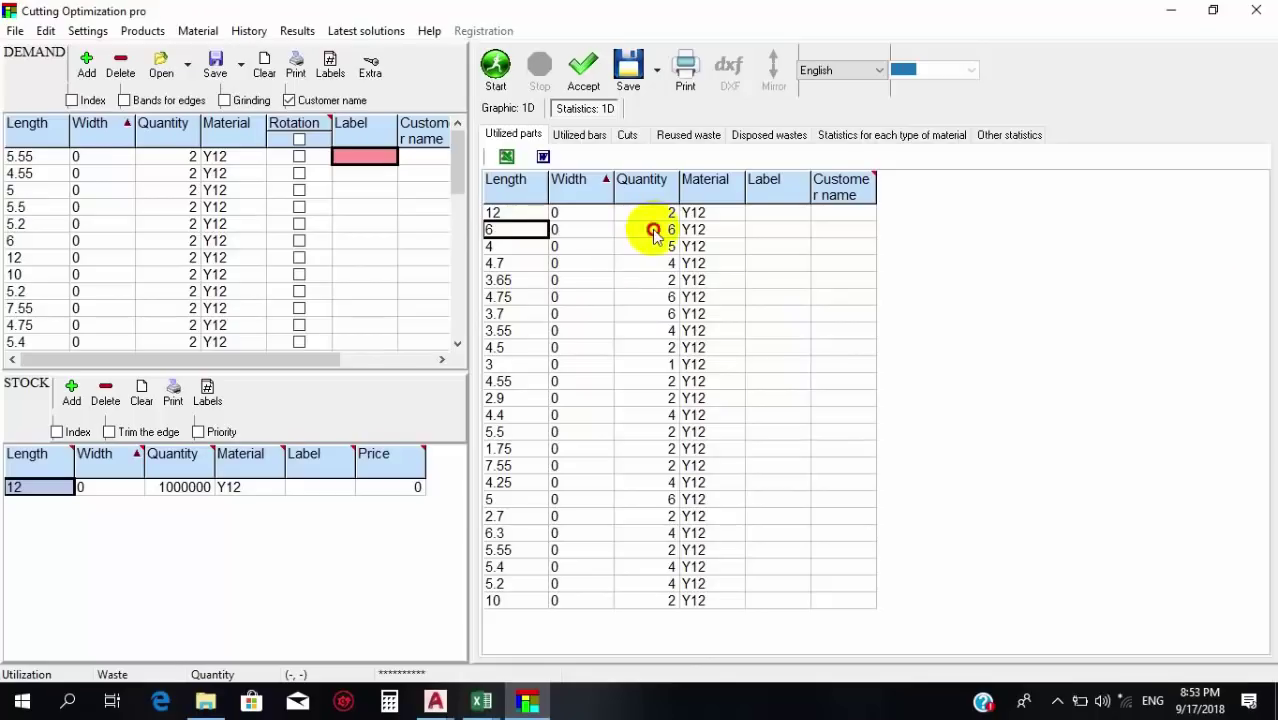
{"action": "left_click", "coordinate": [653, 230]}
{"action": "left_click", "coordinate": [511, 231]}
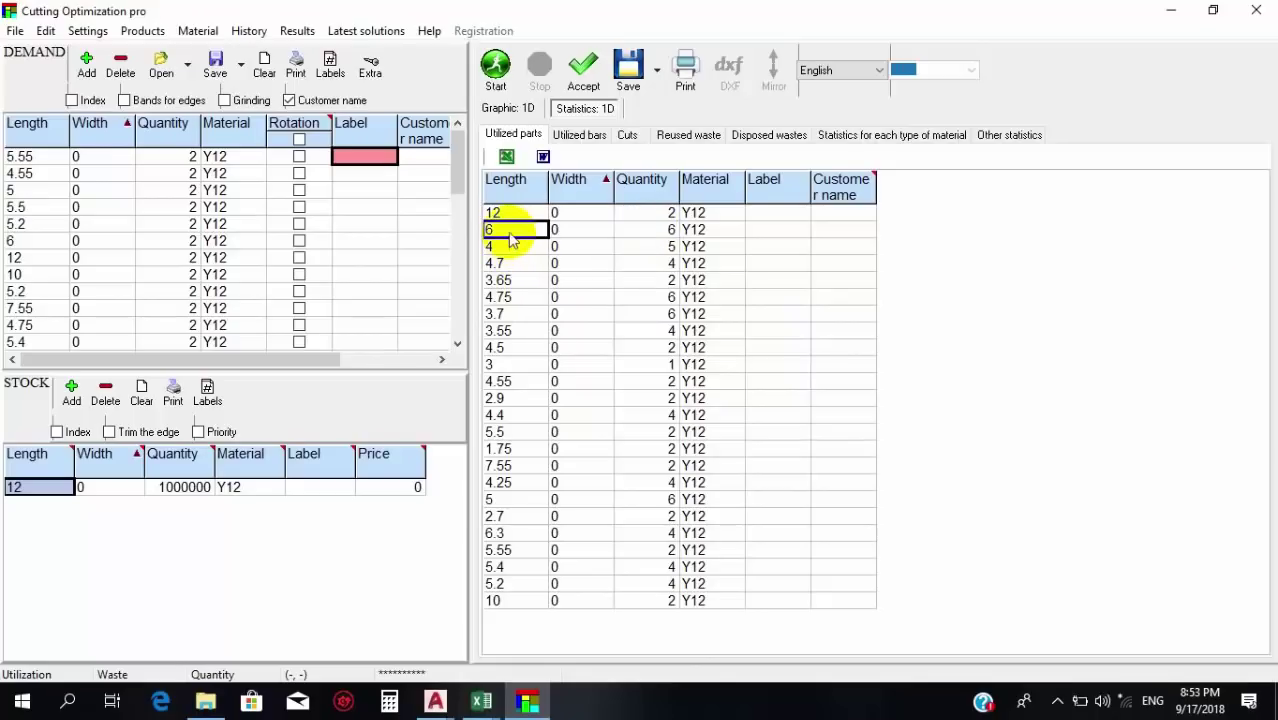
{"action": "left_click", "coordinate": [627, 216]}
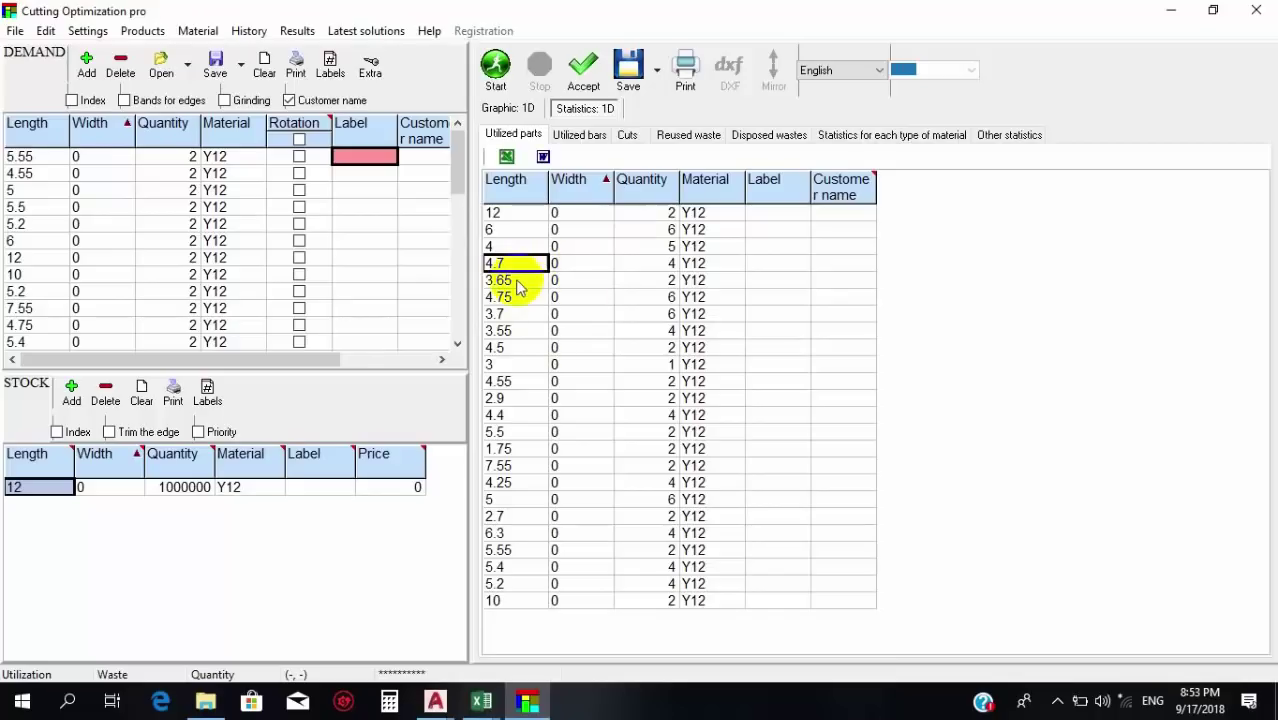
{"action": "left_click", "coordinate": [648, 264]}
{"action": "left_click", "coordinate": [497, 297]}
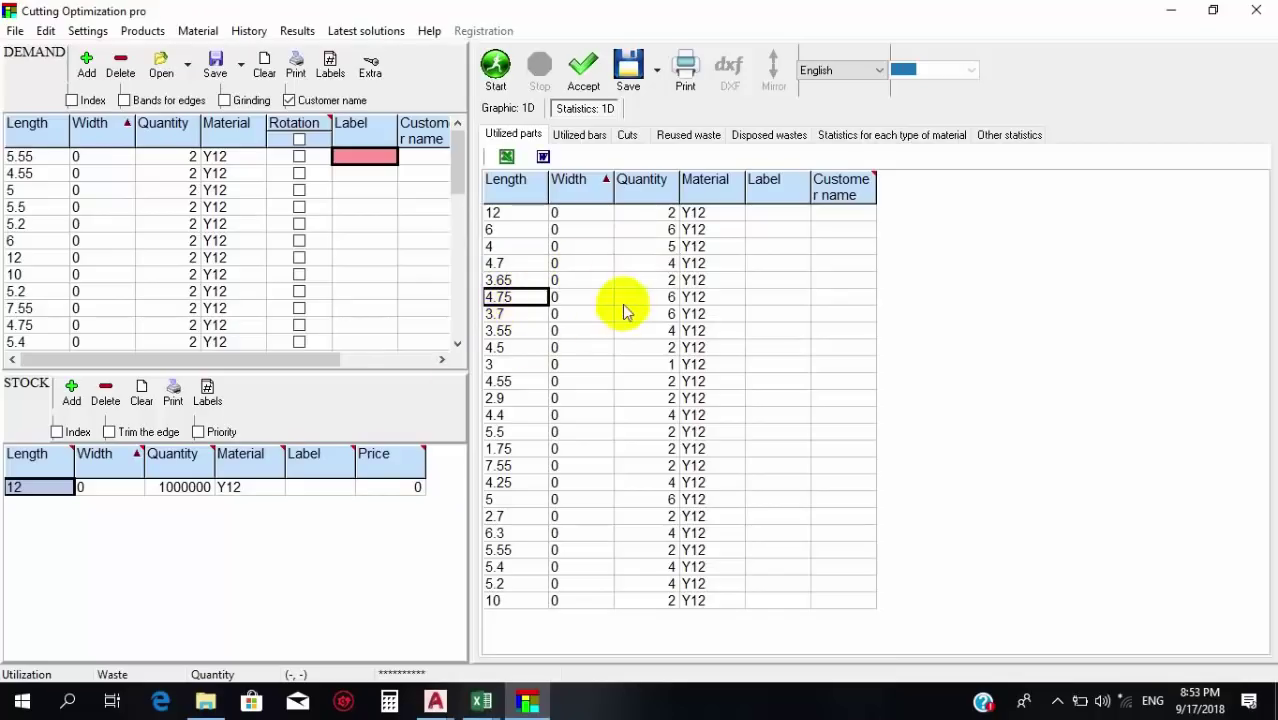
{"action": "left_click", "coordinate": [620, 298]}
{"action": "left_click", "coordinate": [527, 381]}
{"action": "left_click", "coordinate": [625, 378]}
{"action": "left_click", "coordinate": [585, 465]}
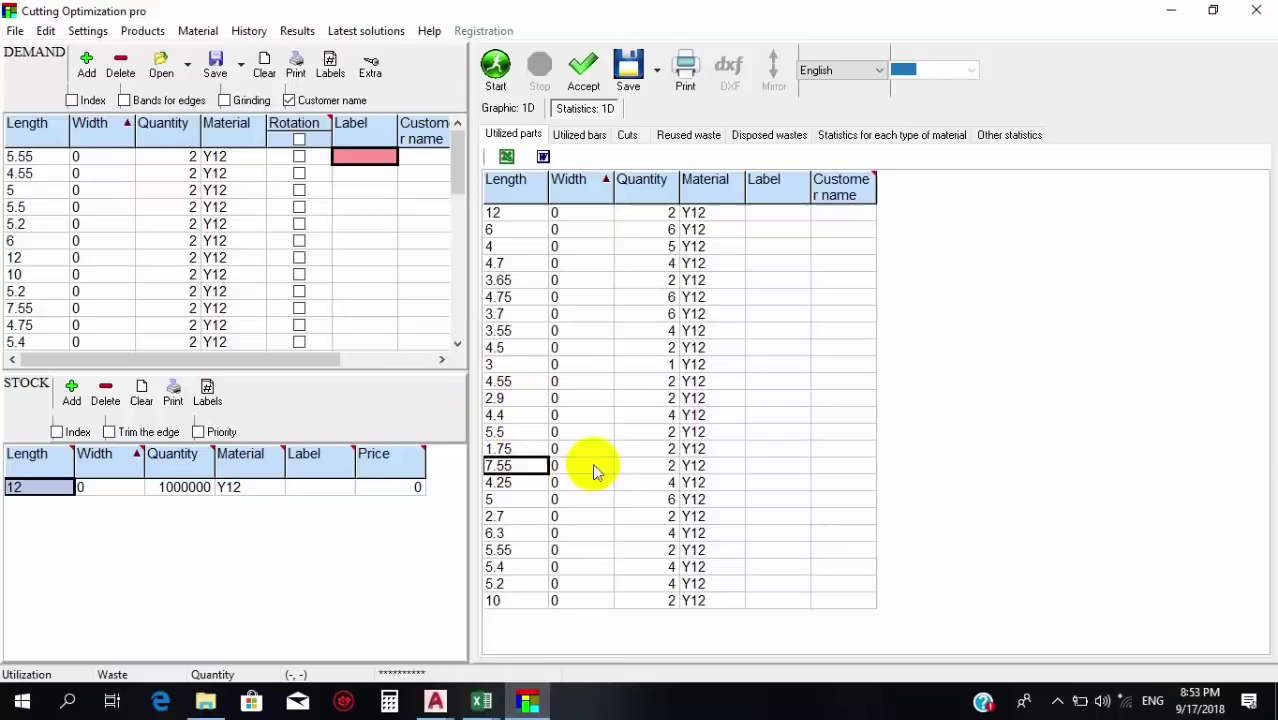
{"action": "left_click", "coordinate": [645, 516]}
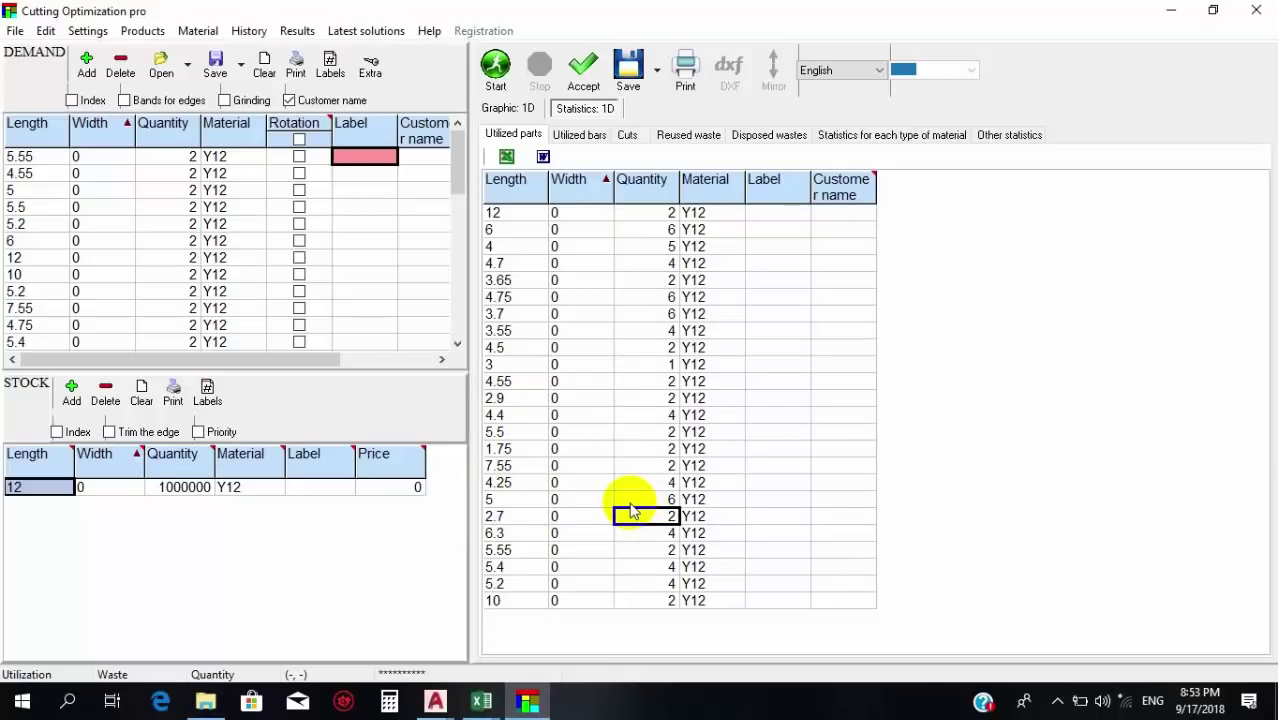
Compare the 5.55 m bar's quantity in the Ground Floor Beams 4_8_2018 workbook in Excel with the utilized parts in Cutting Optimization pro.
{"action": "left_click", "coordinate": [481, 701]}
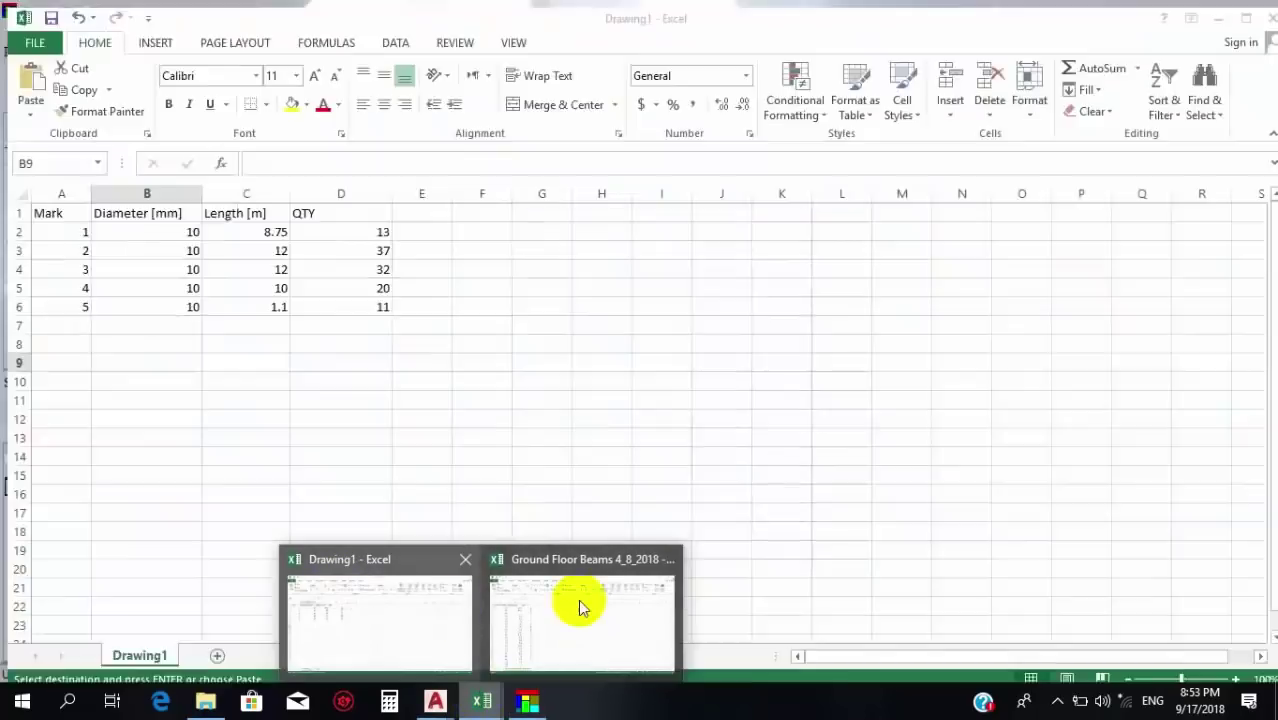
{"action": "left_click", "coordinate": [575, 605]}
{"action": "left_click", "coordinate": [198, 265]}
{"action": "left_click", "coordinate": [205, 225]}
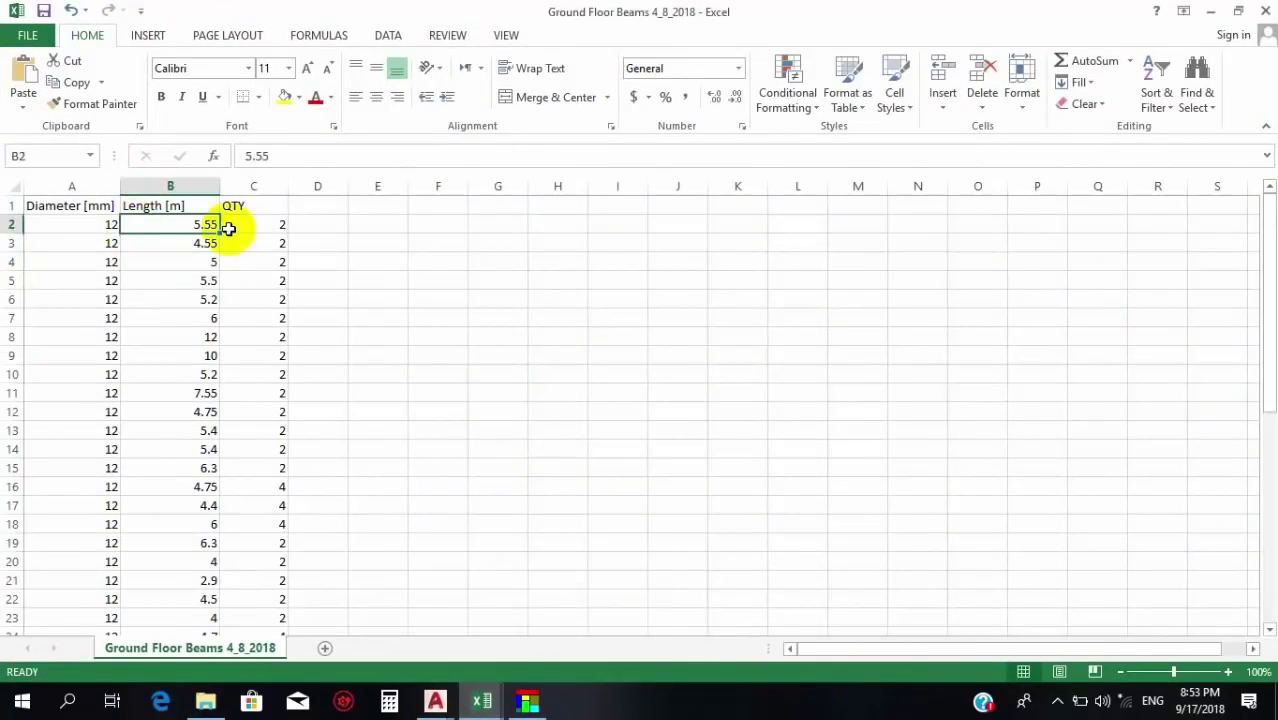
{"action": "left_click", "coordinate": [238, 223]}
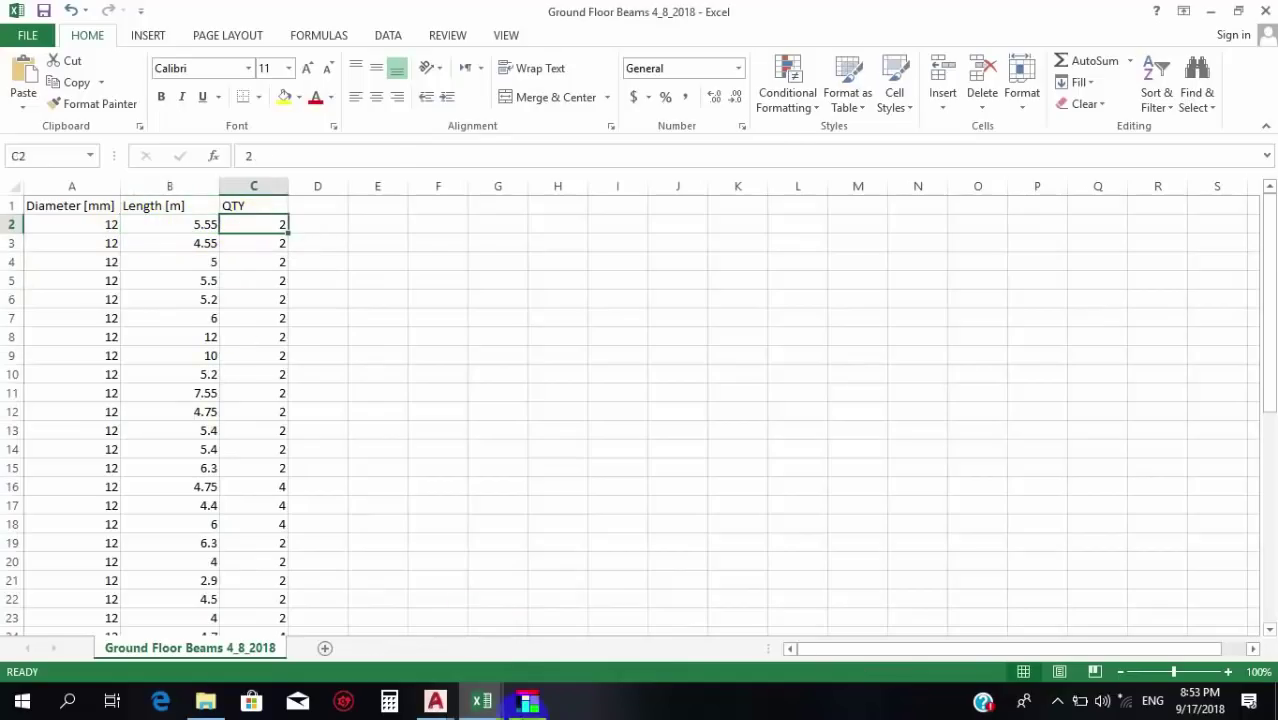
{"action": "left_click", "coordinate": [546, 708]}
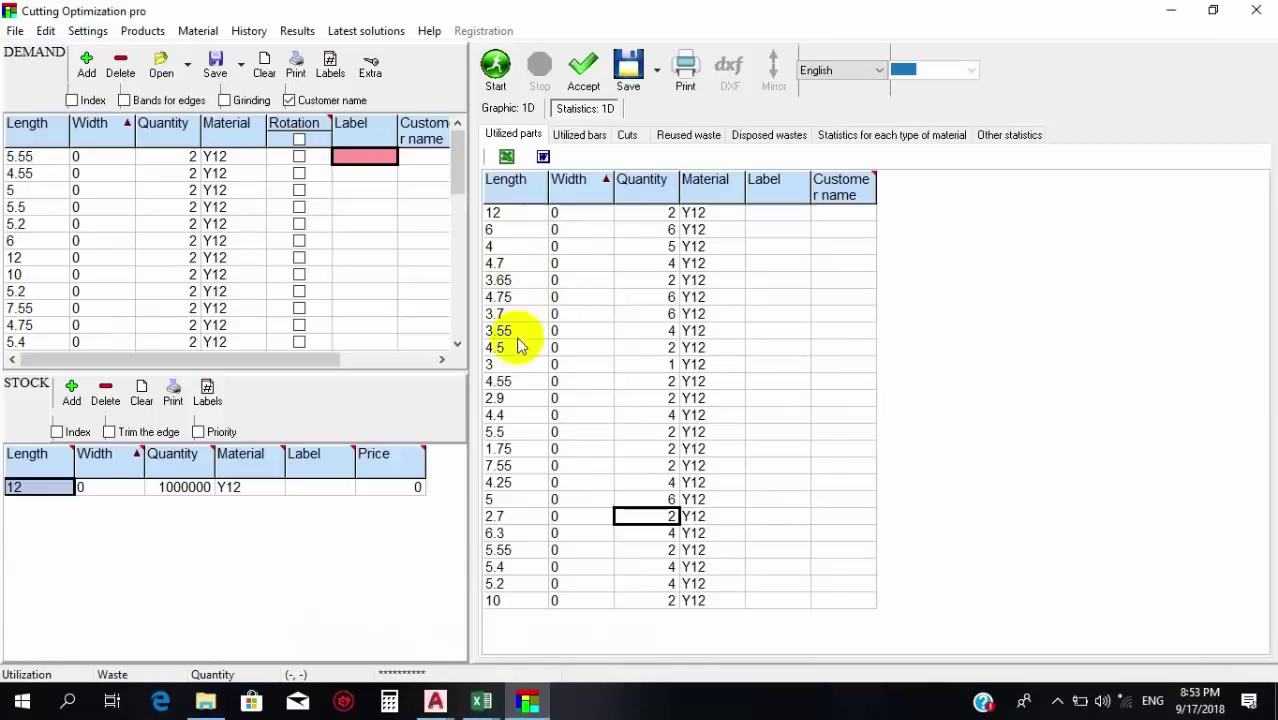
{"action": "left_click", "coordinate": [522, 551]}
{"action": "left_click", "coordinate": [660, 553]}
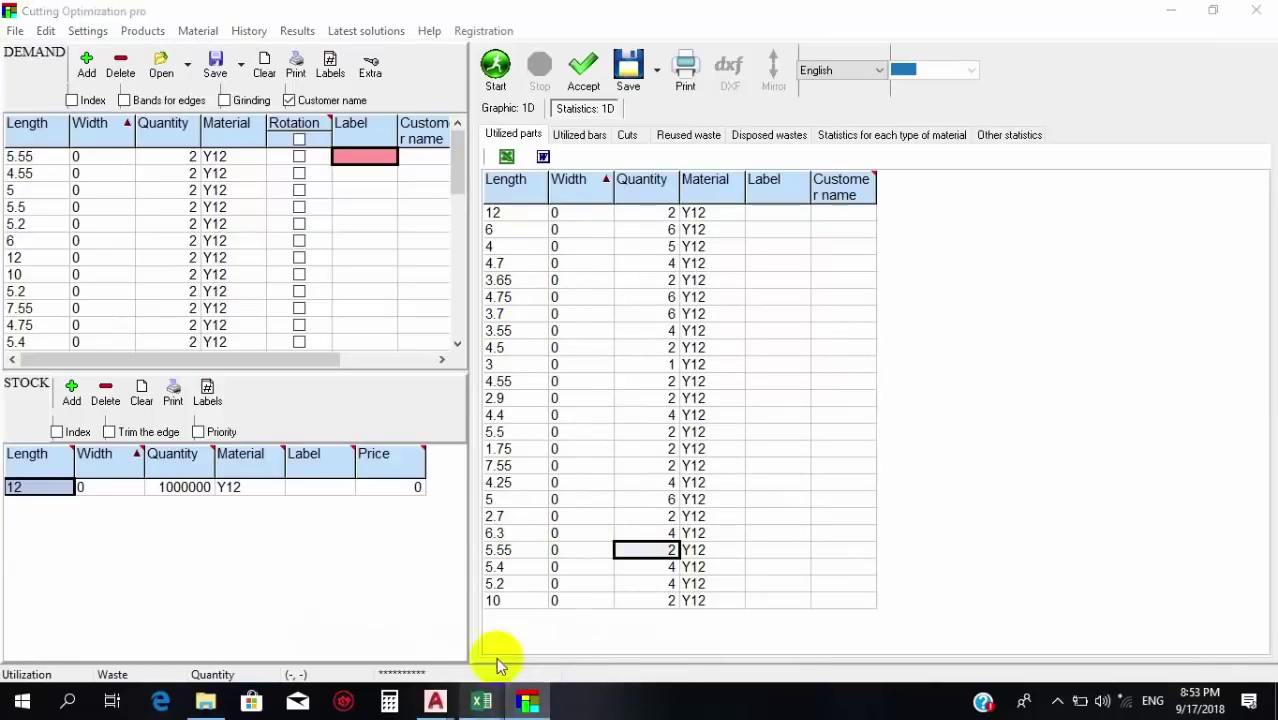
{"action": "mouse_move", "coordinate": [481, 700]}
{"action": "left_click", "coordinate": [580, 605]}
{"action": "left_click_drag", "start_coordinate": [180, 222], "coordinate": [165, 449]}
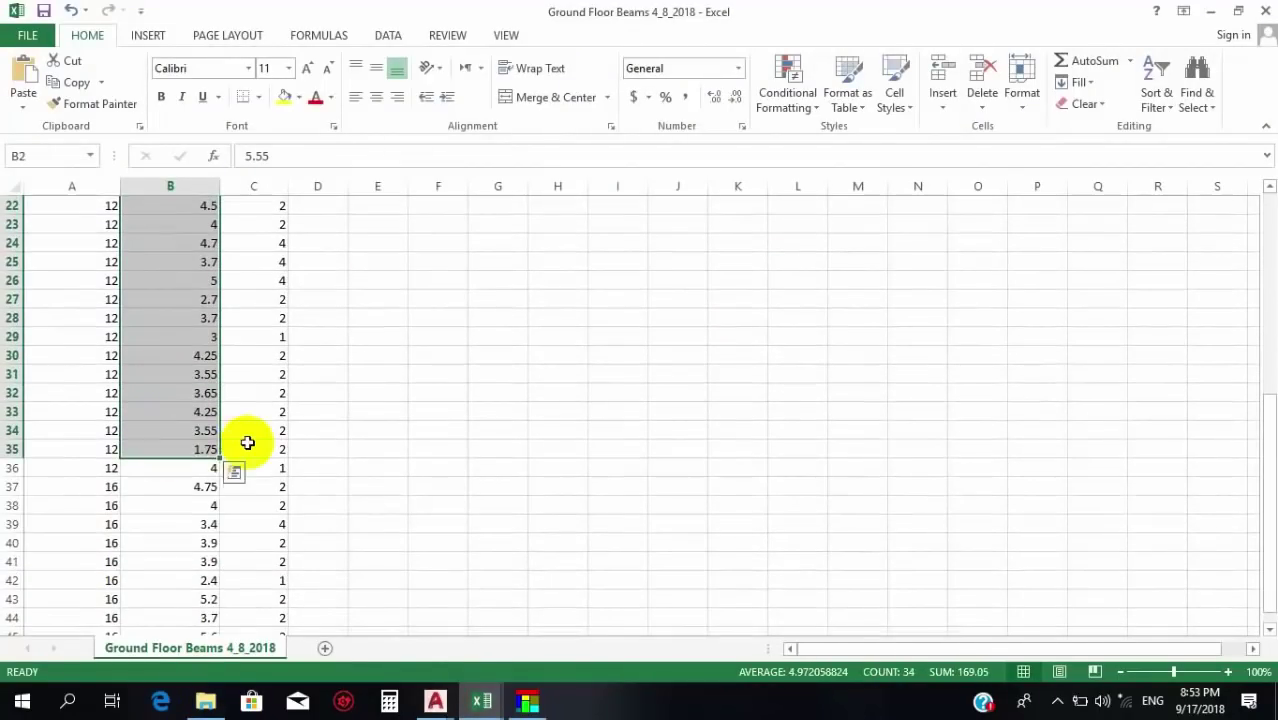
{"action": "key", "text": "ctrl+c"}
{"action": "scroll", "coordinate": [420, 443], "scroll_direction": "up", "scroll_amount": 7}
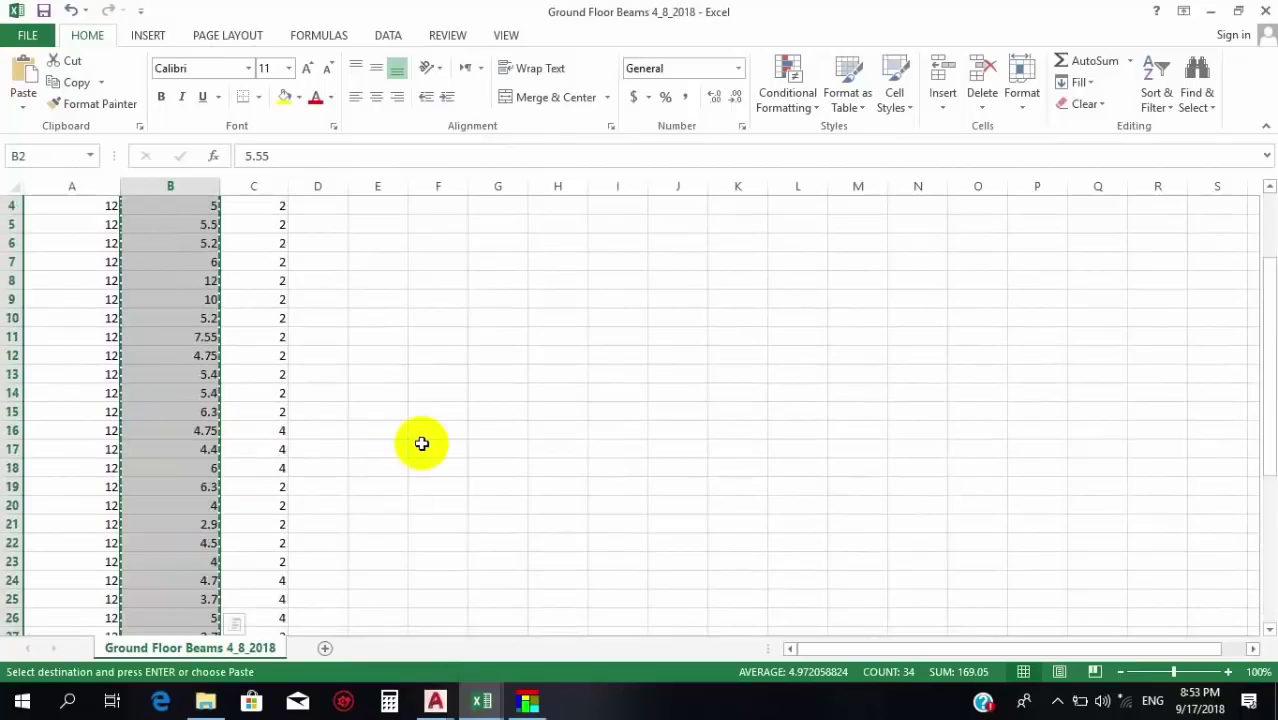
{"action": "scroll", "coordinate": [180, 219], "scroll_direction": "down", "scroll_amount": 8}
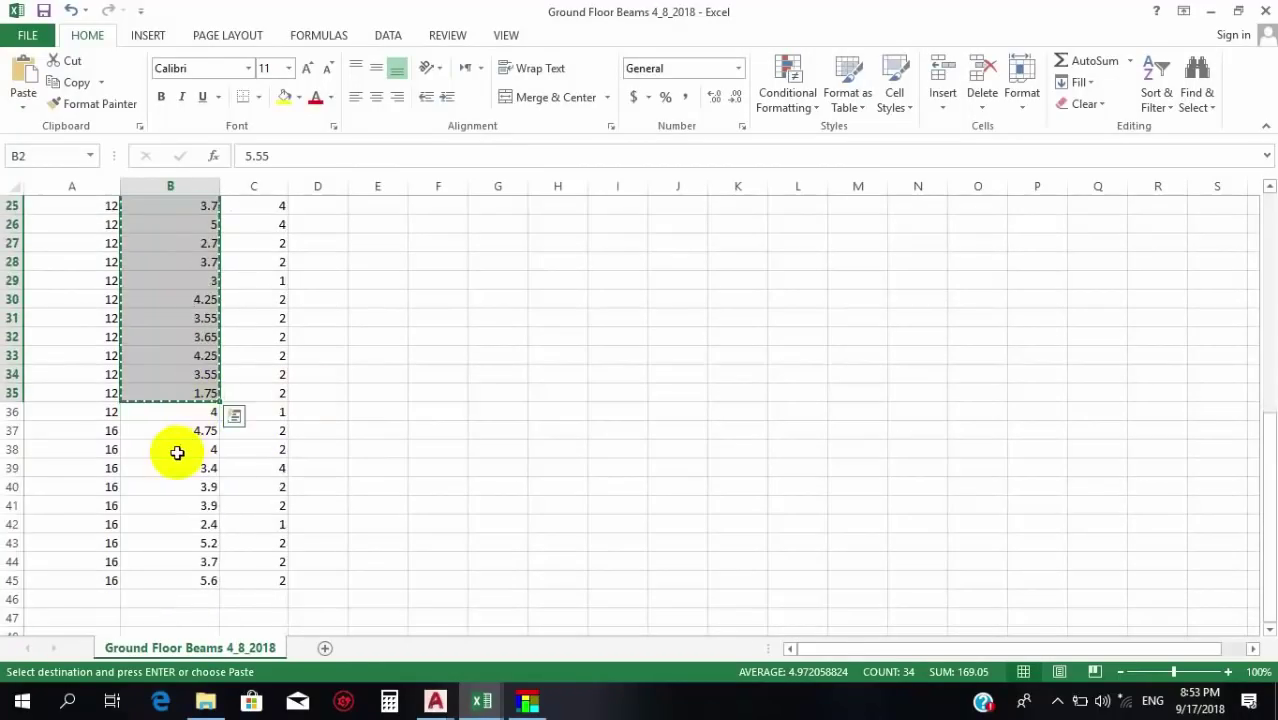
{"action": "left_click", "coordinate": [168, 447]}
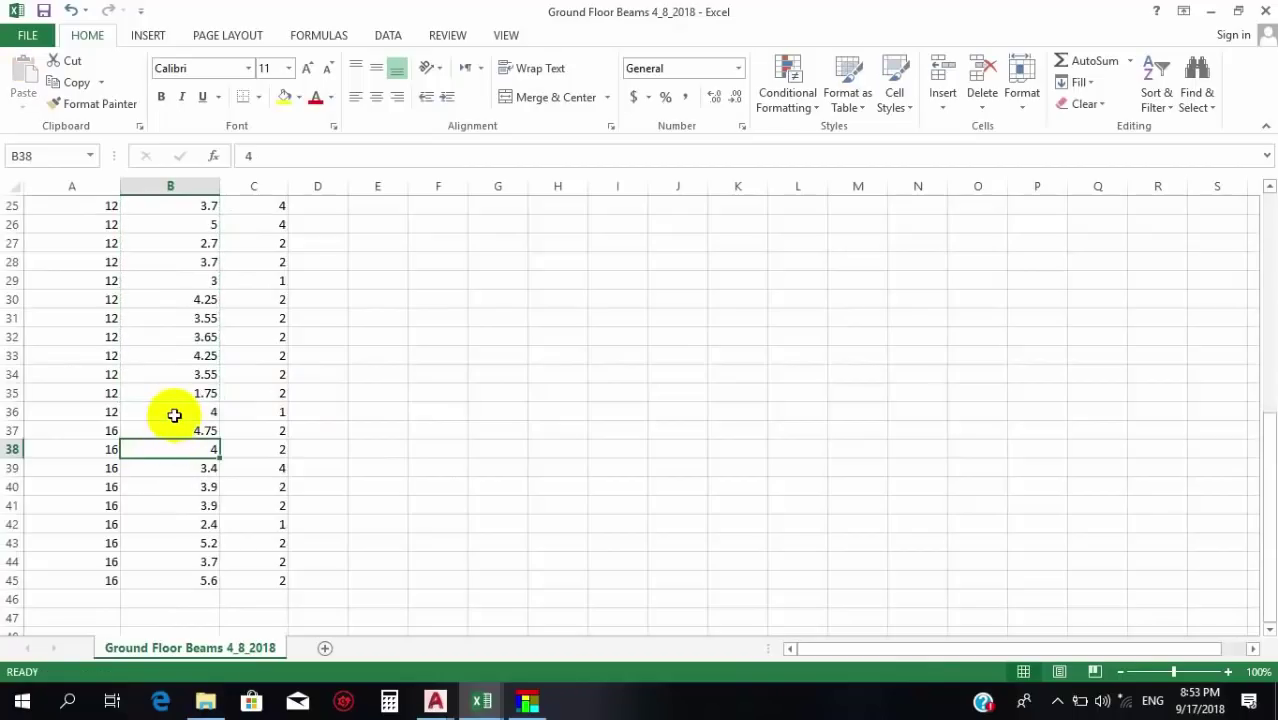
Copy the lengths of the 12 mm bars from B2:B36 and paste them starting at cell I2.
{"action": "left_click_drag", "start_coordinate": [171, 414], "coordinate": [168, 229]}
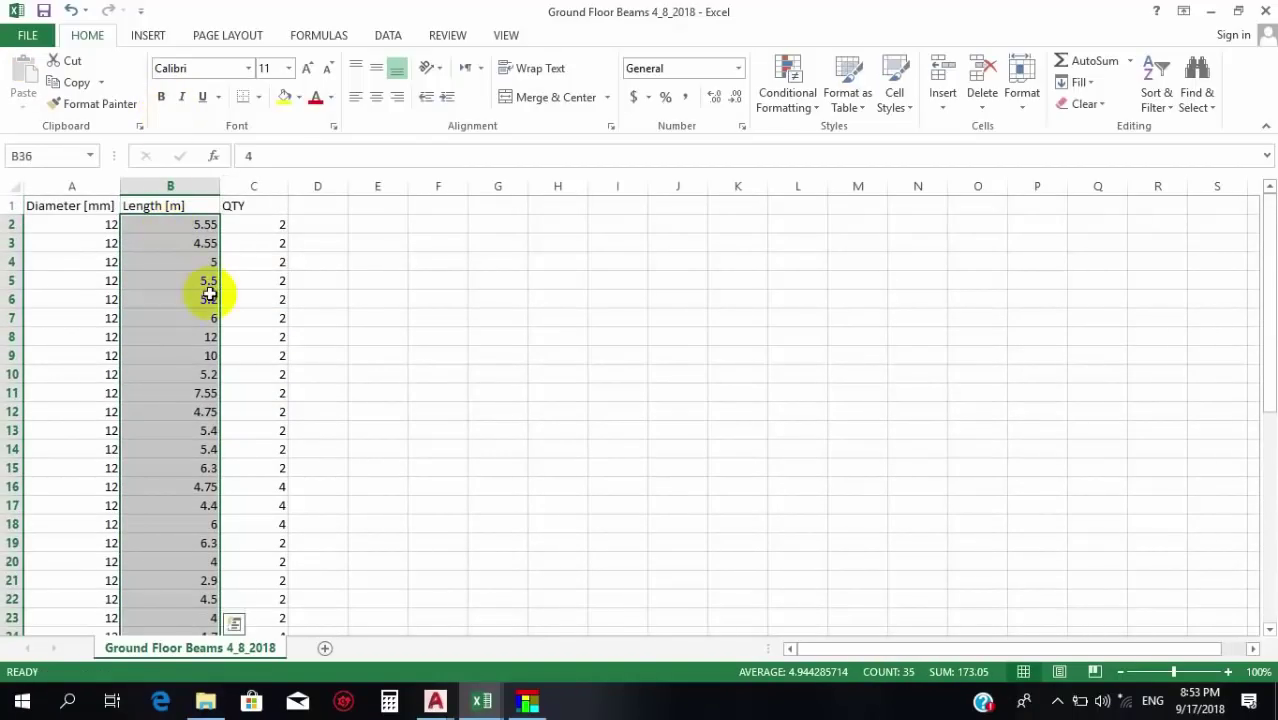
{"action": "key", "text": "ctrl+c"}
{"action": "left_click", "coordinate": [620, 226]}
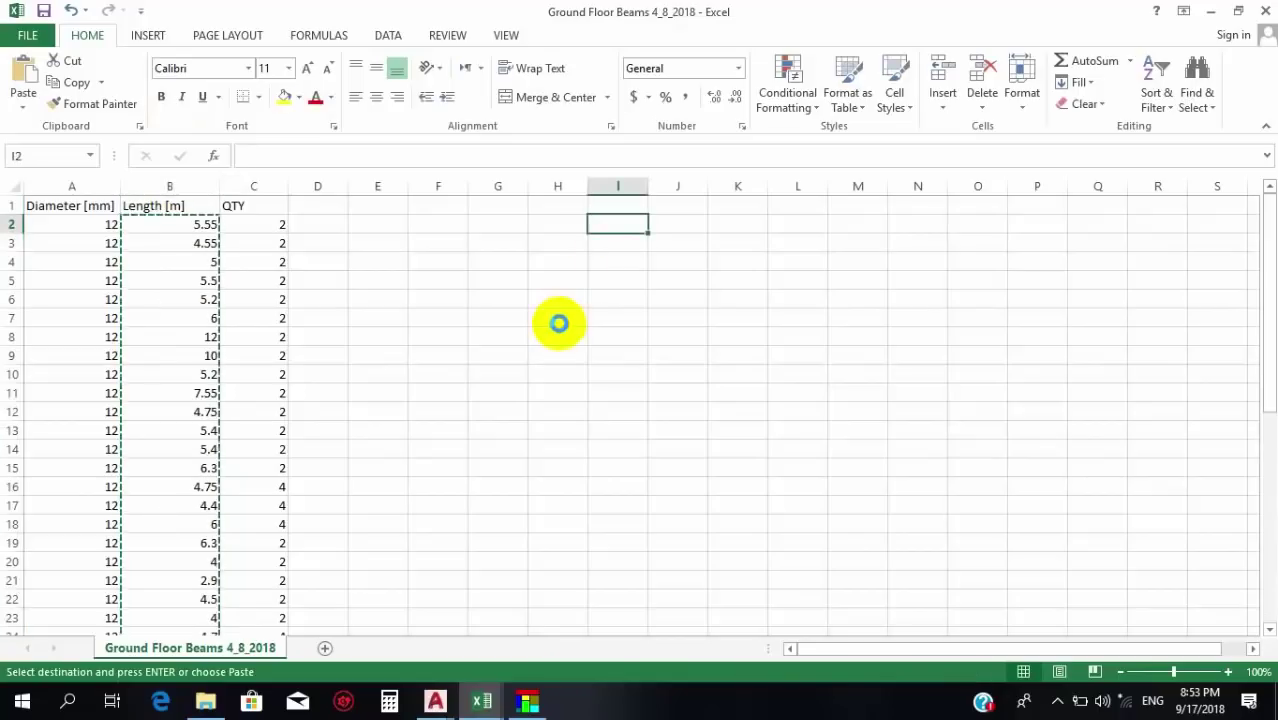
{"action": "key", "text": "ctrl+v"}
{"action": "left_click", "coordinate": [498, 318]}
Switch to Cutting Optimization pro and export the utilized parts to the desktop as an Excel (*.xls) file named 34334.
{"action": "left_click", "coordinate": [528, 701]}
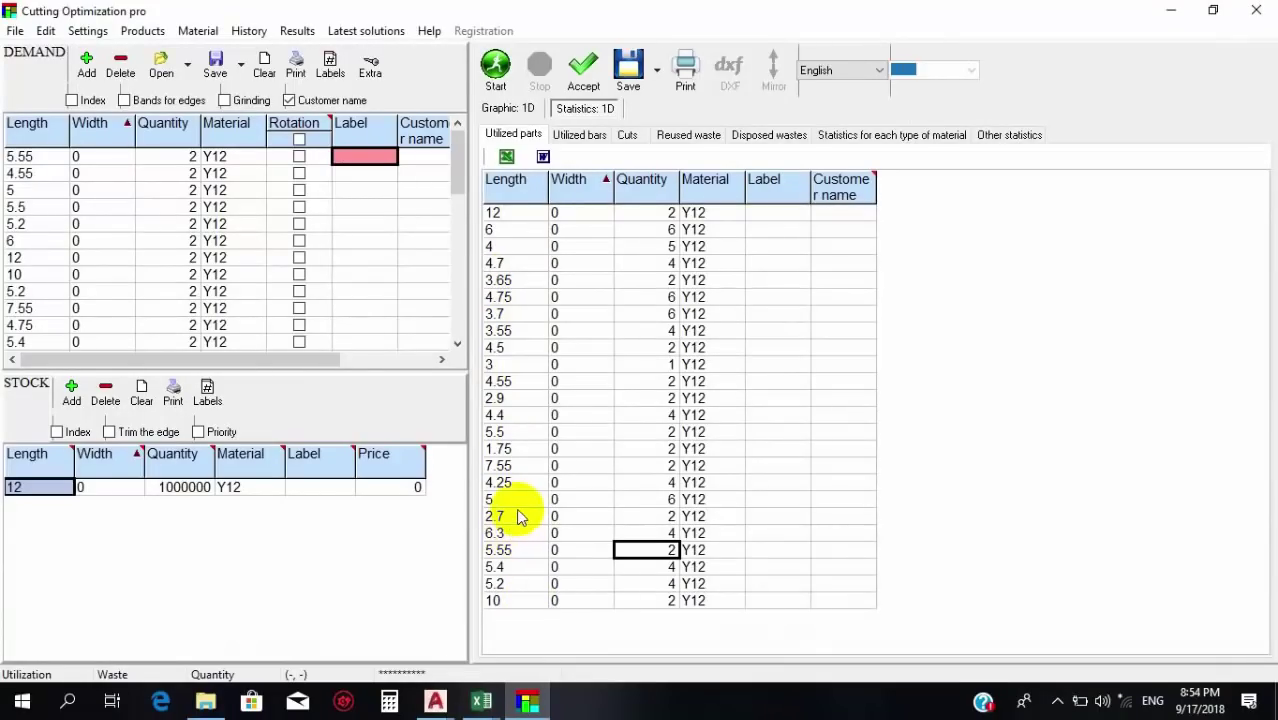
{"action": "left_click_drag", "start_coordinate": [527, 598], "coordinate": [630, 220]}
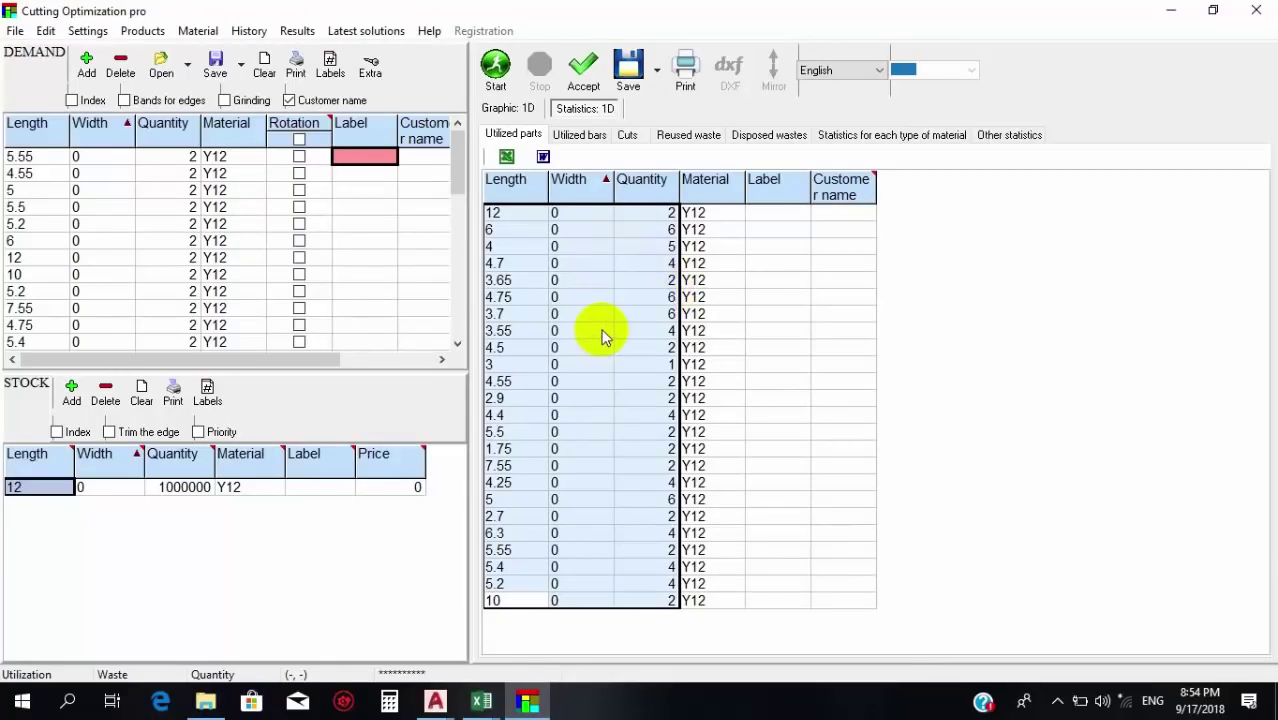
{"action": "mouse_move", "coordinate": [530, 700]}
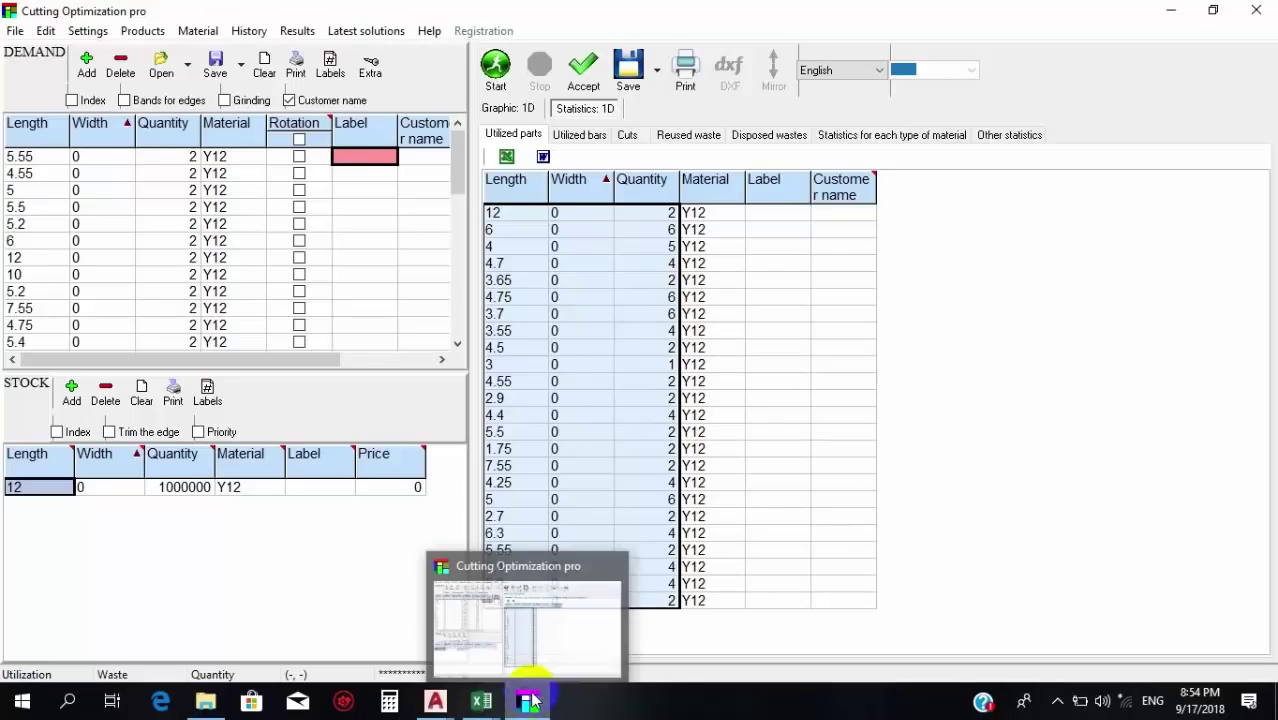
{"action": "left_click", "coordinate": [507, 157]}
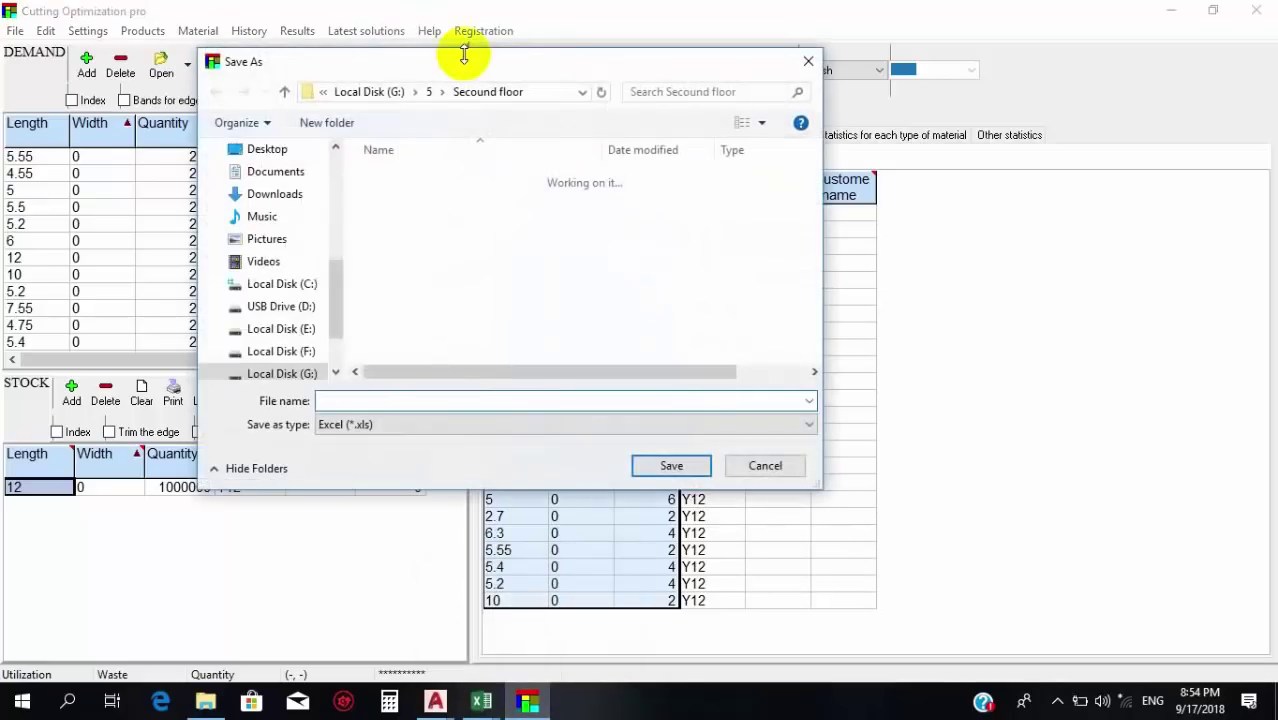
{"action": "left_click_drag", "start_coordinate": [475, 70], "coordinate": [593, 80]}
{"action": "scroll", "coordinate": [390, 250], "scroll_direction": "up", "scroll_amount": 5}
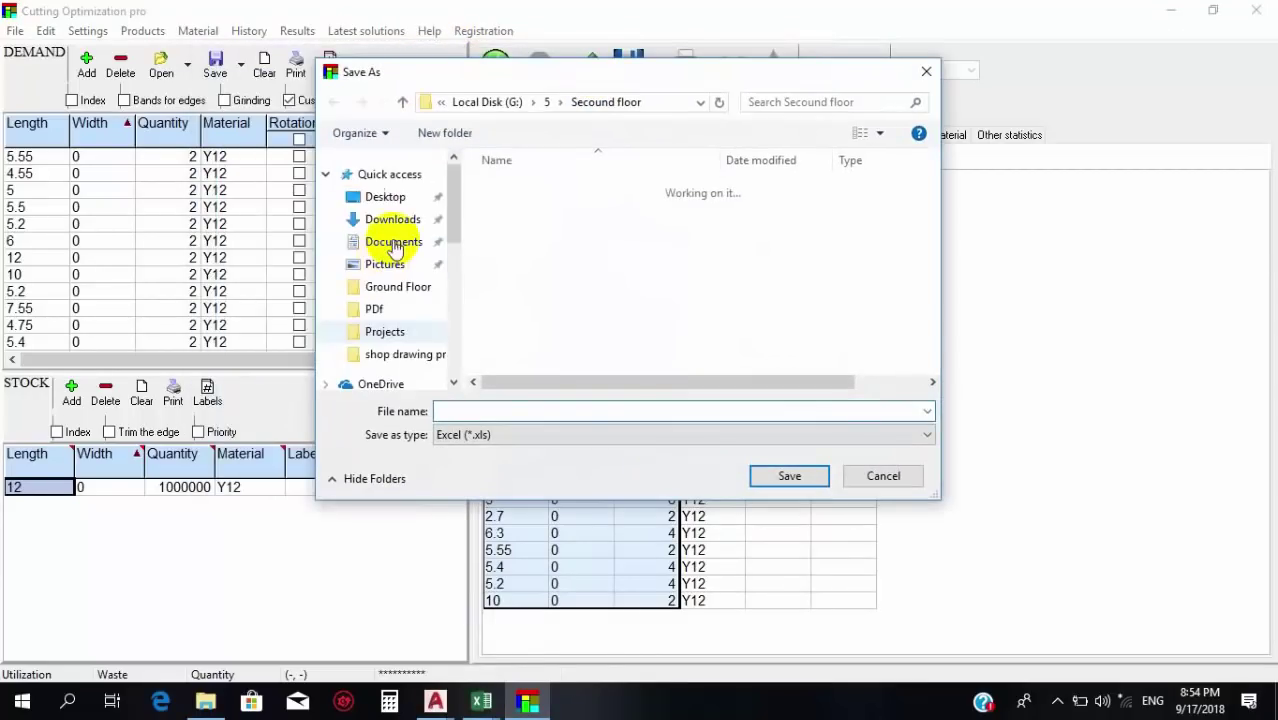
{"action": "left_click", "coordinate": [405, 197]}
{"action": "left_click", "coordinate": [563, 412]}
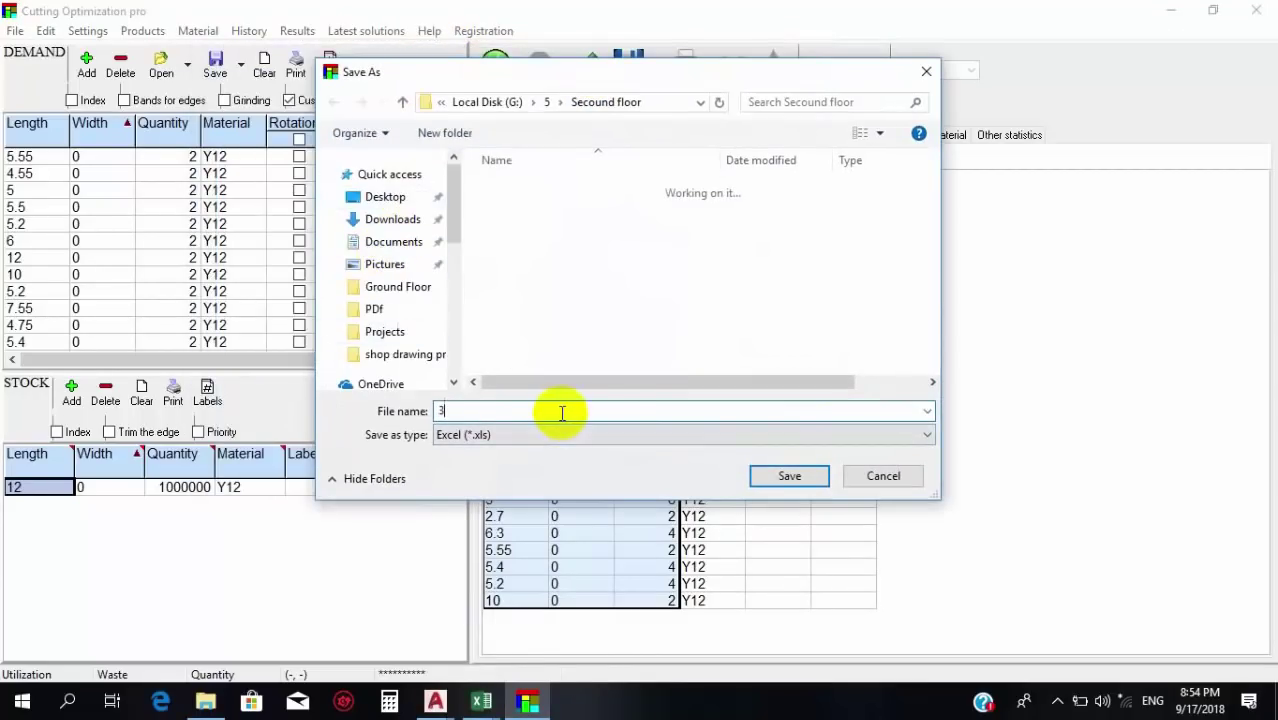
{"action": "left_click", "coordinate": [368, 202]}
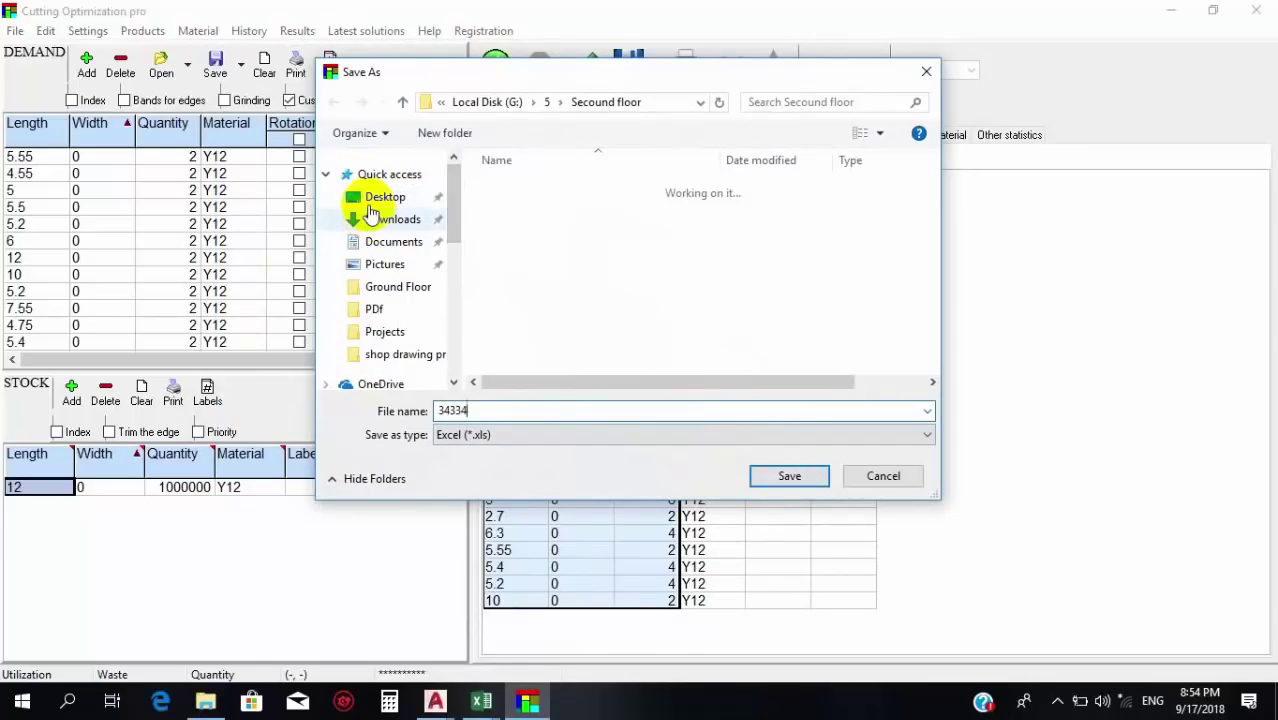
{"action": "left_click", "coordinate": [779, 479]}
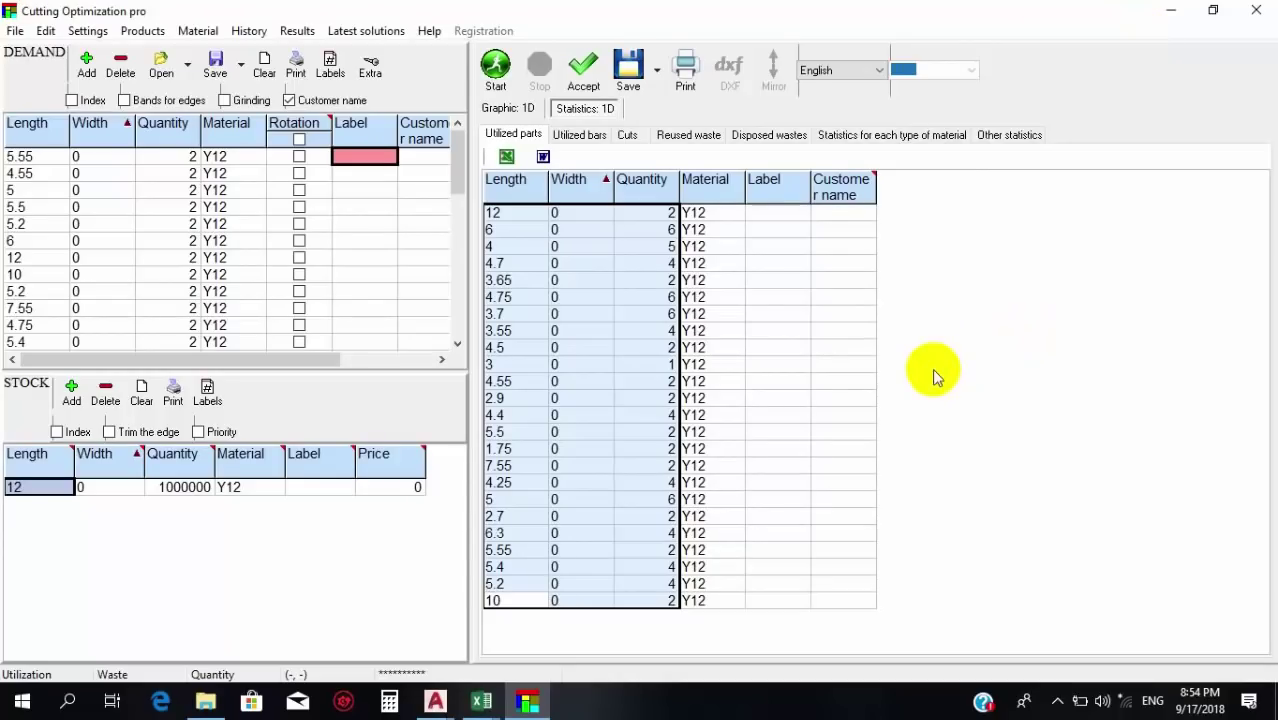
Open the exported 34334 workbook from the desktop in Excel, accepting the file format mismatch, and look through its parts list.
{"action": "left_click", "coordinate": [1171, 10]}
{"action": "left_click", "coordinate": [1211, 12]}
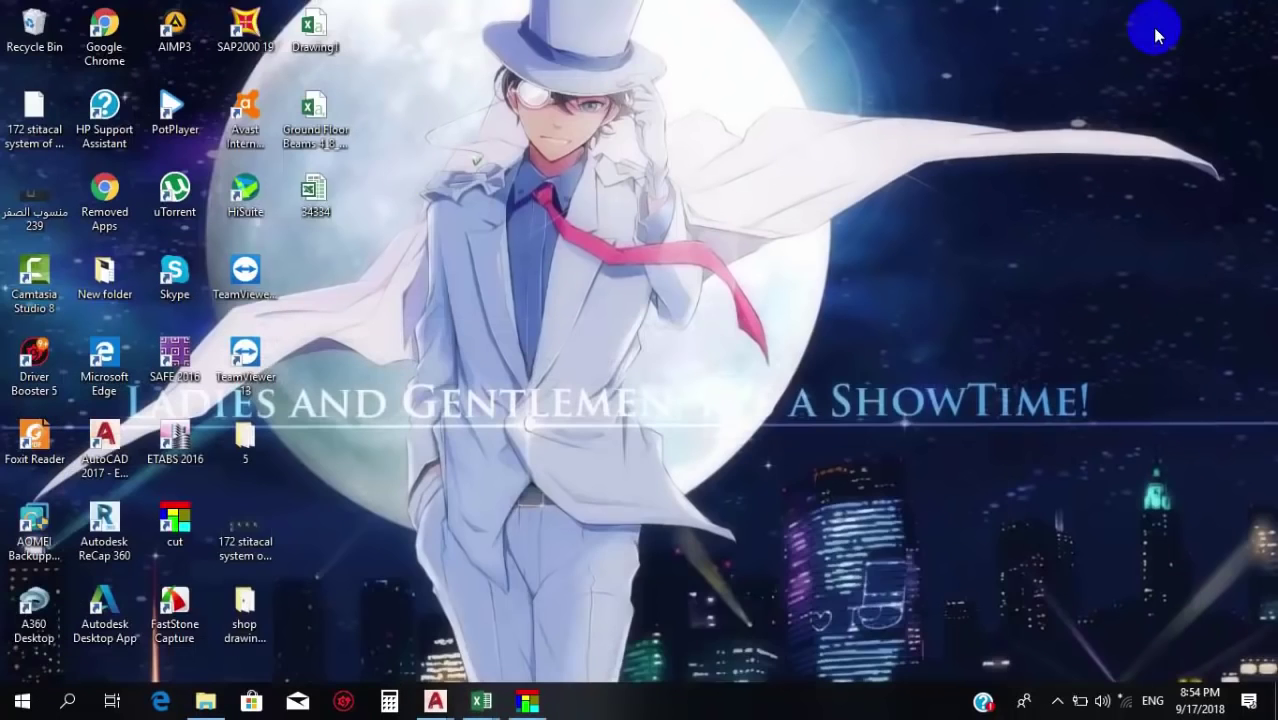
{"action": "double_click", "coordinate": [325, 208]}
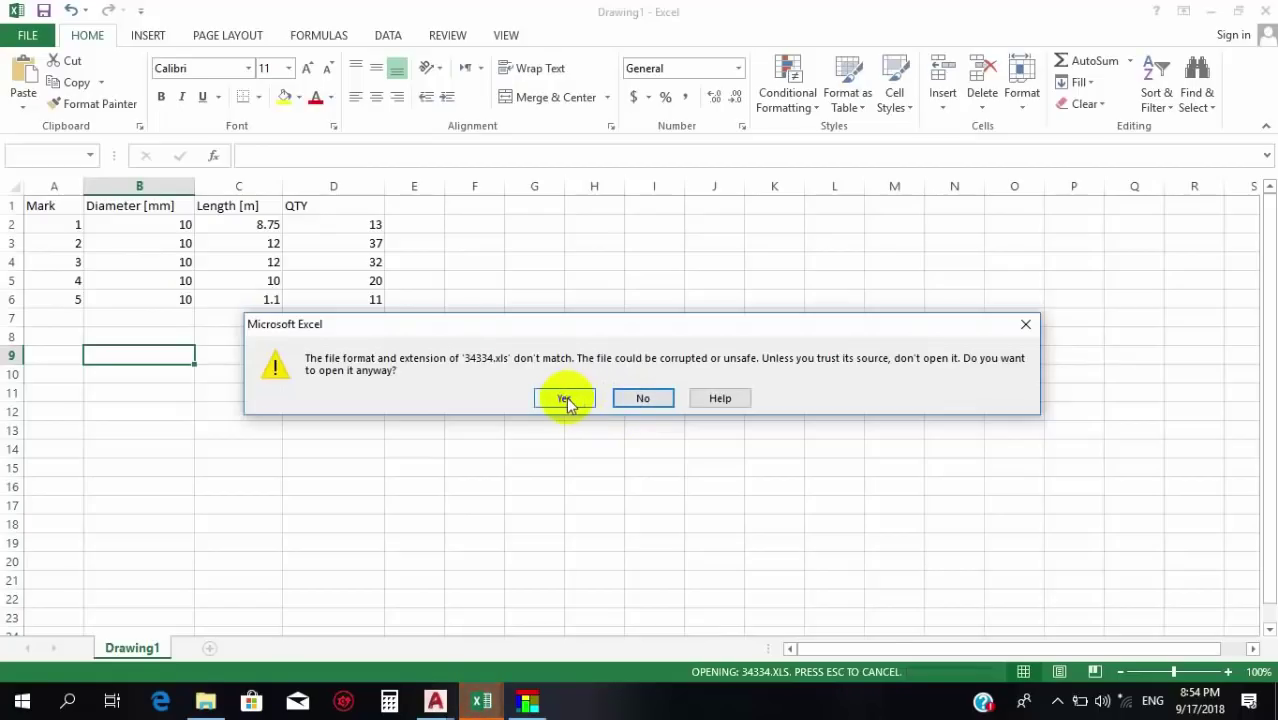
{"action": "left_click", "coordinate": [565, 399]}
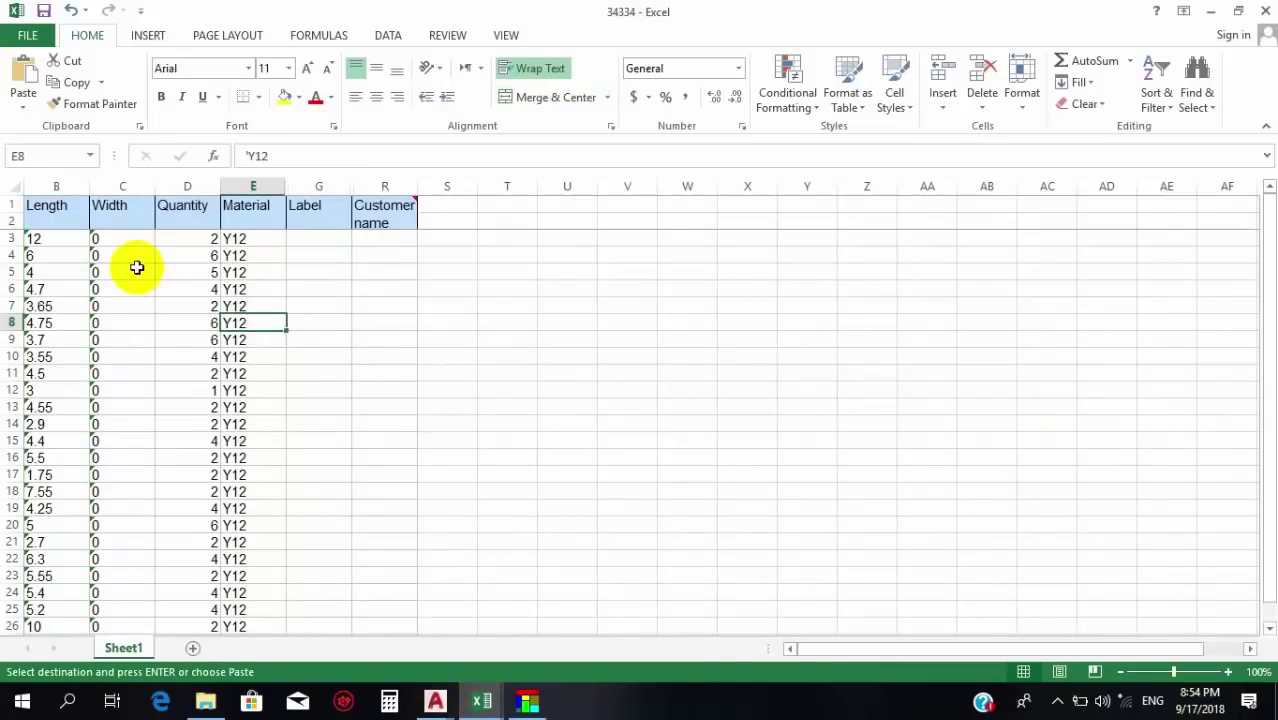
{"action": "scroll", "coordinate": [137, 267], "scroll_direction": "down", "scroll_amount": 5}
{"action": "scroll", "coordinate": [128, 382], "scroll_direction": "up", "scroll_amount": 5}
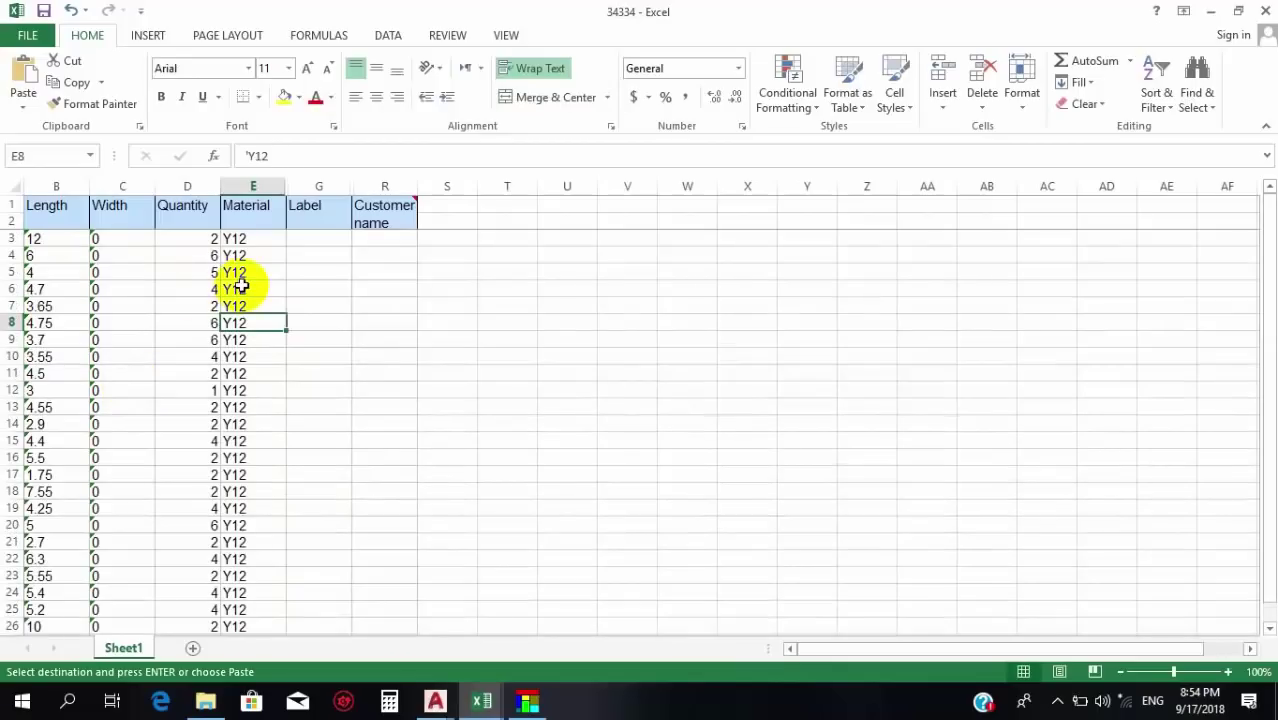
Delete the Width, Label and Customer name columns from the exported parts table.
{"action": "left_click", "coordinate": [124, 184]}
{"action": "right_click", "coordinate": [124, 184]}
{"action": "left_click", "coordinate": [178, 341]}
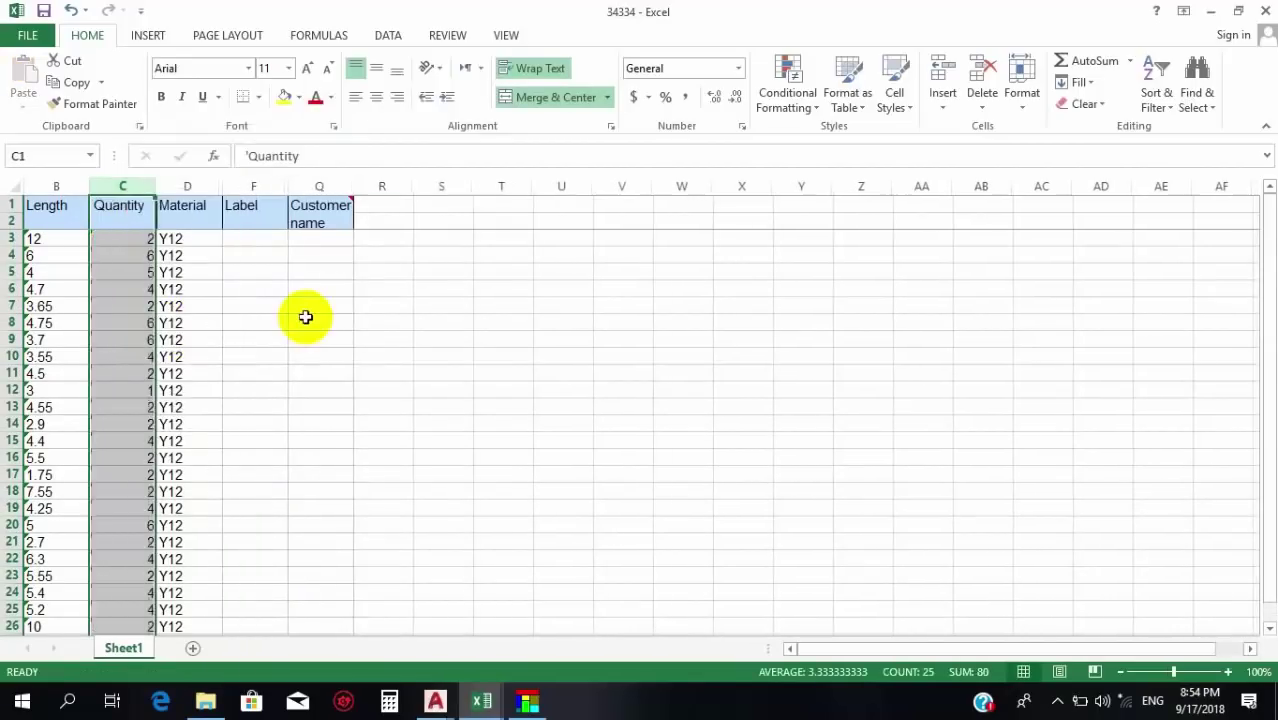
{"action": "left_click_drag", "start_coordinate": [240, 186], "coordinate": [330, 189]}
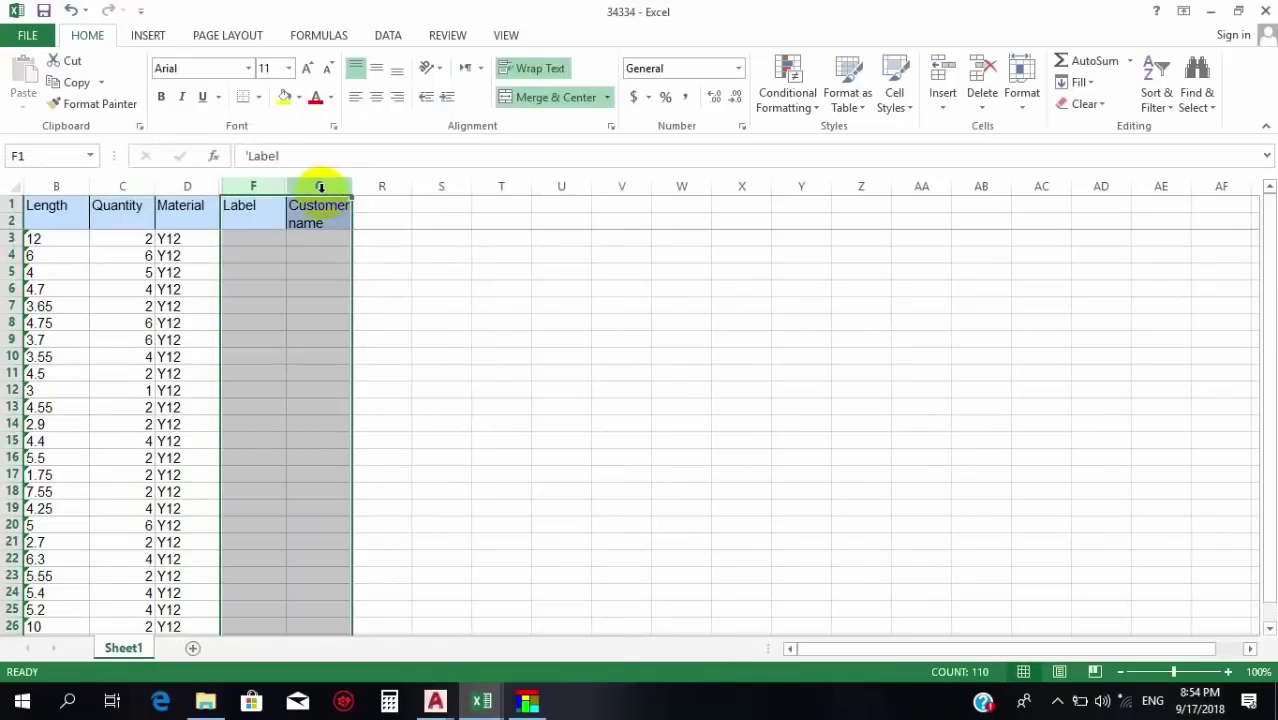
{"action": "right_click", "coordinate": [322, 182]}
{"action": "left_click", "coordinate": [368, 350]}
{"action": "left_click", "coordinate": [492, 338]}
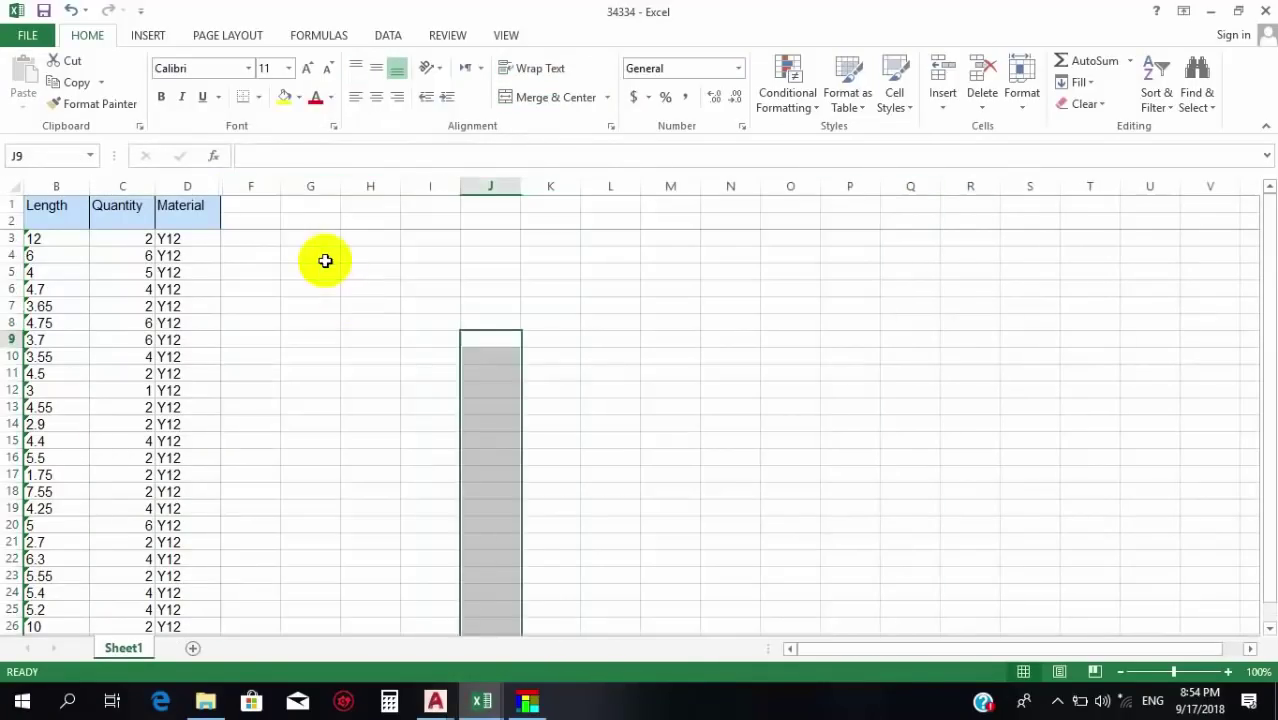
Copy the lengths and quantities in B3:C26 and paste them into the Ground Floor Beams 4_8_2018 workbook starting at cell K2.
{"action": "left_click_drag", "start_coordinate": [37, 238], "coordinate": [145, 474]}
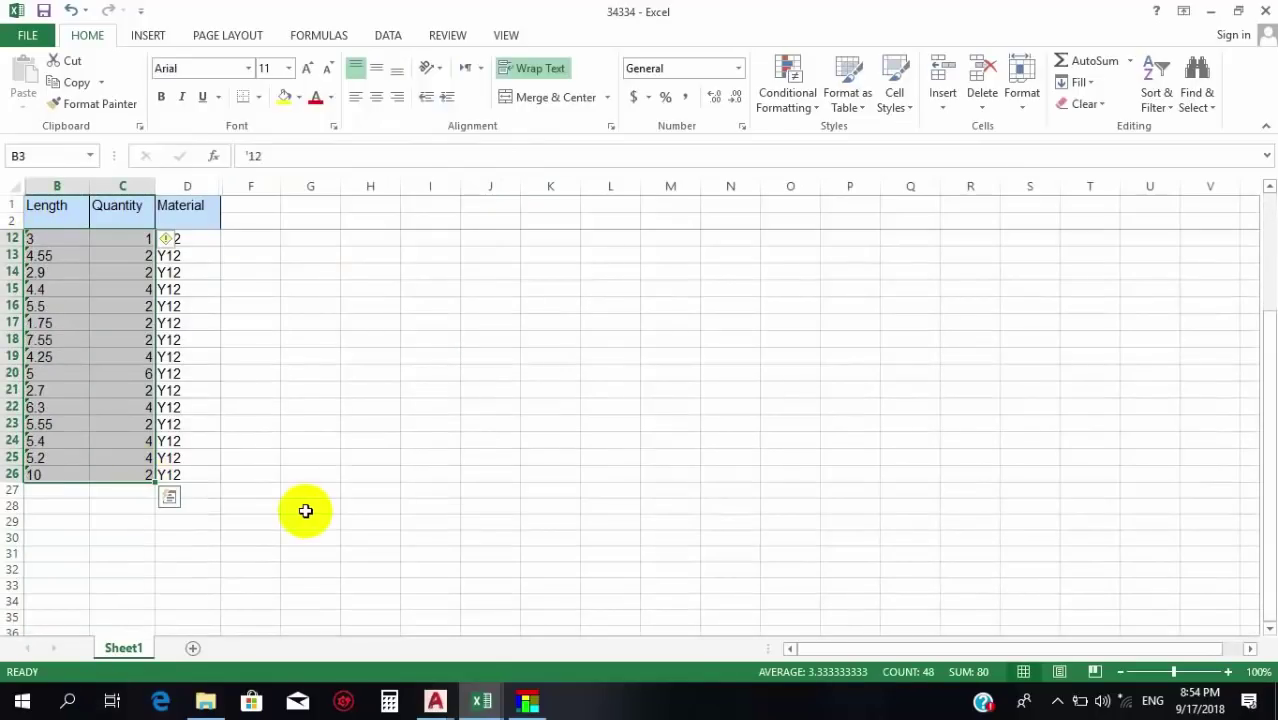
{"action": "key", "text": "ctrl+c"}
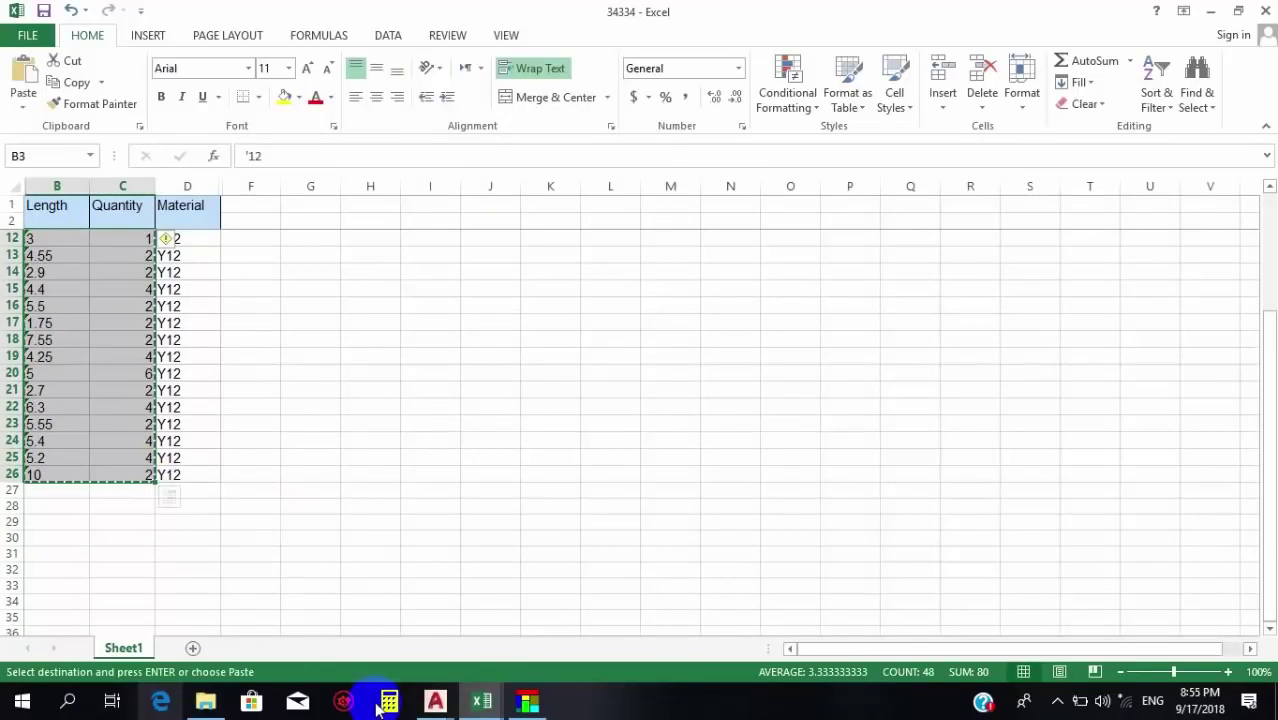
{"action": "mouse_move", "coordinate": [479, 705]}
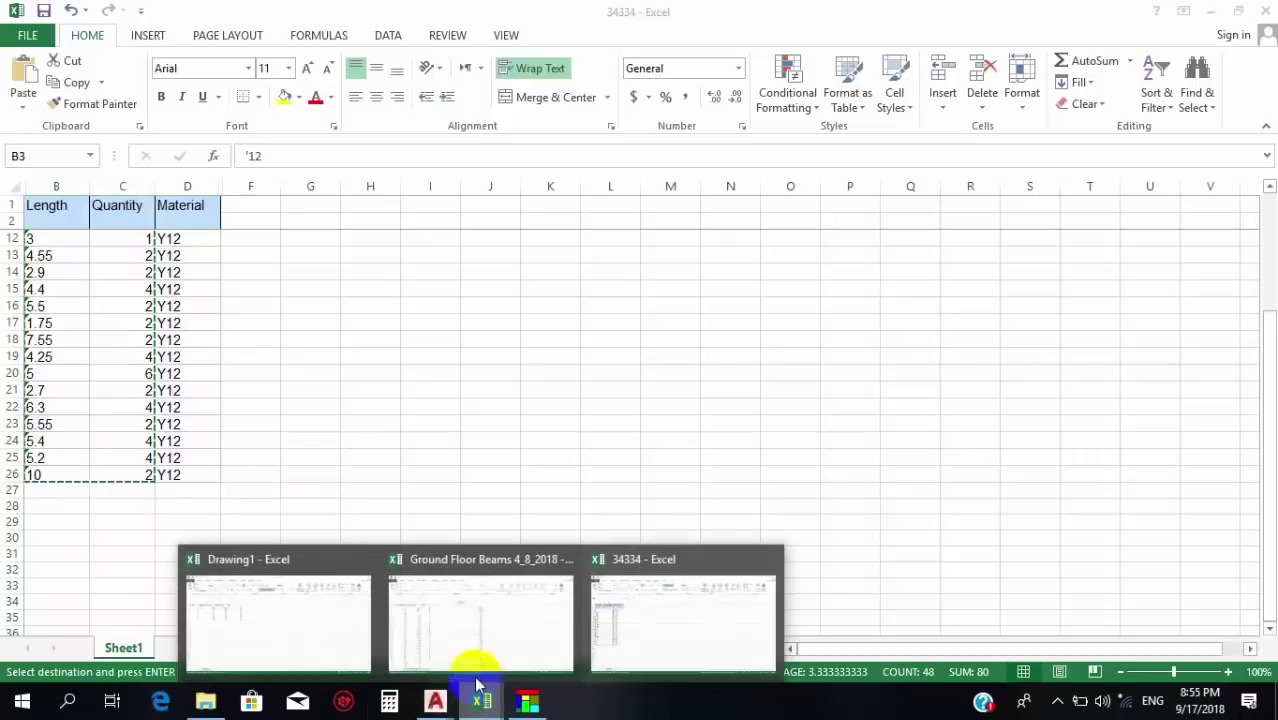
{"action": "left_click", "coordinate": [451, 596]}
{"action": "scroll", "coordinate": [527, 378], "scroll_direction": "down", "scroll_amount": 8}
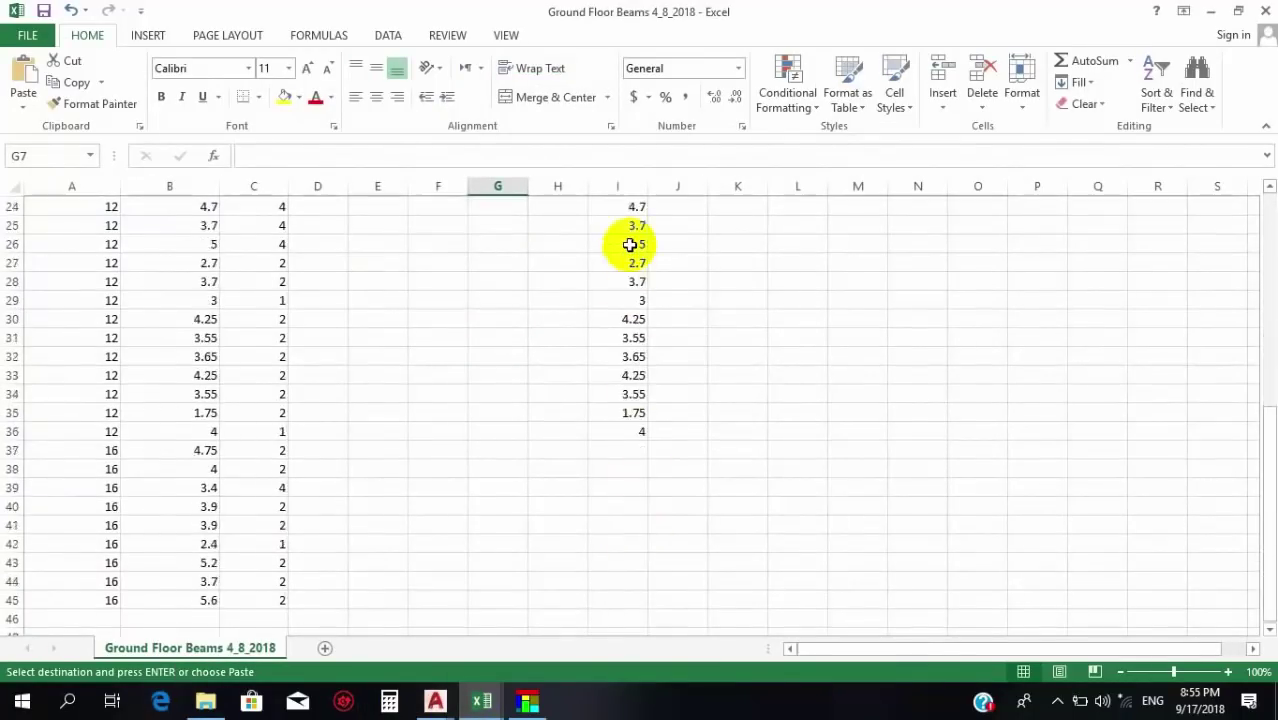
{"action": "scroll", "coordinate": [630, 242], "scroll_direction": "up", "scroll_amount": 4}
{"action": "scroll", "coordinate": [640, 362], "scroll_direction": "up", "scroll_amount": 4}
{"action": "left_click", "coordinate": [744, 229]}
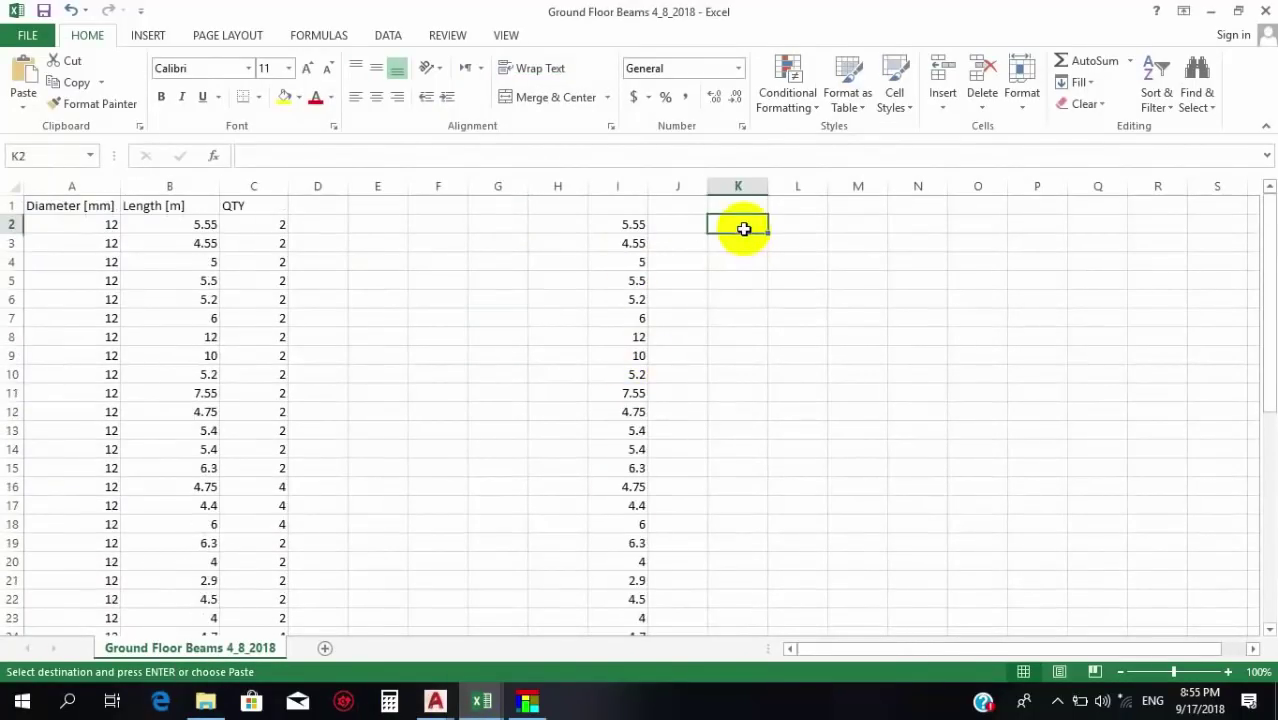
{"action": "key", "text": "ctrl+v"}
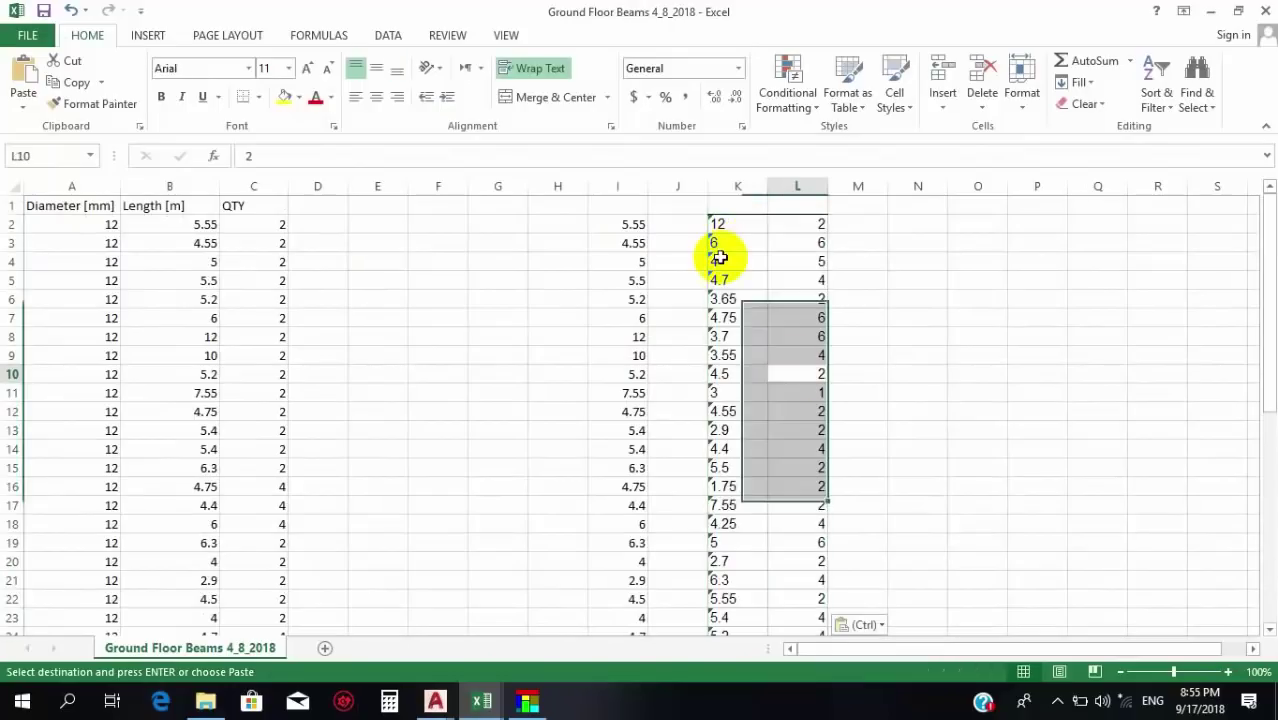
{"action": "scroll", "coordinate": [747, 322], "scroll_direction": "down", "scroll_amount": 4}
{"action": "left_click_drag", "start_coordinate": [740, 429], "coordinate": [773, 192]}
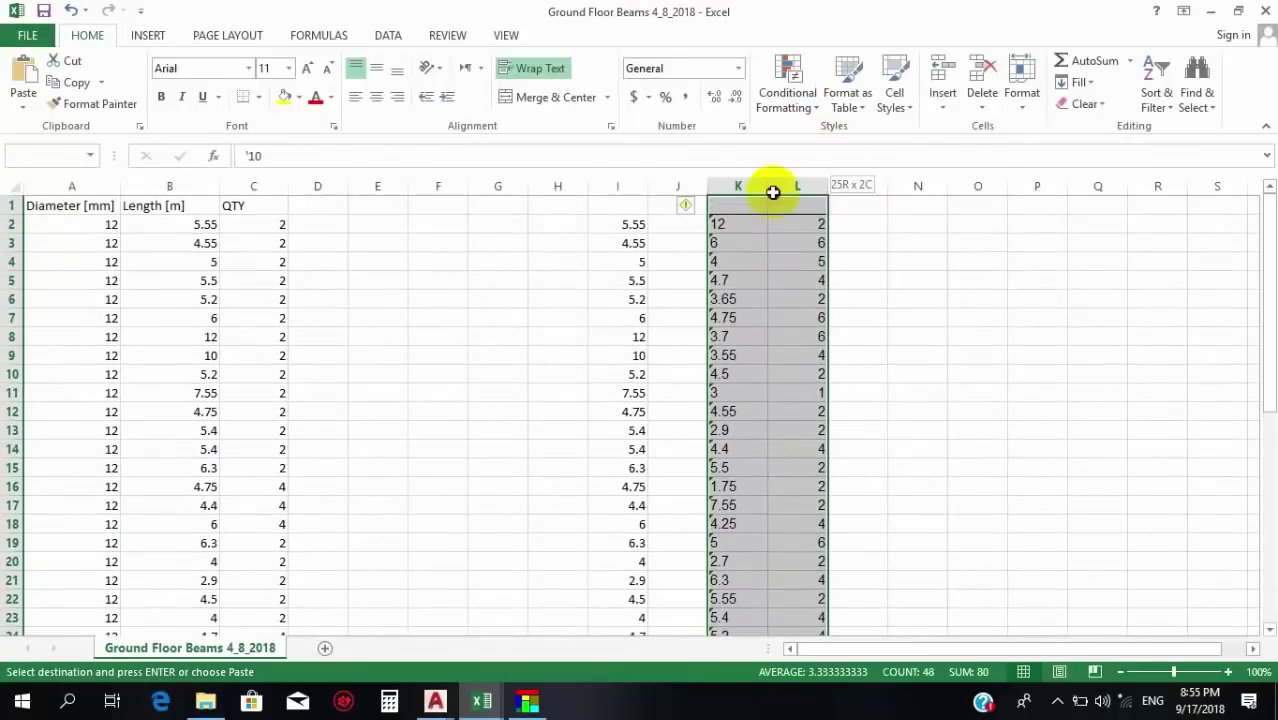
{"action": "left_click", "coordinate": [1163, 108]}
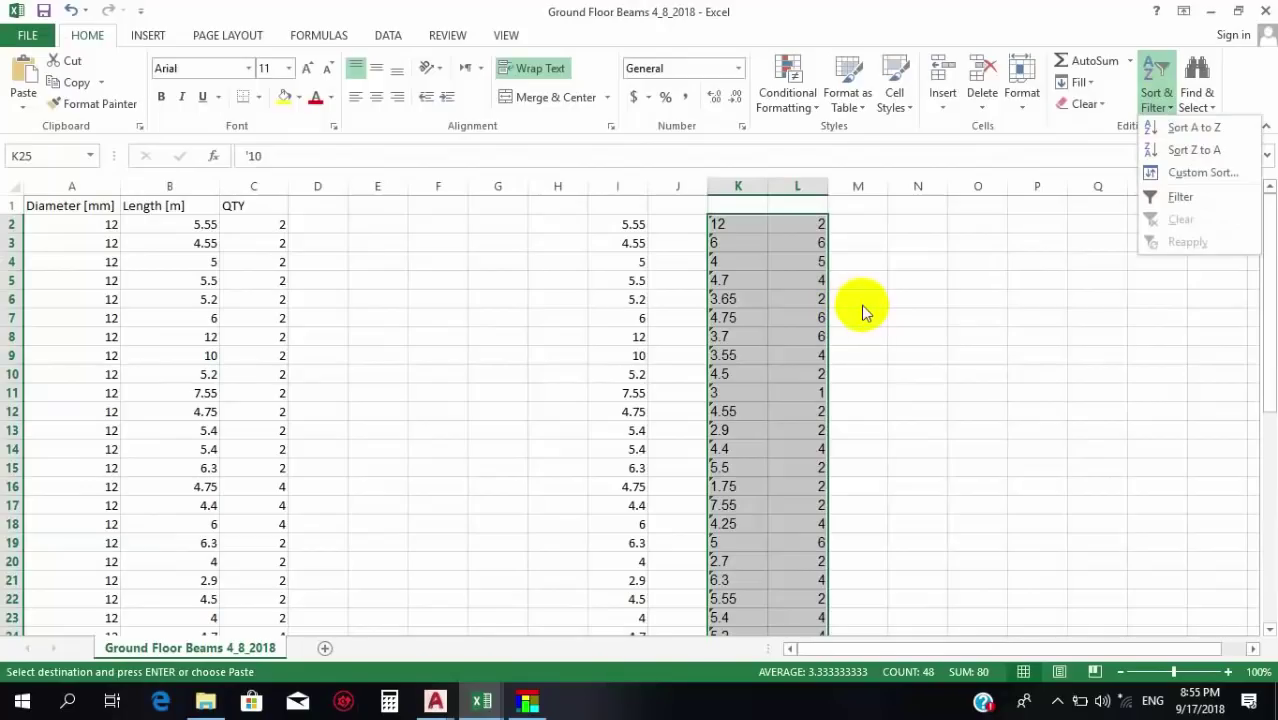
{"action": "key", "text": "Escape"}
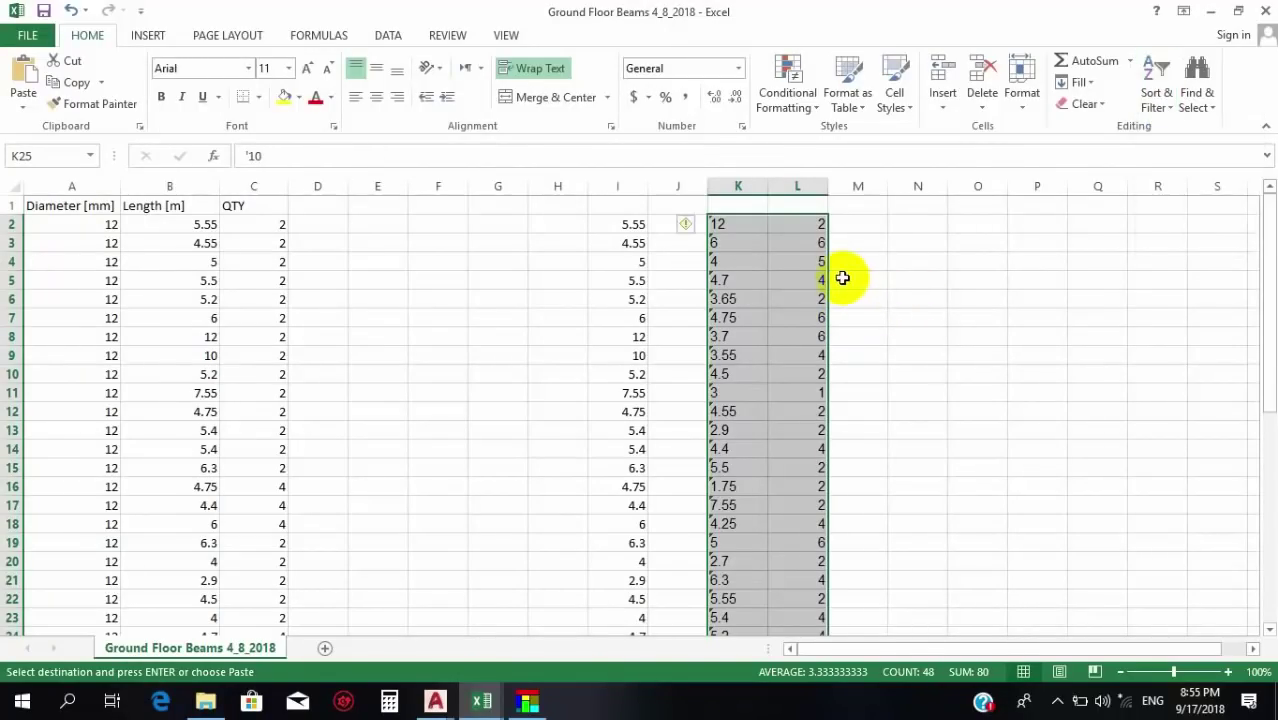
{"action": "scroll", "coordinate": [864, 374], "scroll_direction": "down", "scroll_amount": 4}
{"action": "scroll", "coordinate": [727, 377], "scroll_direction": "up", "scroll_amount": 3}
{"action": "key", "text": "Escape"}
{"action": "scroll", "coordinate": [756, 338], "scroll_direction": "up", "scroll_amount": 2}
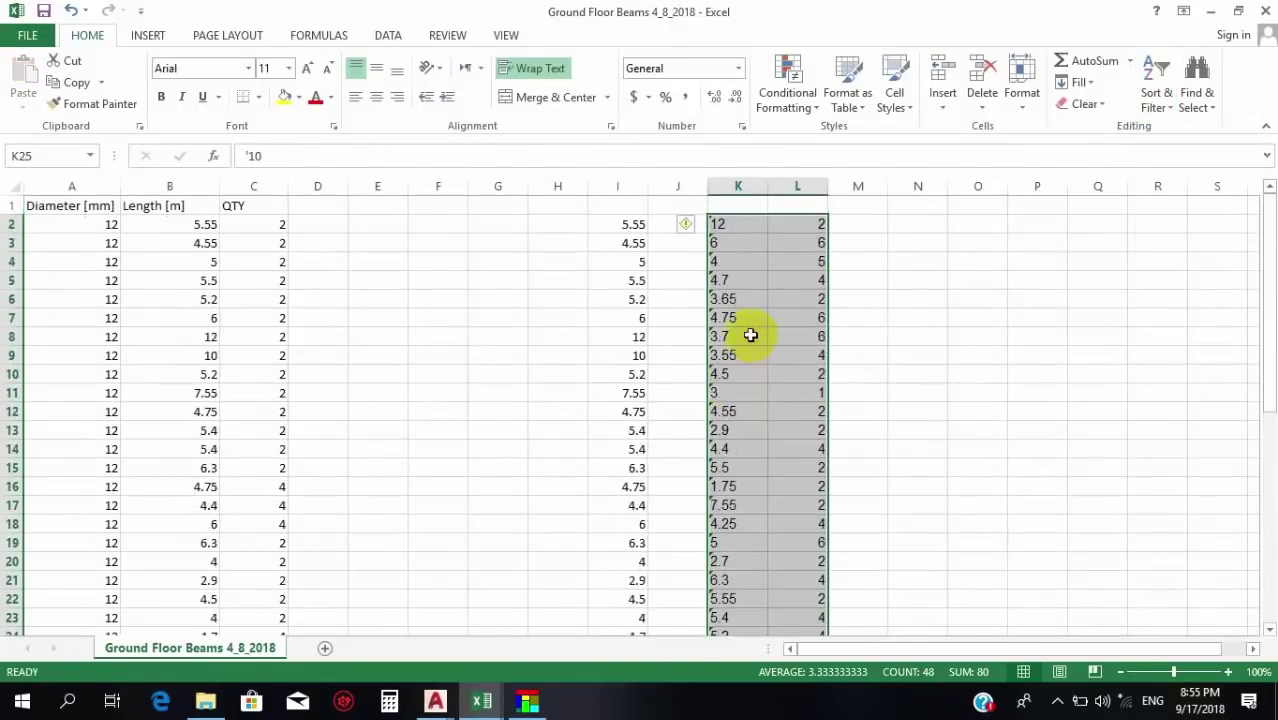
Copy the lengths and quantities in K2:L25 and paste them as values only starting at cell N3.
{"action": "left_click", "coordinate": [916, 232]}
{"action": "right_click", "coordinate": [916, 236]}
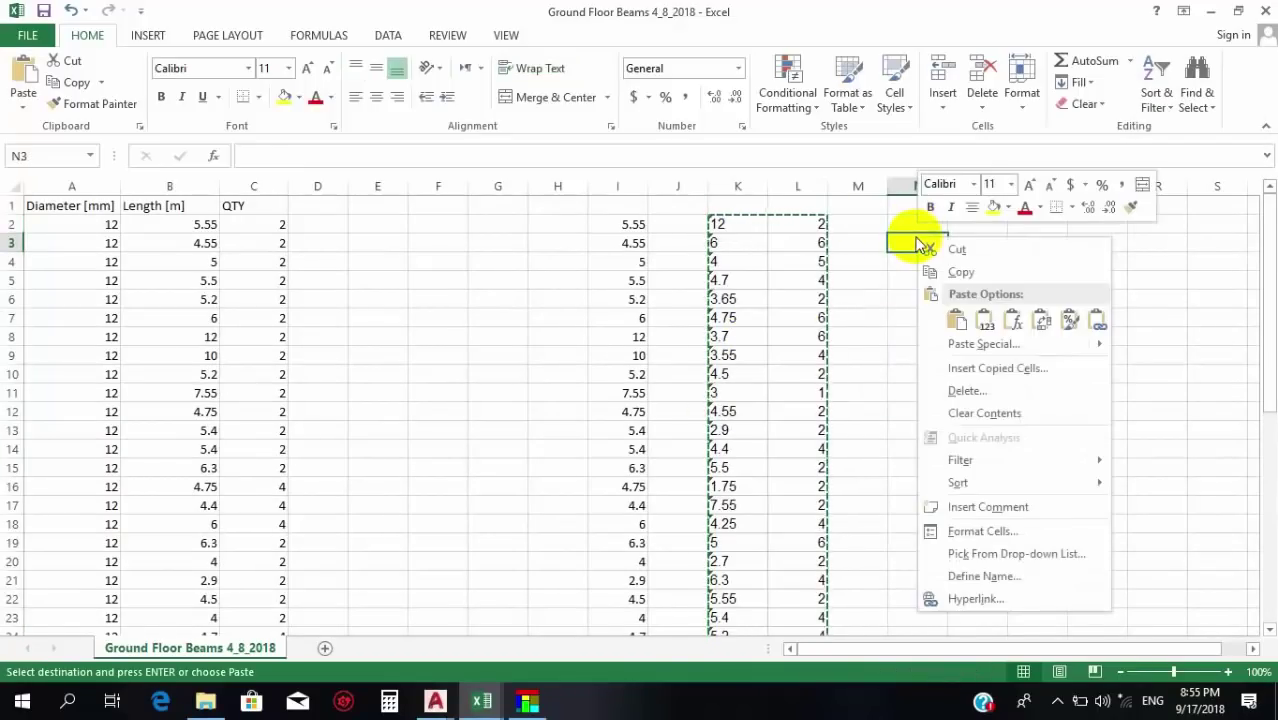
{"action": "left_click", "coordinate": [982, 324]}
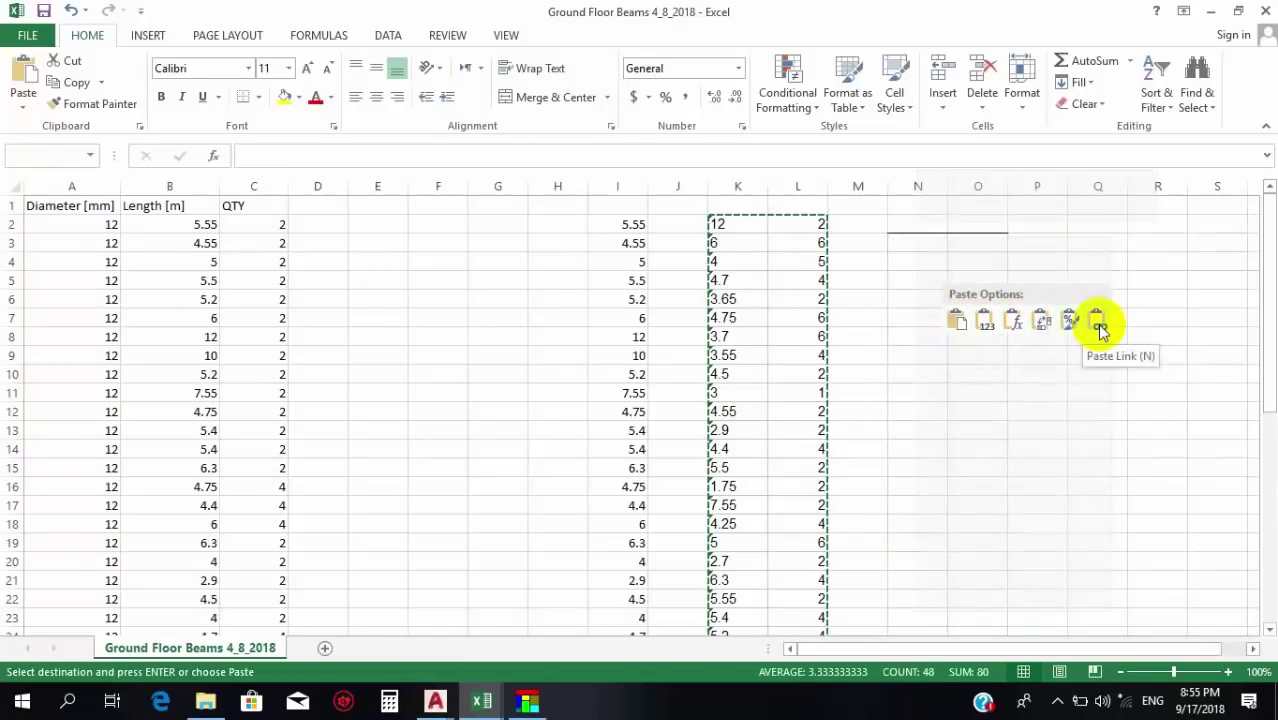
{"action": "left_click", "coordinate": [987, 320]}
{"action": "left_click", "coordinate": [930, 355]}
{"action": "left_click", "coordinate": [904, 243]}
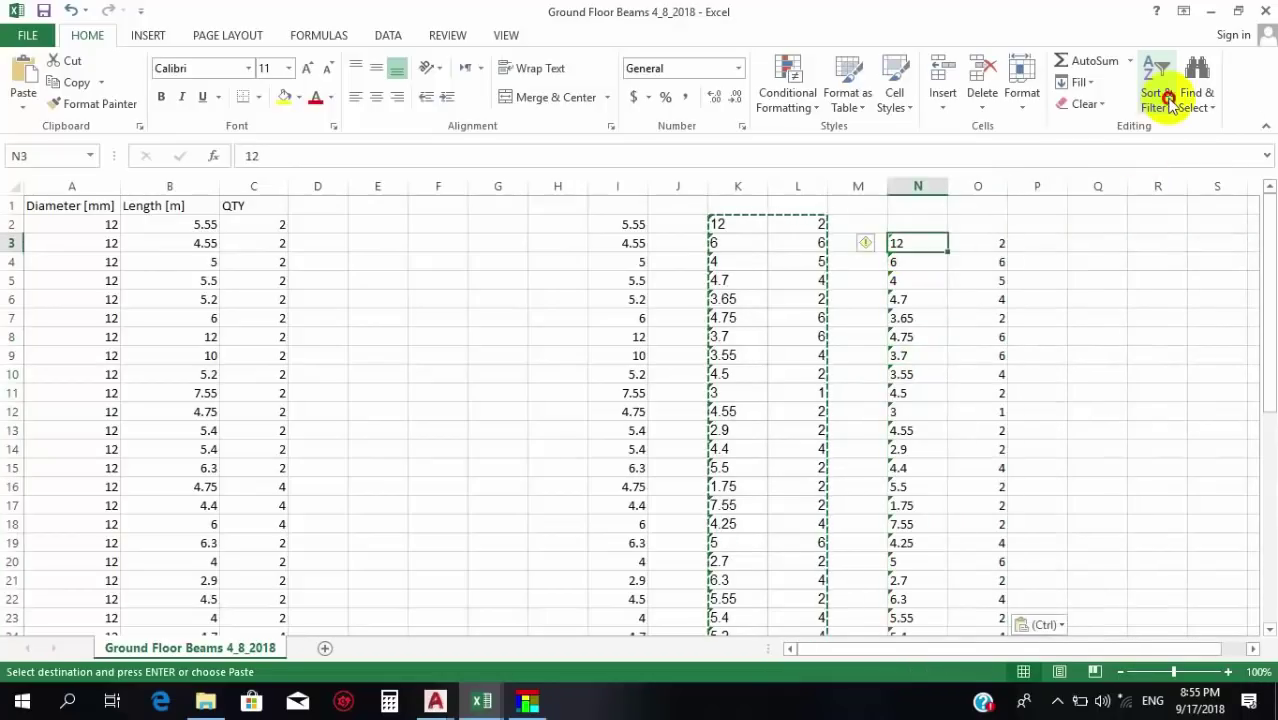
{"action": "left_click", "coordinate": [1160, 97]}
{"action": "left_click", "coordinate": [1168, 100]}
{"action": "left_click", "coordinate": [904, 392]}
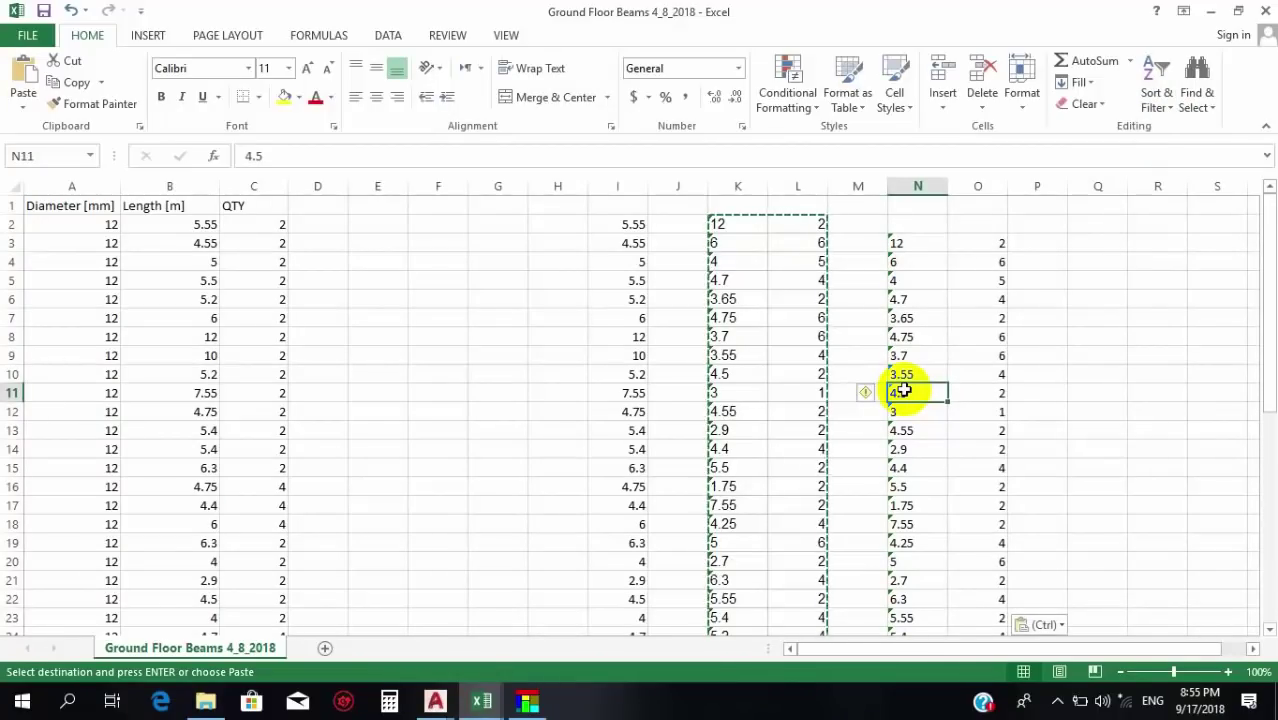
{"action": "key", "text": "Escape"}
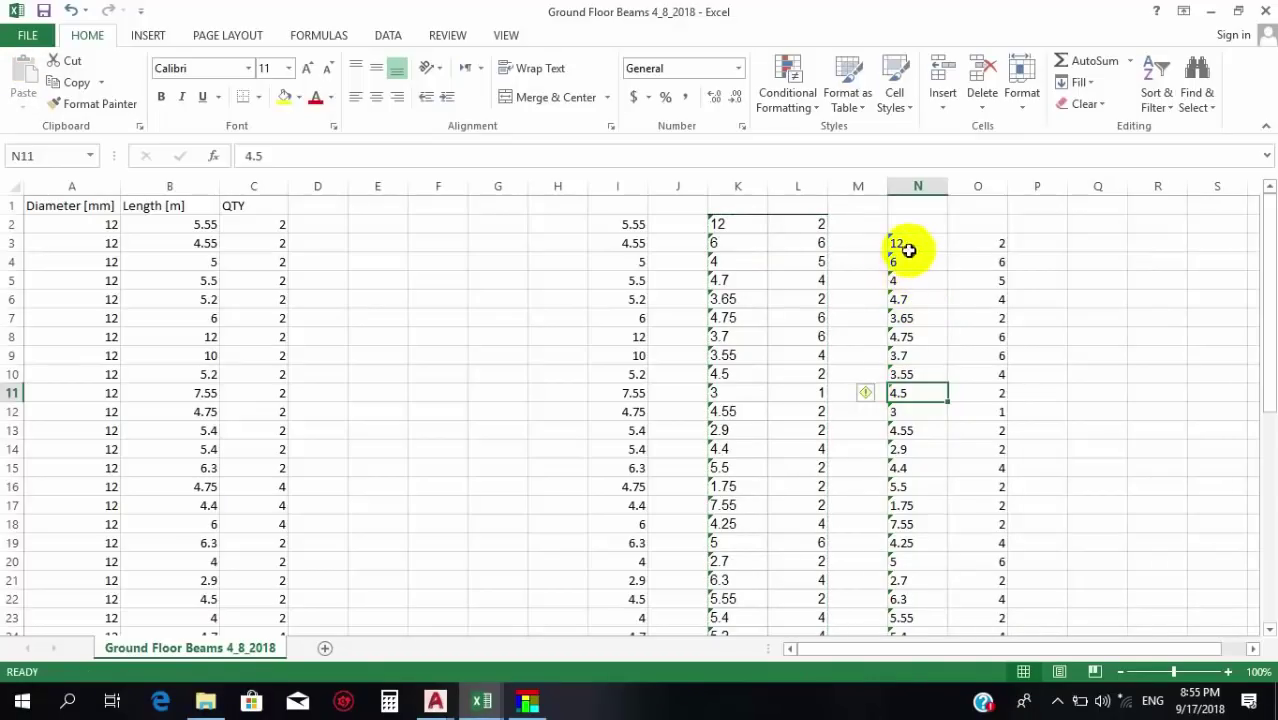
Clear both pasted copies of the lengths and quantities, N3:O26 and K2:L25.
{"action": "left_click_drag", "start_coordinate": [906, 250], "coordinate": [993, 593]}
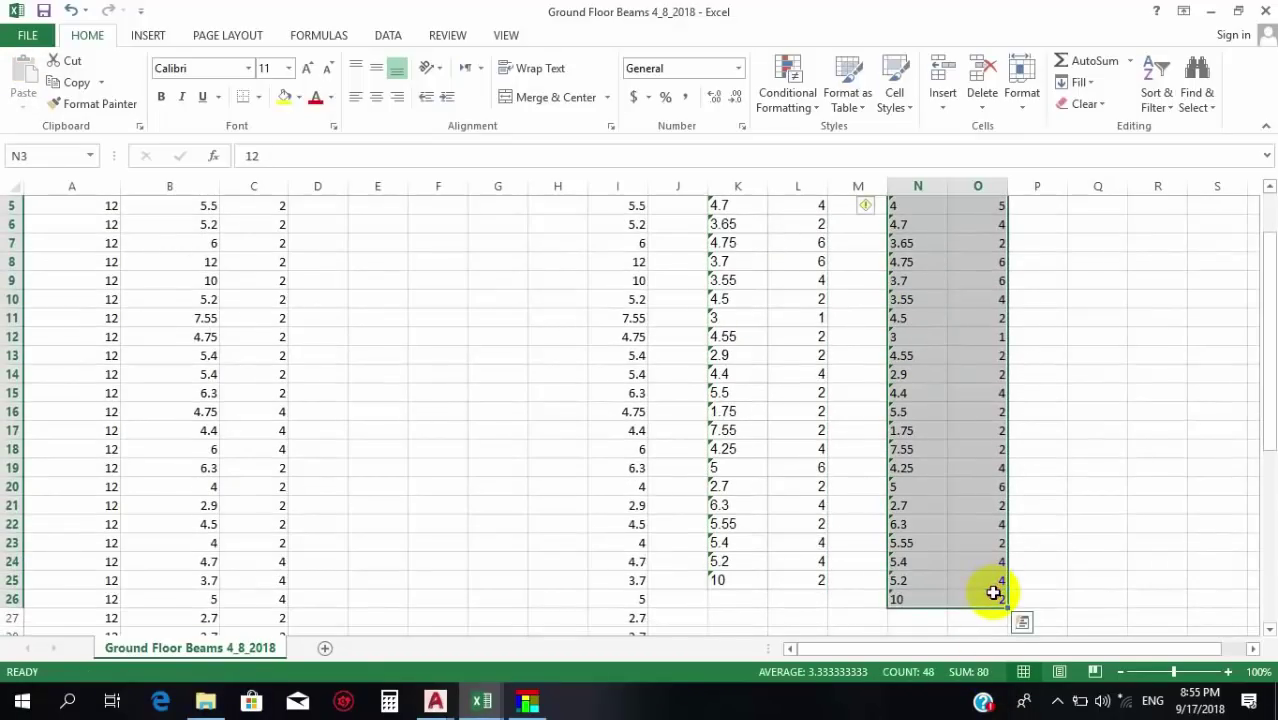
{"action": "key", "text": "Delete"}
{"action": "scroll", "coordinate": [736, 485], "scroll_direction": "up", "scroll_amount": 2}
{"action": "left_click_drag", "start_coordinate": [715, 218], "coordinate": [820, 590]}
{"action": "scroll", "coordinate": [810, 585], "scroll_direction": "up", "scroll_amount": 1}
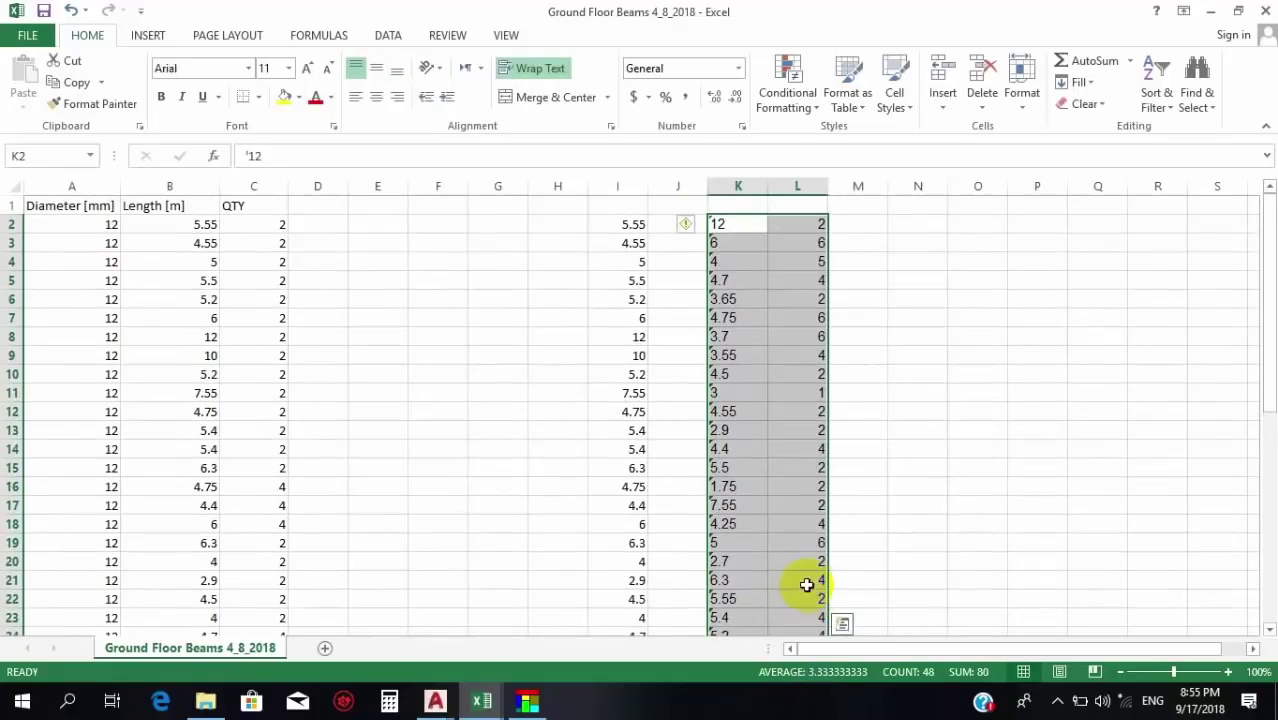
{"action": "key", "text": "ctrl+c"}
{"action": "key", "text": "Delete"}
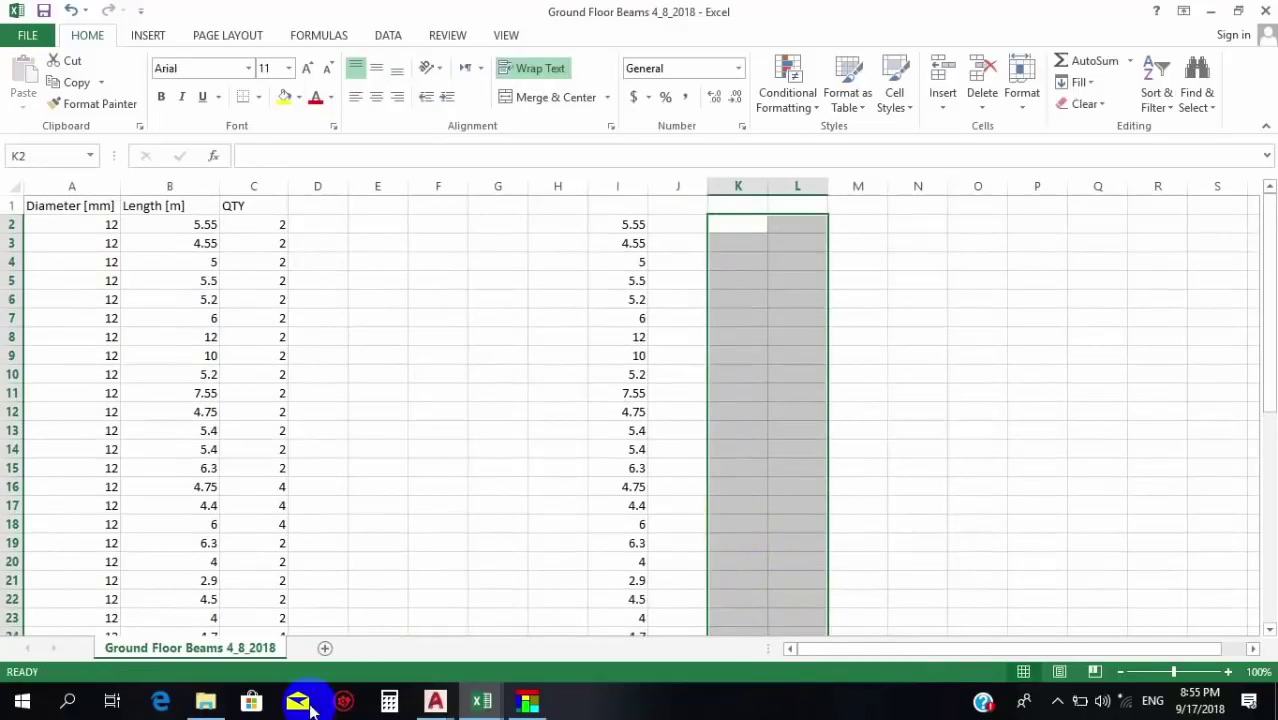
Convert the lengths and quantities in B3:C26 of the 34334 workbook from text to numbers.
{"action": "left_click", "coordinate": [481, 701]}
{"action": "left_click", "coordinate": [650, 612]}
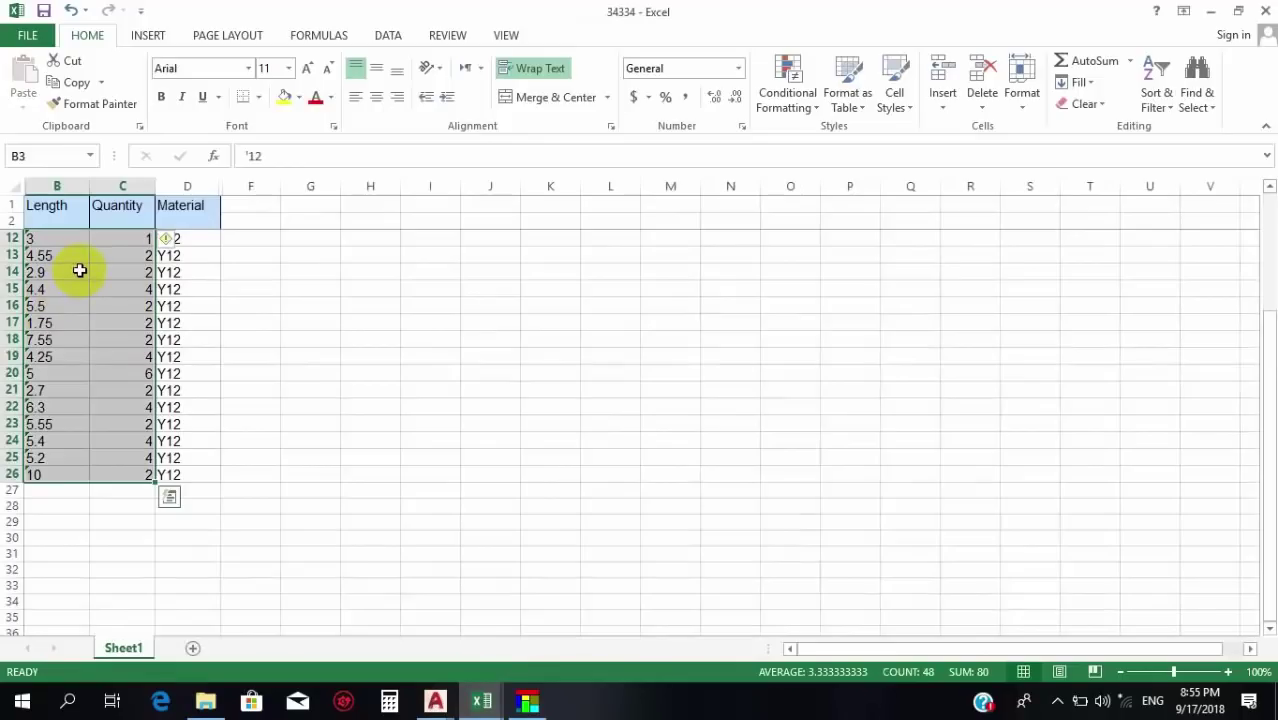
{"action": "left_click", "coordinate": [167, 241]}
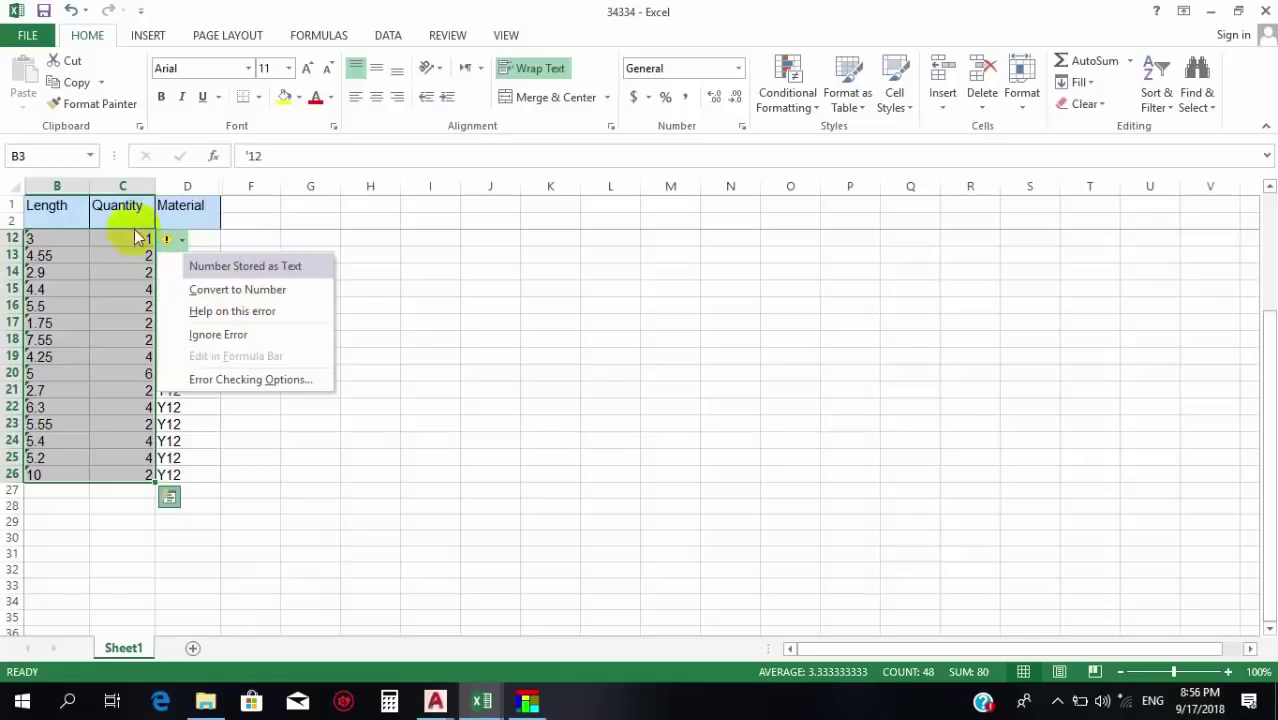
{"action": "left_click", "coordinate": [237, 289]}
{"action": "left_click", "coordinate": [327, 393]}
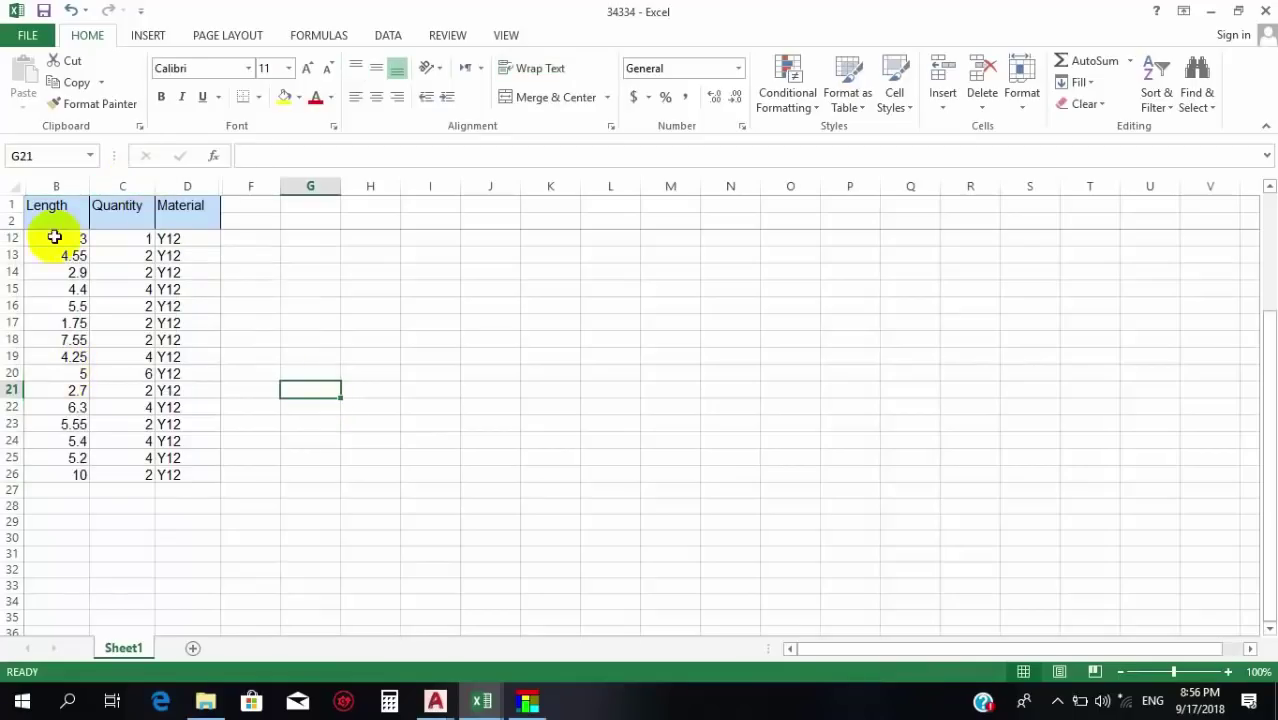
Copy the converted values in B12:C26 and paste them into the Ground Floor Beams 4_8_2018 workbook starting at cell K2.
{"action": "left_click_drag", "start_coordinate": [54, 238], "coordinate": [137, 471]}
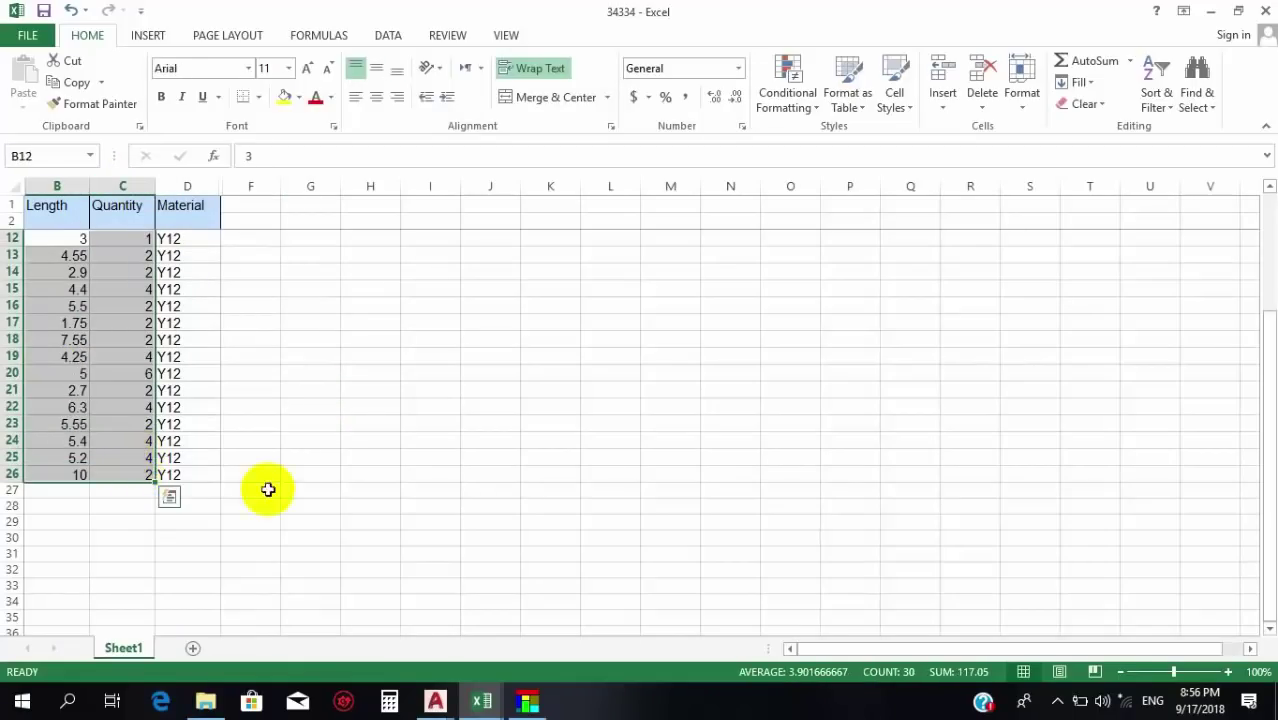
{"action": "key", "text": "ctrl+c"}
{"action": "left_click", "coordinate": [482, 700]}
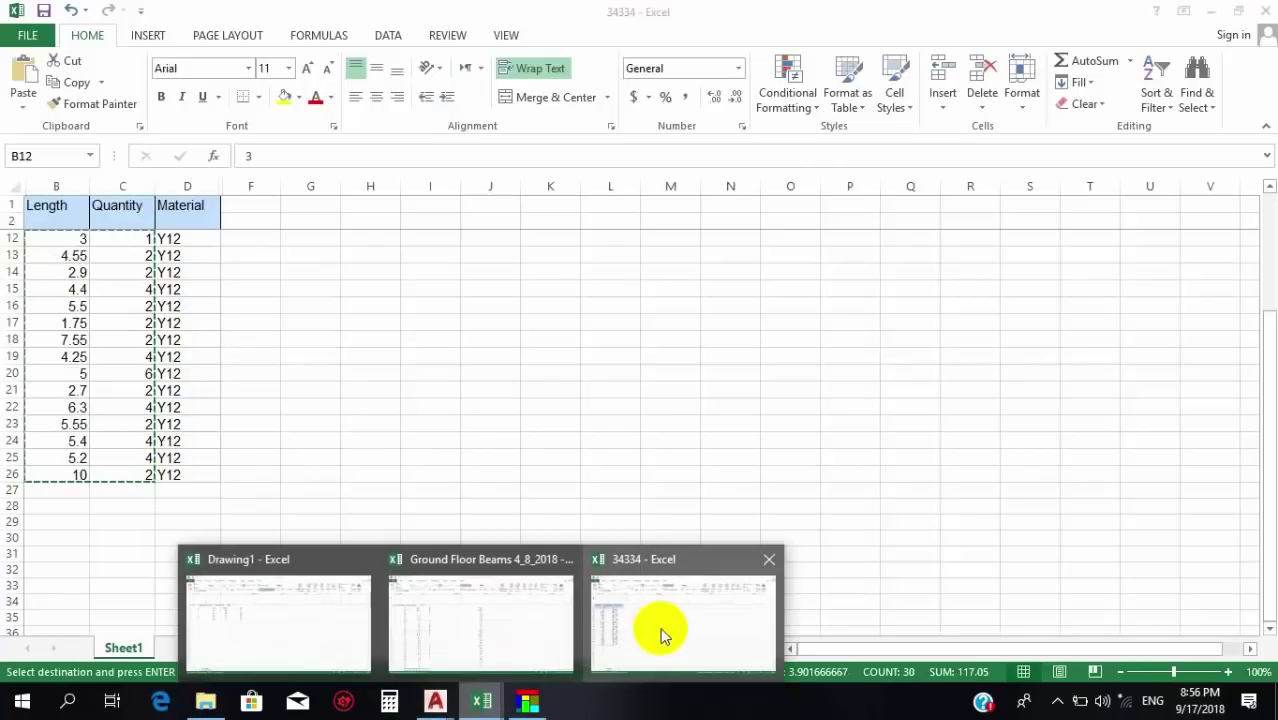
{"action": "left_click", "coordinate": [475, 600]}
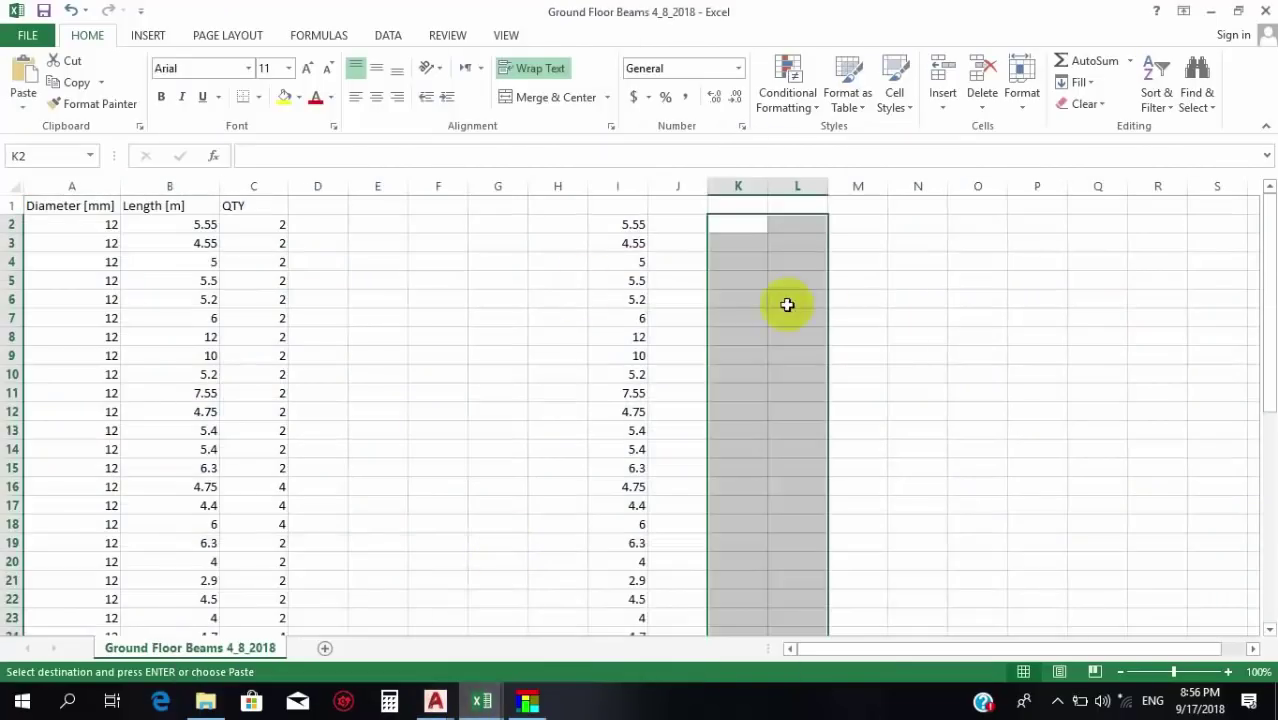
{"action": "left_click", "coordinate": [736, 241]}
{"action": "key", "text": "ctrl+v"}
{"action": "left_click", "coordinate": [858, 338]}
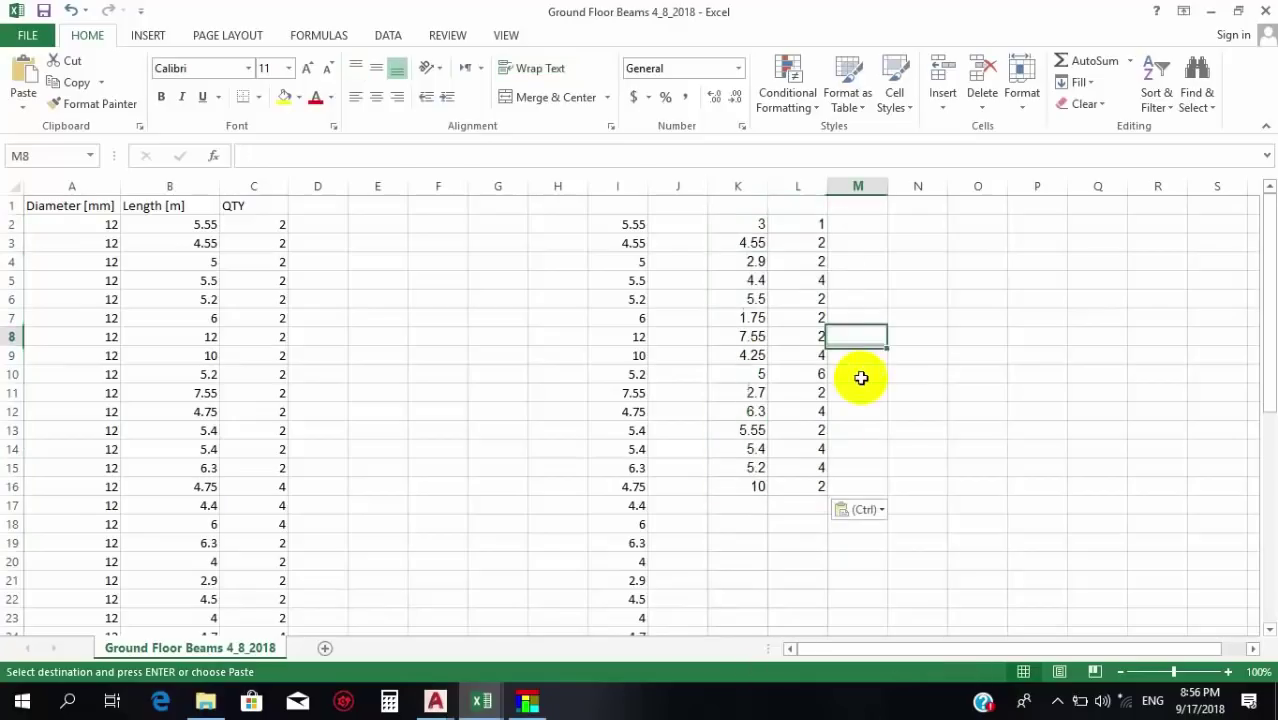
{"action": "left_click", "coordinate": [805, 223]}
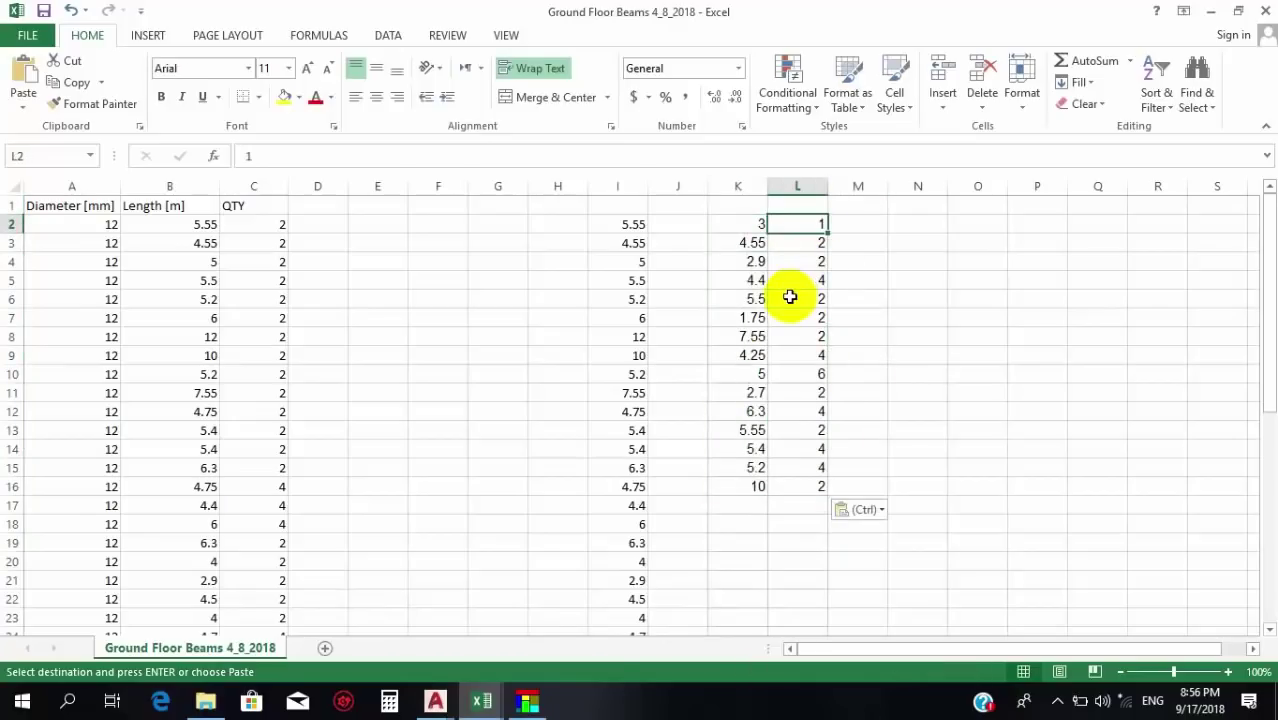
{"action": "left_click", "coordinate": [787, 488]}
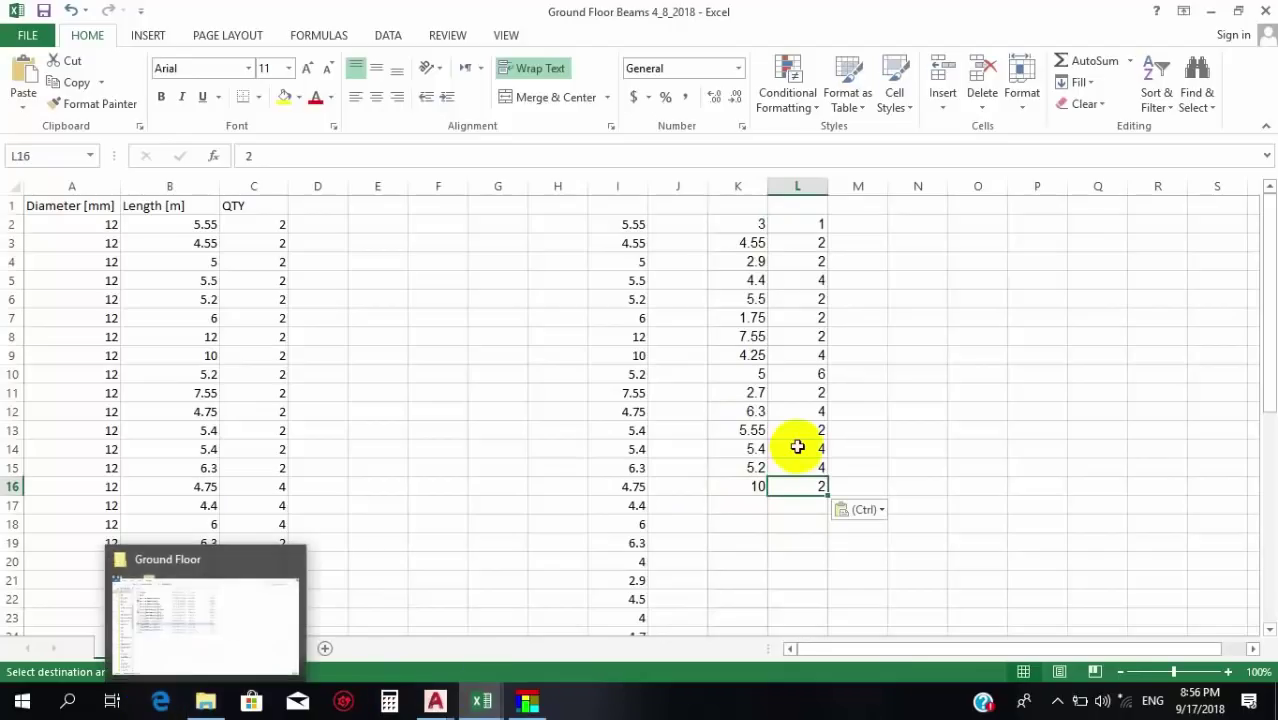
Select and copy the full range B3:C26 in the 34334 workbook, and return to the Ground Floor Beams 4_8_2018 workbook.
{"action": "left_click", "coordinate": [478, 700]}
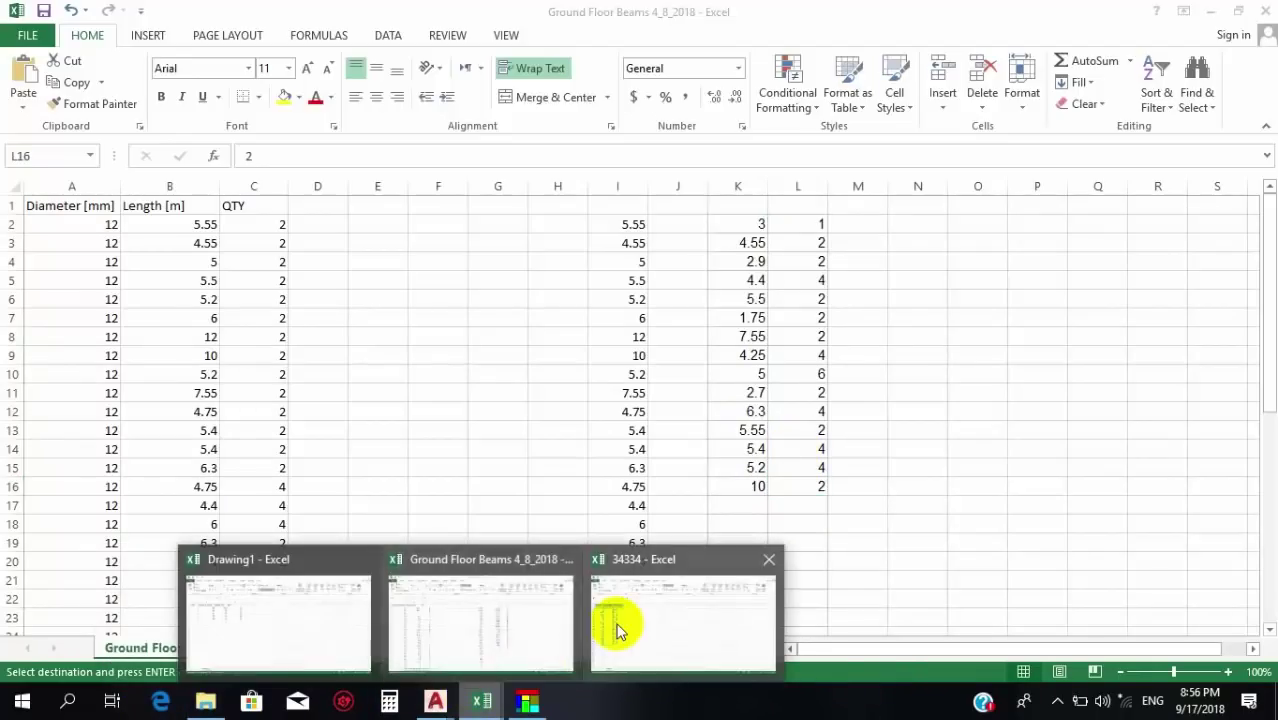
{"action": "left_click", "coordinate": [613, 630]}
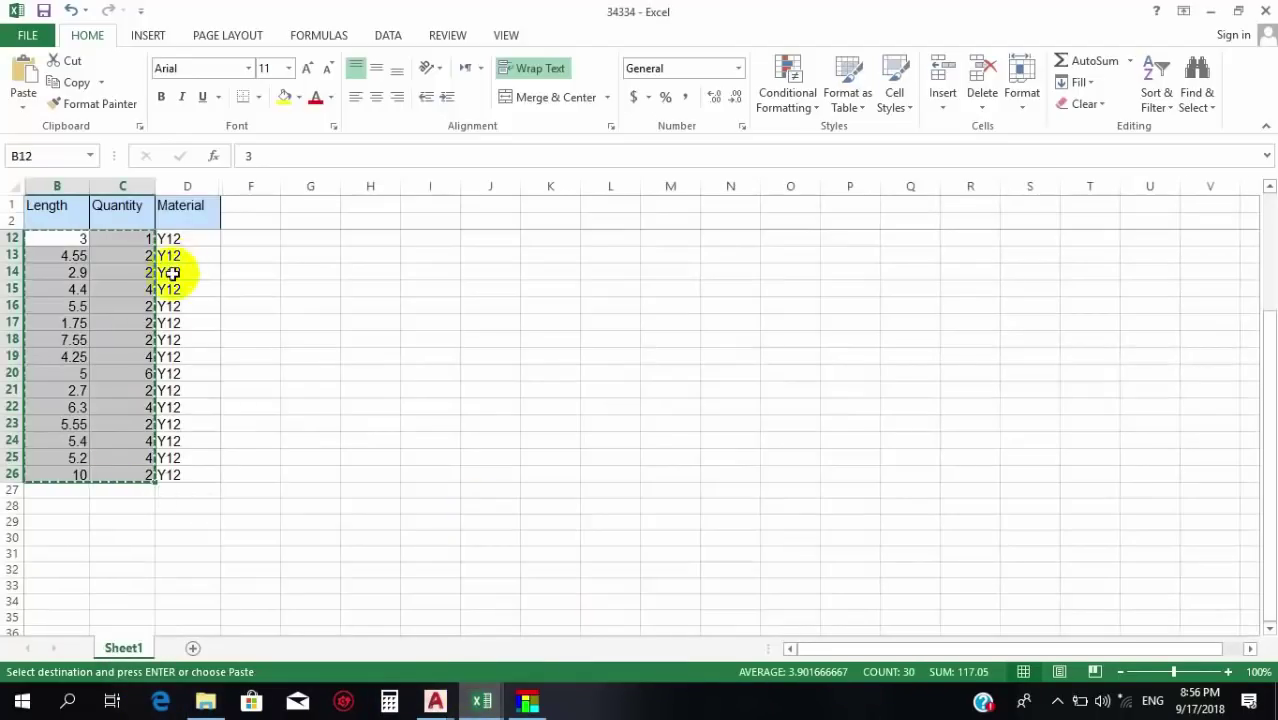
{"action": "scroll", "coordinate": [175, 290], "scroll_direction": "up", "scroll_amount": 3}
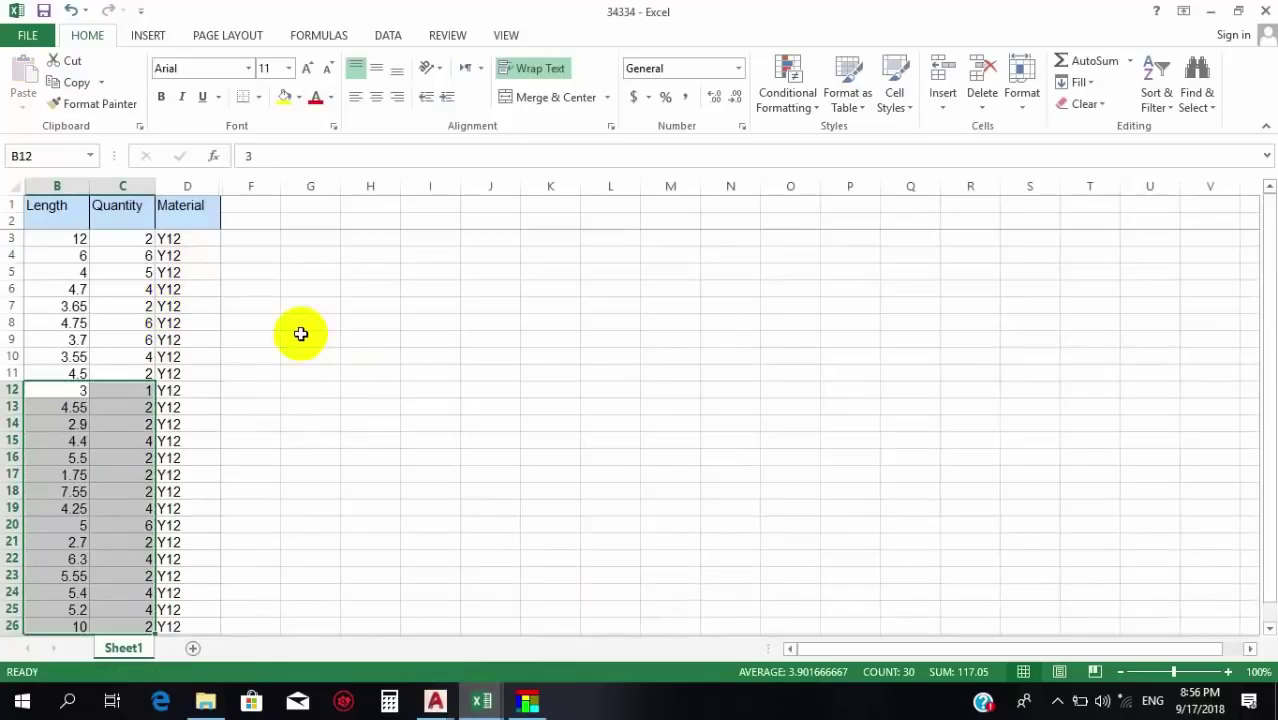
{"action": "left_click_drag", "start_coordinate": [43, 242], "coordinate": [130, 593]}
{"action": "left_click_drag", "start_coordinate": [130, 651], "coordinate": [115, 563]}
{"action": "key", "text": "ctrl+c"}
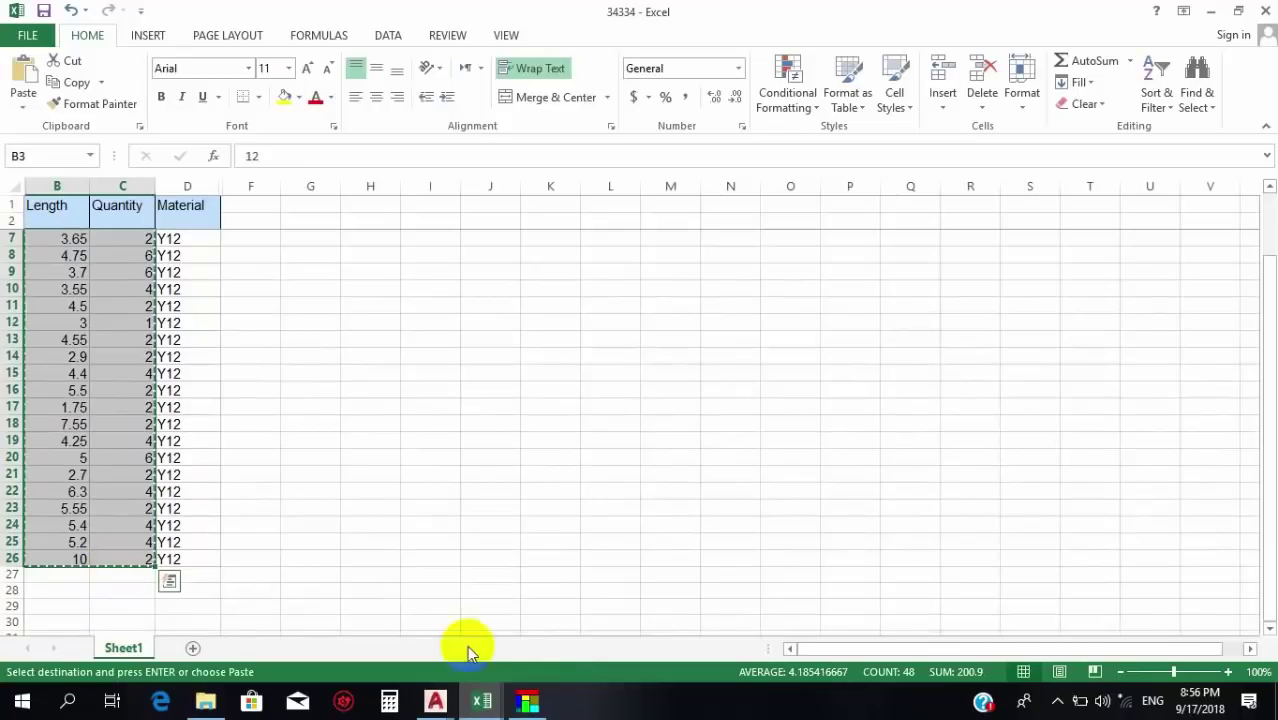
{"action": "left_click", "coordinate": [481, 702]}
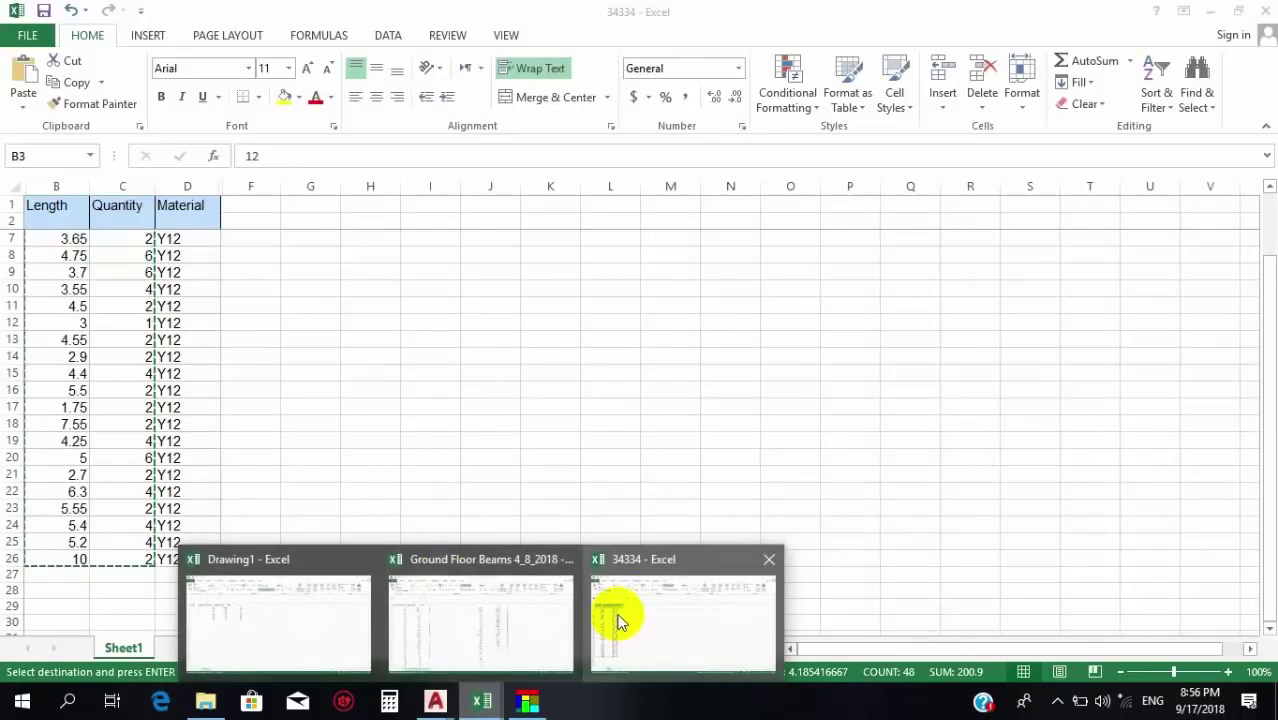
{"action": "left_click", "coordinate": [616, 623]}
{"action": "left_click", "coordinate": [481, 702]}
{"action": "left_click", "coordinate": [481, 652]}
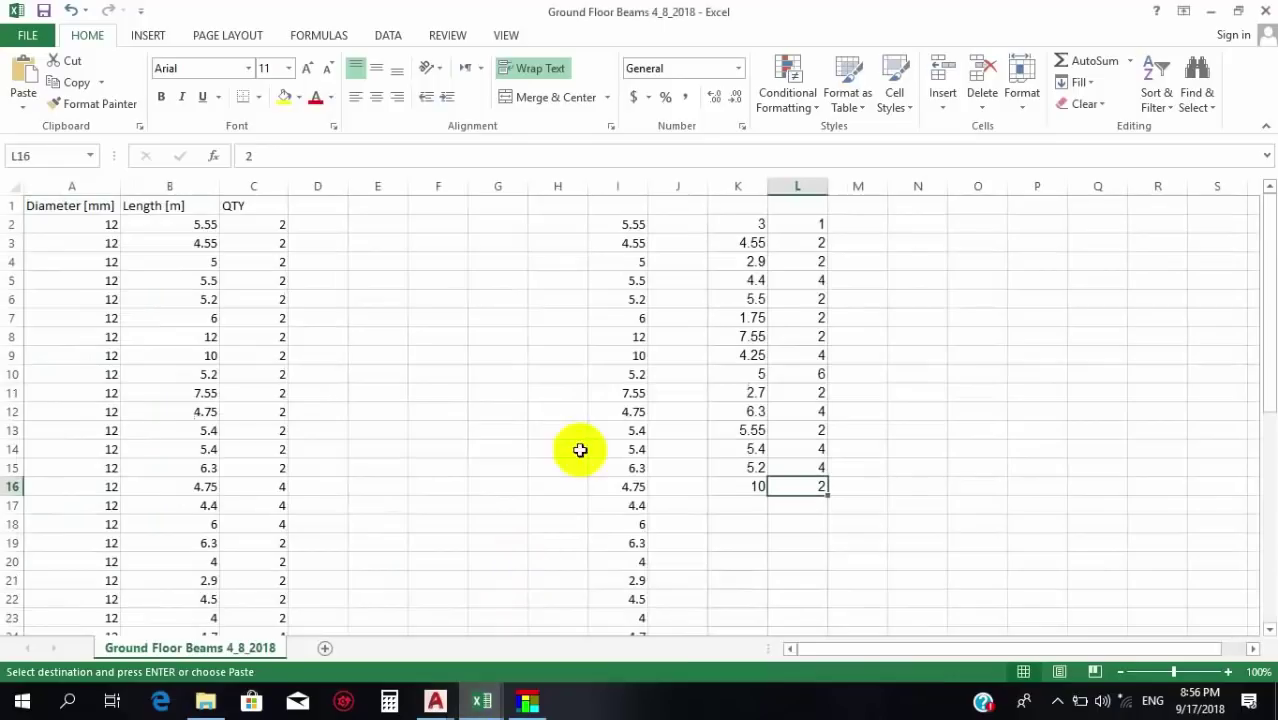
Clear the partial copy of lengths and quantities in K2:M18 and select cell K2 as the paste destination.
{"action": "left_click_drag", "start_coordinate": [747, 225], "coordinate": [830, 514]}
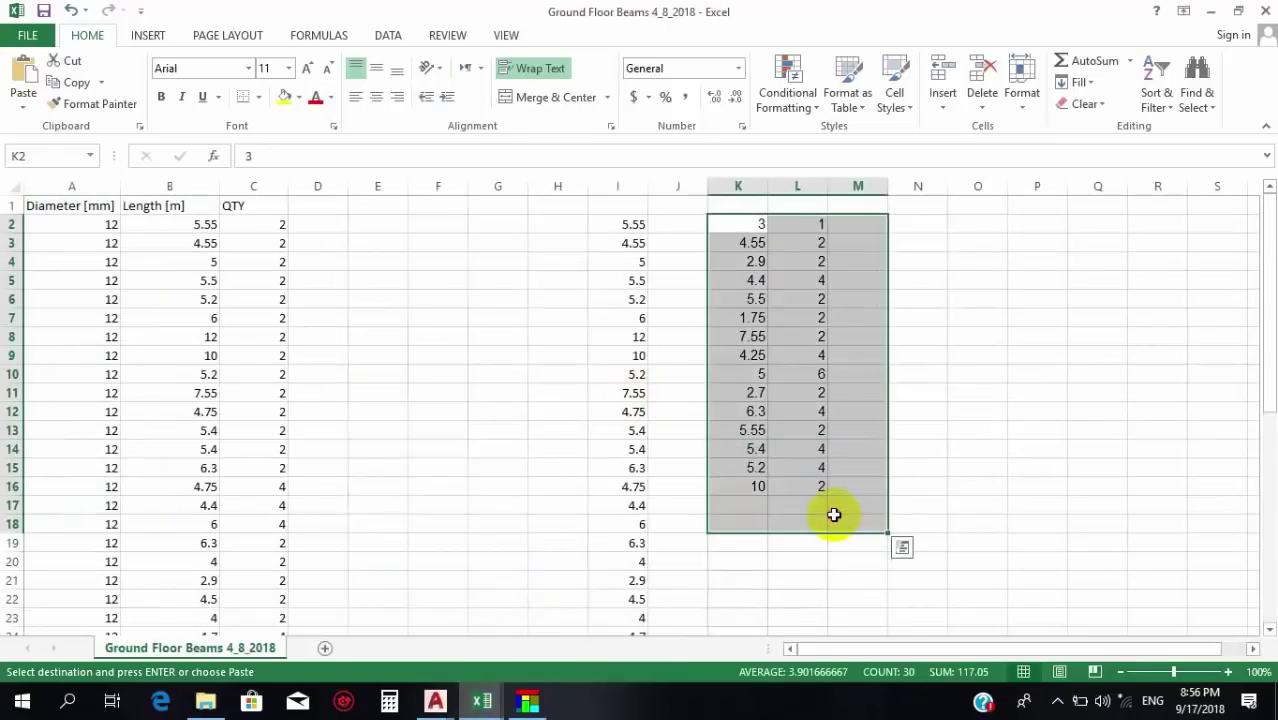
{"action": "key", "text": "Delete"}
{"action": "left_click", "coordinate": [738, 228]}
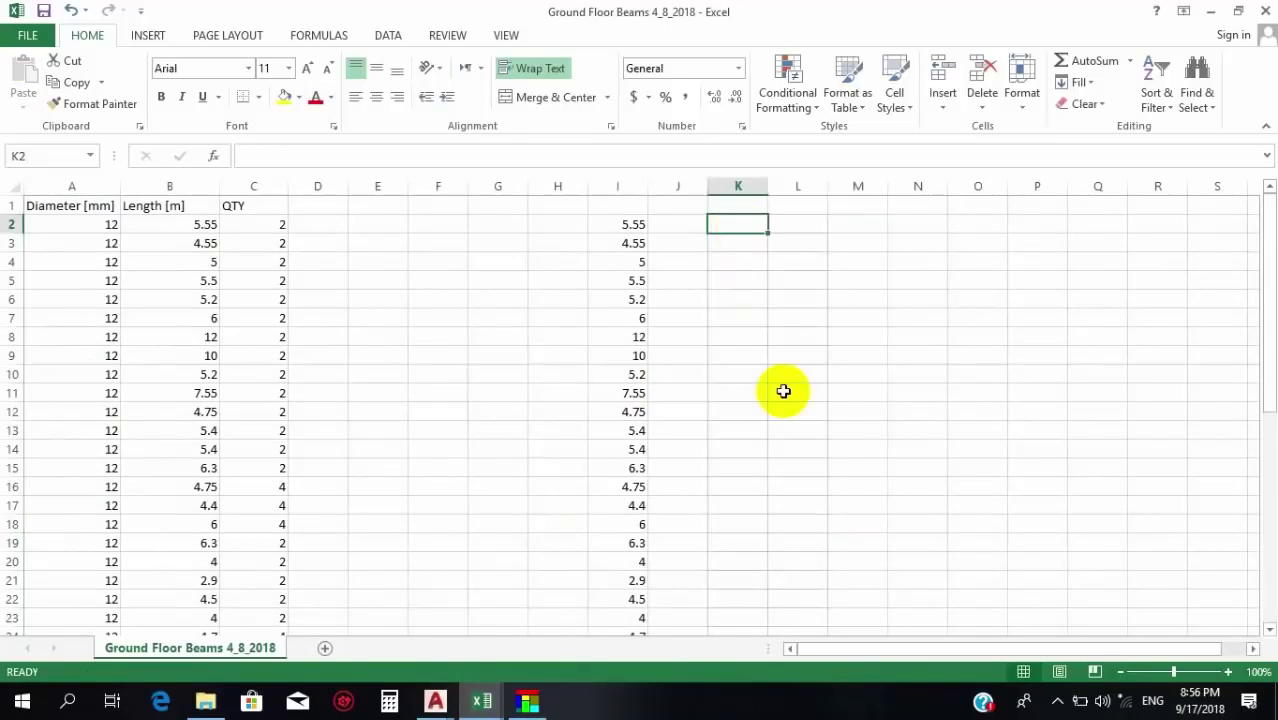
{"action": "right_click", "coordinate": [740, 226]}
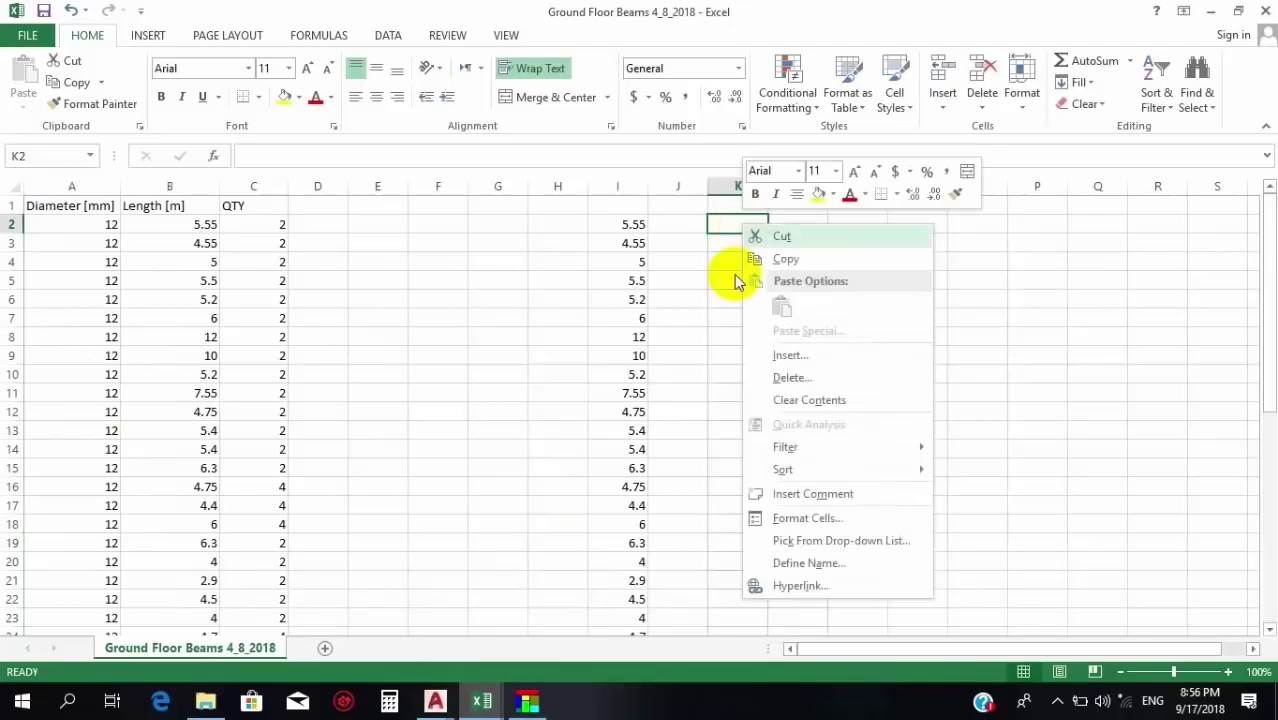
{"action": "key", "text": "Escape"}
Copy B3:C26 from the 34334 workbook again and paste it at cell K2 of the Ground Floor Beams 4_8_2018 workbook.
{"action": "mouse_move", "coordinate": [478, 701]}
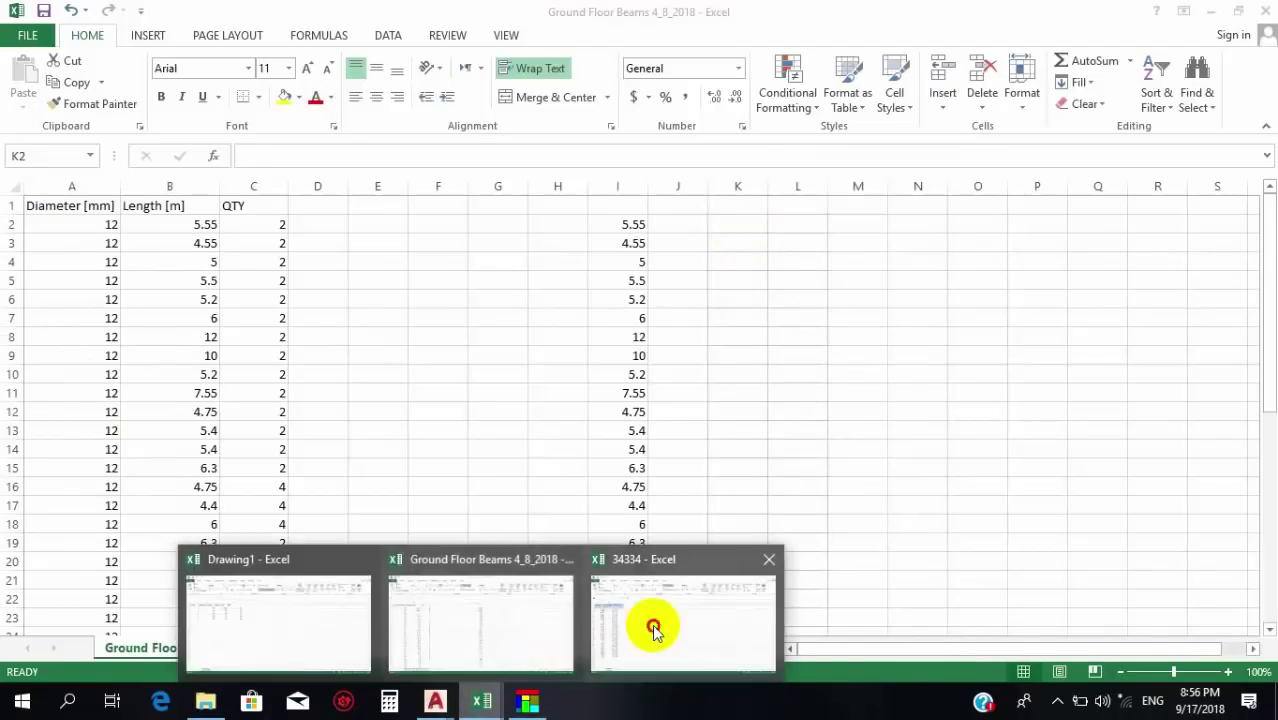
{"action": "left_click", "coordinate": [653, 628]}
{"action": "key", "text": "ctrl+c"}
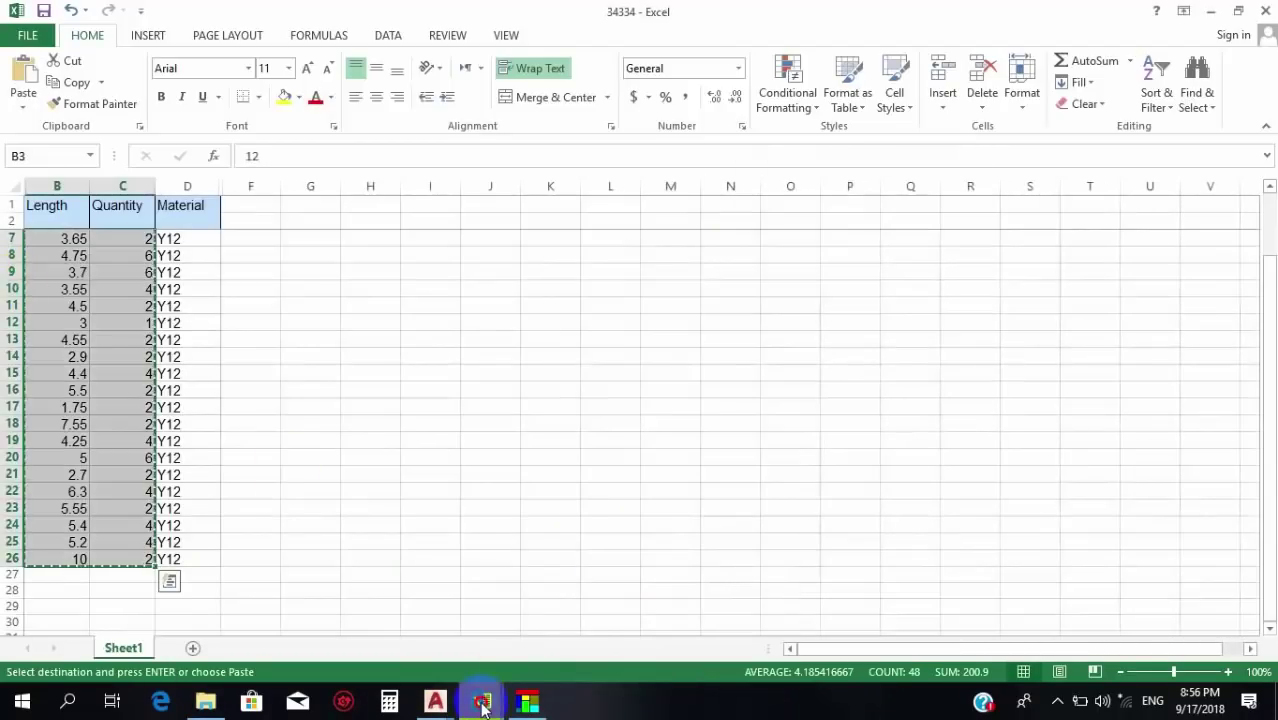
{"action": "mouse_move", "coordinate": [482, 701]}
{"action": "left_click", "coordinate": [536, 605]}
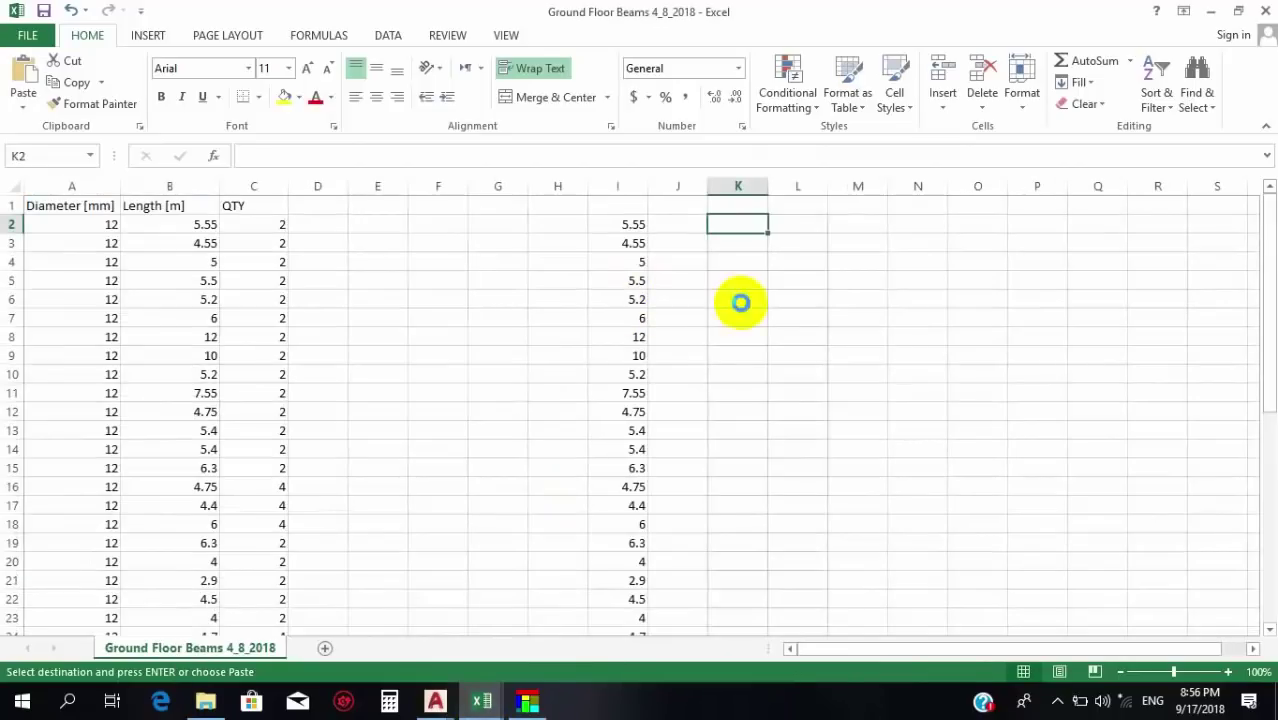
{"action": "key", "text": "ctrl+v"}
{"action": "left_click", "coordinate": [731, 262]}
{"action": "scroll", "coordinate": [740, 400], "scroll_direction": "down", "scroll_amount": 4}
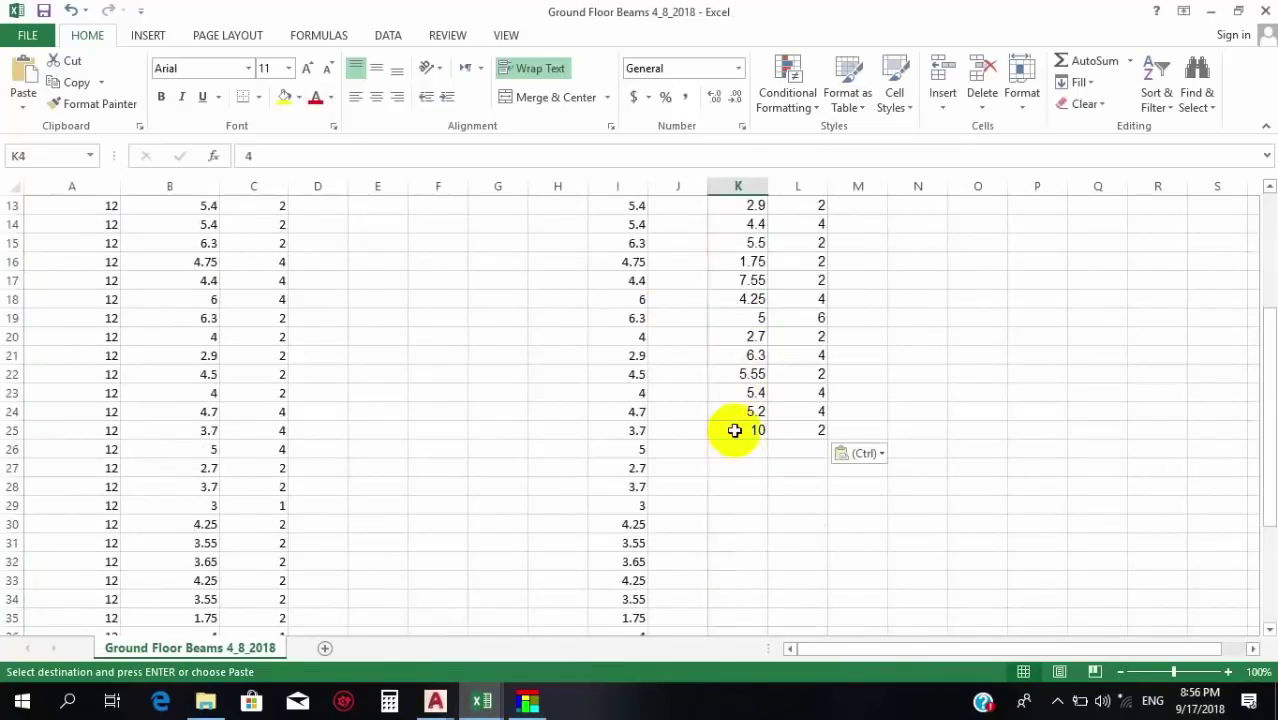
Try to sort the pasted lengths and quantities in K2:L25 from smallest to largest, and undo the sort.
{"action": "left_click_drag", "start_coordinate": [736, 429], "coordinate": [807, 225]}
{"action": "left_click", "coordinate": [1157, 100]}
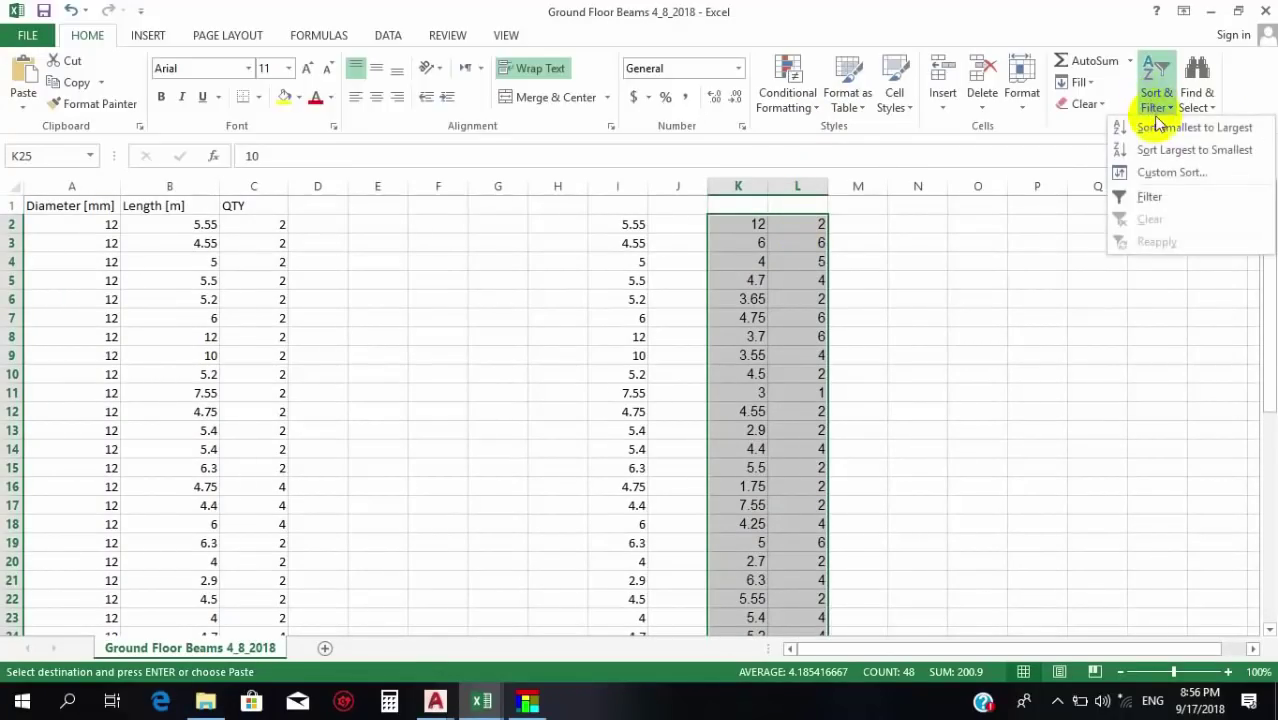
{"action": "left_click", "coordinate": [1172, 130]}
{"action": "scroll", "coordinate": [736, 520], "scroll_direction": "down", "scroll_amount": 4}
{"action": "left_click", "coordinate": [736, 520]}
{"action": "scroll", "coordinate": [736, 520], "scroll_direction": "up", "scroll_amount": 4}
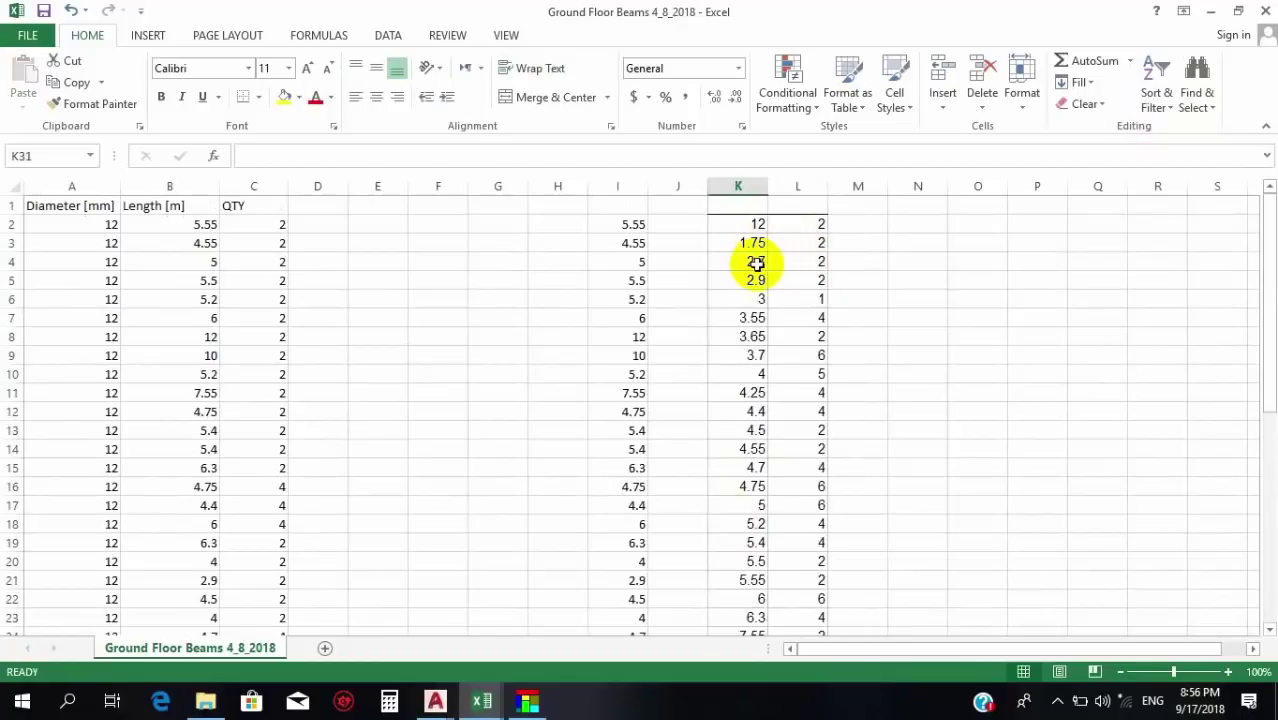
{"action": "scroll", "coordinate": [752, 280], "scroll_direction": "down", "scroll_amount": 4}
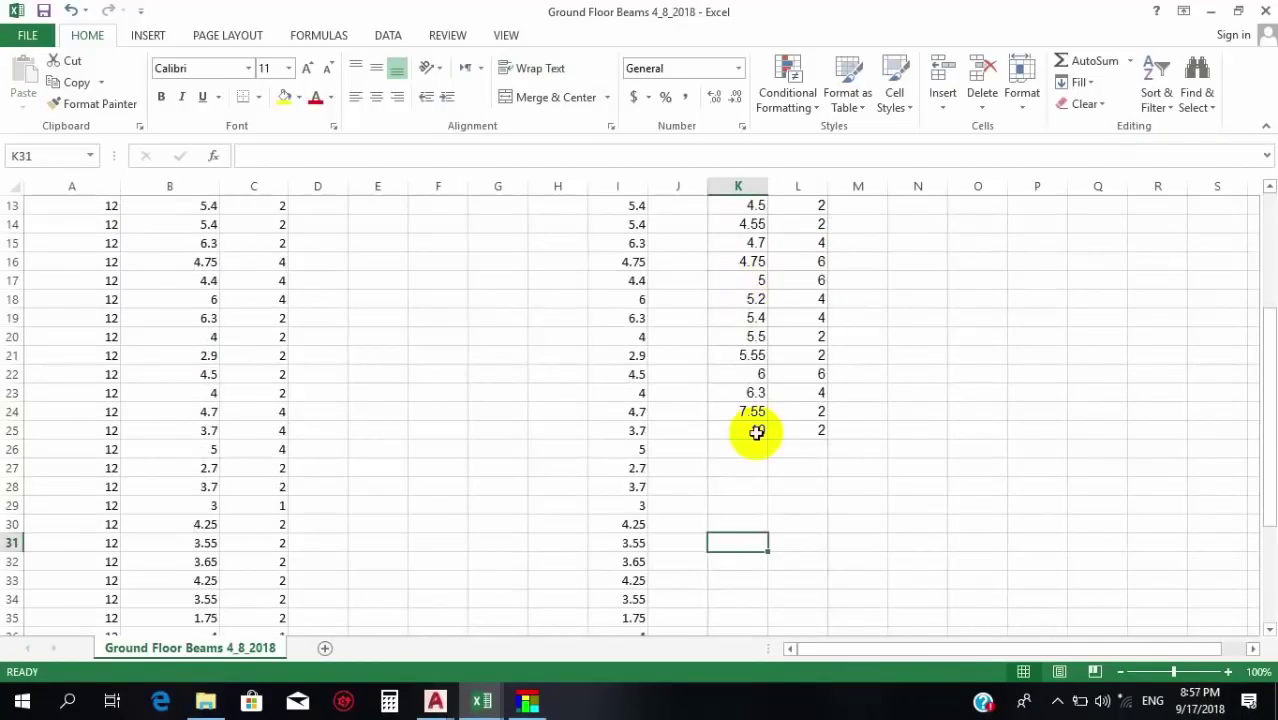
{"action": "key", "text": "ctrl+z"}
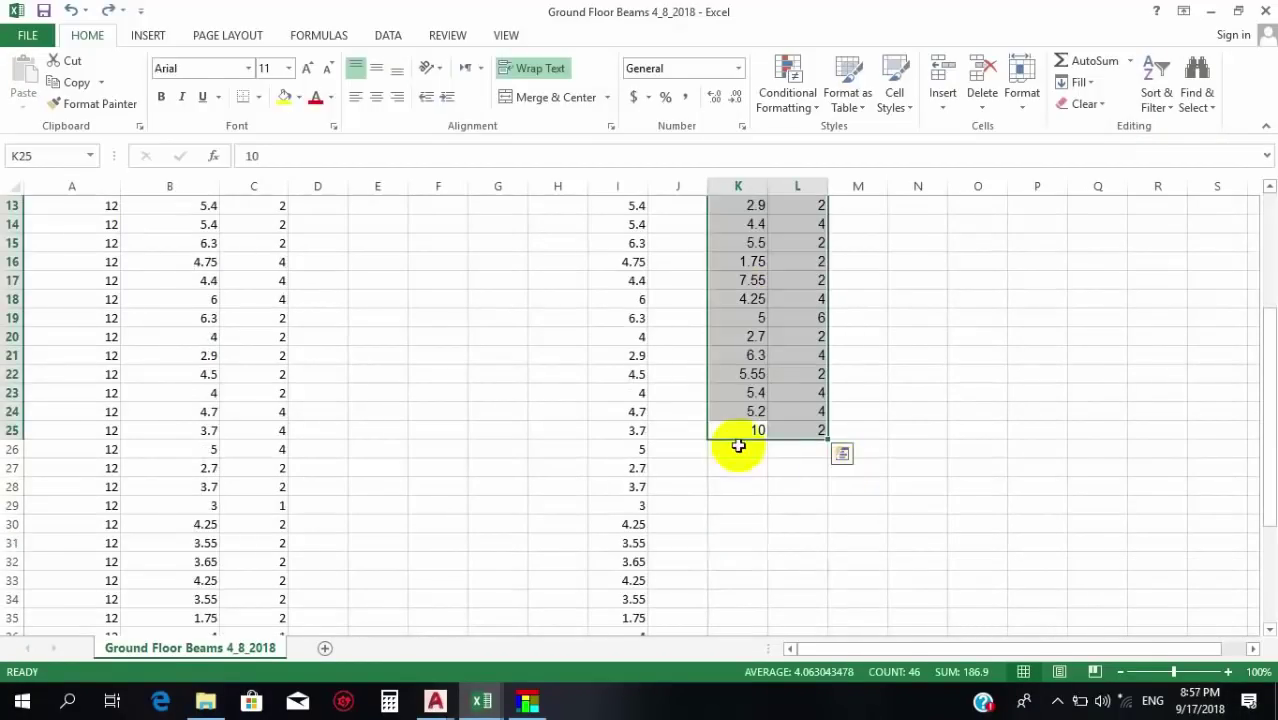
Reselect K2:L25, sort it from smallest to largest, and check the order of the lengths.
{"action": "scroll", "coordinate": [756, 534], "scroll_direction": "up", "scroll_amount": 1}
{"action": "left_click_drag", "start_coordinate": [736, 488], "coordinate": [792, 230]}
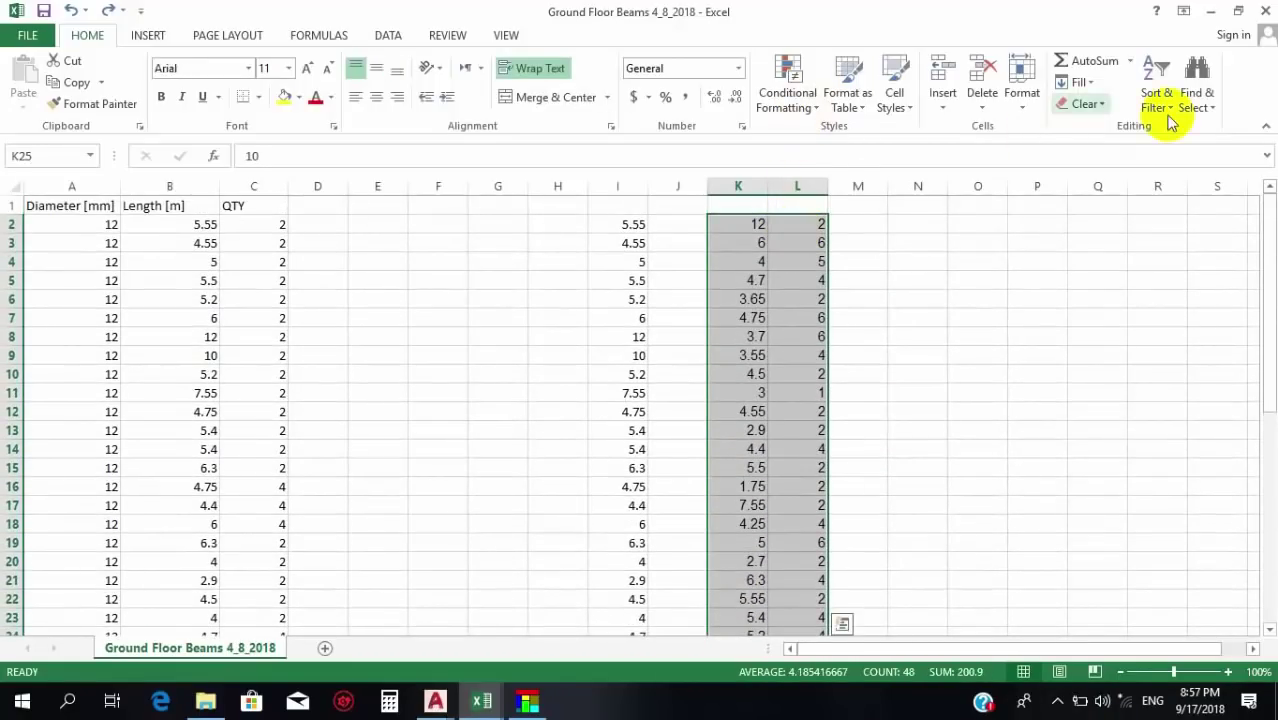
{"action": "left_click", "coordinate": [1156, 100]}
{"action": "left_click", "coordinate": [1180, 129]}
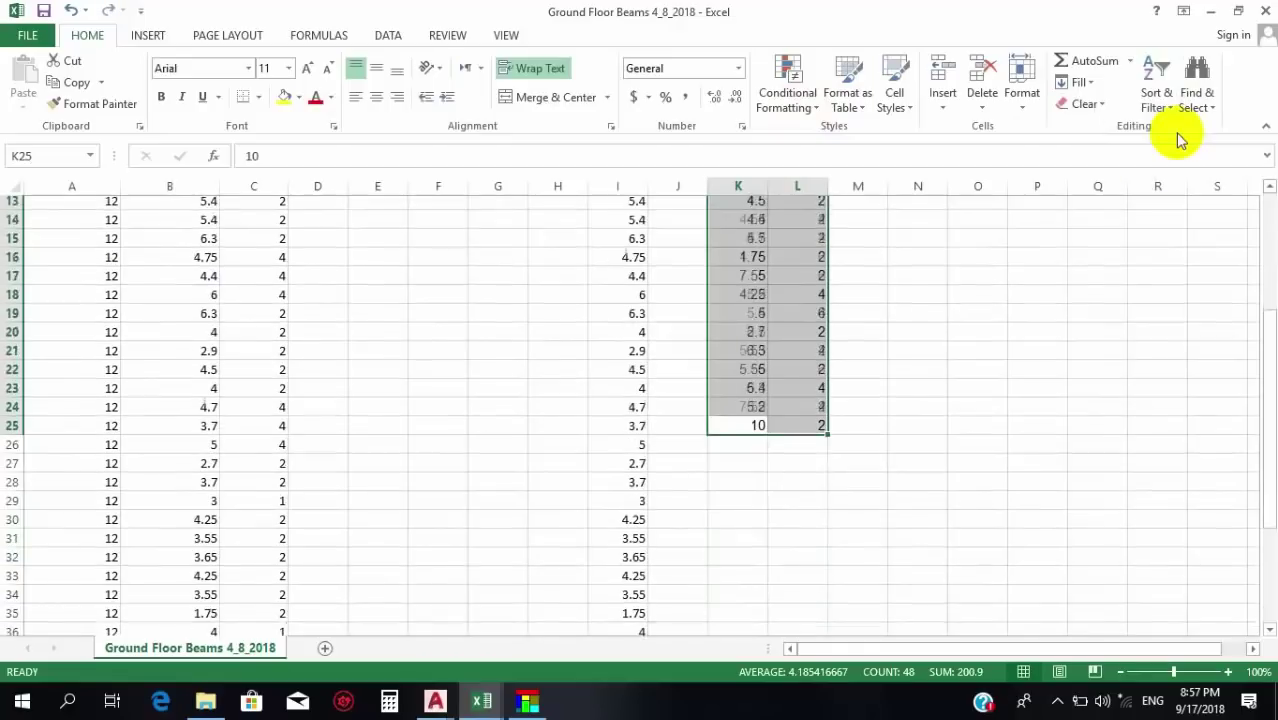
{"action": "left_click", "coordinate": [736, 440]}
{"action": "scroll", "coordinate": [736, 442], "scroll_direction": "up", "scroll_amount": 5}
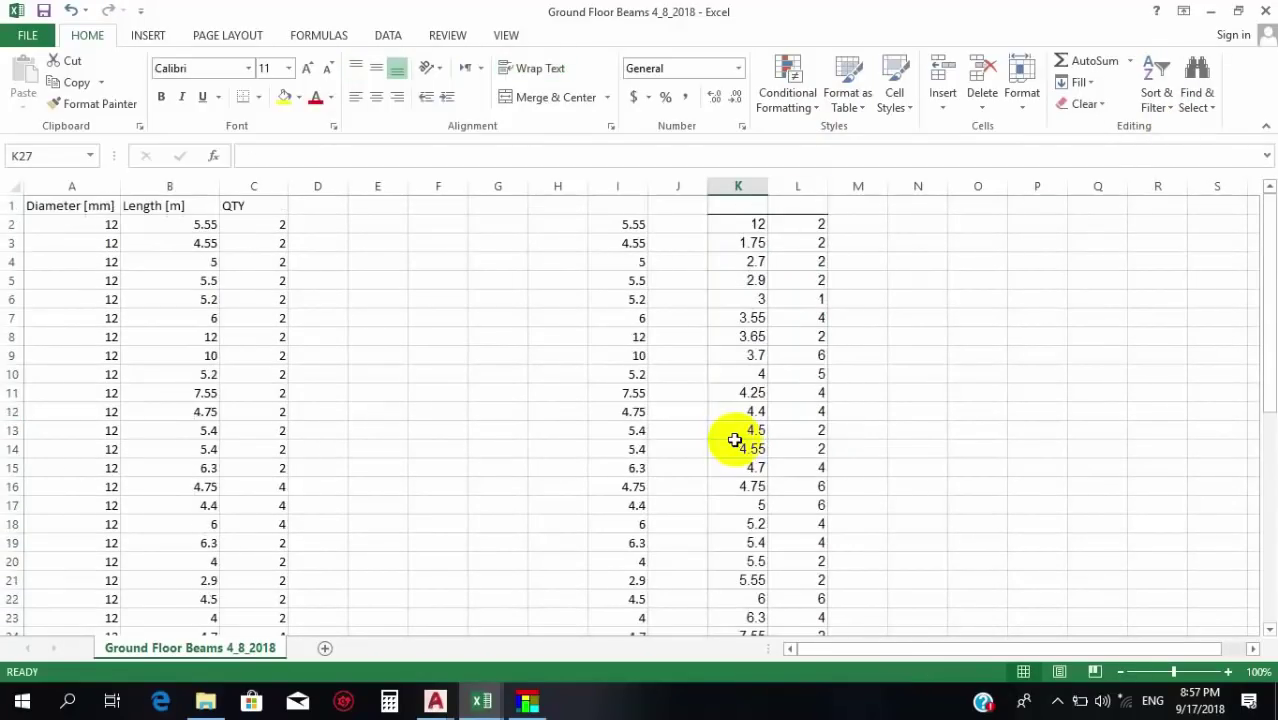
{"action": "left_click", "coordinate": [757, 245]}
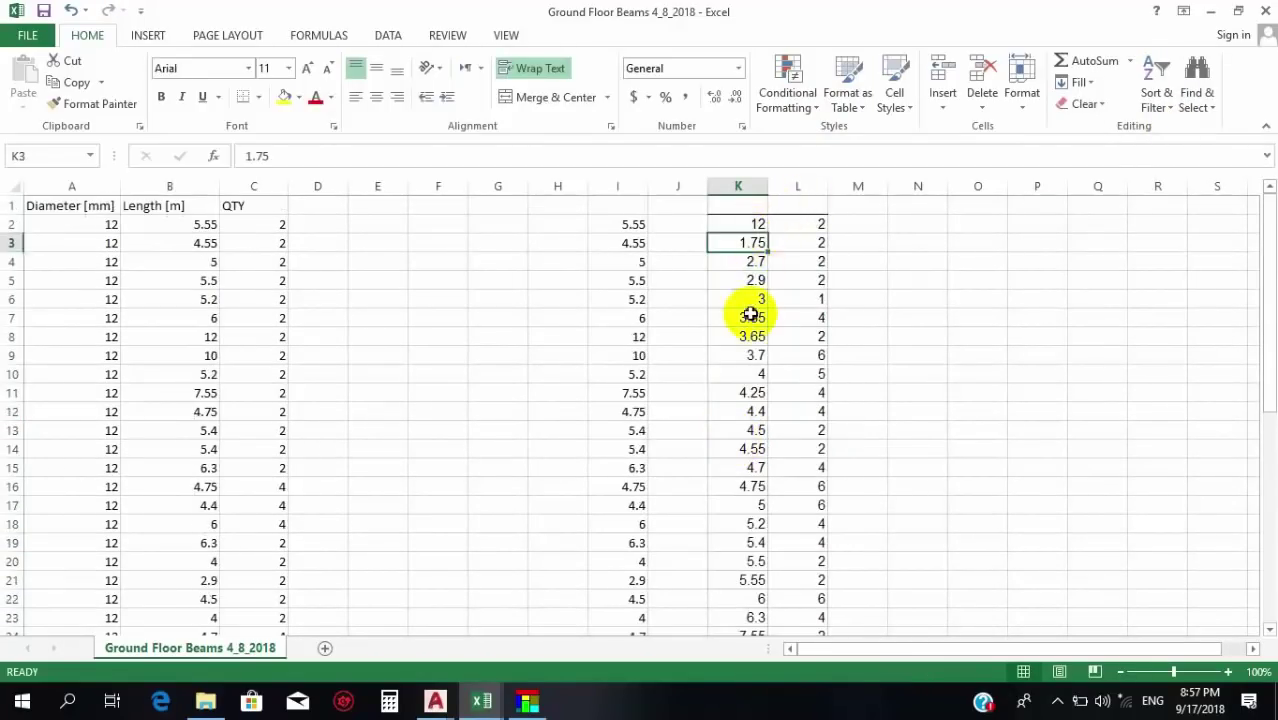
{"action": "left_click", "coordinate": [752, 318]}
{"action": "left_click", "coordinate": [758, 374]}
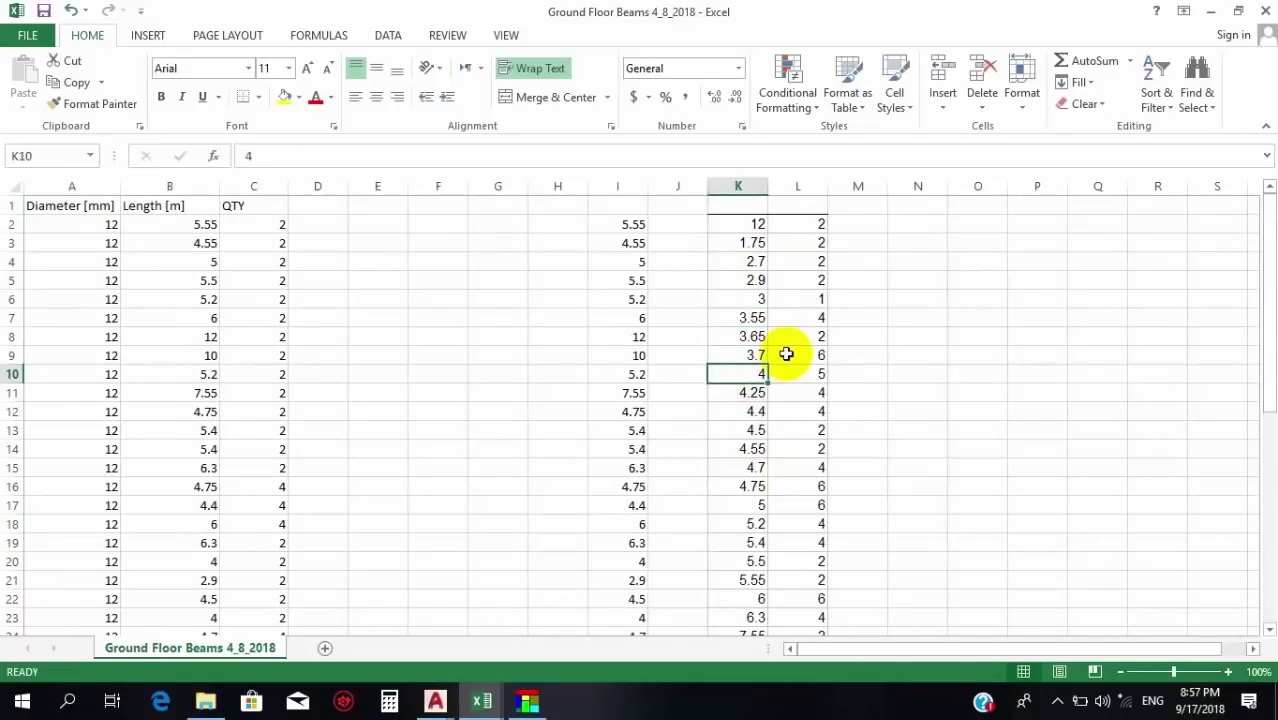
{"action": "scroll", "coordinate": [770, 370], "scroll_direction": "down", "scroll_amount": 1}
{"action": "scroll", "coordinate": [755, 300], "scroll_direction": "up", "scroll_amount": 1}
Move the 12 m length and its quantity from K2:L2 to K26:L26, below the last sorted row.
{"action": "left_click_drag", "start_coordinate": [730, 226], "coordinate": [809, 214]}
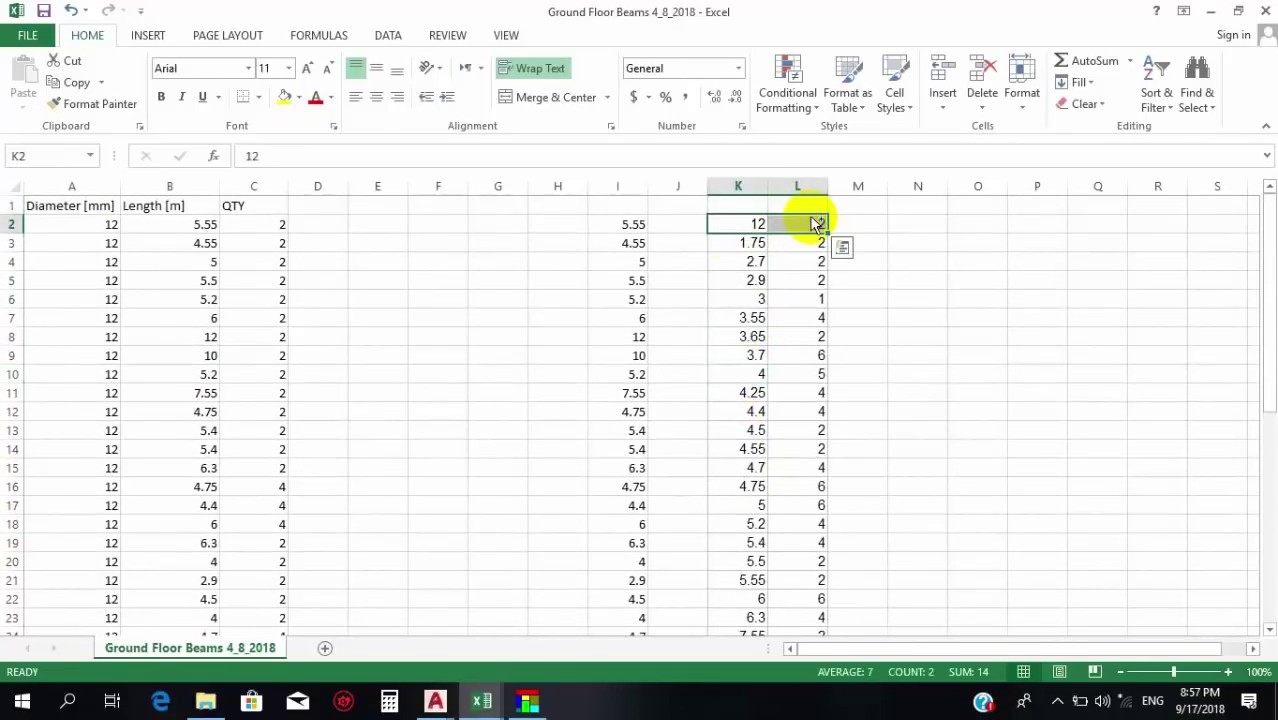
{"action": "key", "text": "ctrl+c"}
{"action": "scroll", "coordinate": [760, 400], "scroll_direction": "down", "scroll_amount": 2}
{"action": "left_click_drag", "start_coordinate": [739, 561], "coordinate": [800, 560]}
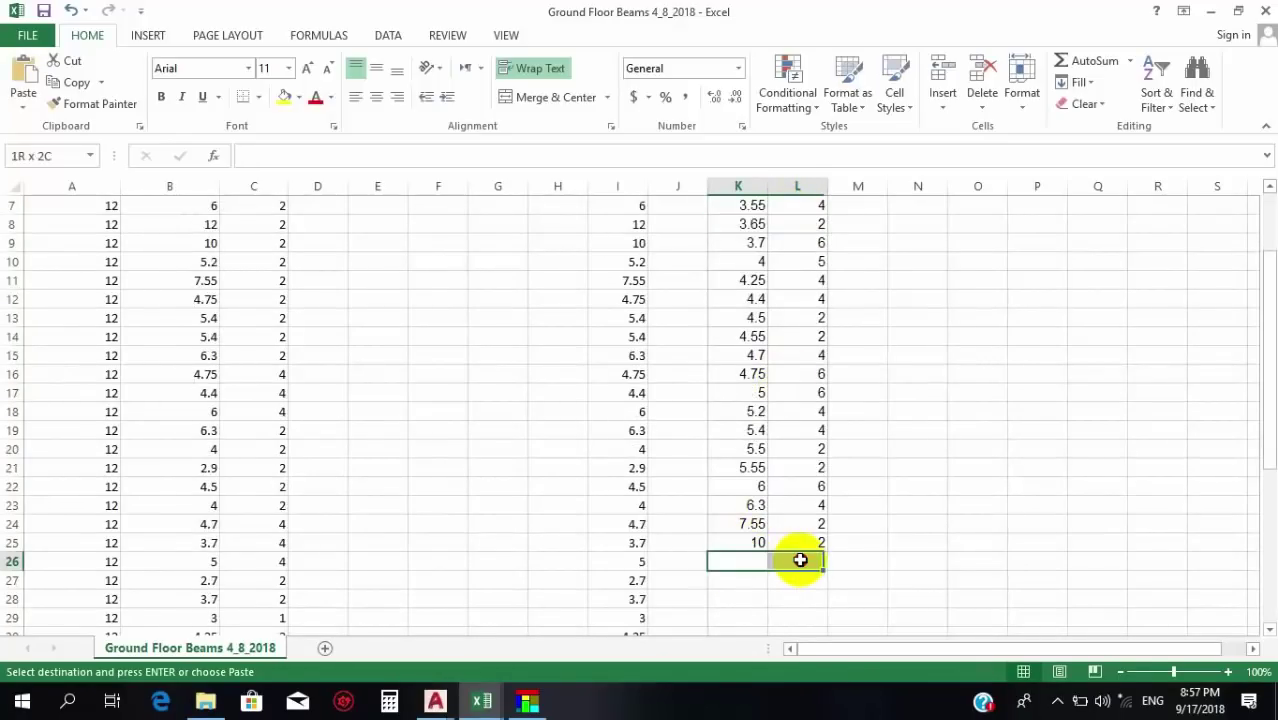
{"action": "key", "text": "ctrl+v"}
{"action": "left_click", "coordinate": [893, 524]}
{"action": "scroll", "coordinate": [862, 439], "scroll_direction": "up", "scroll_amount": 2}
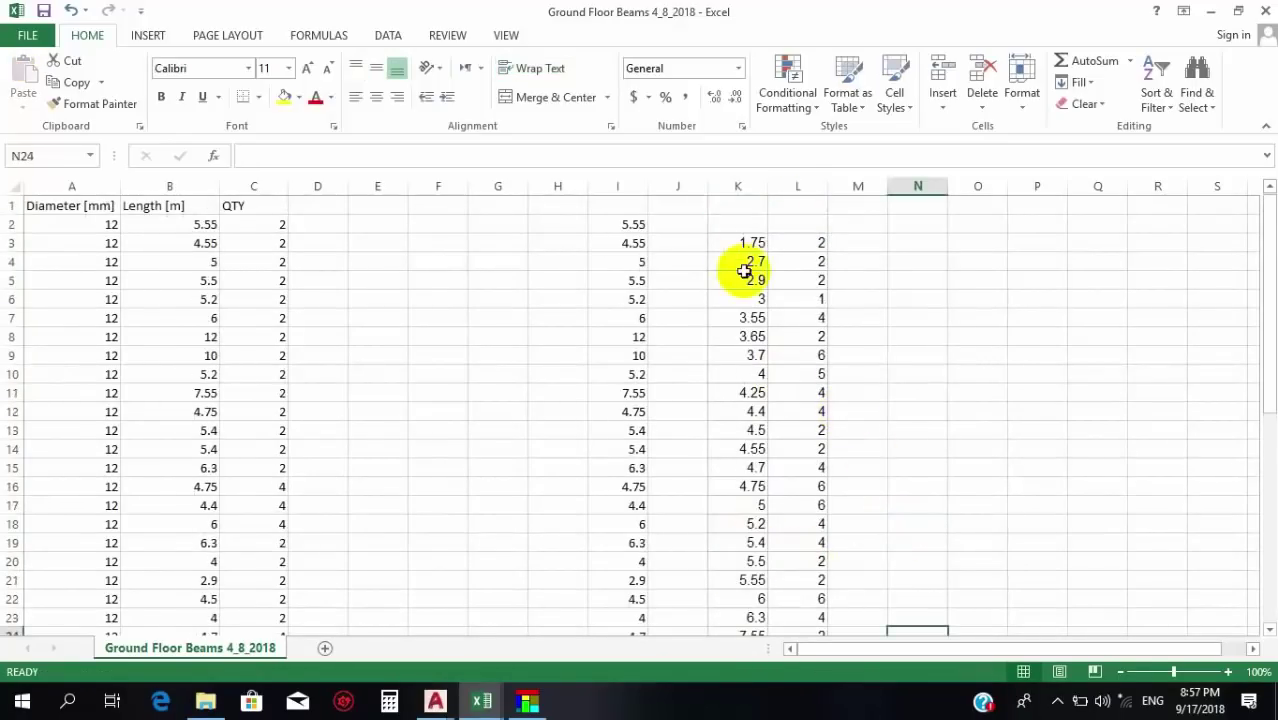
{"action": "left_click_drag", "start_coordinate": [762, 262], "coordinate": [764, 283]}
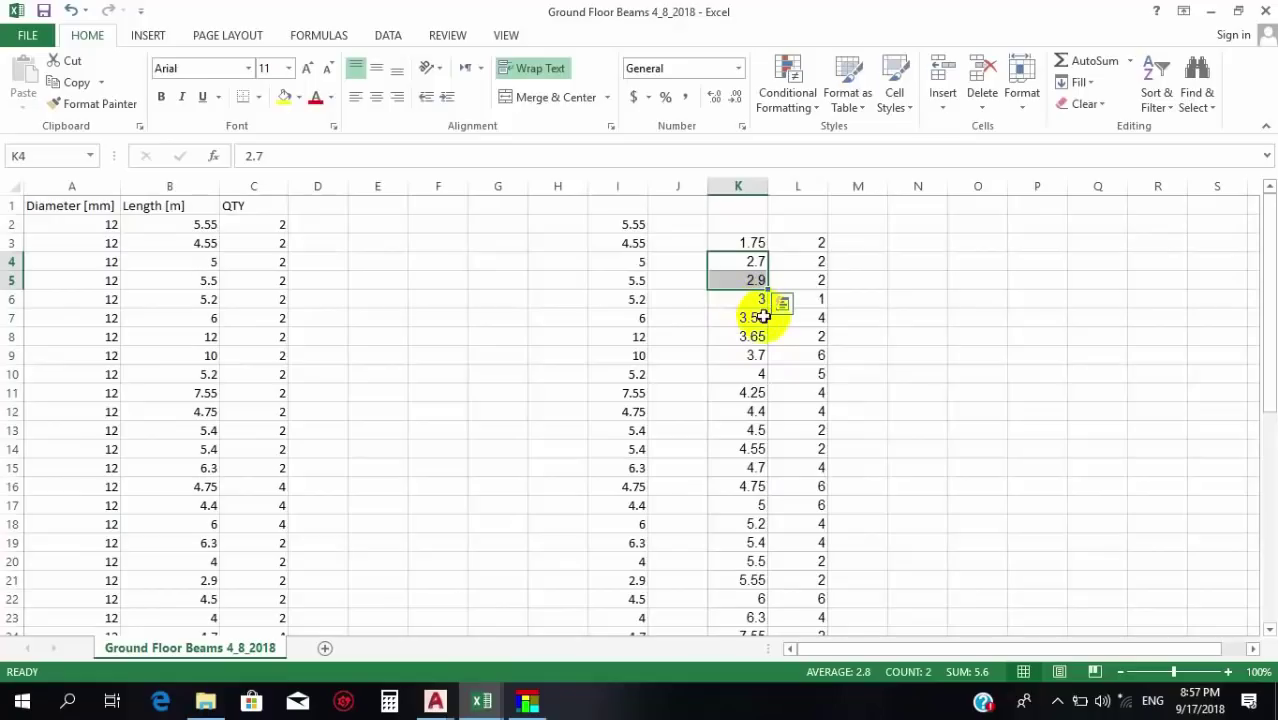
Clear the copied lengths from I2:I36.
{"action": "scroll", "coordinate": [738, 400], "scroll_direction": "down", "scroll_amount": 4}
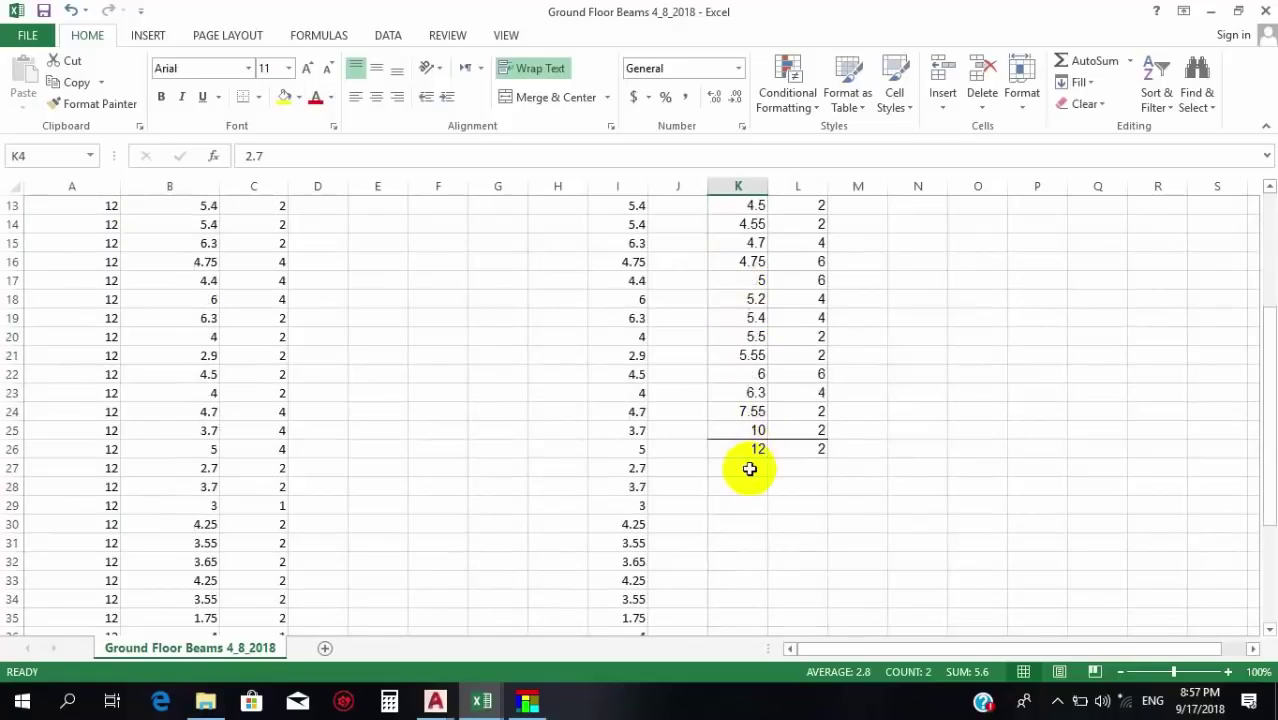
{"action": "left_click", "coordinate": [750, 468]}
{"action": "scroll", "coordinate": [765, 440], "scroll_direction": "up", "scroll_amount": 3}
{"action": "scroll", "coordinate": [779, 416], "scroll_direction": "up", "scroll_amount": 1}
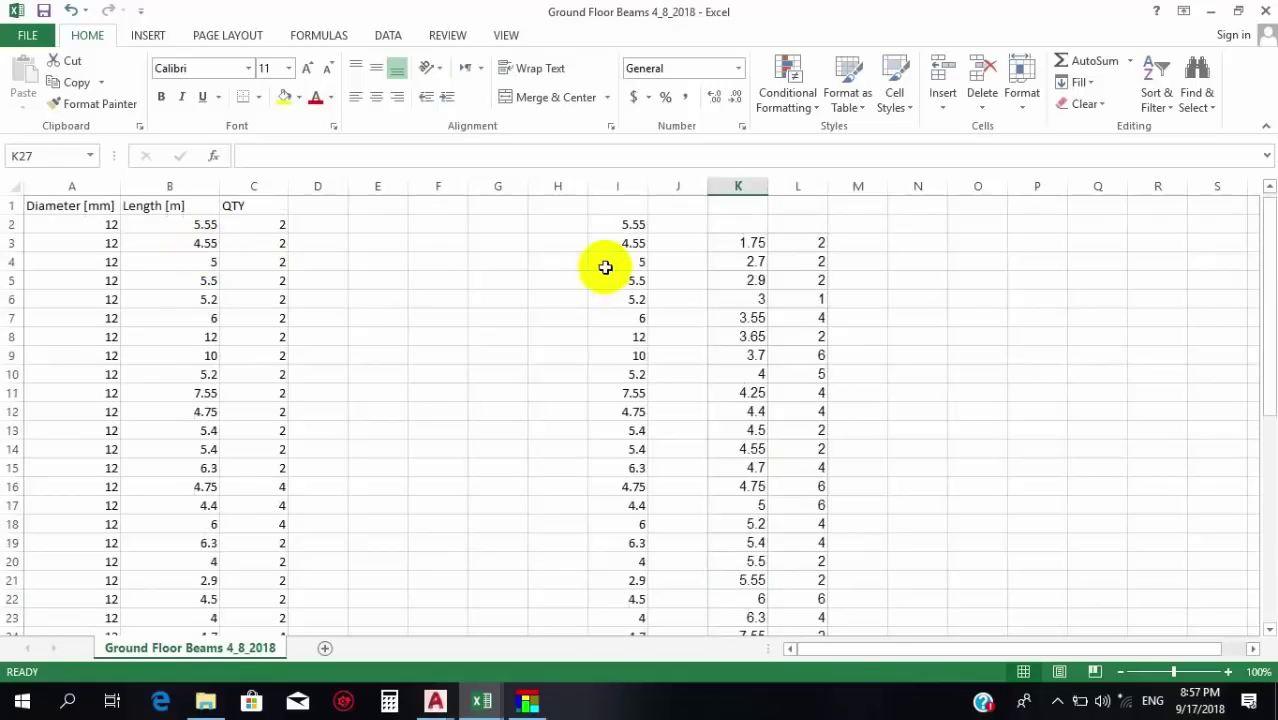
{"action": "left_click_drag", "start_coordinate": [620, 224], "coordinate": [642, 595]}
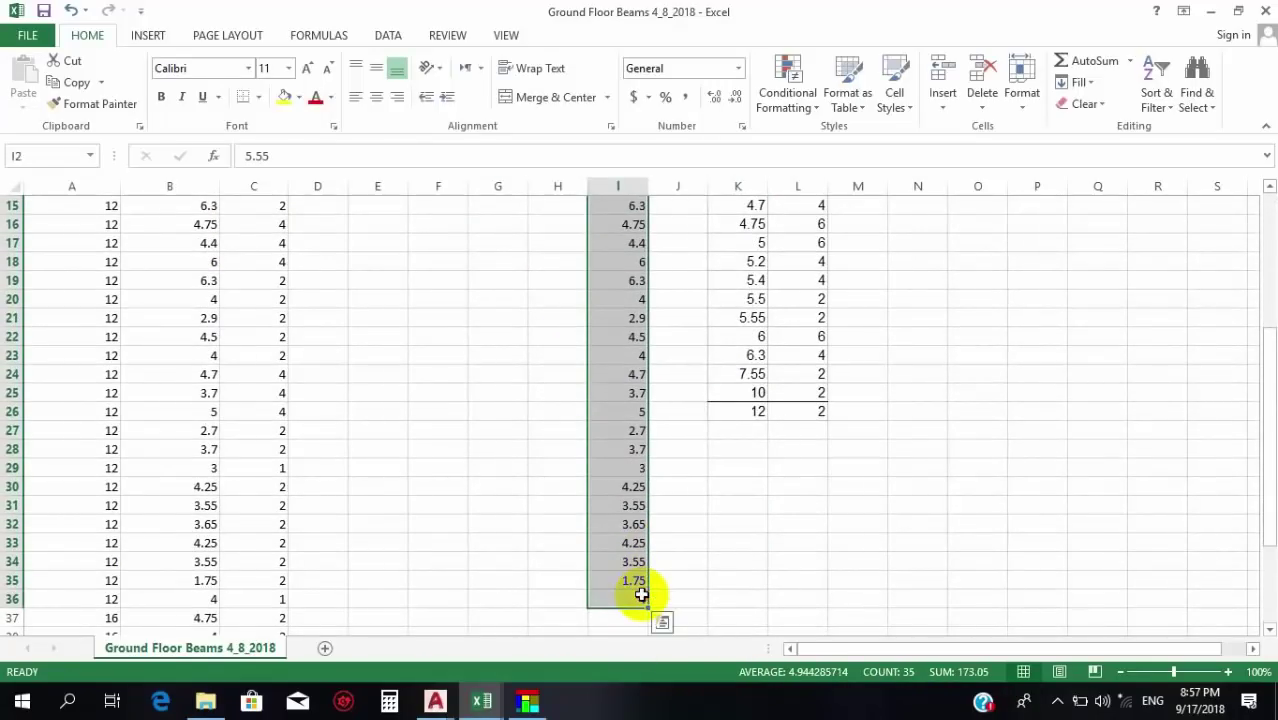
{"action": "key", "text": "Delete"}
{"action": "scroll", "coordinate": [451, 437], "scroll_direction": "up", "scroll_amount": 5}
{"action": "left_click_drag", "start_coordinate": [186, 231], "coordinate": [285, 427]}
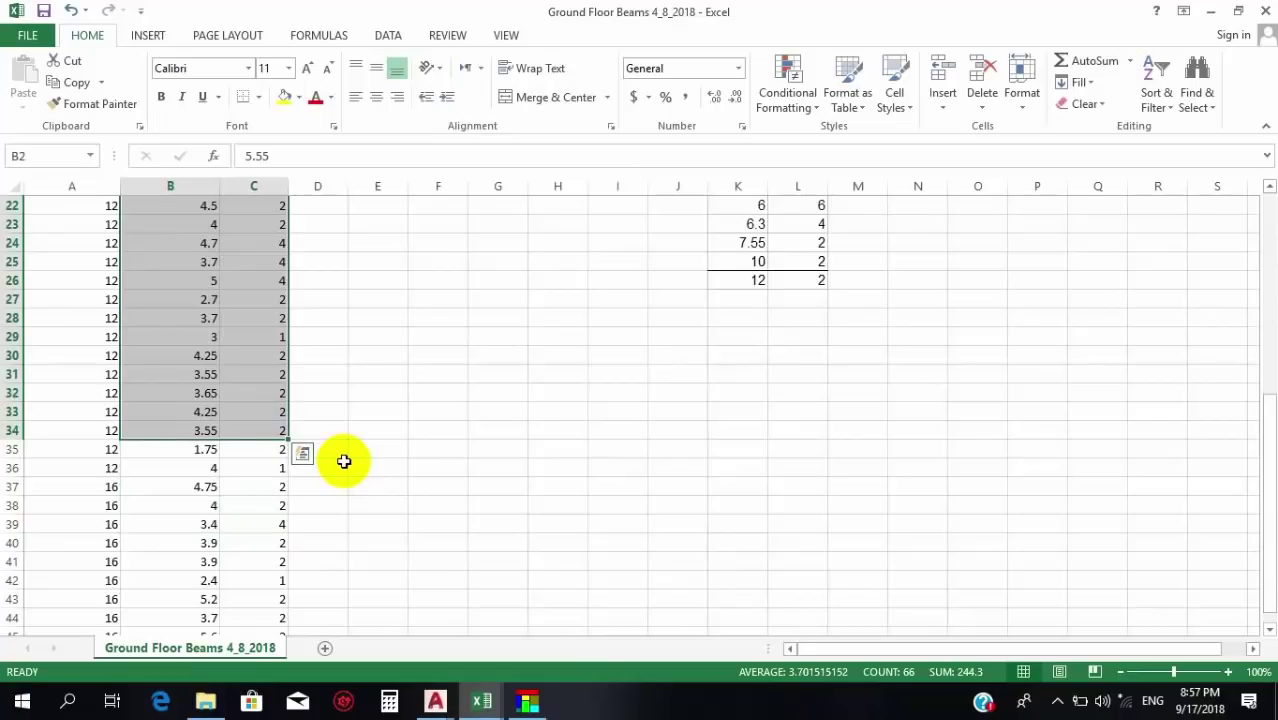
{"action": "key", "text": "ctrl+c"}
{"action": "scroll", "coordinate": [500, 432], "scroll_direction": "up", "scroll_amount": 7}
{"action": "scroll", "coordinate": [521, 345], "scroll_direction": "down", "scroll_amount": 6}
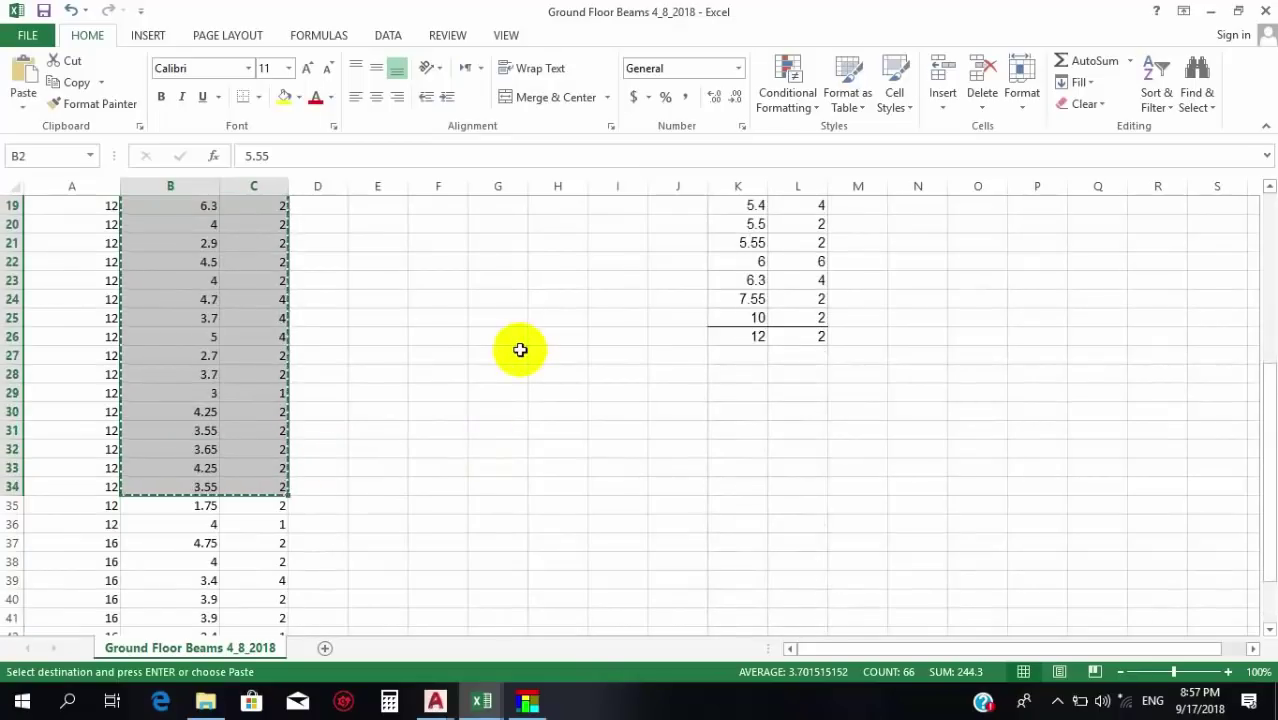
{"action": "scroll", "coordinate": [528, 422], "scroll_direction": "up", "scroll_amount": 6}
{"action": "scroll", "coordinate": [519, 405], "scroll_direction": "down", "scroll_amount": 6}
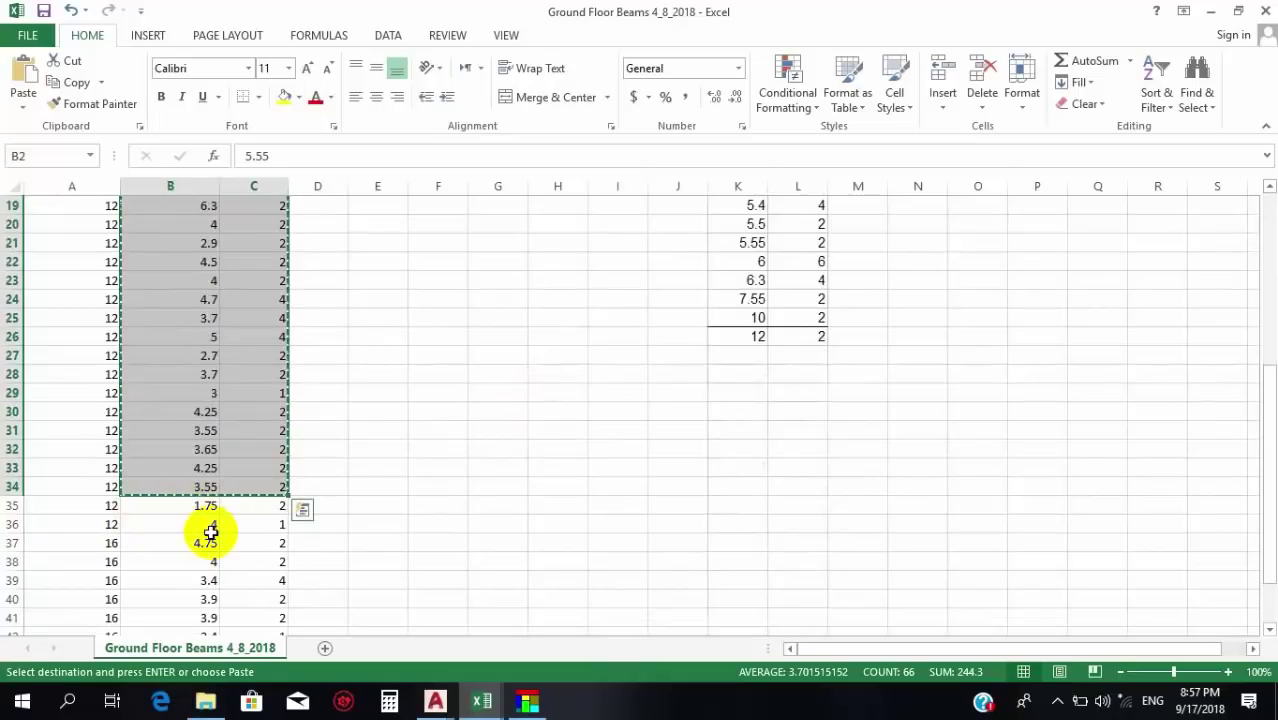
{"action": "key", "text": "Escape"}
Copy all 12 mm bar lengths and quantities from B2:C36 and paste them at cell N3.
{"action": "scroll", "coordinate": [131, 525], "scroll_direction": "up", "scroll_amount": 6}
{"action": "scroll", "coordinate": [160, 470], "scroll_direction": "down", "scroll_amount": 7}
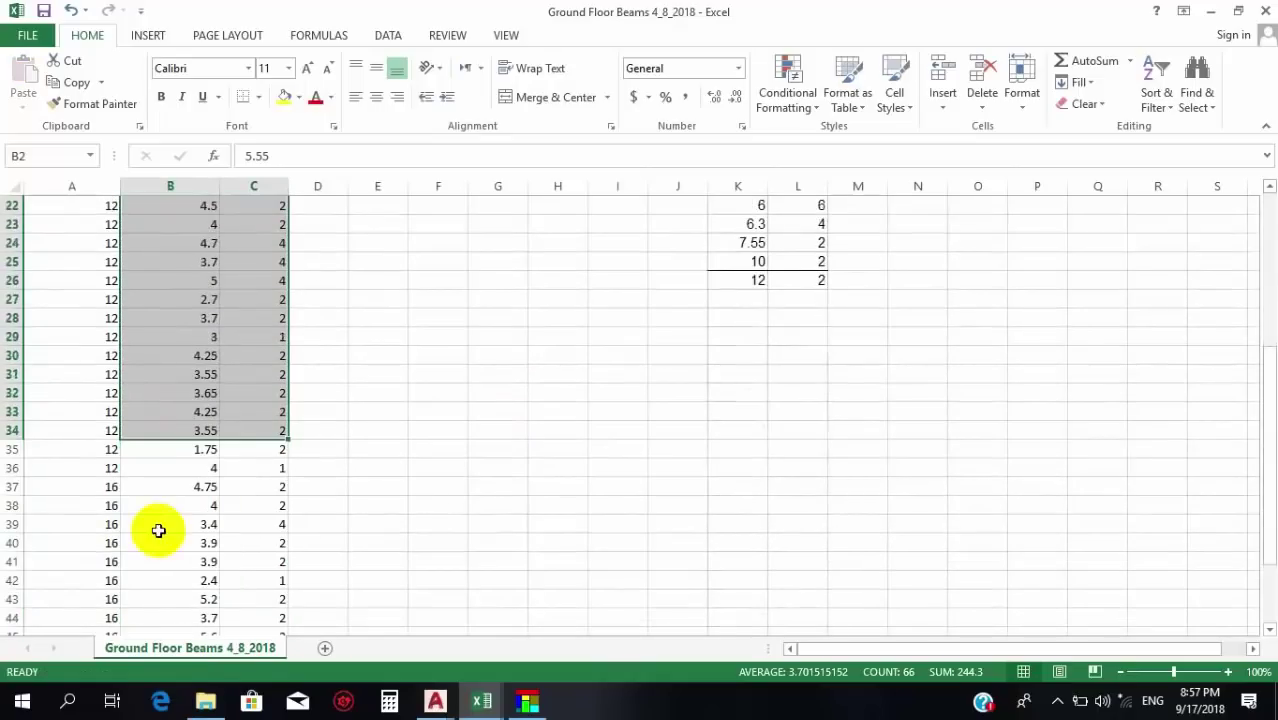
{"action": "left_click", "coordinate": [146, 467]}
{"action": "left_click_drag", "start_coordinate": [315, 371], "coordinate": [240, 206]}
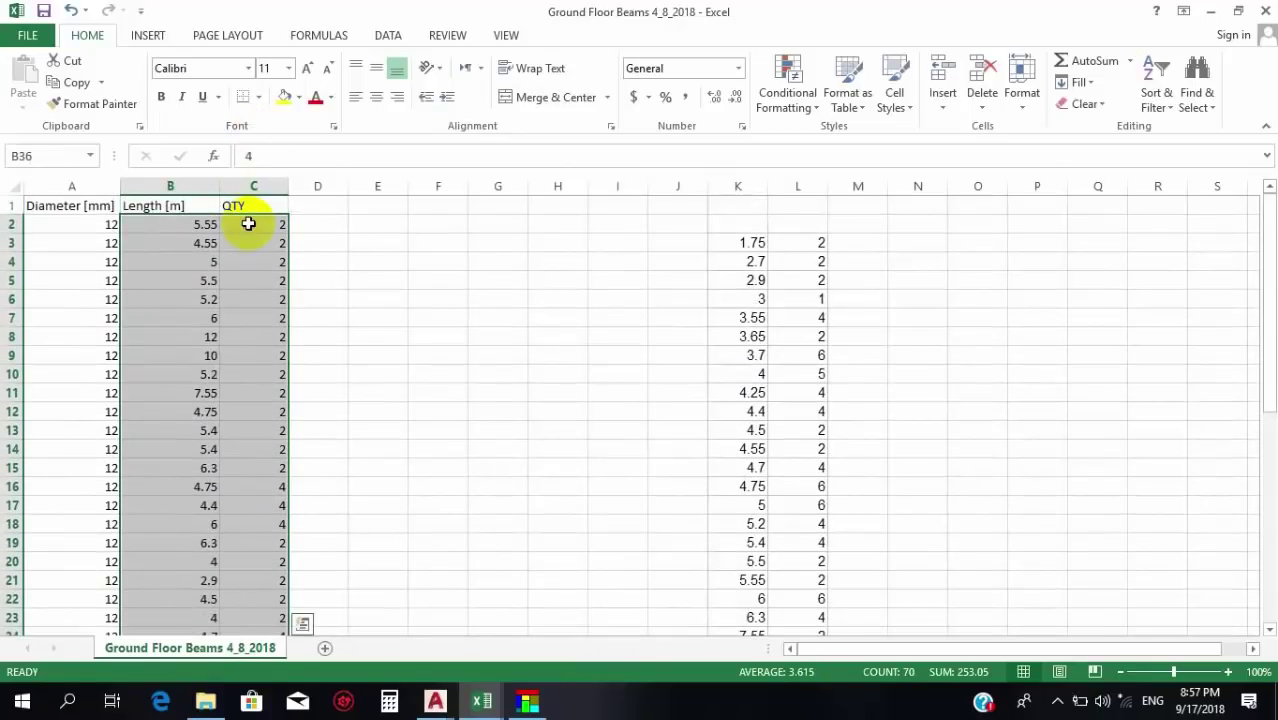
{"action": "key", "text": "ctrl+c"}
{"action": "scroll", "coordinate": [445, 254], "scroll_direction": "down", "scroll_amount": 1}
{"action": "scroll", "coordinate": [700, 300], "scroll_direction": "up", "scroll_amount": 1}
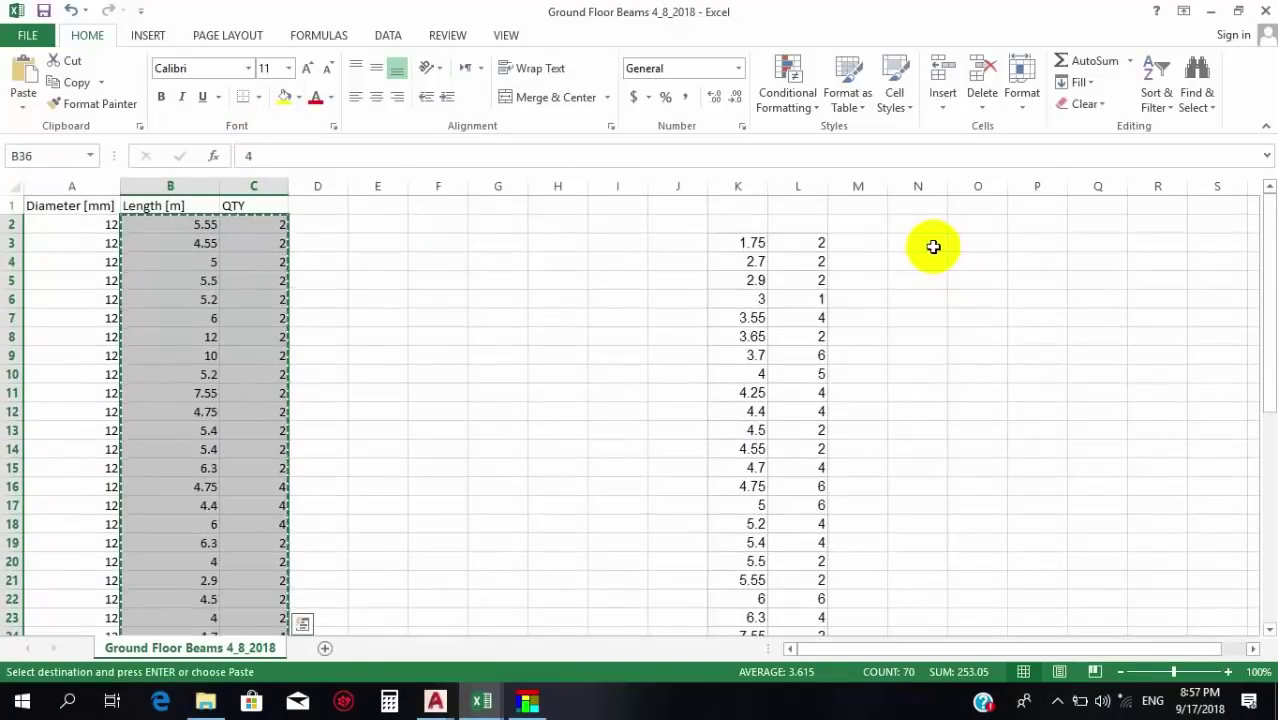
{"action": "left_click", "coordinate": [932, 247]}
{"action": "key", "text": "ctrl+v"}
{"action": "scroll", "coordinate": [740, 350], "scroll_direction": "down", "scroll_amount": 8}
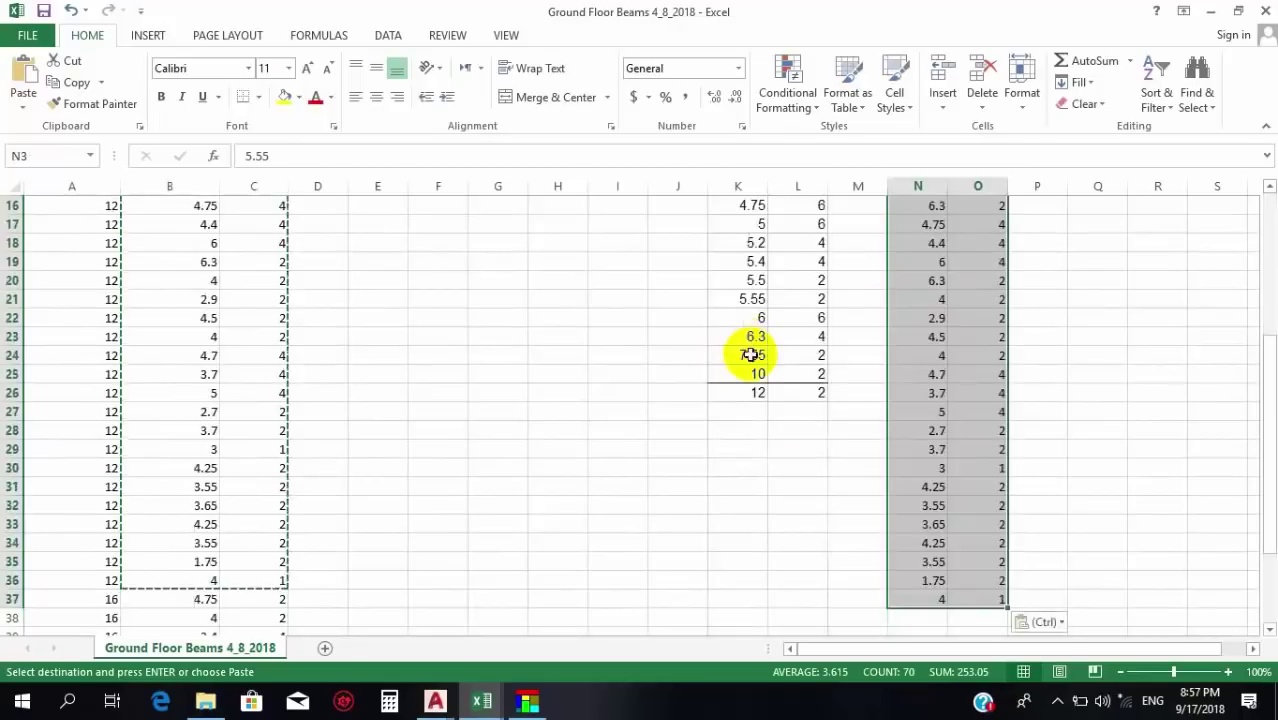
Sort the pasted lengths and quantities in N3:O37 from smallest to largest.
{"action": "left_click", "coordinate": [810, 432]}
{"action": "scroll", "coordinate": [900, 480], "scroll_direction": "up", "scroll_amount": 2}
{"action": "left_click_drag", "start_coordinate": [935, 543], "coordinate": [984, 222]}
{"action": "left_click", "coordinate": [1162, 100]}
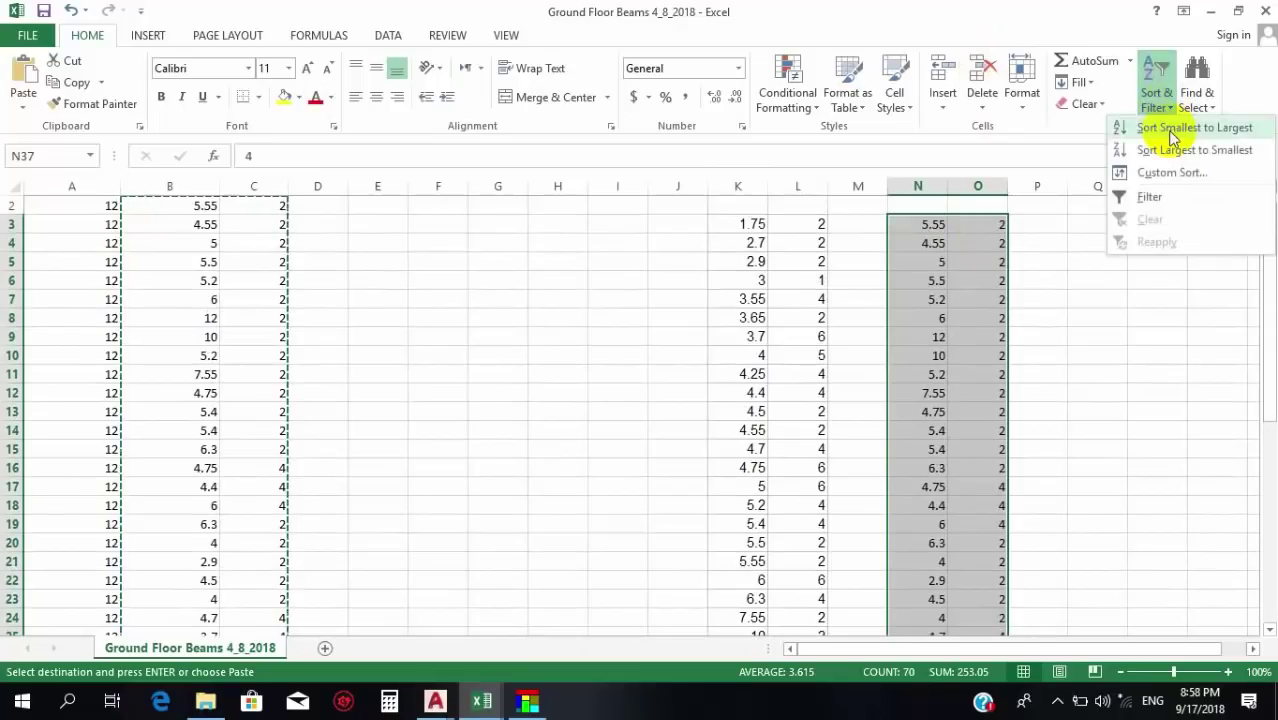
{"action": "left_click", "coordinate": [1125, 127]}
{"action": "scroll", "coordinate": [1004, 419], "scroll_direction": "down", "scroll_amount": 8}
{"action": "left_click", "coordinate": [952, 466]}
{"action": "scroll", "coordinate": [952, 466], "scroll_direction": "up", "scroll_amount": 8}
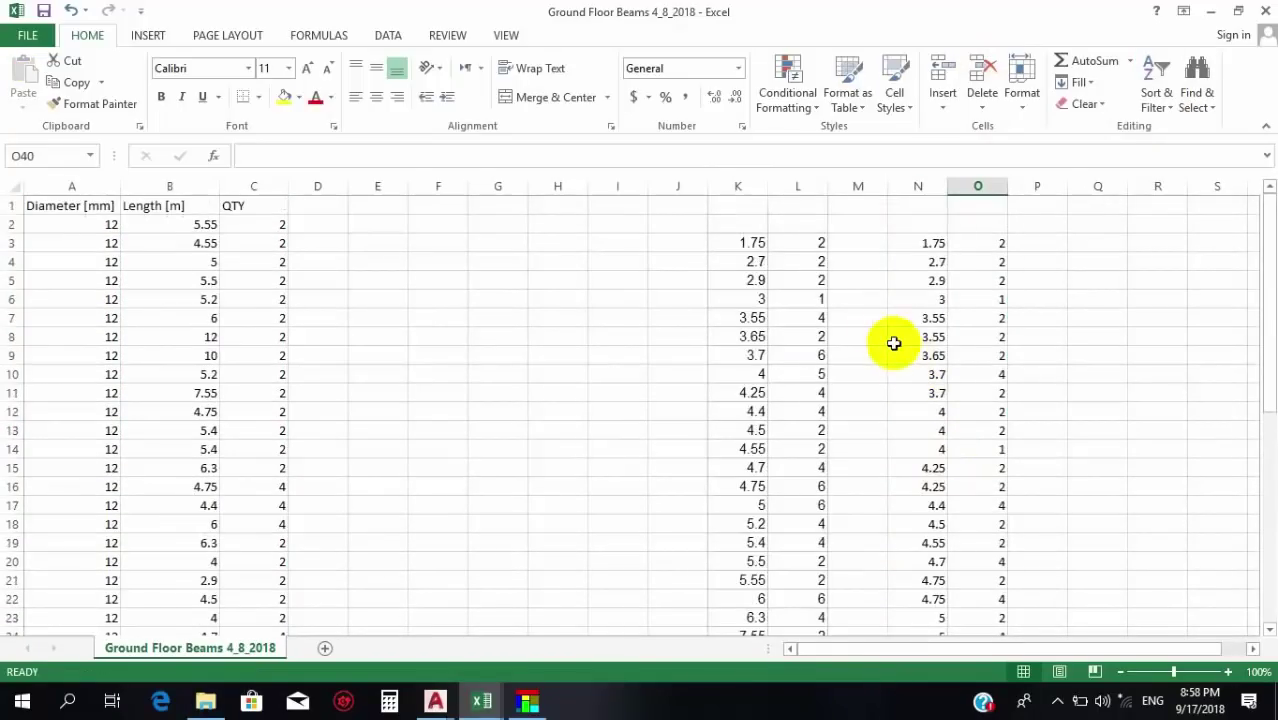
Compare the lengths and quantities from 1.75 to 3 m in K3:L6 with those in N3:O6.
{"action": "left_click", "coordinate": [940, 247]}
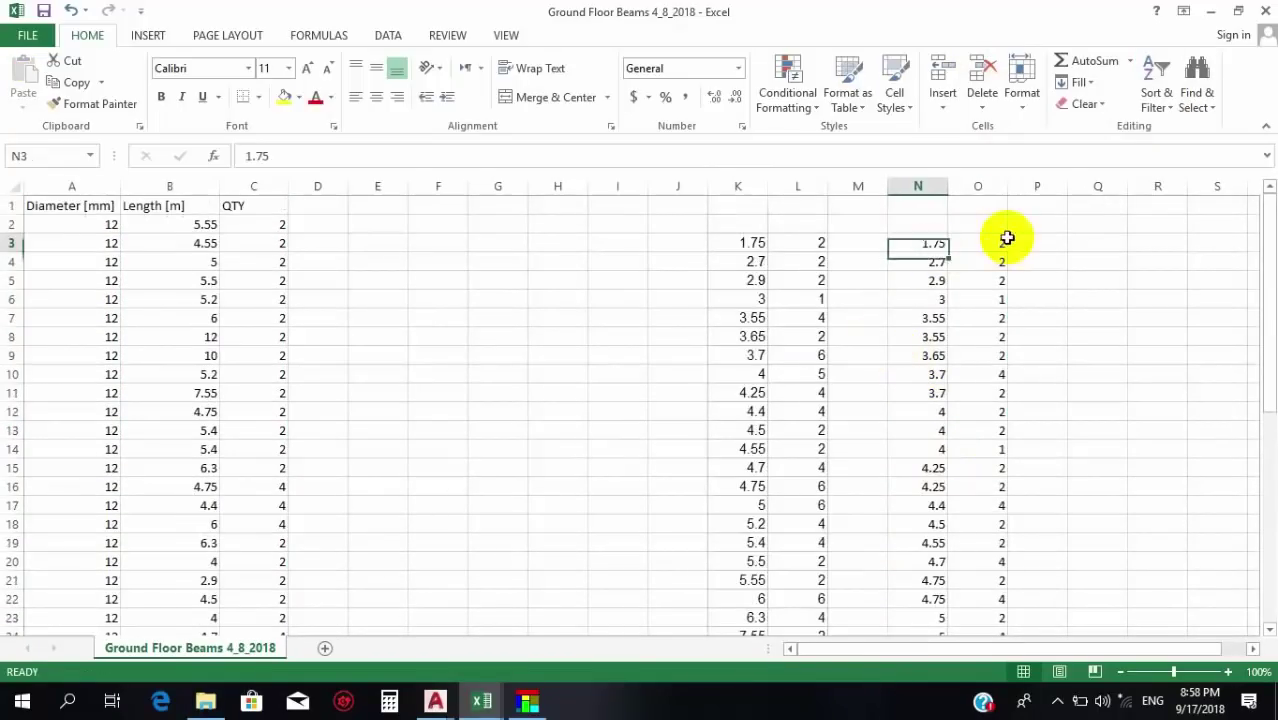
{"action": "left_click", "coordinate": [915, 280]}
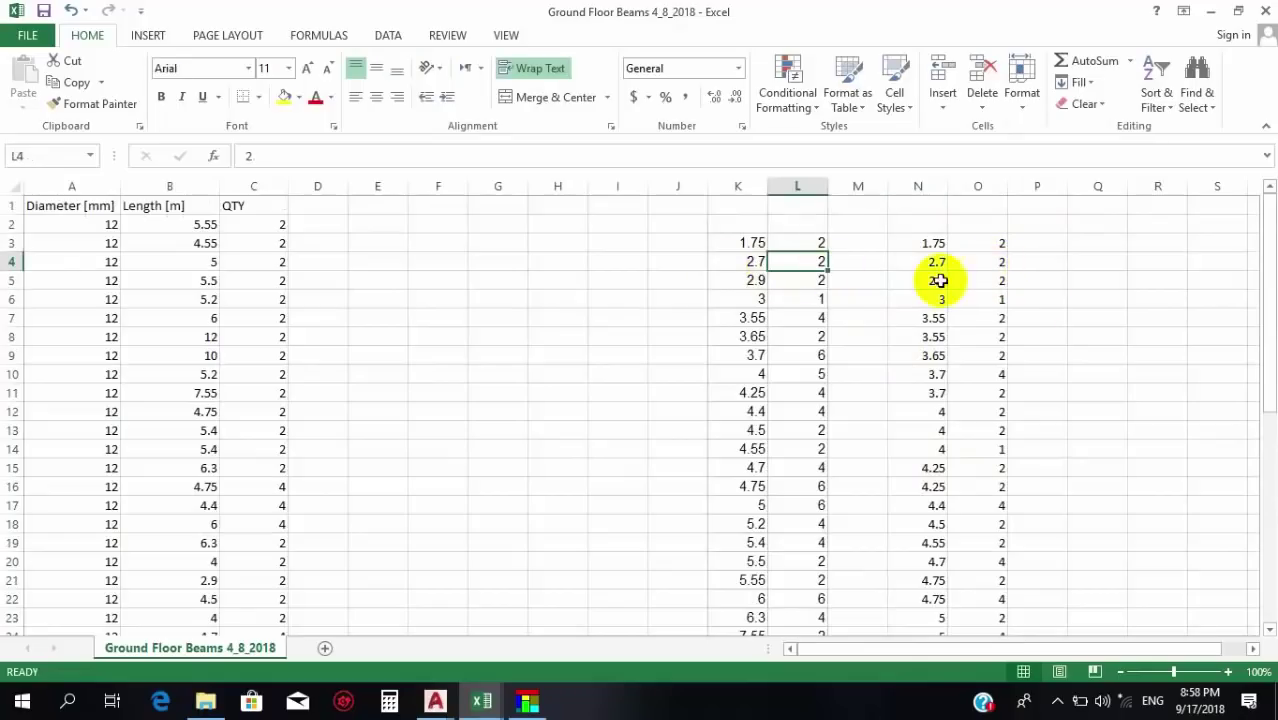
{"action": "left_click_drag", "start_coordinate": [915, 262], "coordinate": [988, 224]}
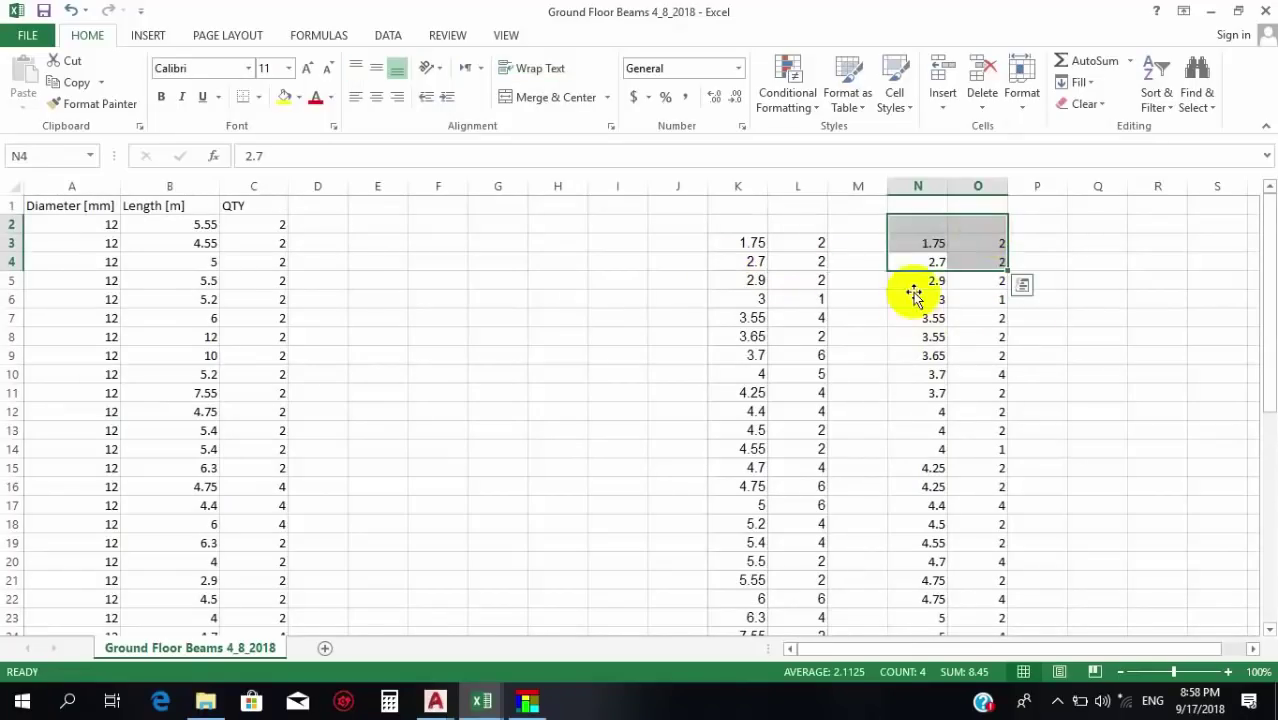
{"action": "left_click", "coordinate": [920, 299]}
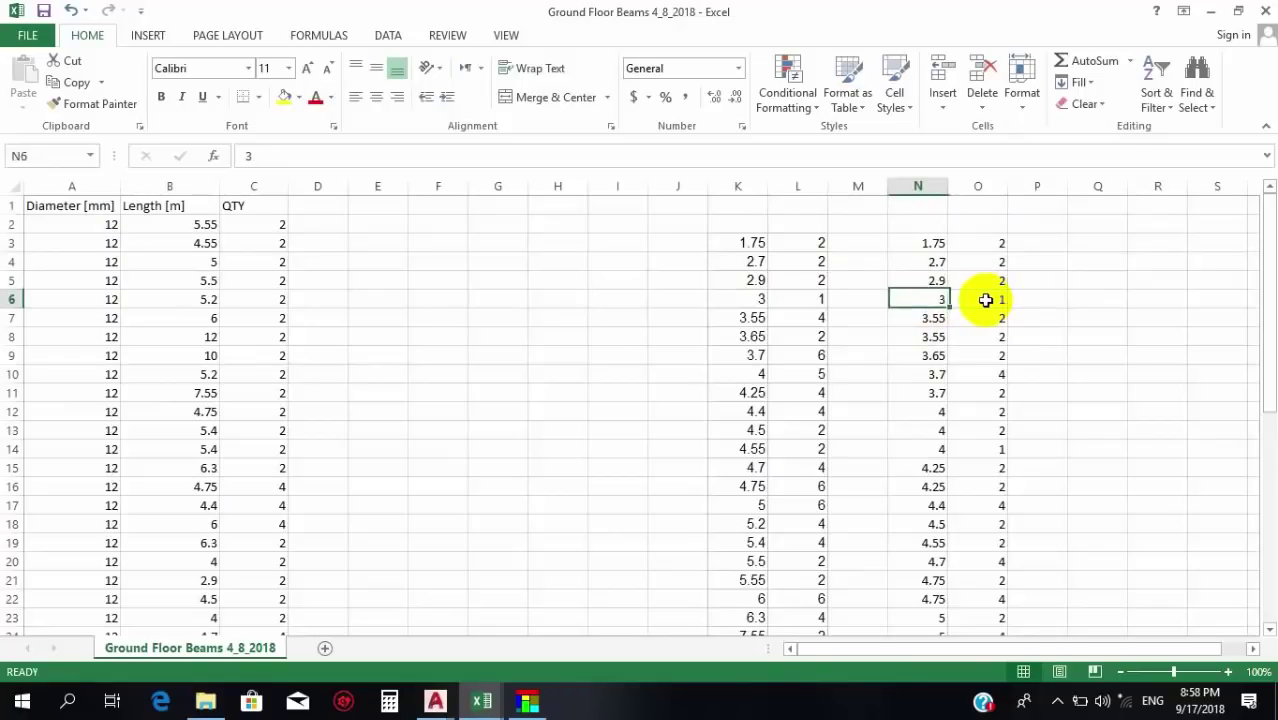
{"action": "left_click", "coordinate": [985, 300]}
{"action": "left_click", "coordinate": [747, 299]}
{"action": "left_click", "coordinate": [806, 299]}
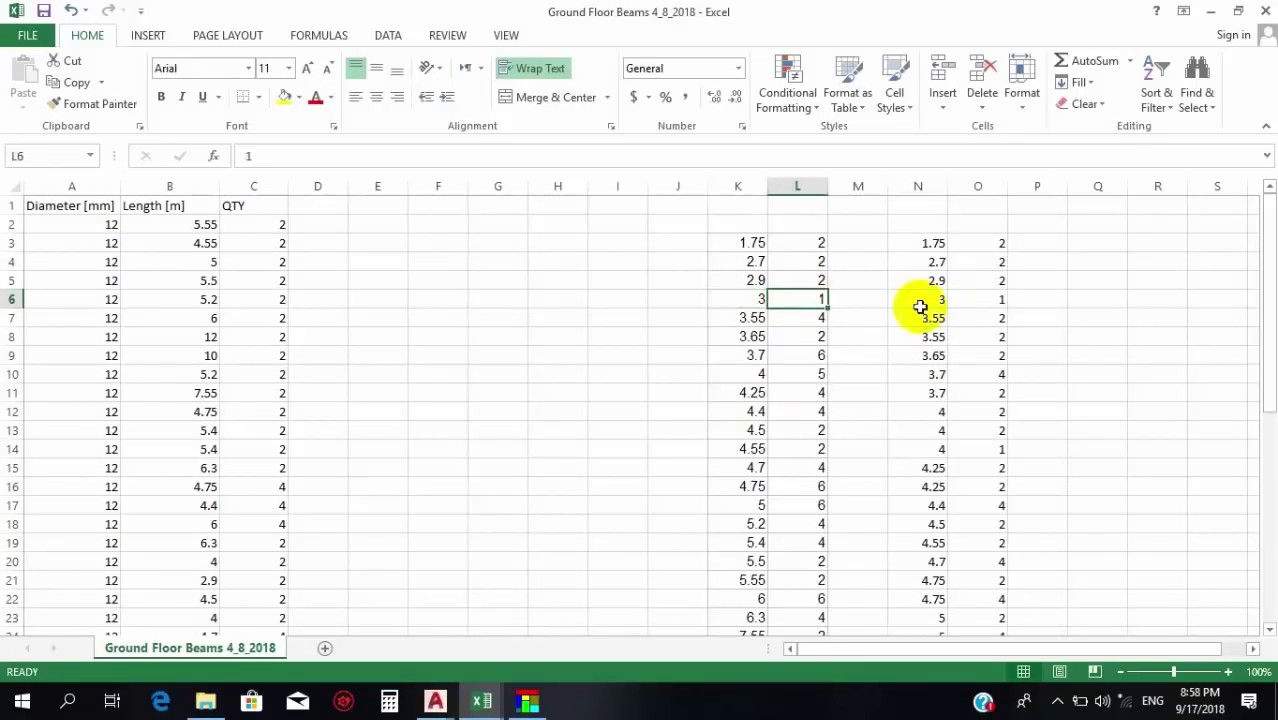
Compare the combined quantity of the two 3.55 m rows in N7:O8 with the 3.55 m entry in K7:L7.
{"action": "left_click", "coordinate": [932, 320]}
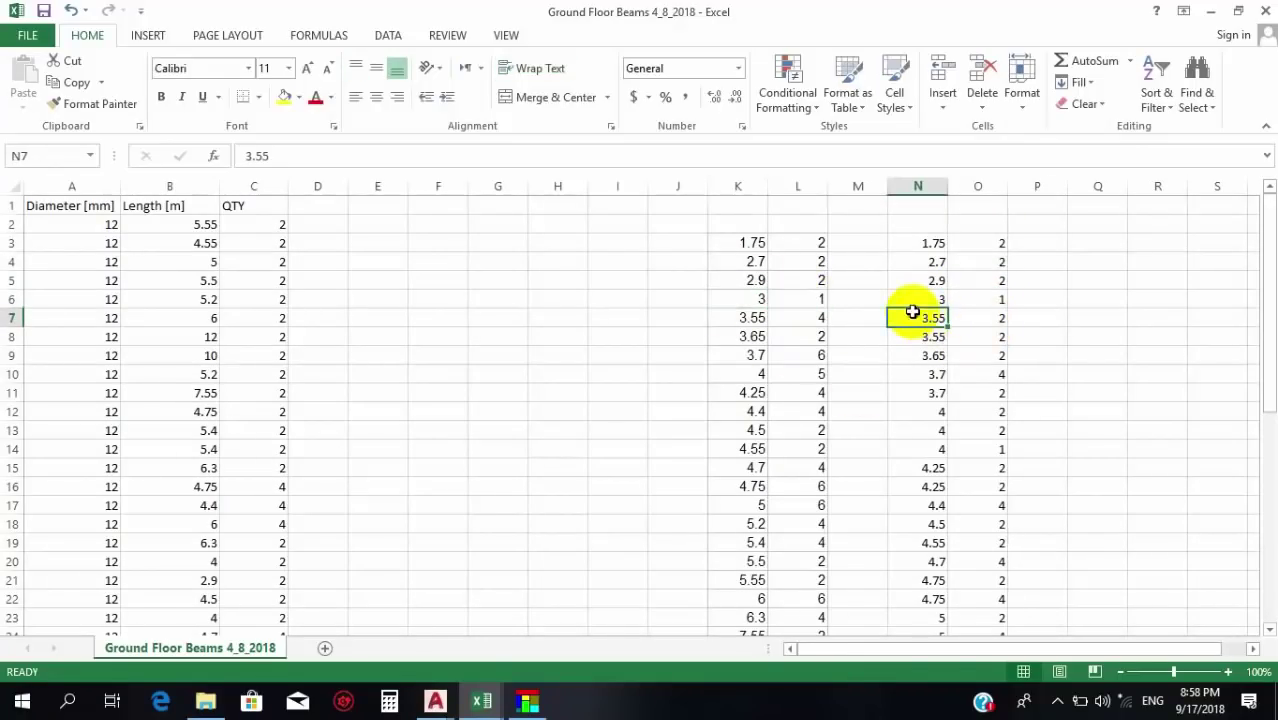
{"action": "left_click_drag", "start_coordinate": [912, 312], "coordinate": [915, 346]}
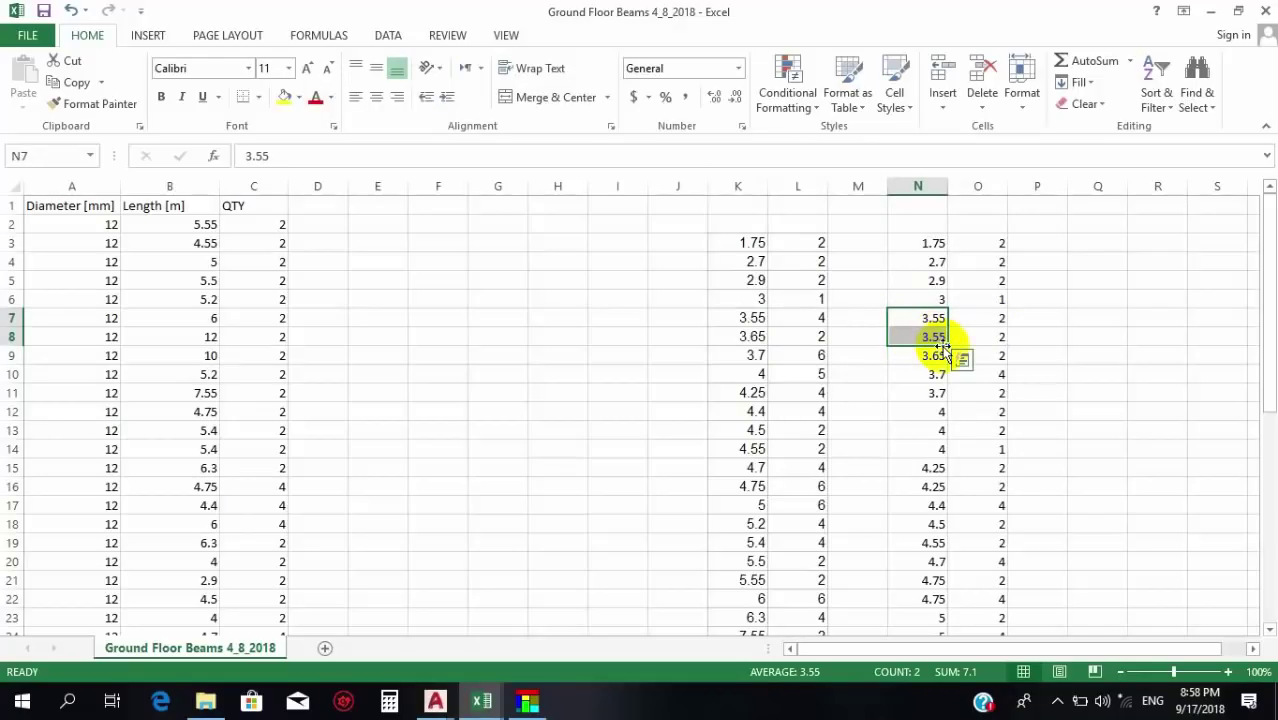
{"action": "left_click", "coordinate": [993, 318]}
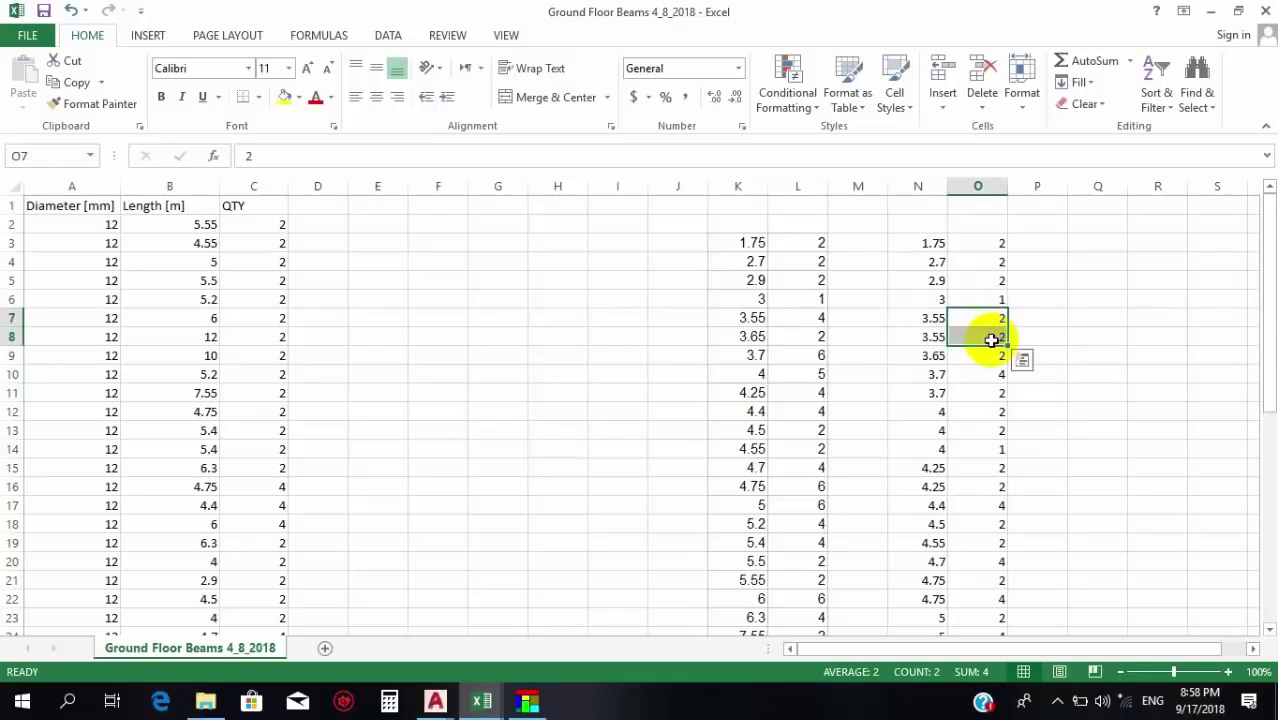
{"action": "scroll", "coordinate": [907, 274], "scroll_direction": "down", "scroll_amount": 2}
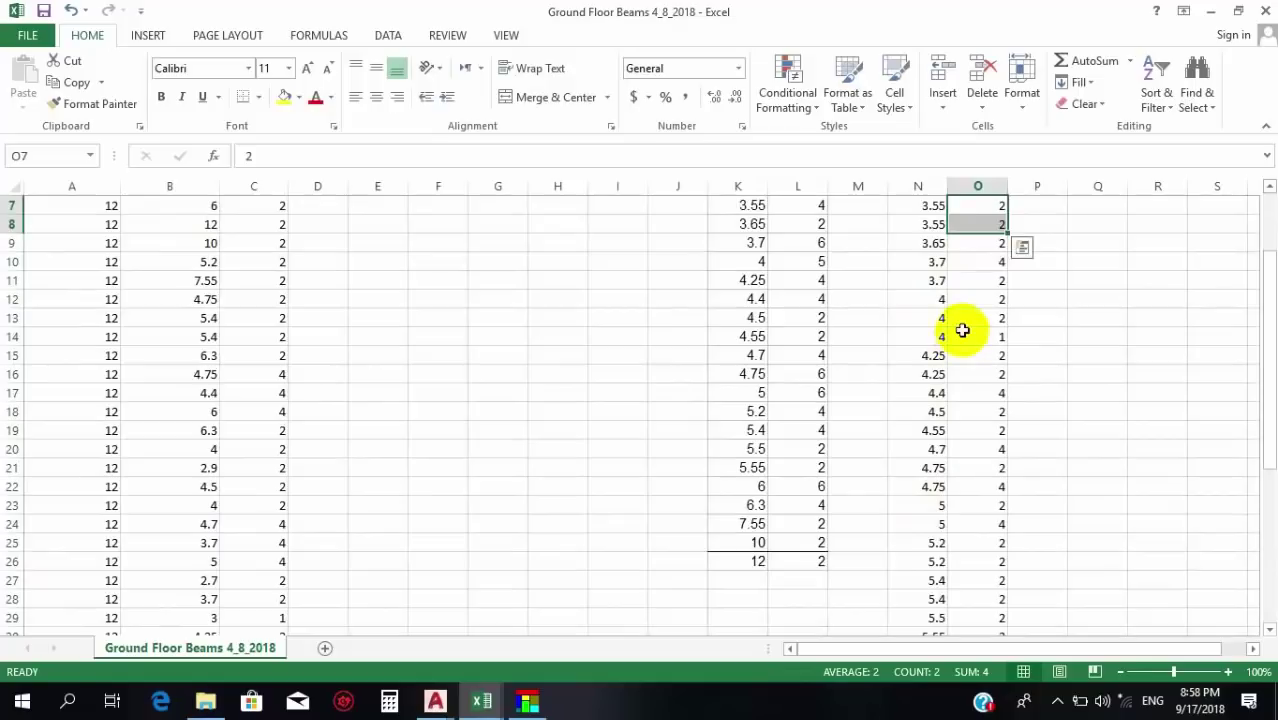
{"action": "scroll", "coordinate": [962, 330], "scroll_direction": "up", "scroll_amount": 2}
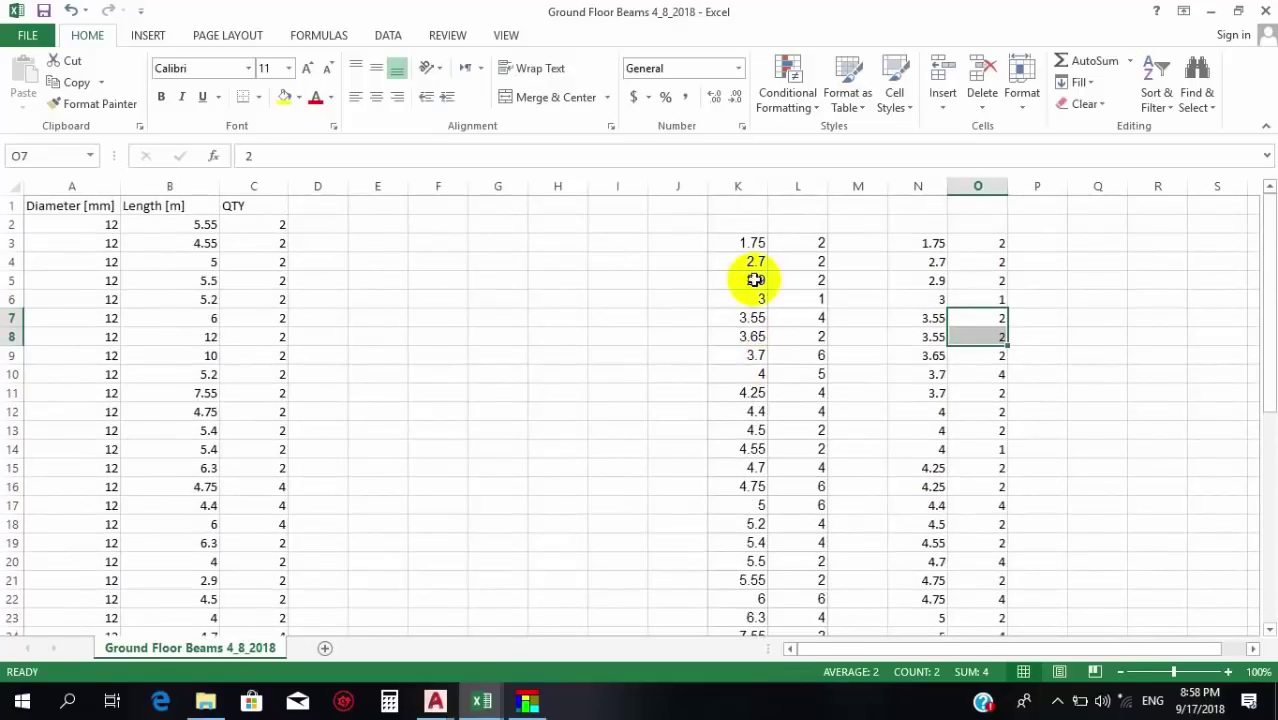
{"action": "left_click", "coordinate": [751, 318]}
{"action": "key", "text": "Right"}
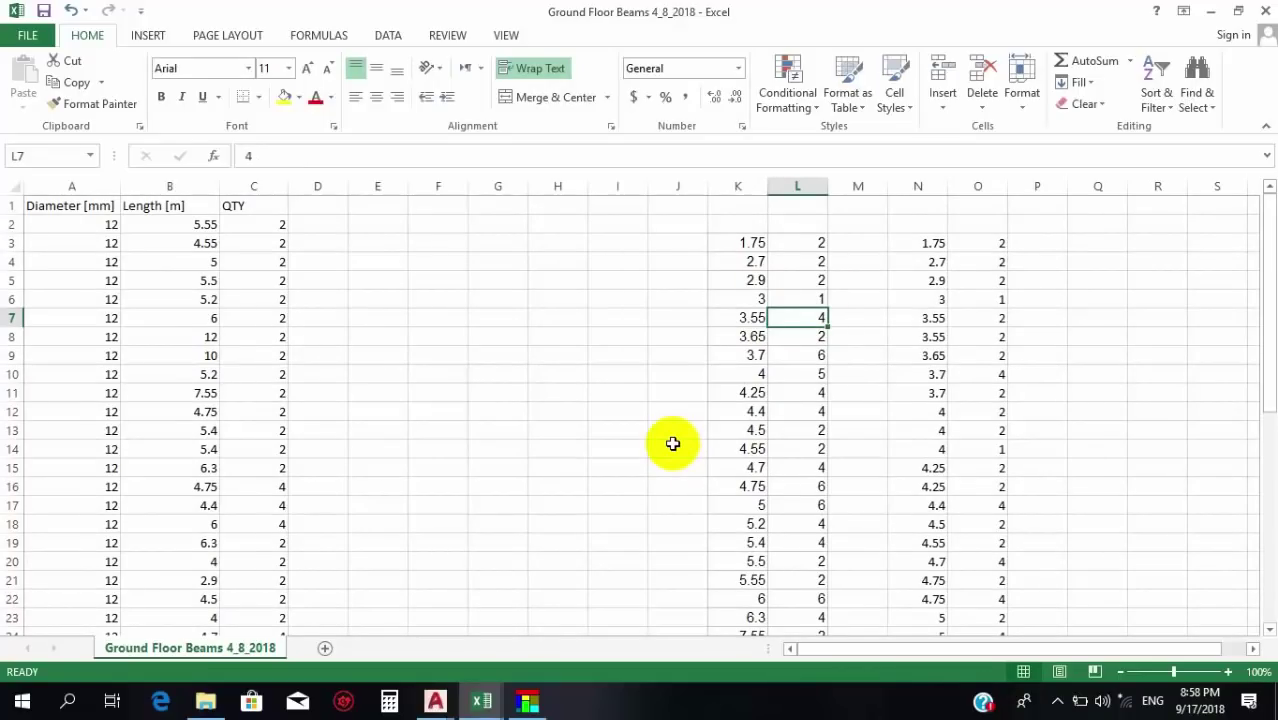
Clear the sorted comparison list from columns N and O, starting at row 3.
{"action": "left_click_drag", "start_coordinate": [900, 245], "coordinate": [979, 566]}
{"action": "key", "text": "Delete"}
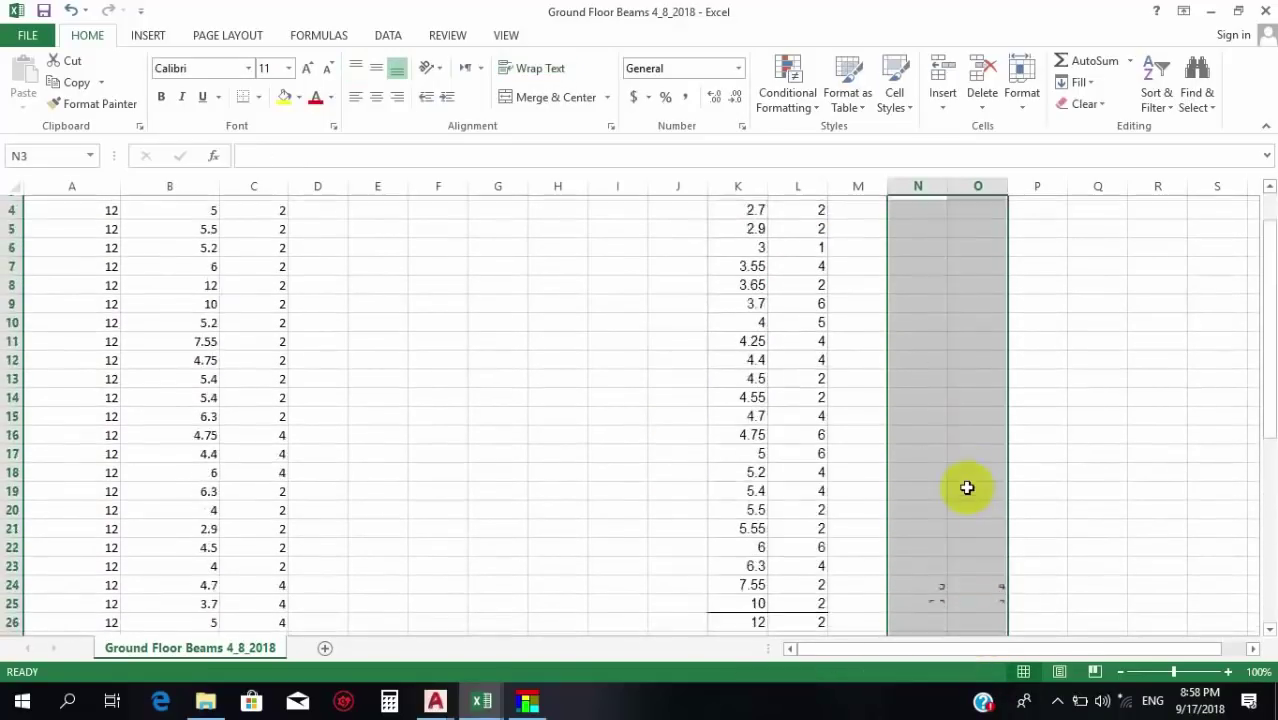
{"action": "scroll", "coordinate": [967, 487], "scroll_direction": "up", "scroll_amount": 1}
{"action": "scroll", "coordinate": [650, 340], "scroll_direction": "down", "scroll_amount": 1}
{"action": "scroll", "coordinate": [500, 420], "scroll_direction": "up", "scroll_amount": 1}
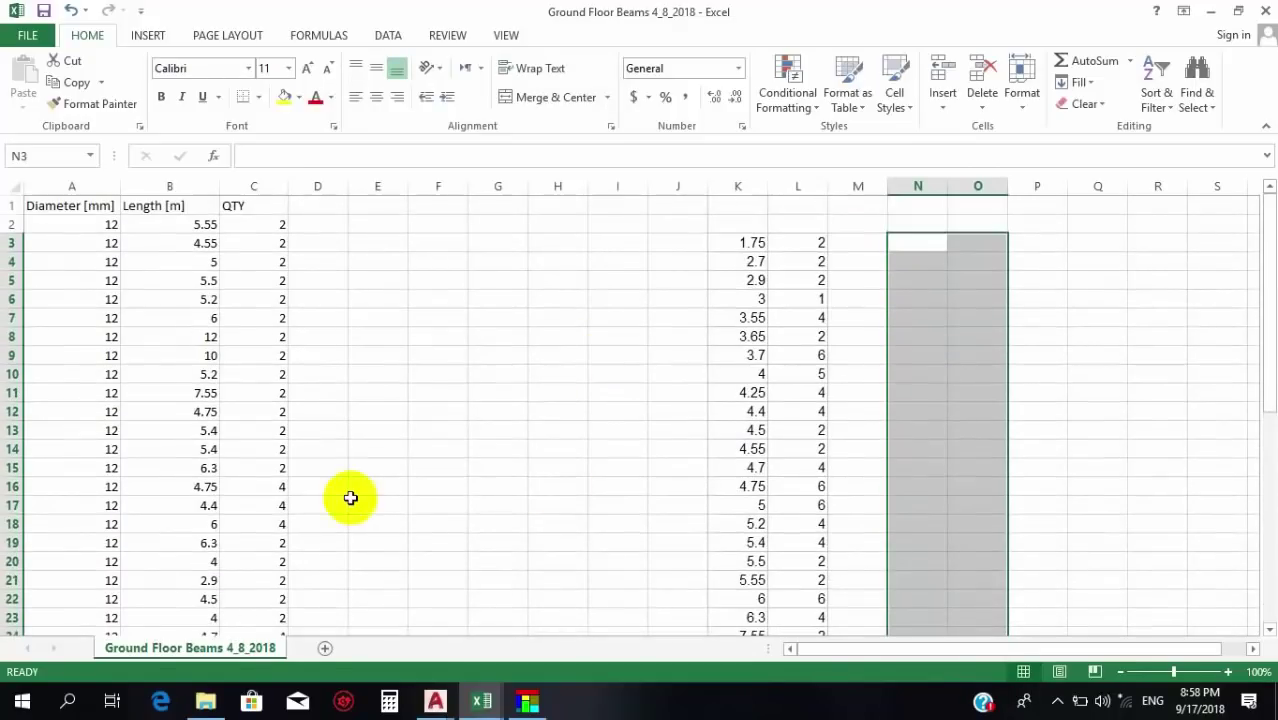
Add a new worksheet to the workbook and show it in Page Break Preview.
{"action": "left_click", "coordinate": [325, 650]}
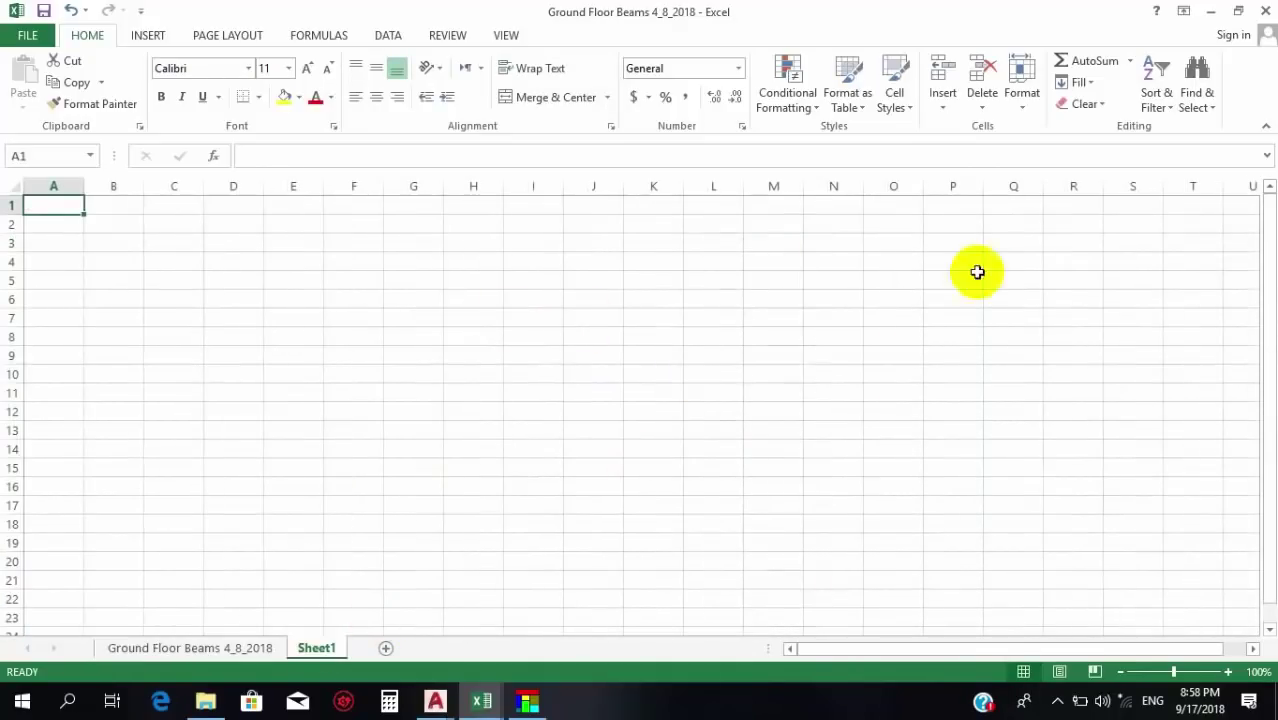
{"action": "left_click", "coordinate": [504, 35]}
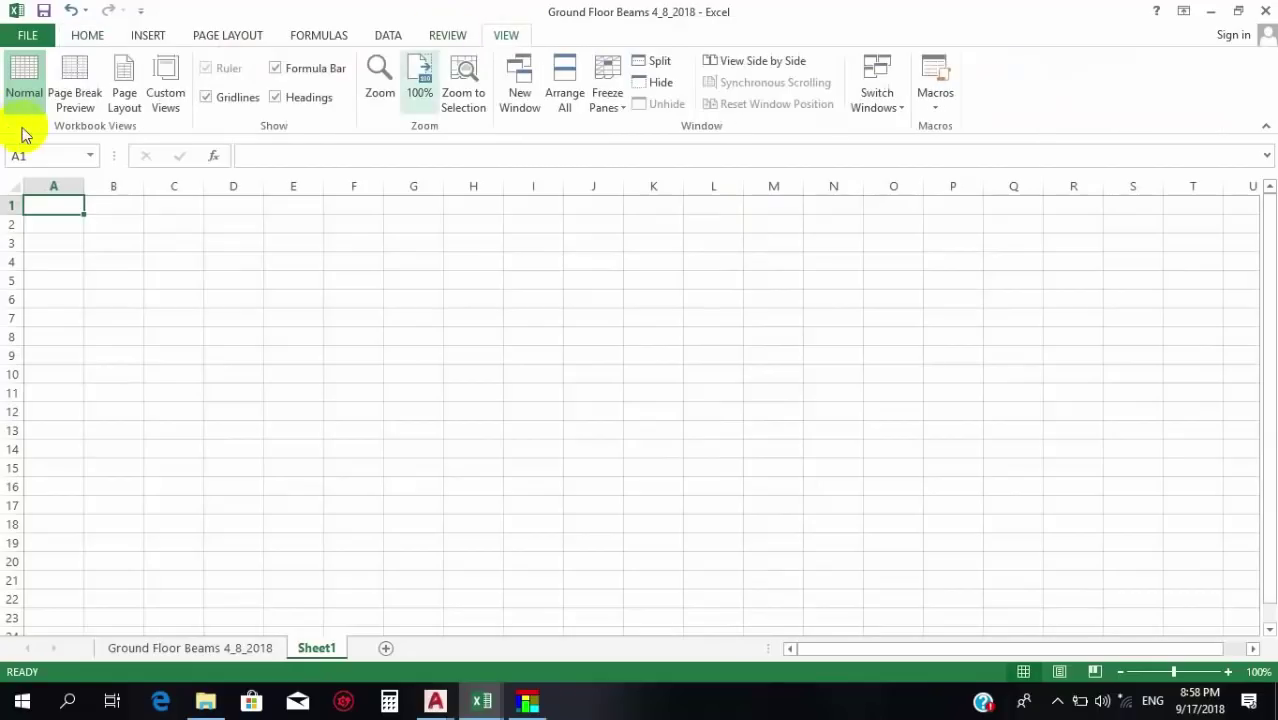
{"action": "left_click", "coordinate": [80, 85]}
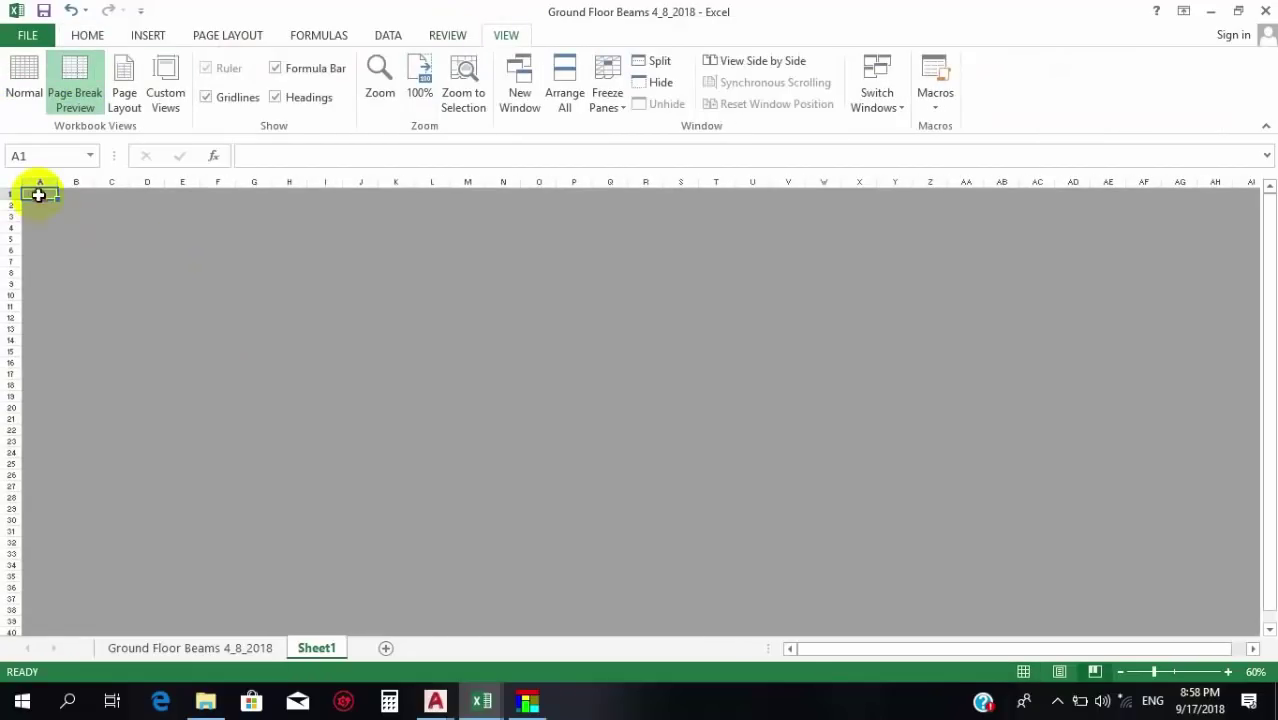
Apply all borders to the range A1:G29 of the new sheet.
{"action": "left_click_drag", "start_coordinate": [38, 195], "coordinate": [266, 511]}
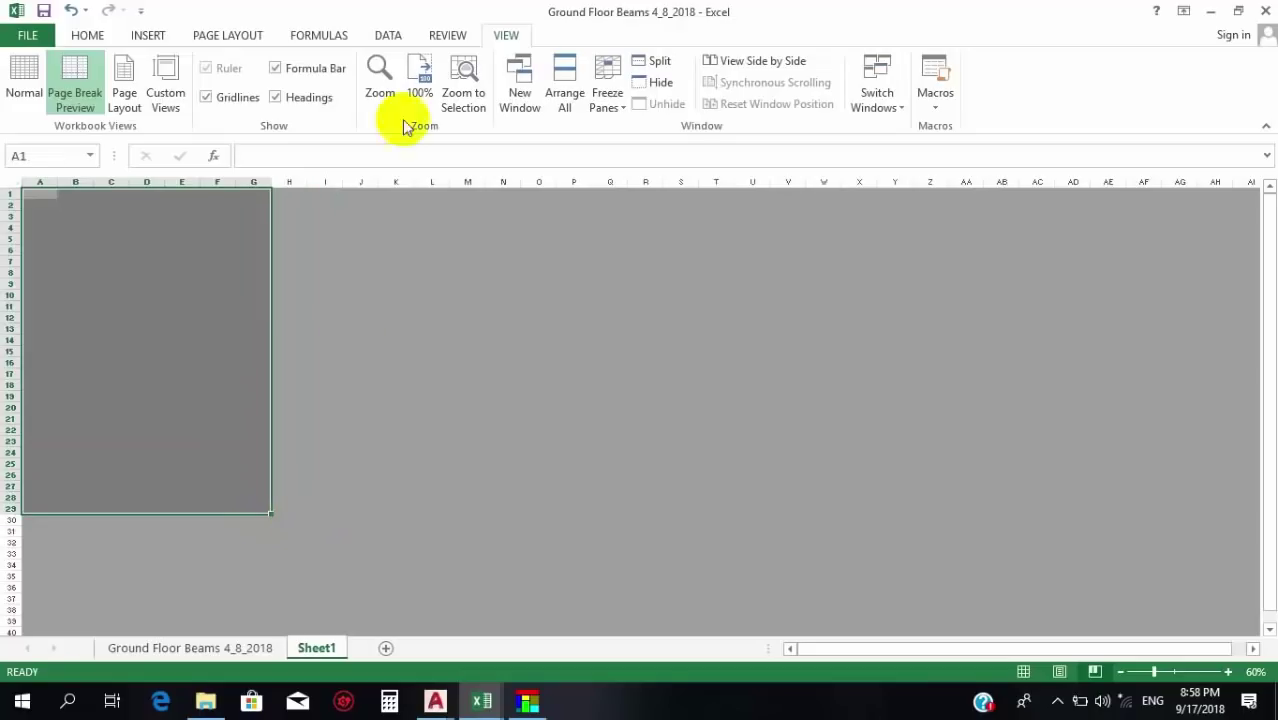
{"action": "left_click", "coordinate": [87, 35]}
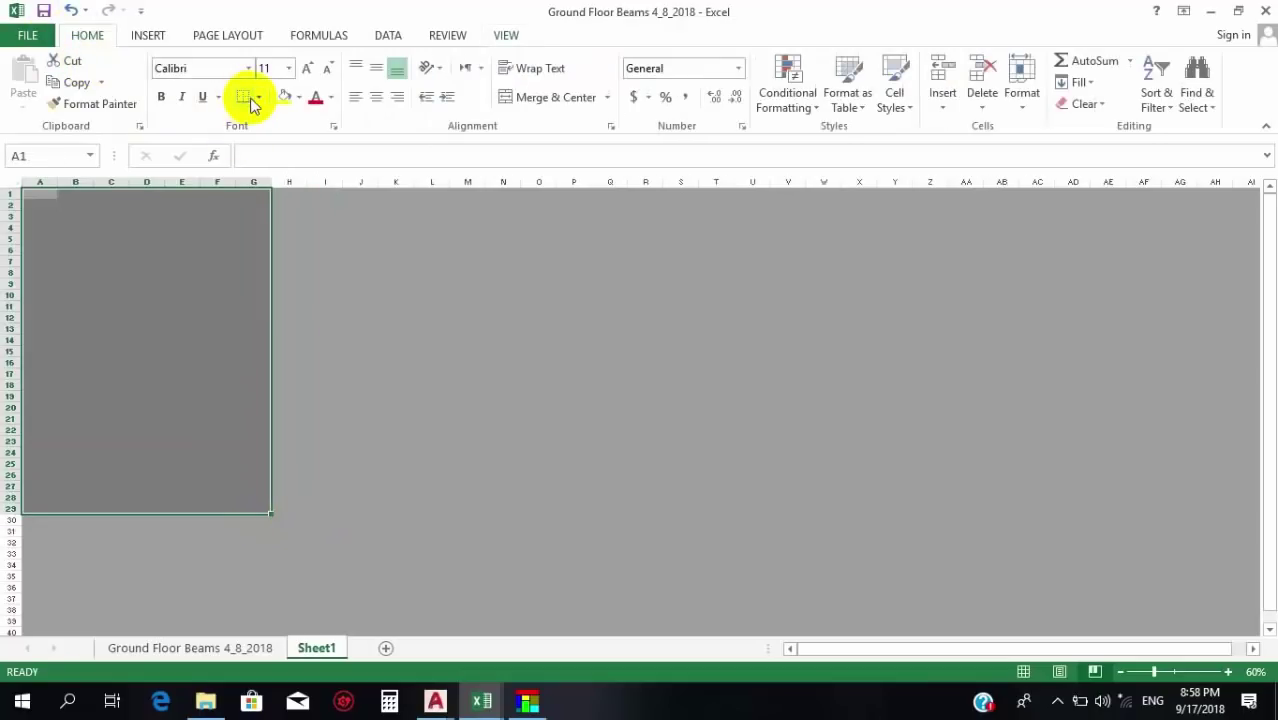
{"action": "left_click", "coordinate": [258, 100]}
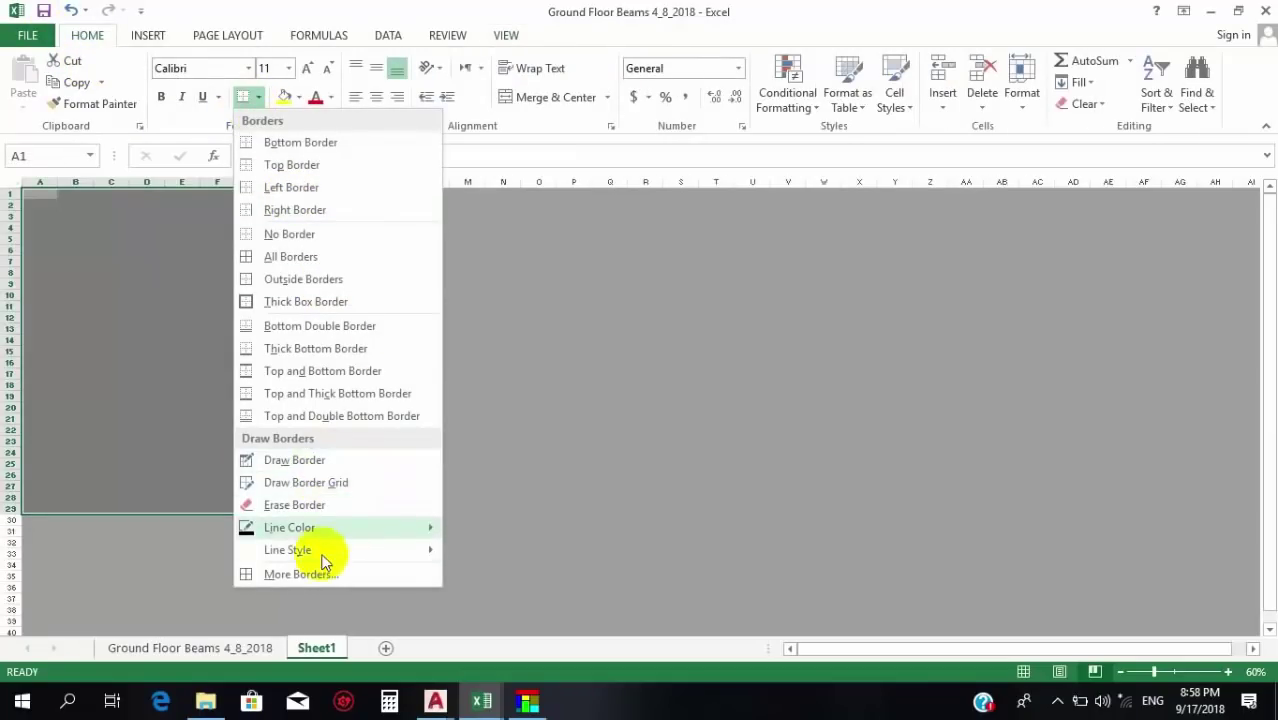
{"action": "left_click", "coordinate": [280, 257]}
{"action": "left_click", "coordinate": [182, 305]}
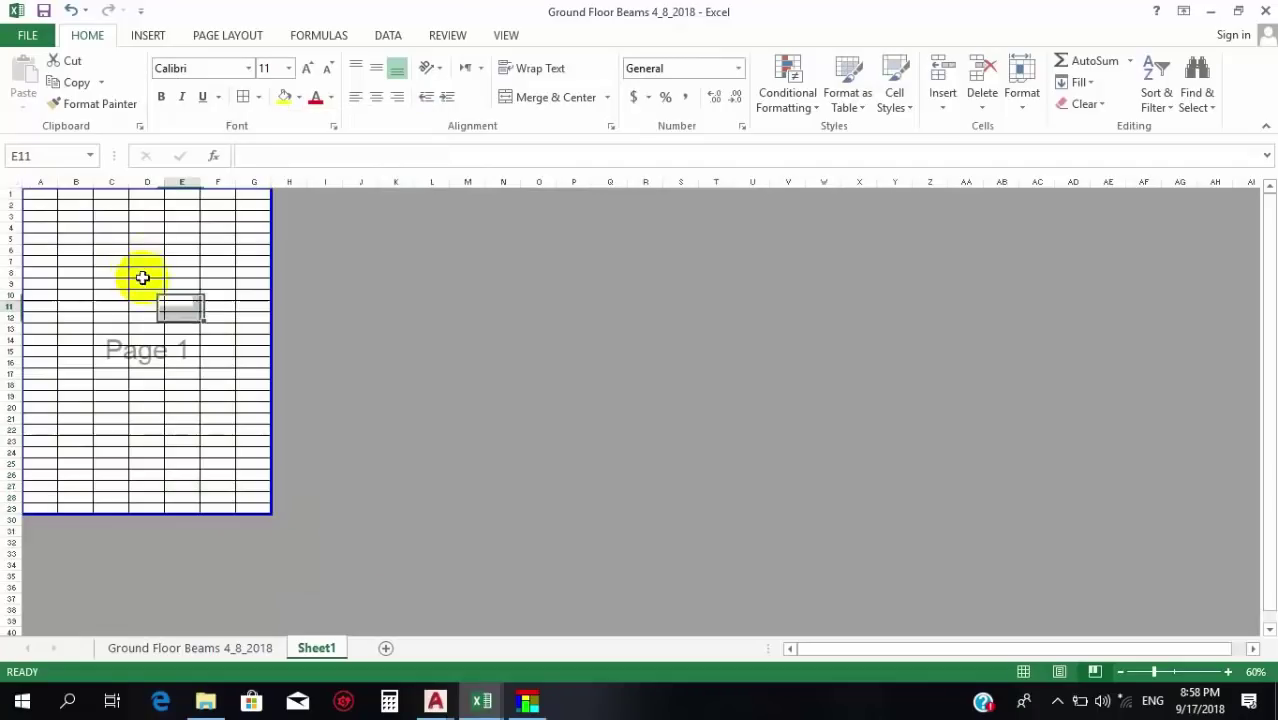
Merge and center A1:G1 into a title row across the bordered table.
{"action": "scroll", "coordinate": [120, 234], "scroll_direction": "up", "scroll_amount": 7, "text": "ctrl"}
{"action": "scroll", "coordinate": [262, 349], "scroll_direction": "up", "scroll_amount": 3}
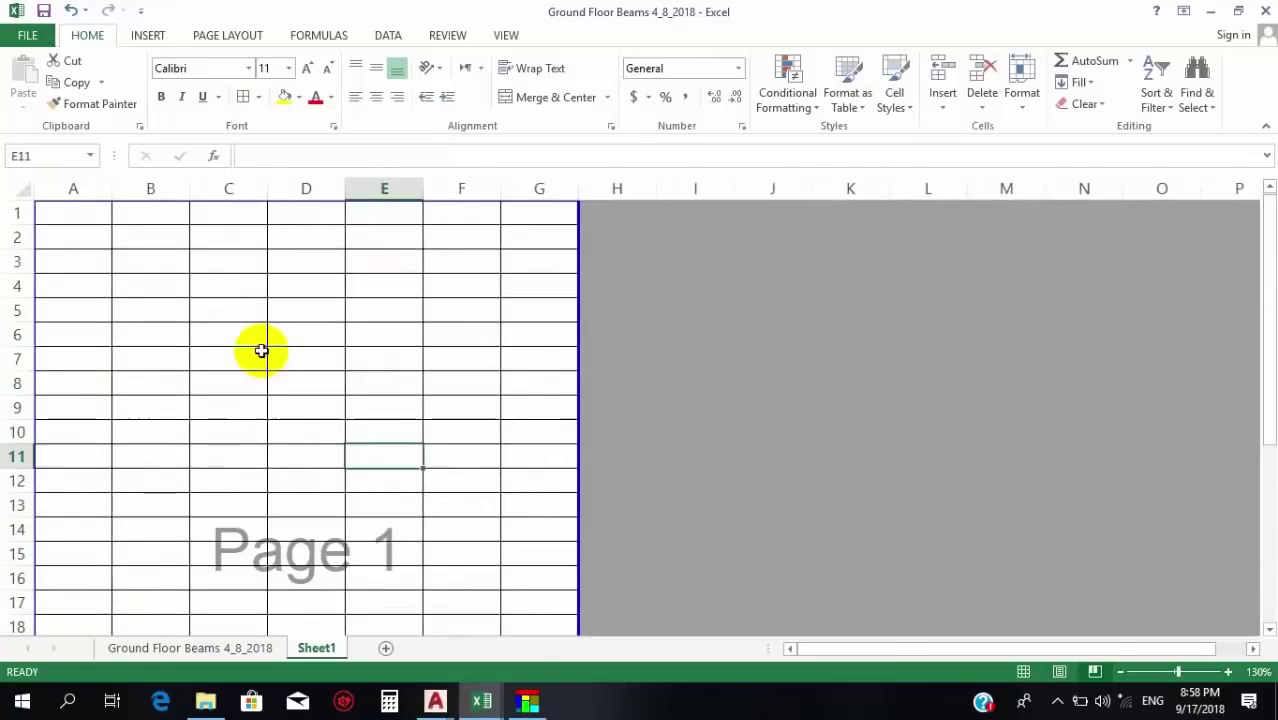
{"action": "left_click_drag", "start_coordinate": [545, 211], "coordinate": [46, 210]}
{"action": "left_click", "coordinate": [553, 104]}
{"action": "left_click_drag", "start_coordinate": [456, 236], "coordinate": [456, 261]}
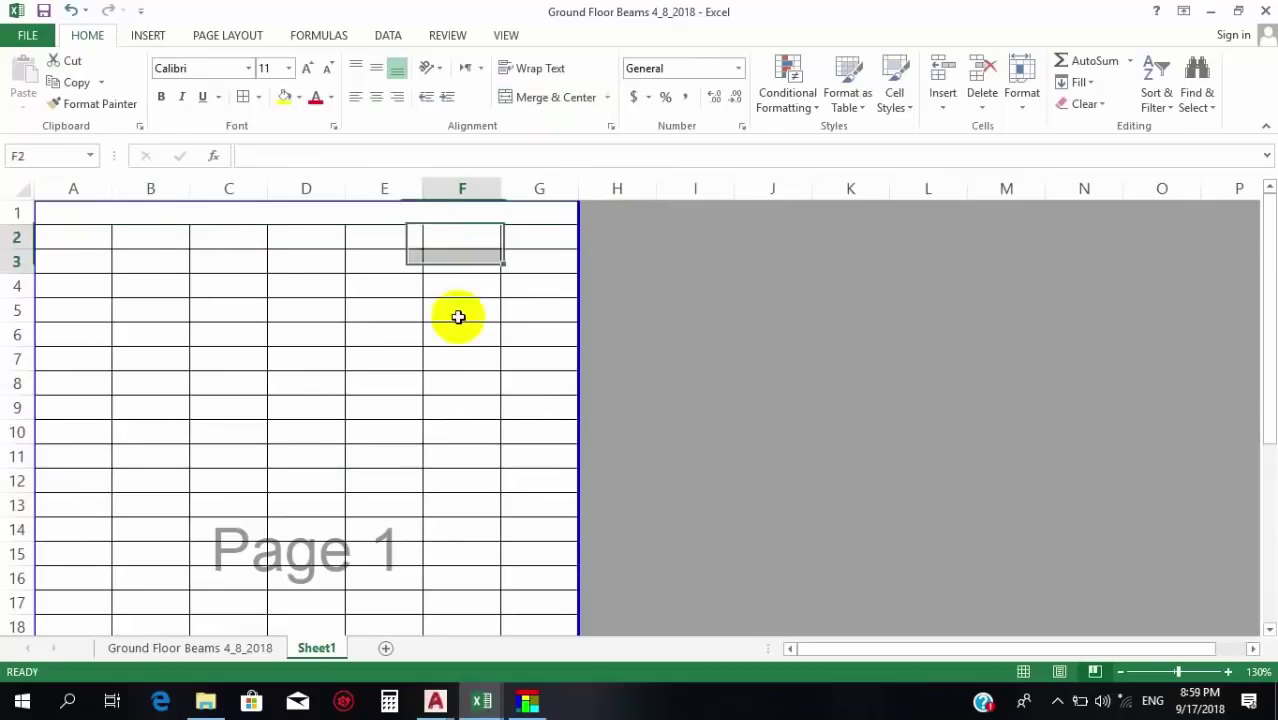
{"action": "left_click", "coordinate": [82, 245]}
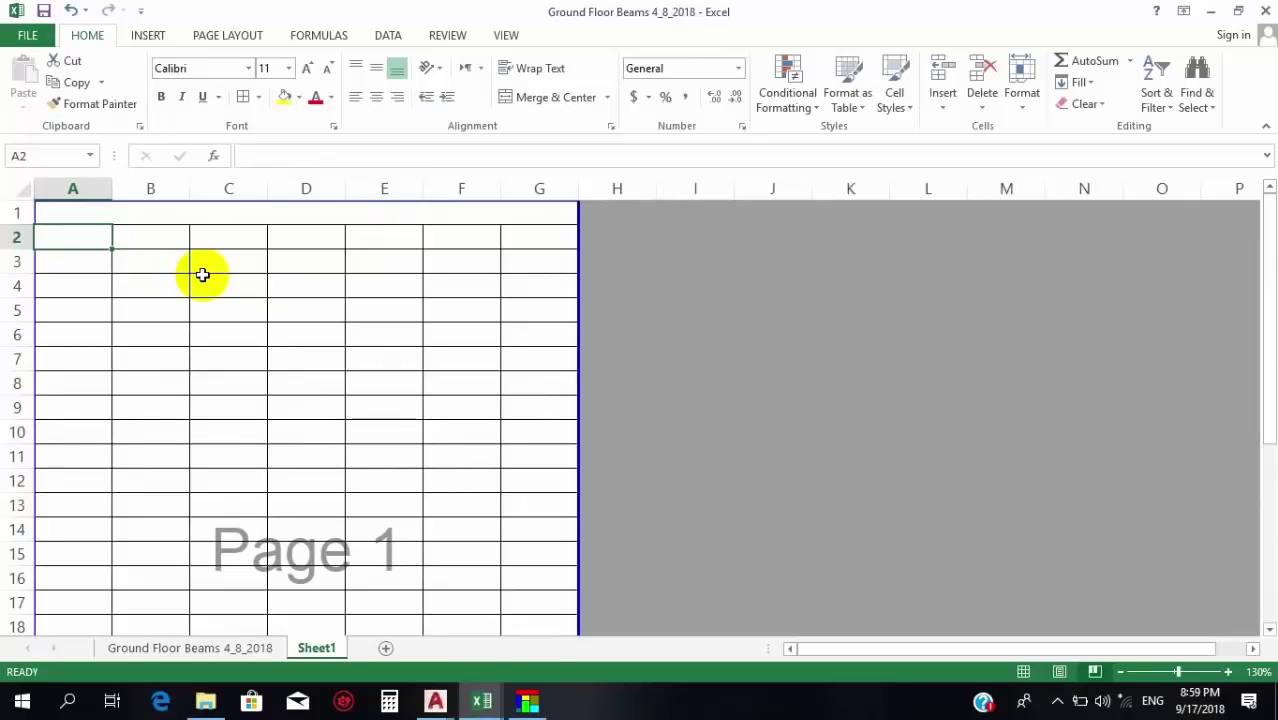
Enter the header "S" in A2 and narrow column A to fit it.
{"action": "type", "text": "N"}
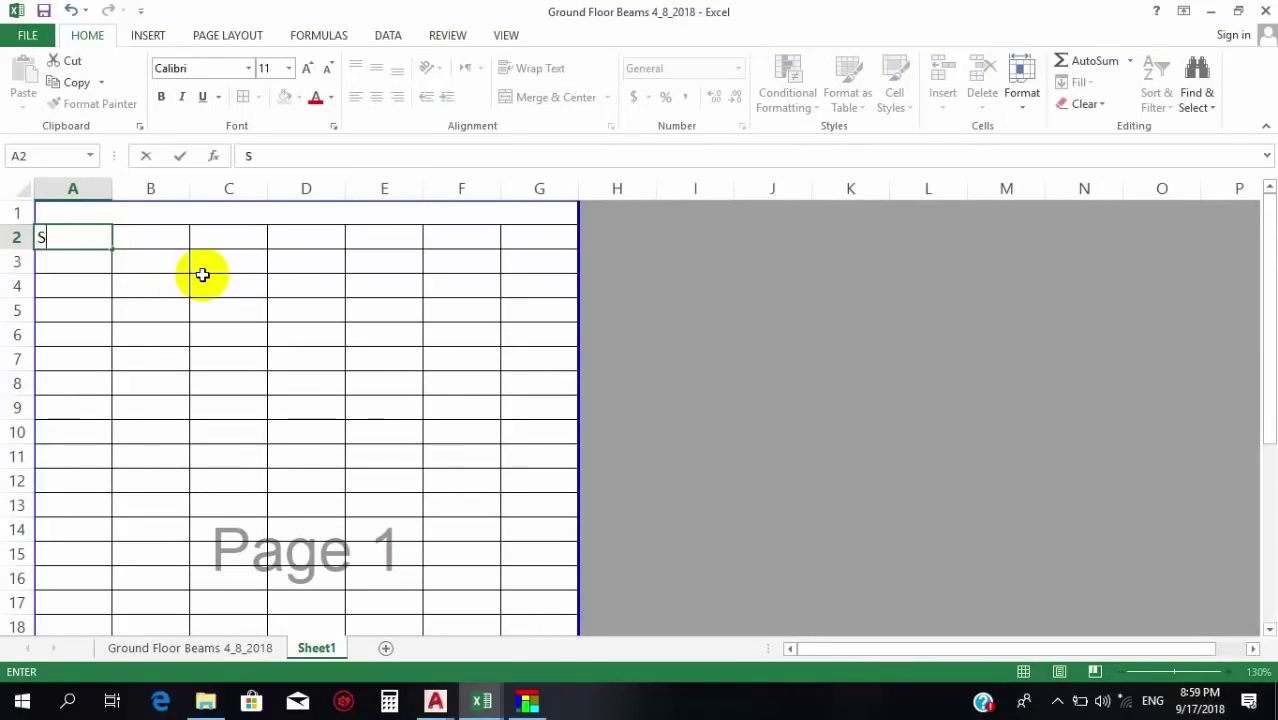
{"action": "left_click", "coordinate": [66, 312]}
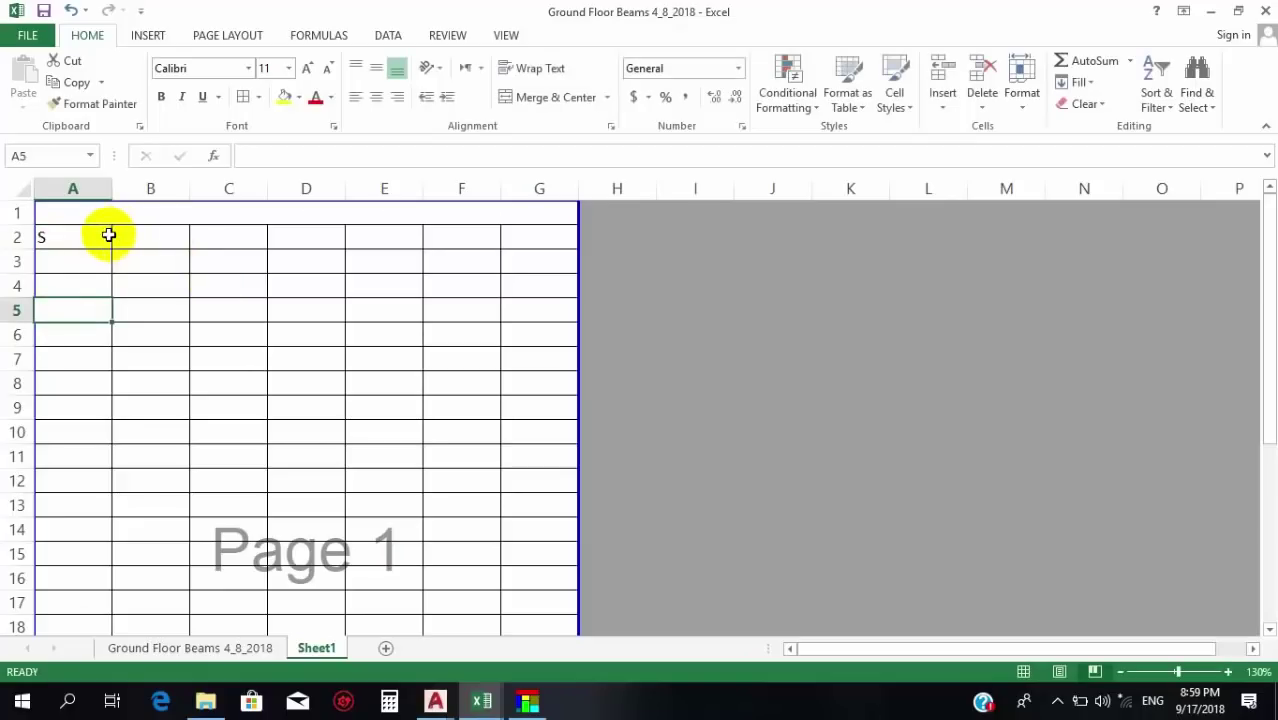
{"action": "left_click", "coordinate": [113, 236]}
{"action": "left_click_drag", "start_coordinate": [111, 185], "coordinate": [65, 188]}
{"action": "left_click_drag", "start_coordinate": [182, 335], "coordinate": [105, 285]}
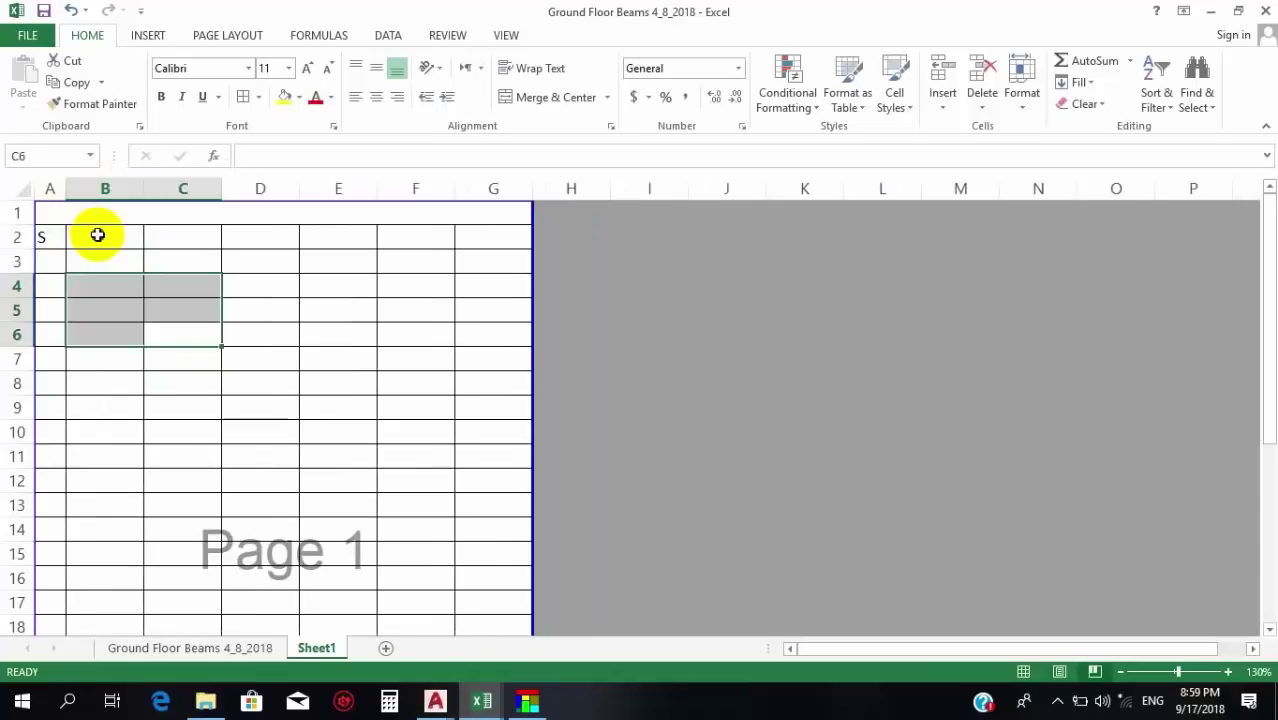
Enter the header "BAR Diameter" in B2 and widen column B so that the text fits.
{"action": "left_click", "coordinate": [97, 235]}
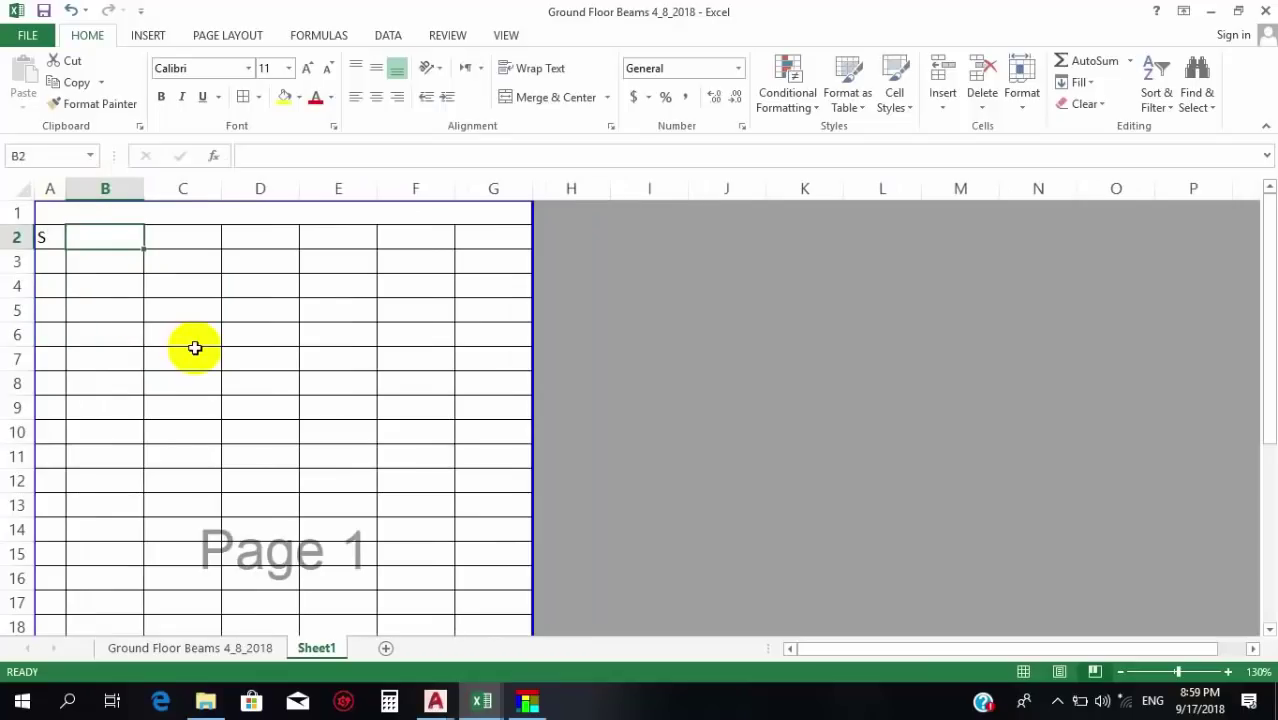
{"action": "type", "text": "BAR Diameter"}
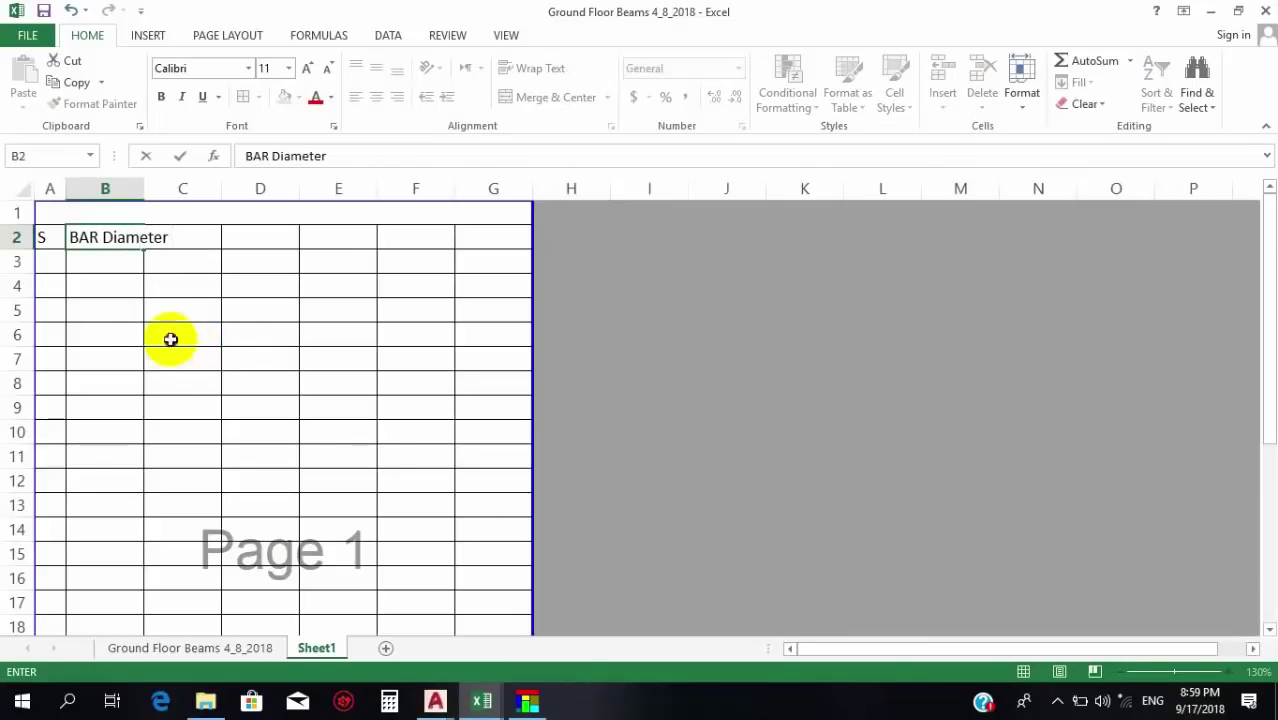
{"action": "left_click_drag", "start_coordinate": [171, 337], "coordinate": [175, 358]}
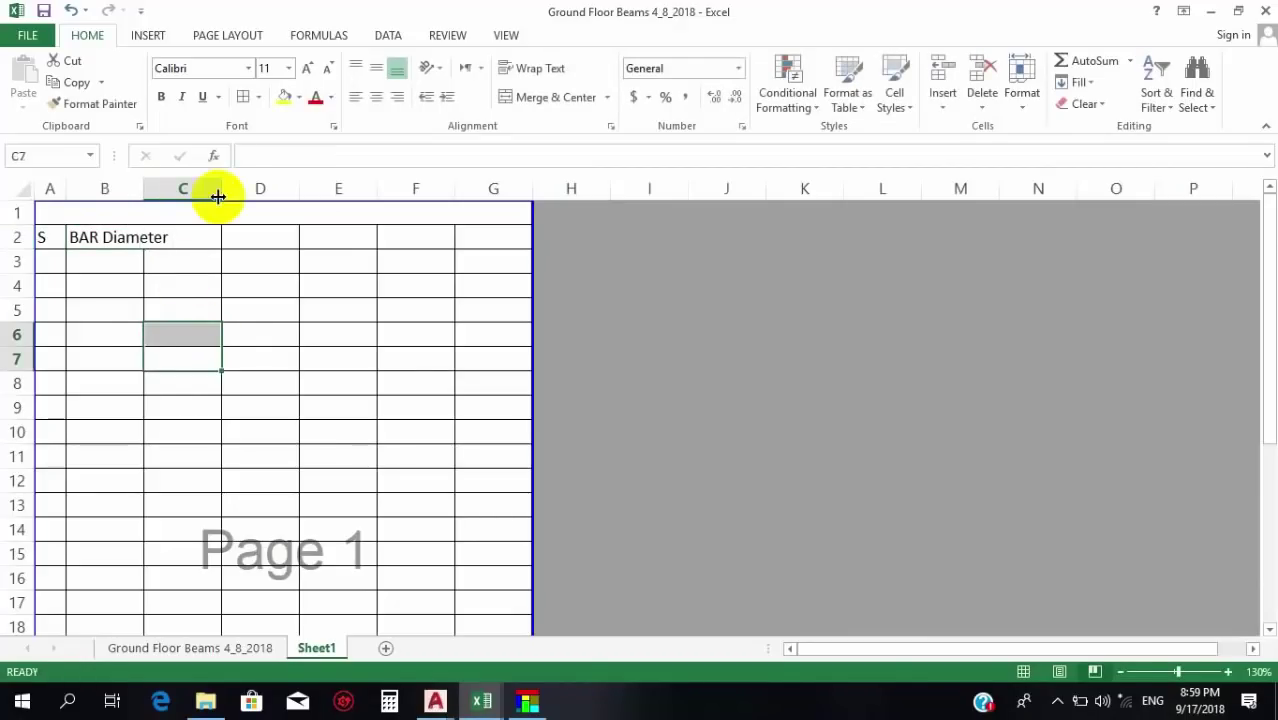
{"action": "left_click", "coordinate": [150, 280]}
{"action": "left_click", "coordinate": [140, 240]}
{"action": "left_click", "coordinate": [175, 310]}
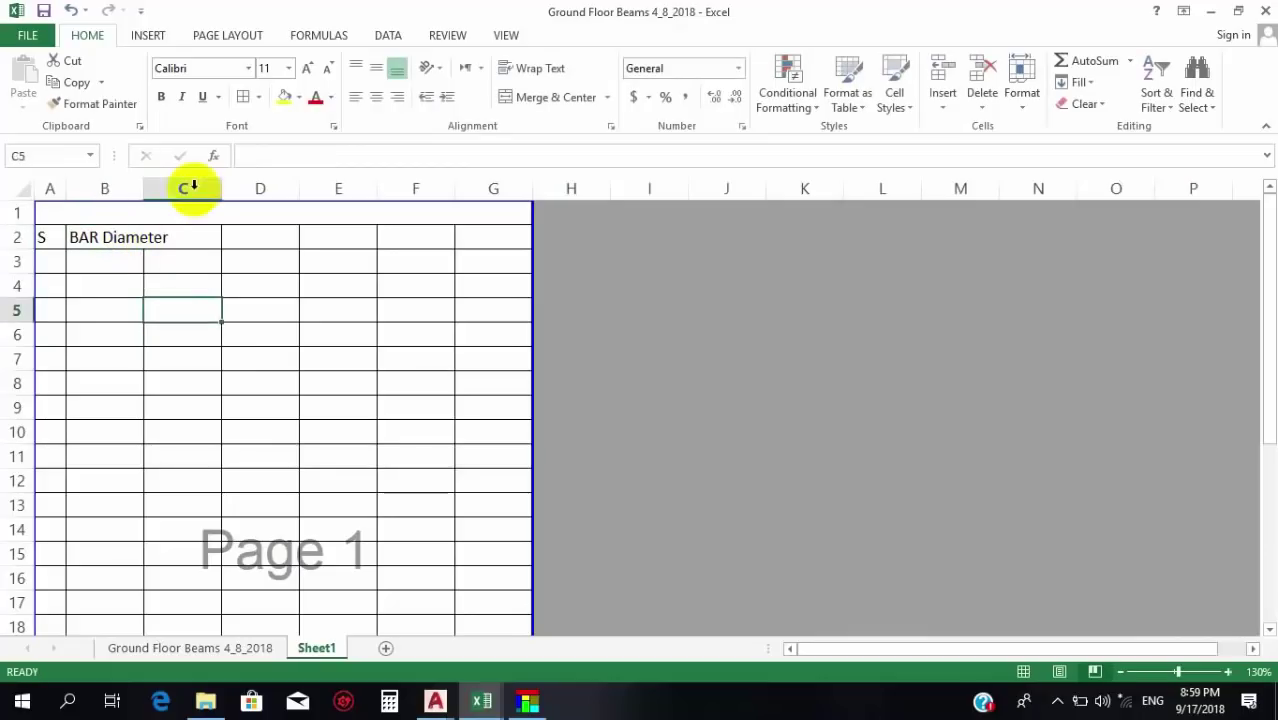
{"action": "left_click", "coordinate": [188, 334]}
{"action": "left_click_drag", "start_coordinate": [143, 190], "coordinate": [216, 190]}
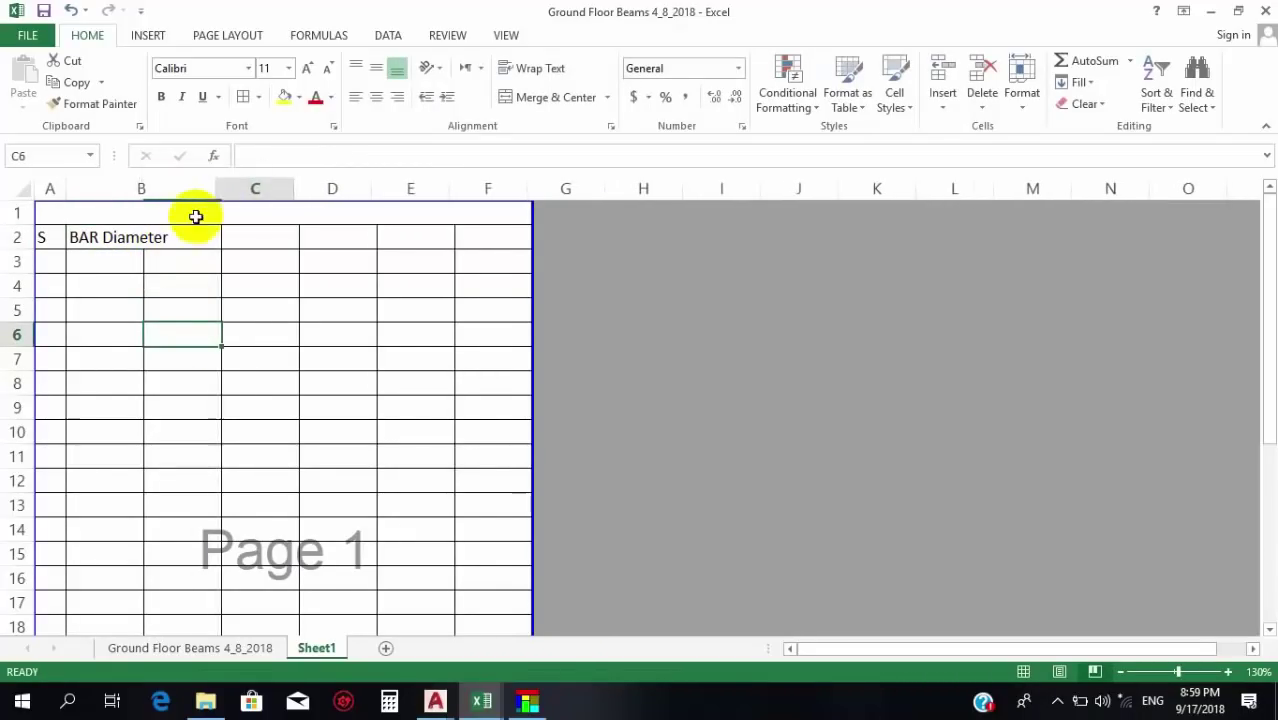
{"action": "left_click", "coordinate": [165, 305]}
{"action": "left_click", "coordinate": [108, 237]}
{"action": "left_click", "coordinate": [271, 255]}
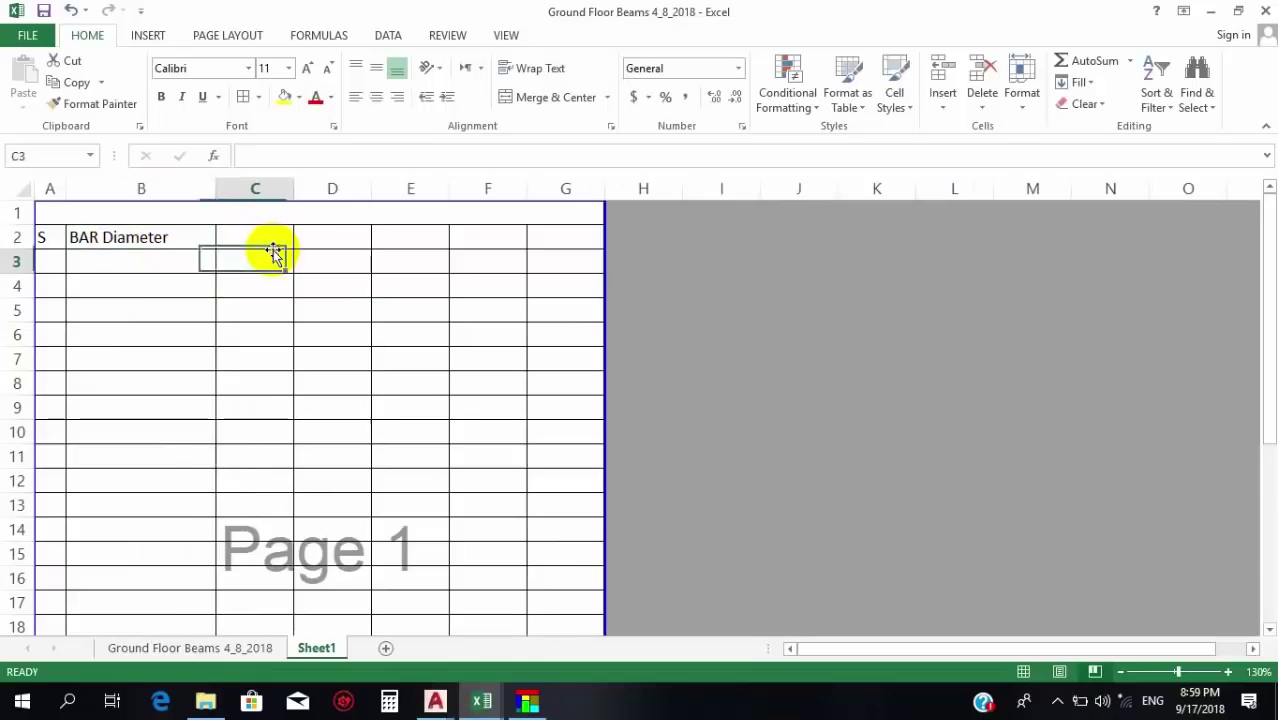
Enter the header "BAR length" in C2 and widen column C so that the text fits.
{"action": "left_click", "coordinate": [271, 238]}
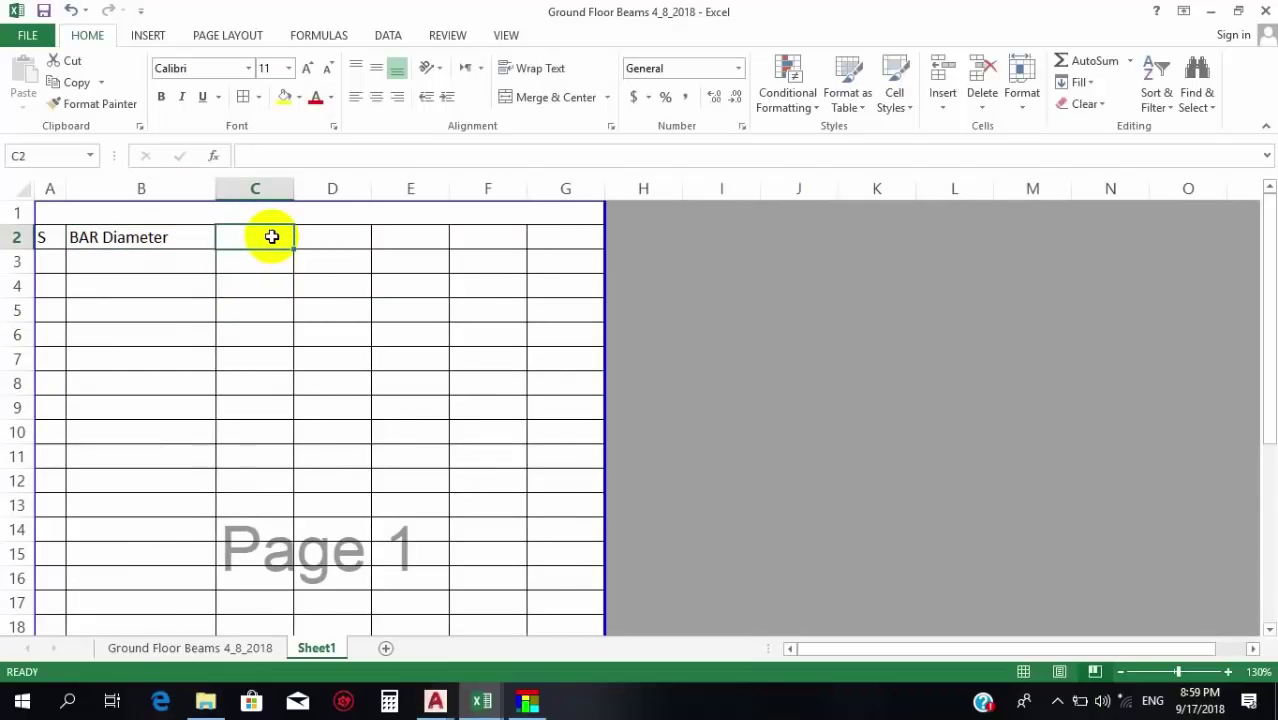
{"action": "type", "text": "BAR length"}
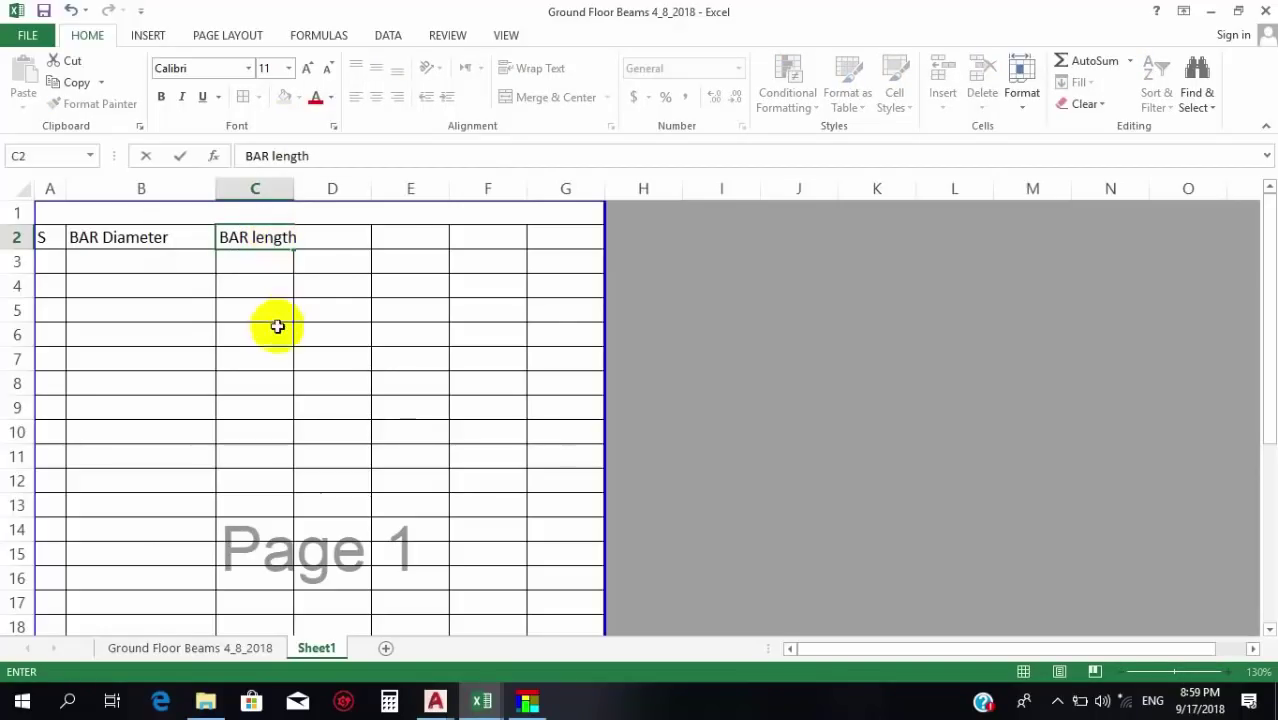
{"action": "left_click_drag", "start_coordinate": [277, 330], "coordinate": [277, 310]}
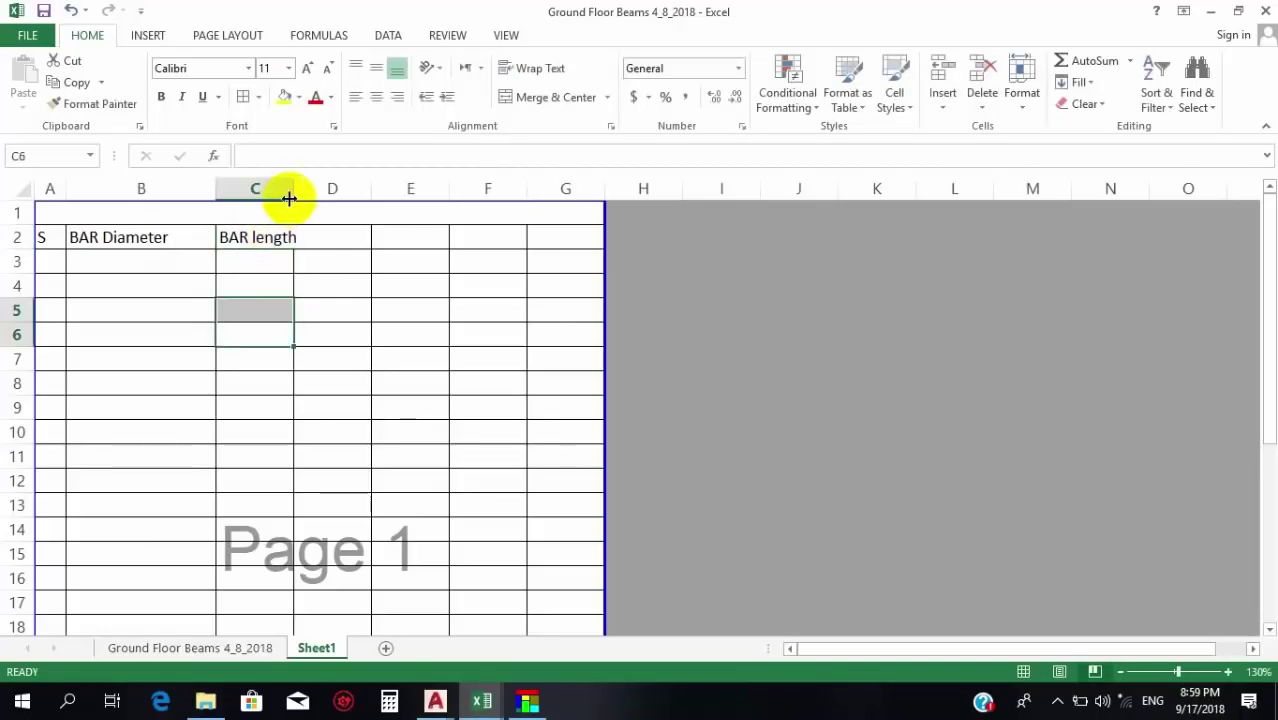
{"action": "left_click_drag", "start_coordinate": [292, 190], "coordinate": [326, 190]}
Enter the headers "BAR QTY" in D2 and "BAR Shape" in E2, widening column E slightly to fit its text.
{"action": "left_click", "coordinate": [370, 249]}
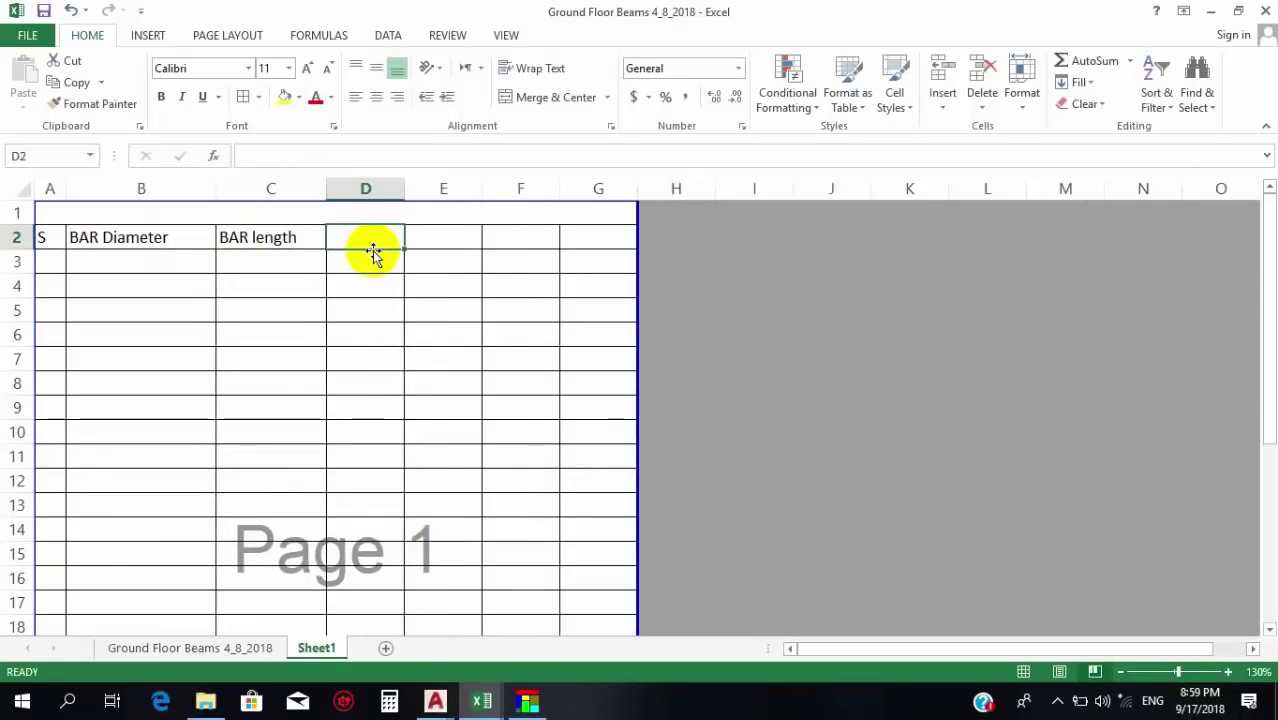
{"action": "type", "text": "BAR QTY"}
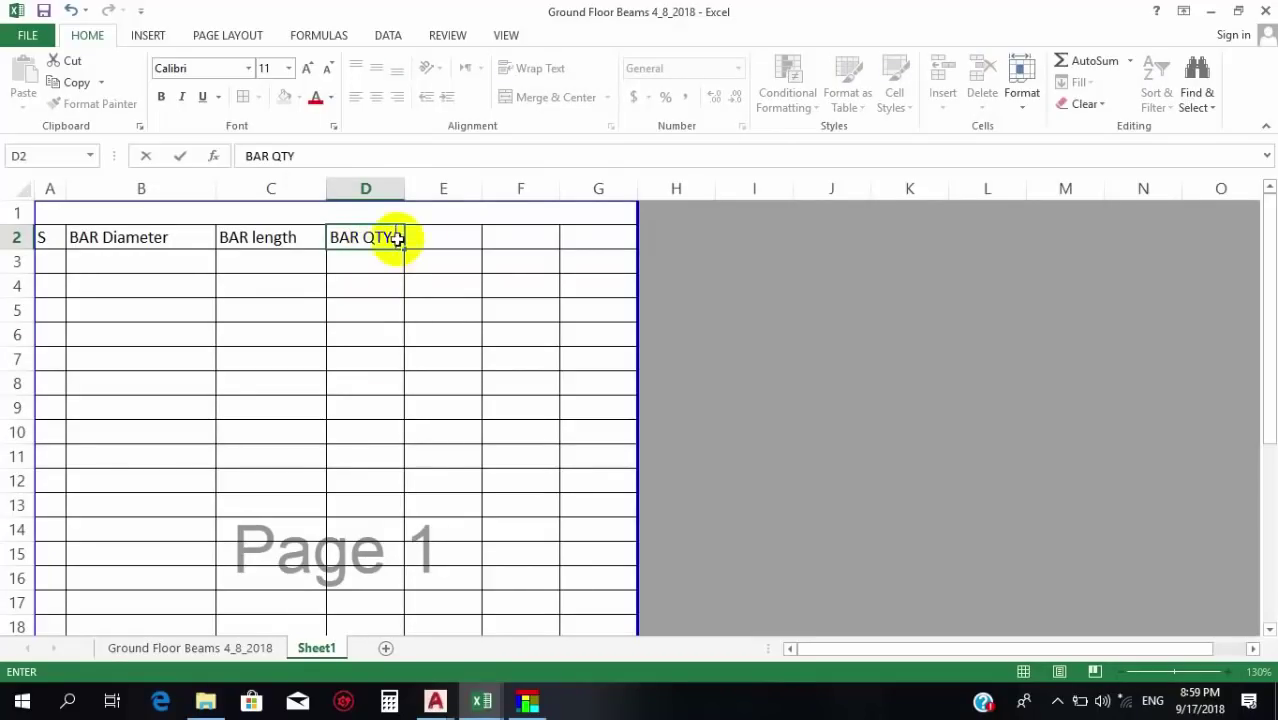
{"action": "left_click", "coordinate": [445, 242]}
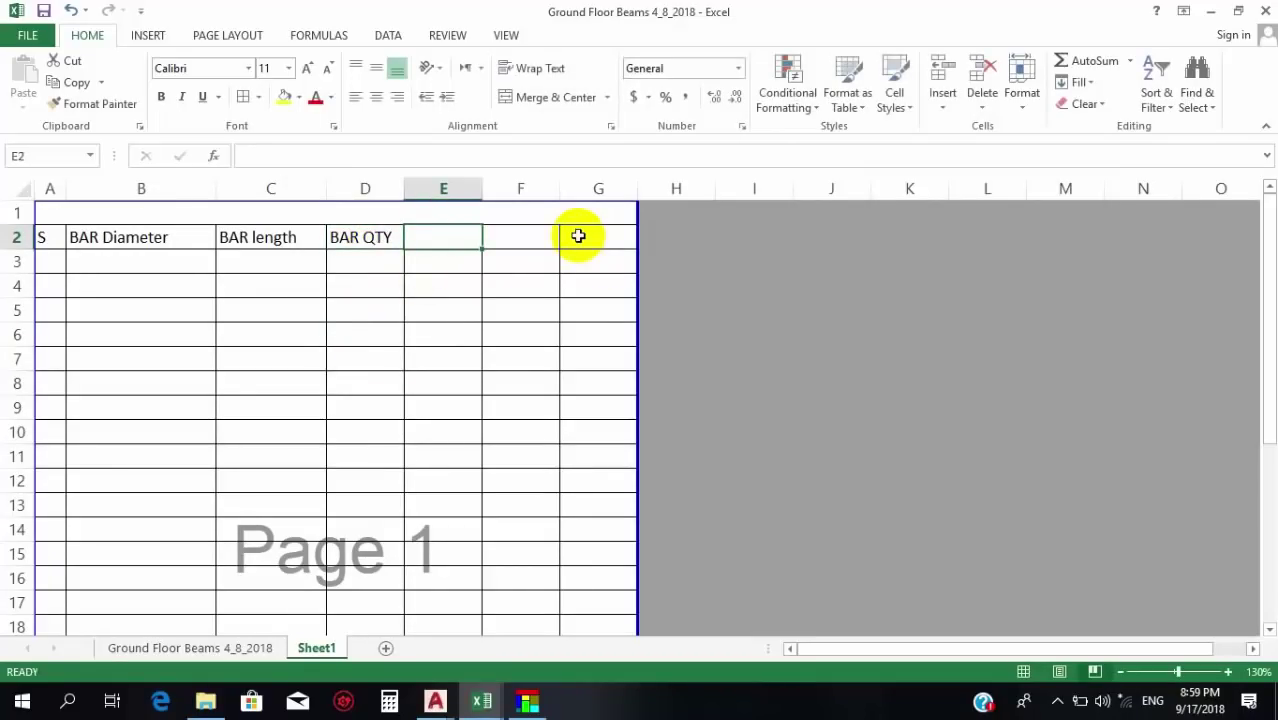
{"action": "type", "text": "BAR Shape"}
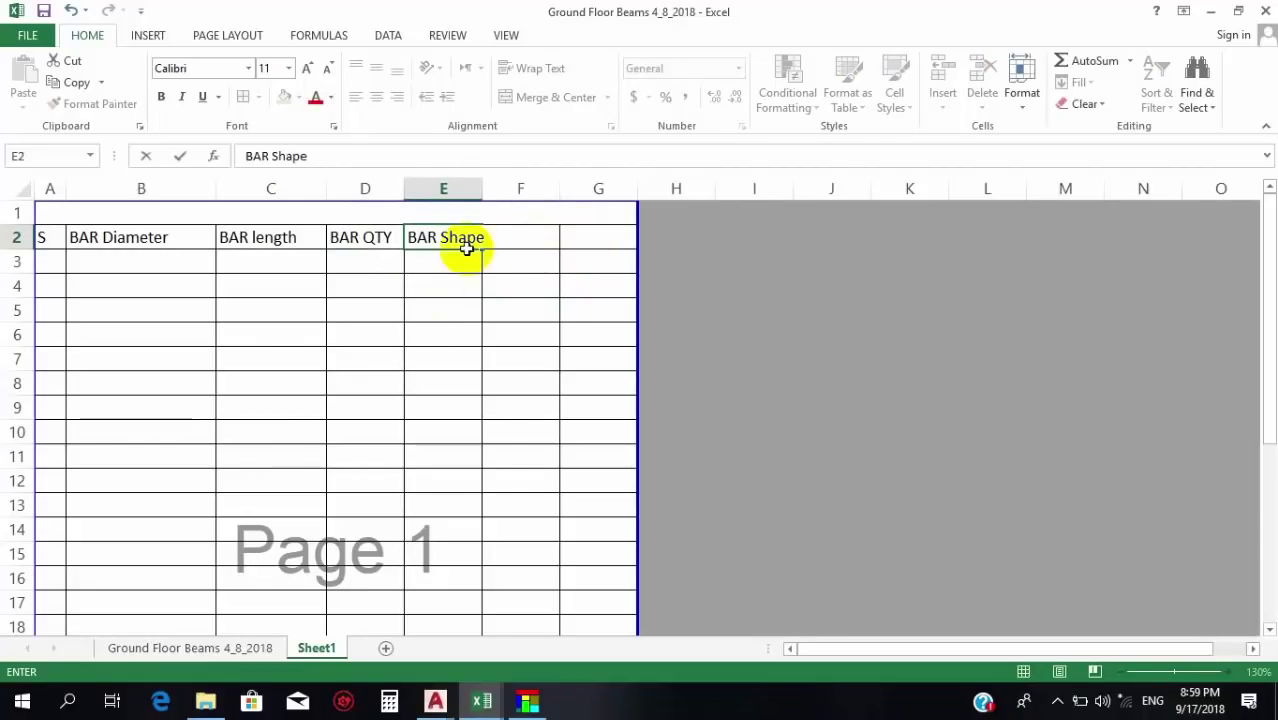
{"action": "left_click", "coordinate": [458, 286]}
{"action": "left_click_drag", "start_coordinate": [482, 189], "coordinate": [508, 190]}
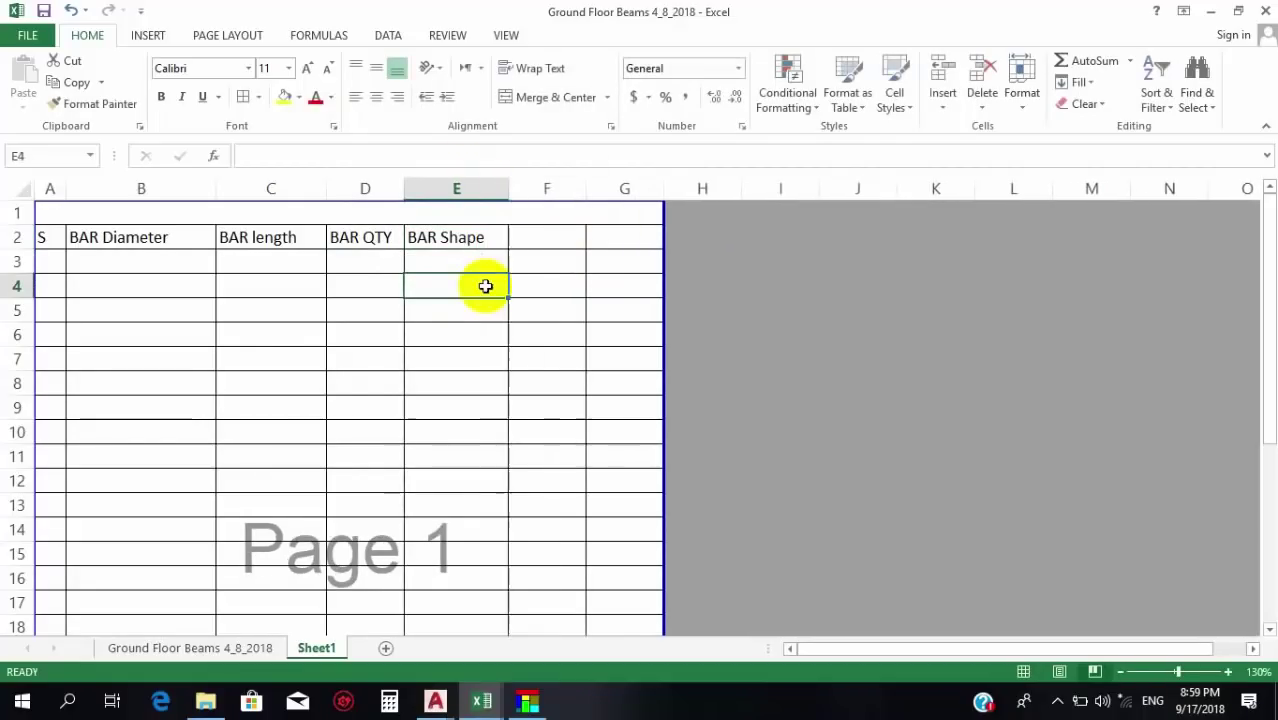
Enter the header "BAR MARK" in F2 and widen column F well beyond the text.
{"action": "left_click", "coordinate": [565, 237]}
{"action": "type", "text": "BAR MARK"}
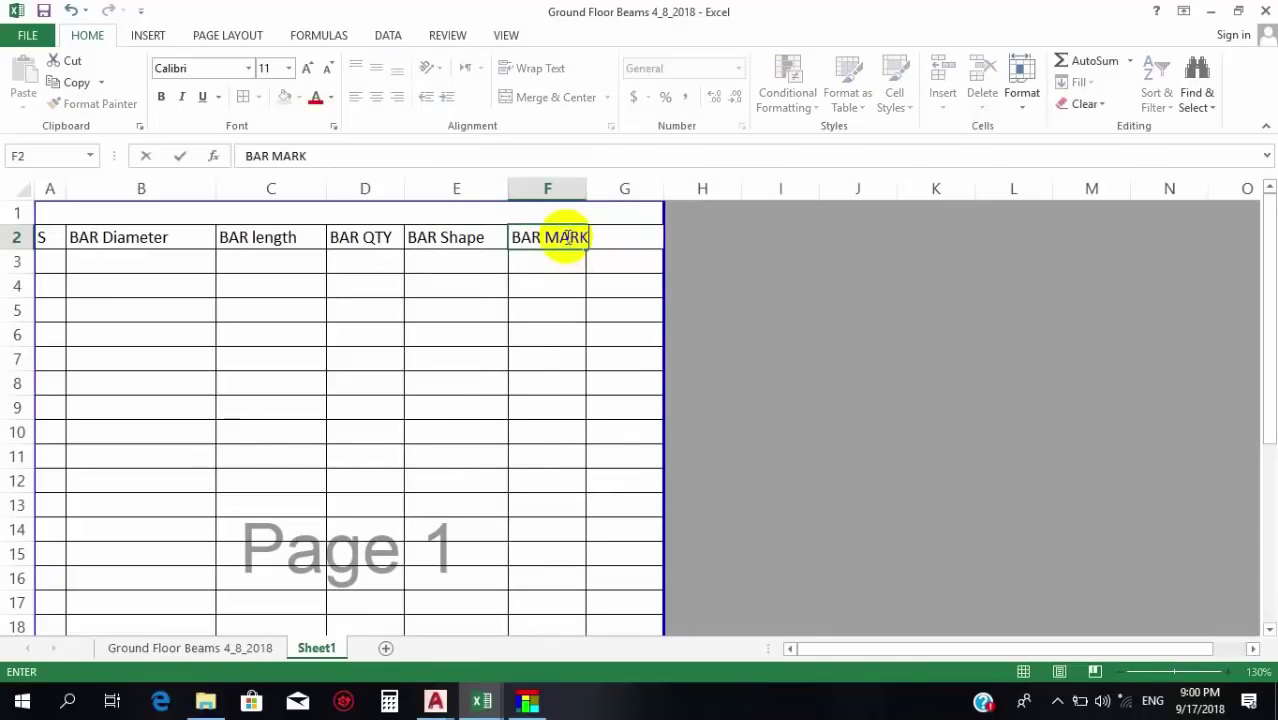
{"action": "left_click", "coordinate": [558, 265]}
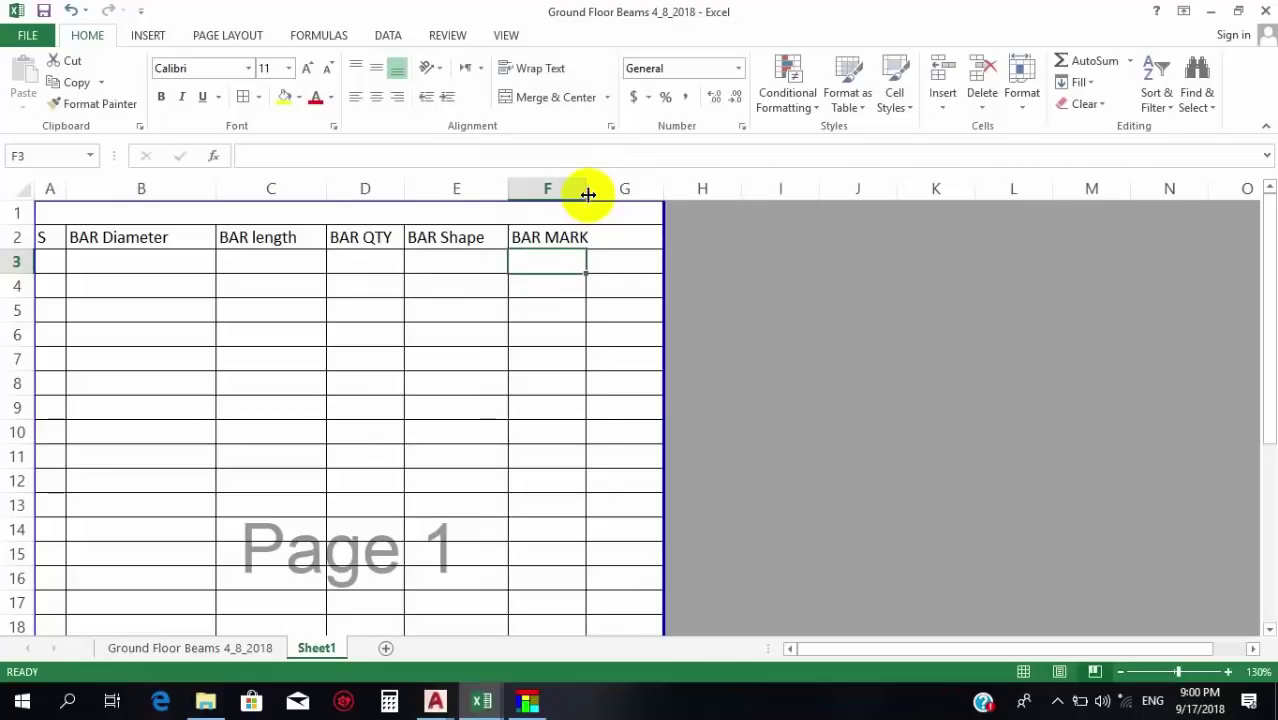
{"action": "left_click_drag", "start_coordinate": [588, 194], "coordinate": [650, 192]}
Extend the page boundary of the sheet to include column H.
{"action": "left_click", "coordinate": [685, 238]}
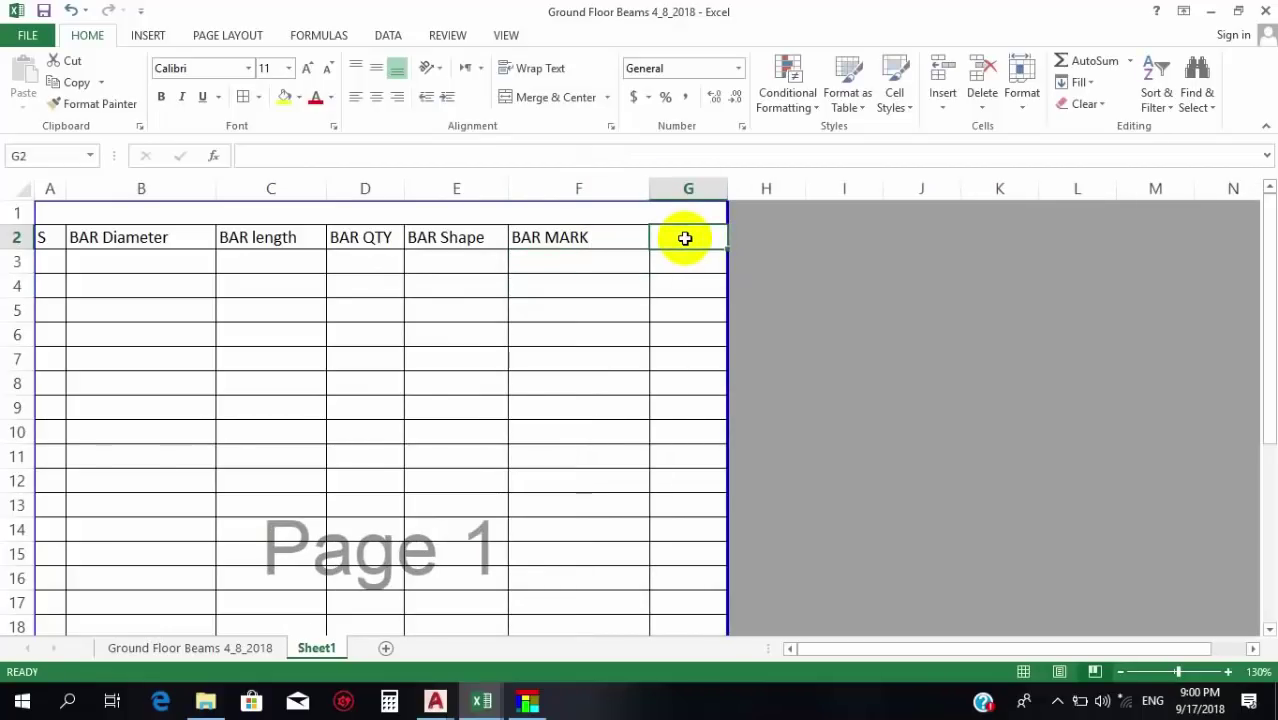
{"action": "type", "text": "N"}
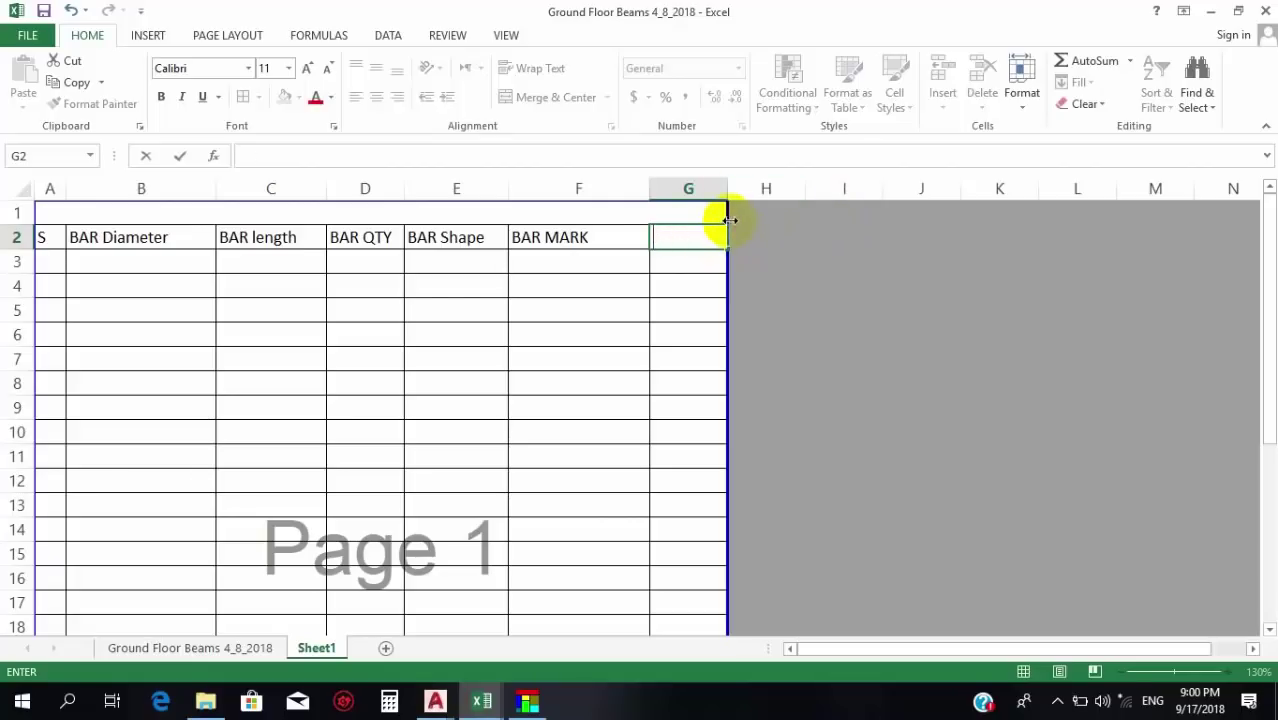
{"action": "left_click_drag", "start_coordinate": [729, 217], "coordinate": [805, 218]}
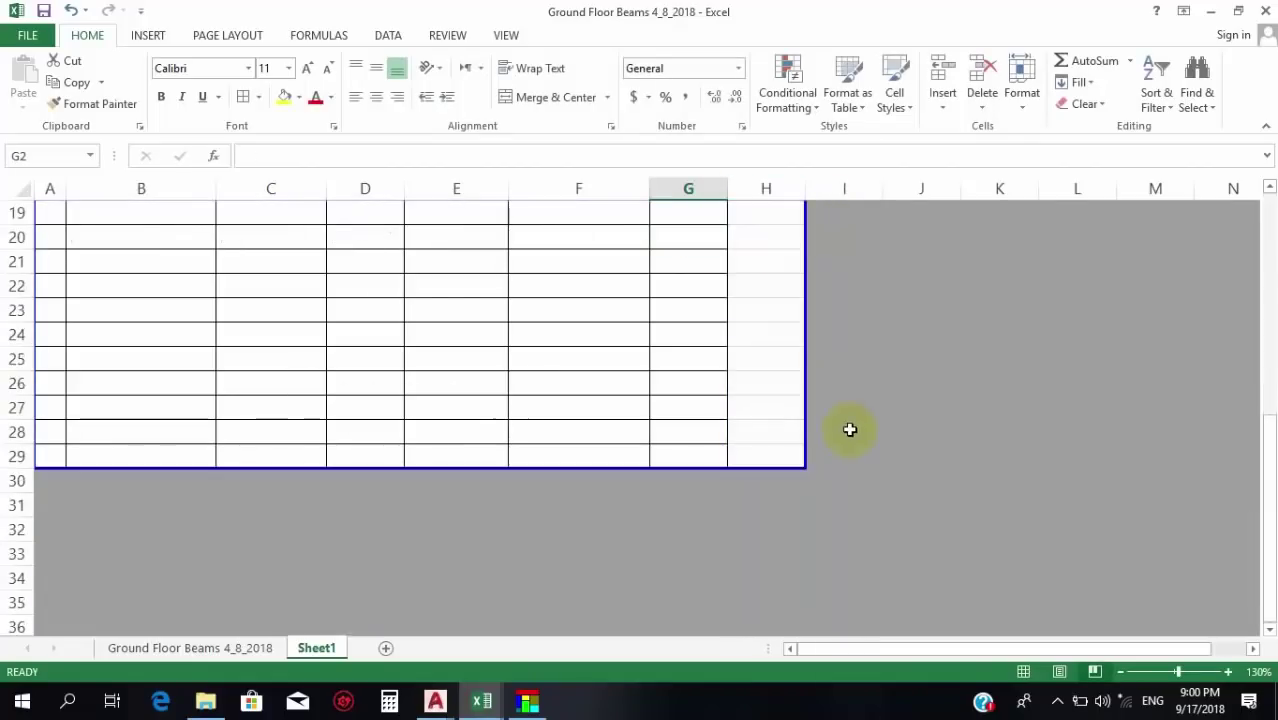
{"action": "left_click", "coordinate": [665, 281]}
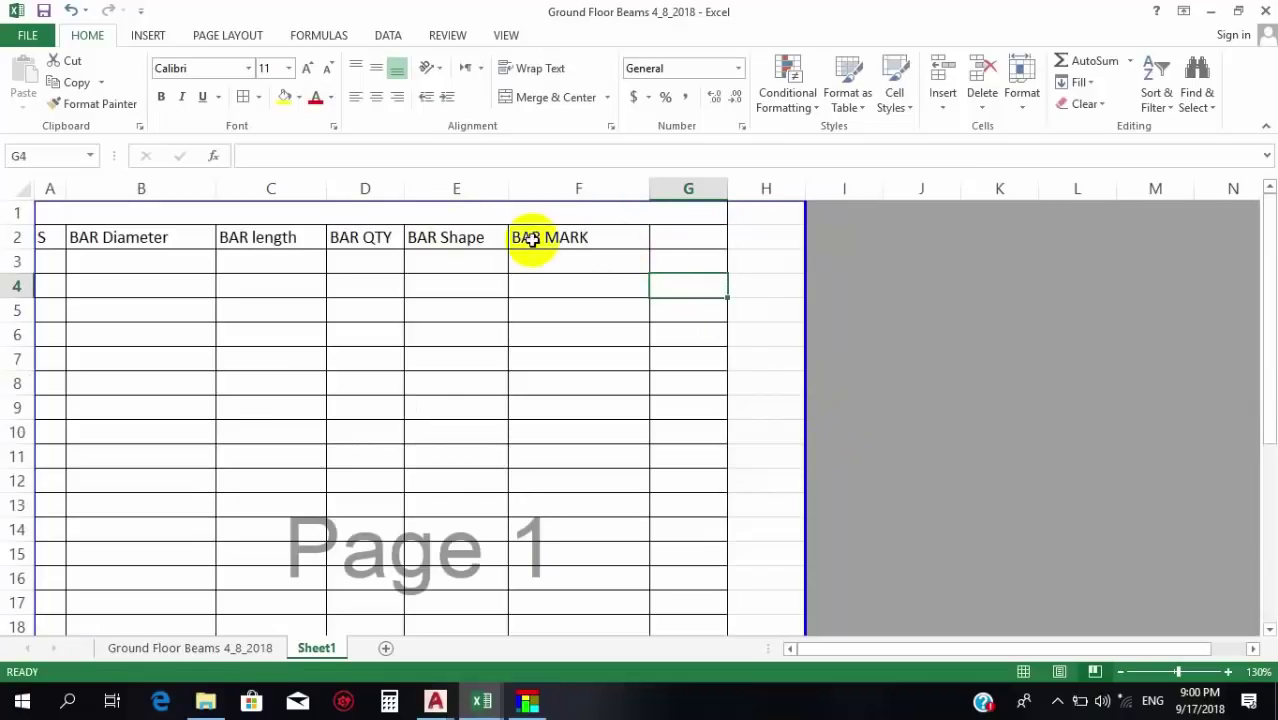
Widen the BAR Shape column E to about twice its width and make row 3 about three times as tall.
{"action": "left_click", "coordinate": [573, 238]}
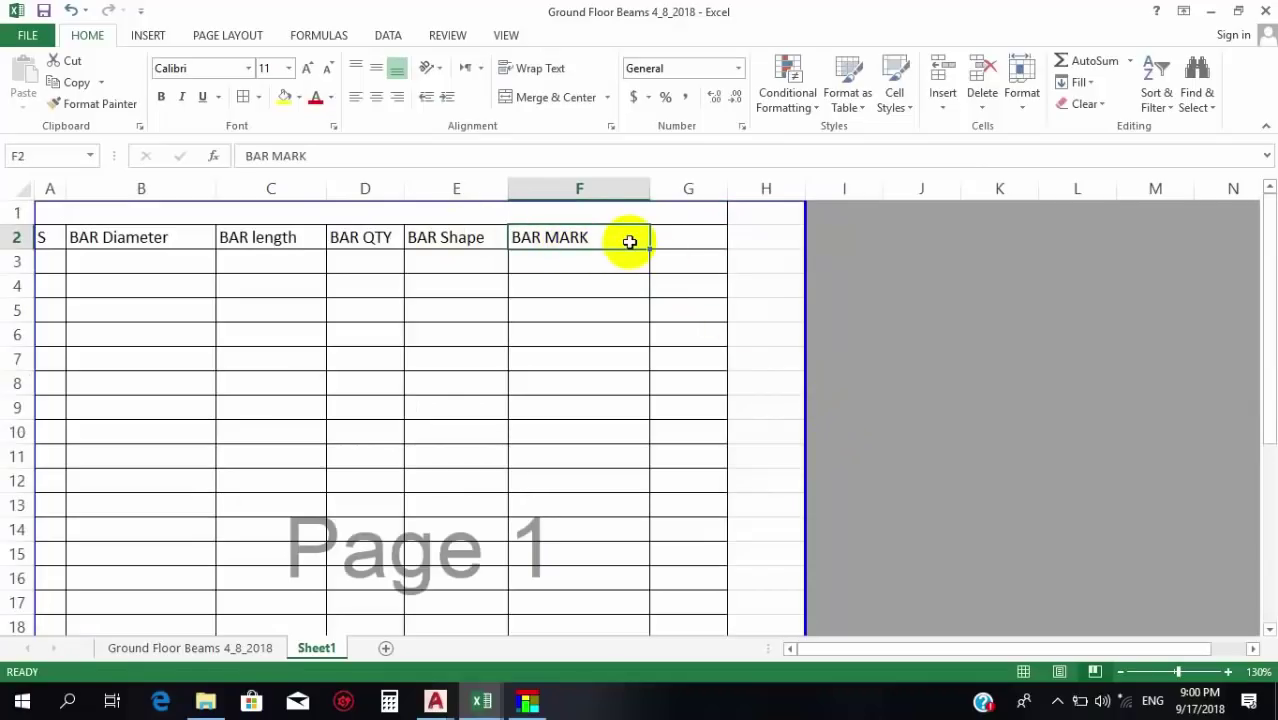
{"action": "left_click", "coordinate": [575, 285]}
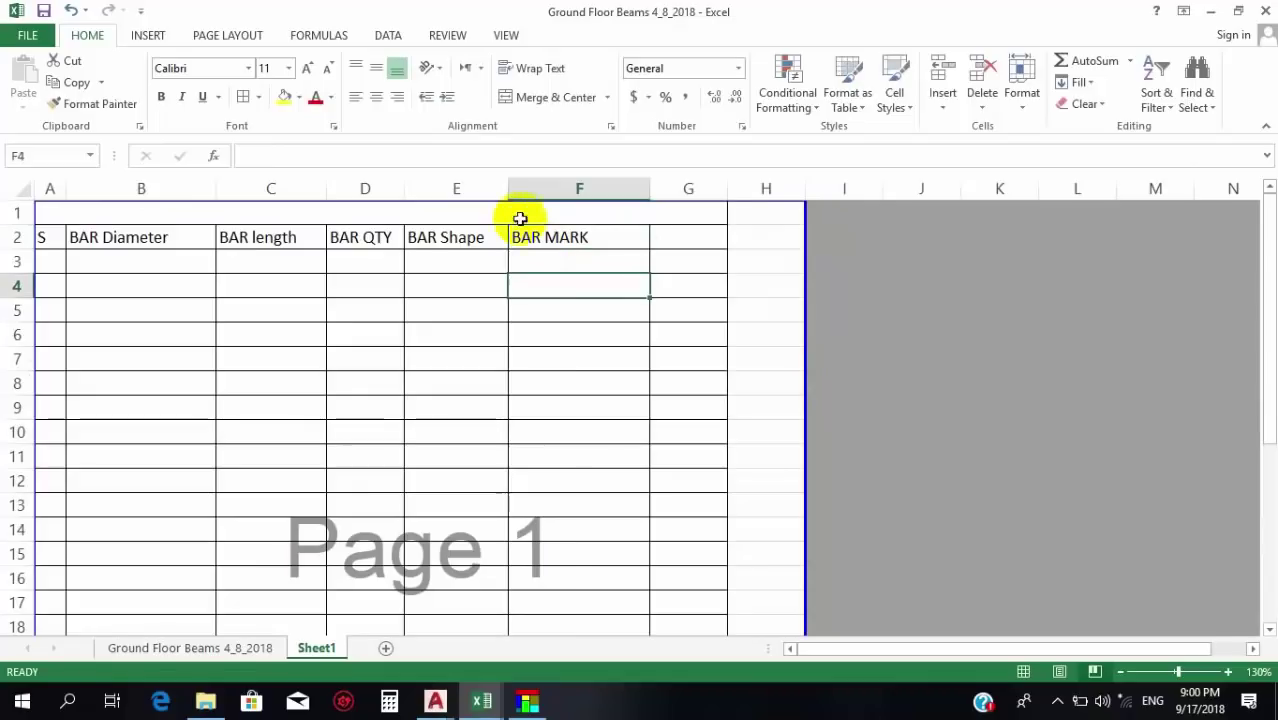
{"action": "left_click_drag", "start_coordinate": [509, 190], "coordinate": [616, 200]}
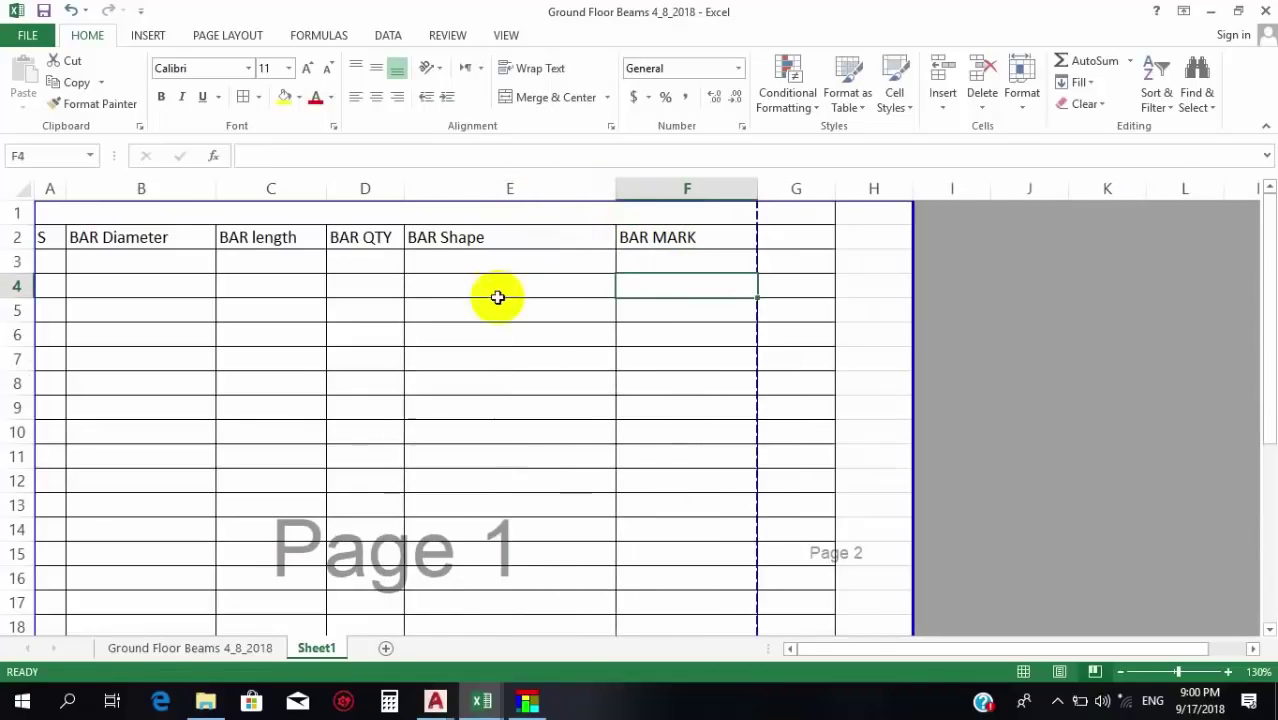
{"action": "left_click_drag", "start_coordinate": [31, 270], "coordinate": [34, 329]}
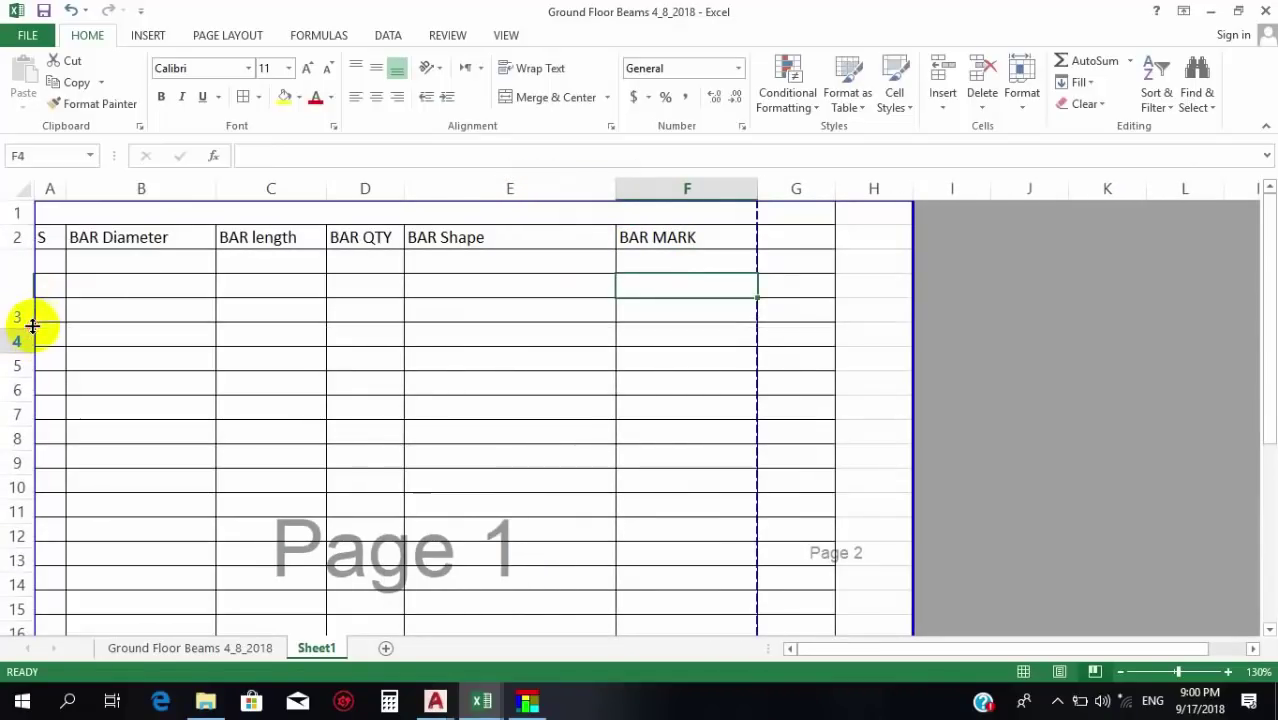
{"action": "left_click", "coordinate": [427, 377]}
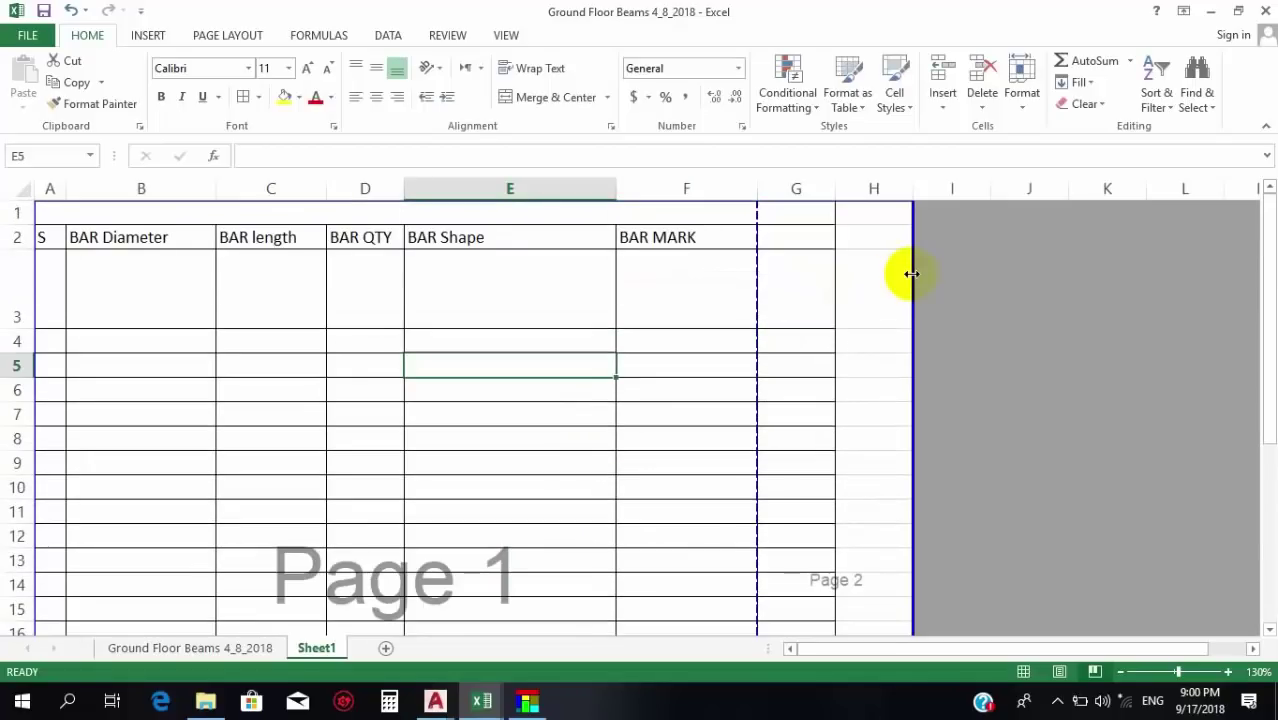
Move the page boundary back to the edge of column F, leaving columns G and H outside the print area.
{"action": "left_click_drag", "start_coordinate": [910, 273], "coordinate": [762, 294]}
{"action": "left_click", "coordinate": [813, 277]}
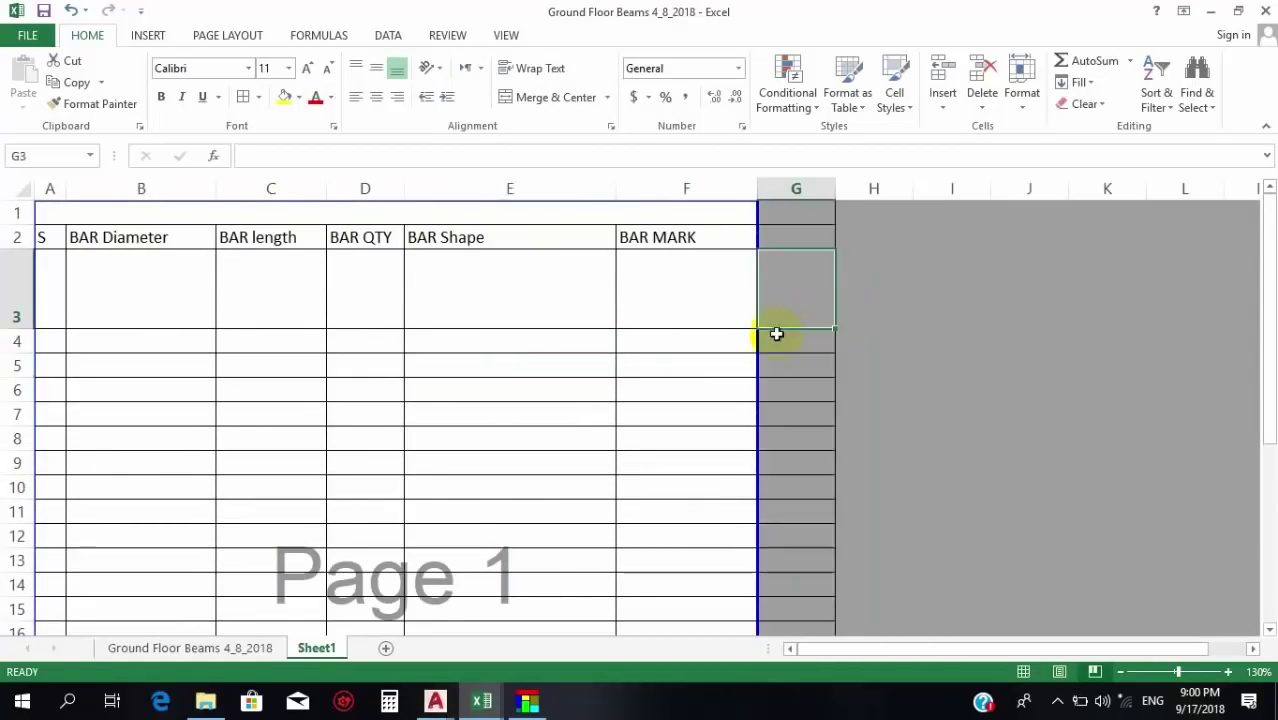
{"action": "left_click", "coordinate": [705, 340]}
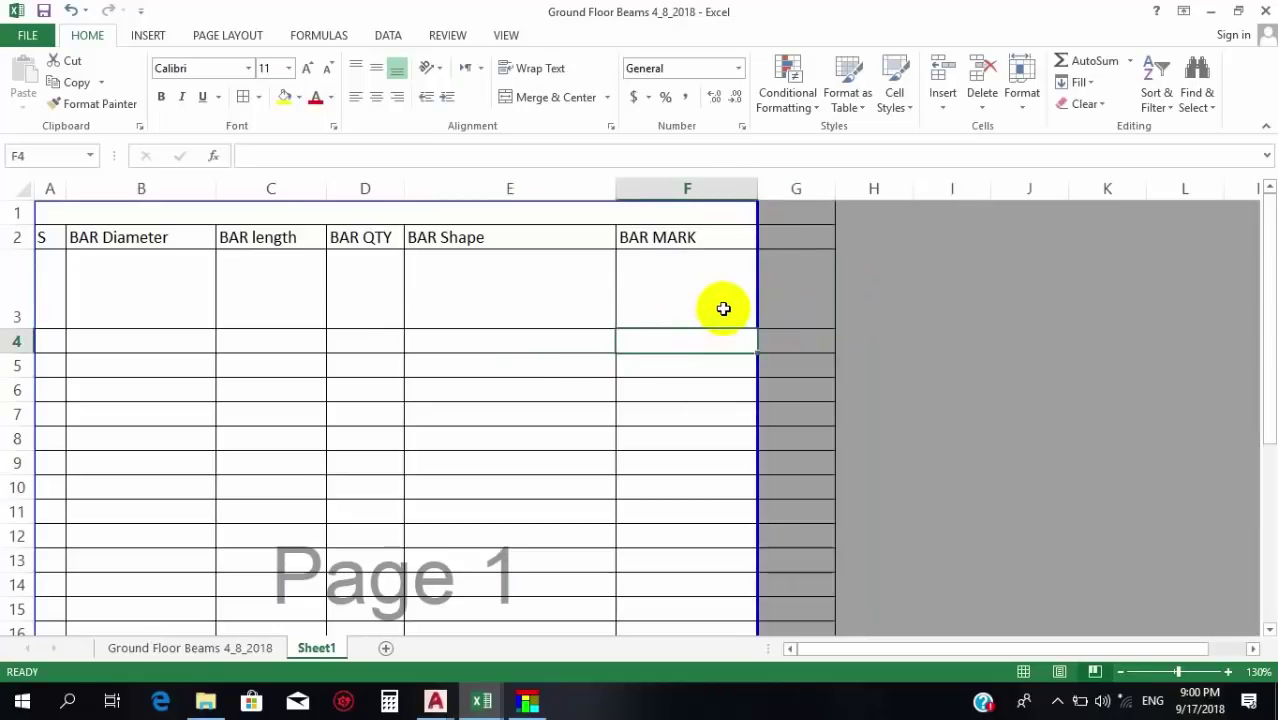
{"action": "scroll", "coordinate": [710, 315], "scroll_direction": "down", "scroll_amount": 8}
{"action": "scroll", "coordinate": [440, 378], "scroll_direction": "up", "scroll_amount": 8}
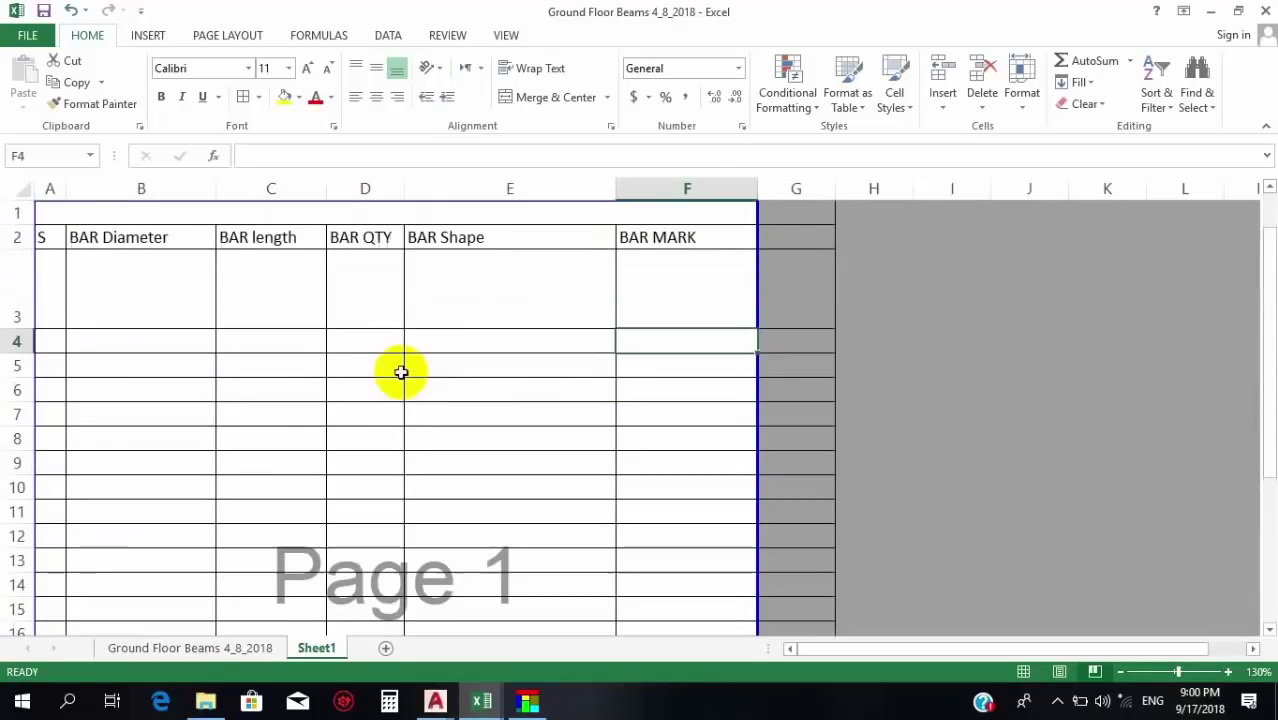
Enter T12 as the first bar diameter in B3.
{"action": "left_click", "coordinate": [140, 282]}
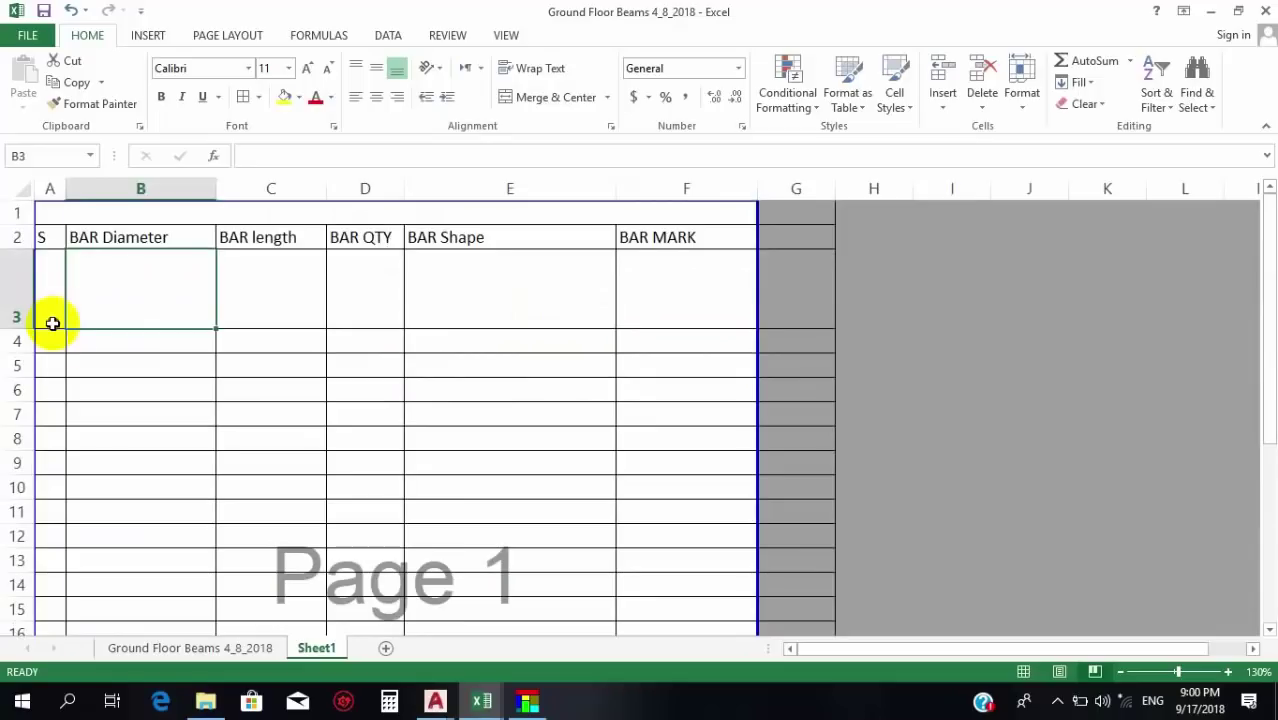
{"action": "left_click", "coordinate": [52, 320]}
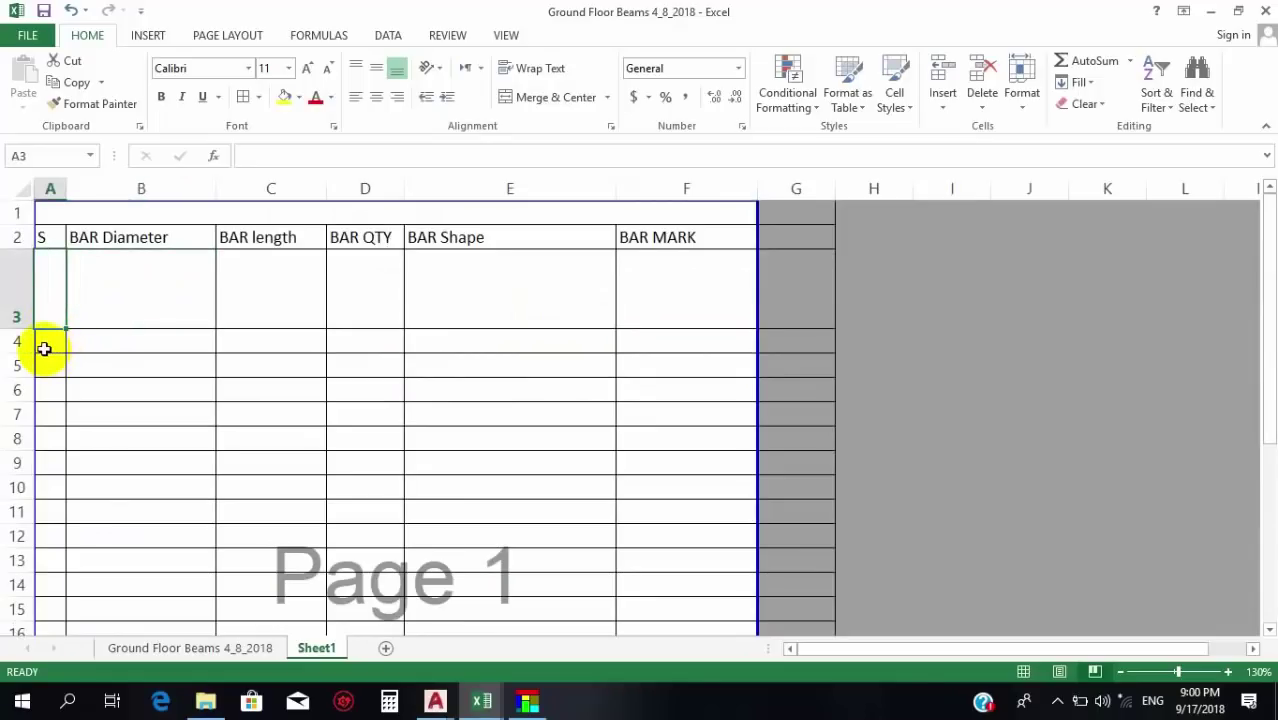
{"action": "left_click", "coordinate": [141, 312]}
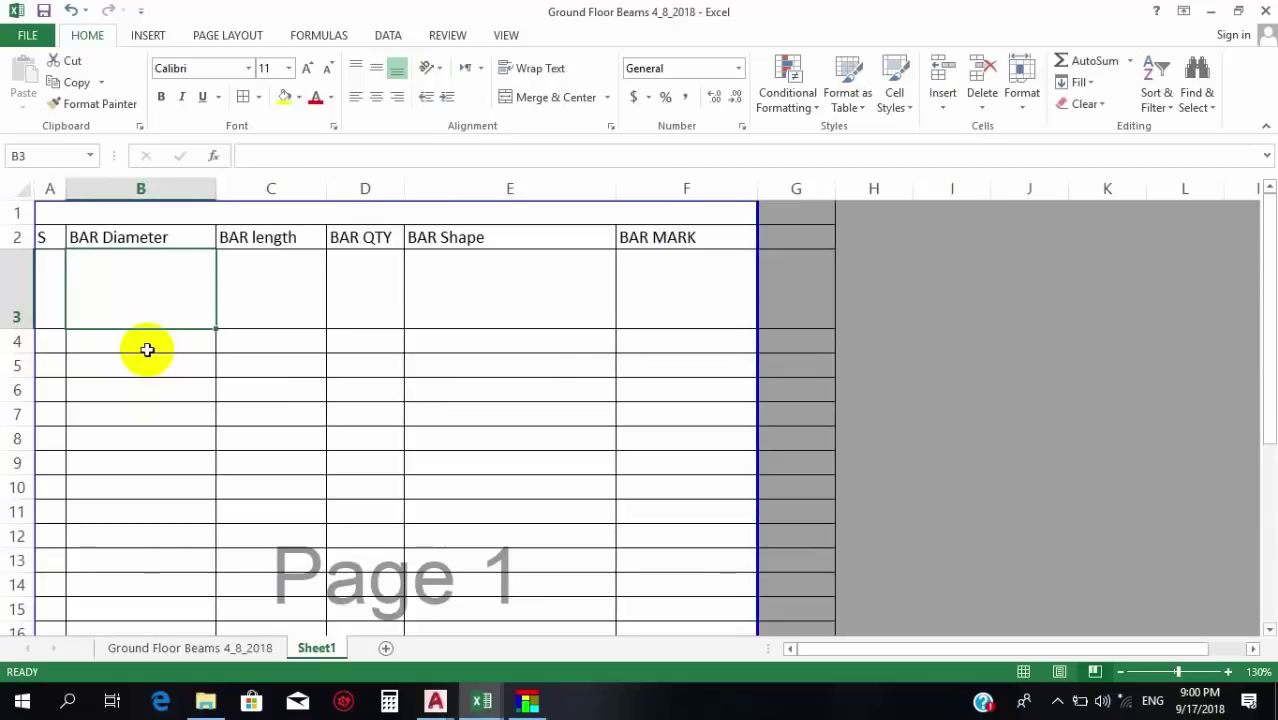
{"action": "type", "text": "T12"}
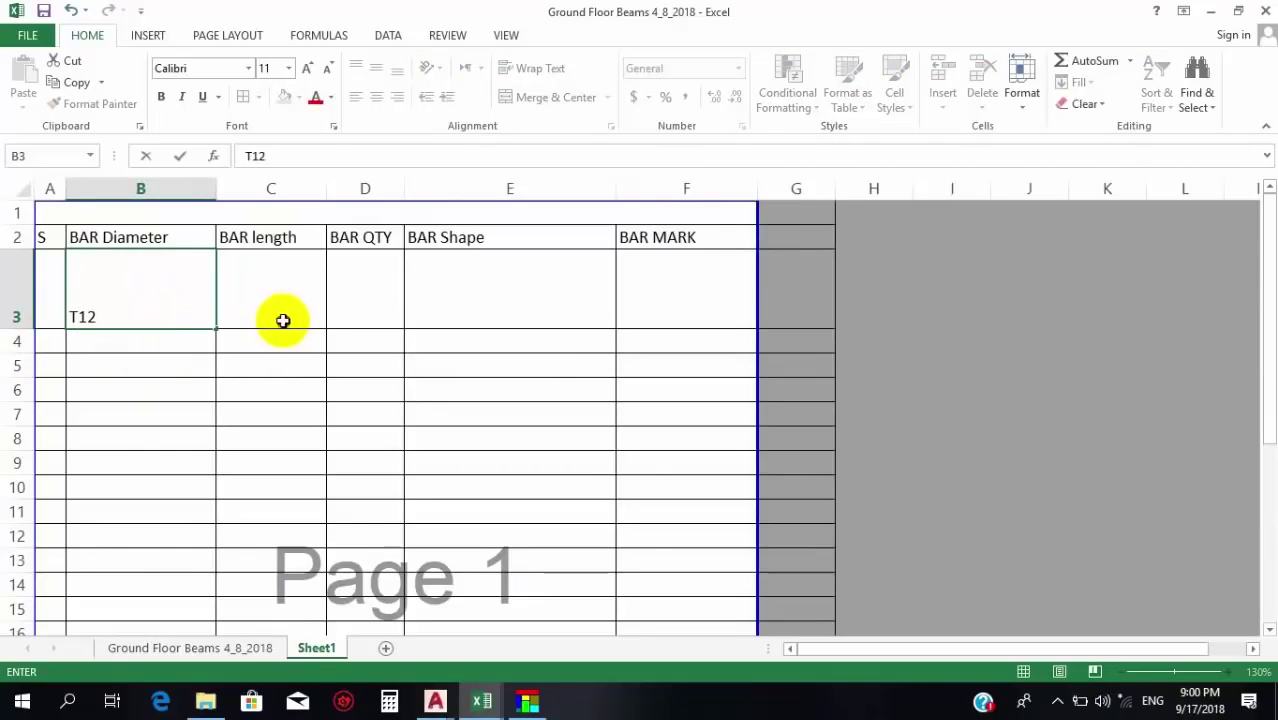
Review the bar rows in workbook 34334 and the utilized parts list in Cutting Optimization pro, and return to the Ground Floor Beams 4_8_2018 schedule.
{"action": "left_click", "coordinate": [282, 322]}
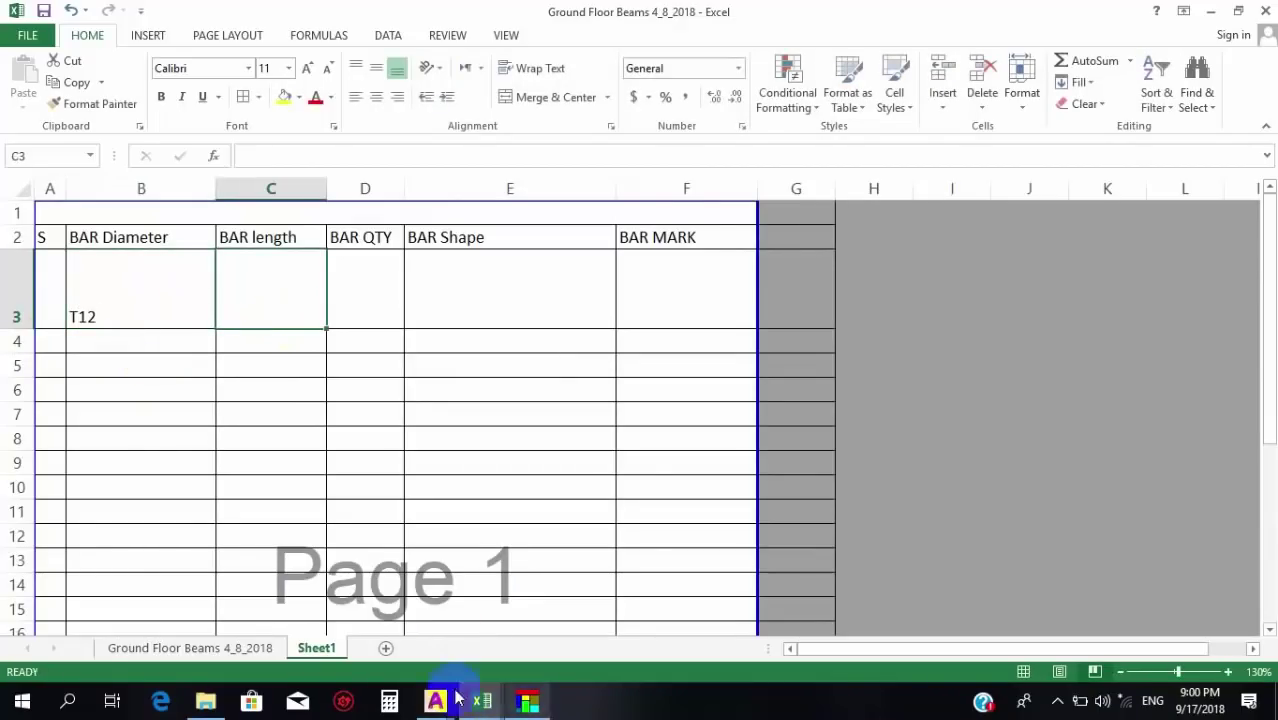
{"action": "mouse_move", "coordinate": [482, 700]}
{"action": "left_click", "coordinate": [653, 608]}
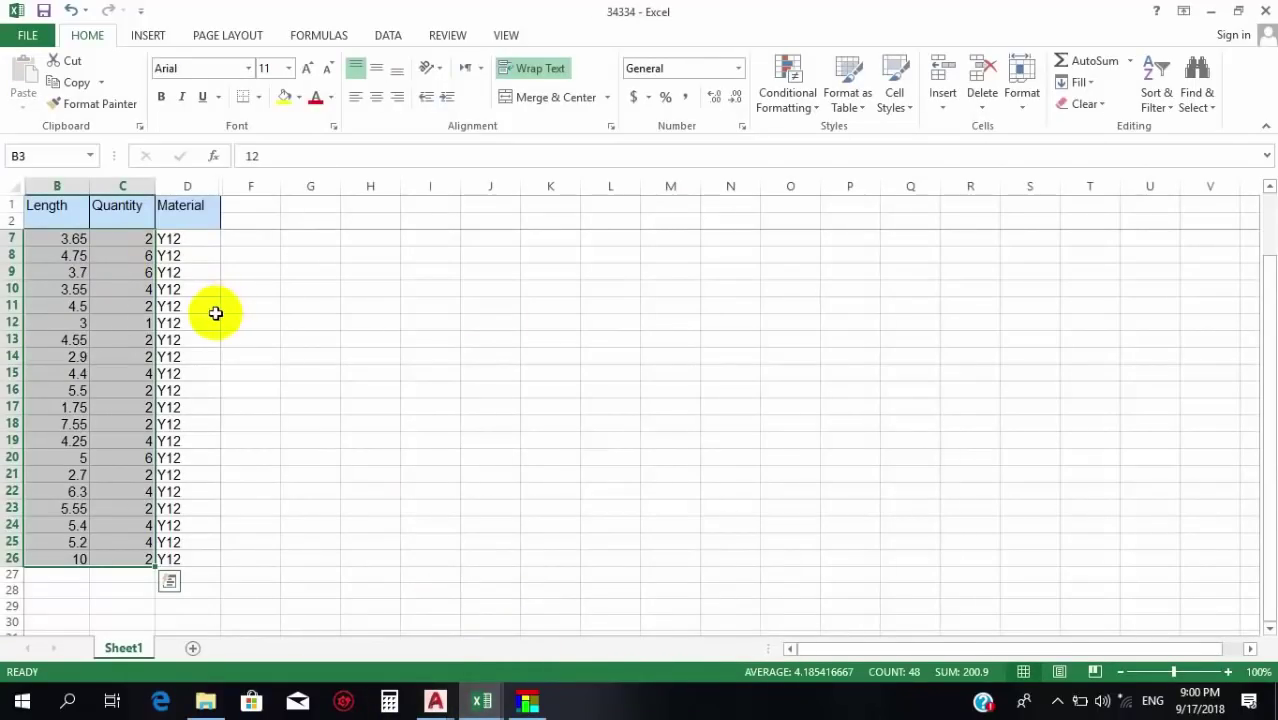
{"action": "left_click", "coordinate": [226, 330]}
{"action": "left_click_drag", "start_coordinate": [9, 242], "coordinate": [47, 554]}
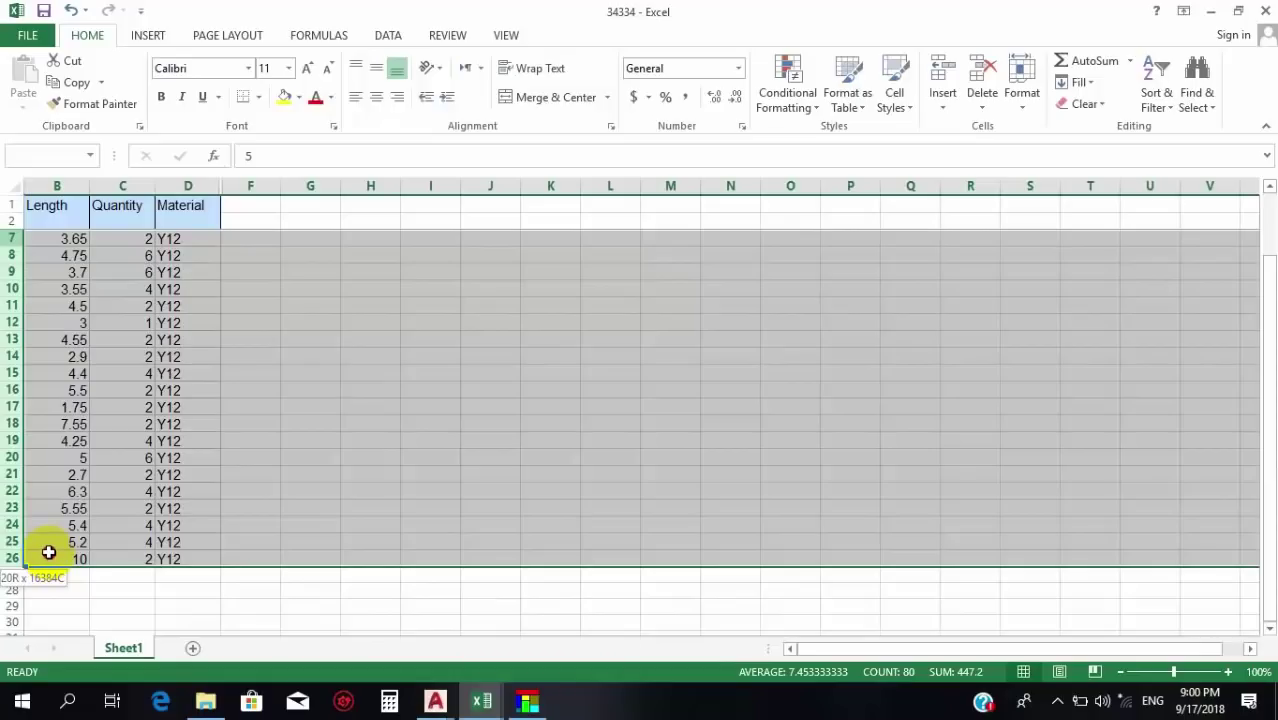
{"action": "left_click_drag", "start_coordinate": [49, 550], "coordinate": [49, 552]}
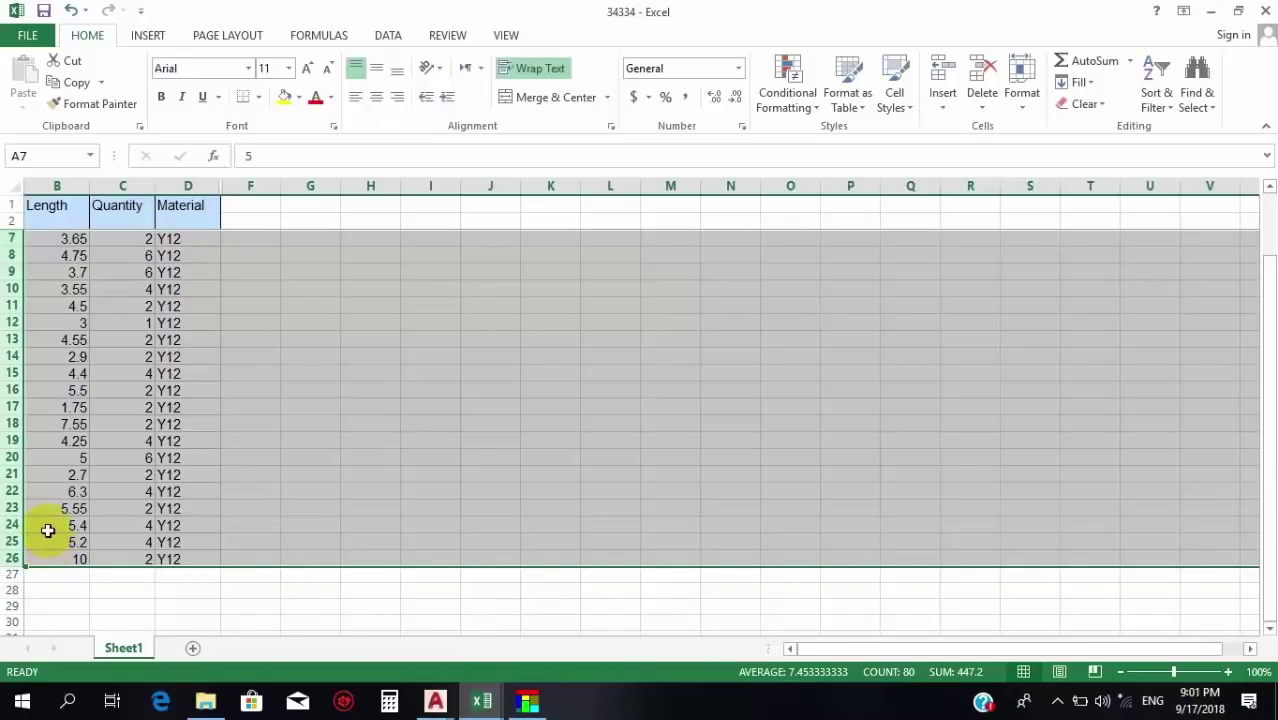
{"action": "left_click", "coordinate": [530, 700]}
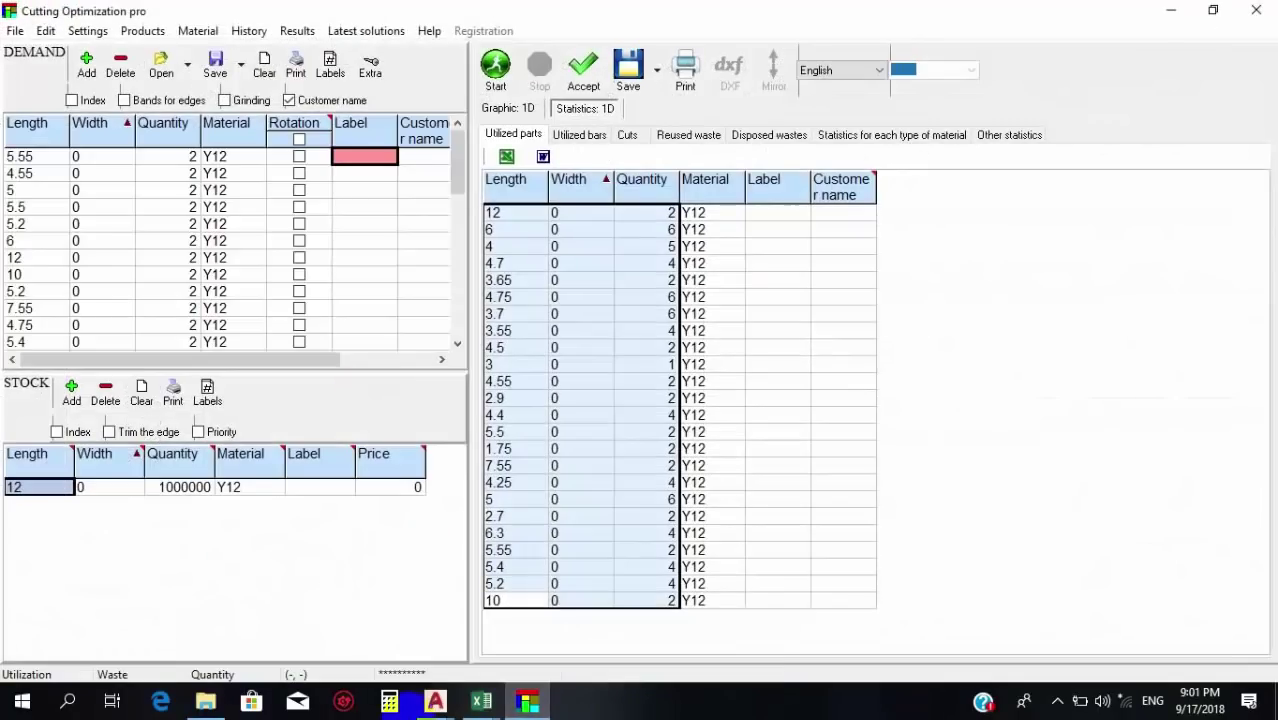
{"action": "mouse_move", "coordinate": [488, 700]}
{"action": "left_click", "coordinate": [700, 614]}
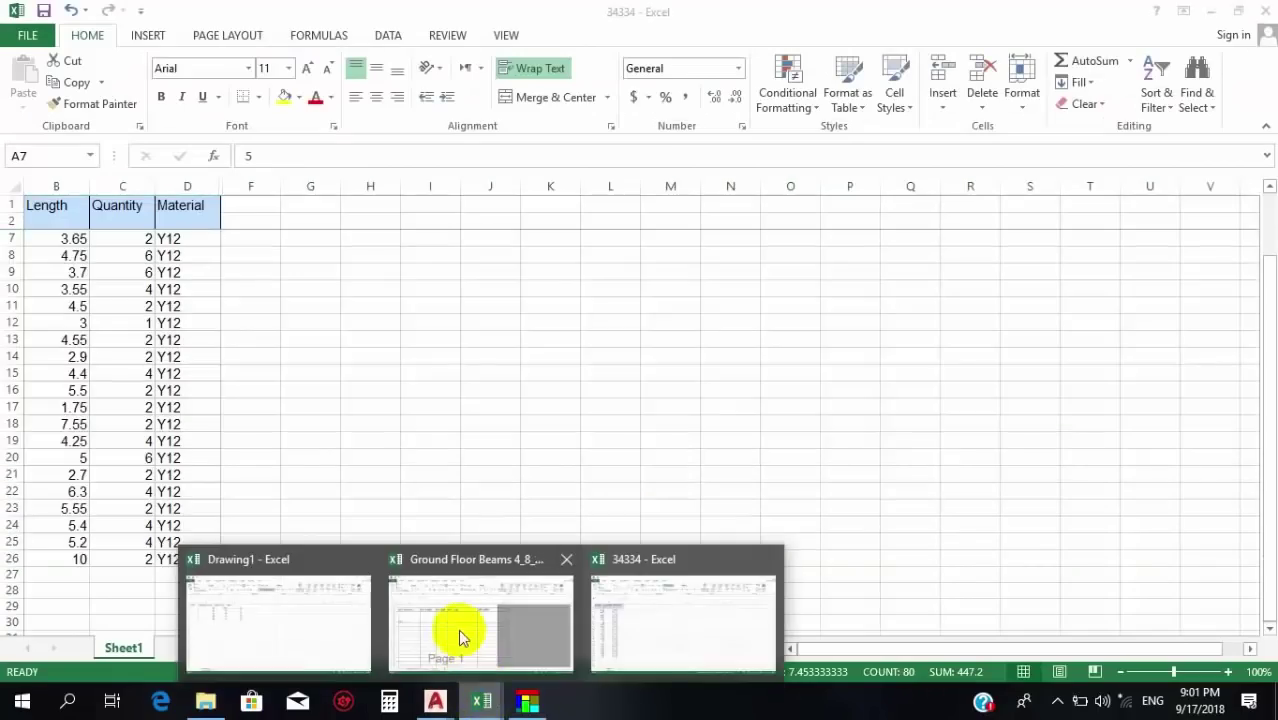
{"action": "left_click", "coordinate": [459, 633]}
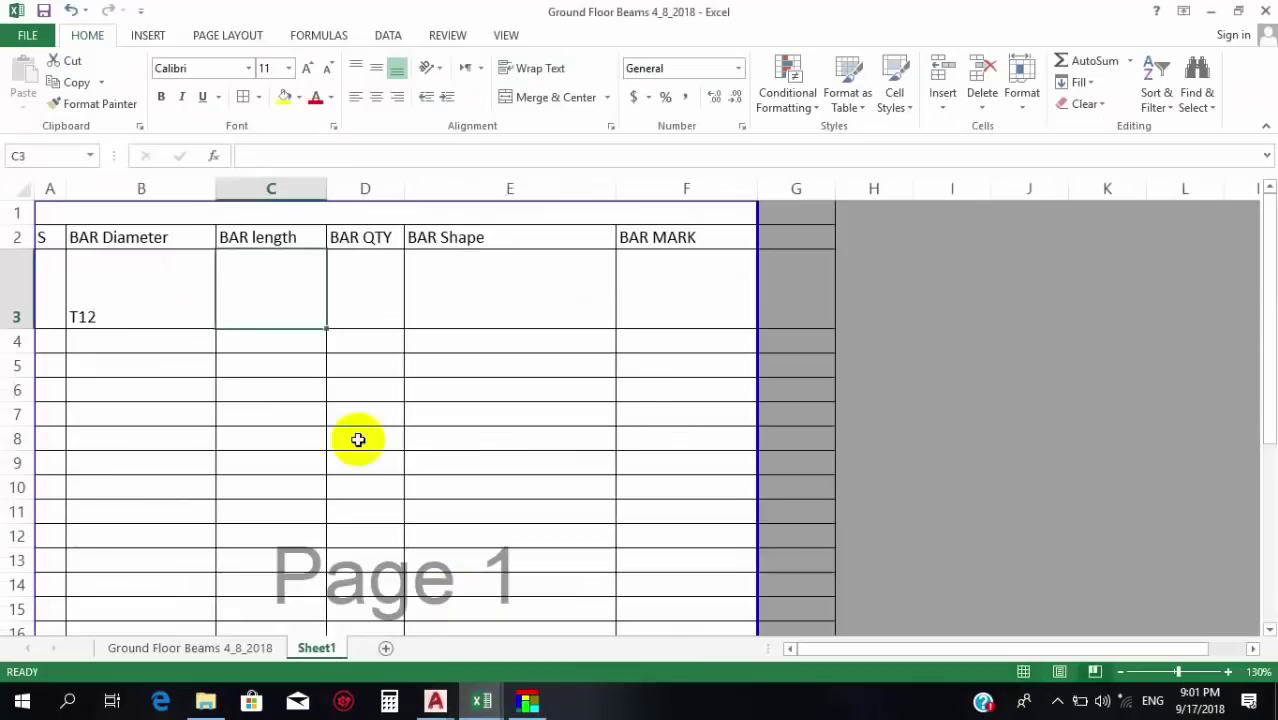
Start the serial numbers in column S by entering 1, 2 and 3 in cells A4 to A6.
{"action": "left_click", "coordinate": [230, 347]}
{"action": "left_click", "coordinate": [60, 342]}
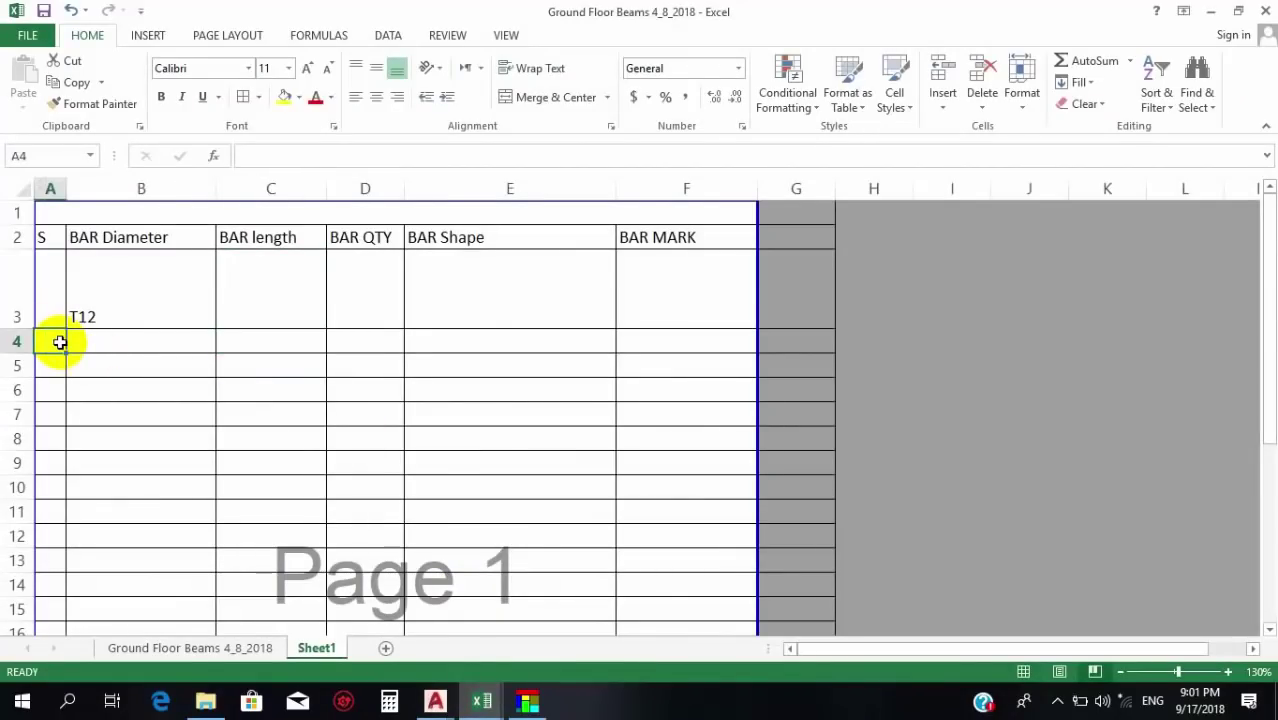
{"action": "type", "text": "1"}
{"action": "key", "text": "Return"}
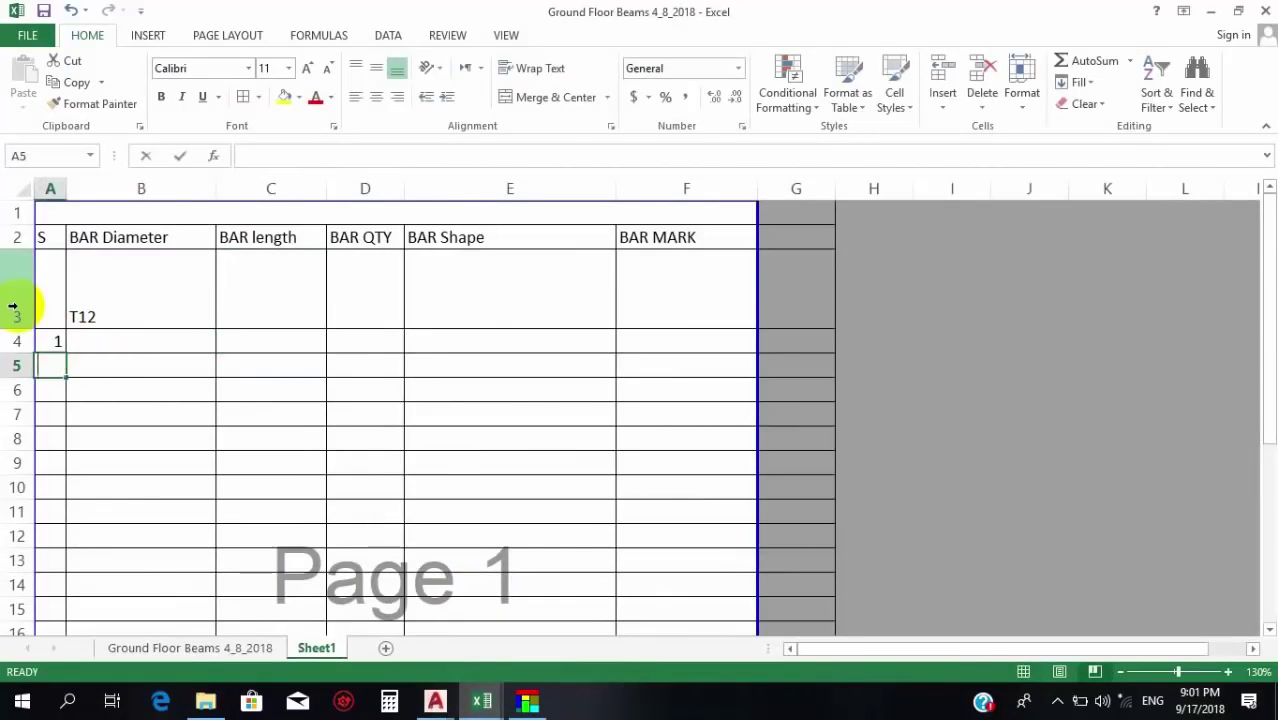
{"action": "type", "text": "2"}
{"action": "key", "text": "Return"}
{"action": "type", "text": "3"}
{"action": "key", "text": "Return"}
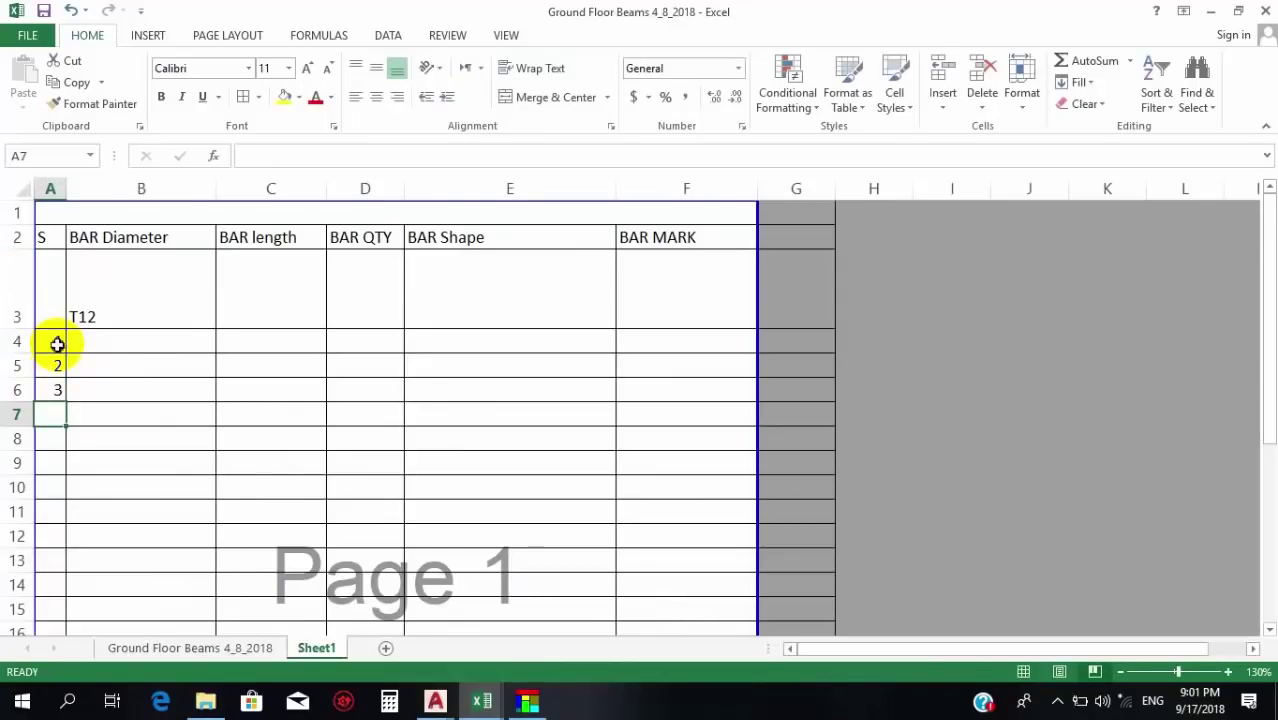
Fill the serial number series from A4:A6 down to 19 in A22.
{"action": "left_click_drag", "start_coordinate": [57, 344], "coordinate": [60, 390]}
{"action": "left_click_drag", "start_coordinate": [57, 344], "coordinate": [63, 520]}
{"action": "left_click", "coordinate": [134, 479]}
{"action": "scroll", "coordinate": [131, 448], "scroll_direction": "up", "scroll_amount": 3}
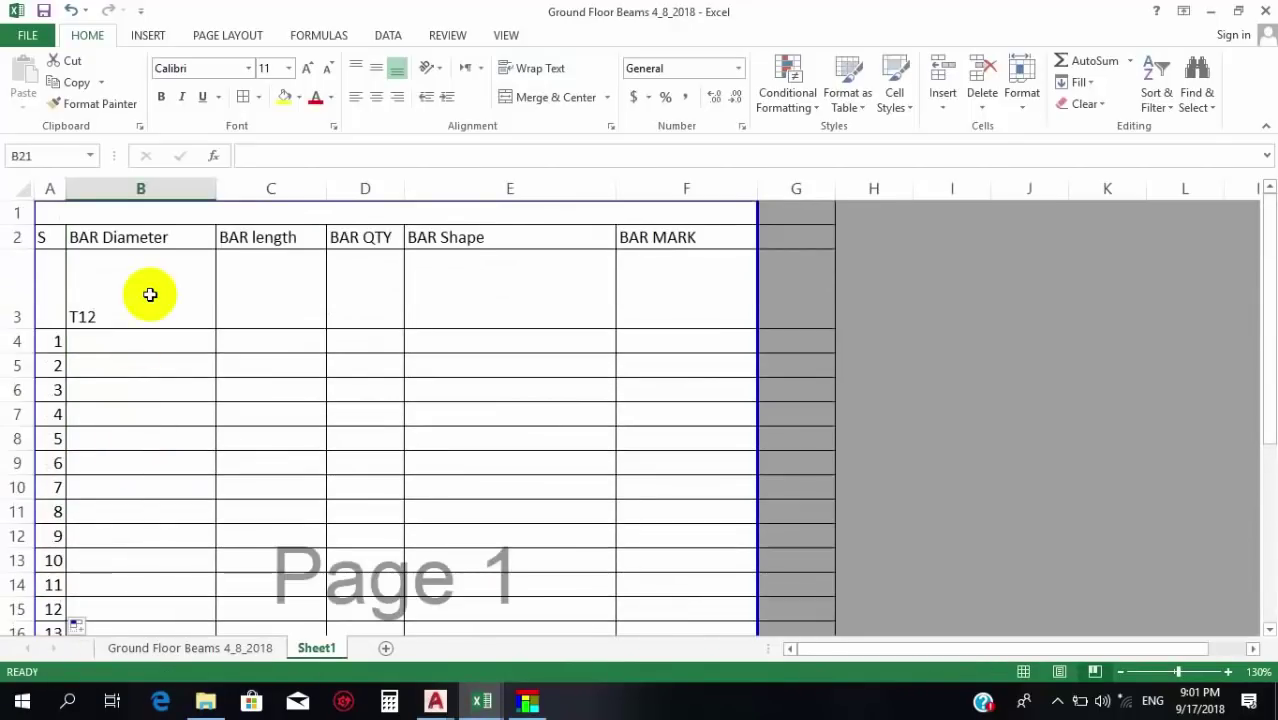
Merge and center the BAR Diameter cells B3:B22 and middle-align the T12 entry vertically.
{"action": "scroll", "coordinate": [148, 291], "scroll_direction": "down", "scroll_amount": 2}
{"action": "scroll", "coordinate": [121, 304], "scroll_direction": "up", "scroll_amount": 2}
{"action": "left_click_drag", "start_coordinate": [140, 276], "coordinate": [100, 506]}
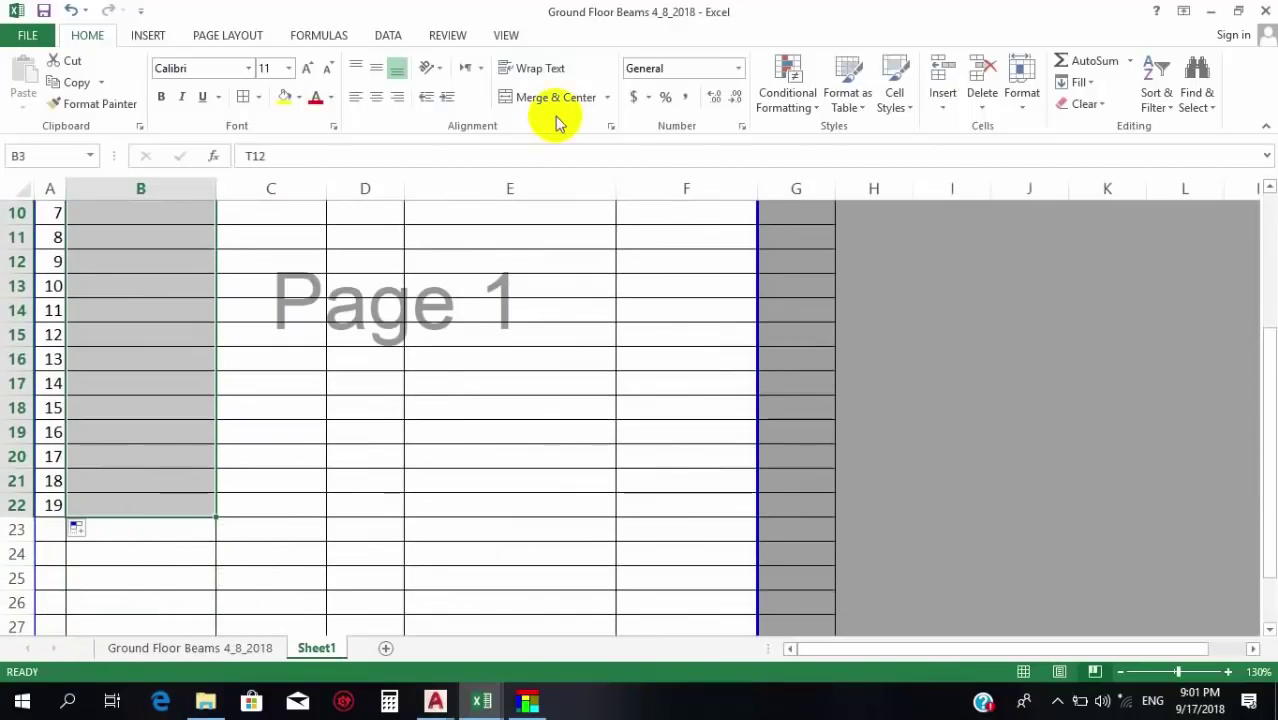
{"action": "left_click", "coordinate": [545, 100]}
{"action": "left_click", "coordinate": [376, 67]}
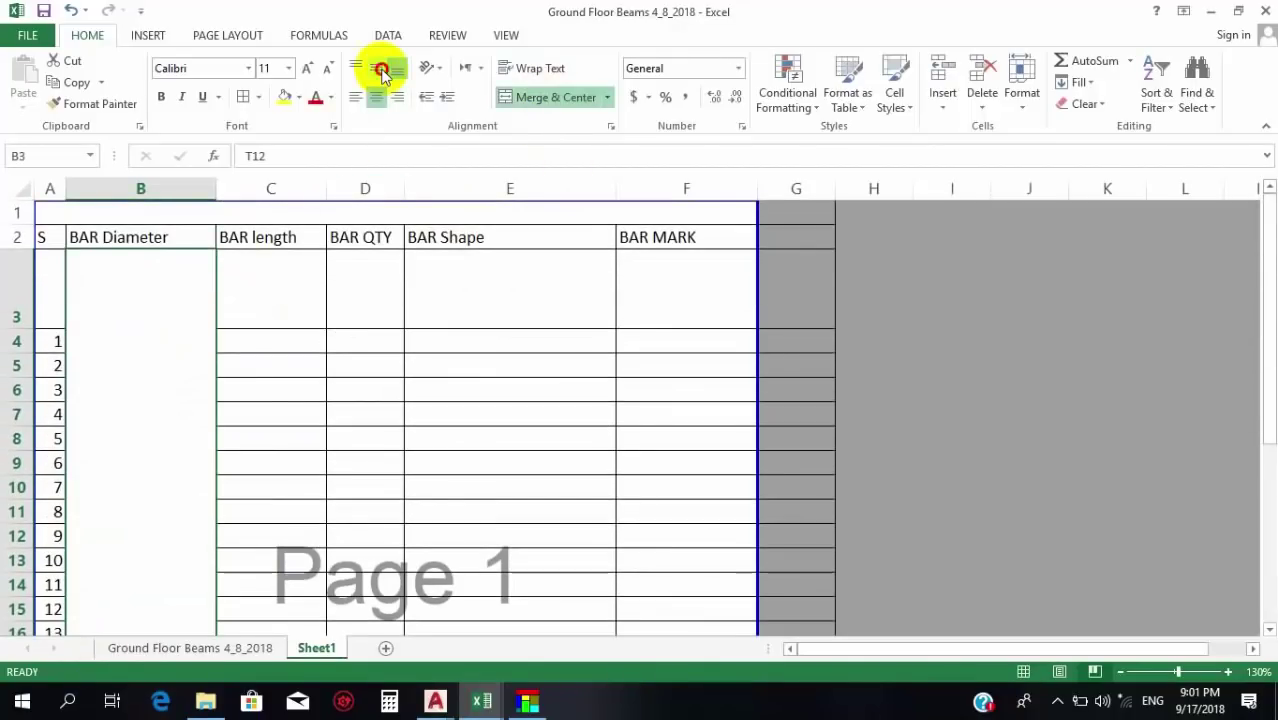
{"action": "key", "text": "Right"}
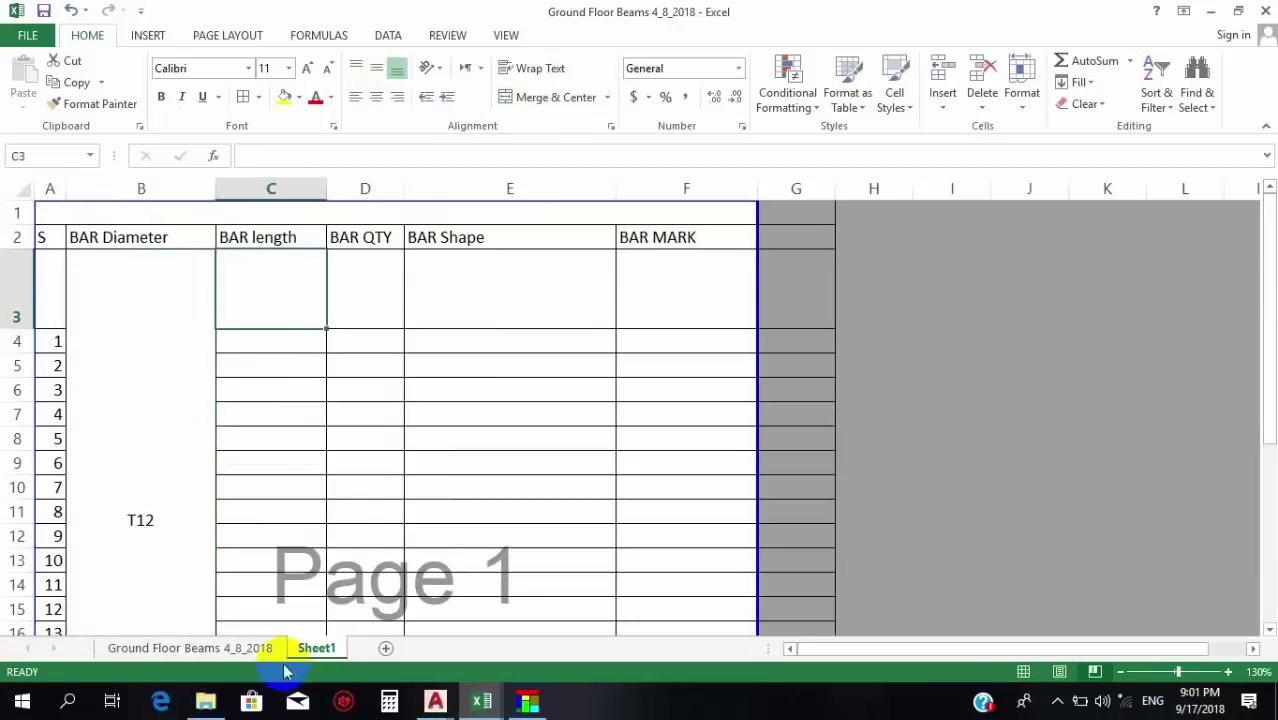
{"action": "left_click", "coordinate": [183, 284]}
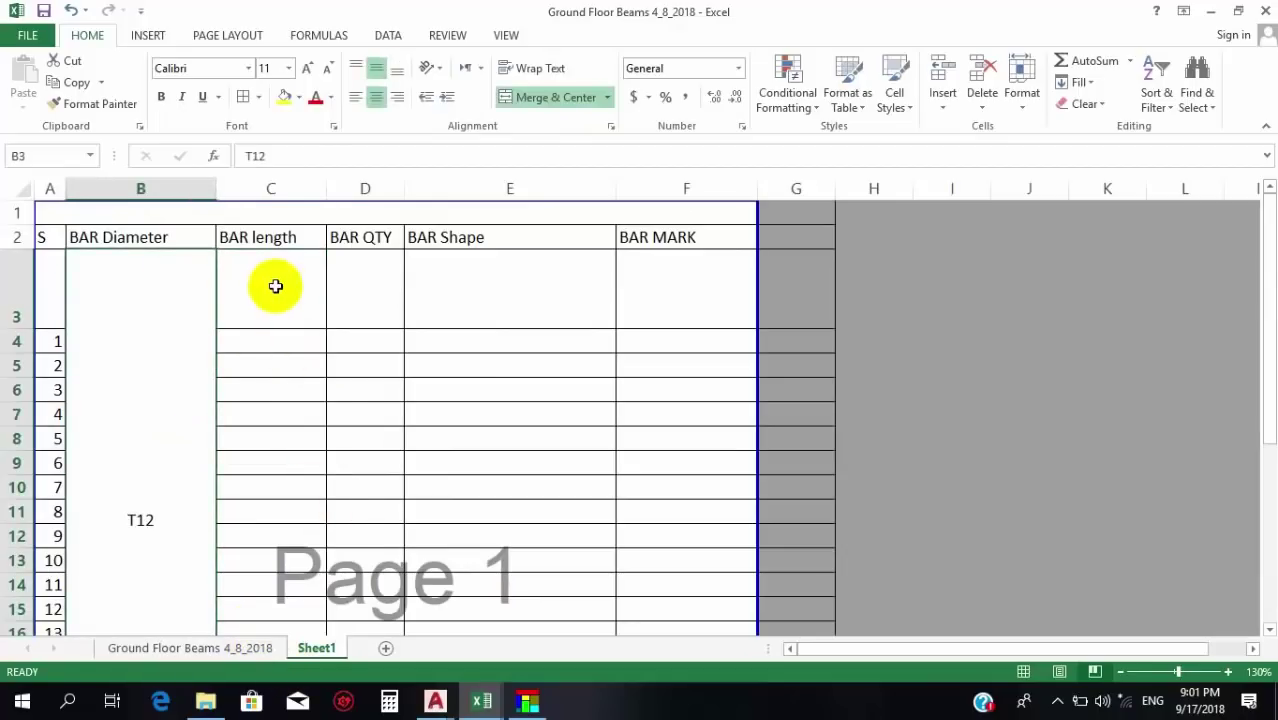
Reduce the height of row 3 until it is only slightly taller than the numbered rows below.
{"action": "left_click", "coordinate": [274, 284]}
{"action": "scroll", "coordinate": [513, 265], "scroll_direction": "down", "scroll_amount": 1}
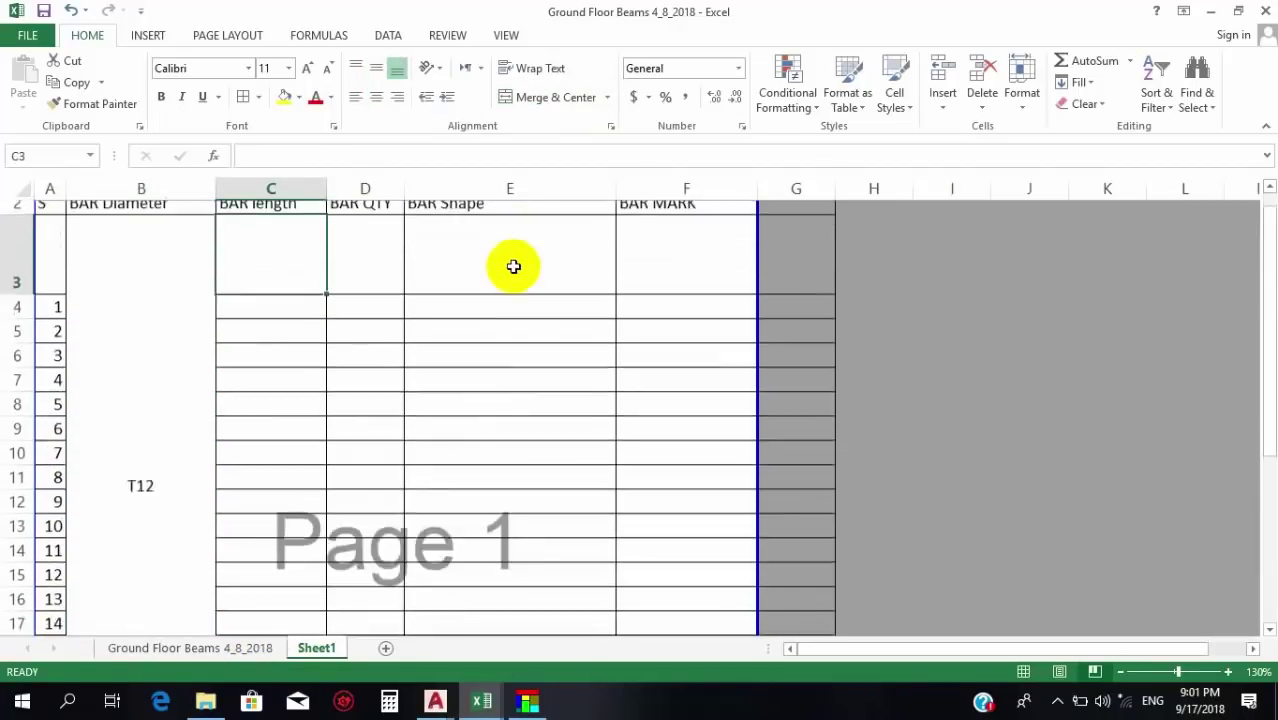
{"action": "scroll", "coordinate": [449, 373], "scroll_direction": "up", "scroll_amount": 1}
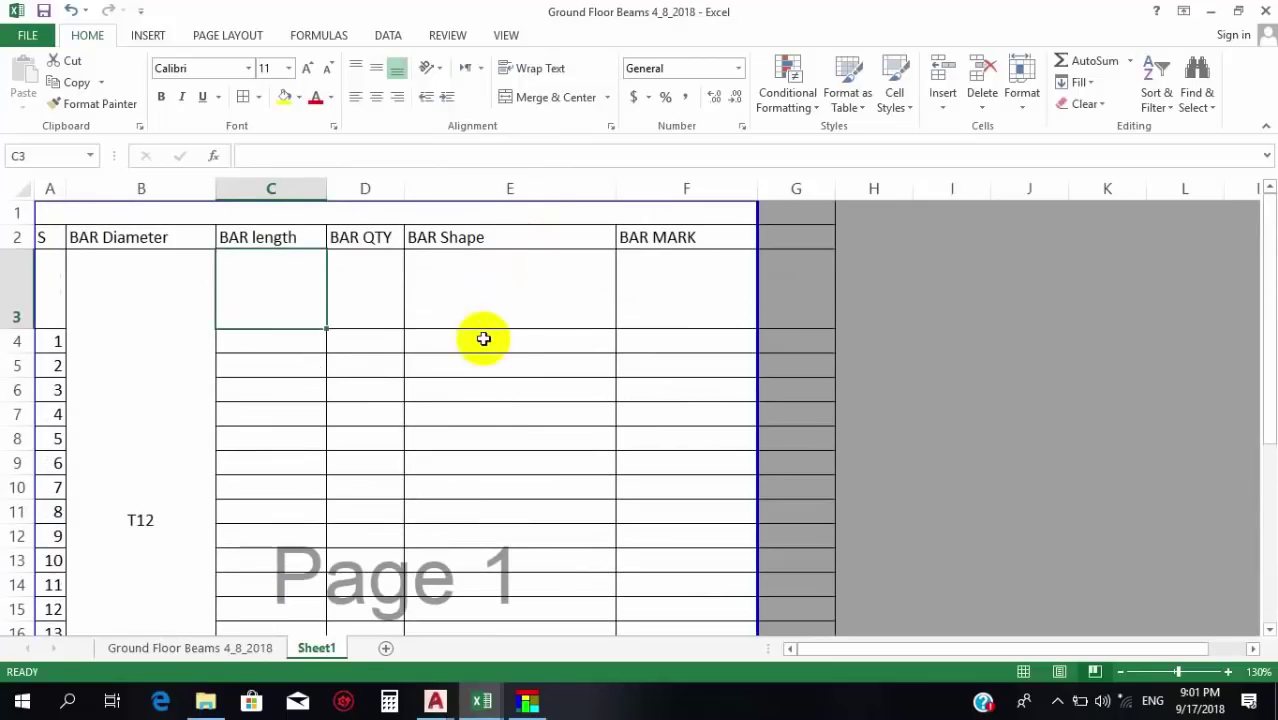
{"action": "left_click_drag", "start_coordinate": [482, 337], "coordinate": [483, 360]}
{"action": "left_click_drag", "start_coordinate": [372, 458], "coordinate": [378, 440]}
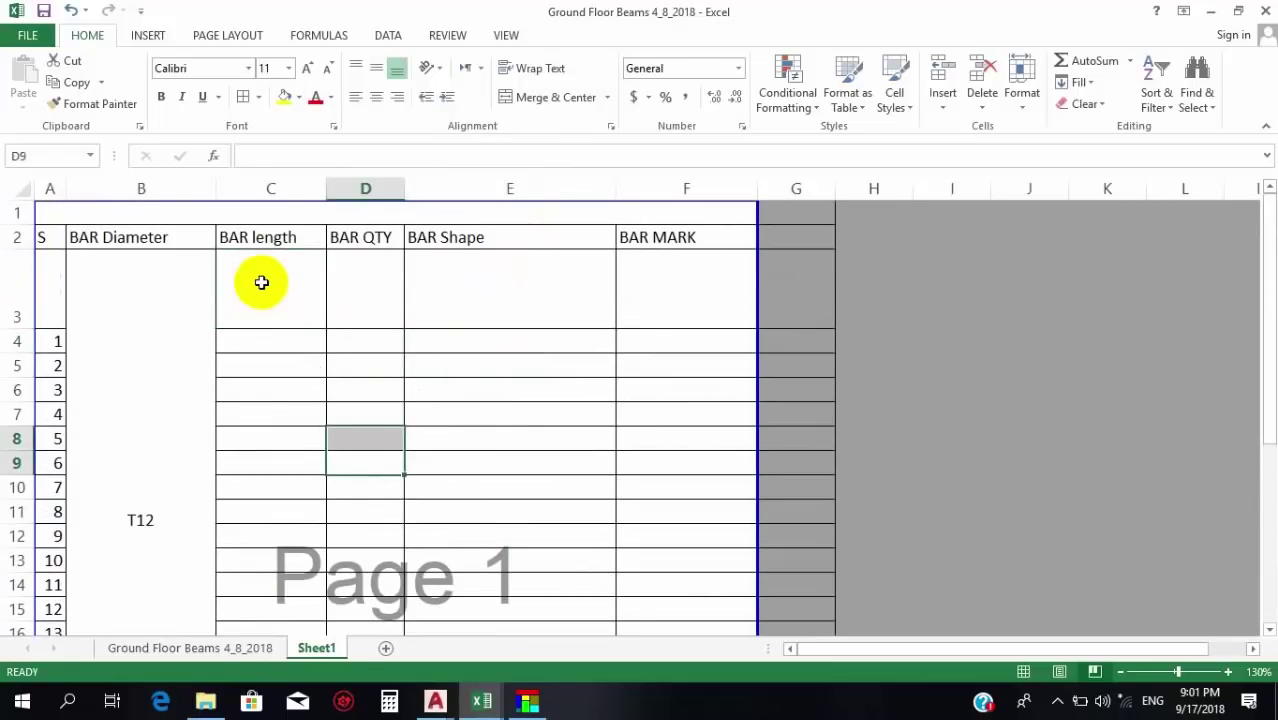
{"action": "left_click_drag", "start_coordinate": [23, 328], "coordinate": [30, 281]}
{"action": "left_click", "coordinate": [268, 343]}
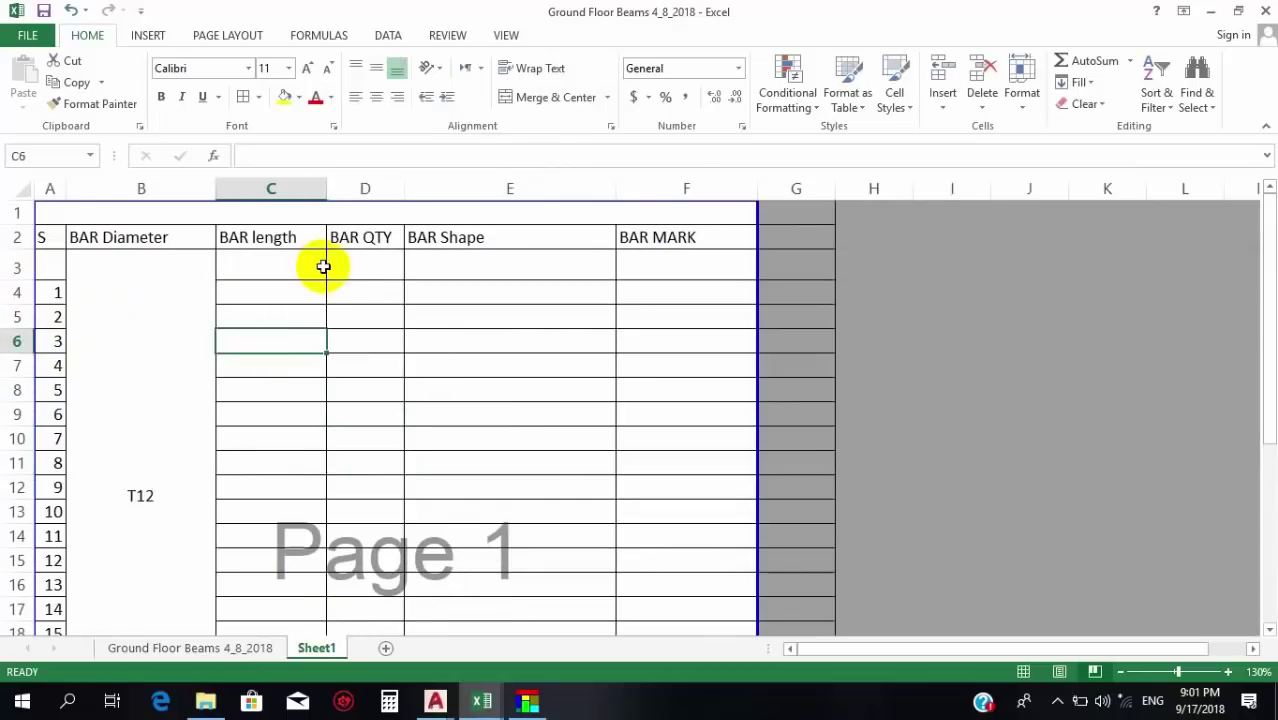
{"action": "mouse_move", "coordinate": [483, 700]}
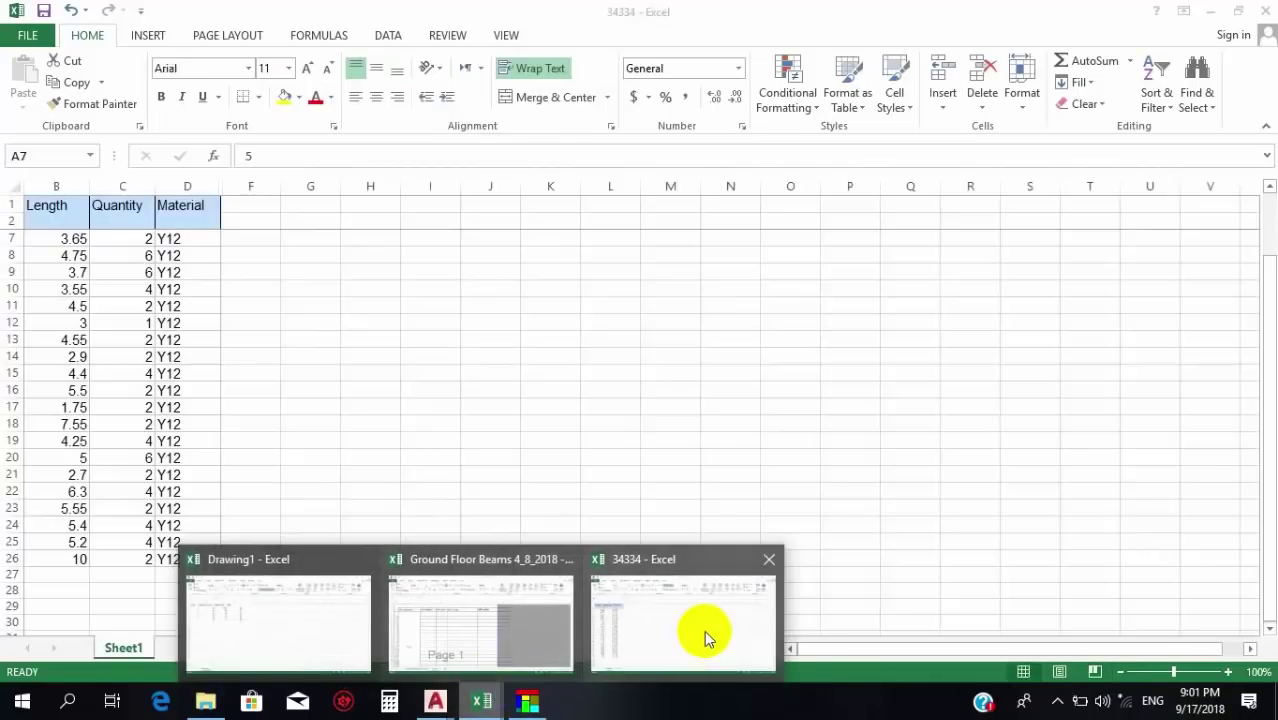
{"action": "left_click", "coordinate": [704, 630]}
{"action": "left_click_drag", "start_coordinate": [75, 240], "coordinate": [61, 542]}
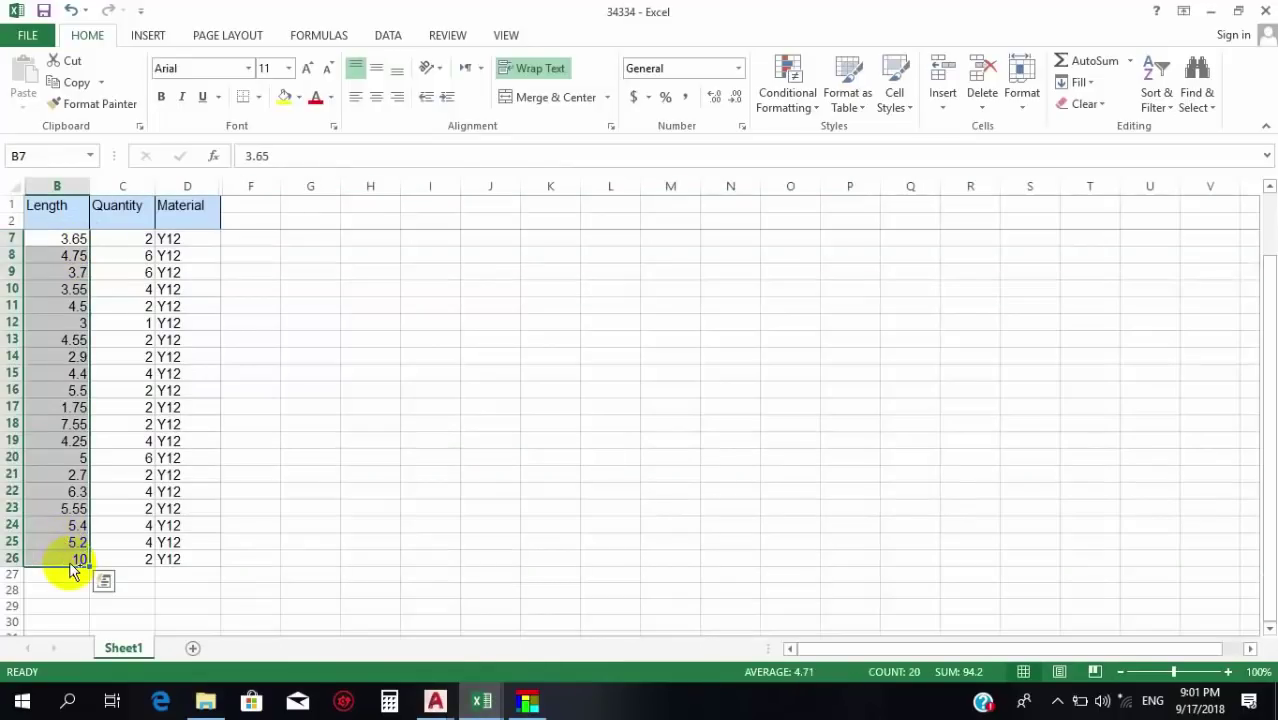
{"action": "key", "text": "ctrl+c"}
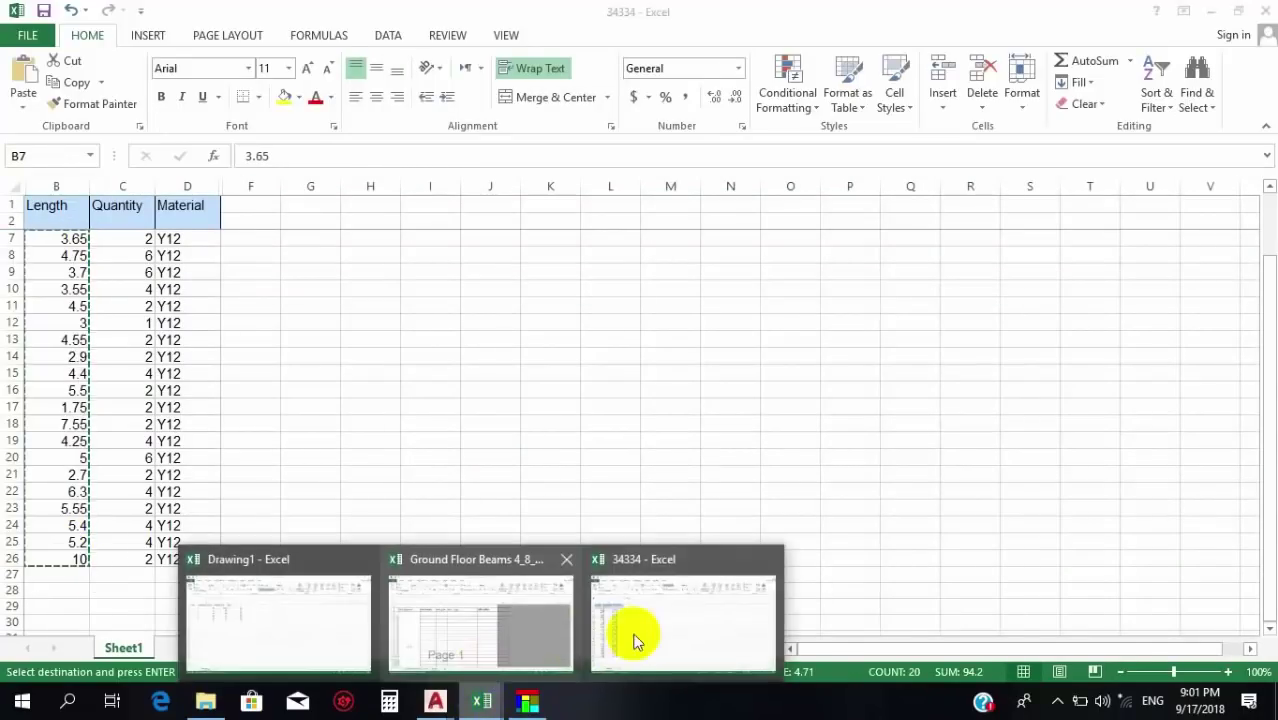
{"action": "key", "text": "Escape"}
{"action": "scroll", "coordinate": [147, 418], "scroll_direction": "up", "scroll_amount": 2}
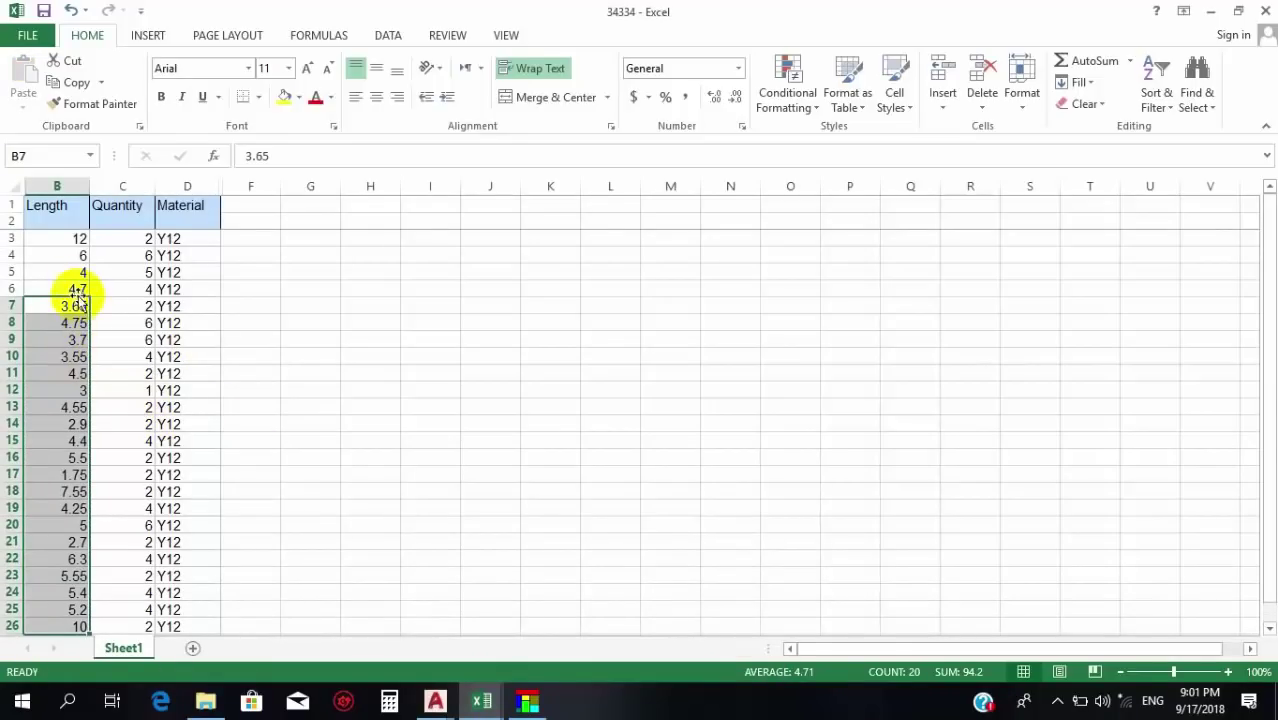
{"action": "left_click", "coordinate": [79, 271]}
{"action": "left_click", "coordinate": [72, 238]}
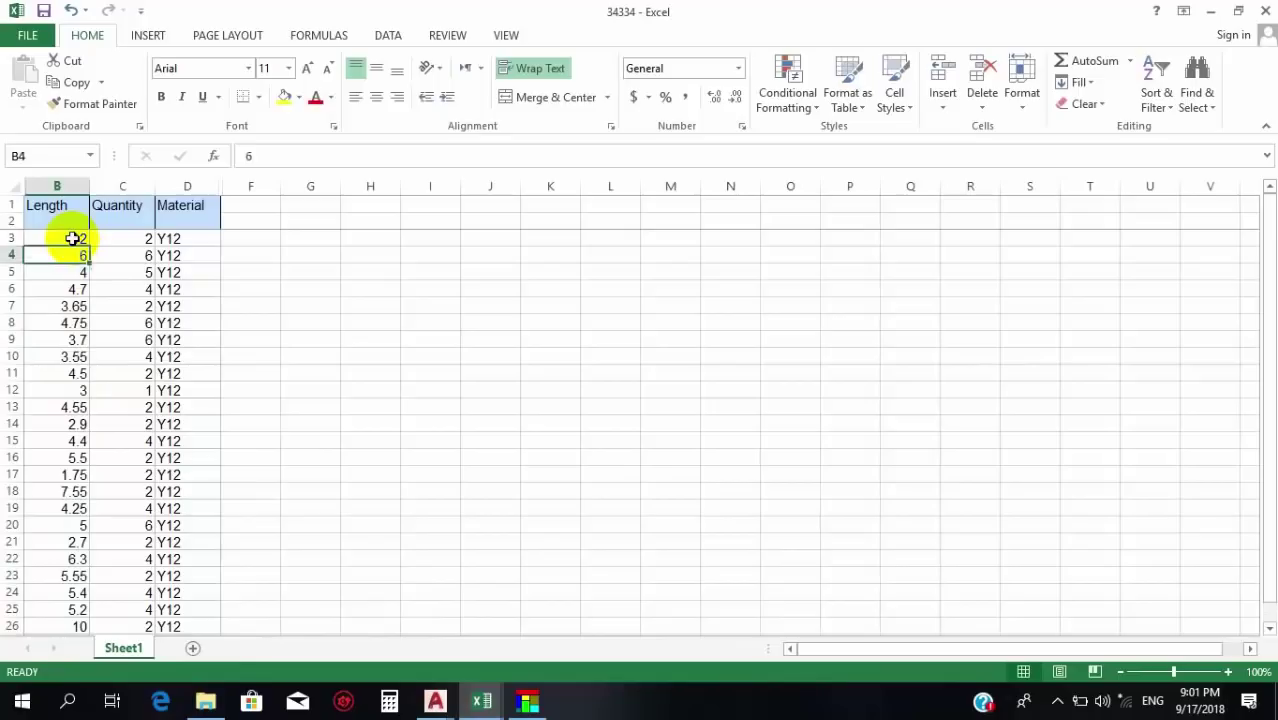
Switch back to the Ground Floor Beams 4_8_2018 workbook and extend the serial numbers in column A to 23 in A26.
{"action": "mouse_move", "coordinate": [496, 709]}
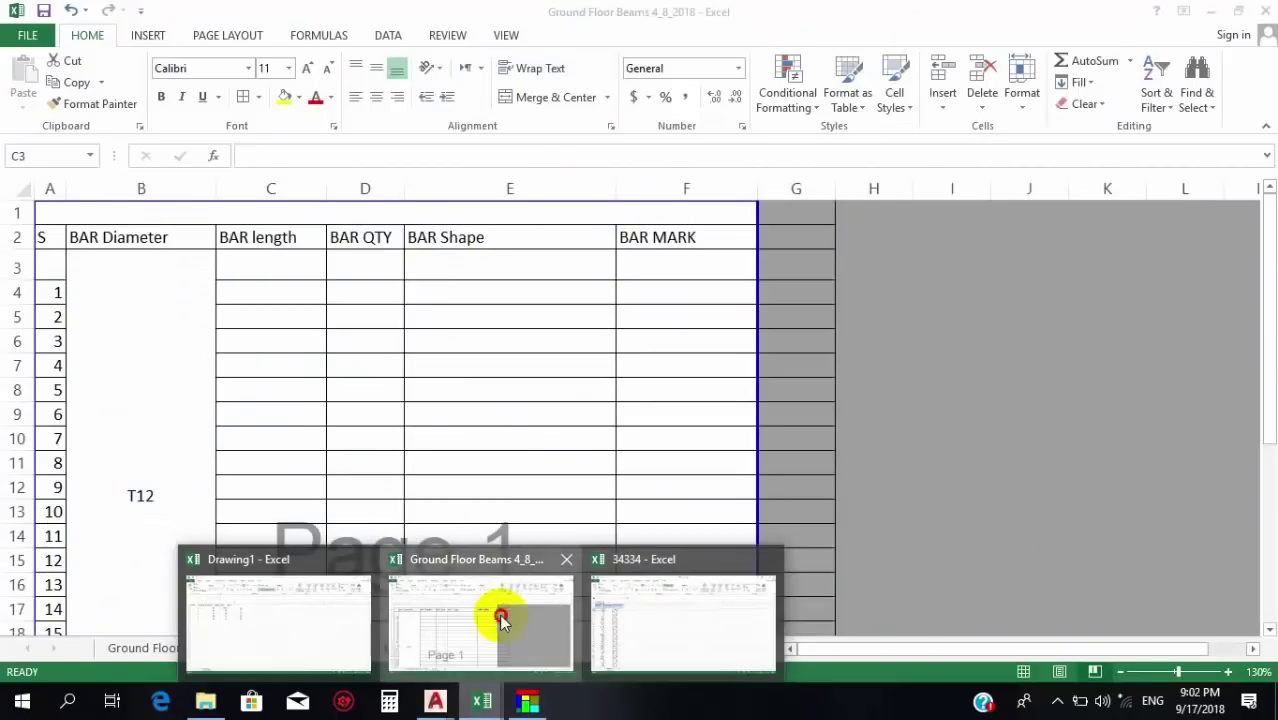
{"action": "left_click", "coordinate": [502, 620]}
{"action": "scroll", "coordinate": [274, 408], "scroll_direction": "down", "scroll_amount": 4}
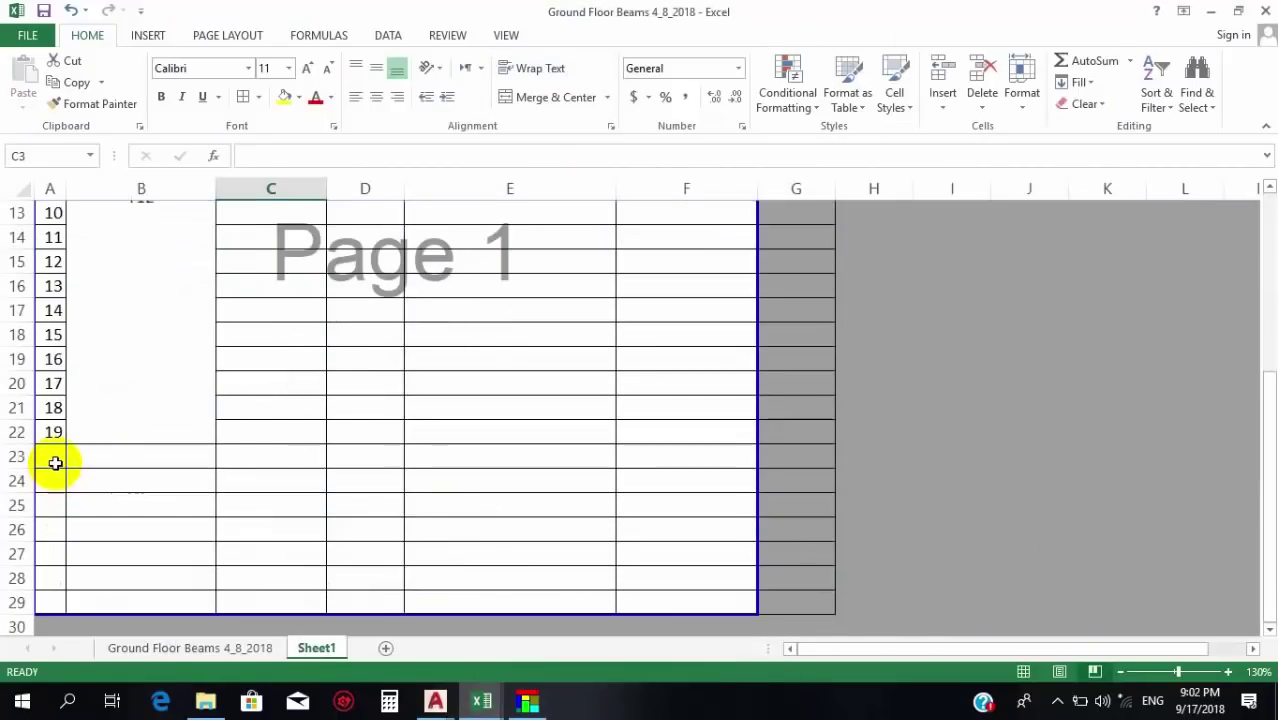
{"action": "left_click", "coordinate": [55, 462]}
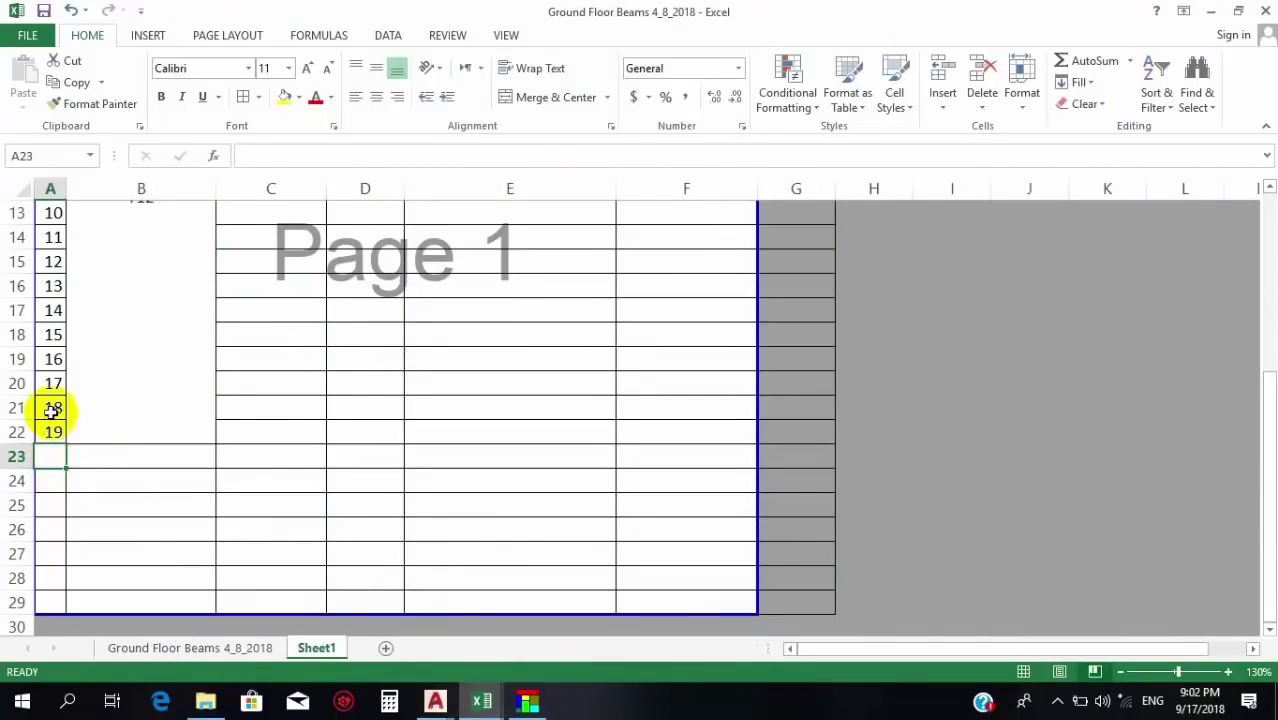
{"action": "left_click_drag", "start_coordinate": [51, 443], "coordinate": [51, 470]}
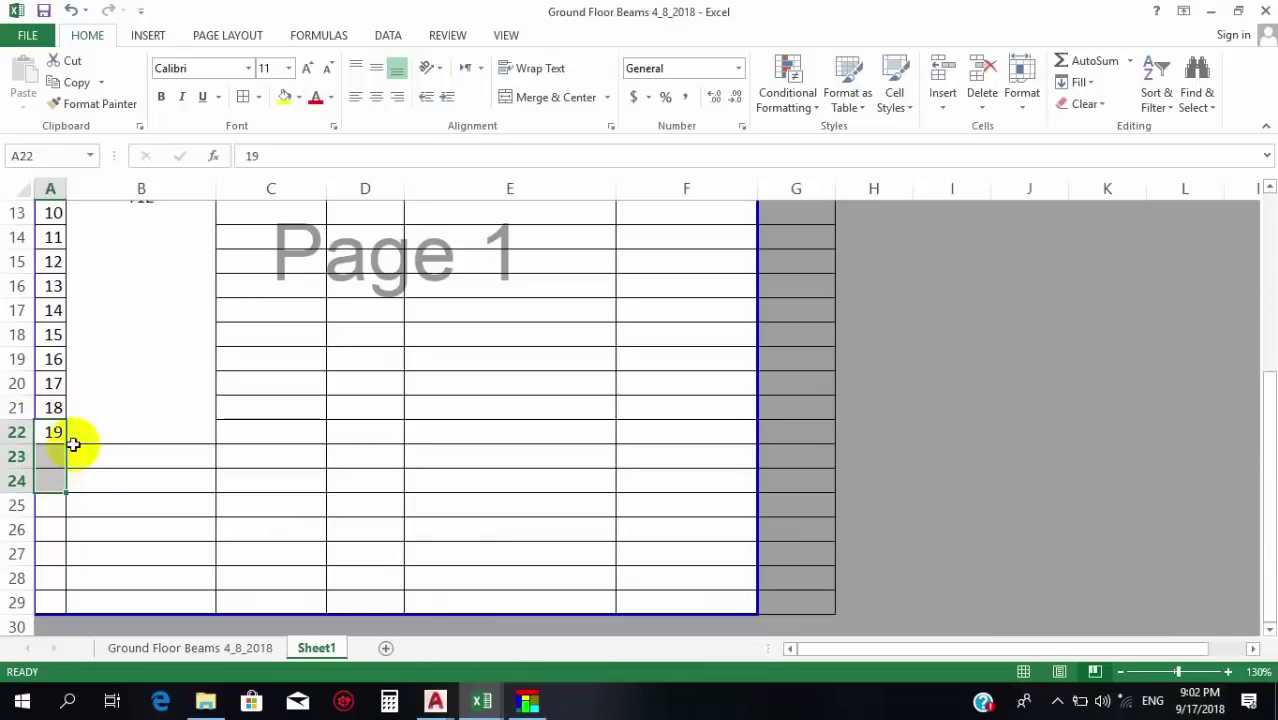
{"action": "left_click_drag", "start_coordinate": [52, 383], "coordinate": [60, 485]}
{"action": "left_click", "coordinate": [60, 481]}
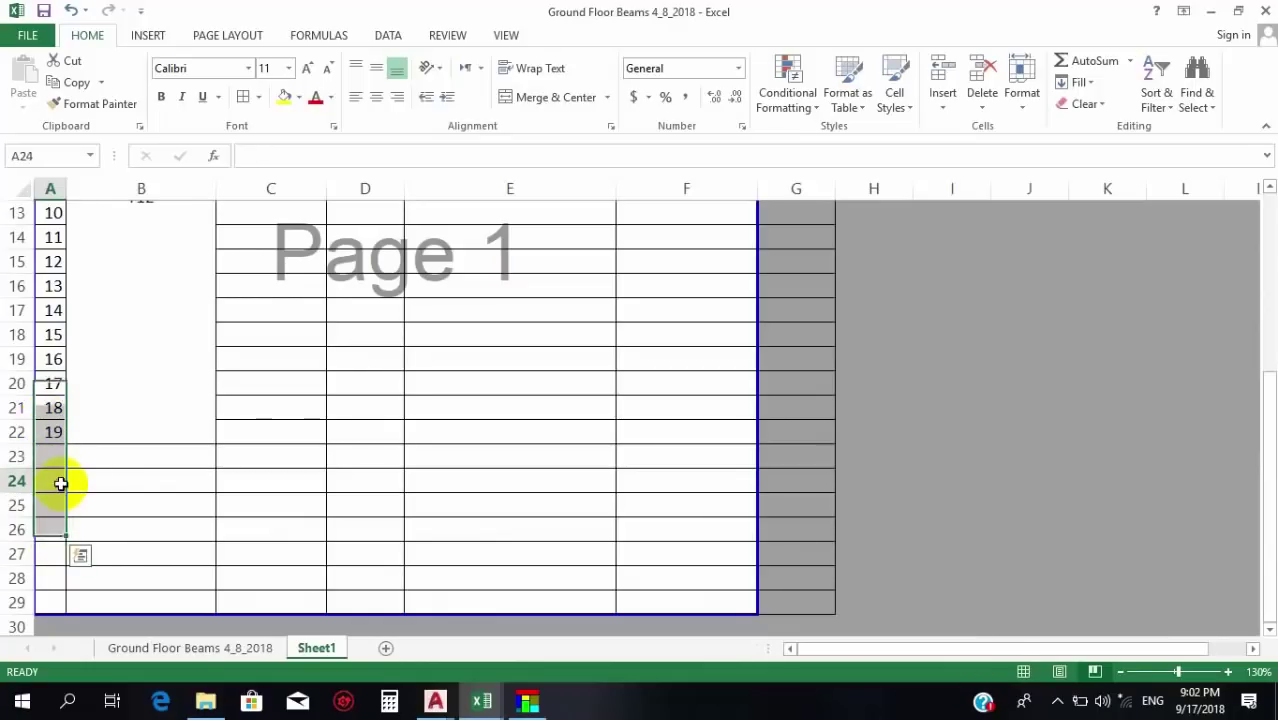
{"action": "left_click", "coordinate": [57, 385]}
{"action": "left_click_drag", "start_coordinate": [50, 383], "coordinate": [72, 548]}
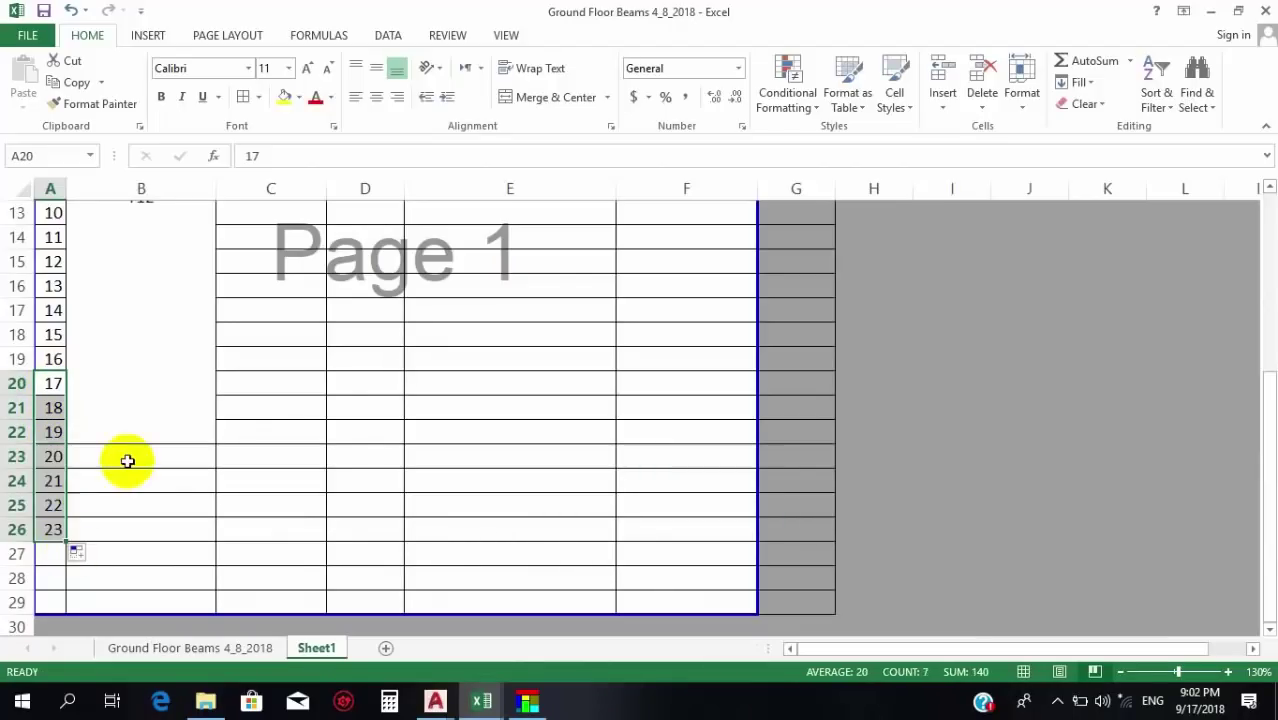
Unmerge the T12 cell in the BAR Diameter column and merge and center it again over B3:B26.
{"action": "left_click_drag", "start_coordinate": [125, 458], "coordinate": [114, 531]}
{"action": "left_click", "coordinate": [124, 368]}
{"action": "left_click_drag", "start_coordinate": [124, 458], "coordinate": [125, 522]}
{"action": "left_click", "coordinate": [558, 104]}
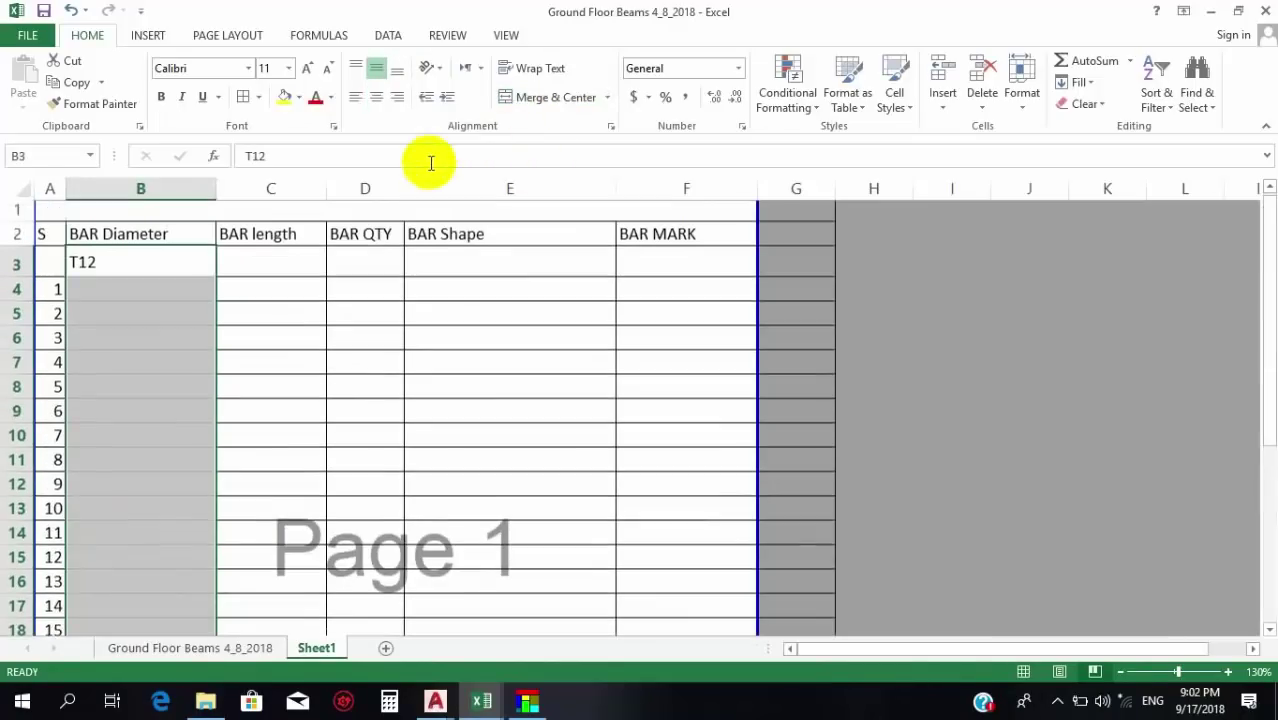
{"action": "left_click", "coordinate": [566, 97]}
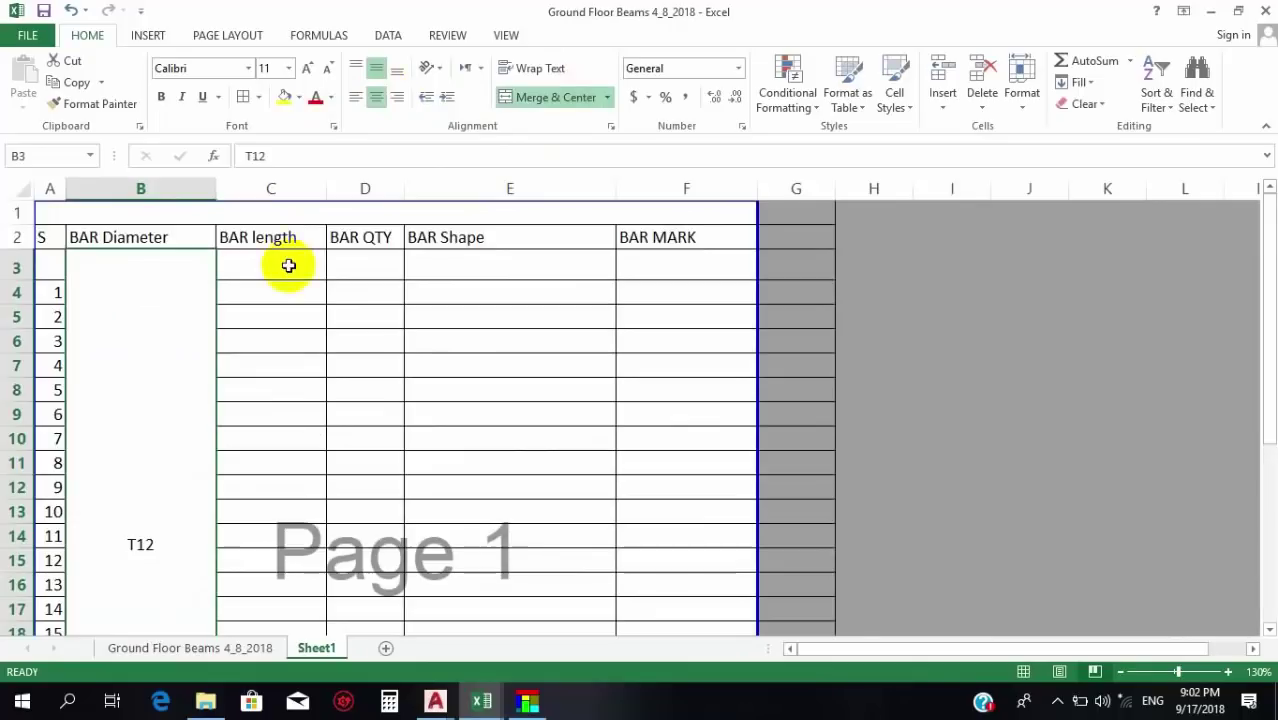
{"action": "scroll", "coordinate": [285, 266], "scroll_direction": "down", "scroll_amount": 1}
{"action": "scroll", "coordinate": [297, 291], "scroll_direction": "up", "scroll_amount": 1}
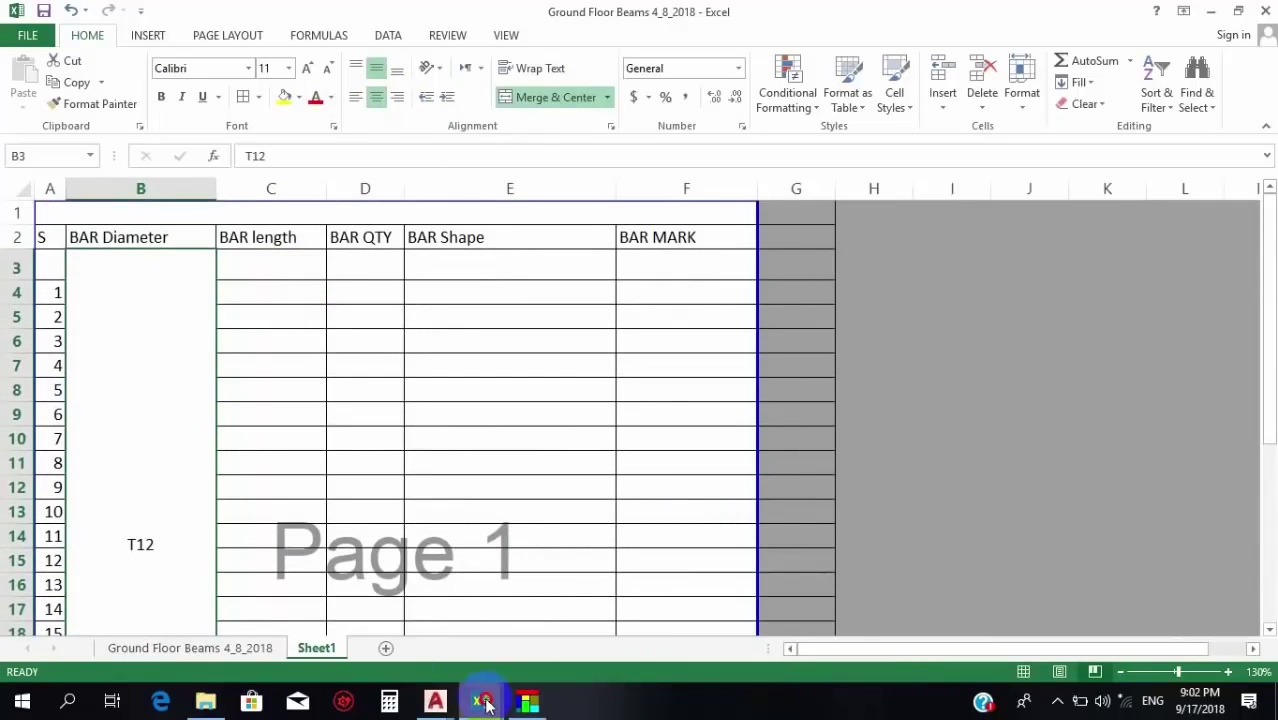
Switch to workbook 34334 and copy all the bar lengths in the Length column, B3:B26.
{"action": "mouse_move", "coordinate": [482, 700]}
{"action": "left_click", "coordinate": [642, 608]}
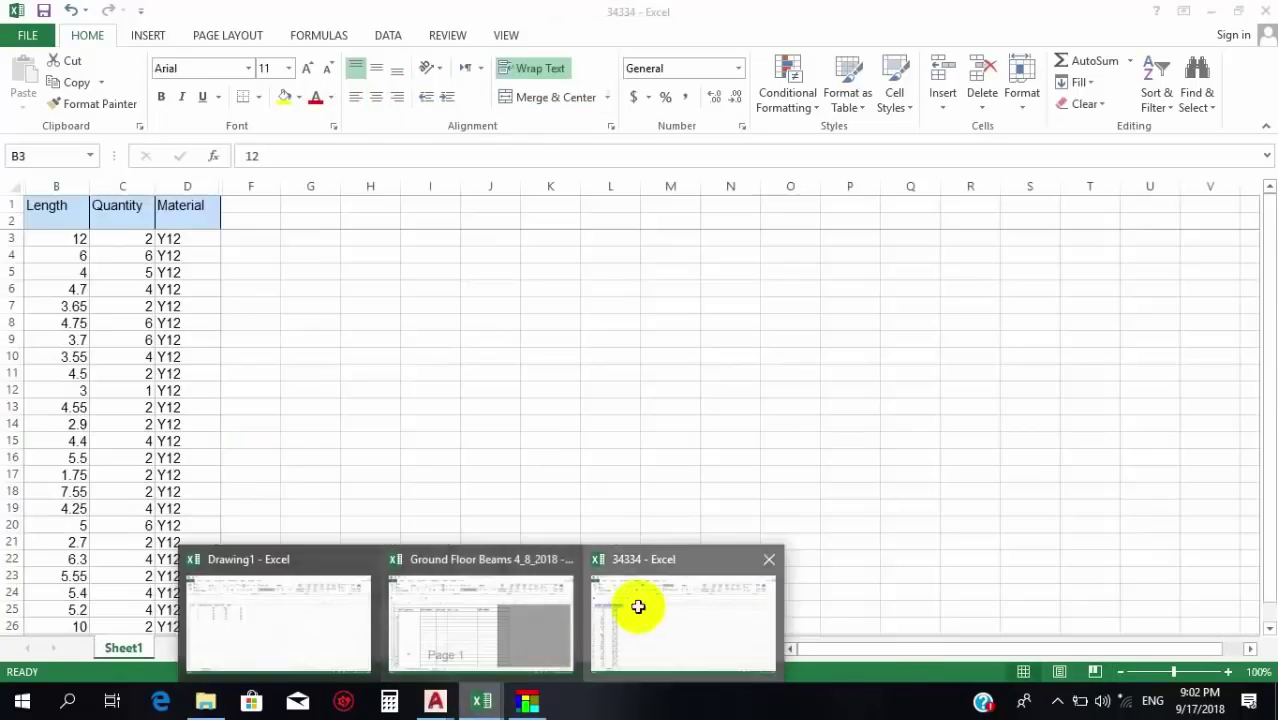
{"action": "left_click", "coordinate": [86, 289]}
{"action": "left_click_drag", "start_coordinate": [71, 240], "coordinate": [63, 270]}
{"action": "key", "text": "ctrl+c"}
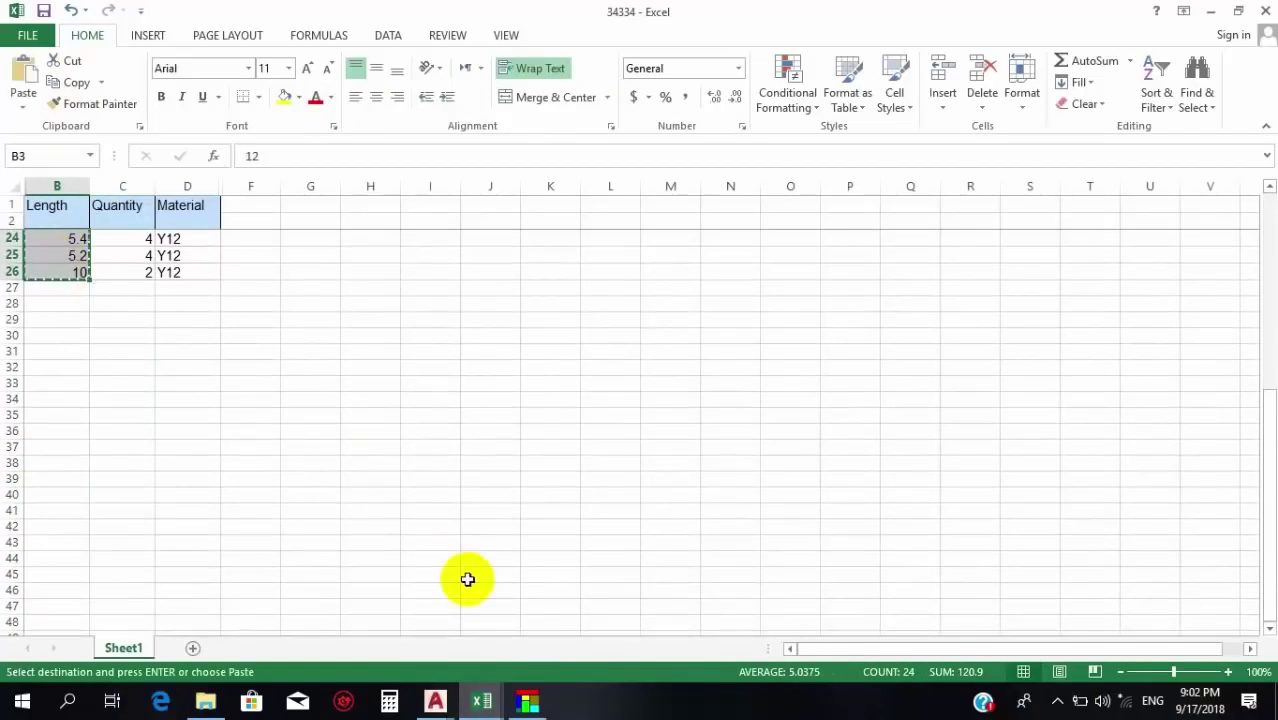
Switch to the Ground Floor Beams 4_8_2018 workbook and paste the copied lengths into the BAR length column starting at C3.
{"action": "left_click", "coordinate": [484, 698]}
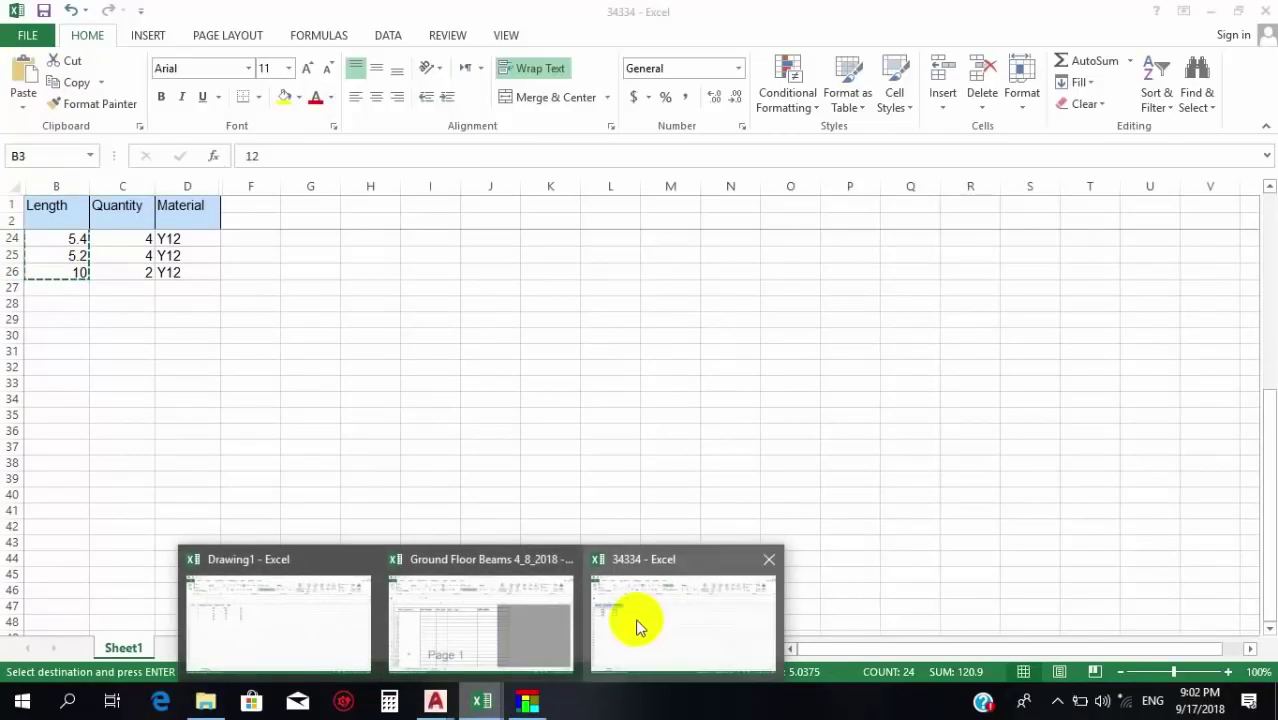
{"action": "left_click", "coordinate": [636, 624]}
{"action": "left_click", "coordinate": [484, 698]}
{"action": "left_click", "coordinate": [474, 646]}
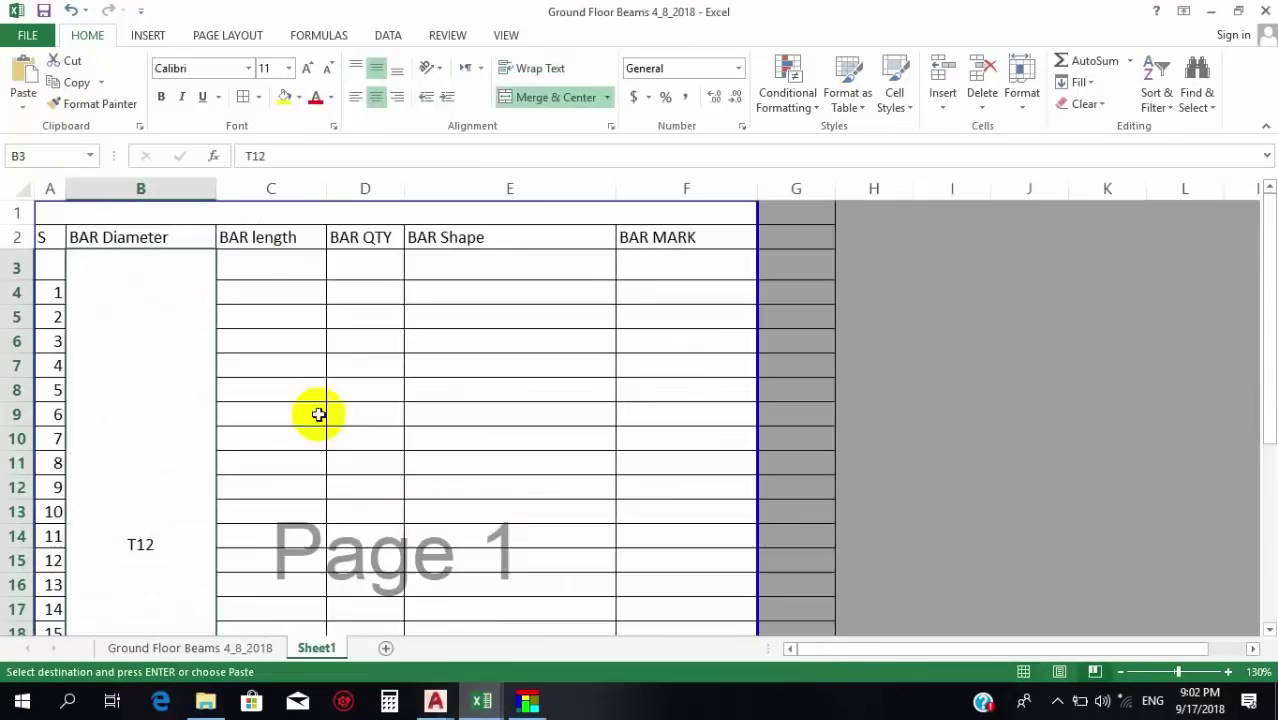
{"action": "left_click", "coordinate": [277, 271]}
{"action": "key", "text": "ctrl+v"}
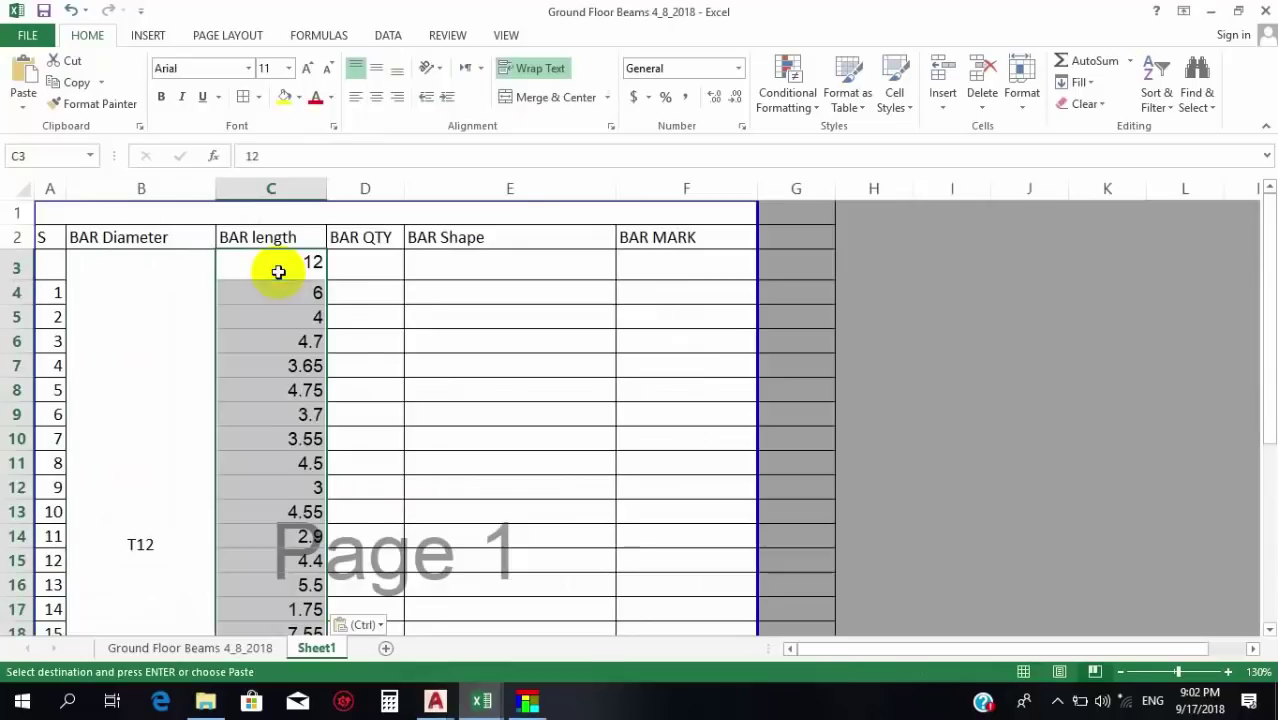
{"action": "scroll", "coordinate": [365, 374], "scroll_direction": "down", "scroll_amount": 2}
{"action": "left_click", "coordinate": [362, 400]}
{"action": "scroll", "coordinate": [352, 335], "scroll_direction": "up", "scroll_amount": 2}
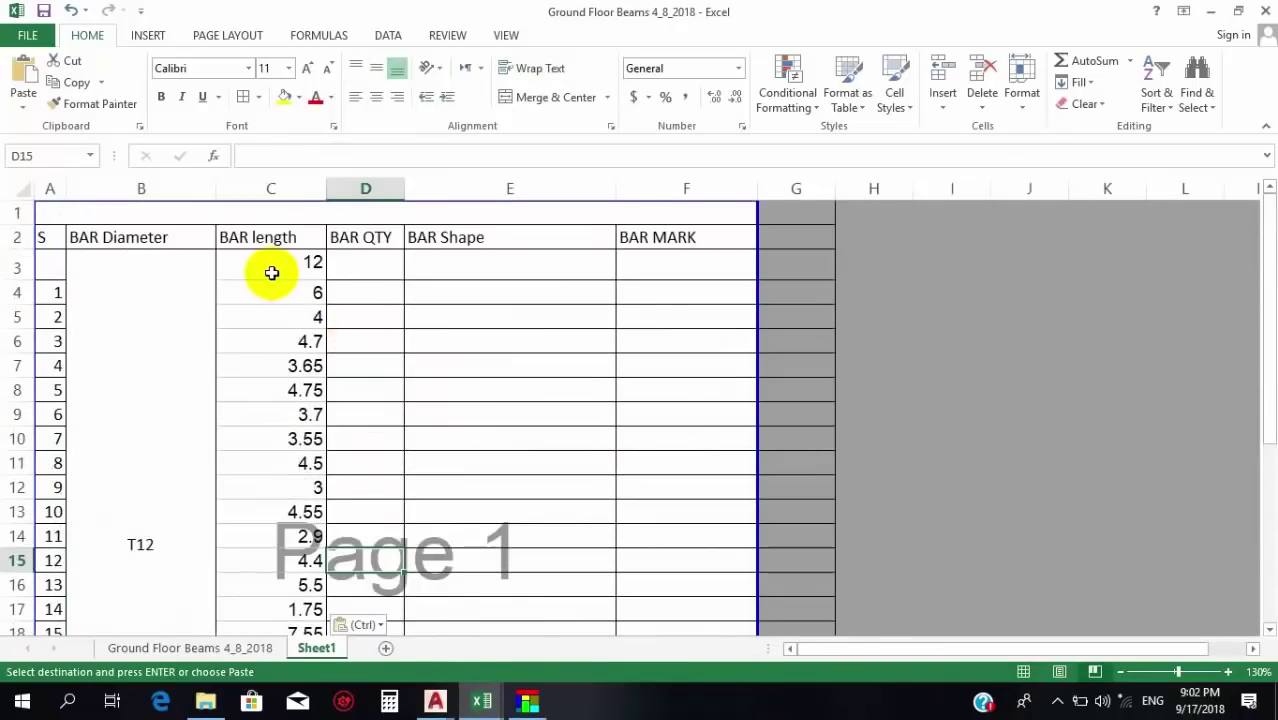
Switch to workbook 34334 and copy all the bar quantities in the Quantity column, C3:C26.
{"action": "scroll", "coordinate": [305, 314], "scroll_direction": "down", "scroll_amount": 3}
{"action": "scroll", "coordinate": [271, 265], "scroll_direction": "up", "scroll_amount": 3}
{"action": "scroll", "coordinate": [320, 420], "scroll_direction": "down", "scroll_amount": 5}
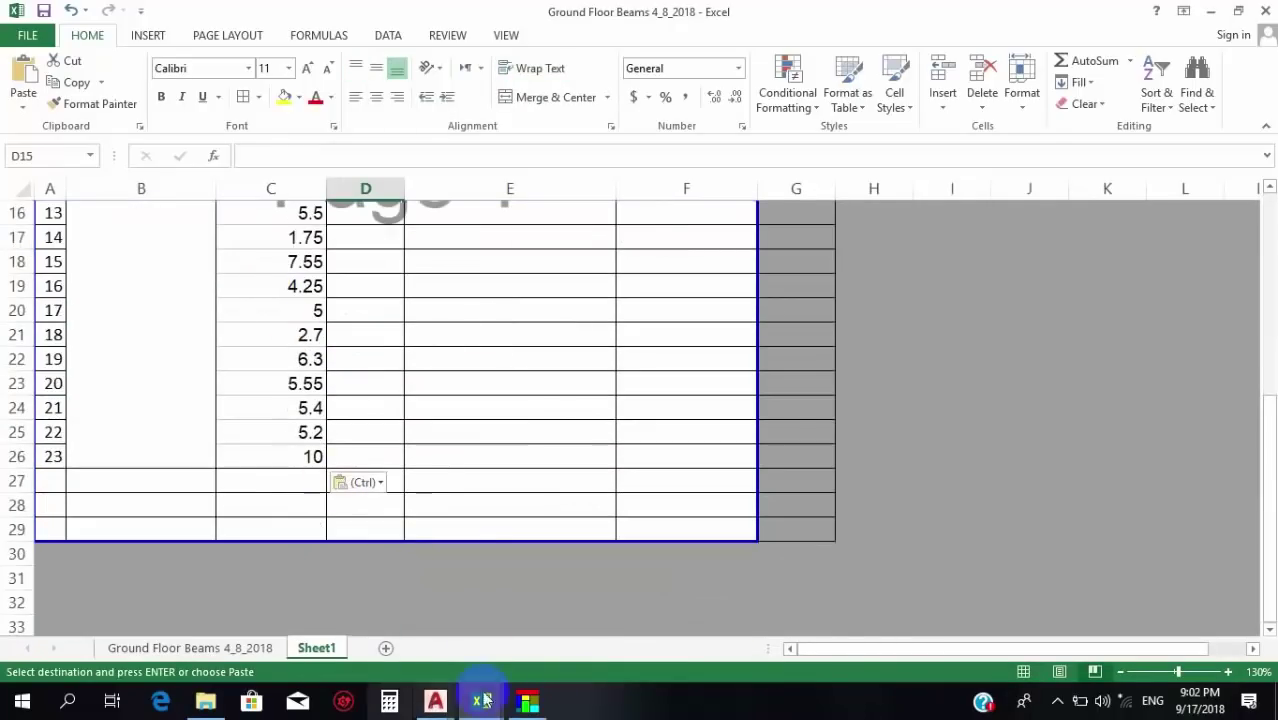
{"action": "scroll", "coordinate": [357, 533], "scroll_direction": "up", "scroll_amount": 5}
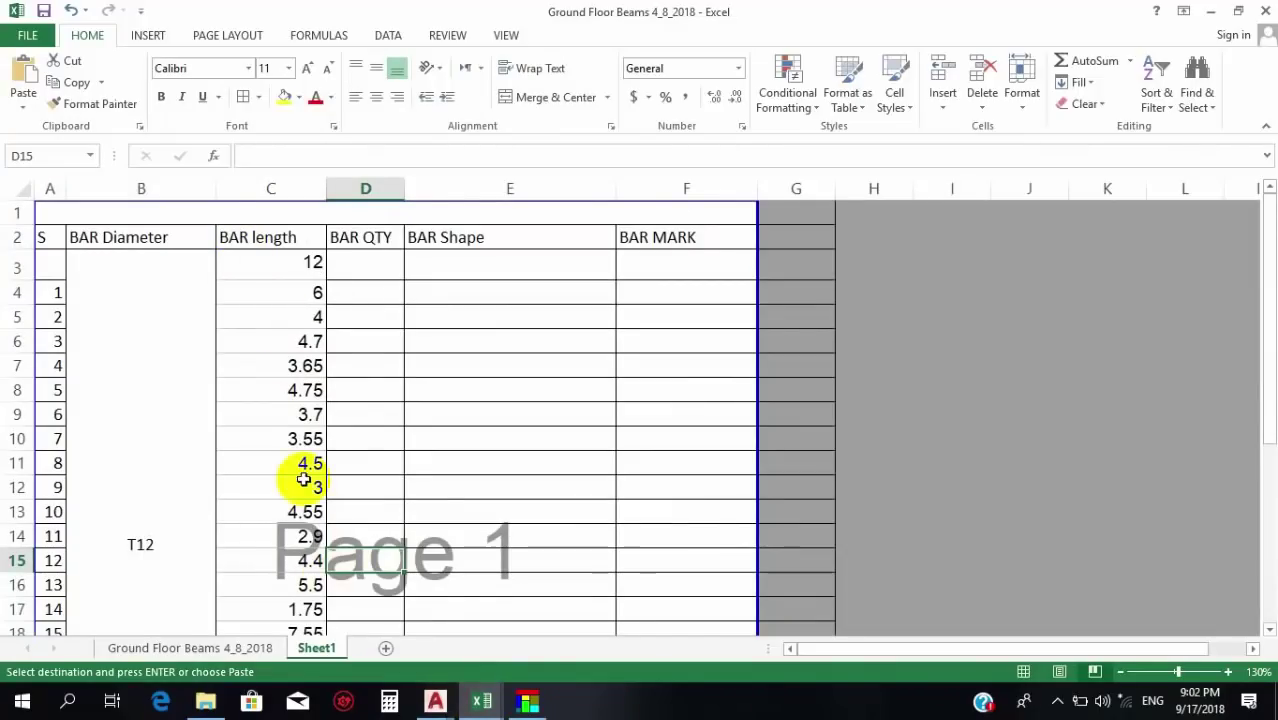
{"action": "scroll", "coordinate": [280, 250], "scroll_direction": "down", "scroll_amount": 1}
{"action": "scroll", "coordinate": [303, 290], "scroll_direction": "down", "scroll_amount": 3}
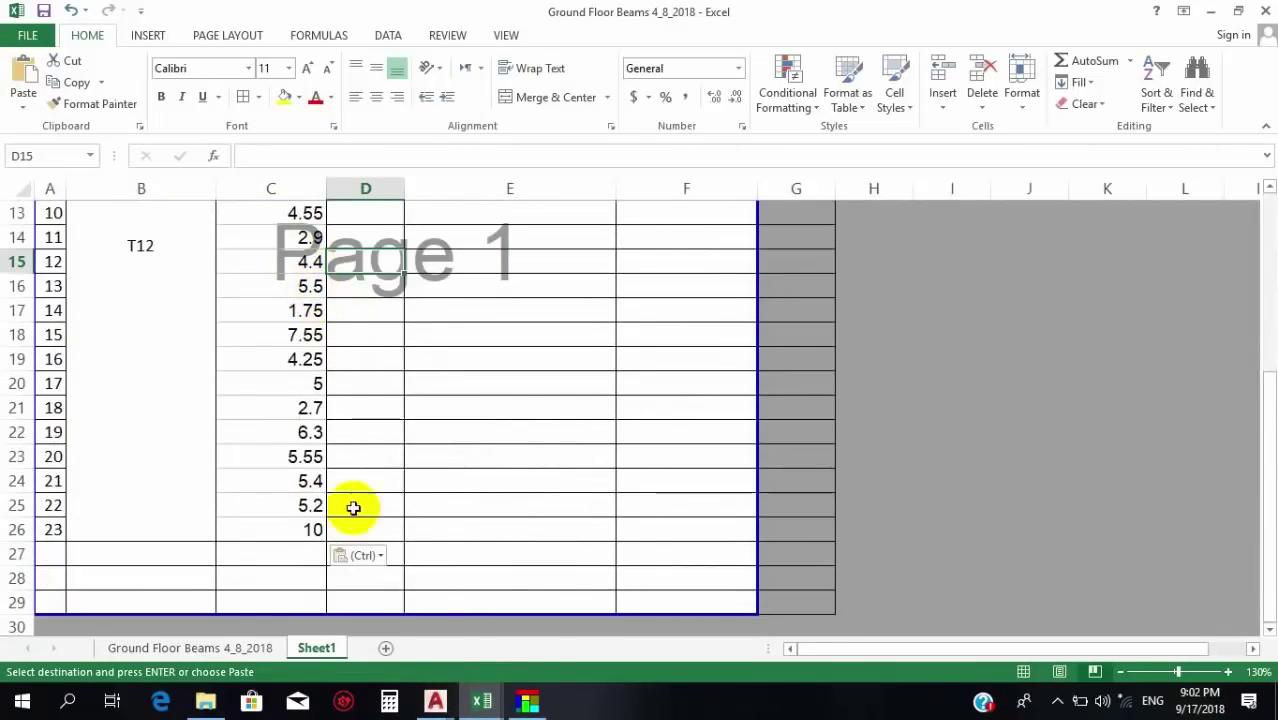
{"action": "mouse_move", "coordinate": [481, 700]}
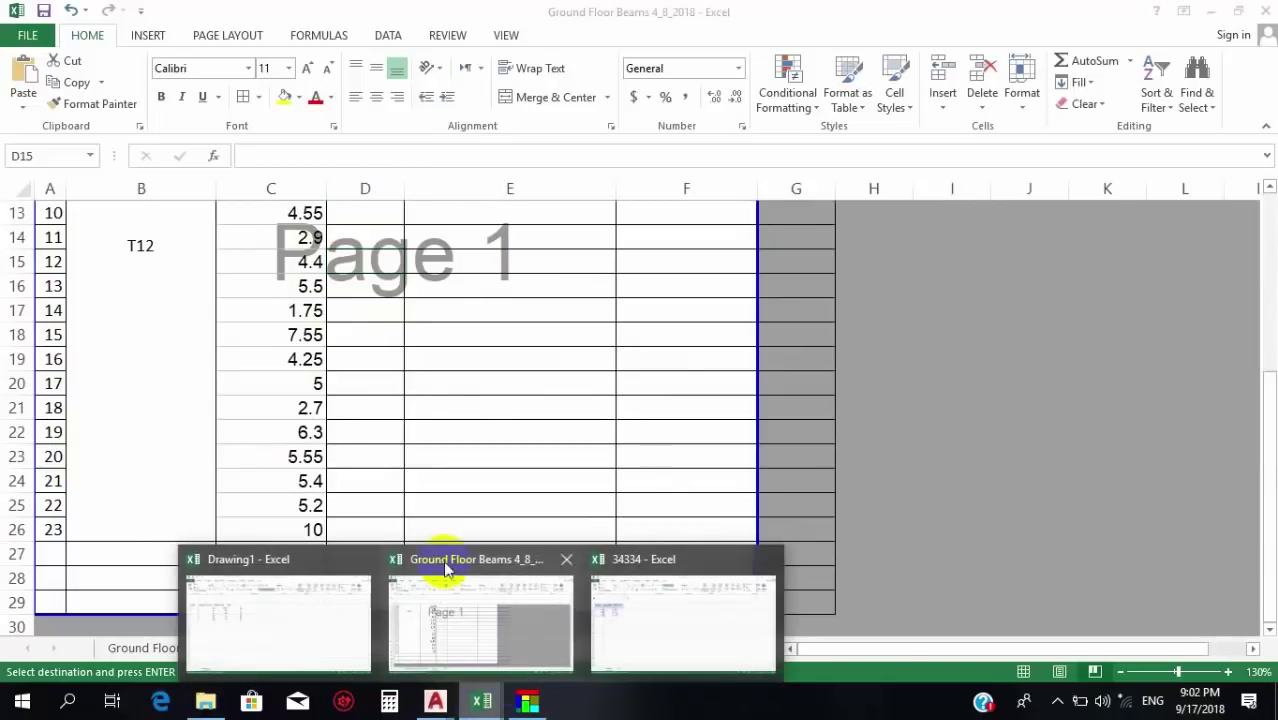
{"action": "left_click", "coordinate": [633, 599]}
{"action": "scroll", "coordinate": [203, 345], "scroll_direction": "up", "scroll_amount": 7}
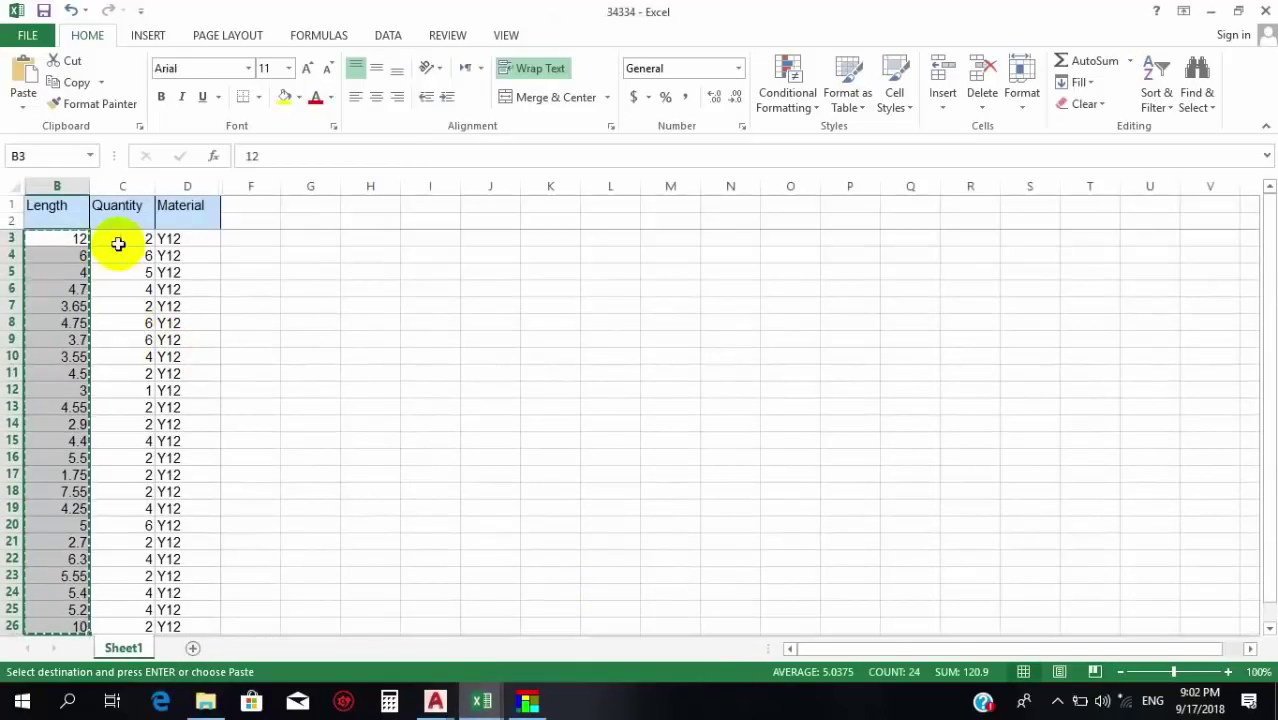
{"action": "left_click_drag", "start_coordinate": [120, 239], "coordinate": [114, 568]}
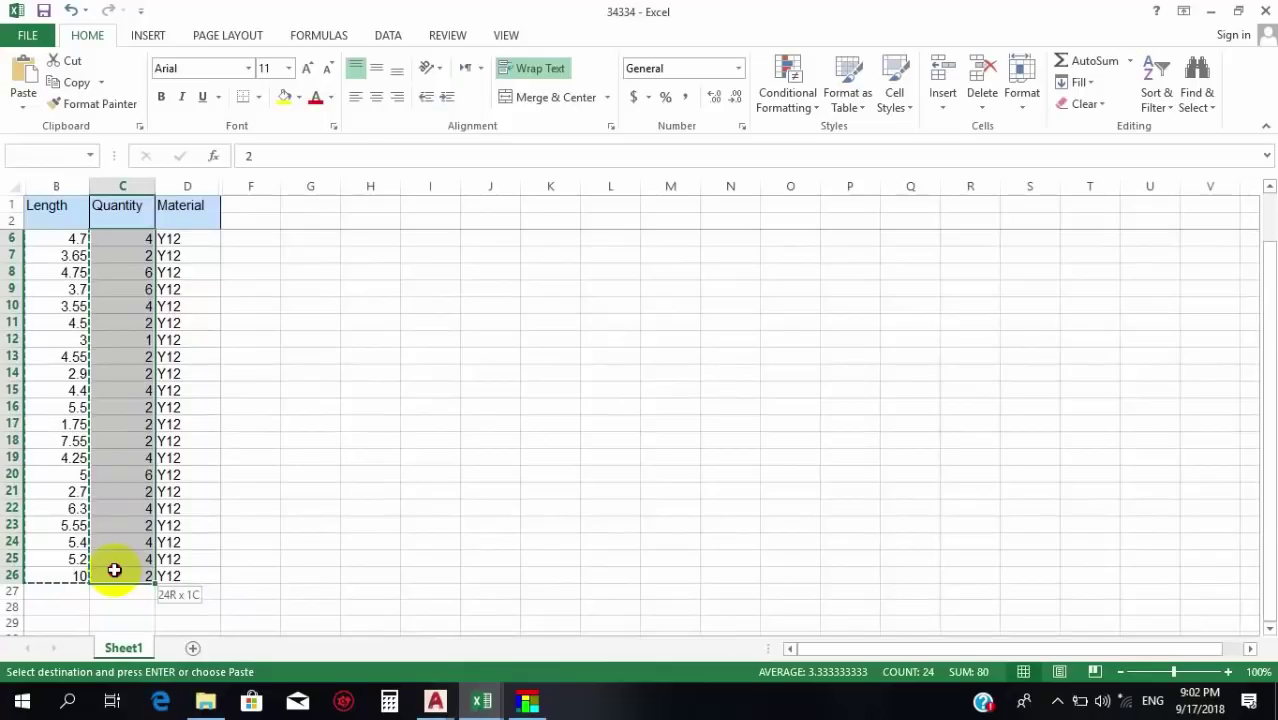
{"action": "left_click", "coordinate": [310, 622]}
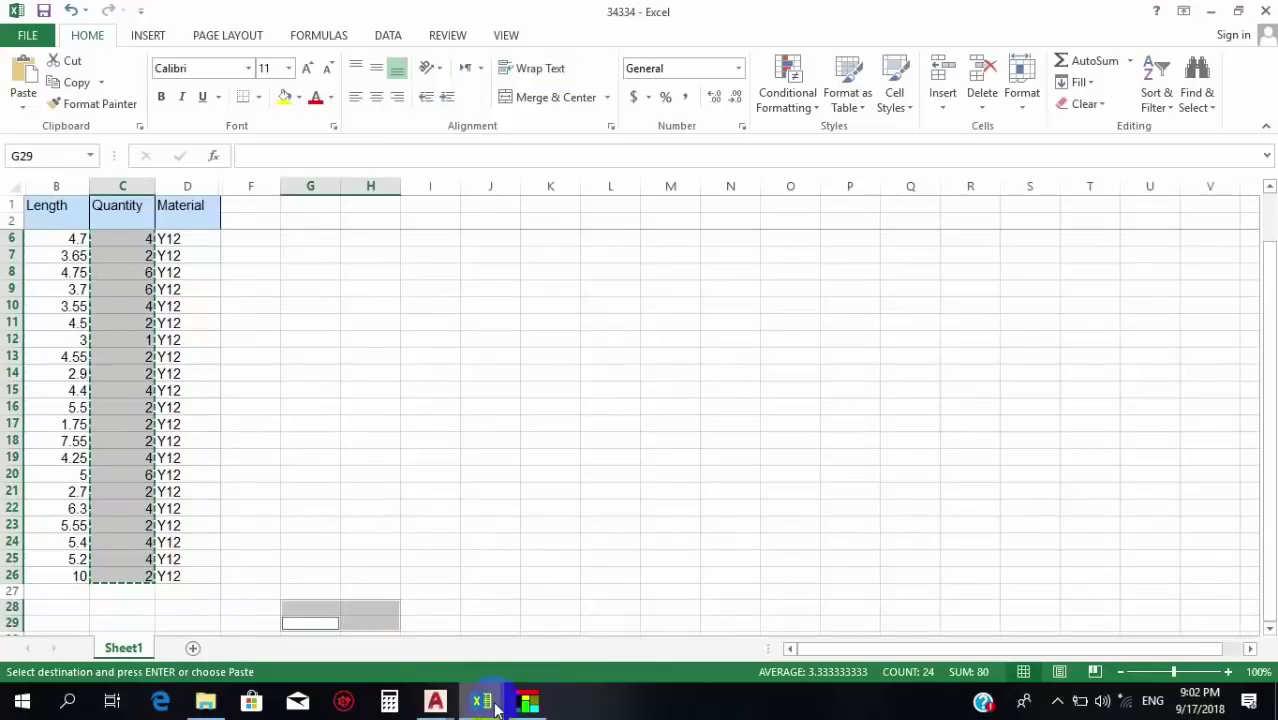
Return to the Ground Floor Beams 4_8_2018 workbook and paste the copied quantities into the BAR QTY column starting at D3.
{"action": "mouse_move", "coordinate": [482, 703]}
{"action": "left_click", "coordinate": [550, 616]}
{"action": "scroll", "coordinate": [417, 420], "scroll_direction": "up", "scroll_amount": 4}
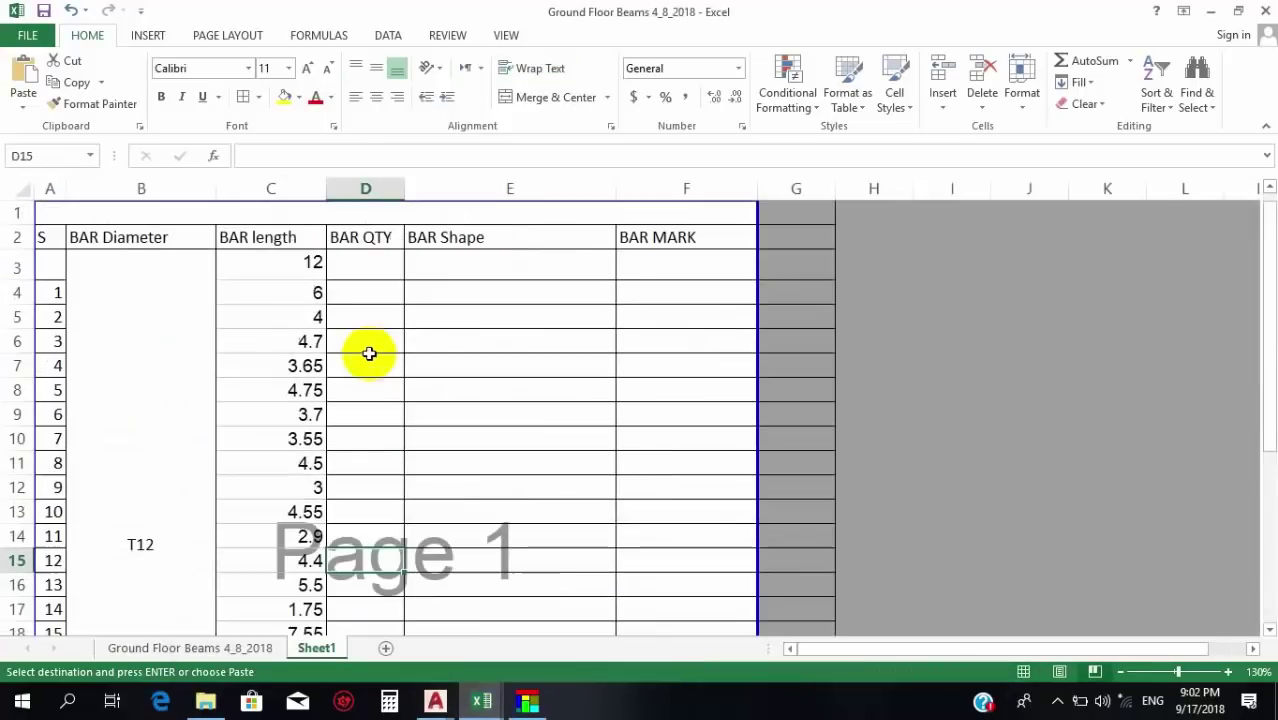
{"action": "left_click", "coordinate": [370, 272]}
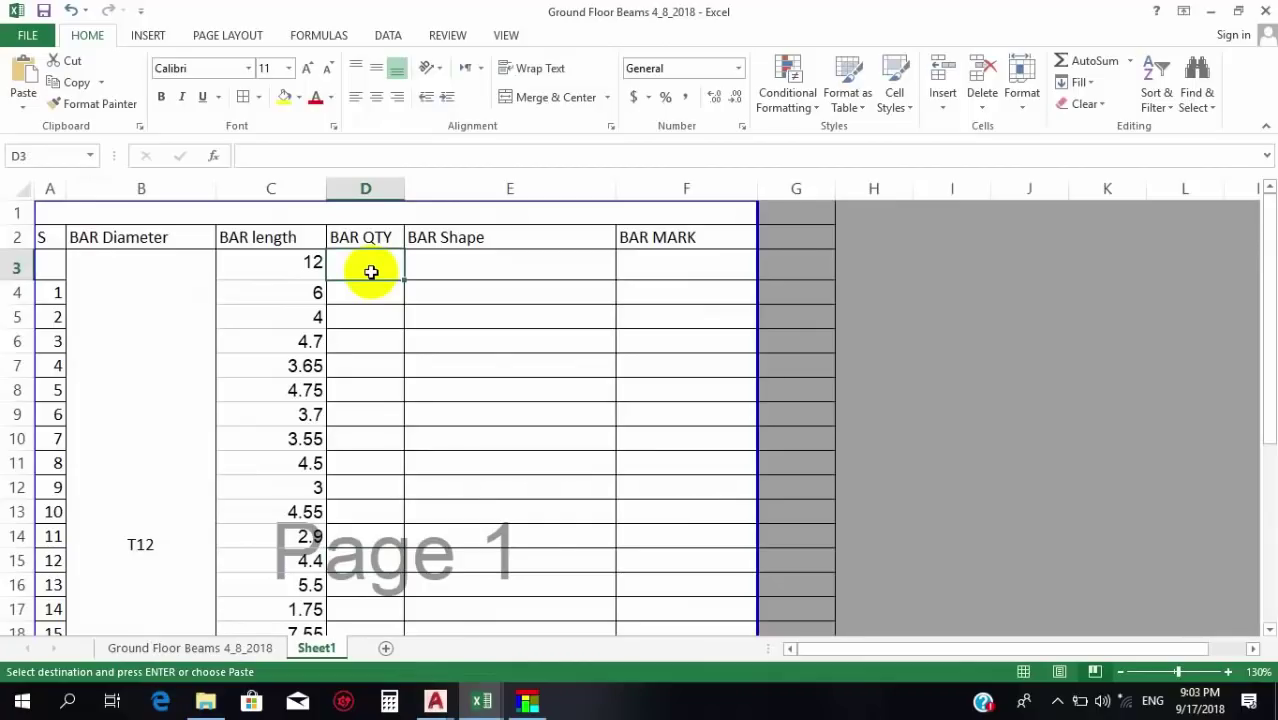
{"action": "key", "text": "ctrl+v"}
{"action": "left_click", "coordinate": [485, 316]}
{"action": "scroll", "coordinate": [485, 262], "scroll_direction": "down", "scroll_amount": 2}
{"action": "scroll", "coordinate": [483, 263], "scroll_direction": "up", "scroll_amount": 2}
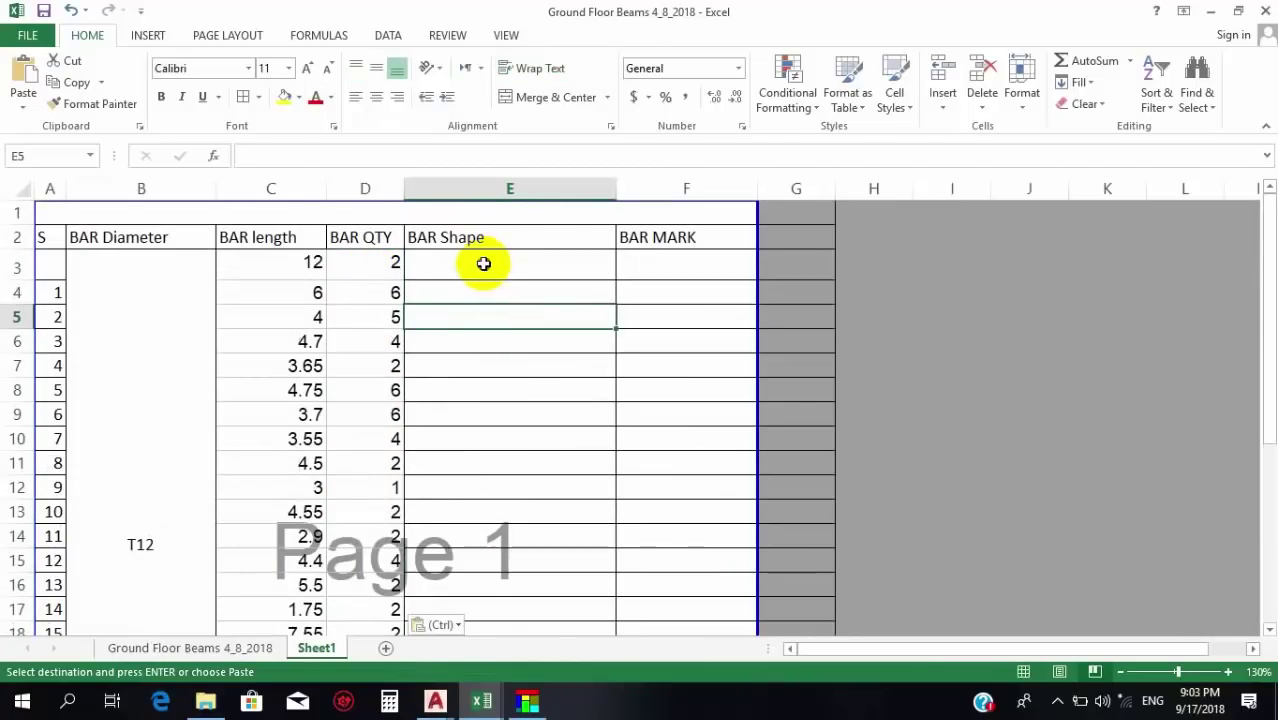
{"action": "left_click", "coordinate": [645, 262]}
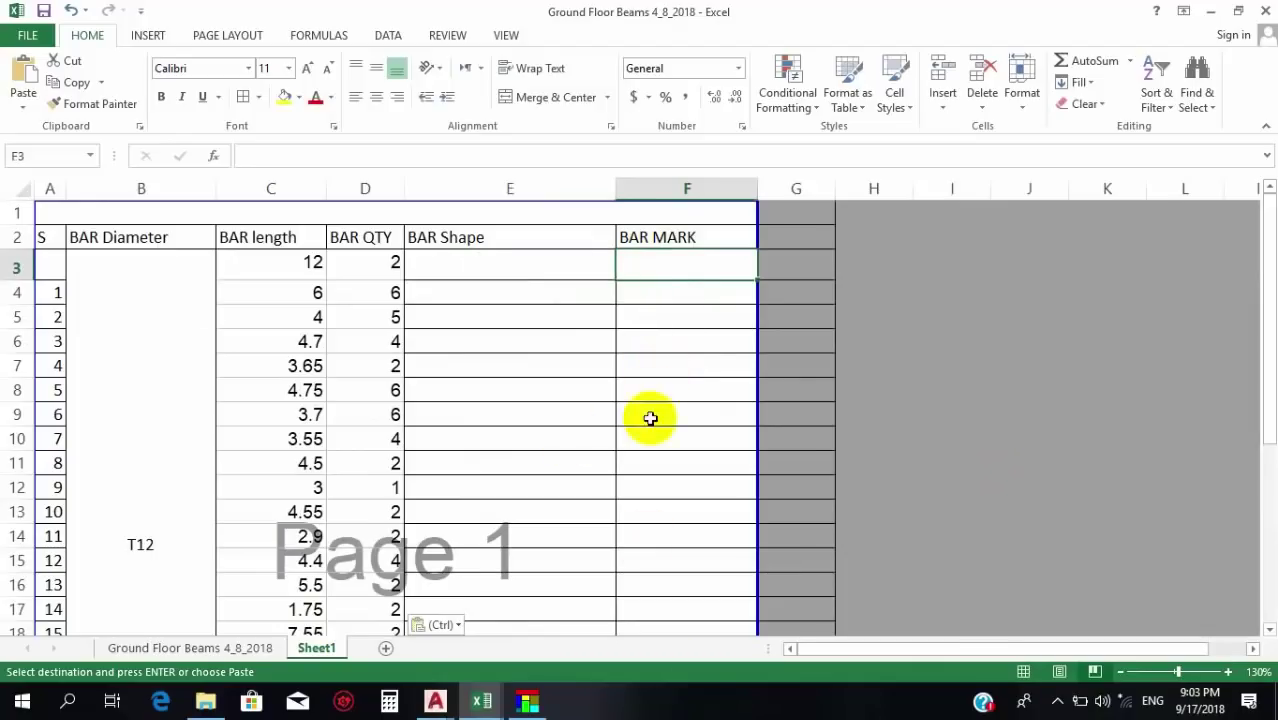
{"action": "scroll", "coordinate": [500, 408], "scroll_direction": "down", "scroll_amount": 4}
{"action": "scroll", "coordinate": [300, 420], "scroll_direction": "up", "scroll_amount": 4}
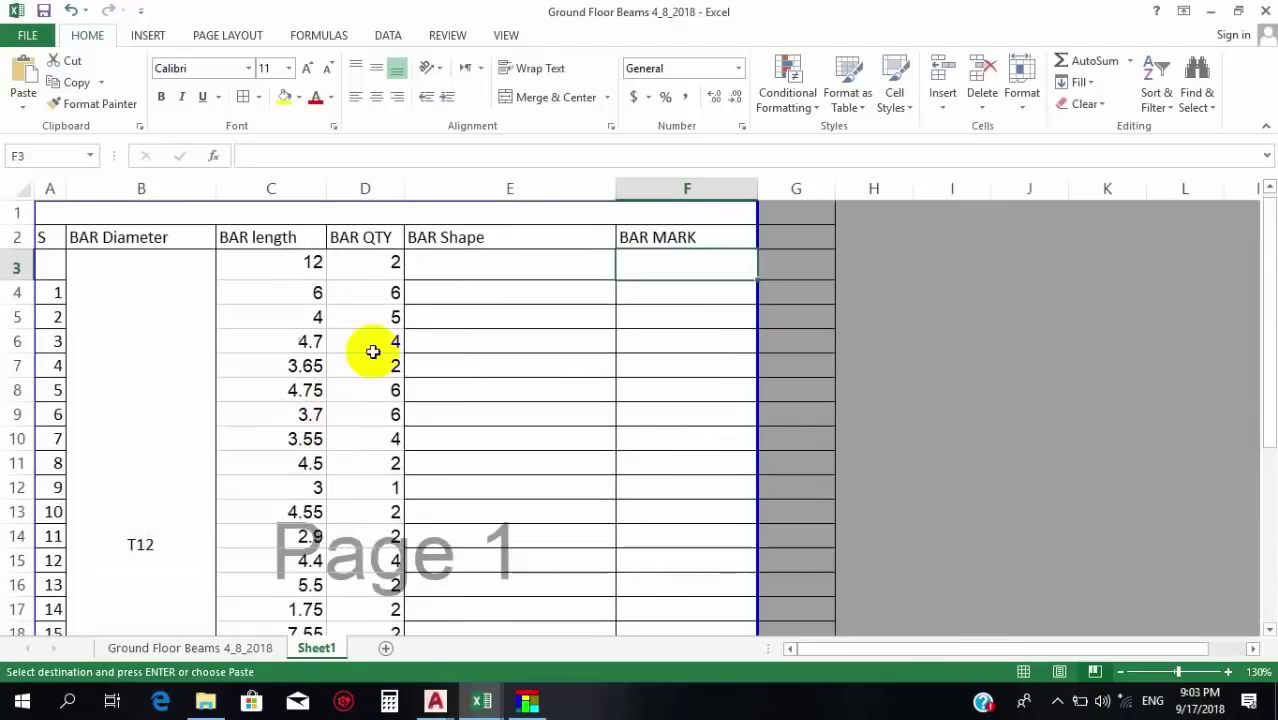
Enter the label TOTAL in A27, directly below the last serial number.
{"action": "scroll", "coordinate": [305, 450], "scroll_direction": "down", "scroll_amount": 6}
{"action": "left_click", "coordinate": [51, 410]}
{"action": "key", "text": "ctrl+v"}
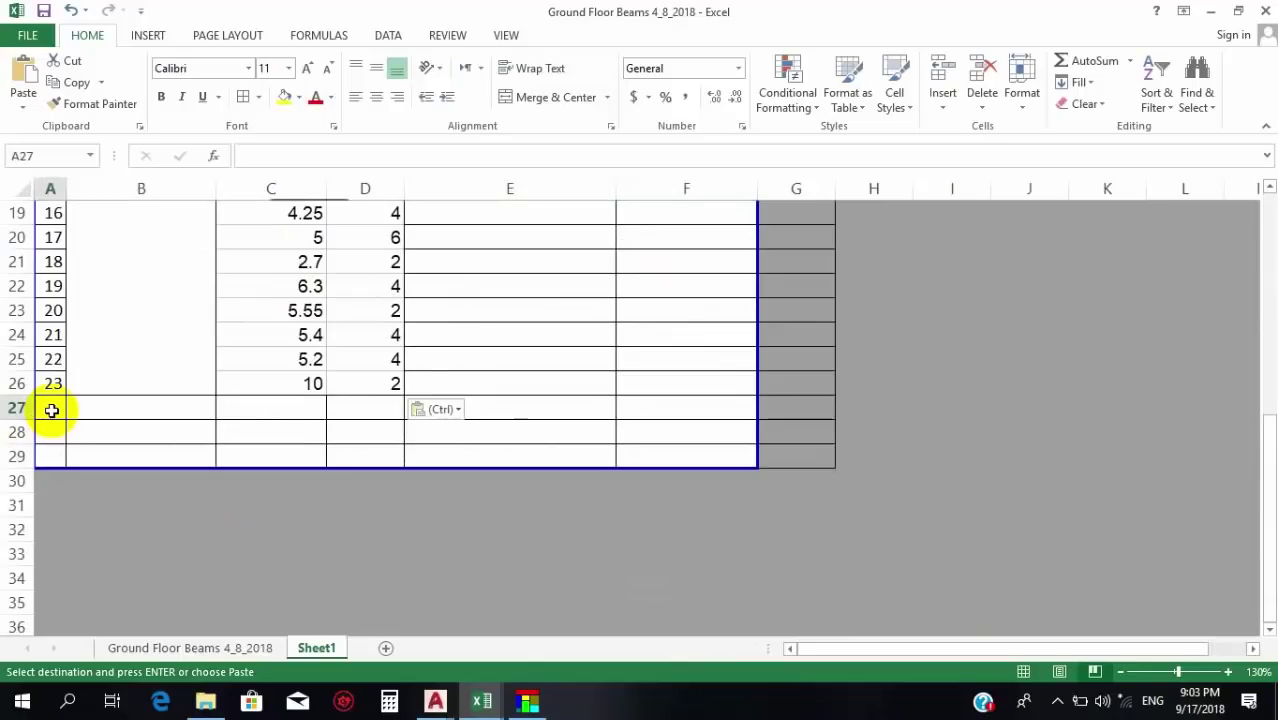
{"action": "type", "text": "TOT"}
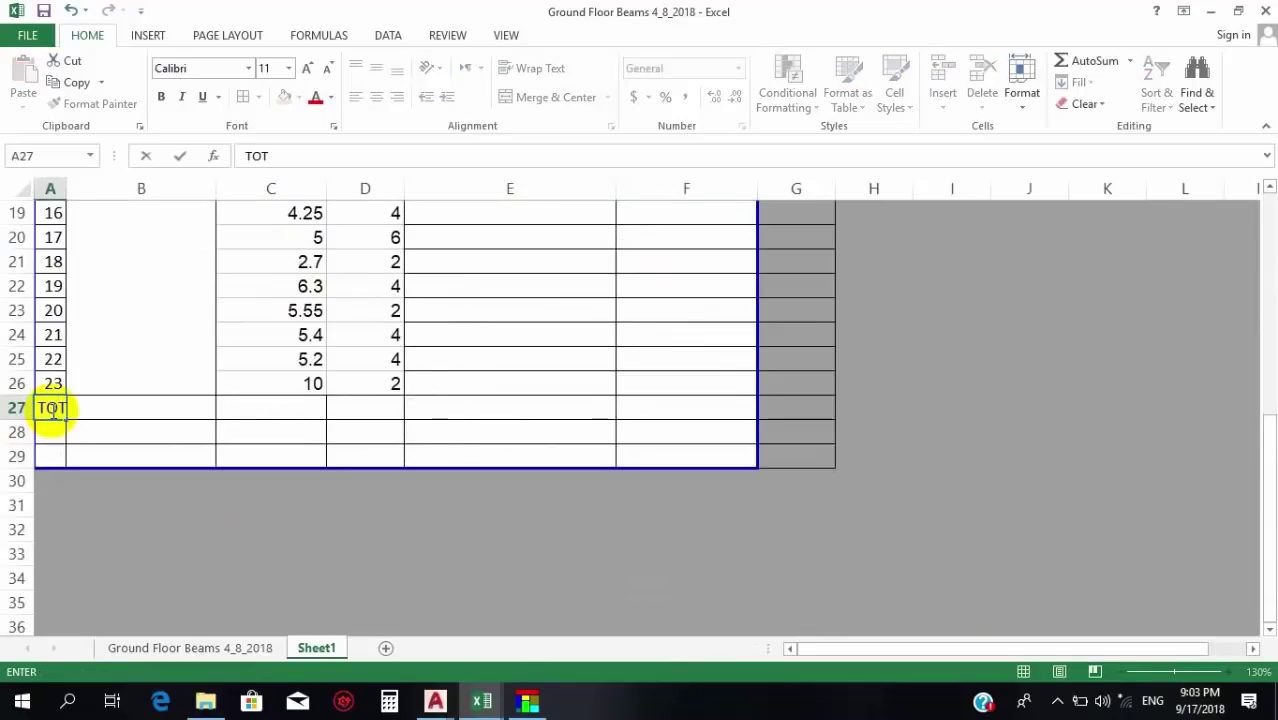
{"action": "type", "text": "AL"}
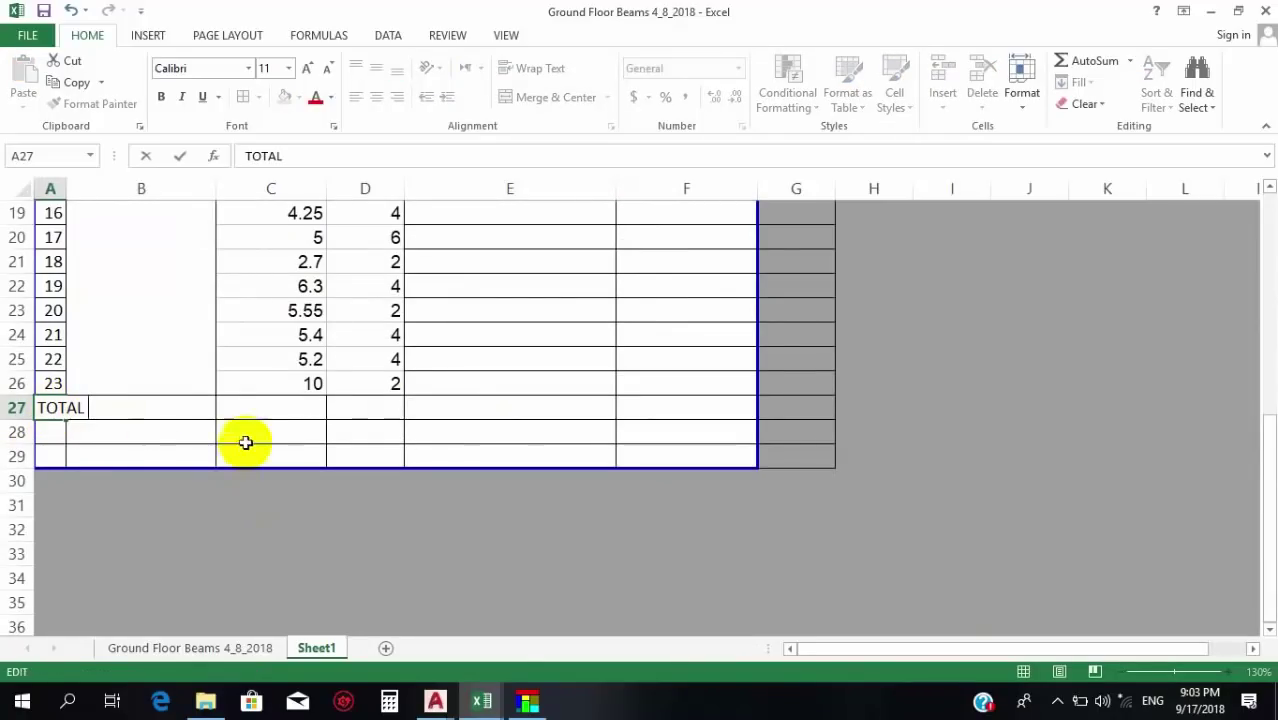
{"action": "left_click", "coordinate": [305, 405]}
Center the bar lengths and quantities in C3:D26 both horizontally and vertically.
{"action": "scroll", "coordinate": [314, 390], "scroll_direction": "up", "scroll_amount": 4}
{"action": "scroll", "coordinate": [314, 390], "scroll_direction": "up", "scroll_amount": 2}
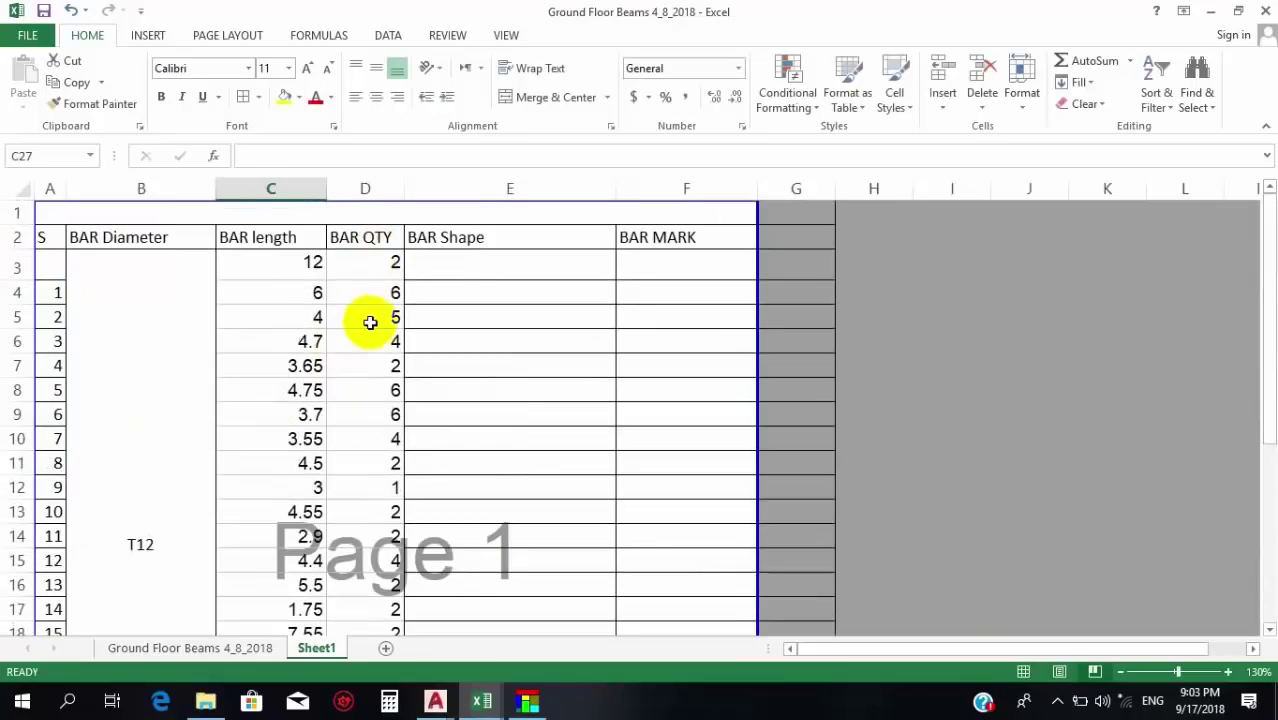
{"action": "left_click_drag", "start_coordinate": [285, 262], "coordinate": [345, 505]}
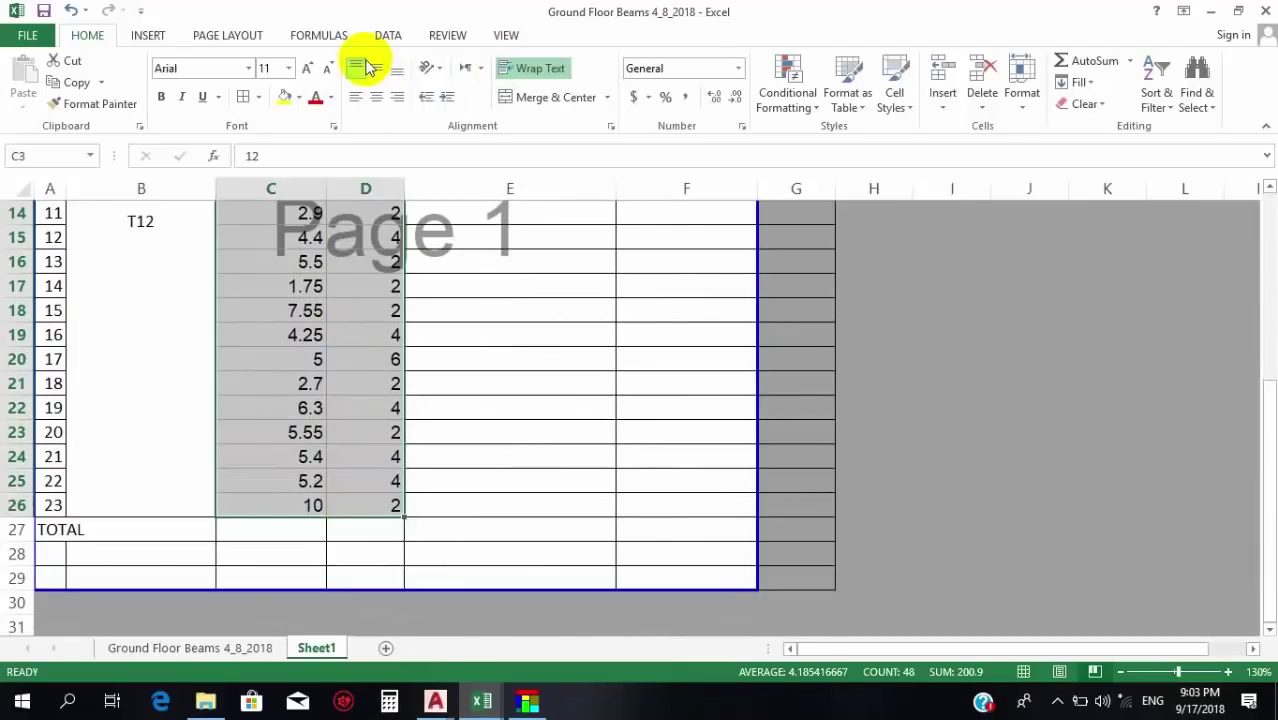
{"action": "left_click", "coordinate": [377, 95]}
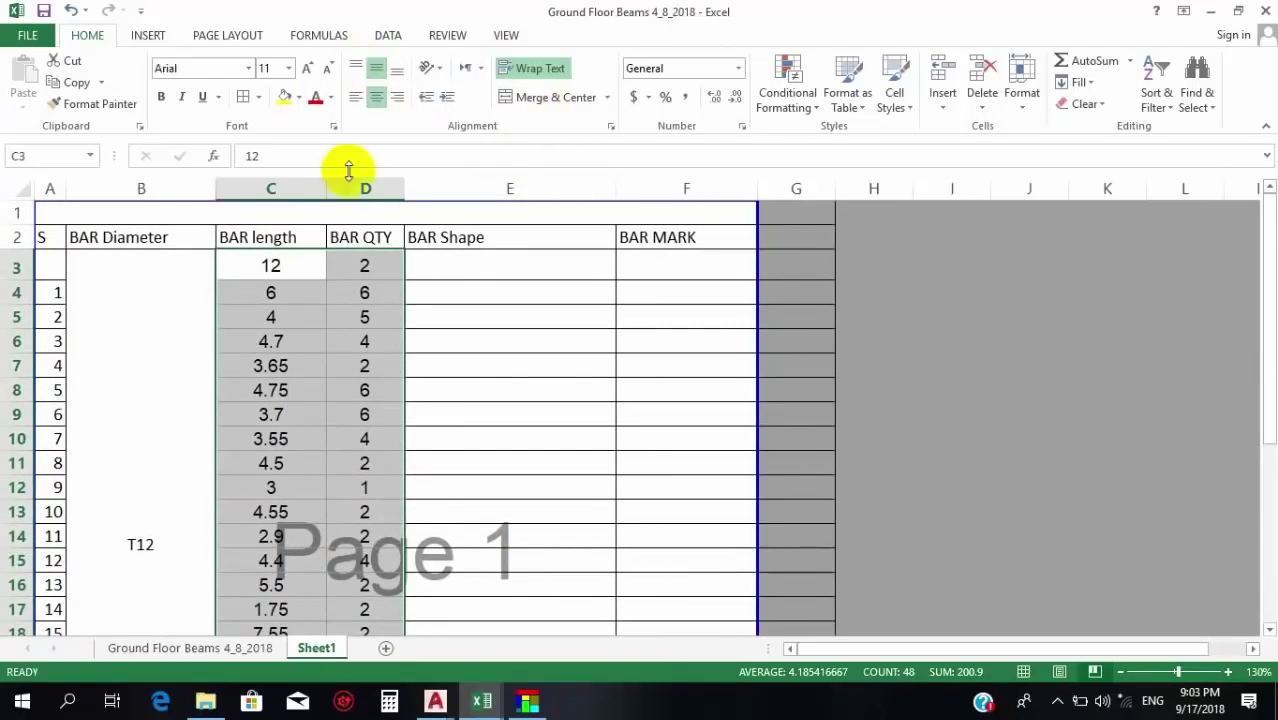
{"action": "left_click", "coordinate": [422, 335]}
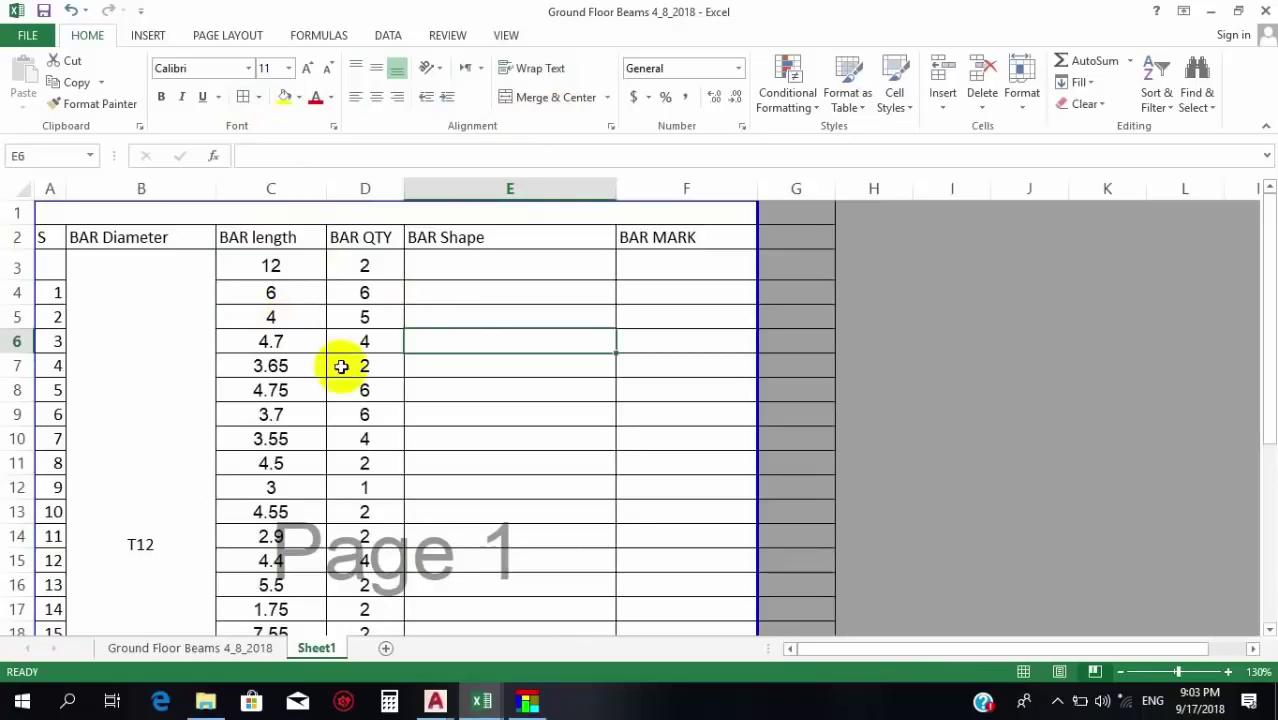
Switch to Cutting Optimization pro and check the quantity of 12 m bars in the Utilized bars statistics.
{"action": "left_click", "coordinate": [528, 703]}
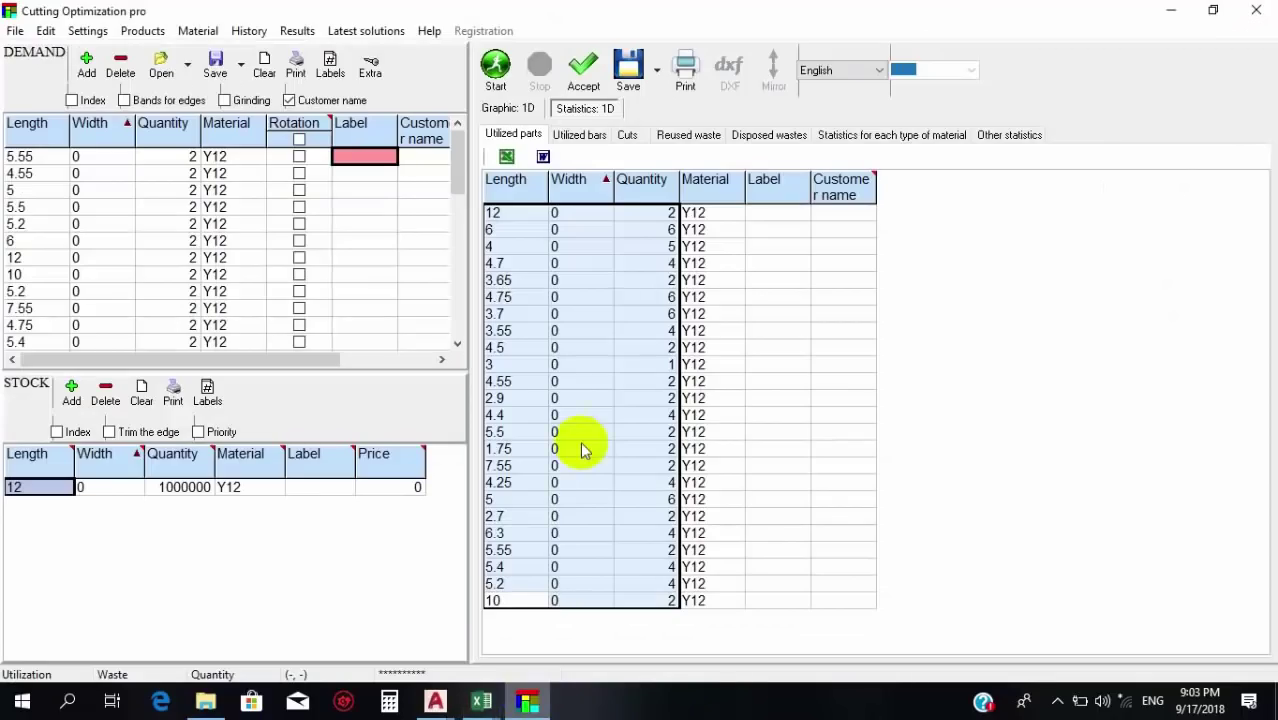
{"action": "left_click", "coordinate": [600, 140]}
{"action": "left_click", "coordinate": [652, 216]}
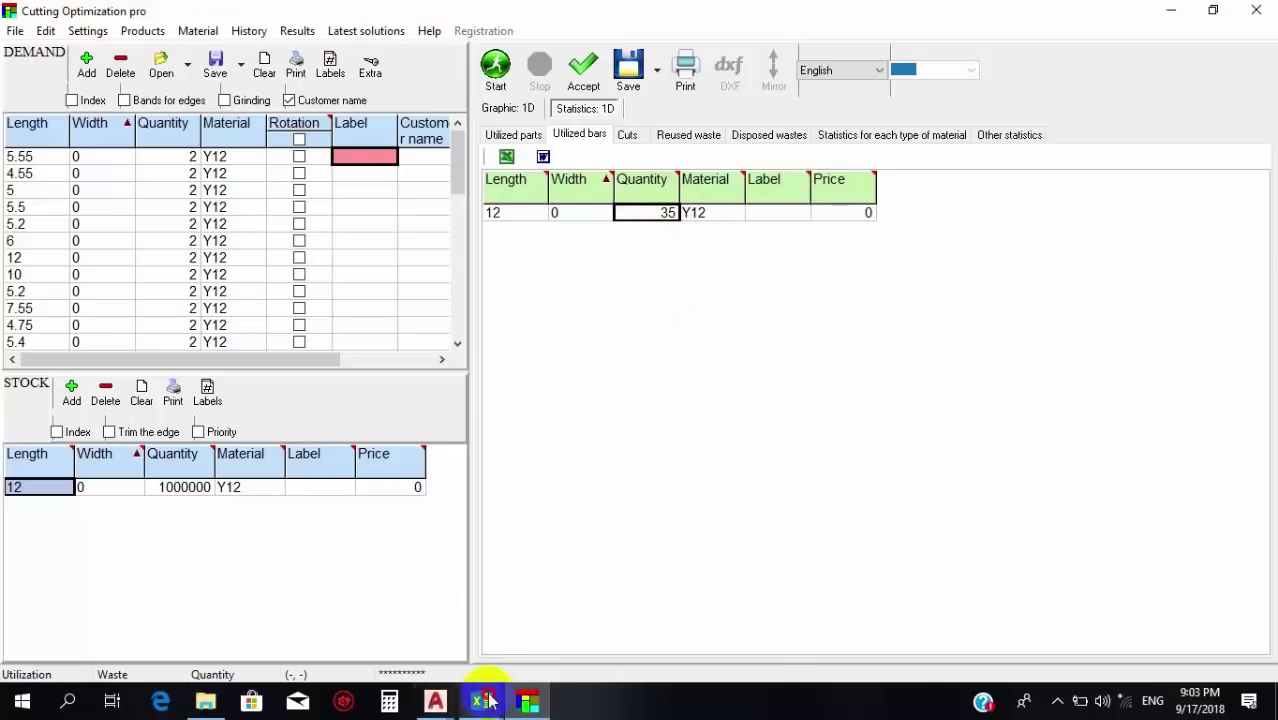
Return to the Ground Floor Beams 4_8_2018 workbook and enter 35 BARS in C27 of the TOTAL row.
{"action": "mouse_move", "coordinate": [483, 699]}
{"action": "left_click", "coordinate": [702, 608]}
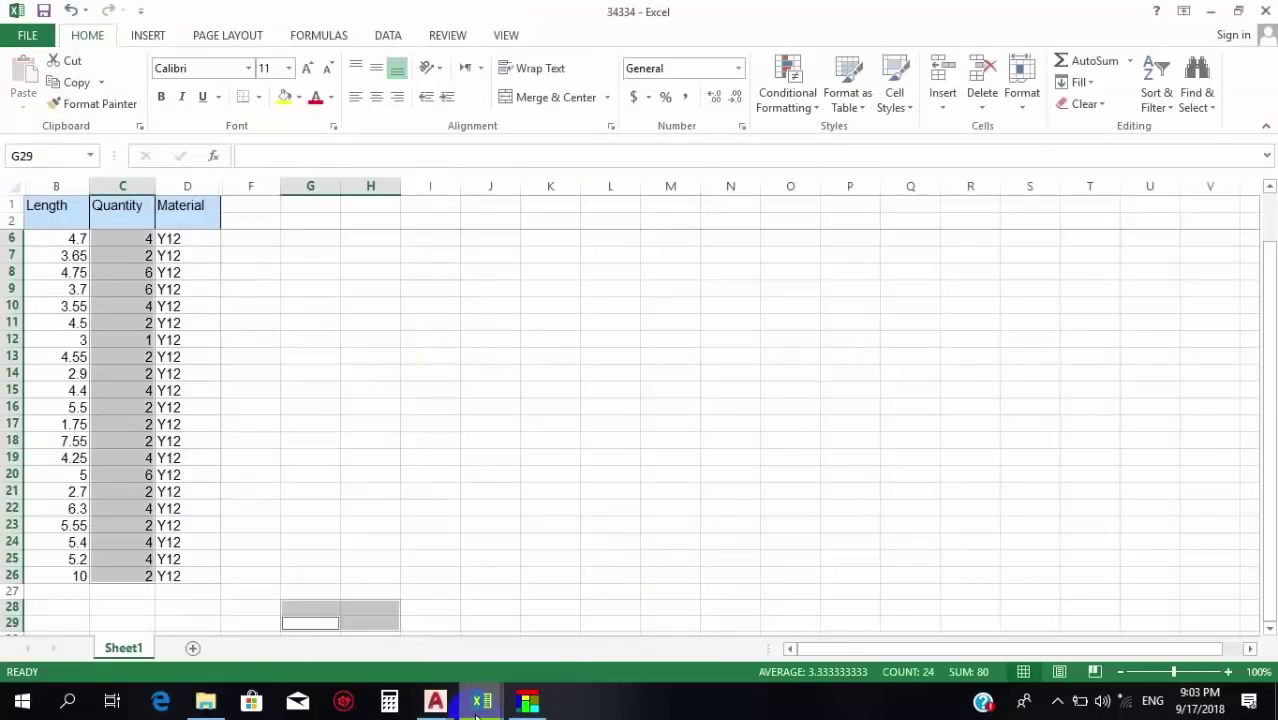
{"action": "left_click", "coordinate": [460, 633]}
{"action": "scroll", "coordinate": [460, 447], "scroll_direction": "down", "scroll_amount": 5}
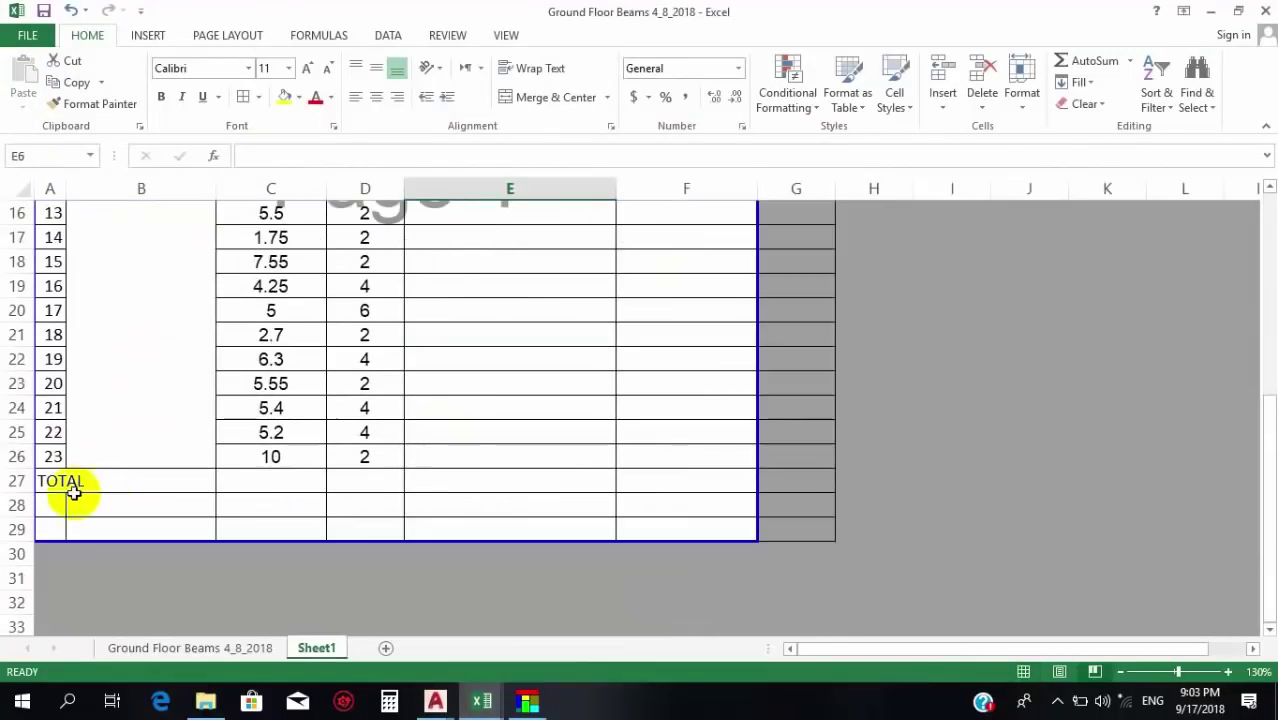
{"action": "left_click", "coordinate": [183, 490]}
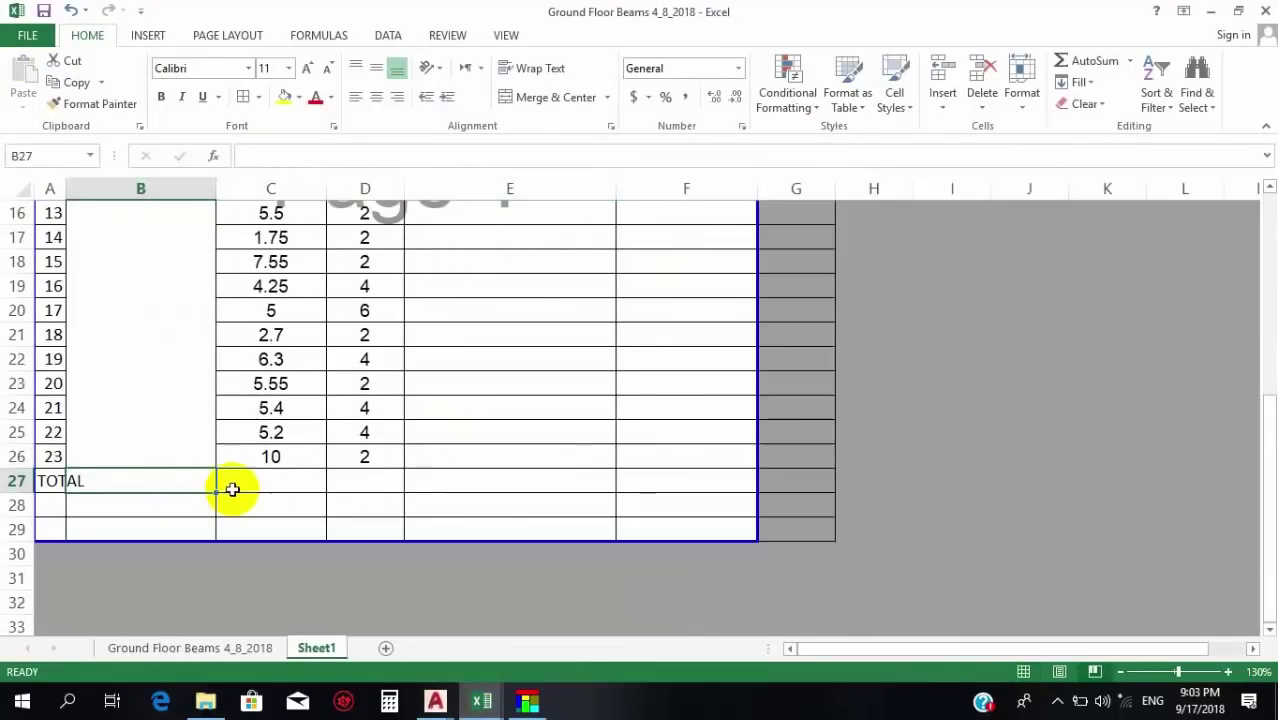
{"action": "left_click", "coordinate": [234, 490]}
{"action": "type", "text": "35 BARS"}
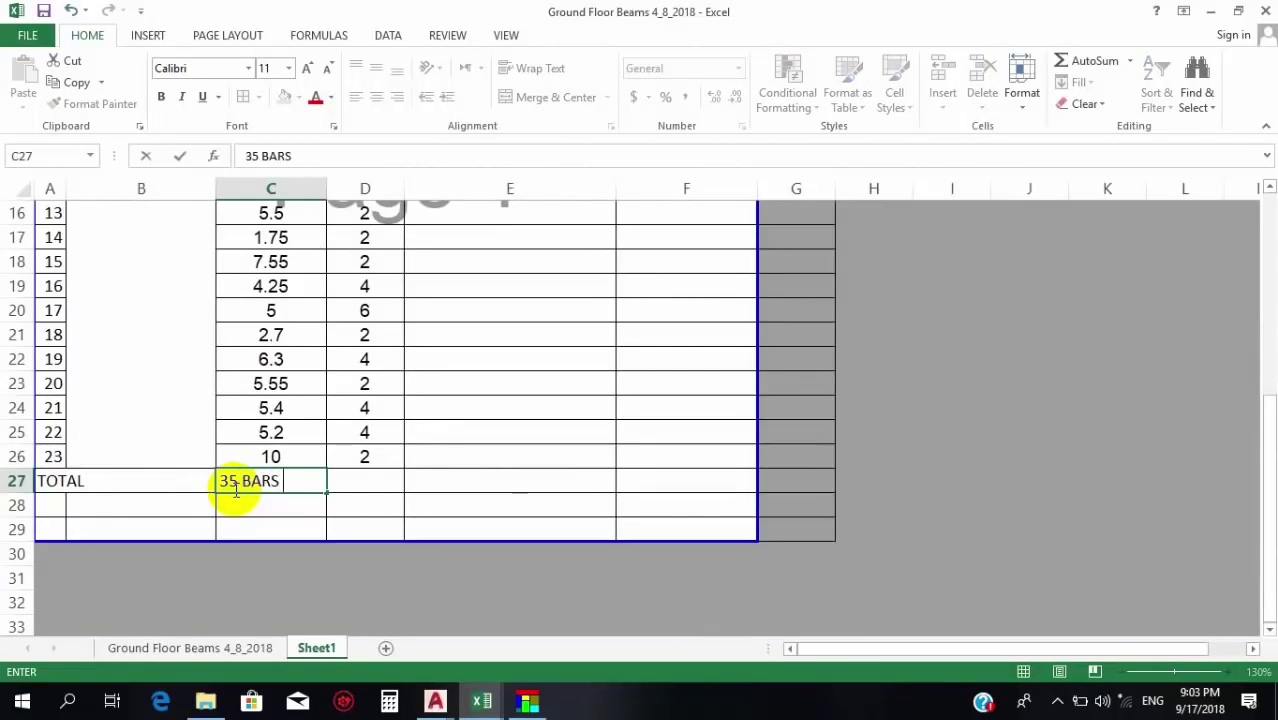
{"action": "left_click", "coordinate": [365, 456]}
{"action": "scroll", "coordinate": [360, 455], "scroll_direction": "up", "scroll_amount": 5}
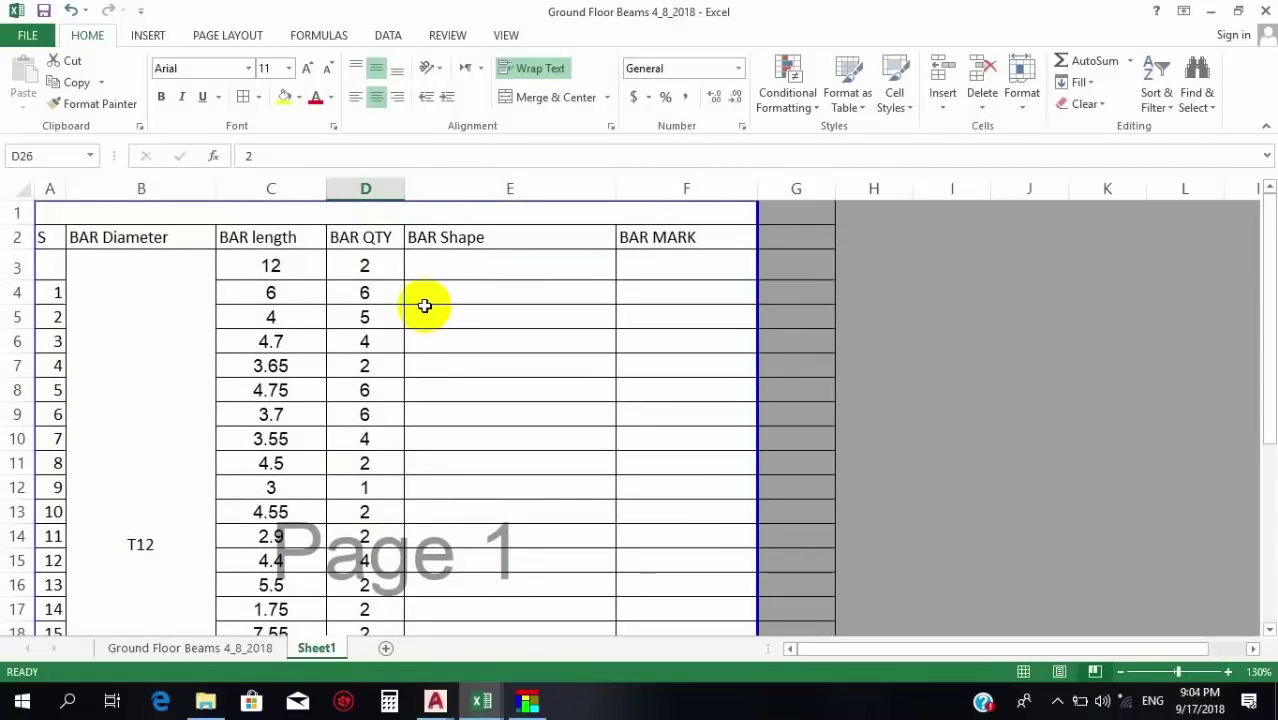
{"action": "scroll", "coordinate": [490, 440], "scroll_direction": "down", "scroll_amount": 4}
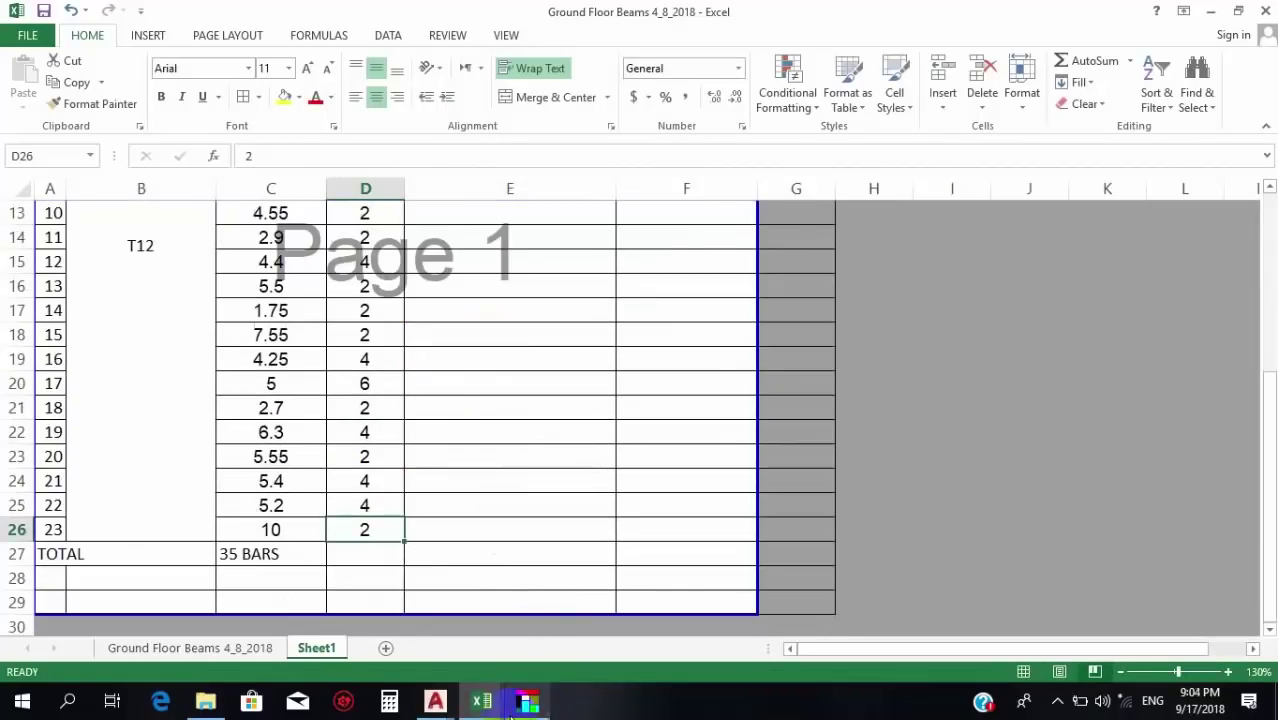
Switch to Cutting Optimization pro and examine the leftover lengths and their quantities in the Reused waste statistics.
{"action": "left_click", "coordinate": [527, 700]}
{"action": "left_click", "coordinate": [630, 134]}
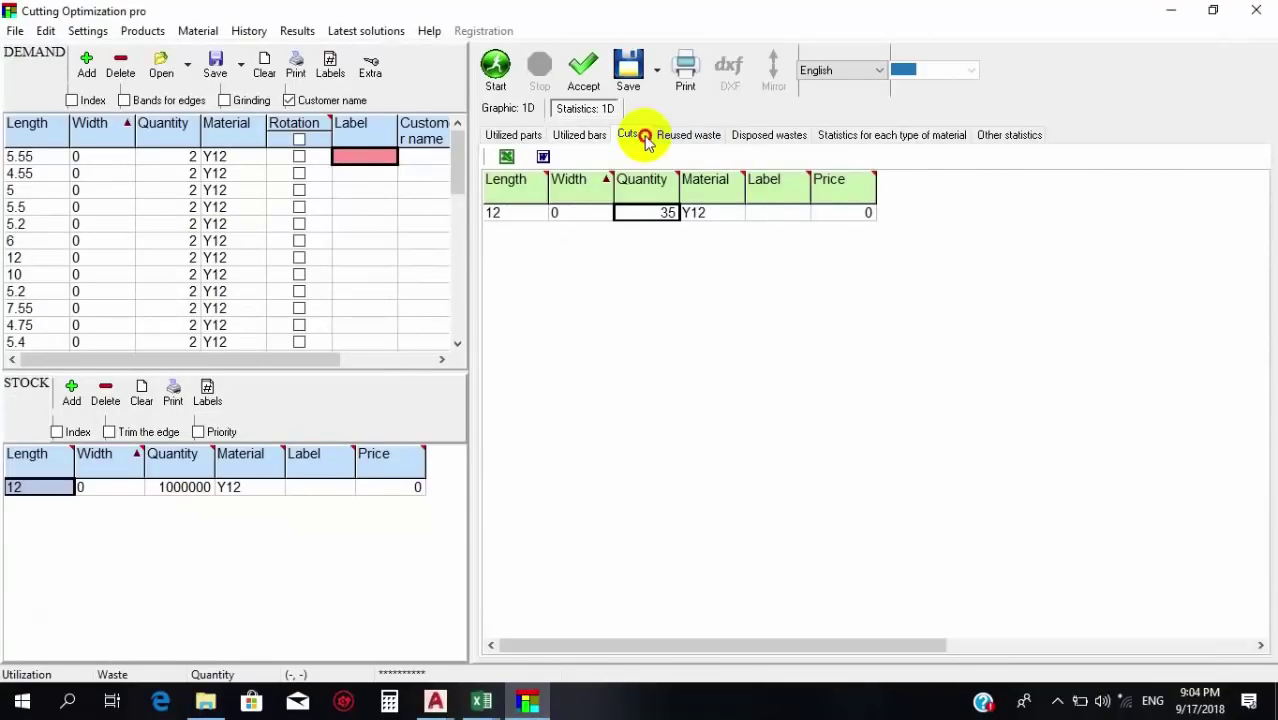
{"action": "left_click", "coordinate": [709, 138]}
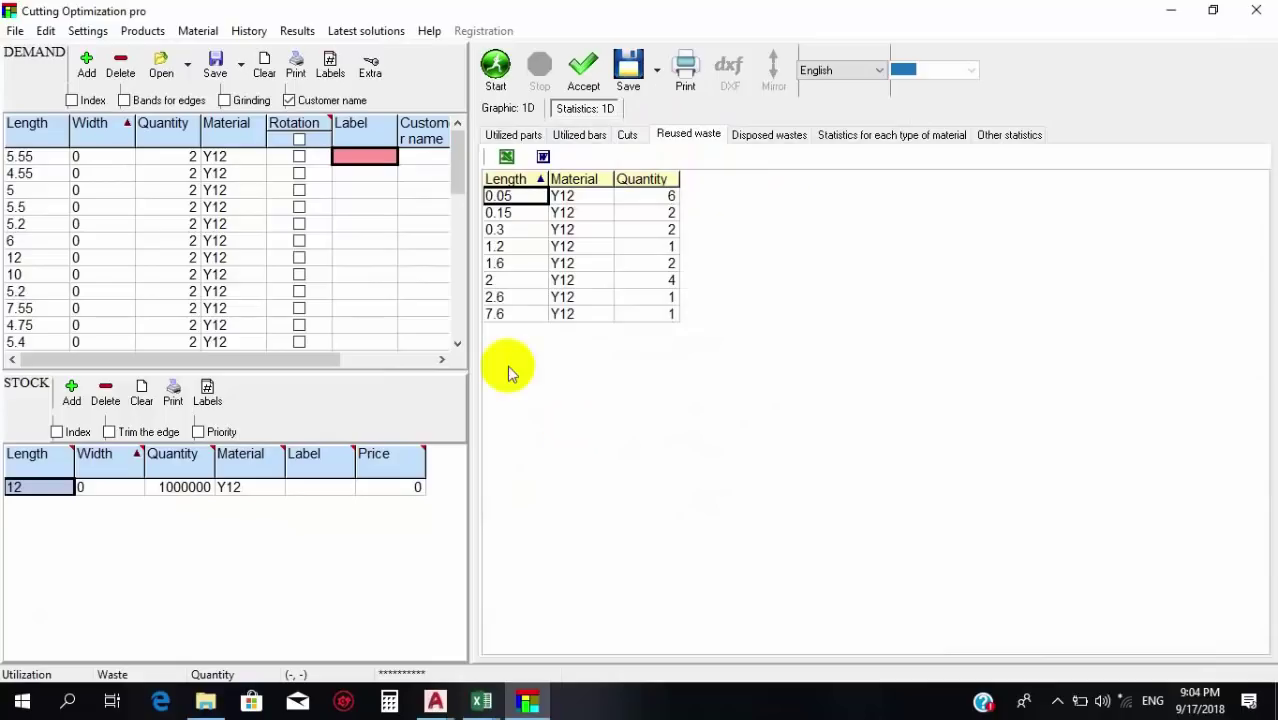
{"action": "left_click", "coordinate": [560, 213]}
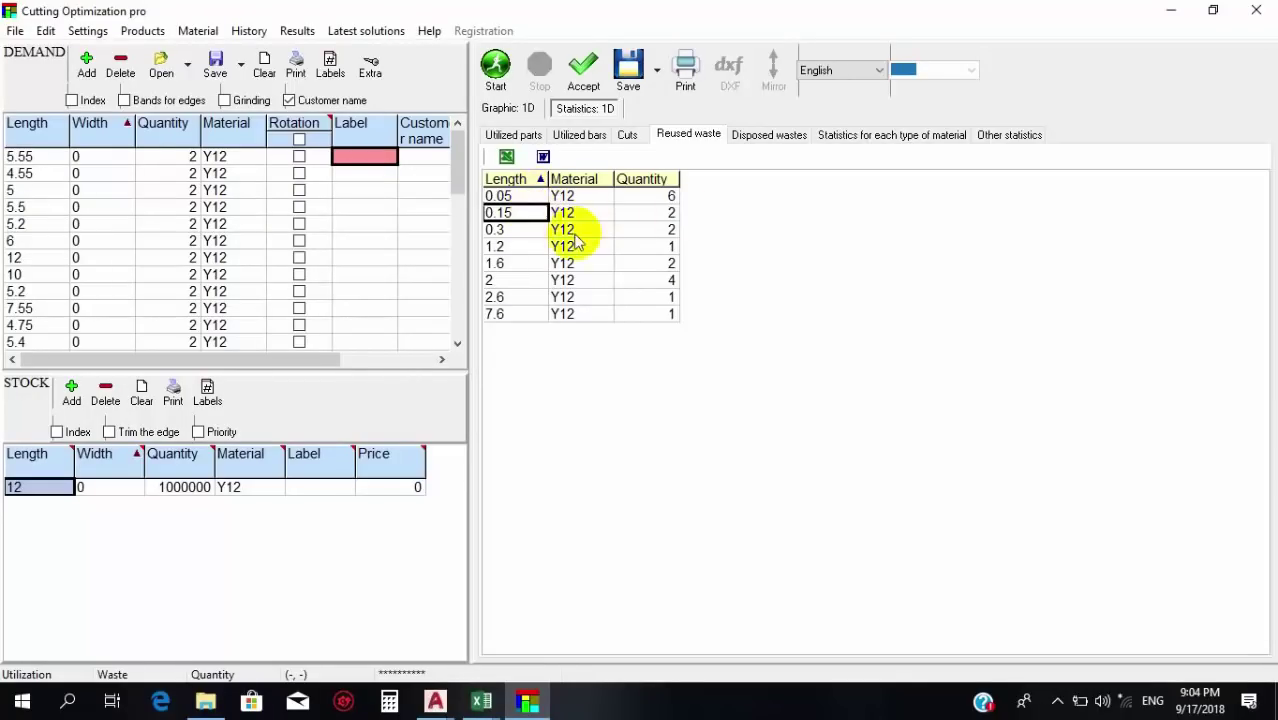
{"action": "left_click", "coordinate": [672, 213]}
{"action": "left_click", "coordinate": [518, 230]}
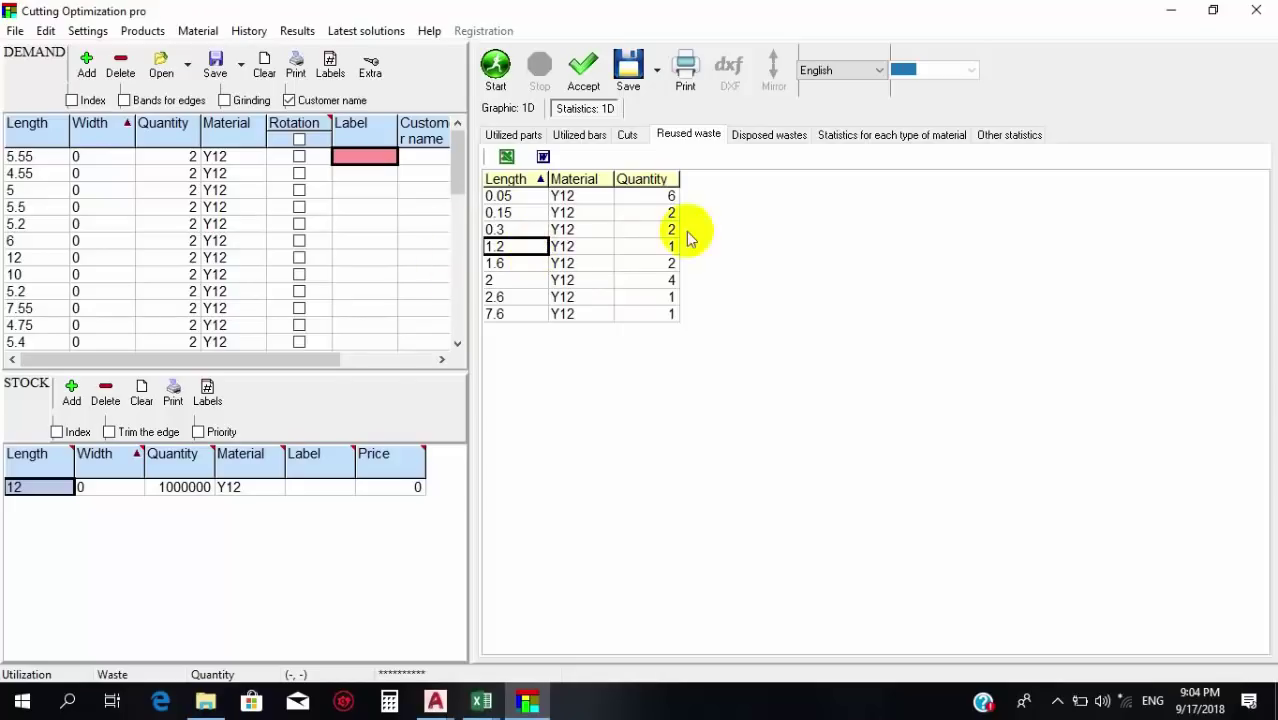
Examine the quantities of the 1.6, 2, 2.6 and 7.6 leftover lengths in the Reused waste statistics.
{"action": "left_click", "coordinate": [520, 264]}
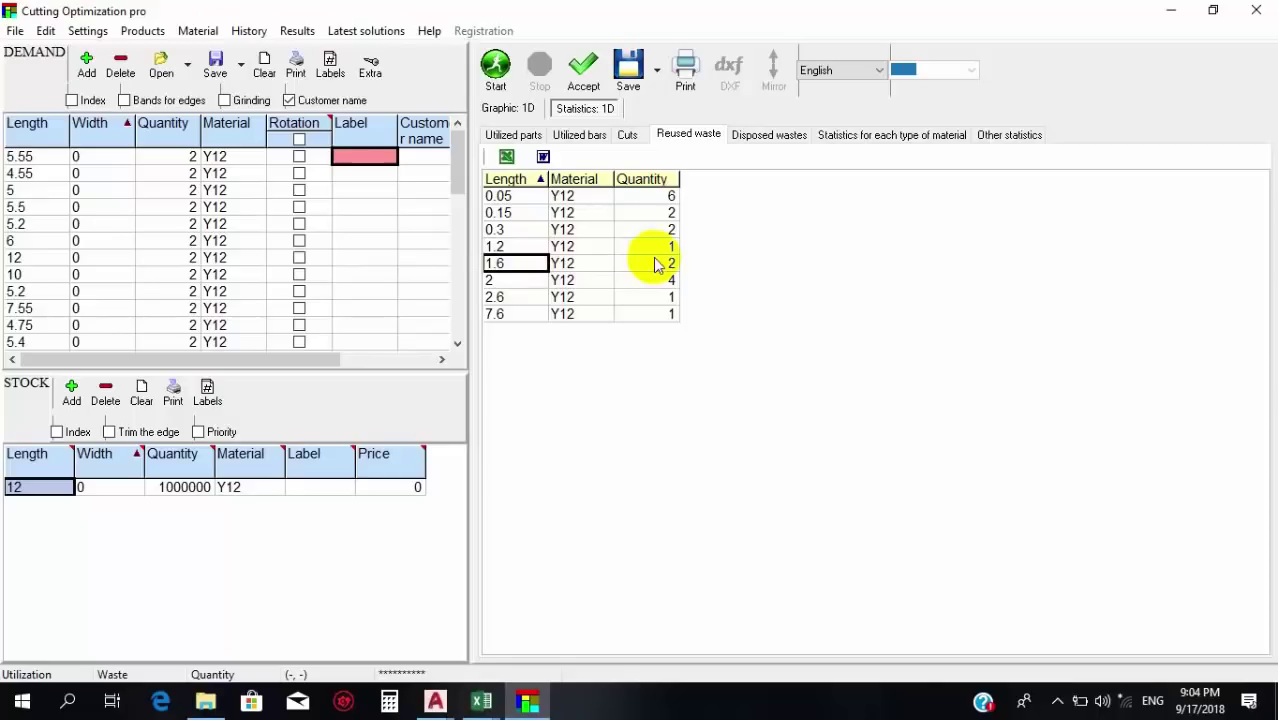
{"action": "left_click", "coordinate": [530, 282]}
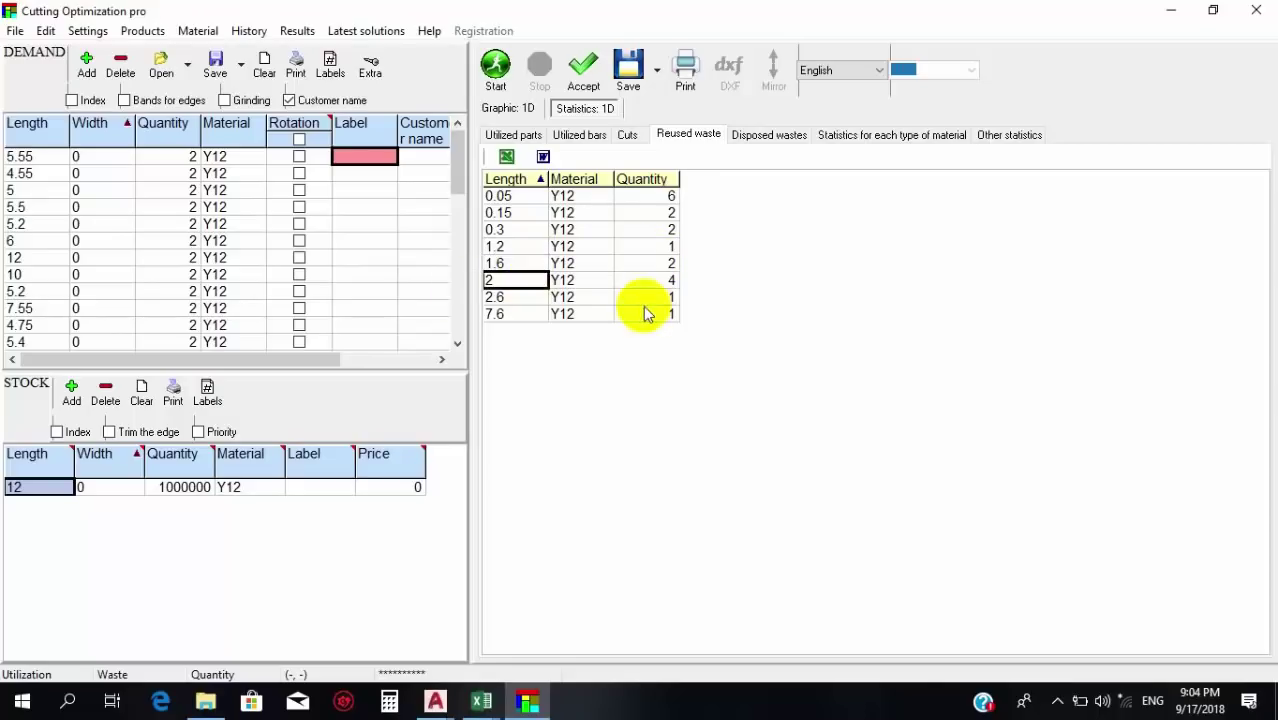
{"action": "left_click", "coordinate": [668, 282]}
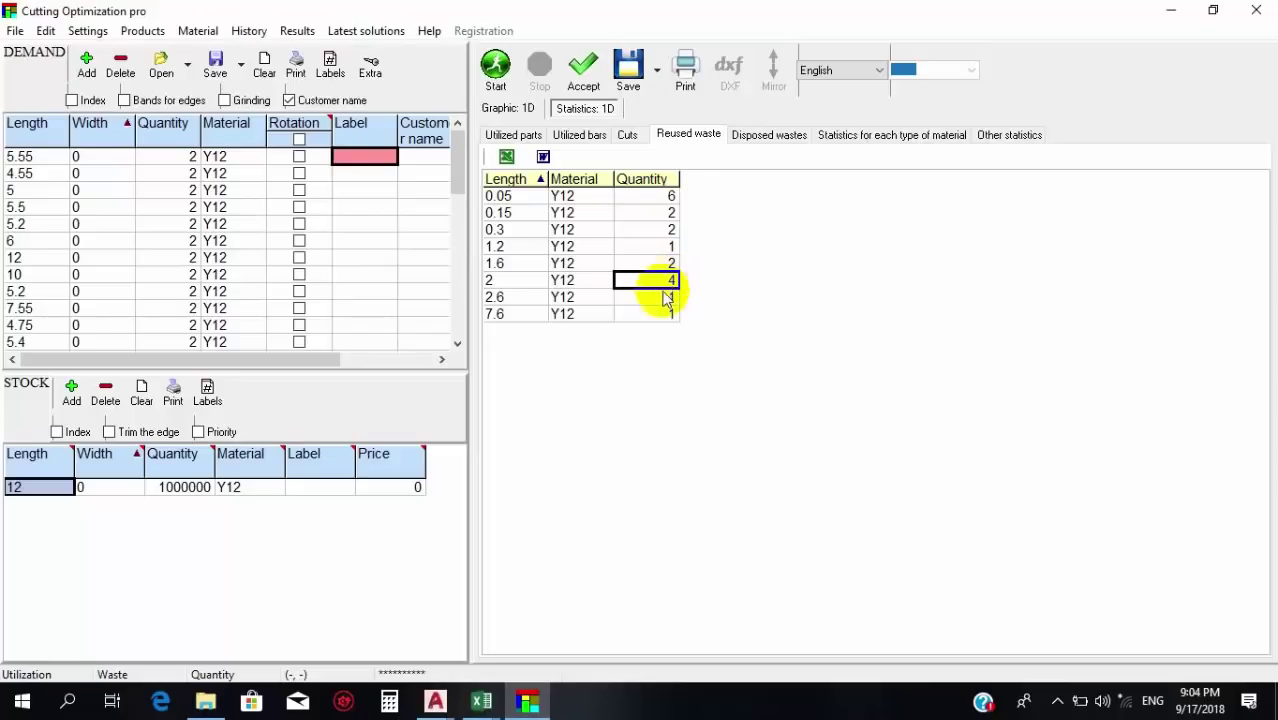
{"action": "left_click", "coordinate": [515, 297]}
{"action": "left_click", "coordinate": [640, 297]}
{"action": "left_click", "coordinate": [531, 313]}
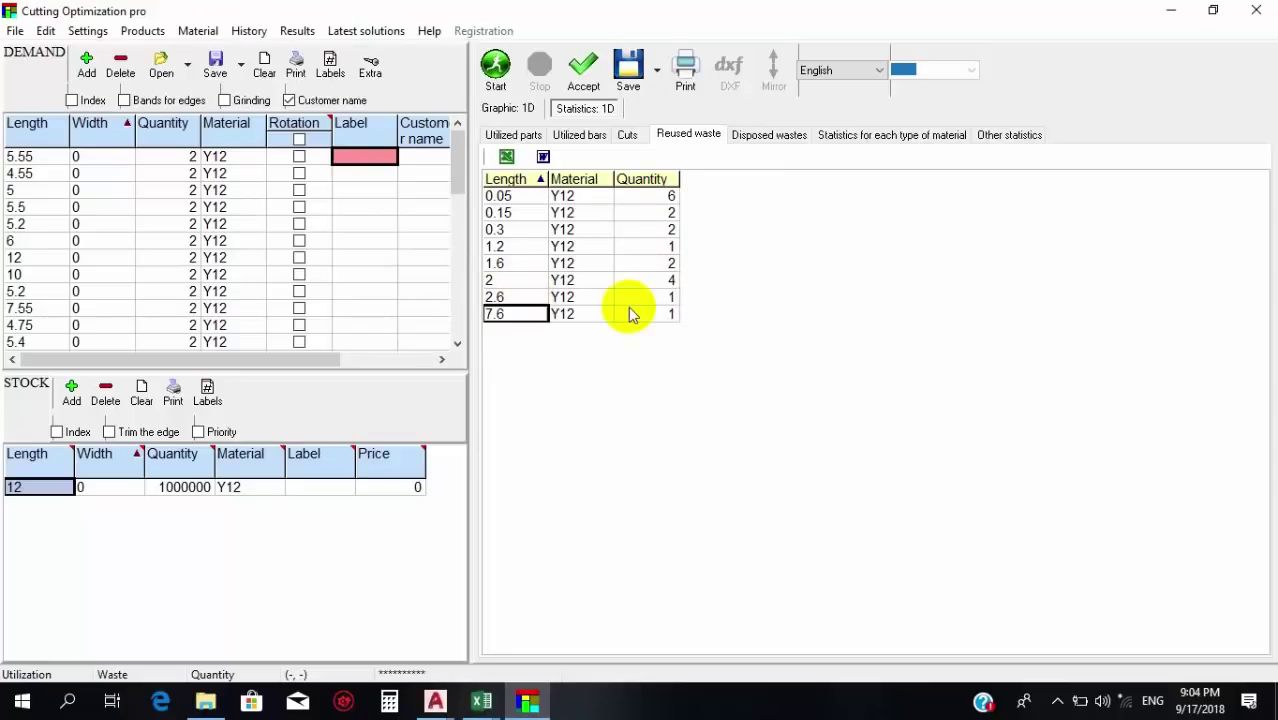
Review the disposed wastes, the statistics for each type of material and the other statistics.
{"action": "left_click", "coordinate": [771, 134]}
{"action": "left_click", "coordinate": [906, 135]}
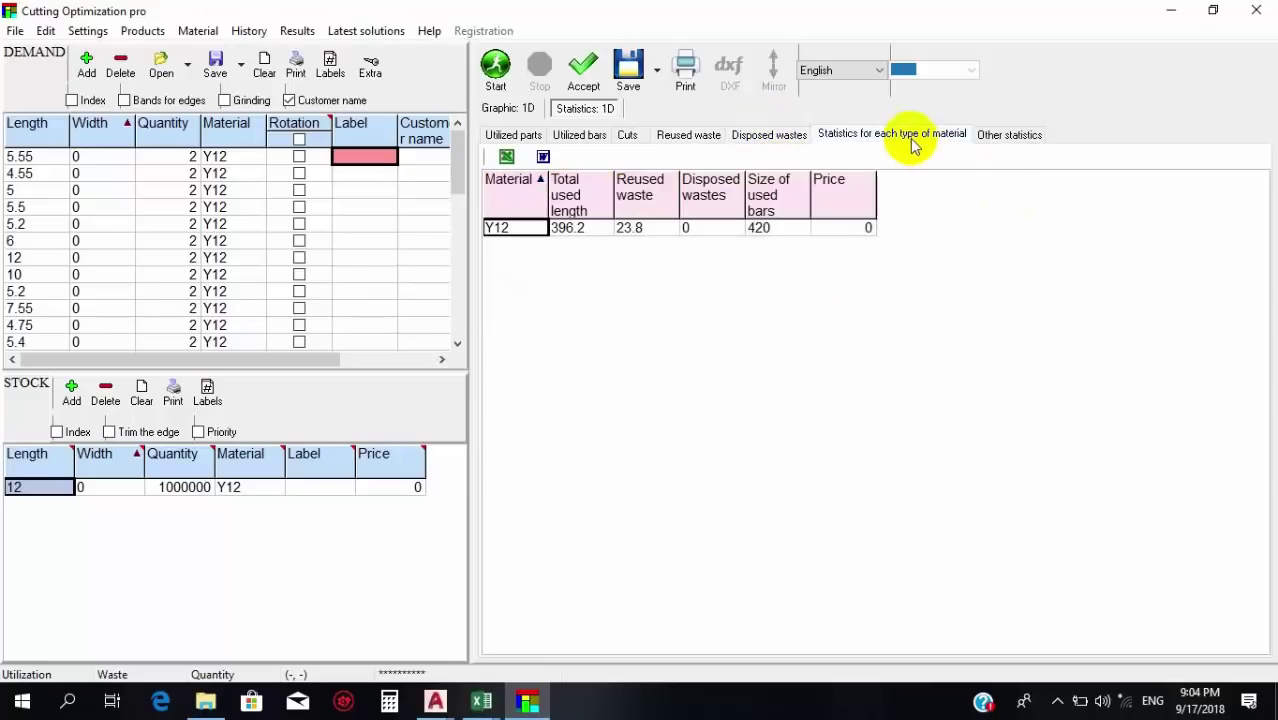
{"action": "left_click", "coordinate": [1036, 140]}
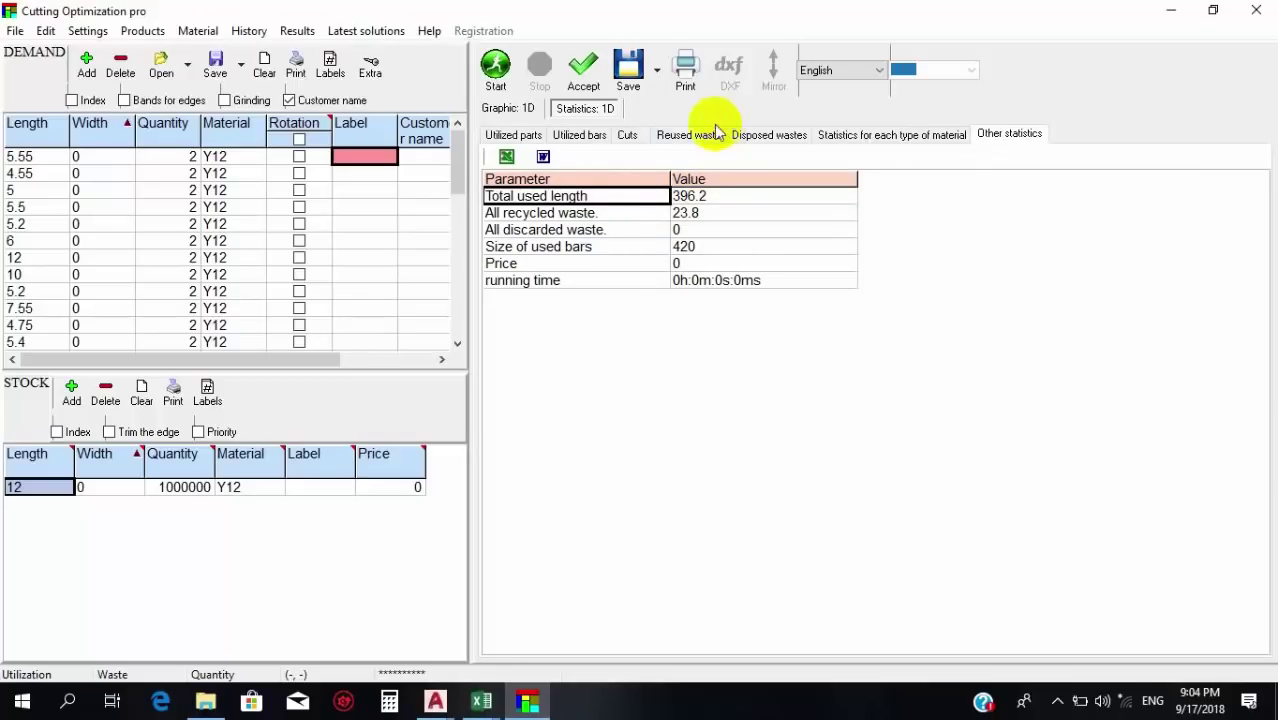
Show the 1D graphic cutting layout and look through the bar quantities of the cutting patterns.
{"action": "left_click", "coordinate": [510, 109]}
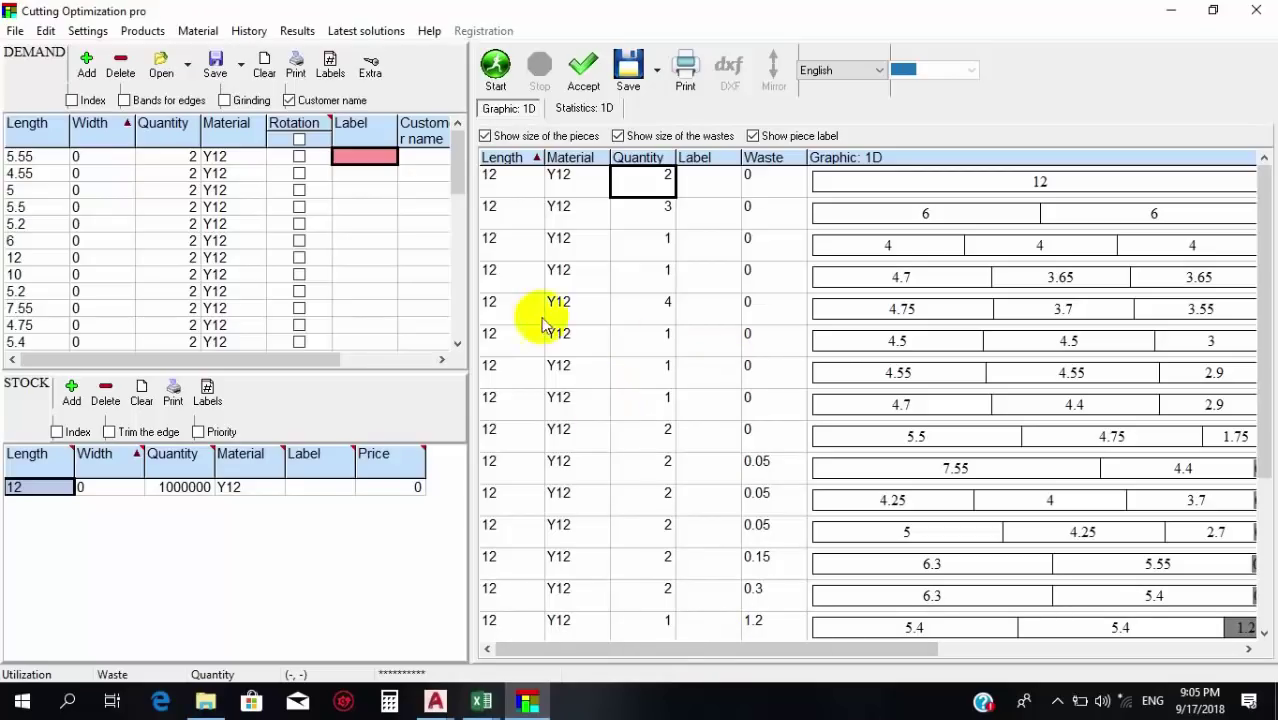
{"action": "left_click_drag", "start_coordinate": [639, 316], "coordinate": [640, 340]}
{"action": "scroll", "coordinate": [633, 400], "scroll_direction": "down", "scroll_amount": 14}
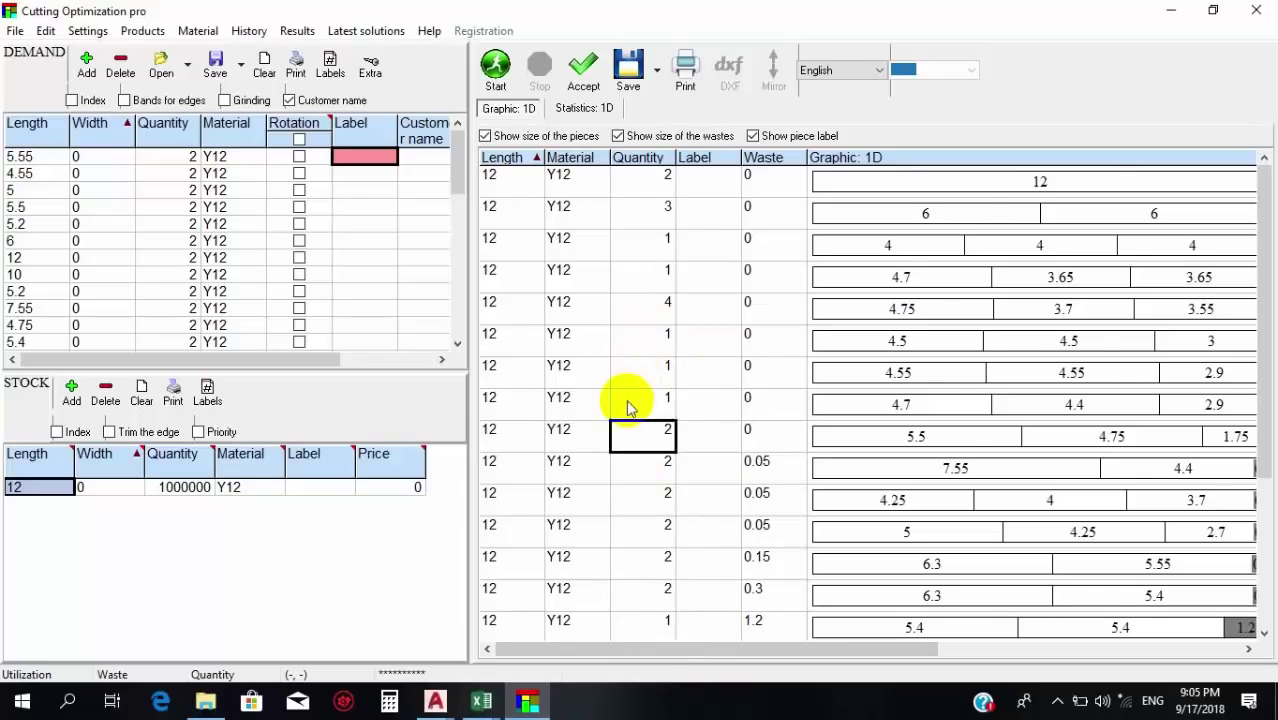
{"action": "scroll", "coordinate": [628, 405], "scroll_direction": "up", "scroll_amount": 7}
{"action": "scroll", "coordinate": [627, 410], "scroll_direction": "up", "scroll_amount": 12}
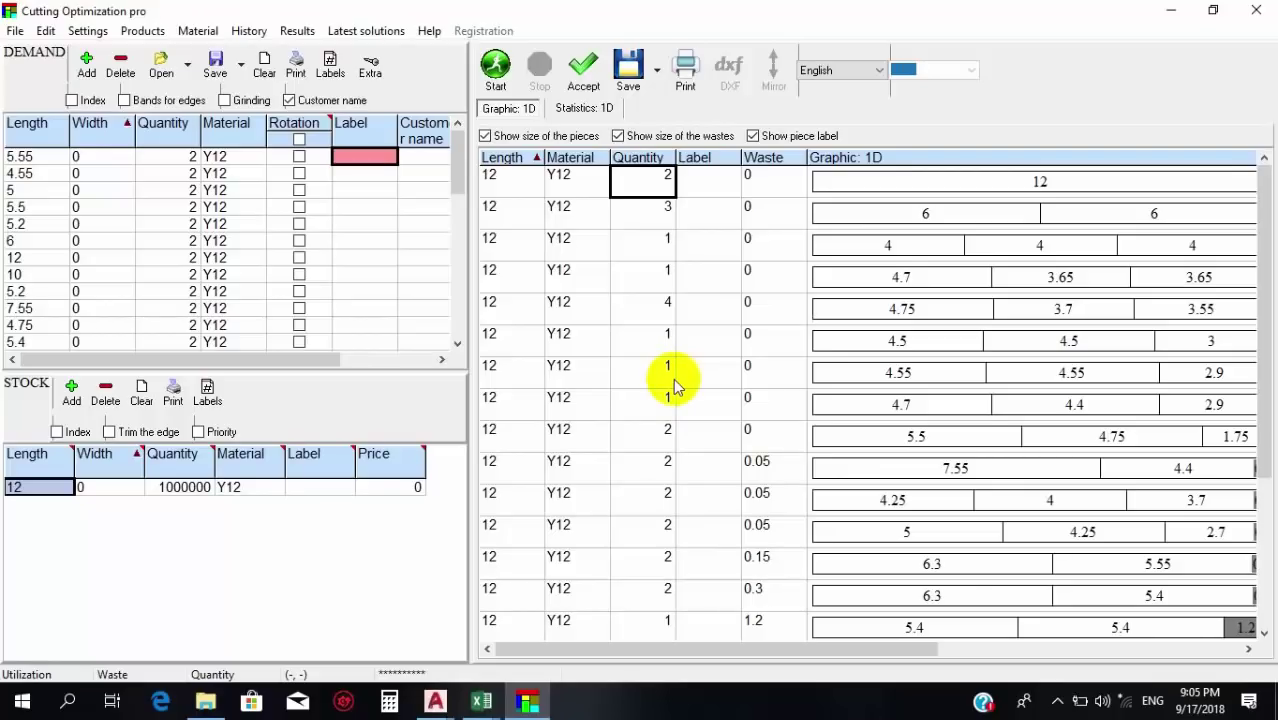
Examine the quantities, cut pieces and waste of the patterns from the full 12 bar to the 4.75, 3.7 and 3.55 bar.
{"action": "left_click", "coordinate": [495, 175]}
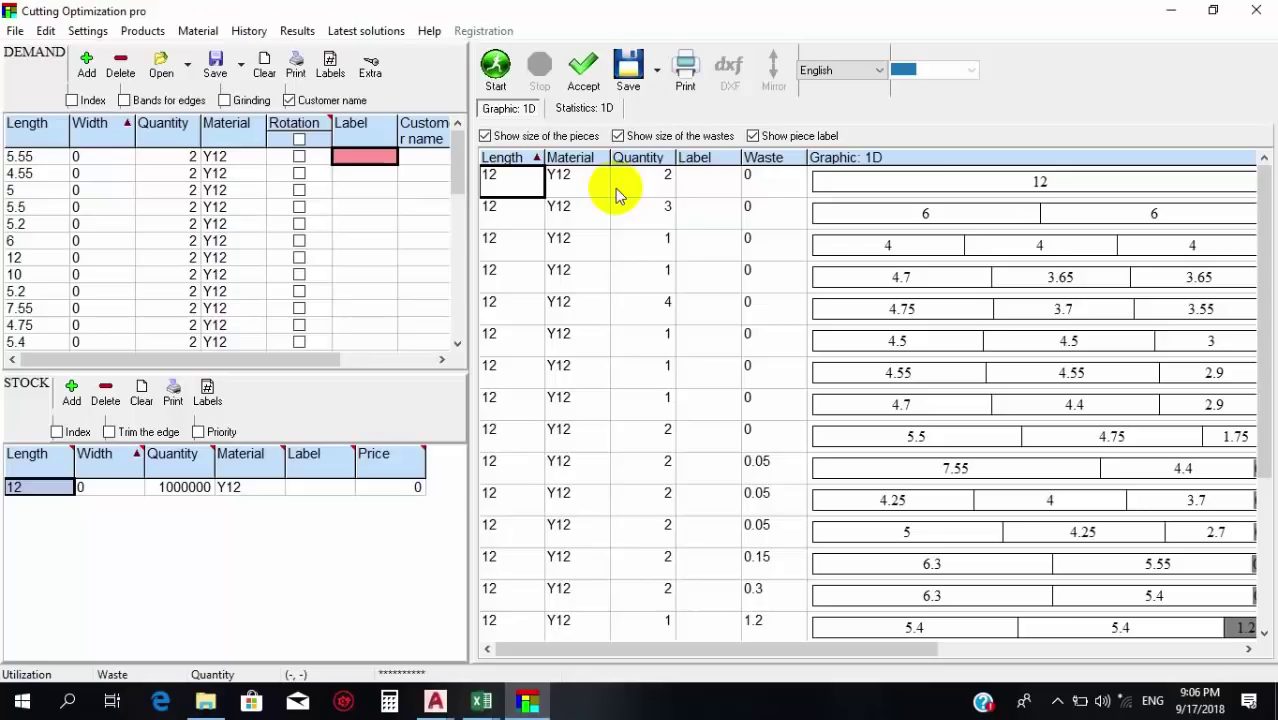
{"action": "left_click", "coordinate": [978, 188]}
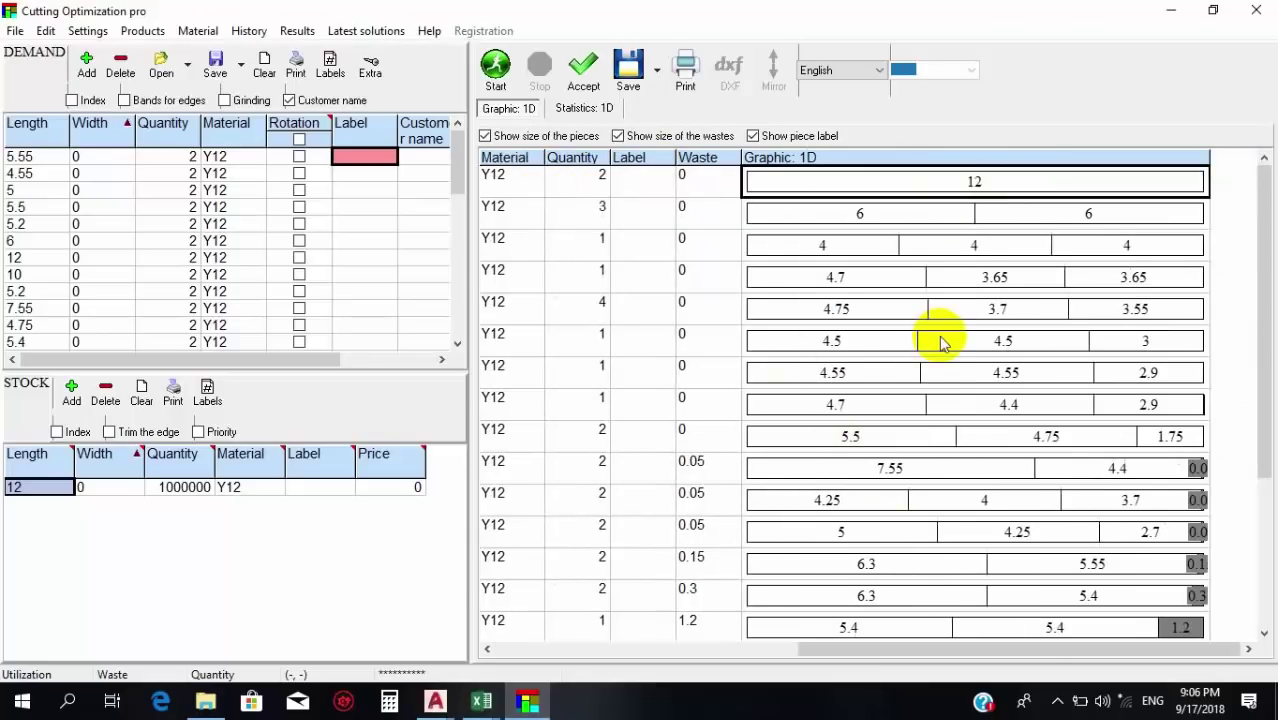
{"action": "left_click", "coordinate": [593, 220]}
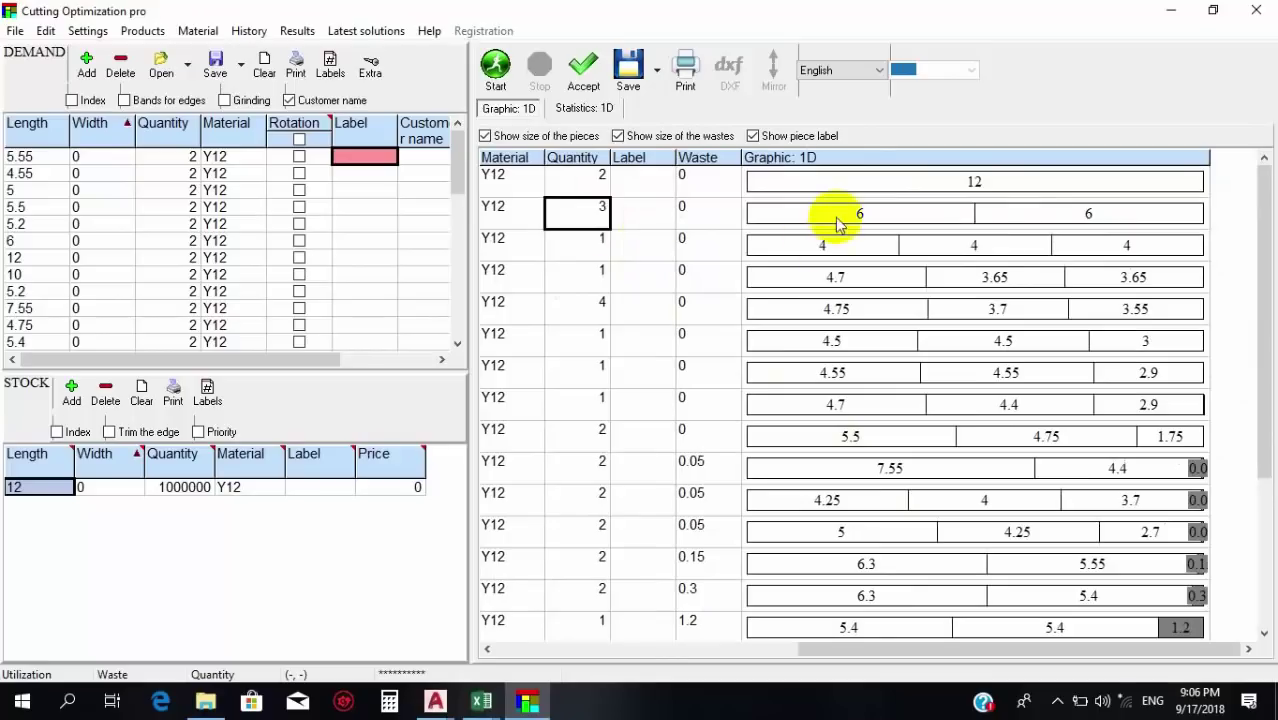
{"action": "left_click", "coordinate": [838, 222]}
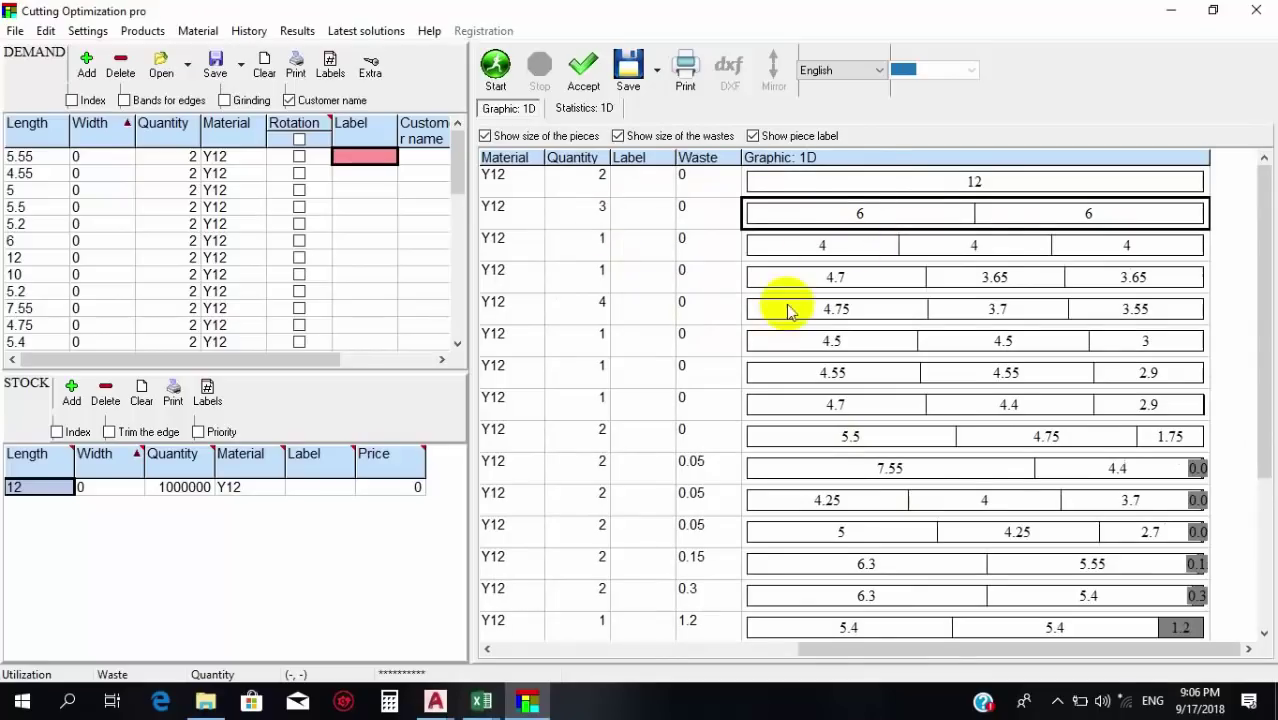
{"action": "left_click", "coordinate": [600, 270]}
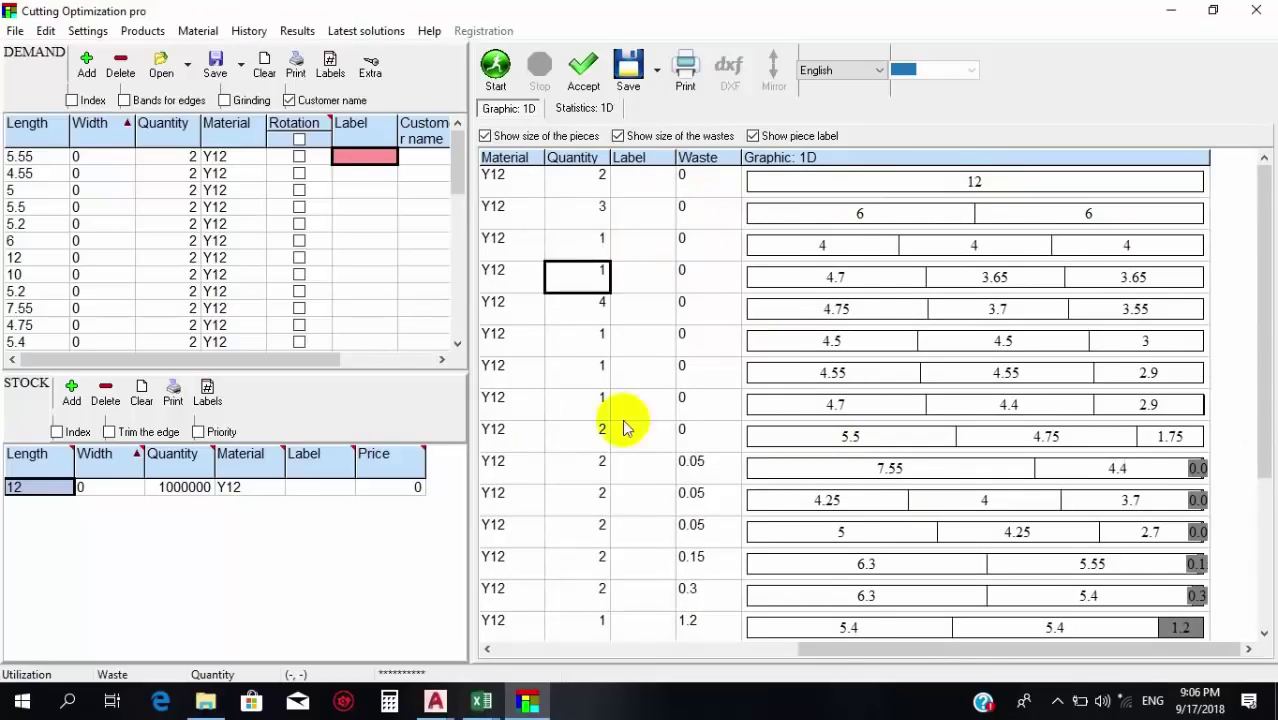
{"action": "left_click", "coordinate": [835, 280]}
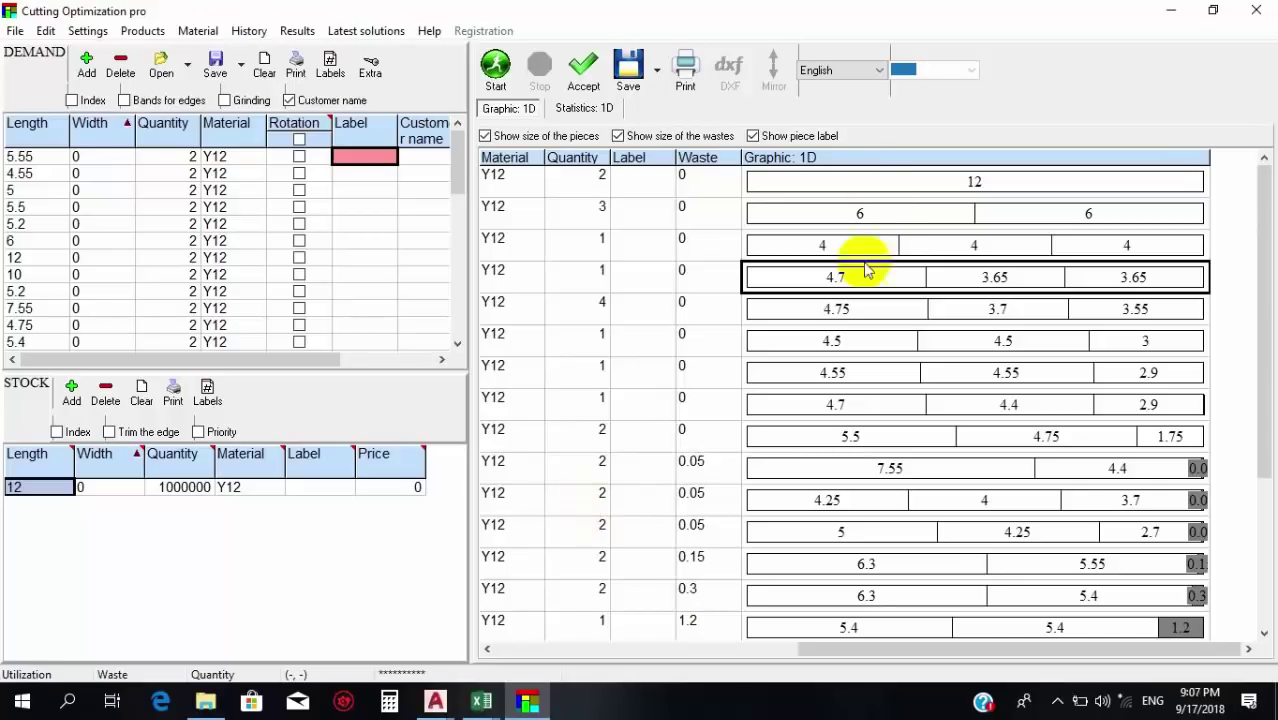
{"action": "left_click", "coordinate": [700, 290]}
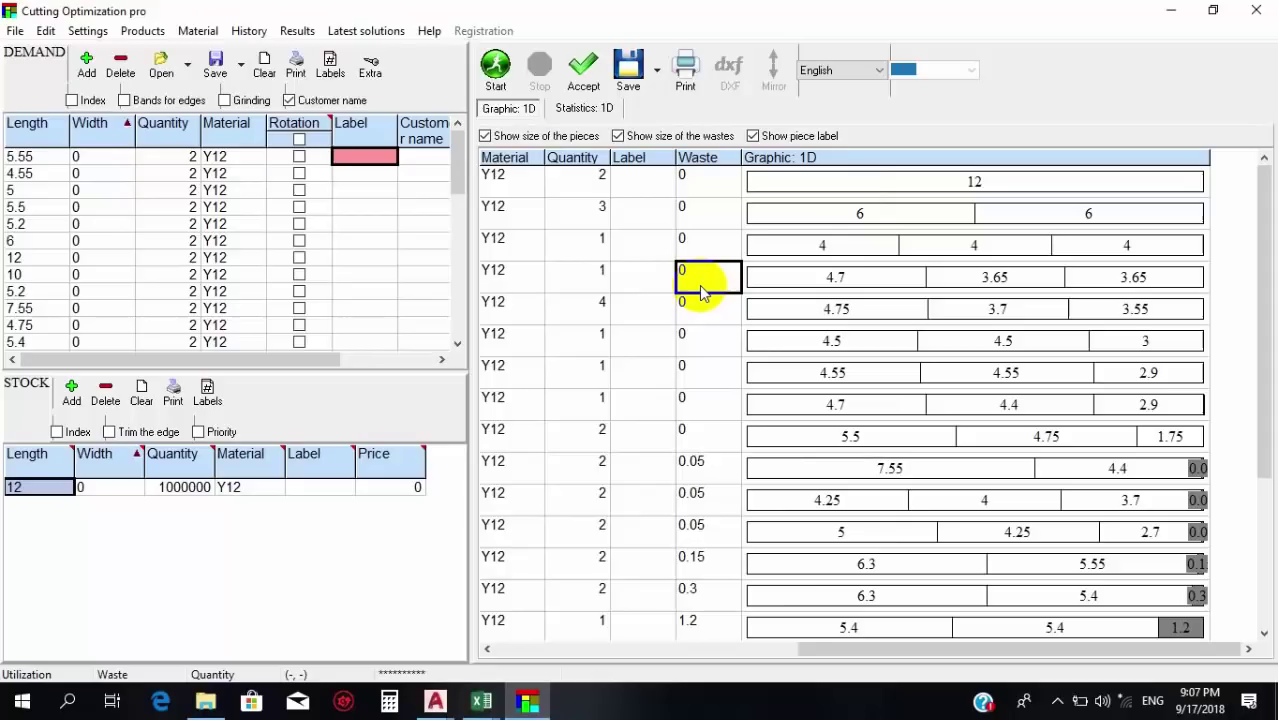
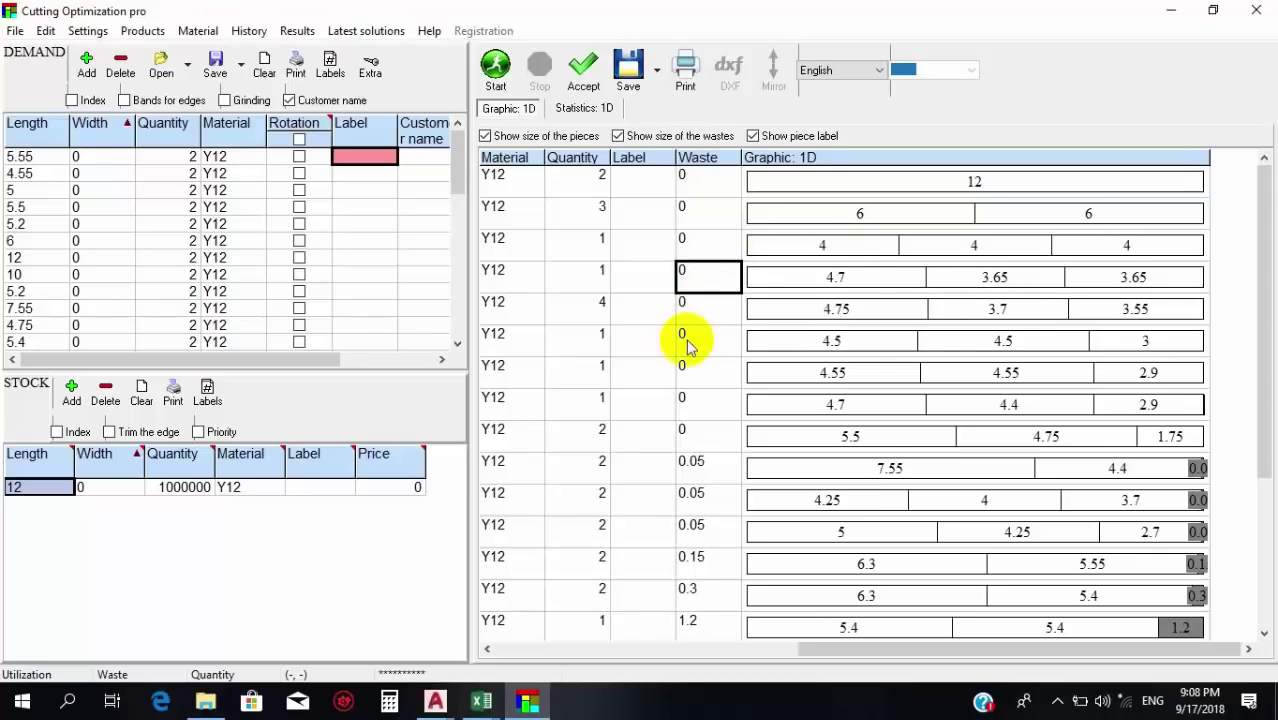
{"action": "left_click", "coordinate": [605, 313]}
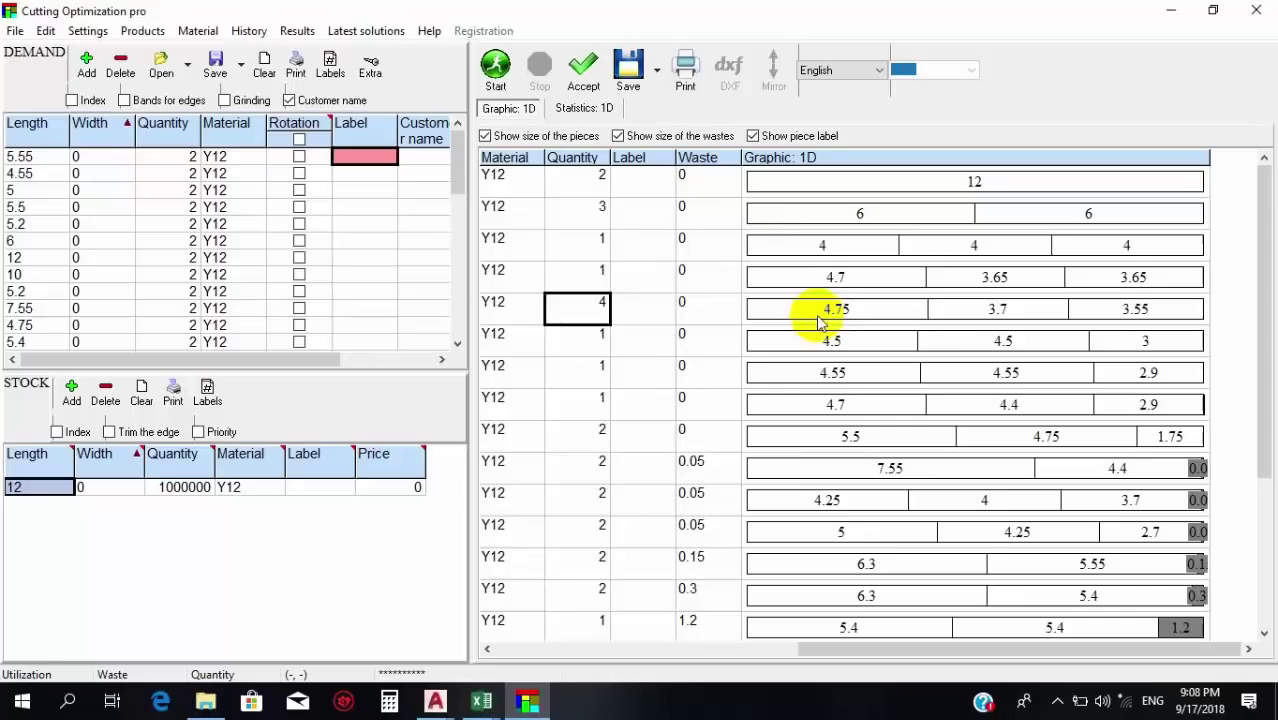
{"action": "left_click", "coordinate": [998, 316]}
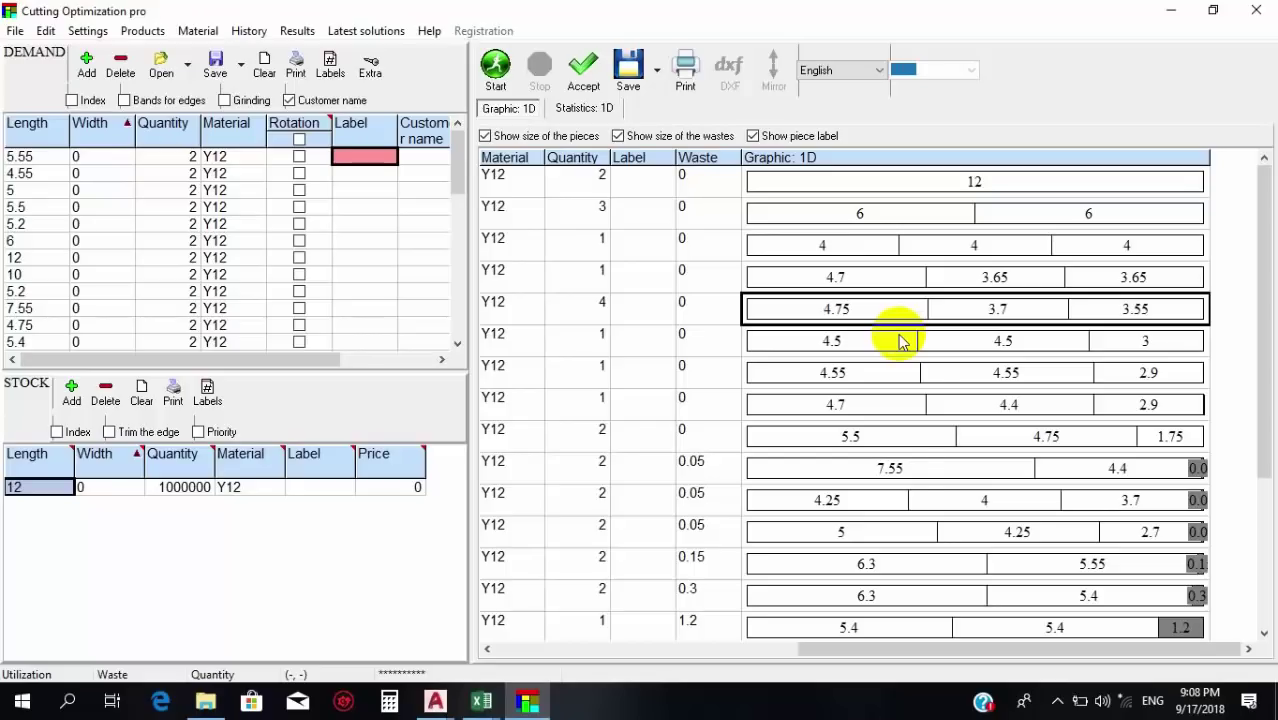
Go through the waste values of the remaining cutting patterns down to the end of the 1D layout.
{"action": "left_click", "coordinate": [694, 379]}
{"action": "key", "text": "Down"}
{"action": "key", "text": "Down"}
{"action": "key", "text": "Down"}
{"action": "key", "text": "Down"}
{"action": "key", "text": "Down"}
{"action": "key", "text": "Down"}
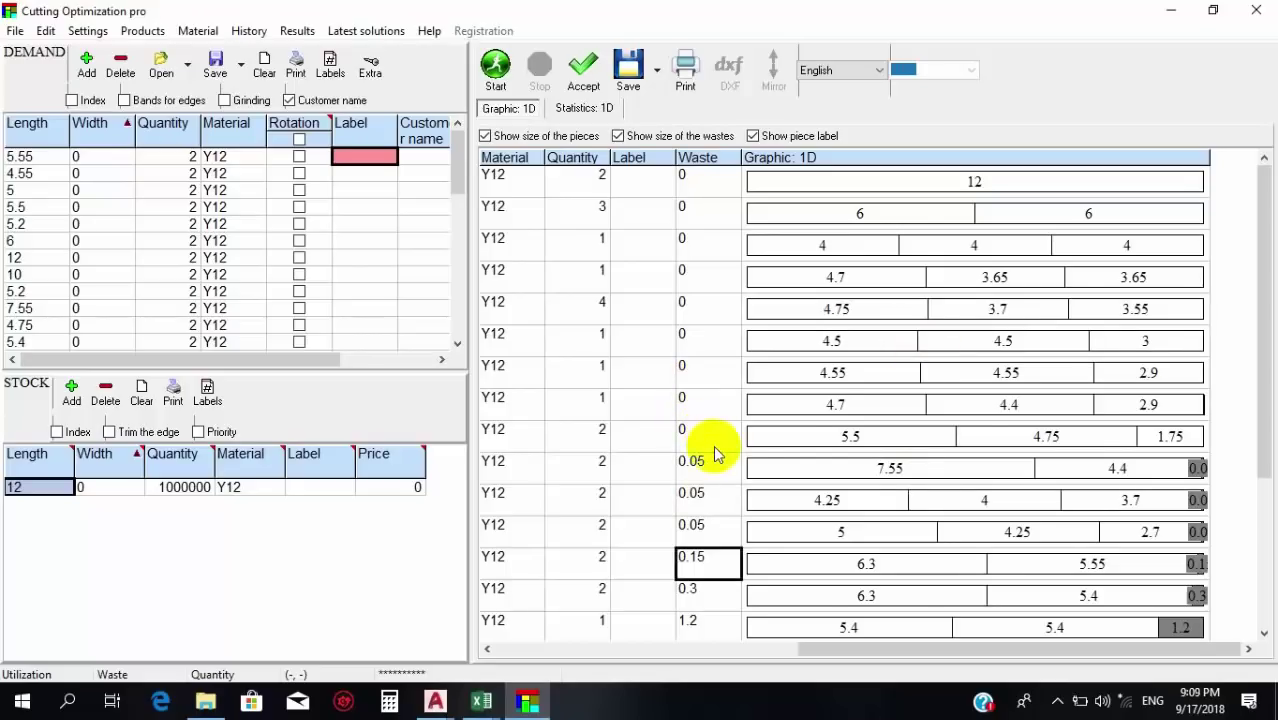
{"action": "key", "text": "Down"}
{"action": "key", "text": "Down"}
{"action": "key", "text": "Down"}
{"action": "key", "text": "Down"}
{"action": "key", "text": "Down"}
{"action": "key", "text": "Down"}
Examine the leftover pieces of the patterns from the 6.3 and 5.4 bar onward, including the 2.6 and 7.6 wastes.
{"action": "left_click", "coordinate": [880, 440]}
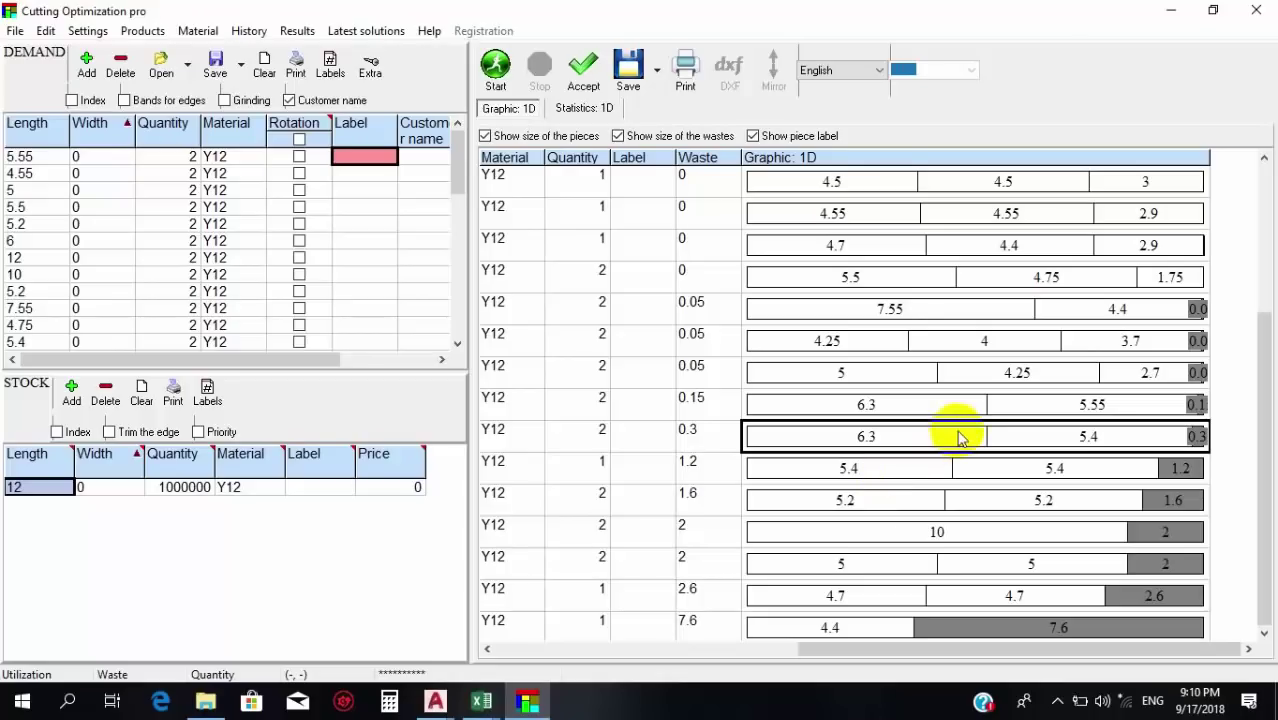
{"action": "key", "text": "Down"}
{"action": "key", "text": "Down"}
{"action": "key", "text": "Down"}
{"action": "key", "text": "Down"}
{"action": "key", "text": "Down"}
{"action": "key", "text": "Down"}
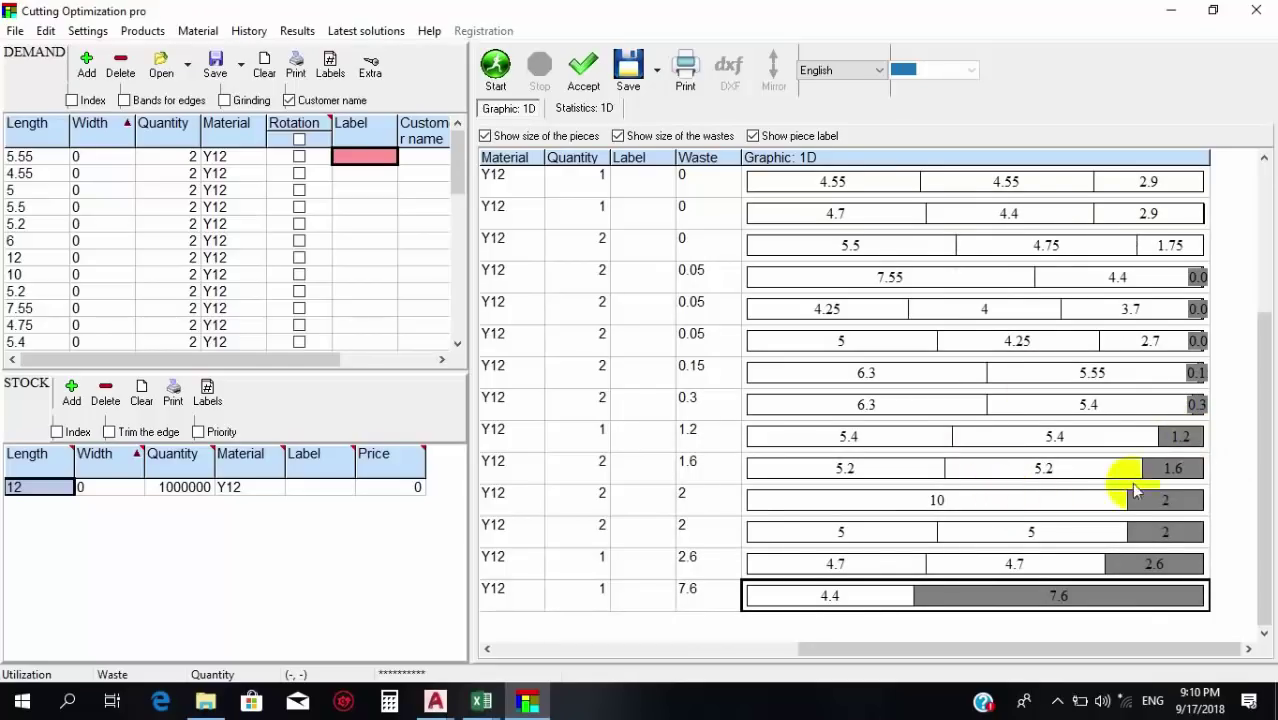
{"action": "left_click", "coordinate": [1143, 566]}
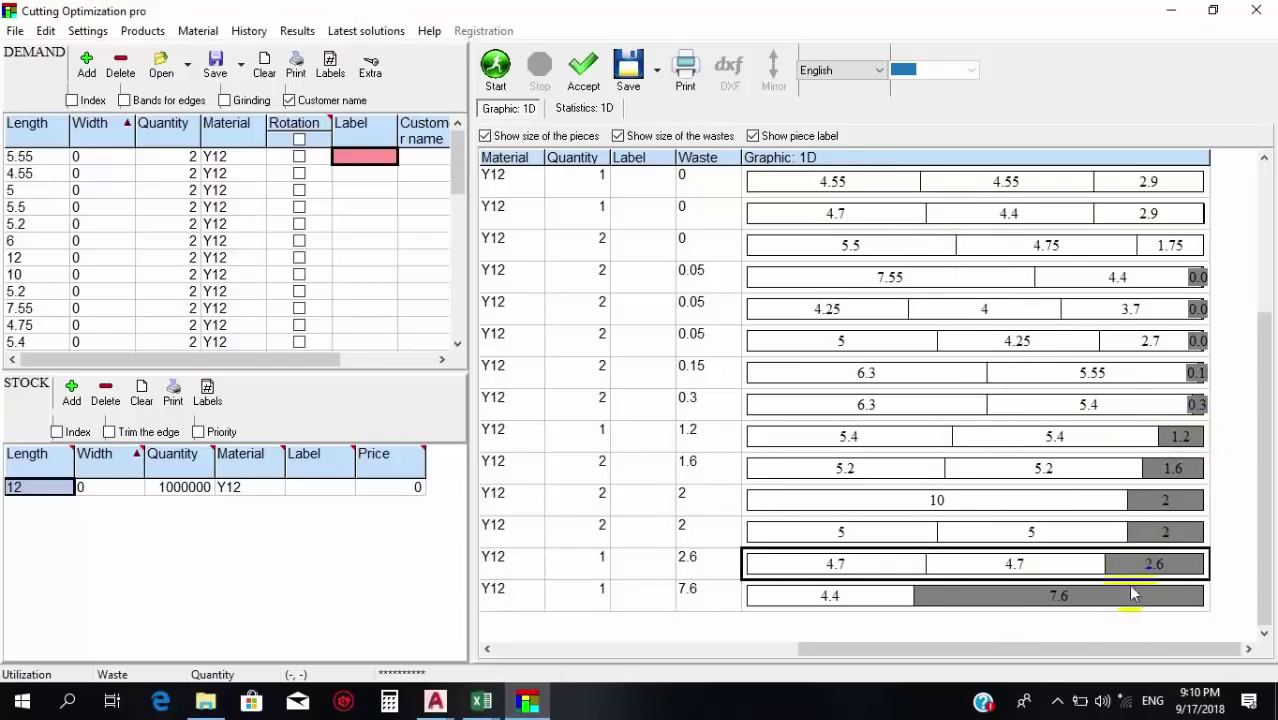
{"action": "left_click", "coordinate": [705, 562]}
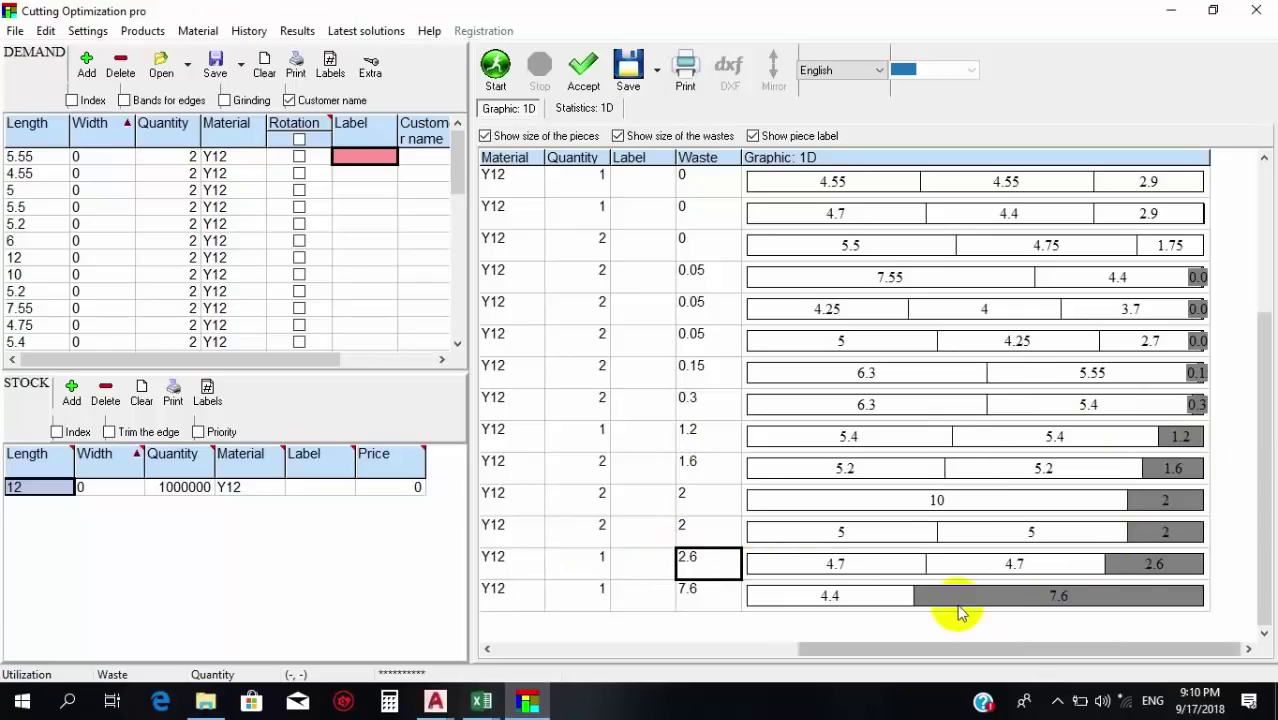
{"action": "left_click", "coordinate": [1045, 598]}
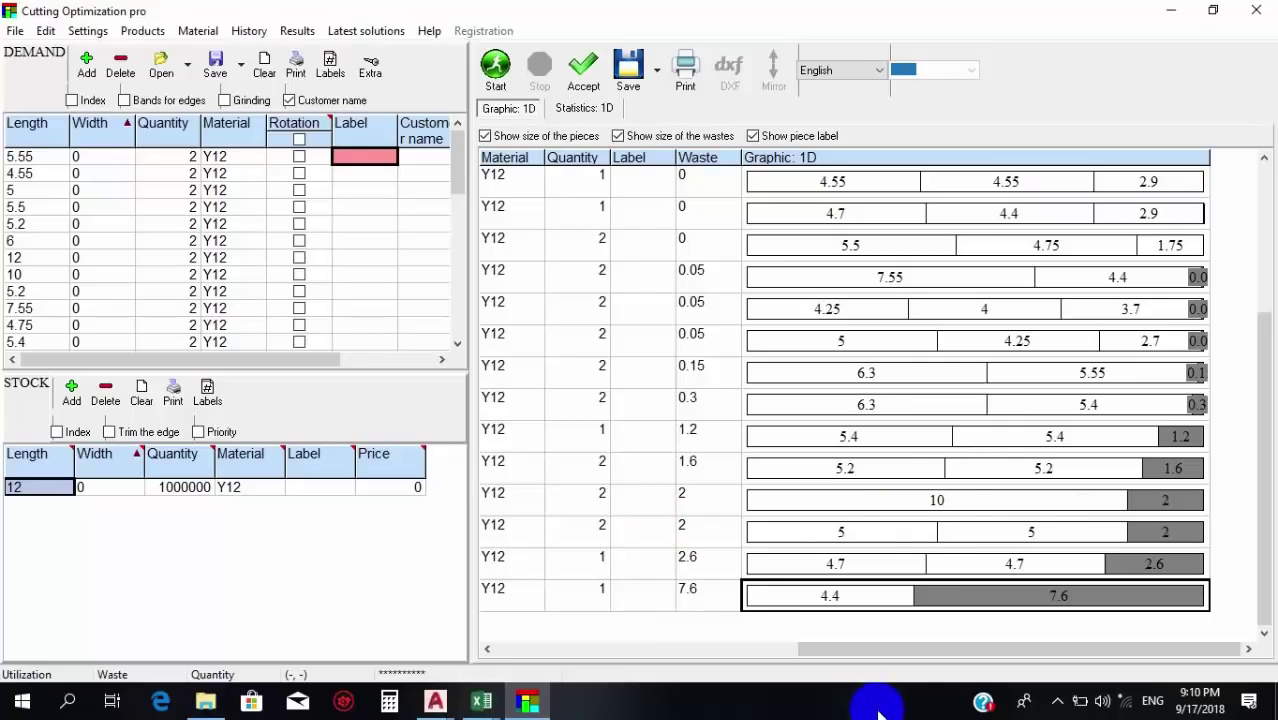
Go back up through the drawn cutting patterns, from the 4.4 bar to the full 12 bar.
{"action": "key", "text": "Up"}
{"action": "key", "text": "Up"}
{"action": "key", "text": "Up"}
{"action": "key", "text": "Up"}
{"action": "key", "text": "Up"}
{"action": "key", "text": "Up"}
{"action": "key", "text": "Up"}
{"action": "key", "text": "Up"}
{"action": "key", "text": "Up"}
{"action": "key", "text": "Up"}
{"action": "key", "text": "Up"}
{"action": "key", "text": "Up"}
{"action": "key", "text": "Up"}
{"action": "key", "text": "Up"}
{"action": "key", "text": "Up"}
{"action": "key", "text": "Up"}
{"action": "key", "text": "Up"}
{"action": "key", "text": "Up"}
{"action": "key", "text": "Up"}
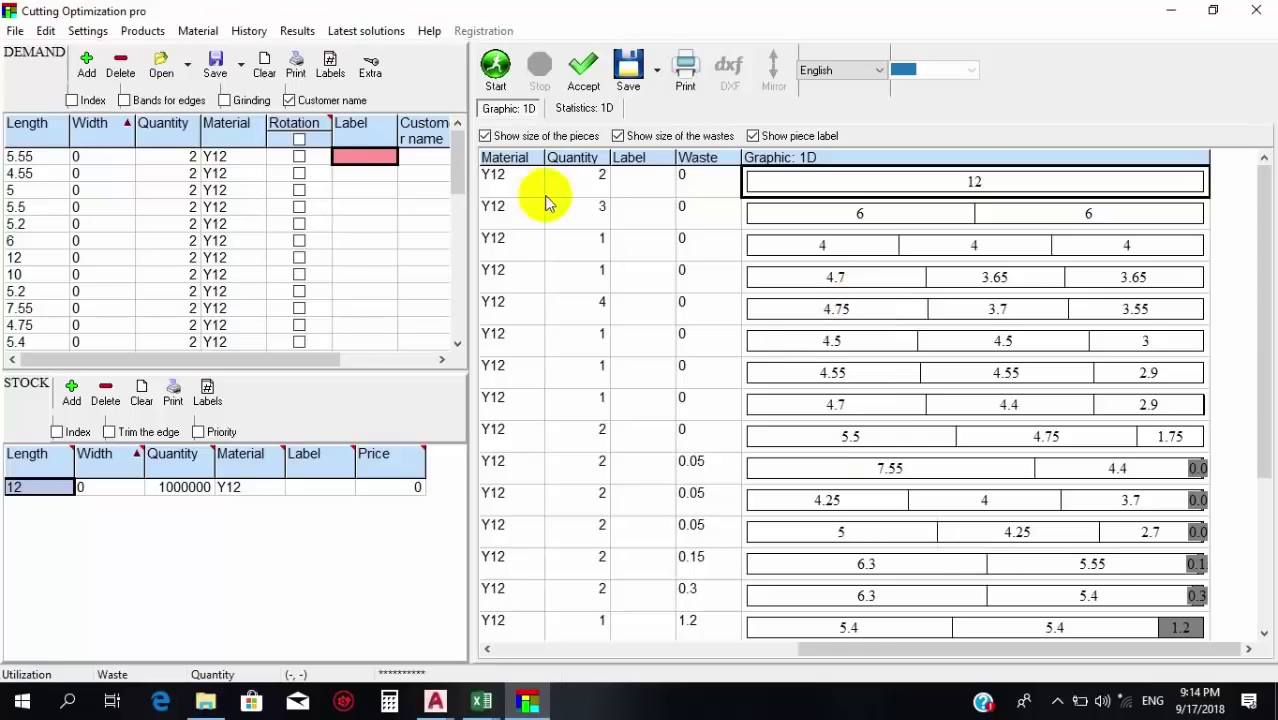
Examine the number of bars required for each cutting pattern in the Quantity column.
{"action": "left_click_drag", "start_coordinate": [579, 191], "coordinate": [598, 345]}
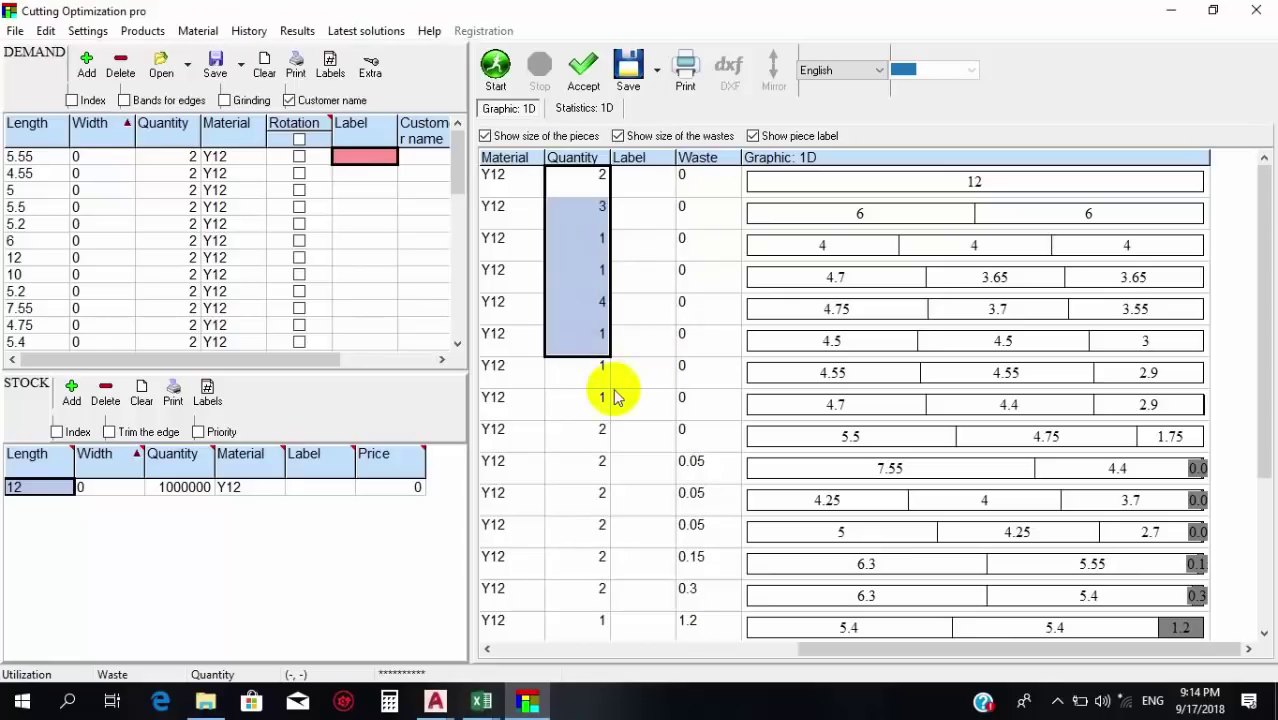
{"action": "left_click_drag", "start_coordinate": [599, 434], "coordinate": [545, 471]}
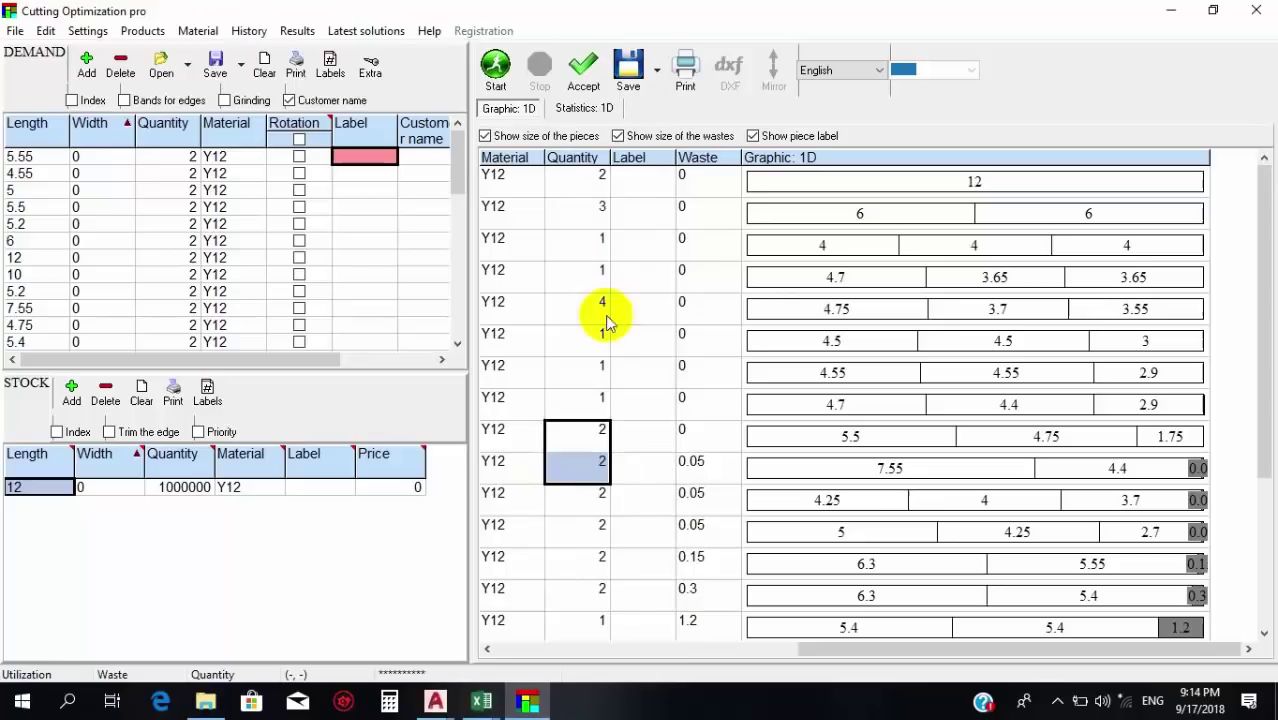
{"action": "scroll", "coordinate": [605, 322], "scroll_direction": "down", "scroll_amount": 11}
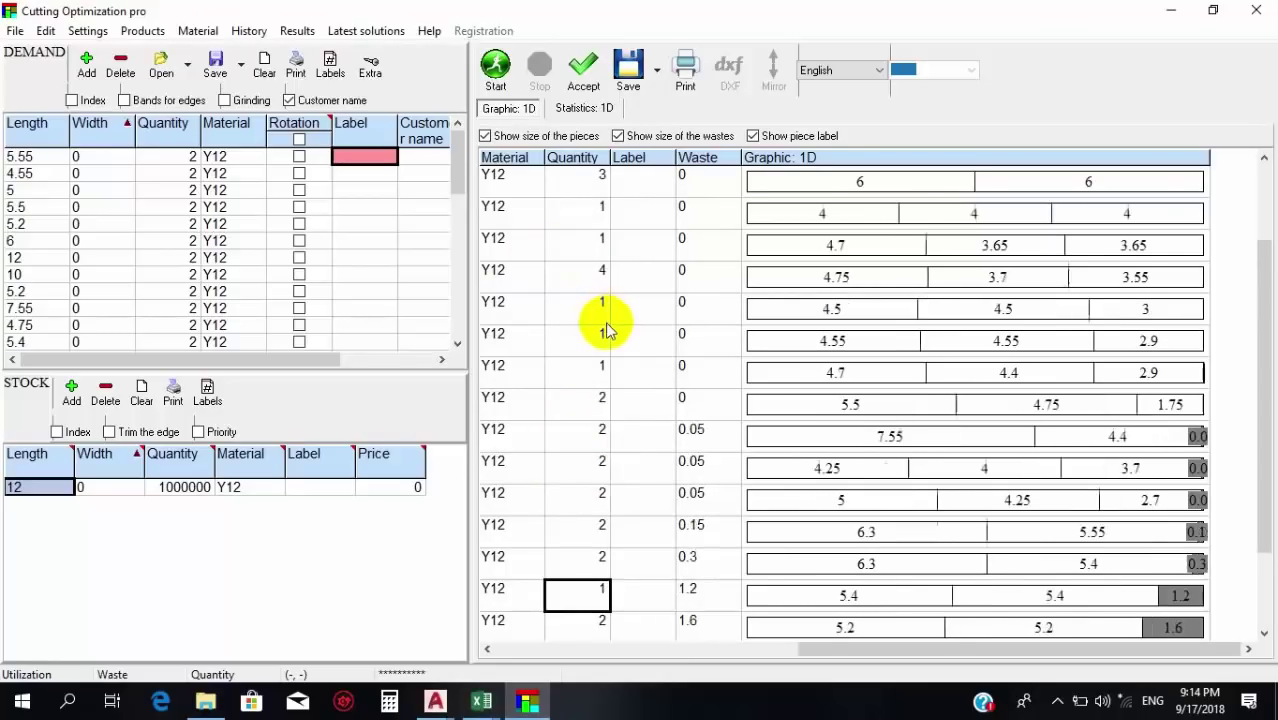
{"action": "scroll", "coordinate": [605, 362], "scroll_direction": "up", "scroll_amount": 19}
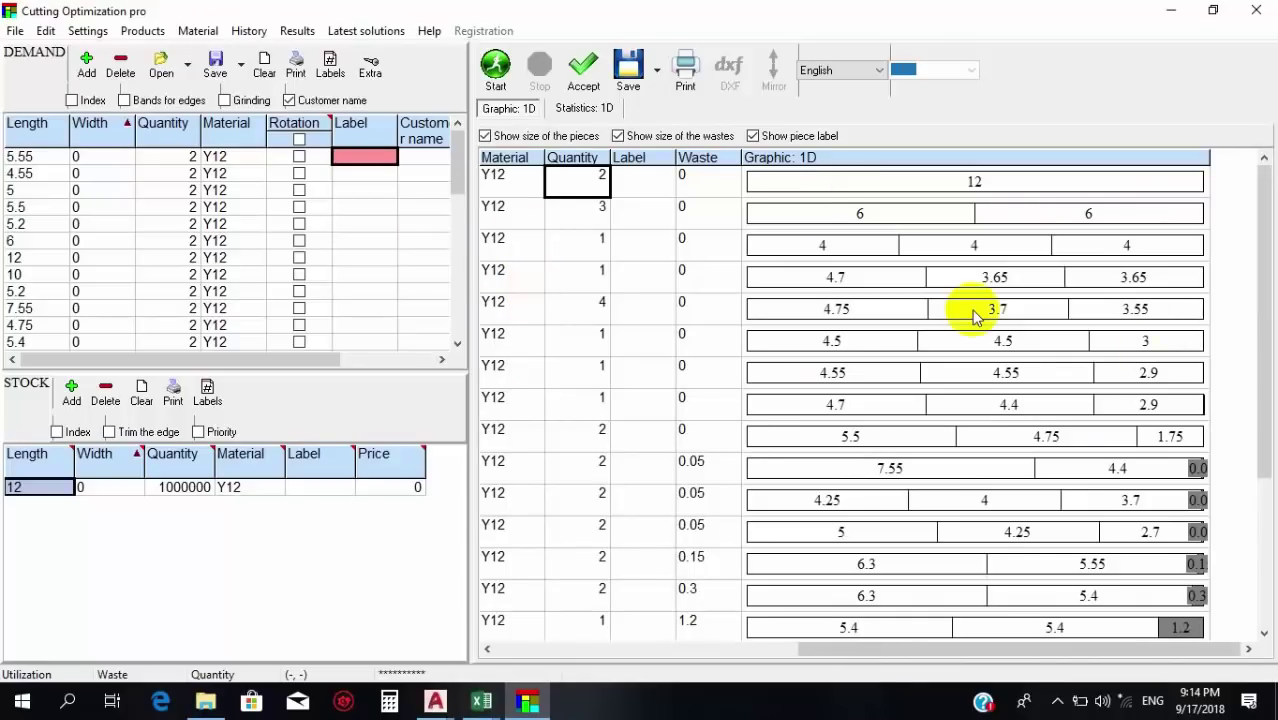
Recheck the overall statistics and return to the 1D graphic layout to inspect the Waste column.
{"action": "left_click", "coordinate": [587, 108]}
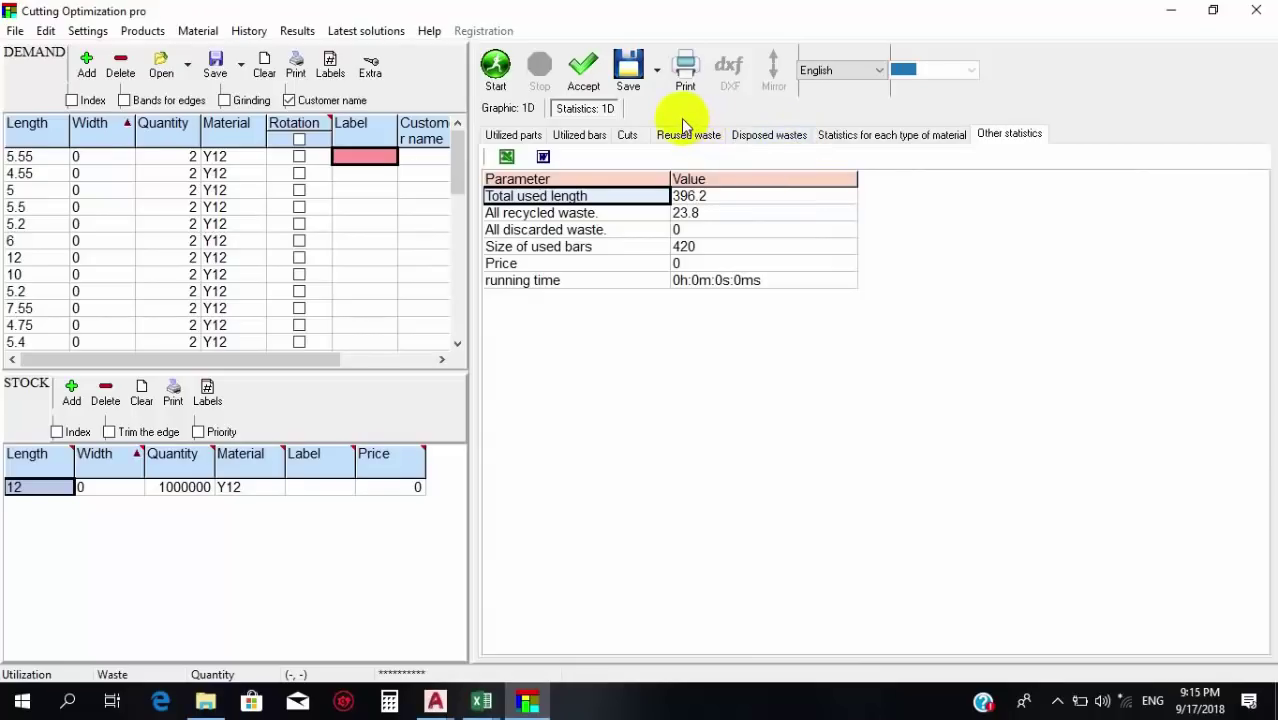
{"action": "left_click", "coordinate": [515, 110]}
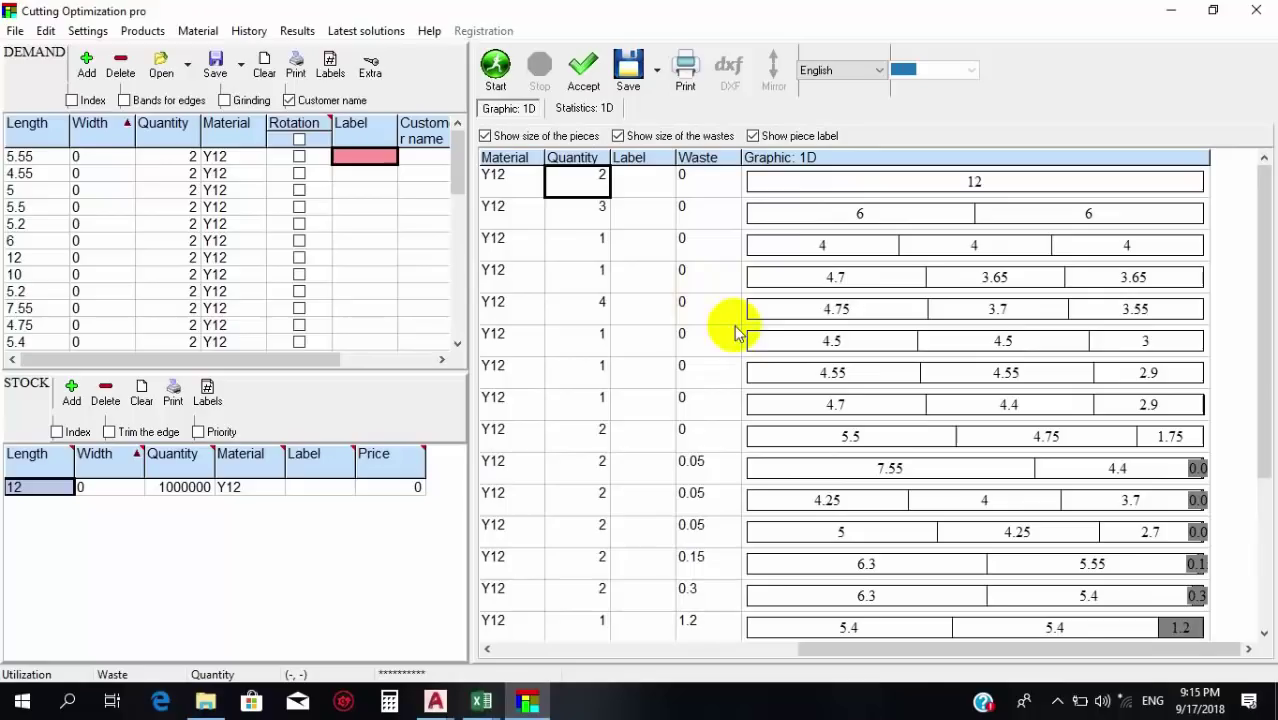
{"action": "left_click", "coordinate": [683, 305]}
{"action": "left_click", "coordinate": [688, 304]}
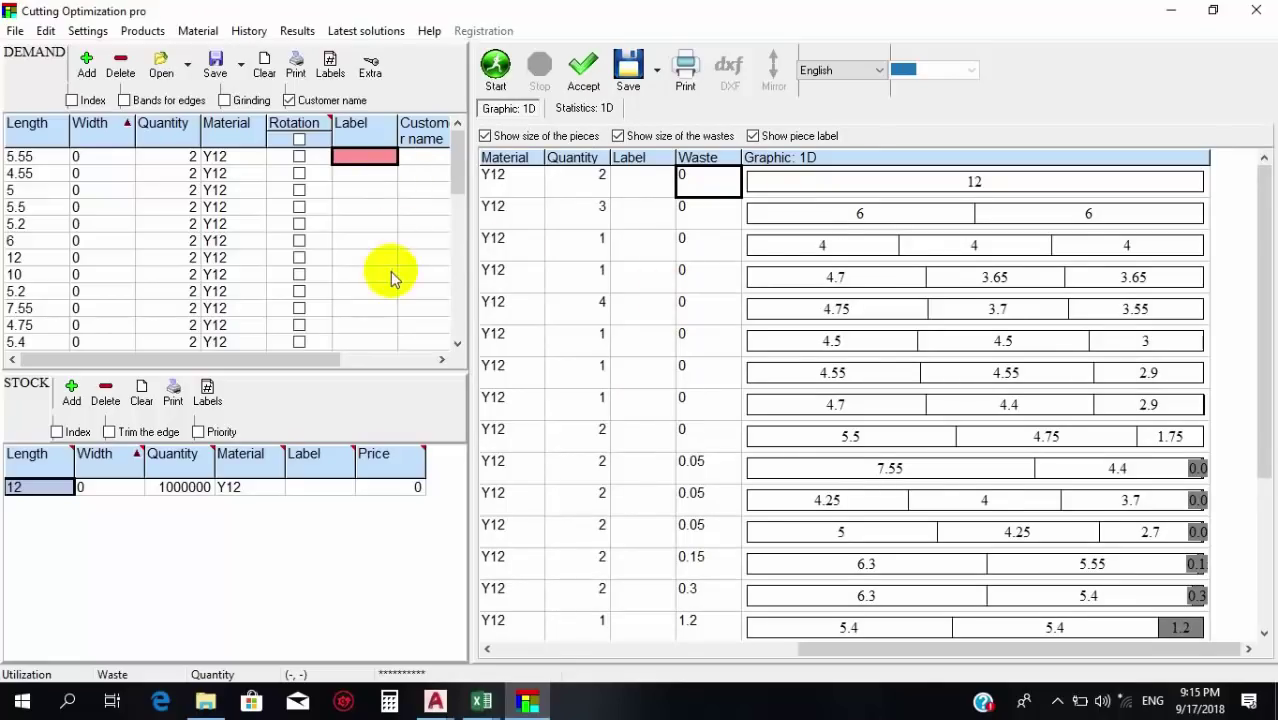
Review the pattern quantities once more, from the full 12 bar down to the bar with 7.6 waste.
{"action": "left_click_drag", "start_coordinate": [571, 188], "coordinate": [575, 376]}
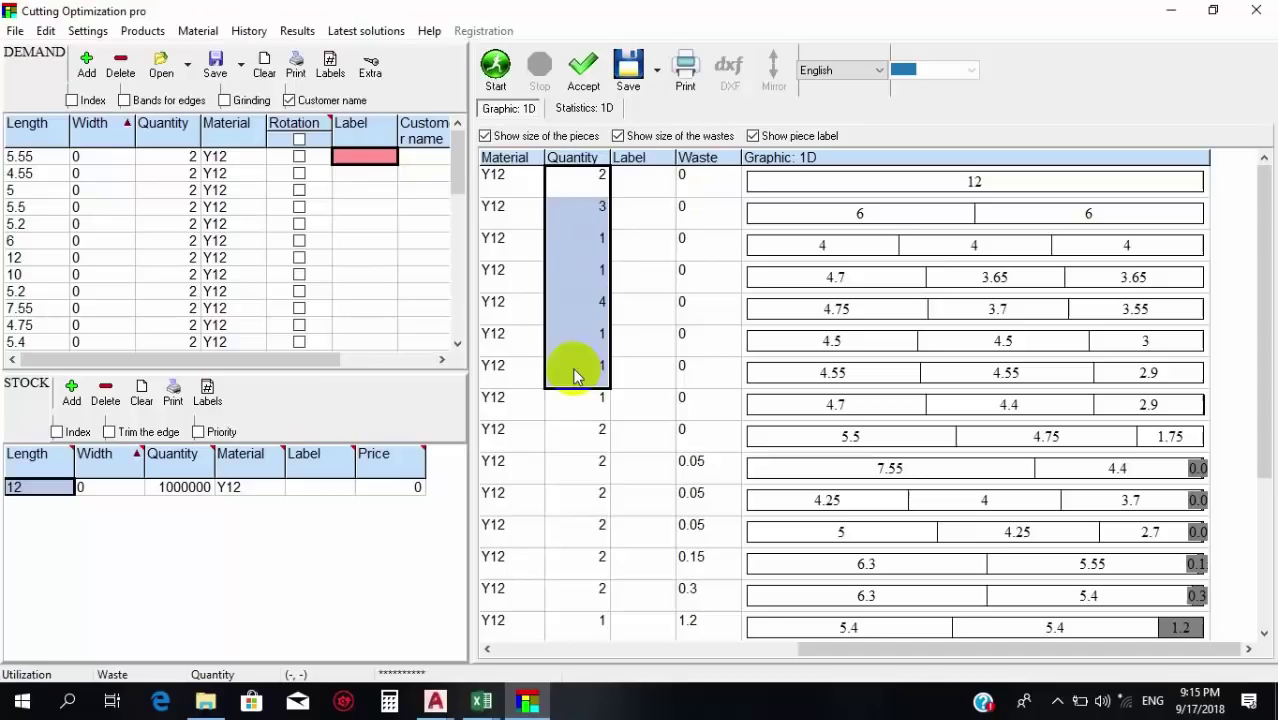
{"action": "left_click", "coordinate": [579, 63]}
{"action": "scroll", "coordinate": [593, 255], "scroll_direction": "down", "scroll_amount": 2}
{"action": "scroll", "coordinate": [593, 258], "scroll_direction": "down", "scroll_amount": 1}
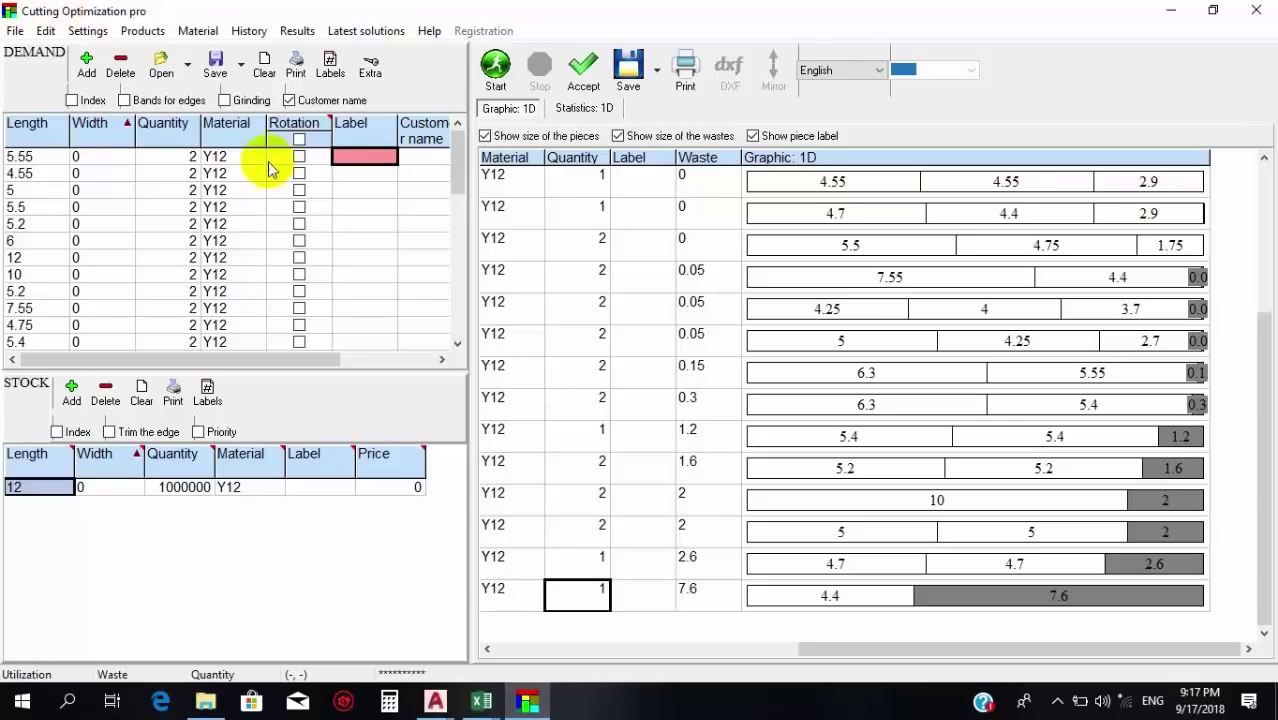
Print the 1D cutting layout with Microsoft Print to PDF and save the output on the Desktop as 666.
{"action": "left_click", "coordinate": [622, 248]}
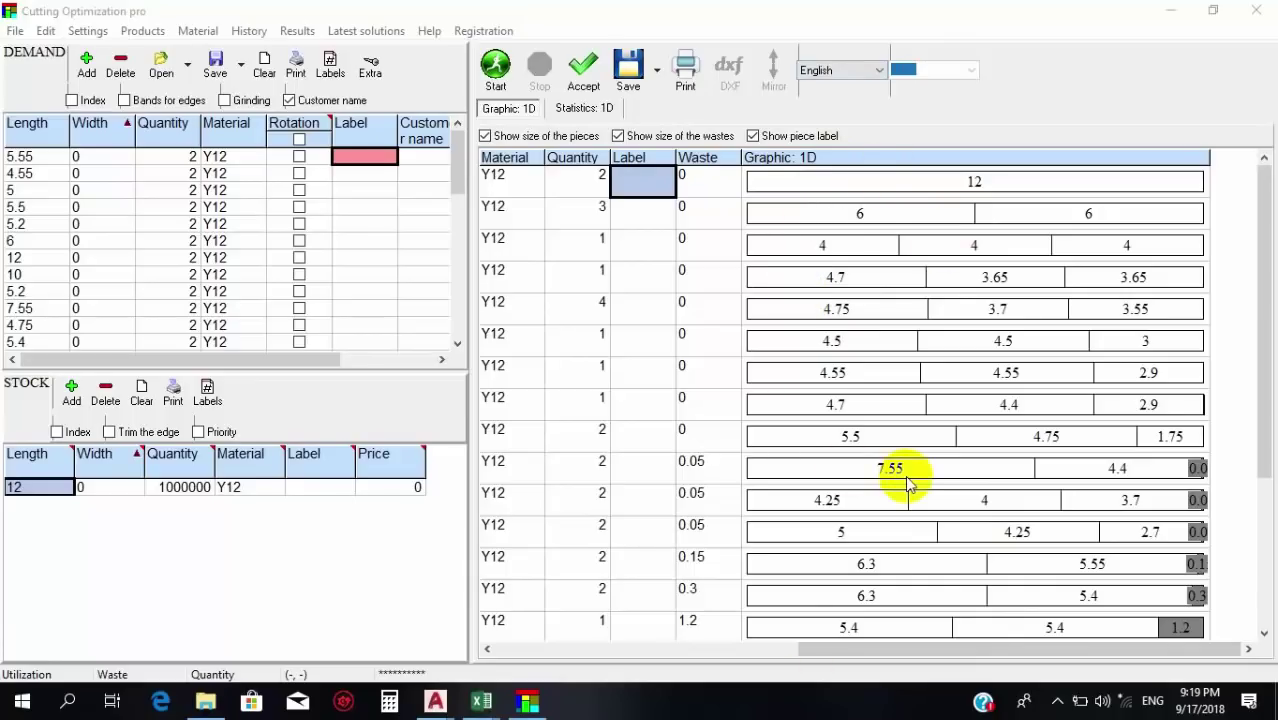
{"action": "left_click", "coordinate": [877, 494]}
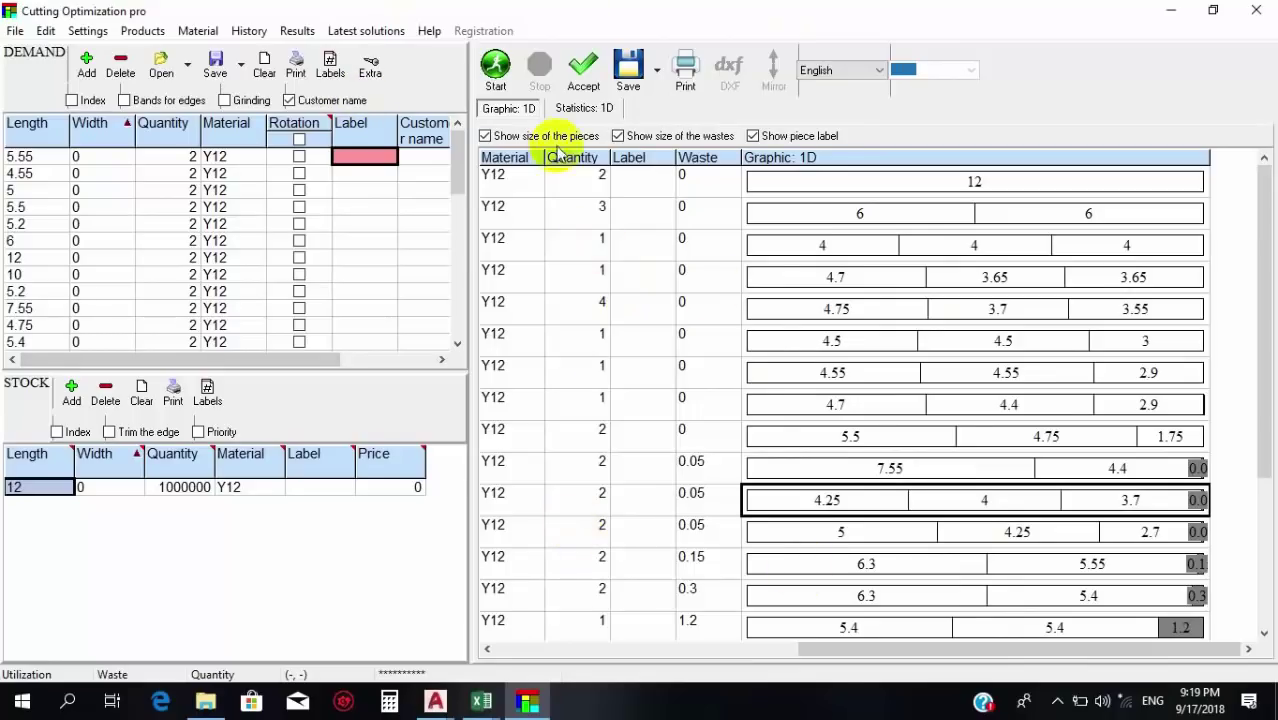
{"action": "left_click", "coordinate": [685, 68]}
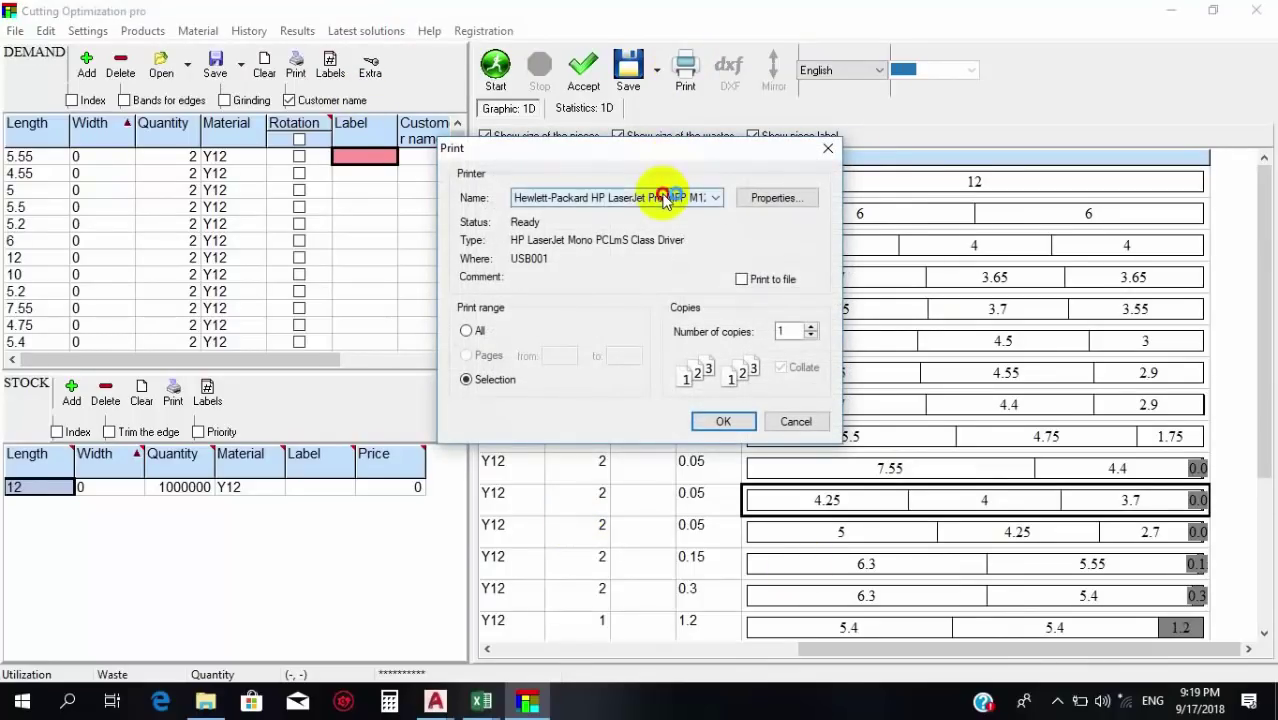
{"action": "left_click", "coordinate": [670, 197]}
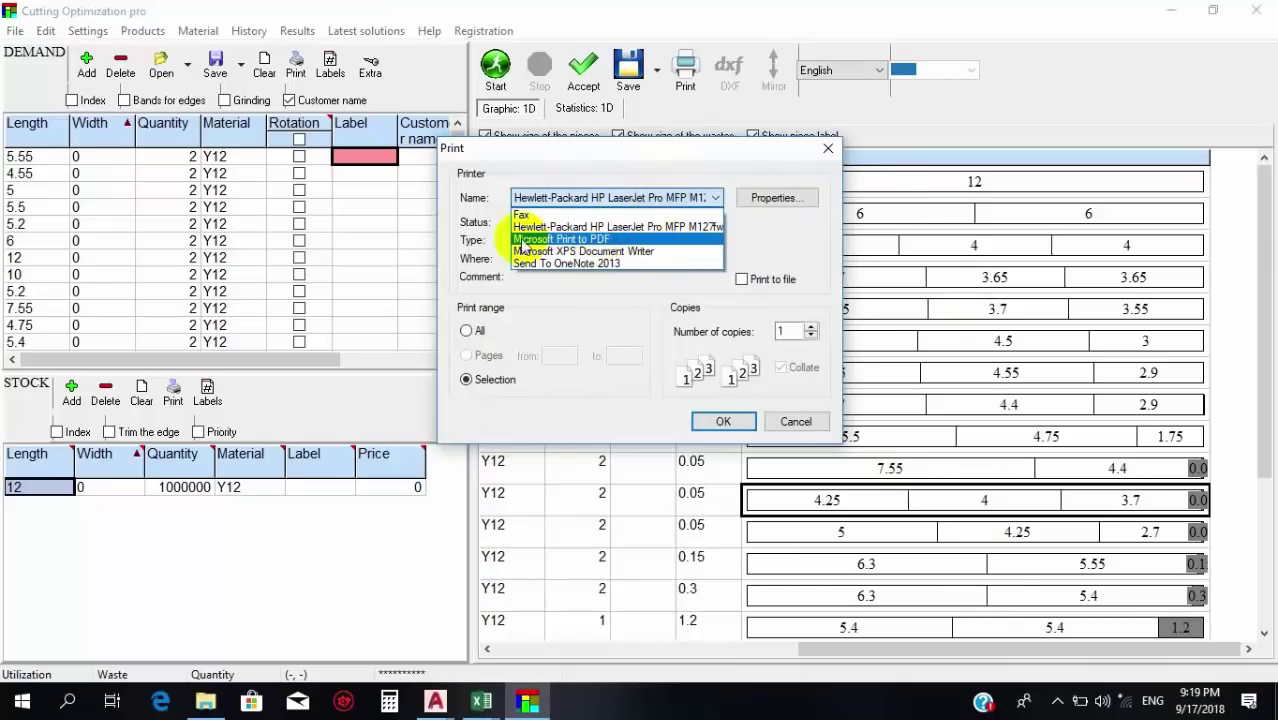
{"action": "left_click", "coordinate": [606, 240]}
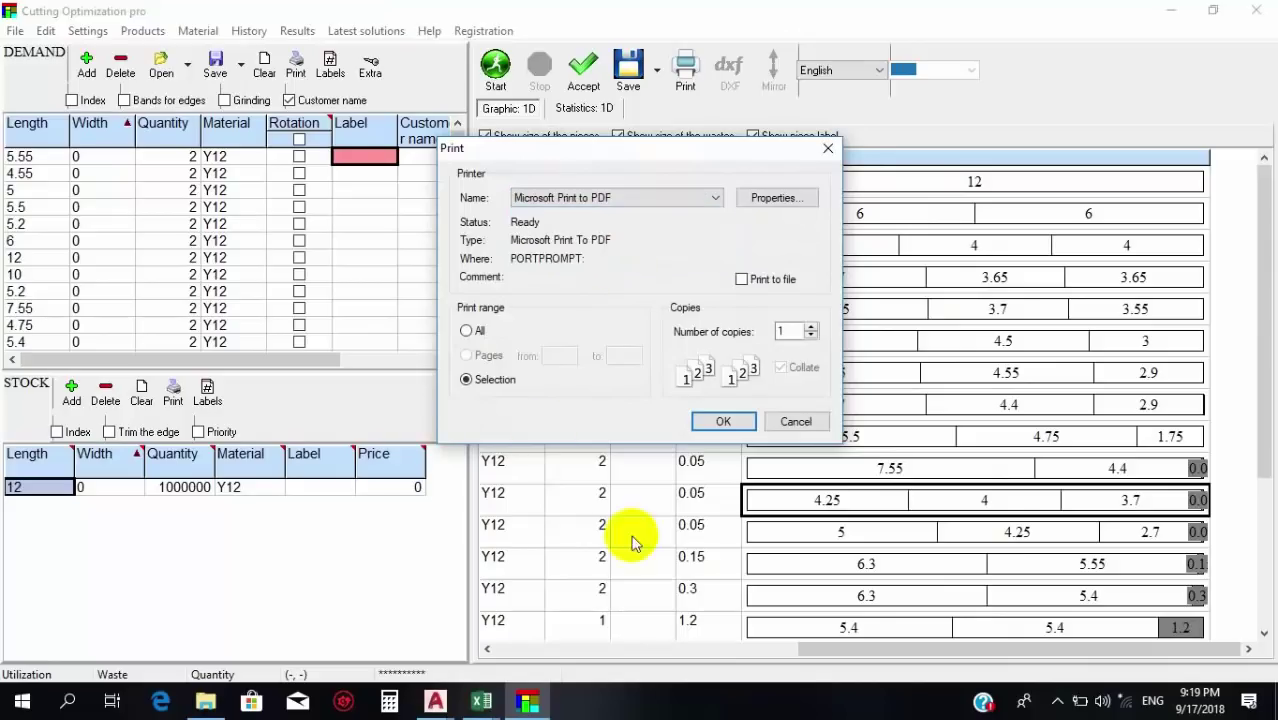
{"action": "left_click", "coordinate": [724, 421]}
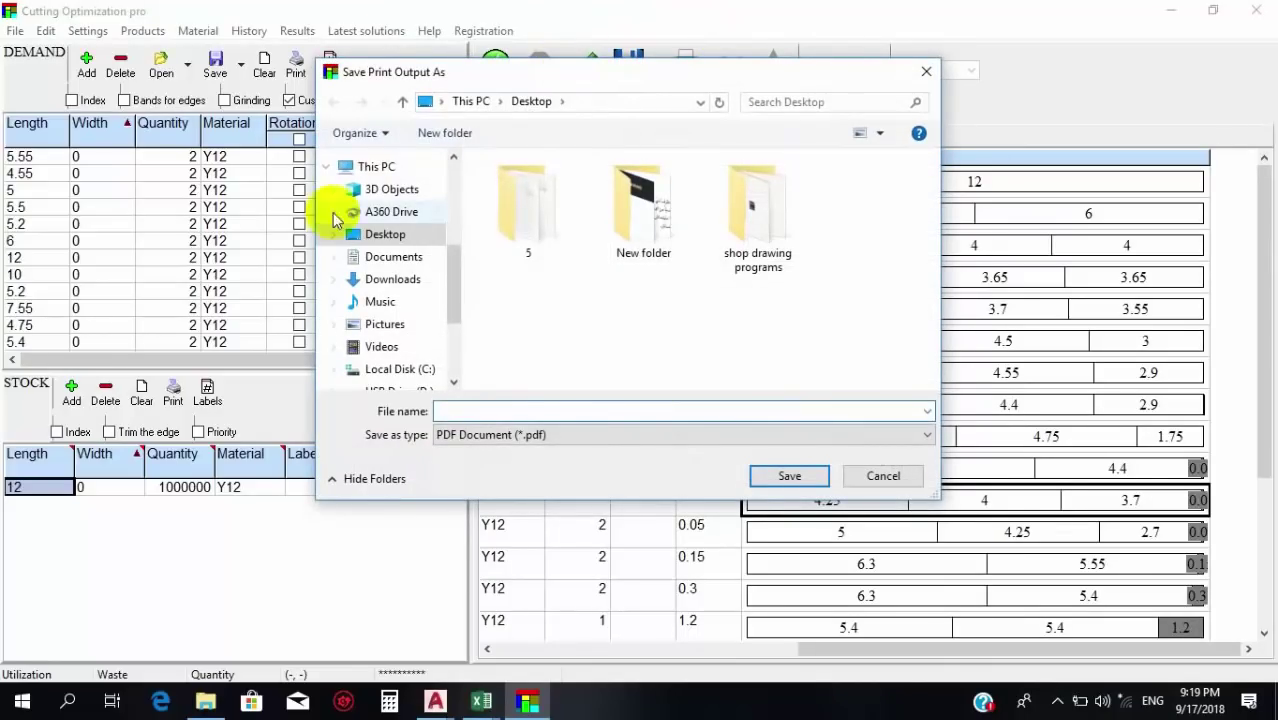
{"action": "type", "text": "456"}
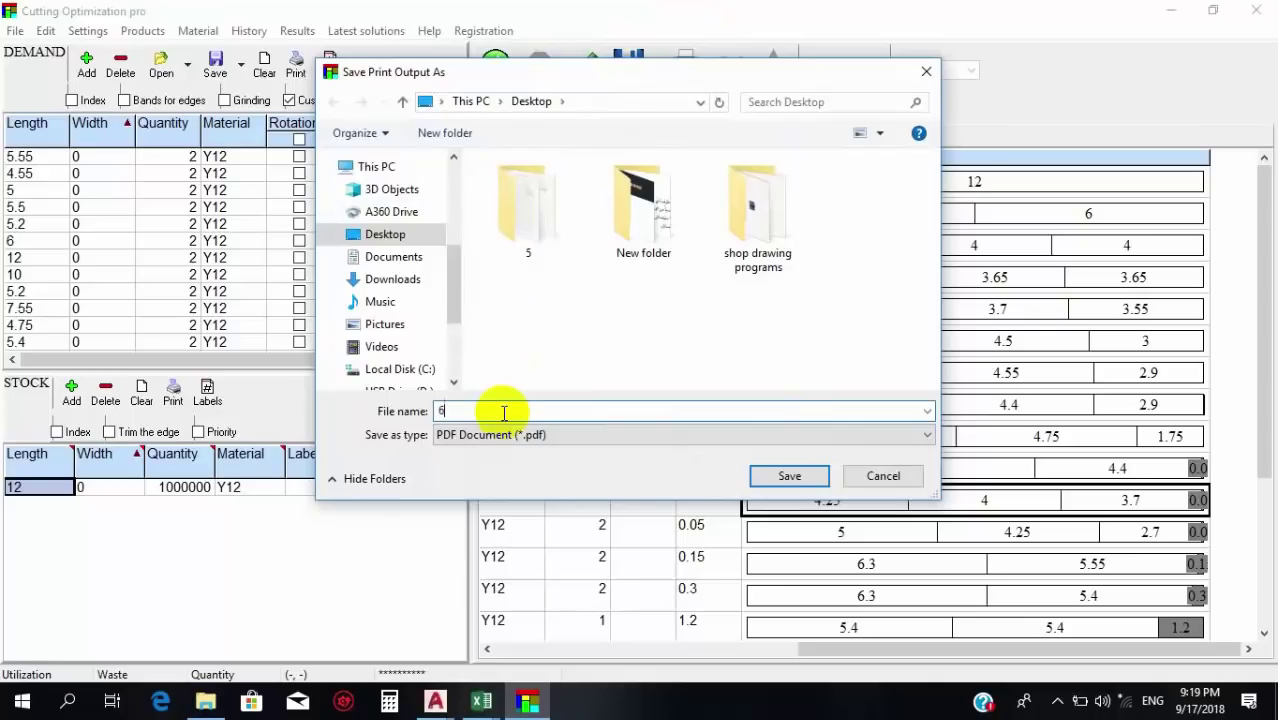
{"action": "left_click", "coordinate": [785, 475]}
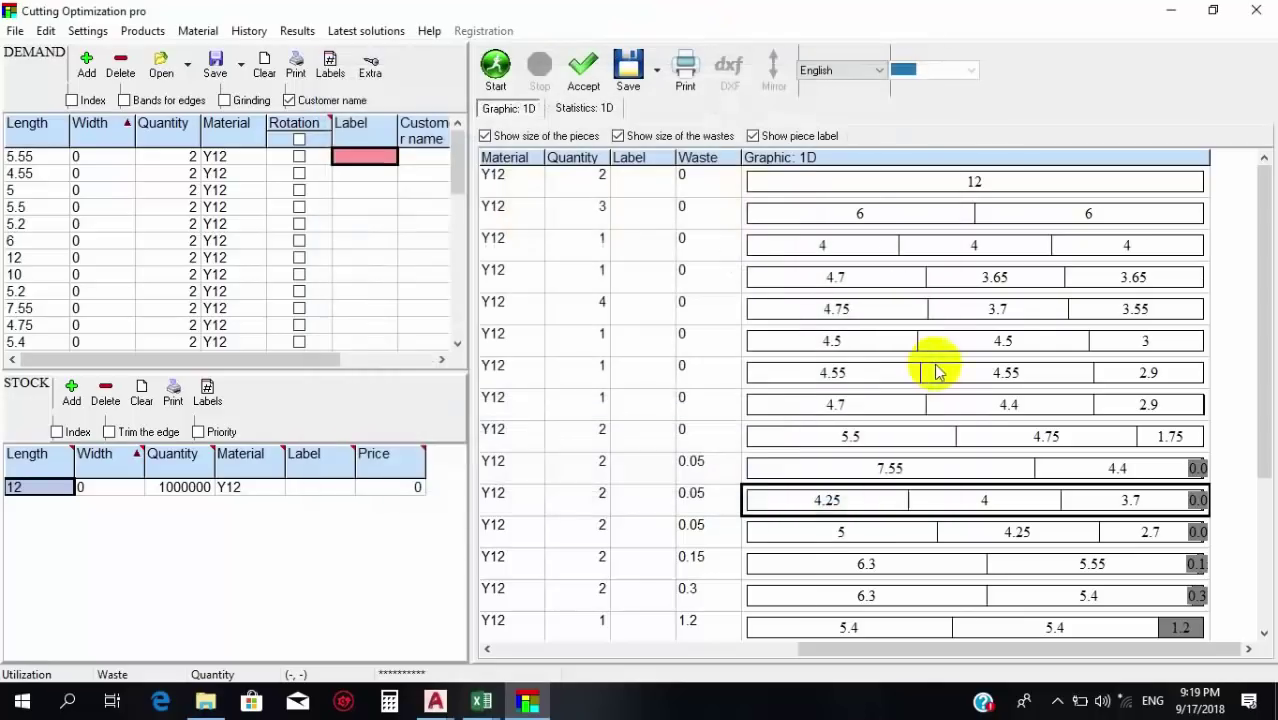
Minimize the open program windows, open 666.pdf from the desktop and check the printed cutting patterns over the whole page.
{"action": "left_click", "coordinate": [1162, 14]}
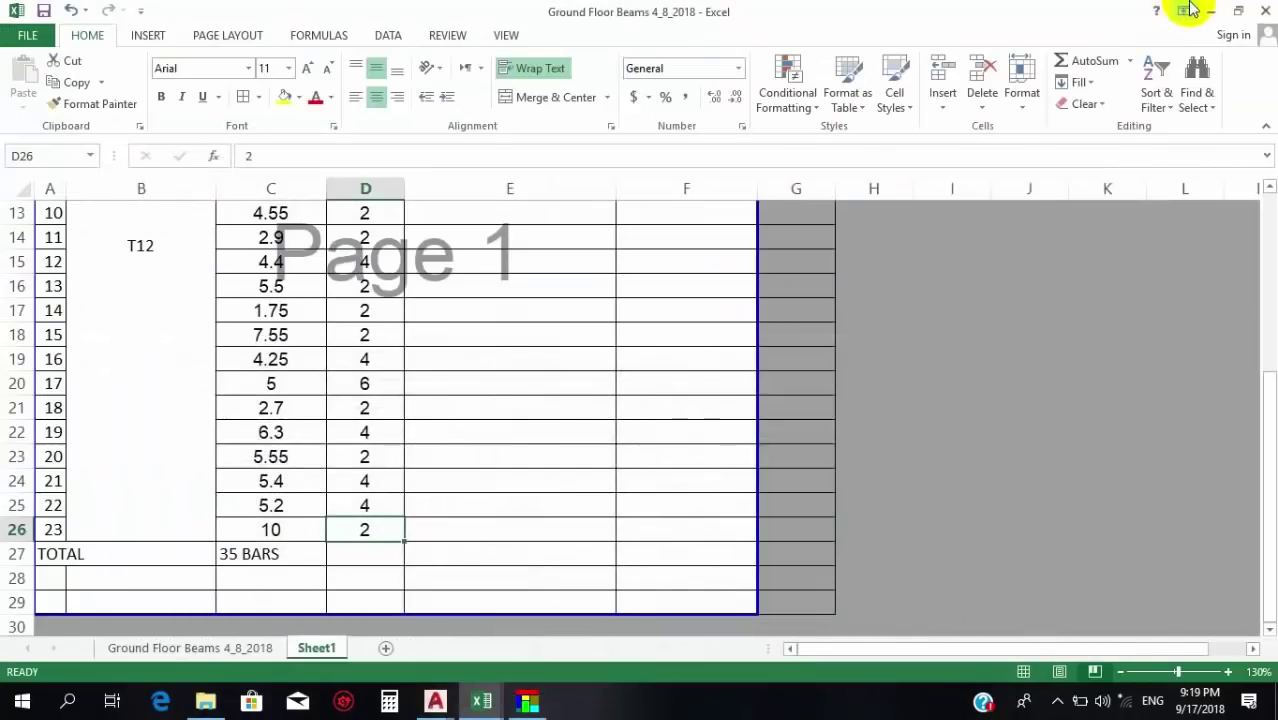
{"action": "left_click", "coordinate": [1207, 10]}
{"action": "left_click", "coordinate": [1207, 10]}
{"action": "left_click", "coordinate": [1205, 9]}
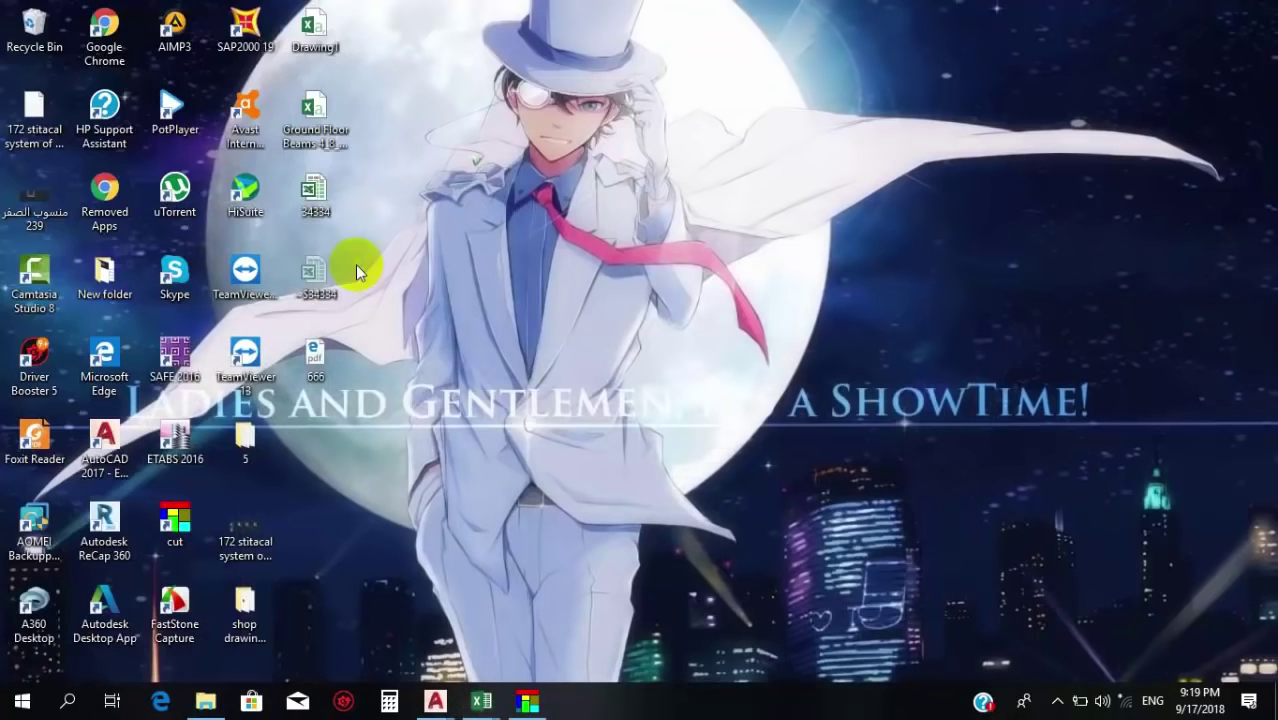
{"action": "double_click", "coordinate": [314, 362]}
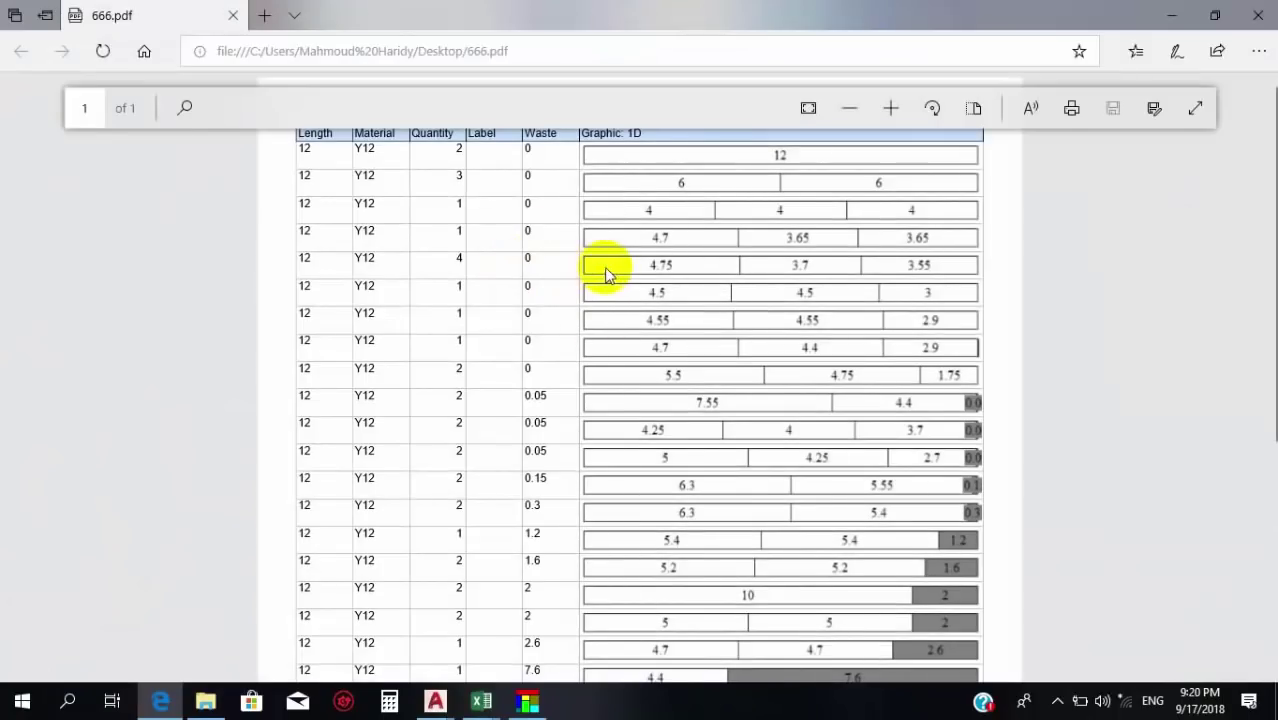
{"action": "scroll", "coordinate": [620, 258], "scroll_direction": "down", "scroll_amount": 3, "text": "ctrl"}
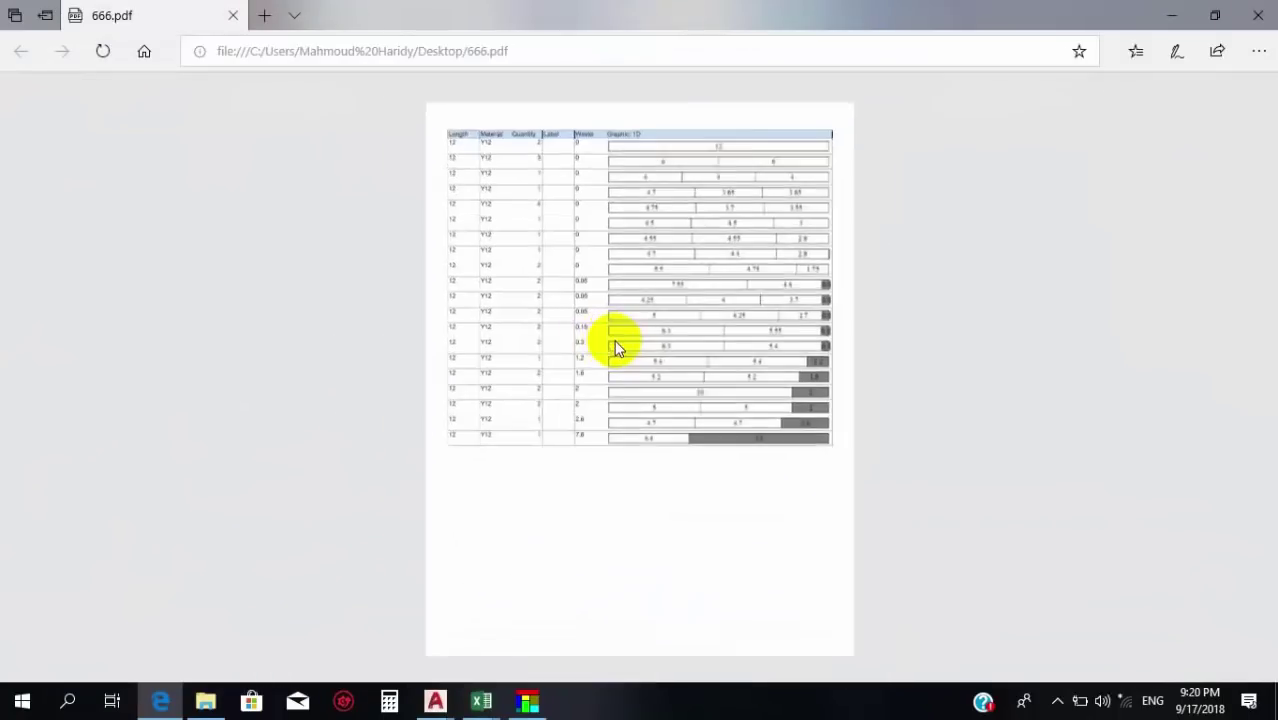
{"action": "scroll", "coordinate": [614, 340], "scroll_direction": "up", "scroll_amount": 3, "text": "ctrl"}
{"action": "scroll", "coordinate": [574, 224], "scroll_direction": "up", "scroll_amount": 3}
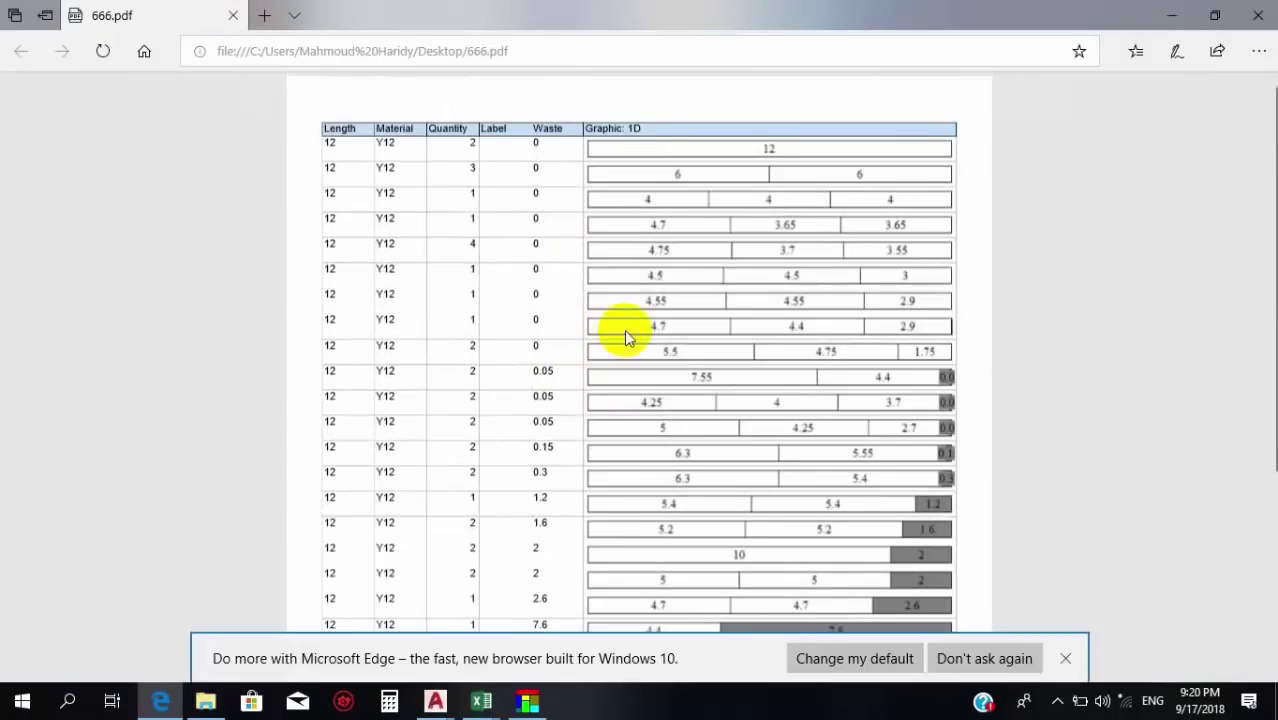
{"action": "scroll", "coordinate": [652, 258], "scroll_direction": "down", "scroll_amount": 3, "text": "ctrl"}
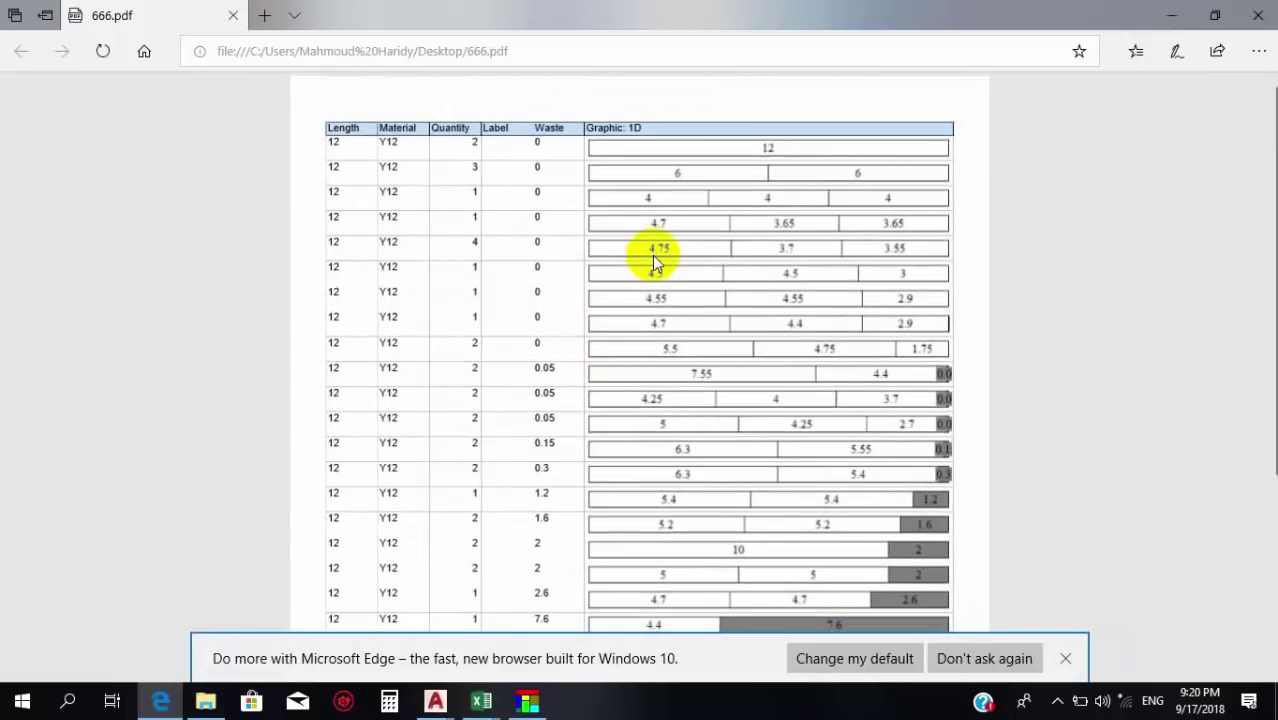
Minimize the PDF window and refresh the desktop.
{"action": "left_click", "coordinate": [1172, 15]}
{"action": "right_click", "coordinate": [583, 194]}
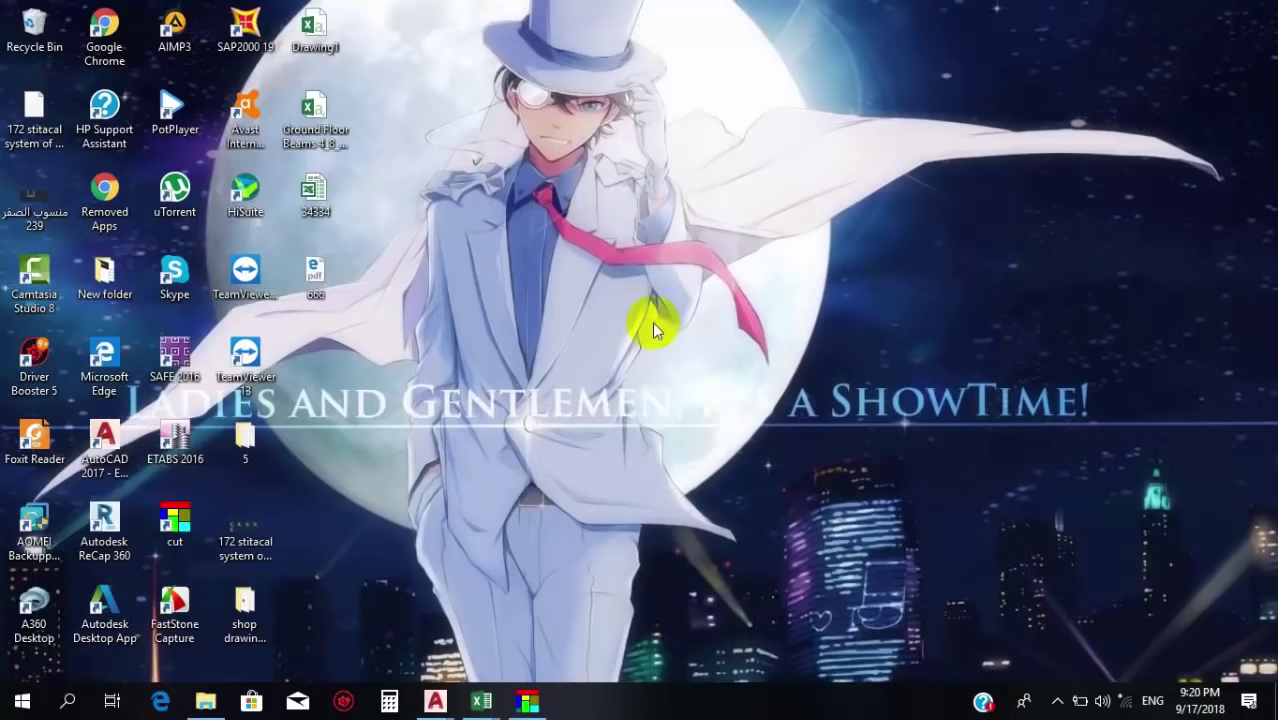
{"action": "left_click", "coordinate": [648, 273]}
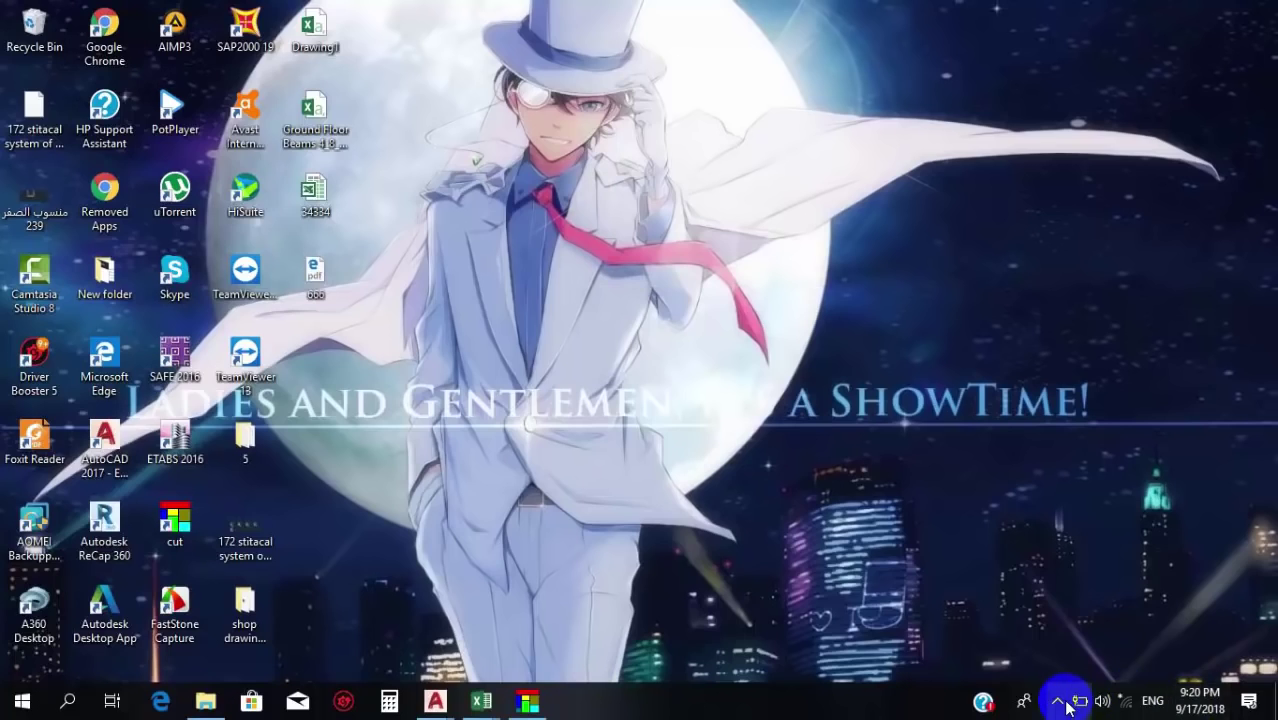